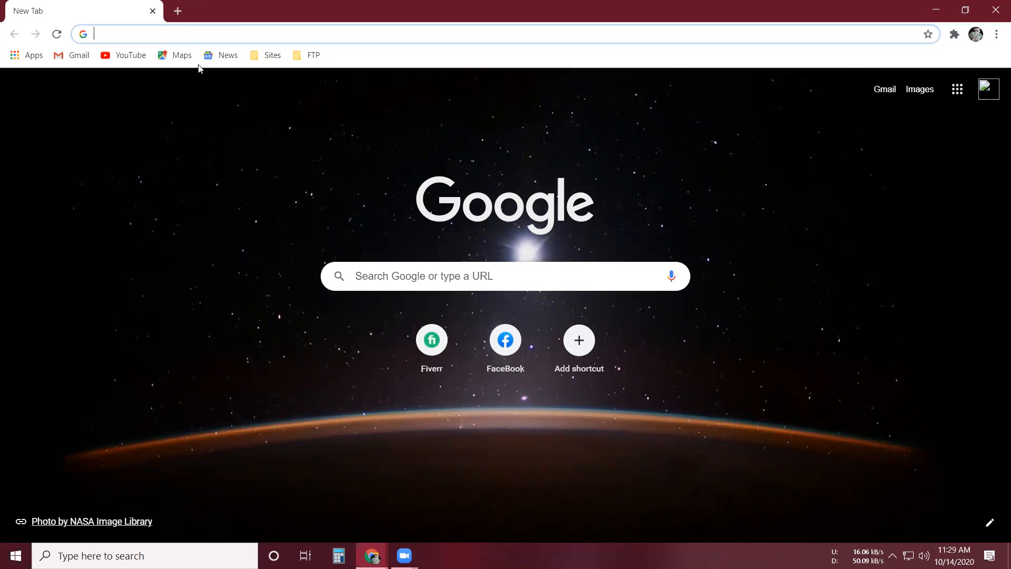
- Search Google for "free vector"
click(122, 36)
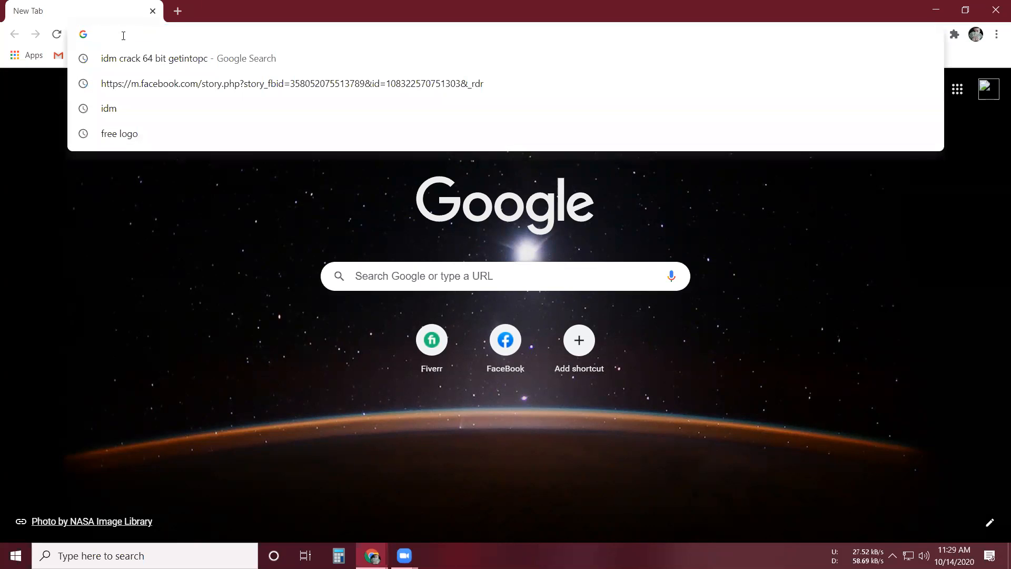
text(fr)
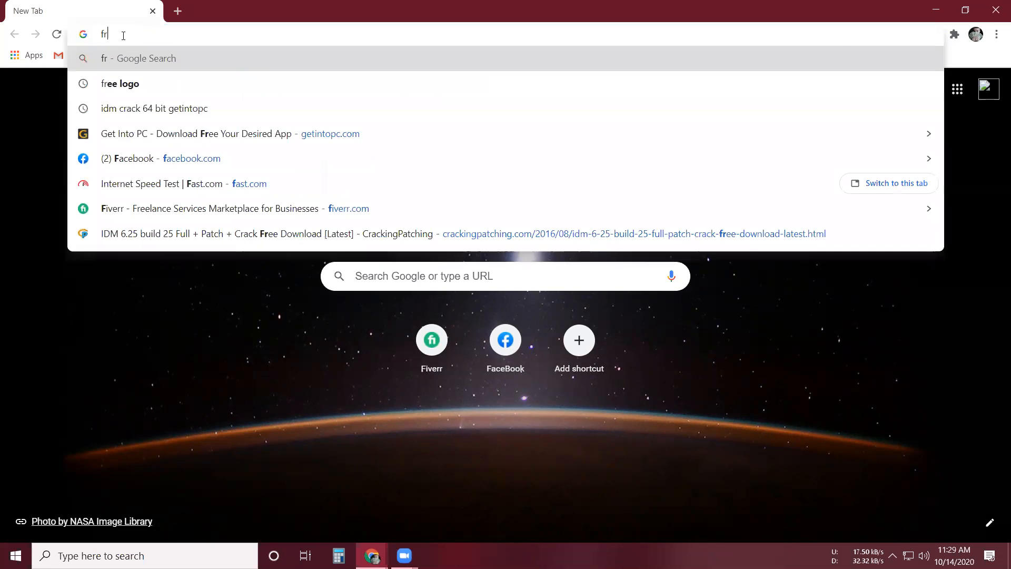
text(ee vect)
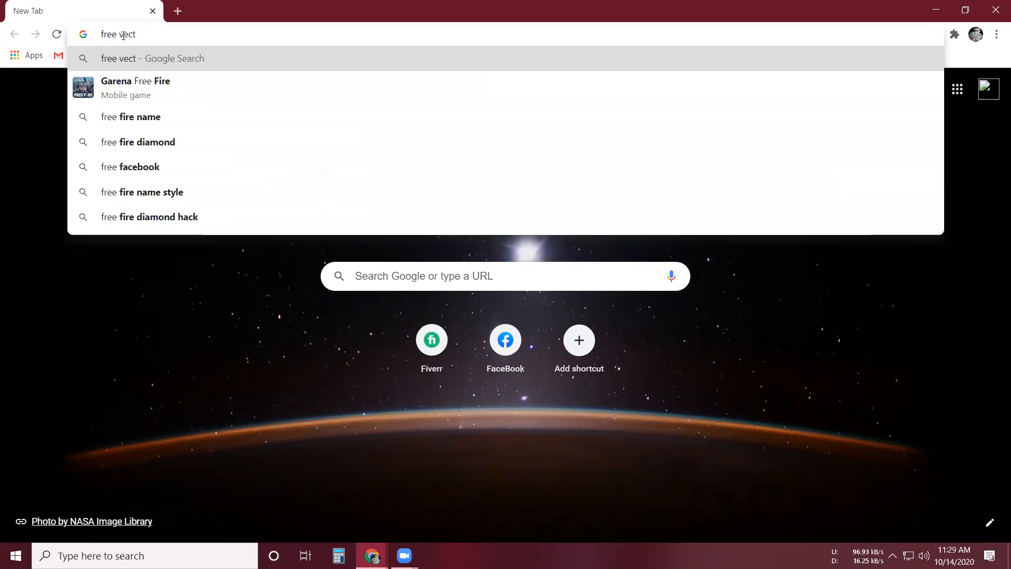
text(or)
key(Return)
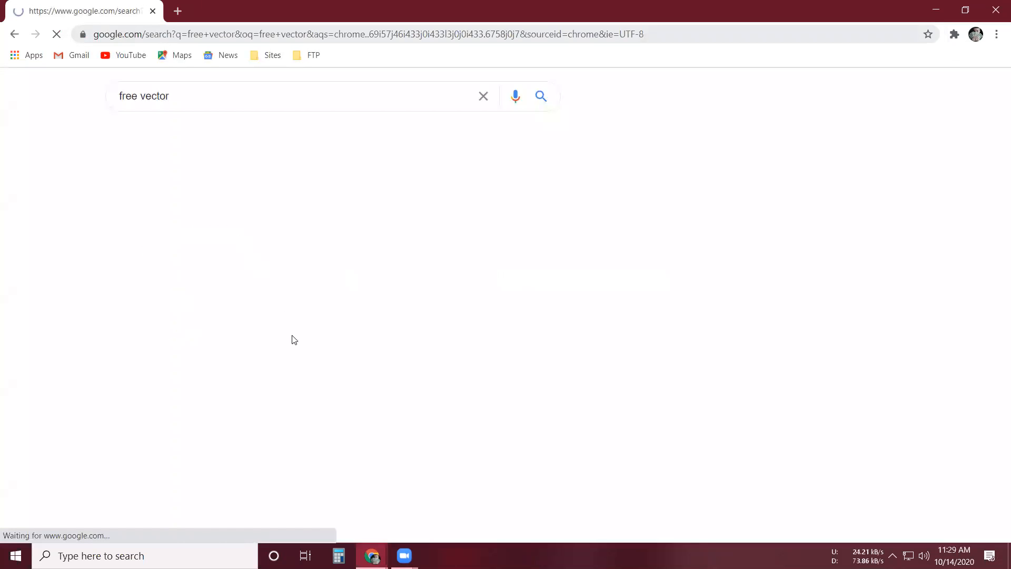
- Open the freevector.com result in its own tab and look through its featured and new vectors
scroll(297, 341, down, 1)
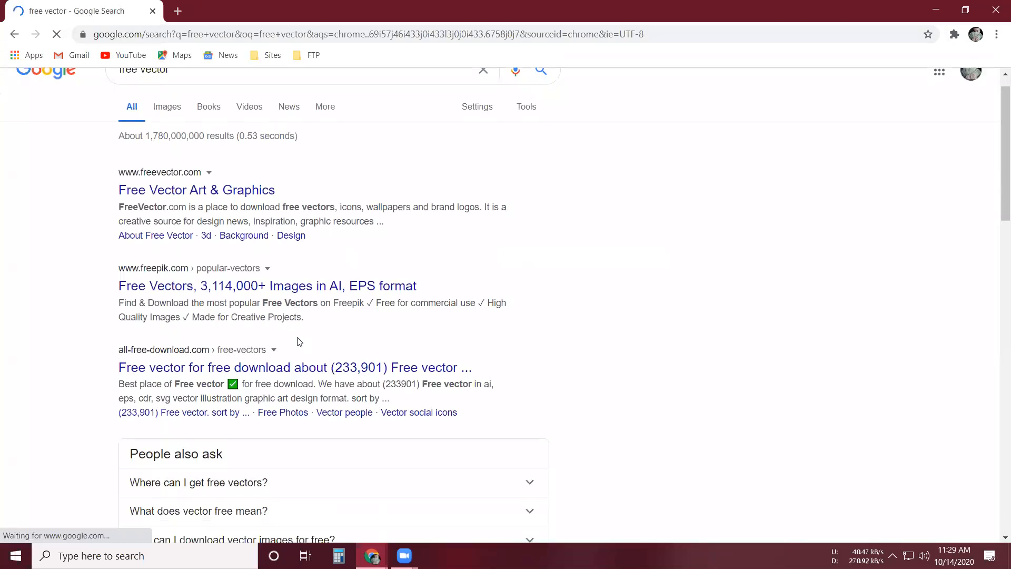
scroll(297, 341, down, 2)
scroll(298, 341, up, 1)
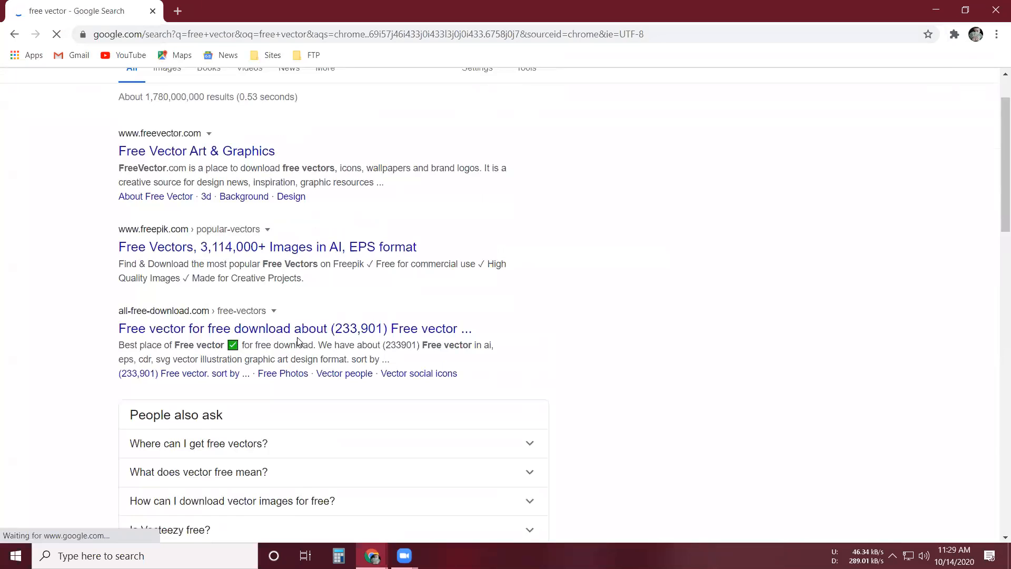
scroll(279, 319, up, 1)
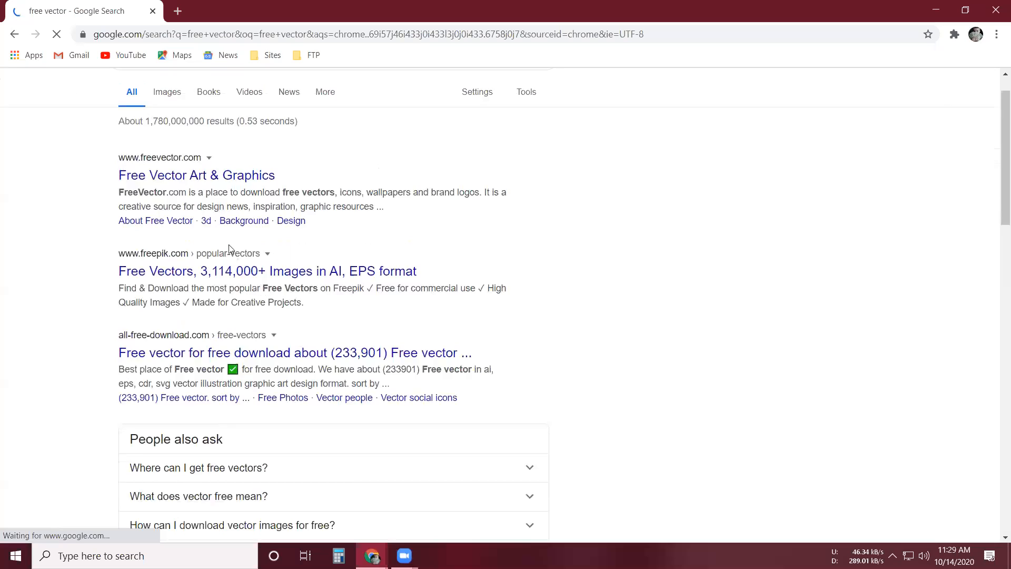
scroll(279, 319, up, 1)
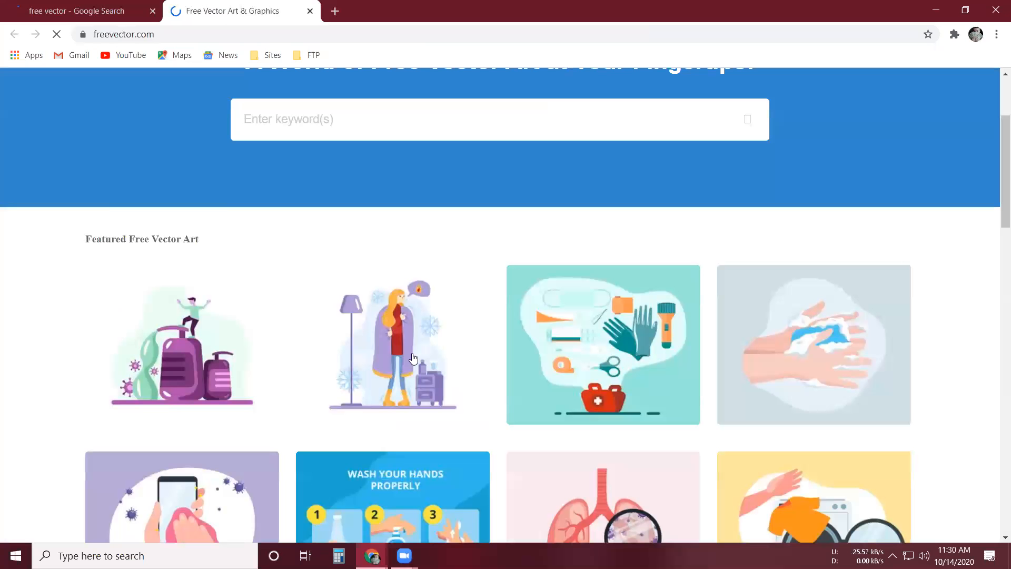
scroll(415, 359, down, 8)
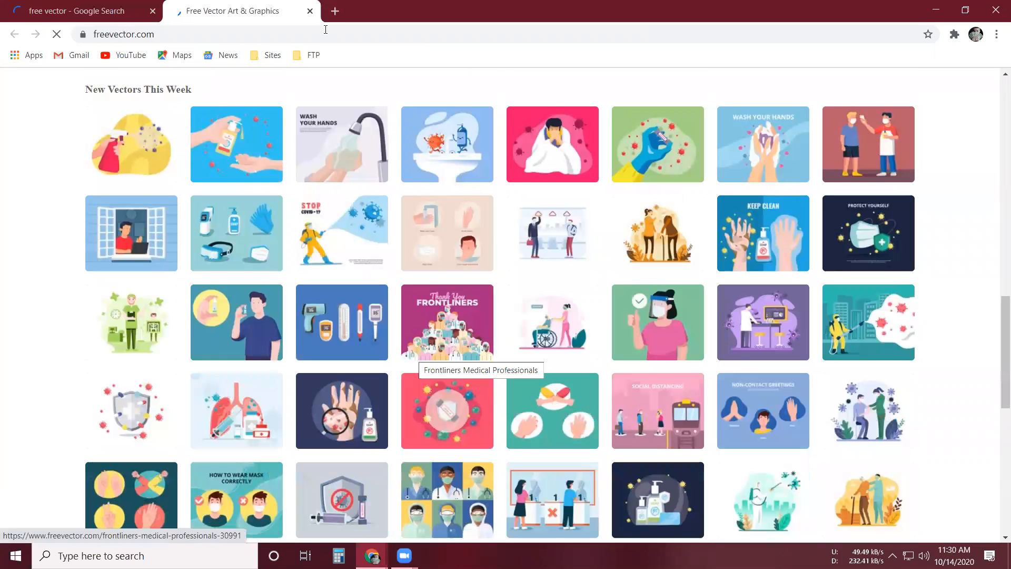
- Search Google for "dear logo" in a new tab
key(ctrl+t)
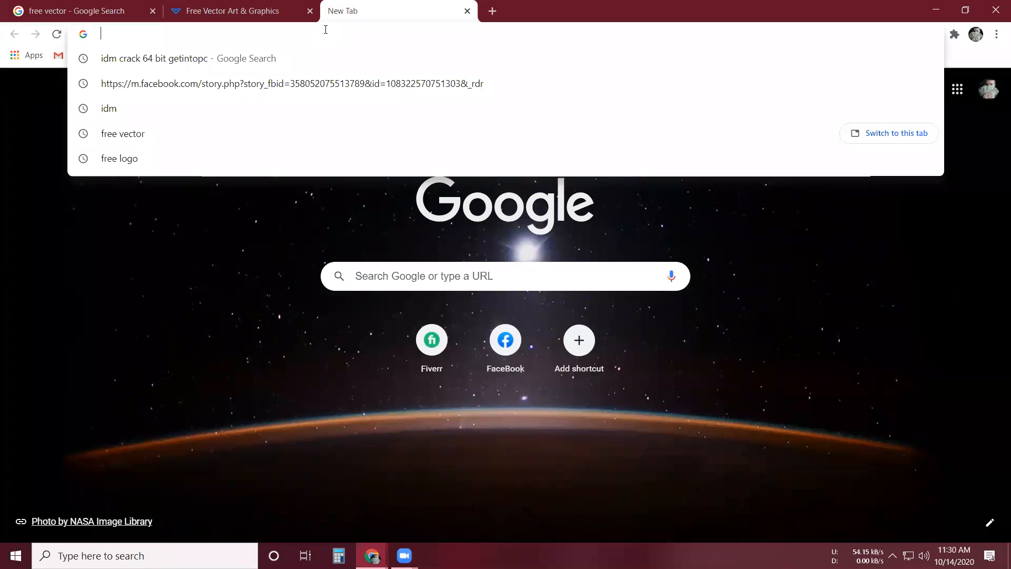
text(dear)
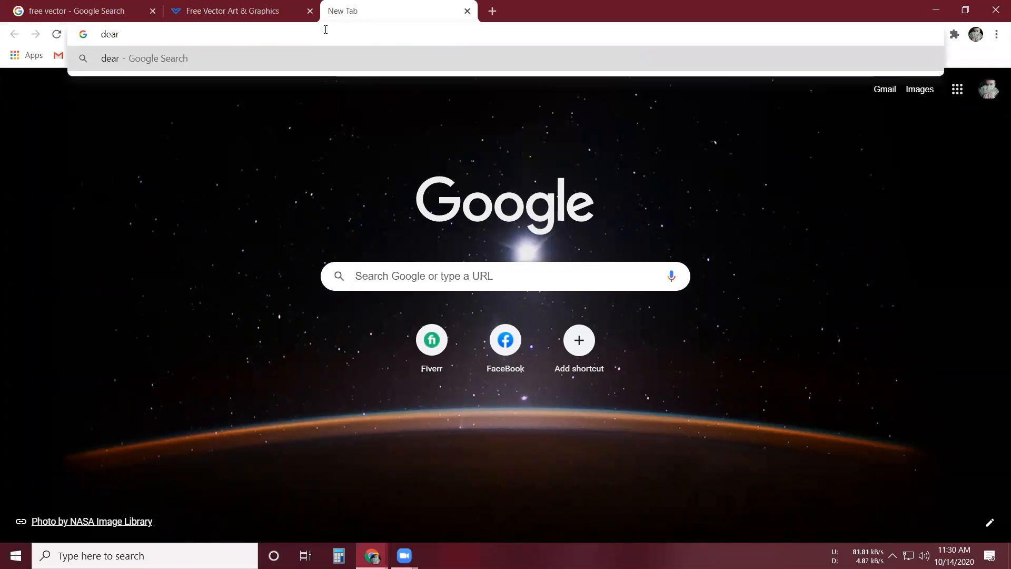
text( logo)
key(Return)
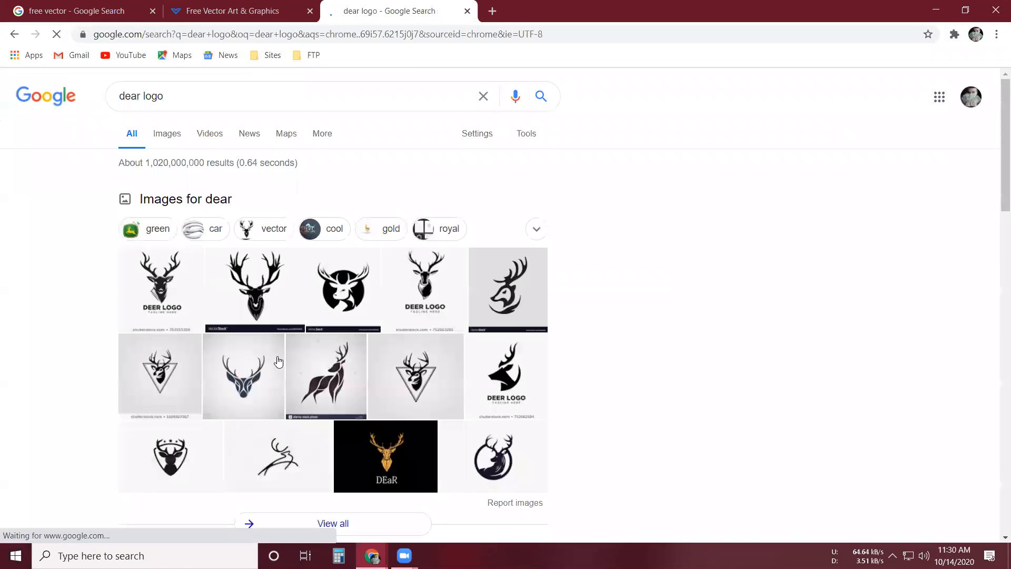
- Open the Shutterstock "Dear Logo Images, Stock Photos & Vectors" result in a new tab, keeping the search results open
scroll(279, 361, down, 5)
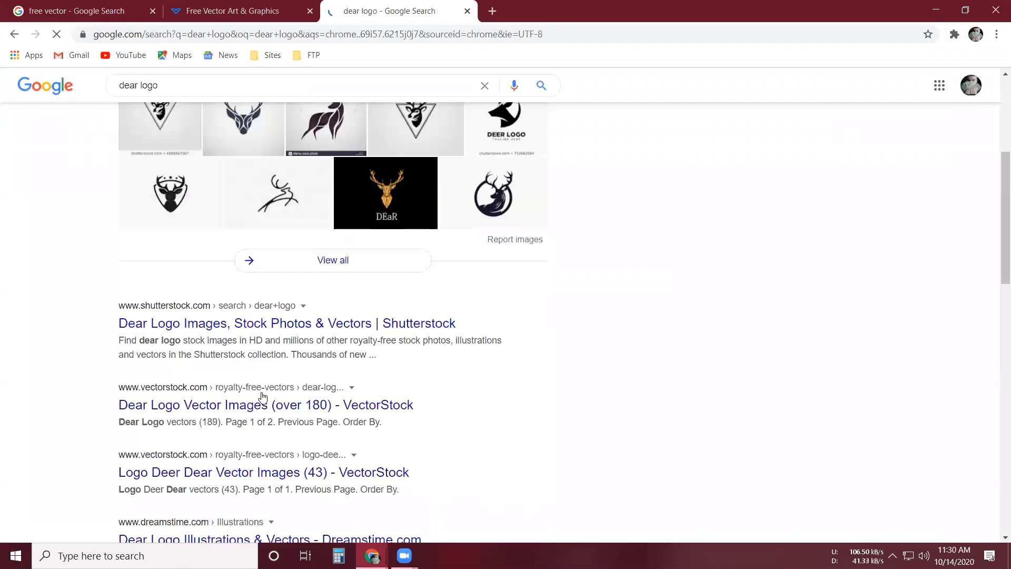
scroll(266, 396, down, 5)
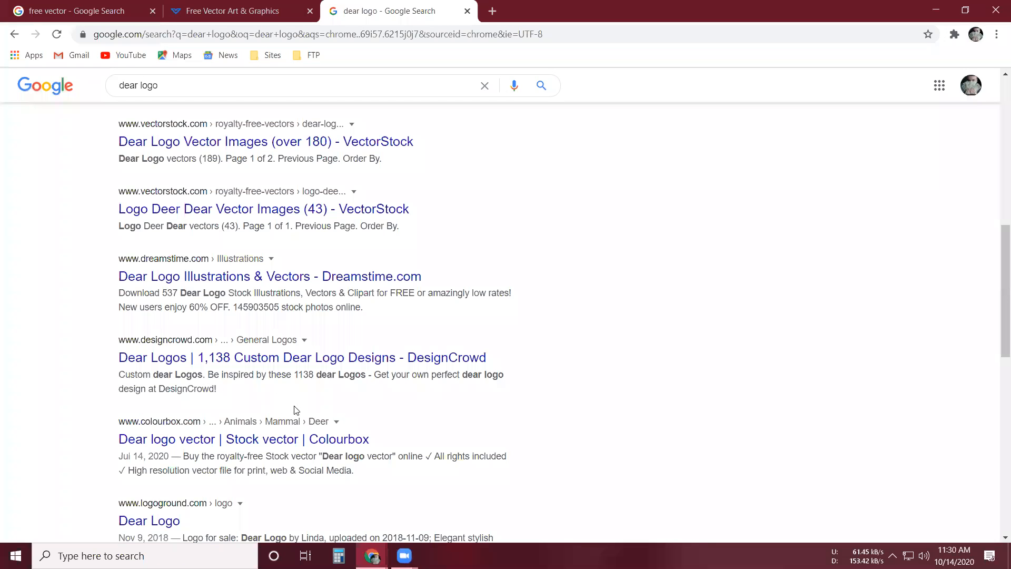
scroll(296, 409, up, 6)
right_click(281, 391)
click(310, 401)
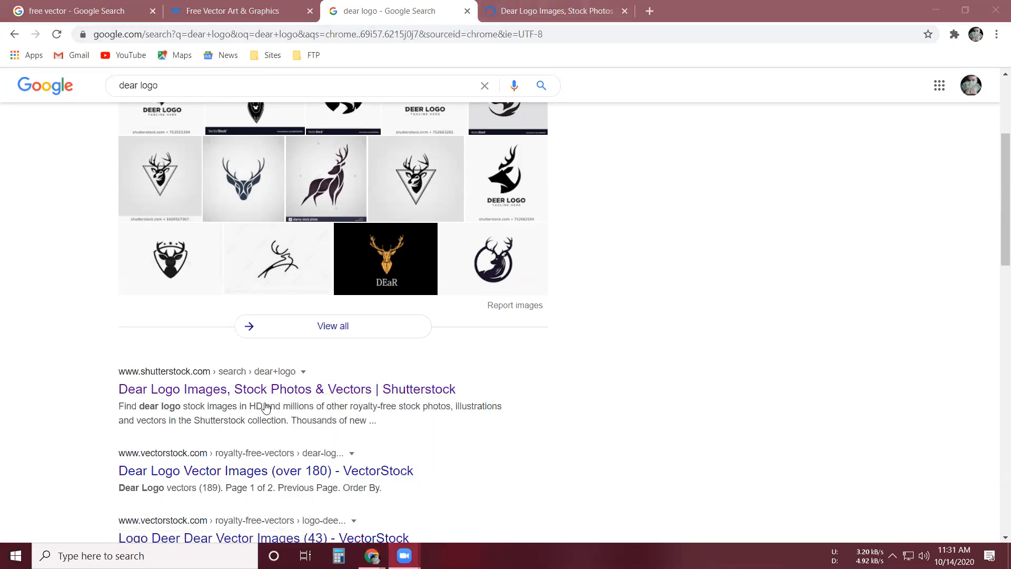
- Look further through the "dear logo" results and open the Colourbox "Dear logo vector" result in a new tab
scroll(263, 387, down, 2)
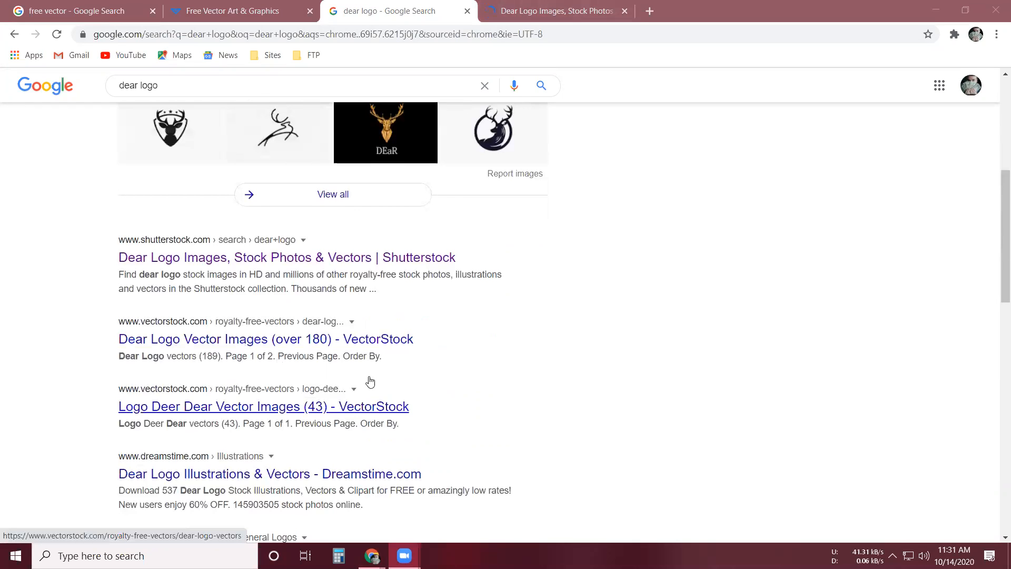
scroll(369, 380, down, 1)
scroll(323, 327, up, 3)
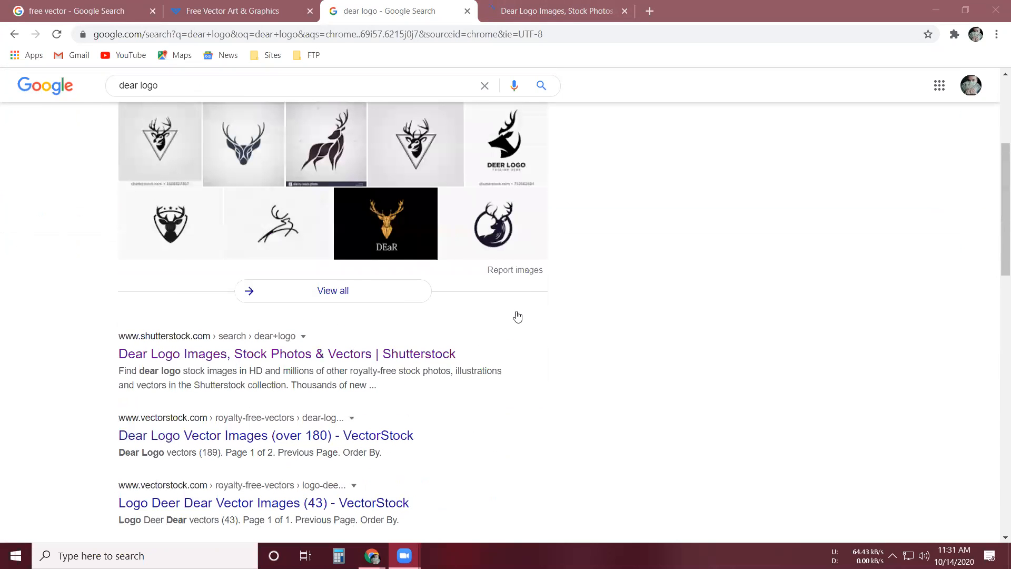
scroll(526, 296, up, 4)
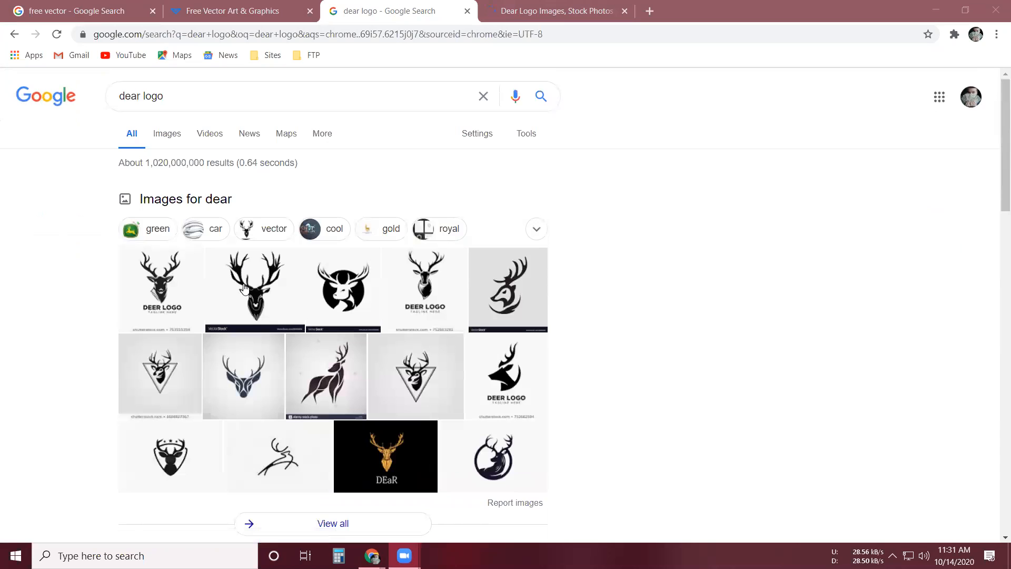
scroll(224, 368, down, 1)
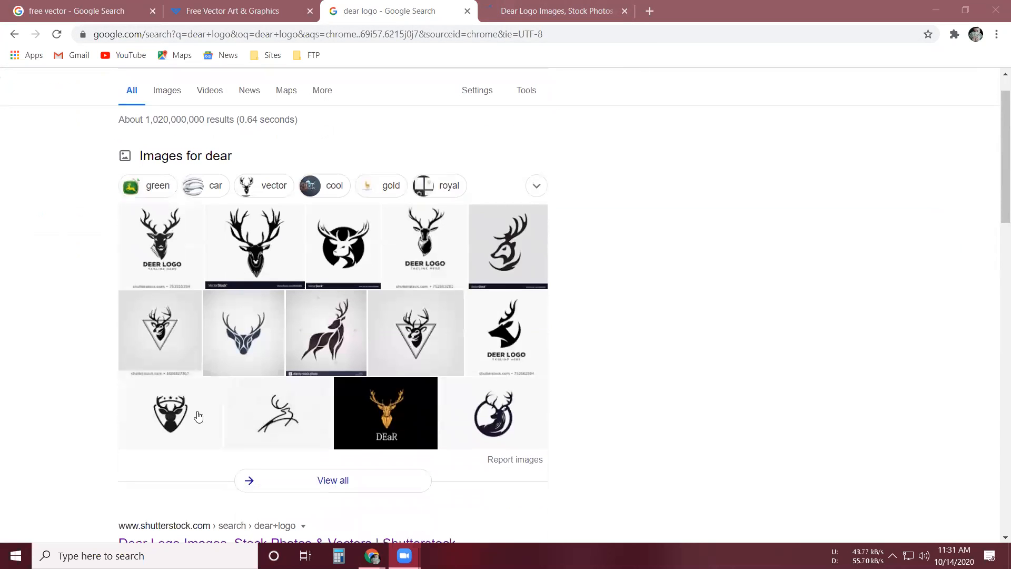
scroll(213, 441, down, 5)
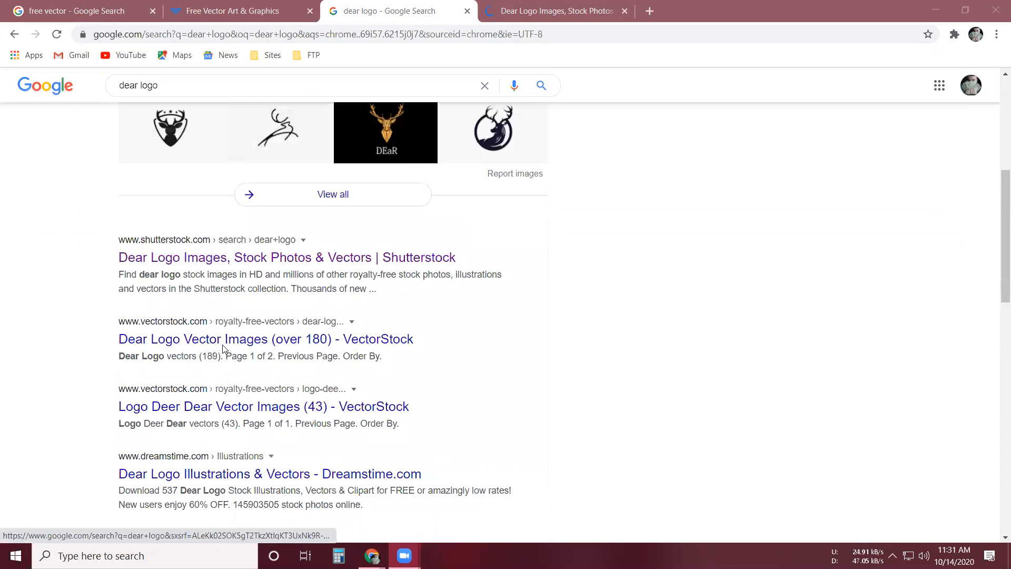
scroll(276, 315, down, 4)
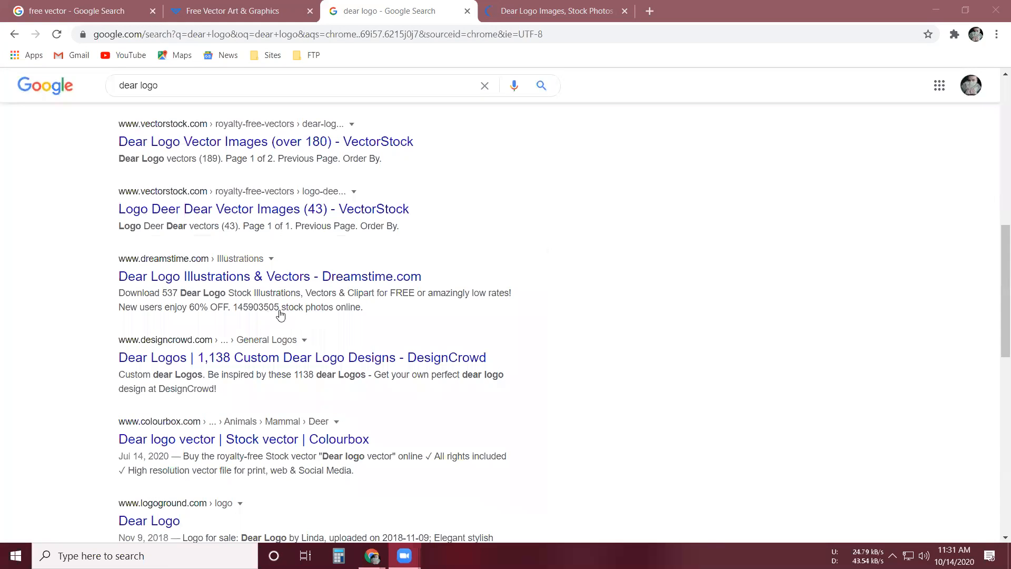
scroll(274, 316, down, 2)
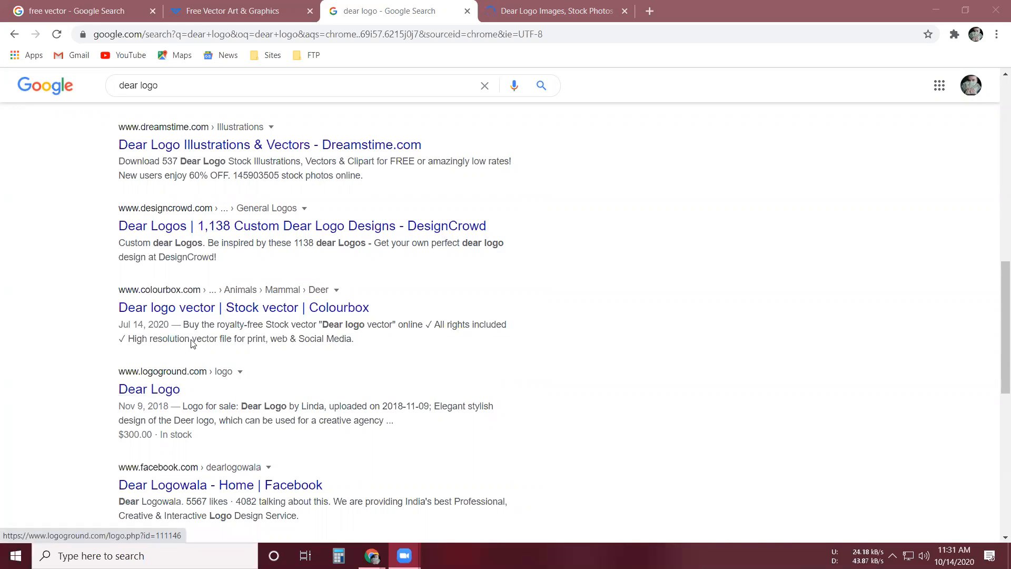
right_click(159, 389)
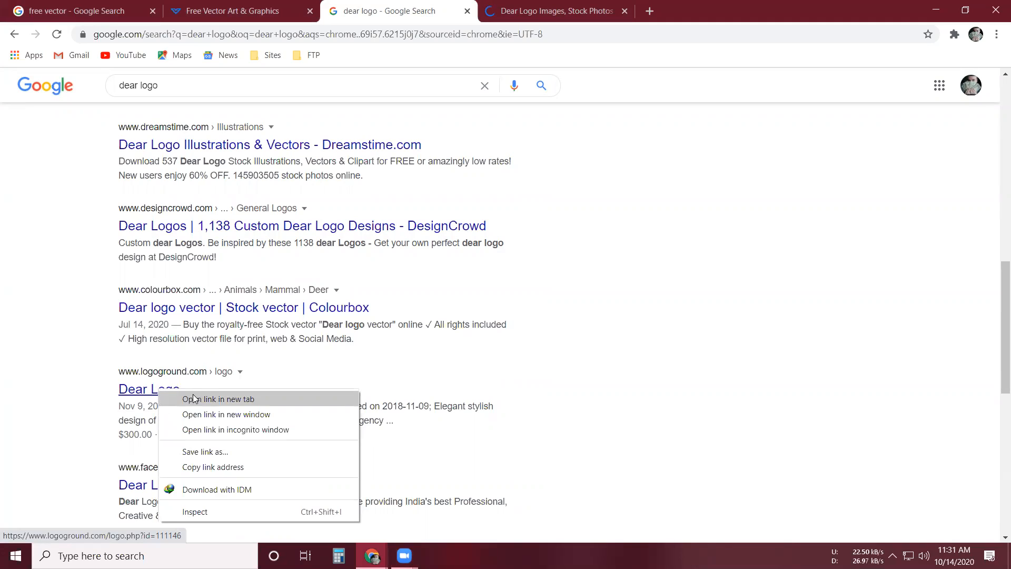
click(173, 314)
right_click(172, 309)
click(253, 319)
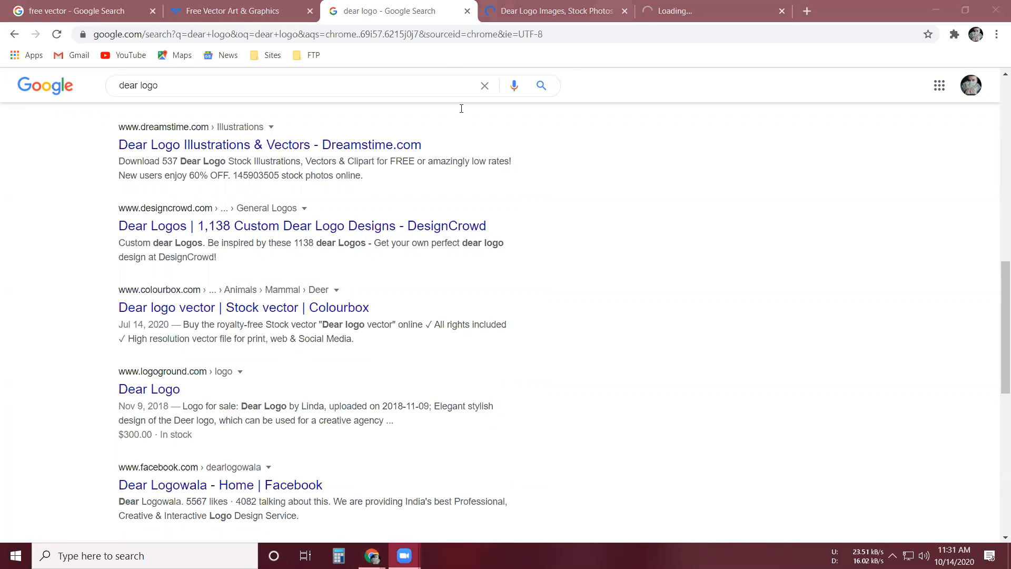
- Check the opened Colourbox page, then browse the deer logo images on the Shutterstock page
click(674, 11)
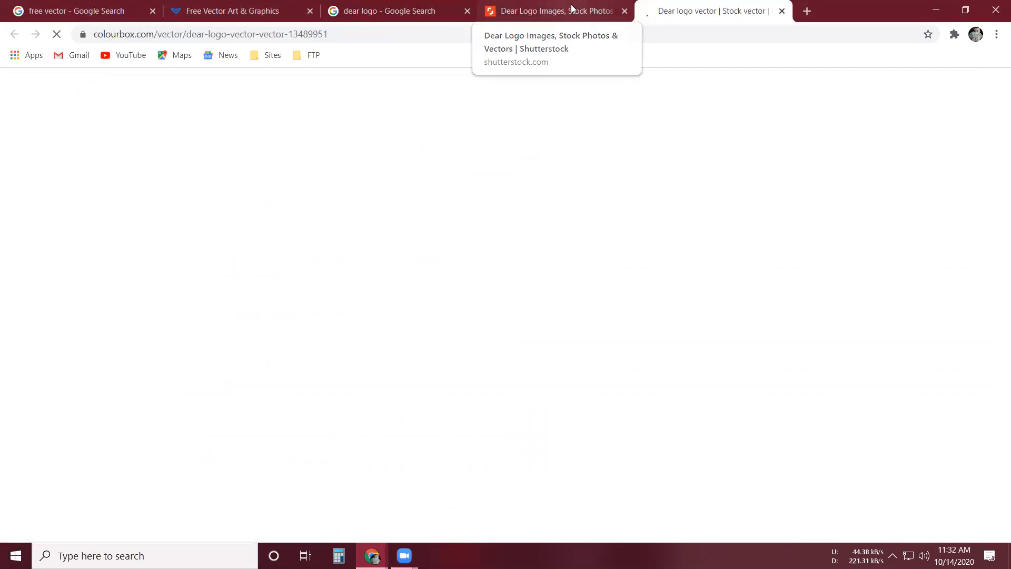
key(ctrl+shift+Tab)
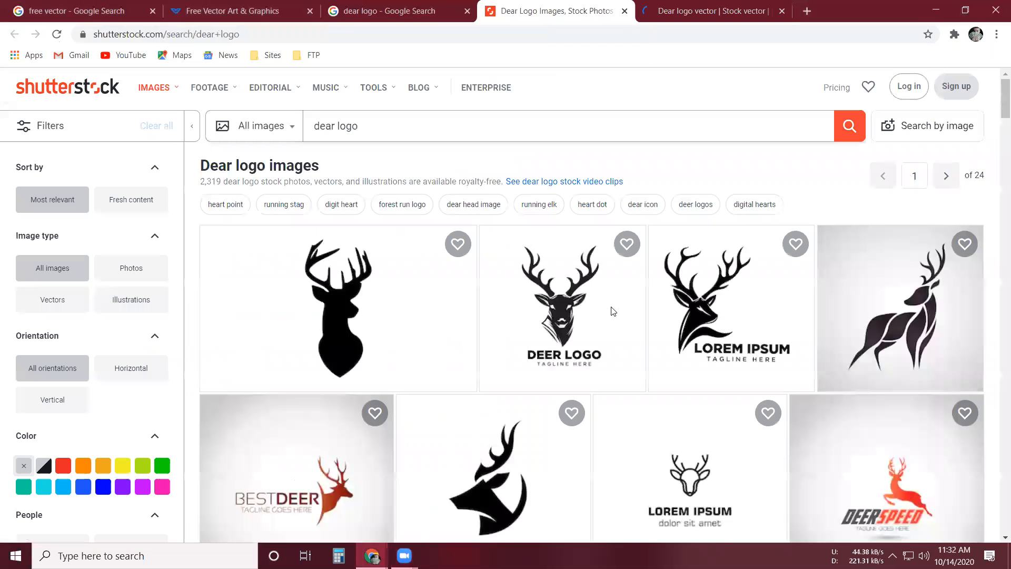
scroll(614, 311, down, 5)
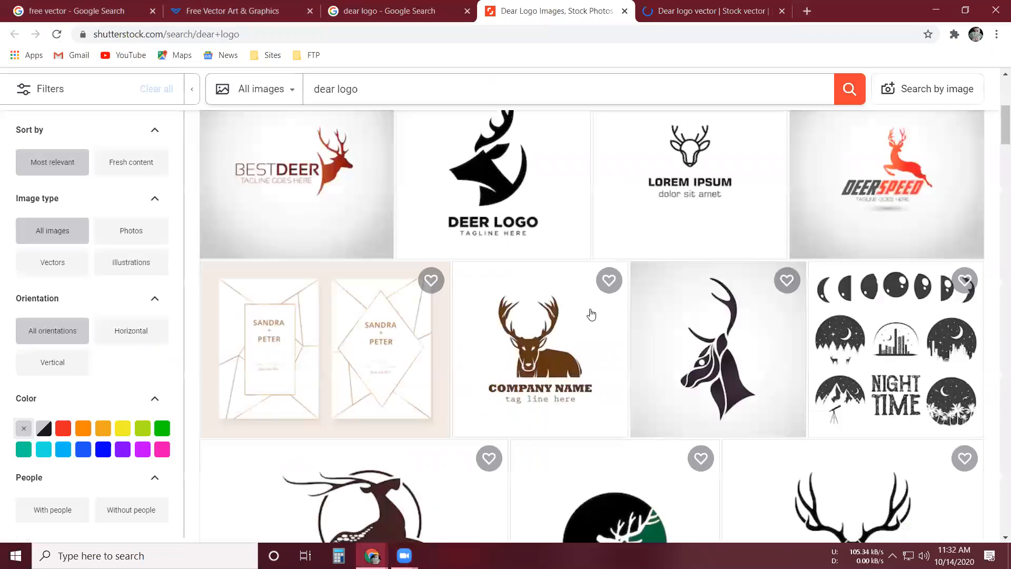
scroll(591, 314, up, 6)
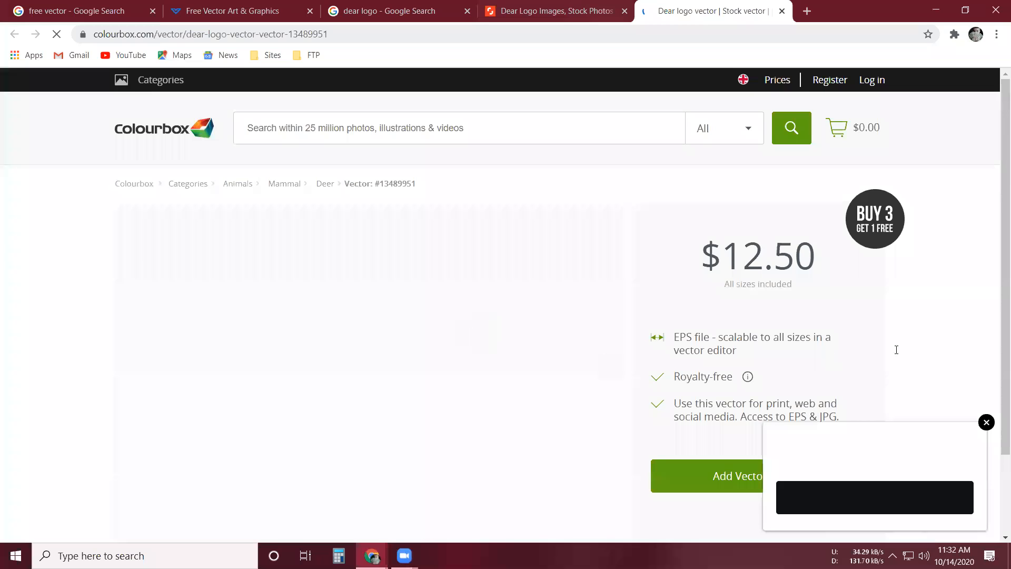
- Dismiss the pop-up on the Colourbox page and examine the deer logo vector's preview, price and usage terms
click(985, 297)
scroll(405, 460, down, 3)
scroll(406, 465, up, 3)
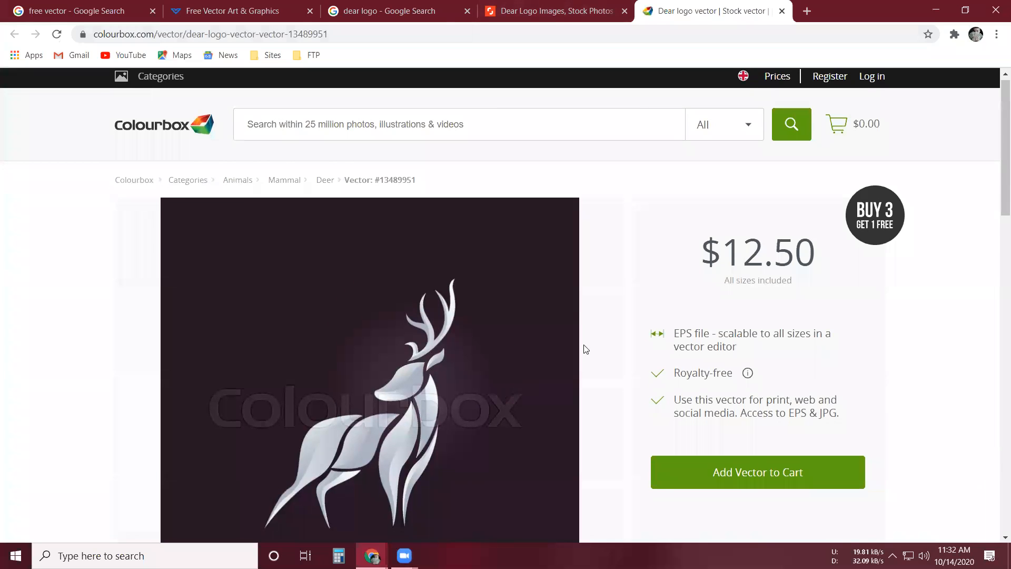
scroll(392, 320, down, 1)
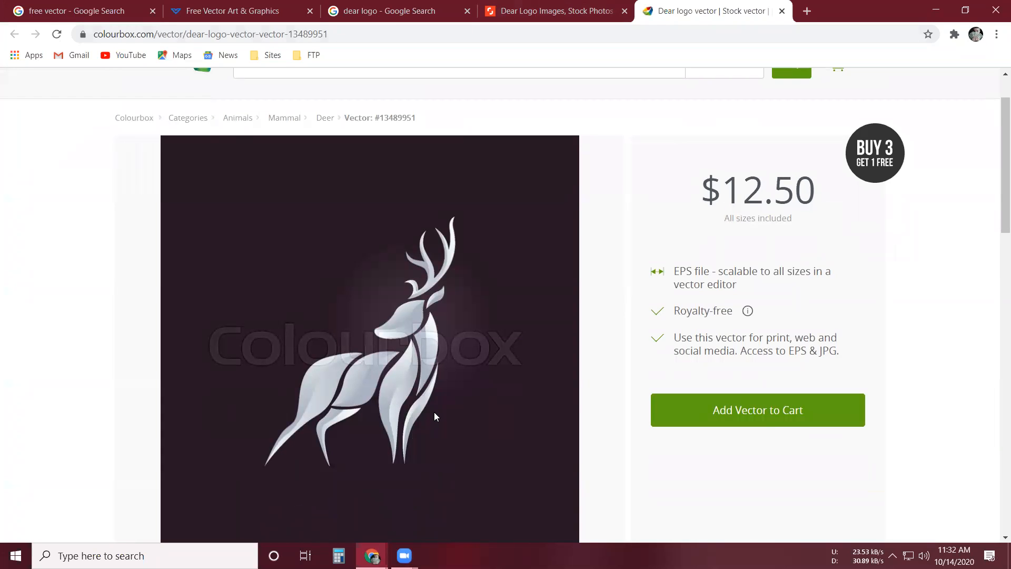
scroll(401, 372, down, 2)
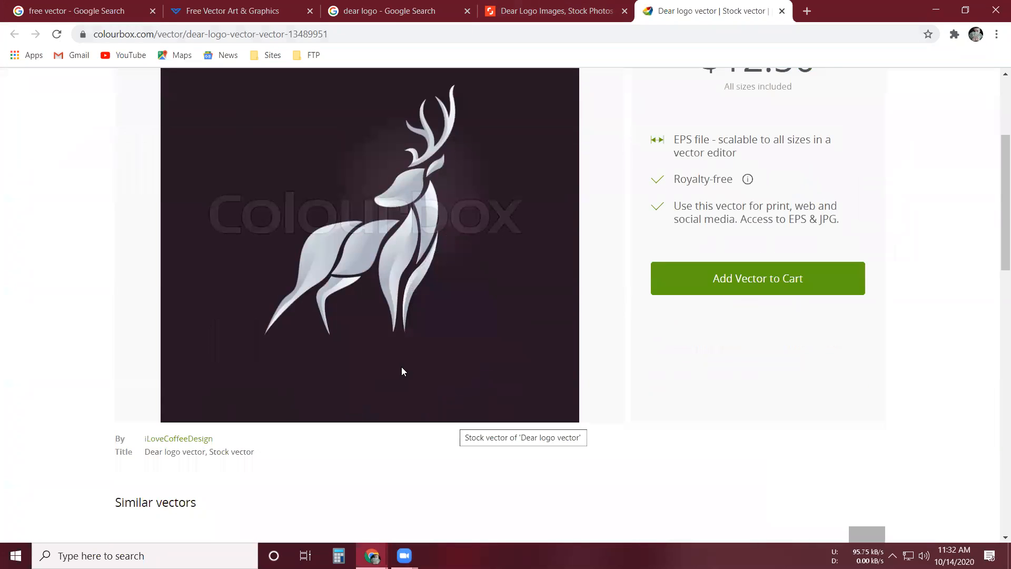
scroll(424, 390, up, 1)
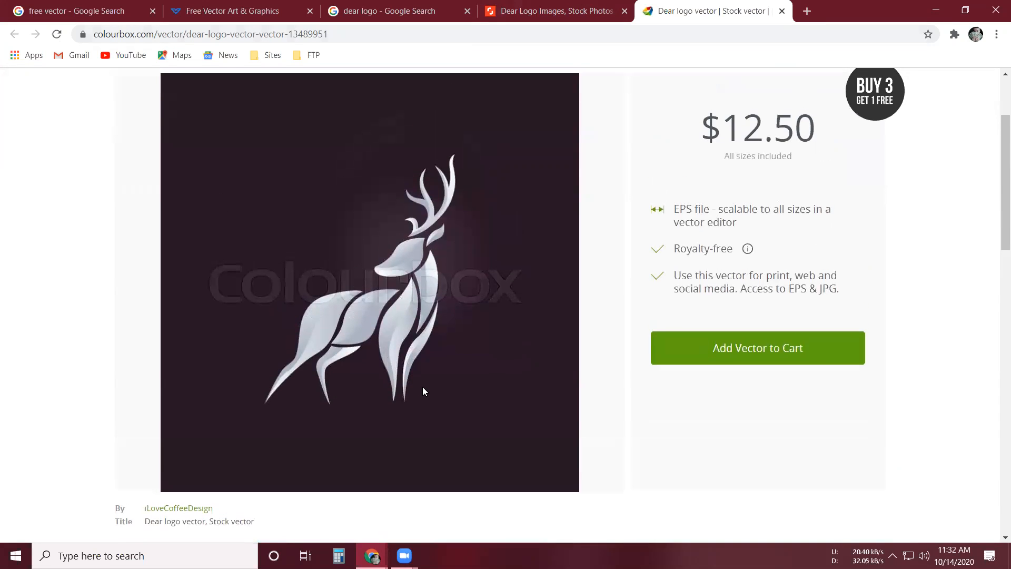
scroll(422, 386, up, 1)
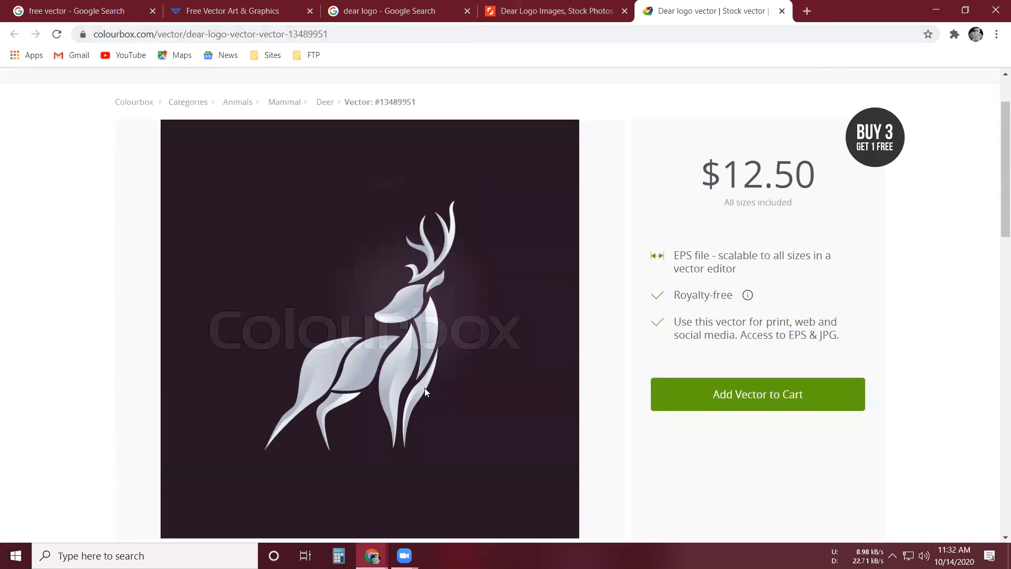
scroll(425, 388, down, 1)
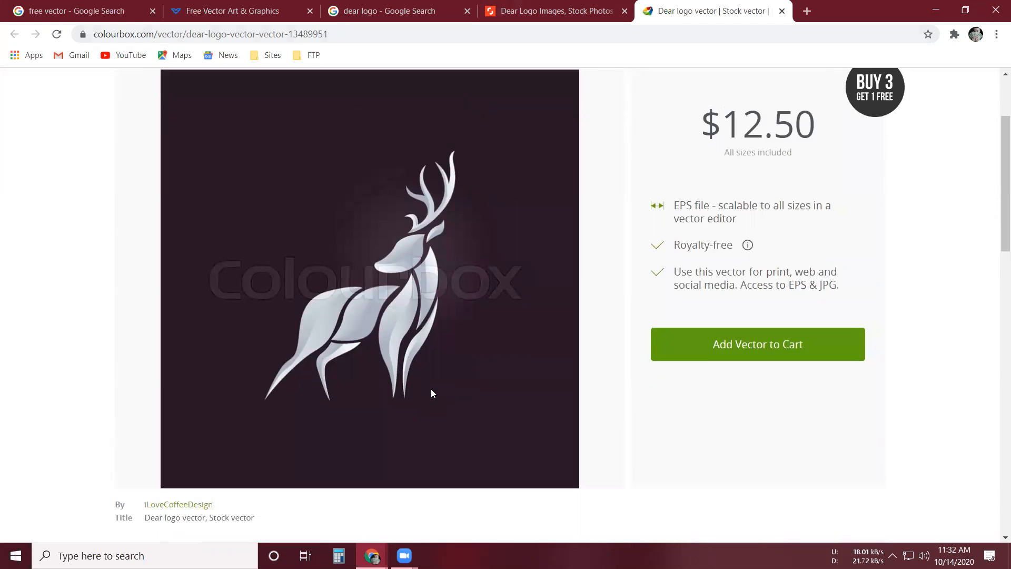
scroll(431, 393, up, 1)
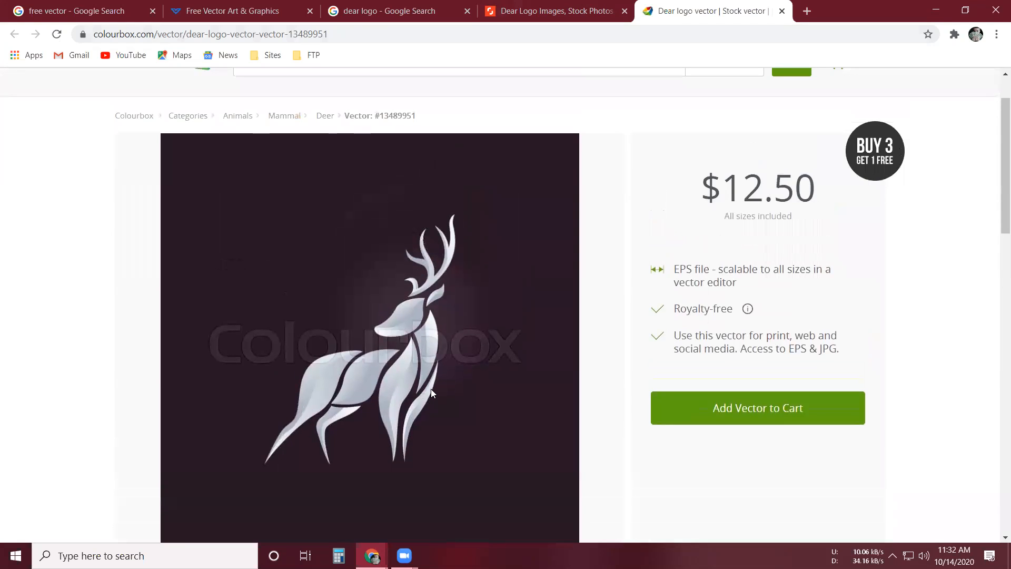
- Examine the Colourbox deer vector page once more and browse further down the deer logo images on the Shutterstock page
scroll(431, 388, up, 1)
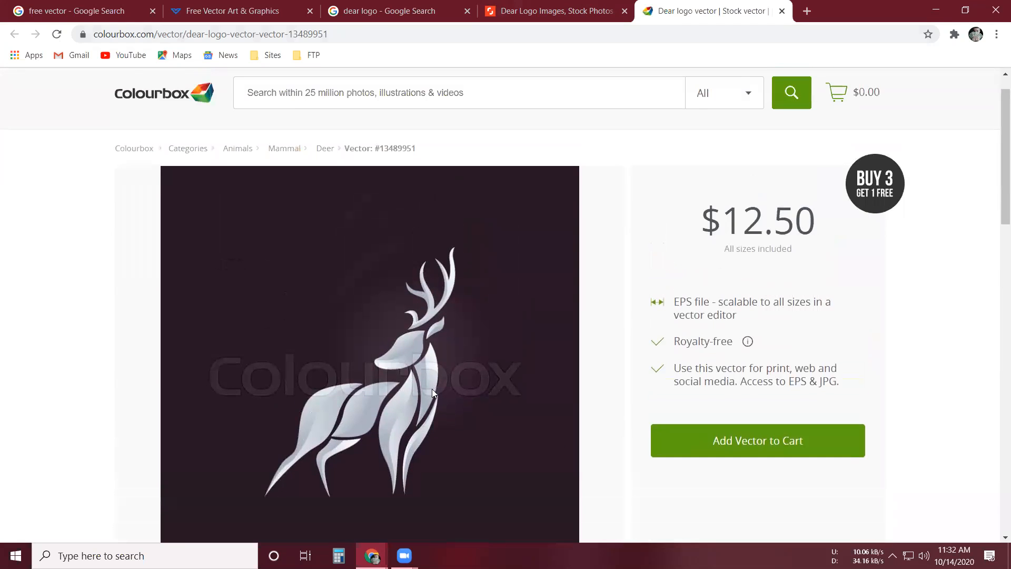
scroll(546, 2, down, 1)
scroll(546, 5, up, 1)
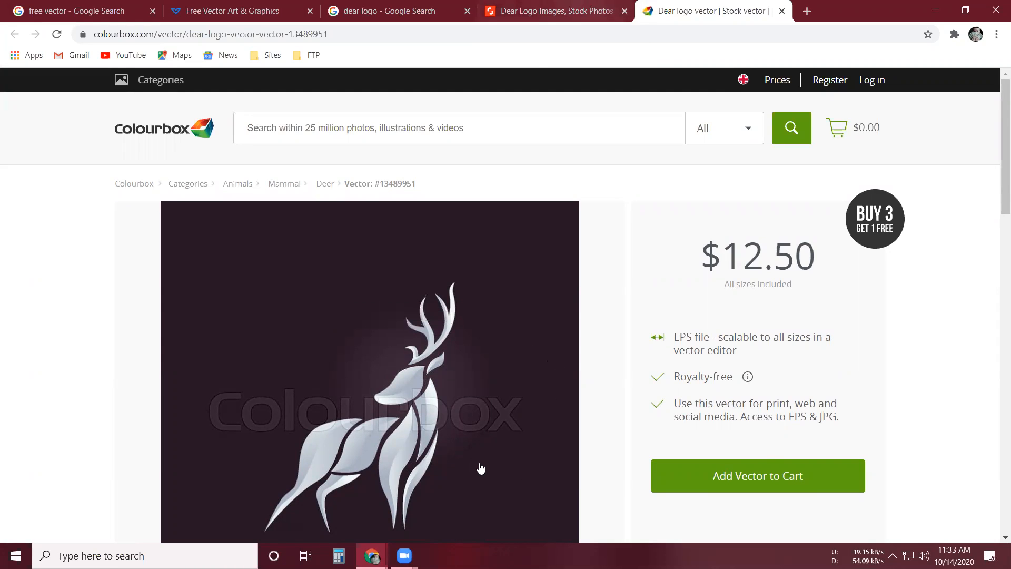
key(ctrl+shift+Tab)
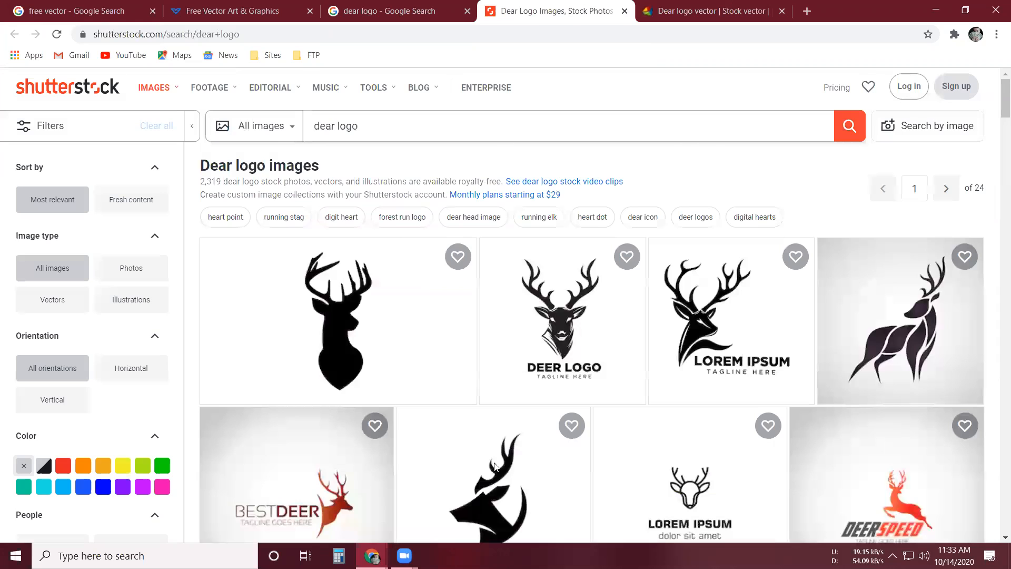
scroll(495, 466, down, 5)
scroll(496, 469, down, 5)
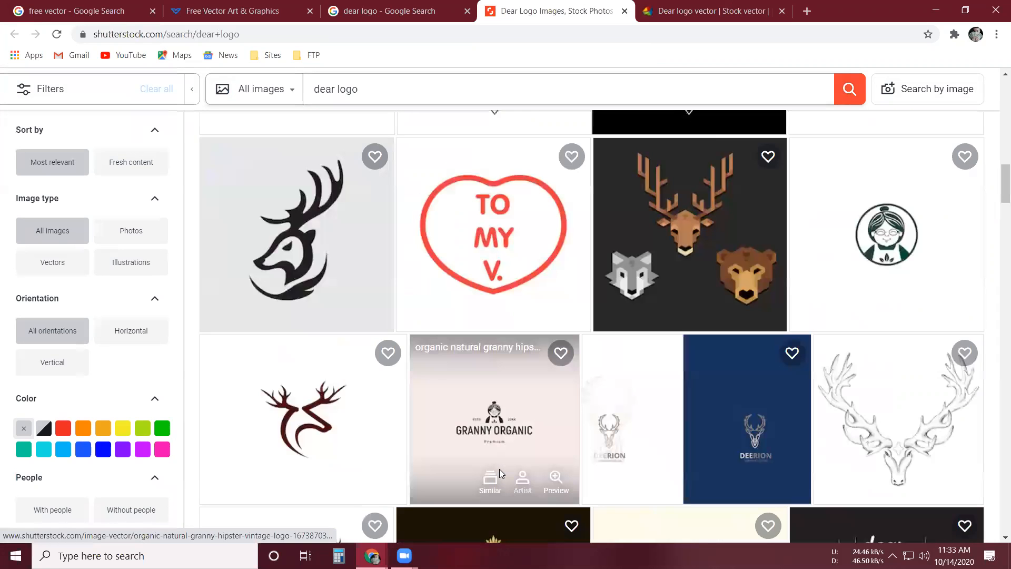
scroll(358, 252, down, 5)
scroll(319, 33, up, 6)
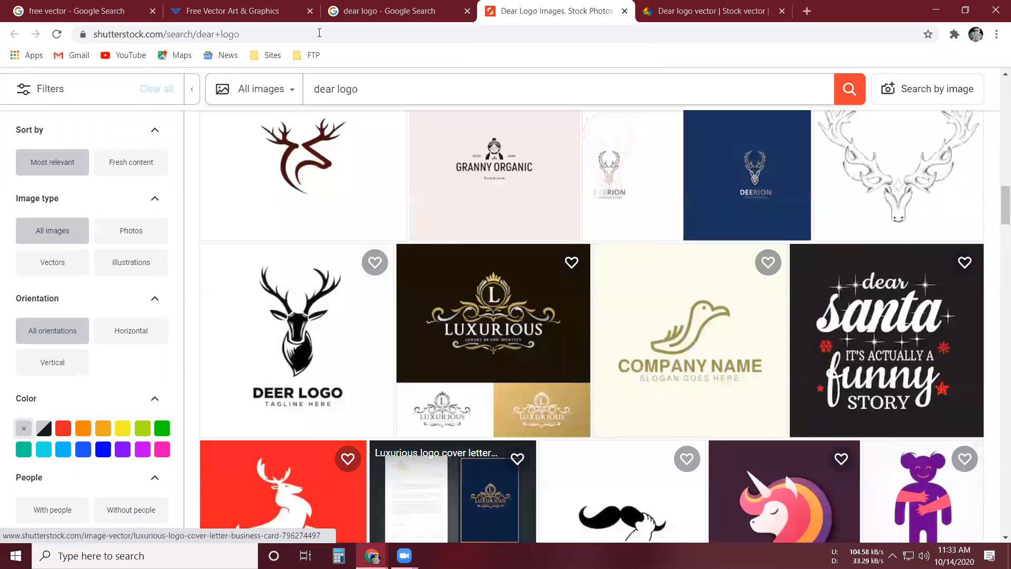
scroll(15, 406, up, 10)
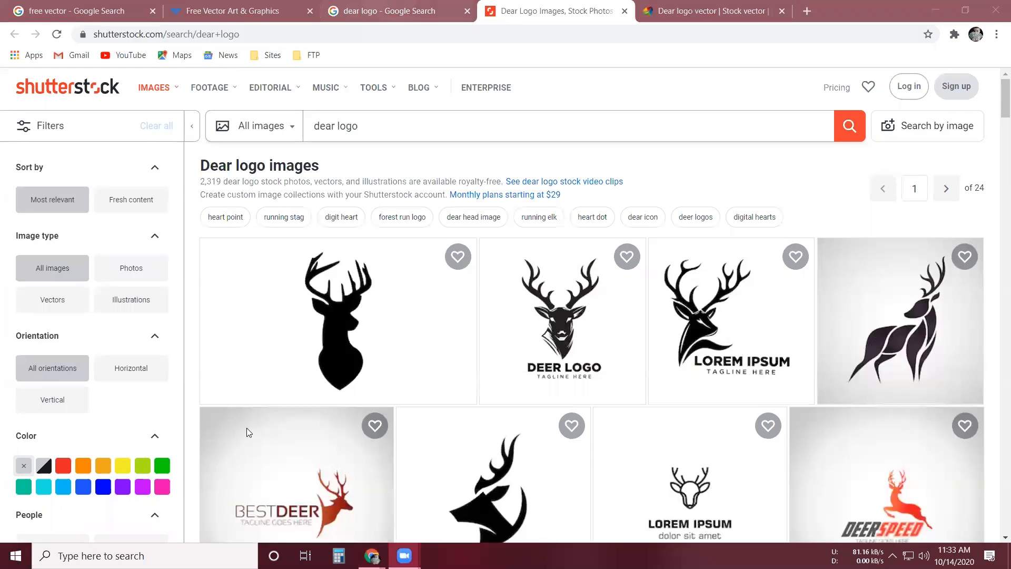
- Review the "dear logo" Google results and the Free Vector home page for usable deer logo images
key(ctrl+shift+Tab)
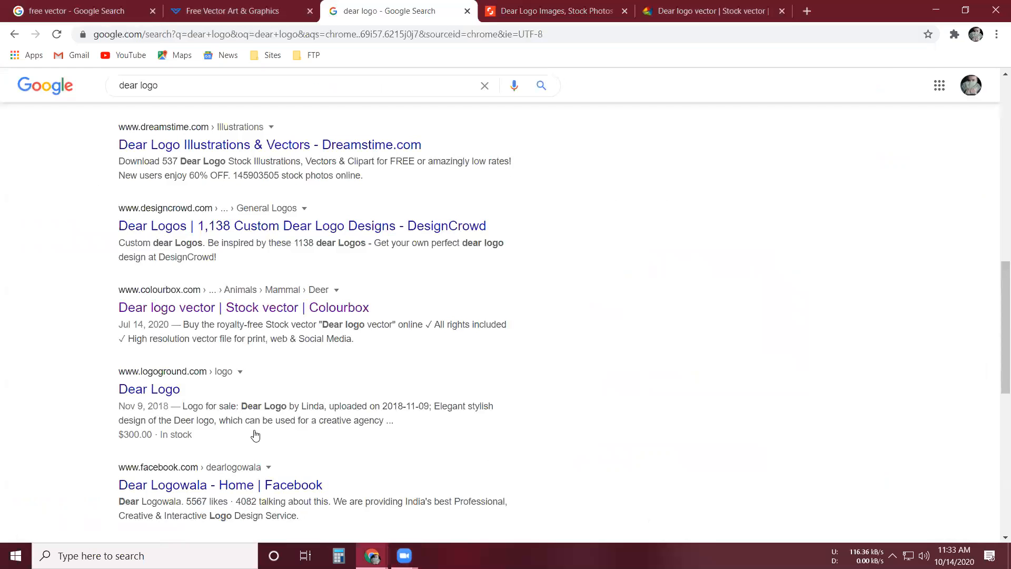
scroll(343, 282, down, 4)
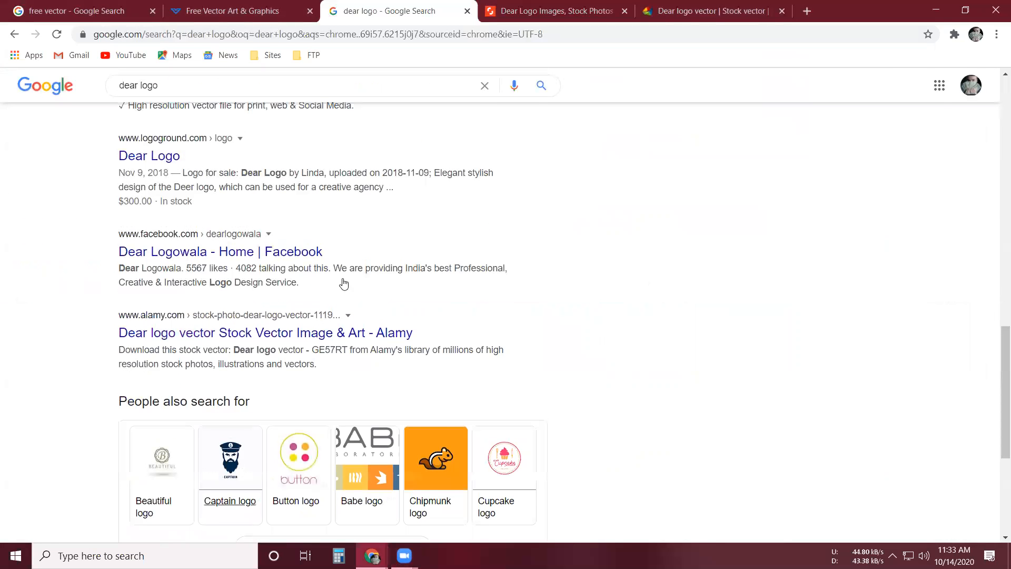
scroll(594, 413, up, 5)
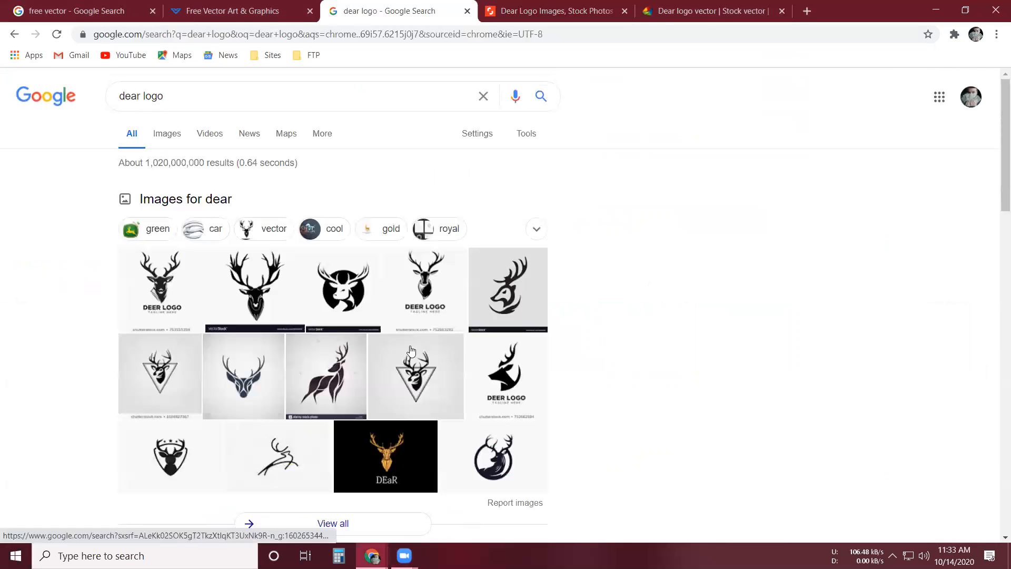
click(221, 11)
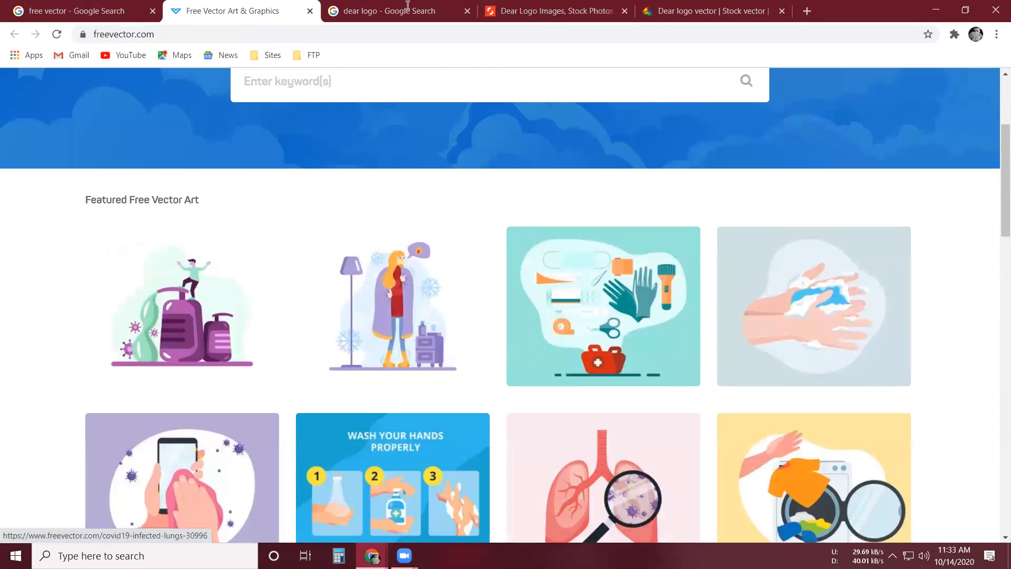
scroll(192, 295, up, 4)
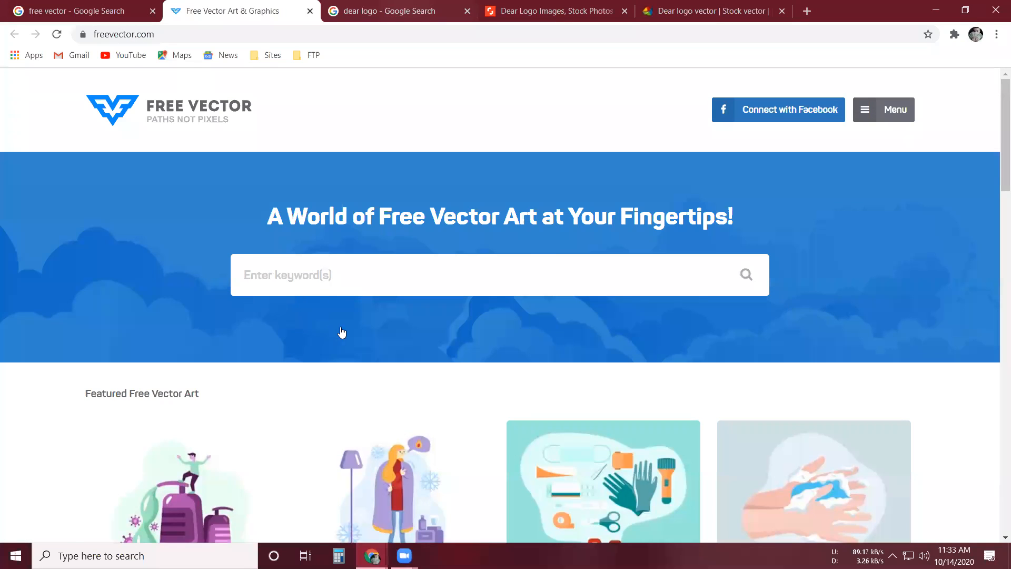
key(ctrl+Tab)
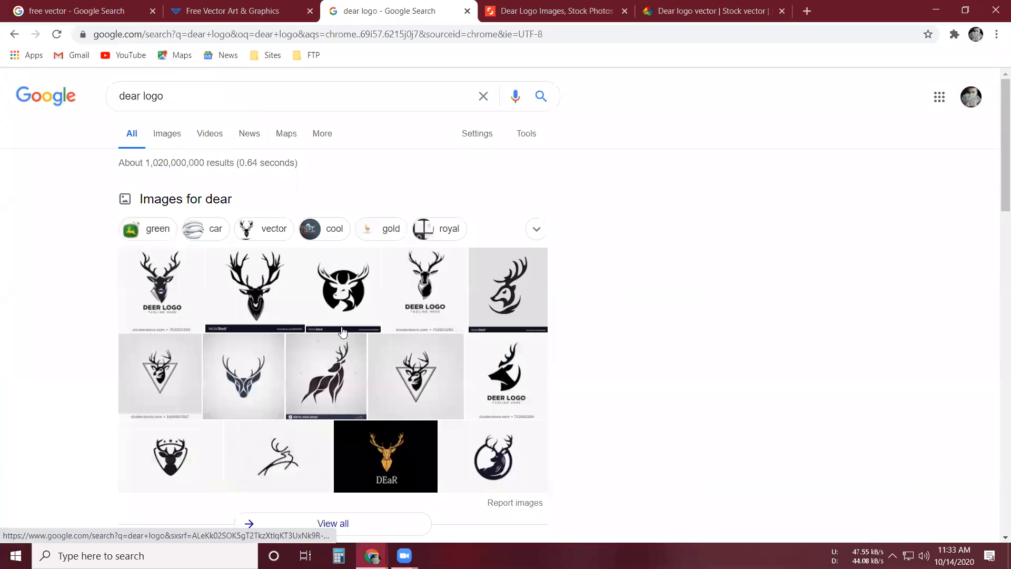
scroll(444, 314, down, 3)
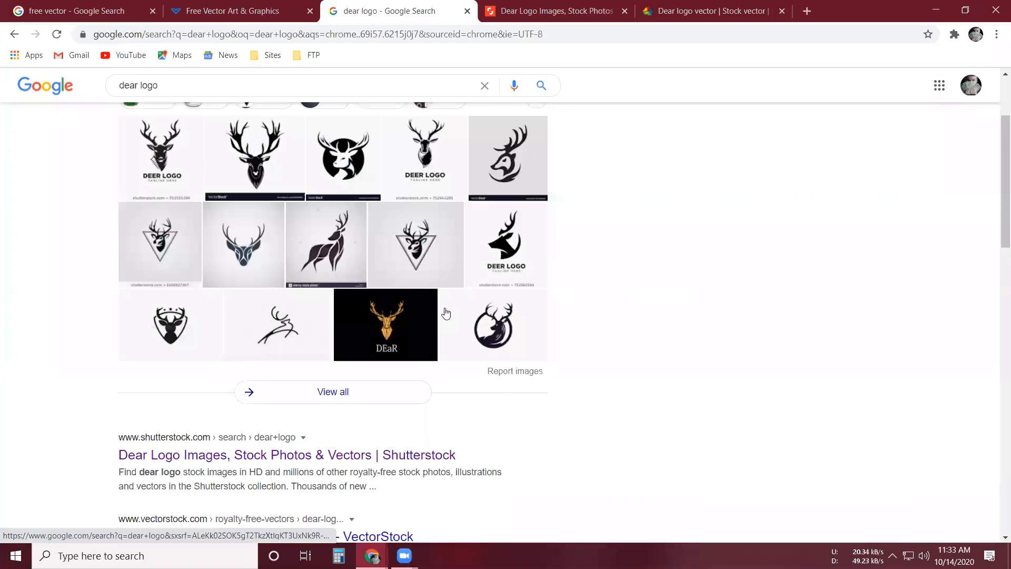
scroll(446, 319, up, 3)
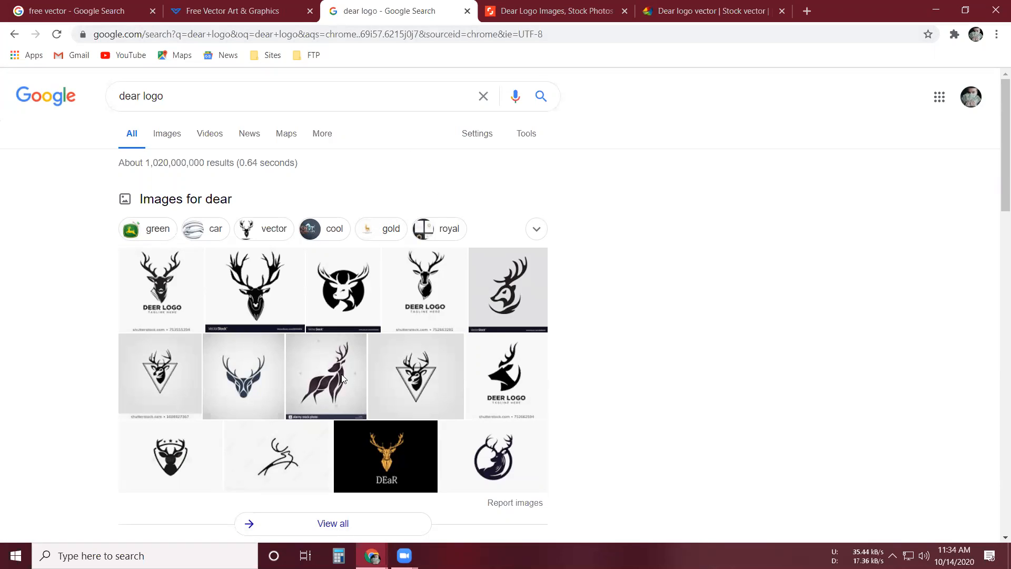
- Open the first deer head image from the "dear logo" results in a new tab and copy its preview image
right_click(162, 274)
key(Return)
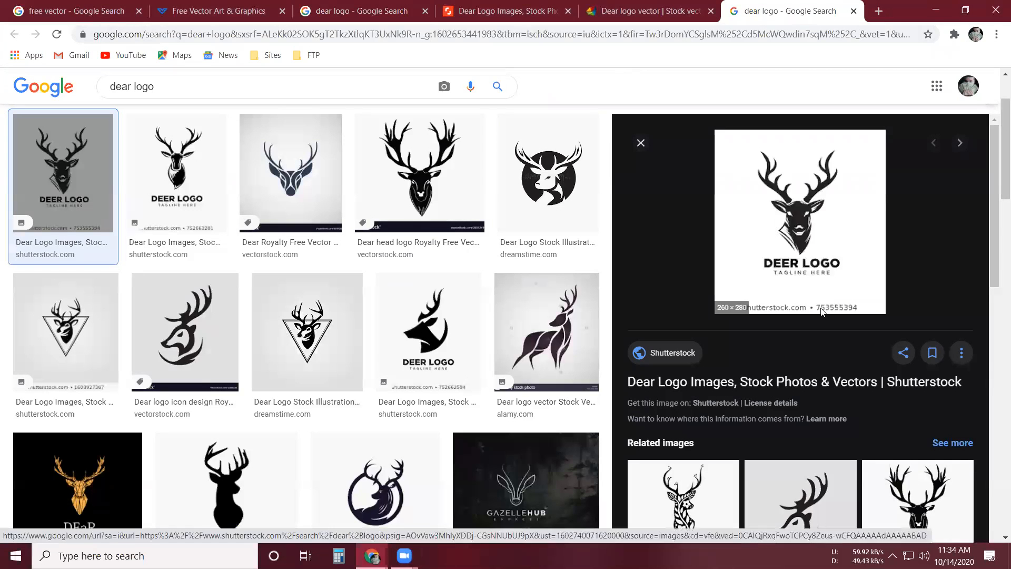
right_click(773, 220)
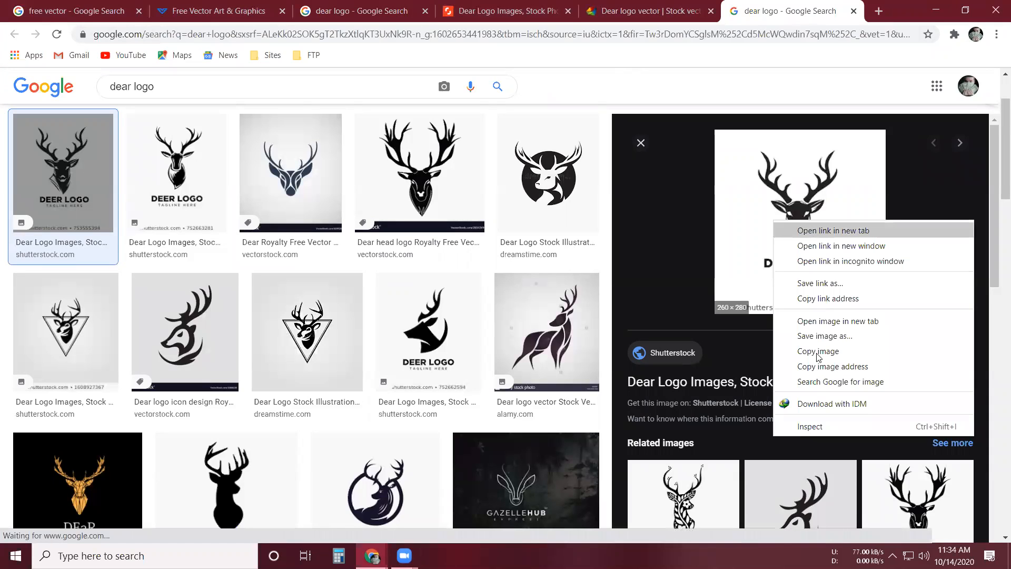
click(816, 353)
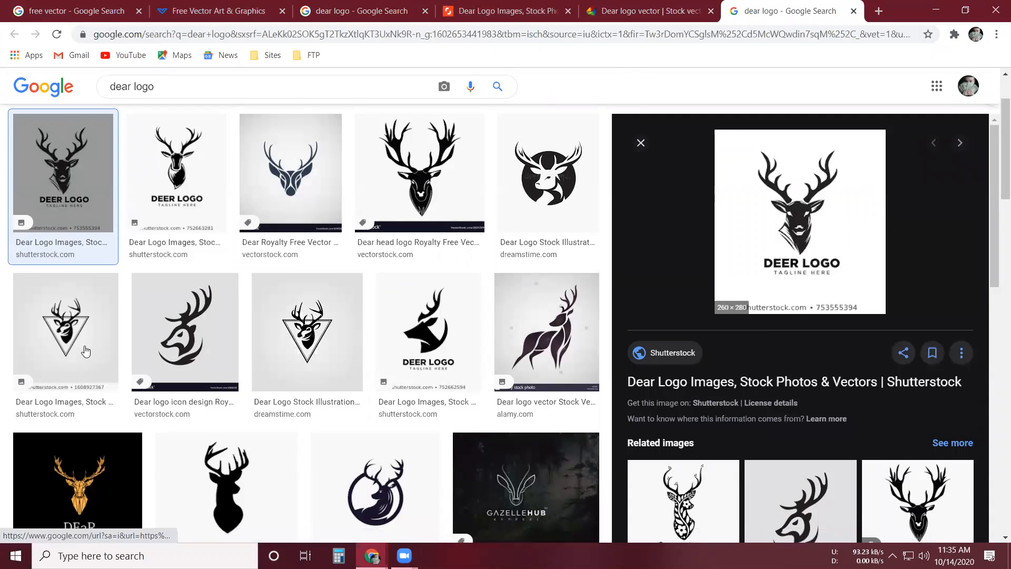
- Switch to Illustrator and open the settings for a new document
key(super+d)
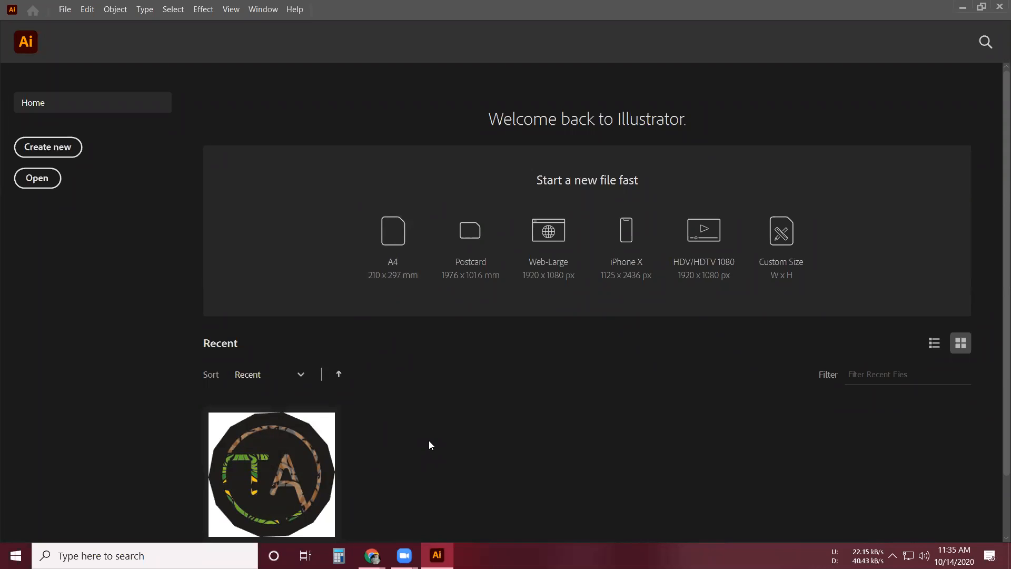
scroll(705, 285, down, 1)
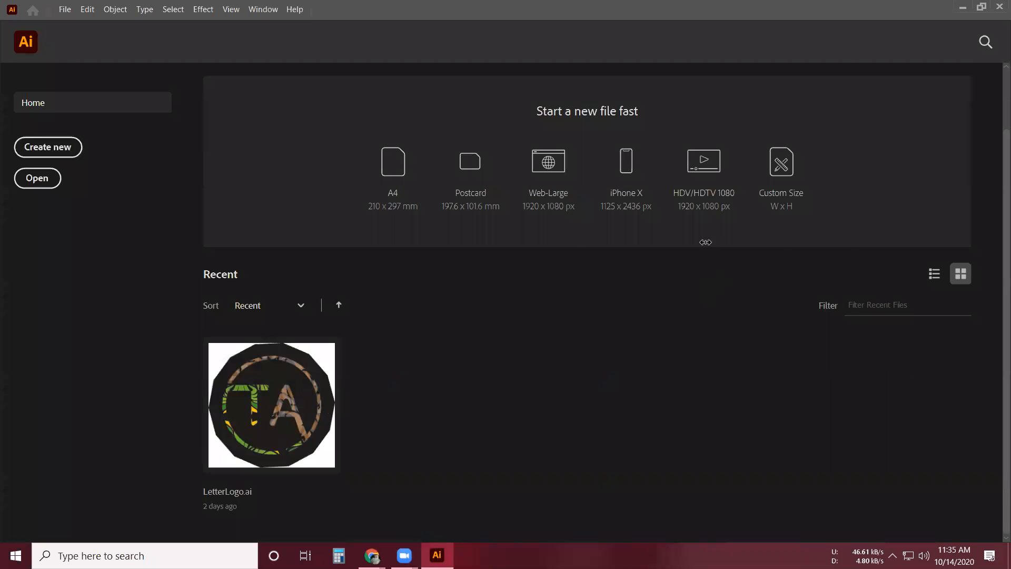
key(ctrl+n)
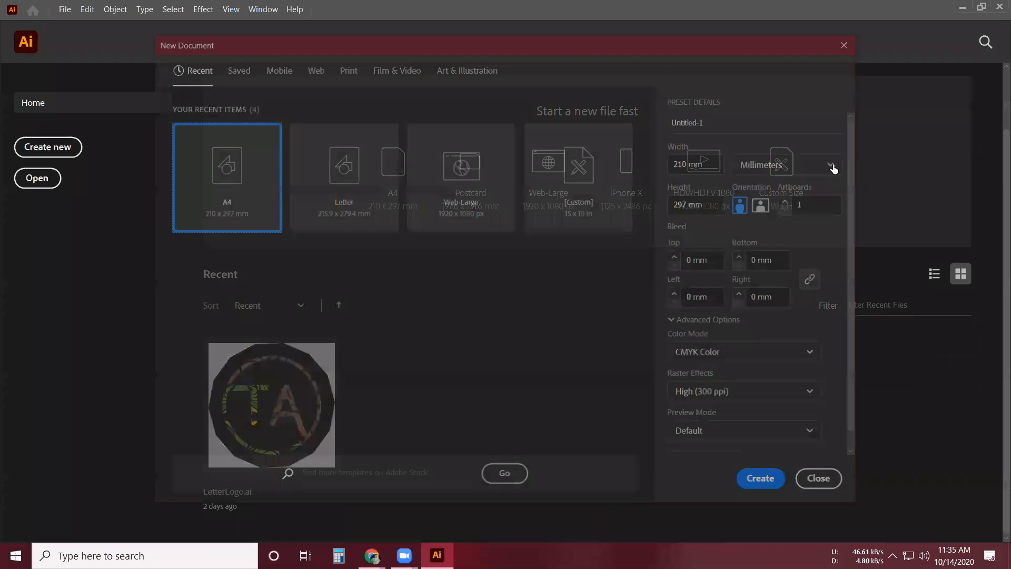
- Enter a custom document size of 15 in wide by 10 in high, and clear the width again
click(720, 161)
key(ctrl+a)
key(BackSpace)
text(15)
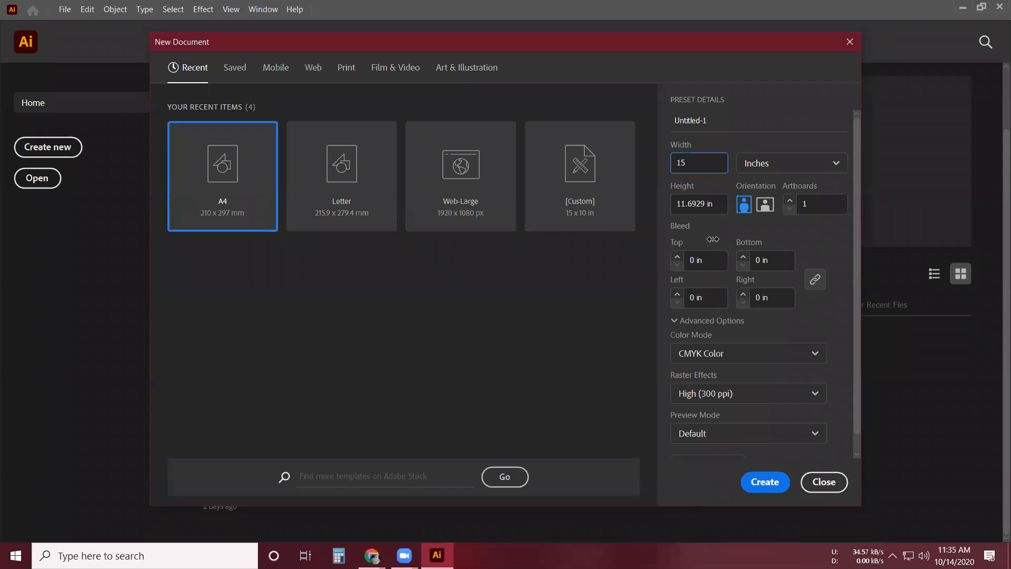
key(Tab)
text(10)
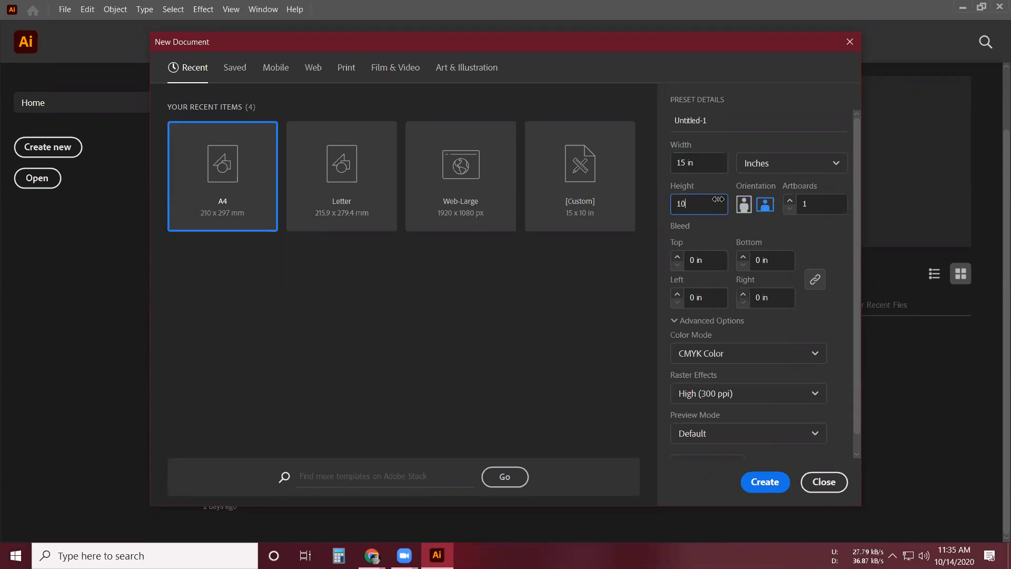
click(699, 162)
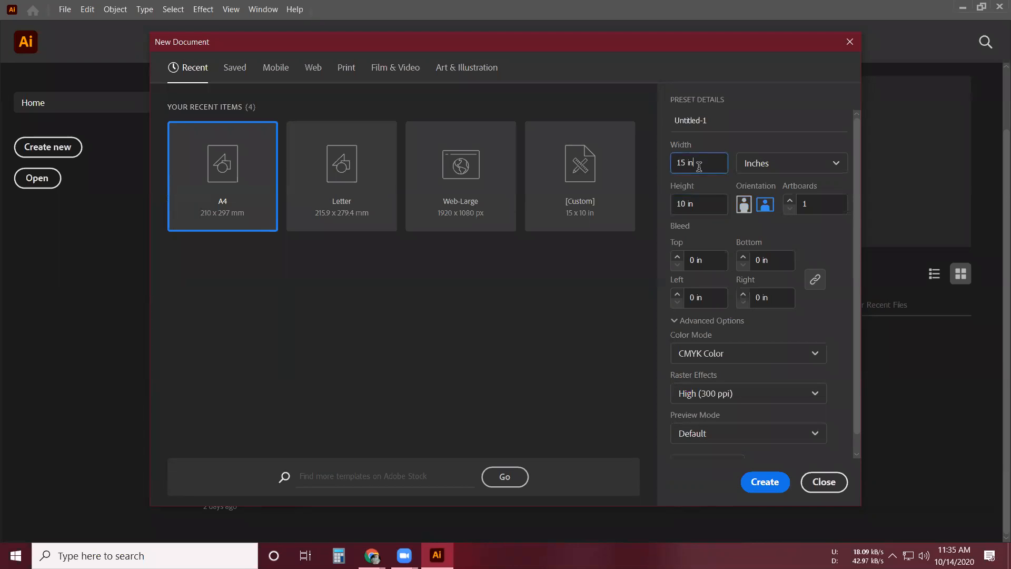
key(BackSpace)
key(BackSpace)
key(BackSpace)
key(BackSpace)
key(BackSpace)
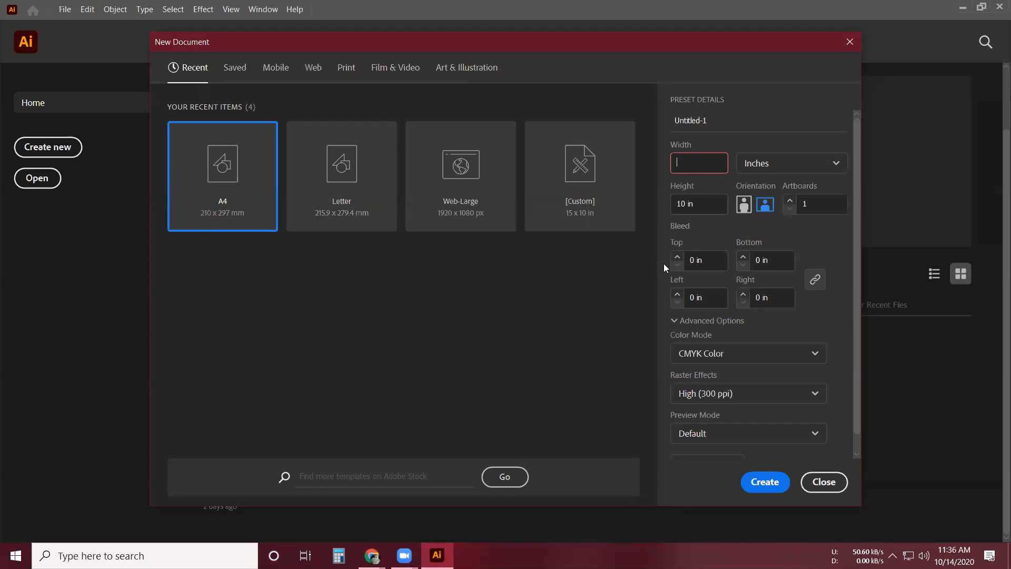
- Create a new document from the recent Web-Large preset at 1920 x 1080 px
click(460, 195)
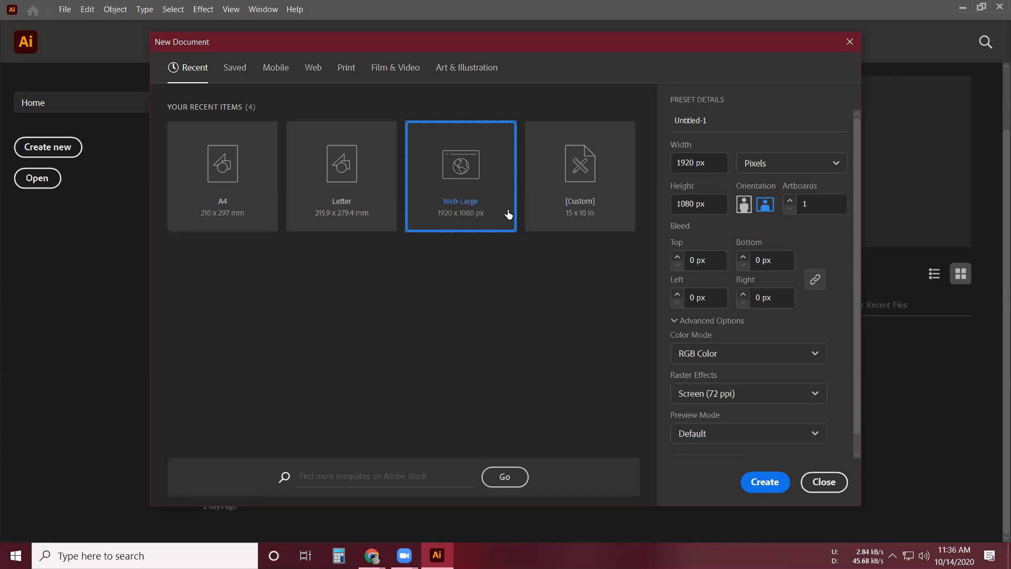
click(768, 479)
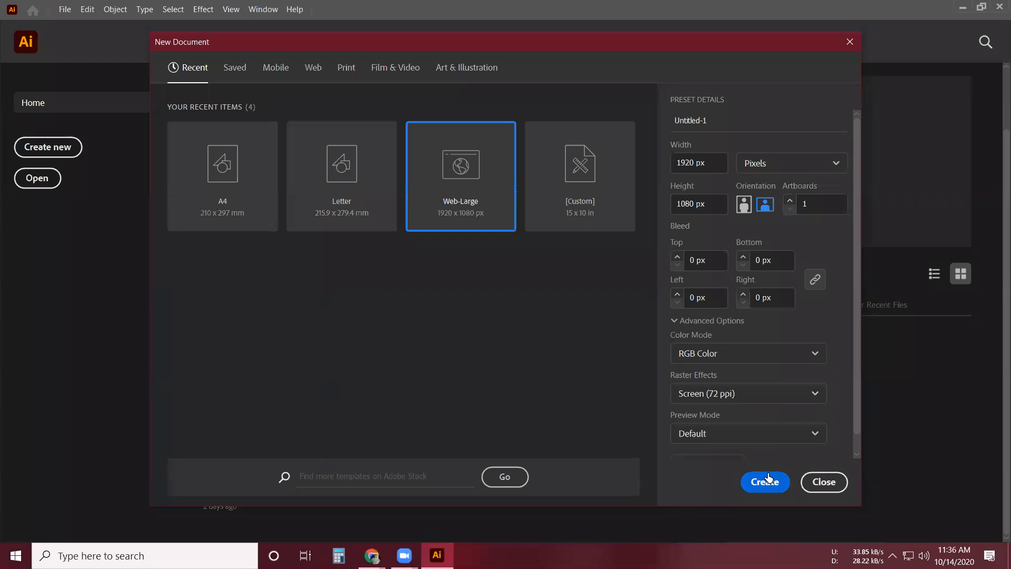
click(768, 478)
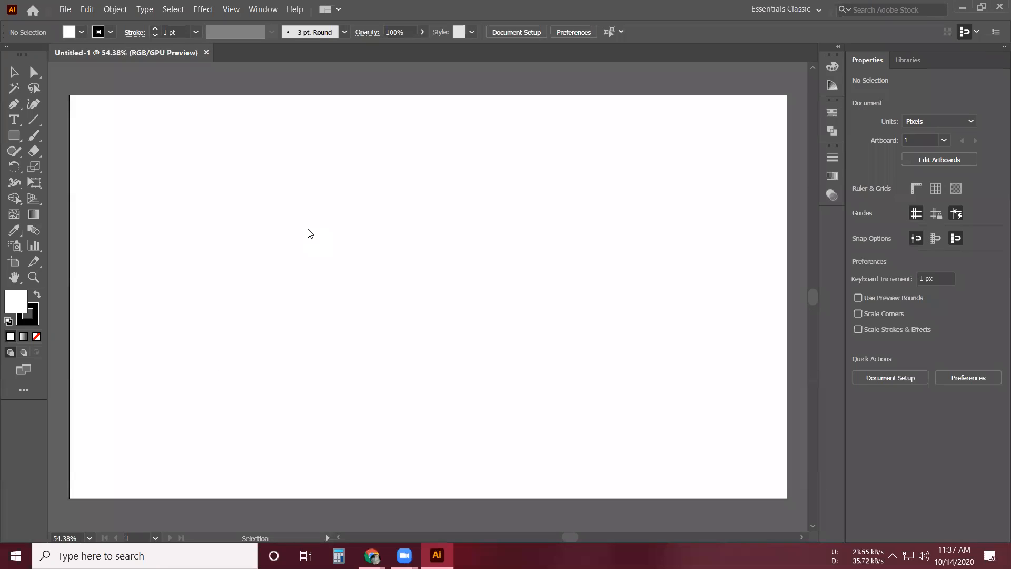
right_click(310, 232)
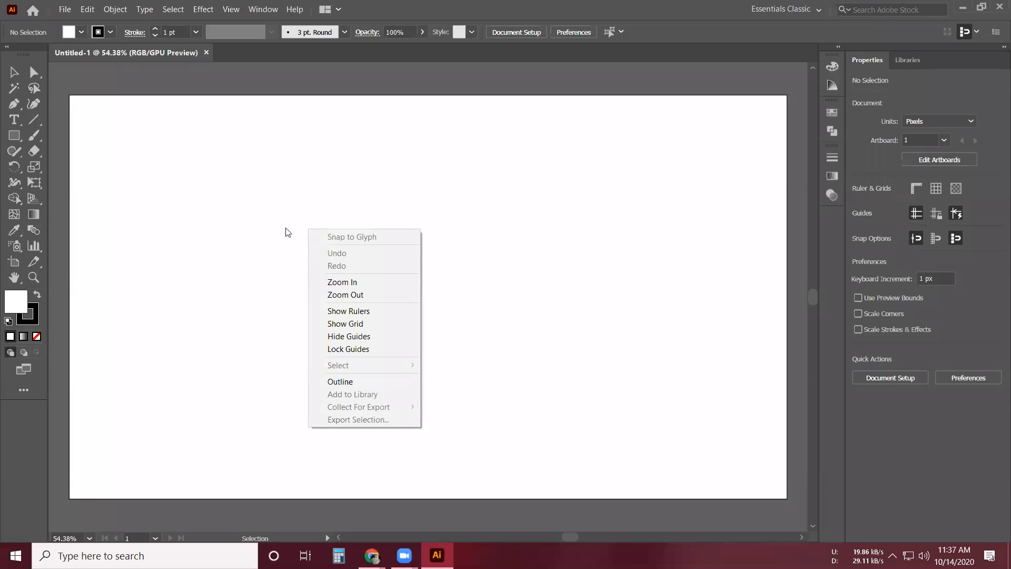
click(266, 231)
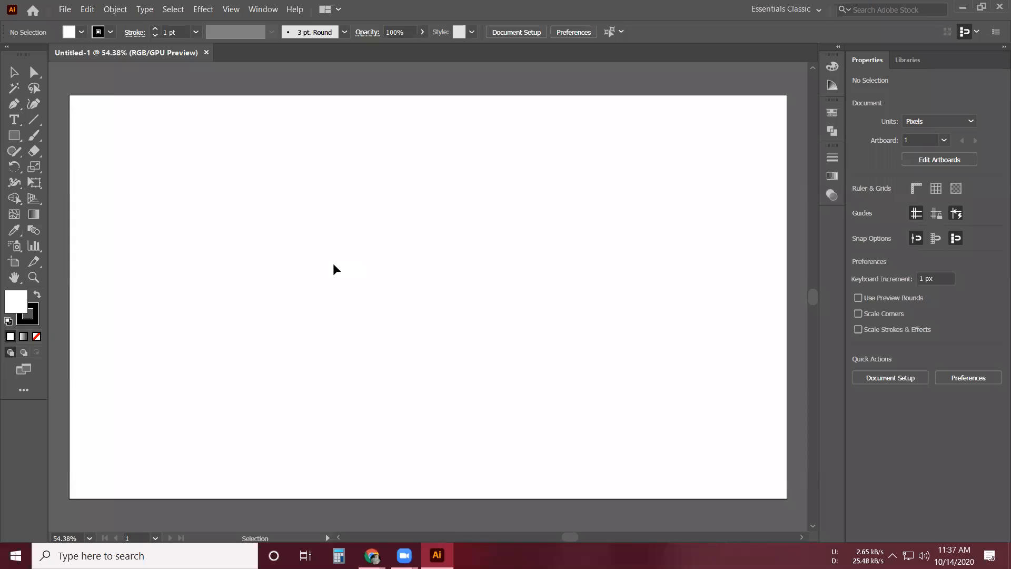
- Paste the copied deer logo image onto the artboard
key(a)
key(ctrl+v)
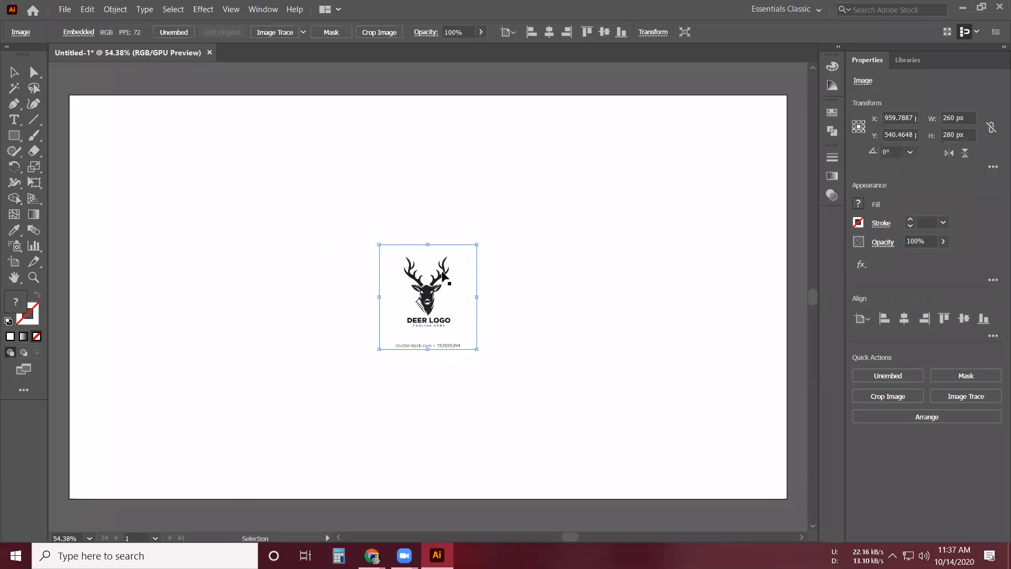
shift+click(459, 274)
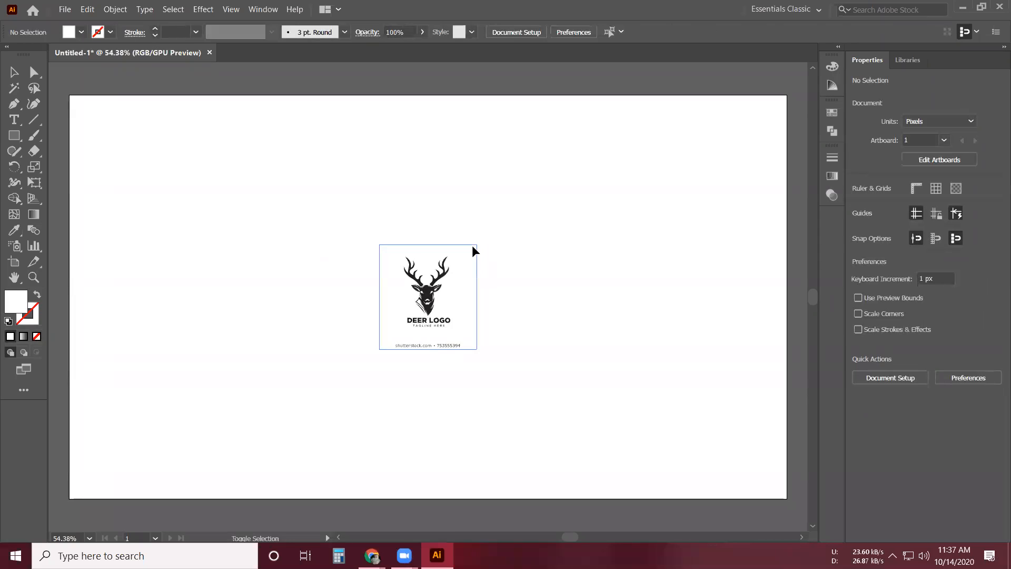
- Enlarge the deer image proportionally about its centre to roughly three times its size, and move it slightly up and left
drag(477, 245, 650, 140)
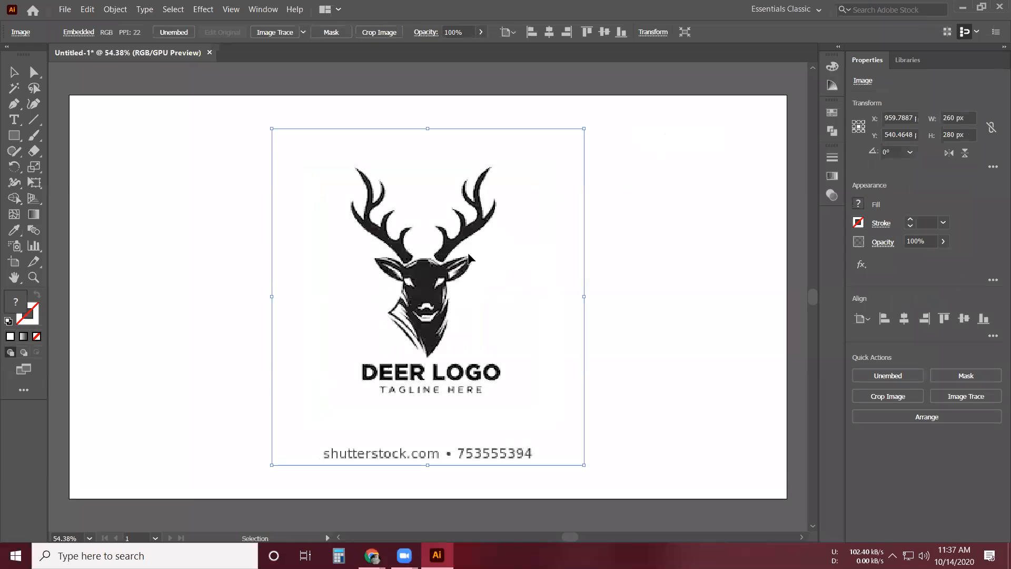
drag(469, 258, 429, 239)
click(611, 332)
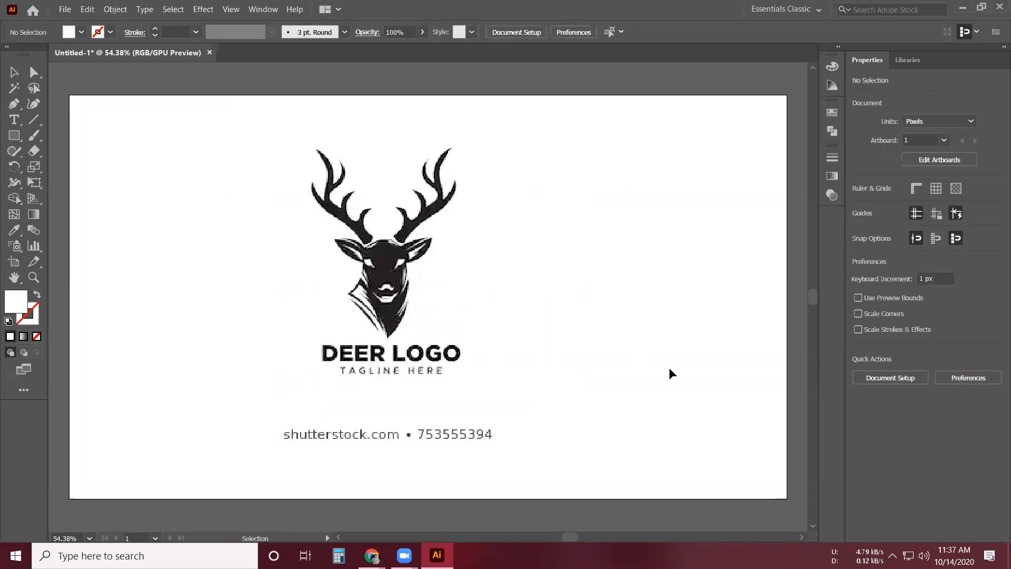
- Reset the Essentials Classic workspace and open the list of workspaces again
click(817, 10)
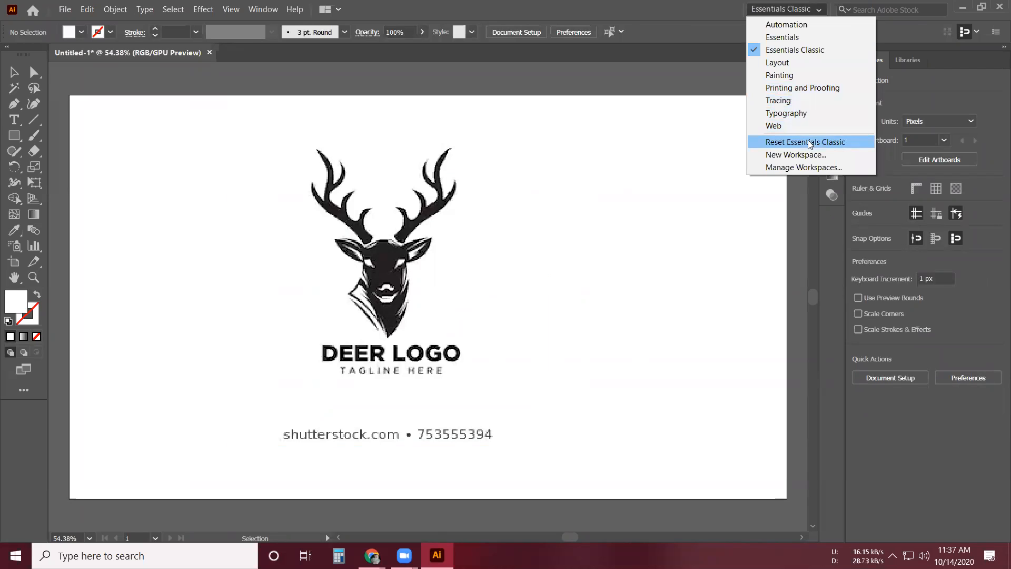
click(809, 142)
click(818, 9)
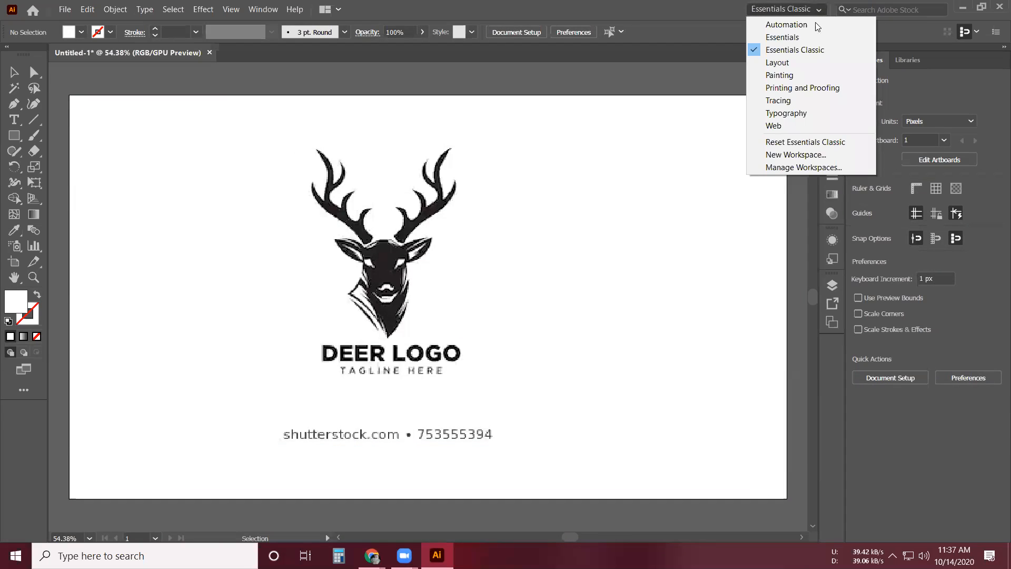
- Choose the Essentials Classic workspace and switch to the Illustrator window holding the Untitled-1 practice document
click(798, 49)
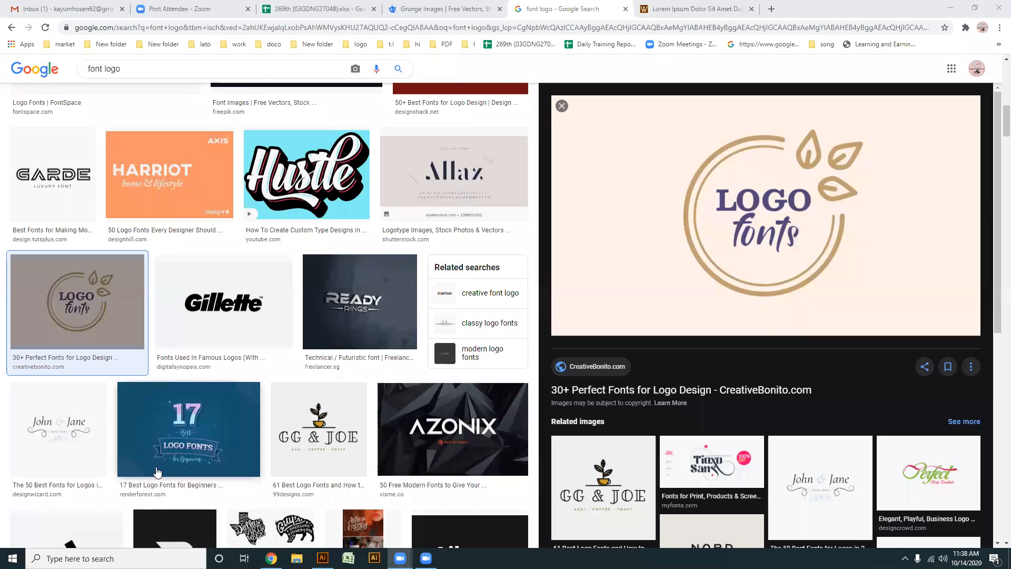
key(alt+Tab)
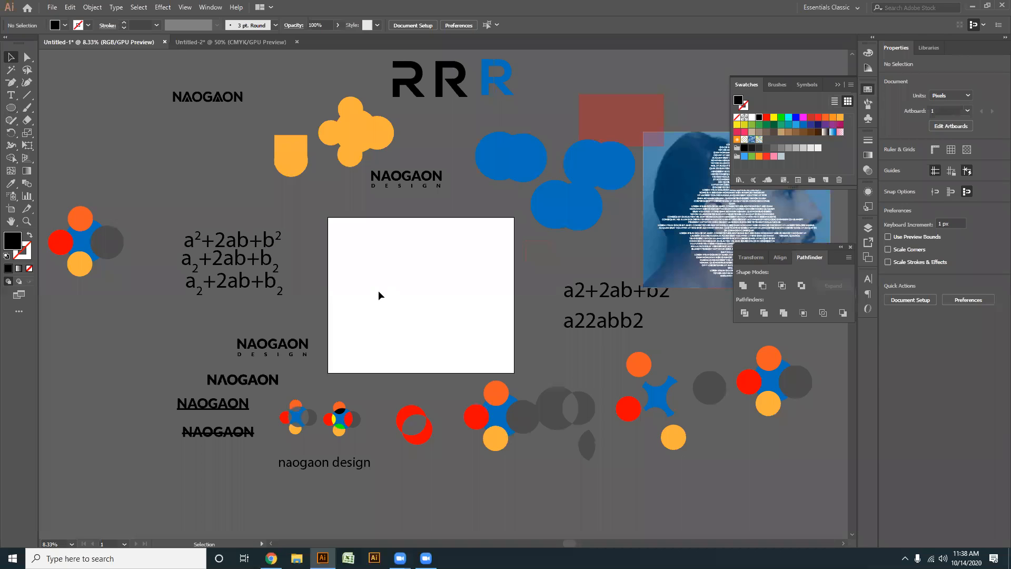
- Draw a black circle about 1226 px in diameter on the empty artboard with the Ellipse tool, then deselect it
click(11, 109)
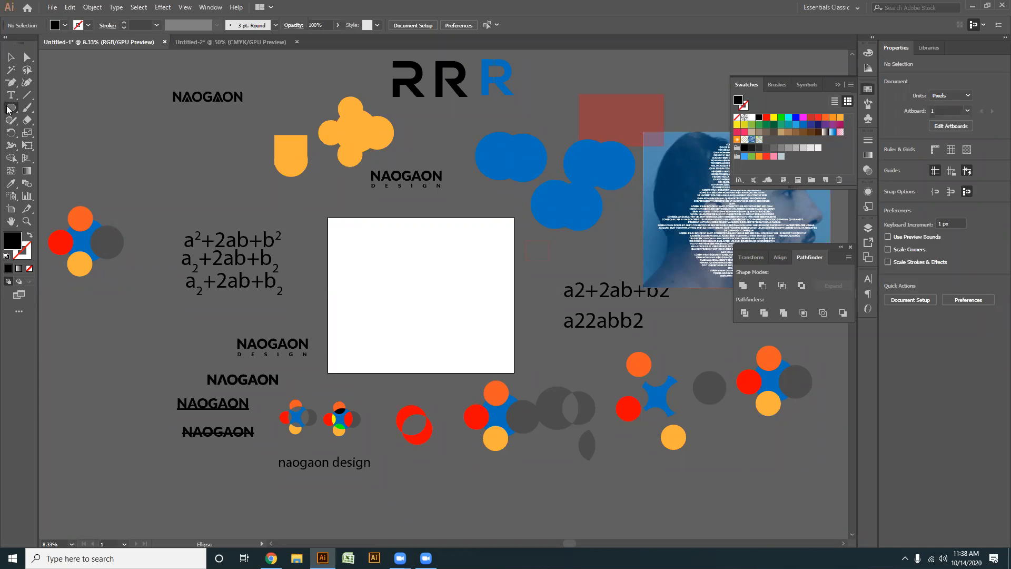
scroll(428, 332, up, 3)
key(space)
scroll(435, 316, down, 2)
scroll(440, 314, up, 1)
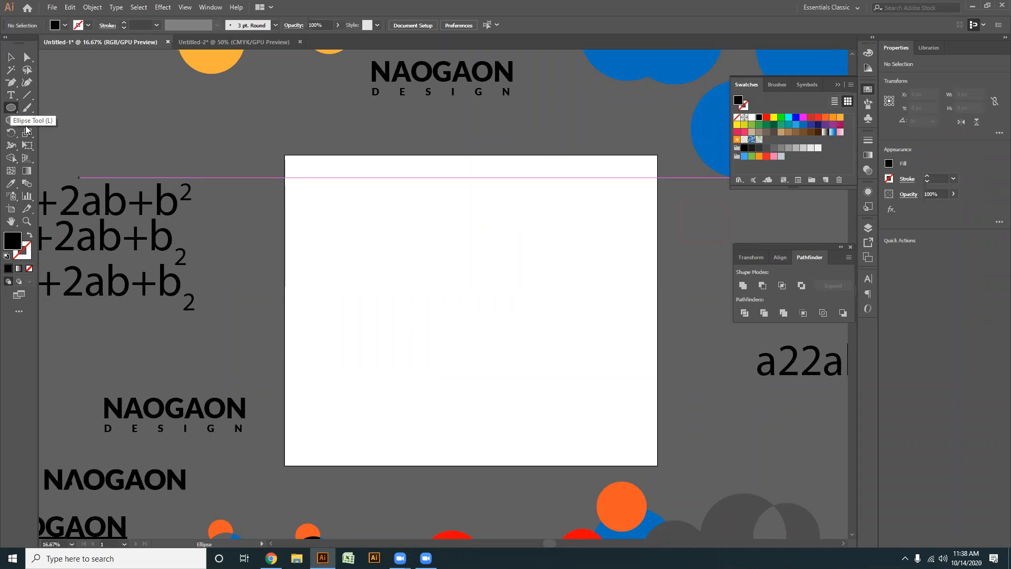
scroll(448, 320, up, 2)
scroll(428, 282, down, 2)
drag(502, 298, 413, 266)
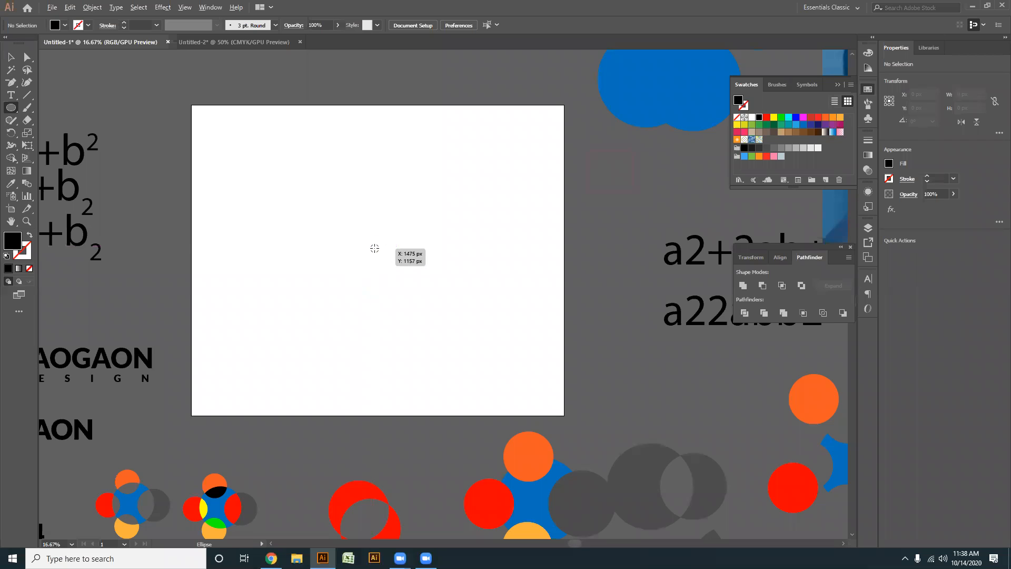
drag(373, 253, 387, 384)
key(v)
click(399, 383)
- Select the circle and compare its bounding box under the Selection and Direct Selection tools, then deselect it
scroll(365, 340, up, 2)
scroll(451, 407, down, 2)
scroll(472, 407, up, 2)
drag(462, 450, 469, 489)
drag(536, 441, 169, 100)
drag(616, 435, 168, 129)
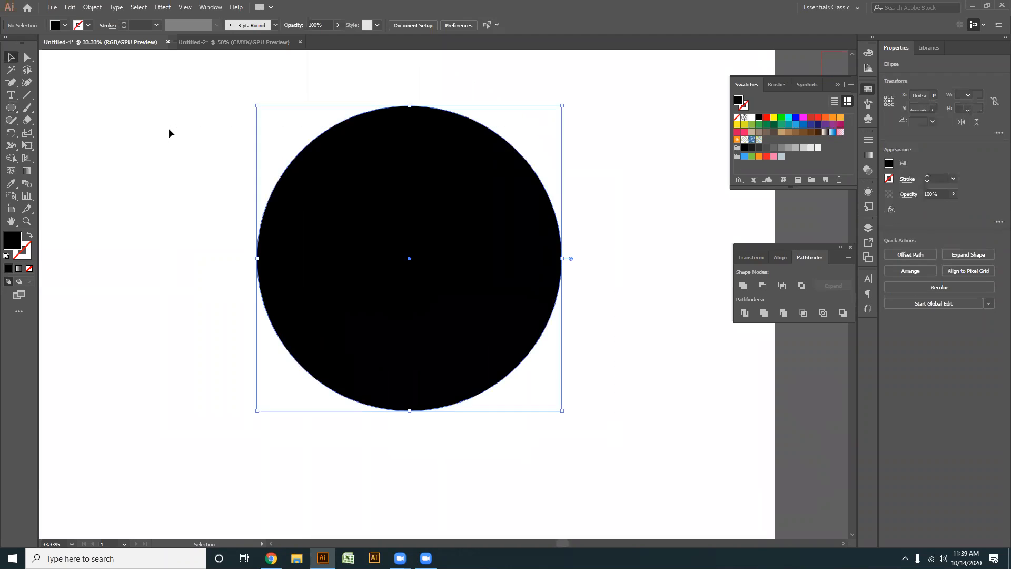
key(a)
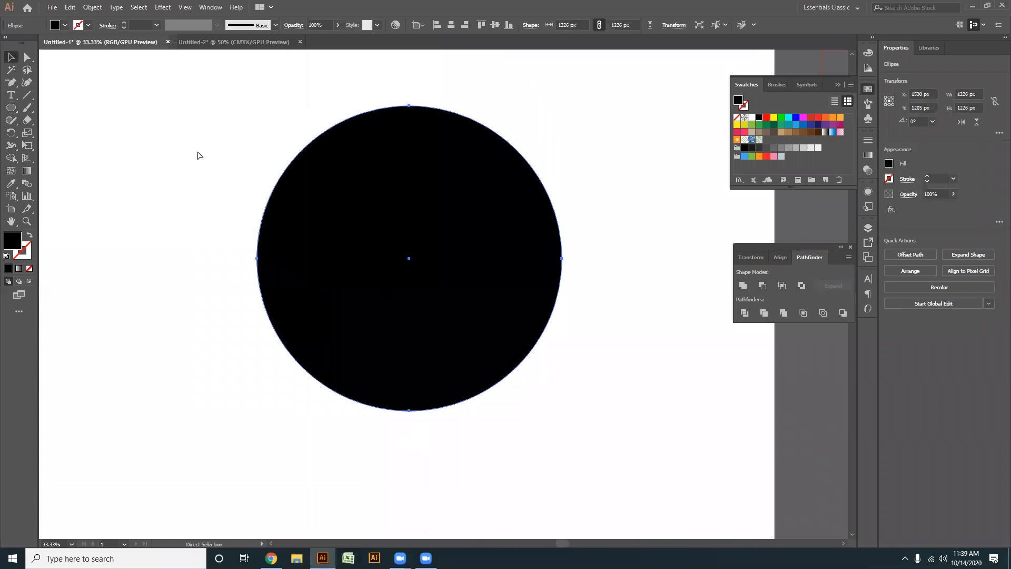
key(ctrl)
click(182, 136)
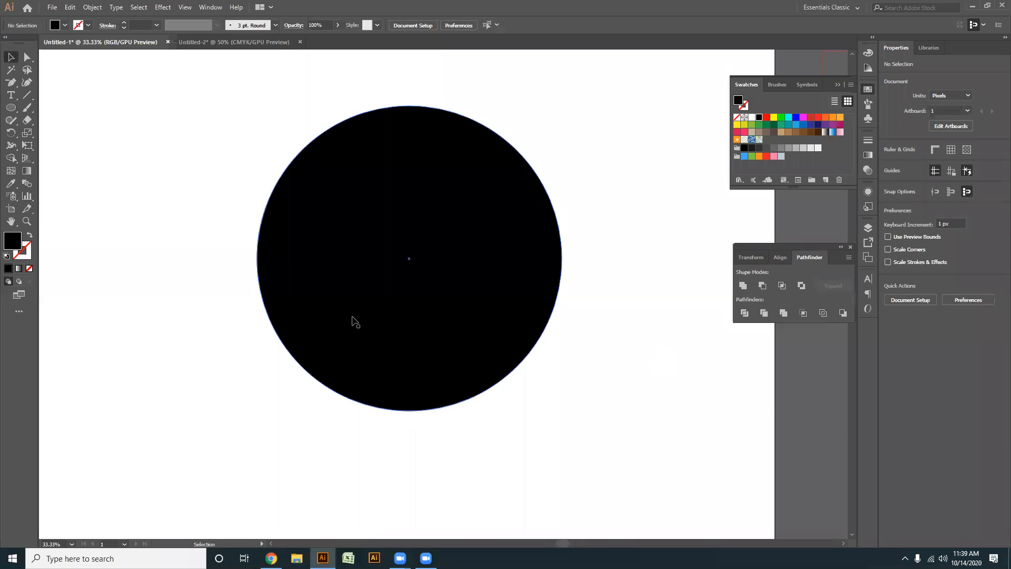
- Try moving the black circle around the artboard, then undo both moves
drag(349, 330, 111, 381)
drag(186, 305, 512, 283)
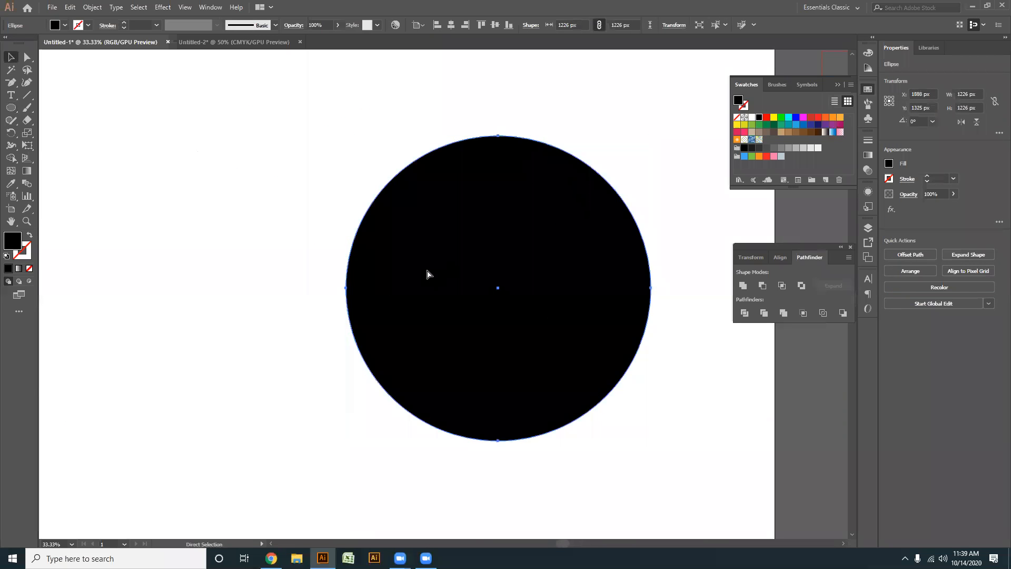
key(ctrl+z)
key(ctrl+z)
- Delete the large black circle from the artboard
click(603, 405)
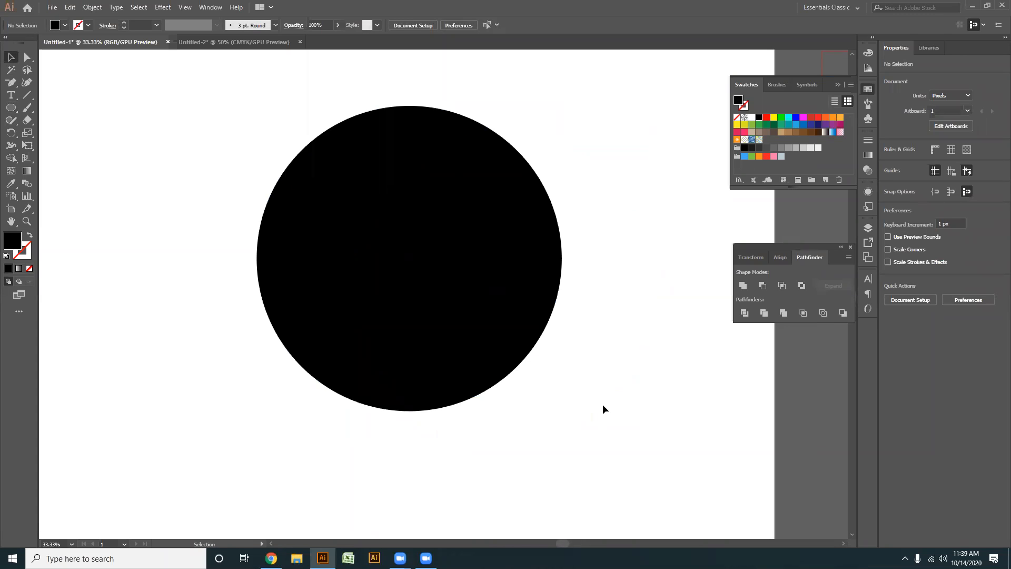
key(ctrl+a)
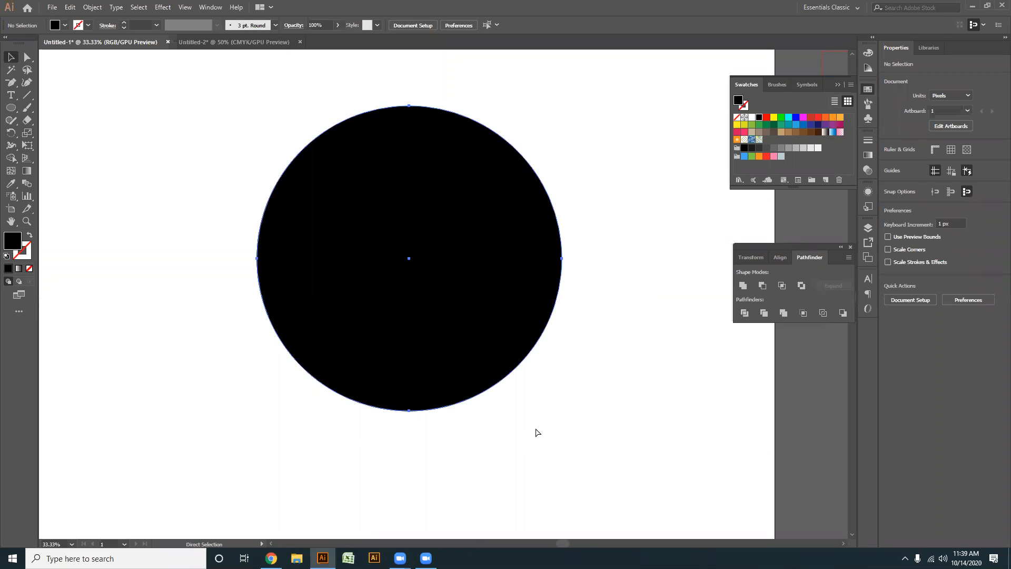
key(Delete)
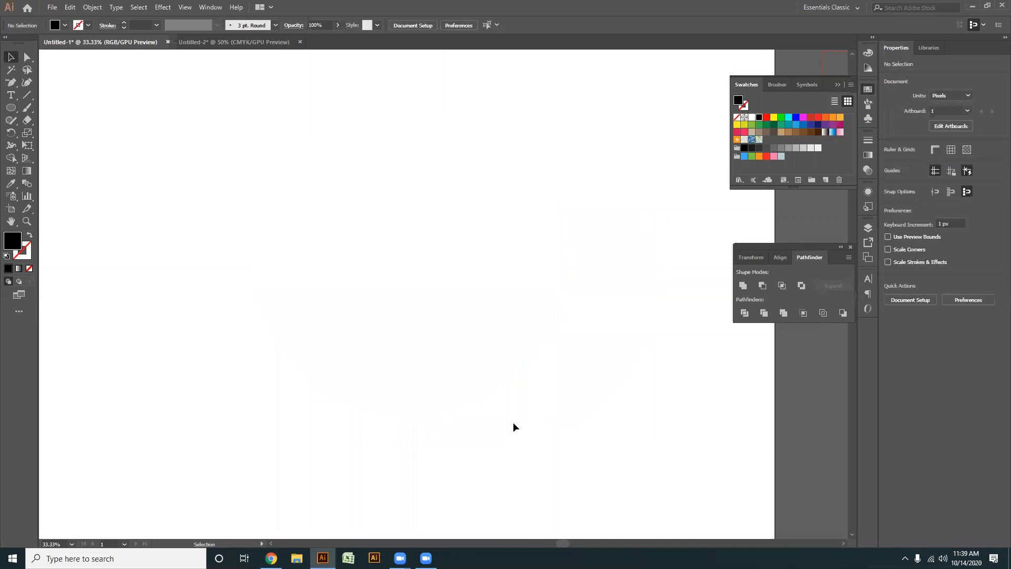
- Draw a smaller black circle about 754 px in diameter in the upper middle of the artboard and deselect it
click(11, 110)
drag(421, 229, 455, 323)
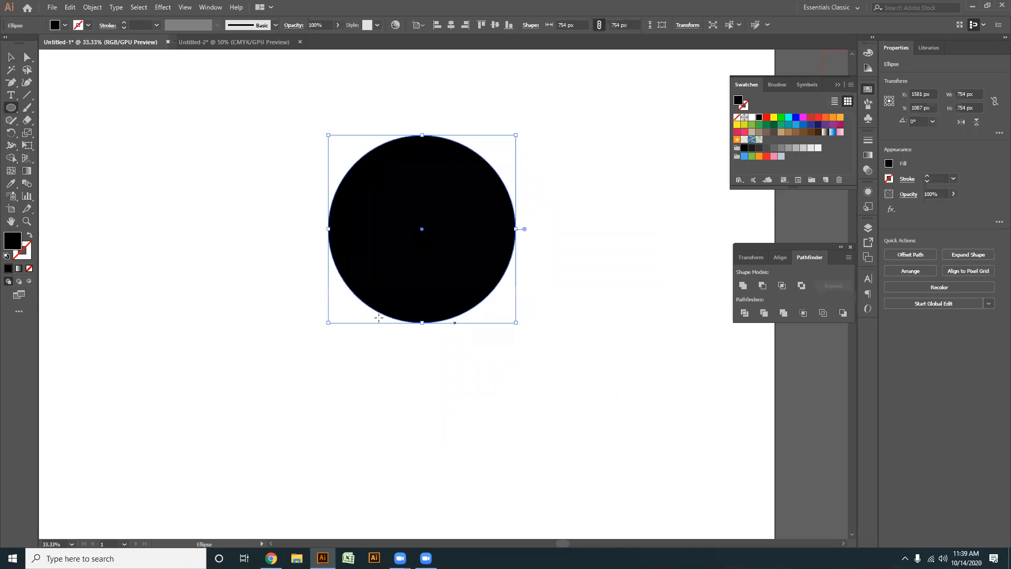
key(ctrl)
drag(557, 392, 200, 131)
key(a)
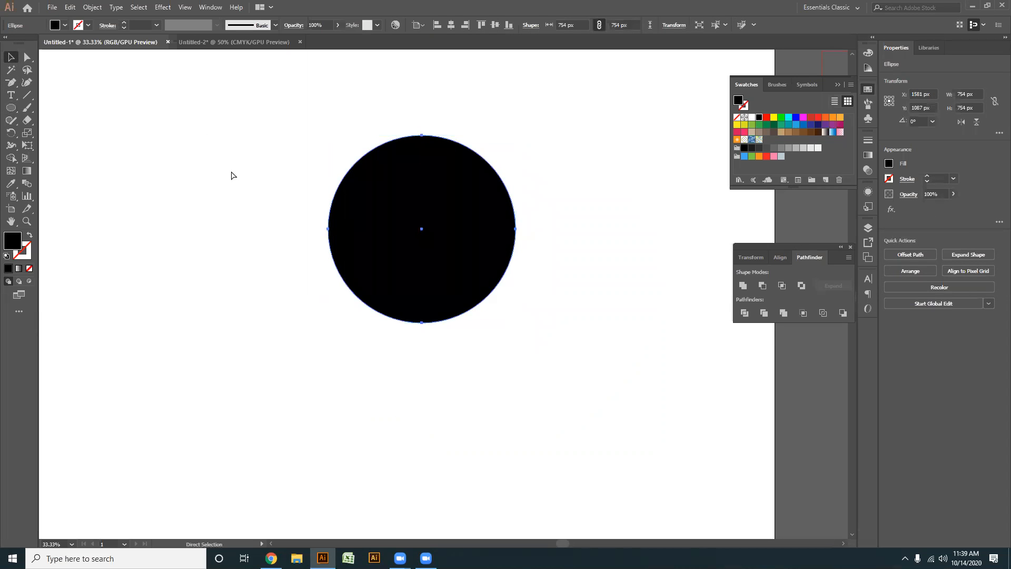
click(232, 175)
key(v)
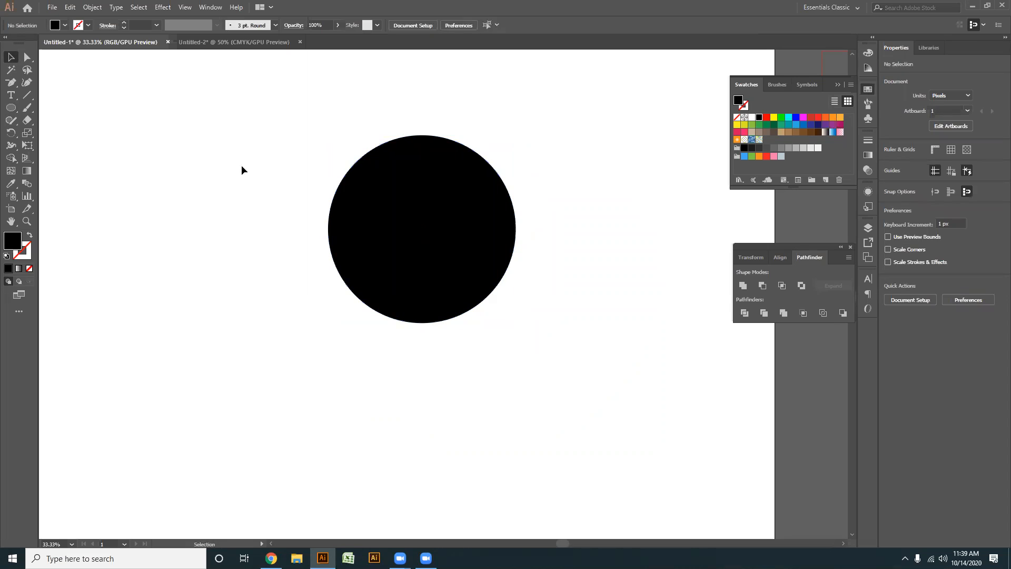
- Try selecting the new circle and moving it down the artboard, then undo the move and deselect
drag(609, 389, 478, 295)
click(543, 357)
drag(532, 385, 232, 147)
click(525, 417)
click(431, 242)
drag(431, 241, 397, 356)
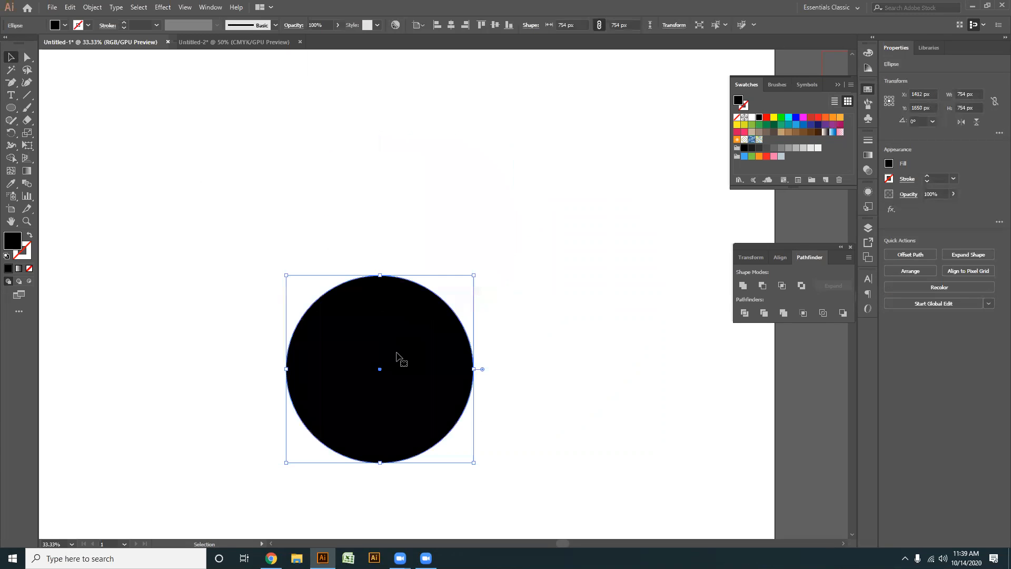
key(ctrl+z)
click(476, 363)
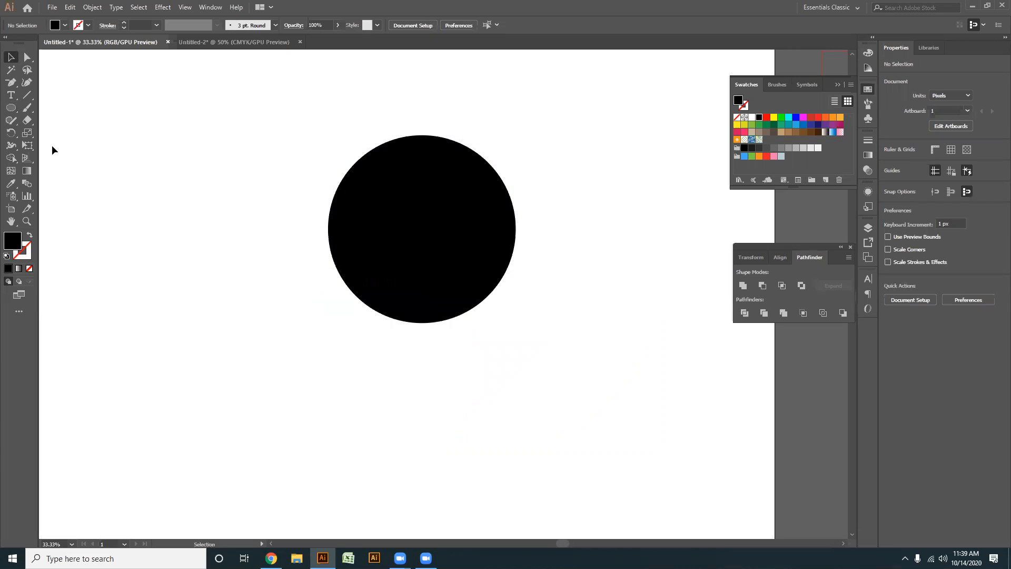
- Convert the circle into a text path filled with placeholder text using the Type on a Path tool
click(10, 96)
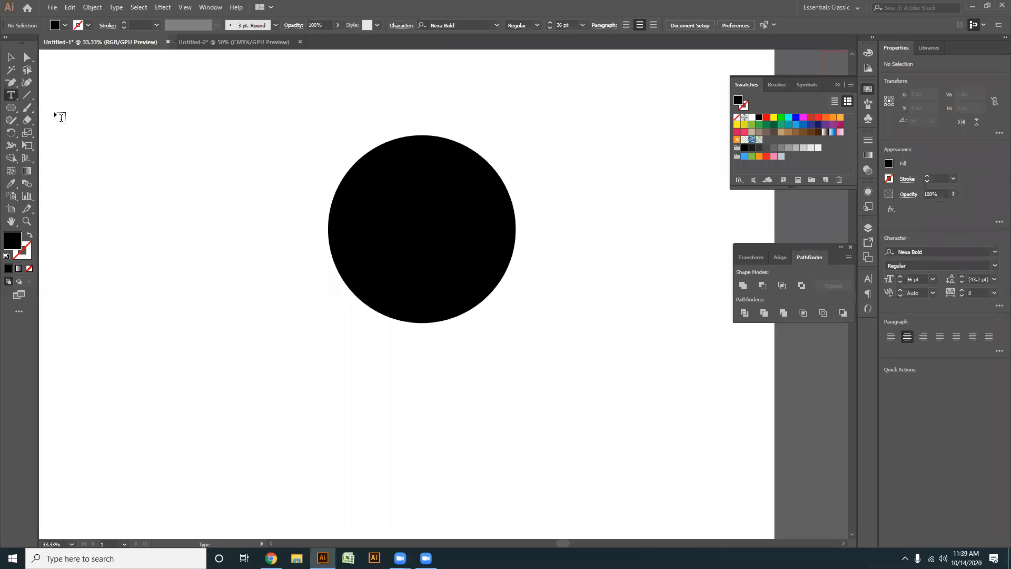
click(20, 94)
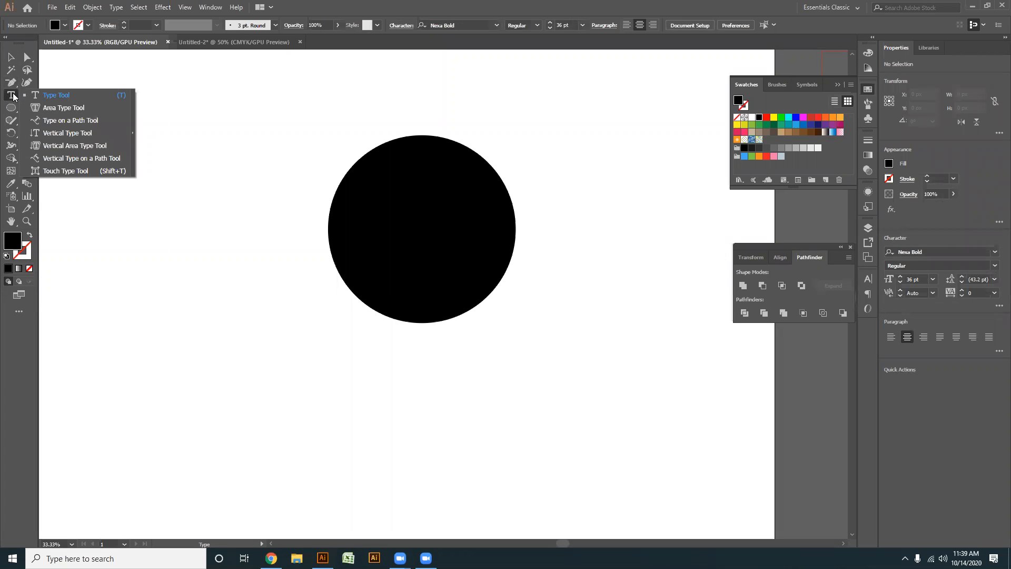
click(52, 120)
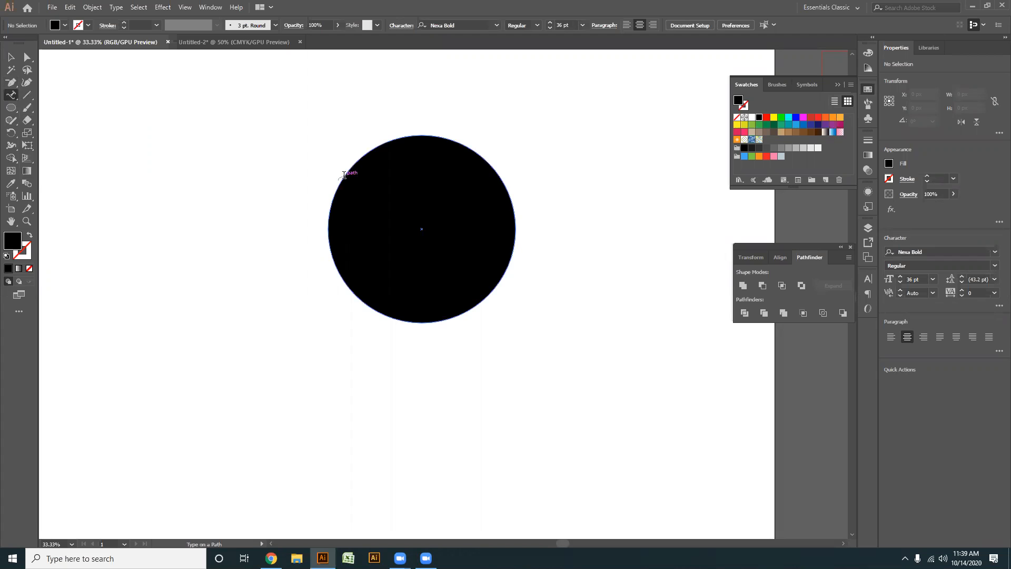
click(344, 175)
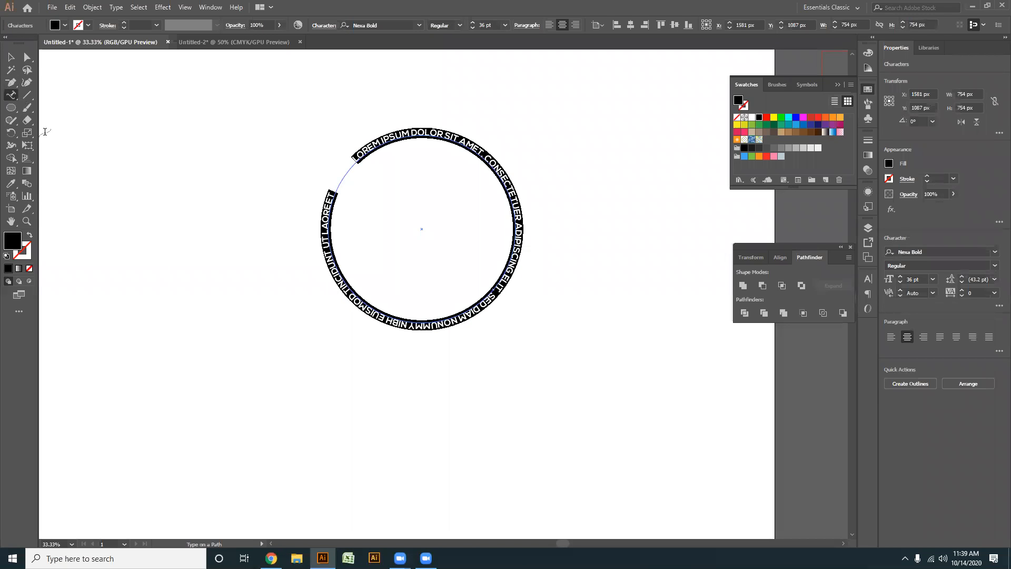
click(10, 56)
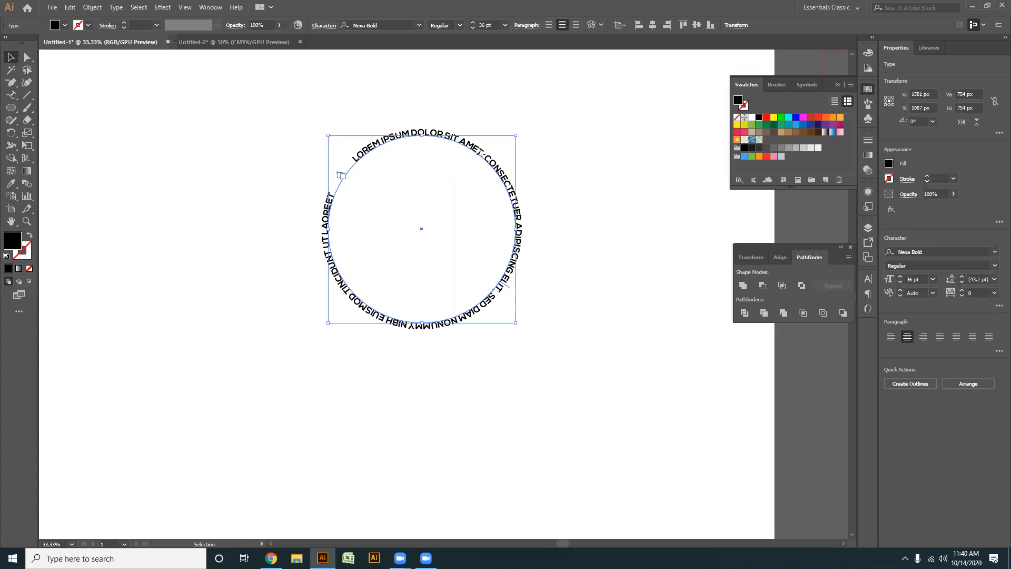
- Trim the placeholder text on the circle to "Lorem ipsum dolor sit amet,"
double_click(484, 159)
double_click(483, 159)
drag(553, 317, 226, 147)
key(BackSpace)
click(11, 56)
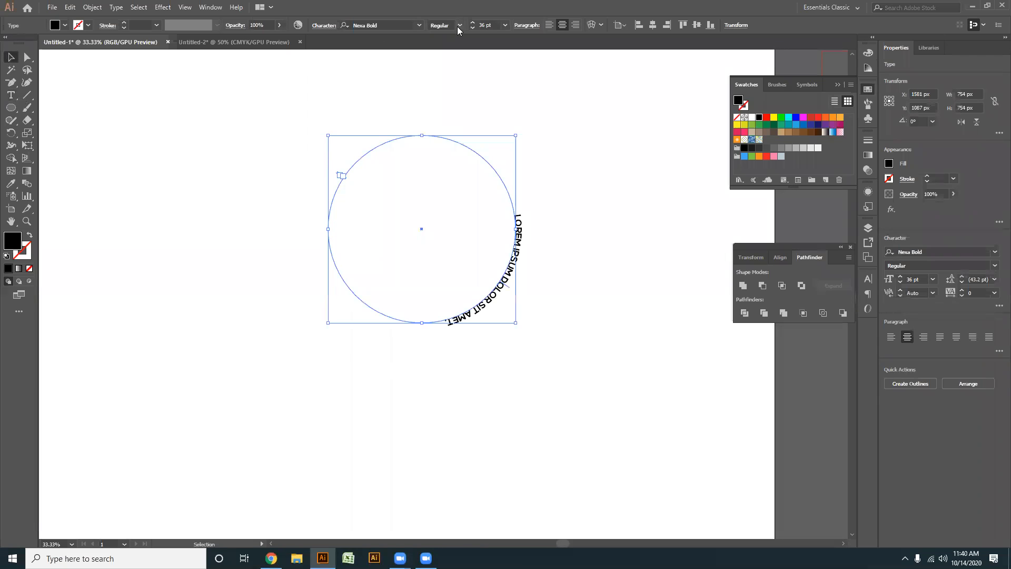
- Set the font size of the text on the circle to 58 pt
scroll(491, 26, down, 2)
scroll(491, 25, up, 18)
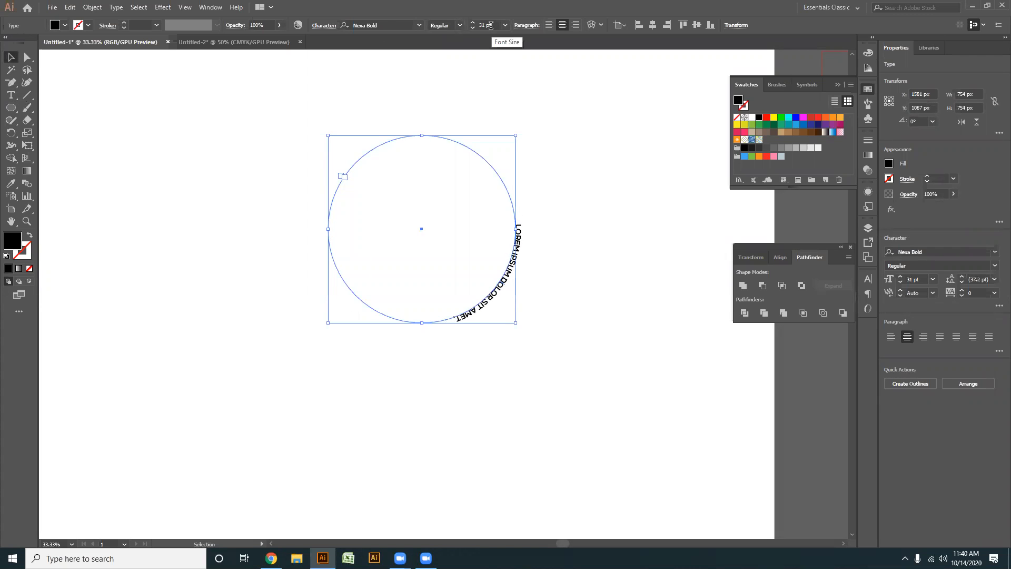
scroll(487, 28, up, 6)
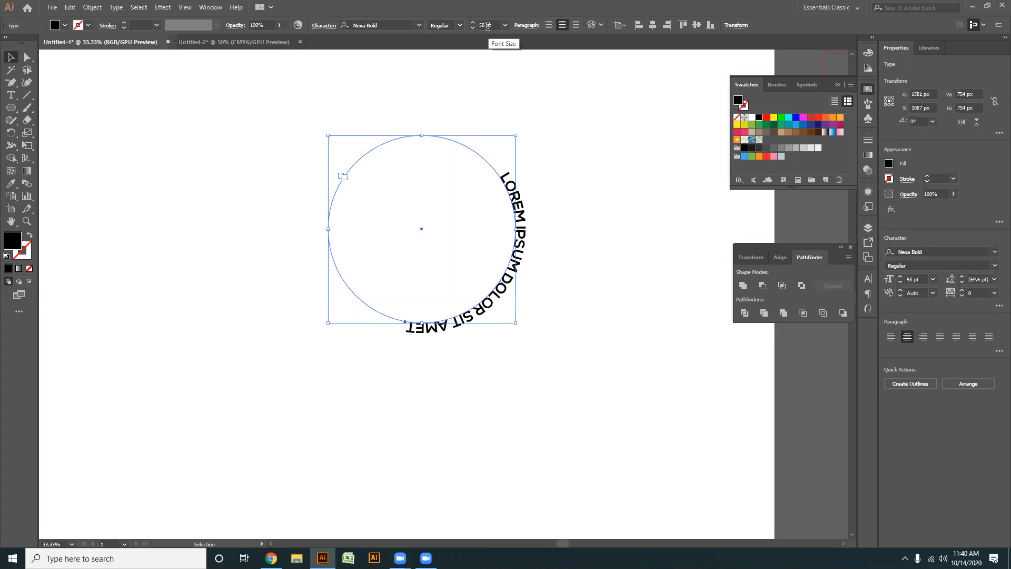
- Reposition the path text's start and end brackets around the circle so the text arches over its top
scroll(503, 271, up, 2)
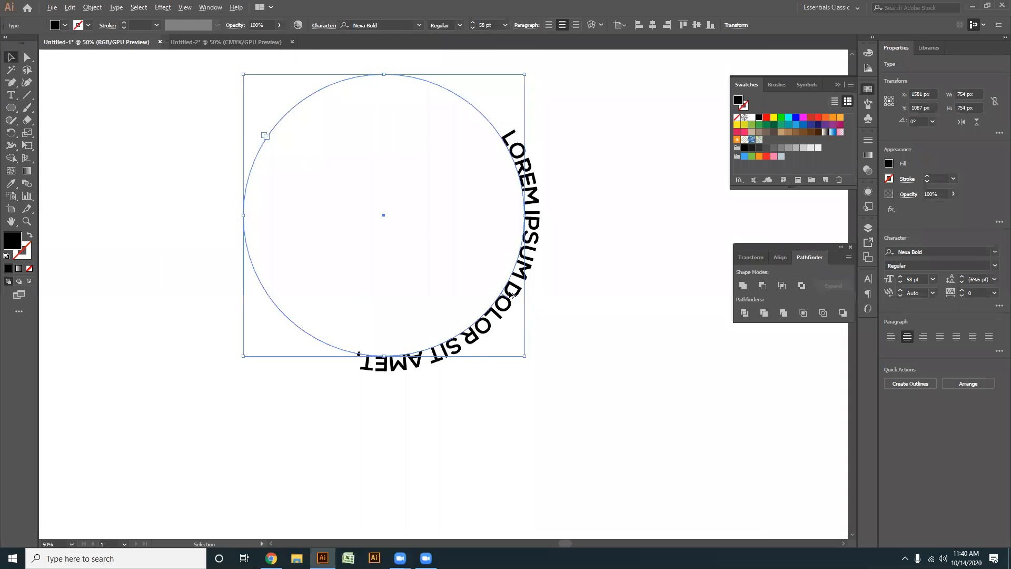
drag(184, 83, 151, 199)
drag(541, 171, 538, 137)
drag(513, 322, 490, 435)
scroll(492, 388, down, 1)
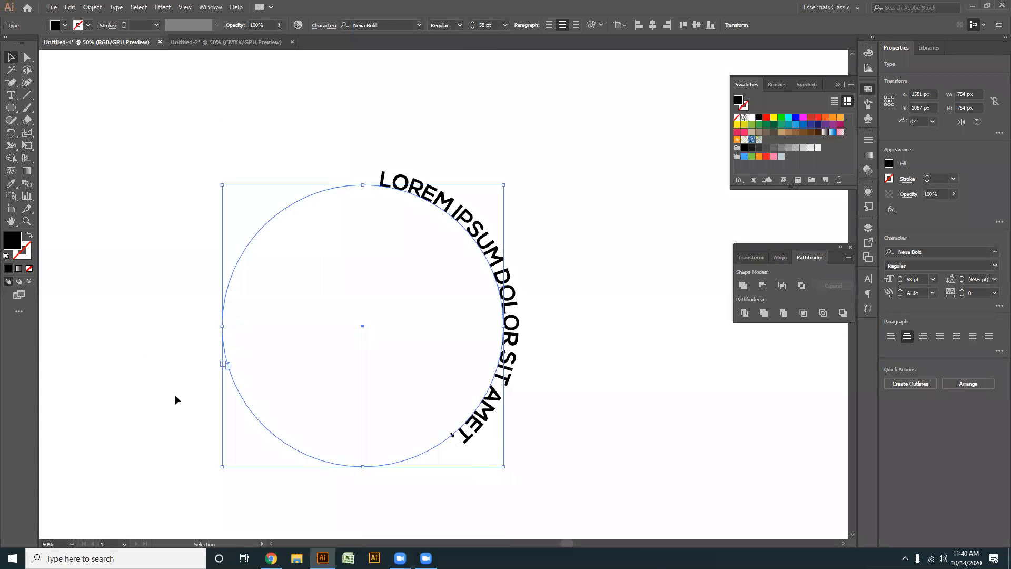
drag(223, 373, 443, 381)
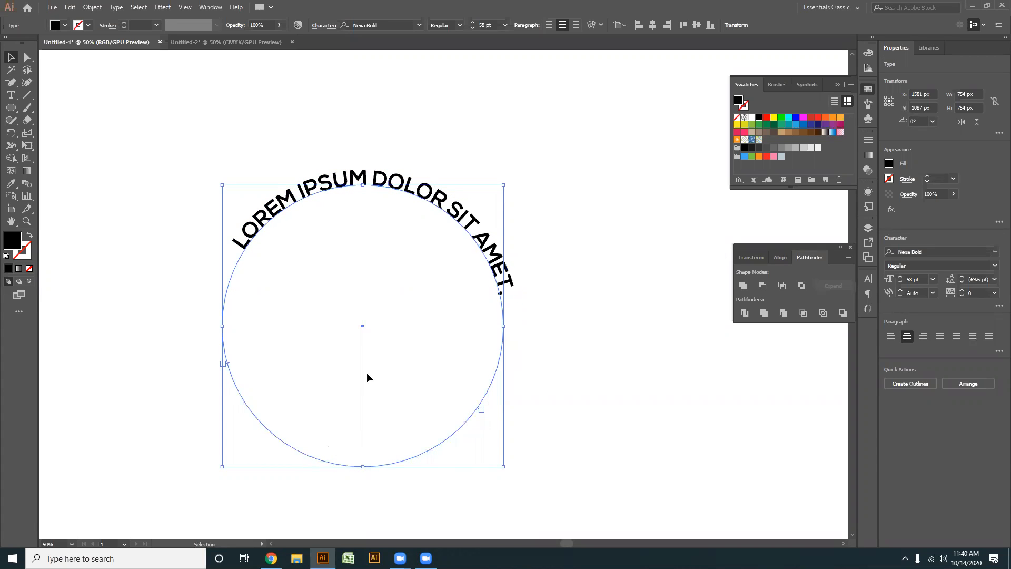
- Change the arched text's font to Niagara Solid and deselect it
scroll(427, 131, down, 2)
drag(485, 112, 414, 121)
scroll(401, 26, down, 1)
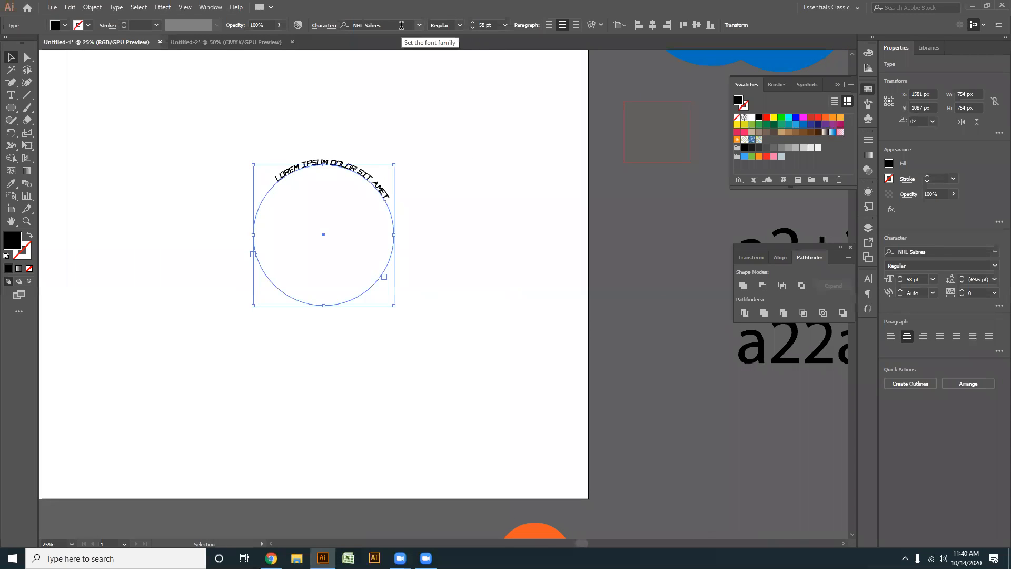
scroll(401, 25, down, 1)
scroll(401, 26, down, 1)
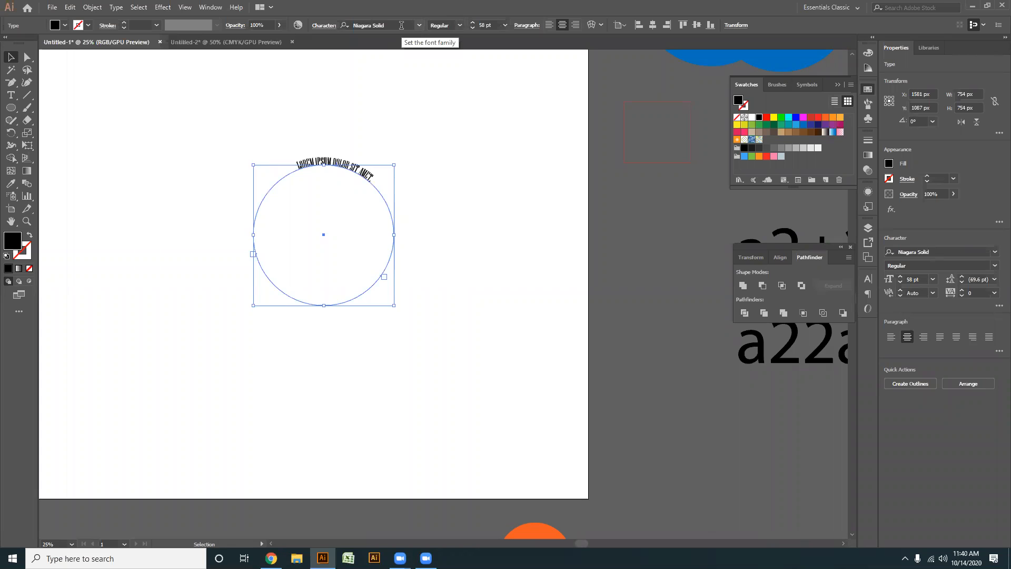
click(445, 284)
- Enlarge the arched text to 106 pt and adjust its end bracket to centre it over the circle, then deselect it
scroll(345, 163, up, 2)
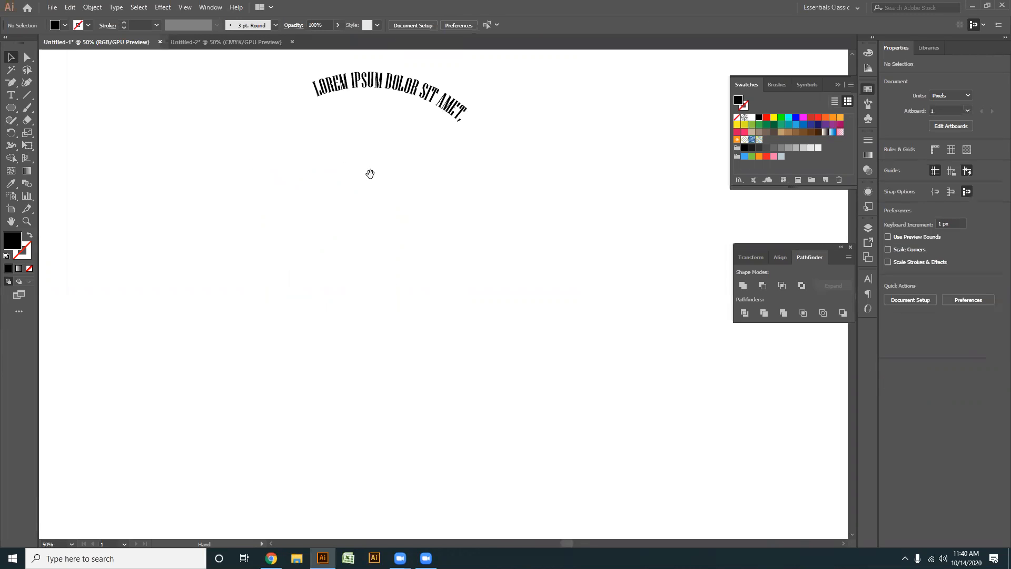
drag(371, 174, 357, 223)
click(380, 128)
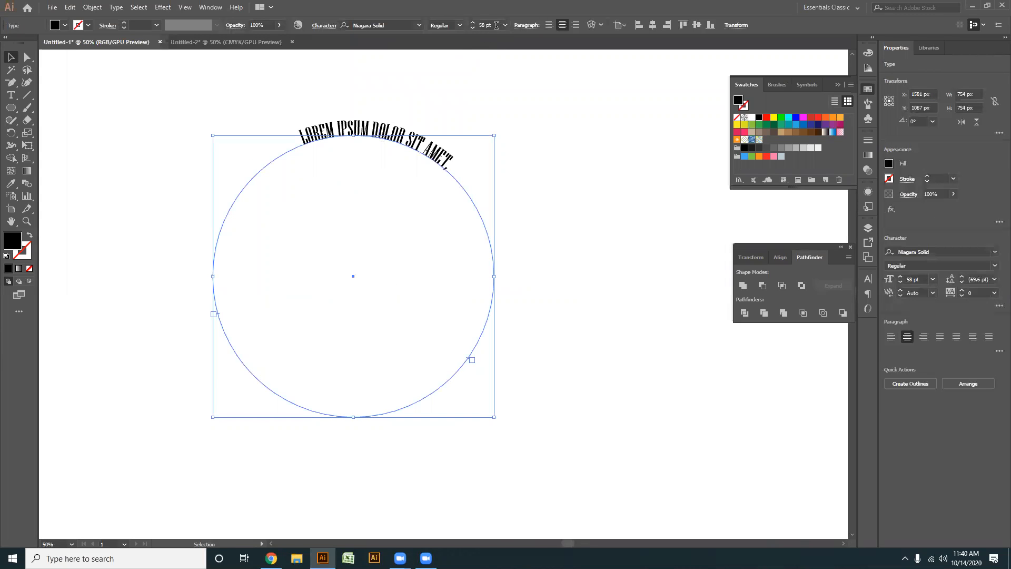
scroll(492, 25, up, 20)
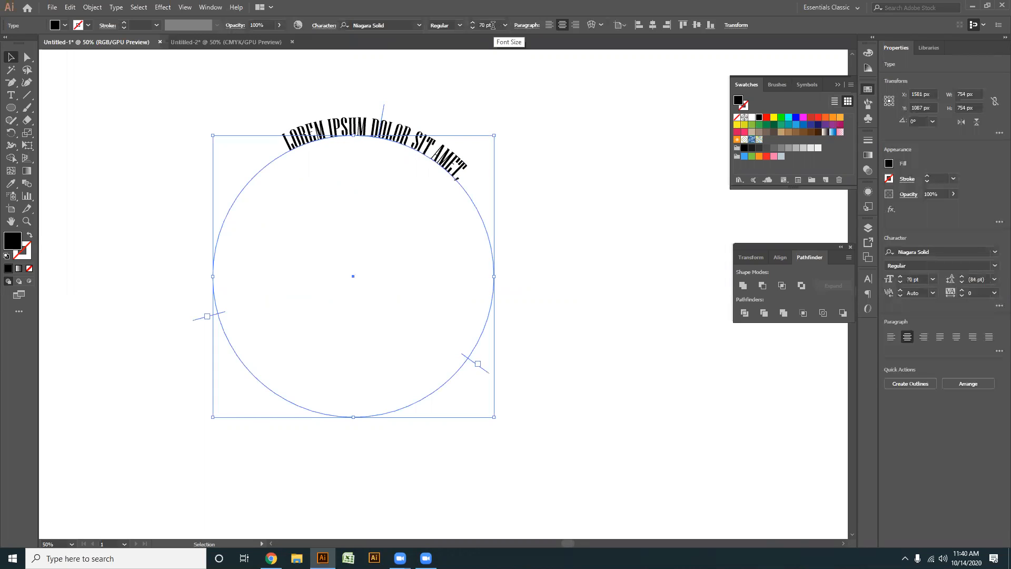
scroll(491, 25, up, 16)
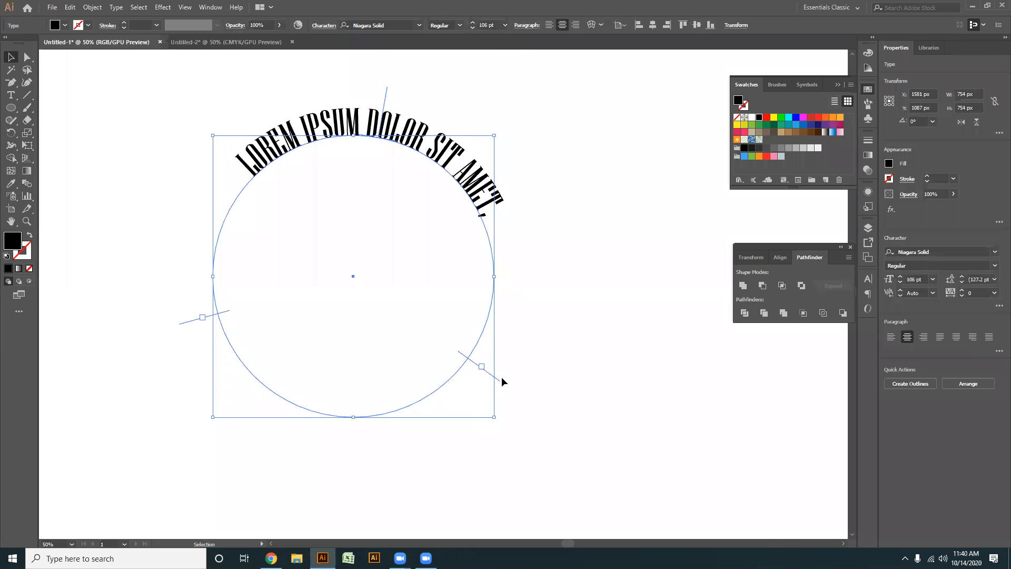
drag(502, 377, 503, 343)
click(579, 359)
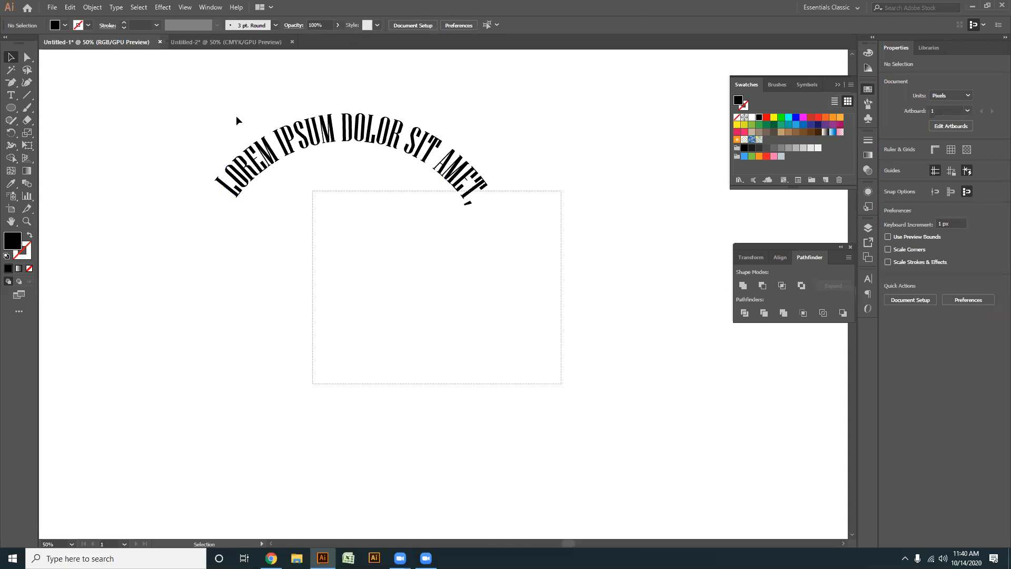
click(274, 148)
key(a)
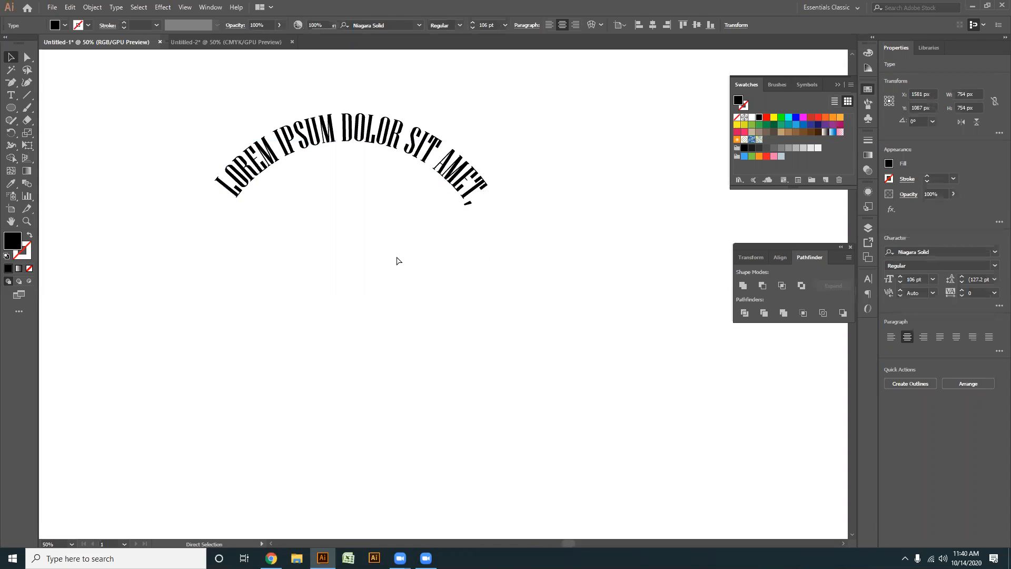
key(v)
click(394, 301)
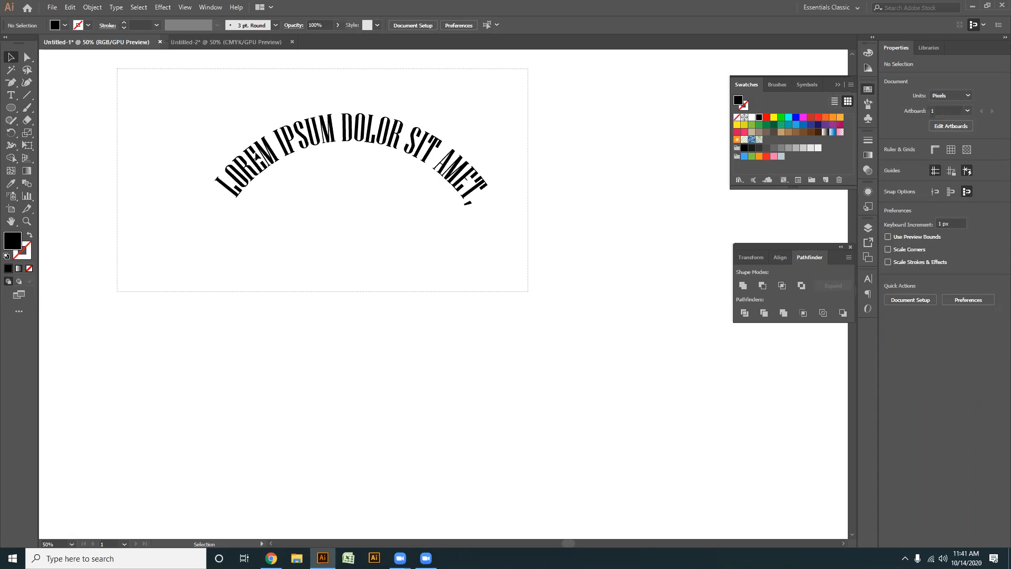
scroll(262, 170, up, 1)
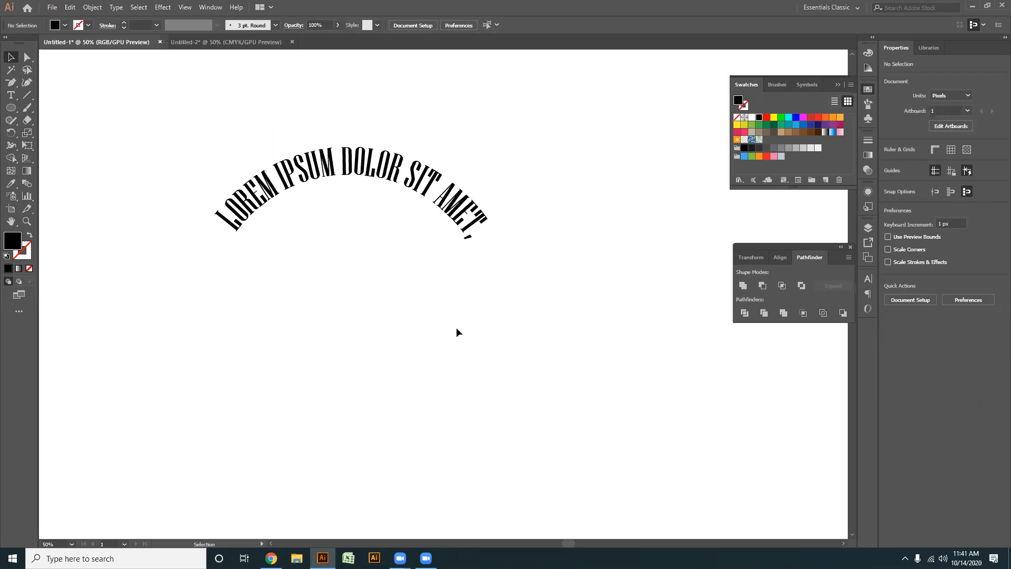
scroll(404, 290, down, 3)
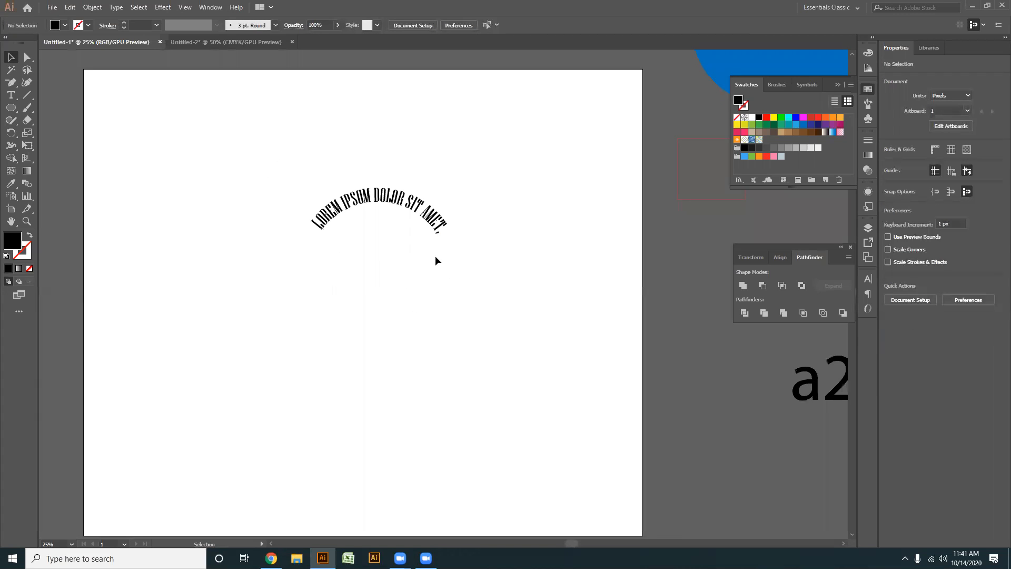
drag(523, 402, 202, 187)
drag(478, 371, 179, 167)
drag(479, 293, 280, 173)
drag(453, 305, 277, 177)
drag(458, 363, 213, 165)
- Show all hidden objects to bring back the black circle under the arched text, and leave it deselected
key(a)
key(ctrl+alt+3)
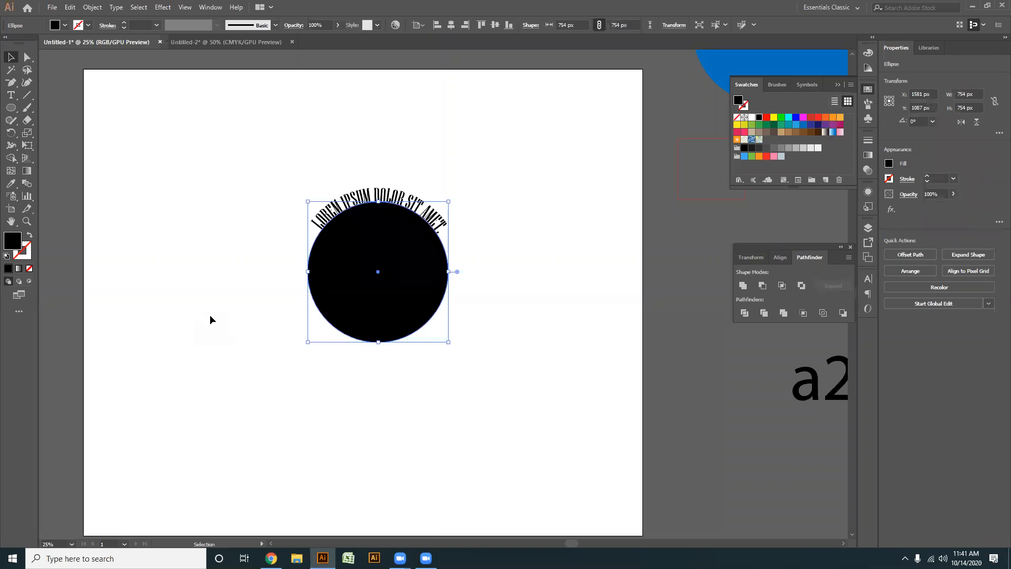
click(476, 364)
click(380, 290)
key(a)
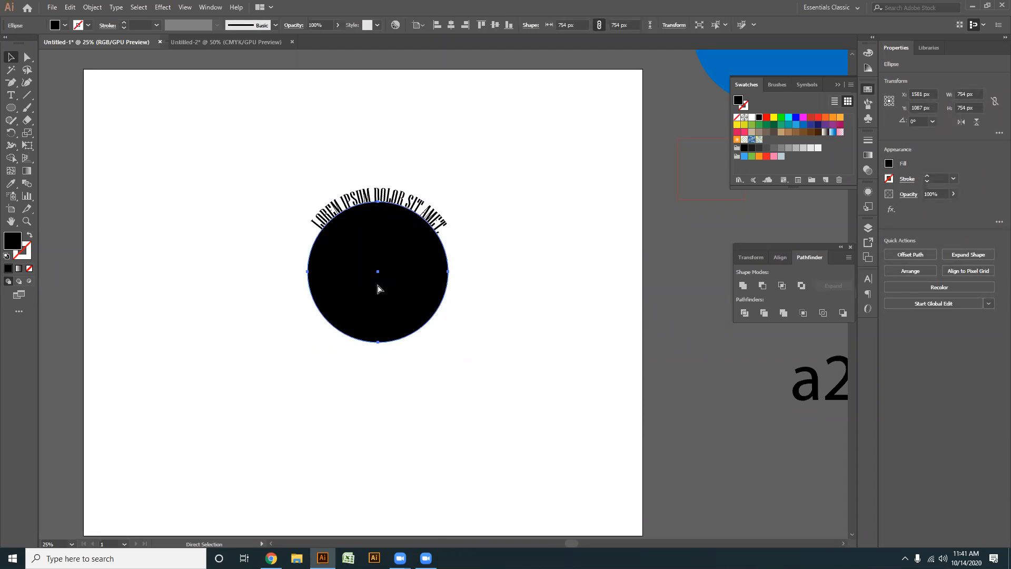
key(v)
key(ctrl+shift+a)
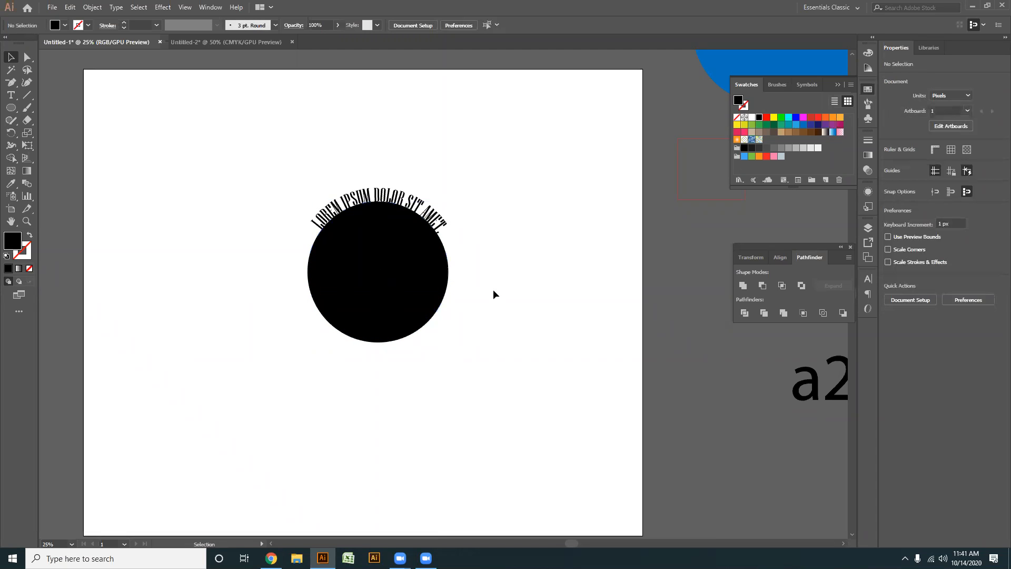
- Convert the black circle into a type path filled with placeholder text that starts near the circle's bottom
click(352, 268)
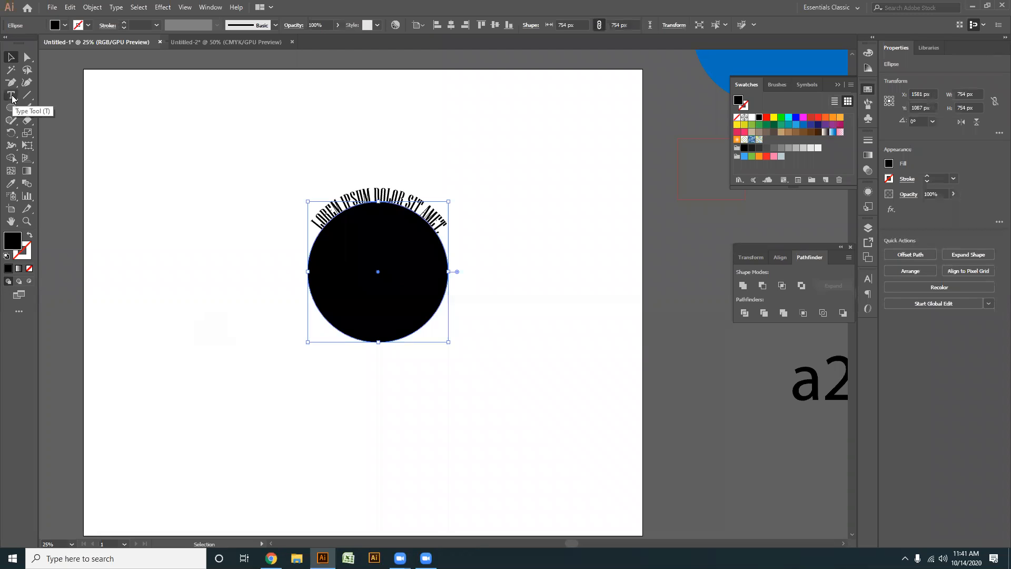
drag(12, 99, 53, 122)
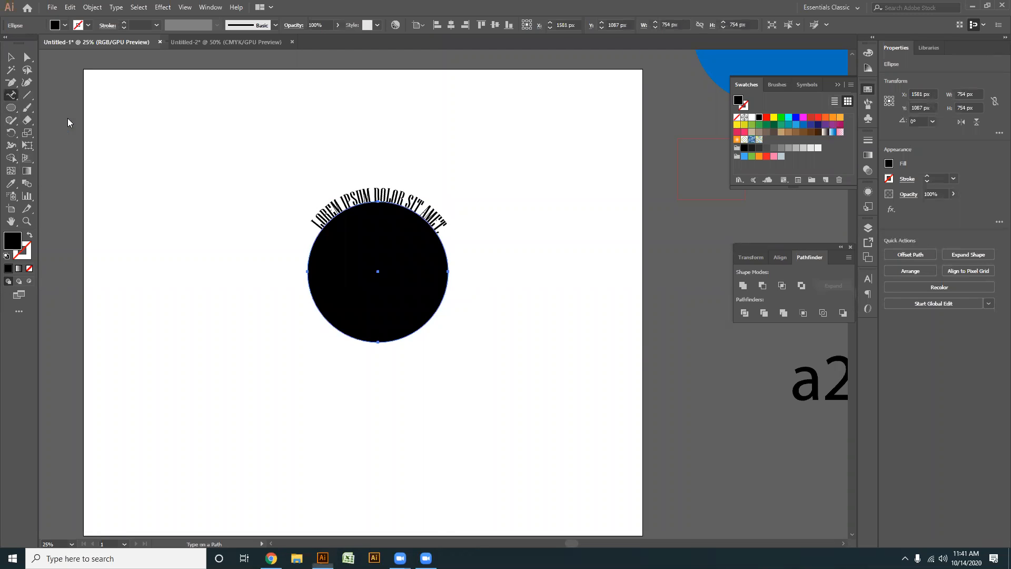
click(388, 342)
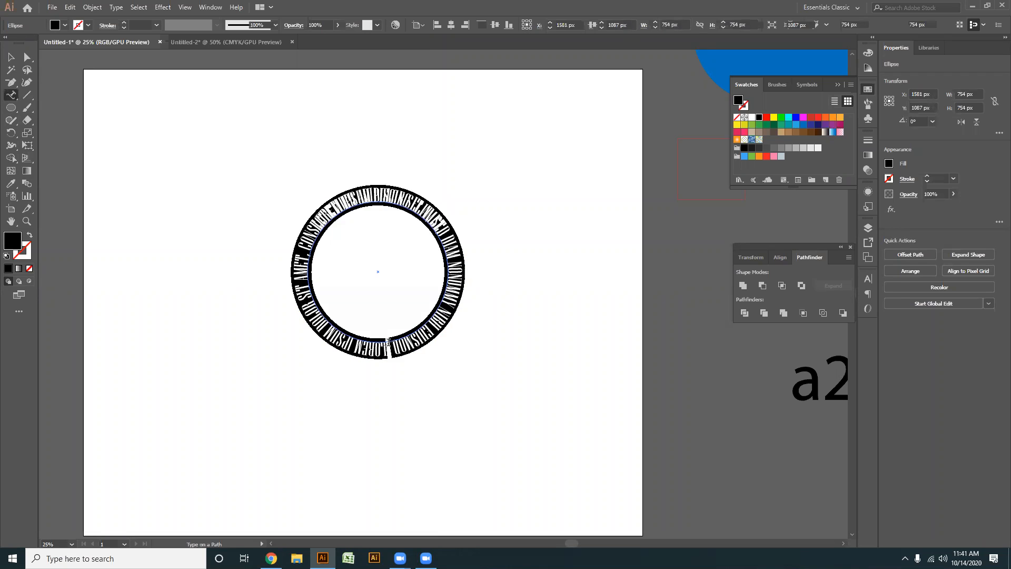
click(12, 58)
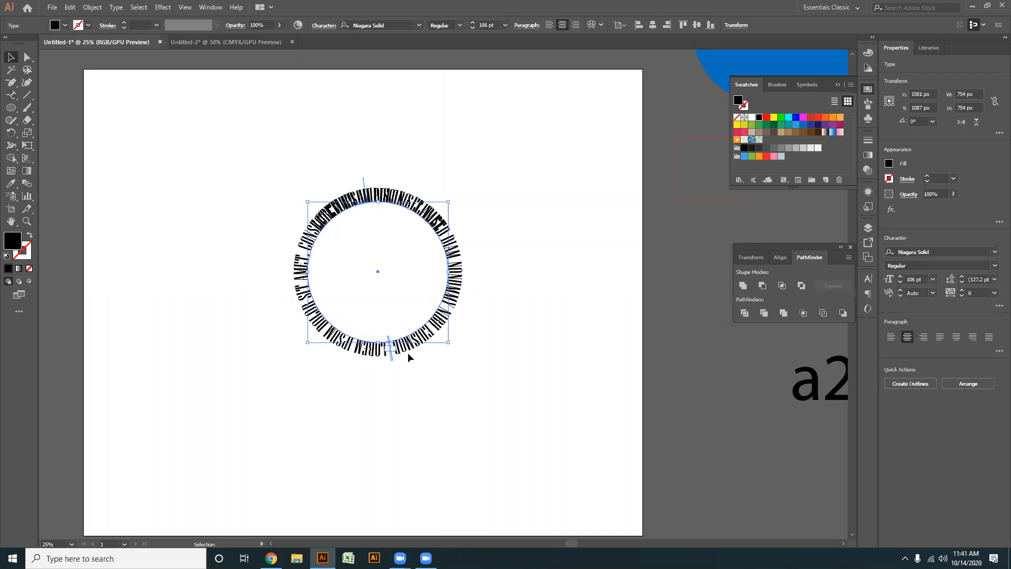
- Set the font size of the new placeholder text around the circle to 76 pt
scroll(365, 289, up, 1)
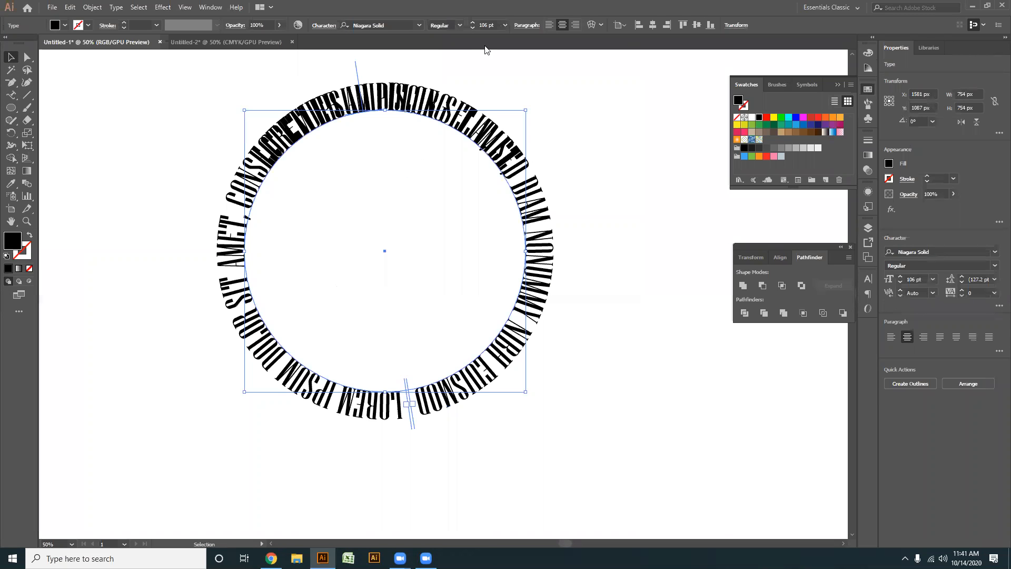
scroll(493, 24, down, 3)
scroll(494, 24, up, 3)
scroll(493, 24, up, 18)
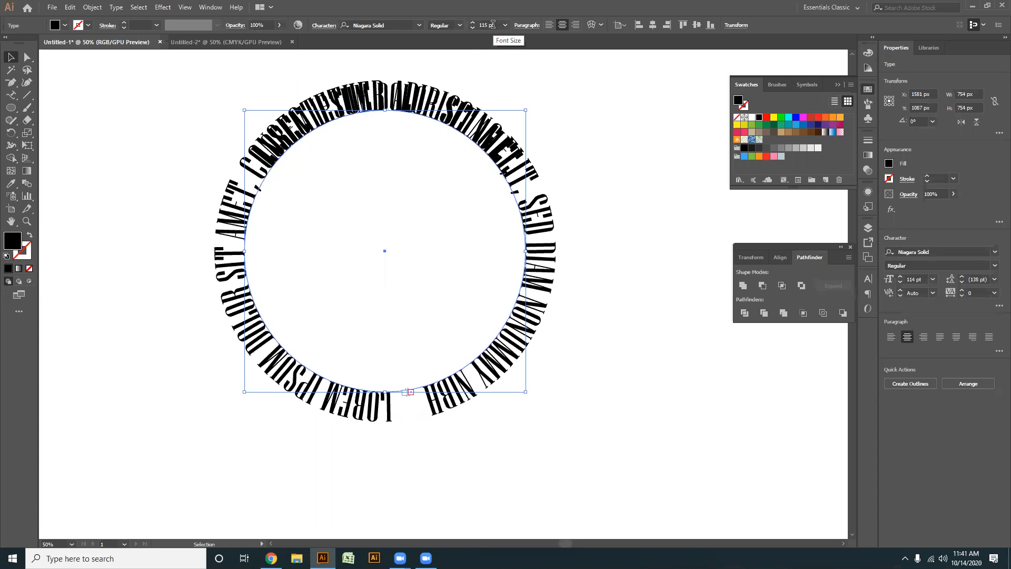
scroll(493, 24, down, 20)
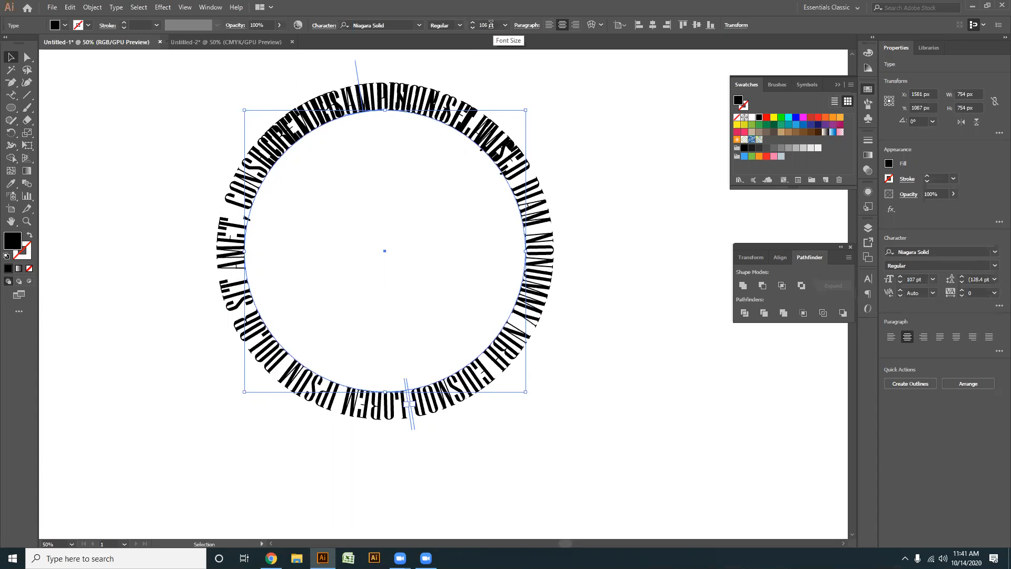
scroll(490, 24, down, 15)
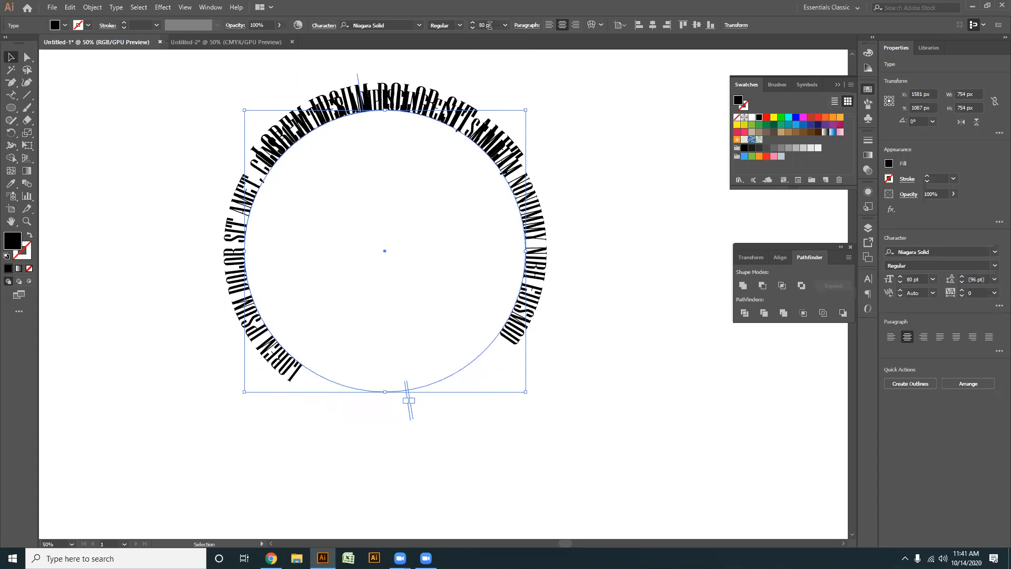
- Delete the excess placeholder words on the new path text, keeping only "LOREM IPSUM DOLOR SIT AMET,"
double_click(265, 169)
drag(265, 169, 548, 351)
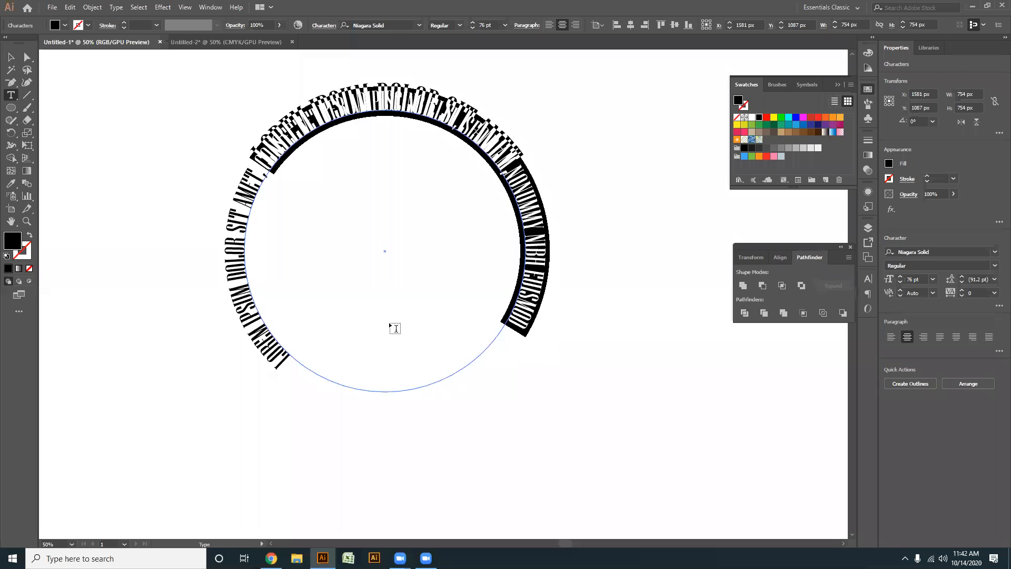
key(BackSpace)
click(11, 57)
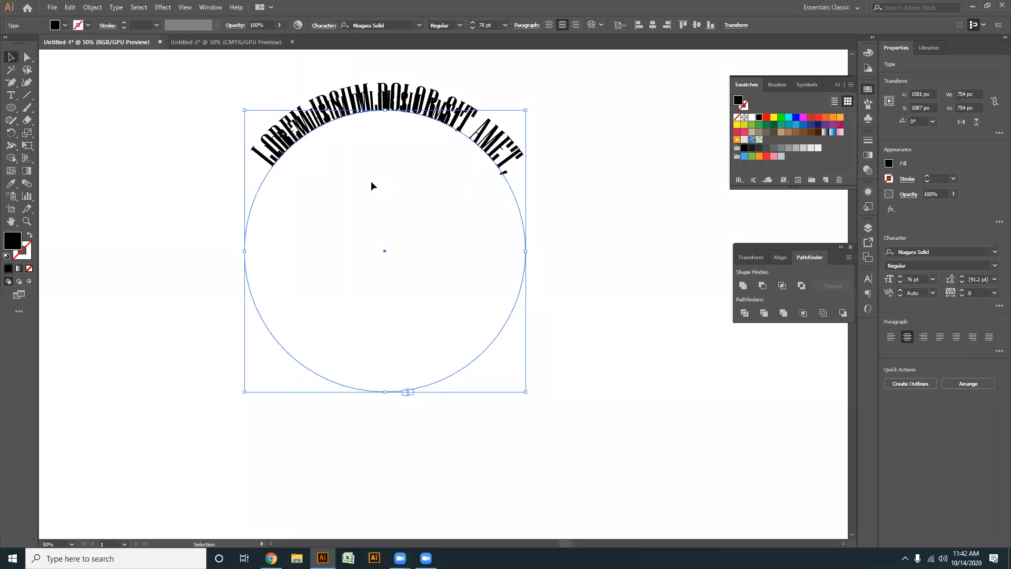
- Try to reposition the new path text along the circle with its start bracket, then undo the change
scroll(405, 412, up, 1)
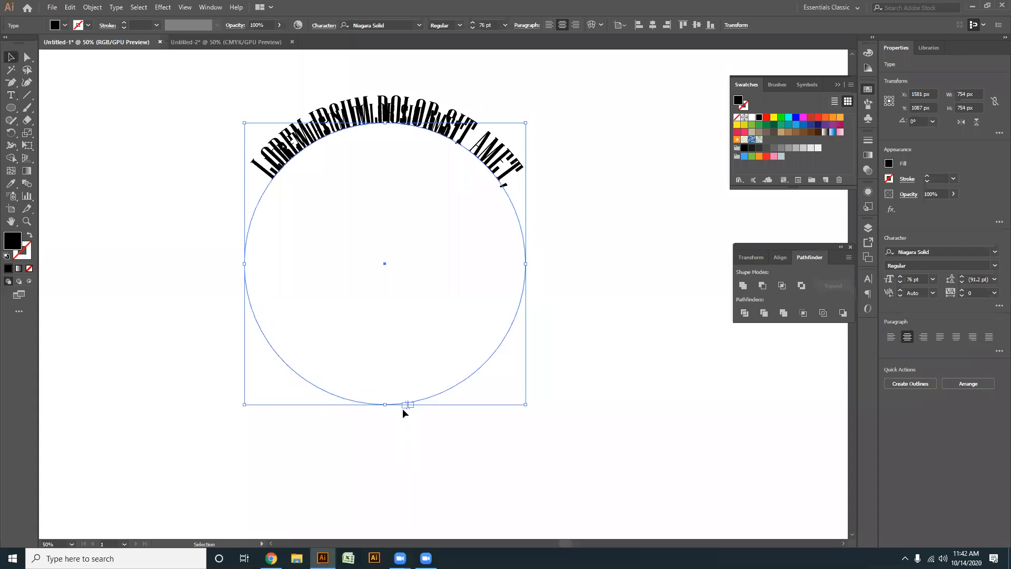
drag(405, 402, 402, 257)
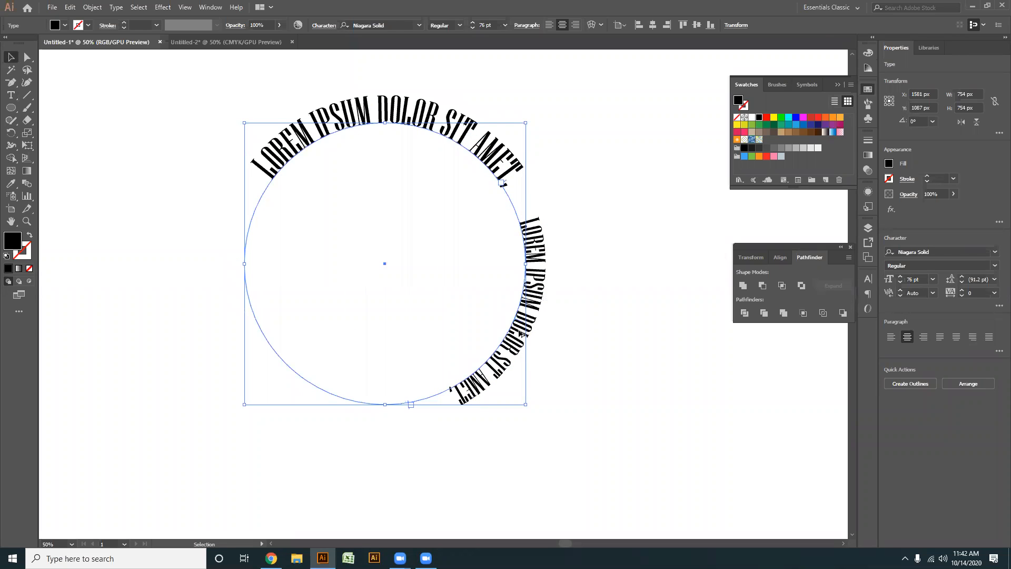
scroll(520, 333, up, 3)
scroll(503, 180, up, 3)
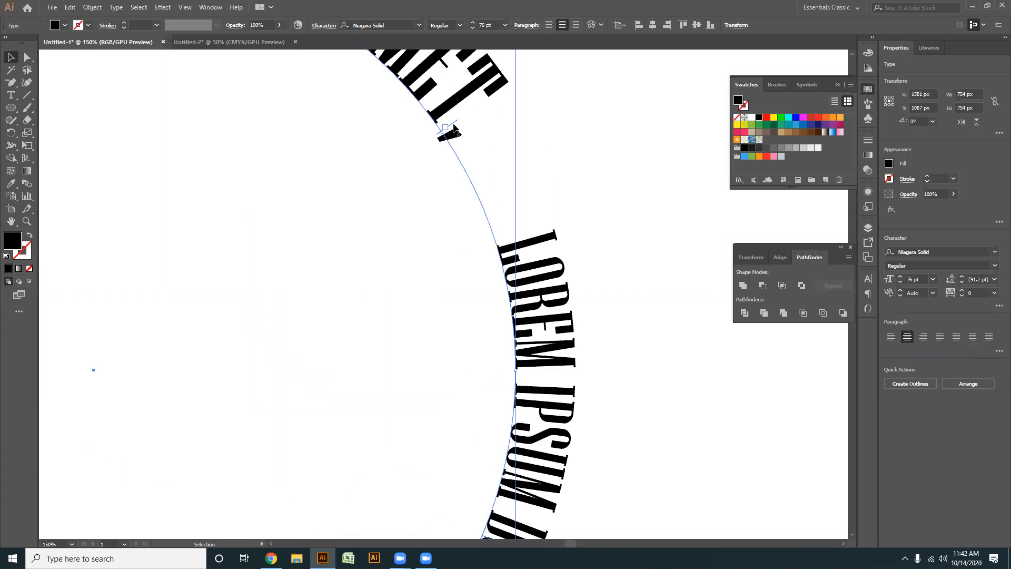
drag(454, 128, 386, 179)
scroll(501, 194, down, 4)
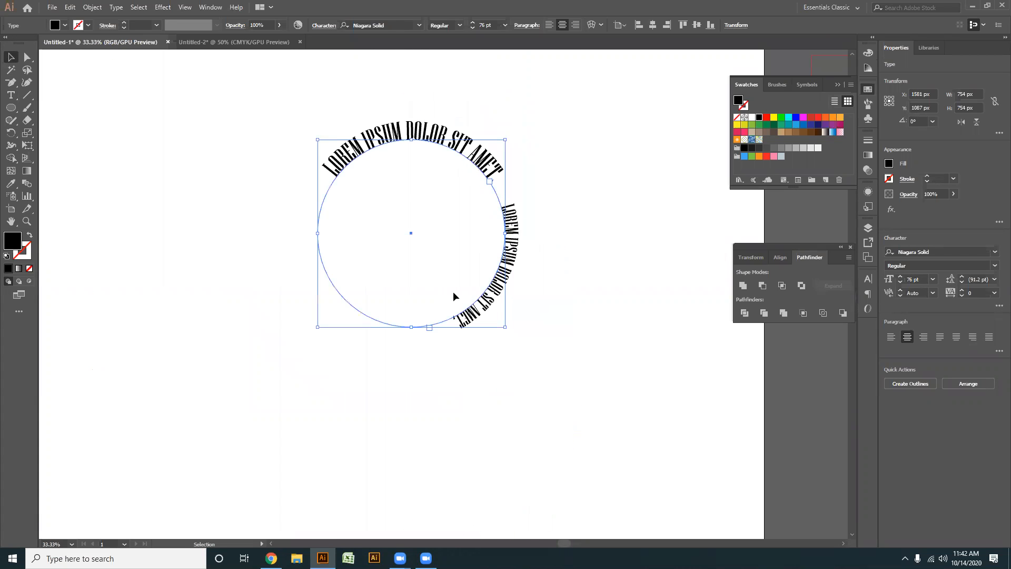
key(ctrl+z)
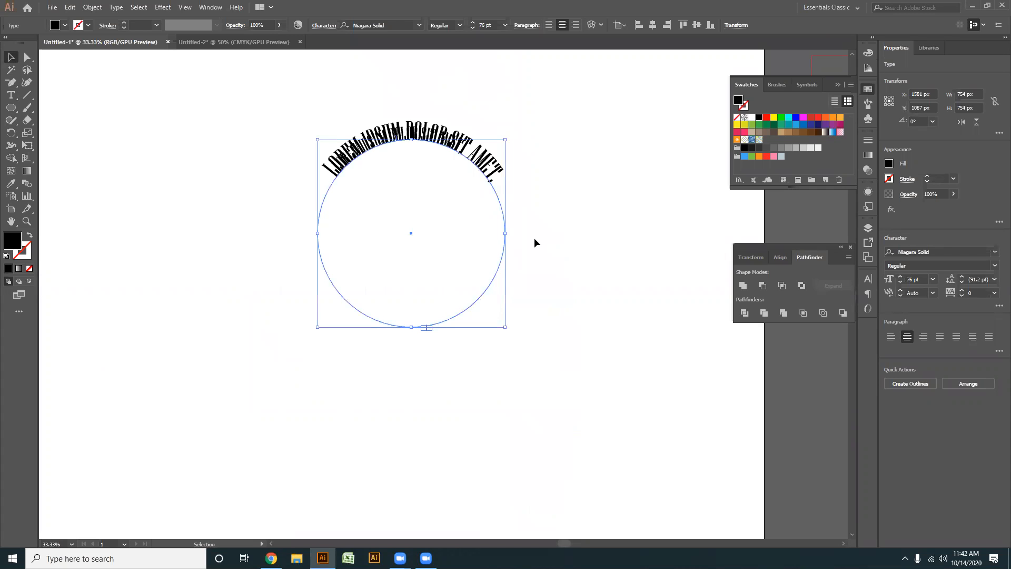
- Try rotating the new path text to the underside of the circle, then undo the rotation
drag(508, 137, 333, 324)
click(389, 387)
scroll(375, 358, up, 2)
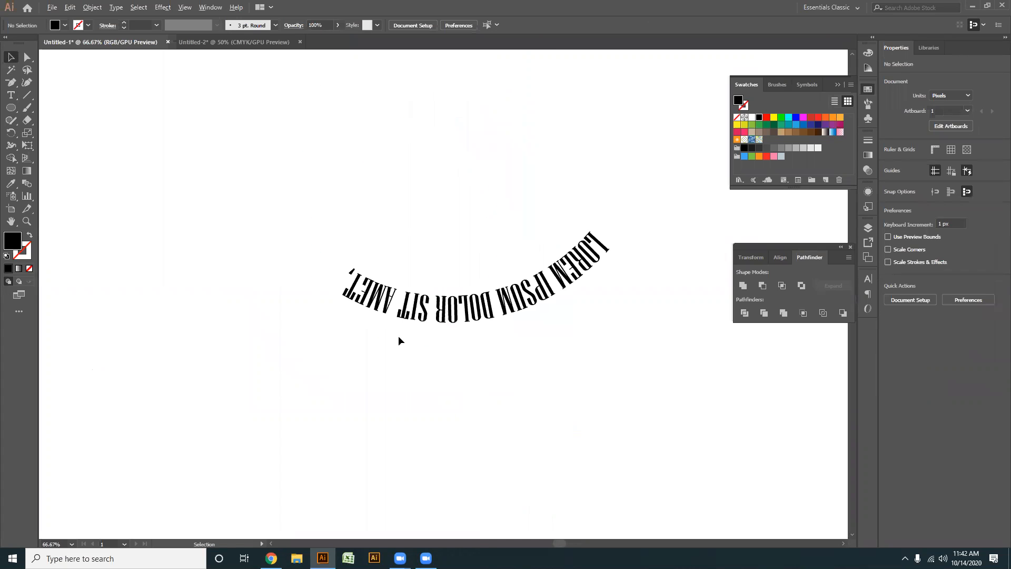
key(ctrl+z)
- Flip the new path text to the inside of the circle with its centre bracket and centre it along the bottom
scroll(474, 250, up, 5)
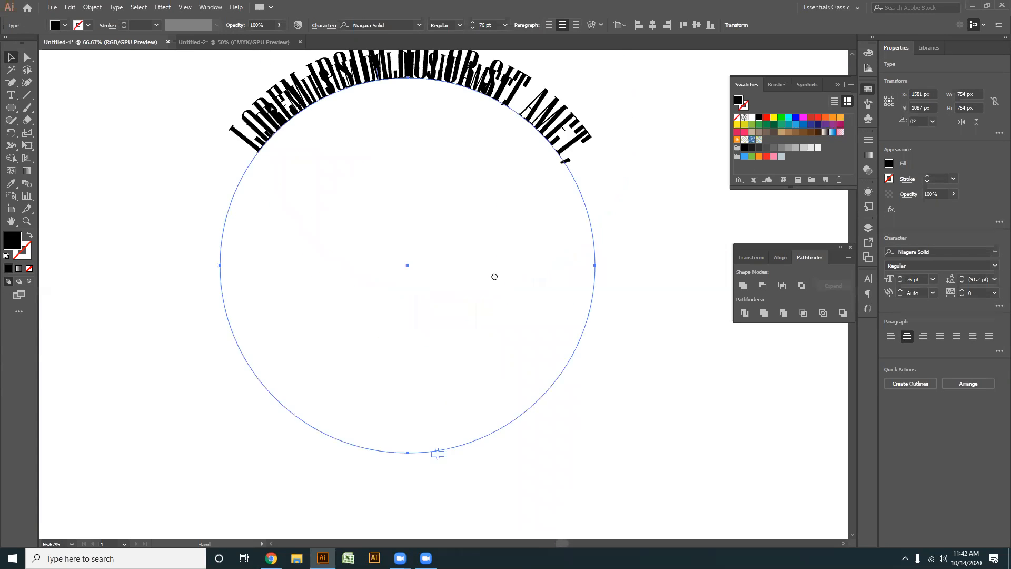
scroll(498, 182, up, 3)
drag(426, 264, 621, 408)
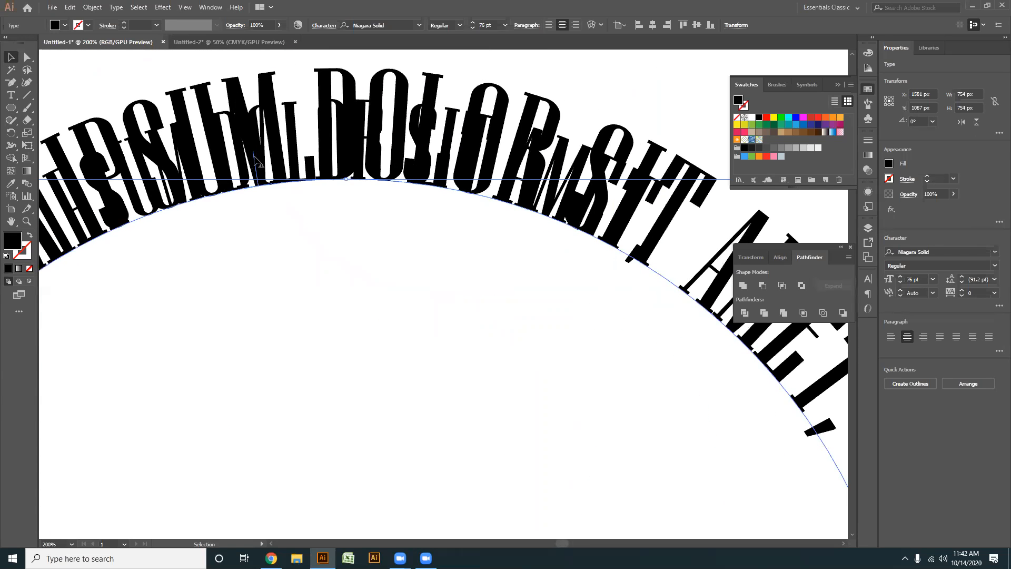
scroll(256, 158, down, 1)
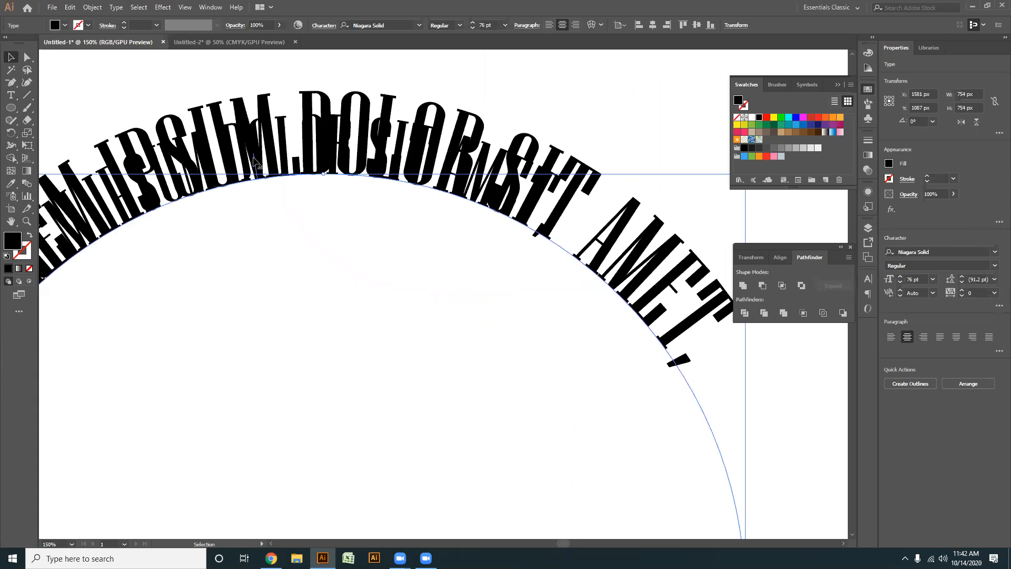
drag(255, 159, 213, 215)
scroll(264, 251, down, 4)
scroll(378, 475, up, 2)
drag(290, 390, 474, 439)
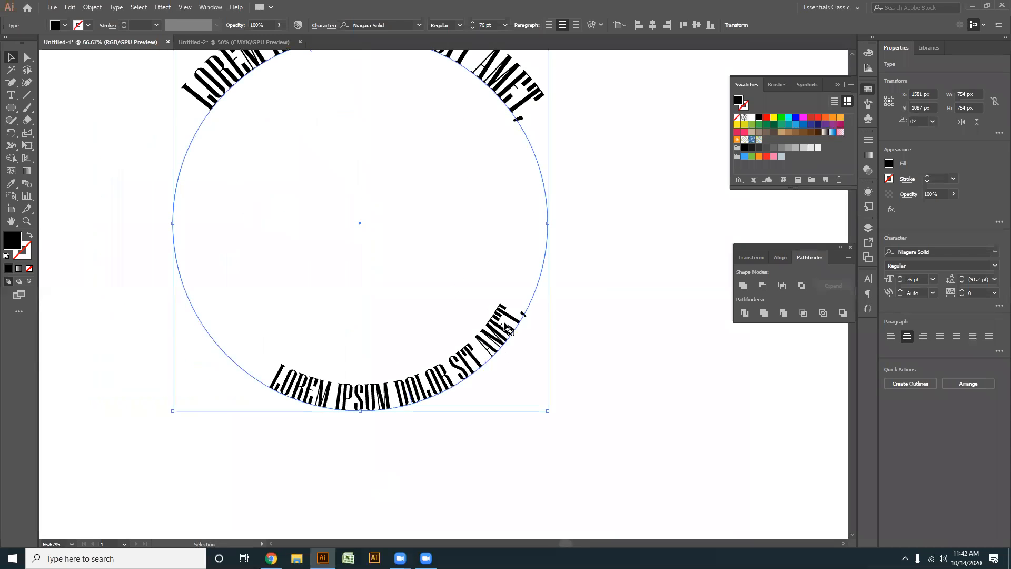
scroll(405, 406, up, 2)
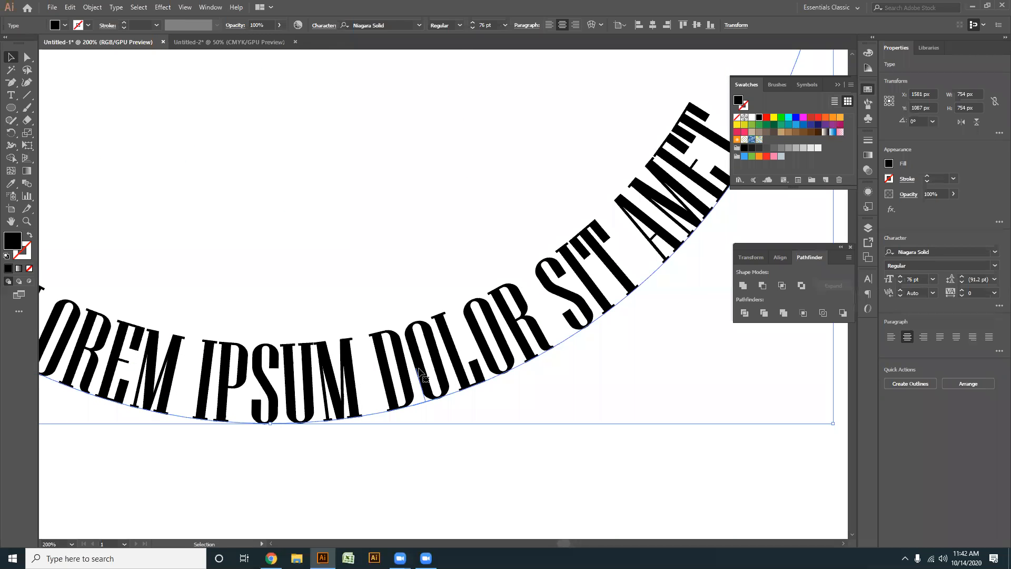
drag(416, 375, 315, 379)
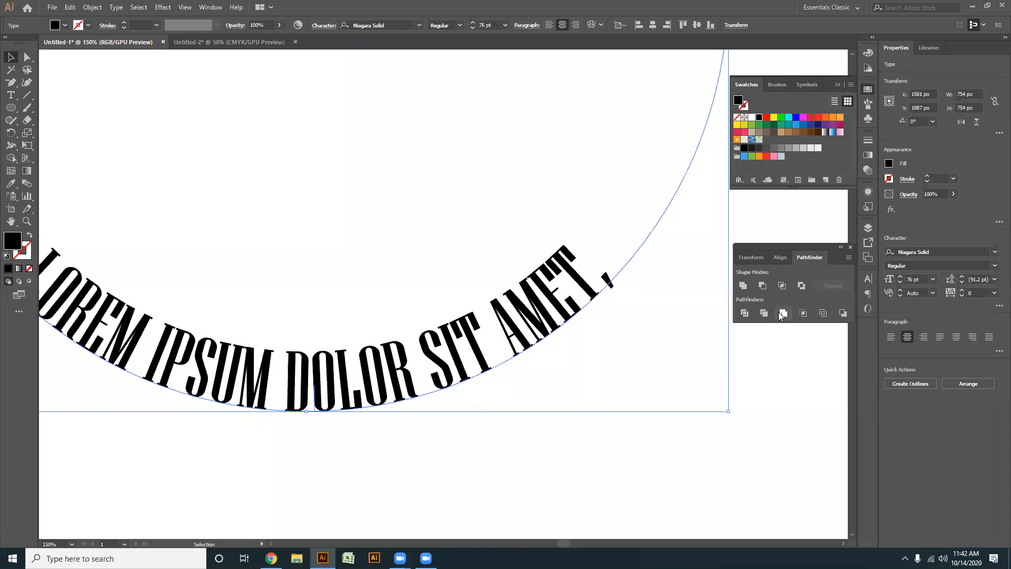
- Open the Character settings and adjust the lower text's tracking, trying 500 and settling on 300
click(867, 277)
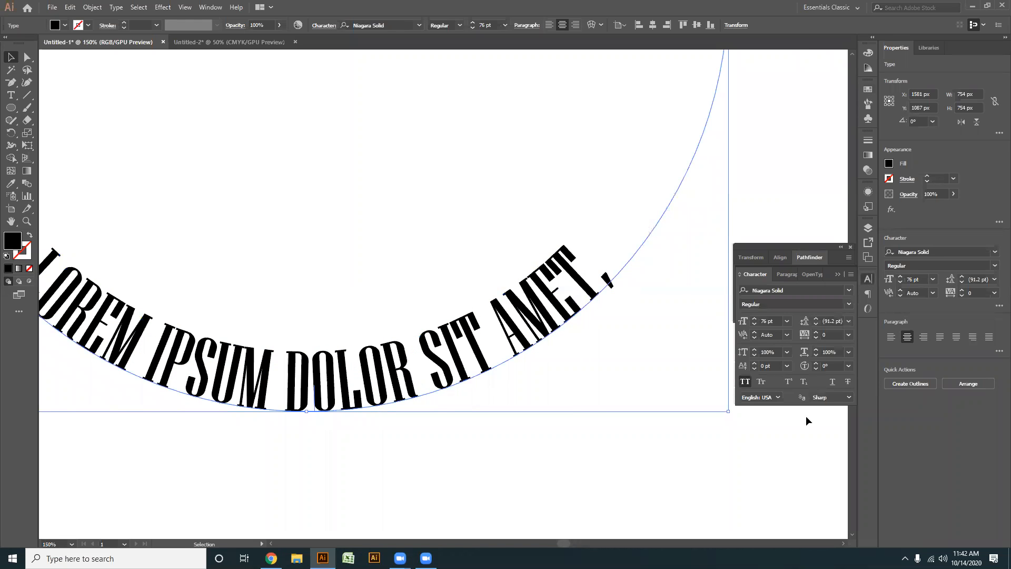
key(ctrl+minus)
key(ctrl+minus)
key(ctrl+minus)
key(ctrl+minus)
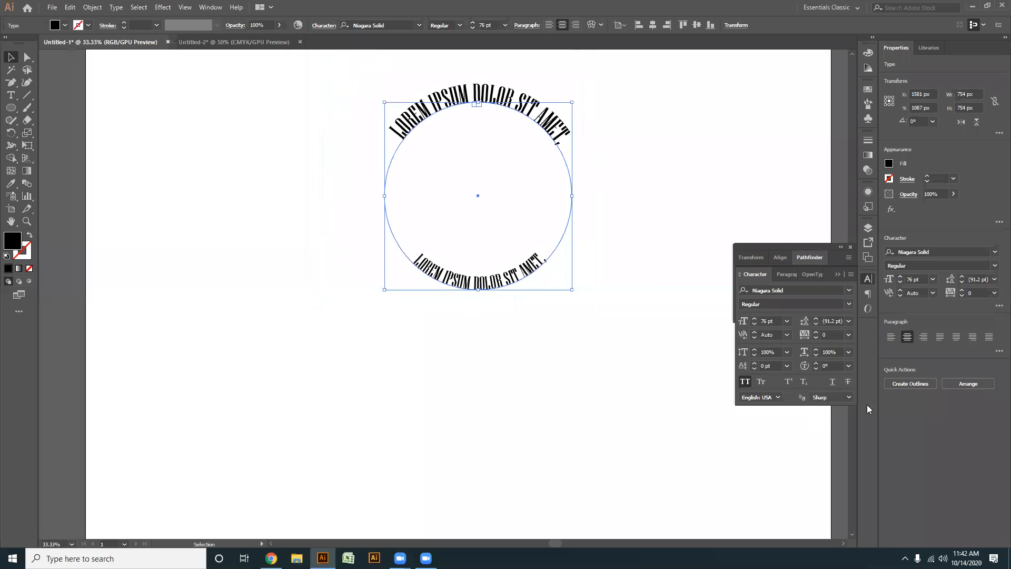
click(835, 335)
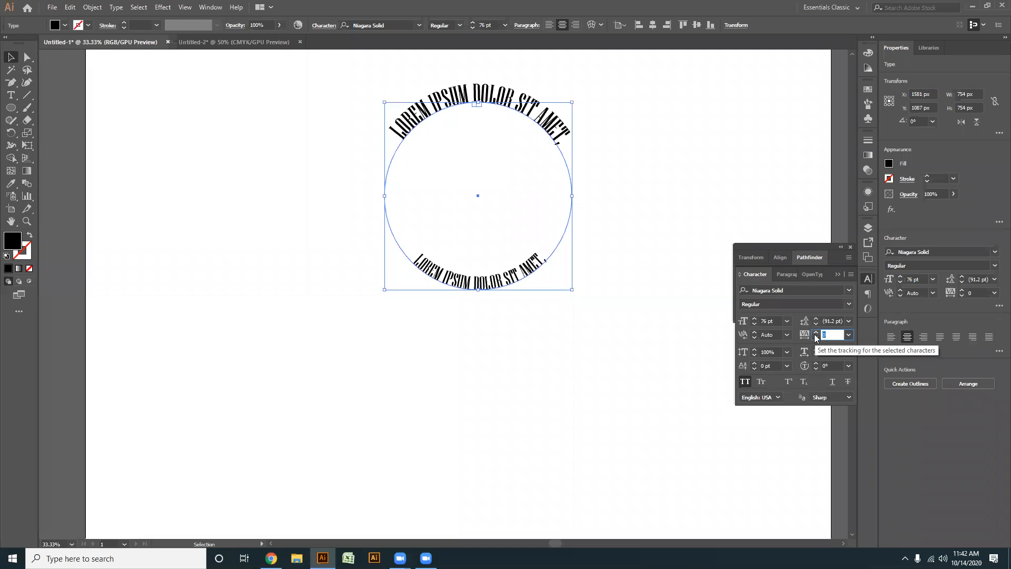
key(Return)
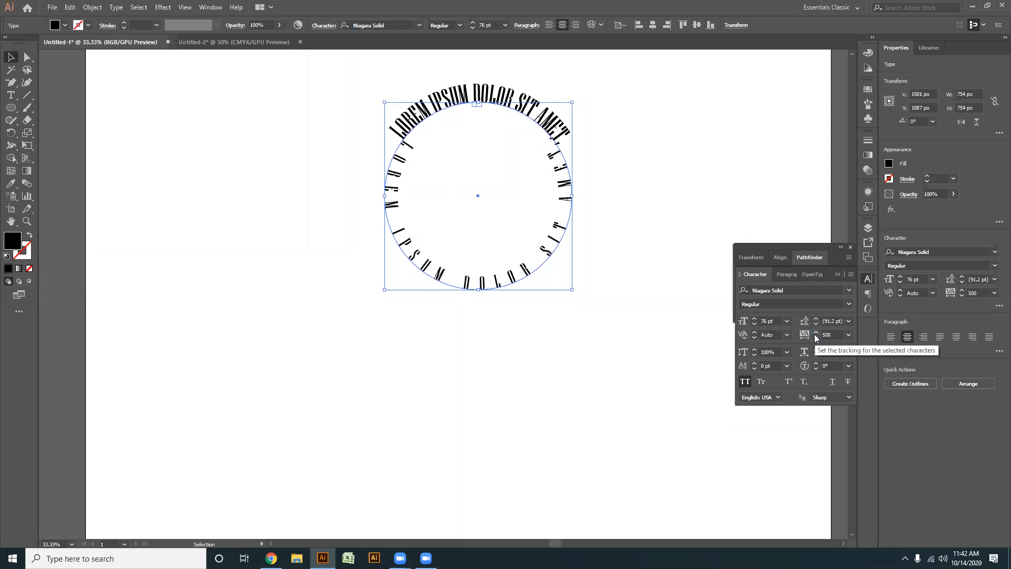
click(835, 335)
text(30)
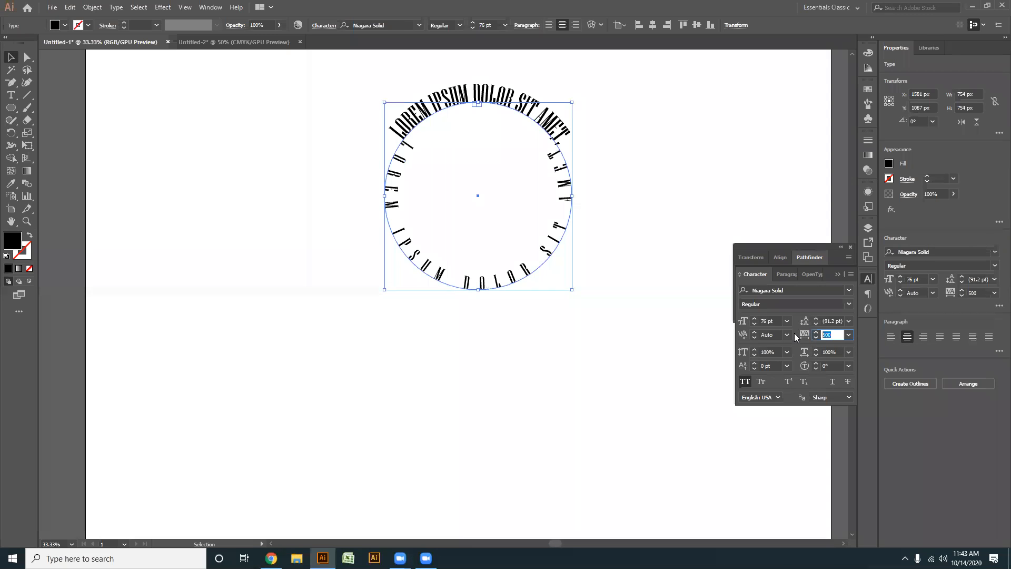
text(0)
key(Return)
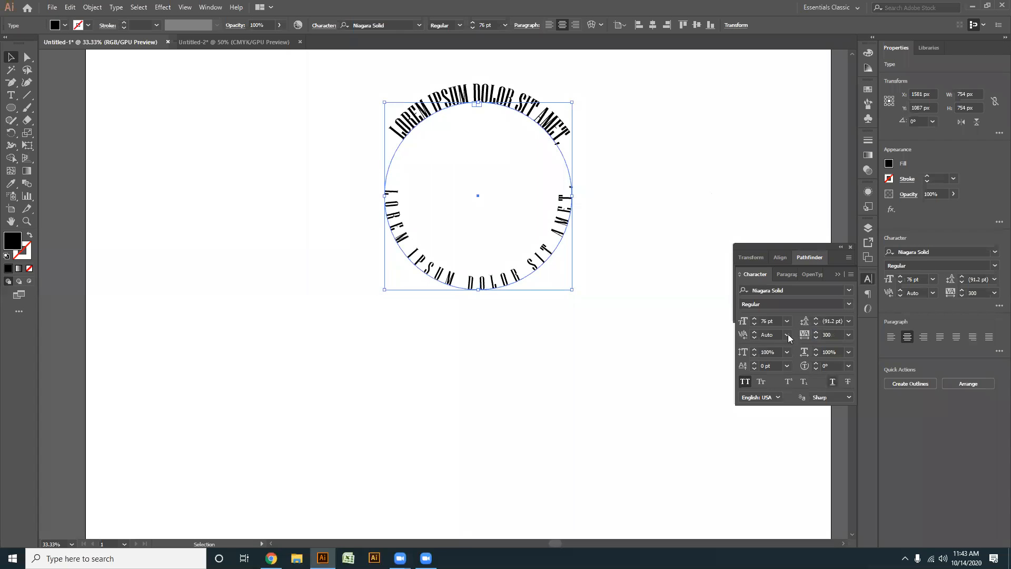
- Set the tracking of the lower circle text to 200 and deselect it
click(828, 335)
text(2)
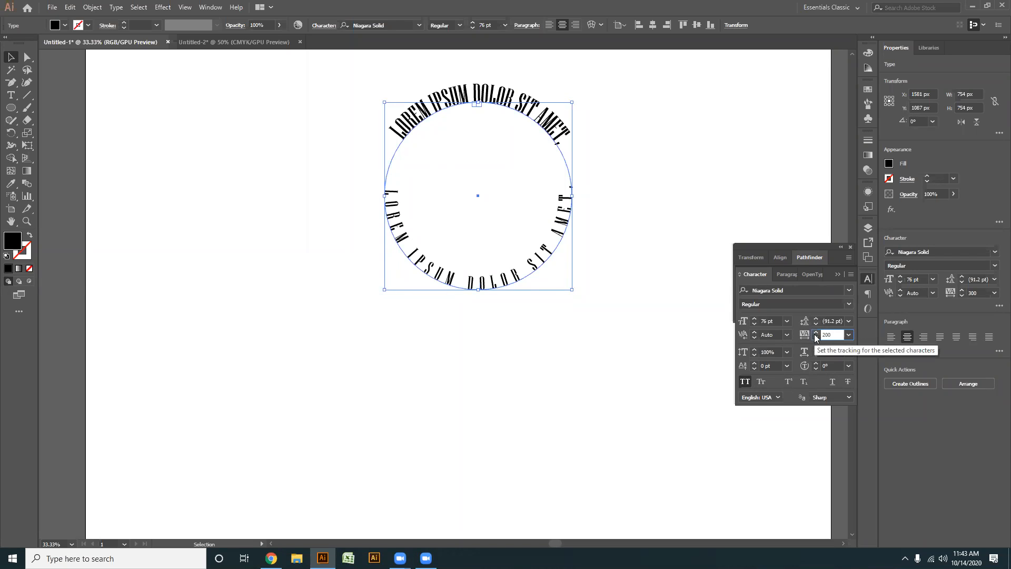
key(Return)
click(486, 359)
key(space)
drag(450, 246, 433, 285)
click(472, 319)
drag(555, 330, 575, 379)
click(454, 268)
scroll(445, 184, up, 1)
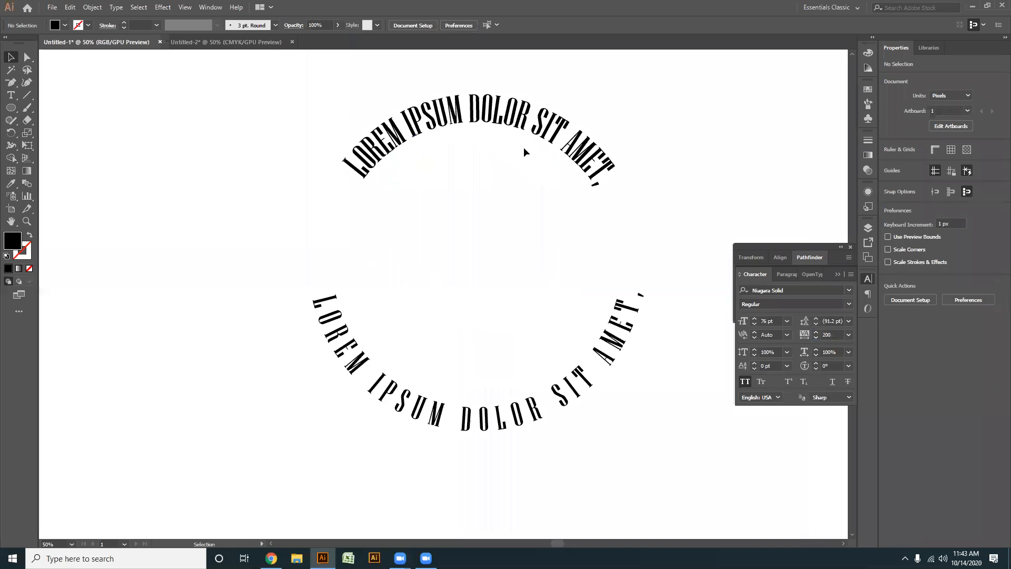
- Enlarge the upper circle text to 124 pt and deselect it
drag(523, 127, 512, 154)
click(510, 153)
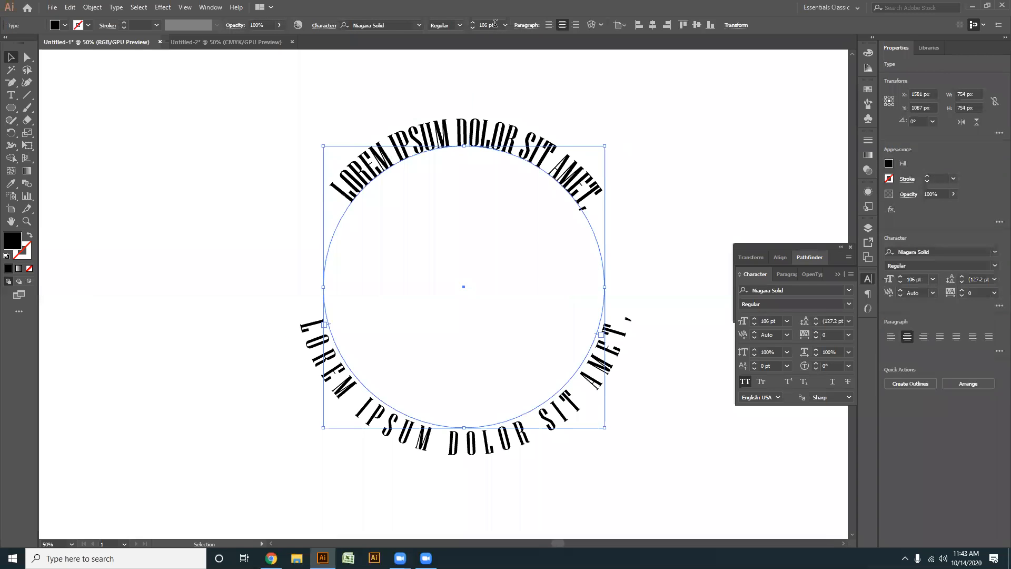
scroll(495, 23, up, 18)
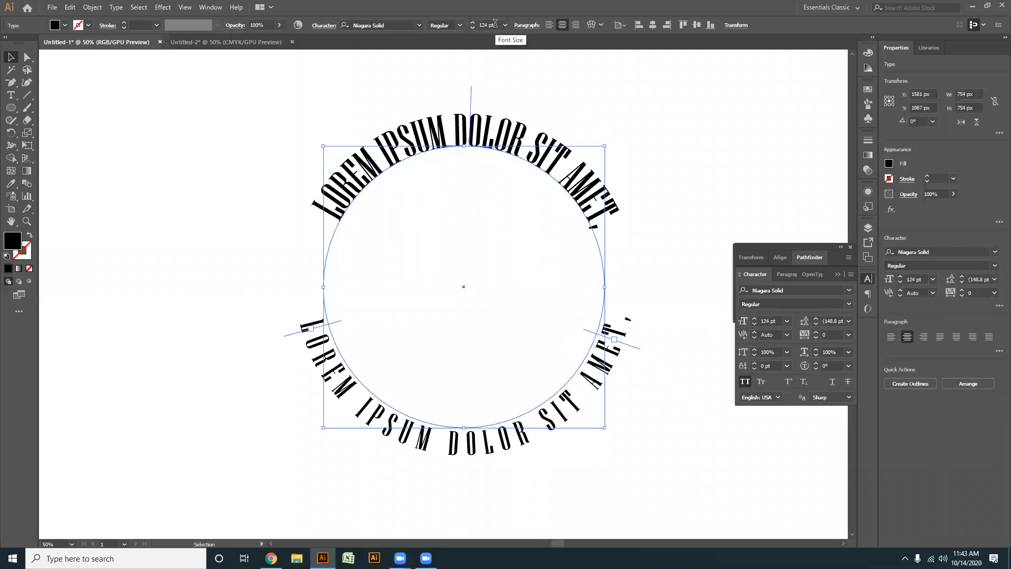
click(639, 441)
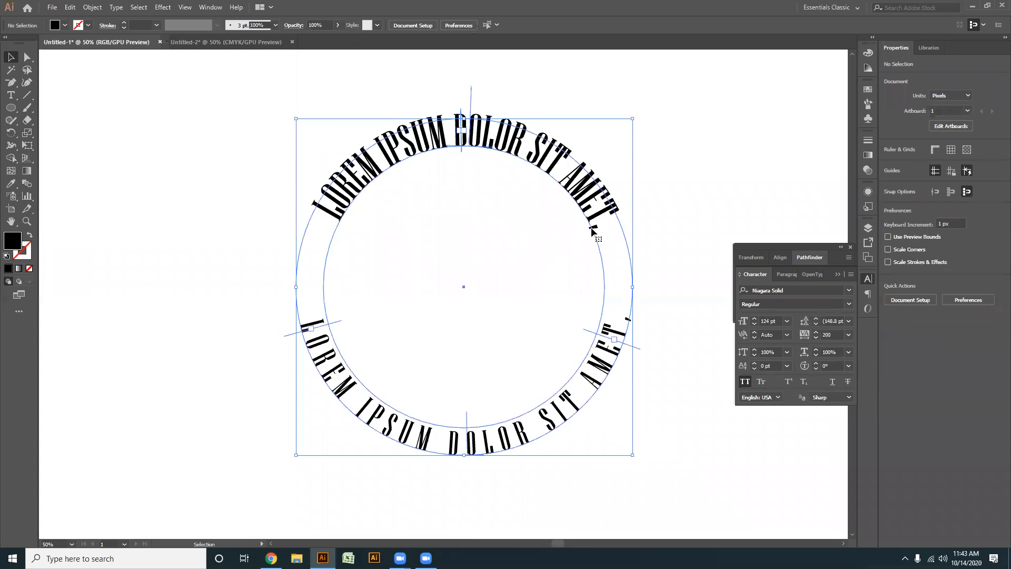
scroll(591, 229, down, 2)
click(667, 224)
scroll(592, 340, up, 1)
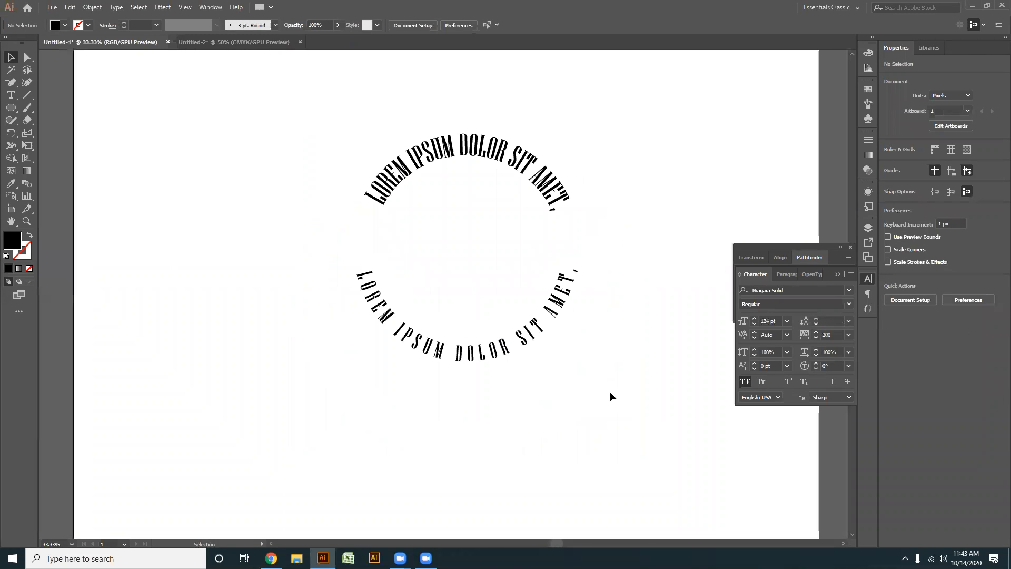
scroll(416, 274, up, 1)
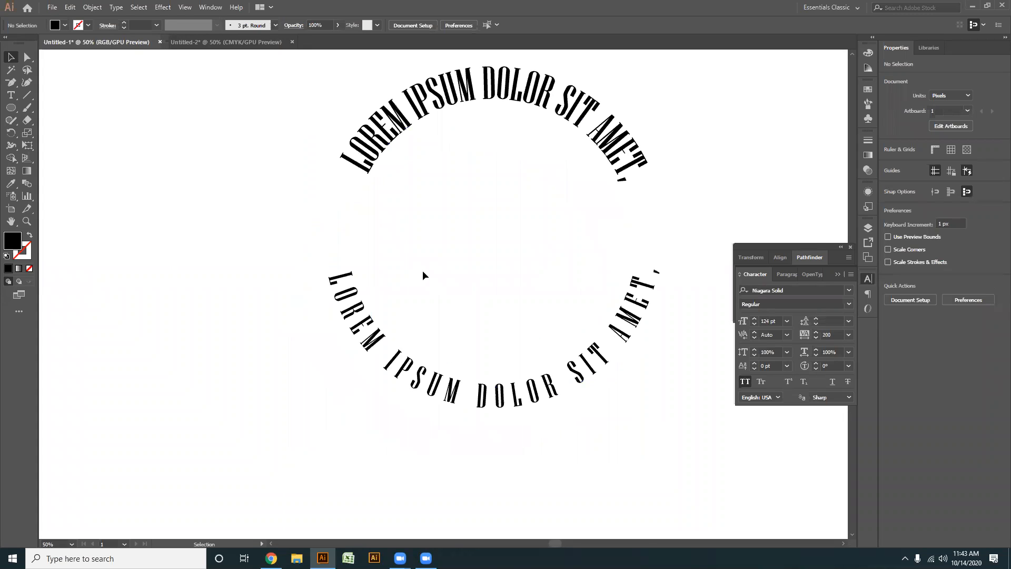
- Show all hidden objects to bring back the filled circle inside the ring of text
key(a)
key(ctrl+alt+3)
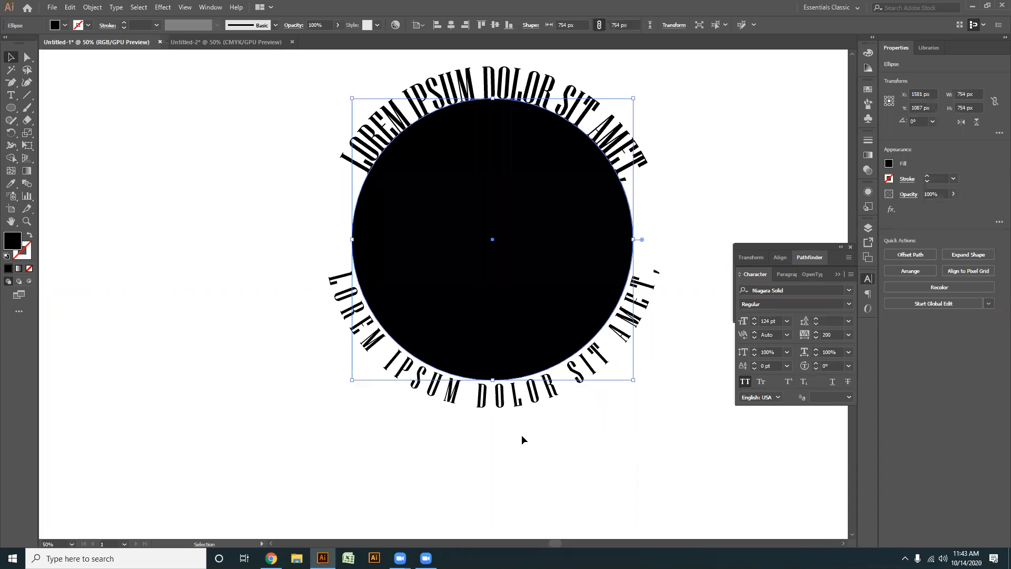
scroll(522, 436, down, 2)
click(548, 458)
key(a)
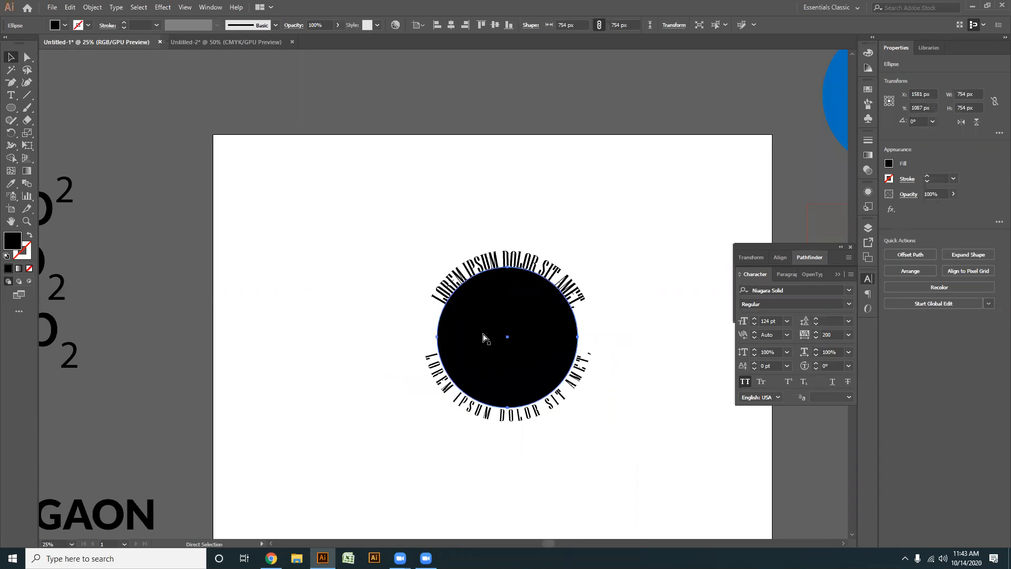
key(ctrl+shift+a)
scroll(442, 366, up, 2)
drag(554, 242, 370, 207)
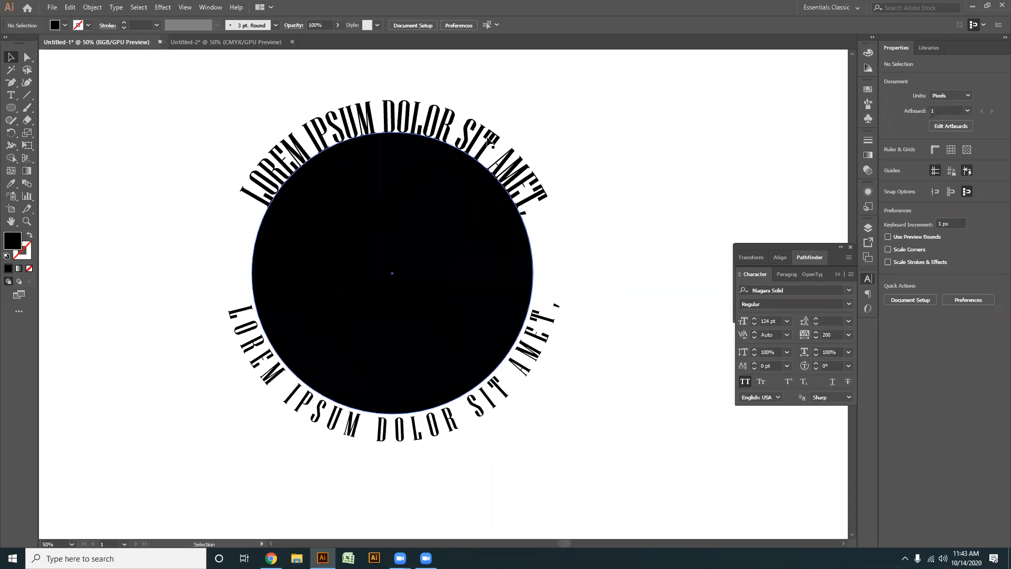
- Fill the inner circle with a dark grey swatch
click(362, 273)
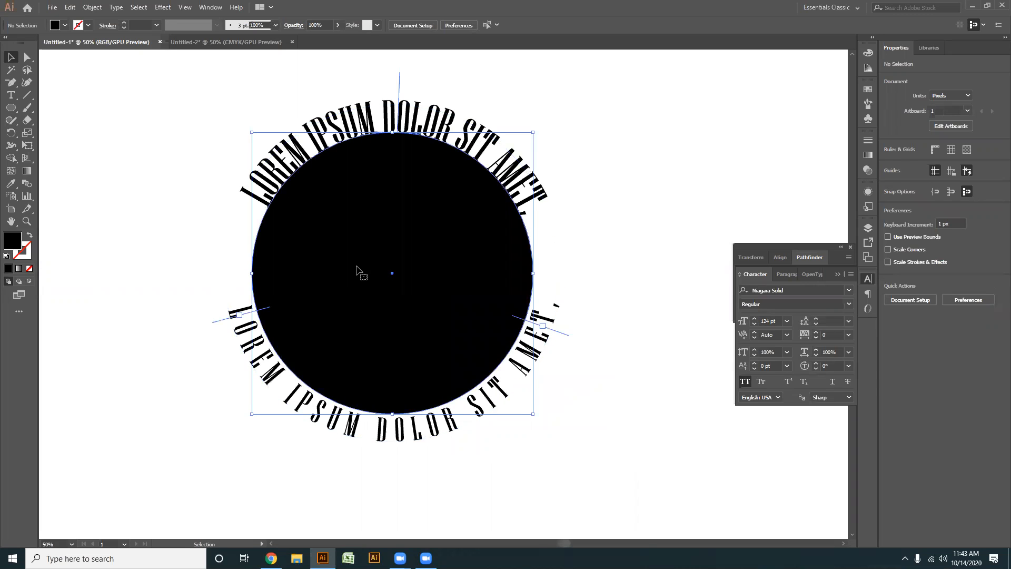
click(868, 90)
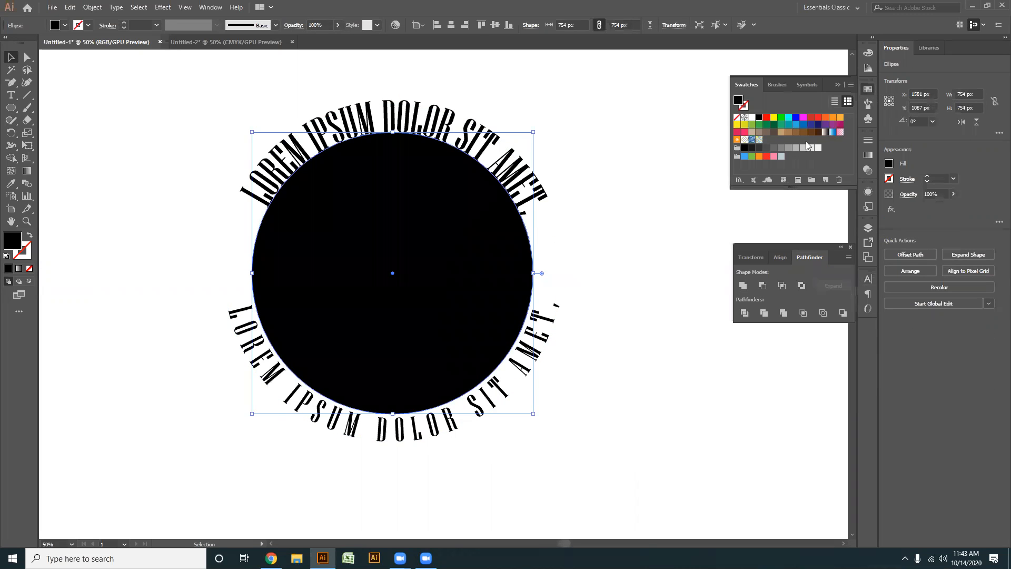
click(758, 149)
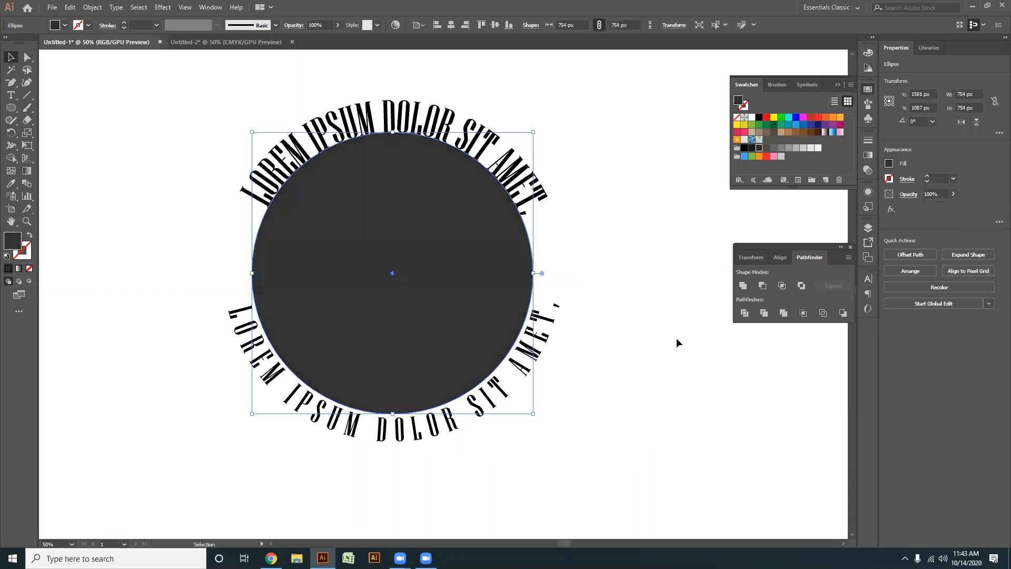
click(678, 341)
scroll(429, 220, up, 1)
drag(440, 214, 435, 264)
- Show the rulers and place a horizontal guide at about Y 913 px, level with the ends of the upper text
click(445, 150)
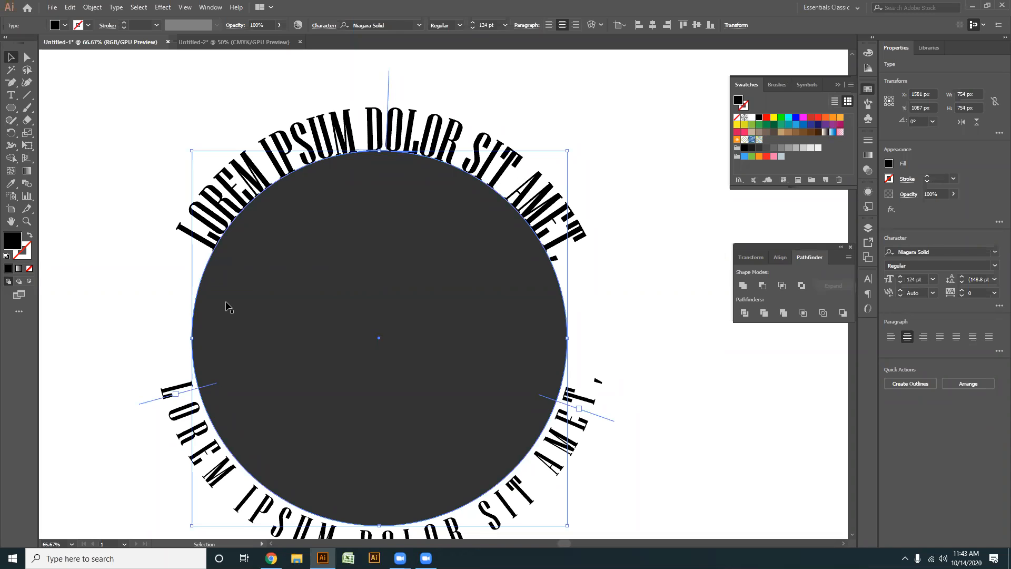
click(642, 294)
click(578, 398)
click(604, 186)
click(398, 136)
key(ctrl+r)
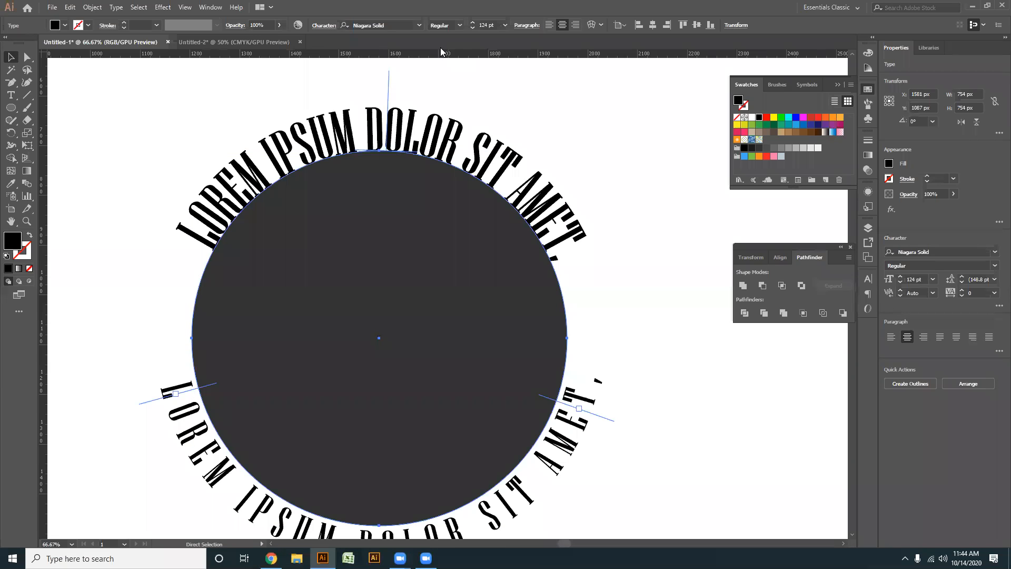
drag(479, 57, 471, 252)
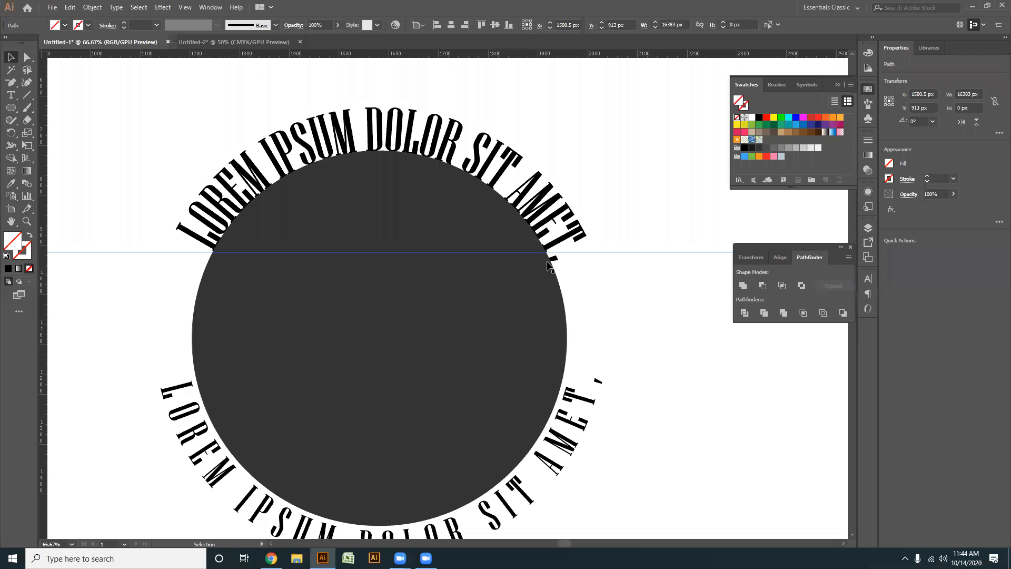
double_click(553, 262)
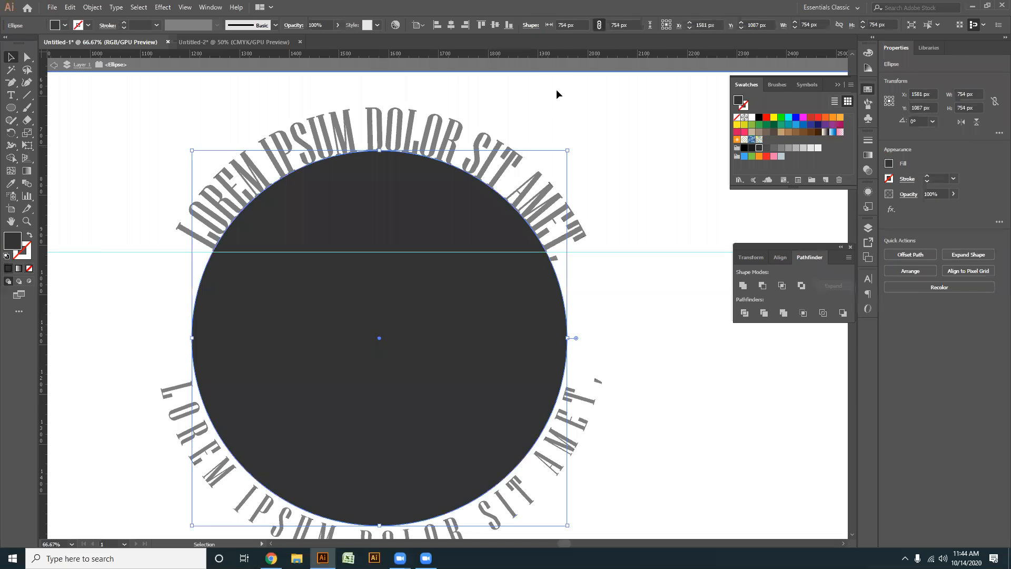
double_click(537, 117)
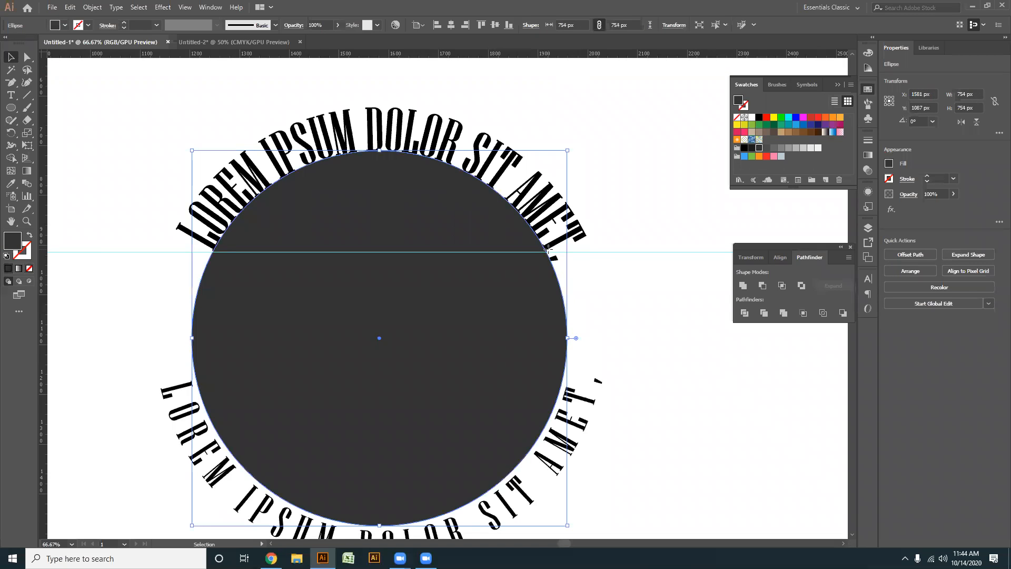
double_click(552, 258)
key(Escape)
click(10, 57)
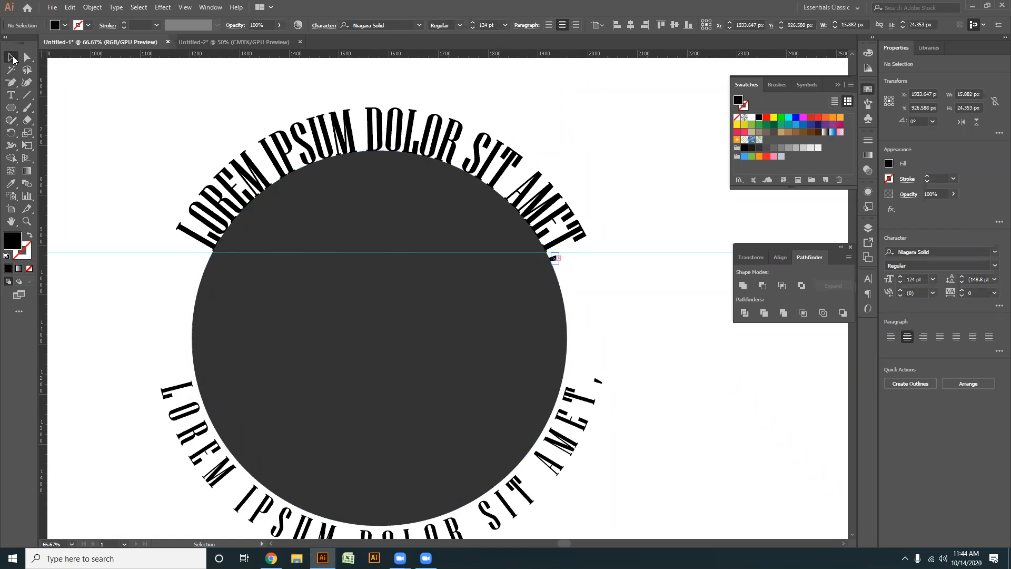
click(553, 249)
click(453, 318)
- Delete the comma at the end of the upper text with the Type tool
click(11, 95)
scroll(545, 257, up, 2)
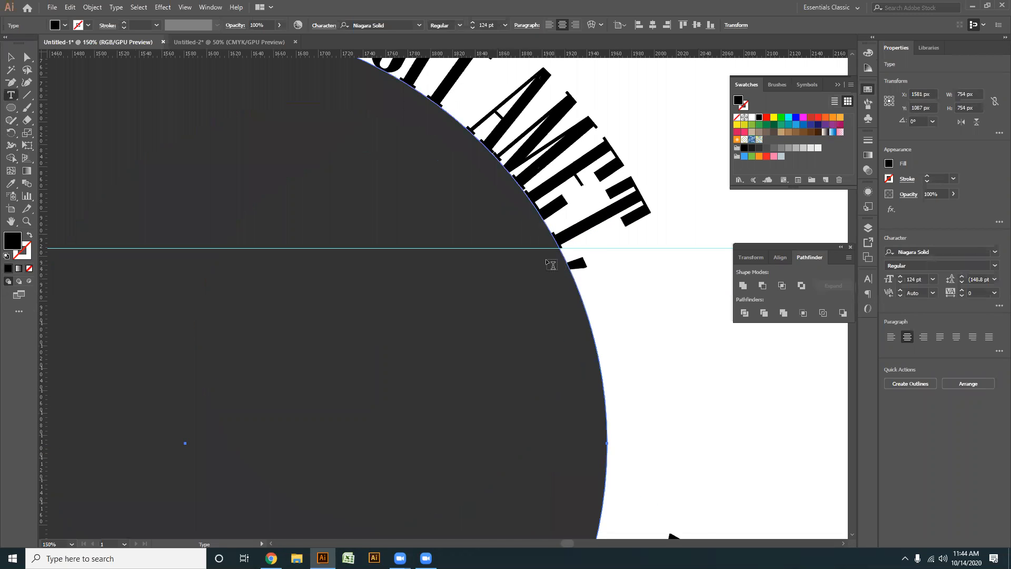
double_click(578, 267)
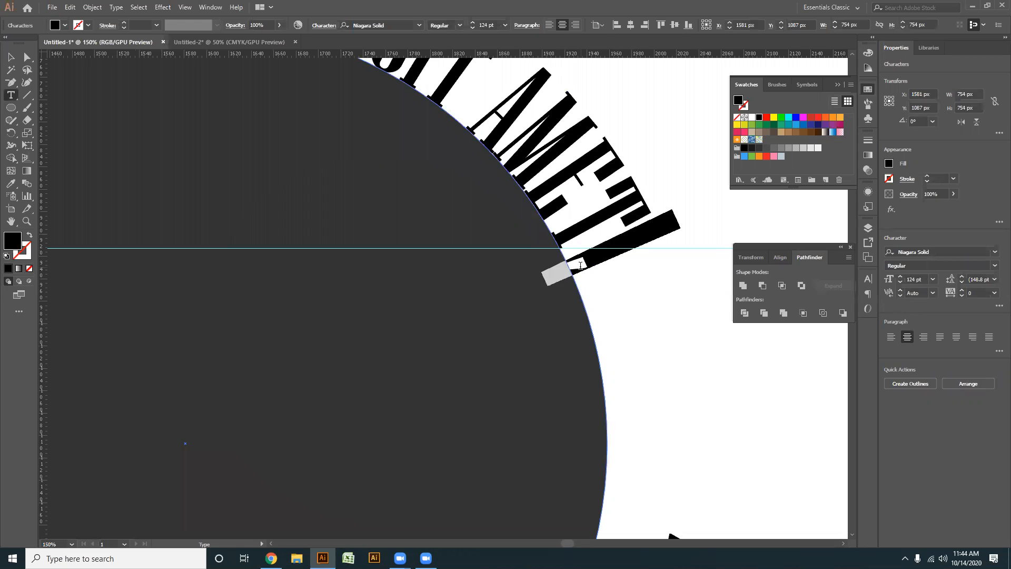
key(BackSpace)
scroll(573, 267, down, 3)
click(11, 57)
scroll(480, 228, up, 2)
- Try shifting the upper text along the circle with its bracket, then undo the shift
drag(709, 349, 561, 322)
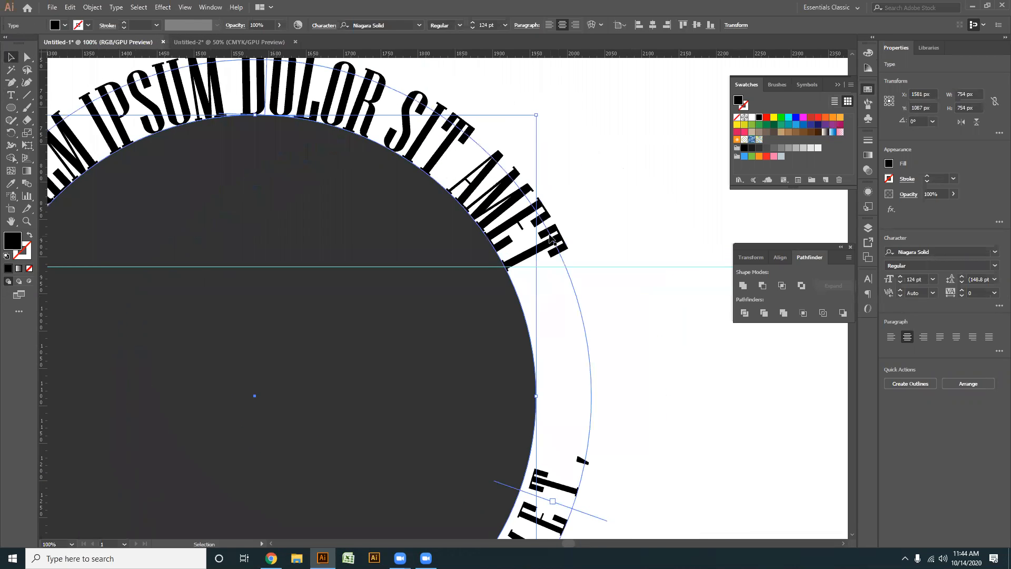
scroll(583, 339, down, 1)
drag(604, 397, 597, 349)
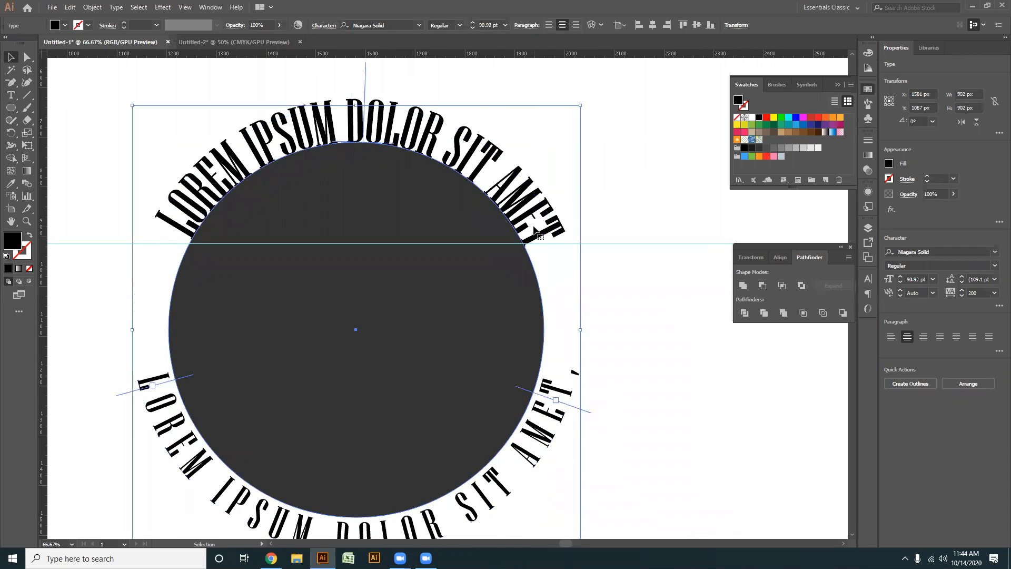
drag(585, 410, 586, 398)
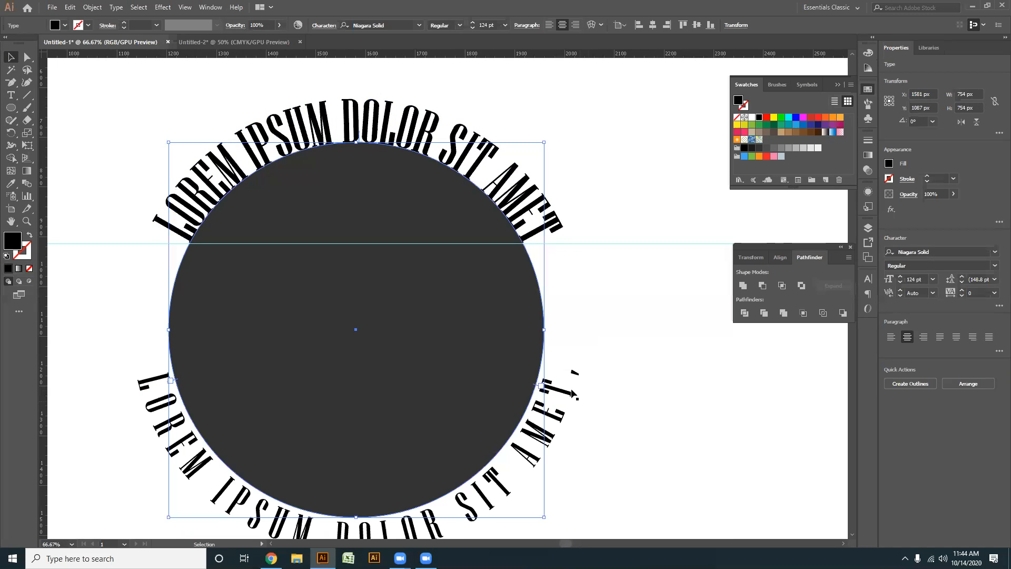
scroll(549, 441, up, 1)
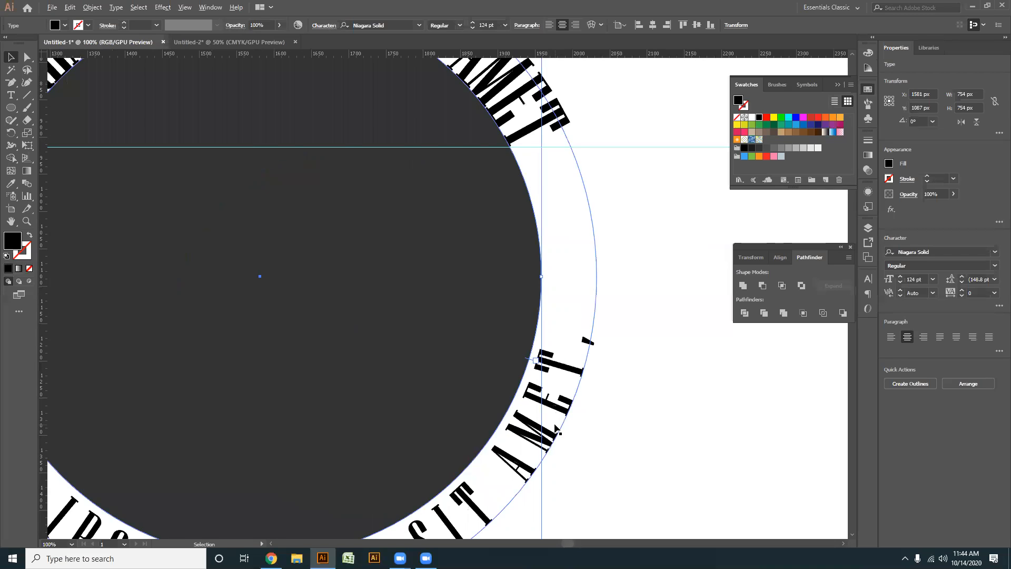
scroll(553, 436, down, 1)
key(ctrl+z)
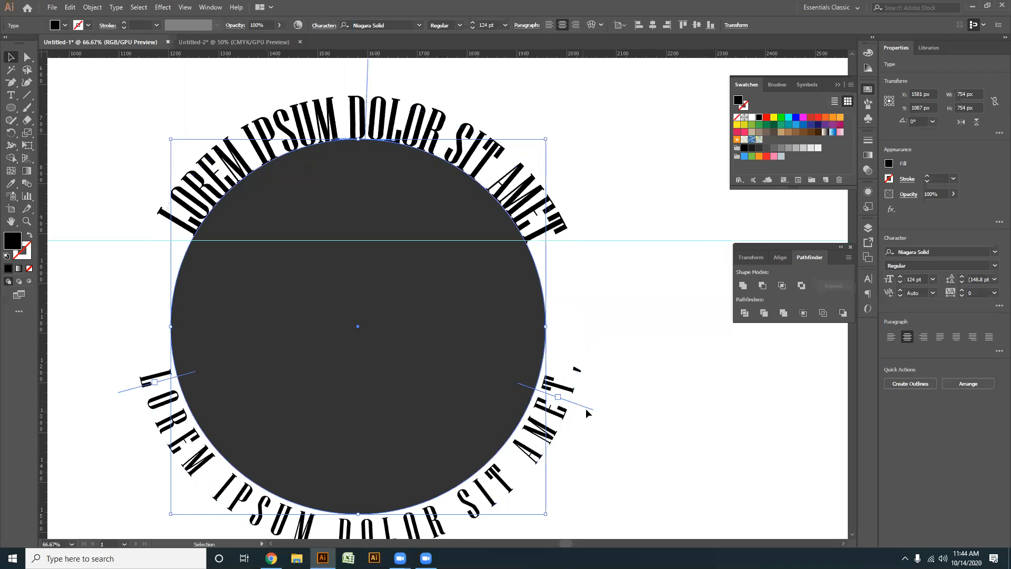
- Shift the upper text slightly along the circle with its bracket until both ends are level with the guide
drag(588, 403, 589, 402)
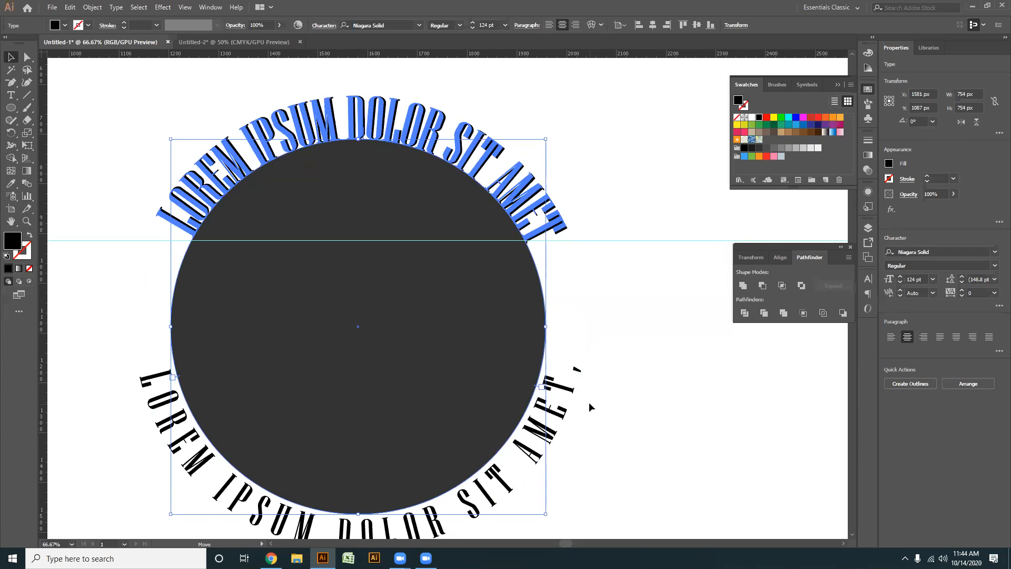
drag(588, 403, 588, 397)
click(634, 375)
- Move the horizontal guide down to about Y 1177 px, level with the upper ends of the lower text
scroll(520, 376, down, 1)
key(space)
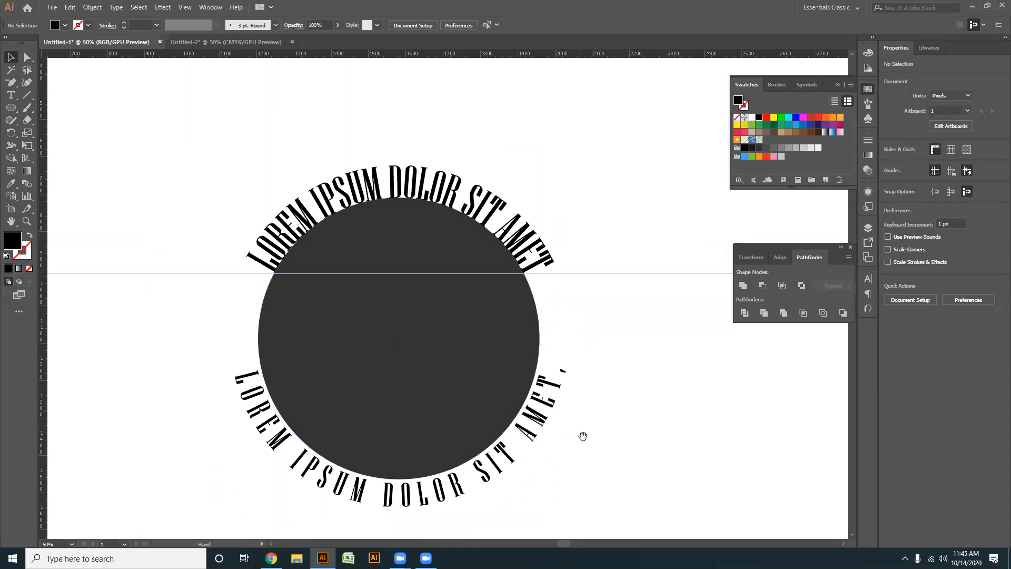
drag(548, 462, 561, 383)
drag(592, 196, 585, 291)
scroll(555, 354, up, 1)
drag(556, 389, 585, 376)
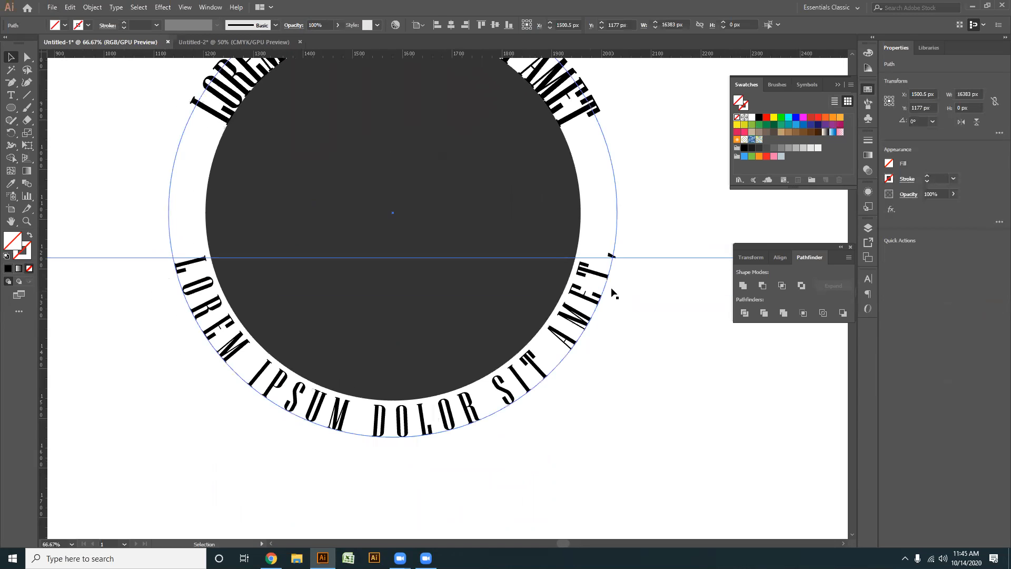
- Delete the comma at the end of the lower text and re-centre the text along the circle's underside with its centre bracket
double_click(609, 265)
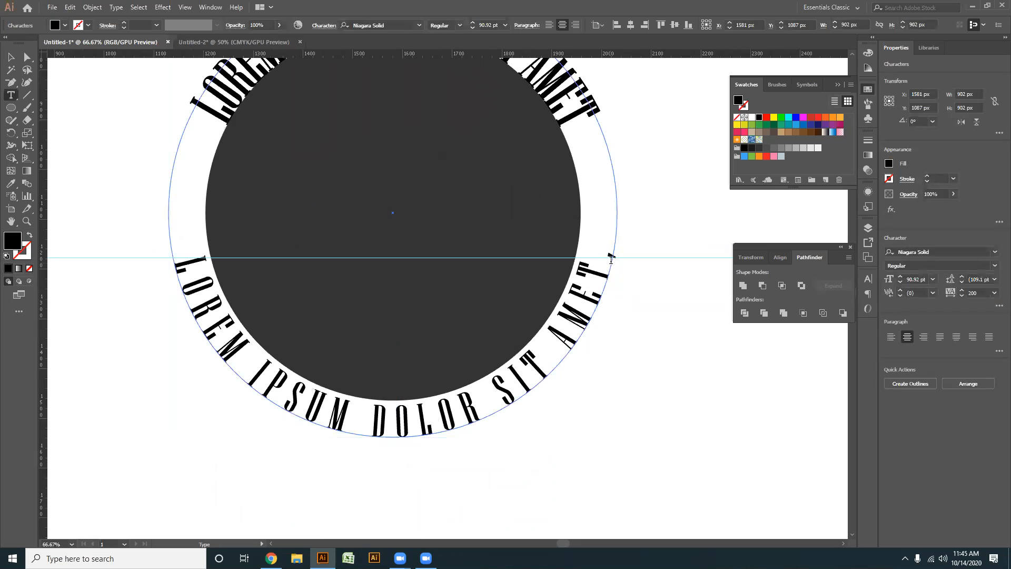
drag(610, 260, 617, 249)
key(BackSpace)
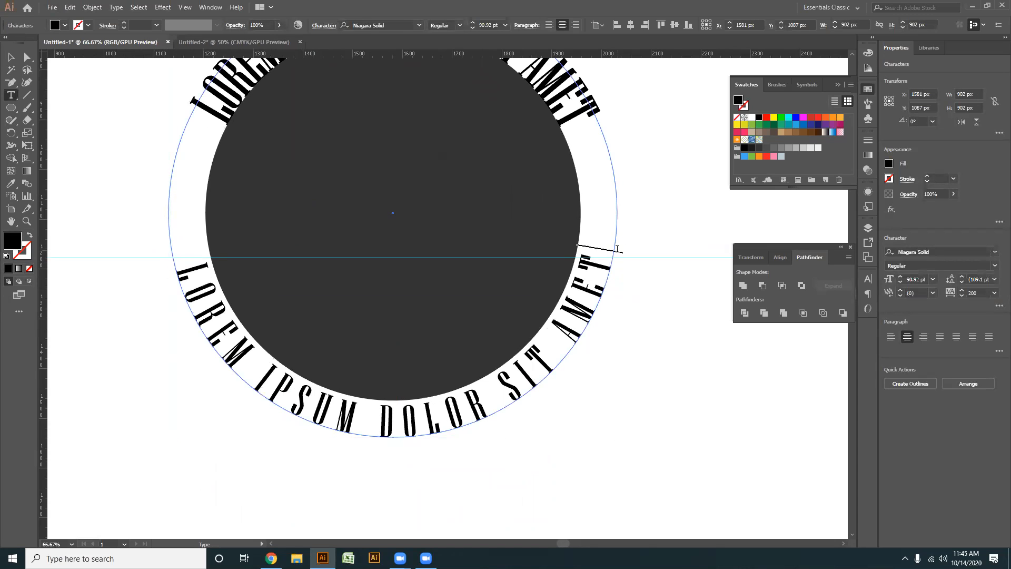
click(12, 57)
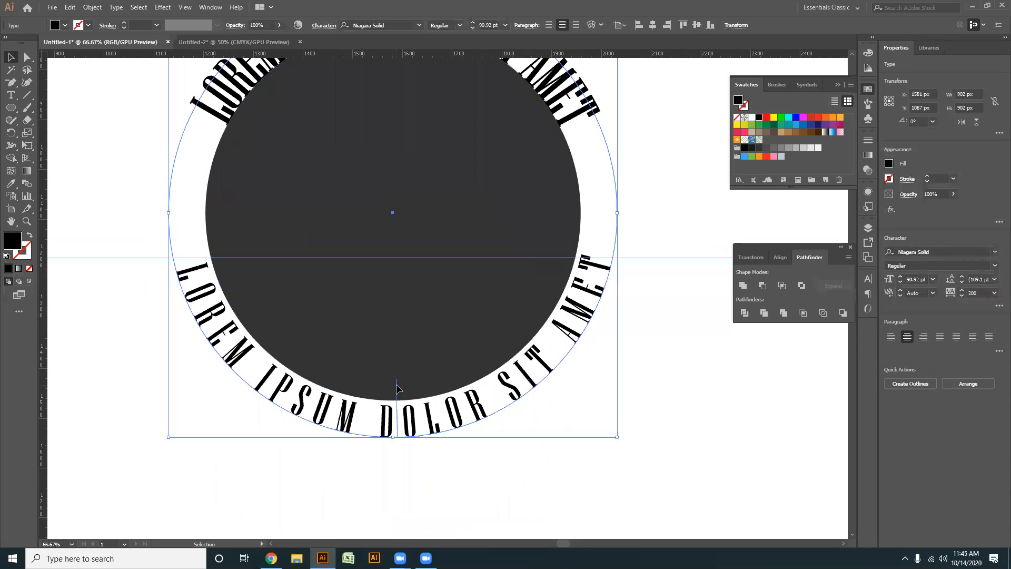
drag(393, 385, 393, 385)
click(612, 407)
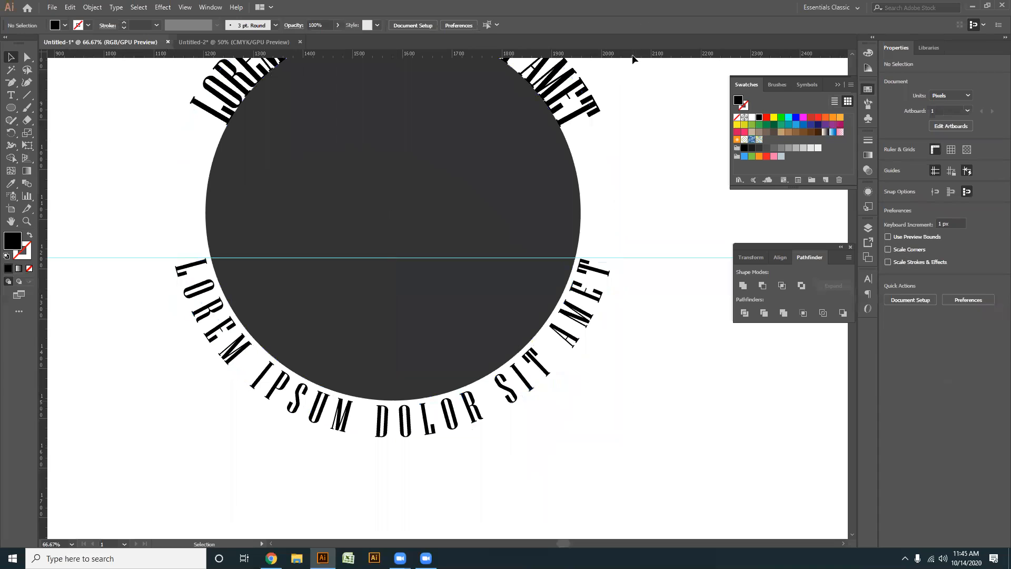
- Place a second horizontal guide just below the lower text, at about Y 1569 px
drag(636, 55, 672, 452)
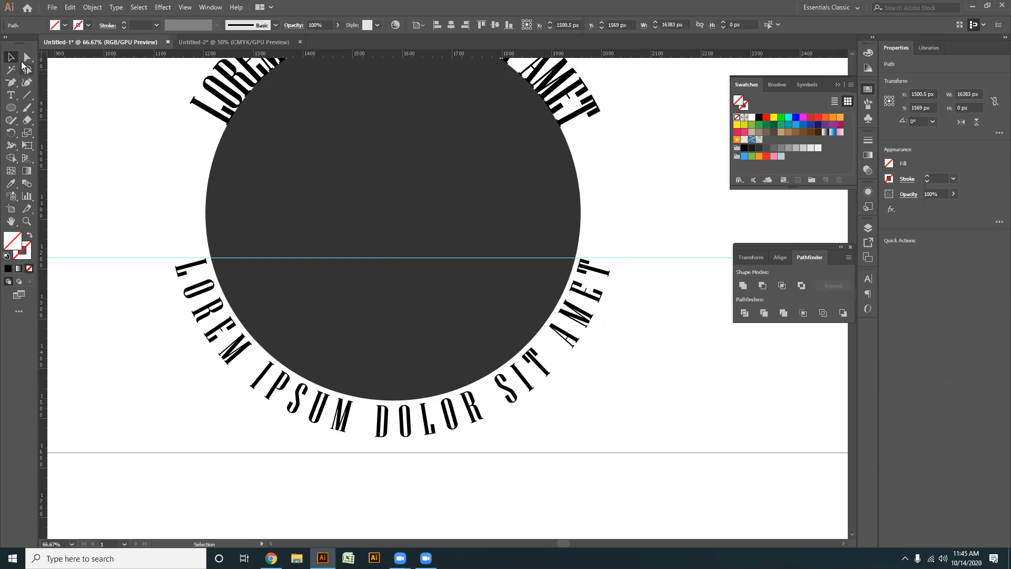
scroll(376, 415, down, 2)
drag(482, 458, 420, 346)
drag(530, 394, 505, 274)
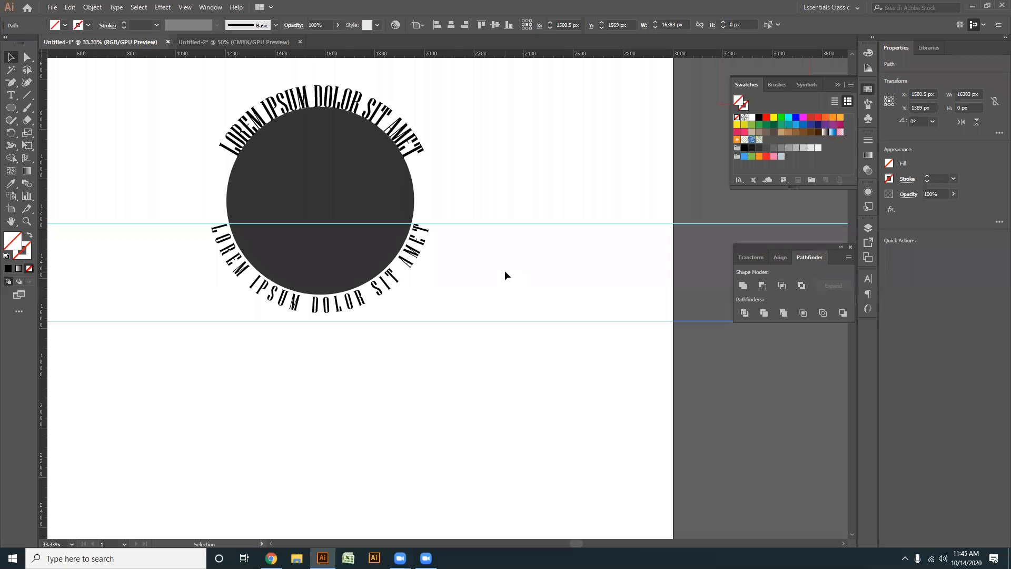
- Delete the horizontal guide just below the lower text
key(Delete)
drag(583, 330, 538, 200)
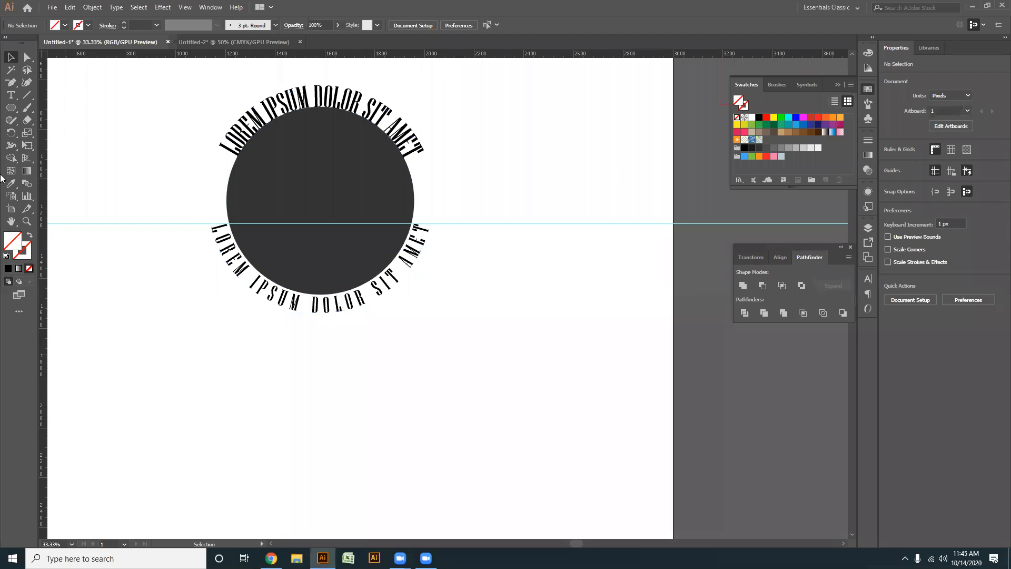
- Draw a horizontal line about 1574 px wide below the circle and lower text, and convert it into a guide
key(backslash)
mouse_move(239, 370)
mouse_down()
mouse_move(645, 371)
mouse_move(630, 371)
mouse_up()
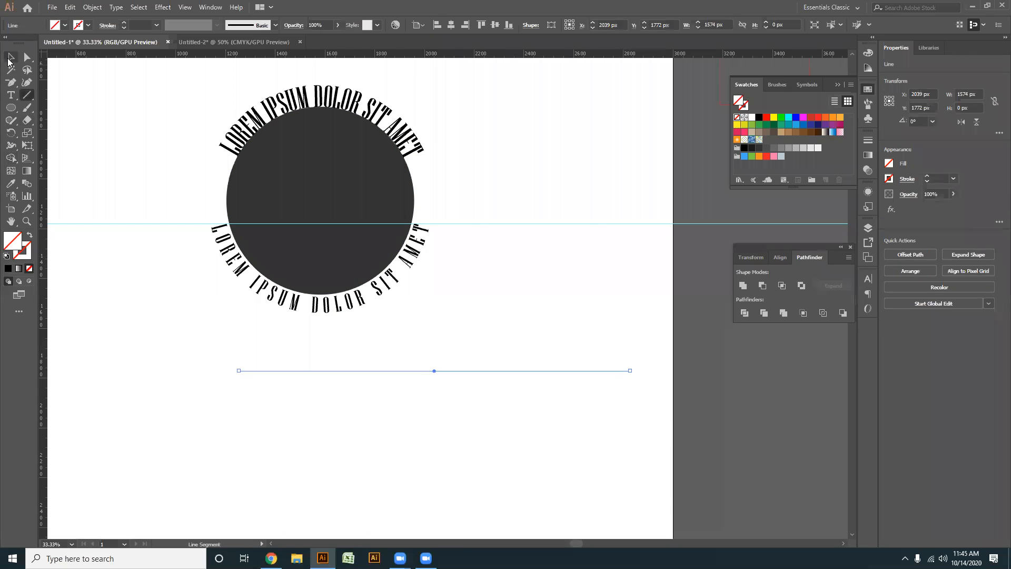
click(10, 57)
right_click(426, 373)
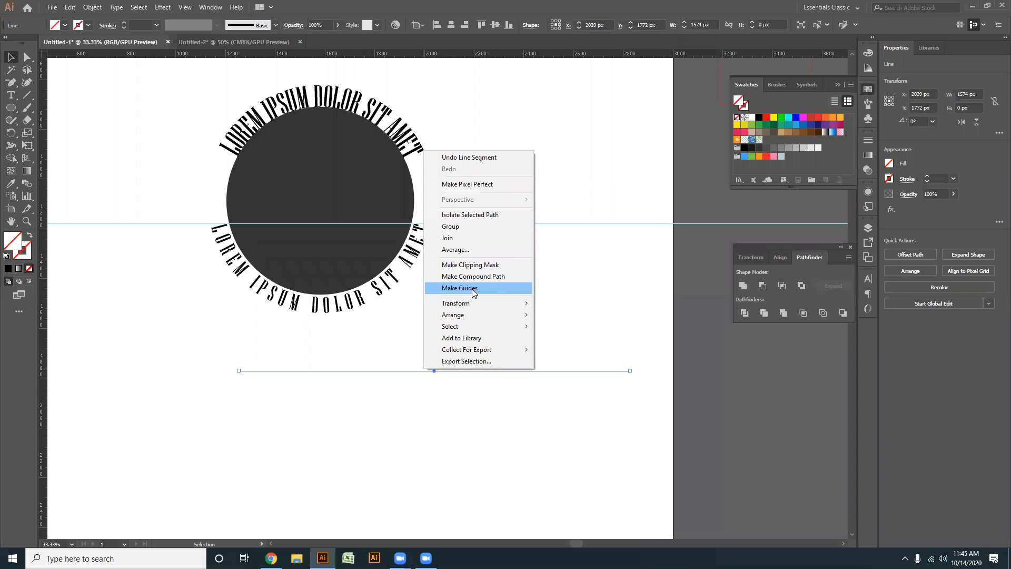
click(472, 289)
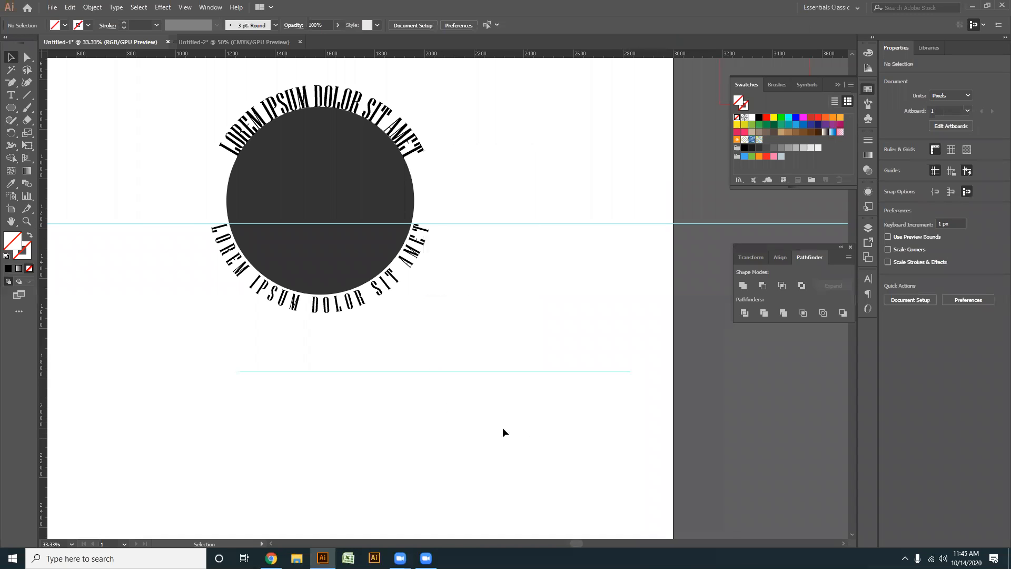
- Move the short horizontal guide up and sideways so that it extends past the artboard's right edge
scroll(502, 432, up, 2)
scroll(497, 393, down, 1)
click(452, 404)
drag(474, 403, 709, 216)
click(557, 327)
drag(558, 327, 315, 367)
drag(461, 204, 549, 374)
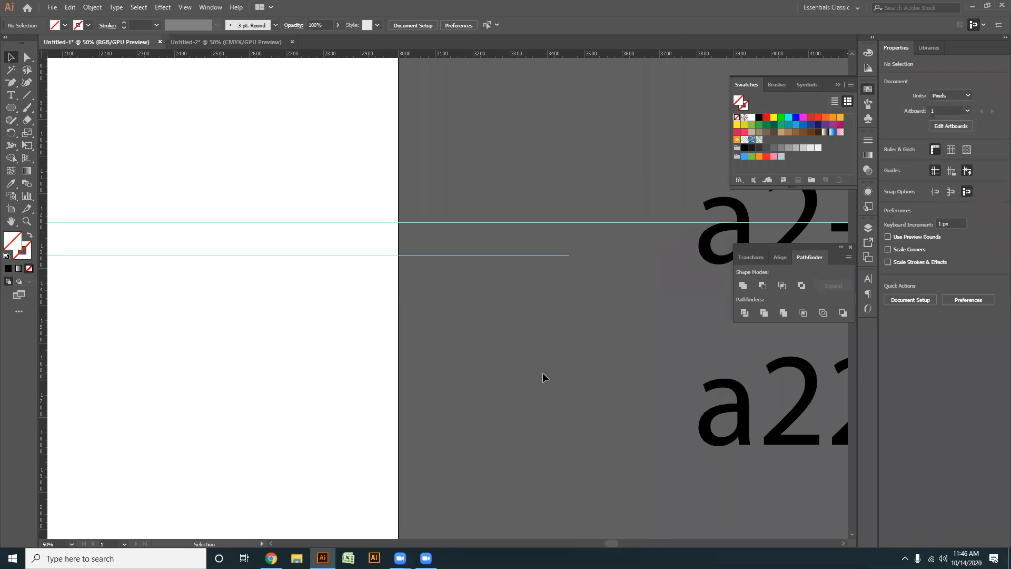
- Delete the short guide and the remaining full-width horizontal guide
scroll(540, 370, down, 4)
scroll(533, 365, up, 1)
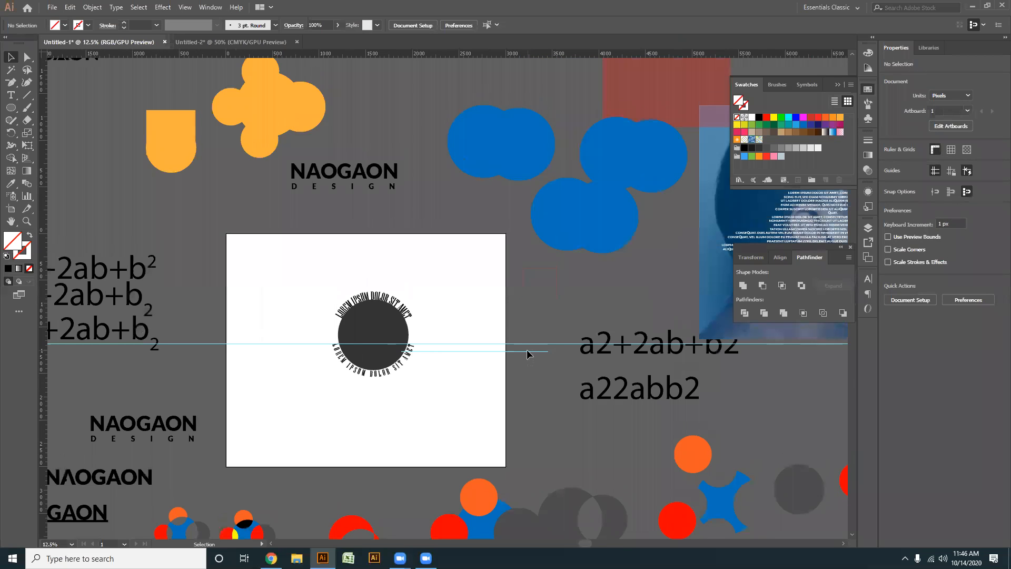
scroll(368, 406, up, 2)
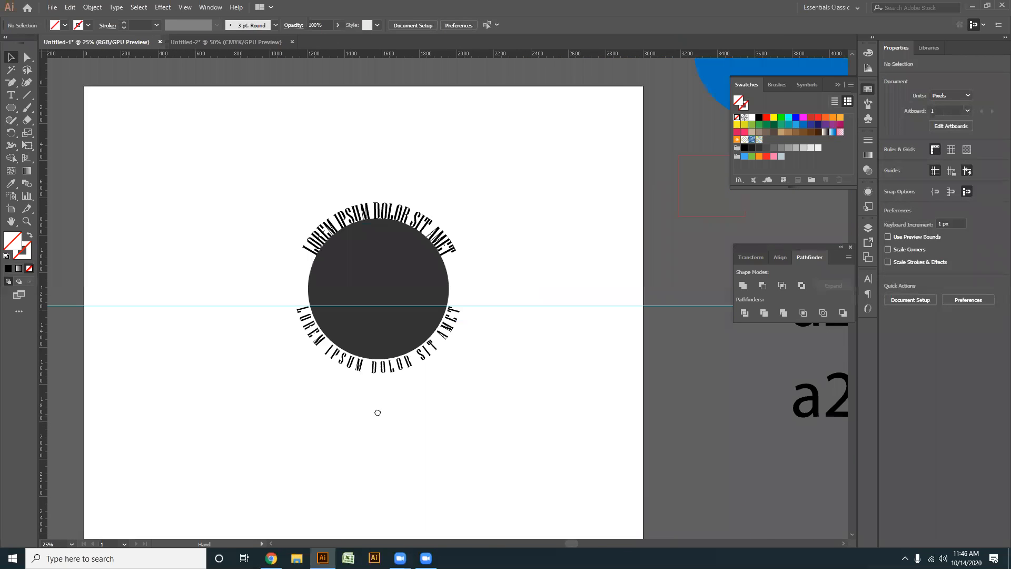
scroll(415, 388, up, 1)
drag(434, 403, 436, 409)
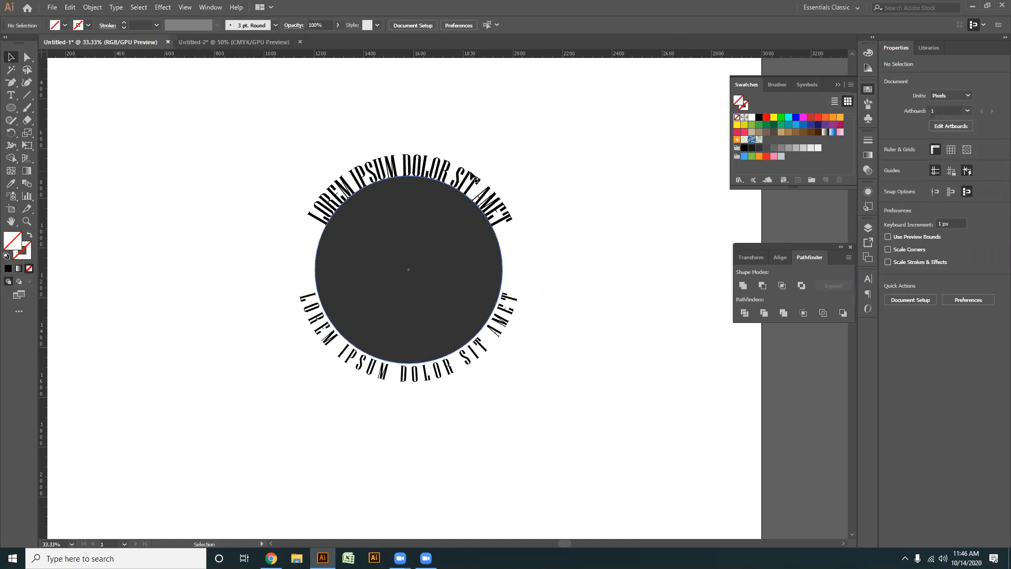
- Convert both the upper and lower curved texts to outlines
click(511, 306)
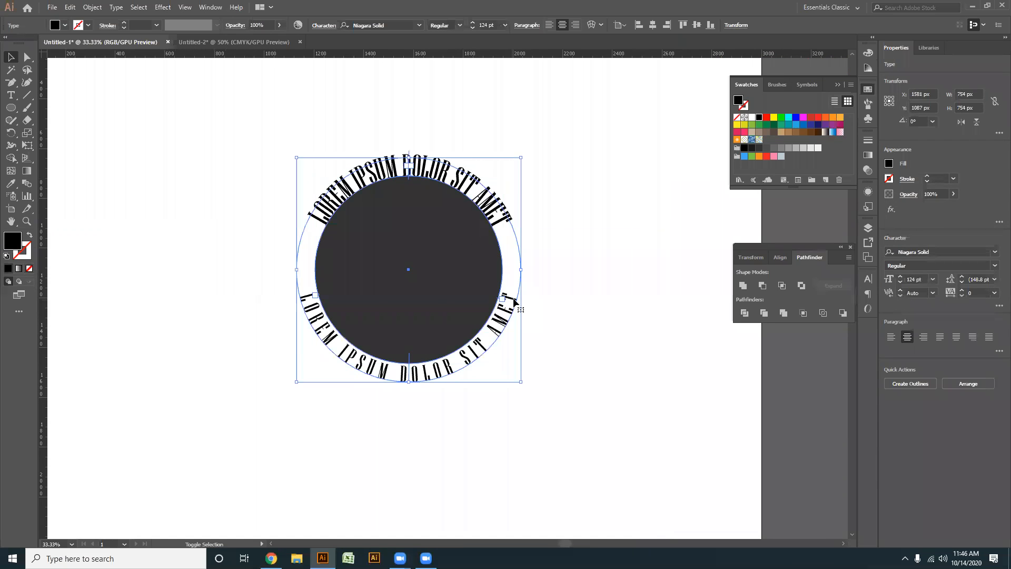
right_click(514, 299)
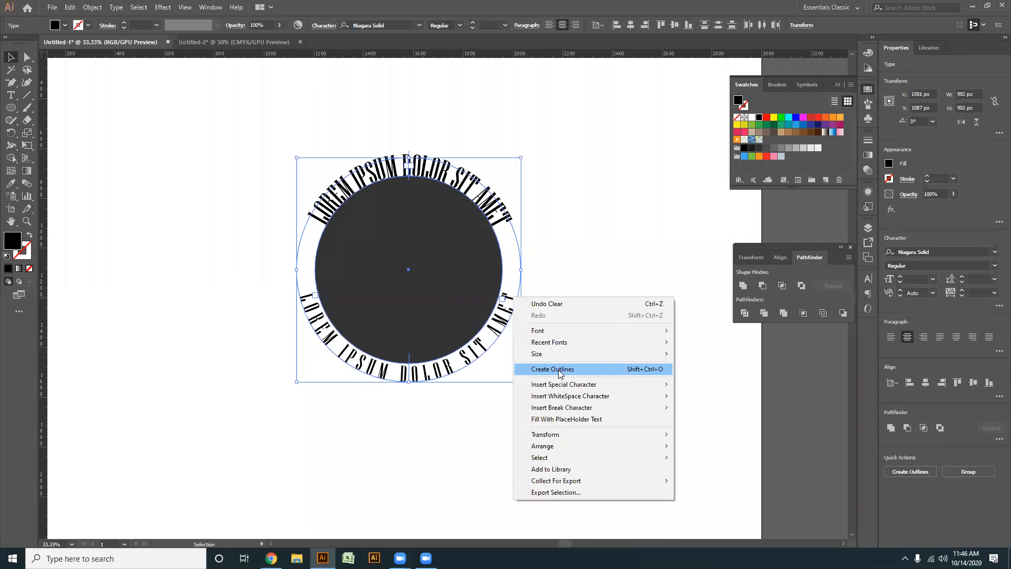
click(561, 369)
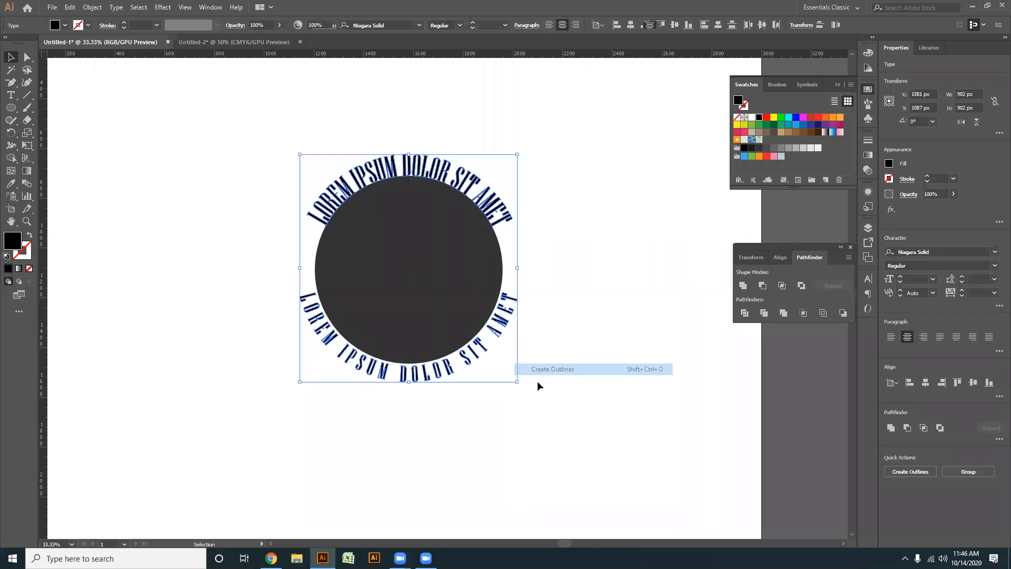
click(570, 326)
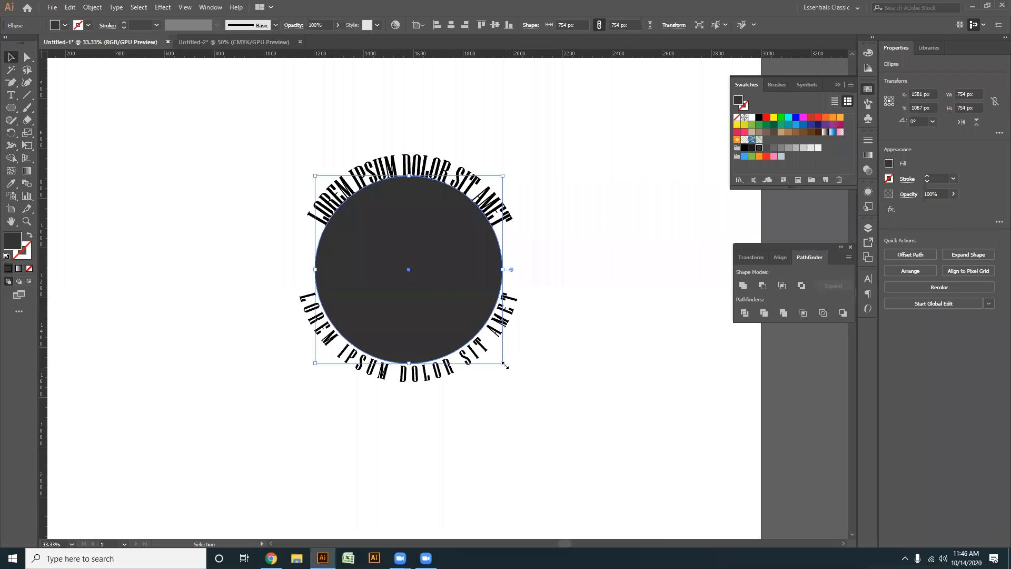
- Draw a dark, nearly round many-sided polygon about 864 px across to the left of the circle with the Polygon tool
drag(11, 108, 60, 147)
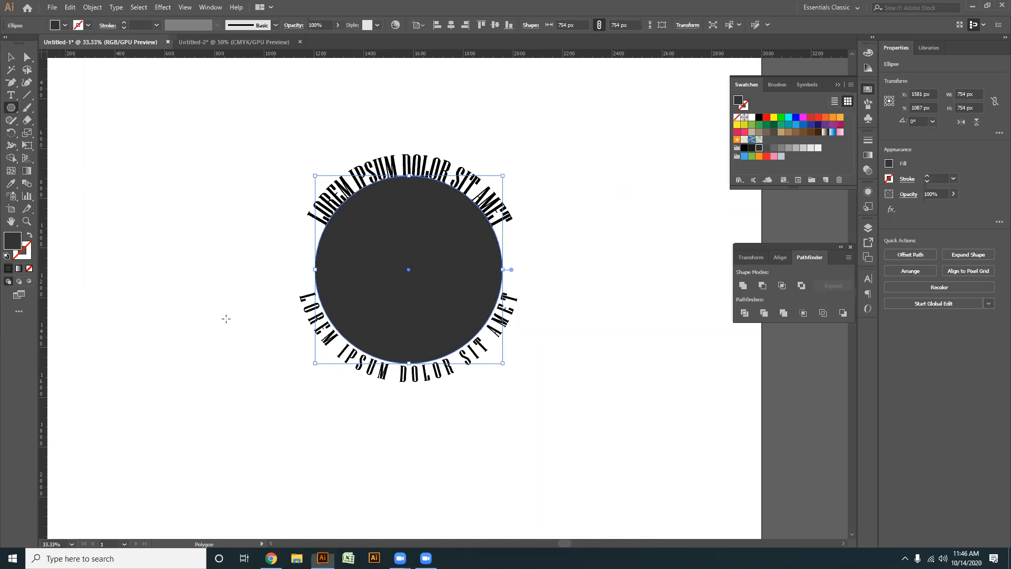
drag(264, 322, 432, 250)
drag(297, 188, 308, 297)
key(Up)
key(Up)
key(Up)
key(Up)
key(Up)
key(Up)
key(Up)
key(Up)
key(Up)
key(Up)
key(Up)
key(Up)
key(Up)
key(v)
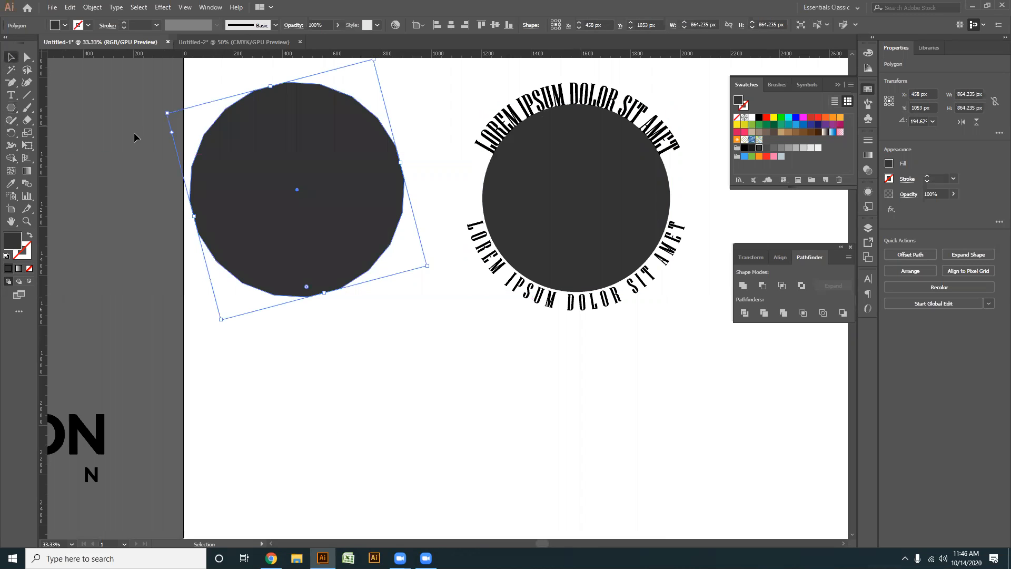
- Centre the polygon horizontally and vertically on the circle, using the circle as the key object
shift+click(578, 199)
click(578, 199)
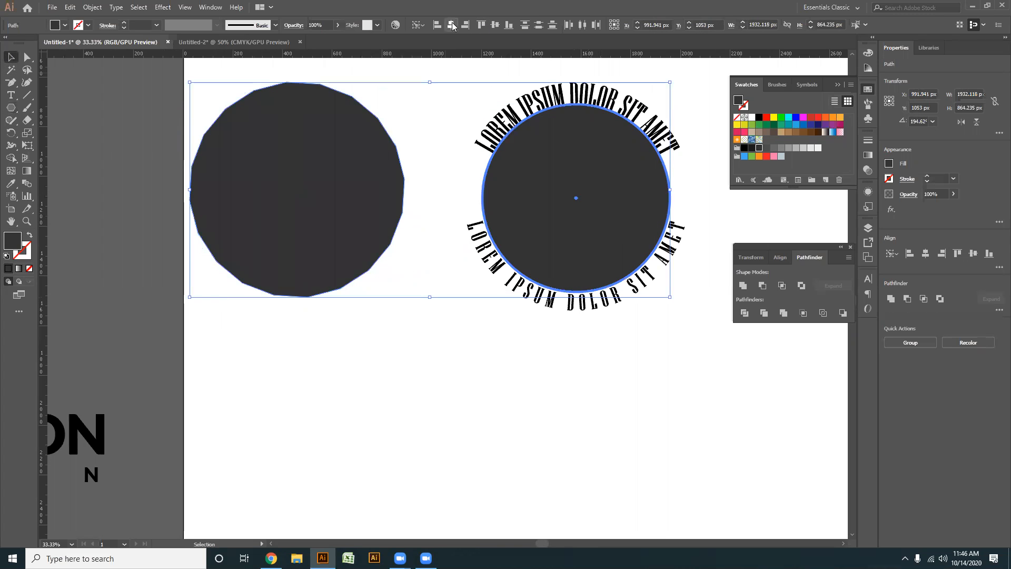
click(451, 25)
click(494, 25)
- Enlarge the polygon from its centre to about 991 px so it extends beyond both texts
drag(604, 387, 513, 399)
click(542, 363)
click(588, 217)
drag(616, 287, 633, 312)
- Send the polygon to the back, behind the circle and the outlined texts
right_click(538, 184)
mouse_move(580, 346)
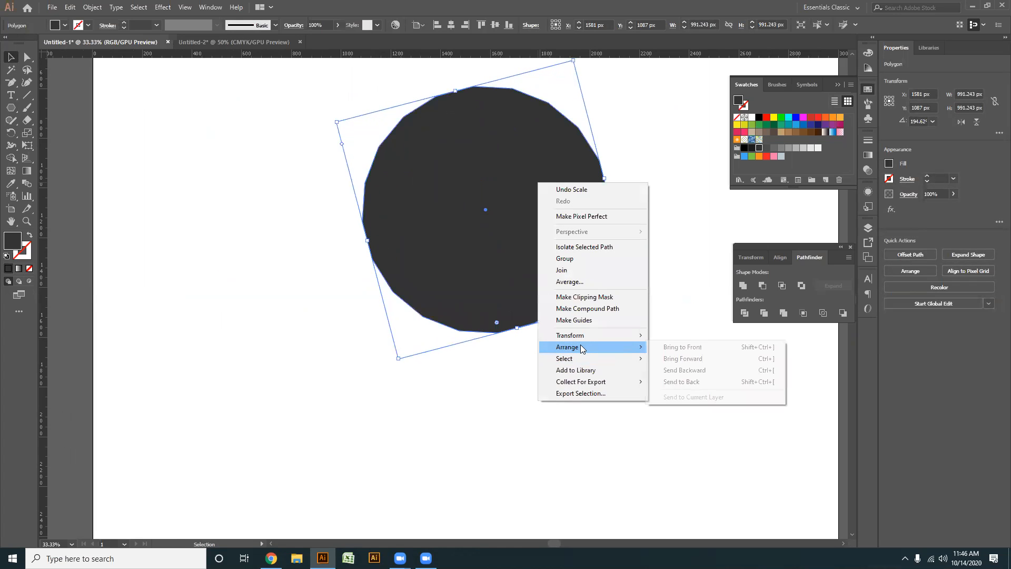
click(681, 382)
click(602, 389)
- Fill the outlined upper and lower texts with white
key(ctrl+plus)
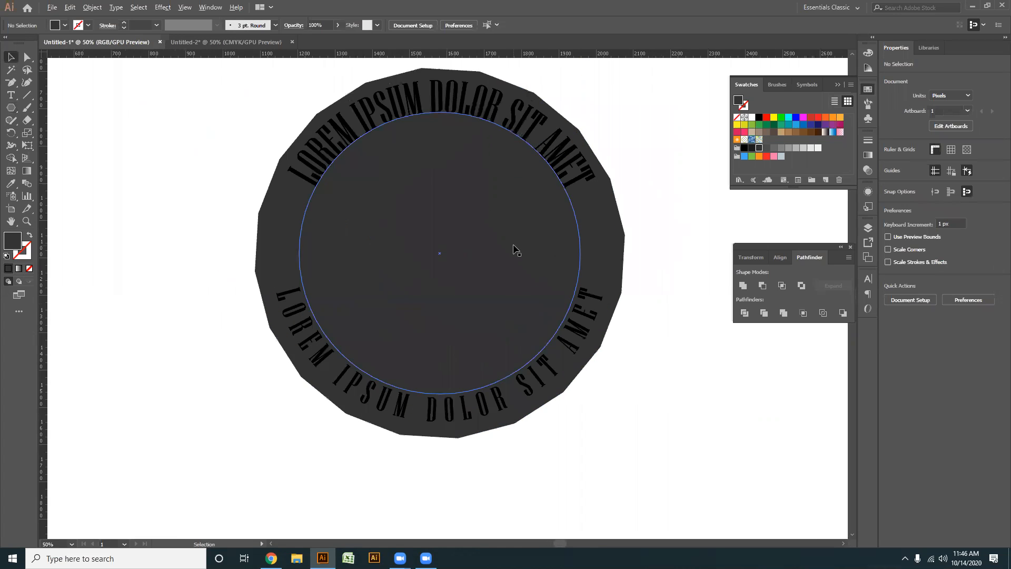
drag(637, 228, 625, 246)
click(571, 200)
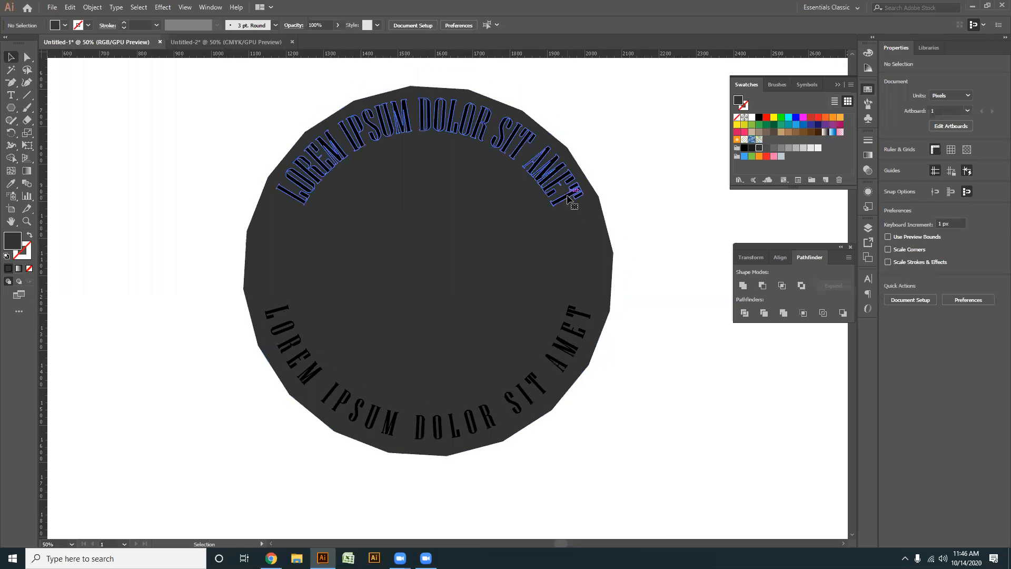
shift+click(573, 332)
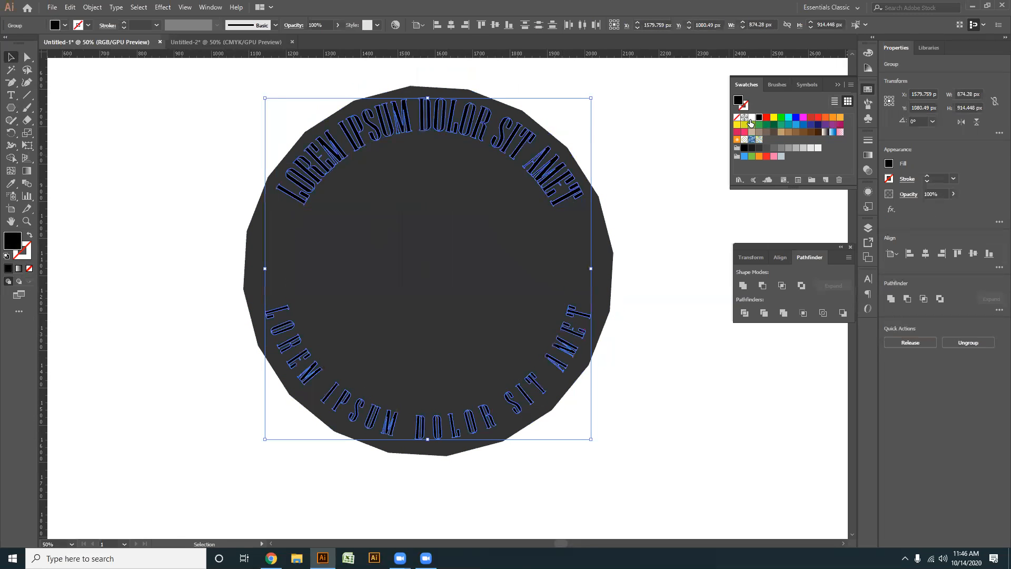
click(751, 117)
click(664, 278)
- Shrink the inner circle from its centre to about 688 px and fill it with white to form a ring
click(429, 270)
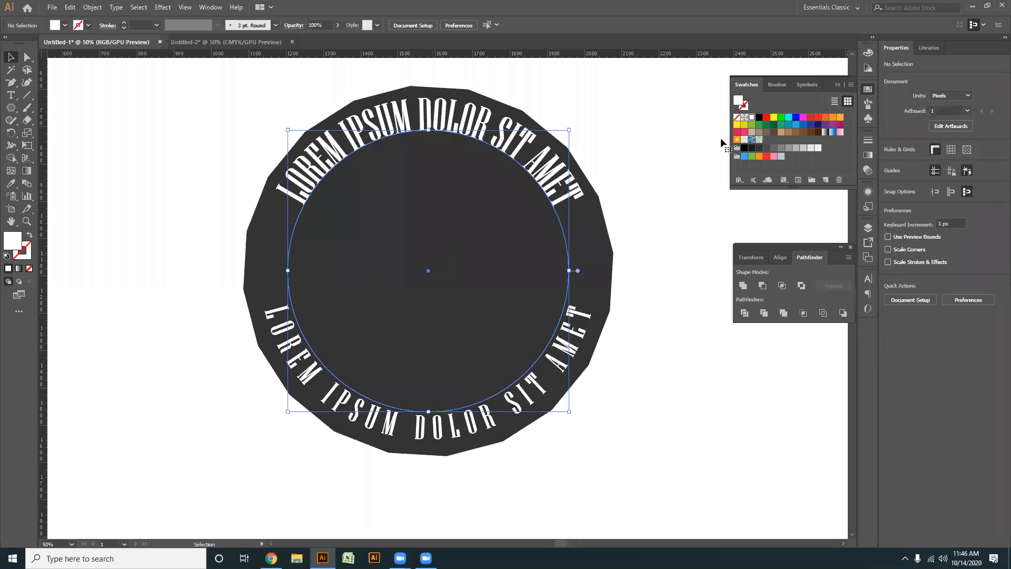
drag(569, 411, 555, 402)
click(614, 405)
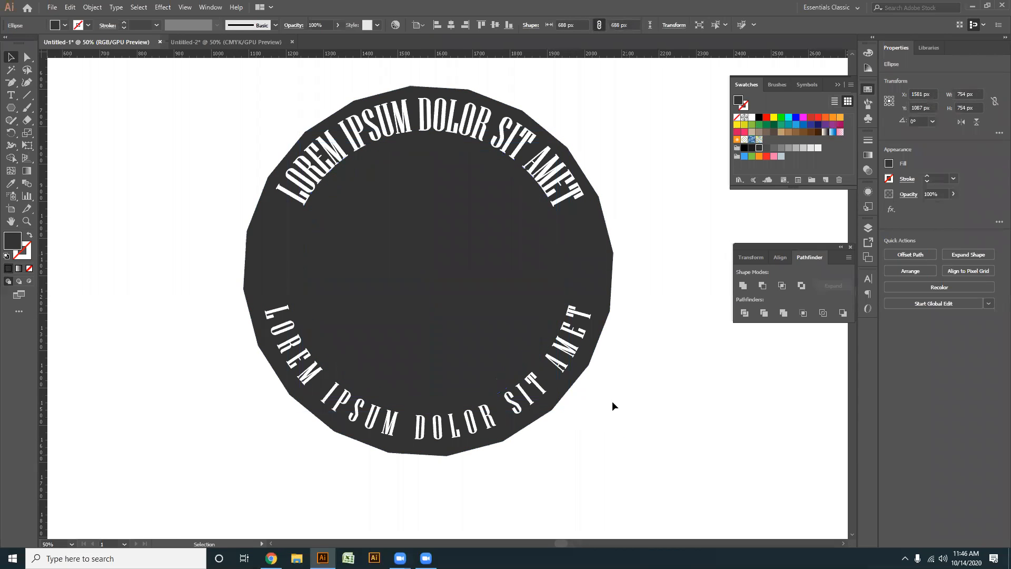
click(420, 268)
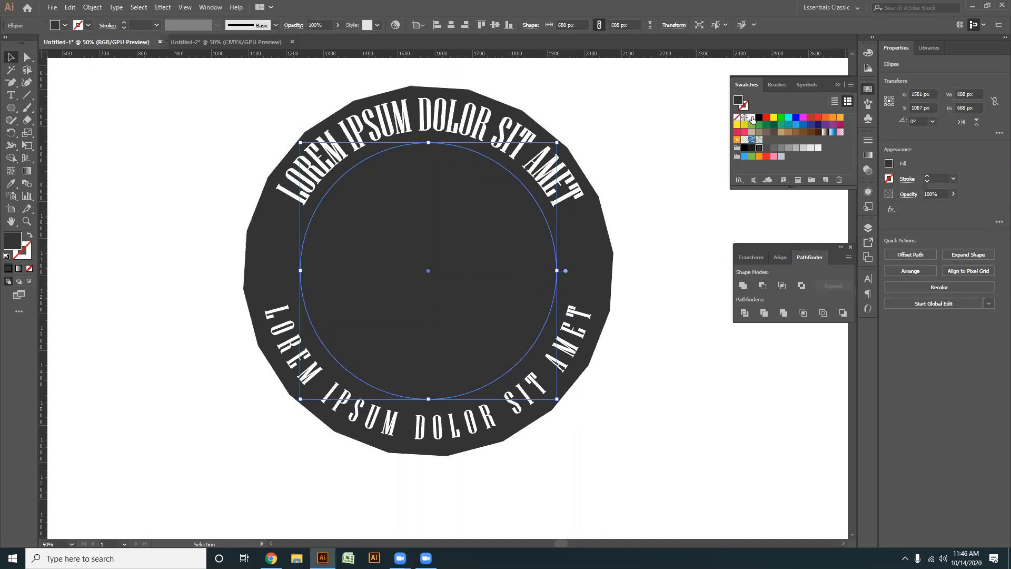
click(752, 118)
key(ctrl+minus)
click(622, 529)
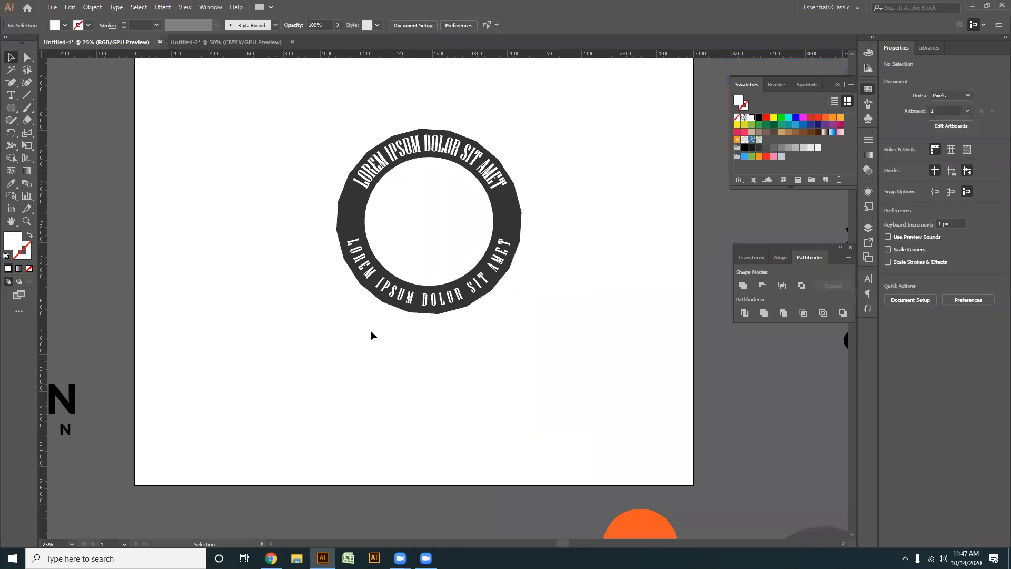
key(ctrl+plus)
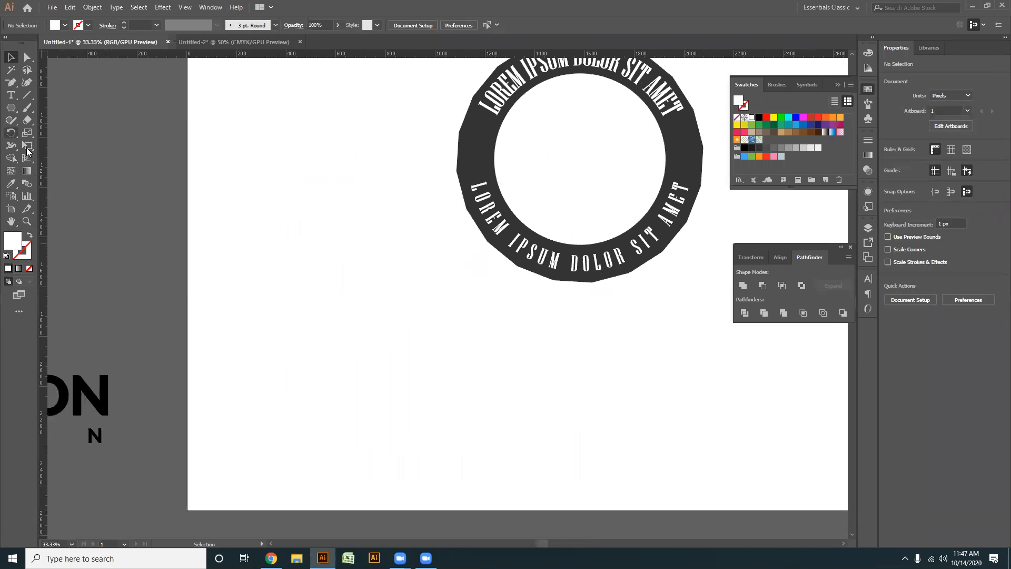
click(13, 108)
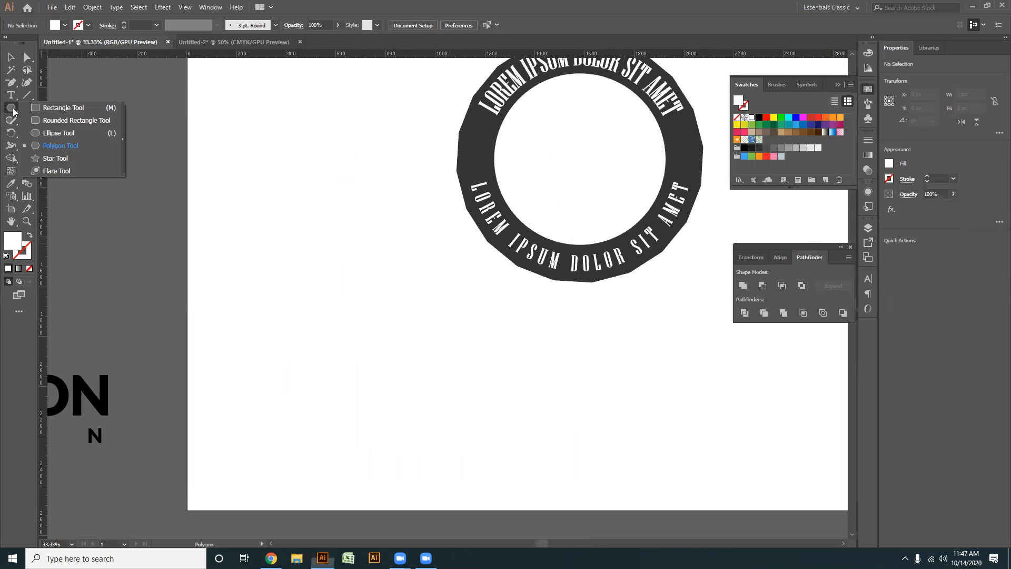
click(59, 120)
key(ctrl+plus)
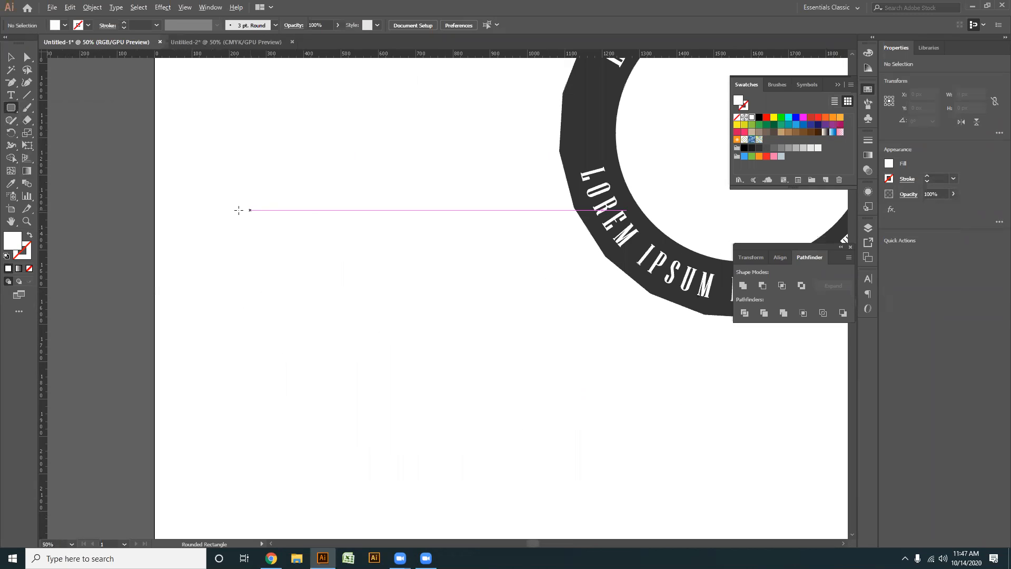
click(11, 112)
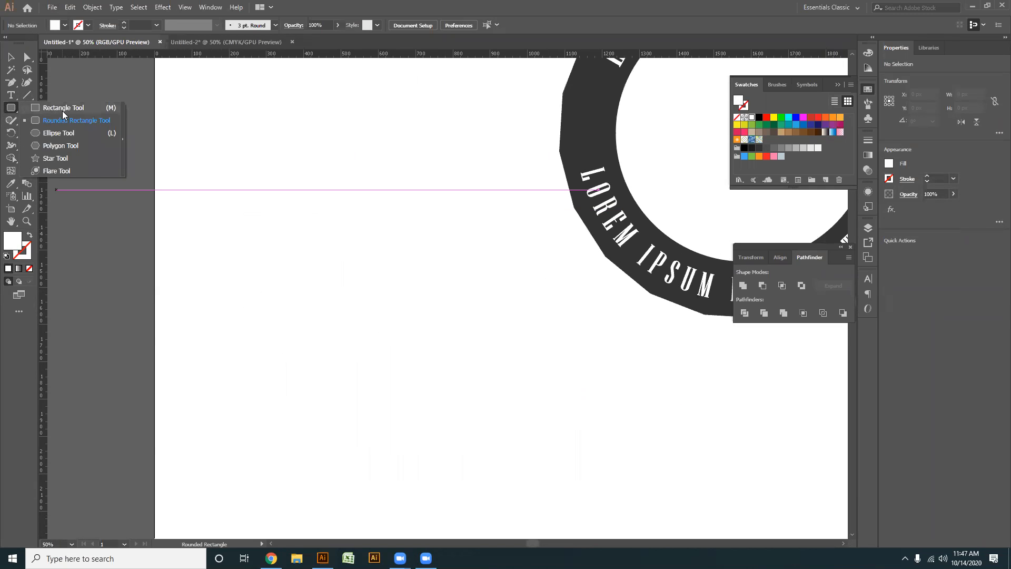
click(61, 108)
key(ctrl+plus)
drag(334, 173, 399, 304)
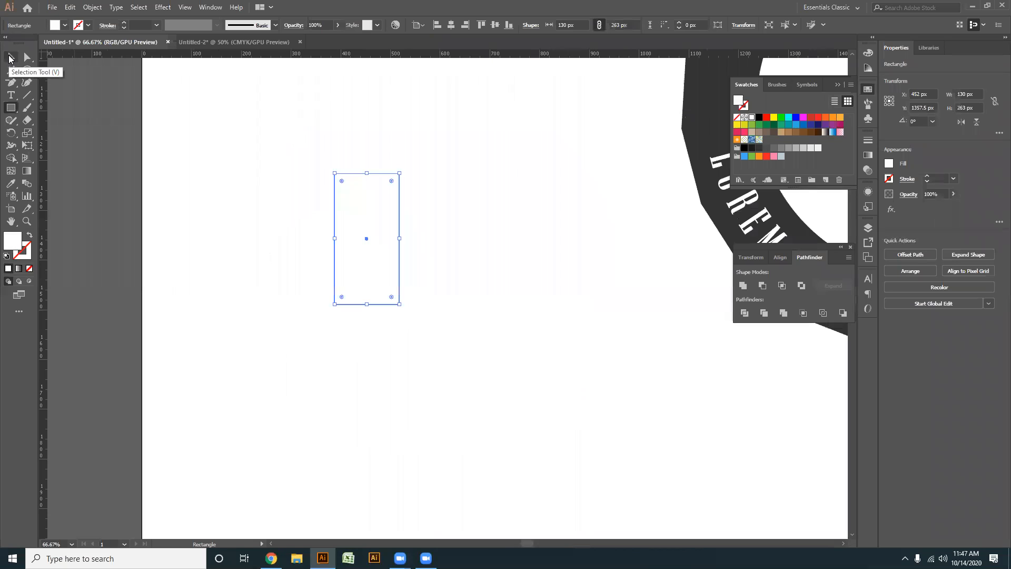
key(Delete)
click(10, 58)
- Draw an upright ellipse about 423 px wide and 588 px high in the empty area left of the ring badge
click(11, 108)
click(58, 133)
drag(369, 206, 504, 424)
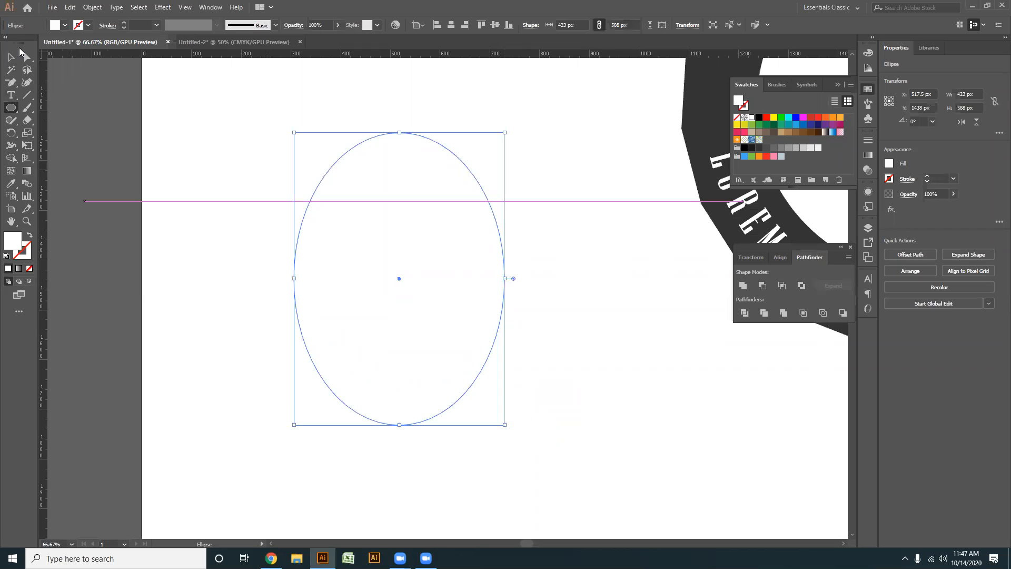
- Give the ellipse a near-black stroke with the hex colour 0C0B0B
click(27, 57)
scroll(472, 205, right, 3)
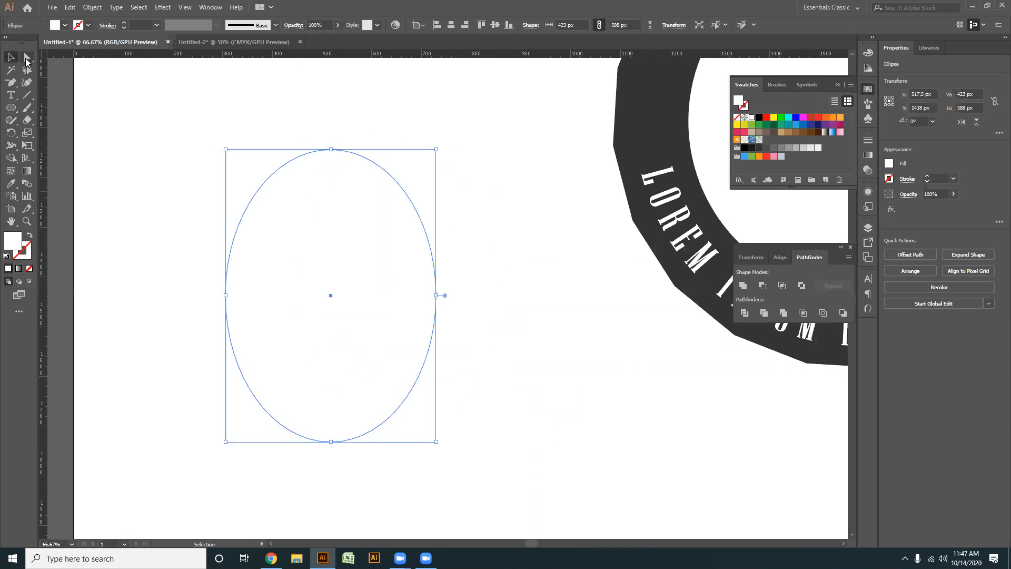
scroll(412, 240, up, 1)
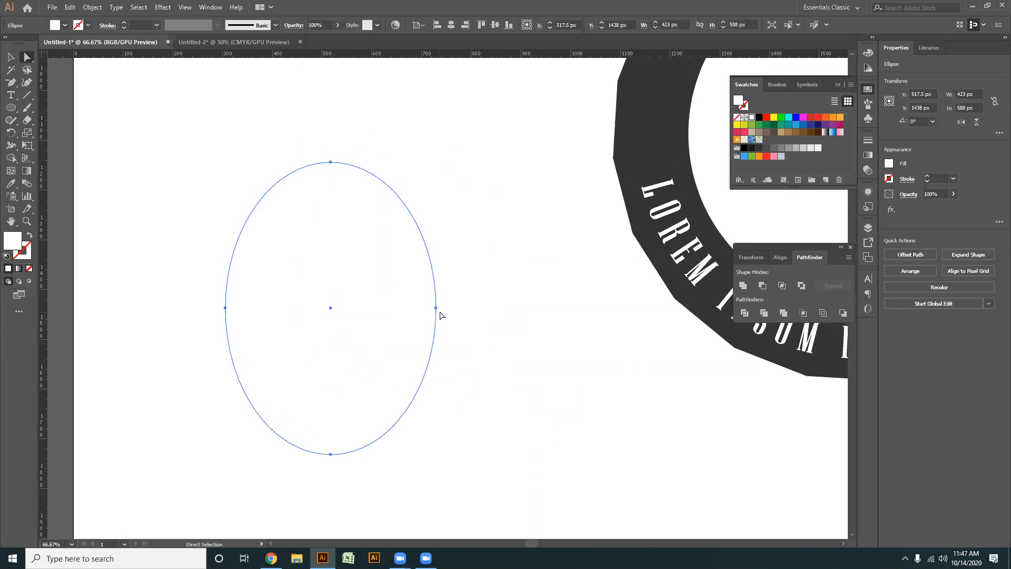
click(435, 308)
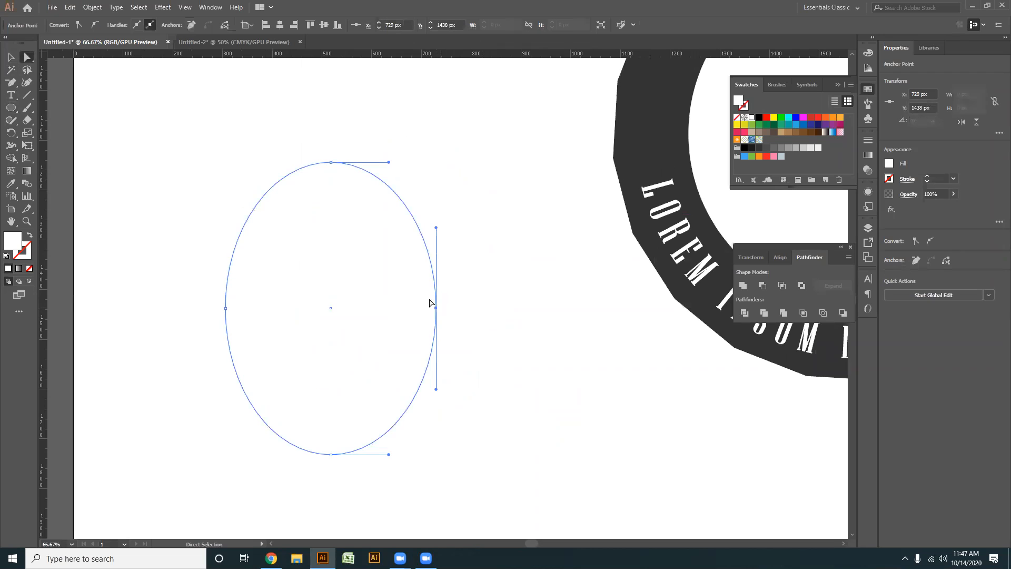
double_click(24, 250)
drag(490, 260, 365, 338)
click(626, 216)
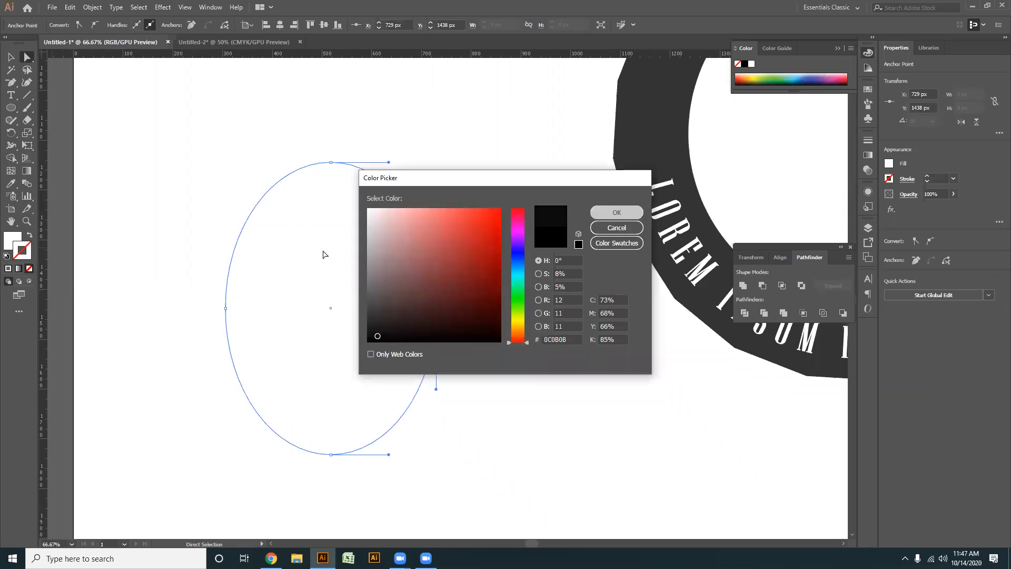
- Lengthen both direction handles of the ellipse's top anchor point to broaden its upper curve
drag(389, 164, 405, 162)
click(331, 163)
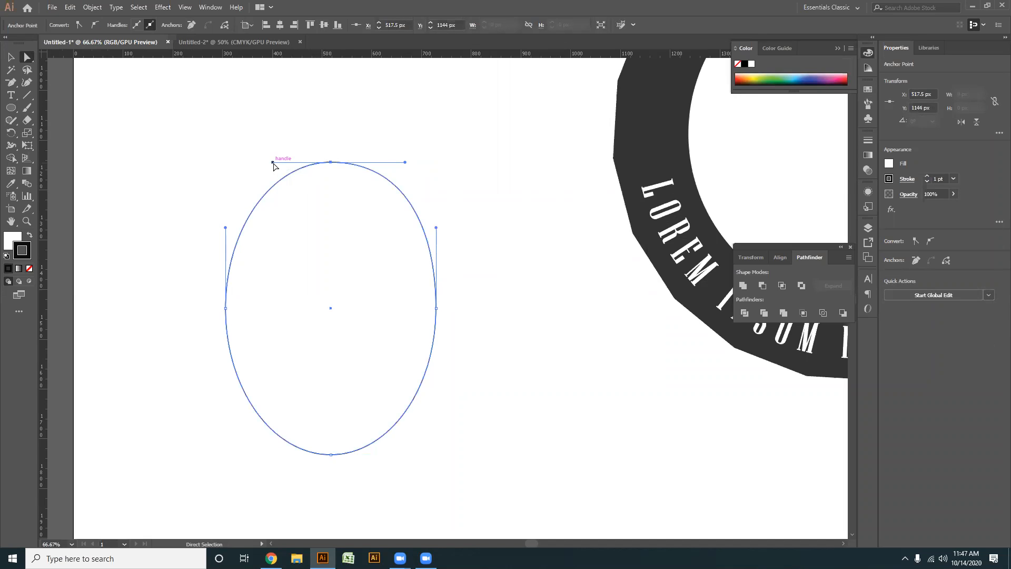
drag(269, 163, 264, 162)
- Tilt the handles of the ellipse's right anchor and pull the anchor inward to about X 666.5 px, Y 1425.5 px
click(436, 308)
drag(436, 228, 461, 209)
drag(416, 389, 395, 388)
mouse_move(484, 220)
mouse_down()
mouse_move(463, 221)
mouse_move(487, 223)
mouse_up()
drag(433, 312, 404, 305)
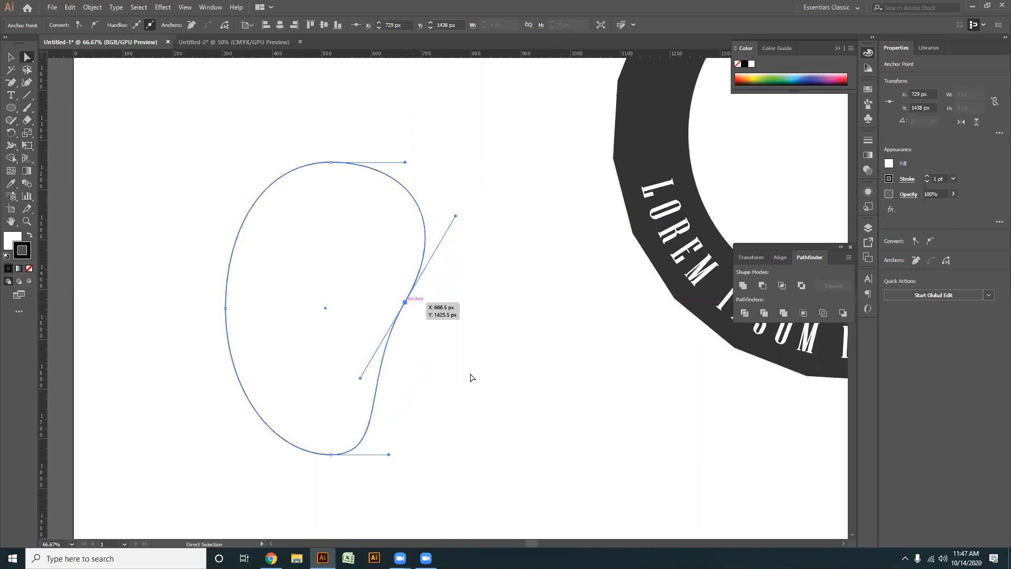
- Pull the reshaped ellipse's left anchor point slightly inward
click(429, 331)
drag(169, 199, 348, 353)
click(328, 290)
click(230, 276)
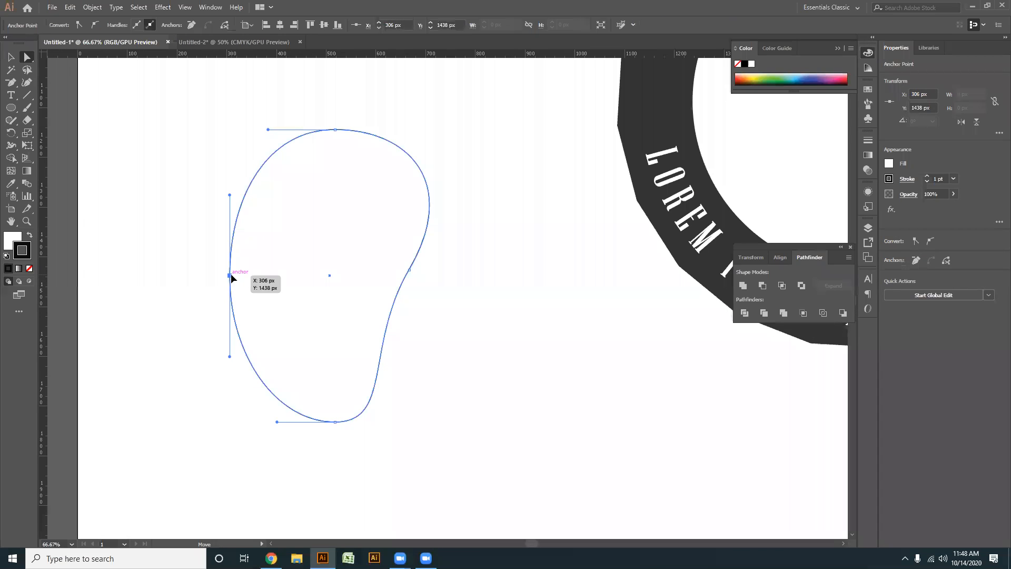
drag(233, 275, 236, 276)
click(438, 358)
- Swap the bean shape's fill and stroke, giving it a near-black fill and no stroke
scroll(432, 354, down, 1)
scroll(432, 354, up, 1)
drag(435, 379, 361, 386)
drag(404, 416, 153, 154)
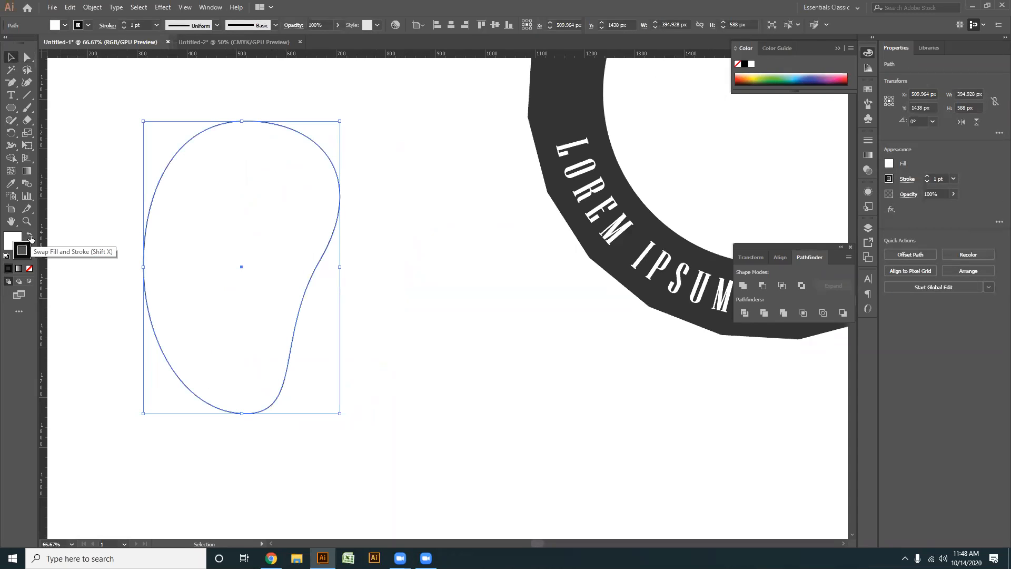
click(30, 237)
click(29, 269)
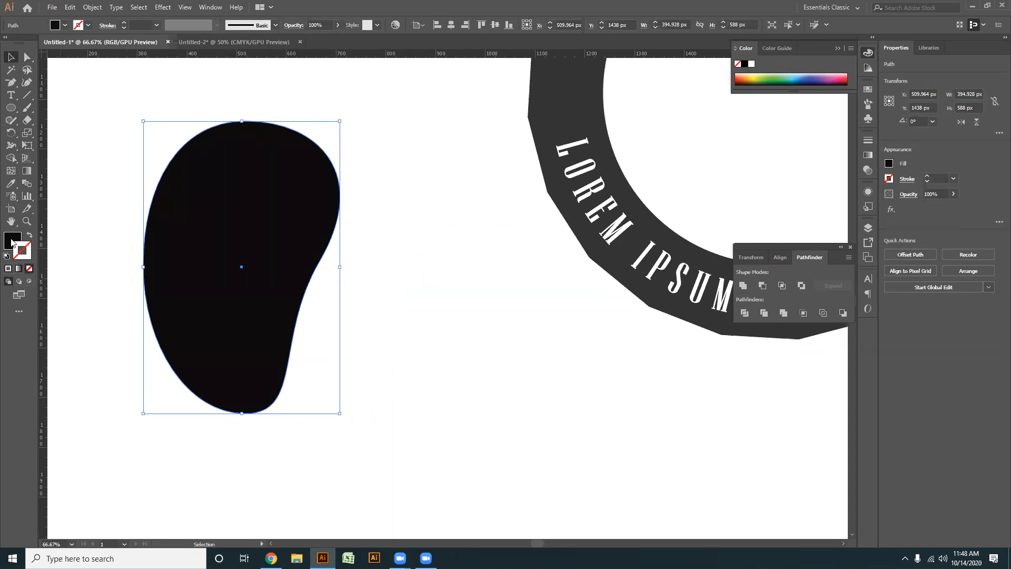
click(11, 242)
click(366, 279)
- Draw a narrow upright ellipse about 116 px wide and 371 px high in the empty area beside the bean
scroll(367, 278, down, 1)
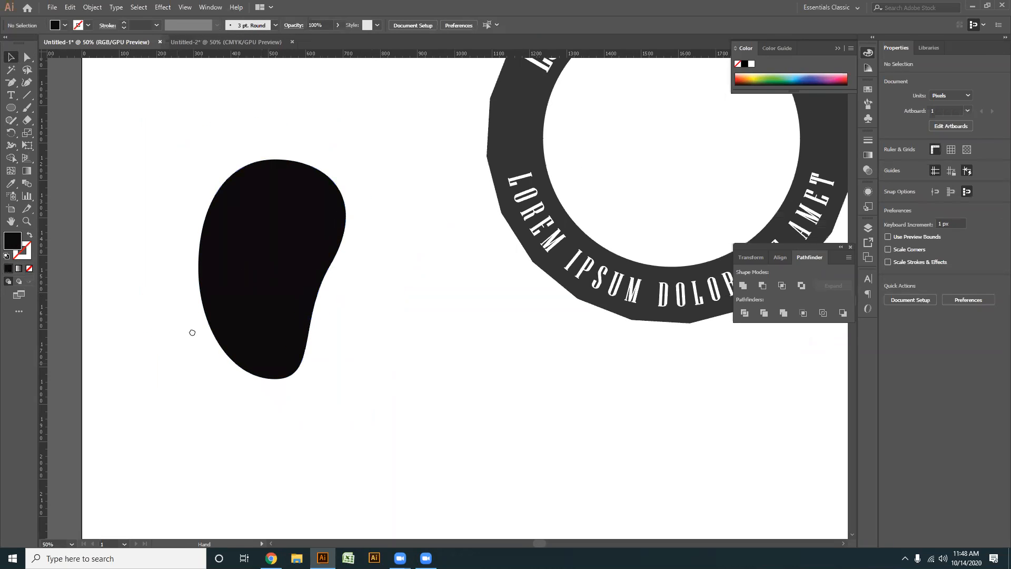
drag(192, 332, 268, 288)
click(11, 110)
drag(426, 342, 286, 279)
drag(355, 245, 409, 395)
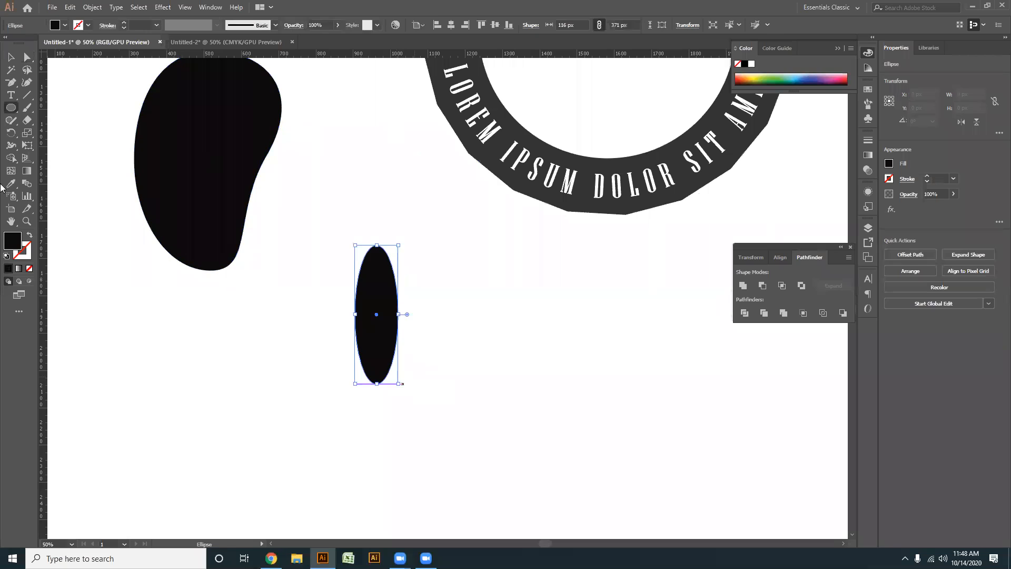
- Convert the narrow ellipse's top and bottom anchor points to sharp corners to form a leaf
click(8, 80)
click(69, 118)
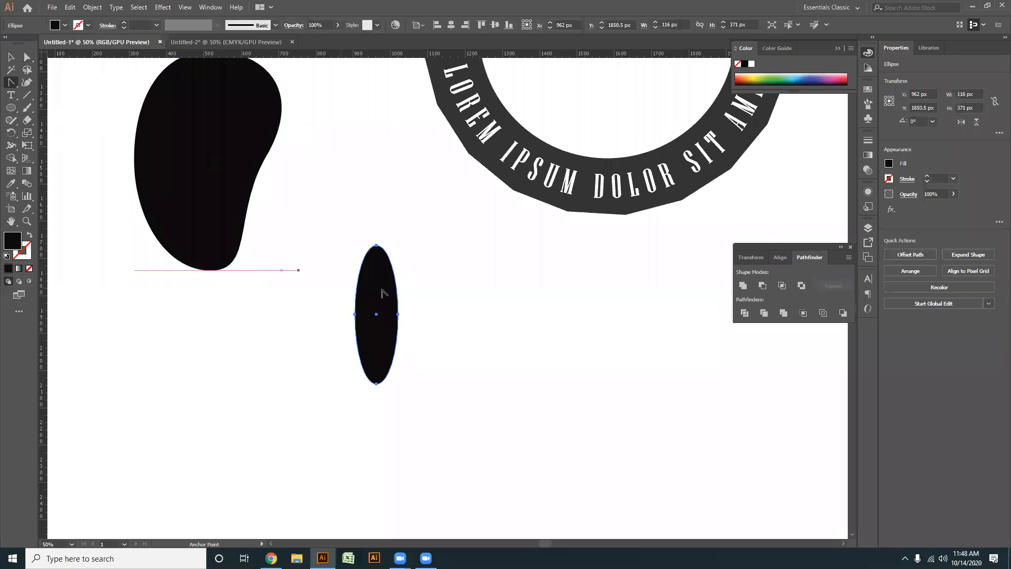
click(376, 246)
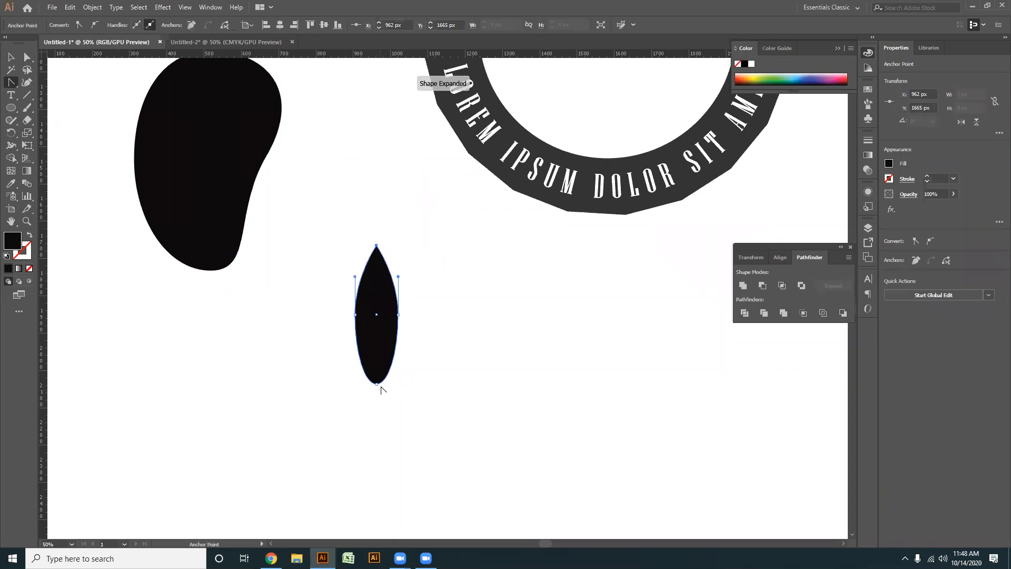
click(376, 383)
click(421, 410)
- Scale the leaf down, rotate it about 37.6°, and place it over the bean's upper right at about X 588 px, Y 1262 px
key(v)
click(378, 337)
drag(400, 388, 477, 490)
drag(453, 445, 322, 241)
scroll(364, 292, up, 2)
drag(398, 281, 344, 245)
scroll(263, 226, up, 2)
scroll(265, 226, down, 1)
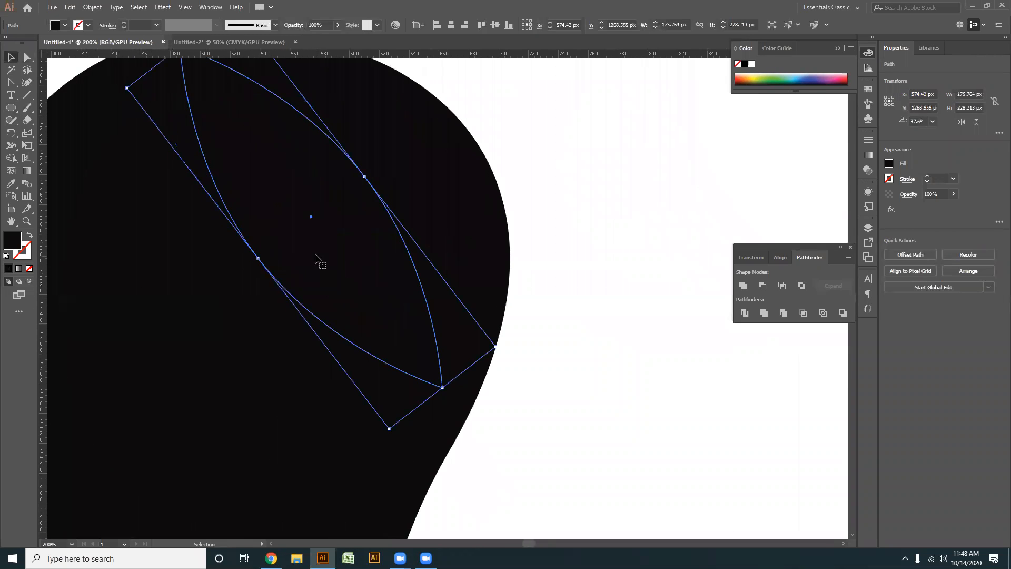
scroll(366, 264, down, 1)
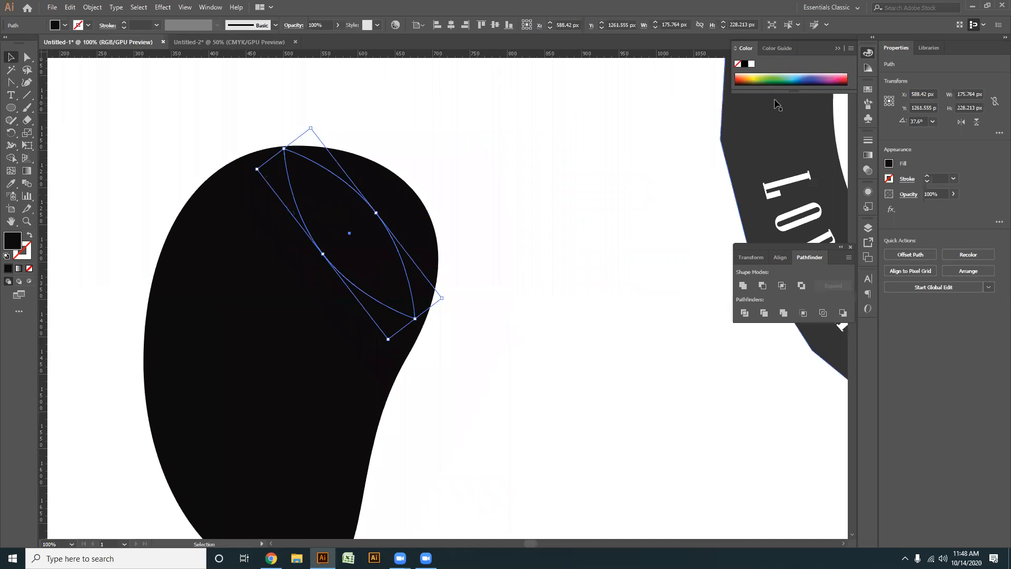
- Fill the leaf with medium green and the bean shape with dark green 0A4926
click(779, 80)
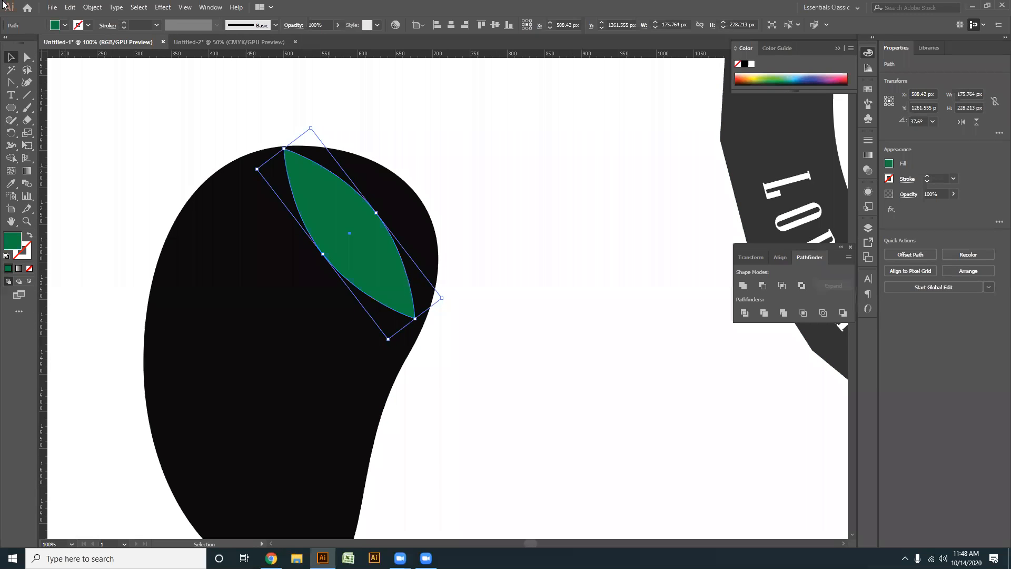
click(274, 341)
click(780, 80)
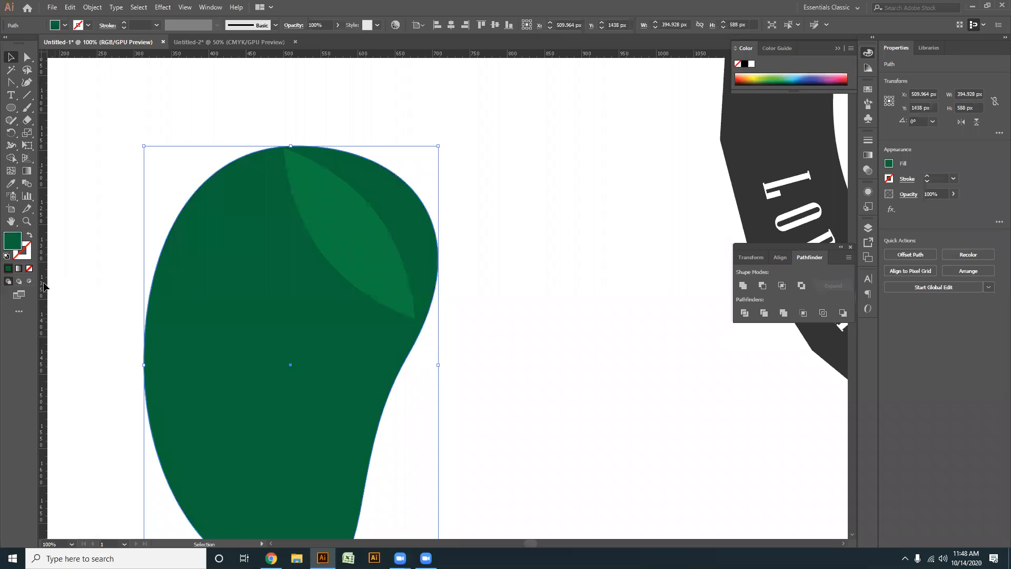
double_click(8, 246)
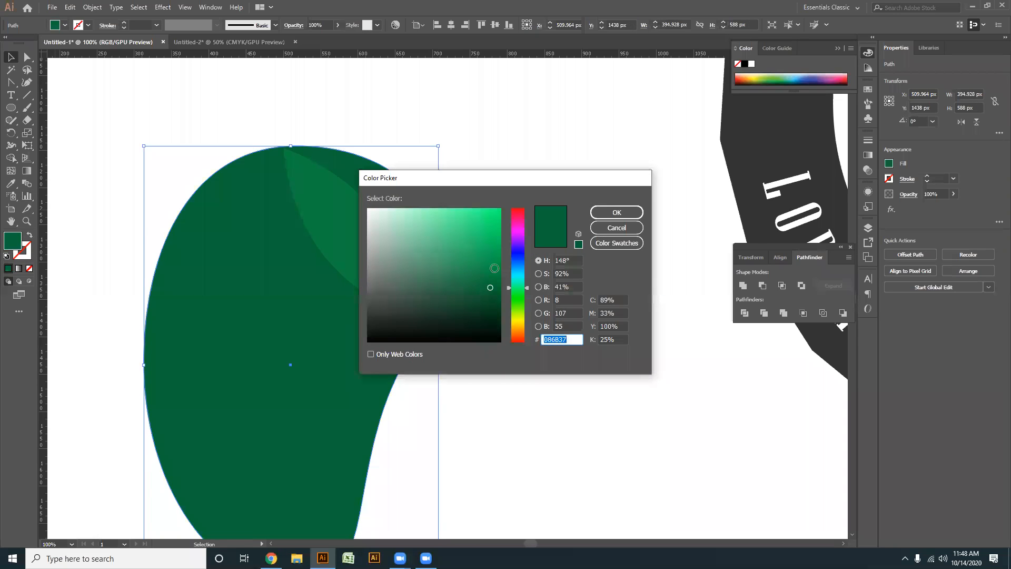
drag(490, 291, 481, 300)
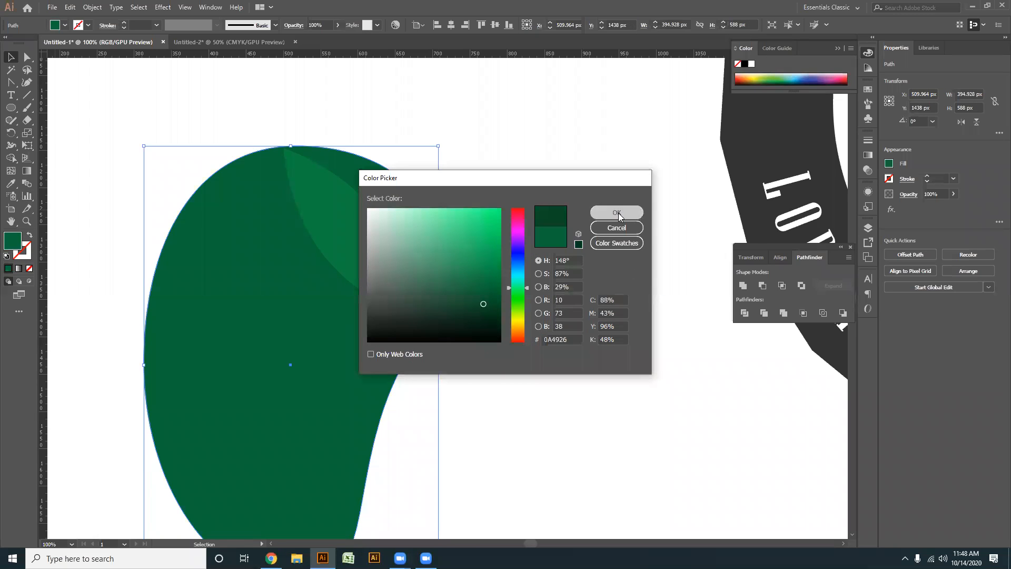
click(616, 212)
- Group the bean and leaf shapes together
click(459, 327)
scroll(459, 326, down, 2)
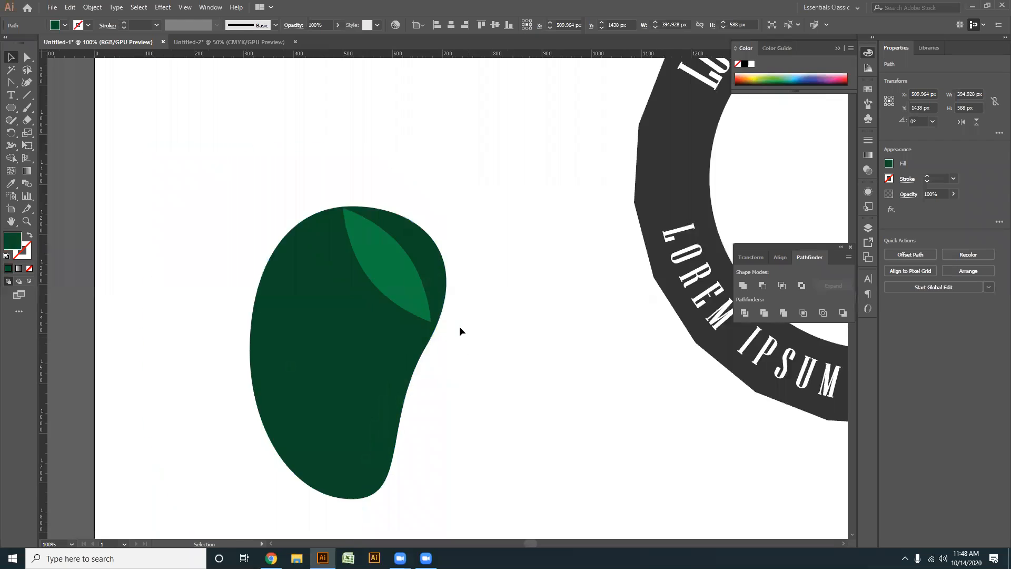
drag(459, 327, 355, 286)
scroll(391, 364, down, 1)
drag(403, 362, 355, 359)
drag(373, 422, 150, 221)
key(a)
key(ctrl+g)
- Move the bean group into the badge and centre it horizontally and vertically on the white inner circle
drag(293, 387, 208, 375)
drag(285, 406, 85, 247)
drag(191, 269, 486, 146)
shift+click(504, 213)
click(502, 207)
click(450, 25)
click(495, 25)
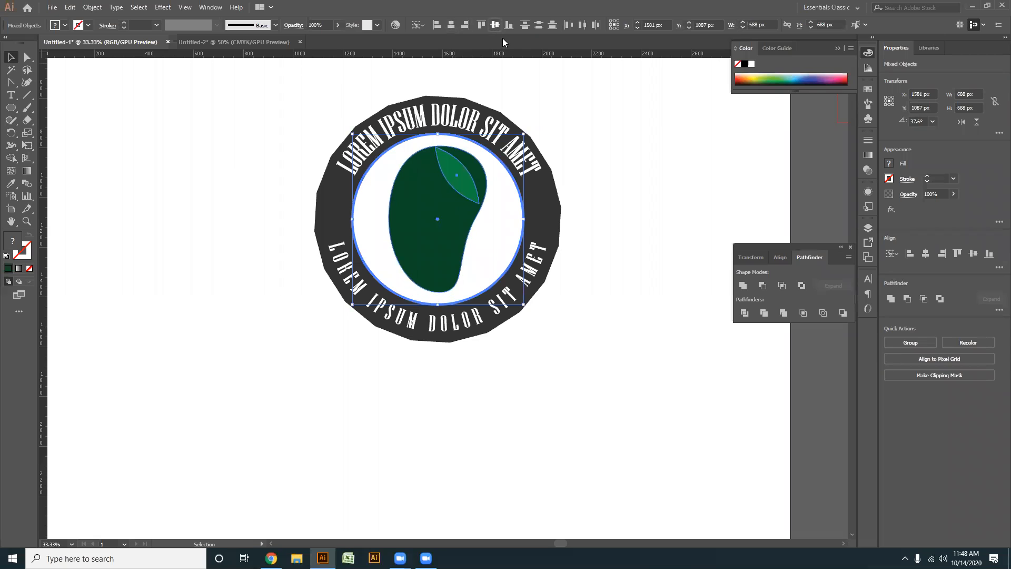
click(510, 76)
- Scale the bean group down slightly about its centre within the white circle
scroll(474, 268, up, 1)
key(space)
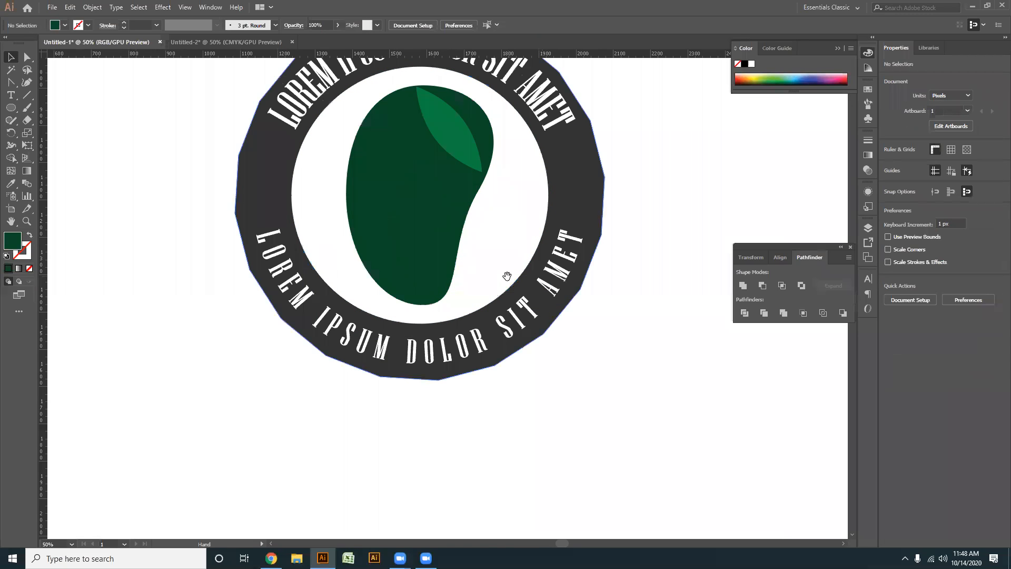
drag(507, 276, 493, 333)
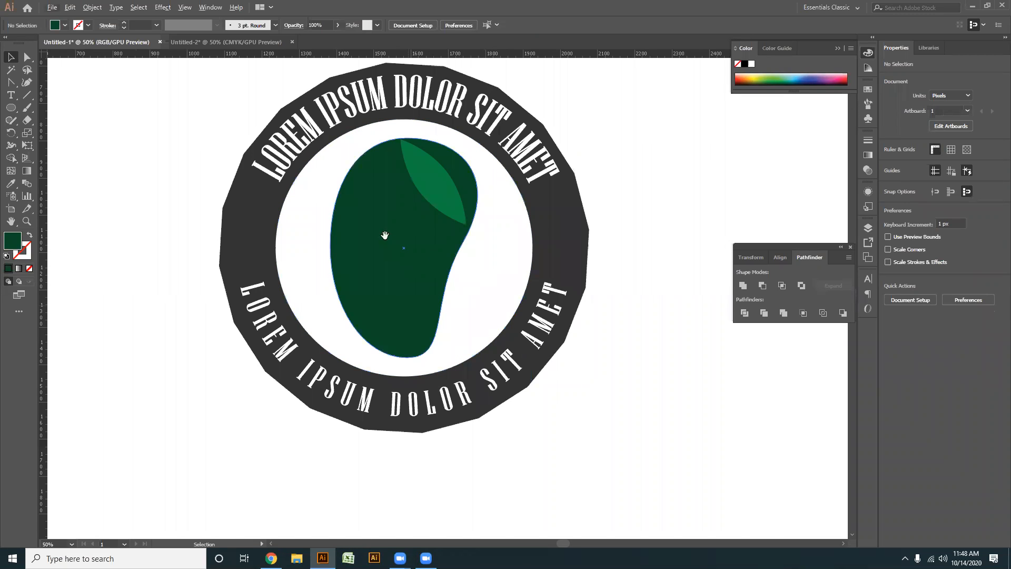
drag(384, 235, 402, 243)
click(401, 243)
drag(495, 368, 484, 352)
click(645, 334)
scroll(379, 316, down, 1)
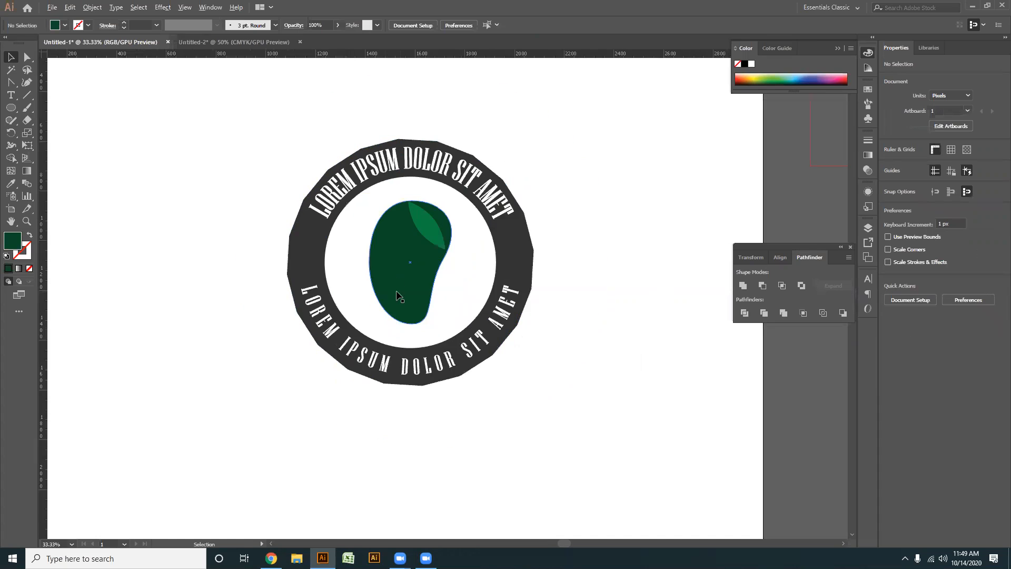
scroll(448, 264, up, 1)
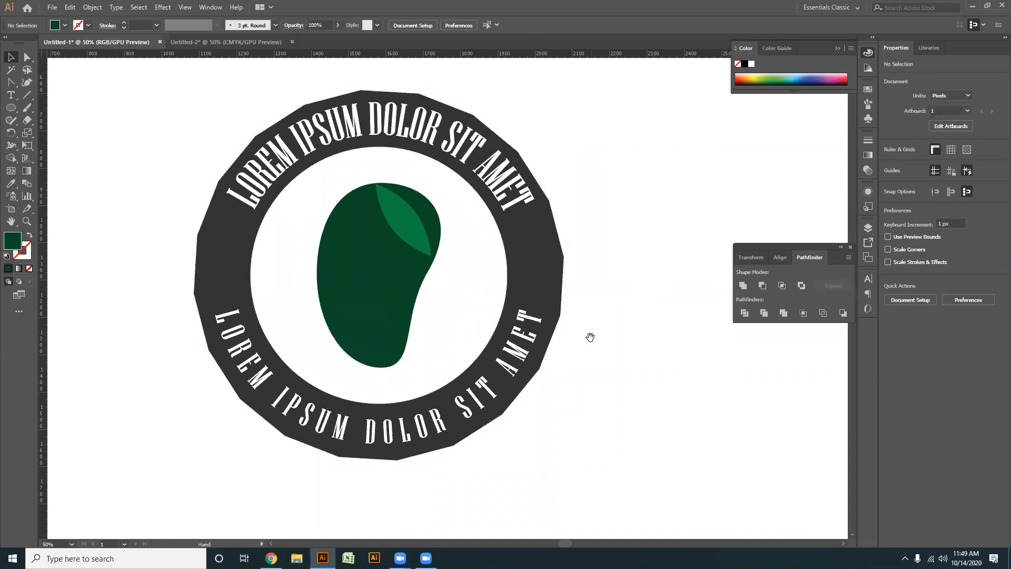
- Recolour the badge's outer polygon ring red
click(555, 259)
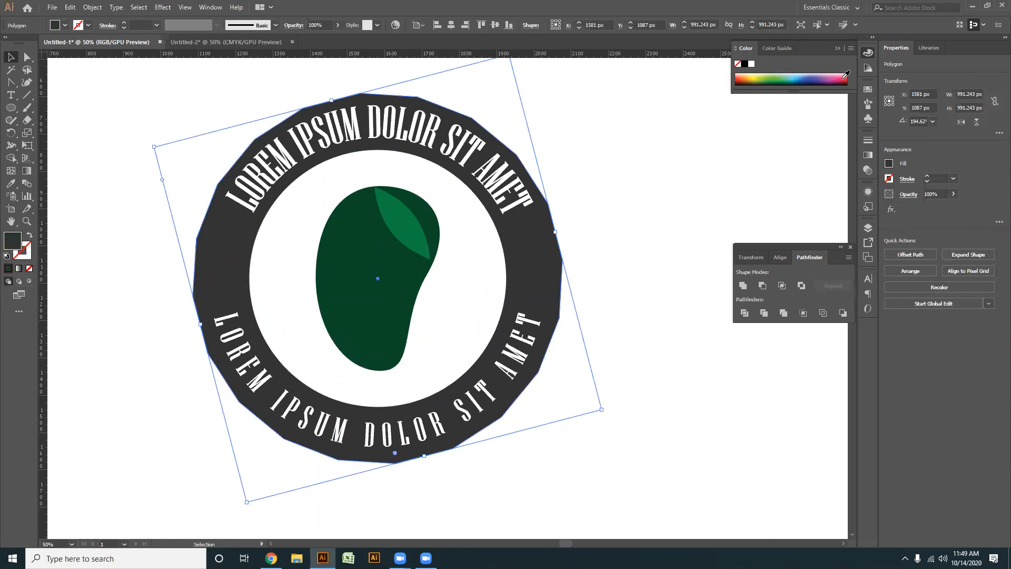
click(846, 75)
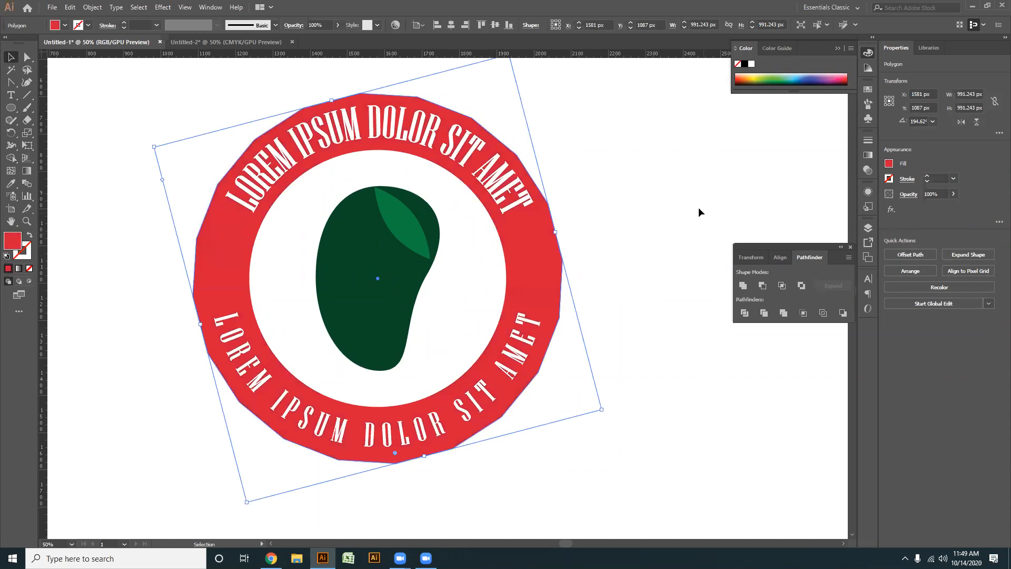
key(ctrl+shift+a)
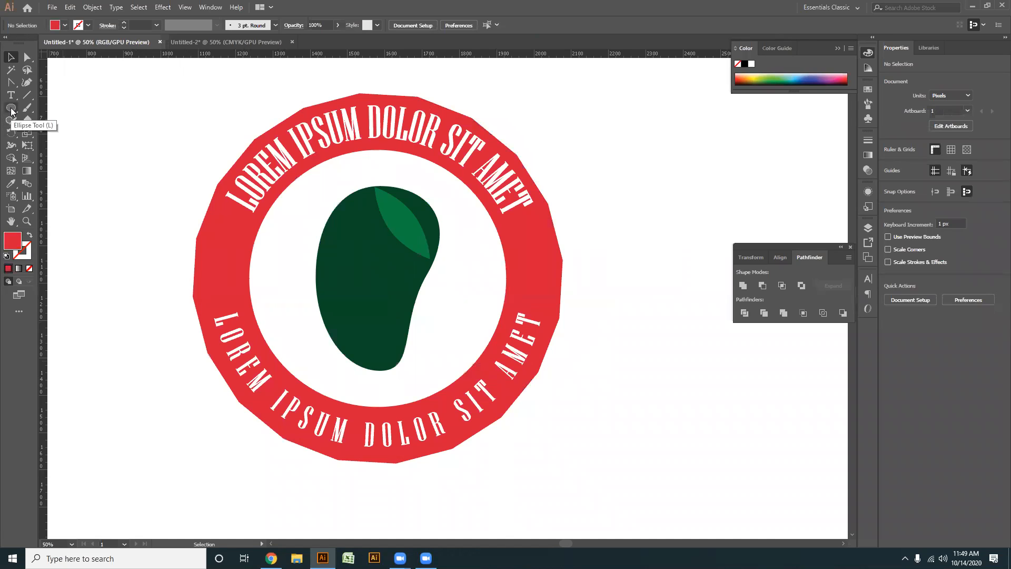
- Draw a small many-pointed star about 78 px wide on the left side of the red ring
click(11, 108)
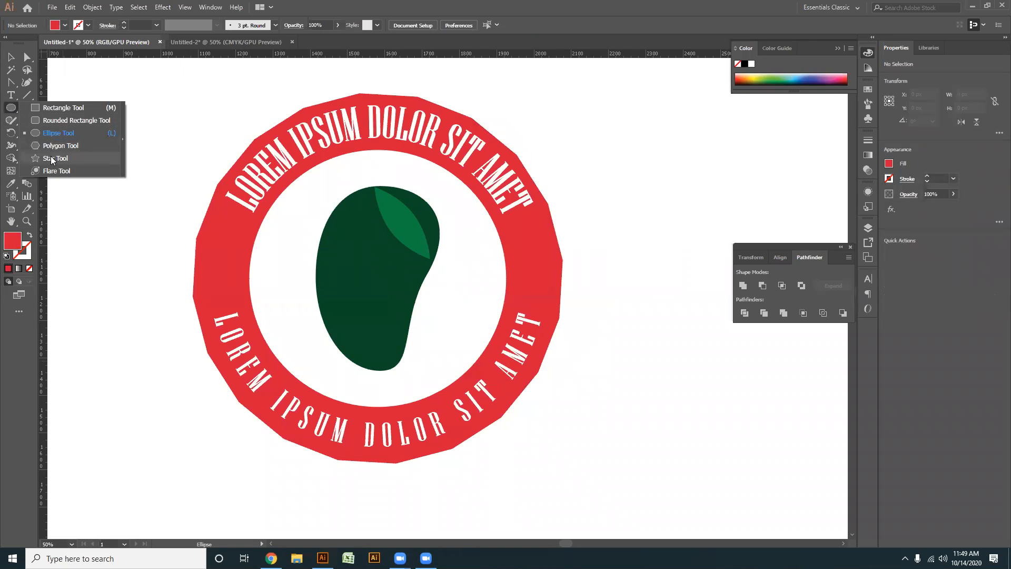
click(53, 159)
drag(74, 243, 214, 188)
key(Up)
key(Up)
key(Up)
key(Up)
key(Up)
key(Up)
key(Up)
key(Up)
key(Up)
key(Up)
key(Up)
drag(214, 188, 441, 229)
key(Up)
key(Up)
key(Up)
key(Up)
key(Up)
key(Up)
key(Up)
key(Up)
key(Up)
key(Up)
key(Up)
key(Up)
key(Up)
key(Up)
key(Up)
key(Up)
key(Up)
key(Up)
key(Up)
key(Up)
- Fill the small star with white
key(v)
click(235, 248)
click(233, 257)
key(ctrl+plus)
drag(463, 265, 441, 243)
key(o)
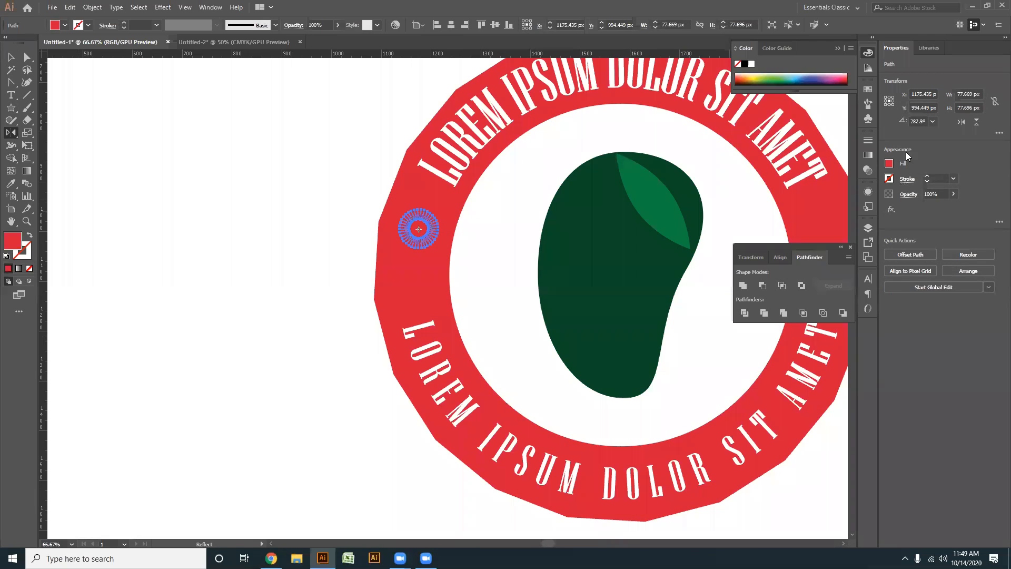
click(751, 64)
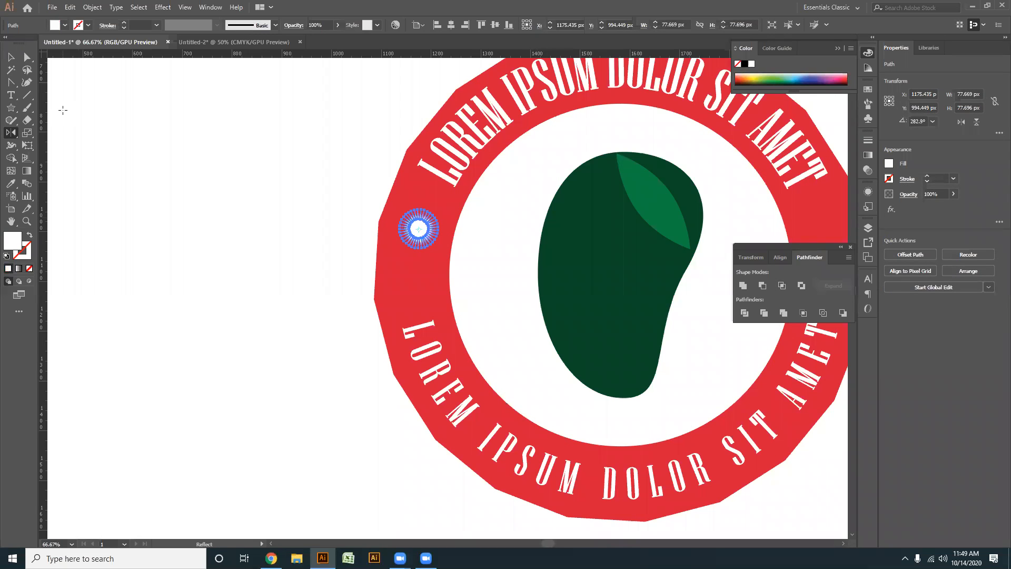
click(10, 53)
click(342, 309)
- Move the white star to the top of the red ring, at about X 1588 px, Y 653 px
scroll(343, 309, down, 1)
drag(333, 332, 182, 295)
scroll(194, 296, up, 1)
drag(263, 197, 453, 102)
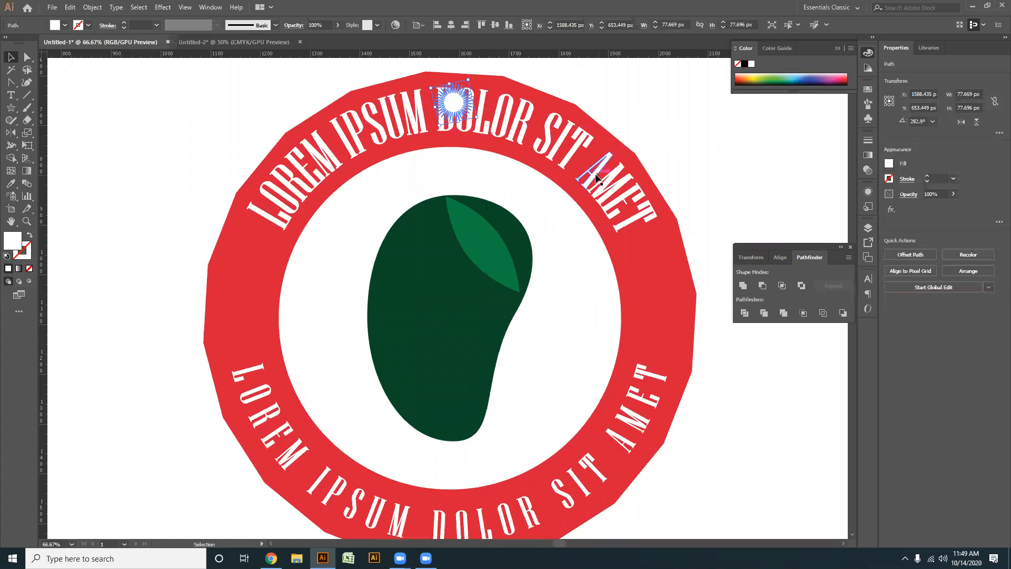
- Delete the upper and lower curved LOREM IPSUM text groups from the ring
click(593, 182)
key(Delete)
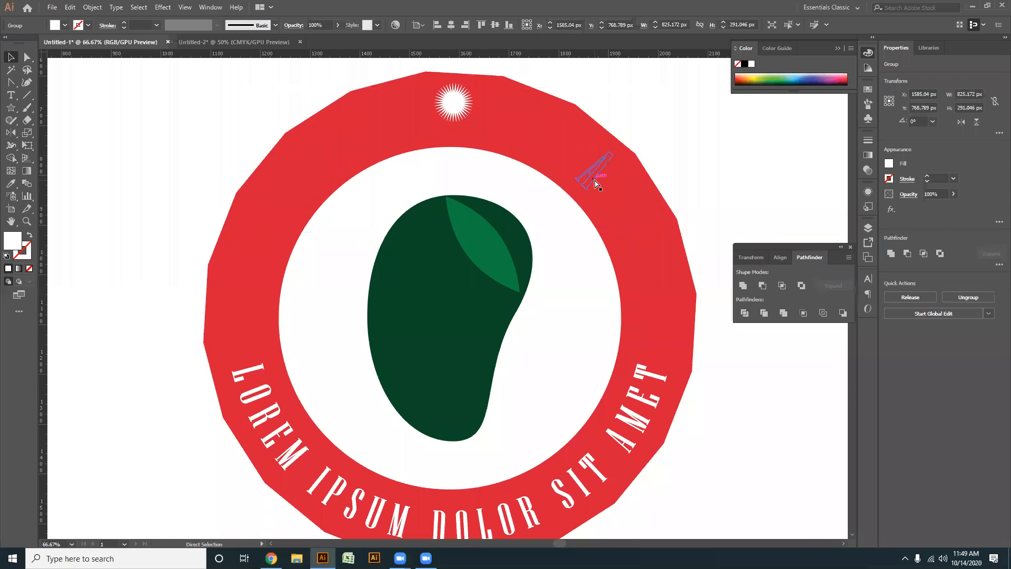
click(634, 406)
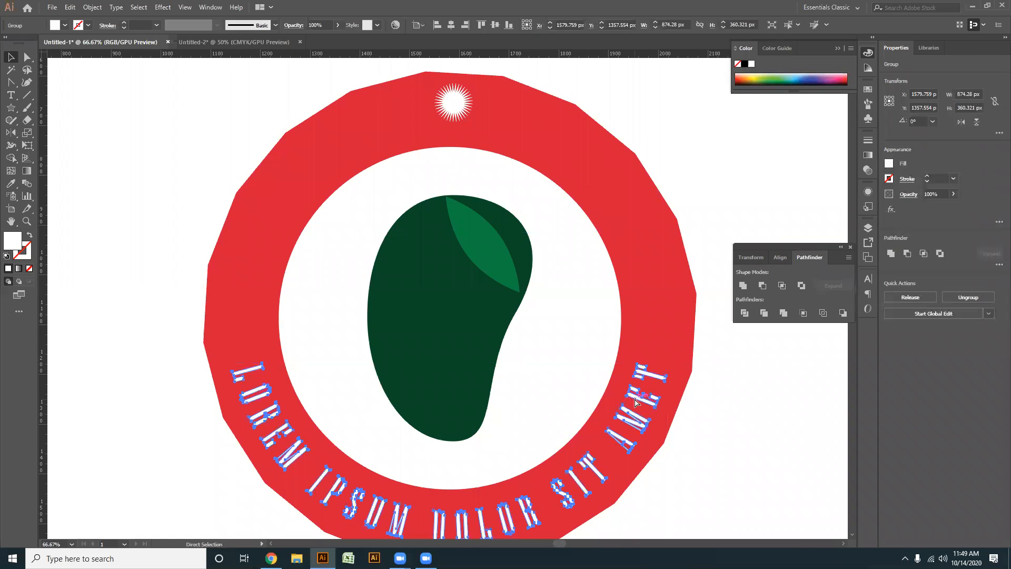
key(Delete)
- Lower the star slightly to about Y 671 px and centre it horizontally on the white inner circle
click(587, 372)
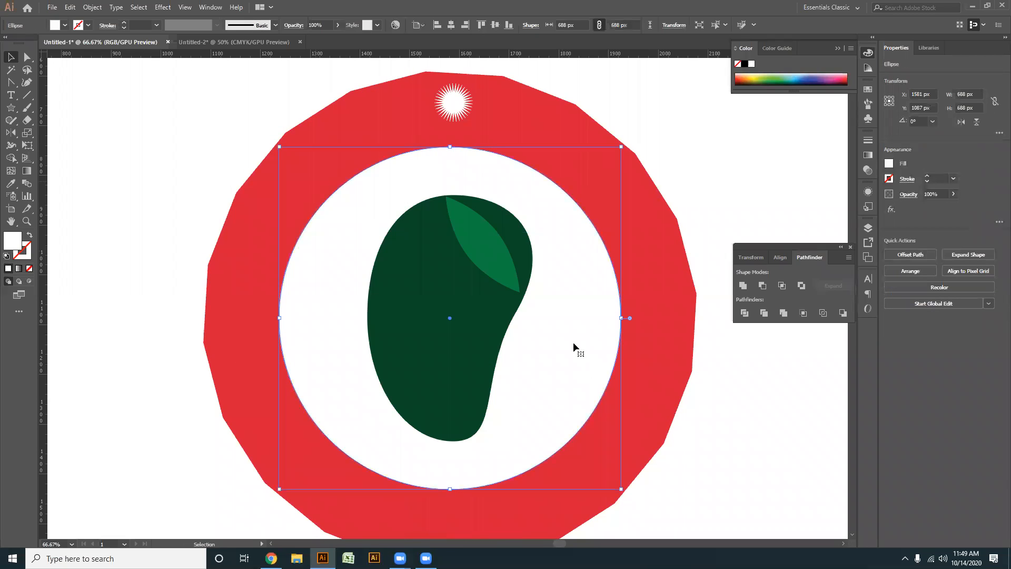
click(640, 377)
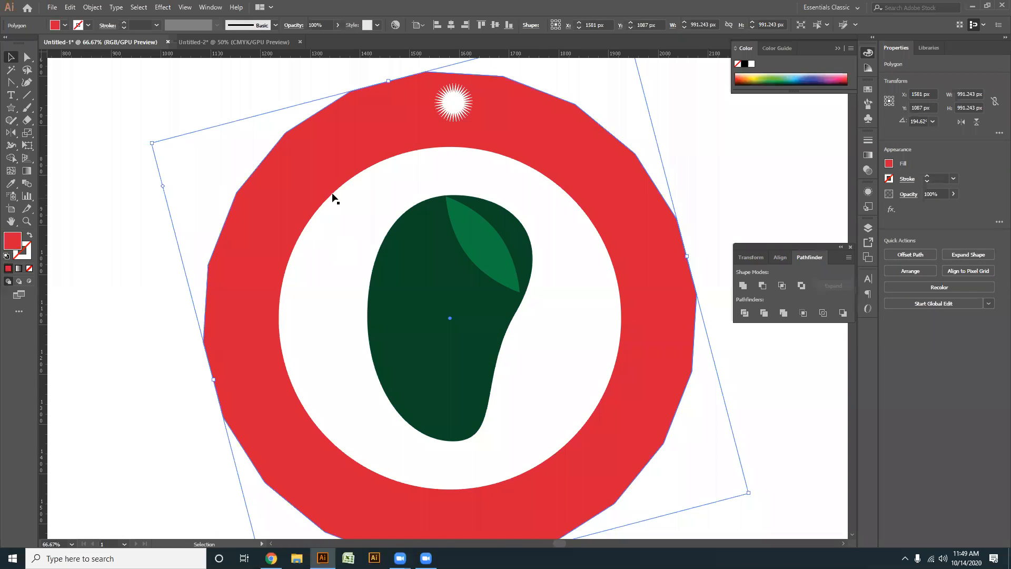
click(451, 100)
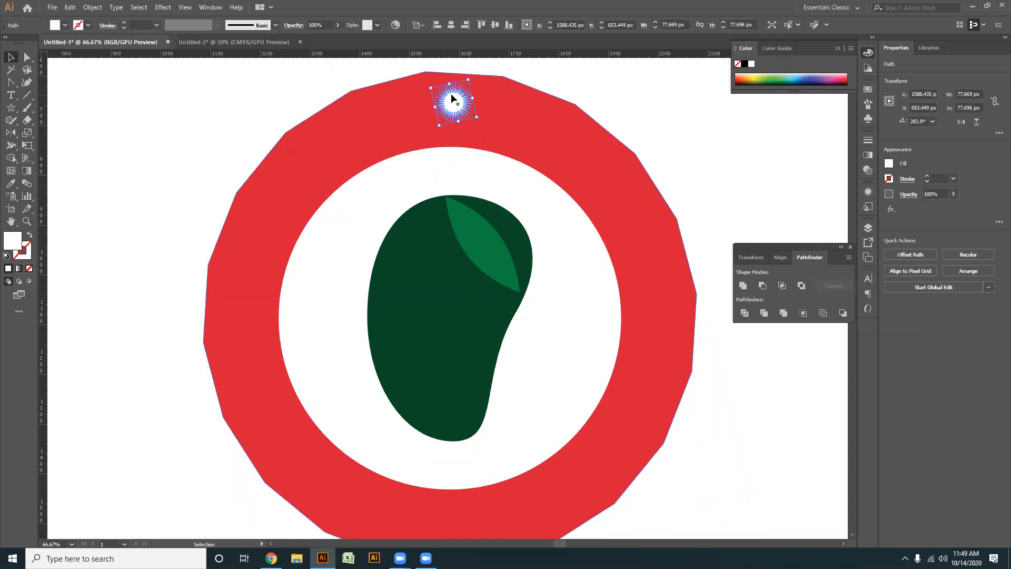
scroll(452, 98, up, 1)
drag(456, 113, 459, 127)
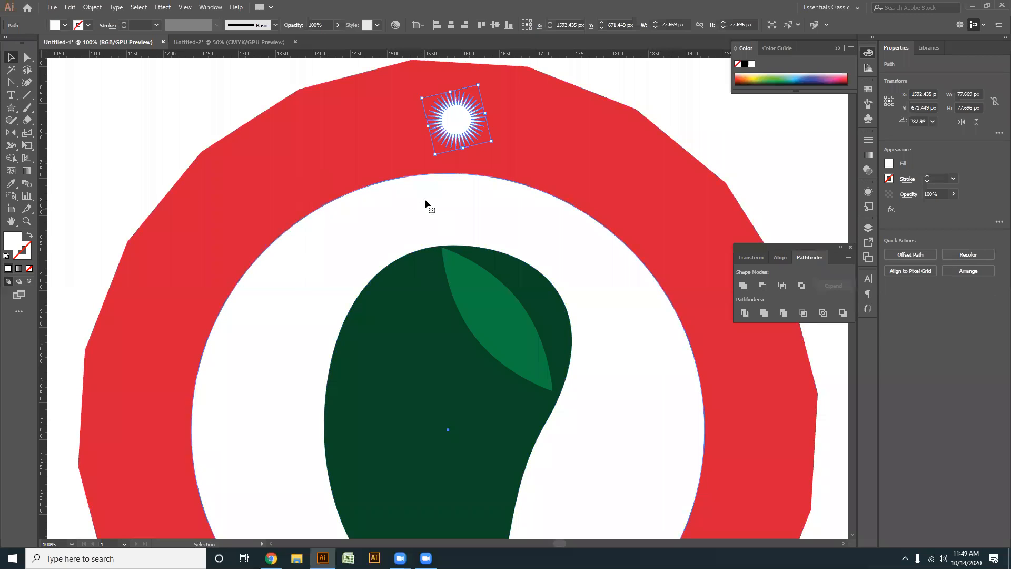
shift+click(388, 205)
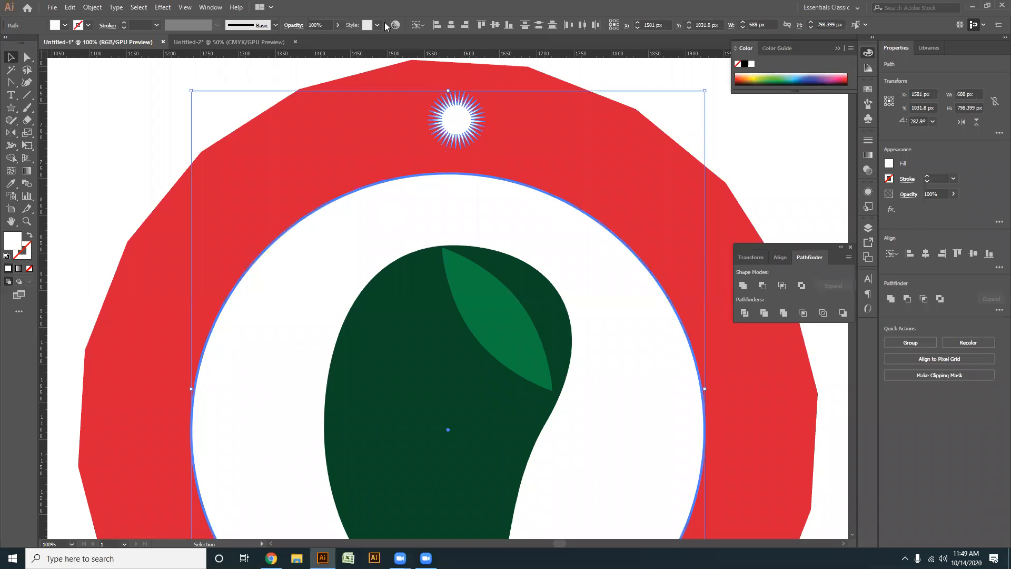
click(450, 25)
click(712, 137)
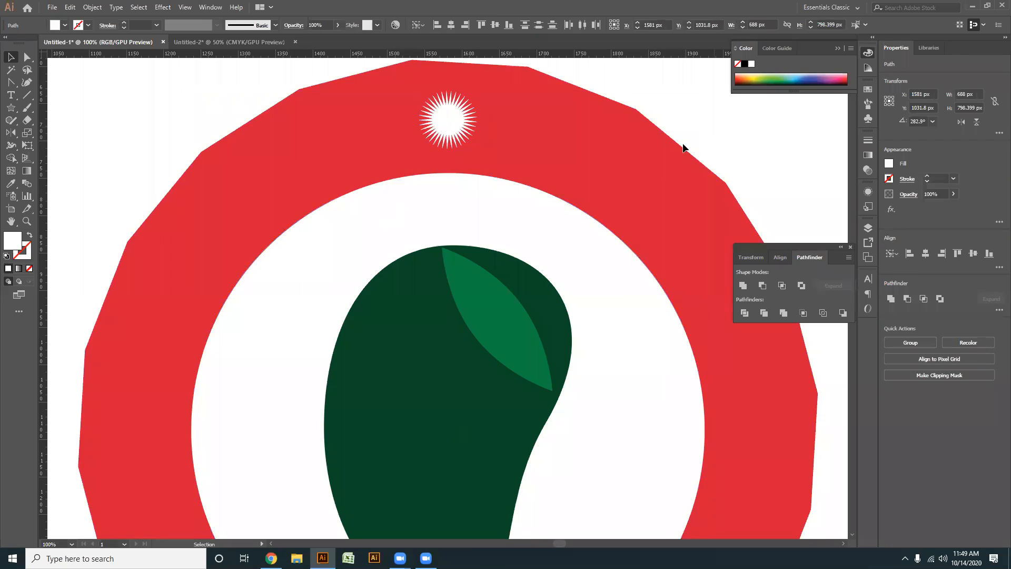
- Add one vertical and one horizontal ruler guide across the badge
key(ctrl+minus)
drag(45, 266, 466, 282)
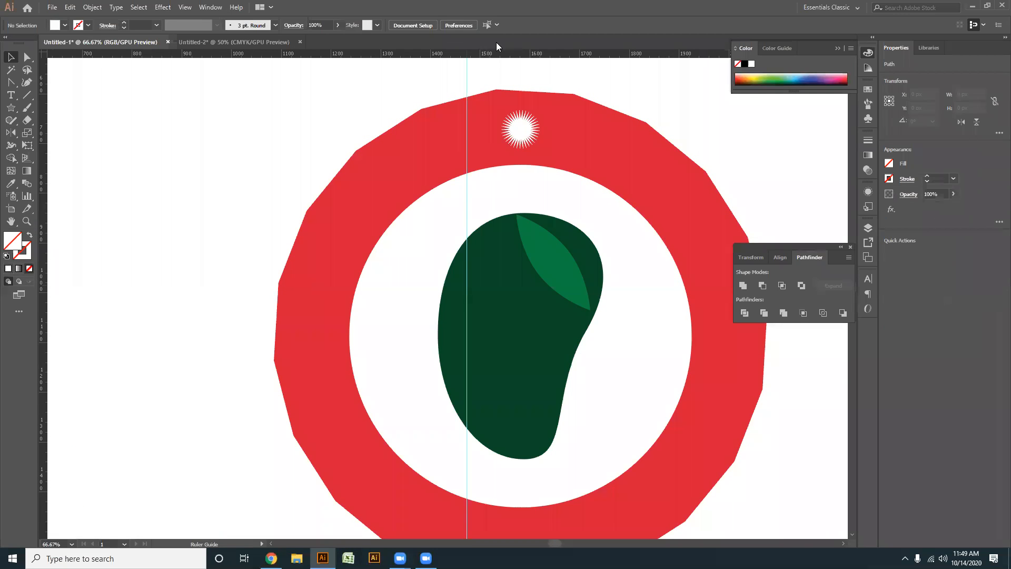
drag(502, 54, 489, 234)
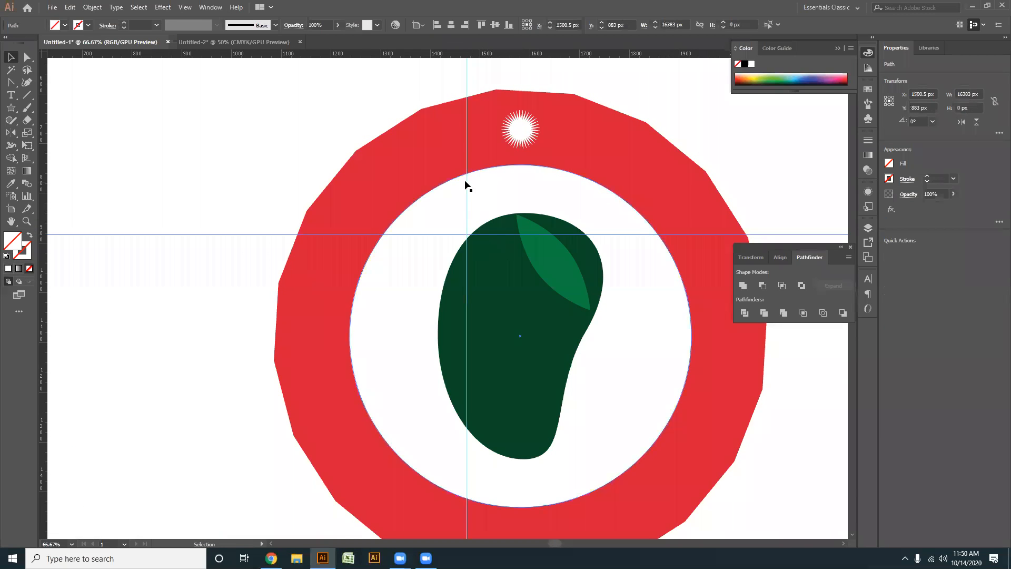
- Align both guides horizontally and vertically with the centre of the white inner circle
drag(507, 85, 509, 86)
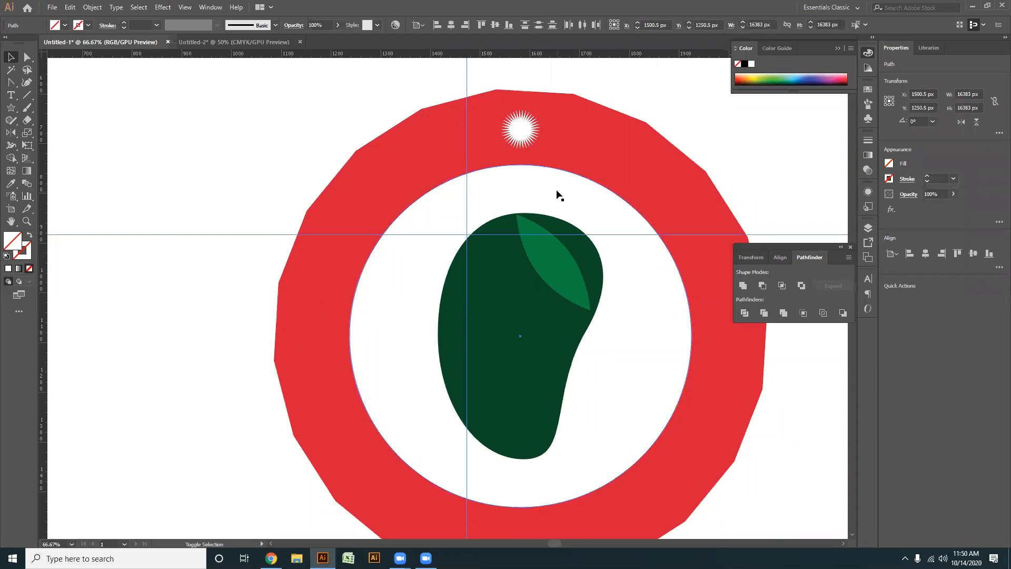
shift+click(534, 187)
click(451, 25)
click(495, 25)
drag(522, 224, 413, 222)
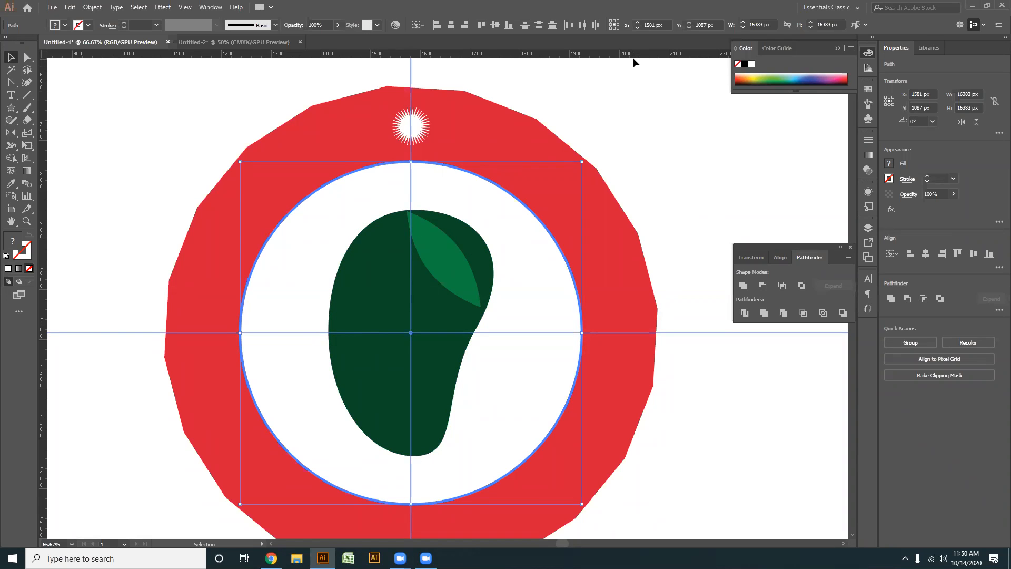
- Add several horizontal ruler guides across the upper part of the ring and delete them
drag(637, 56, 650, 144)
drag(647, 56, 653, 139)
drag(651, 56, 648, 110)
drag(645, 57, 645, 92)
drag(642, 54, 643, 96)
drag(675, 176, 648, 74)
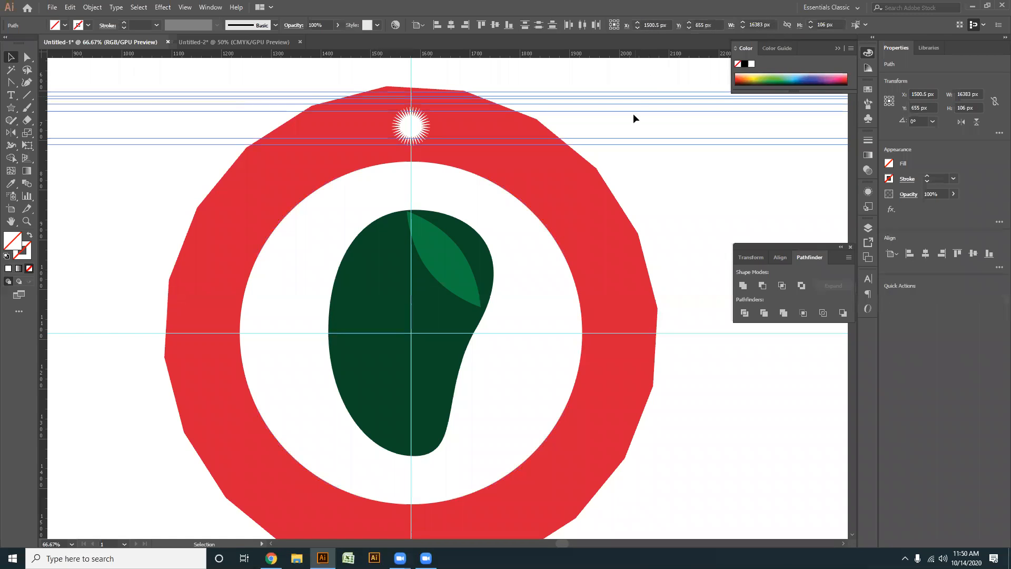
key(Delete)
- Add more horizontal and vertical guides around the badge and delete all of them except the two centre guides
drag(636, 55, 643, 103)
drag(640, 55, 646, 139)
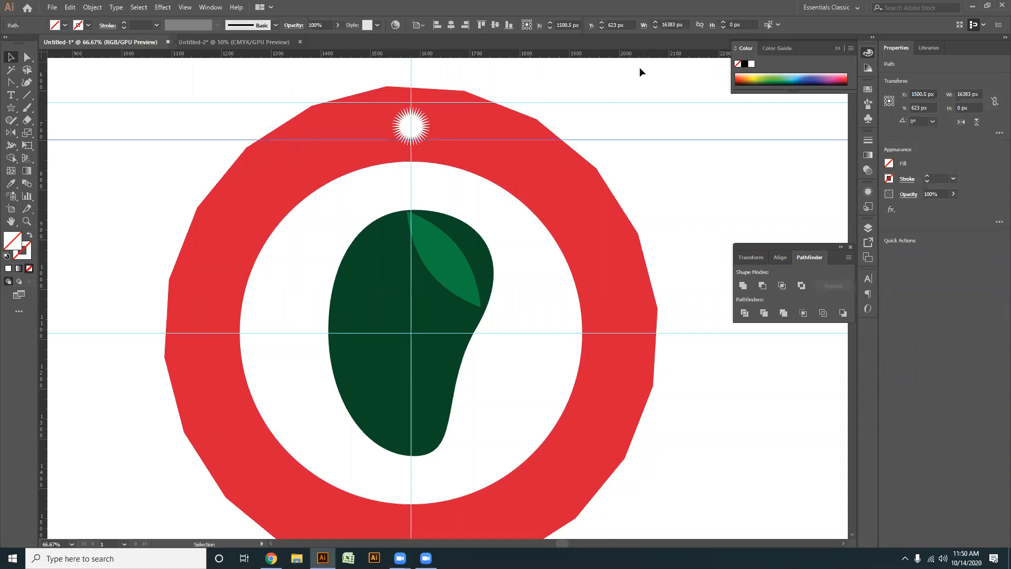
drag(638, 55, 672, 174)
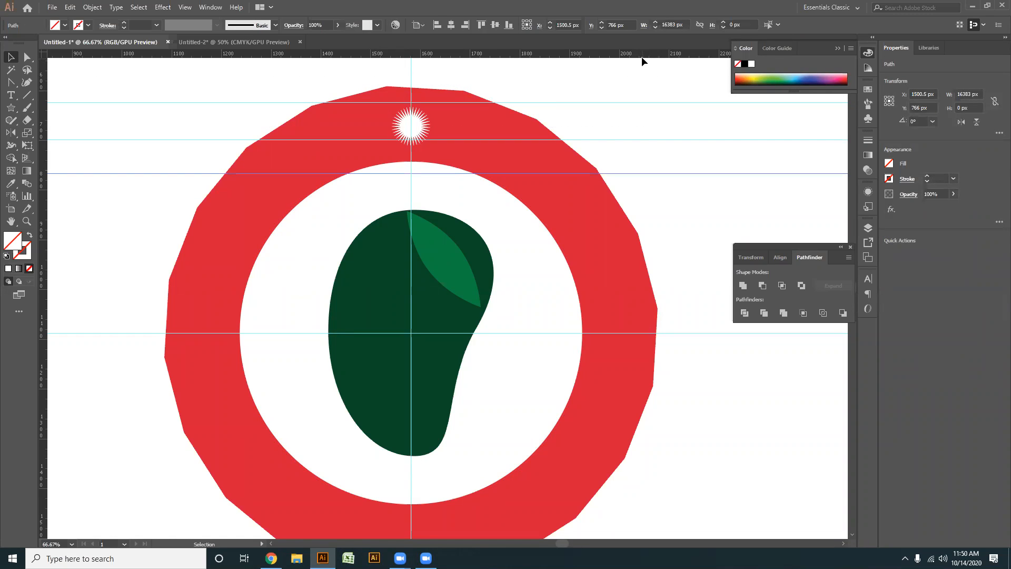
drag(642, 56, 666, 181)
drag(45, 340, 121, 358)
drag(44, 352, 78, 343)
drag(63, 266, 145, 266)
key(Delete)
drag(629, 85, 691, 191)
key(Delete)
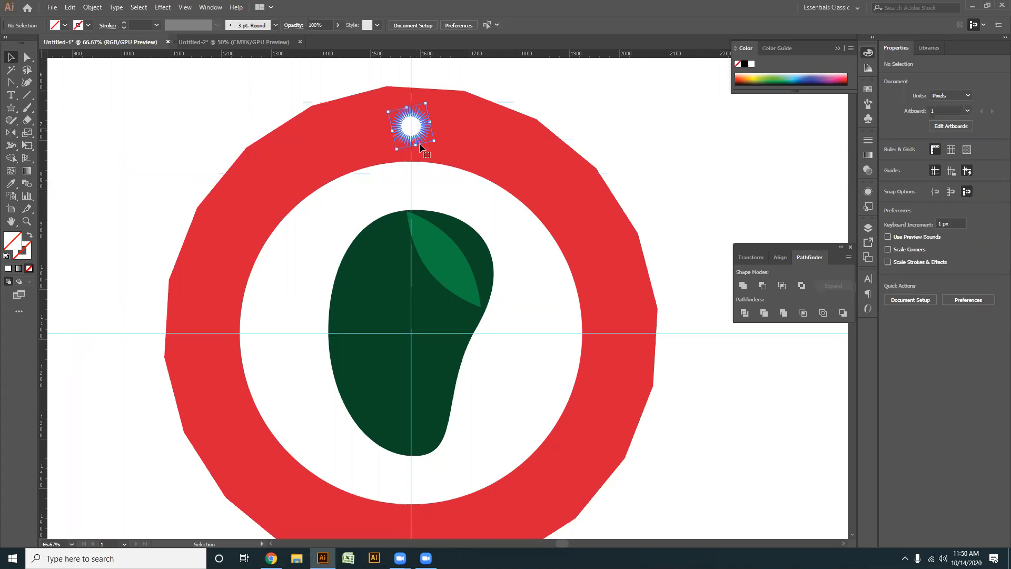
- Create a copy of the top star rotated 18° around the guide intersection at the badge's centre
click(417, 138)
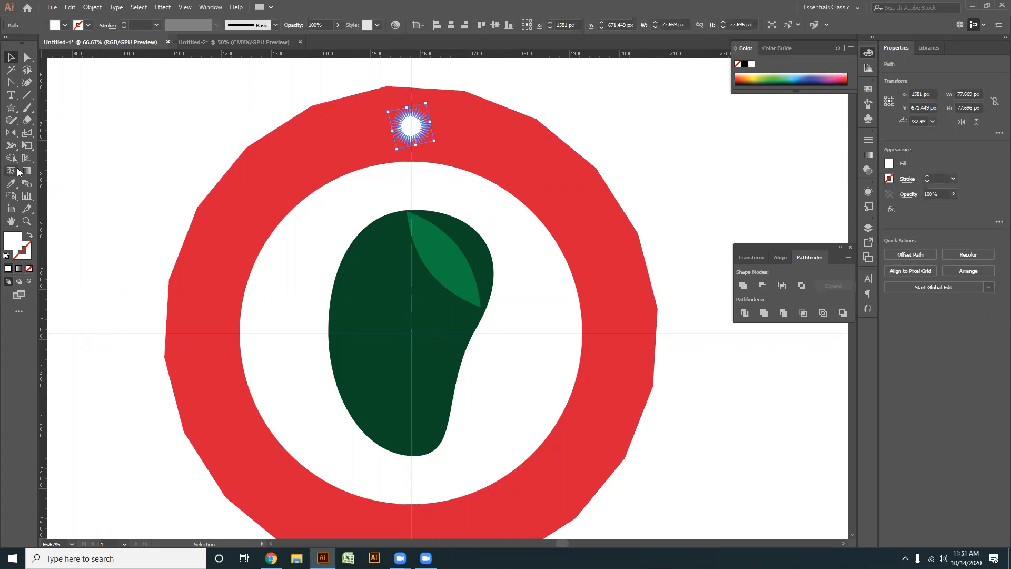
drag(10, 132, 58, 137)
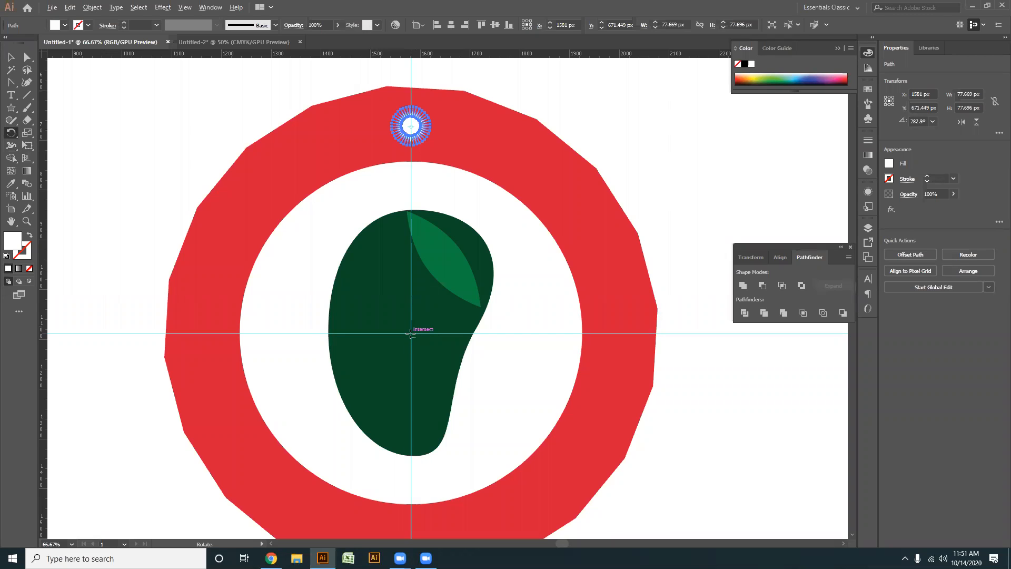
alt+click(411, 333)
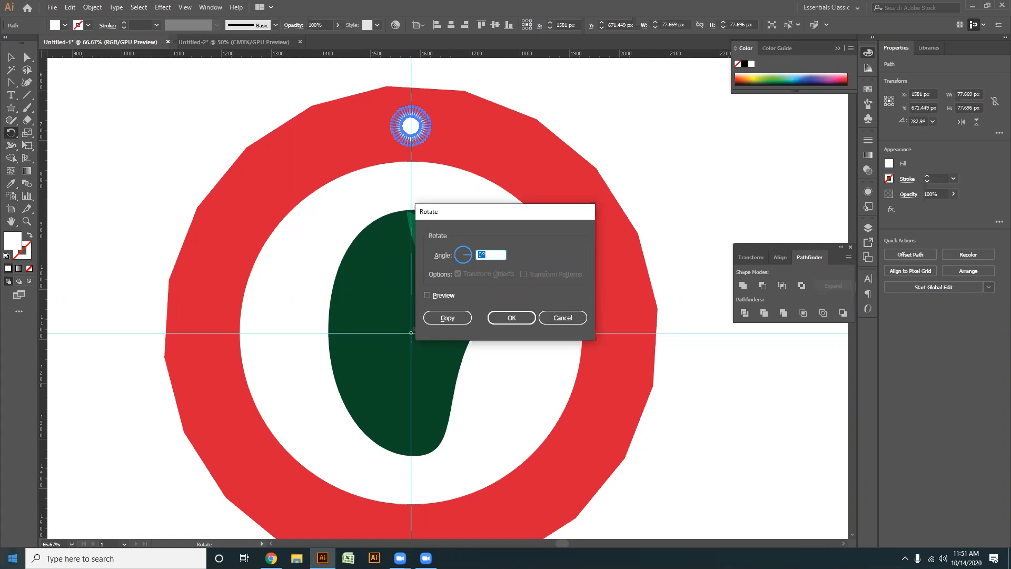
click(13, 557)
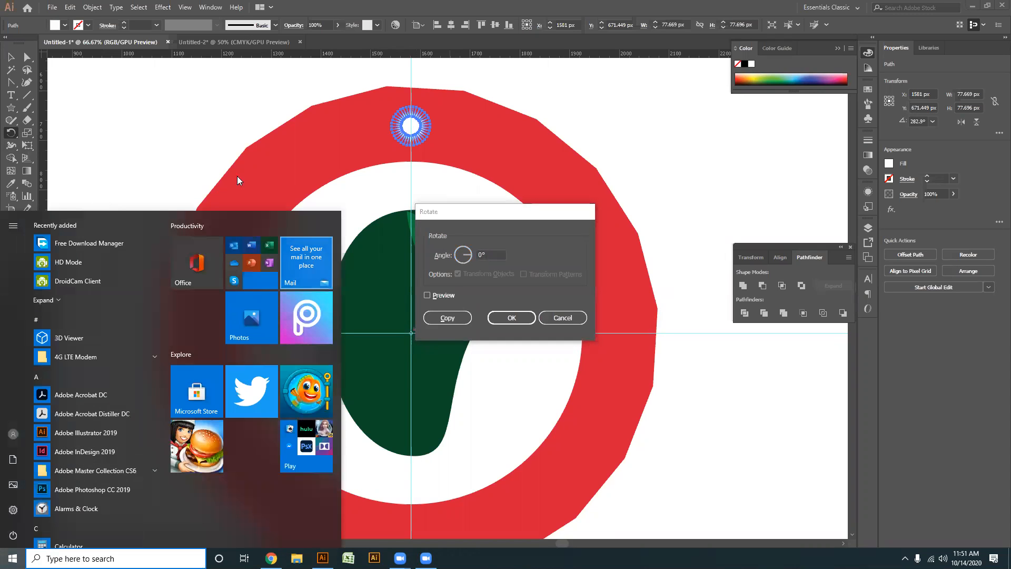
click(514, 218)
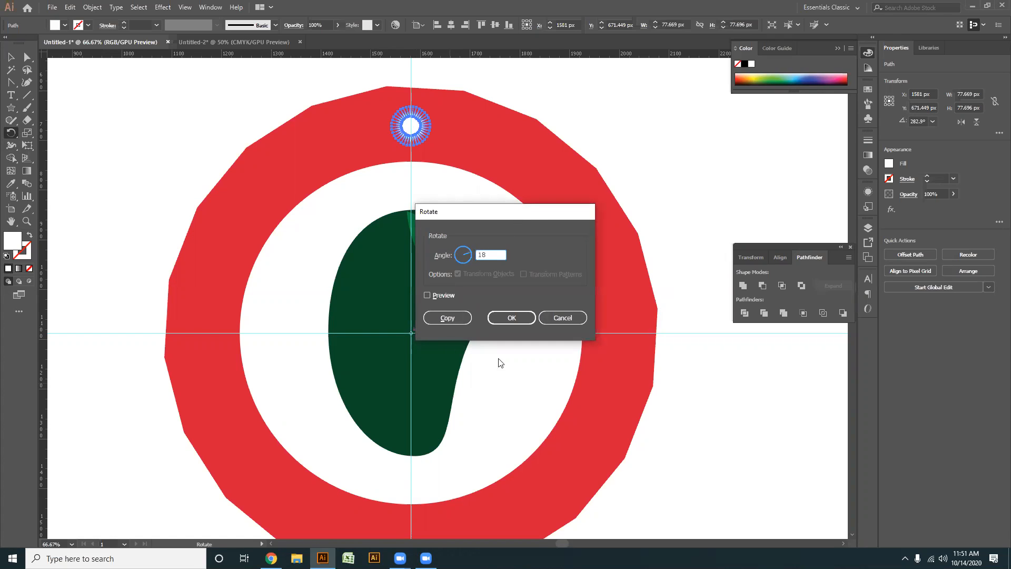
click(427, 296)
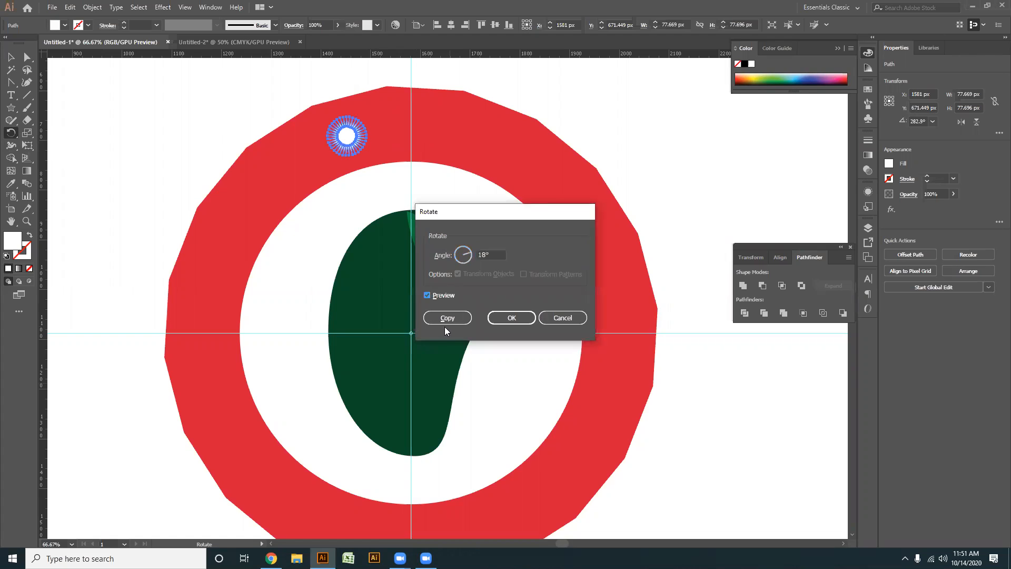
click(447, 318)
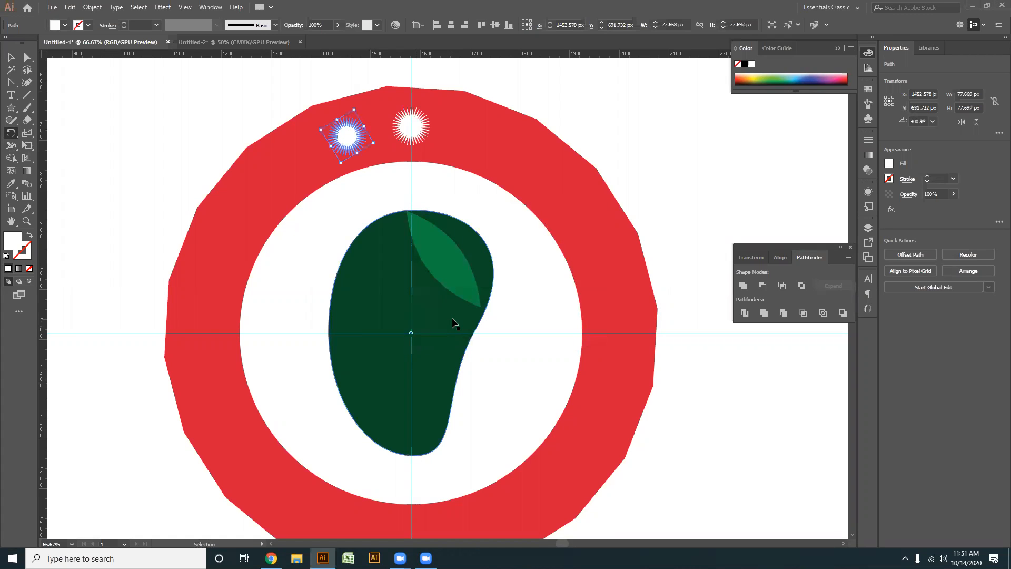
- Repeat the rotated star copy until stars fill the whole ring, and clear the selection
key(ctrl+d)
key(ctrl+d)
key(ctrl+d)
key(ctrl+d)
key(ctrl+d)
key(ctrl+d)
key(ctrl+d)
key(ctrl+d)
key(ctrl+d)
key(ctrl+d)
key(ctrl+d)
key(ctrl+d)
key(ctrl+d)
key(ctrl+d)
key(ctrl+d)
key(ctrl+d)
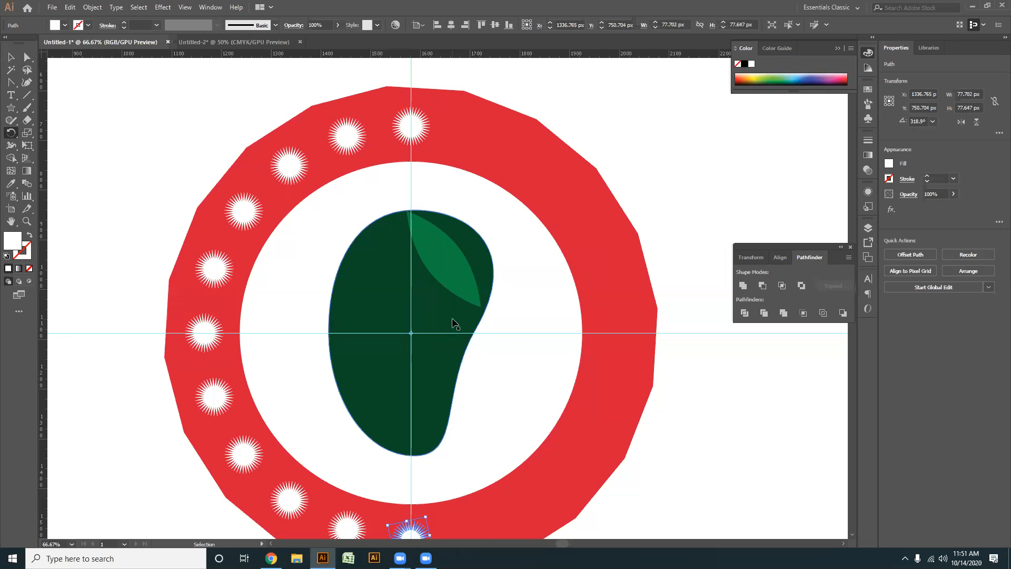
key(ctrl+d)
key(ctrl+d)
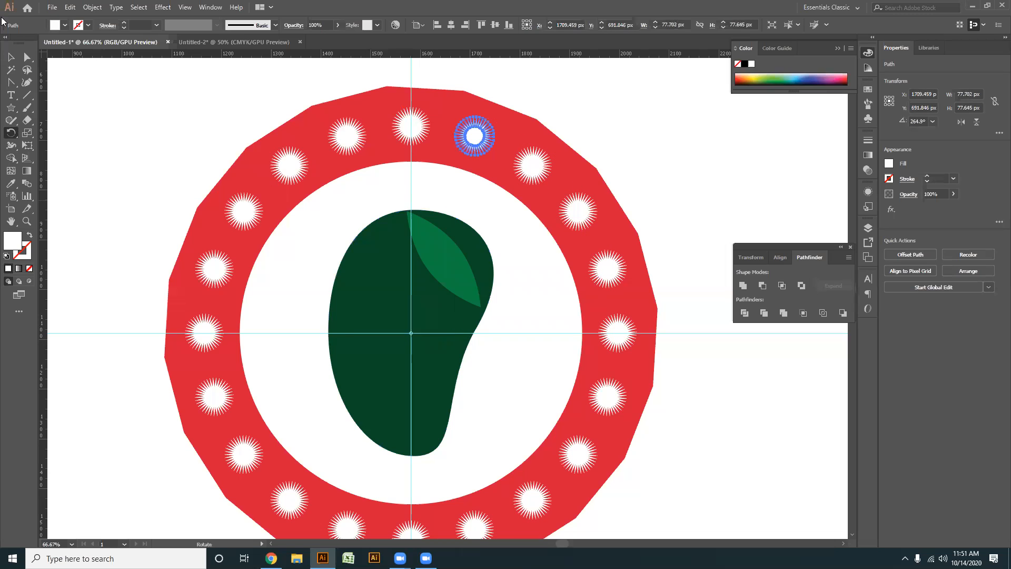
click(11, 58)
click(638, 144)
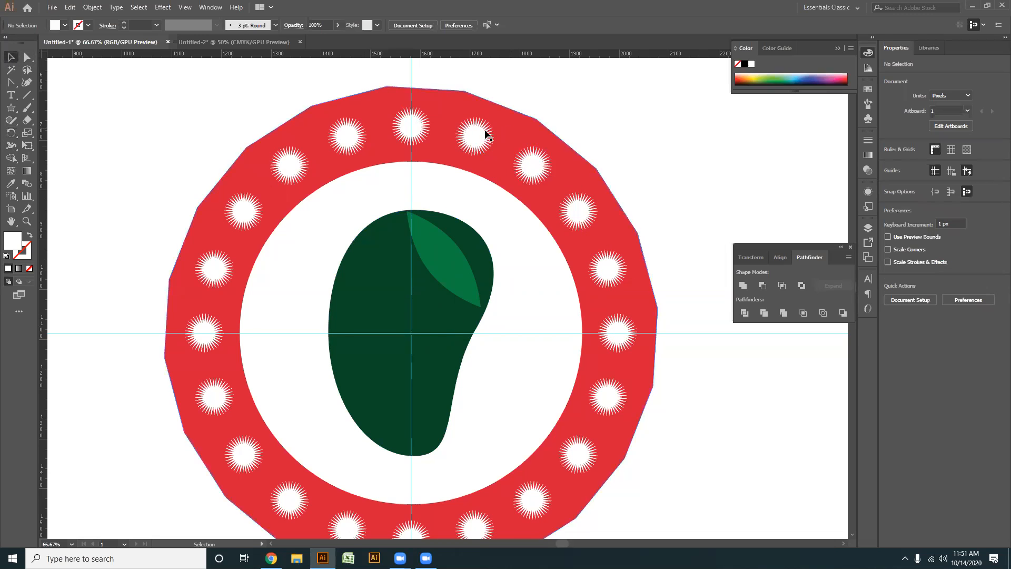
- Delete the star at the top of the ring and its neighbour on the right
click(477, 137)
key(Delete)
click(422, 131)
key(Delete)
- Delete the horizontal and vertical guides crossing the badge's centre
drag(686, 277, 725, 402)
key(Delete)
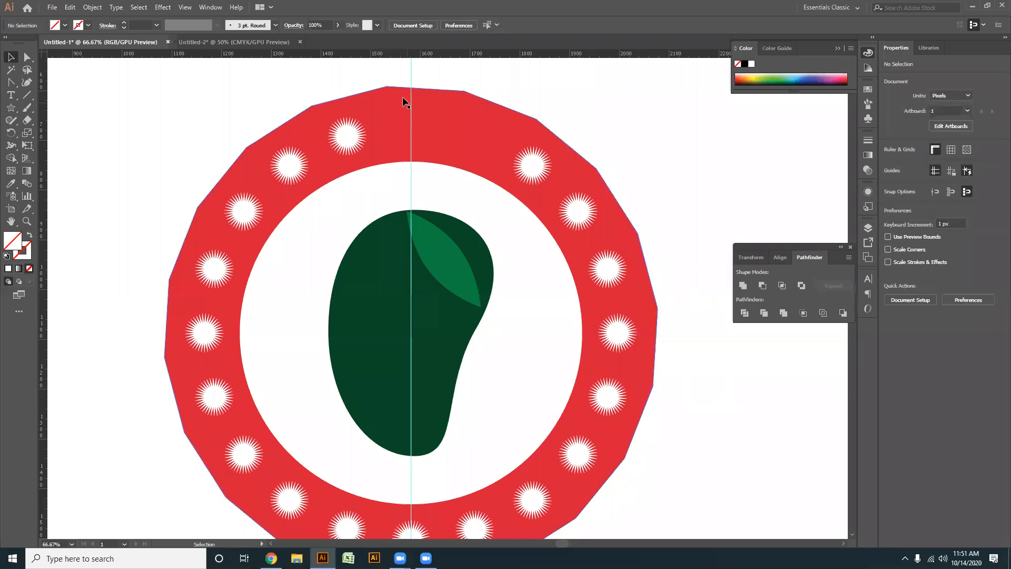
drag(467, 75, 390, 132)
key(Delete)
- Delete the two stars nearest the top on the ring's upper-left arc
click(345, 135)
key(Delete)
click(290, 163)
key(Delete)
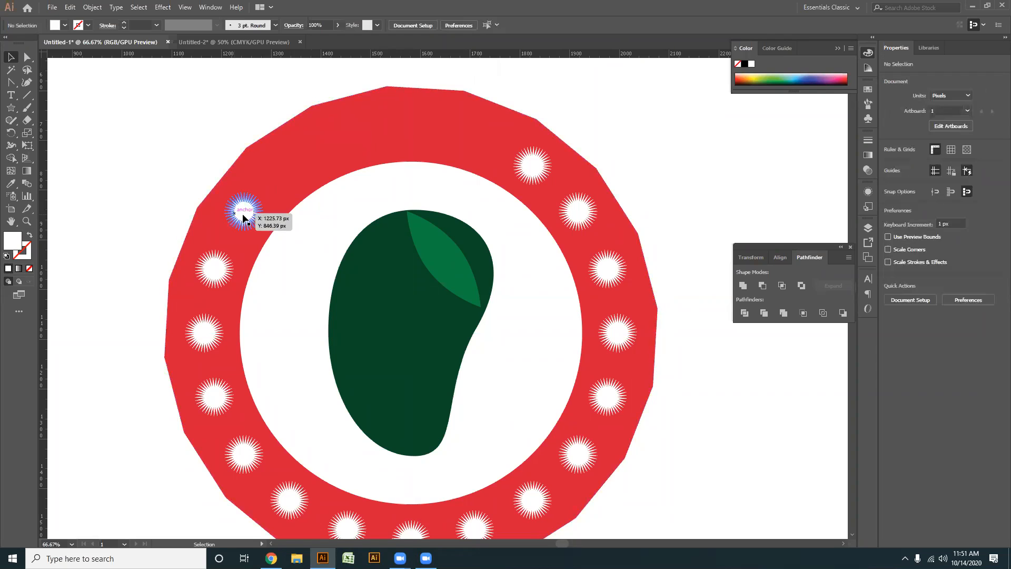
- Delete three consecutive stars along the ring's lower-left arc, leaving the lowest star in place
click(244, 454)
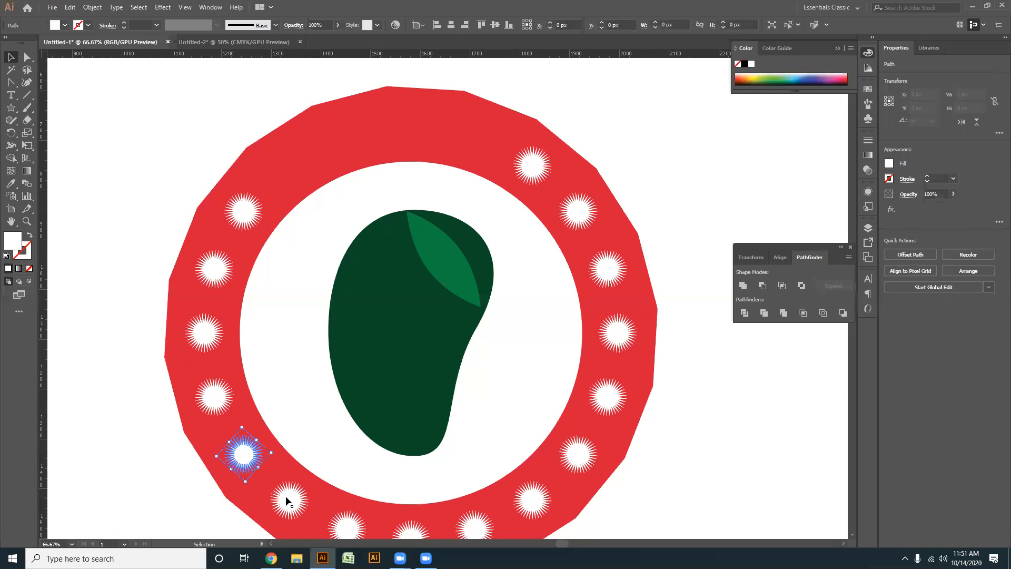
key(Delete)
click(289, 497)
key(Delete)
click(345, 526)
key(Delete)
- Delete the ring's lowest star and the three following stars along the lower-right arc
click(405, 529)
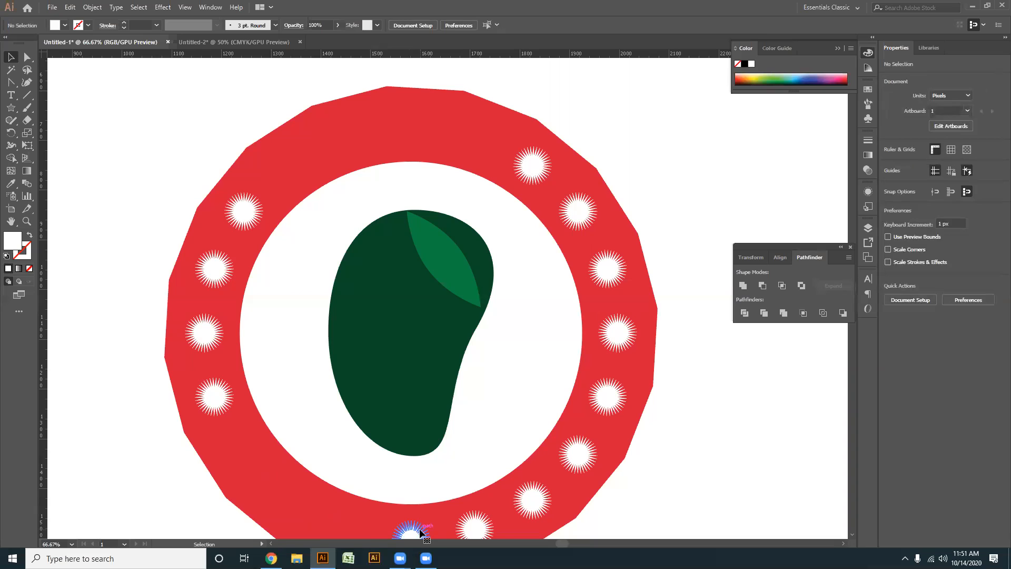
key(Delete)
click(475, 526)
key(Delete)
click(531, 499)
key(Delete)
click(579, 455)
key(Delete)
- Show all hidden objects and delete the black circle over the badge's centre
key(alt)
key(ctrl+alt+3)
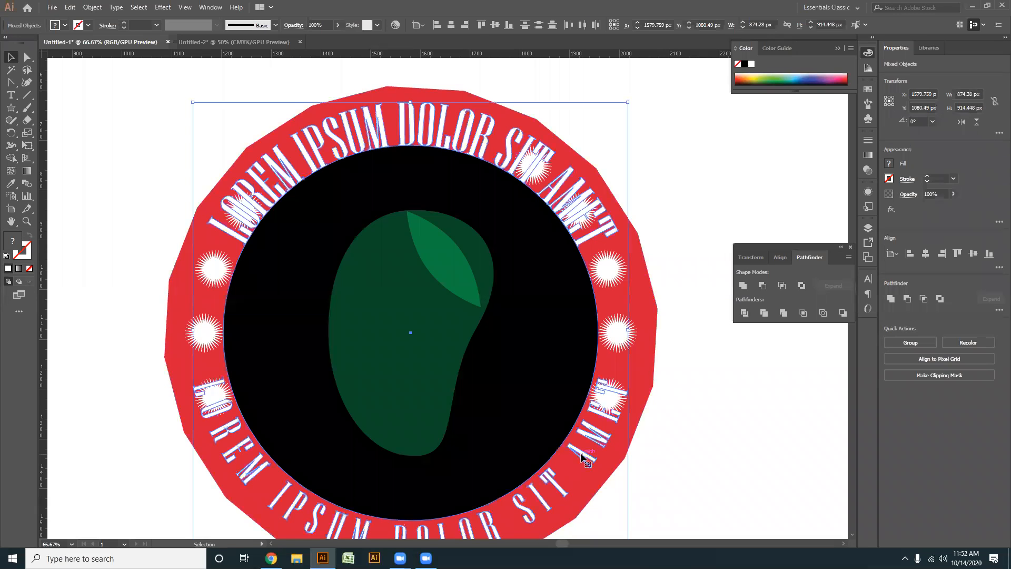
click(762, 434)
click(539, 334)
key(ctrl)
key(Delete)
- Delete the five stars that overlap the curved LOREM IPSUM texts, keeping two stars on each side
click(245, 210)
key(Delete)
click(533, 170)
key(Delete)
click(576, 209)
key(Delete)
click(608, 403)
key(Delete)
click(211, 395)
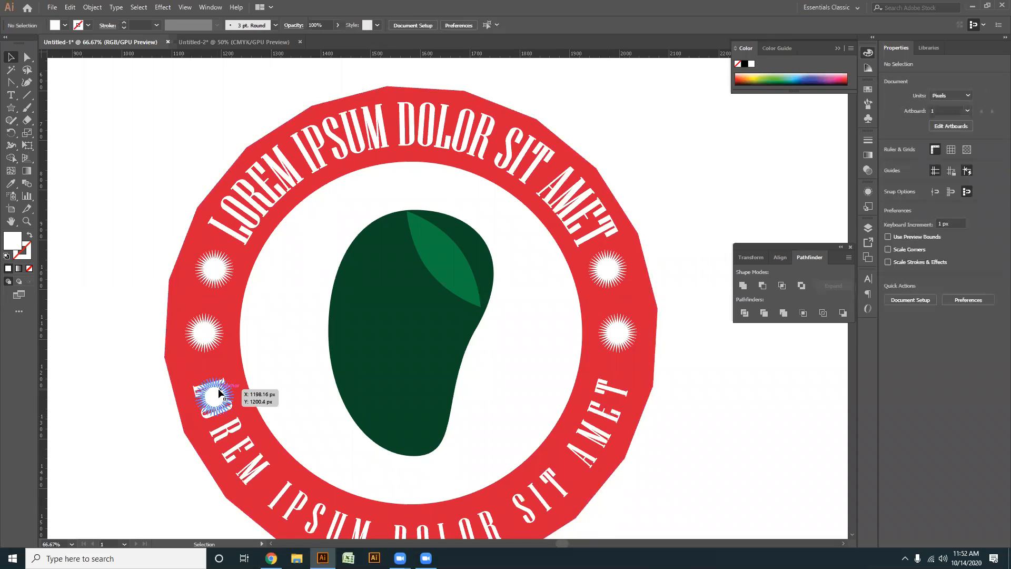
key(Delete)
- Fill the red polygon behind the ring with a near-black grey swatch
scroll(394, 342, down, 2)
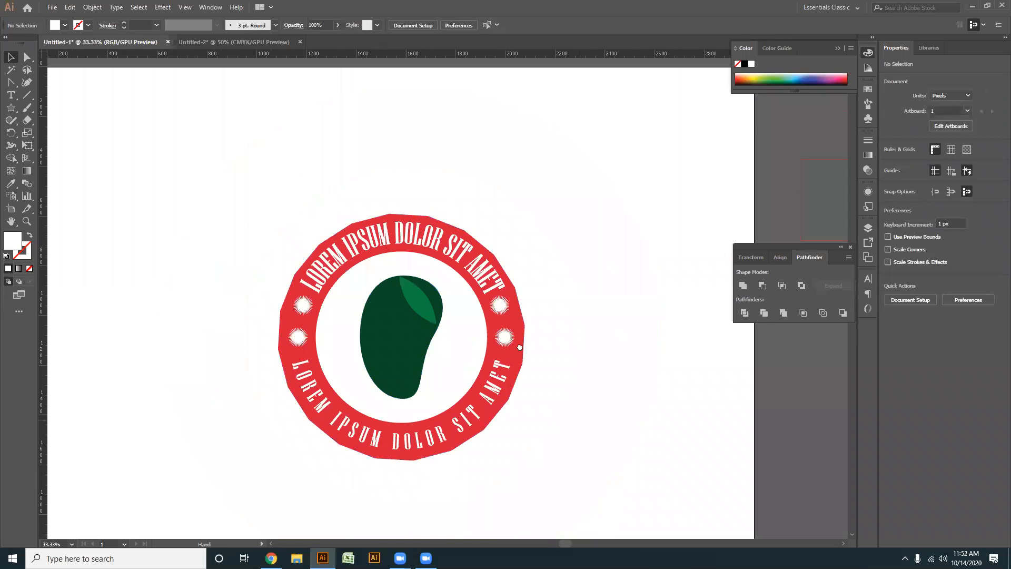
drag(519, 345, 473, 292)
drag(465, 422, 473, 422)
scroll(530, 399, up, 1)
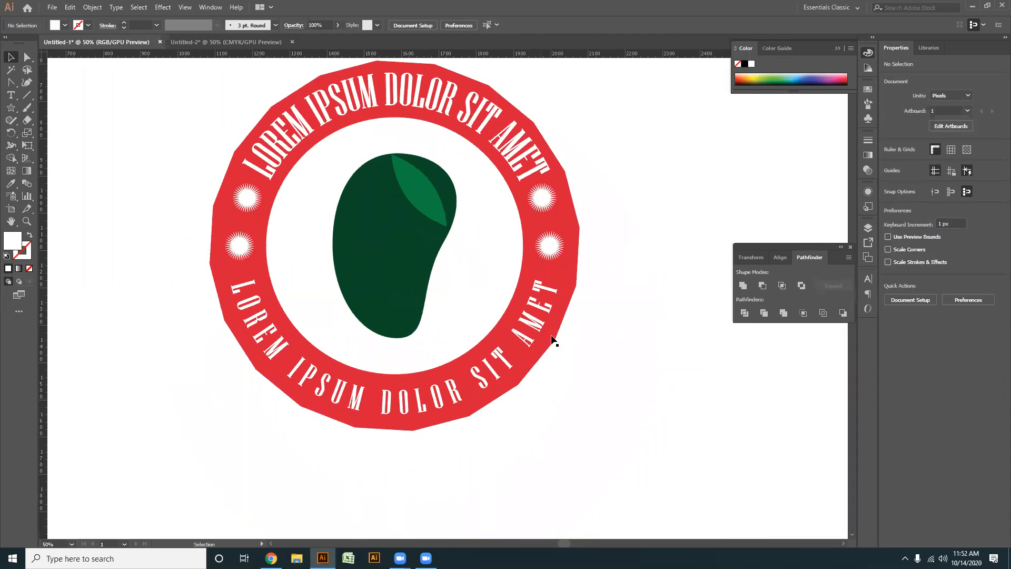
click(564, 266)
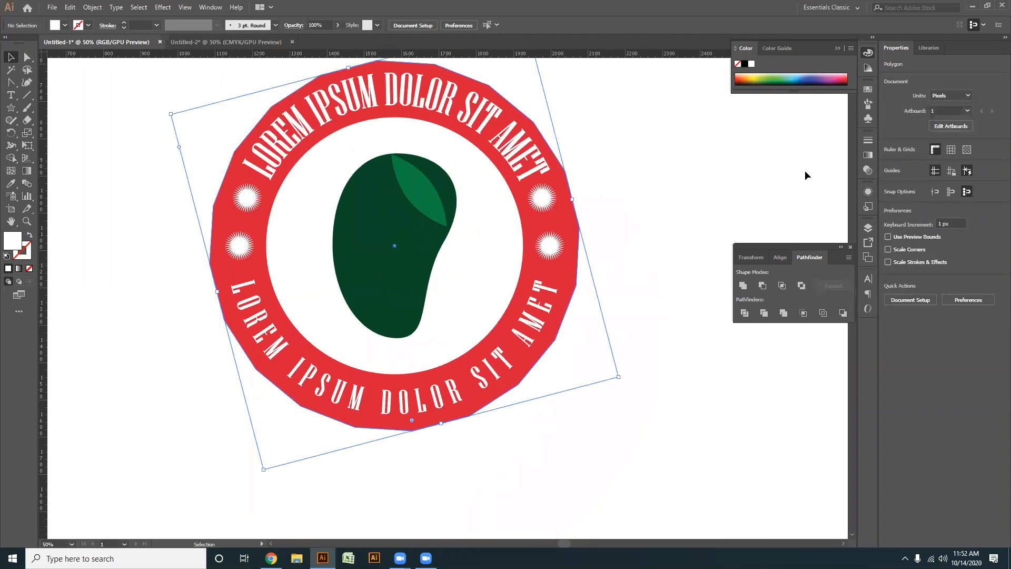
click(868, 91)
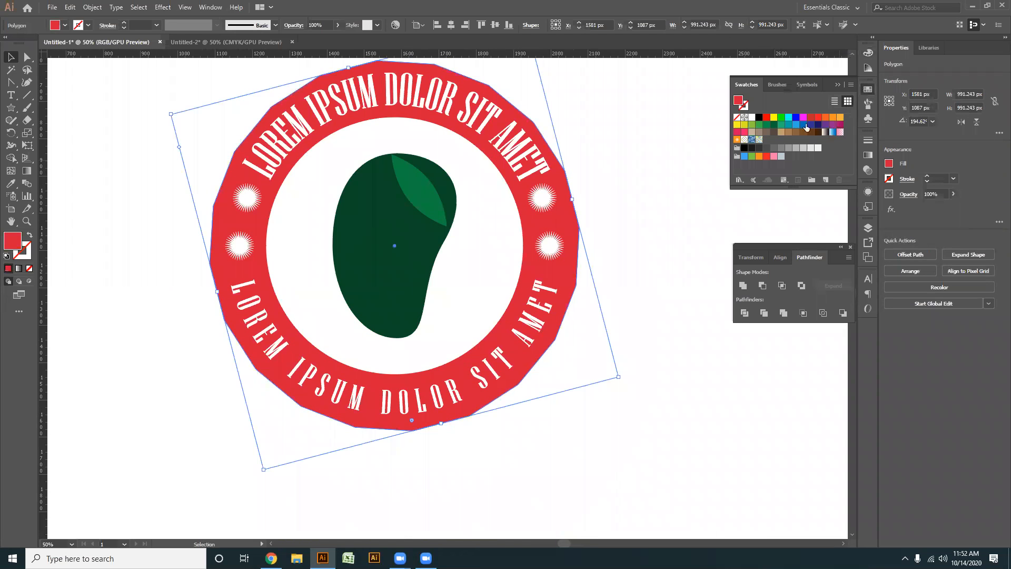
click(752, 148)
click(620, 213)
- Recolour the green bean-and-leaf group with the ring's near-black fill using the Eyedropper
click(390, 266)
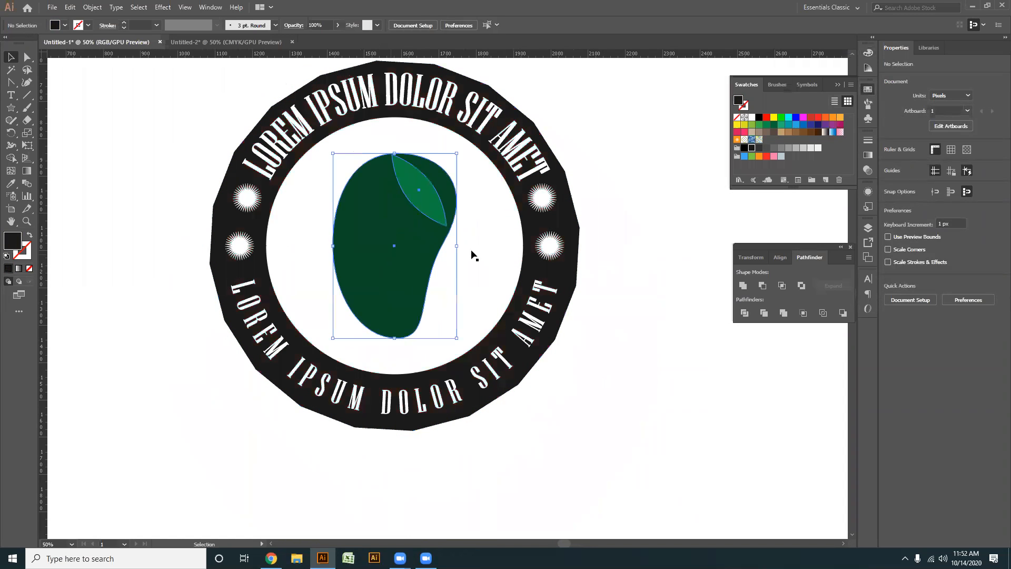
key(i)
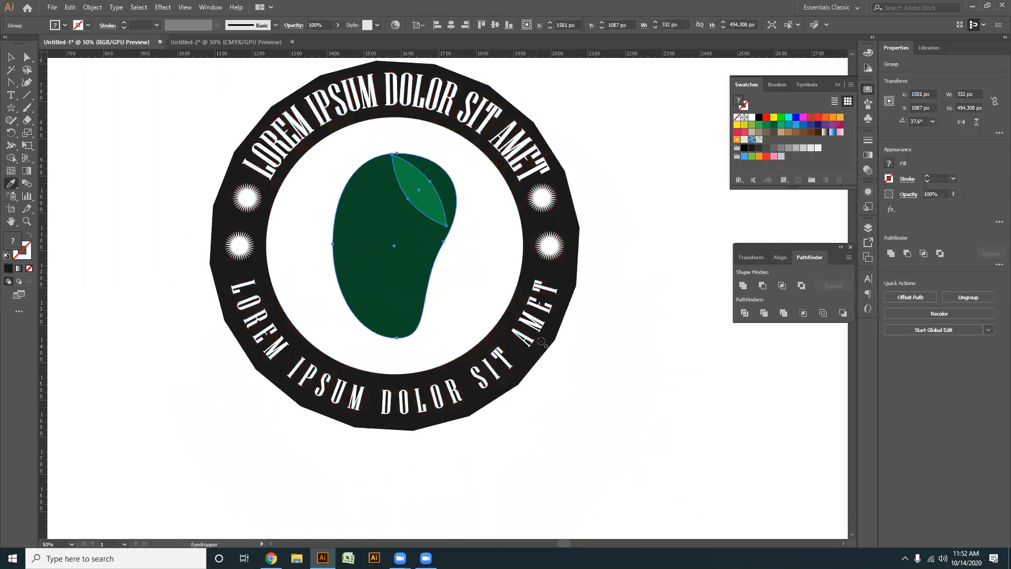
click(563, 270)
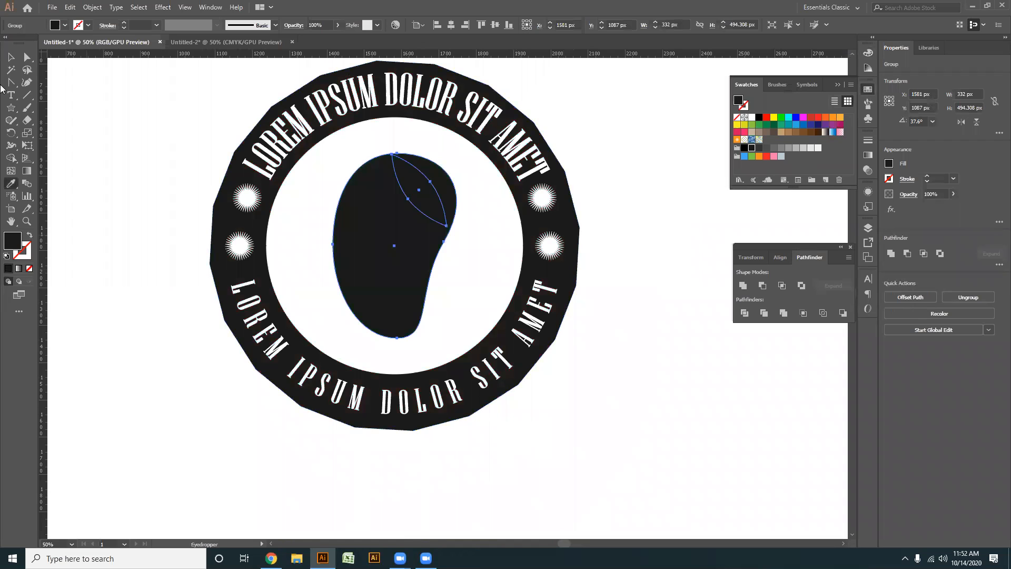
click(10, 58)
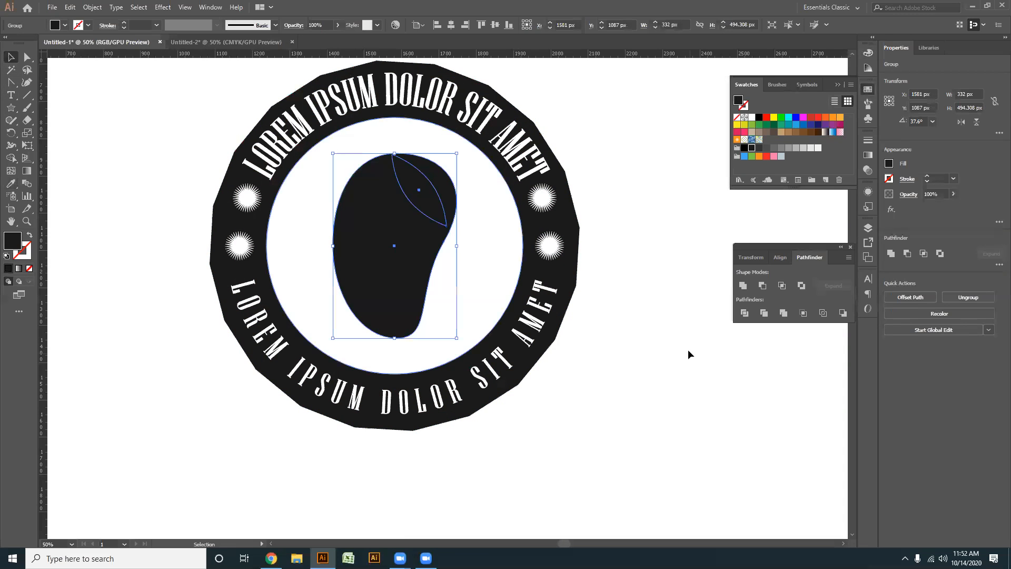
key(ctrl+shift+a)
- Set the fill of the leaf shape inside the bean to dark grey 4D4F4E and clear the selection
click(429, 207)
key(a)
double_click(18, 243)
drag(371, 319, 371, 301)
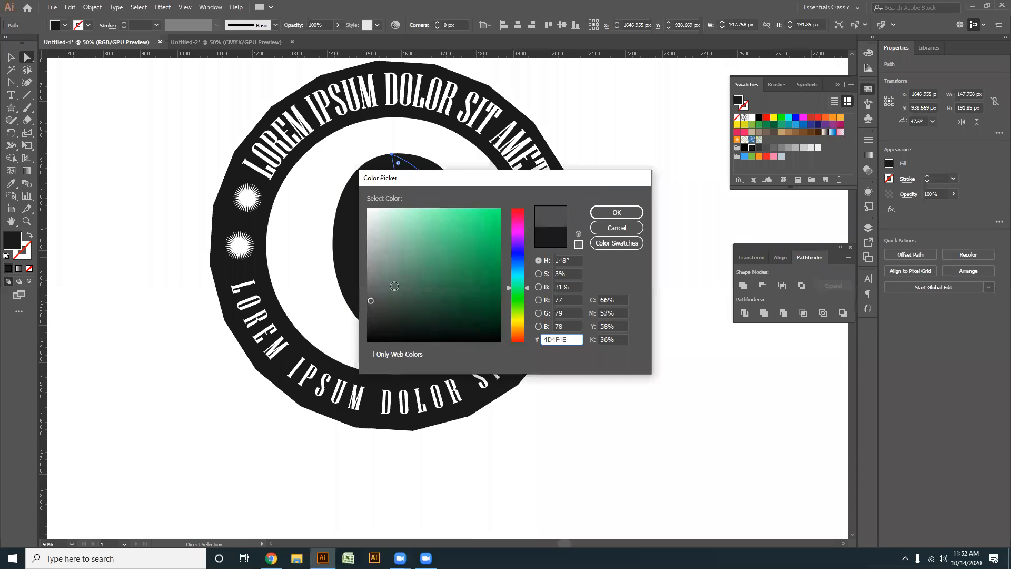
click(618, 216)
key(v)
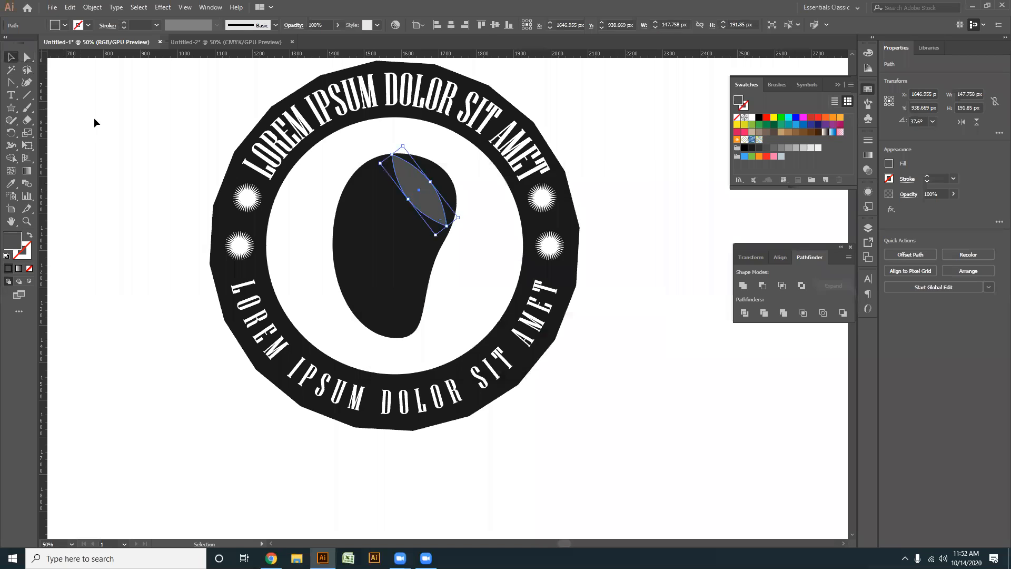
click(94, 118)
scroll(329, 336, down, 1)
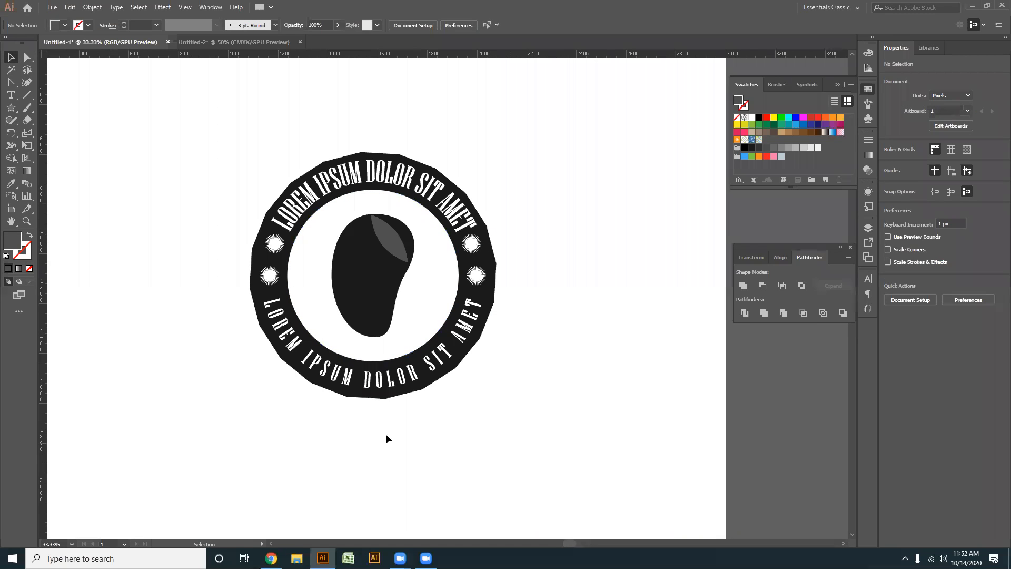
- Switch to Chrome and browse the Freepik results for grunge to find a suitable texture vector
click(270, 558)
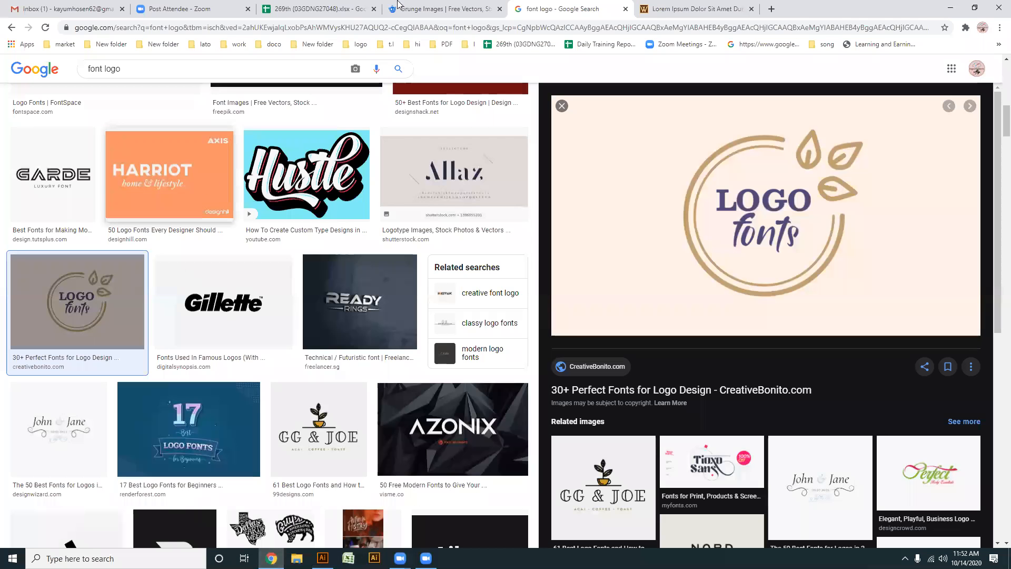
click(478, 6)
scroll(297, 351, down, 5)
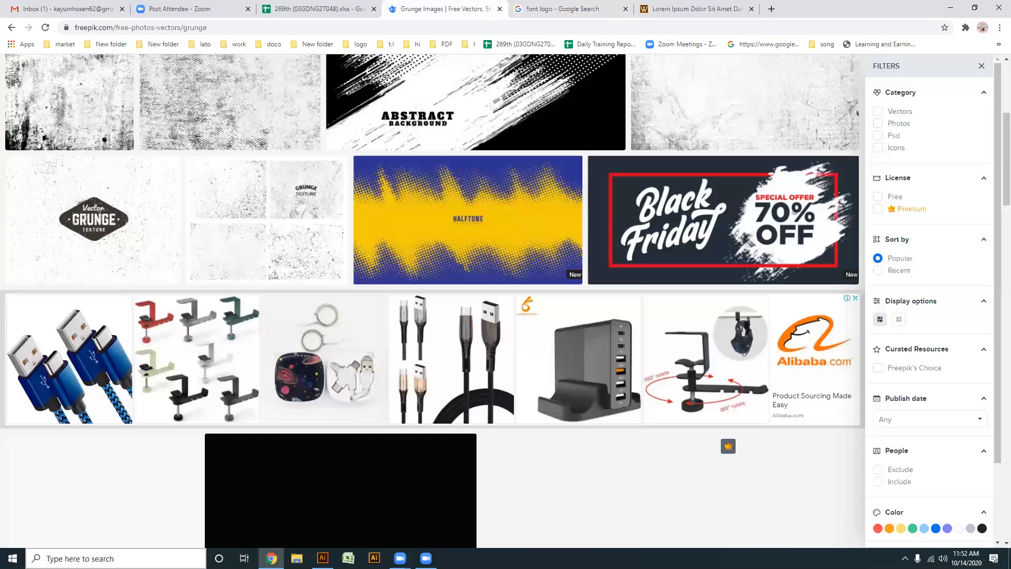
scroll(327, 241, down, 3)
scroll(333, 246, down, 3)
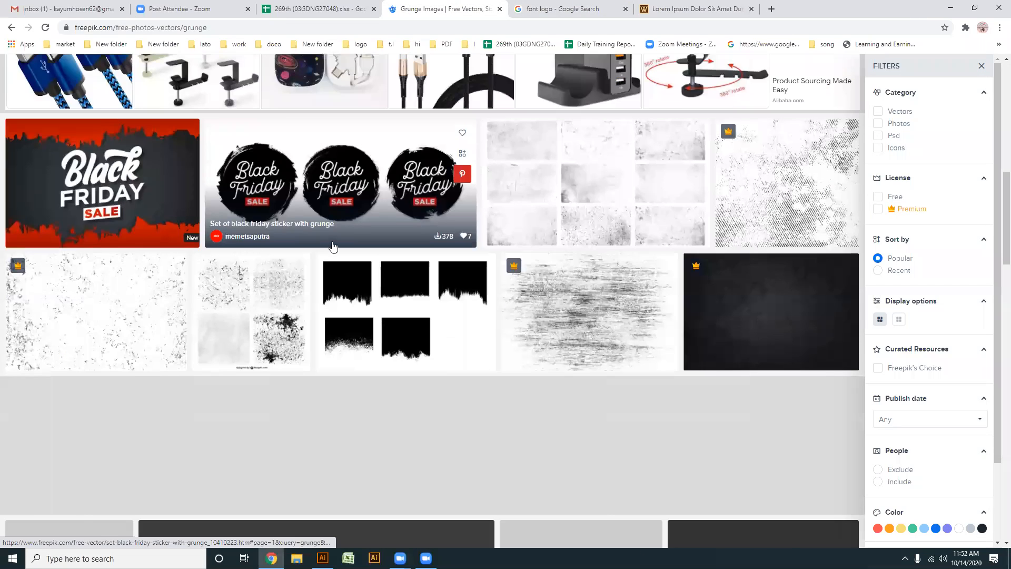
scroll(333, 245, down, 2)
scroll(335, 242, down, 4)
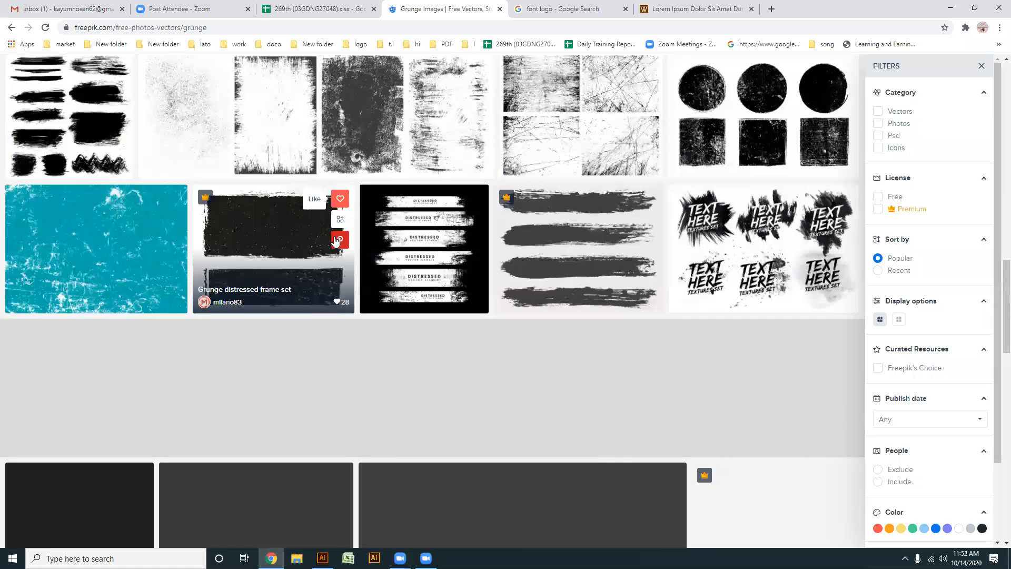
scroll(334, 242, down, 5)
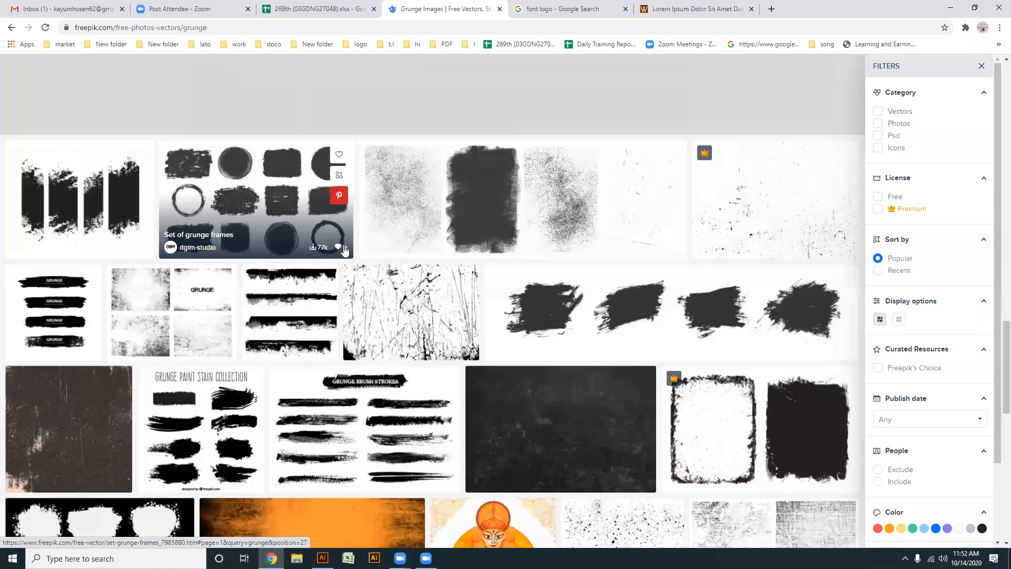
scroll(345, 250, down, 3)
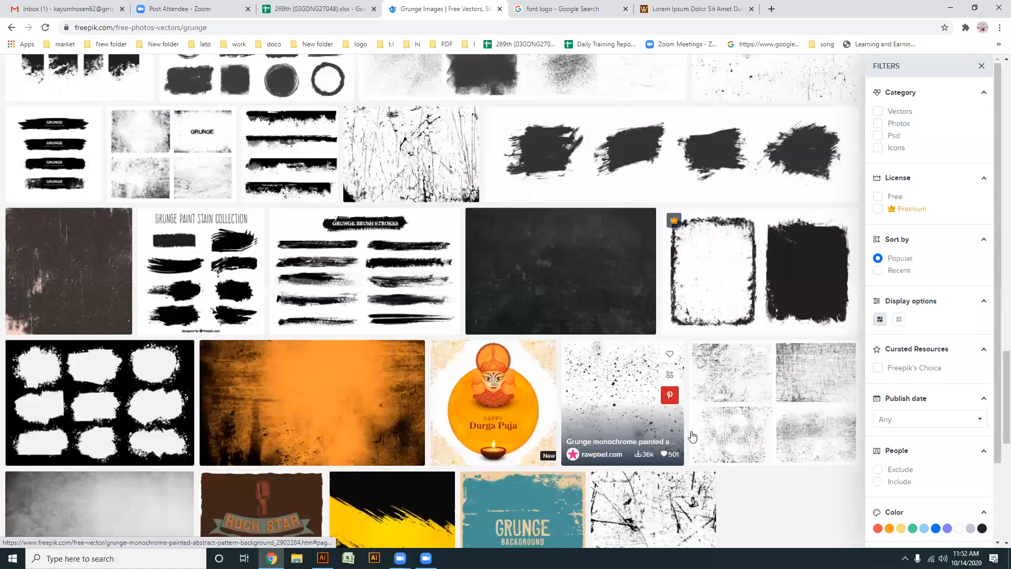
scroll(592, 421, down, 2)
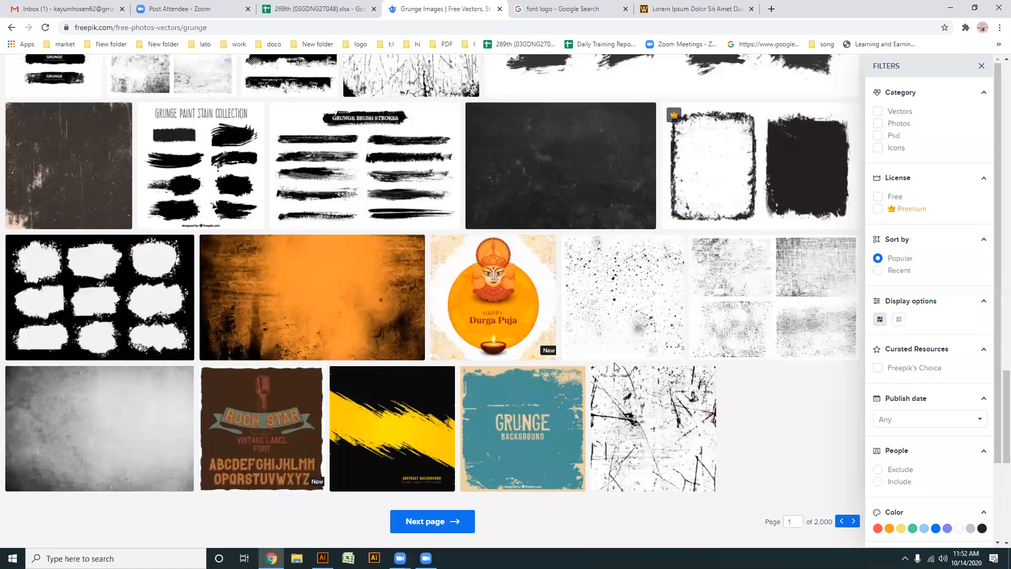
scroll(613, 365, down, 1)
scroll(614, 365, down, 3)
scroll(614, 365, up, 3)
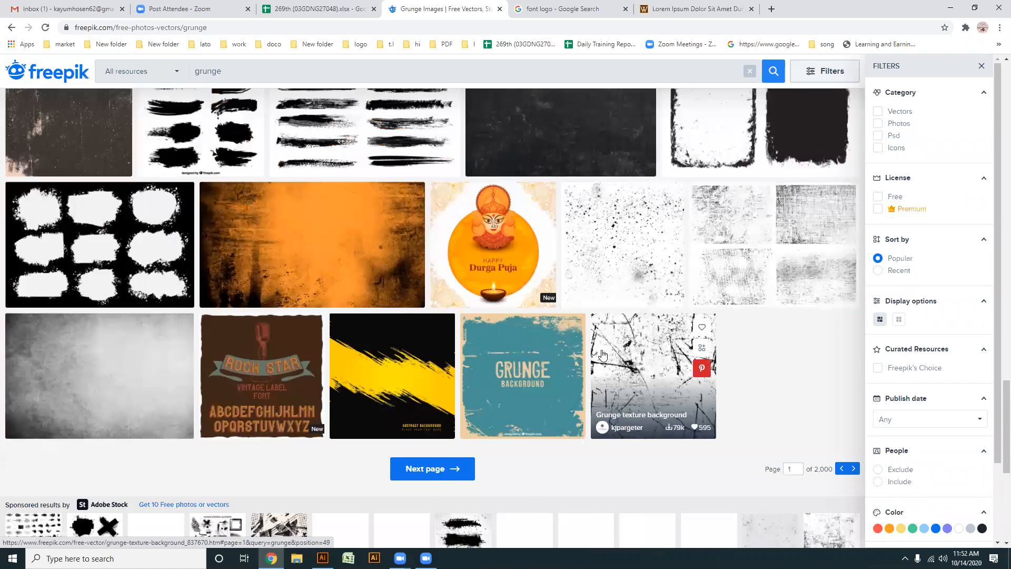
scroll(579, 311, up, 2)
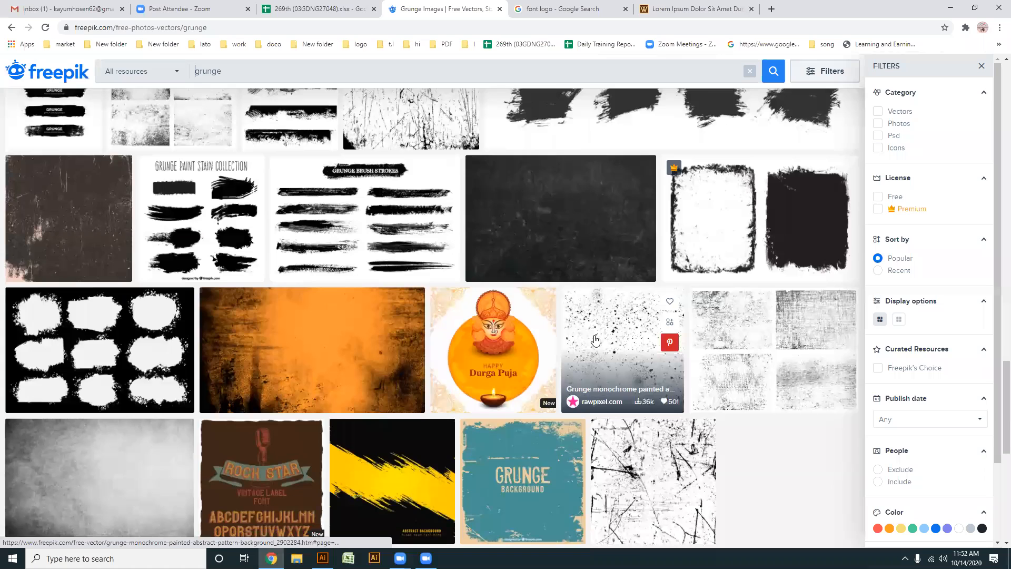
- Open the Grunge monochrome painted abstract pattern background vector and look through its related textures
click(623, 358)
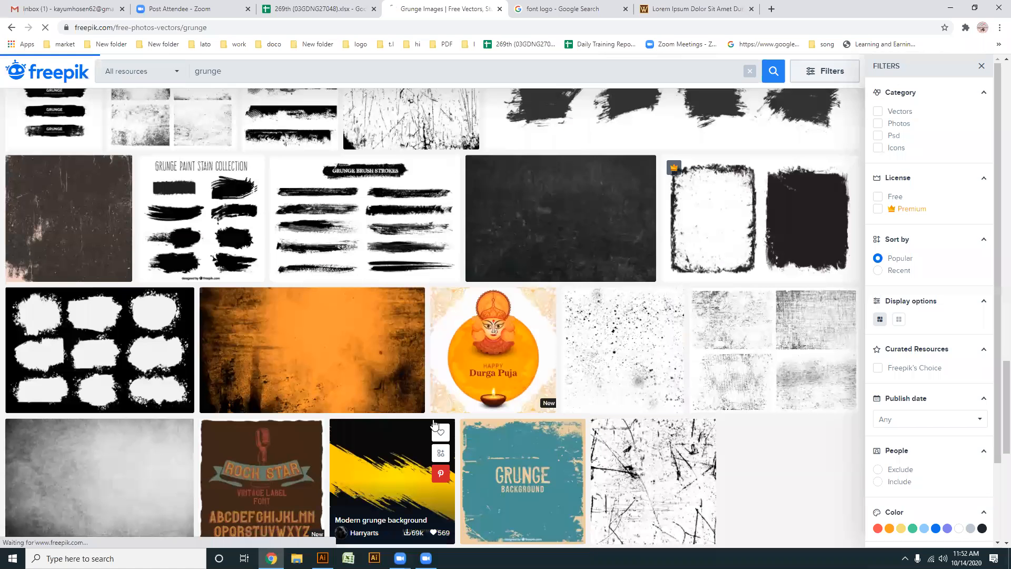
scroll(258, 244, down, 3)
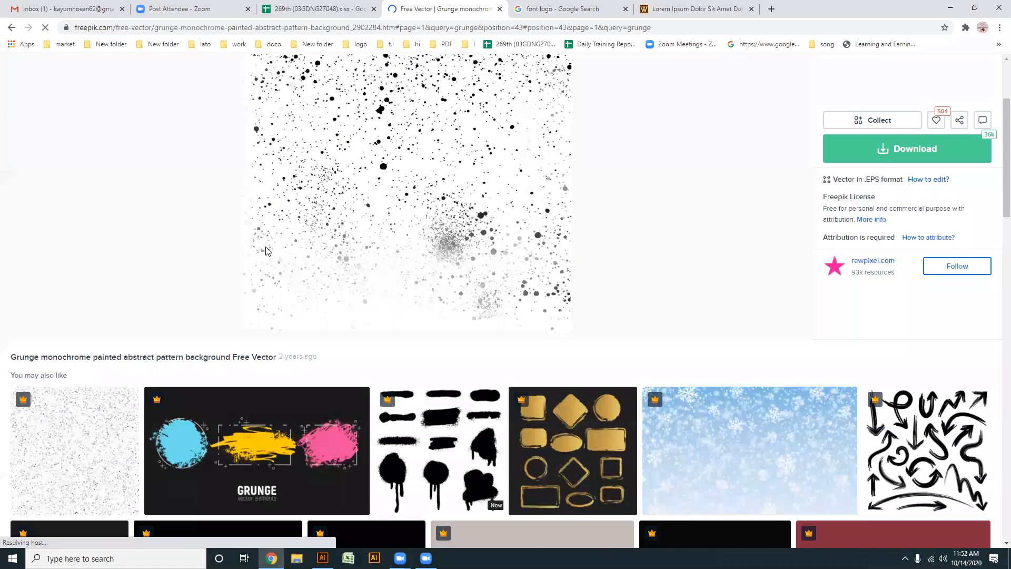
scroll(268, 247, down, 4)
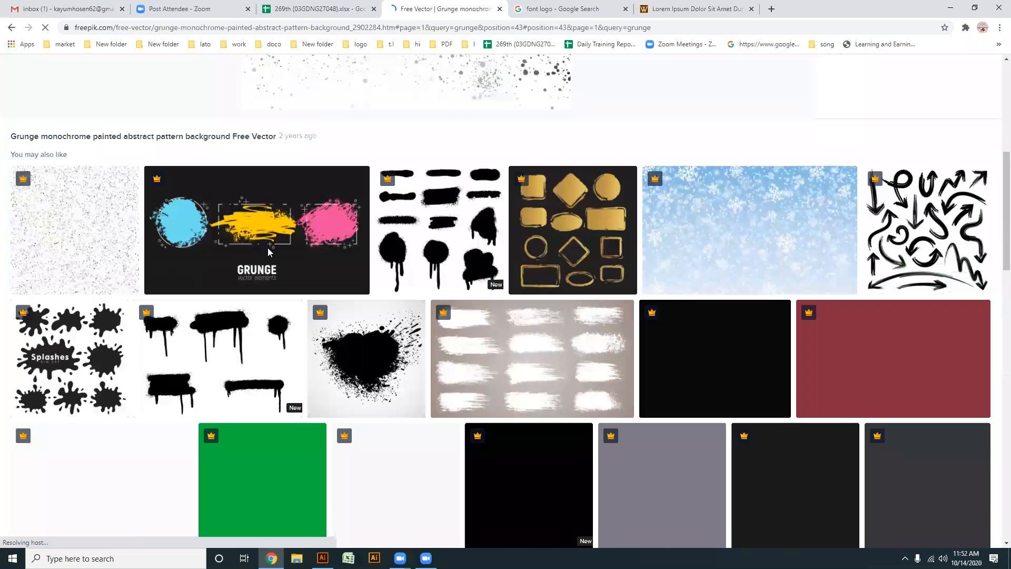
scroll(268, 249, down, 3)
scroll(271, 253, down, 4)
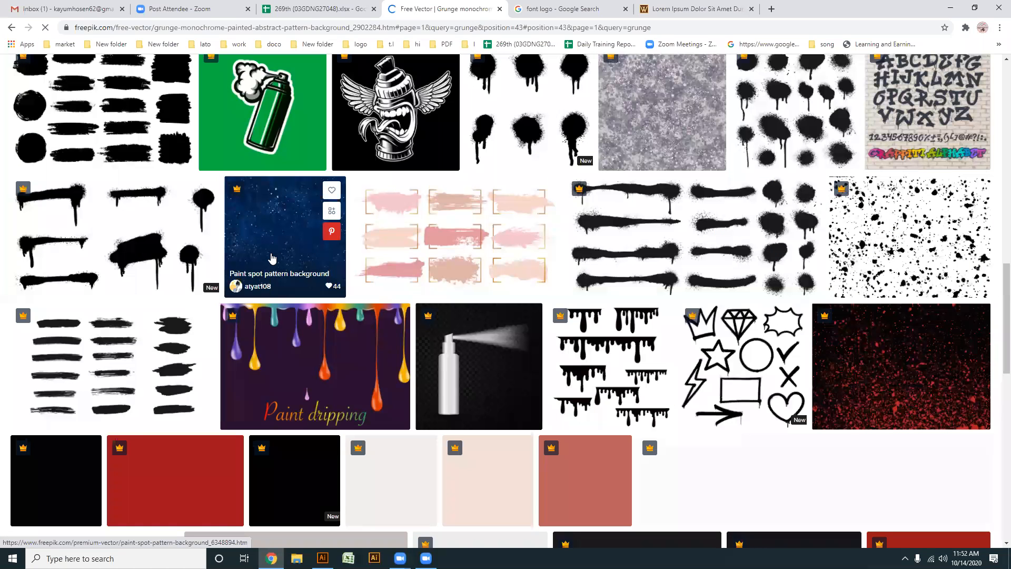
scroll(271, 258, down, 6)
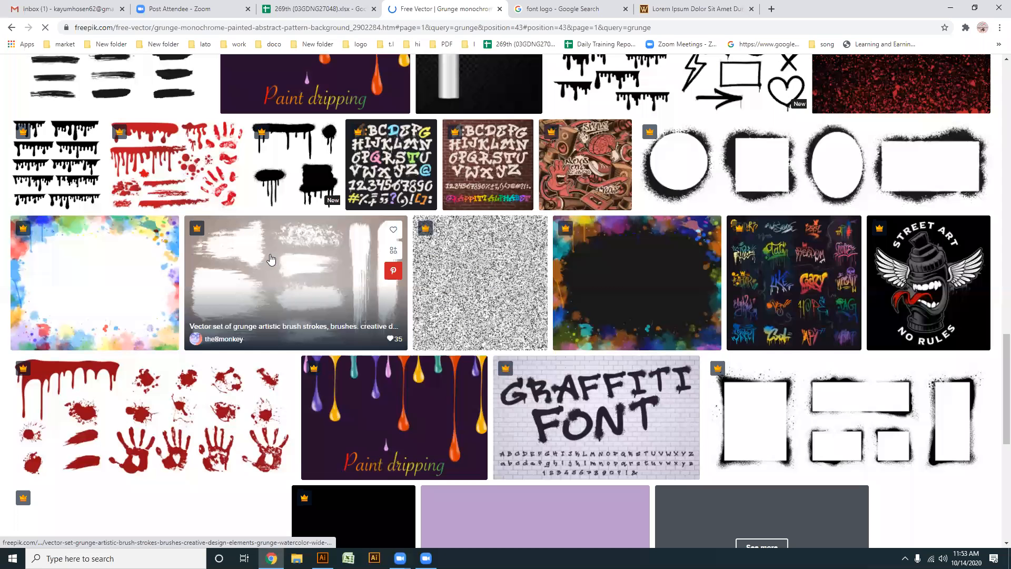
scroll(456, 193, down, 2)
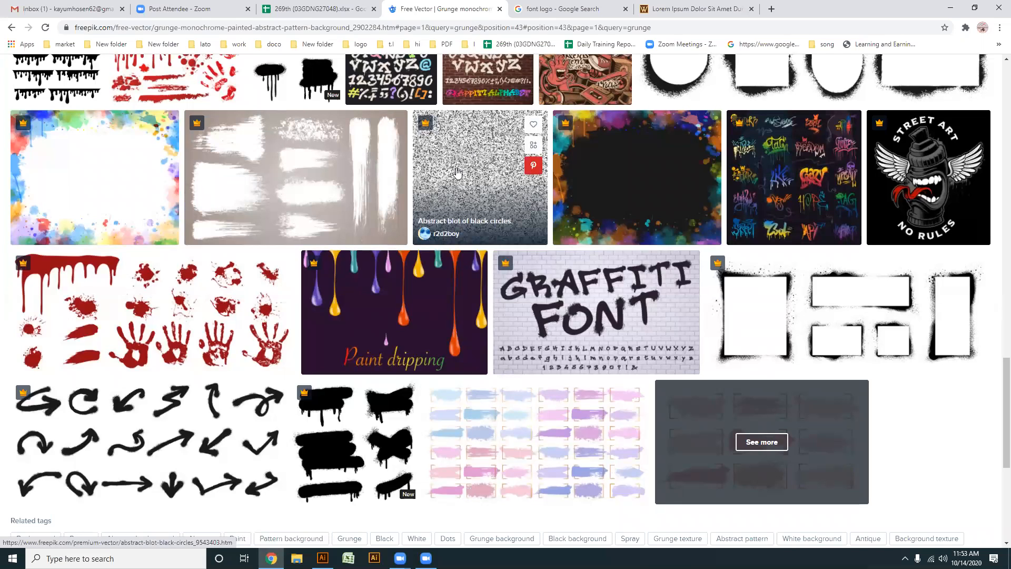
scroll(457, 173, up, 2)
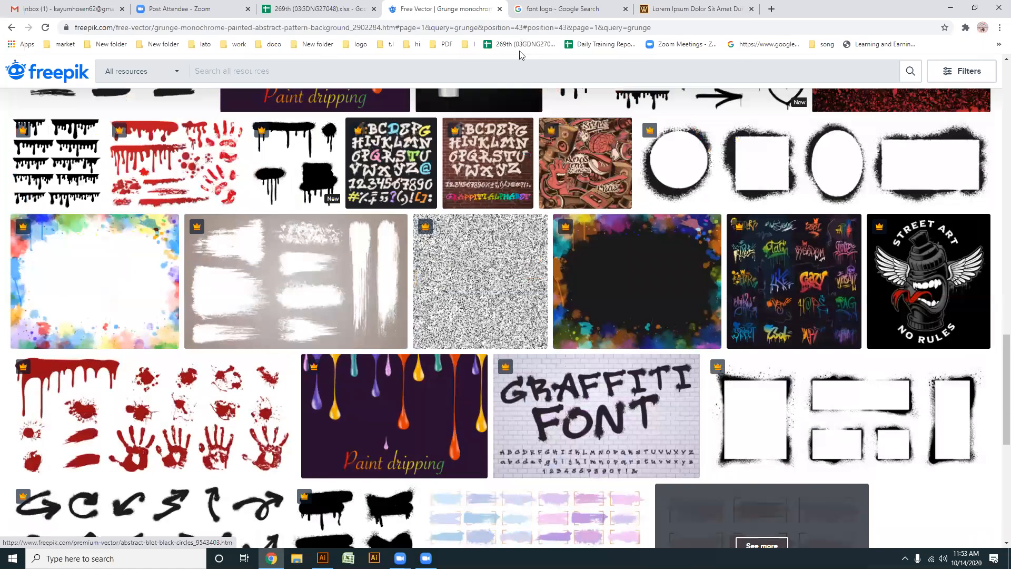
- Try to download the Abstract blot of black circles vector, returning to the monochrome pattern's page
click(431, 241)
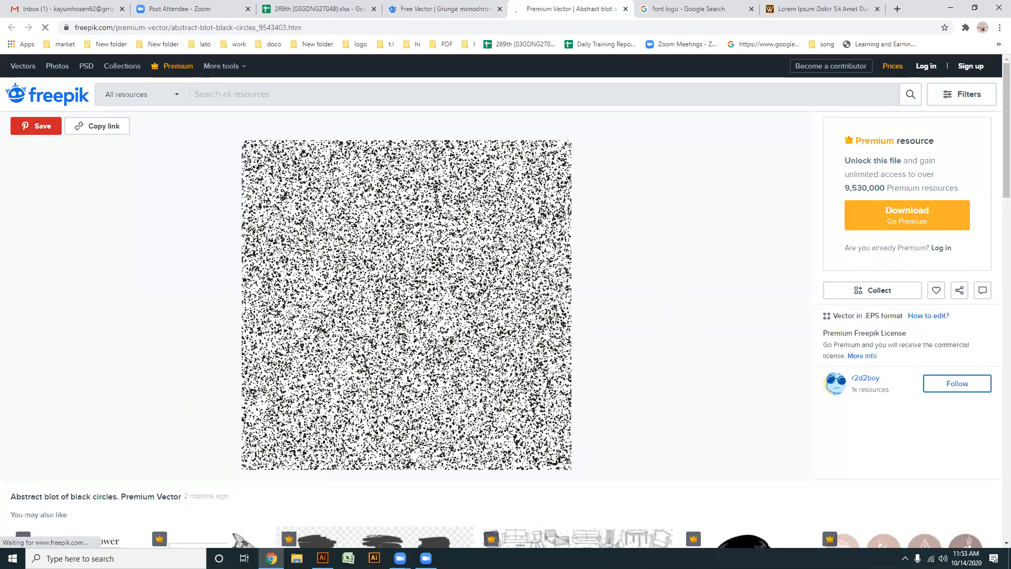
scroll(401, 292, down, 1)
scroll(352, 245, up, 1)
click(918, 215)
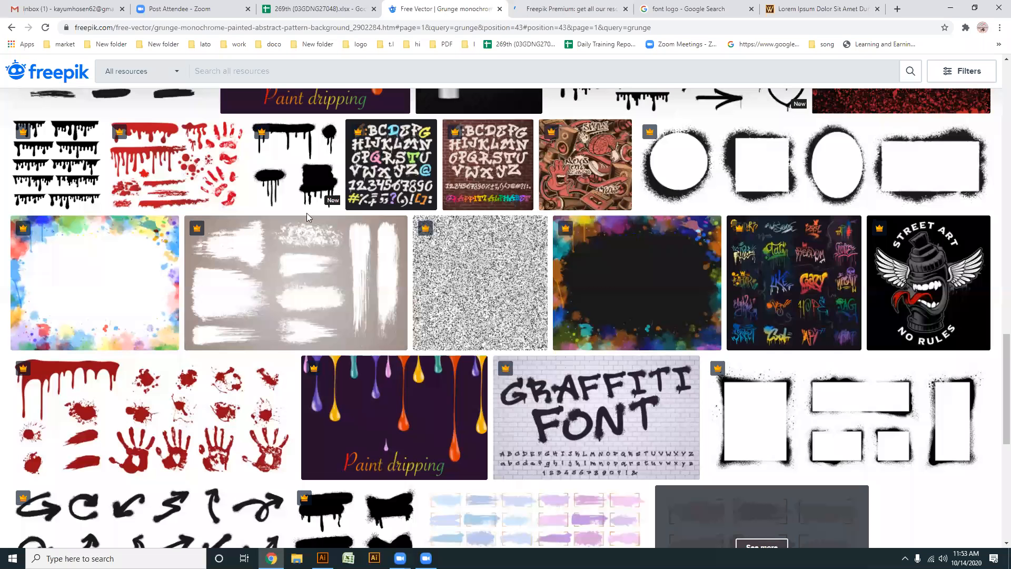
click(482, 7)
- Return to the grunge results, open the Abstract grunge rectangular frames collection and start its free download
scroll(339, 287, up, 16)
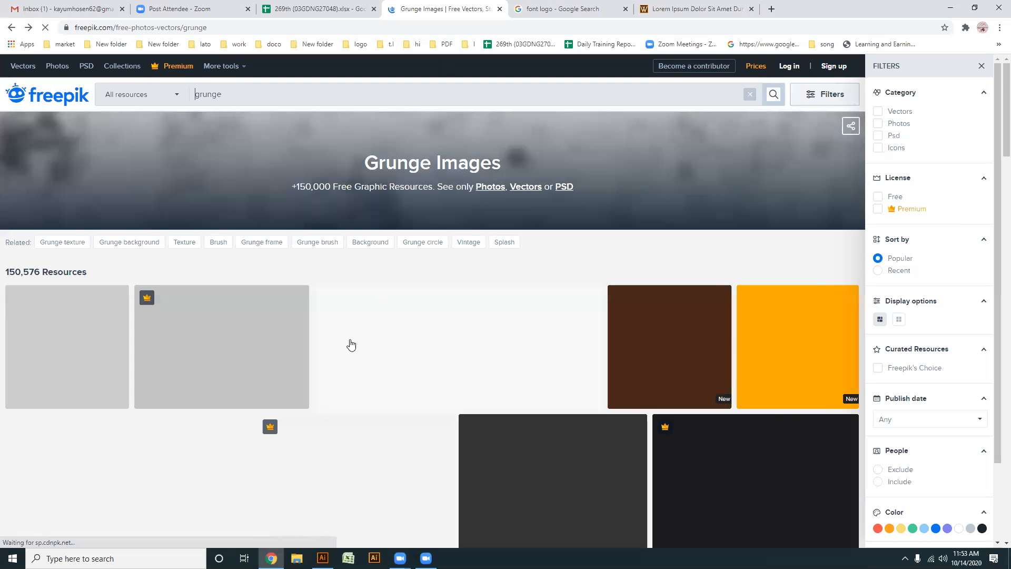
scroll(353, 343, down, 3)
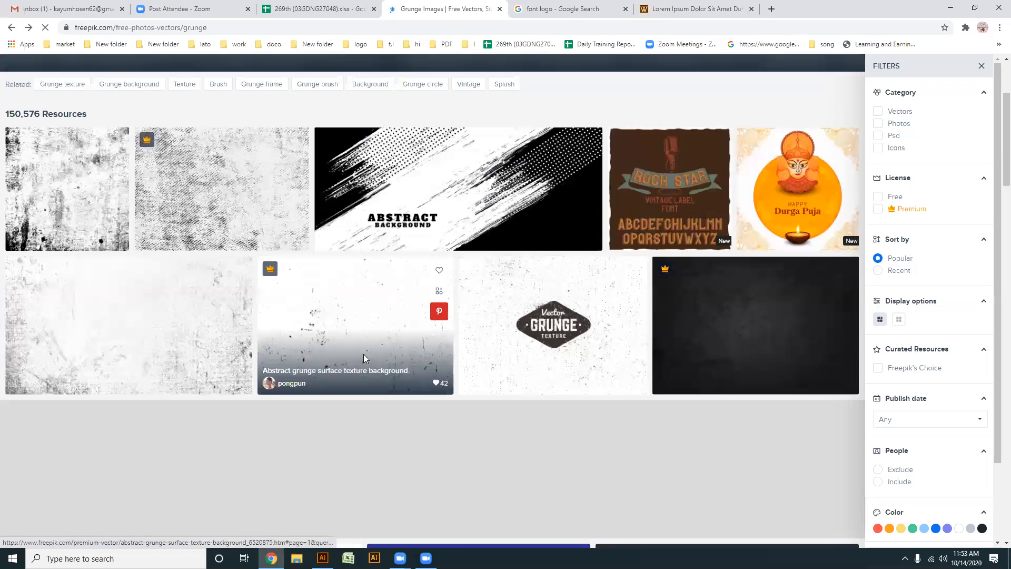
scroll(363, 354, down, 5)
scroll(362, 351, down, 2)
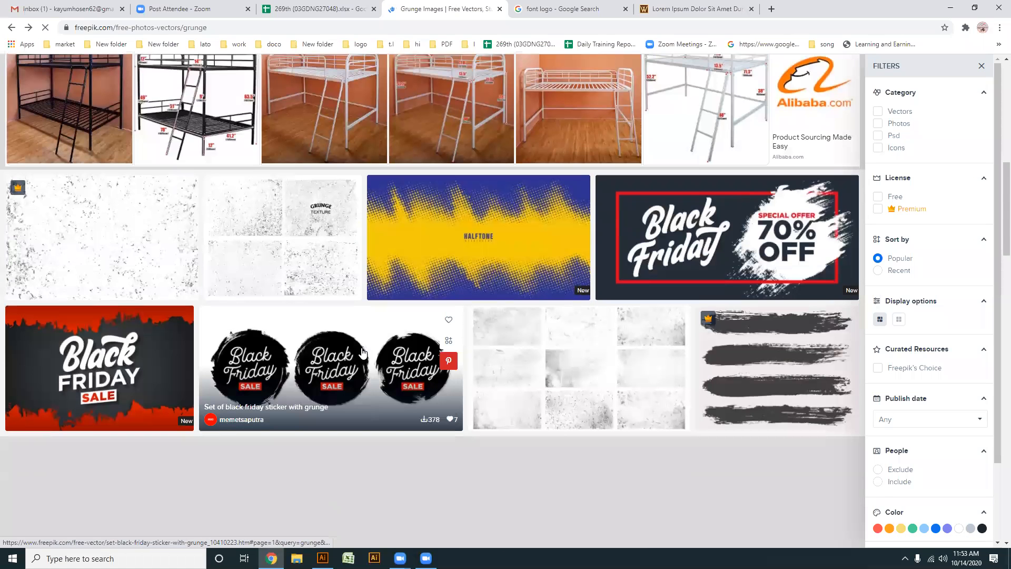
scroll(363, 354, down, 6)
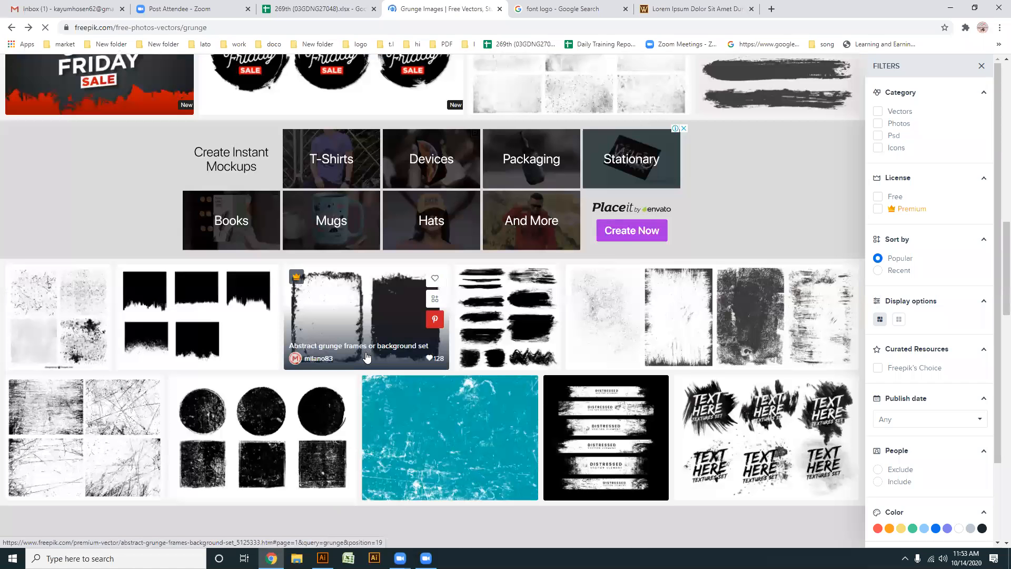
scroll(605, 237, down, 2)
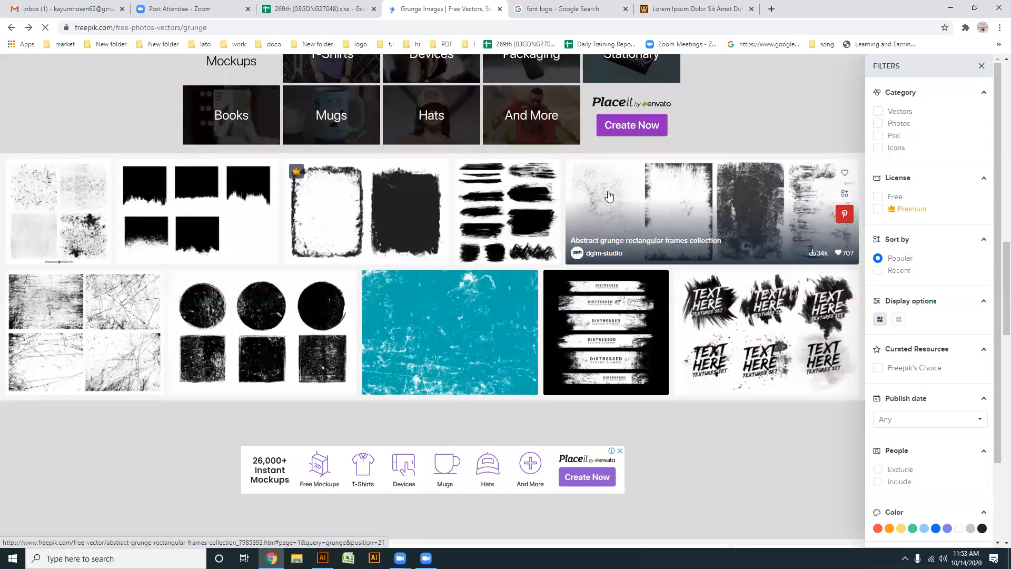
click(608, 195)
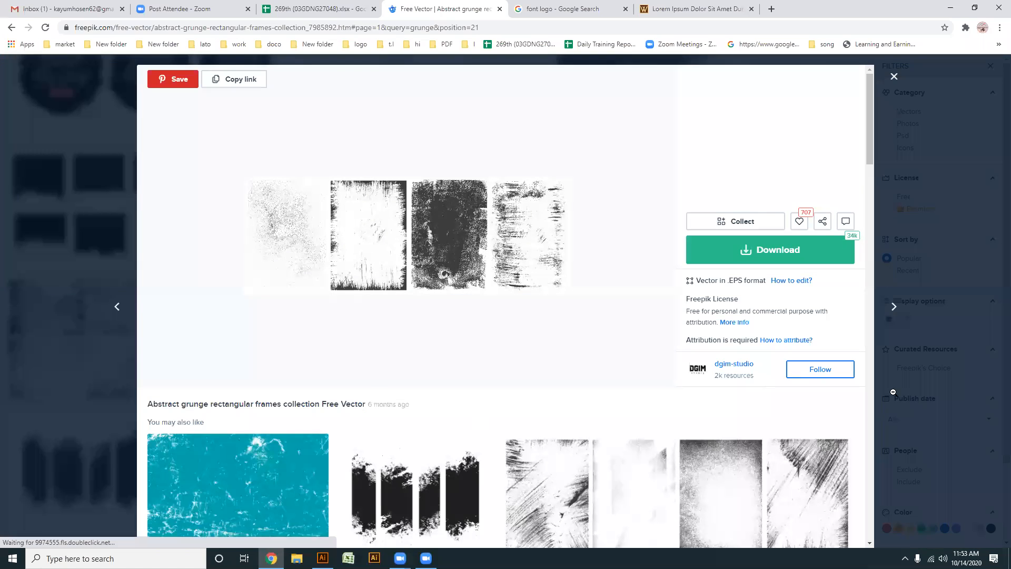
click(778, 378)
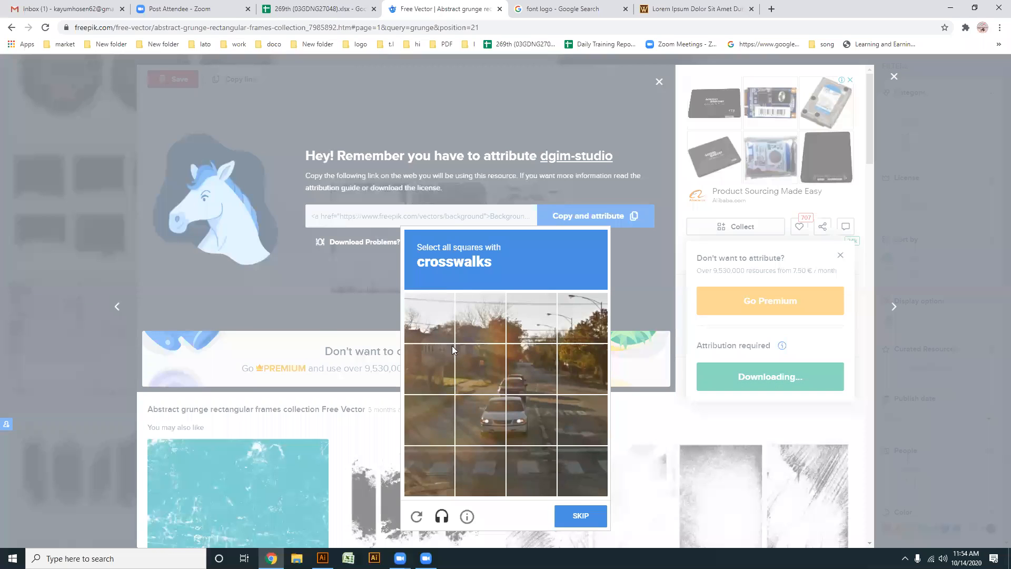
- Try to pass the crosswalks image challenge by selecting the four middle squares and submitting them
click(482, 370)
click(532, 371)
click(525, 412)
click(487, 418)
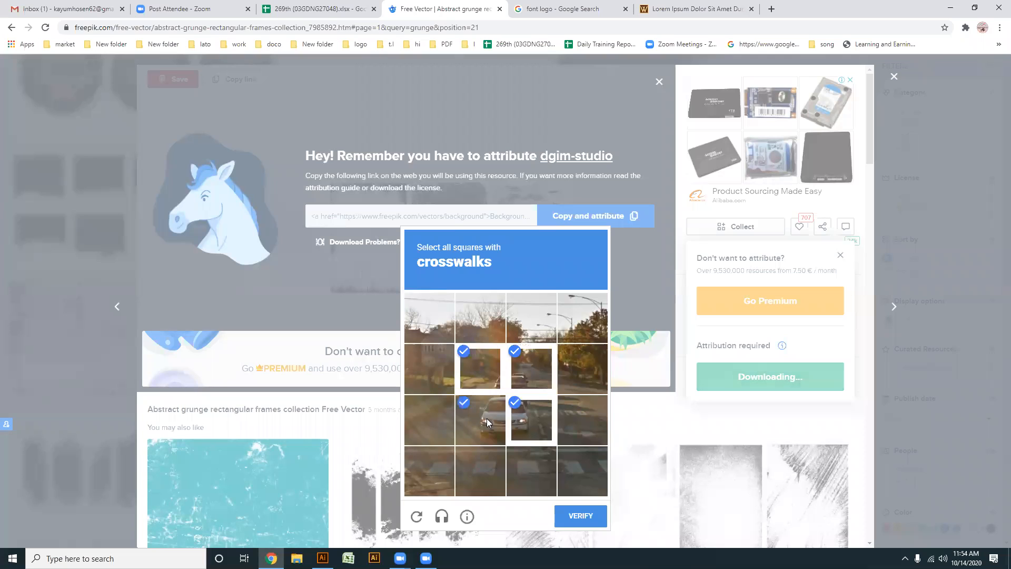
click(582, 517)
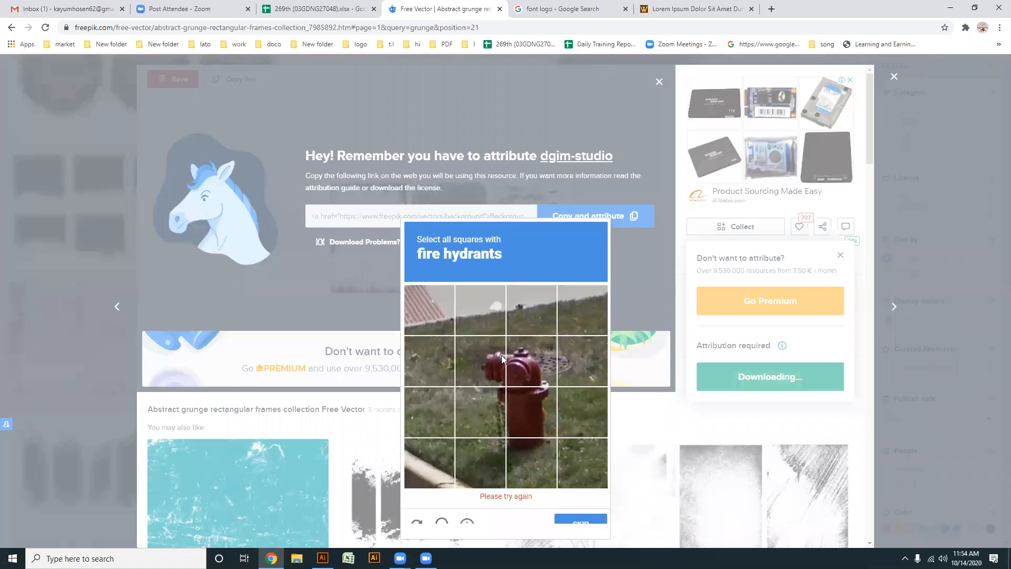
- Select the five squares covering the fire hydrant in the image challenge and submit them for verification
click(499, 354)
click(521, 372)
click(487, 419)
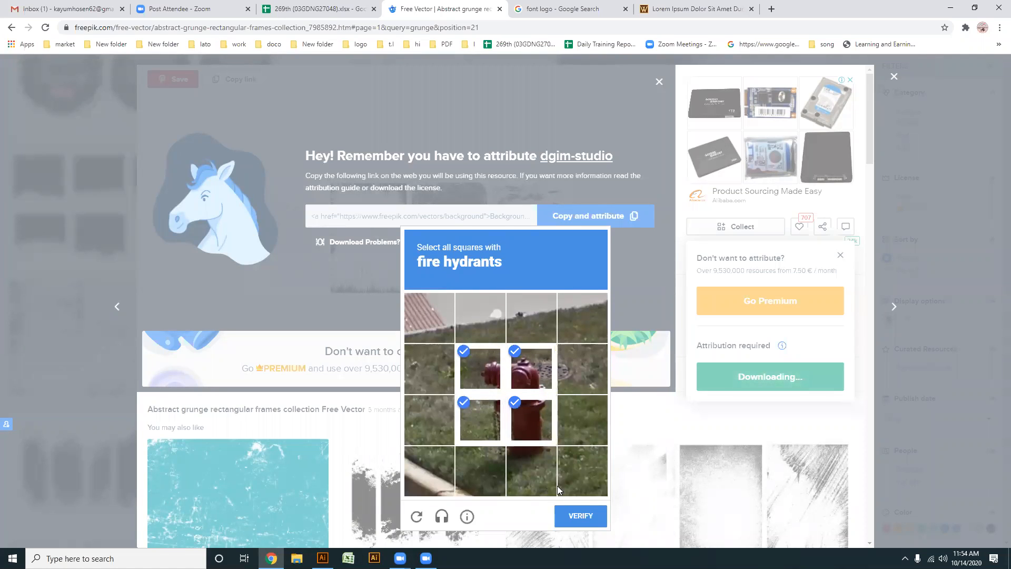
click(525, 452)
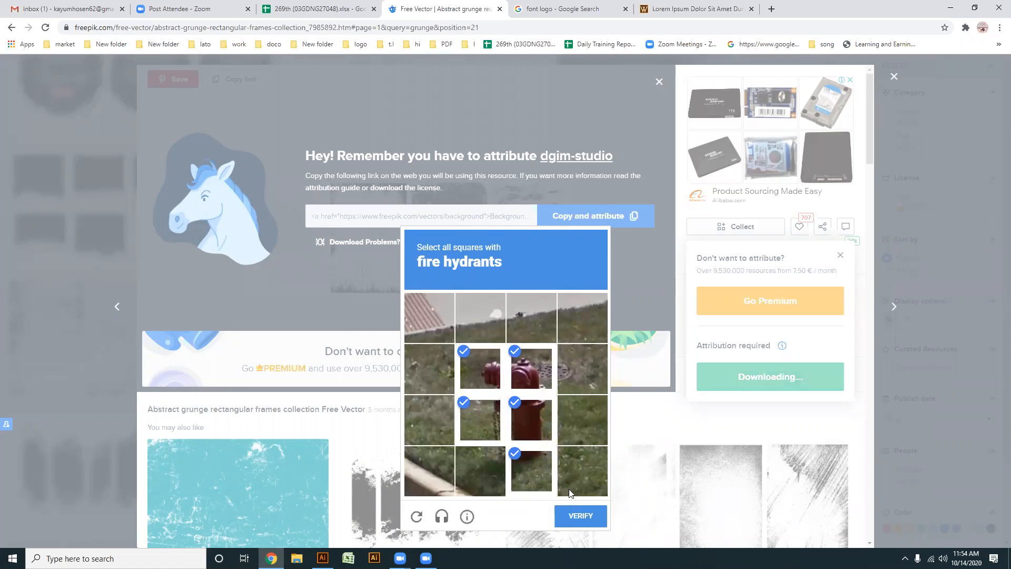
click(579, 517)
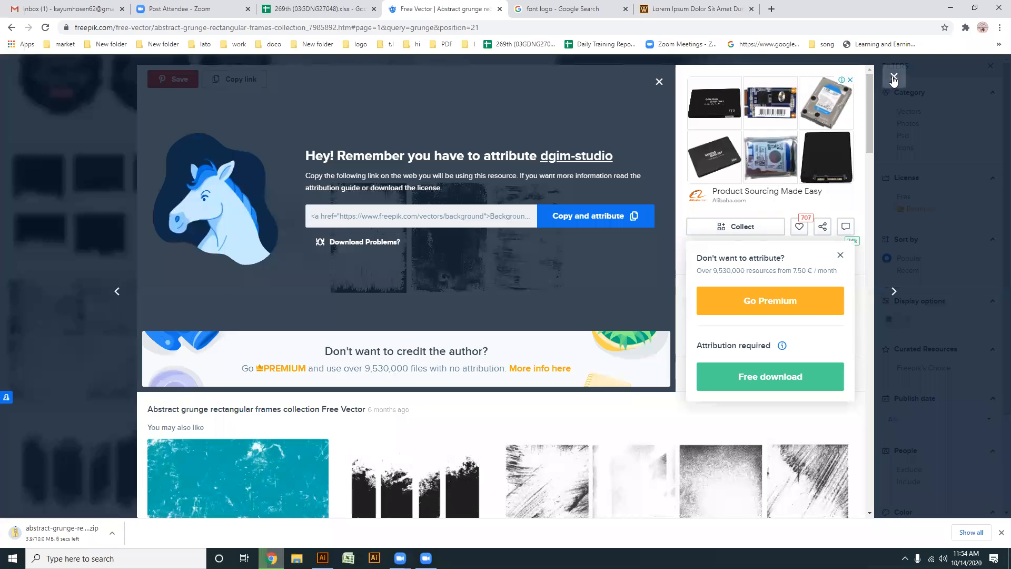
- Dismiss the attribution notice and show the abstract-grunge zip download in its folder
click(659, 82)
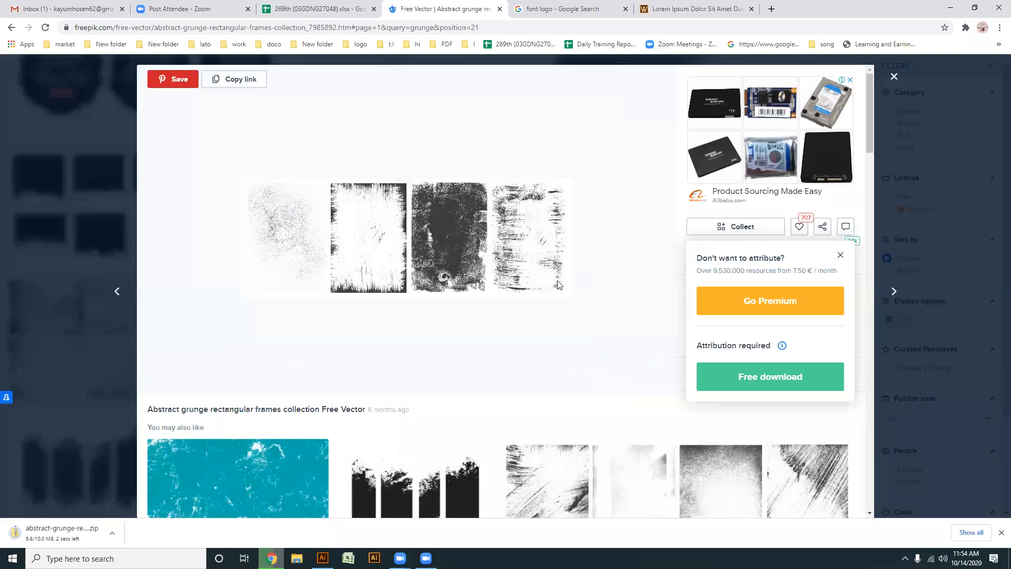
scroll(559, 285, down, 4)
scroll(558, 289, down, 6)
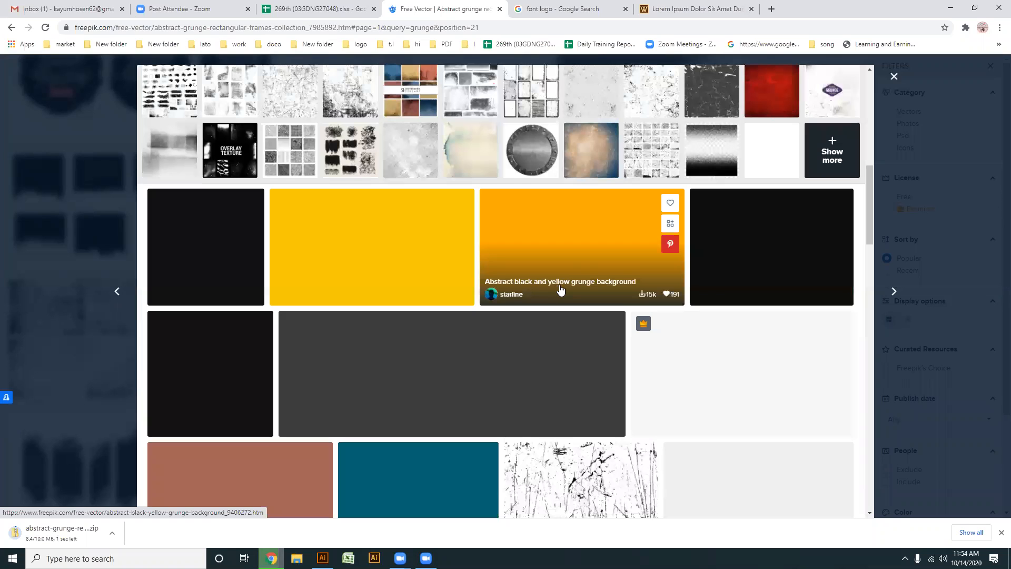
right_click(52, 531)
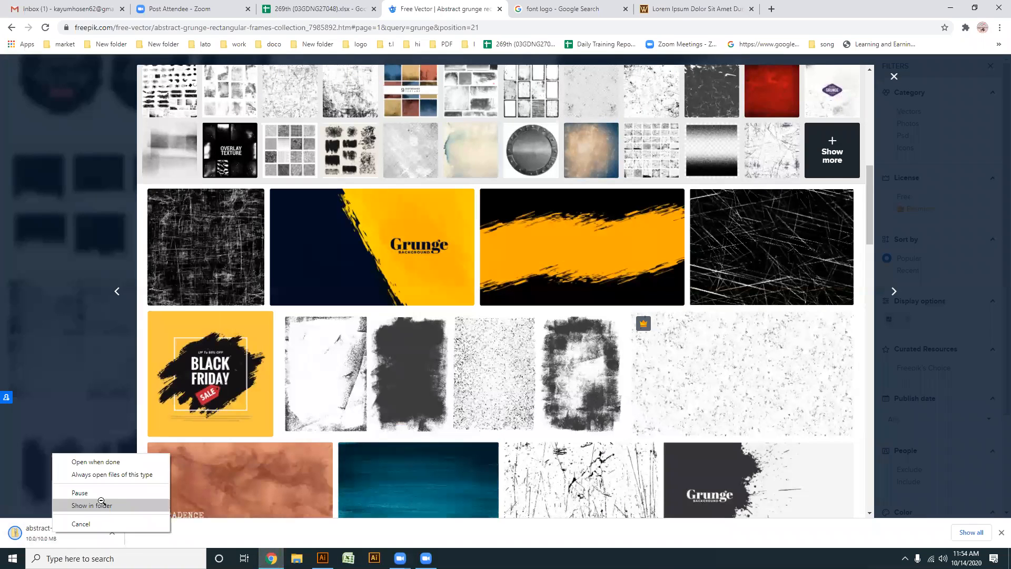
click(101, 504)
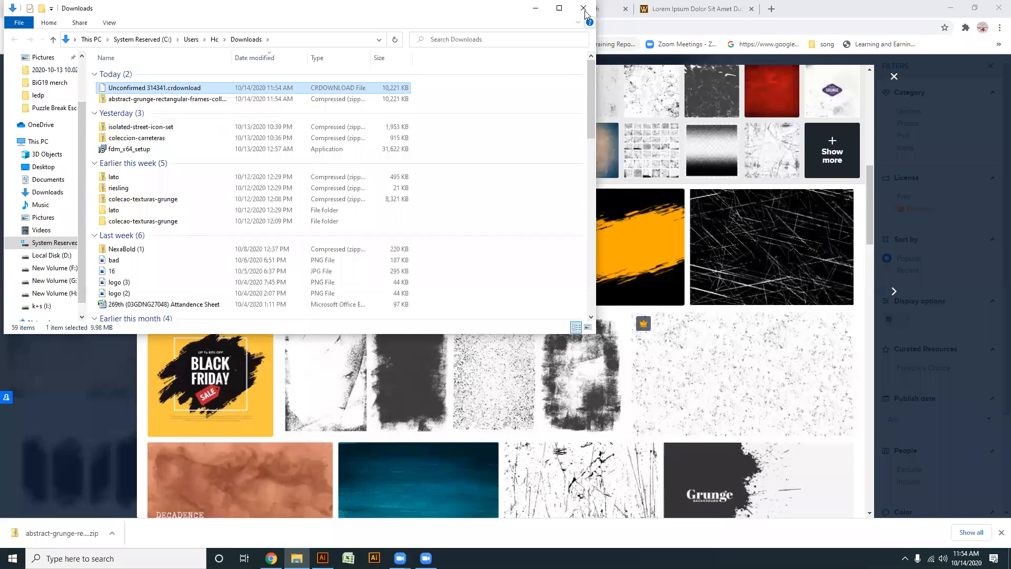
- Extract the abstract-grunge-rectangular-frames-collection zip into its suggested folder in Downloads
right_click(57, 543)
click(101, 507)
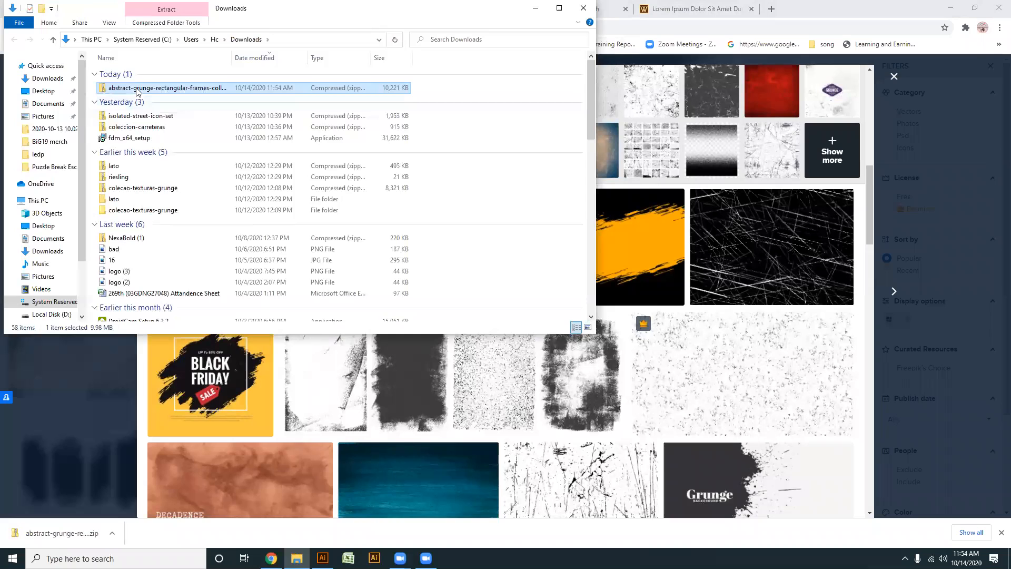
right_click(134, 88)
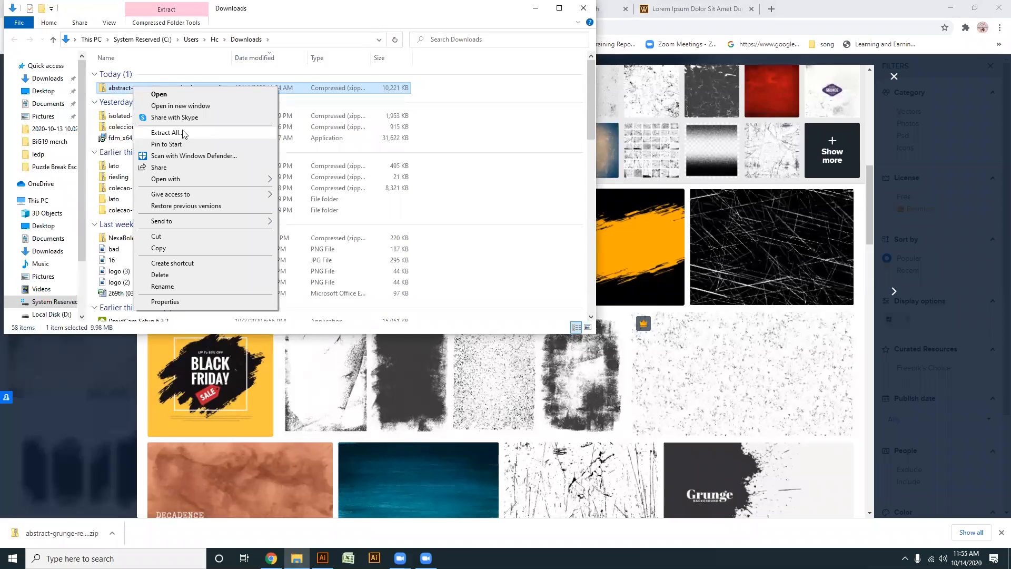
click(180, 134)
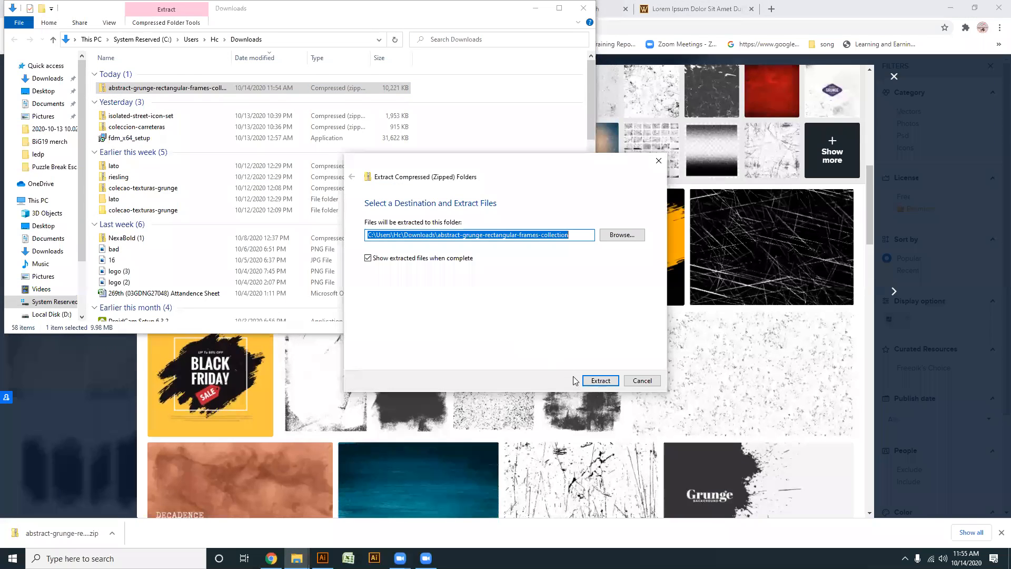
key(Return)
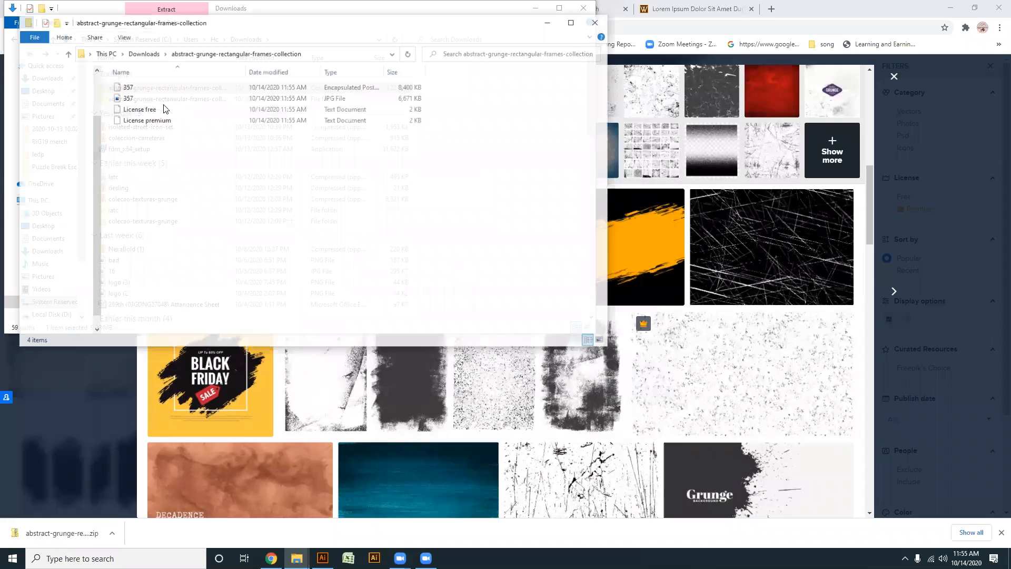
- Open the extracted Encapsulated PostScript file 357 and copy its first texture, the speckled one
click(127, 87)
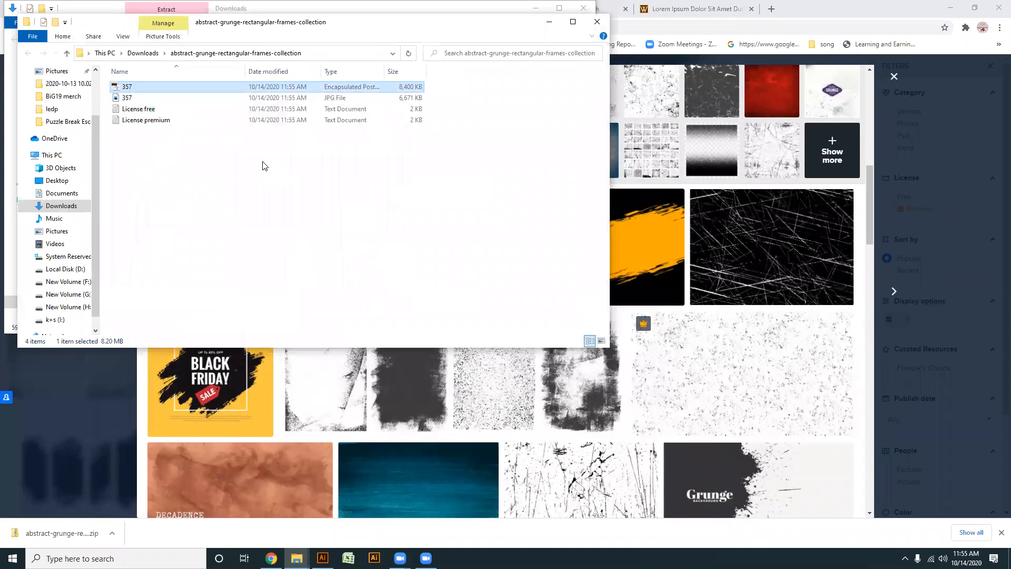
key(Return)
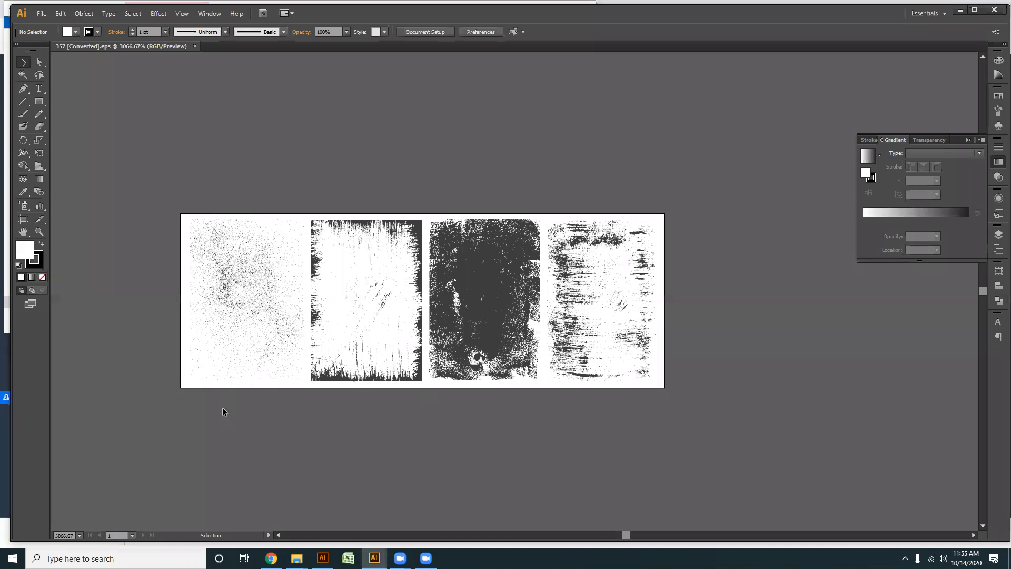
scroll(222, 407, up, 1)
drag(202, 343, 290, 270)
click(319, 191)
key(ctrl+plus)
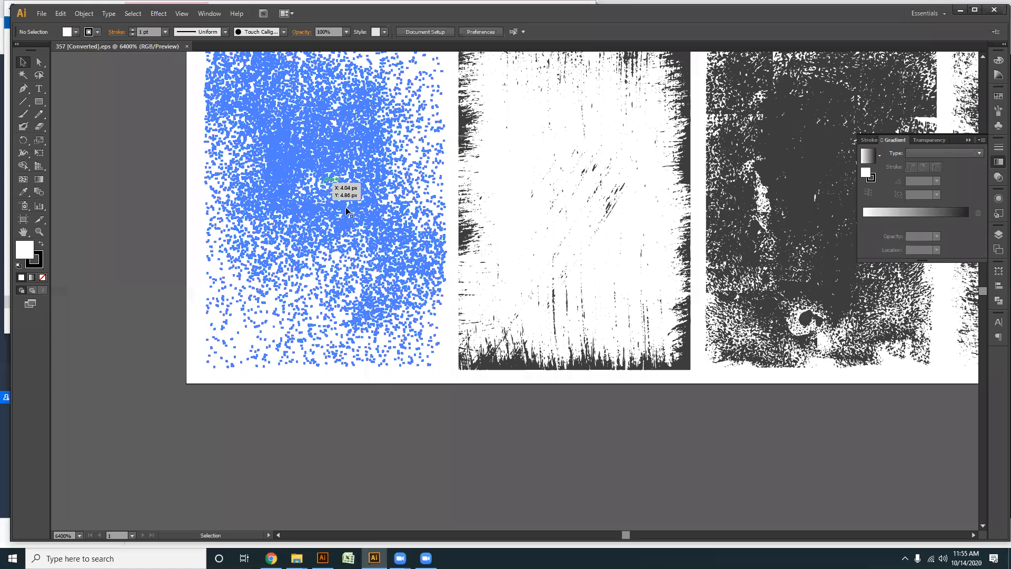
key(ctrl+minus)
drag(337, 200, 299, 522)
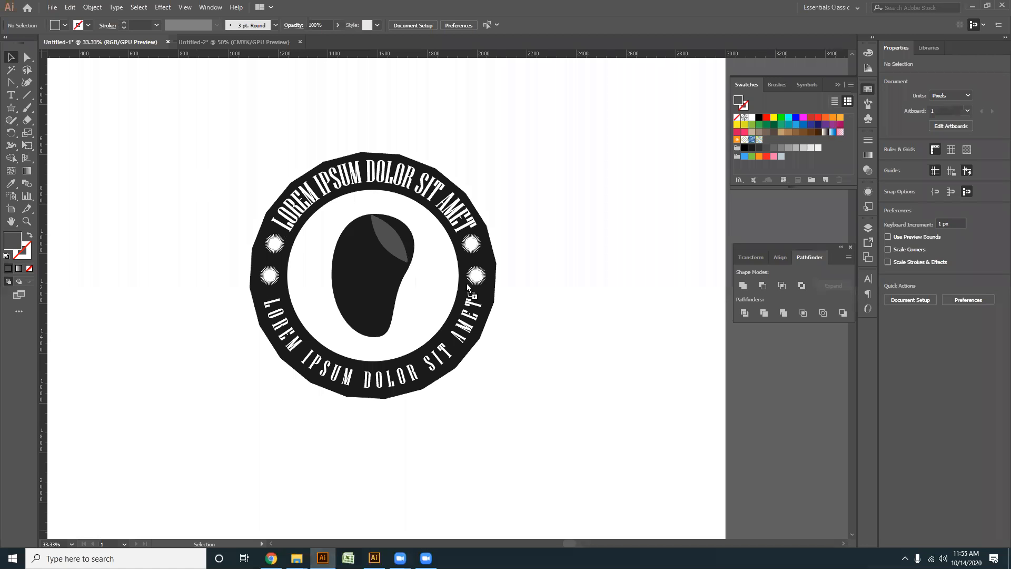
- Paste the speckled texture into the badge document, enlarge it to about 238 × 334 px and move it beside the artboard
key(ctrl+v)
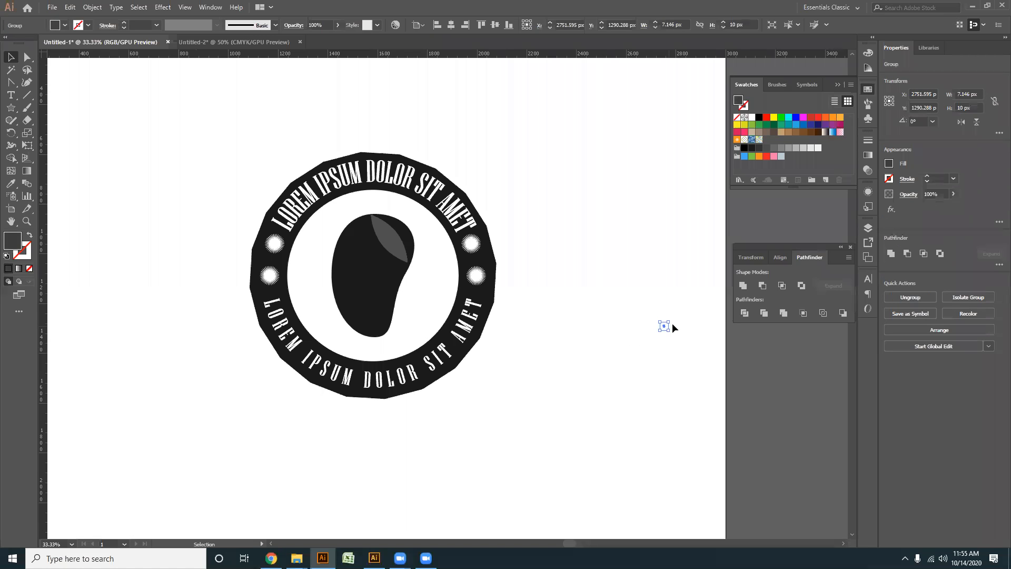
drag(669, 331, 806, 478)
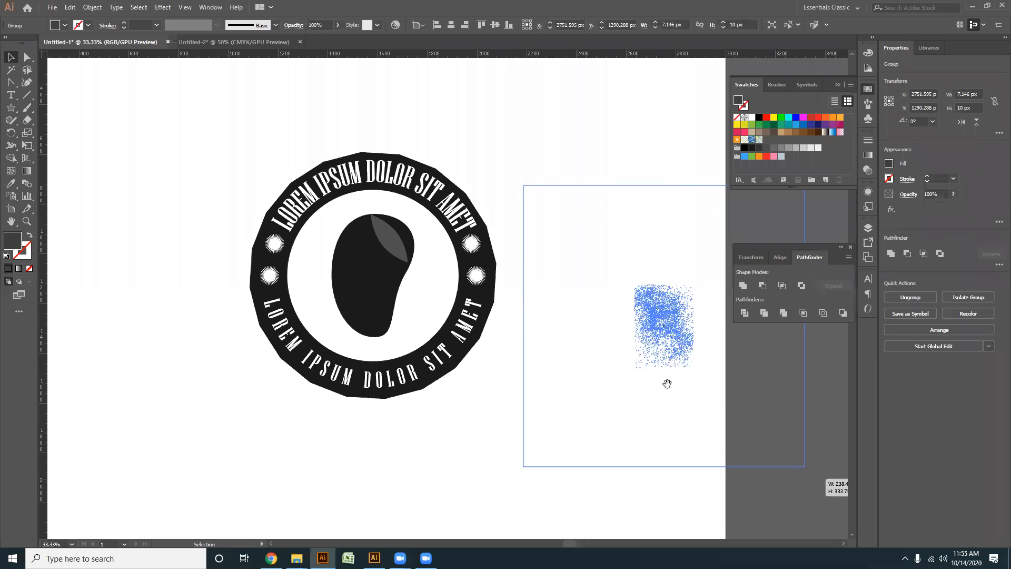
drag(667, 383, 411, 299)
drag(424, 245, 536, 200)
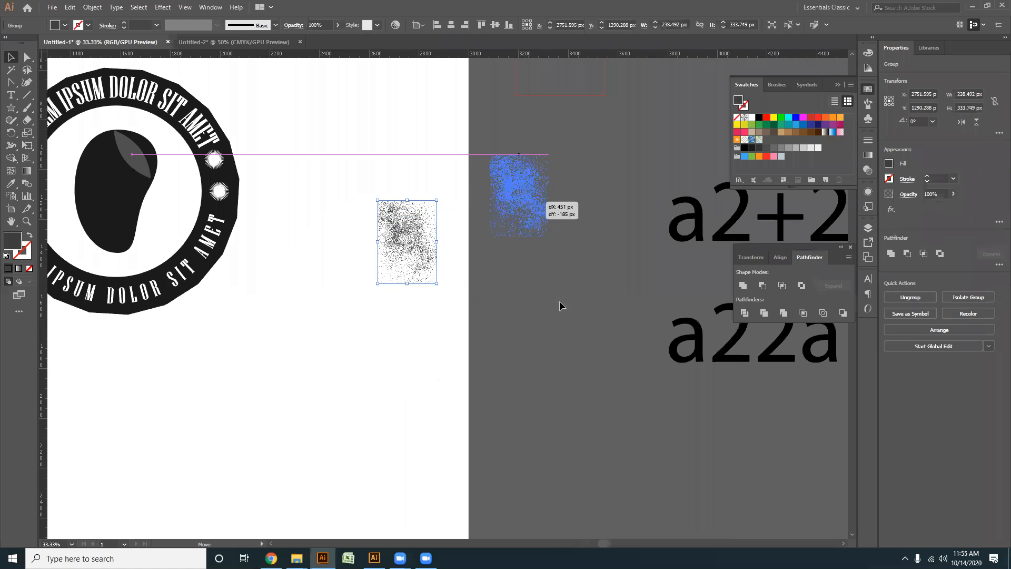
click(559, 302)
- Scale the speckled texture beside the artboard up proportionally to about 500 × 699 px and deselect it
scroll(524, 238, up, 3)
click(524, 238)
drag(610, 248, 662, 428)
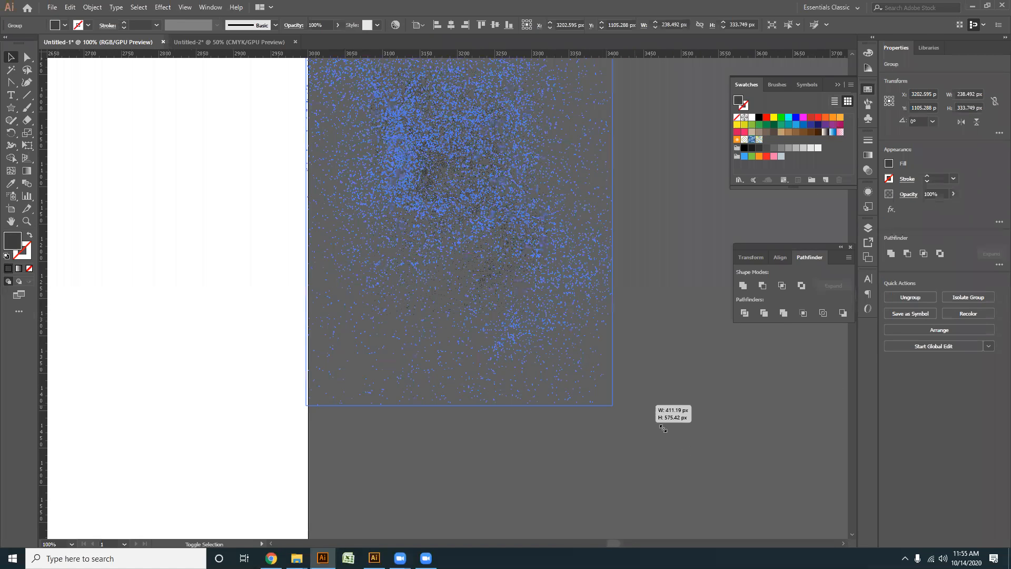
scroll(577, 361, down, 1)
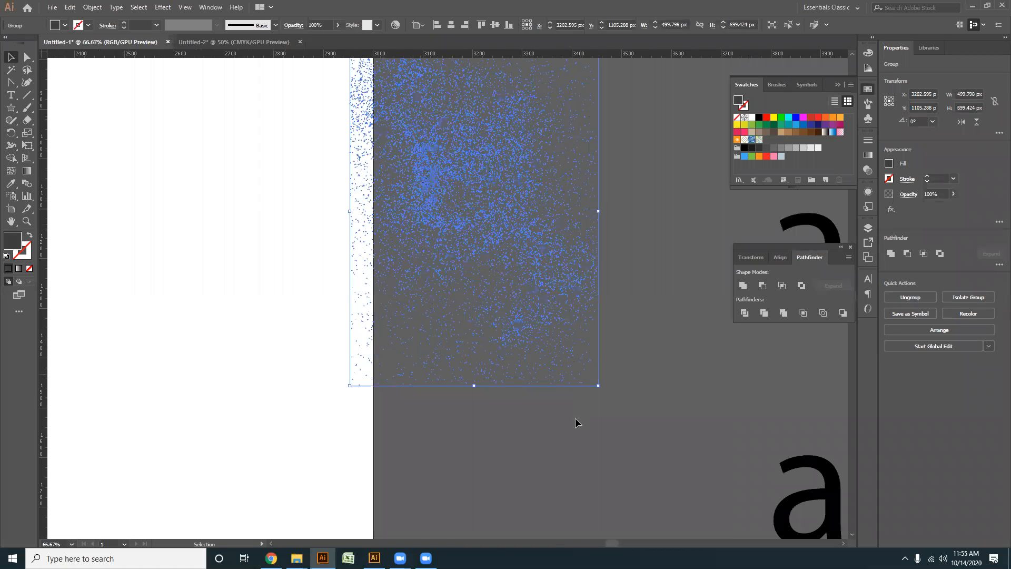
click(509, 507)
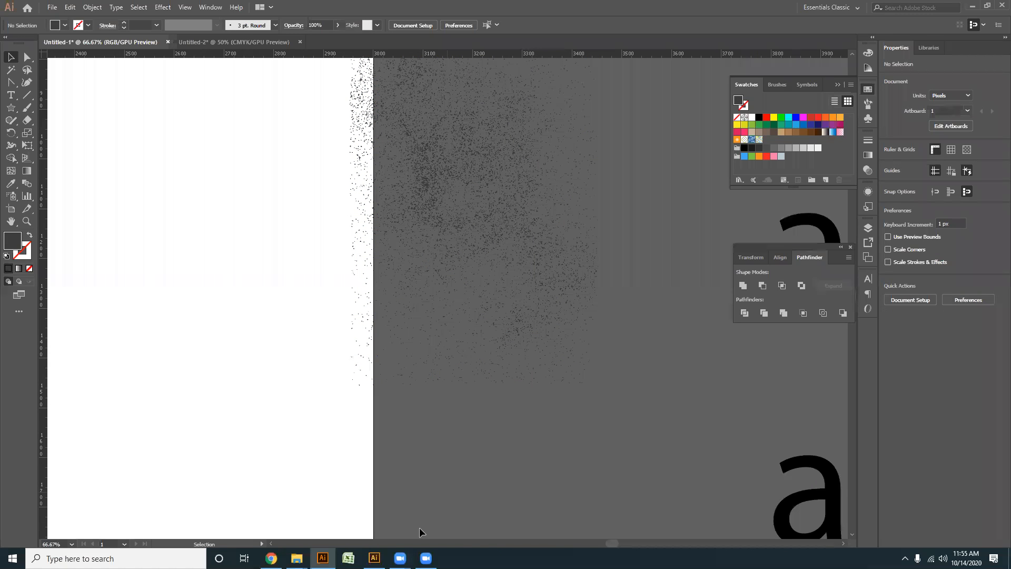
key(alt+Tab)
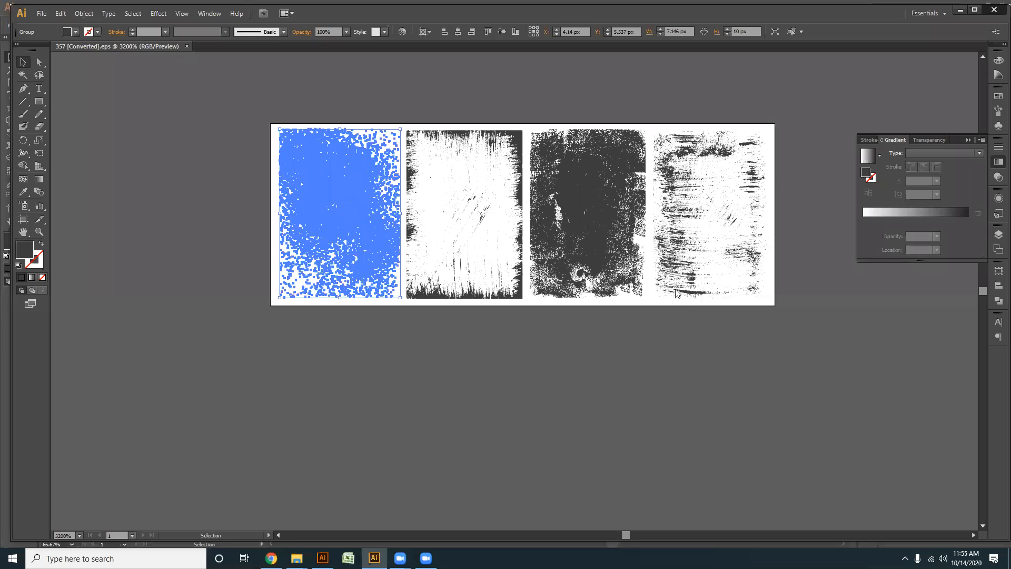
key(alt+Tab)
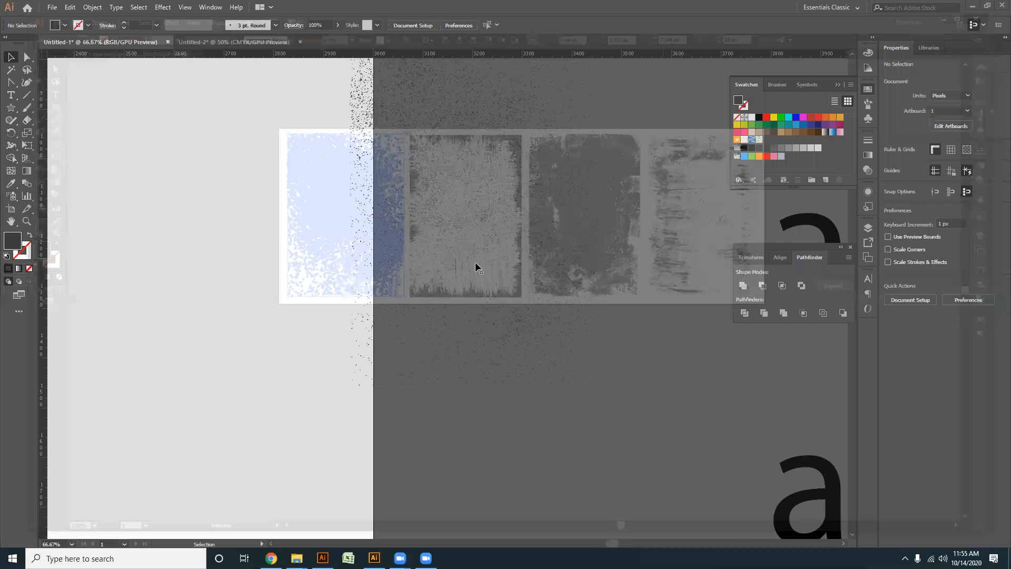
scroll(474, 300, down, 2)
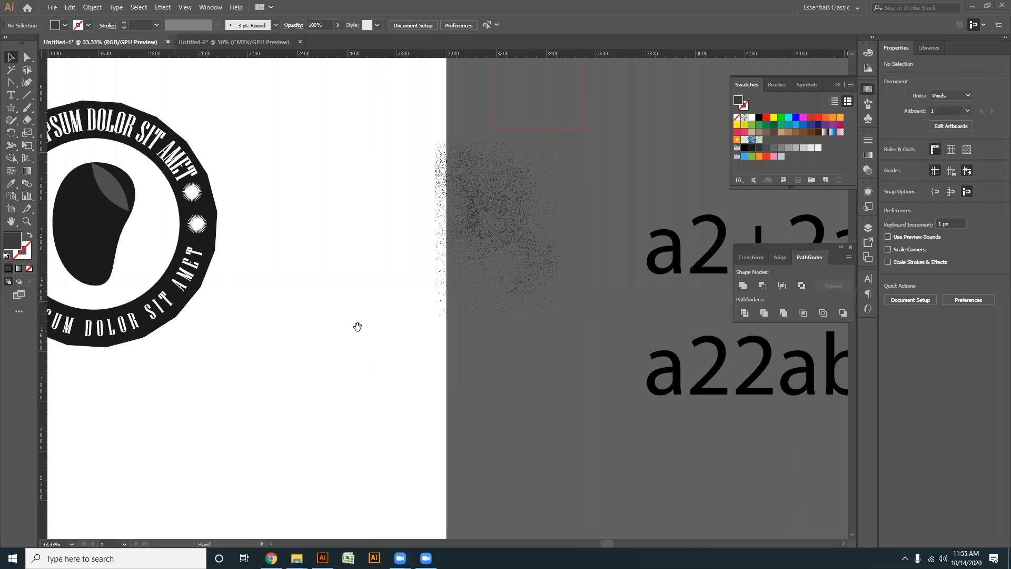
scroll(375, 336, down, 2)
drag(385, 329, 512, 307)
click(549, 247)
right_click(549, 245)
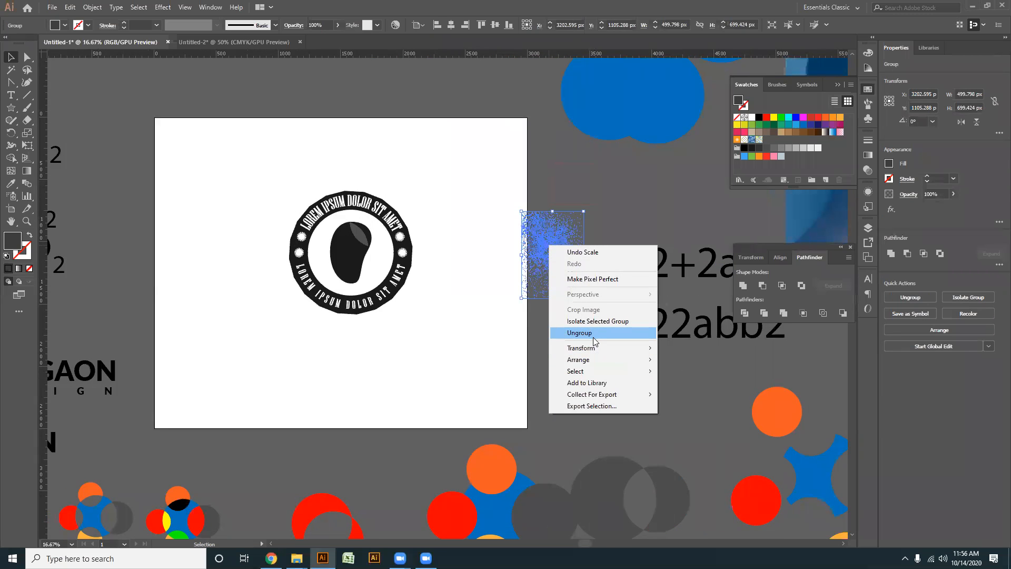
click(550, 241)
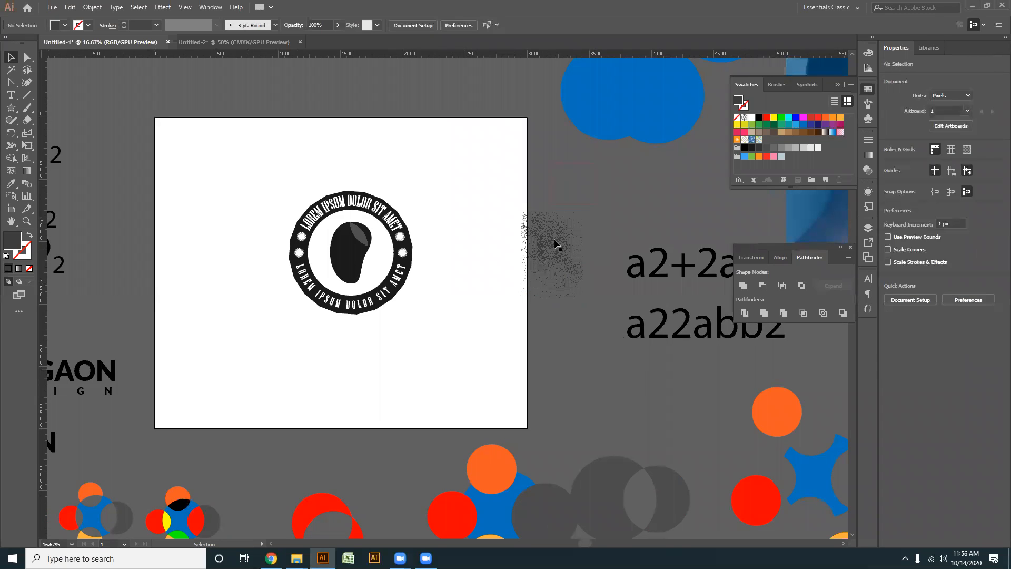
- Move the speckled texture over the badge and scale it to about 1073 × 1501 px so it covers the whole ring
drag(564, 235, 359, 236)
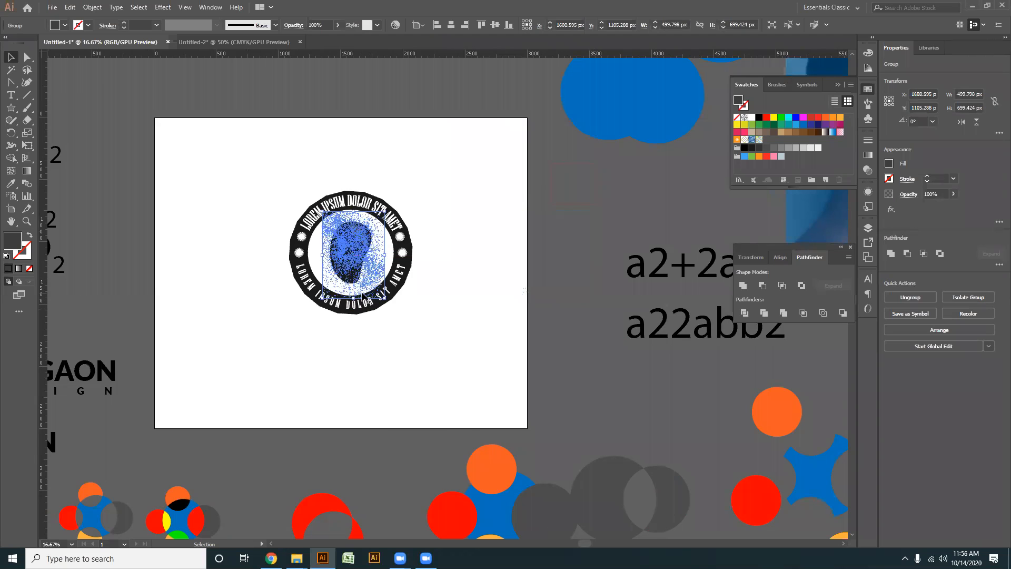
scroll(357, 292, up, 2)
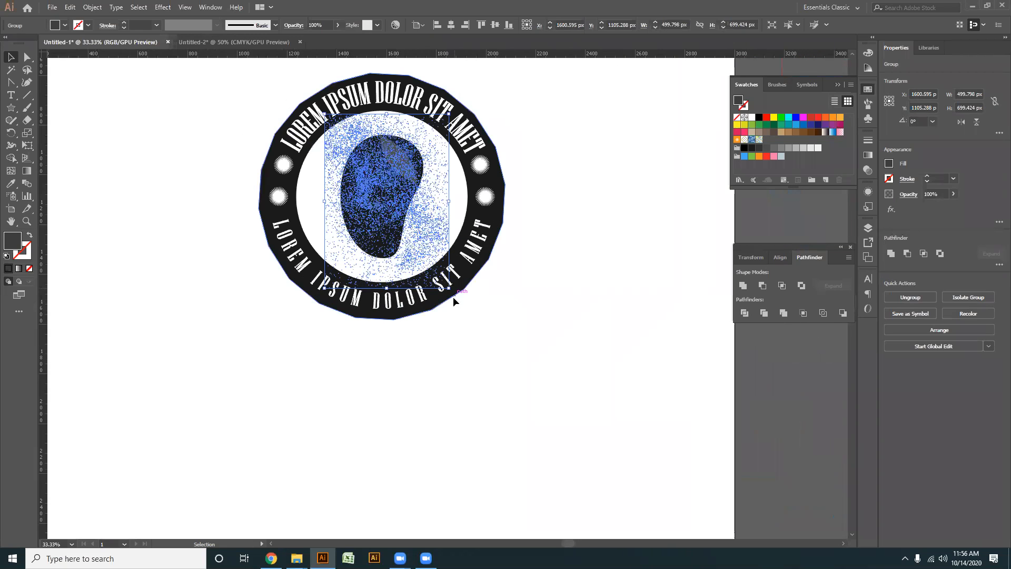
drag(452, 295, 517, 386)
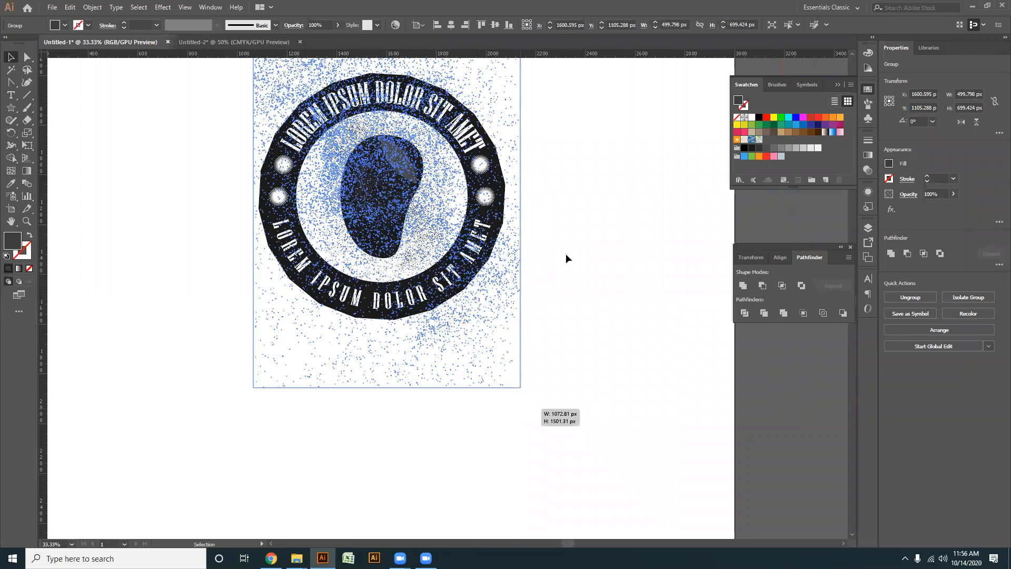
drag(567, 257, 568, 256)
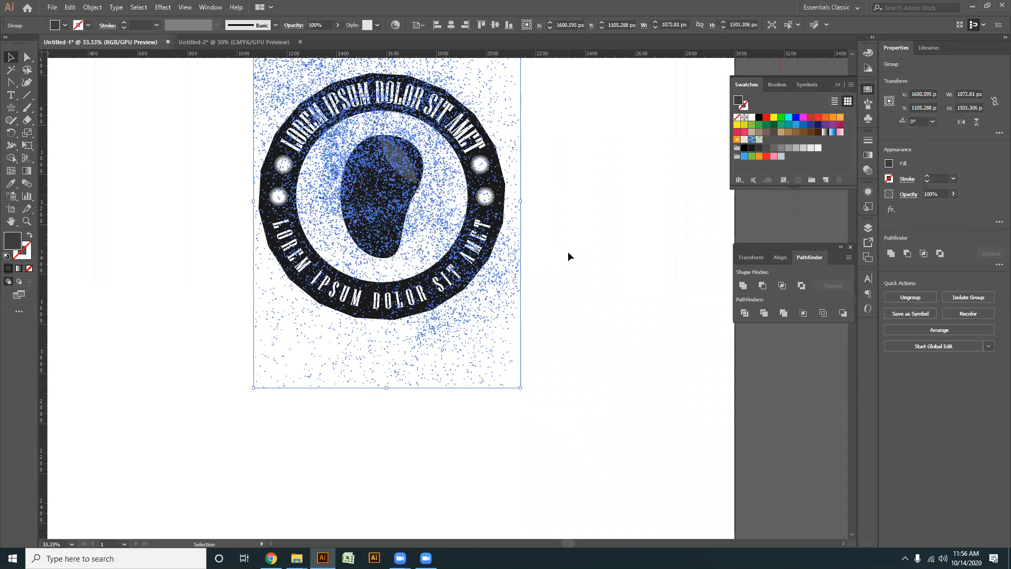
click(568, 253)
- Examine how the speckled texture overlaps the badge's ring, white inner circle and bean emblem
drag(499, 326, 501, 338)
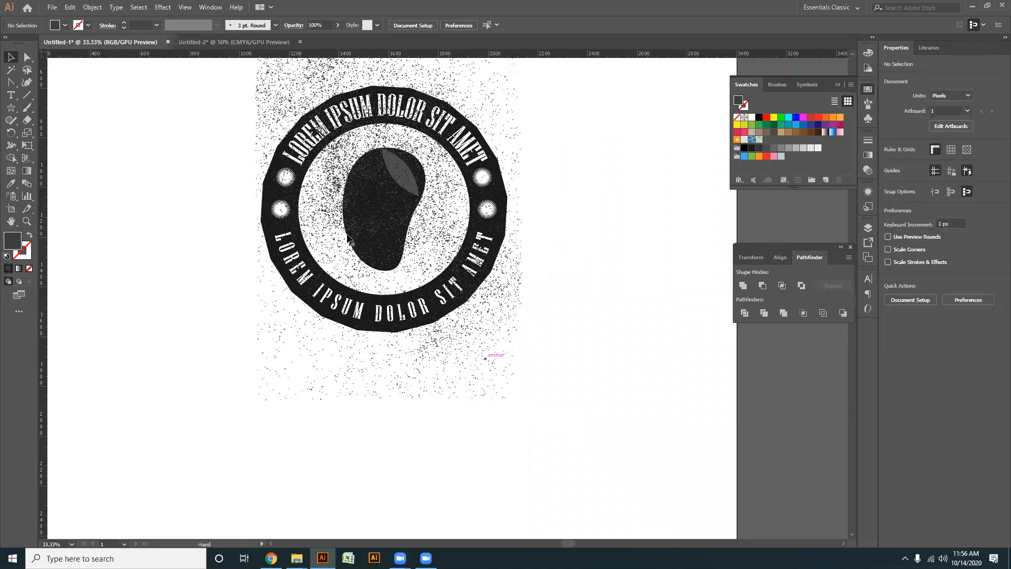
scroll(363, 242, up, 1)
drag(513, 270, 494, 279)
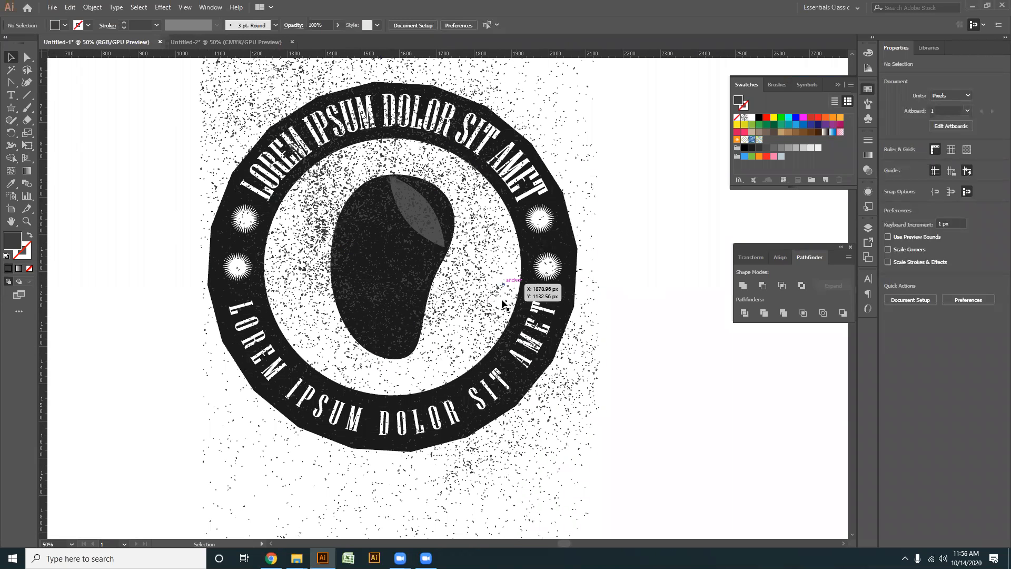
click(501, 277)
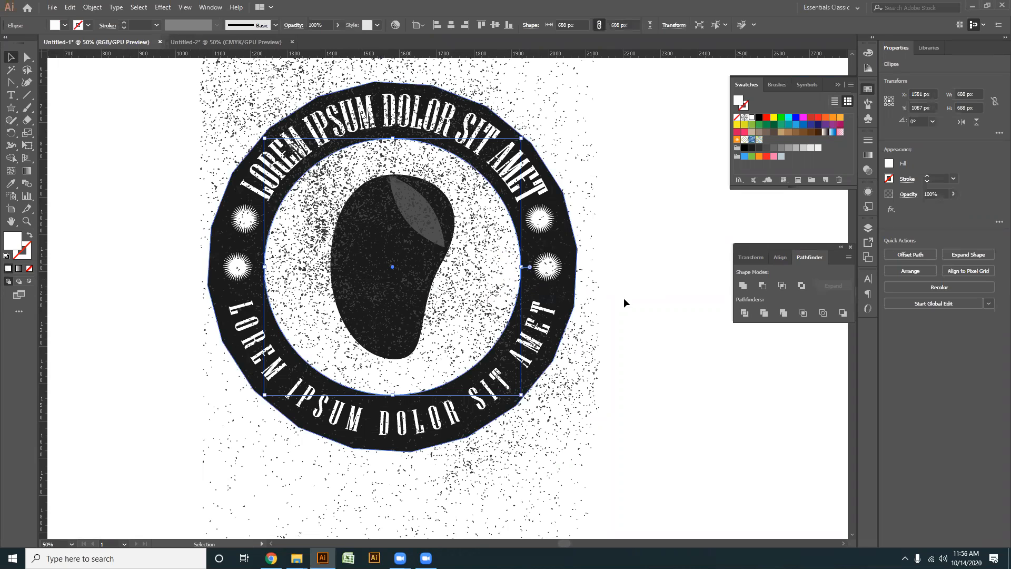
key(ctrl+shift+a)
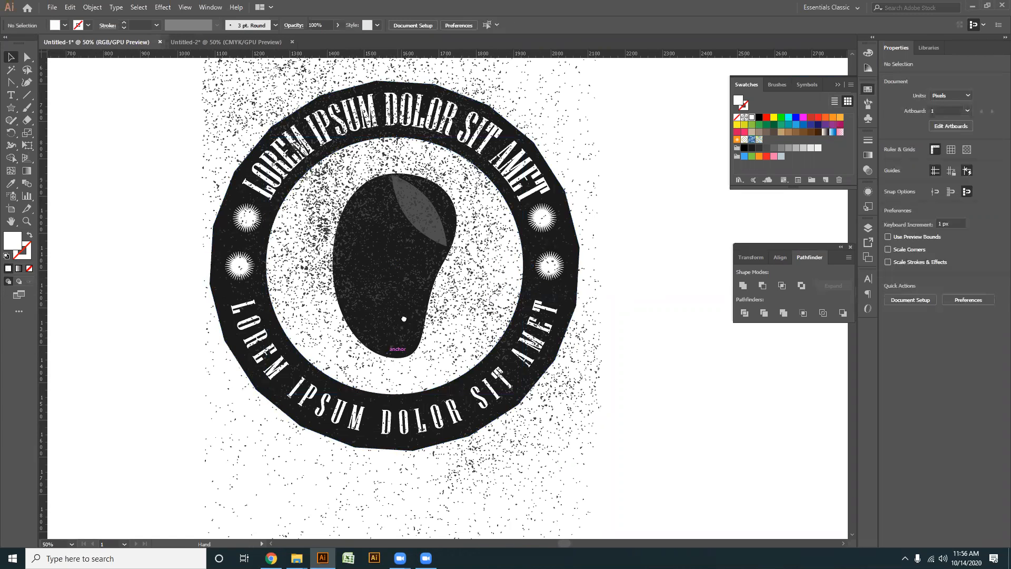
drag(478, 287, 486, 270)
click(490, 273)
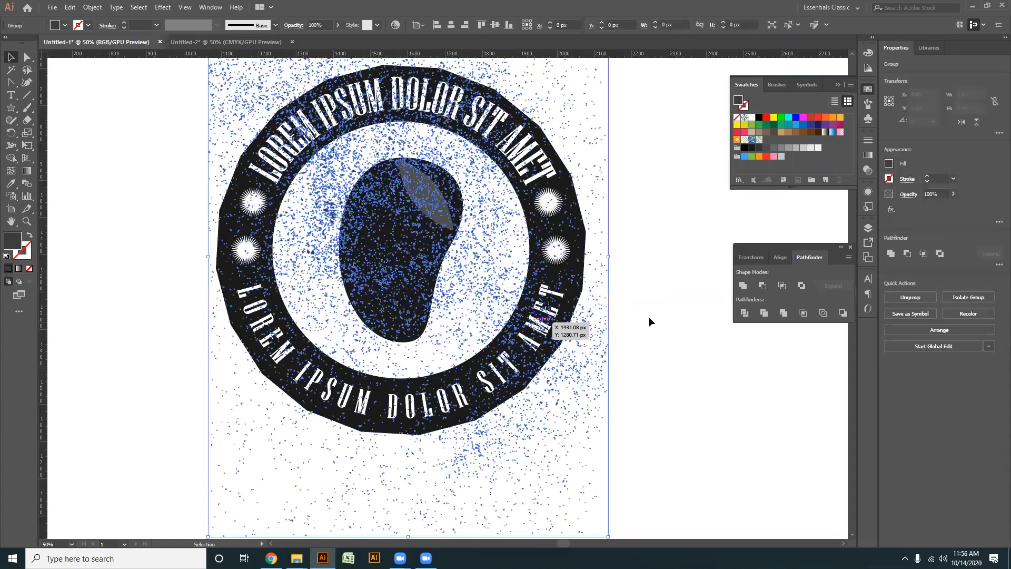
key(ctrl+shift+a)
click(523, 286)
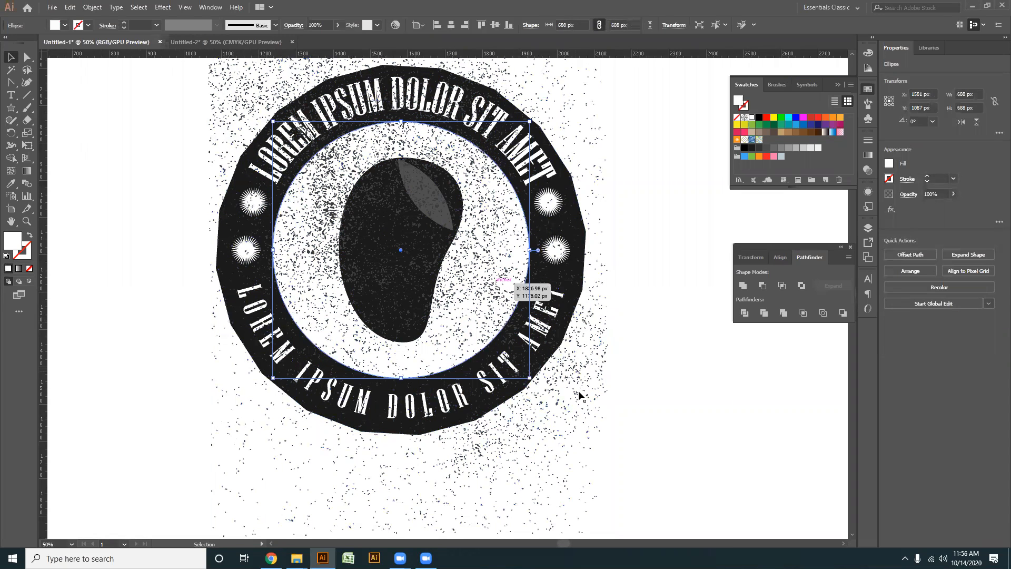
click(664, 378)
- Try to make a clipping mask from the speckled texture and the badge's dark ring, and undo the attempt
click(594, 362)
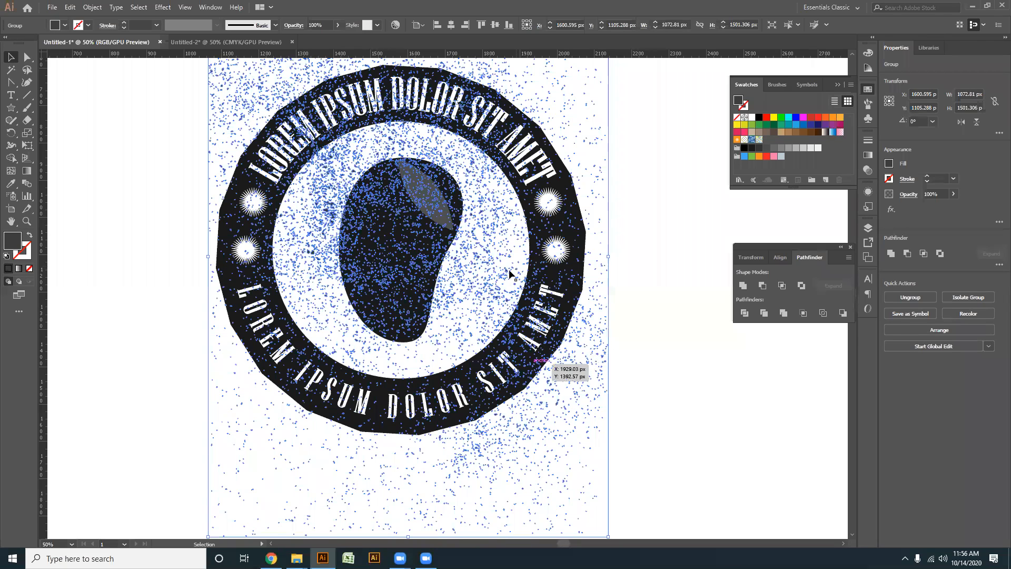
shift+click(575, 269)
right_click(575, 268)
click(622, 347)
click(566, 293)
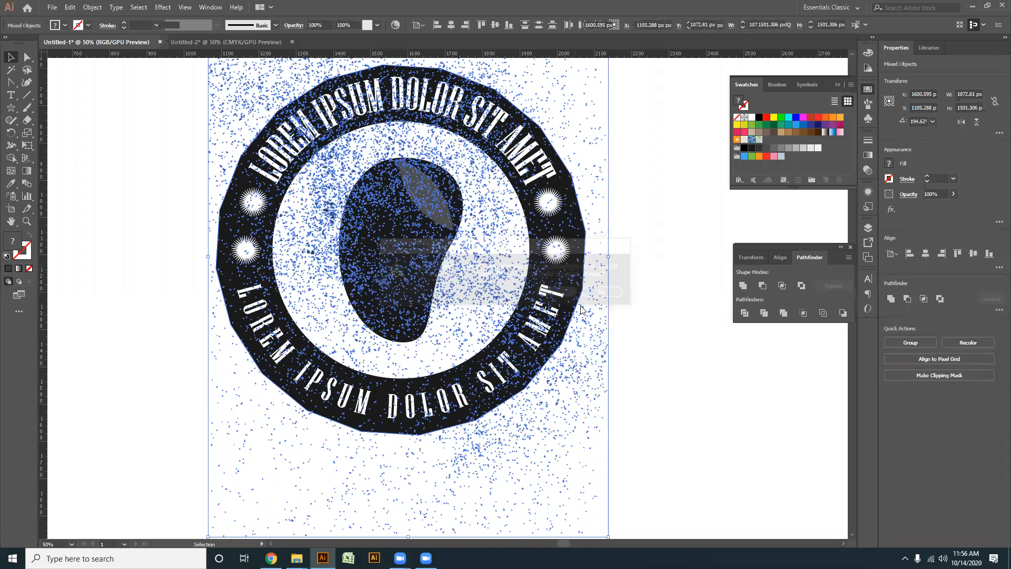
key(ctrl+z)
key(ctrl+z)
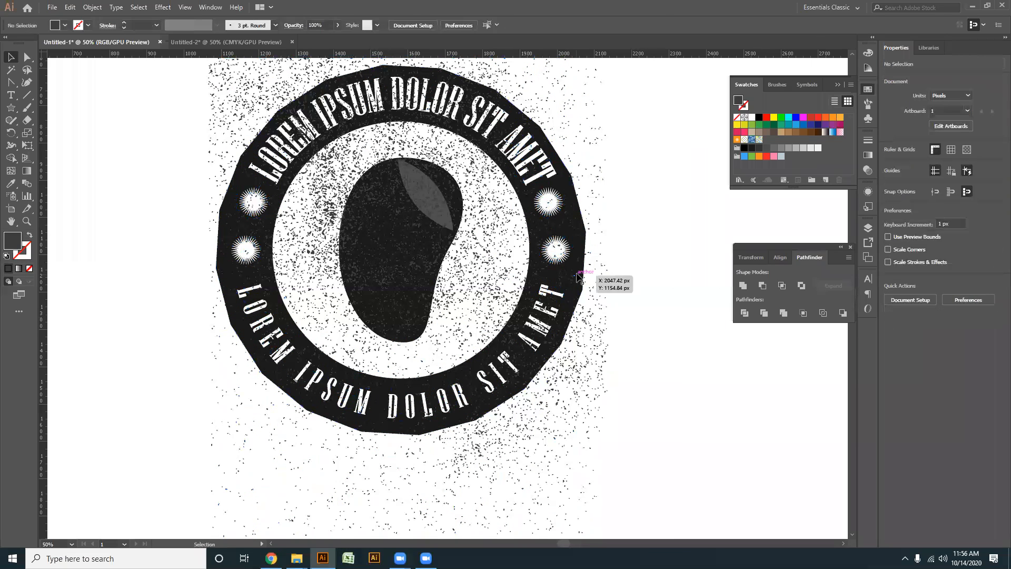
click(578, 282)
click(490, 284)
scroll(487, 279, down, 2)
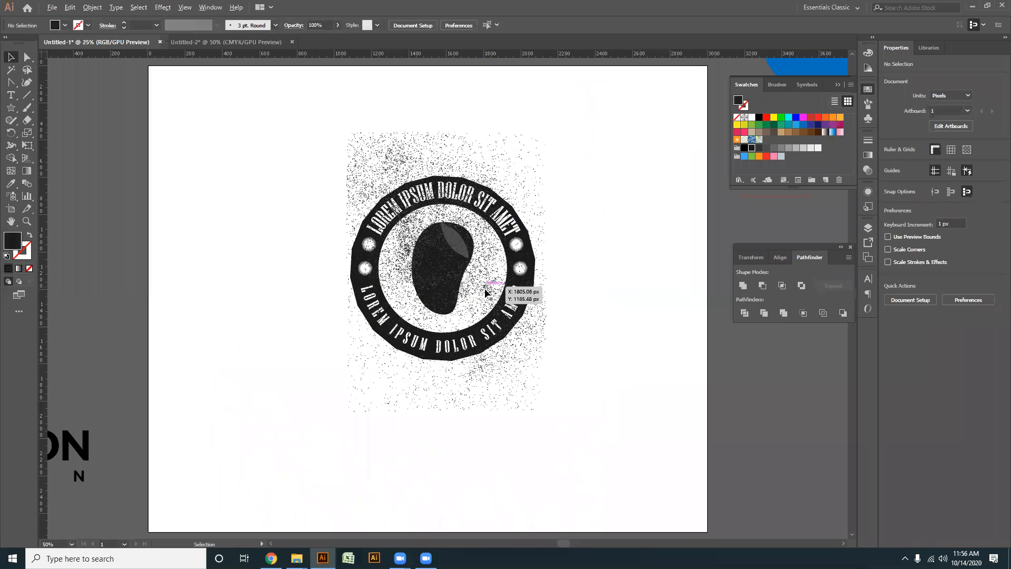
scroll(497, 279, up, 2)
drag(296, 215, 307, 260)
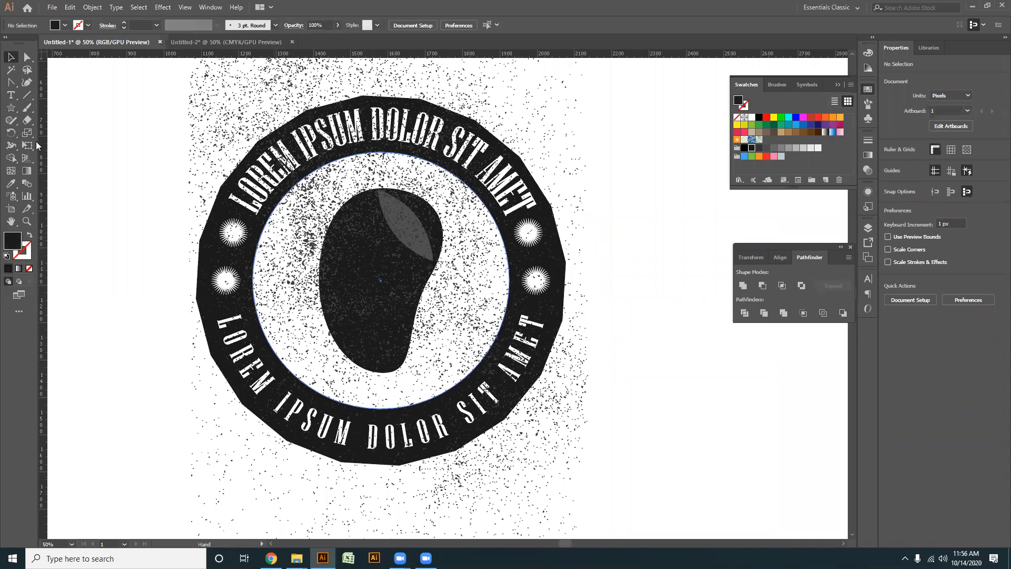
scroll(295, 189, down, 2)
scroll(333, 200, up, 2)
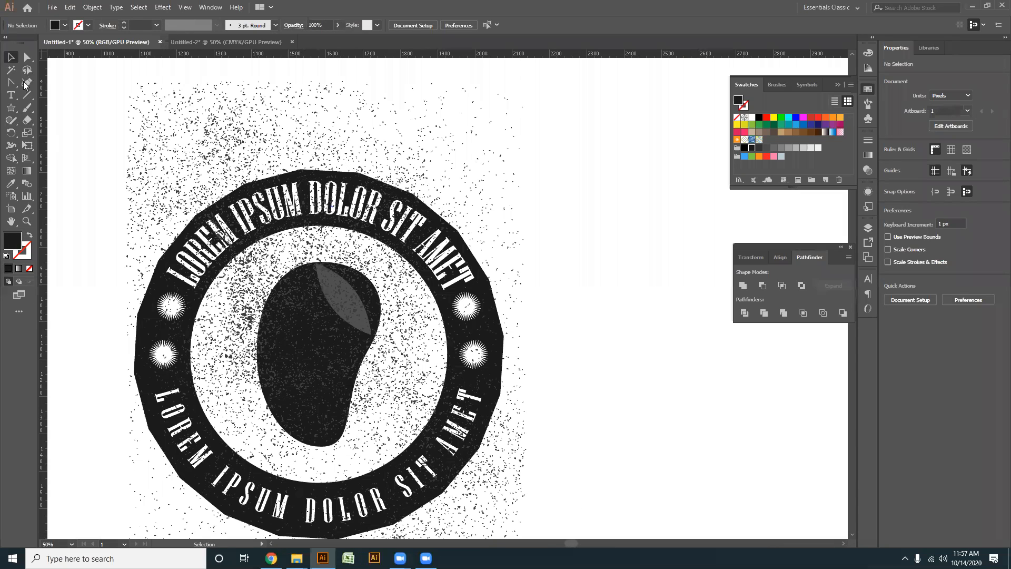
- Delete the texture speckles above the badge and in the upper-left corner beside the ring
key(a)
drag(105, 69, 554, 161)
drag(115, 114, 185, 222)
key(Delete)
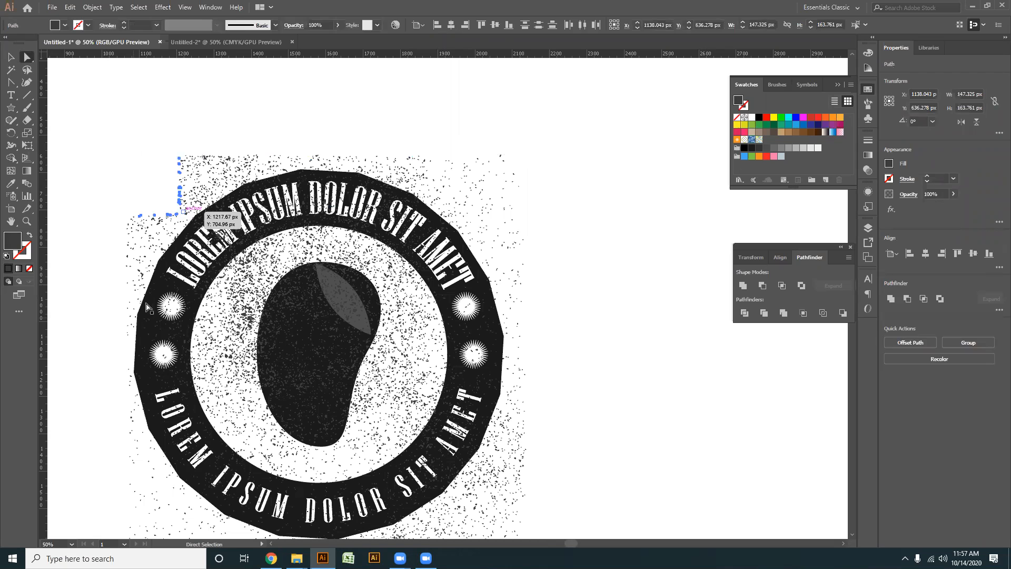
- Delete more texture speckles just outside the upper-left edge of the badge's ring
scroll(230, 178, up, 1)
drag(230, 179, 460, 109)
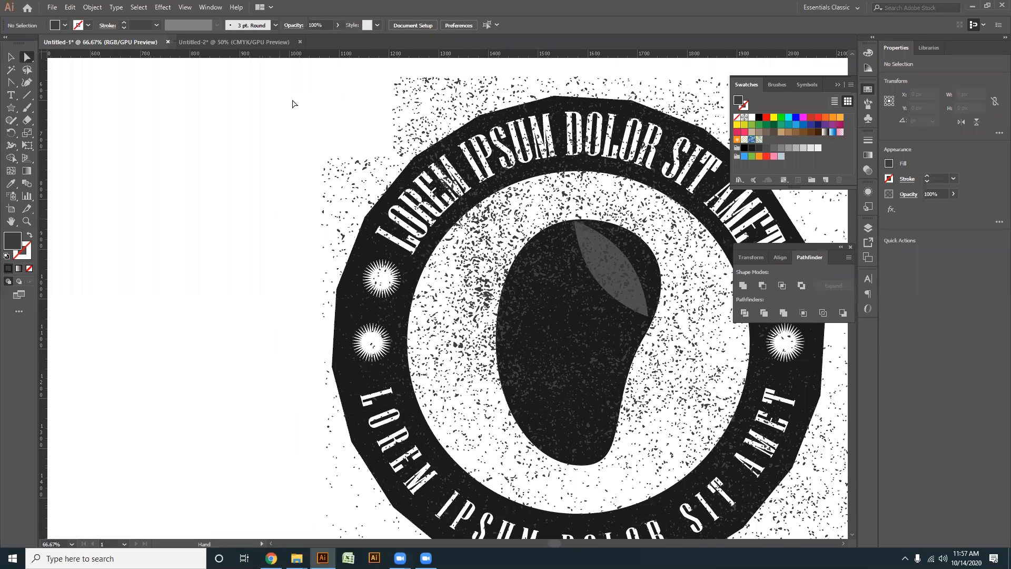
drag(348, 210, 357, 229)
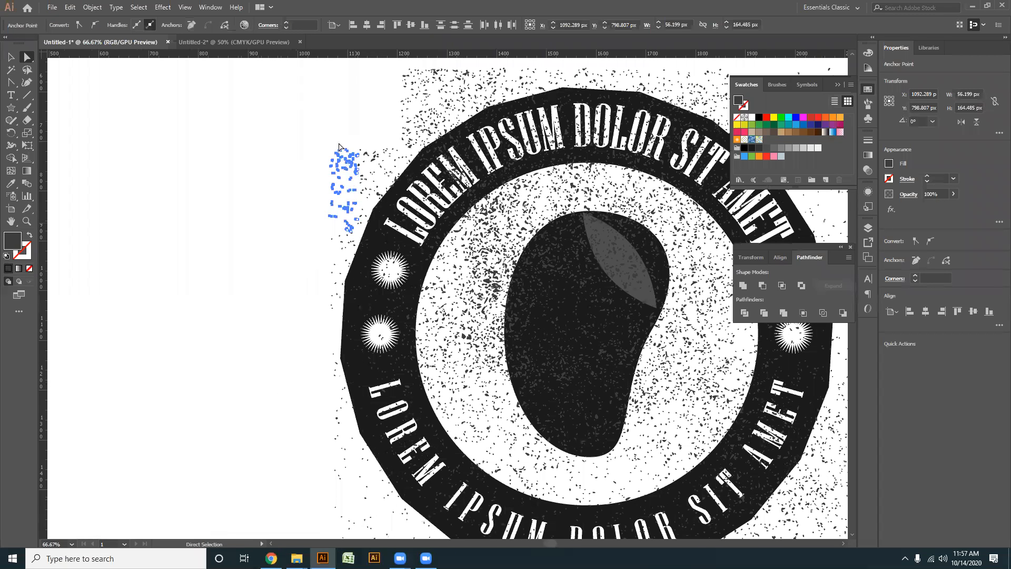
key(Delete)
drag(330, 113, 381, 195)
key(Delete)
key(v)
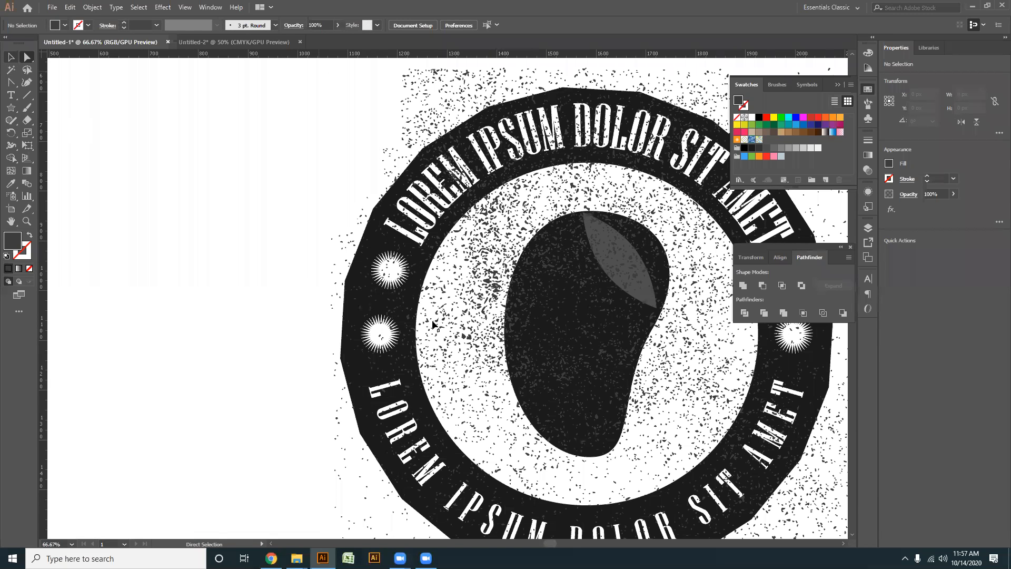
- Delete the whole remaining speckled texture from the badge
scroll(398, 272, down, 2)
drag(597, 402, 482, 361)
scroll(481, 361, up, 1)
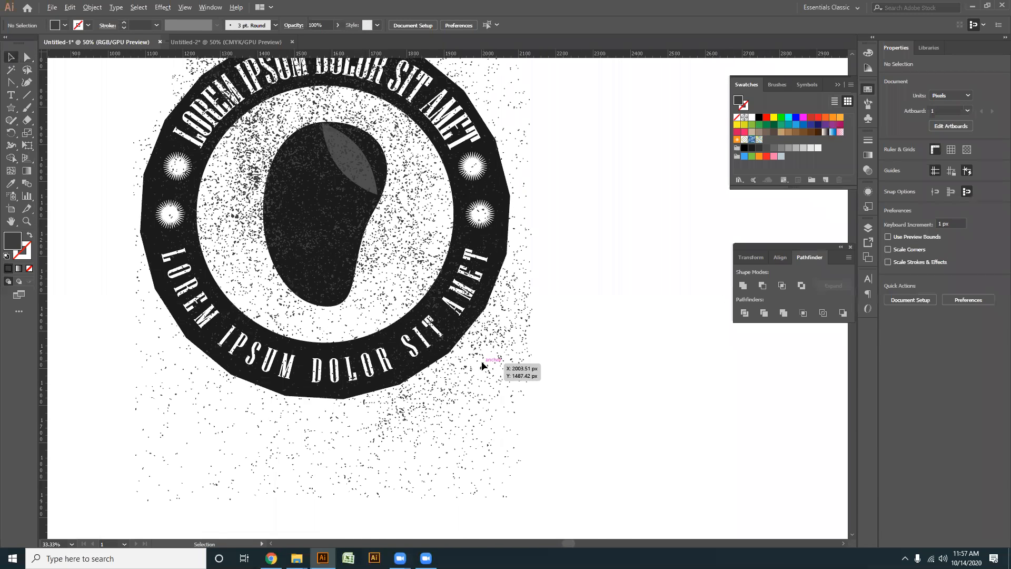
scroll(504, 348, down, 1)
click(504, 345)
key(Delete)
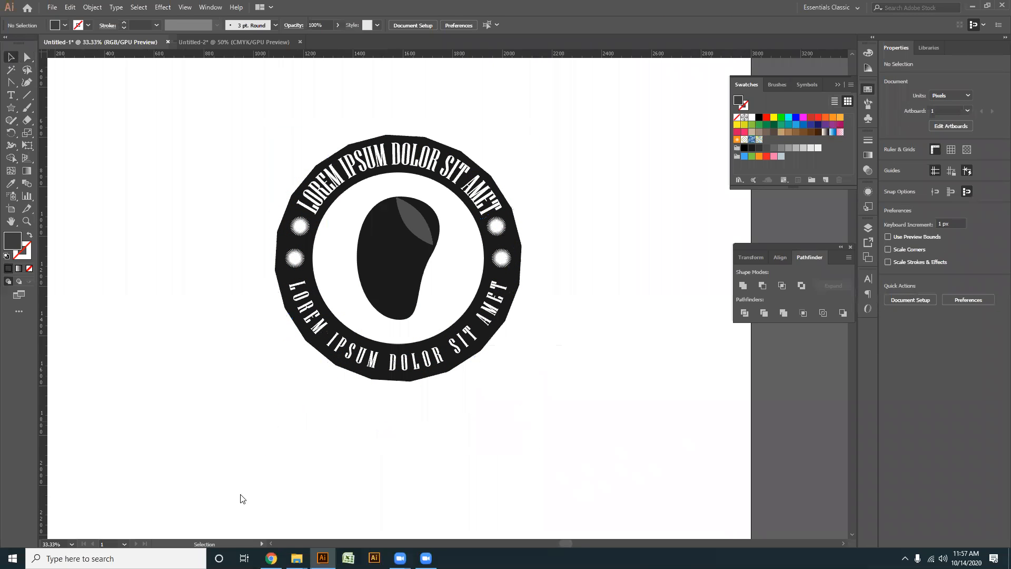
- Switch to Chrome, look through the related grunge resources under the open Freepik texture, and close its preview
key(alt+Tab)
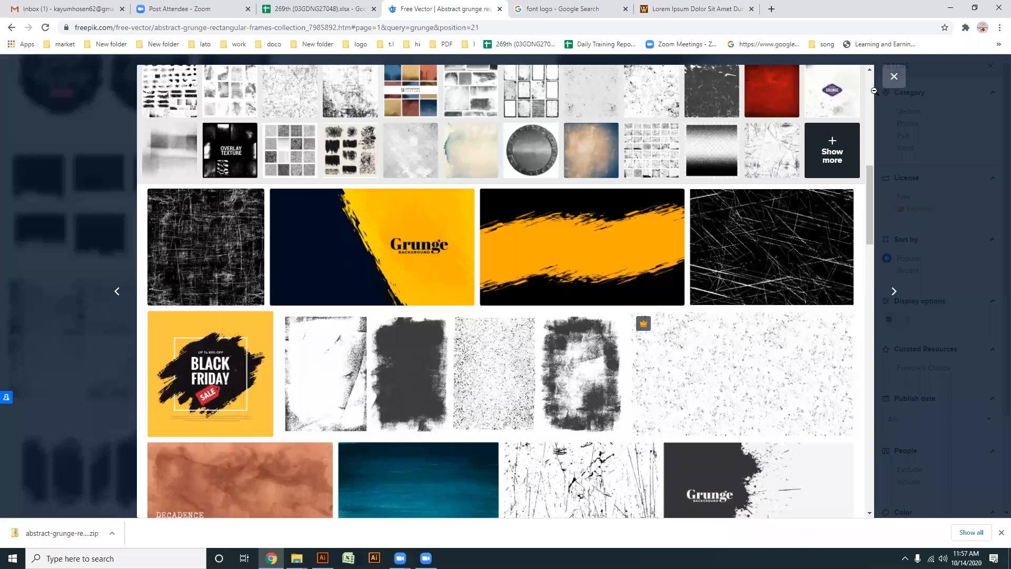
scroll(610, 328, down, 1)
scroll(611, 328, down, 3)
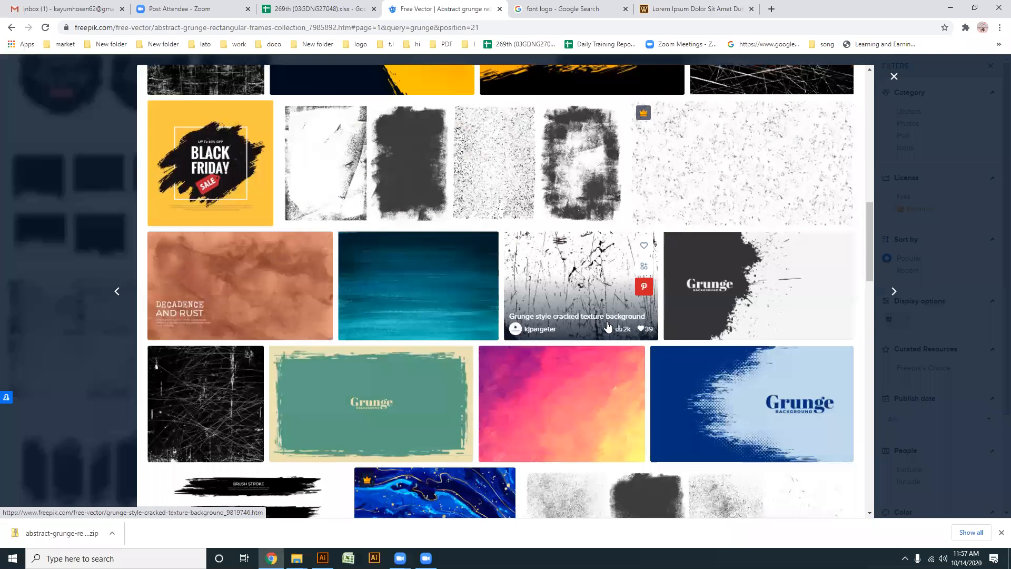
scroll(332, 300, down, 5)
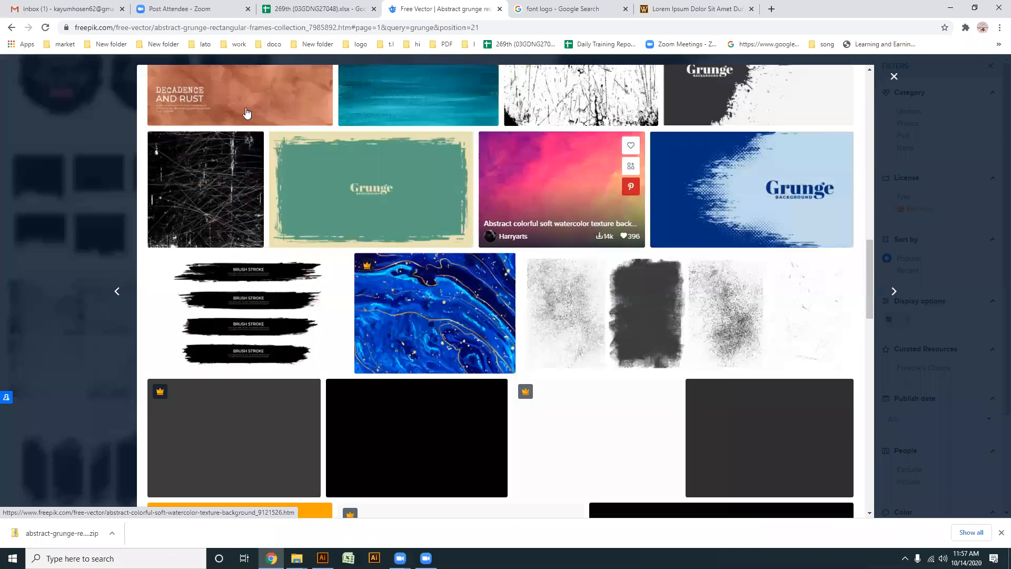
scroll(334, 299, down, 3)
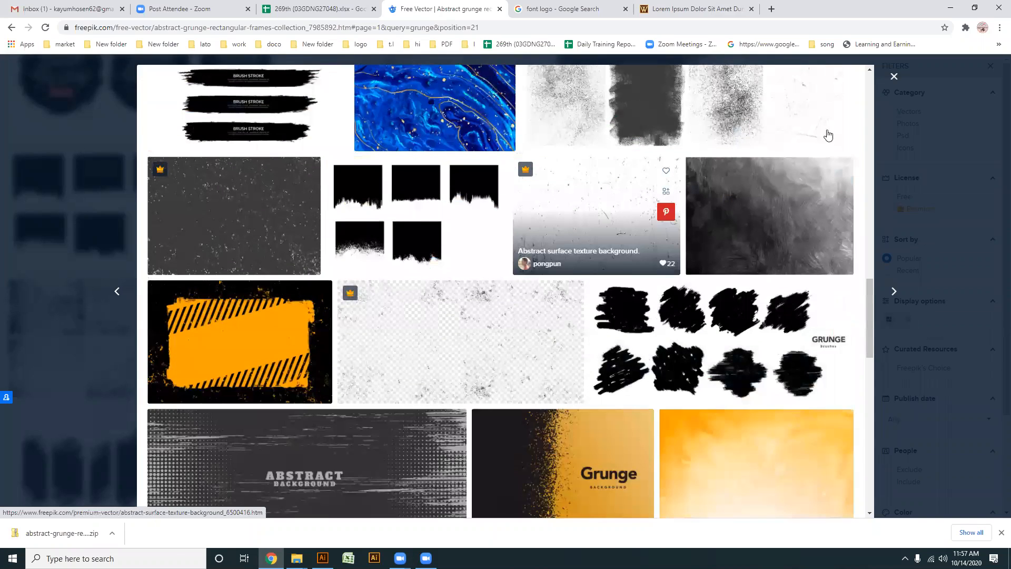
scroll(863, 100, up, 3)
click(894, 78)
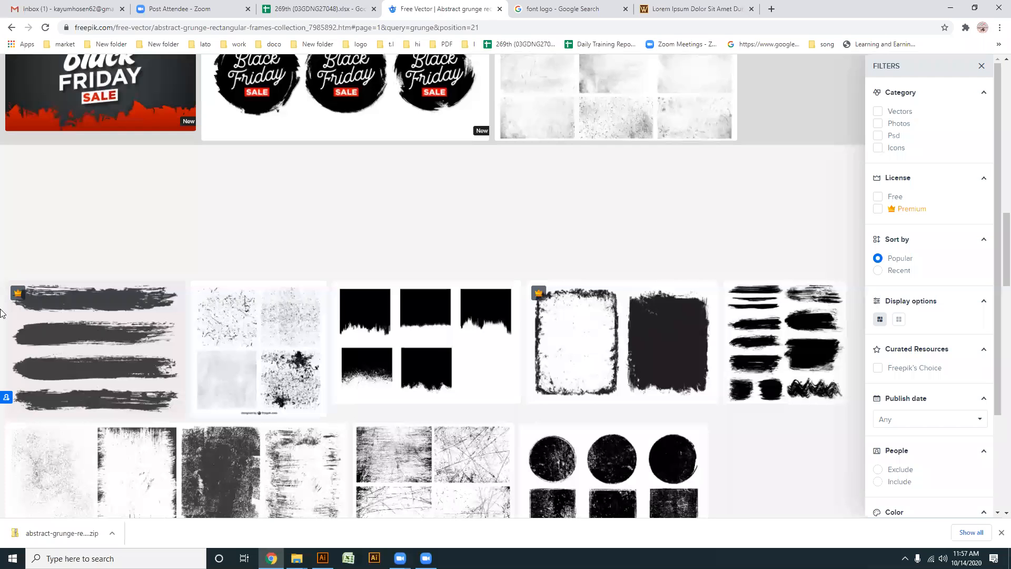
- Look through the first page of Freepik's "grunge" results for another texture set suitable for the badge
scroll(452, 347, down, 4)
scroll(452, 331, up, 14)
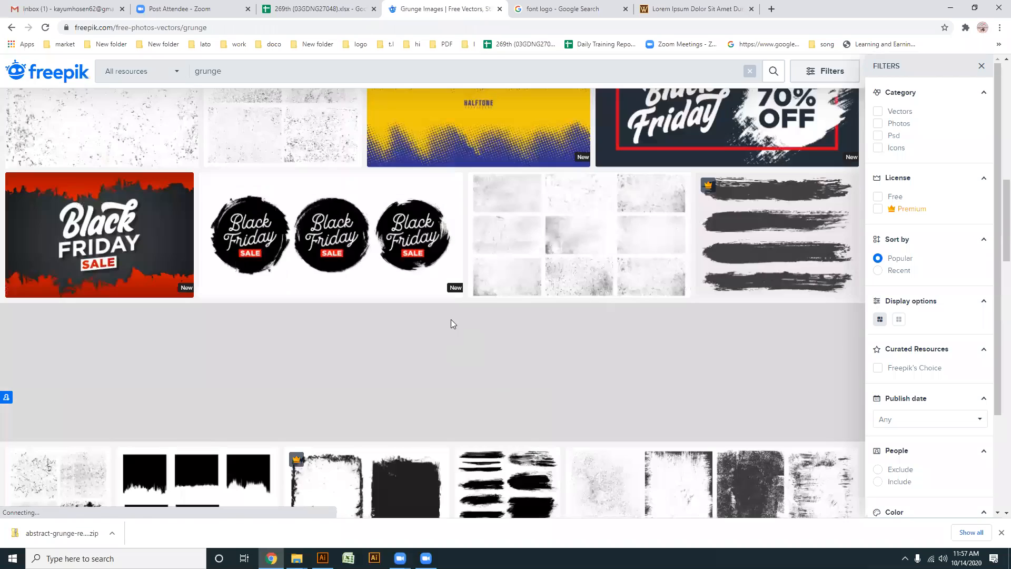
scroll(448, 318, up, 5)
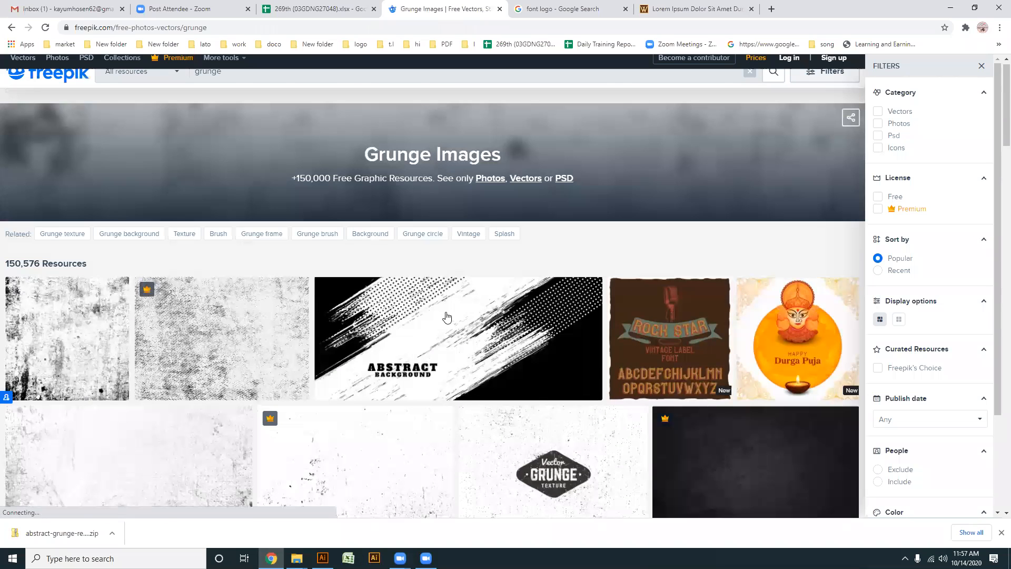
scroll(433, 323, down, 5)
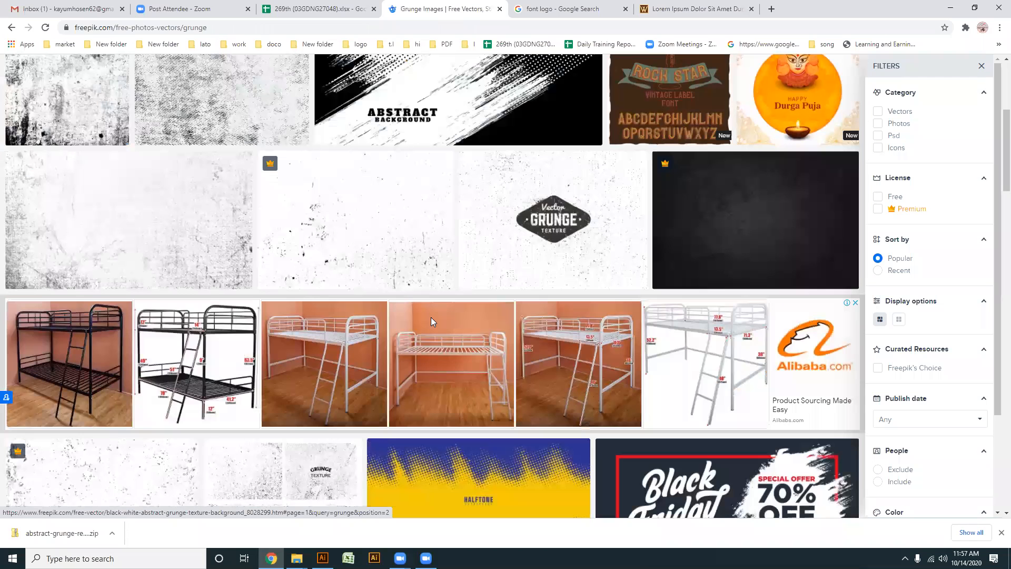
scroll(435, 317, down, 5)
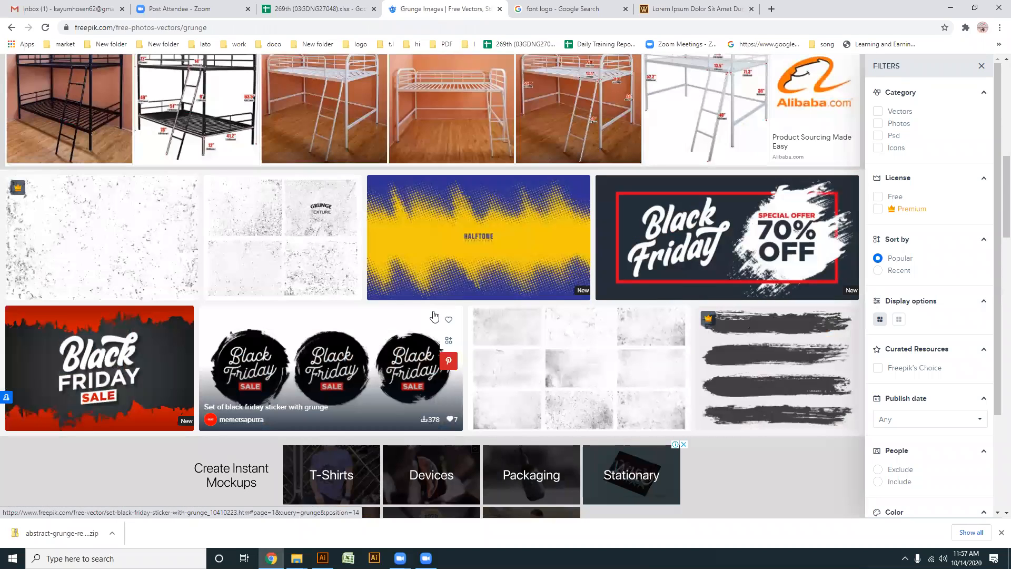
scroll(434, 316, down, 3)
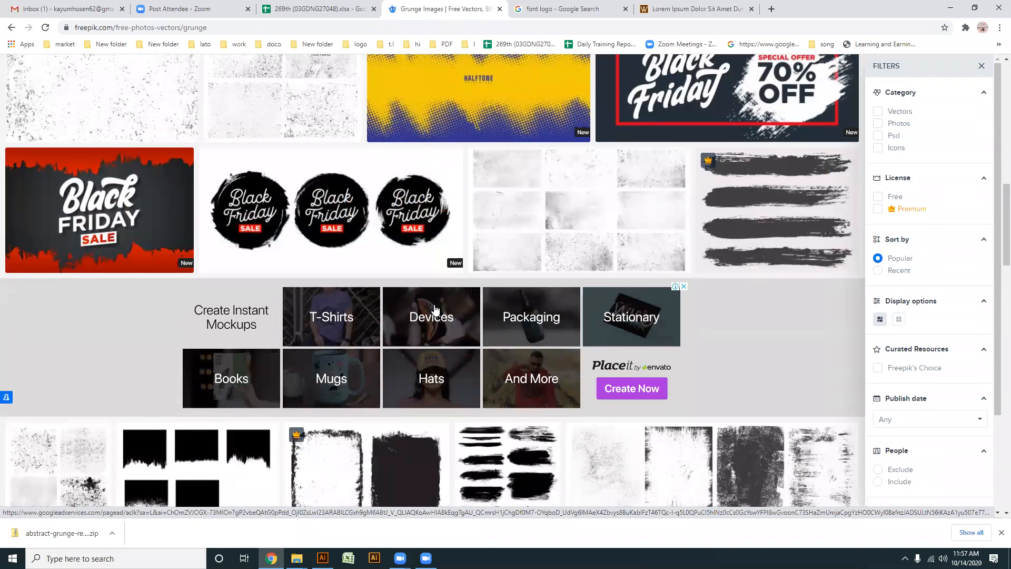
scroll(434, 311, down, 3)
scroll(435, 311, down, 5)
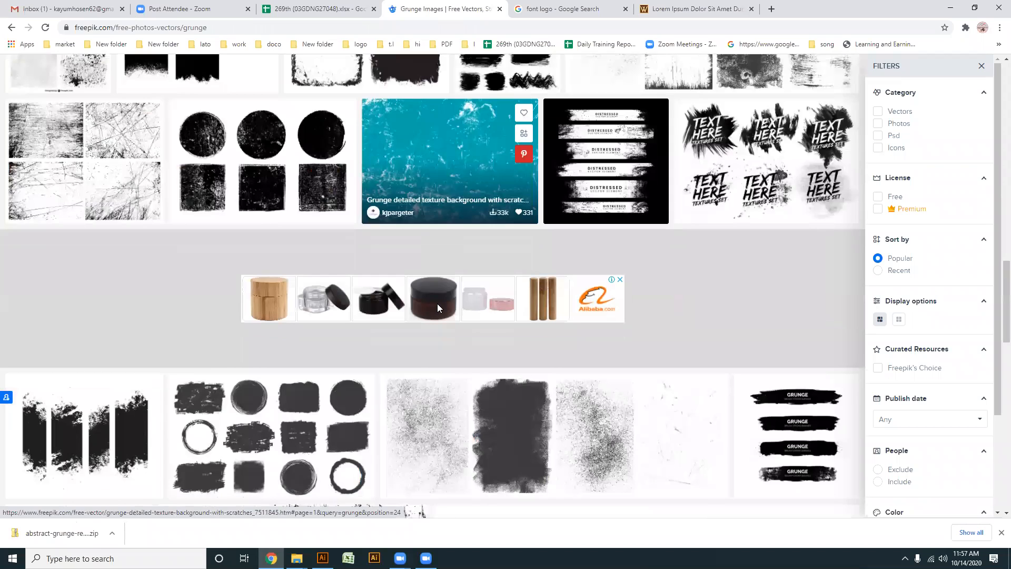
scroll(437, 304, down, 8)
scroll(441, 311, down, 2)
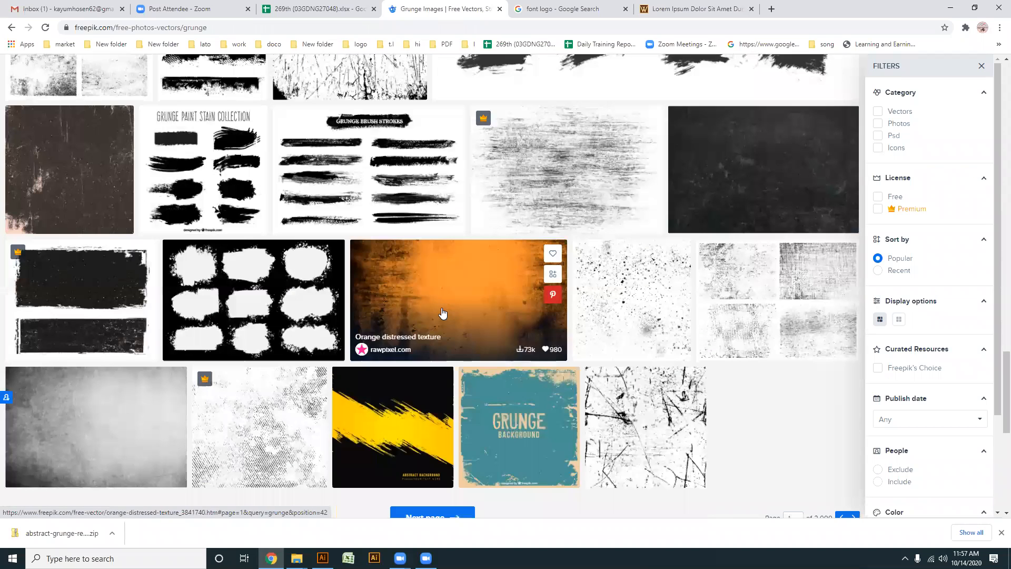
scroll(442, 308, down, 1)
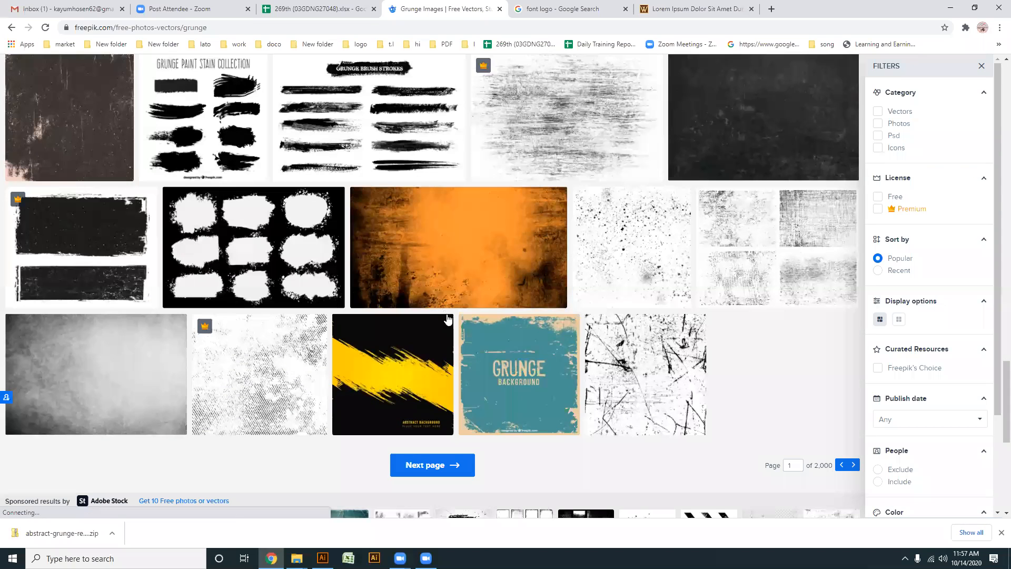
- Open the "Grunge background collection" vector with four rough textures and download it with the free, attribution-required option
click(810, 230)
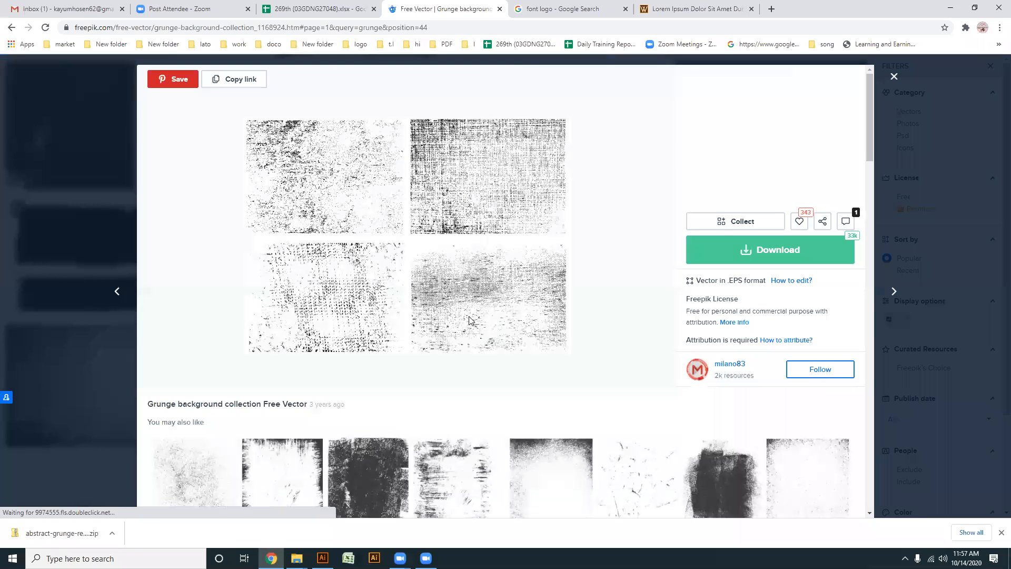
scroll(326, 282, down, 2)
scroll(390, 311, down, 1)
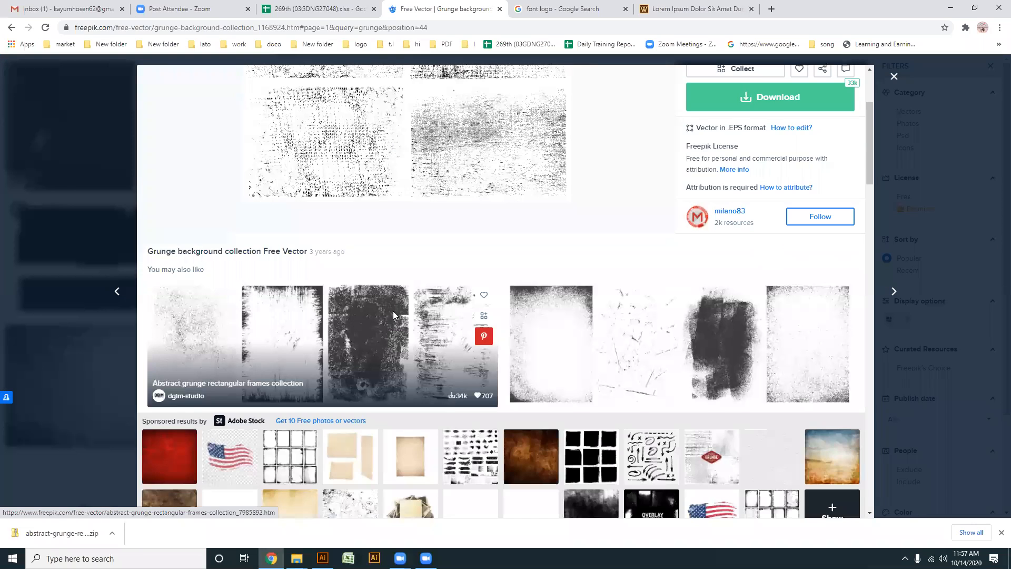
scroll(395, 317, up, 3)
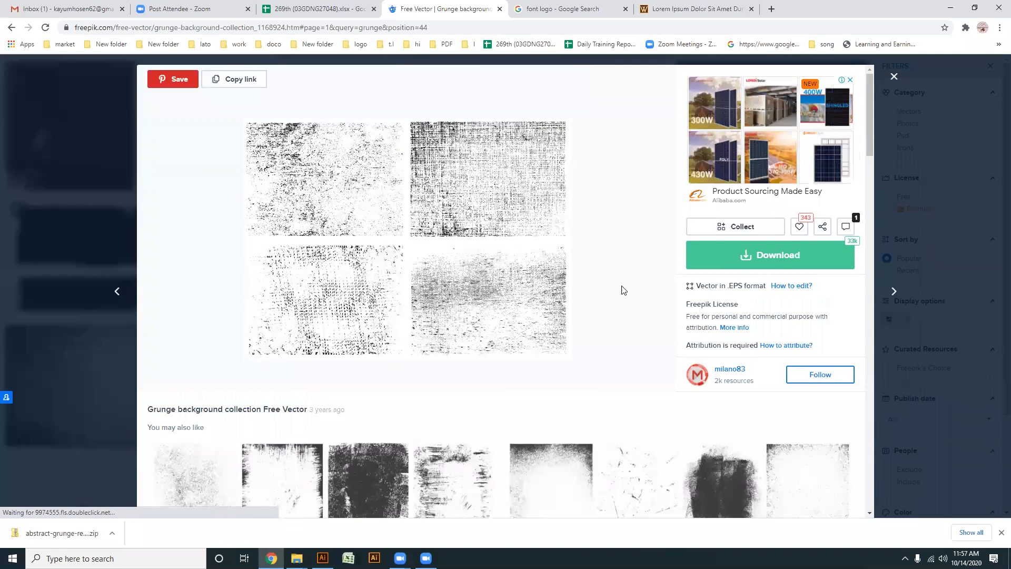
click(766, 264)
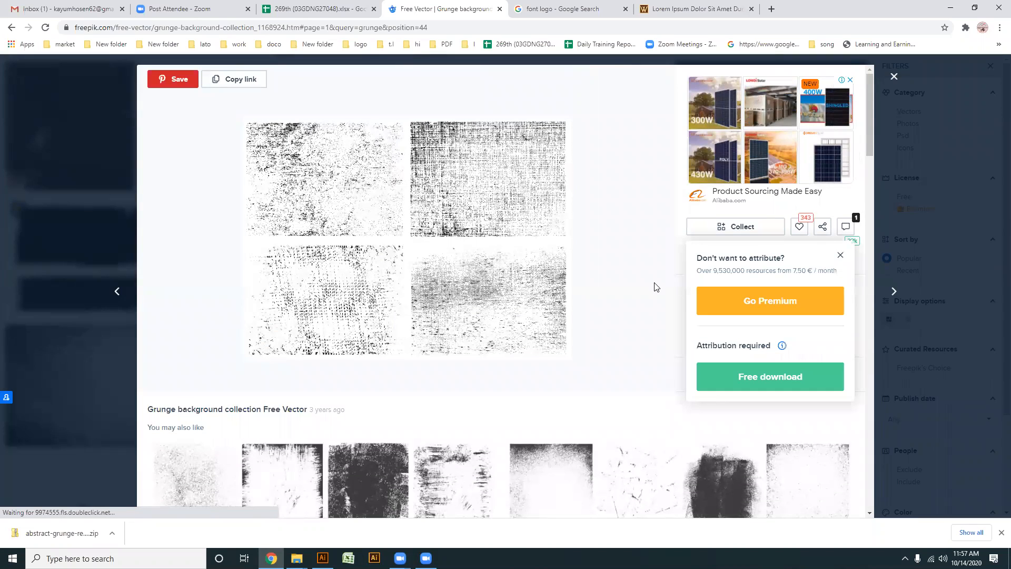
click(757, 378)
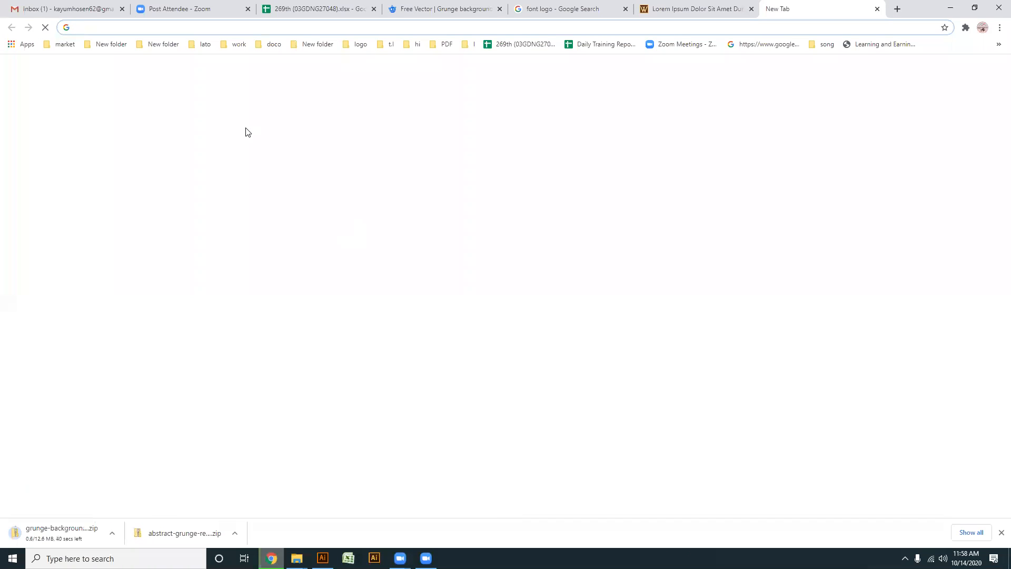
- Search Google Images for "soyel" in a new tab, and change the query to "soel"
text(so)
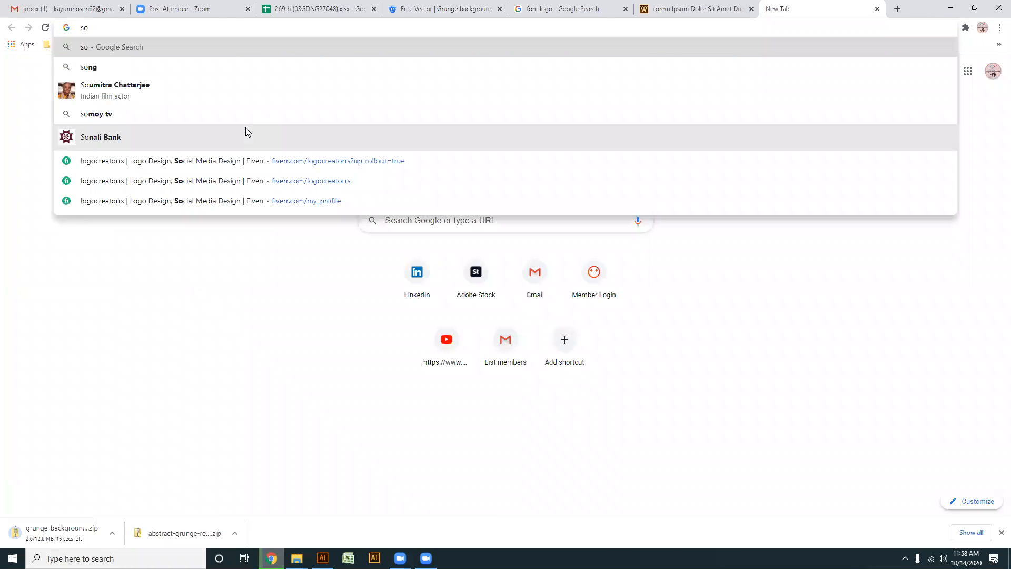
text(yel)
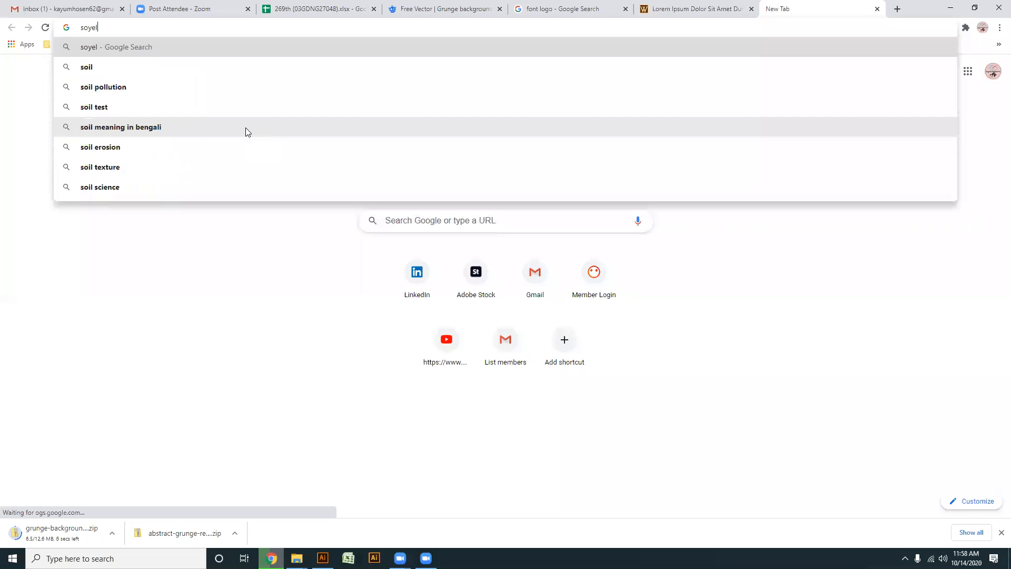
key(Return)
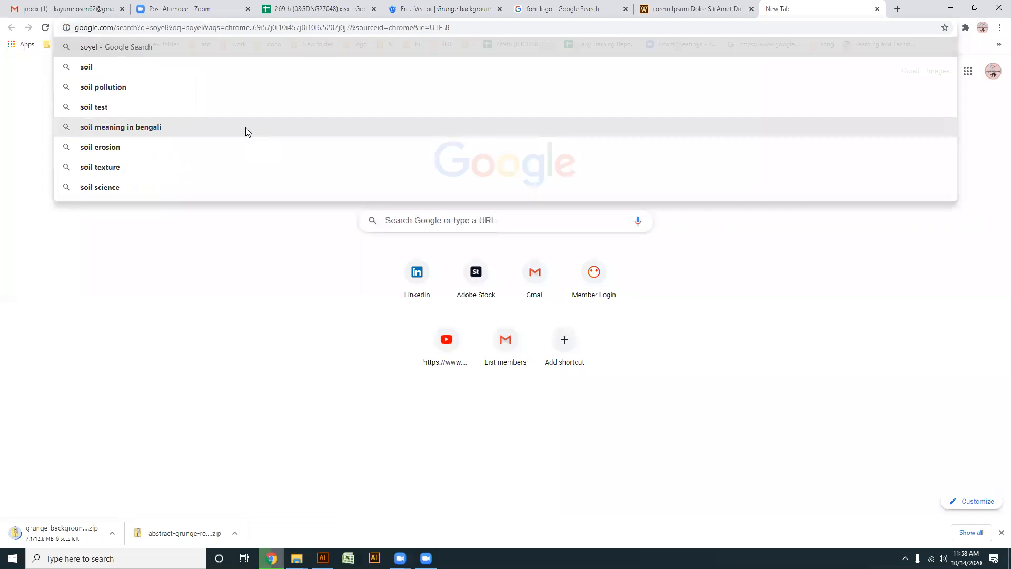
click(142, 111)
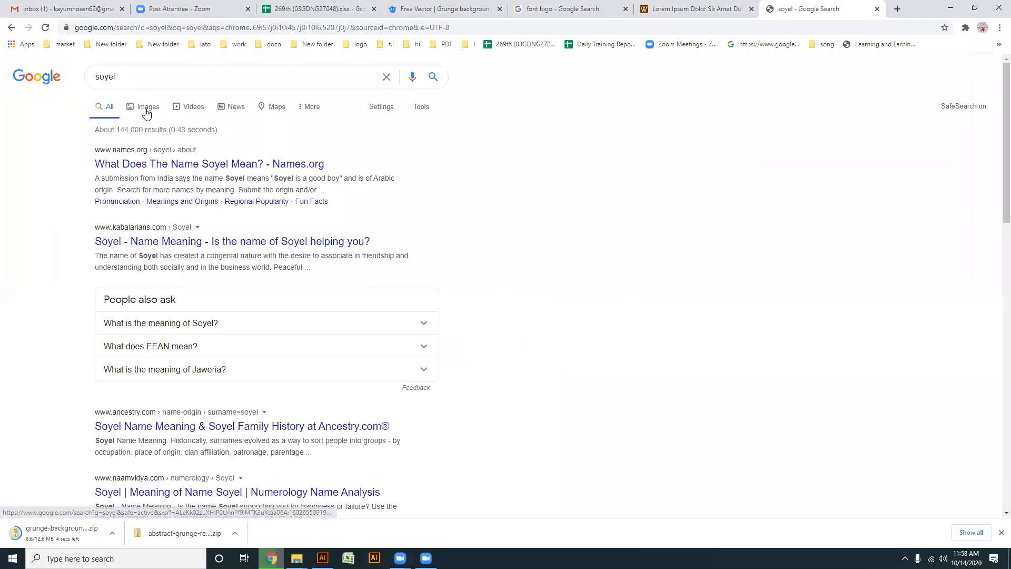
click(100, 78)
key(BackSpace)
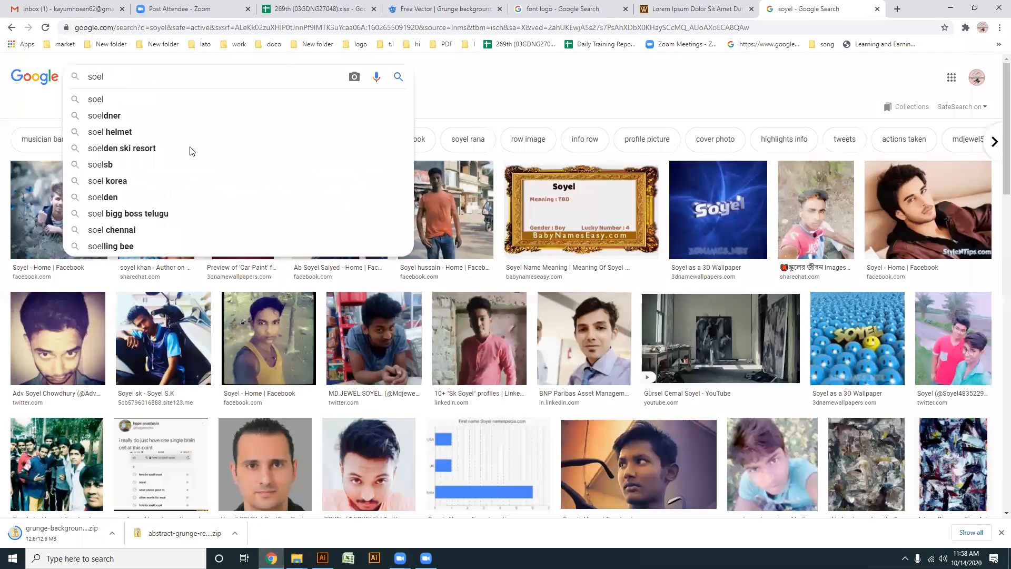
key(Return)
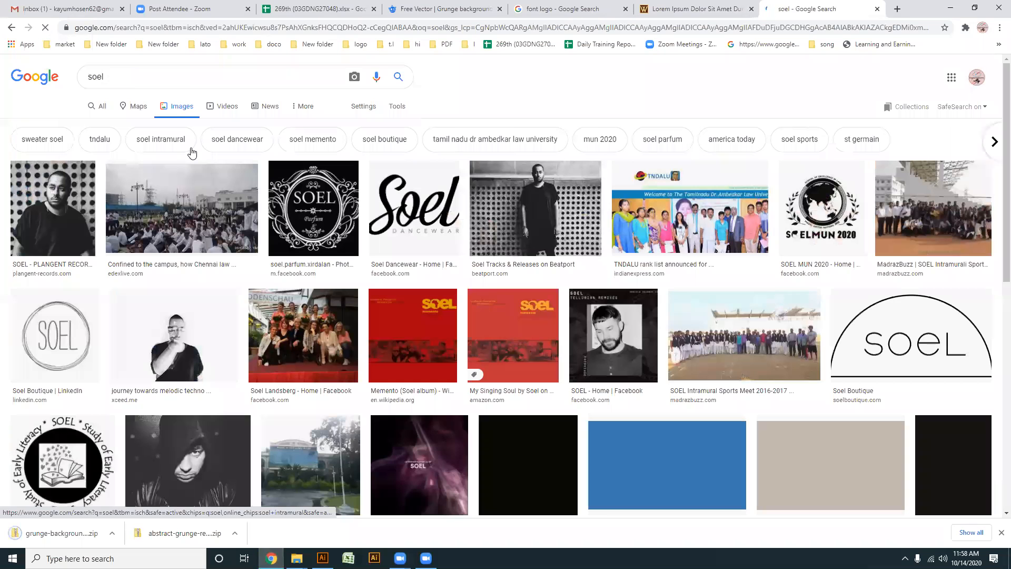
double_click(75, 82)
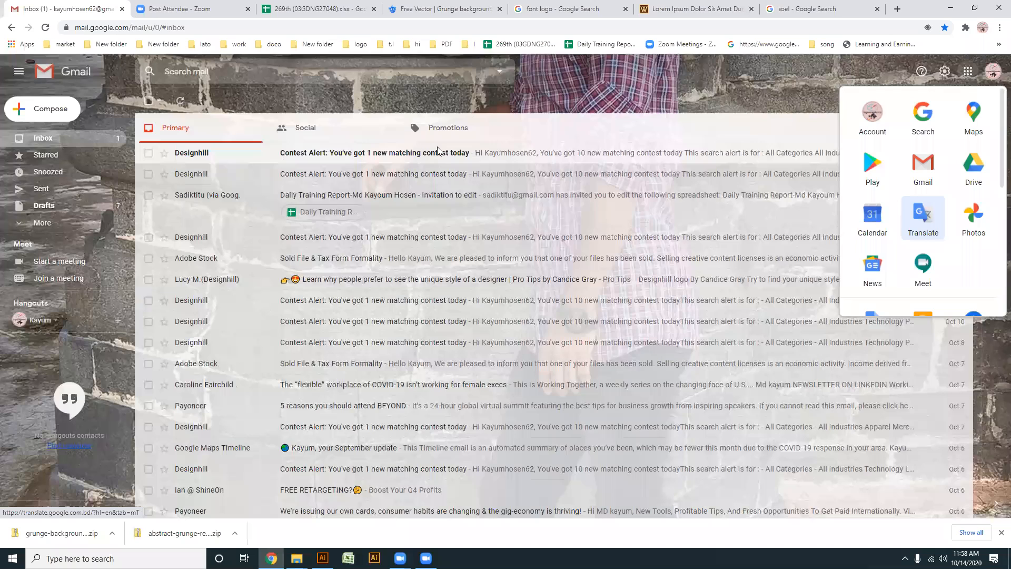
- Translate the Bengali word "মাটি" into English in Google Translate and copy the translation
text(mati)
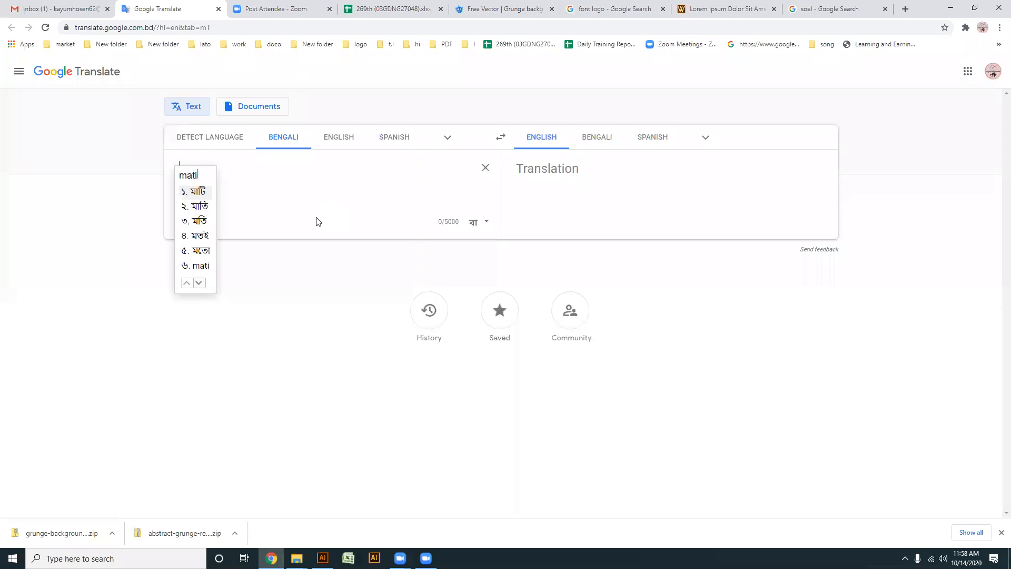
click(197, 191)
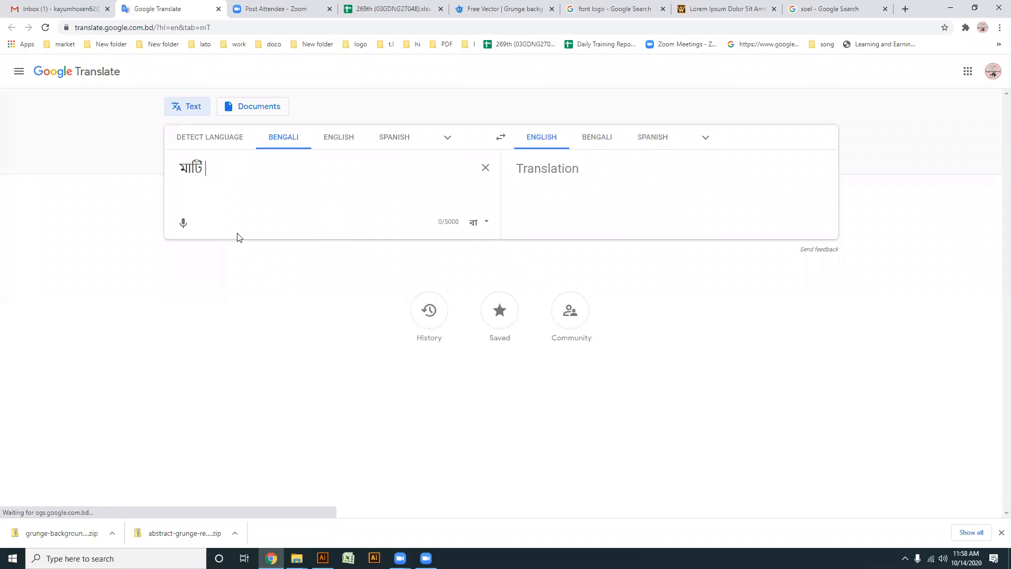
drag(562, 179, 515, 169)
key(ctrl+c)
- Return to the Google Images tab and search for "Soil" with the copied translation
click(824, 8)
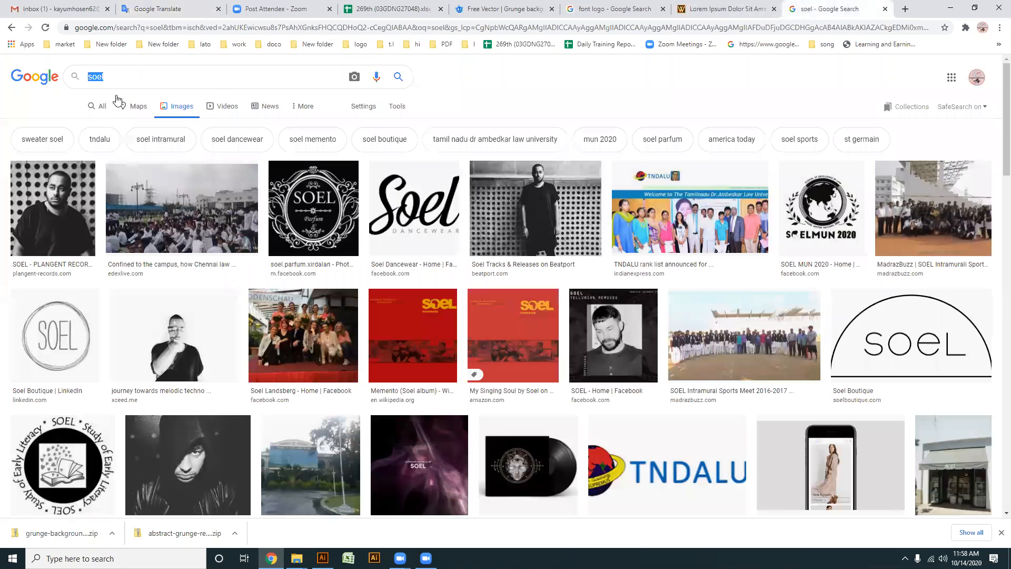
key(ctrl+v)
key(Return)
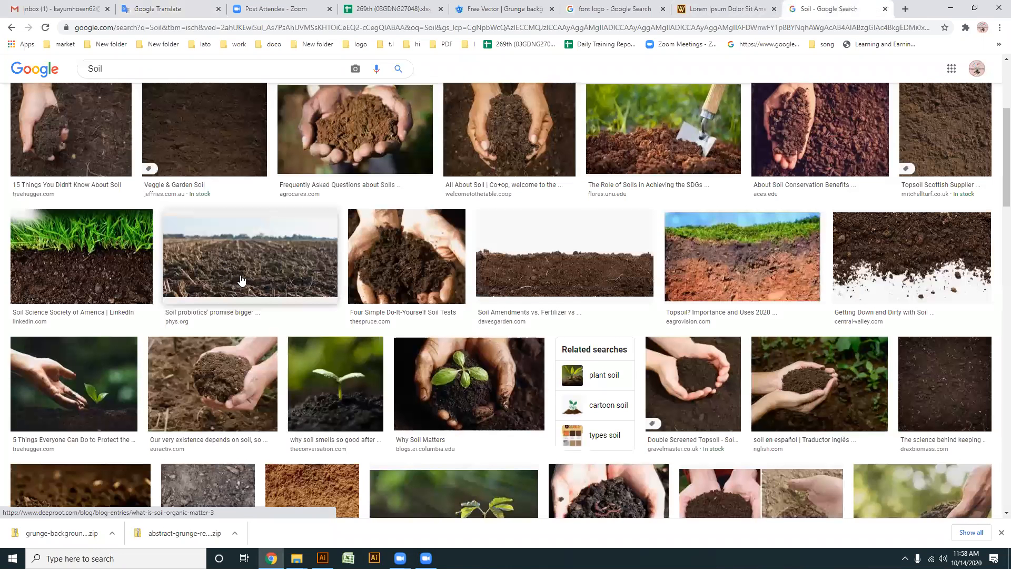
- Browse the soil image results and preview the dark topsoil photo from Complete Landscape Supplies, closing the preview when done
scroll(242, 283, down, 10)
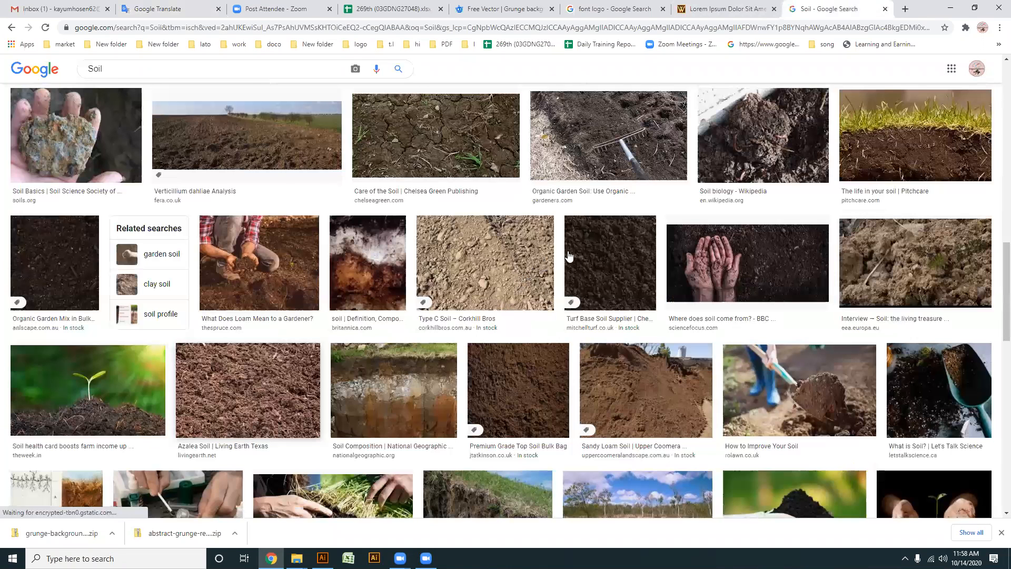
scroll(578, 271, down, 9)
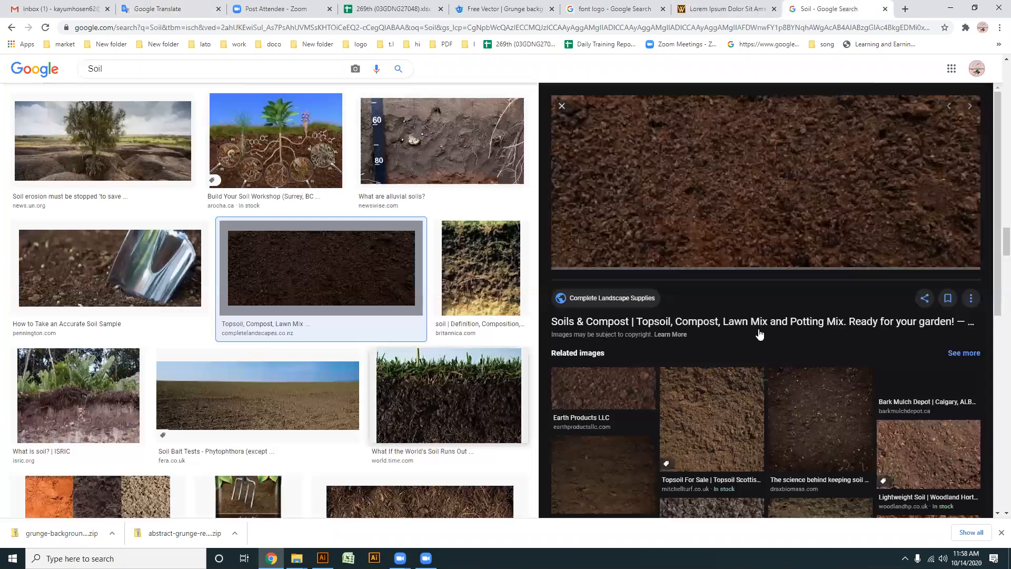
click(727, 326)
scroll(745, 364, down, 5)
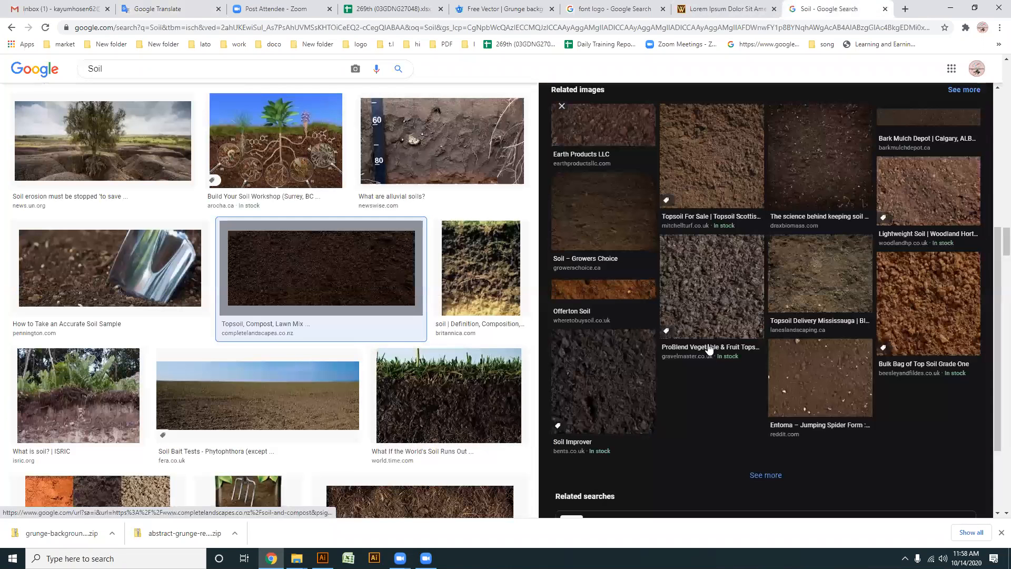
click(430, 342)
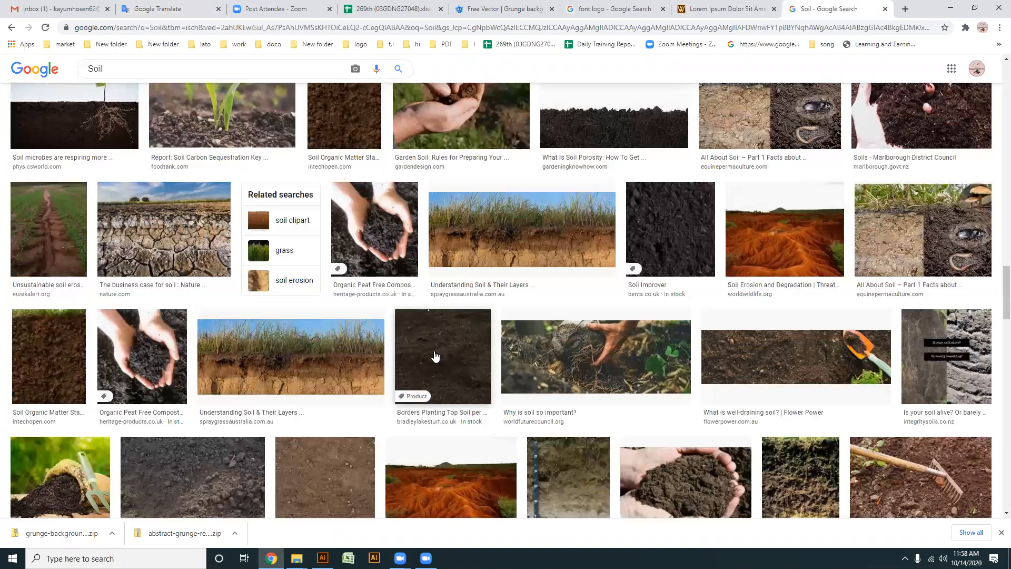
- Look further through the soil image results for a close-up photo with a rough, even texture
scroll(434, 356, down, 5)
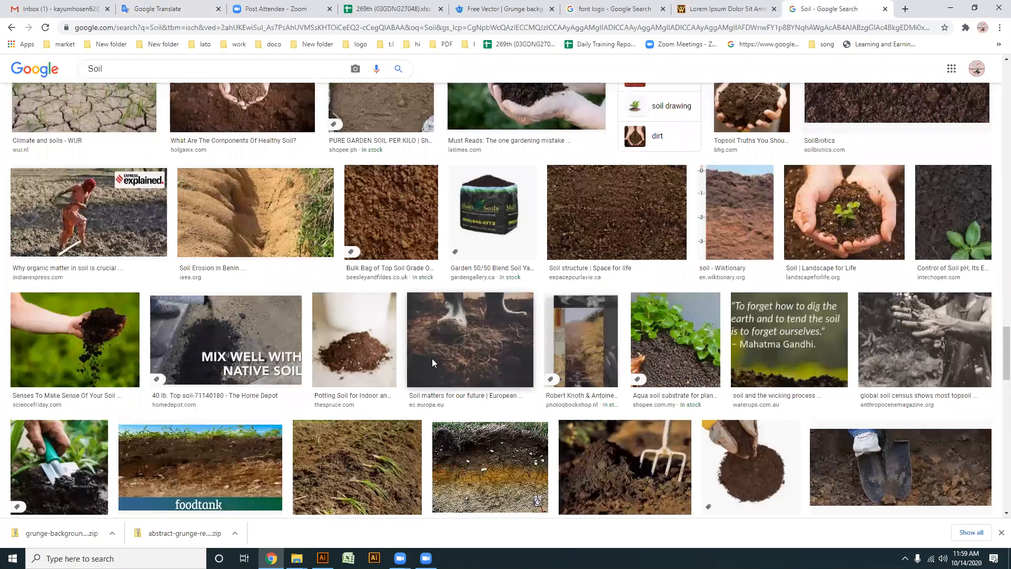
scroll(431, 367, down, 5)
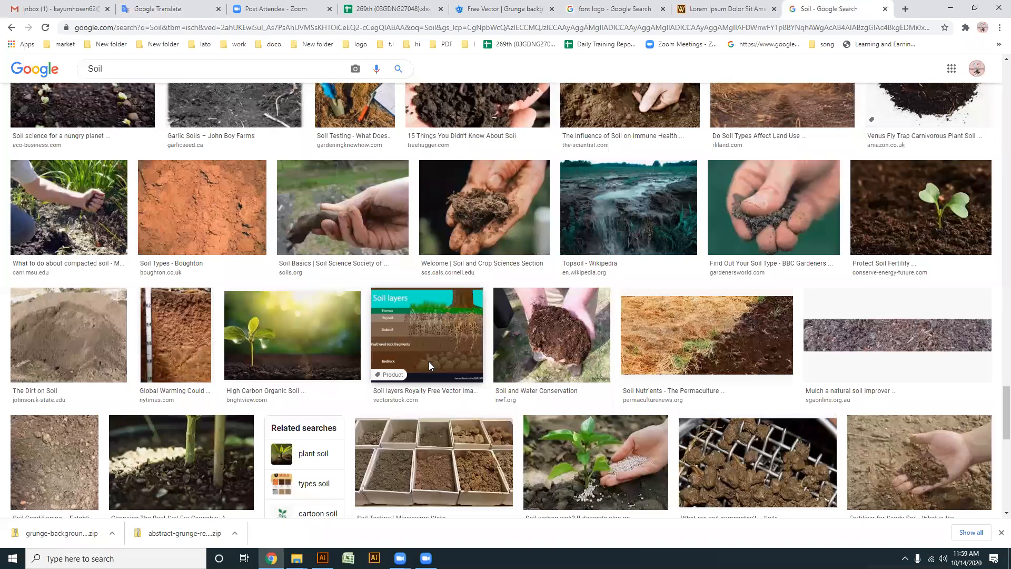
scroll(430, 366, down, 5)
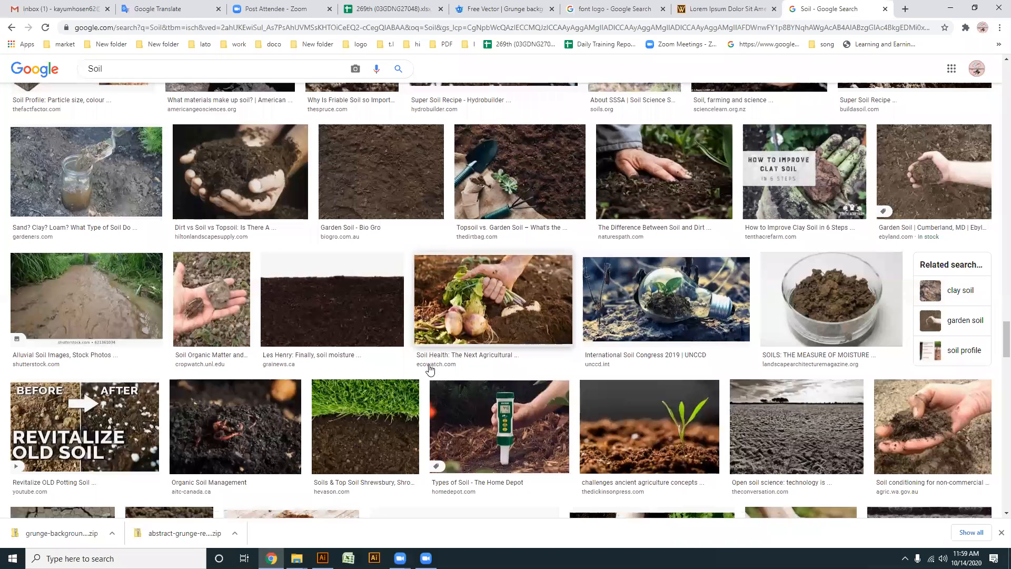
scroll(434, 356, down, 5)
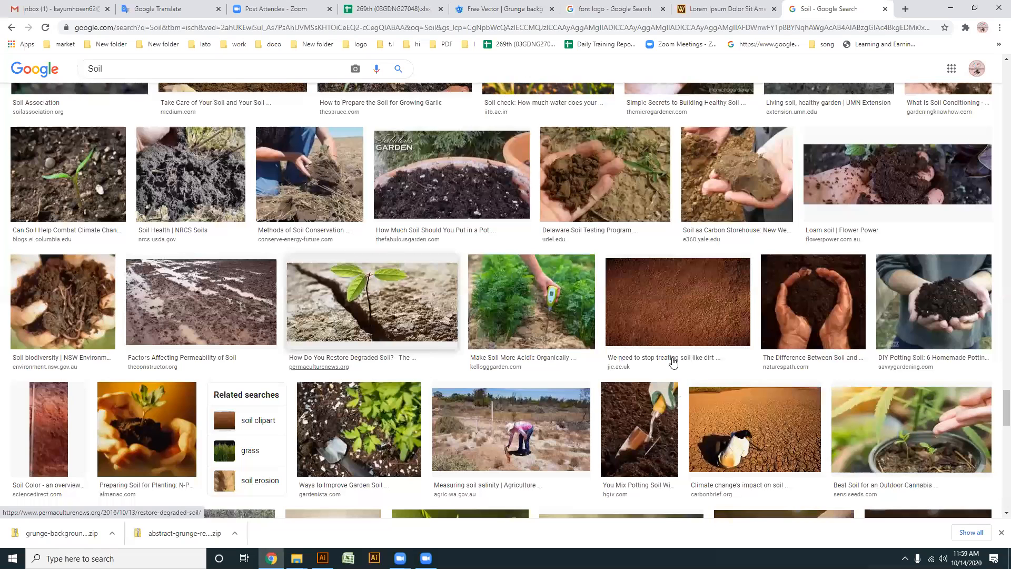
scroll(674, 347, down, 5)
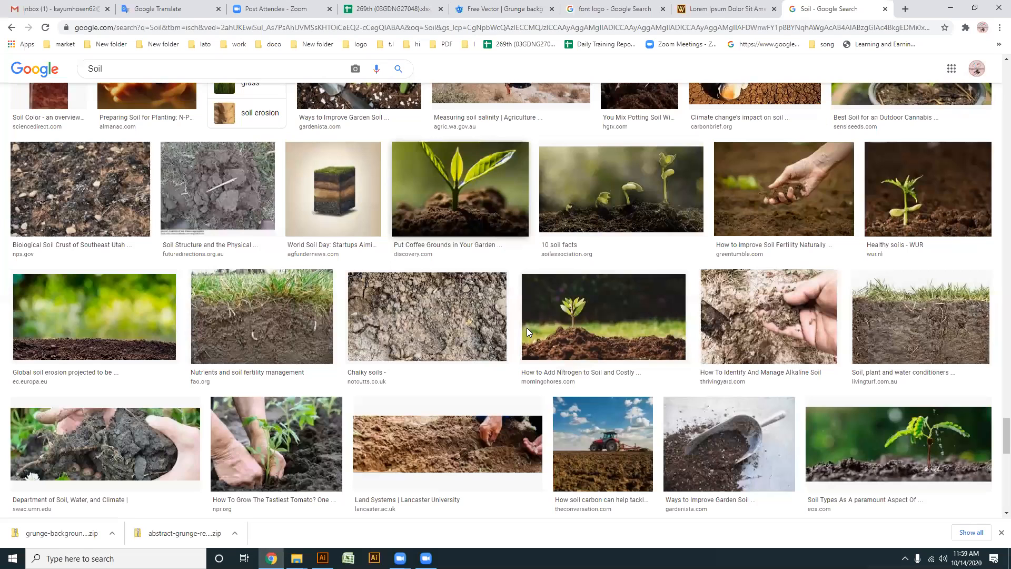
scroll(528, 334, down, 5)
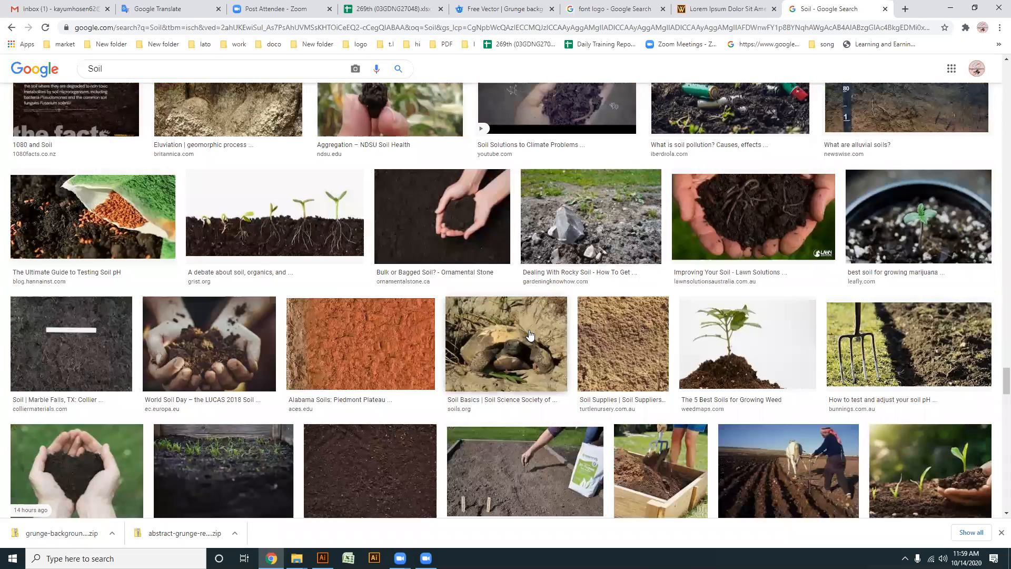
scroll(525, 348, down, 5)
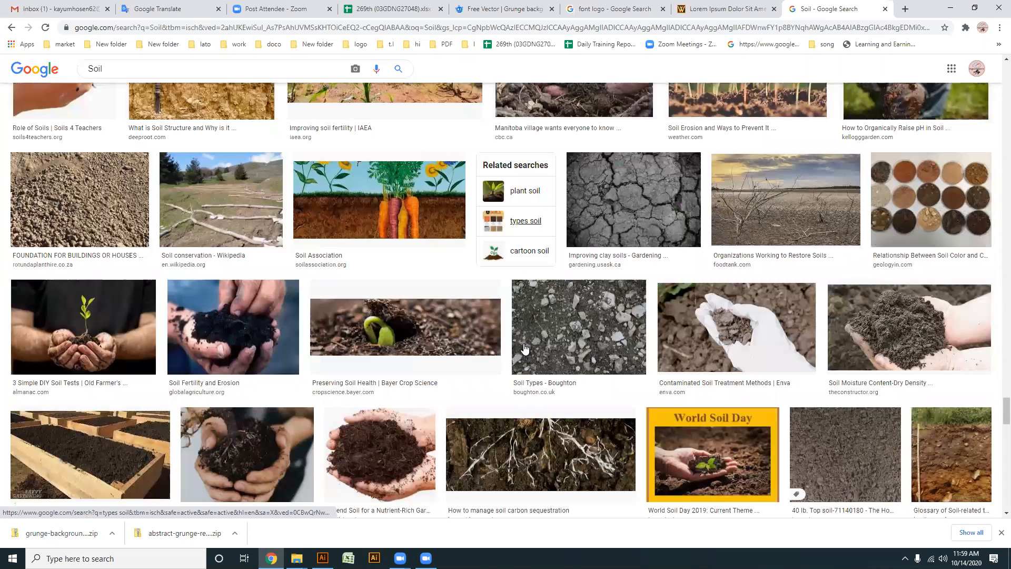
scroll(534, 340, down, 6)
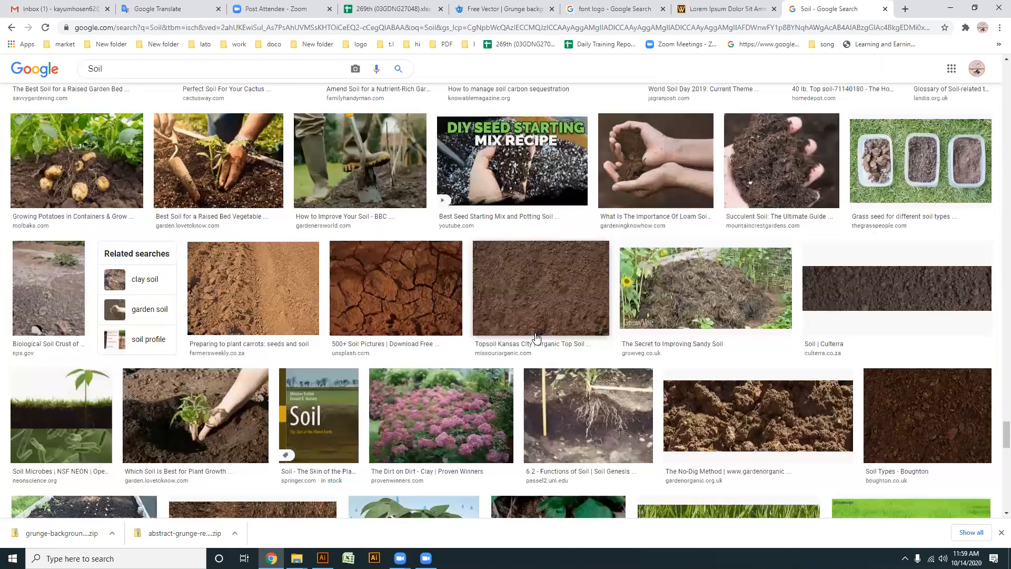
scroll(536, 337, down, 6)
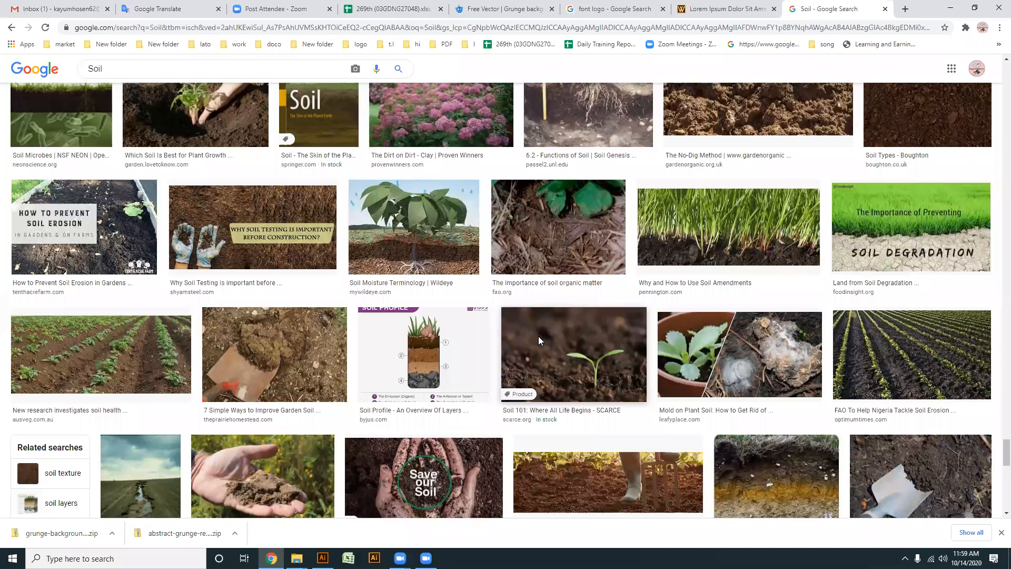
scroll(539, 336, down, 8)
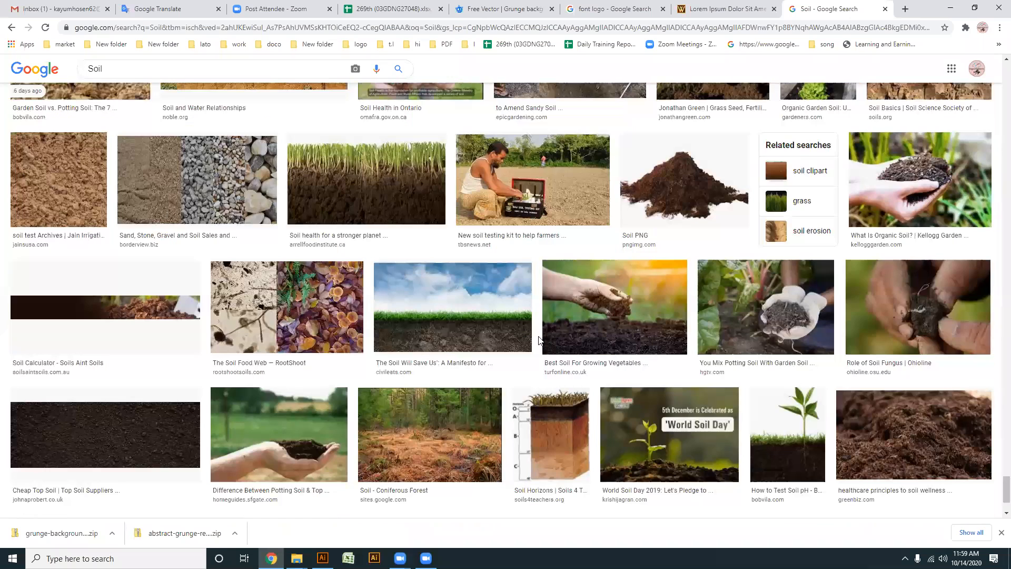
- Preview the brown "soil test Archives" photo from Jain Irrigation USA and copy the image
click(68, 173)
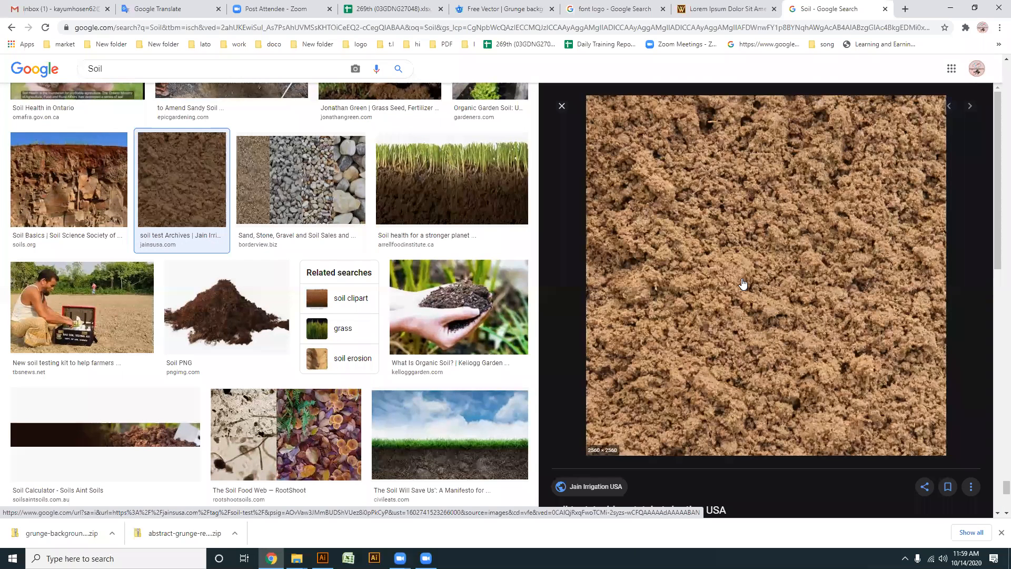
scroll(755, 286, down, 10)
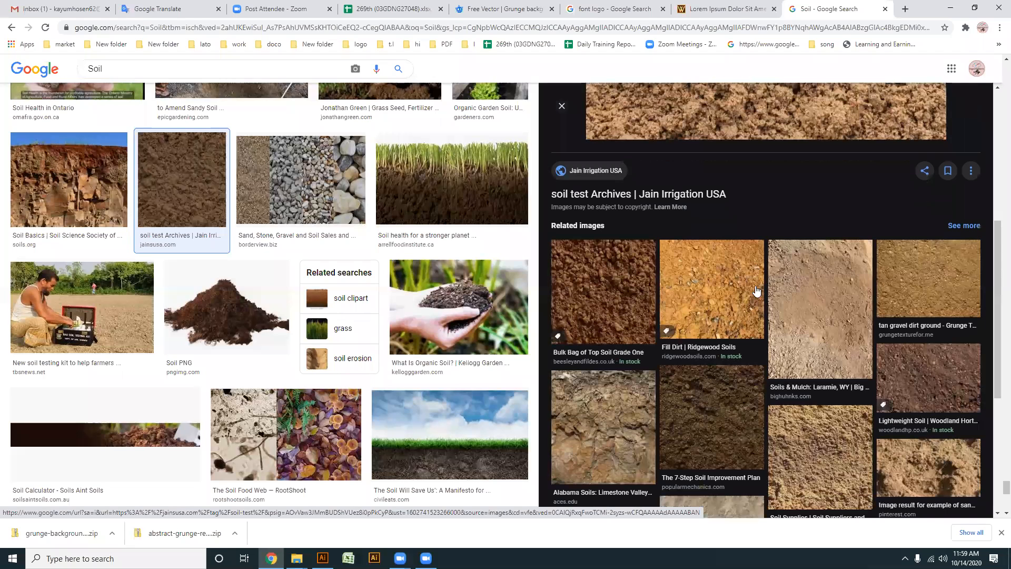
scroll(765, 301, up, 10)
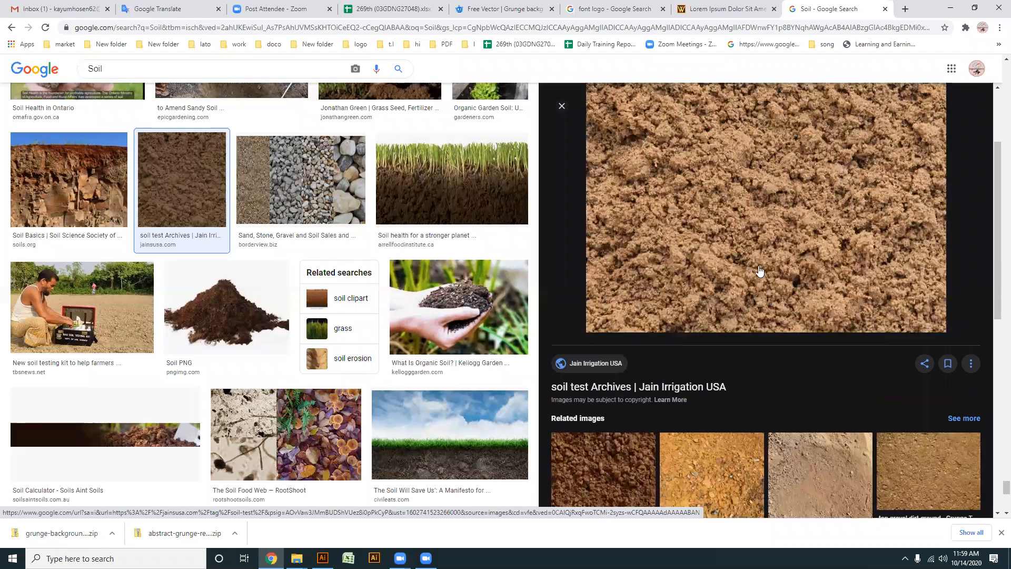
right_click(715, 260)
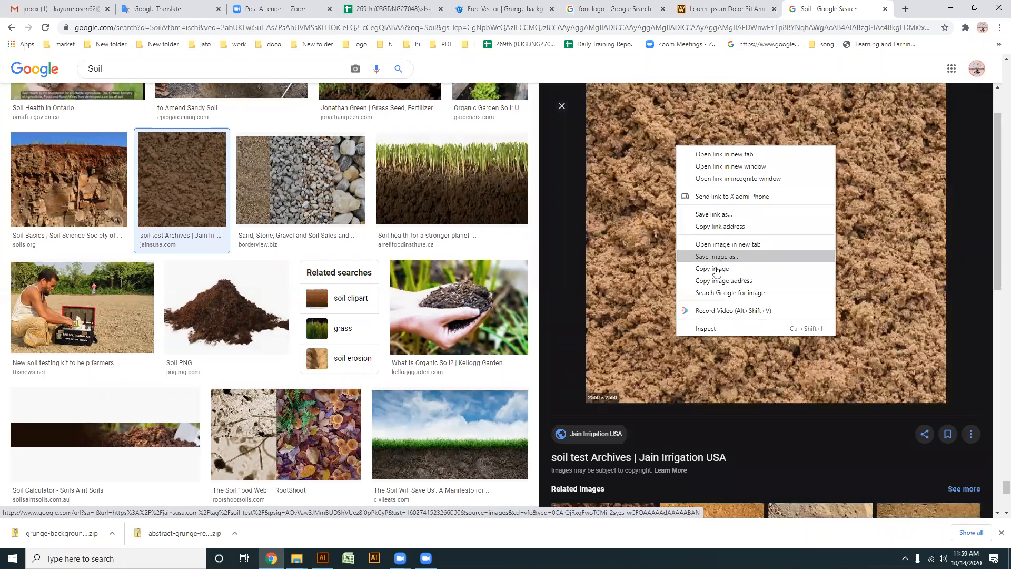
click(715, 269)
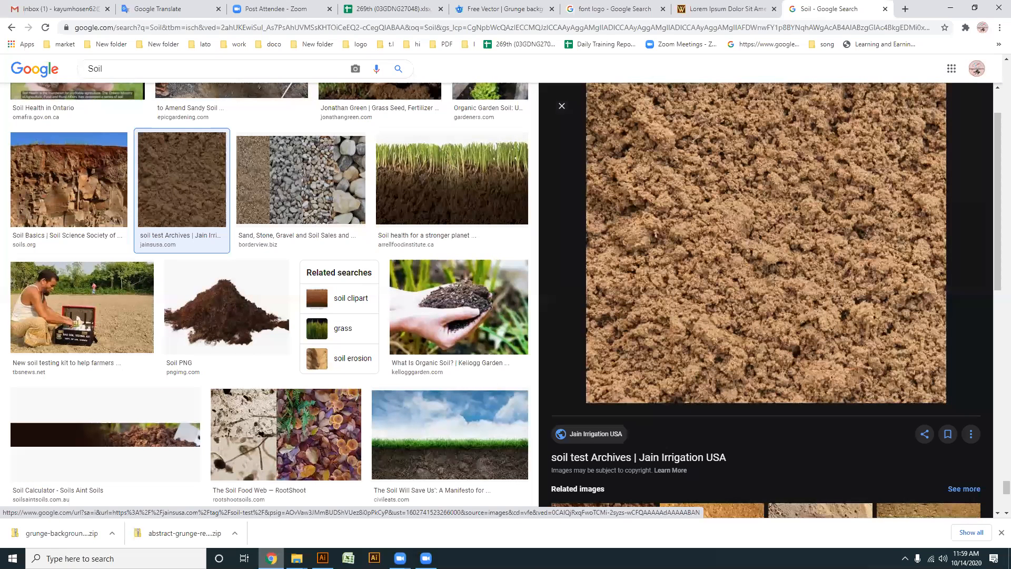
- Switch to Illustrator and create a new blank document with the default settings
key(alt+Tab)
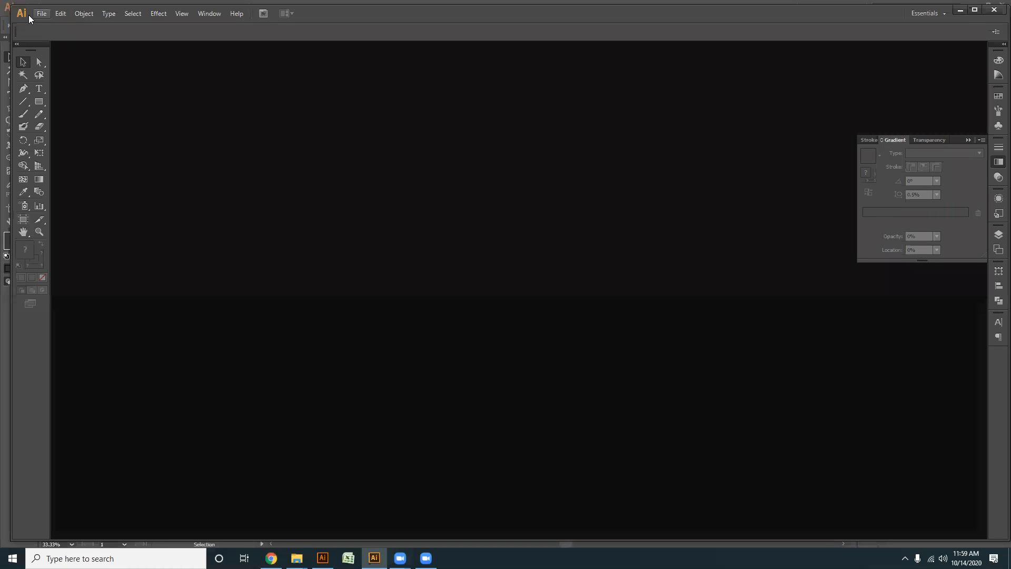
click(42, 13)
click(66, 25)
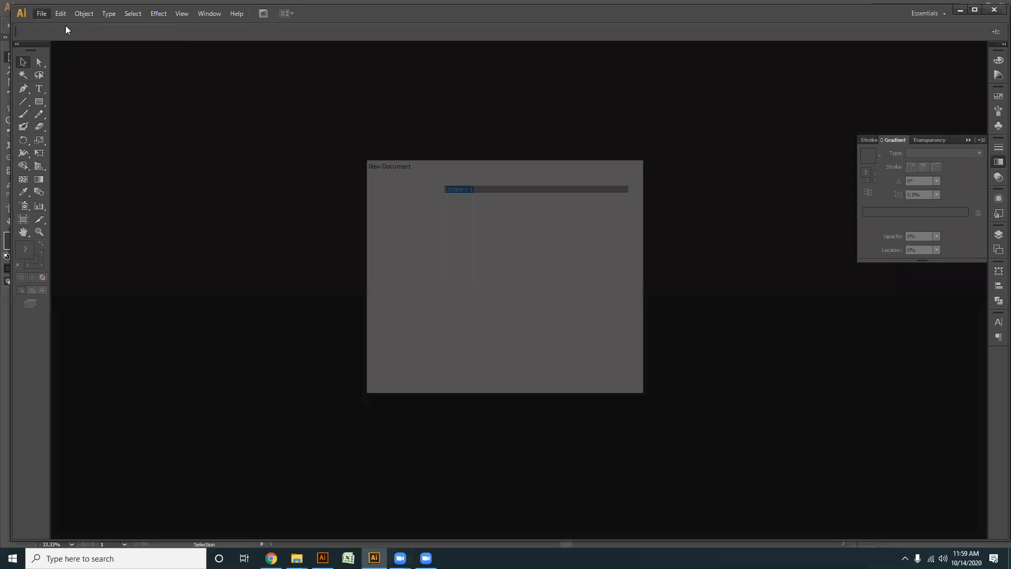
key(Return)
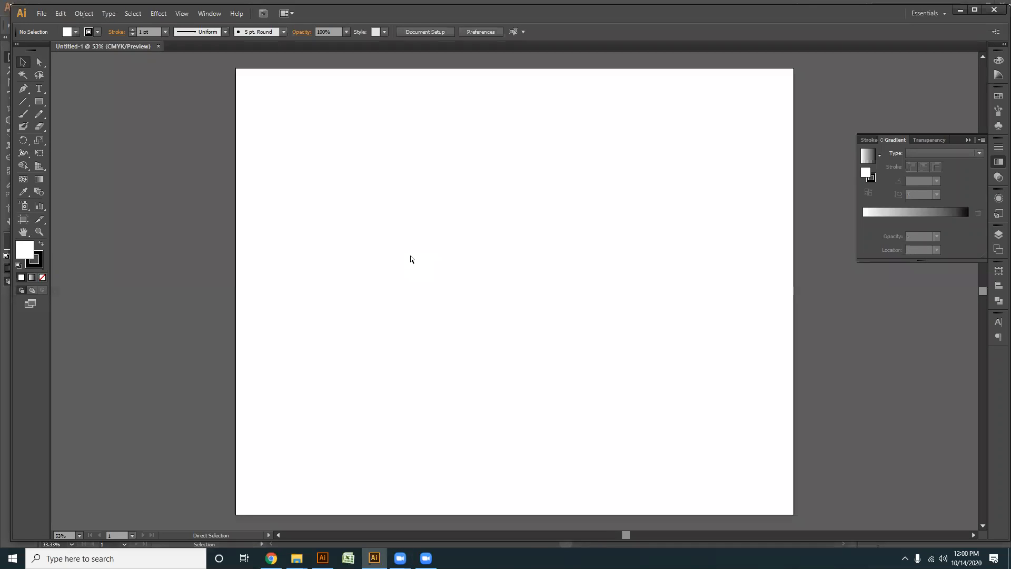
- Paste the copied soil photo and move it off the artboard to its right, at about X 3480 pt, Y 656 pt
key(ctrl+v)
scroll(434, 262, down, 3)
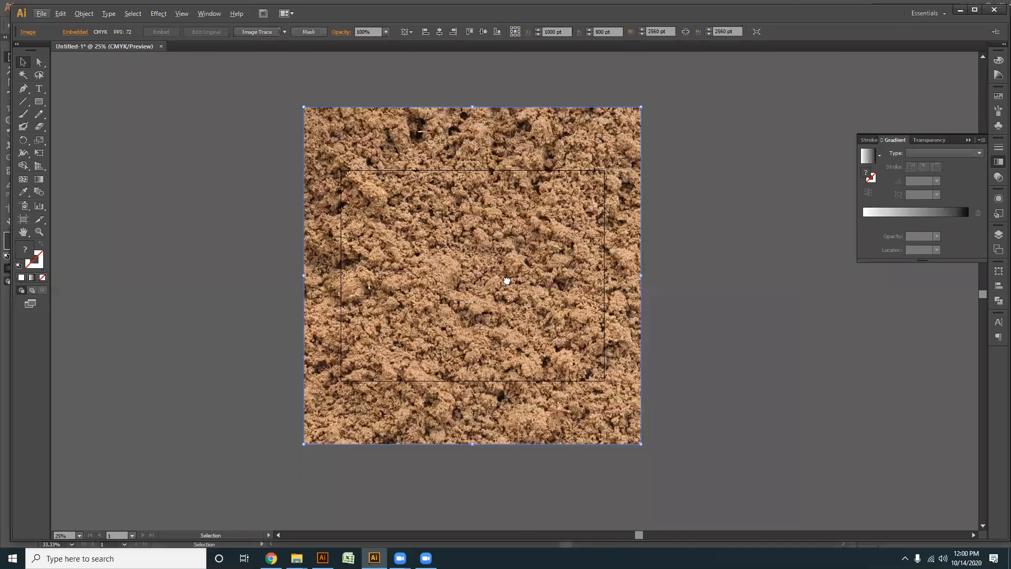
drag(507, 281, 429, 279)
click(580, 388)
drag(558, 285, 419, 287)
drag(350, 259, 421, 274)
scroll(479, 247, down, 1)
scroll(416, 254, up, 1)
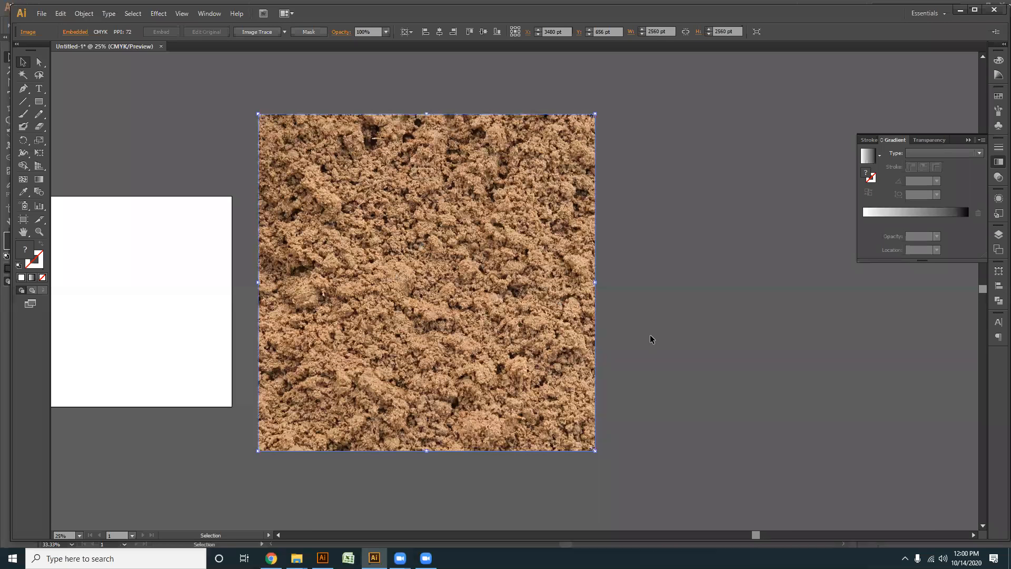
- Maximize the Illustrator window and trace the soil photo with the default Image Trace preset, continuing despite the large image size
click(653, 281)
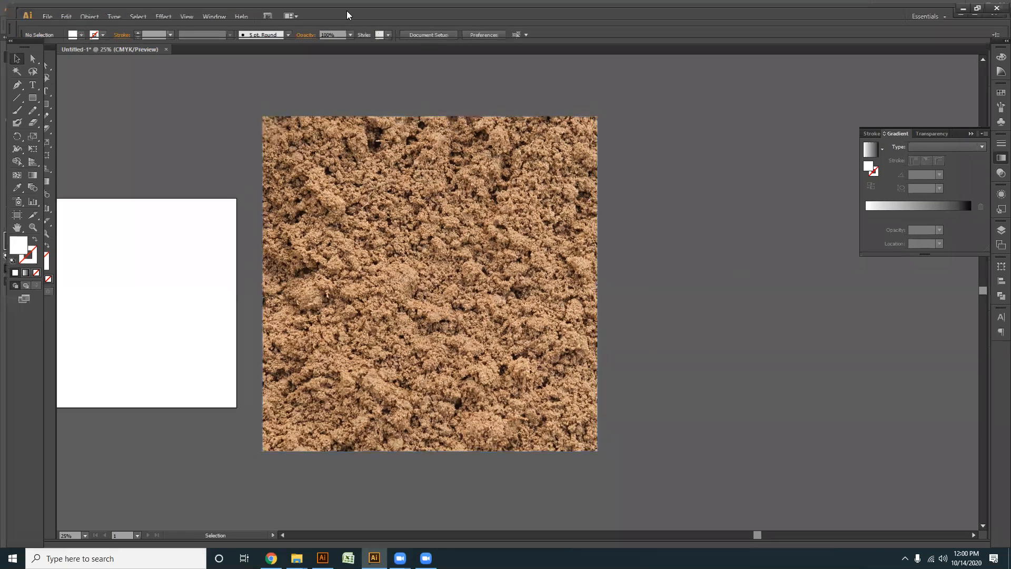
double_click(347, 15)
click(426, 274)
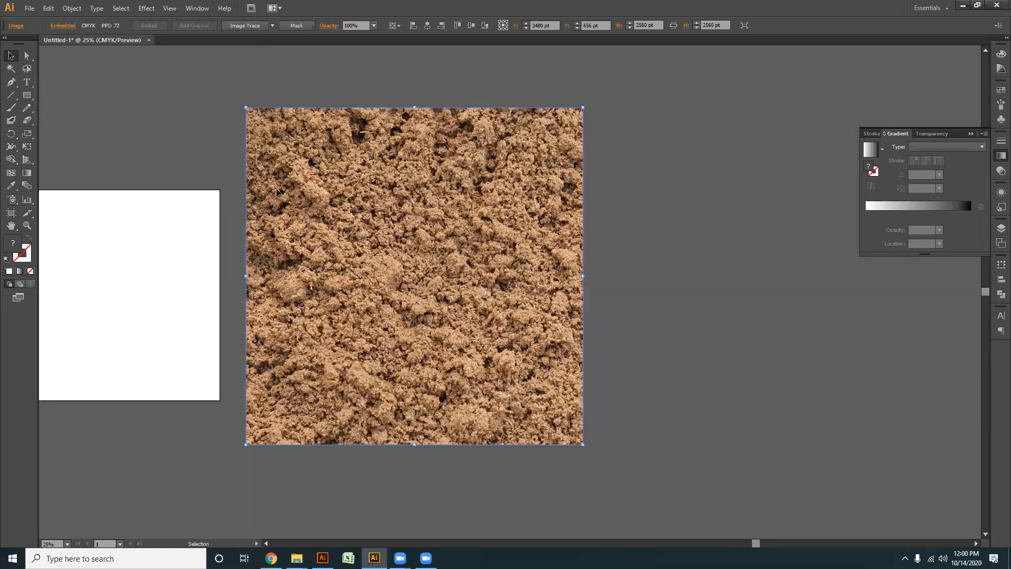
click(728, 226)
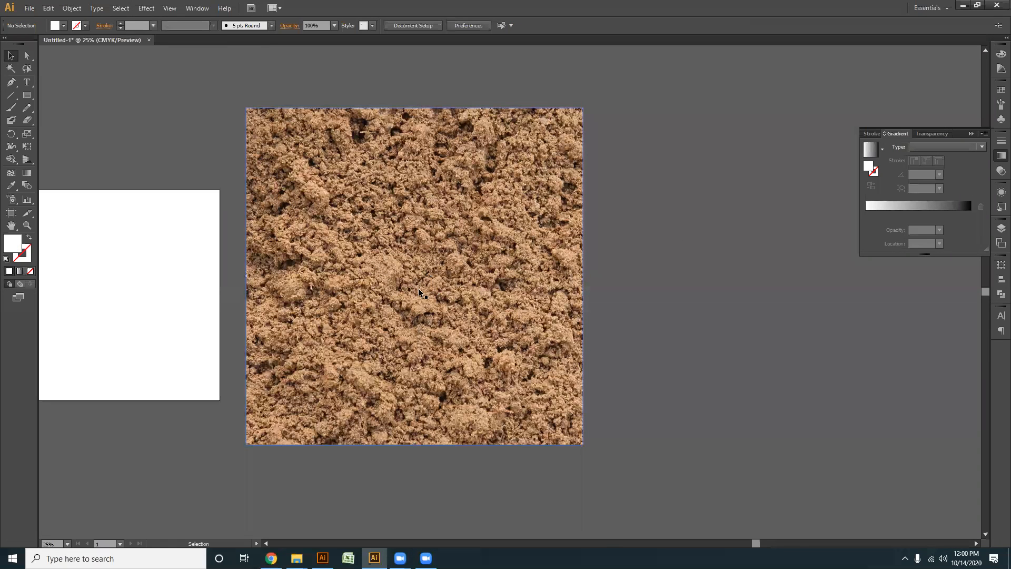
click(419, 290)
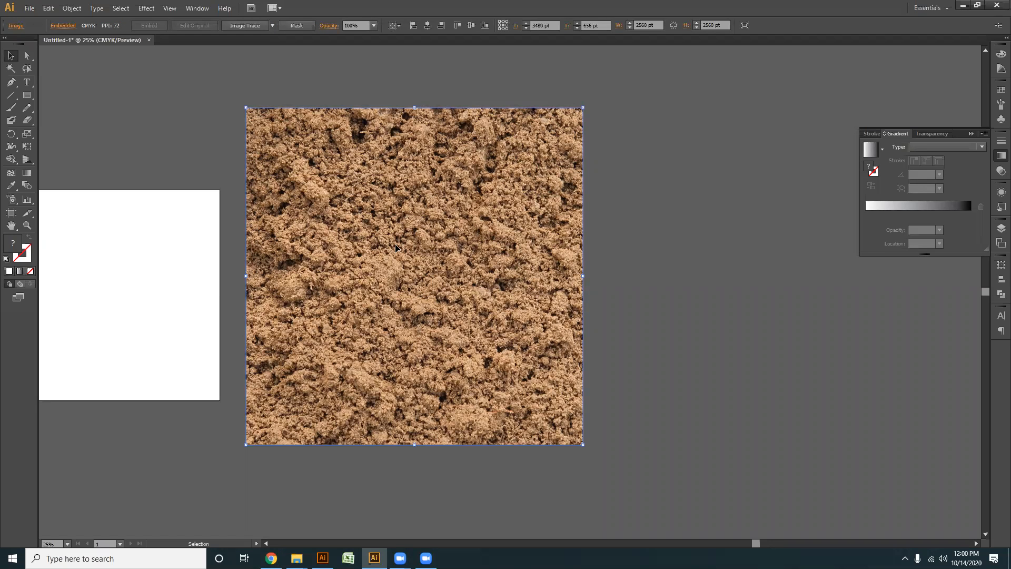
click(181, 117)
drag(198, 115, 646, 363)
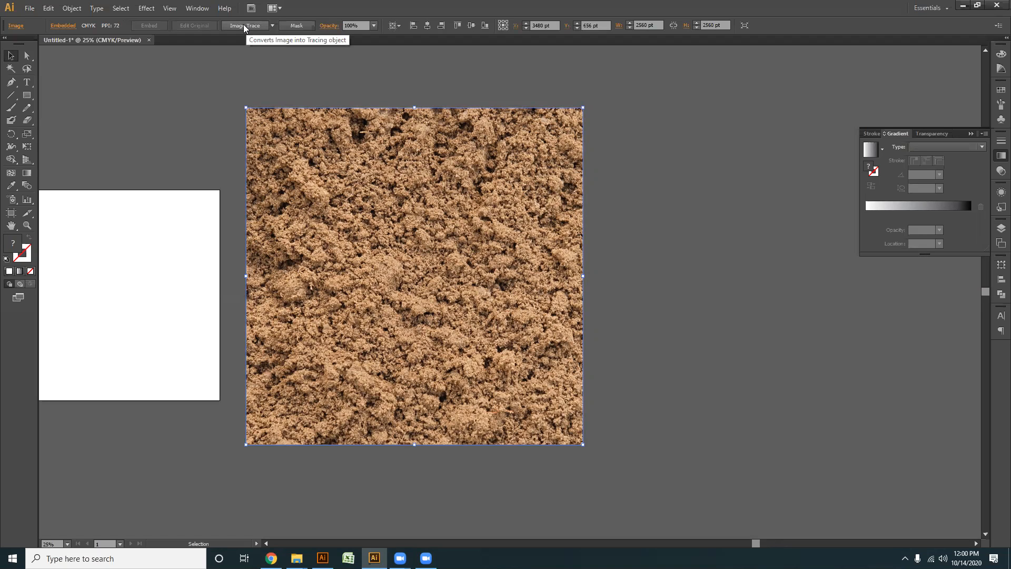
click(243, 24)
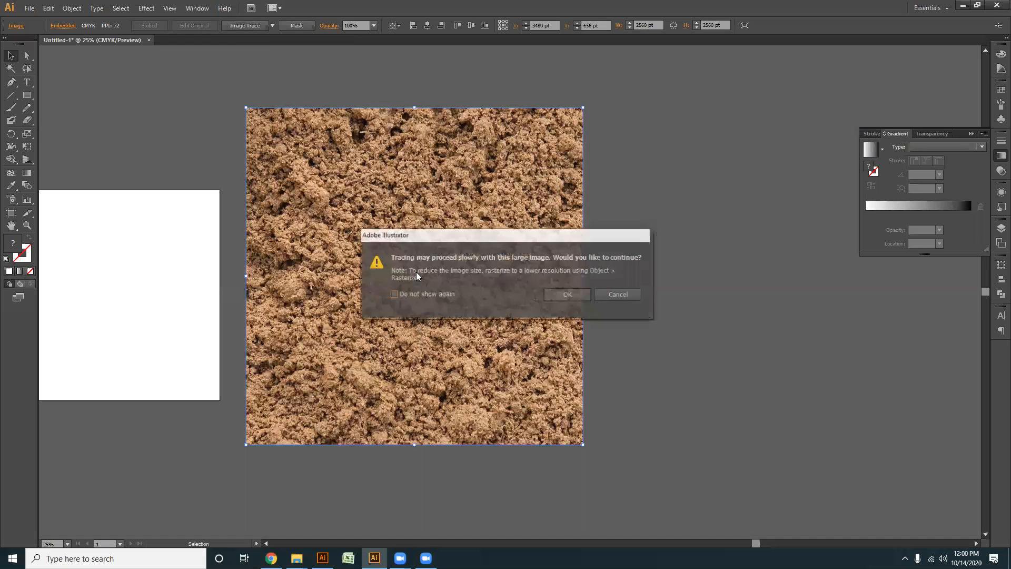
click(568, 295)
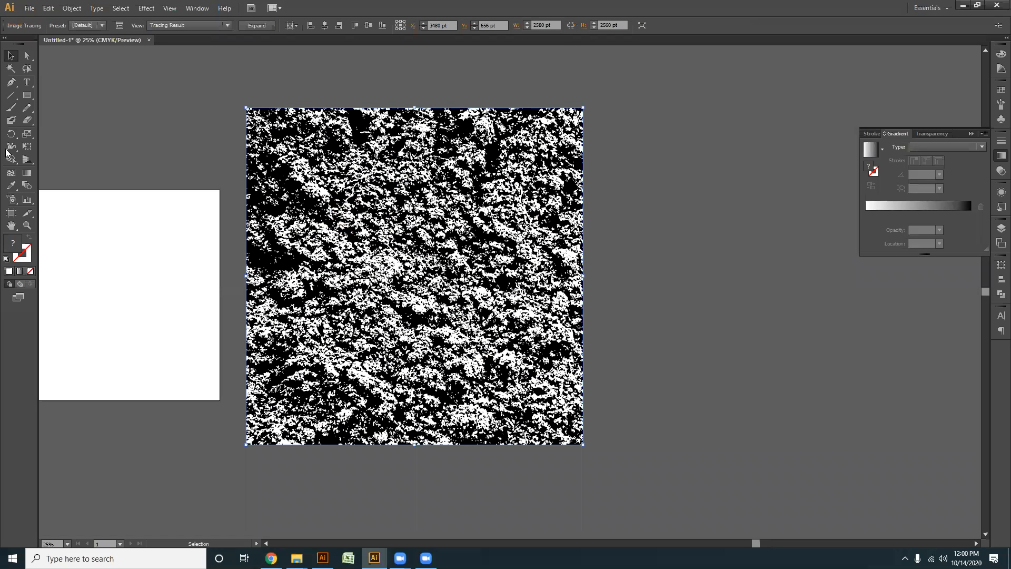
- Try to select the black areas of the traced soil texture with the Magic Wand, and return to the Selection tool
click(109, 221)
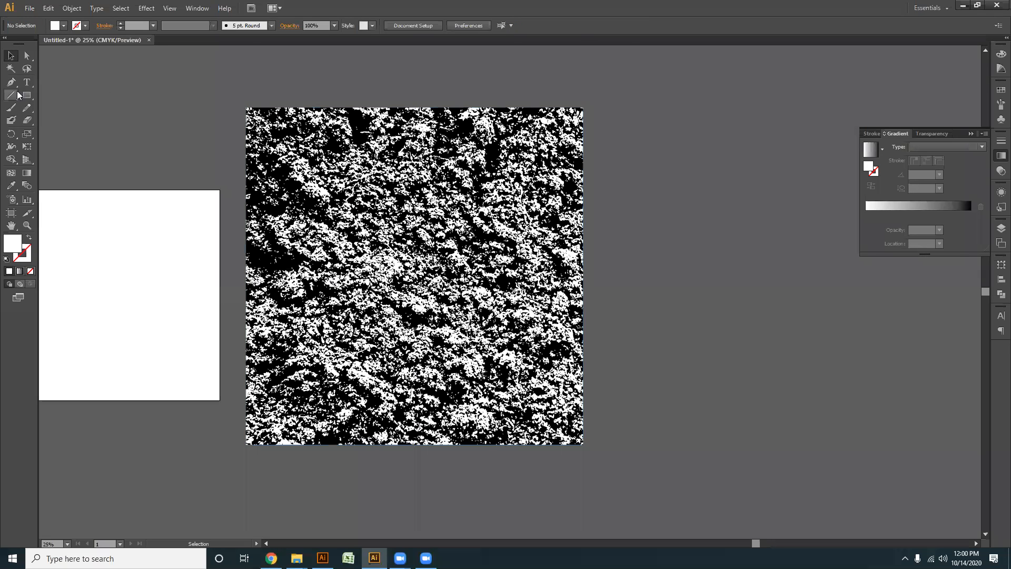
click(11, 69)
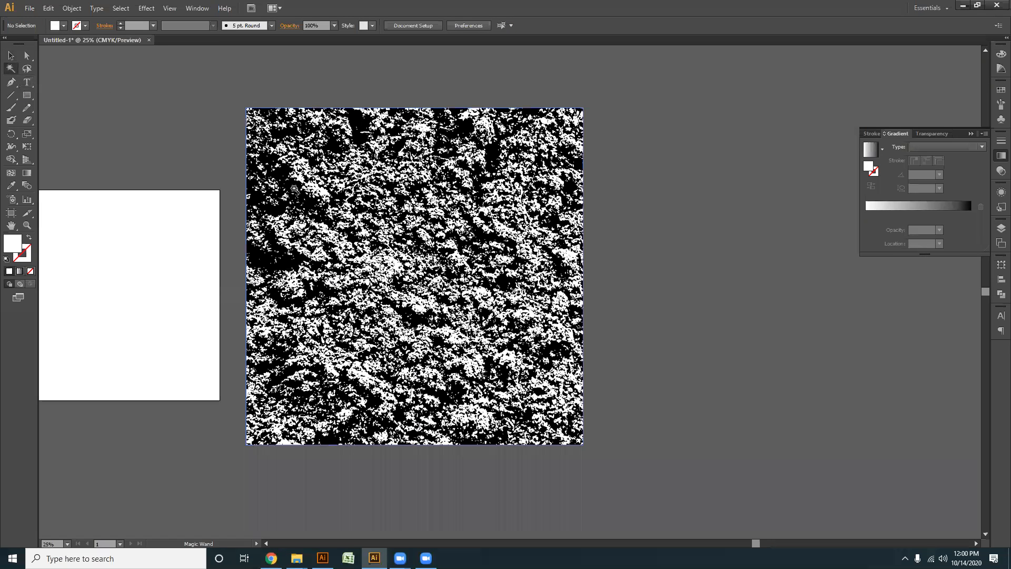
click(294, 188)
click(11, 55)
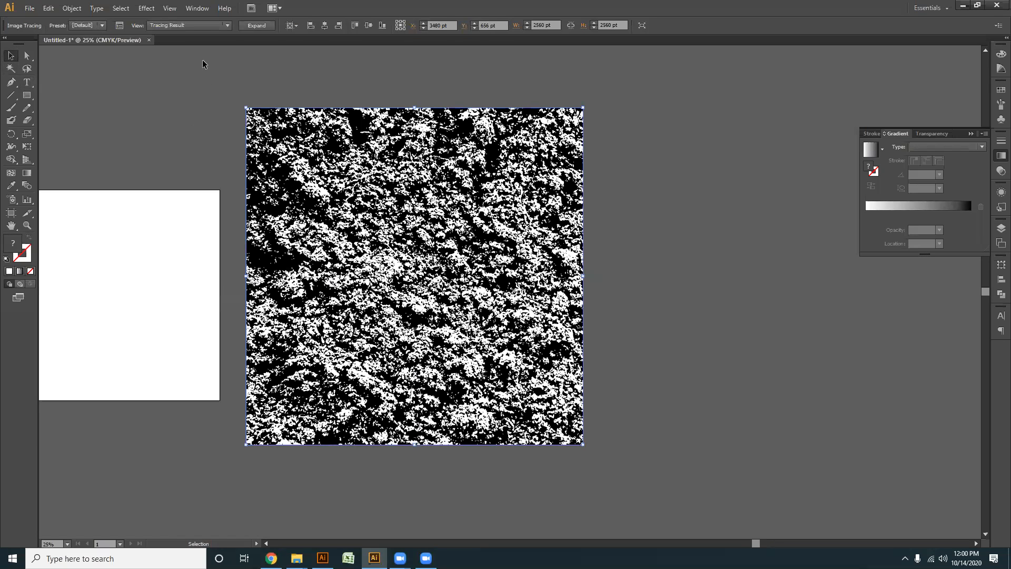
- Expand the traced soil image into paths and delete all its black areas with the Magic Wand, keeping the white texture
click(256, 26)
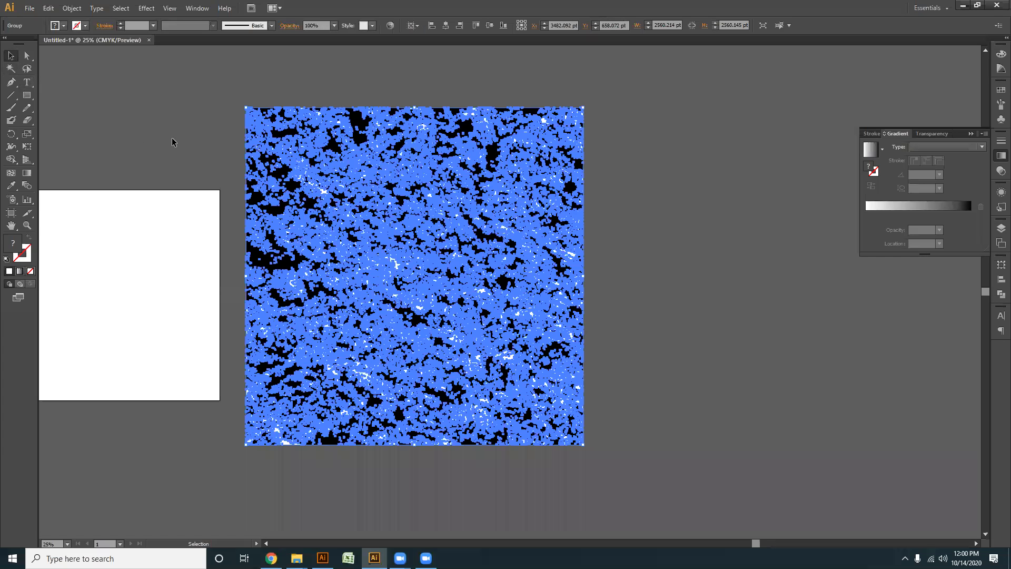
click(173, 142)
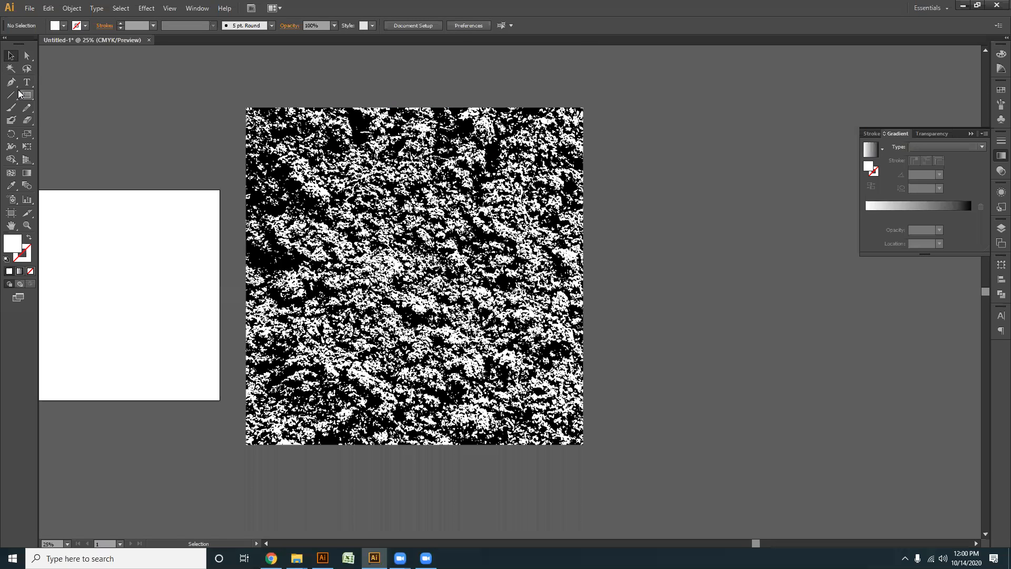
key(y)
click(274, 209)
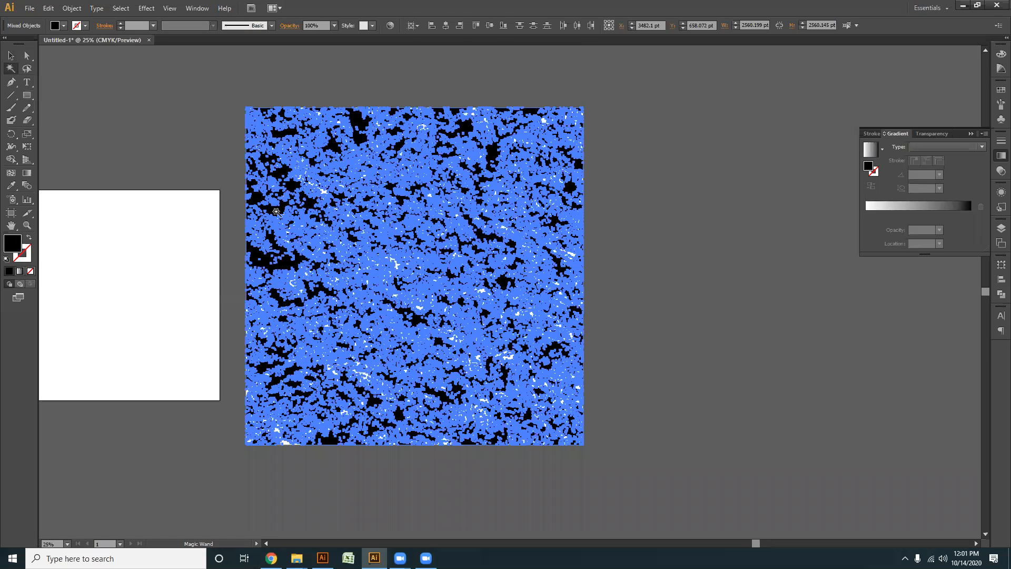
key(Delete)
click(11, 55)
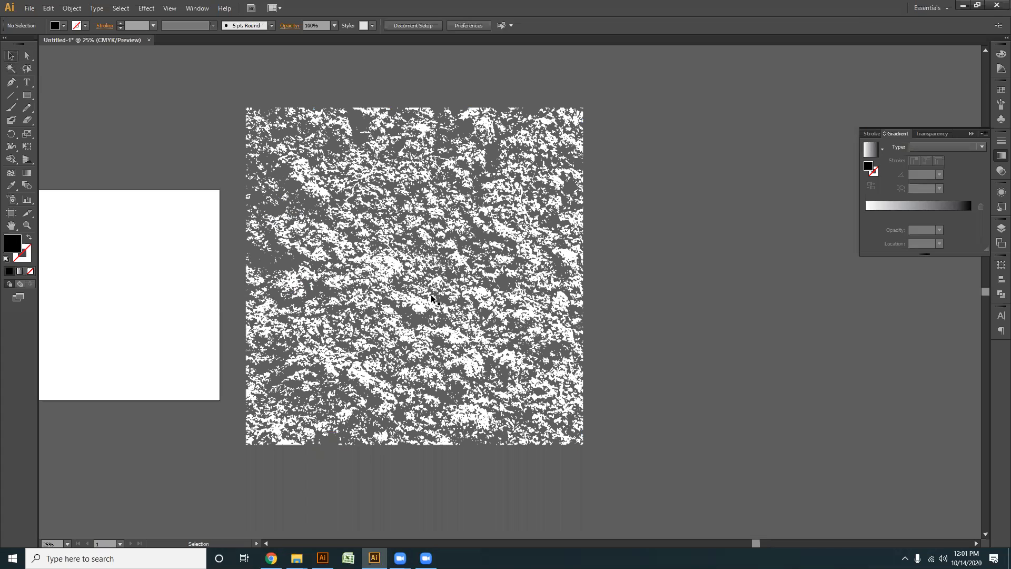
- Copy the white soil texture into the badge document in the other Illustrator window
key(ctrl+minus)
drag(601, 257, 331, 547)
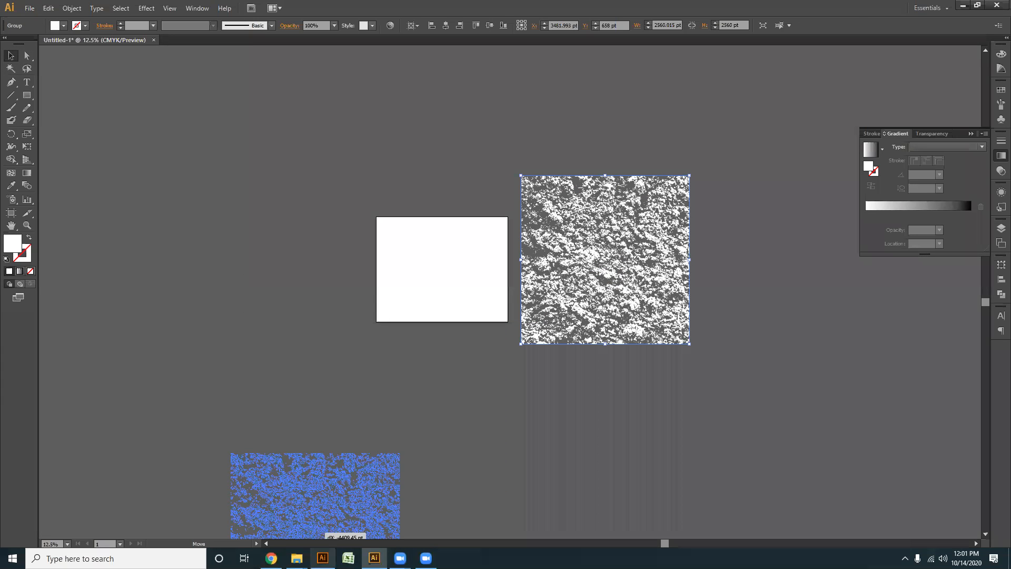
click(323, 559)
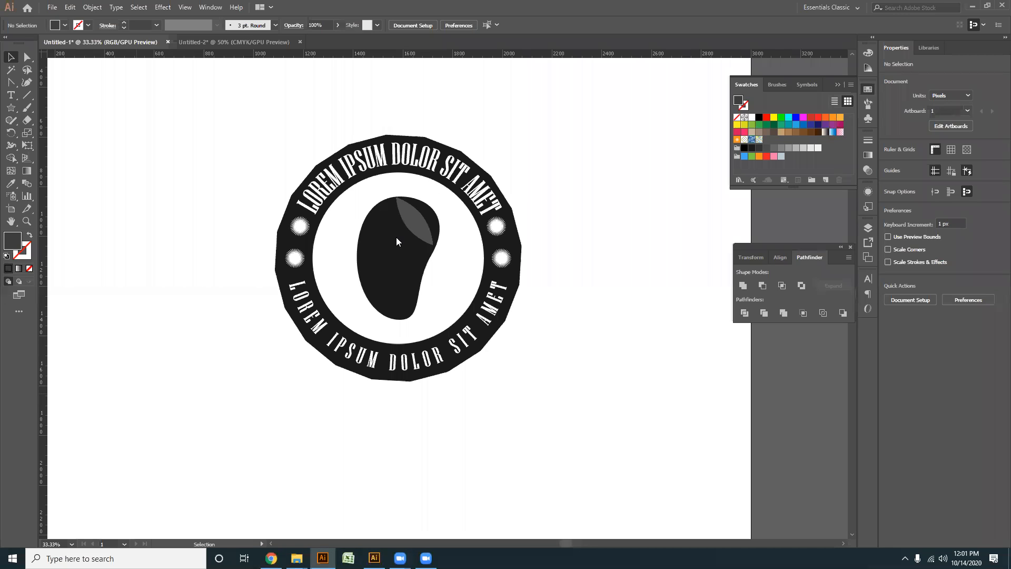
key(ctrl+v)
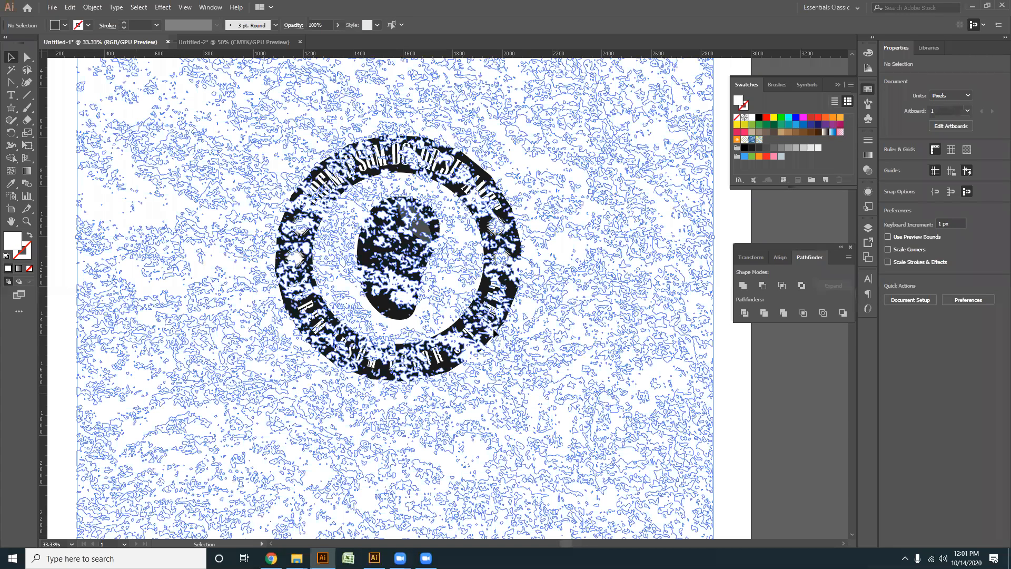
key(ctrl+minus)
key(ctrl+minus)
key(ctrl+minus)
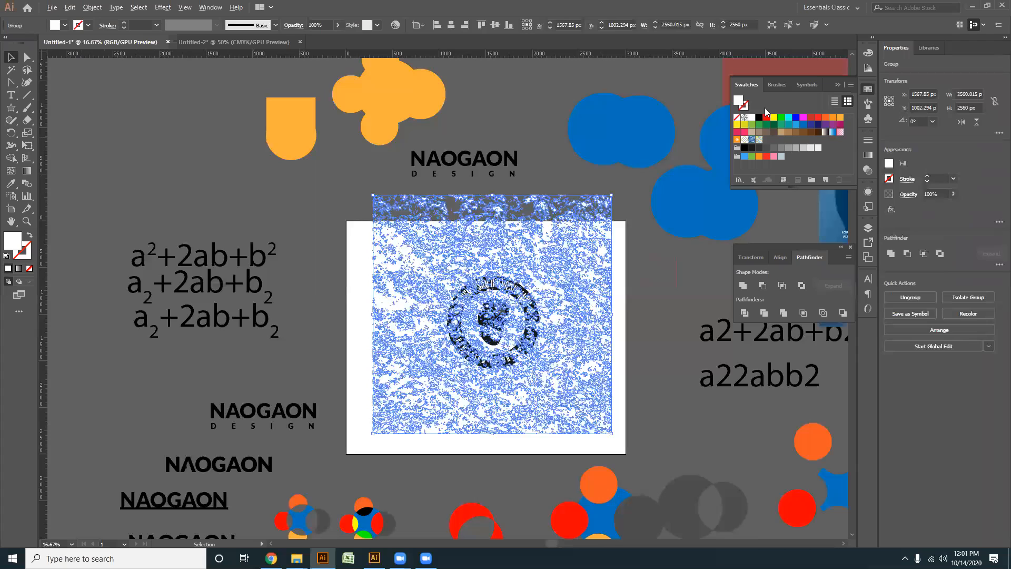
- Fill the pasted texture with black and scale it proportionally to about 1117 px square, placed over the badge
click(606, 395)
alt+scroll(595, 450, up, 1)
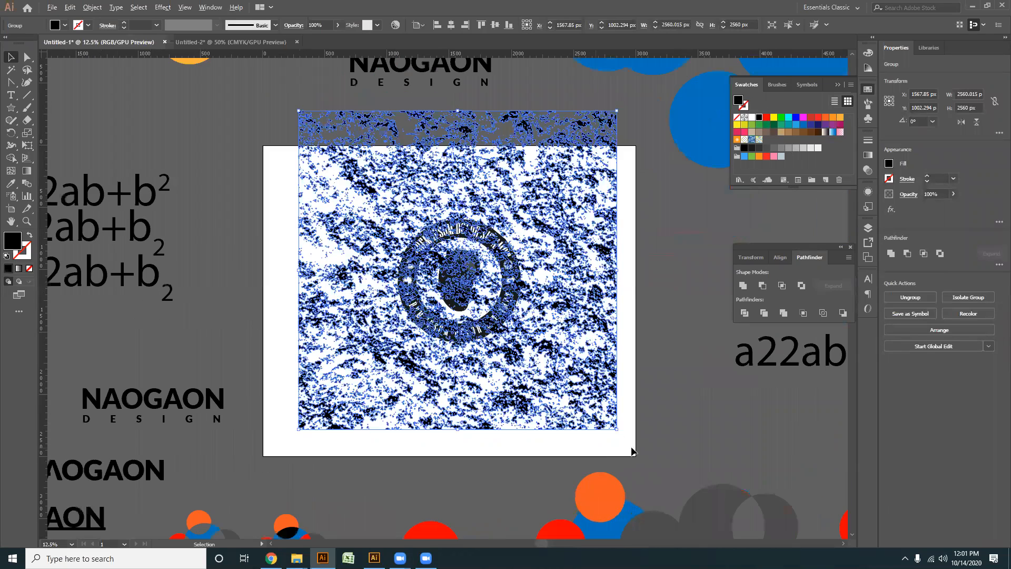
alt+scroll(596, 446, up, 1)
drag(626, 420, 578, 351)
alt+scroll(397, 297, up, 1)
click(548, 368)
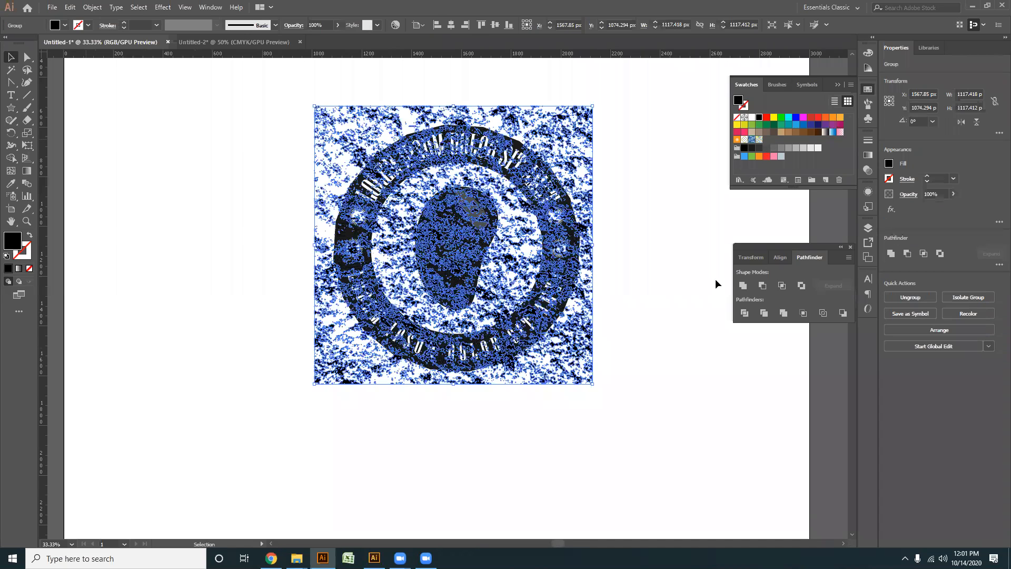
- Change the texture's fill to the dark grey swatch and reselect the texture over the badge
click(561, 434)
alt+scroll(563, 421, up, 1)
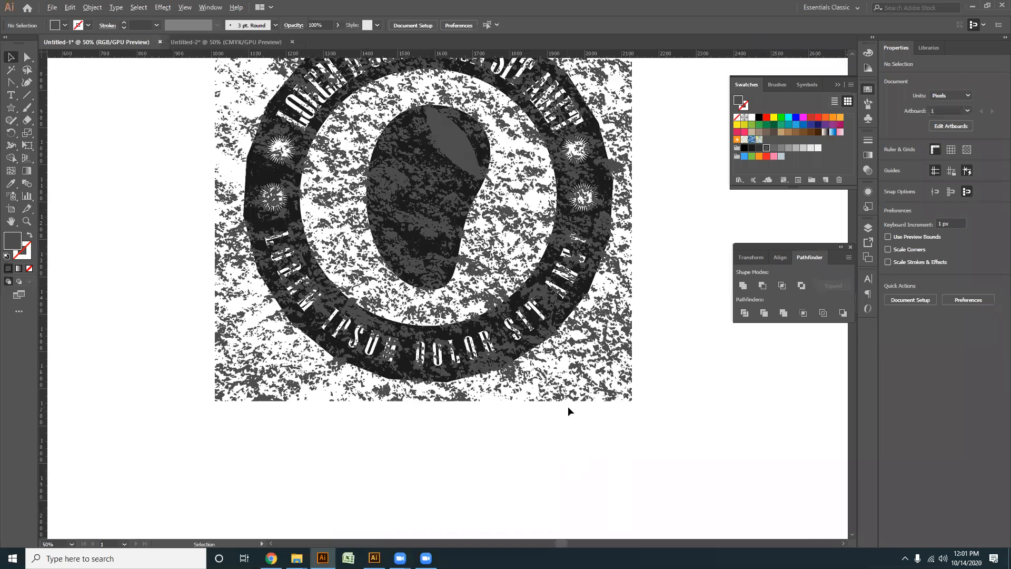
click(606, 353)
alt+scroll(603, 353, down, 2)
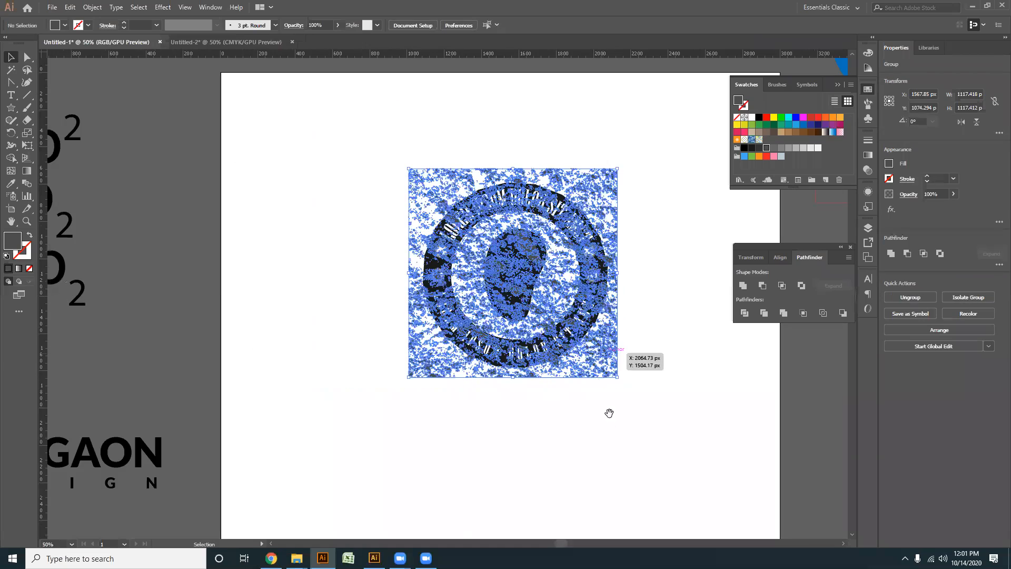
drag(609, 414, 584, 419)
alt+scroll(542, 427, up, 1)
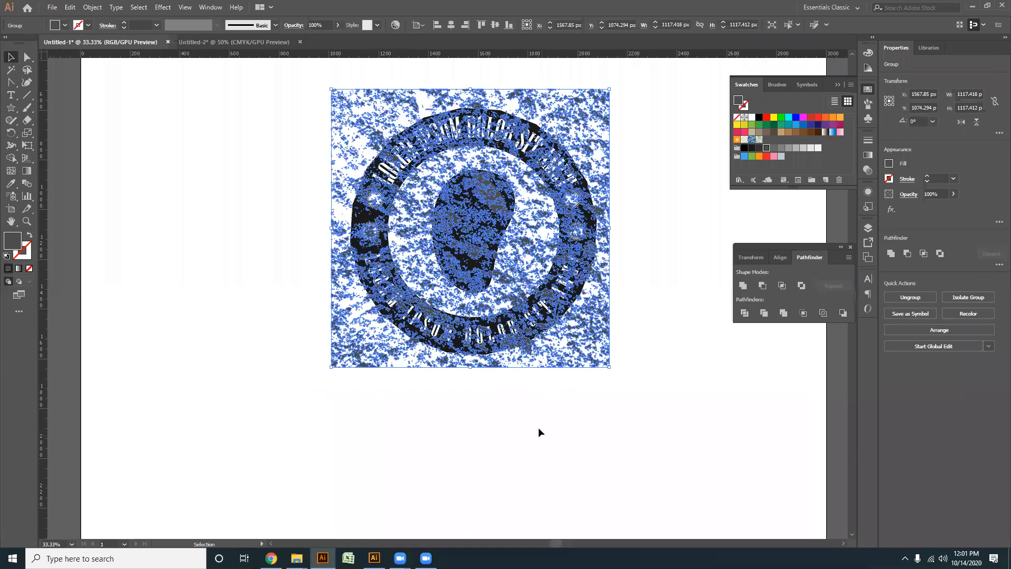
- Move the dark grey texture off the badge to its lower right, straddling the artboard's right edge
click(517, 365)
alt+scroll(517, 365, up, 2)
scroll(509, 314, down, 2)
drag(531, 302, 465, 282)
drag(466, 282, 687, 444)
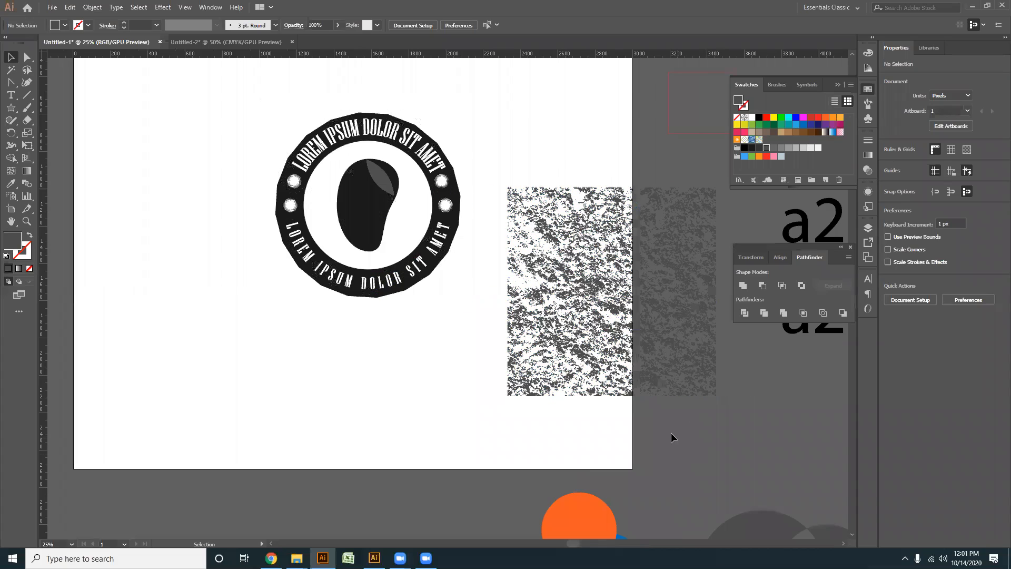
- Use Direct Selection to delete individual dense clumps from the lower central part of the texture
alt+scroll(674, 435, up, 2)
drag(444, 402, 349, 442)
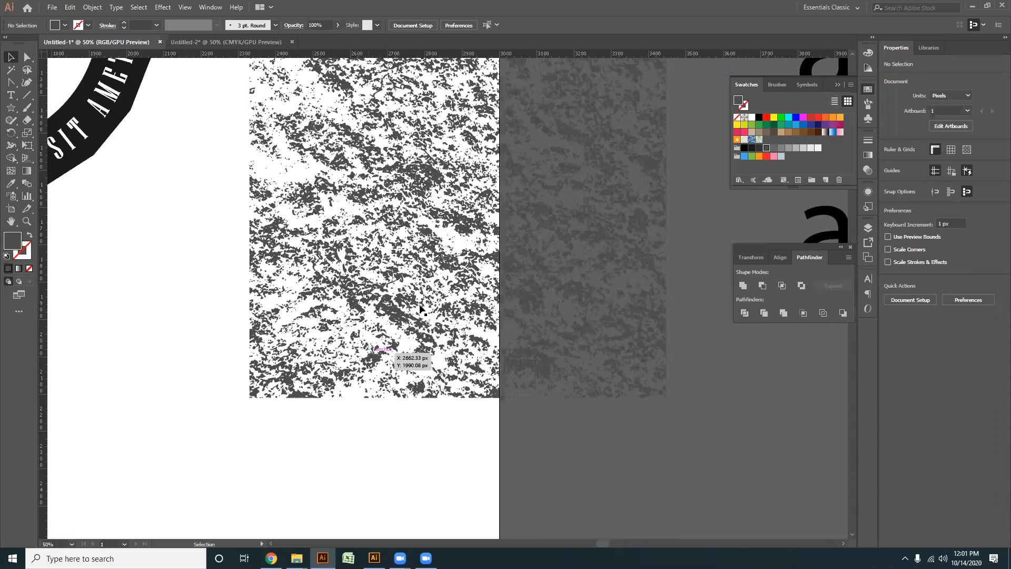
alt+scroll(390, 331, up, 3)
alt+scroll(403, 301, down, 1)
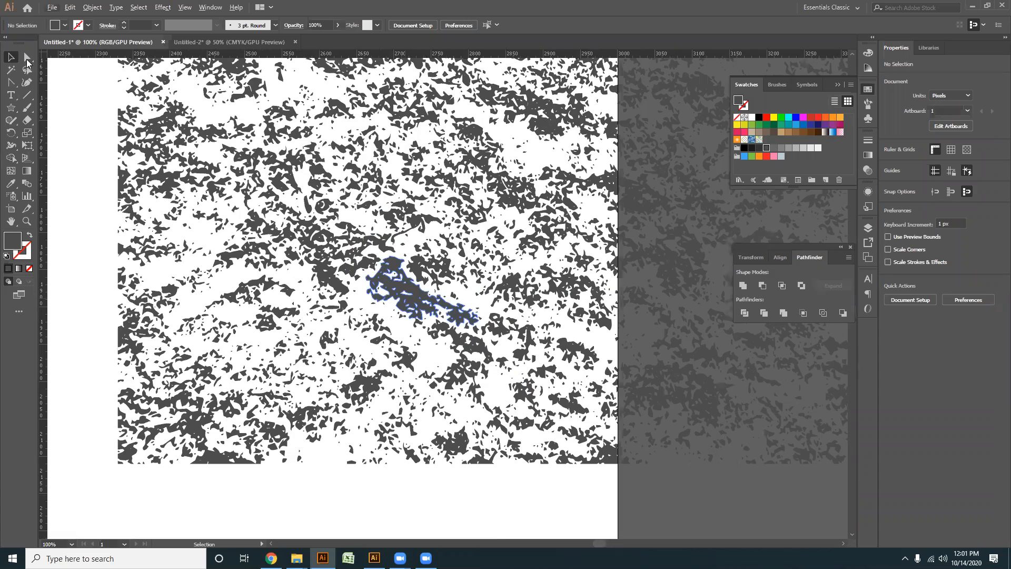
key(a)
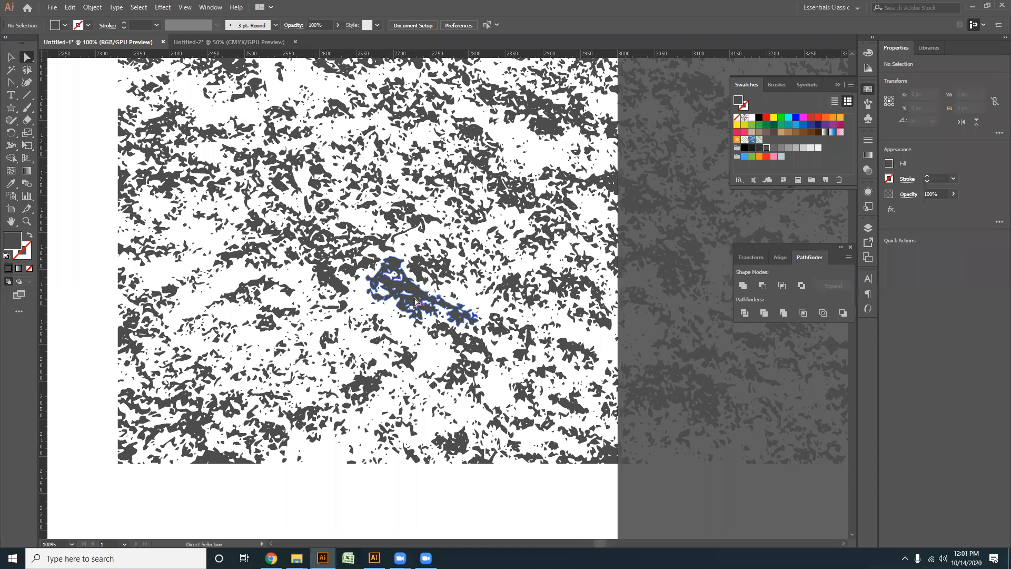
click(350, 272)
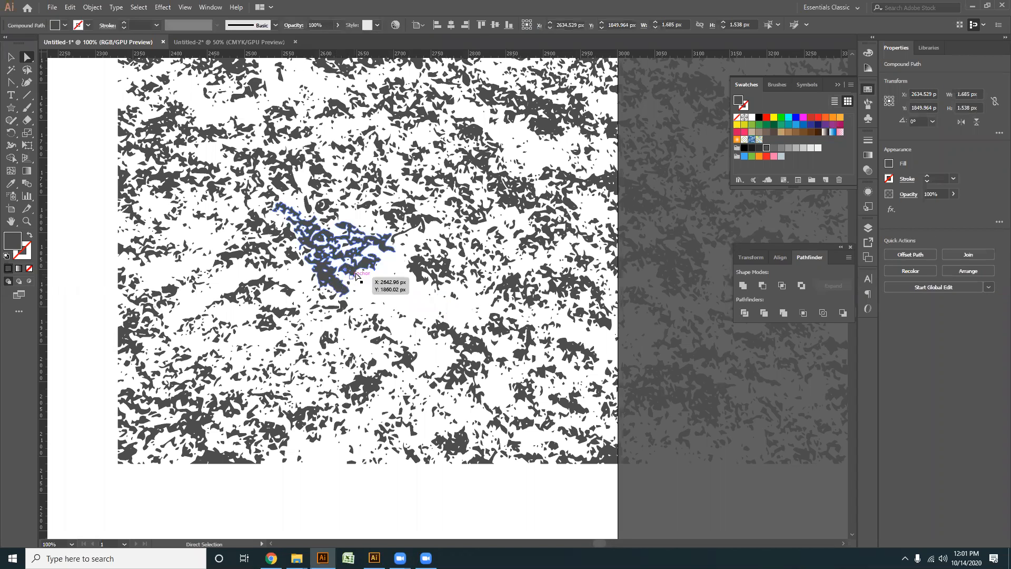
key(Delete)
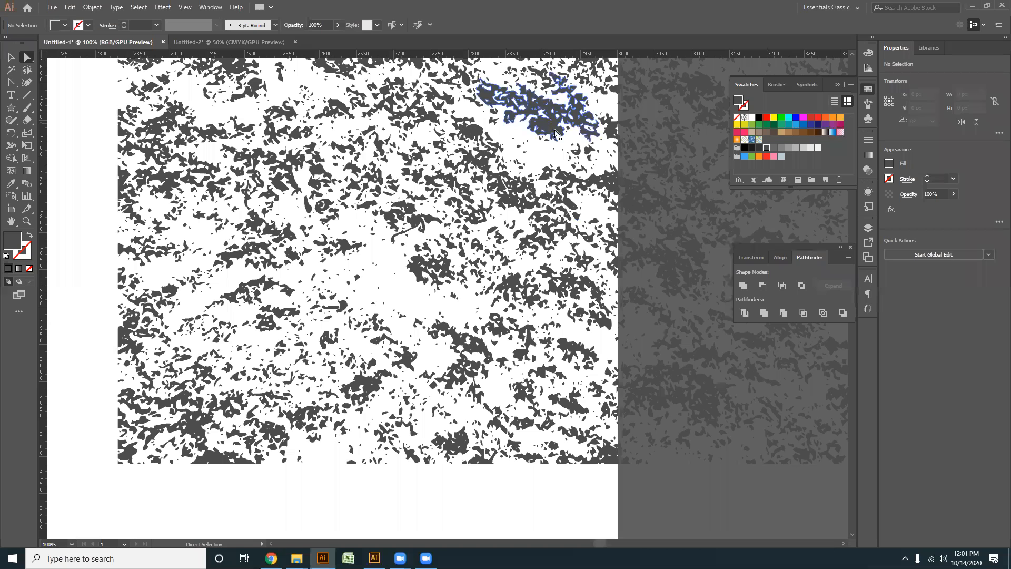
click(515, 209)
key(Delete)
- Delete the texture part beyond the artboard's right edge and the upper half of the remaining part
key(ctrl+minus)
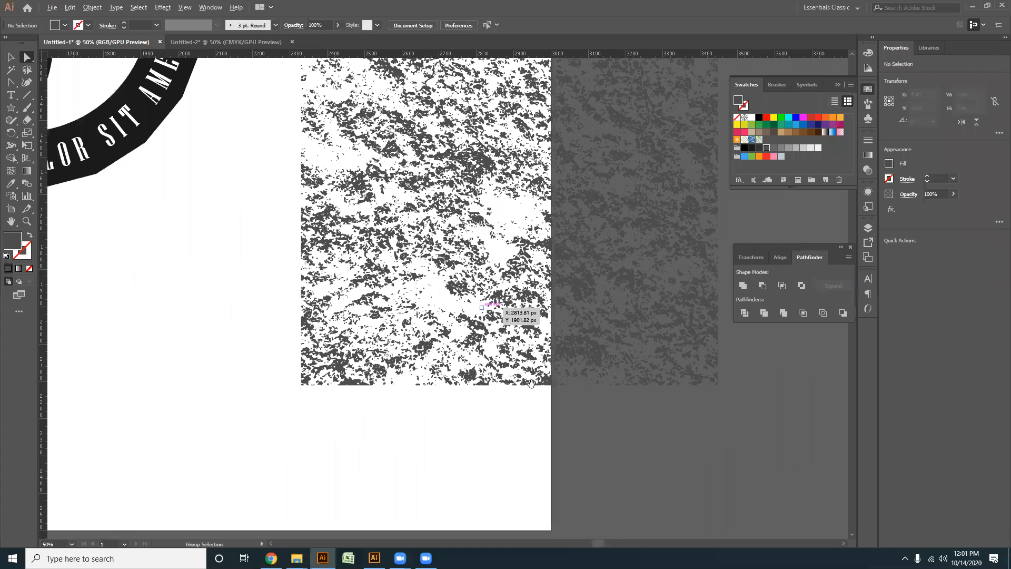
key(ctrl+minus)
drag(431, 184, 387, 198)
drag(516, 403, 427, 175)
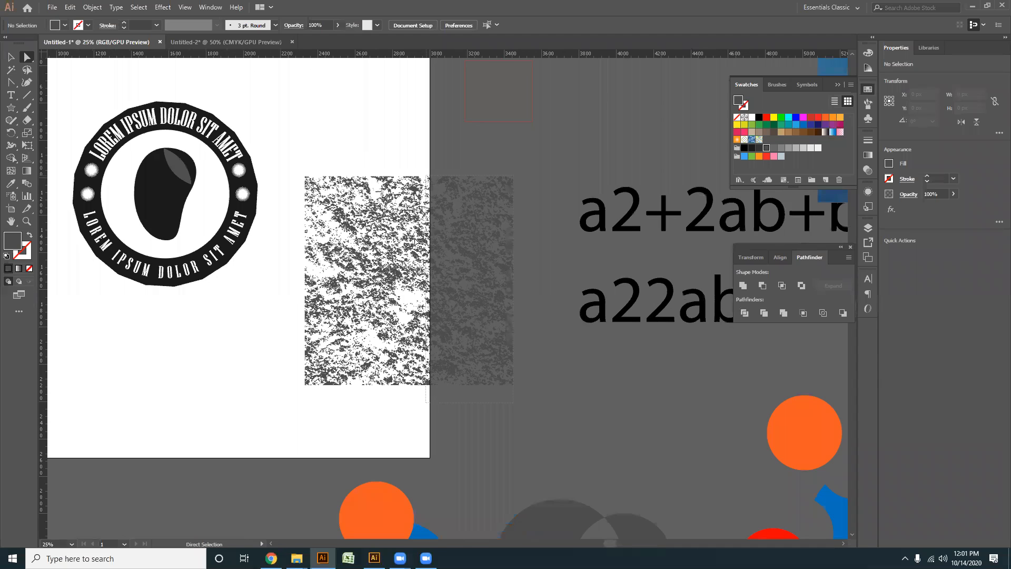
key(Delete)
drag(306, 167, 465, 274)
key(Delete)
key(Delete)
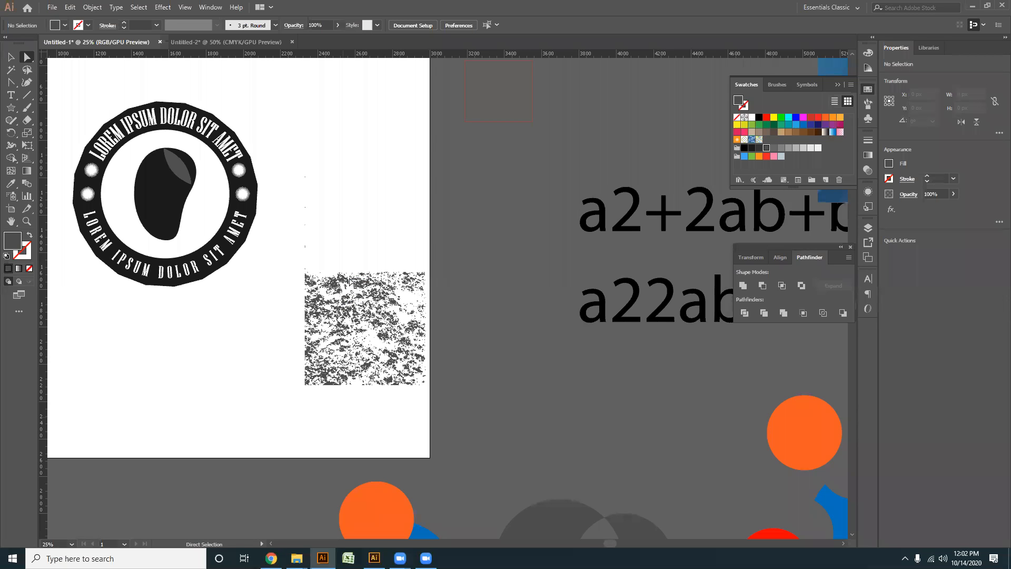
- Delete the densest clumps along the left side of the remaining texture with Direct Selection
scroll(349, 279, up, 5)
click(337, 243)
key(Delete)
drag(330, 201, 346, 346)
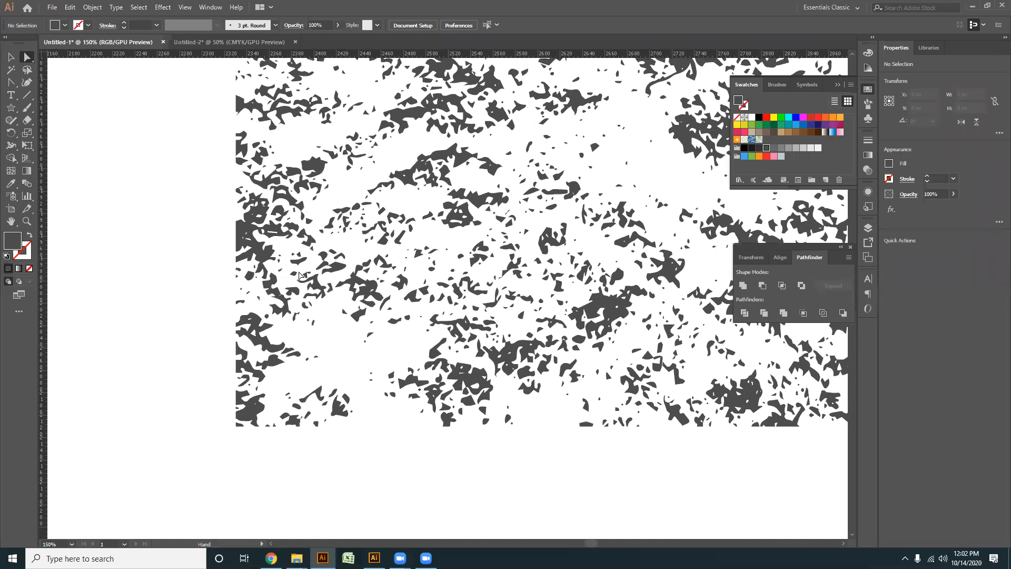
drag(315, 207, 278, 236)
drag(284, 400, 282, 398)
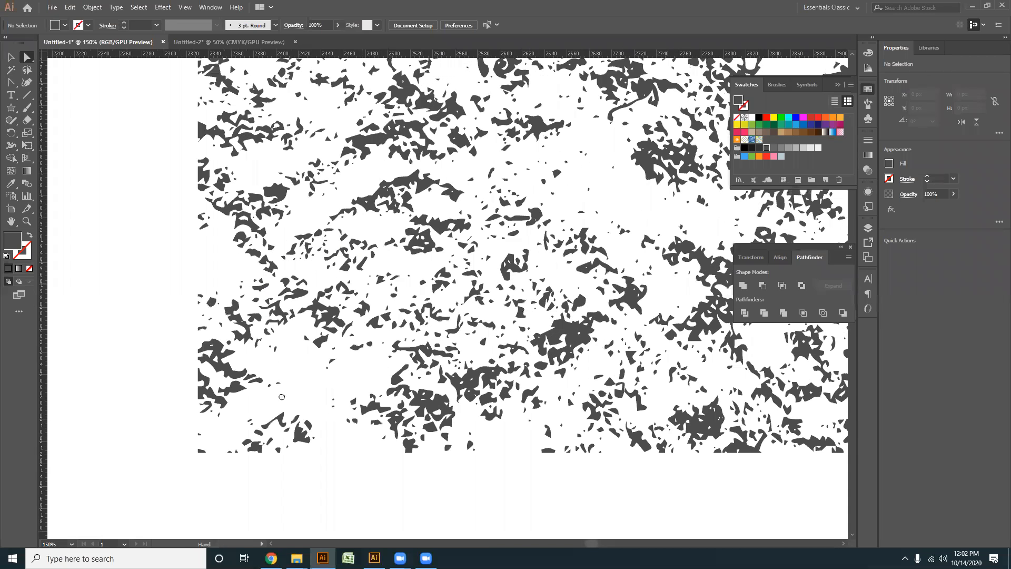
drag(490, 355, 314, 471)
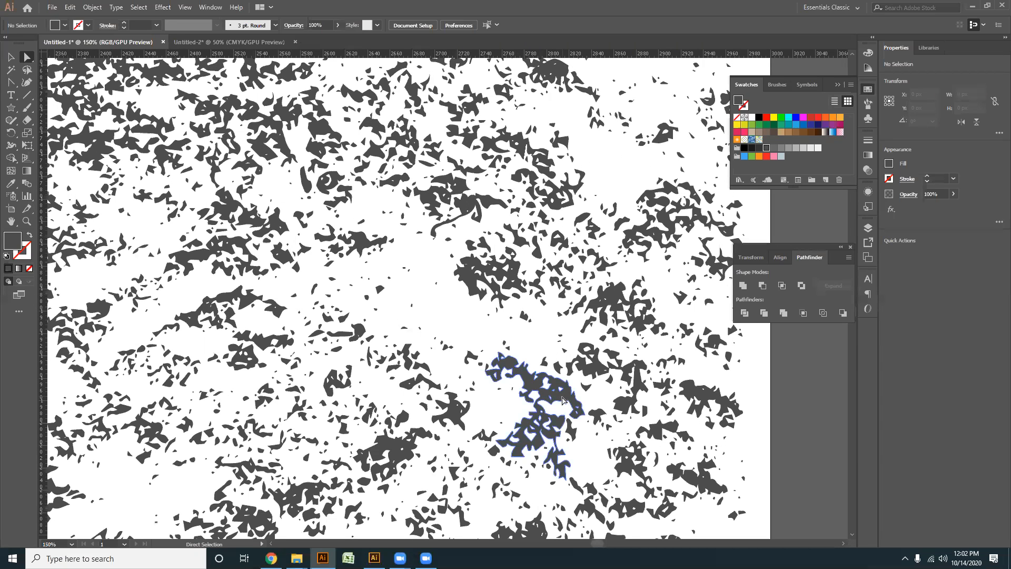
drag(114, 156, 273, 239)
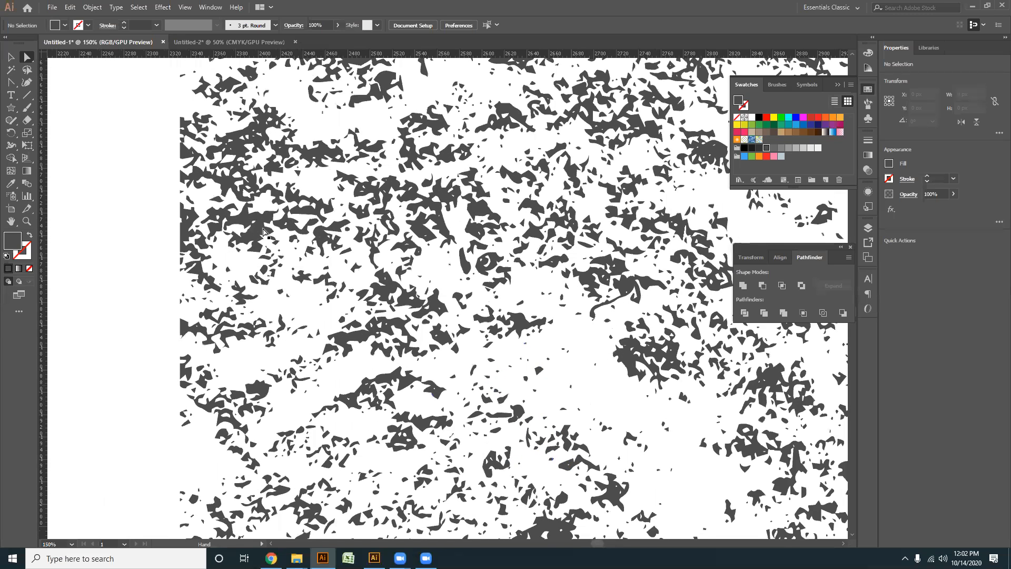
click(264, 229)
key(Delete)
click(244, 159)
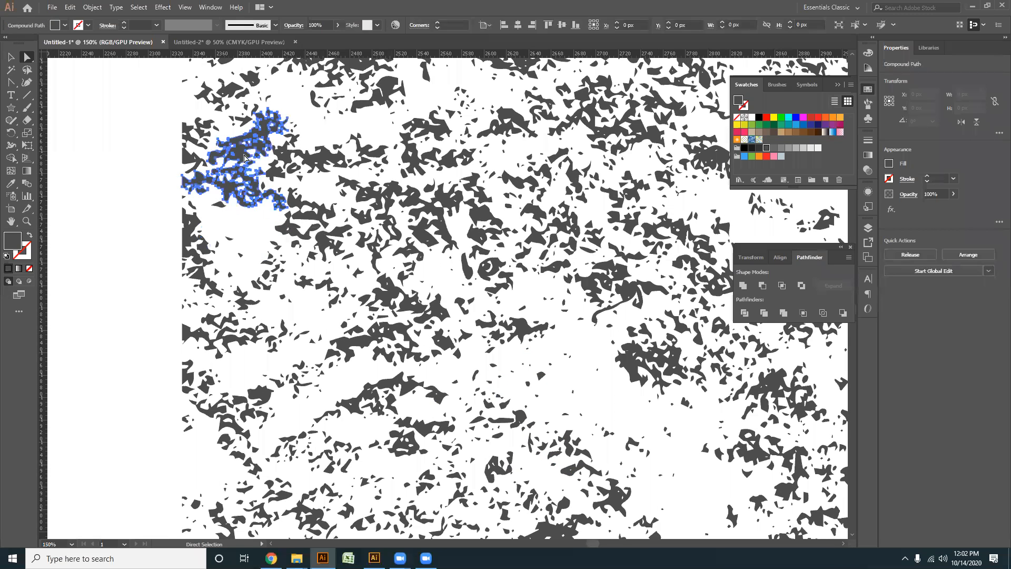
key(Delete)
- Thin the left-central area of the texture by deleting its dense clumps one after another down to the middle
scroll(518, 259, down, 2)
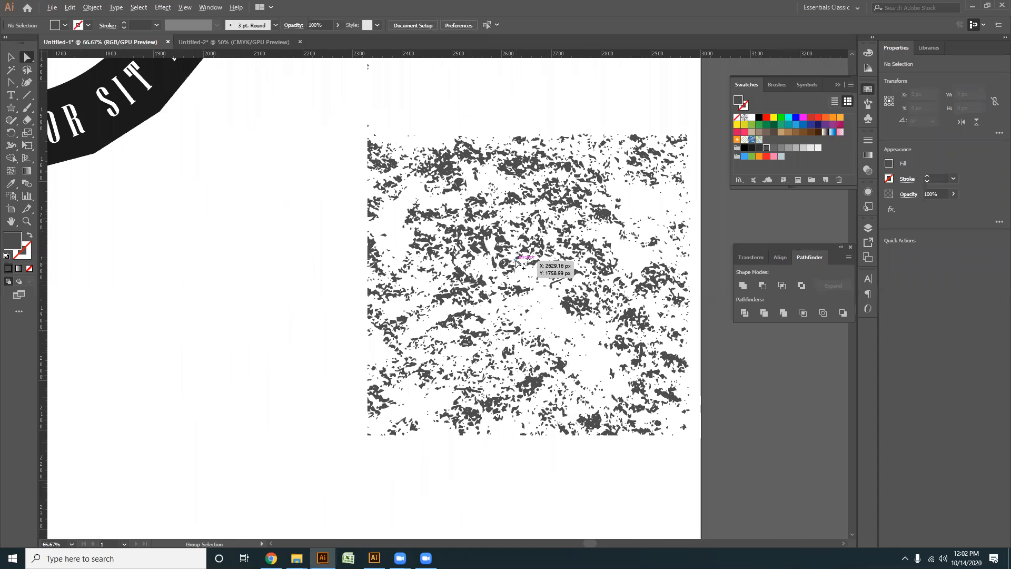
scroll(466, 273, up, 1)
click(413, 275)
key(Delete)
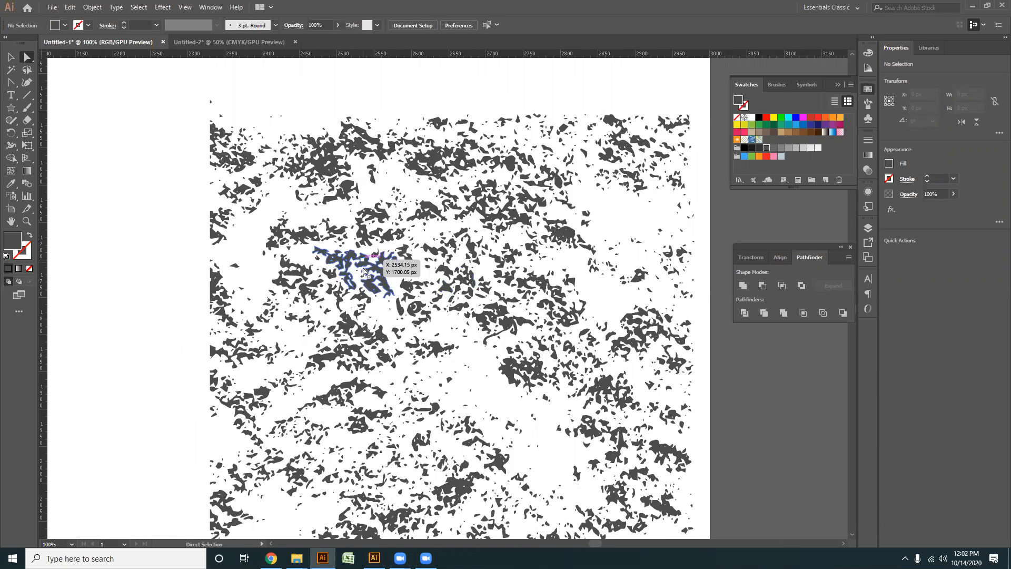
click(362, 281)
key(Delete)
click(351, 330)
key(Delete)
click(358, 363)
key(Delete)
click(363, 392)
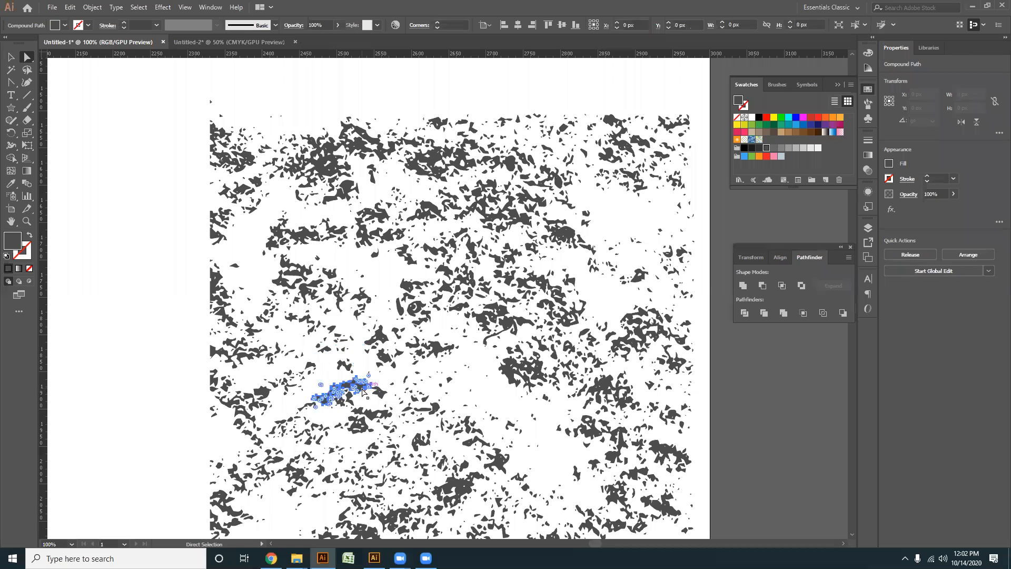
key(Delete)
click(376, 420)
click(375, 417)
key(Delete)
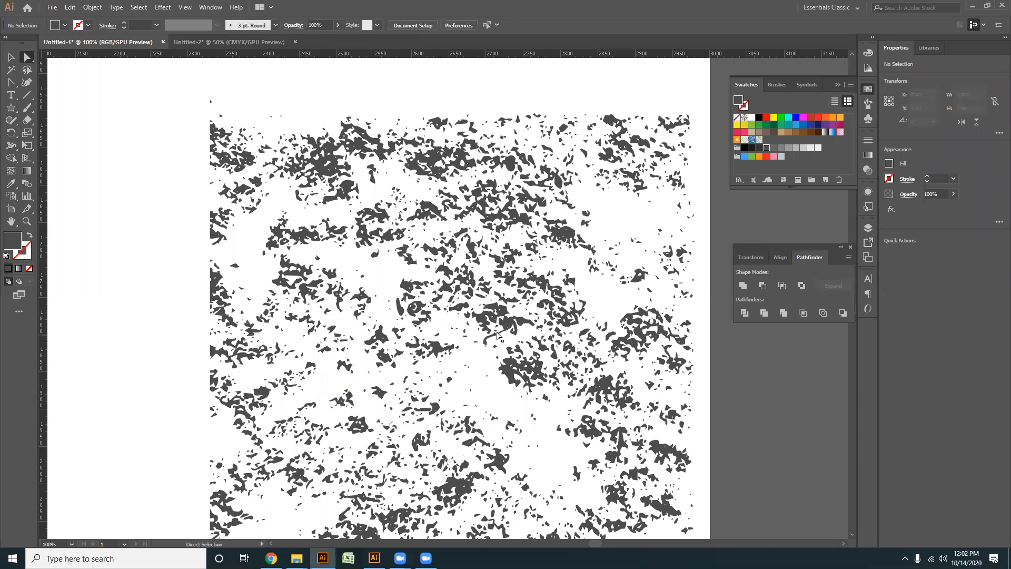
- Delete more dark clumps around the texture's centre and one in its upper left area
click(500, 324)
key(Delete)
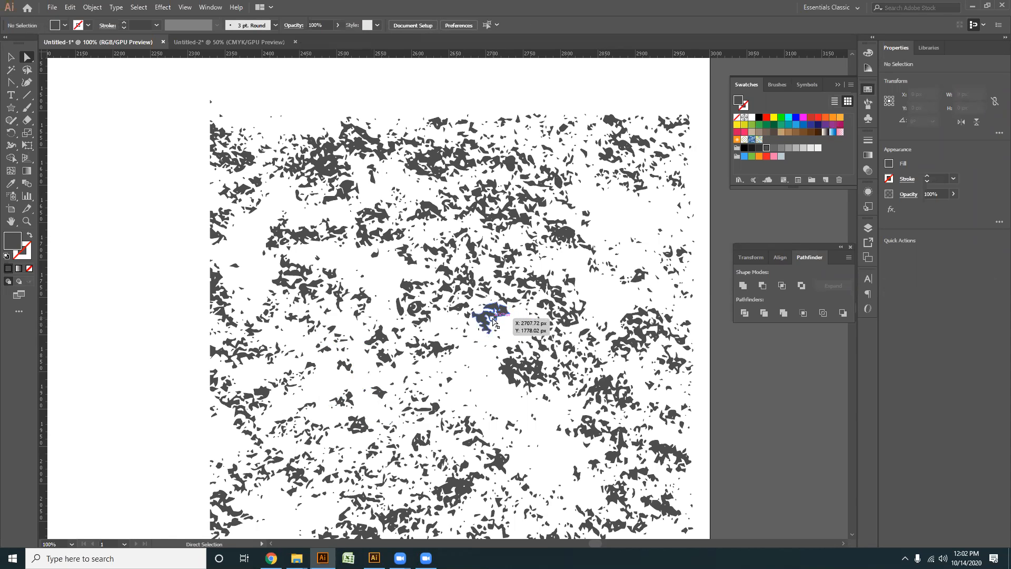
click(490, 316)
key(Delete)
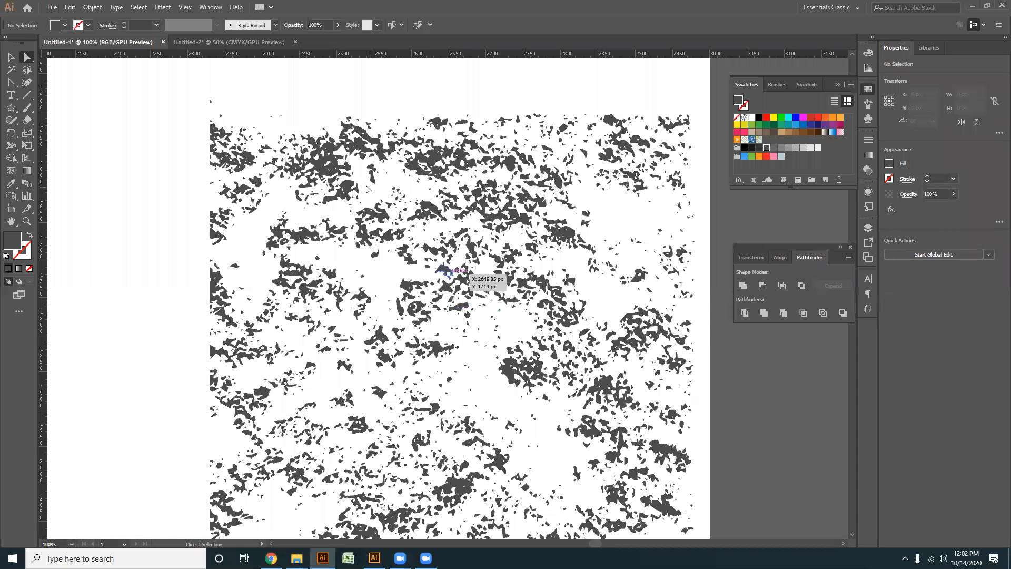
click(372, 217)
key(Delete)
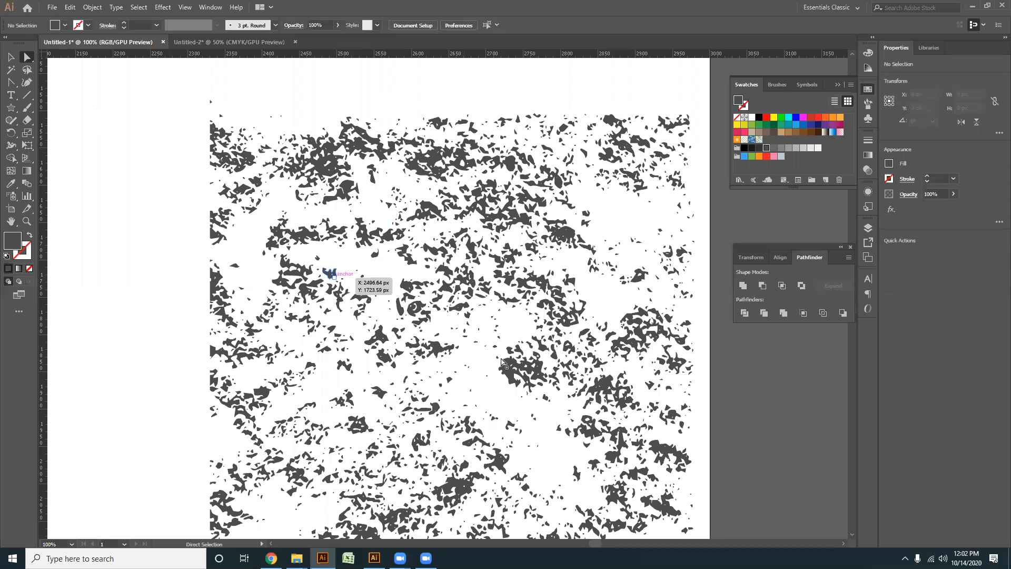
click(517, 376)
key(Delete)
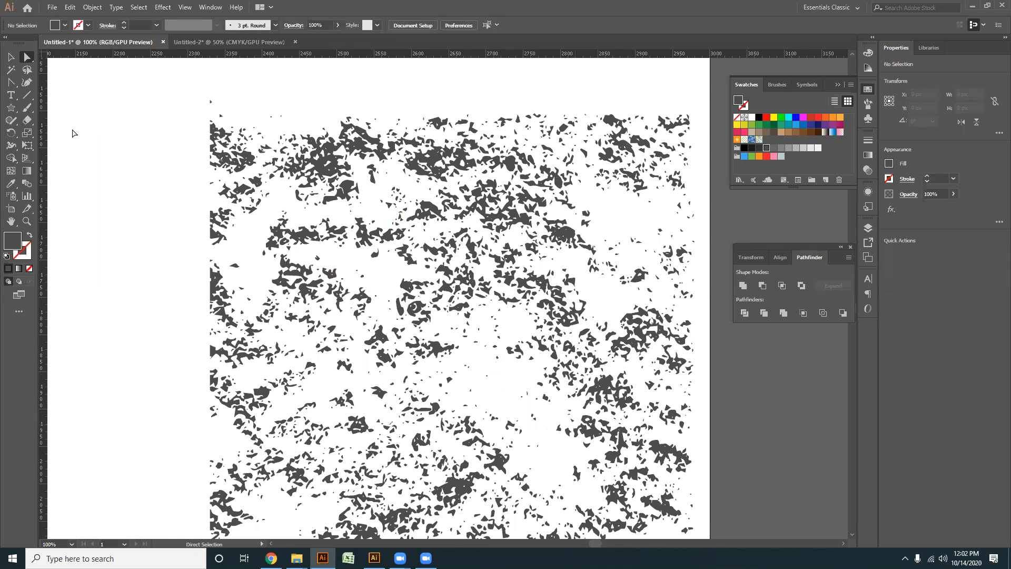
- Delete the stray specks above the traced soil texture with Direct Selection
click(10, 57)
scroll(420, 207, down, 3)
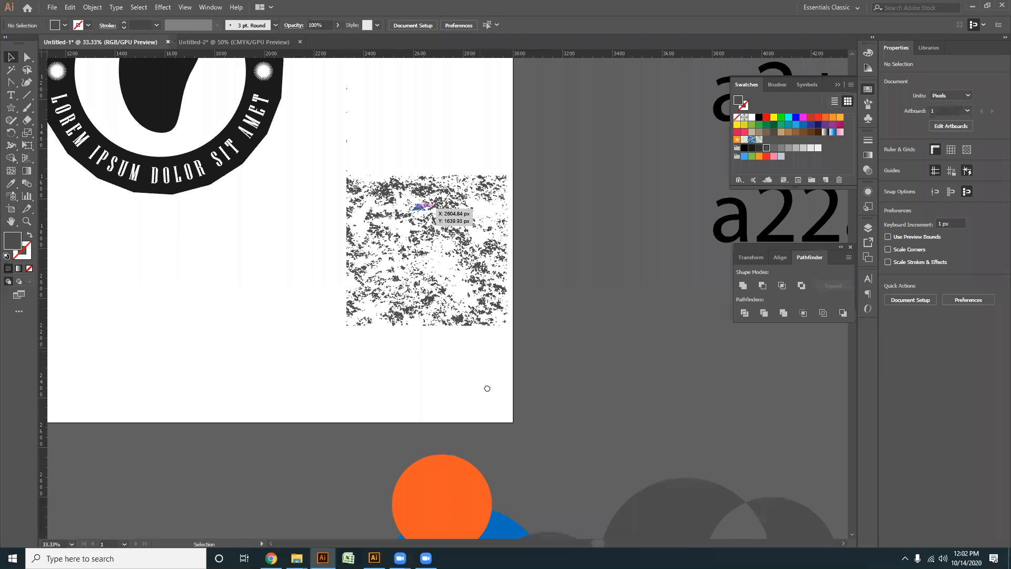
drag(487, 389, 602, 467)
click(514, 332)
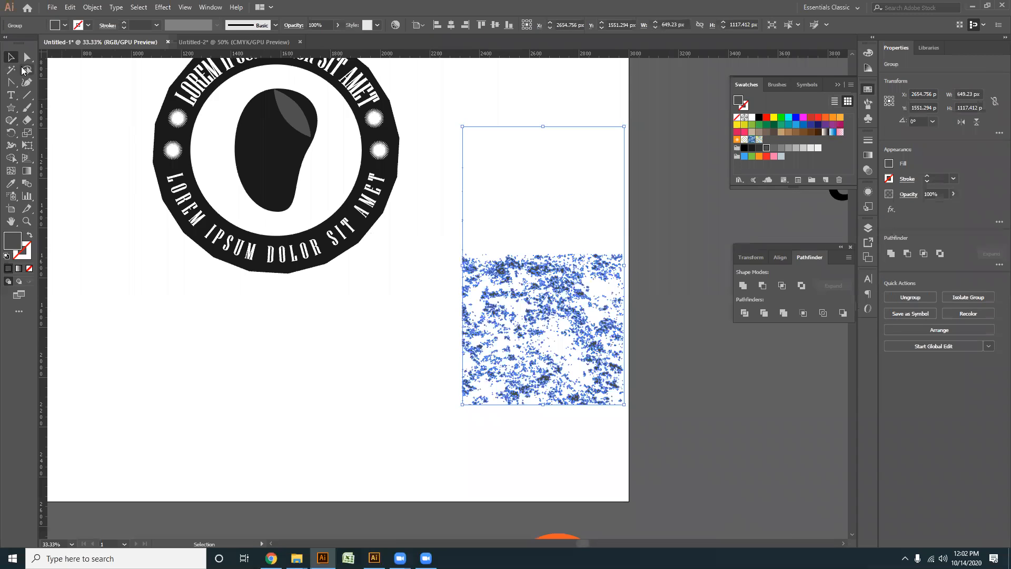
click(26, 59)
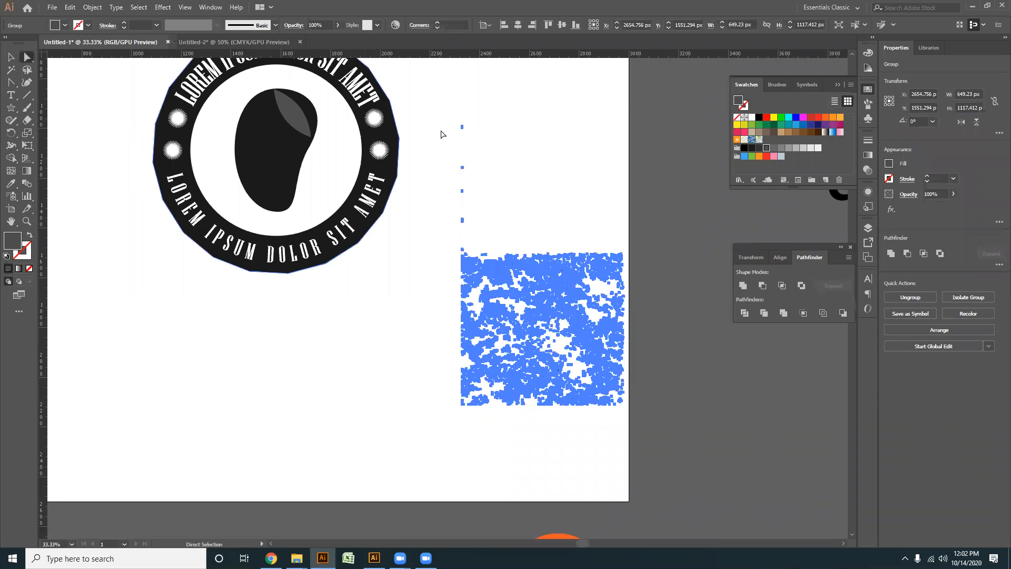
drag(456, 129, 527, 249)
click(526, 250)
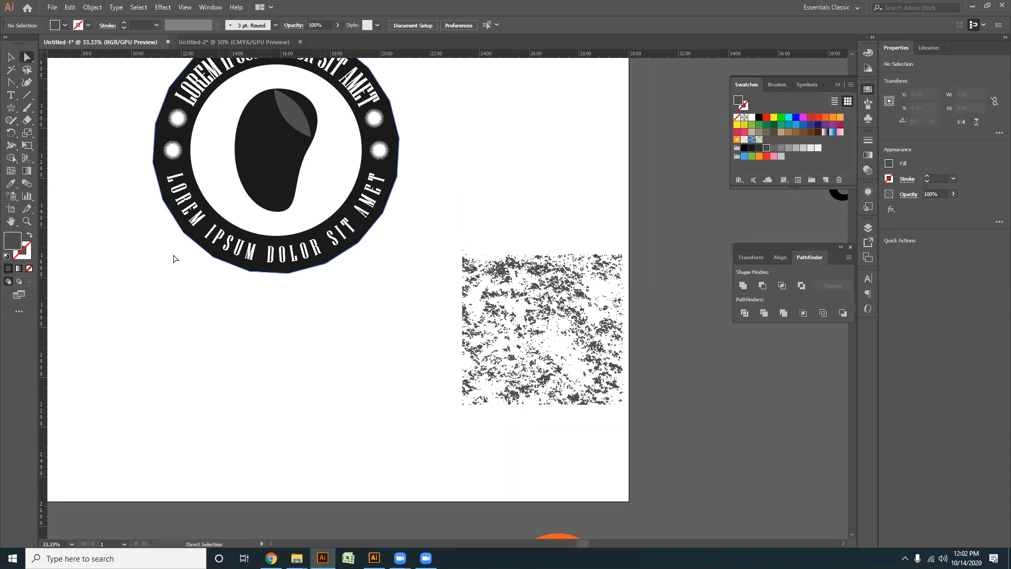
- Enlarge the soil texture to about 1122 px wide and place it over the badge
click(10, 57)
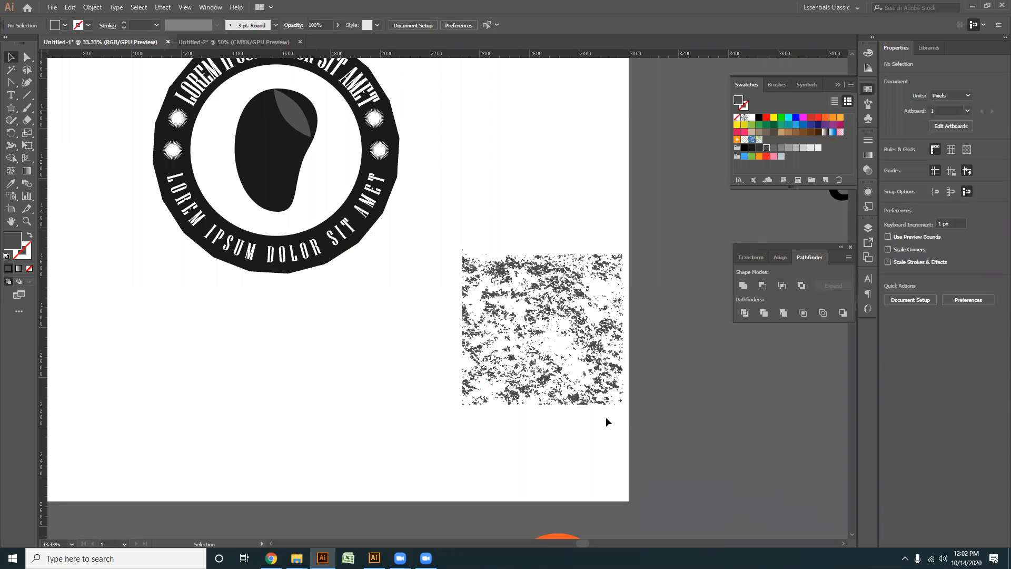
scroll(588, 441, up, 1)
drag(625, 447, 432, 271)
drag(494, 299, 212, 119)
drag(346, 282, 439, 352)
click(407, 393)
drag(361, 326, 390, 356)
- Check the soil texture over the badge's lower ring and move it off toward the artboard's lower-right corner
key(ctrl+=)
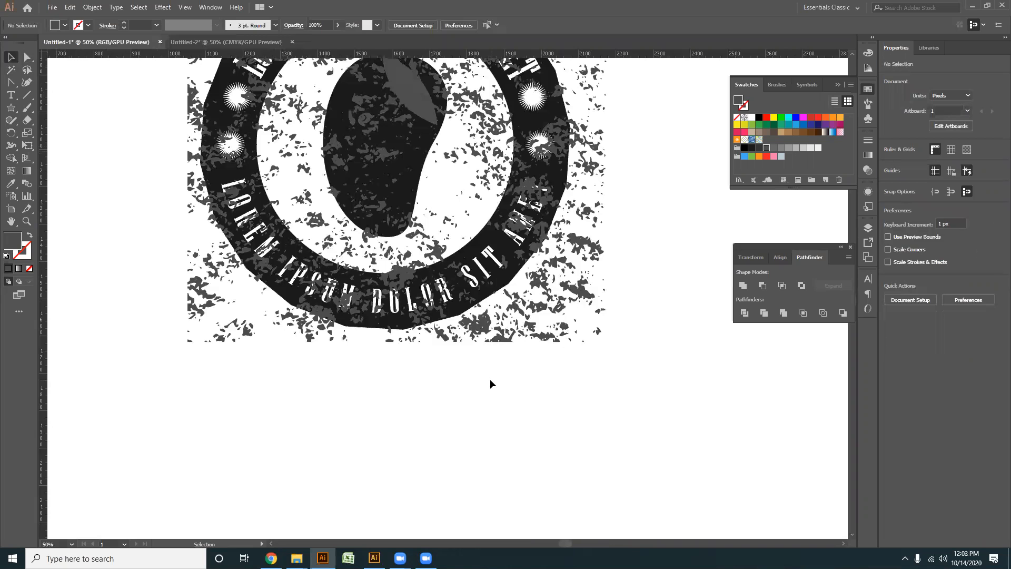
drag(309, 441, 278, 474)
scroll(316, 374, up, 2)
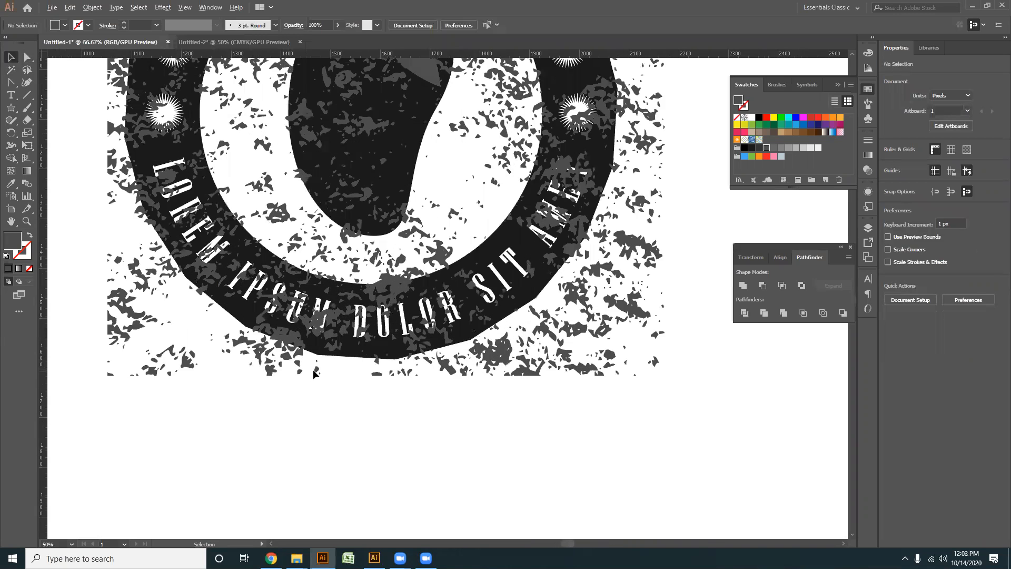
drag(316, 395, 342, 420)
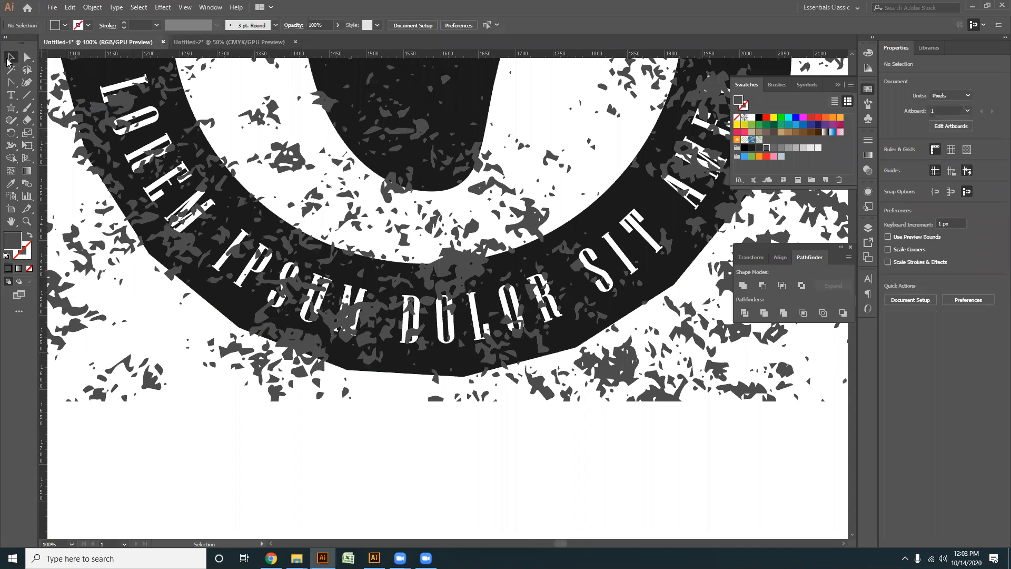
scroll(416, 239, down, 3)
drag(436, 242, 422, 347)
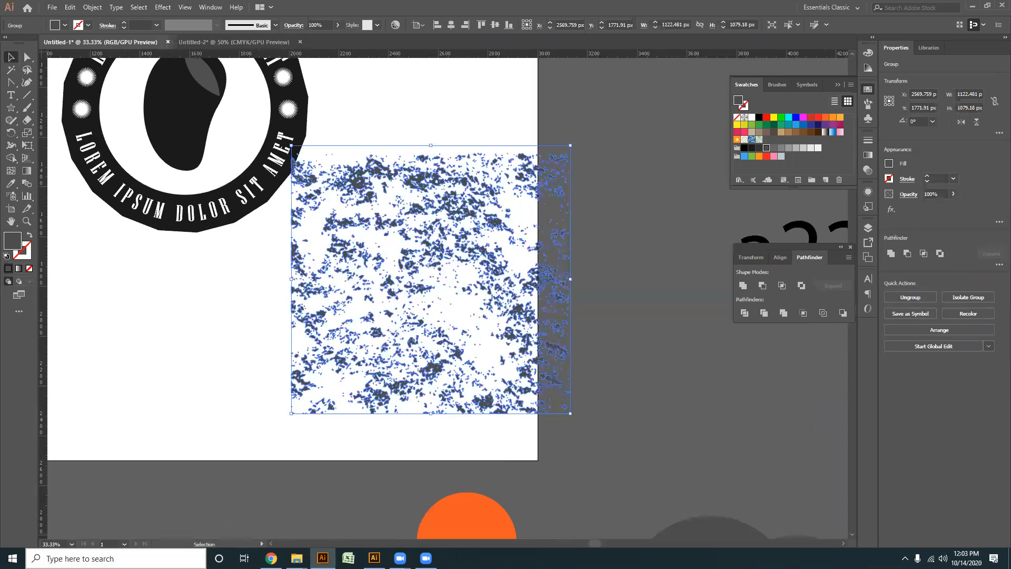
- Switch to Chrome and show the downloaded grunge-background-collection archive in its folder from the Freepik page
click(271, 557)
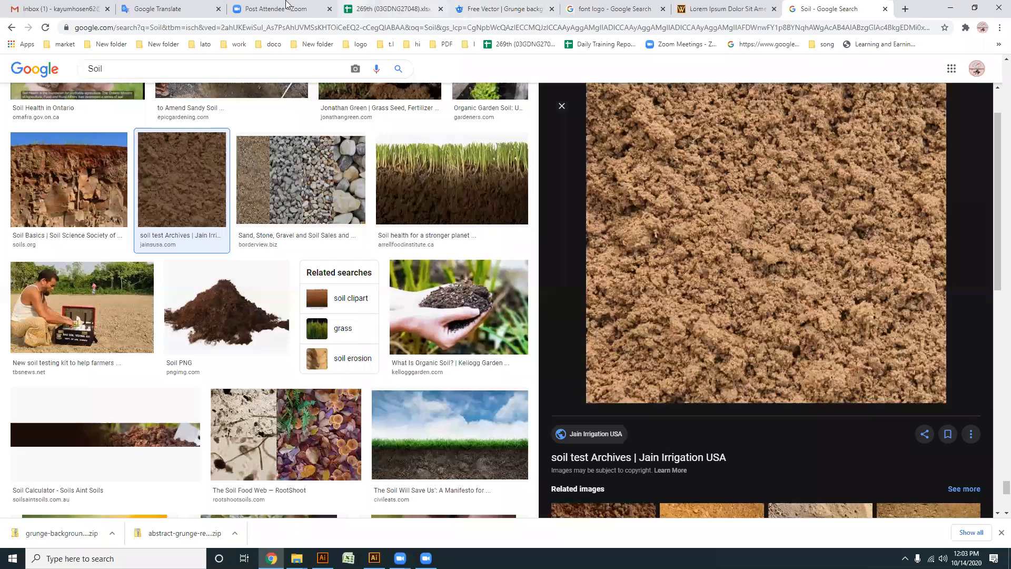
click(467, 8)
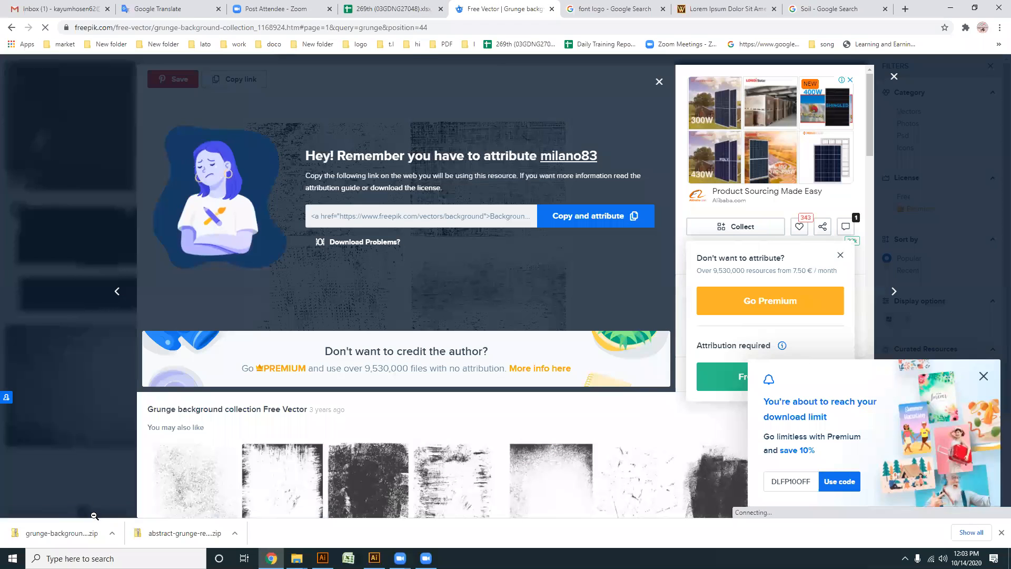
right_click(88, 534)
click(123, 504)
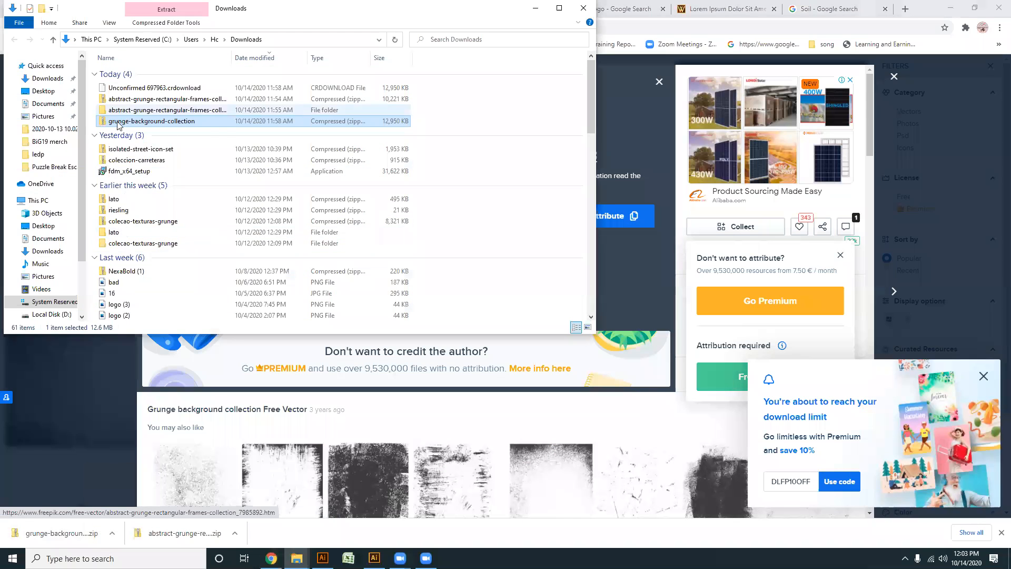
- Extract the grunge-background-collection archive and open its ORVZ3I1 EPS file in Illustrator
right_click(121, 124)
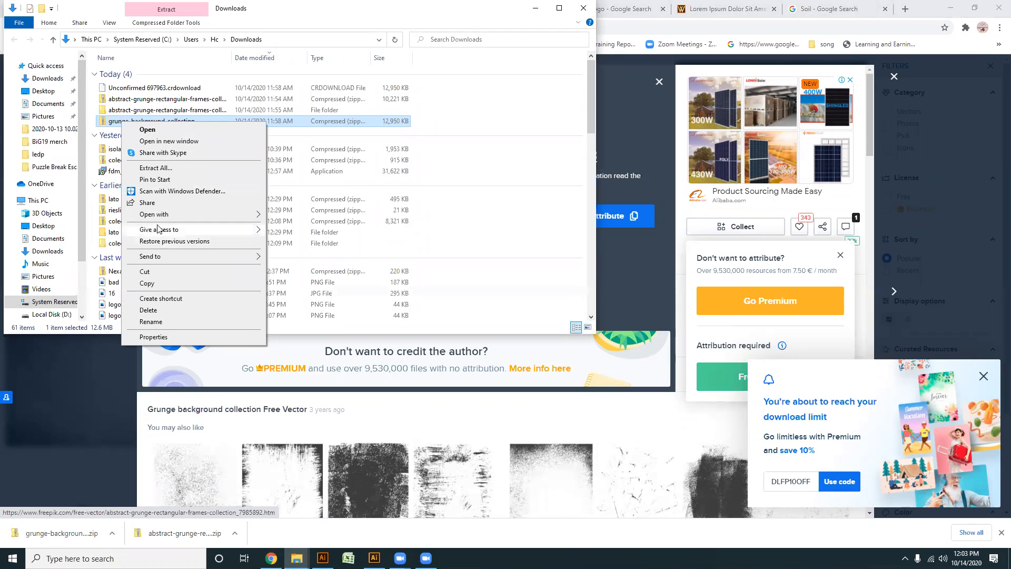
click(156, 168)
click(600, 380)
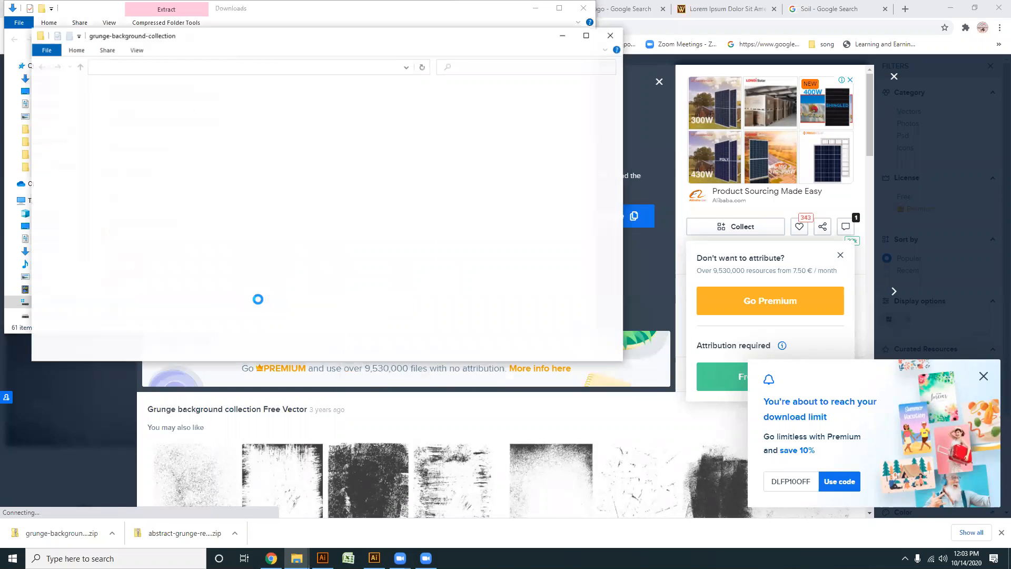
click(143, 133)
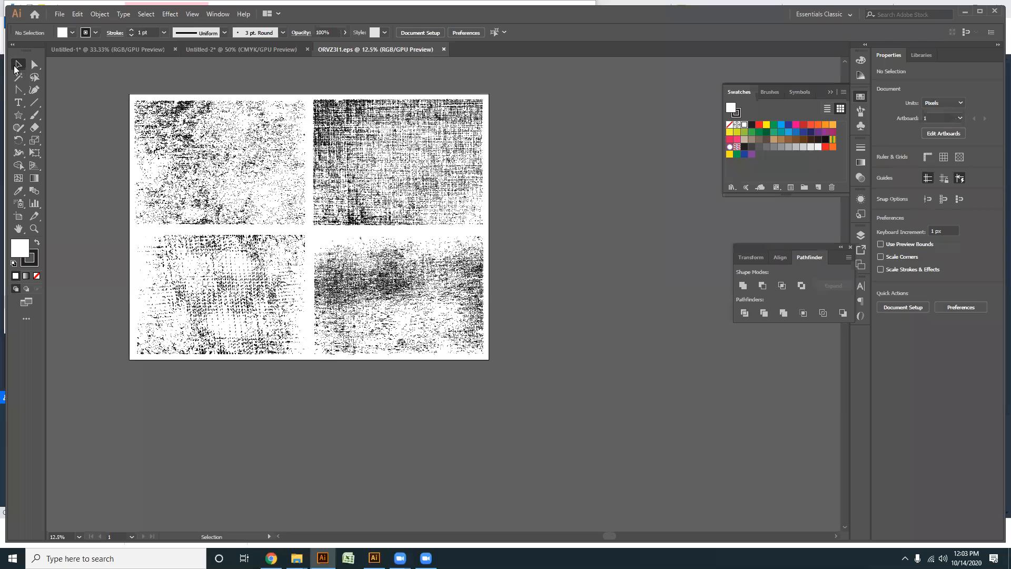
- Copy the upper-left grunge texture from ORVZ3I1.eps and return to the Untitled-1 document
click(212, 186)
drag(221, 161, 184, 164)
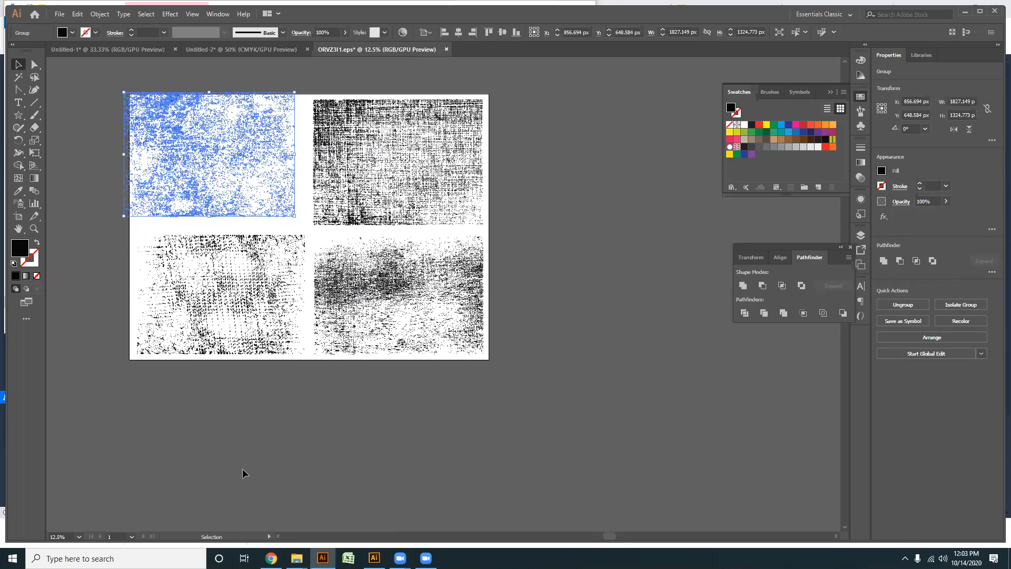
click(322, 559)
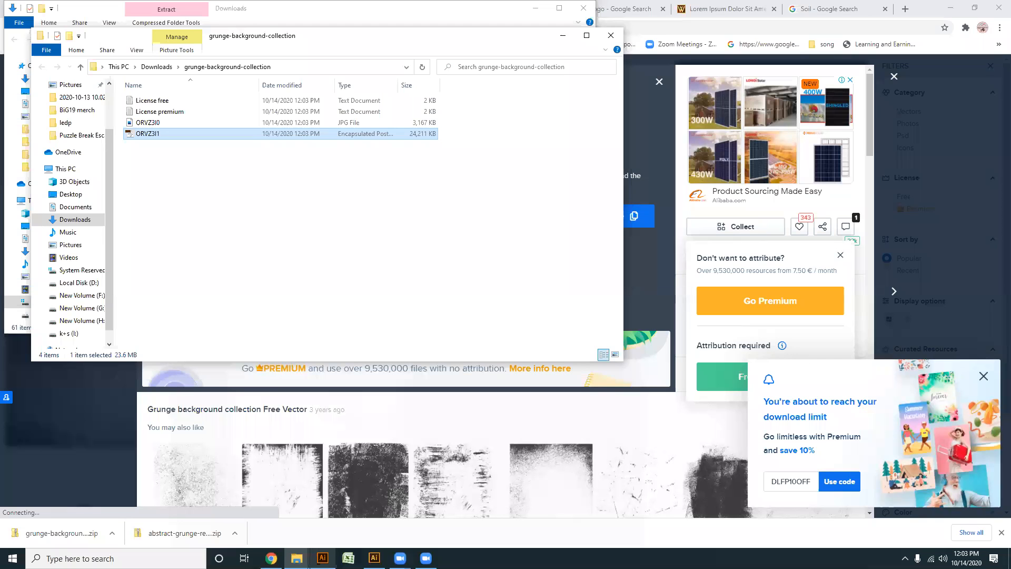
click(262, 49)
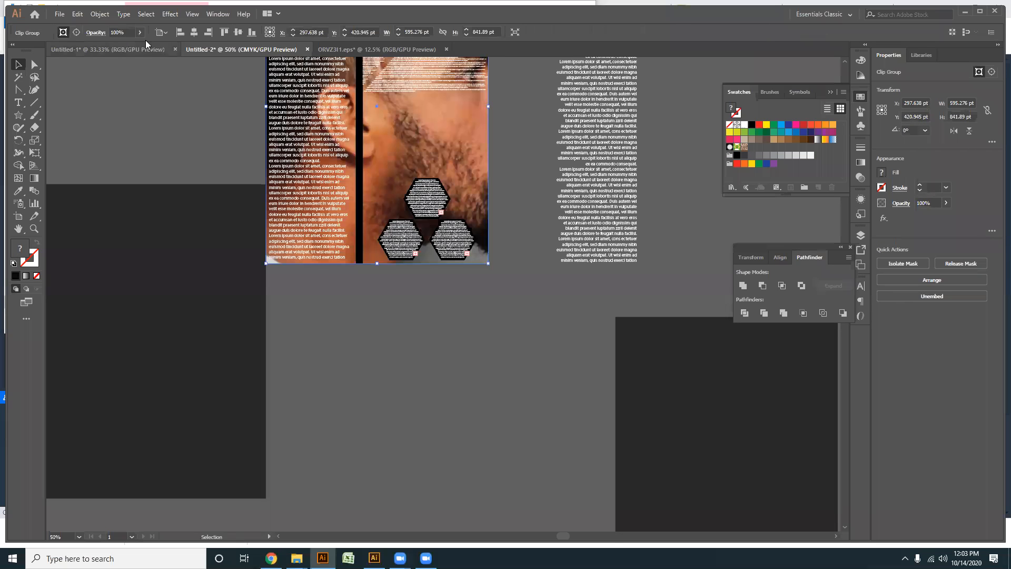
click(123, 51)
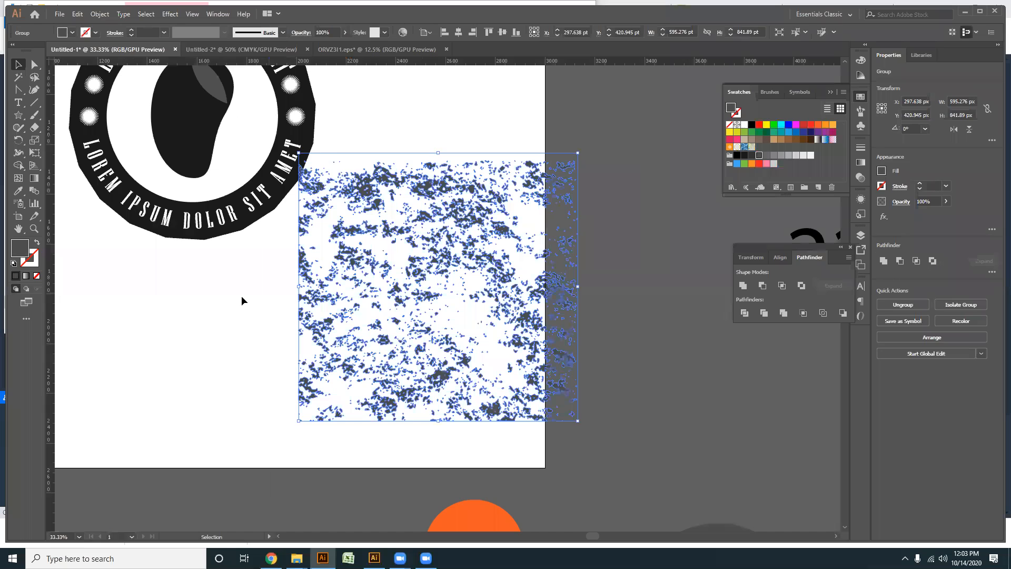
- Replace the soil texture with the copied grunge texture, placed over the badge
click(386, 355)
key(ctrl+minus)
scroll(448, 348, left, 3)
drag(496, 298, 673, 372)
key(Delete)
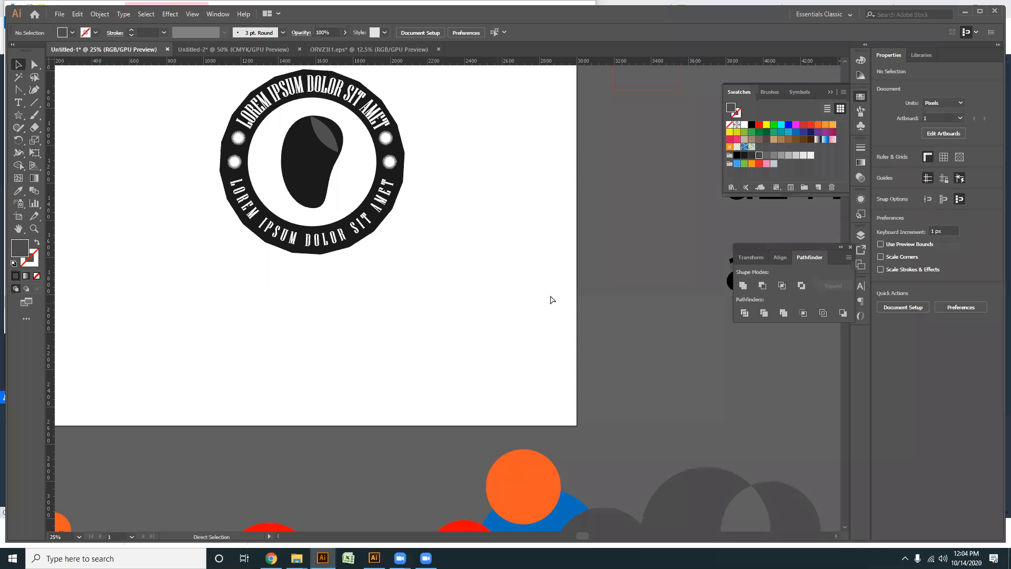
key(ctrl+v)
drag(408, 295, 310, 167)
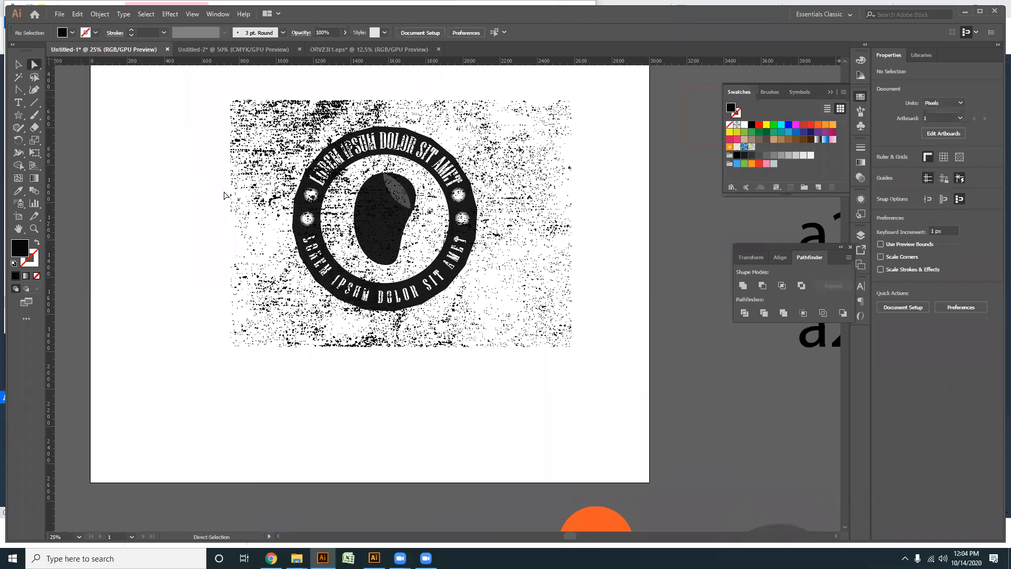
- Delete the texture strips lying beyond the badge's left side and below its lower edge with Direct Selection
alt+scroll(225, 179, up, 1)
drag(232, 141, 268, 173)
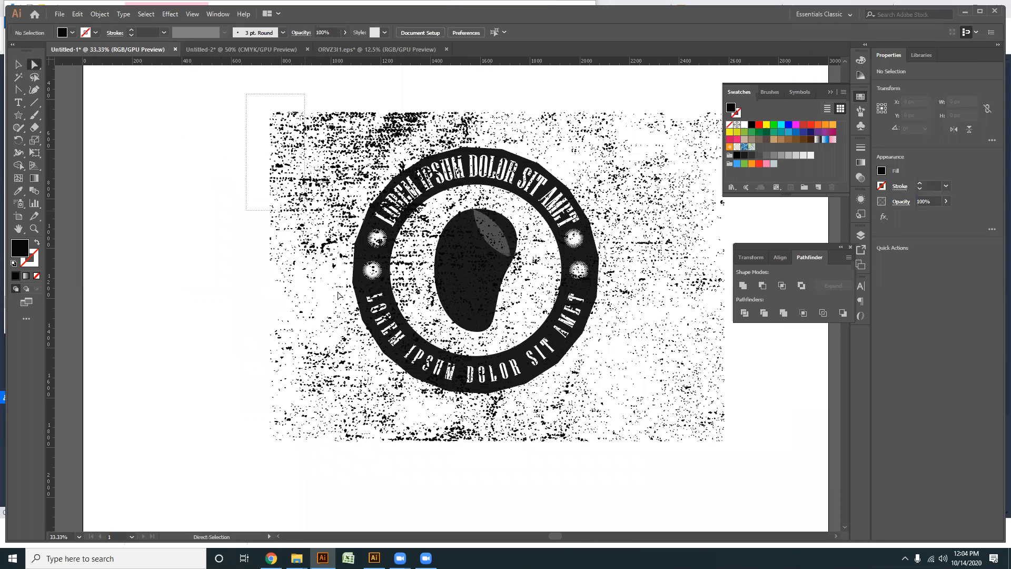
drag(345, 456, 343, 456)
key(Delete)
drag(399, 473, 273, 418)
drag(651, 439, 175, 343)
key(Delete)
- Delete the block of texture specks outside the ring at the badge's lower-left corner
scroll(216, 341, up, 1)
key(alt+space)
click(263, 420)
scroll(214, 390, up, 4)
drag(266, 298, 238, 389)
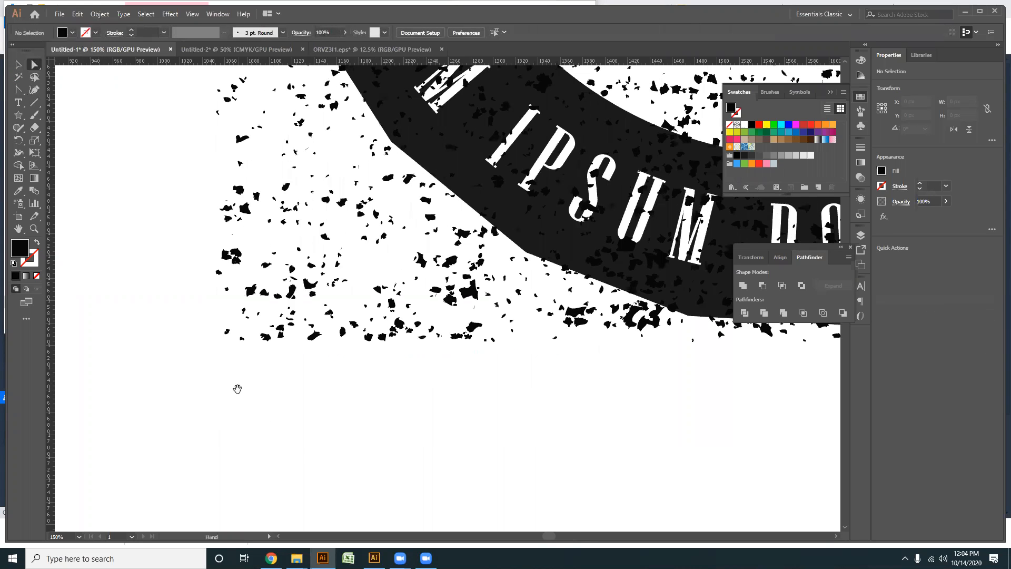
scroll(409, 172, down, 1)
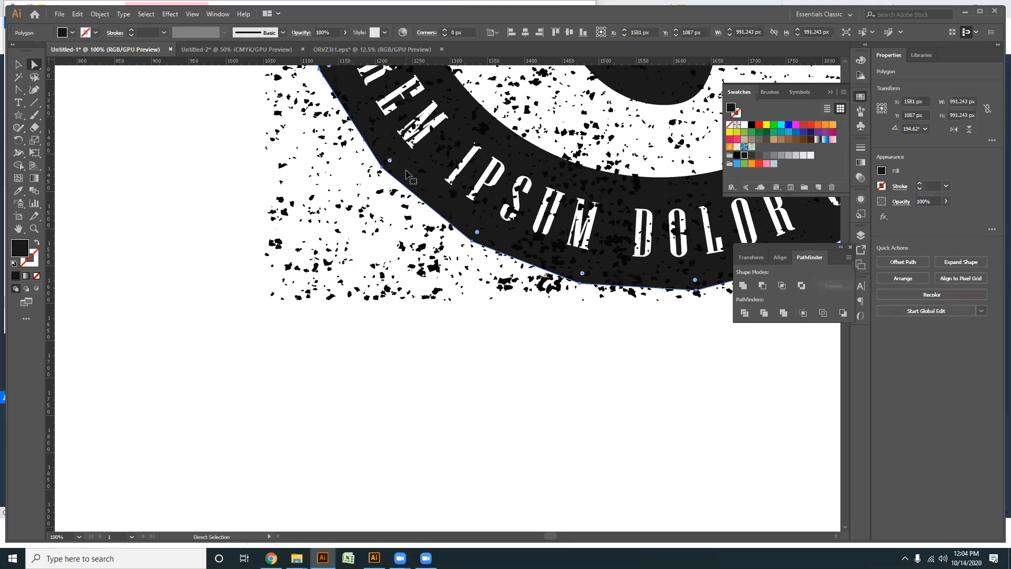
drag(245, 393, 397, 185)
key(Delete)
key(Delete)
drag(337, 307, 394, 426)
drag(224, 340, 460, 282)
- Clear the specks outside the ring's lower-left edge beside the lower LOREM text
key(Delete)
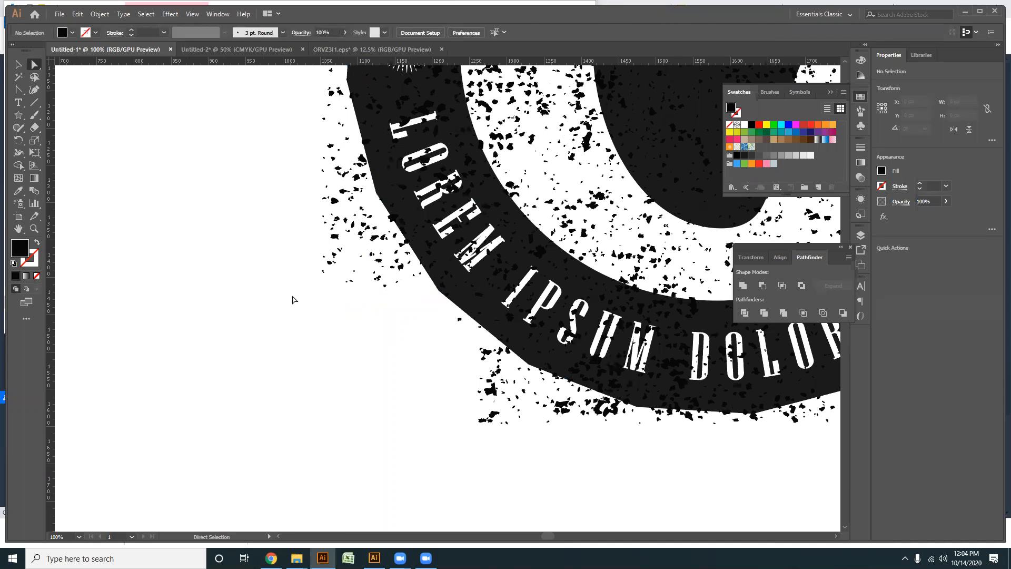
drag(292, 296, 366, 154)
key(Delete)
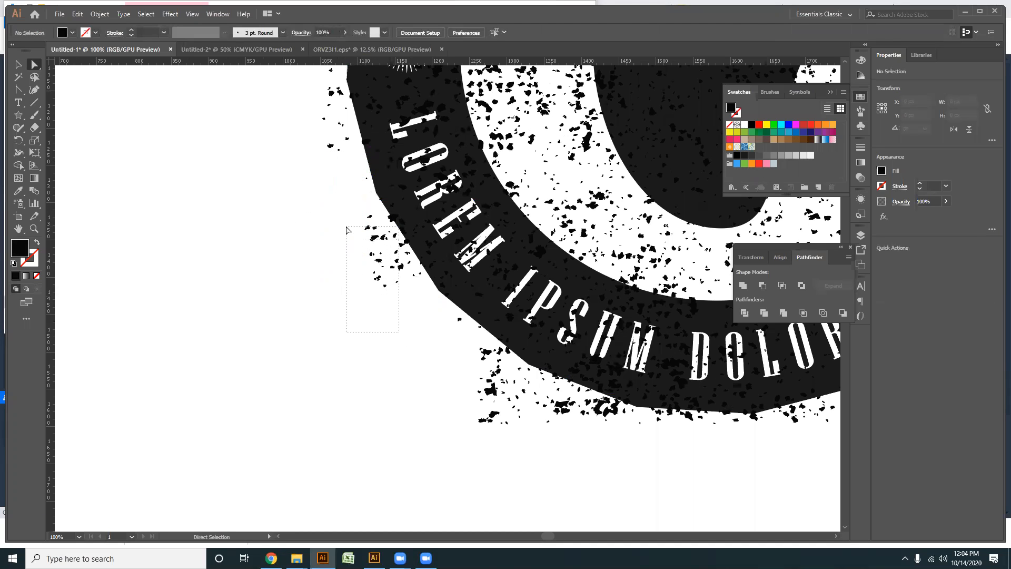
drag(336, 236, 379, 260)
key(Delete)
key(Delete)
key(Delete)
key(Delete)
drag(368, 224, 392, 256)
- Delete the specks outside the ring's left edge beside the two starburst ornaments
key(Delete)
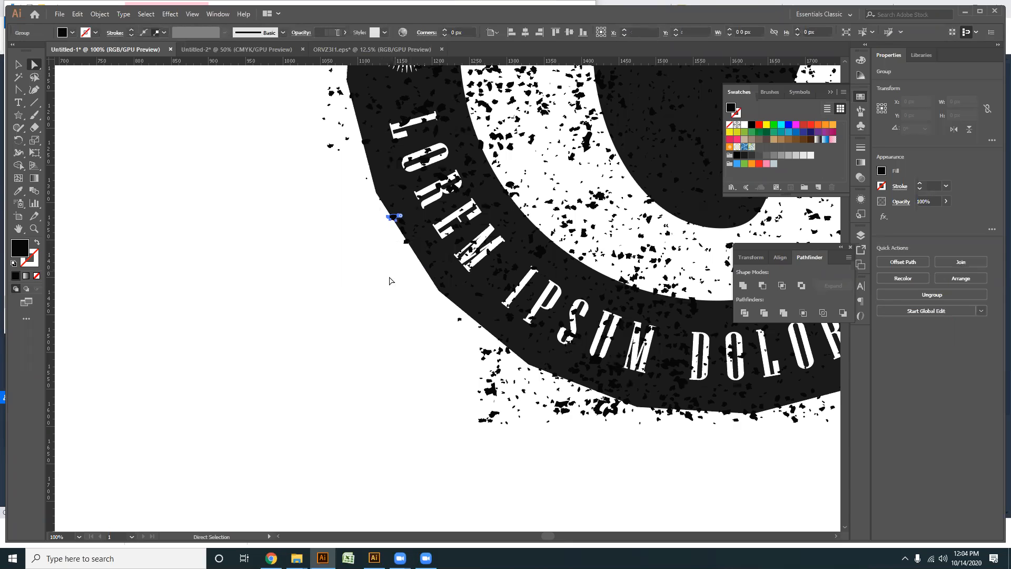
scroll(318, 192, up, 5)
drag(287, 115, 380, 373)
key(Delete)
scroll(295, 140, up, 4)
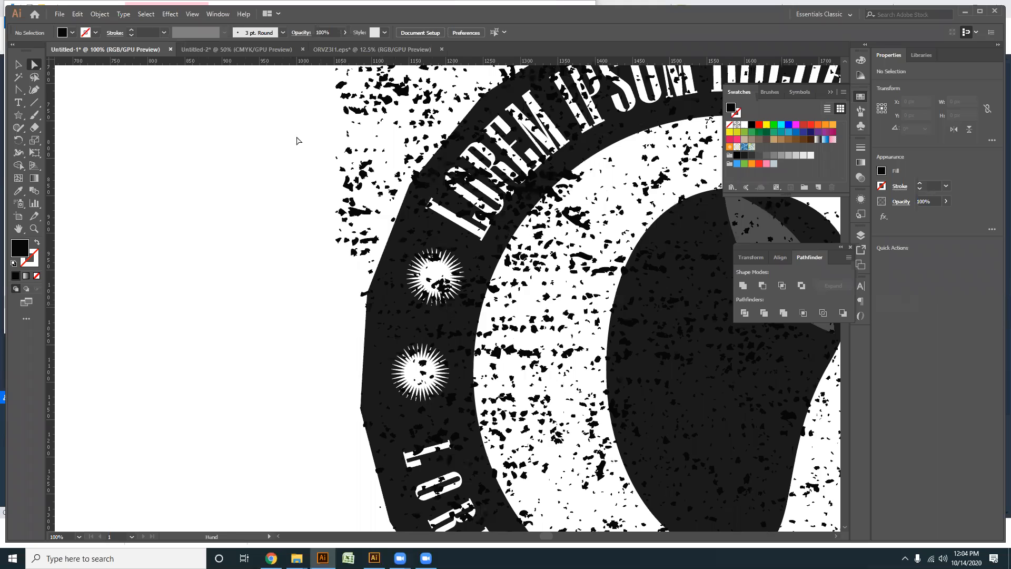
drag(360, 335, 362, 336)
key(Delete)
- Clear the specks outside the ring's upper-left edge beside the start of the upper LOREM text
scroll(293, 300, up, 1)
scroll(248, 176, up, 3)
drag(340, 370, 323, 426)
drag(253, 128, 405, 276)
drag(283, 189, 379, 316)
drag(310, 247, 356, 331)
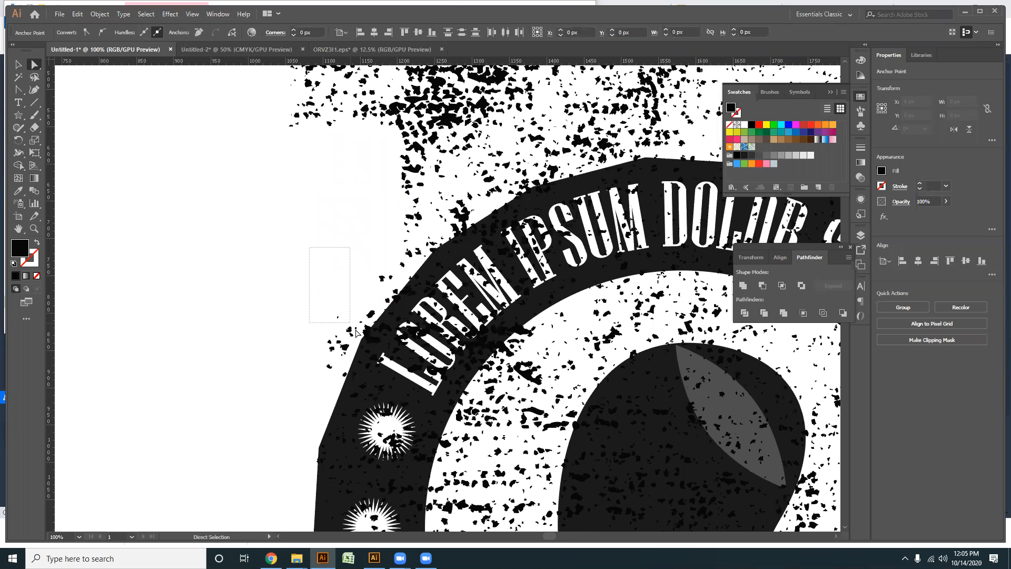
drag(354, 358, 358, 358)
drag(300, 319, 339, 362)
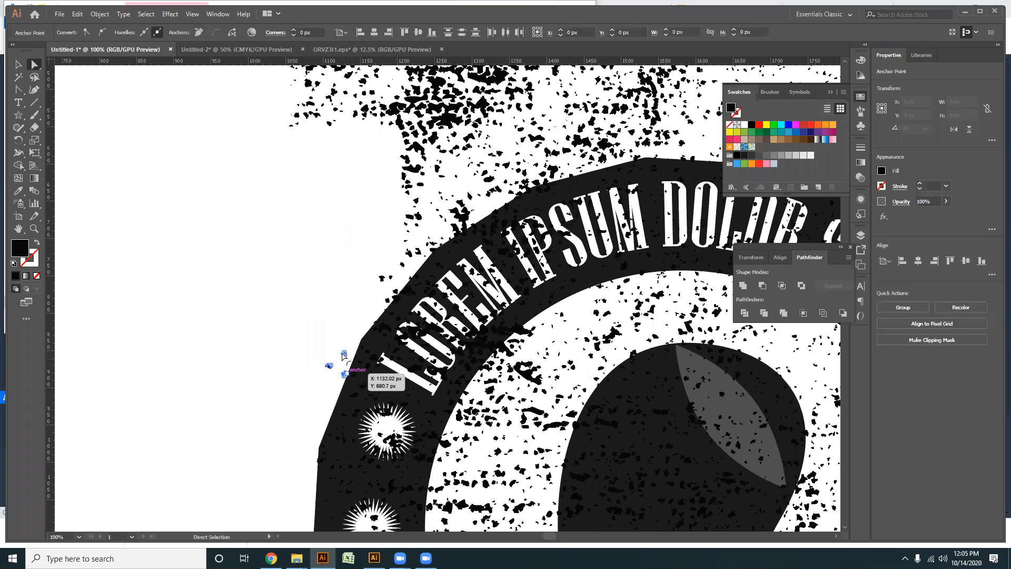
- Delete the dense texture areas above the badge's upper-left side
drag(241, 233, 177, 377)
drag(208, 179, 651, 292)
key(Delete)
drag(409, 231, 384, 134)
drag(298, 171, 534, 208)
key(Delete)
drag(289, 166, 387, 279)
key(Delete)
- Delete the remaining specks close to the ring's upper-left edge outside the LOREM text
drag(254, 280, 385, 225)
key(Delete)
key(Delete)
drag(322, 194, 363, 266)
- Delete the specks just outside the ring's corner above the upper LOREM text
key(Delete)
key(Delete)
key(Delete)
key(Delete)
scroll(405, 210, up, 4)
drag(255, 176, 390, 255)
drag(342, 159, 403, 212)
- Remove the small specks touching the ring's outer edge on both sides of the corner above LOREM
key(Delete)
click(367, 241)
key(Delete)
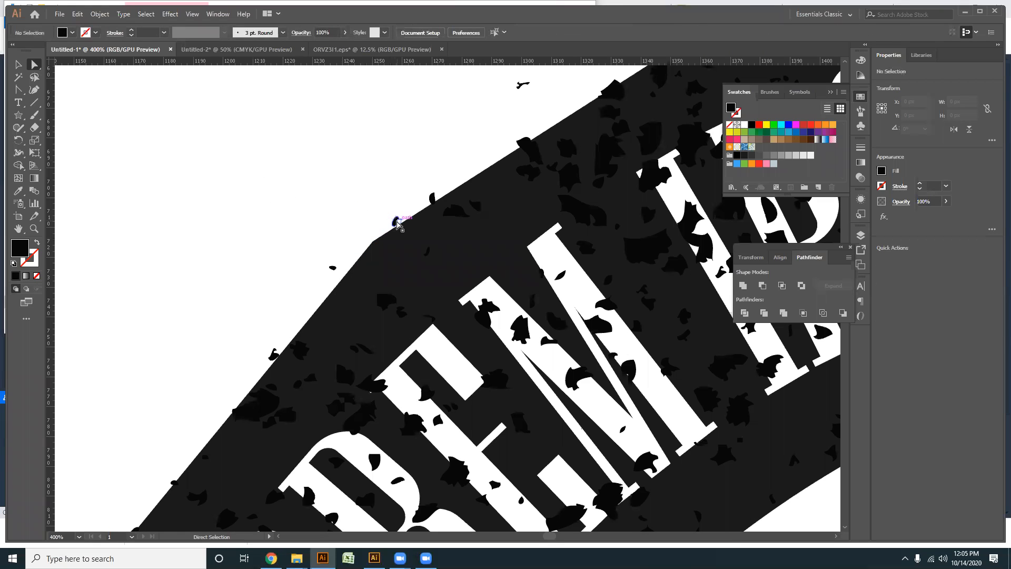
drag(399, 225, 436, 204)
key(Delete)
key(Delete)
drag(293, 236, 334, 277)
key(Delete)
click(273, 354)
- Delete the specks overlapping the ring's outer edge above the M of LOREM and the stray one outside it
key(Delete)
drag(551, 127, 470, 220)
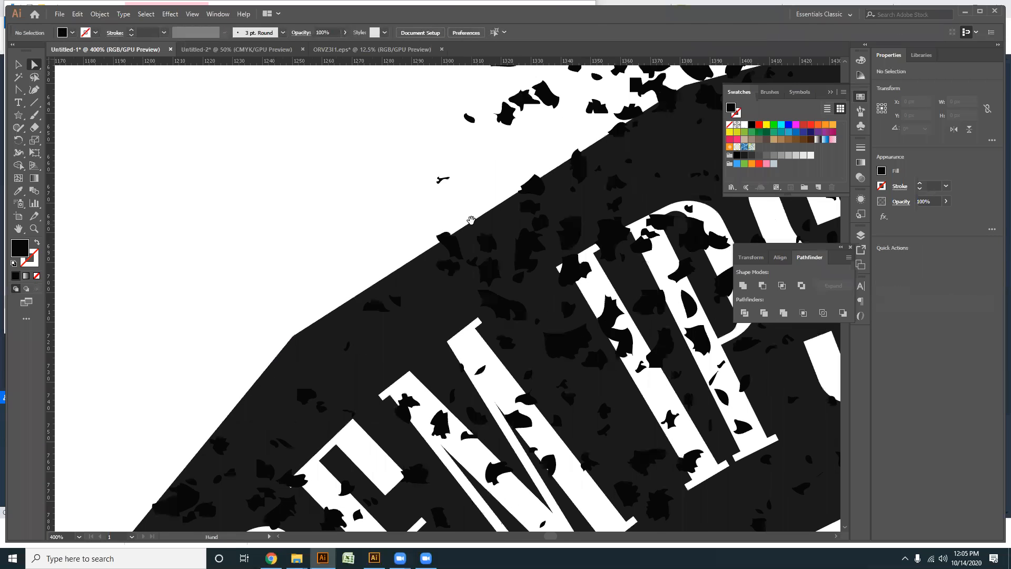
click(444, 238)
key(Delete)
drag(414, 142, 465, 198)
key(Delete)
click(537, 183)
- Remove the specks straddling the ring's outer edge above the start of the upper IPSUM text
key(Delete)
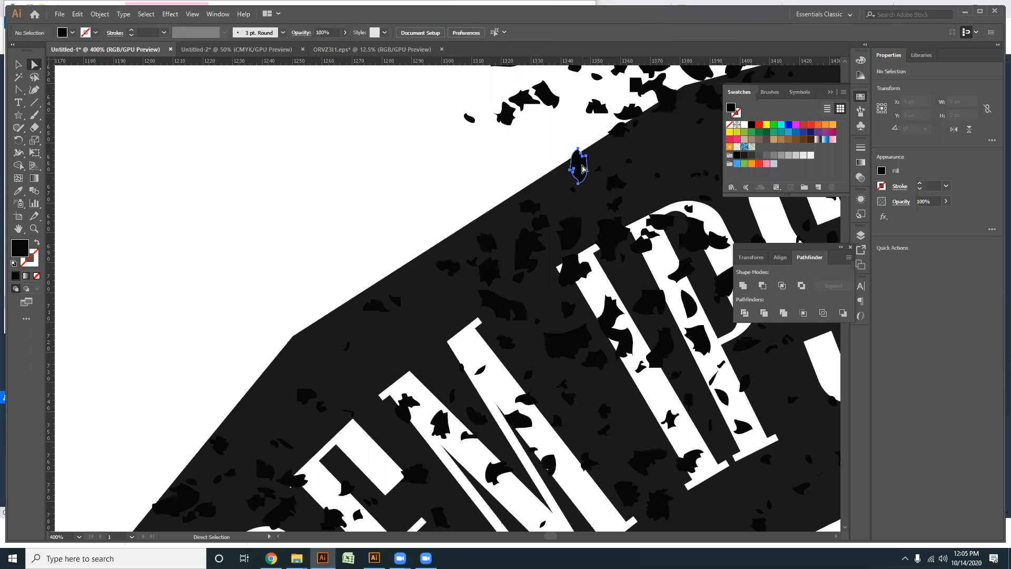
drag(617, 145, 425, 228)
key(Delete)
click(444, 202)
key(Delete)
click(478, 191)
key(Delete)
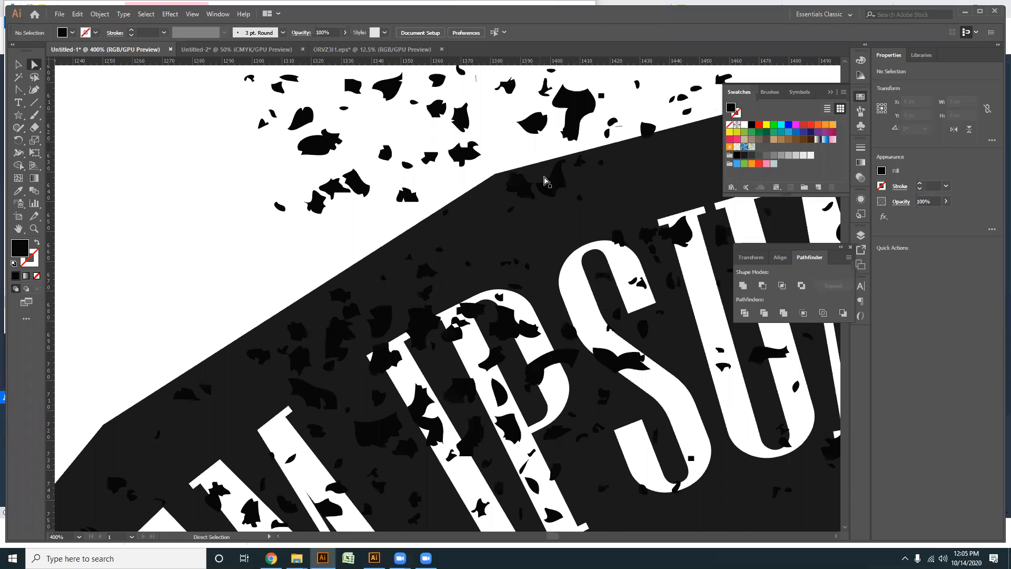
- Delete the speck clusters outside the ring above the first letters of the upper IPSUM
scroll(546, 182, up, 5)
drag(197, 166, 434, 363)
key(Delete)
key(Delete)
drag(353, 179, 499, 309)
- Clear the specks outside the ring above the last letters of the upper IPSUM
key(Delete)
drag(395, 255, 138, 206)
drag(212, 161, 414, 227)
key(Delete)
drag(327, 147, 484, 208)
key(Delete)
drag(445, 138, 533, 192)
- Delete the specks above the ring's top corner between the upper IPSUM and DOLOR
key(Delete)
scroll(271, 260, right, 5)
scroll(270, 260, up, 1)
drag(236, 150, 350, 210)
key(Delete)
drag(399, 181, 423, 209)
- Delete the specks along the ring's top edge and just above it over the first letters of the upper DOLOR
key(Delete)
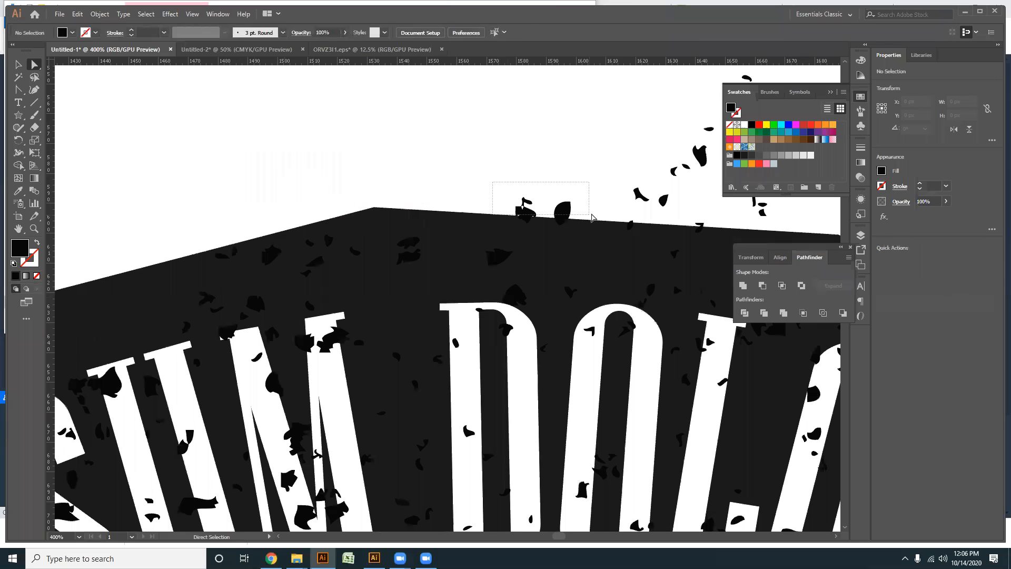
drag(591, 215, 590, 215)
key(Delete)
scroll(406, 241, right, 6)
scroll(406, 242, up, 1)
drag(205, 153, 433, 257)
key(Delete)
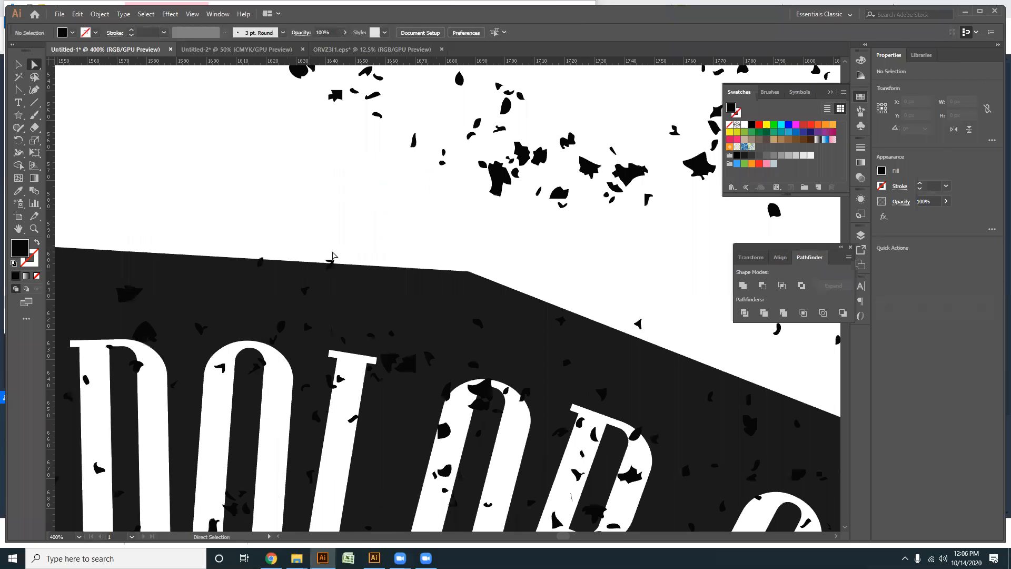
- Clear the large speck clusters outside the ring above the last letters of the upper DOLOR
drag(345, 250, 333, 340)
drag(198, 103, 697, 354)
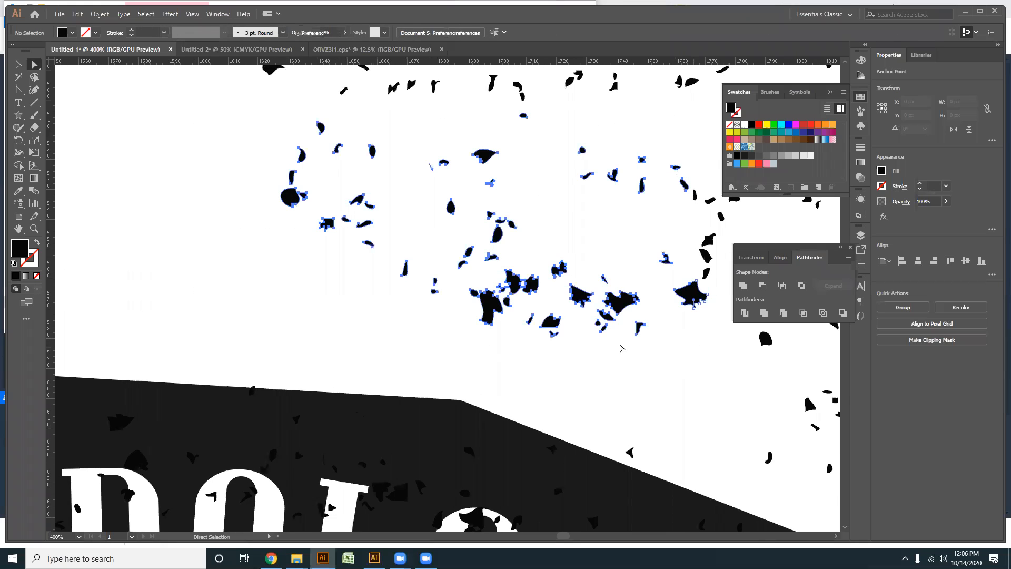
key(Delete)
scroll(449, 238, down, 2)
drag(407, 251, 266, 325)
drag(150, 130, 721, 359)
key(Delete)
- Delete the specks outside the ring above the gap between the upper DOLOR and SIT
drag(648, 406, 351, 189)
scroll(205, 230, up, 2)
drag(238, 157, 561, 283)
key(Delete)
drag(187, 281, 189, 284)
key(Delete)
- Remove the specks on and around the ring's corner above the S of the upper SIT
drag(339, 254, 375, 352)
key(Delete)
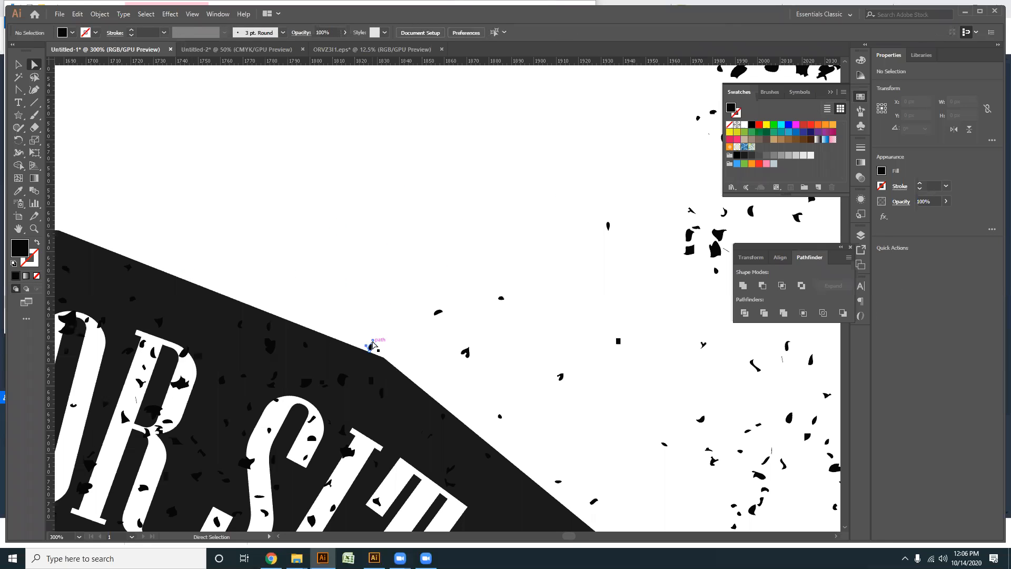
key(Delete)
drag(420, 274, 514, 356)
key(Delete)
- Clear the specks outside the ring beside the upper SIT, up to the start of AMET
drag(386, 165, 336, 169)
scroll(335, 166, down, 1)
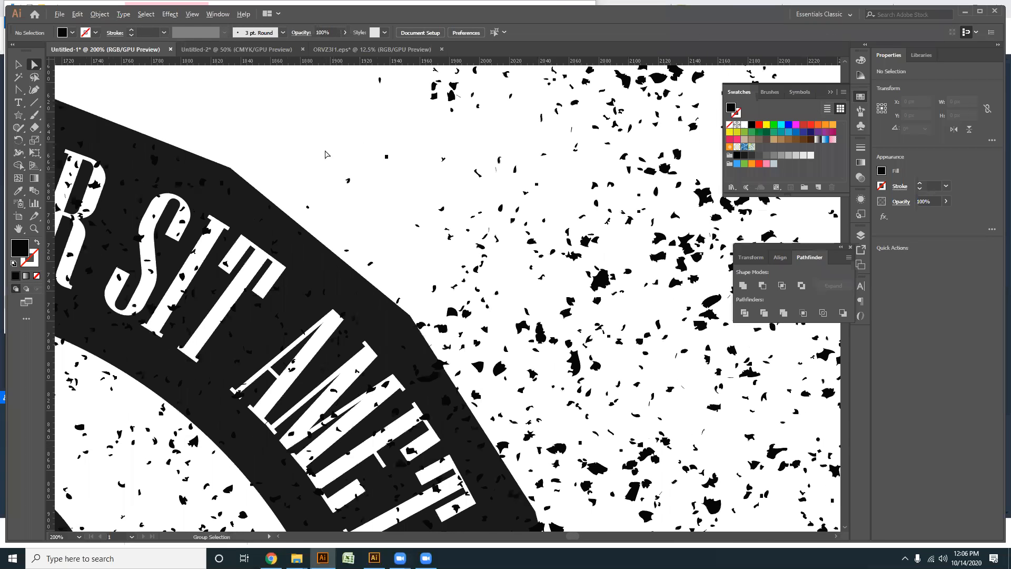
drag(416, 259, 471, 214)
key(Delete)
drag(301, 169, 383, 270)
key(Delete)
- Delete the speck clusters outside the ring beside the first letters of the upper AMET
key(Delete)
key(Delete)
drag(471, 339, 313, 223)
drag(394, 219, 556, 229)
key(Delete)
drag(297, 180, 432, 271)
- Delete the specks outside the ring beside the middle letters of the upper AMET
key(Delete)
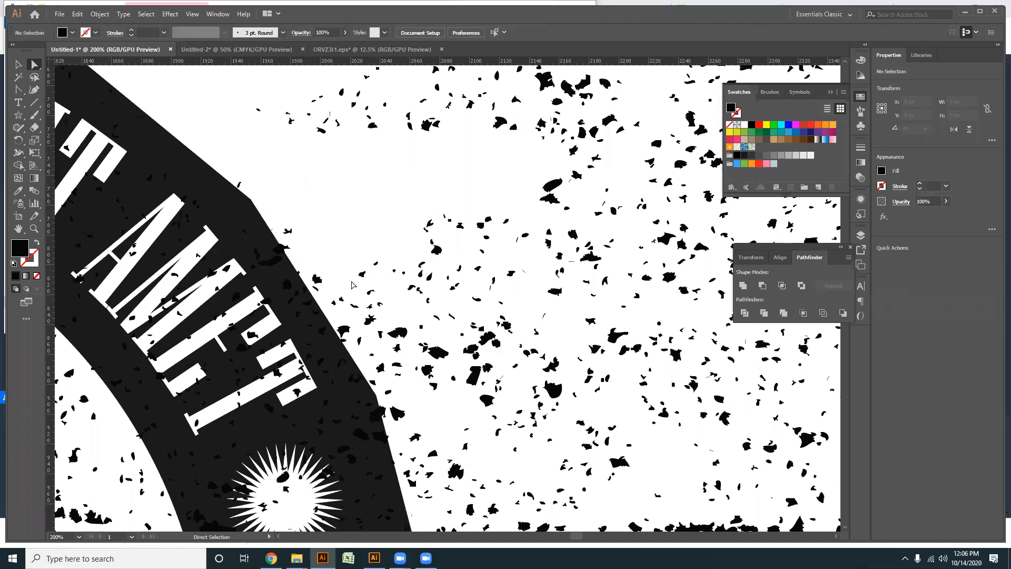
drag(351, 285, 357, 222)
drag(429, 253, 490, 294)
key(Delete)
drag(356, 280, 342, 233)
- Remove the specks straddling the ring's outer edge beside the upper AMET
key(Delete)
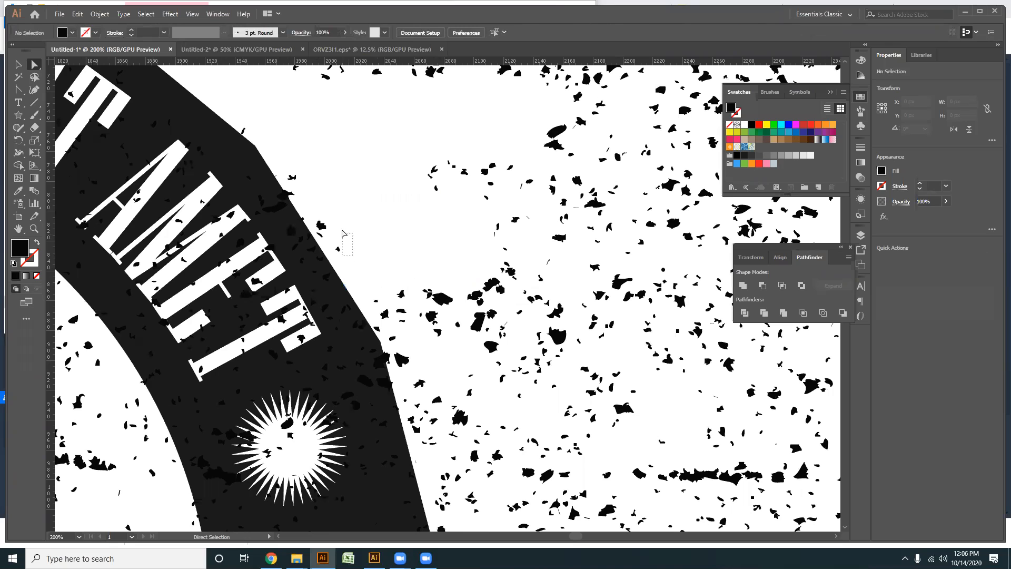
drag(334, 196, 321, 237)
key(Delete)
click(320, 236)
scroll(310, 236, up, 3)
key(Delete)
drag(355, 147, 309, 198)
key(Delete)
drag(343, 270, 348, 309)
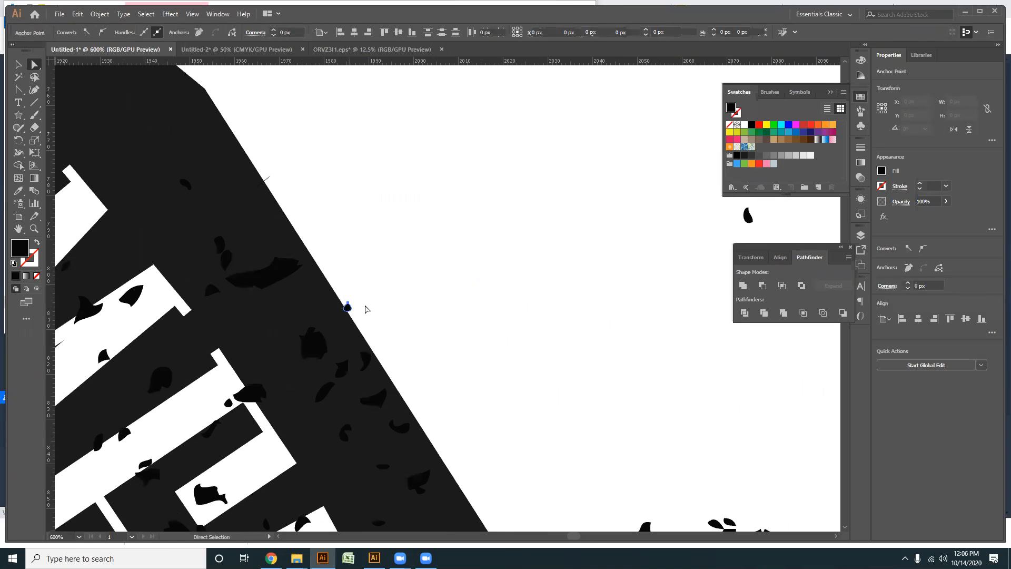
key(Delete)
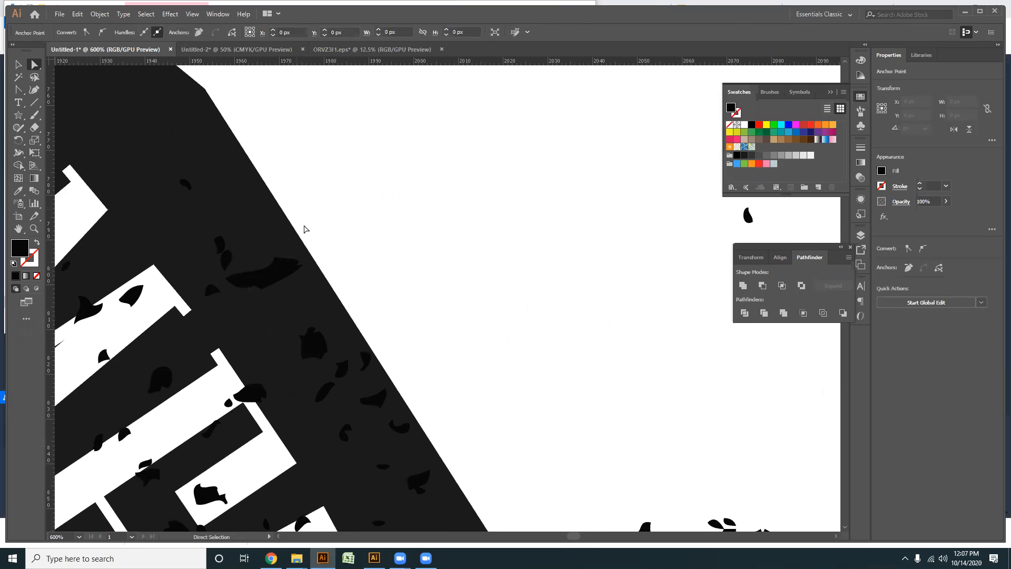
- Delete the specks outside the ring around the corner at the end of the upper AMET
scroll(311, 221, down, 4)
scroll(310, 201, up, 1)
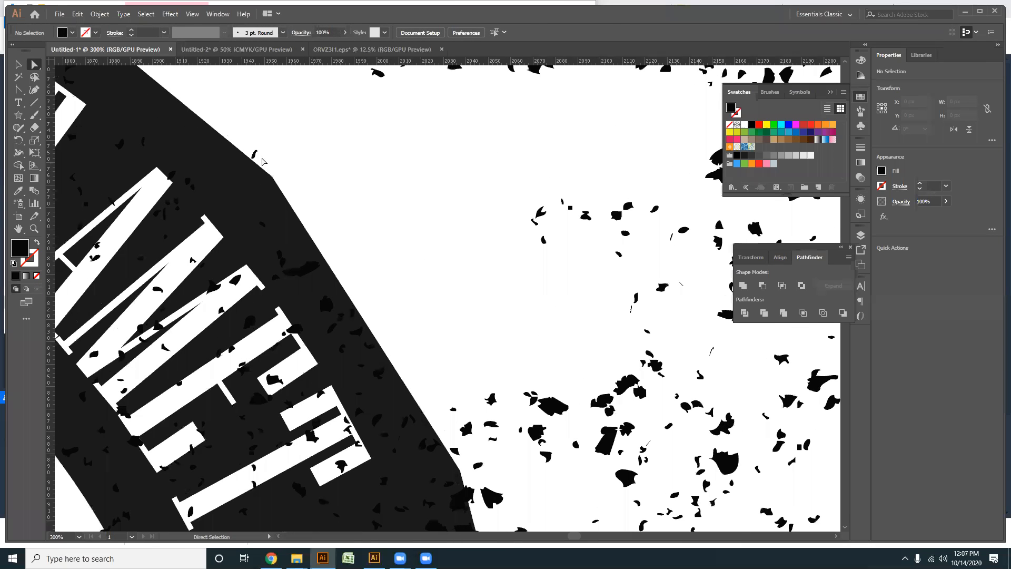
scroll(431, 303, down, 2)
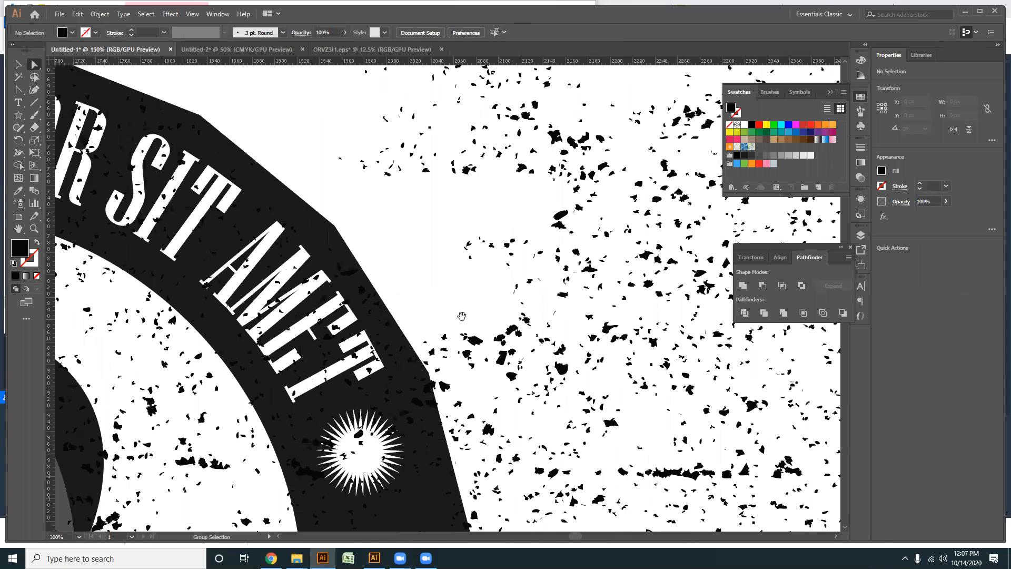
drag(462, 315, 315, 189)
drag(385, 272, 389, 272)
key(Delete)
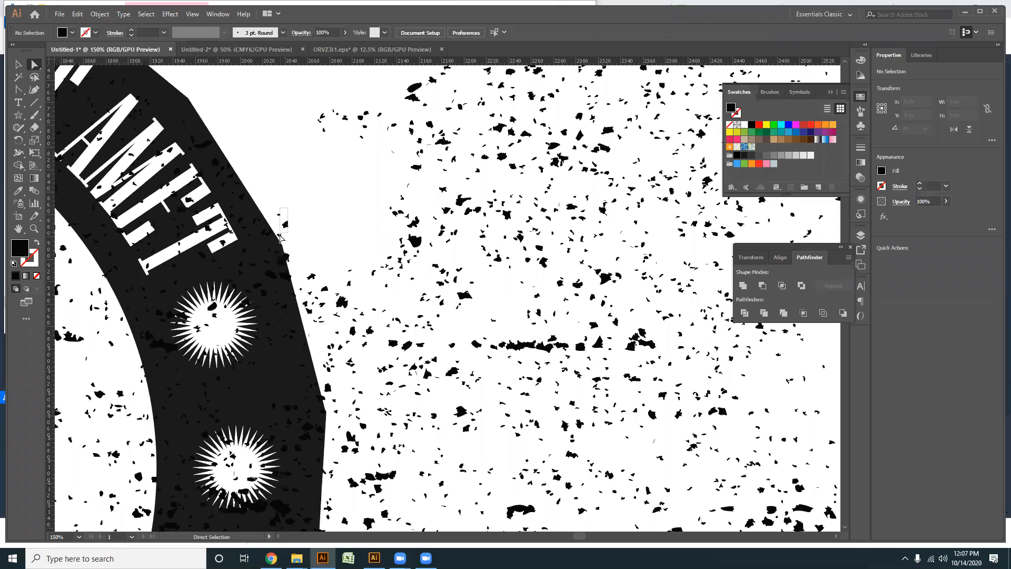
drag(279, 238, 280, 238)
key(Delete)
- Clear the specks outside the ring beside the upper starburst
drag(348, 324, 341, 161)
key(Delete)
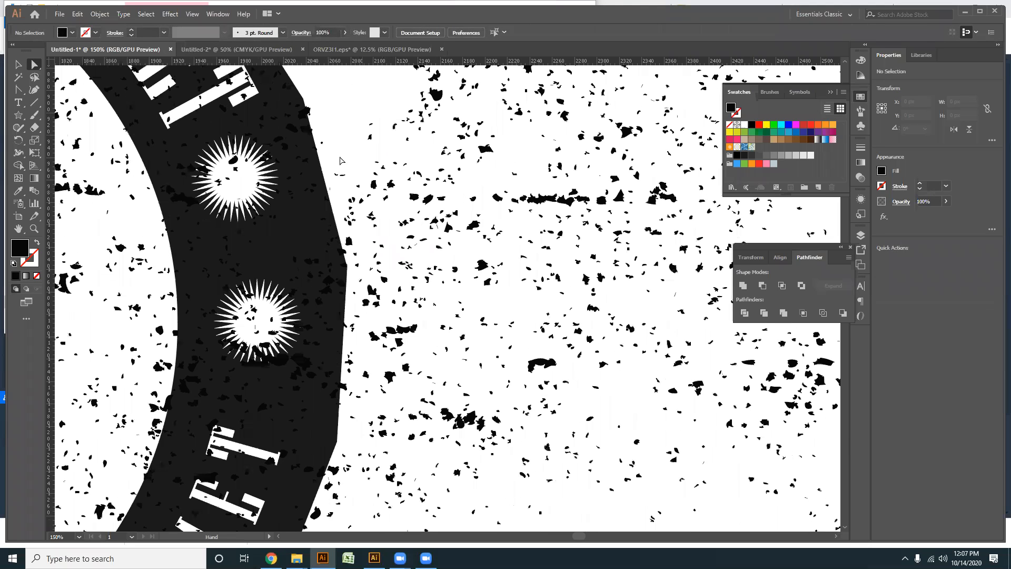
drag(389, 218, 388, 218)
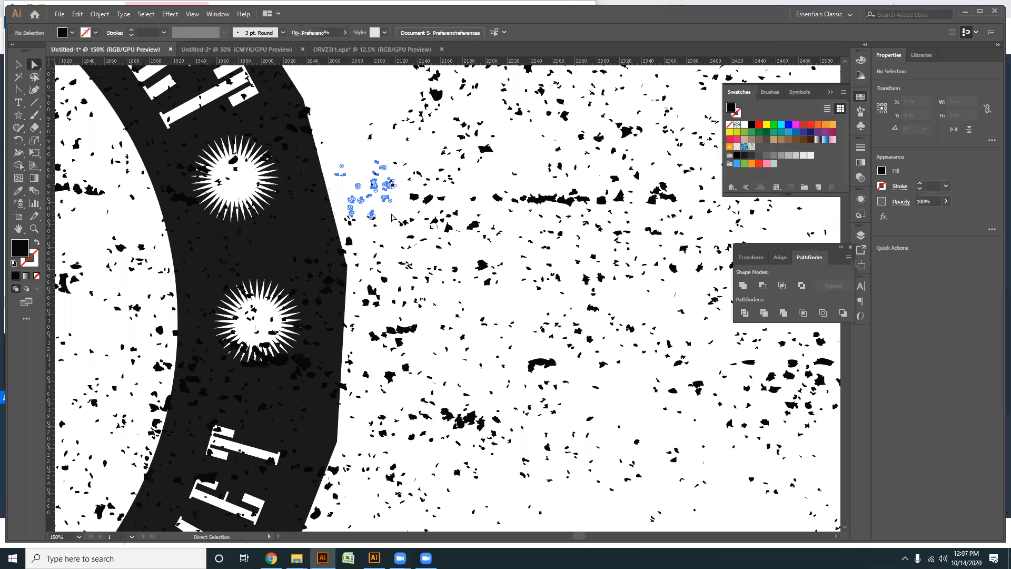
key(Delete)
drag(398, 304, 398, 304)
key(Delete)
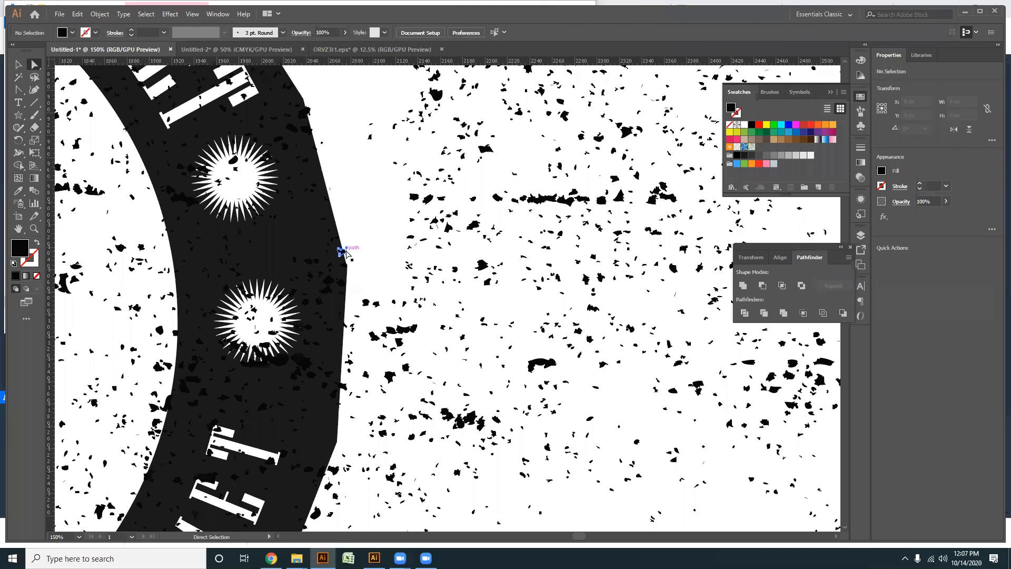
- Delete the specks on and outside the ring's edge beside the lower starburst
drag(360, 286, 416, 187)
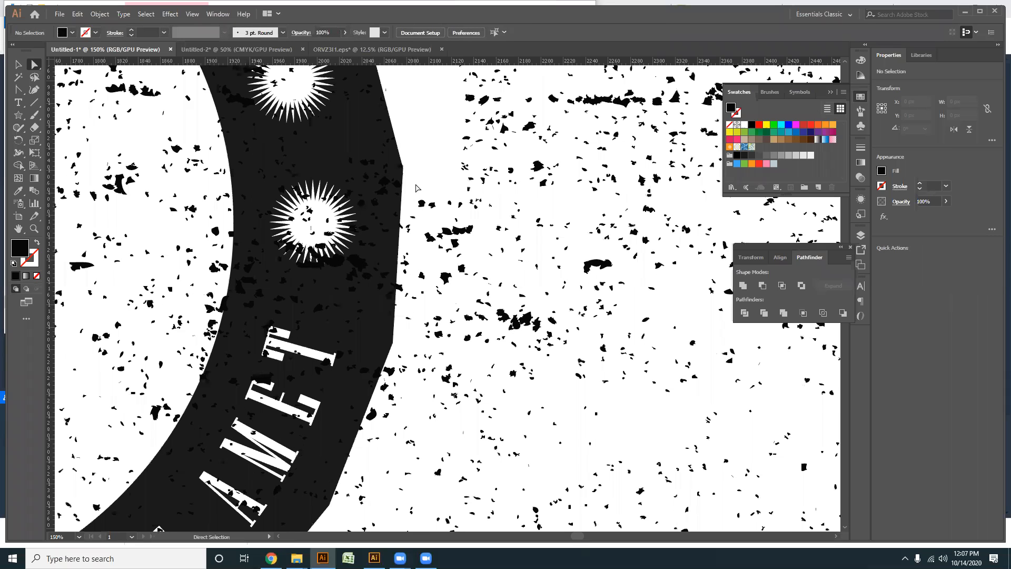
drag(489, 374, 495, 387)
key(Delete)
drag(431, 247, 456, 195)
drag(431, 274, 430, 274)
key(Delete)
click(423, 232)
key(Delete)
key(Delete)
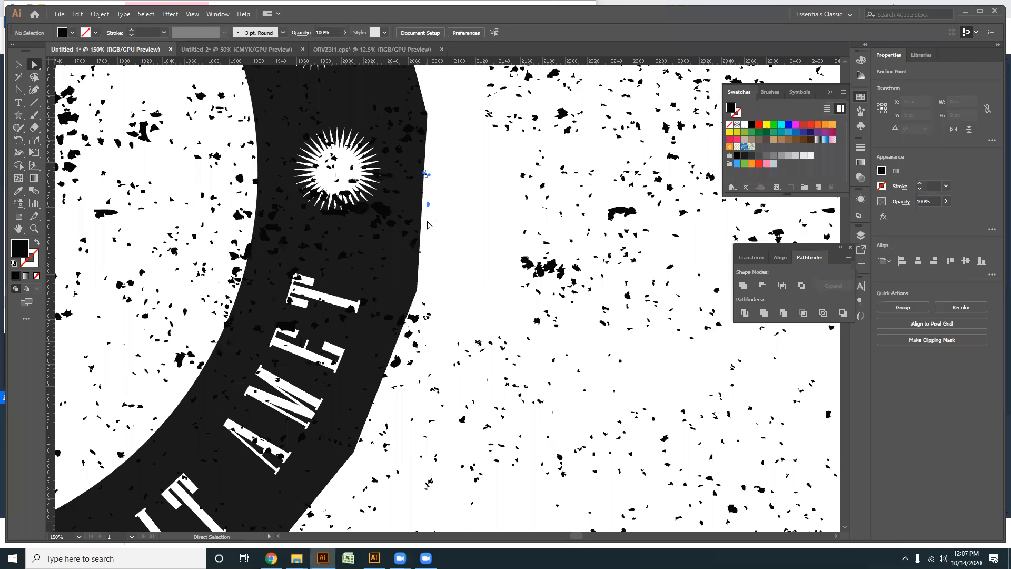
- Remove the specks on and outside the ring's edge beside the lower AMET
drag(441, 279, 494, 200)
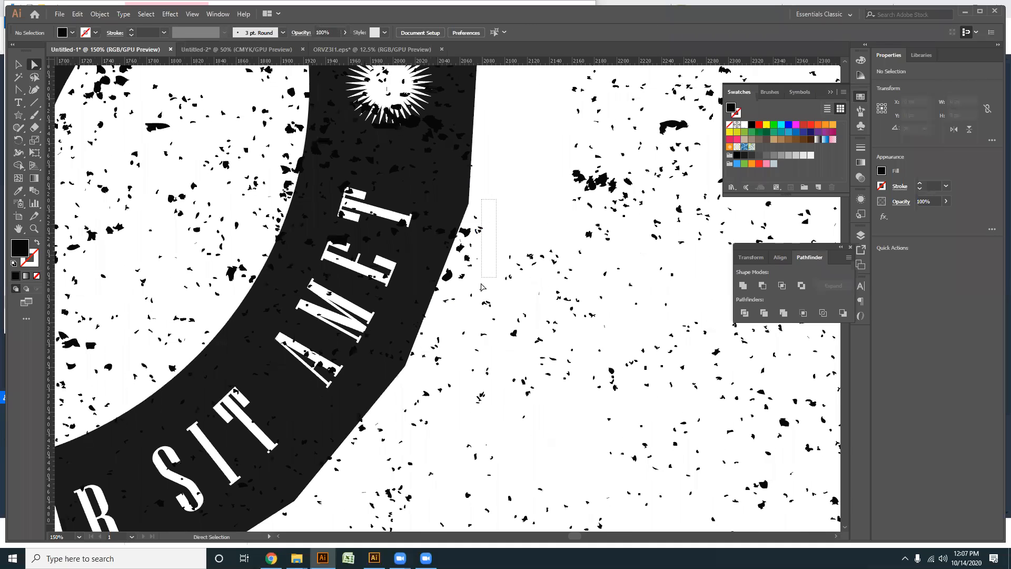
drag(471, 294, 434, 310)
key(Delete)
key(Delete)
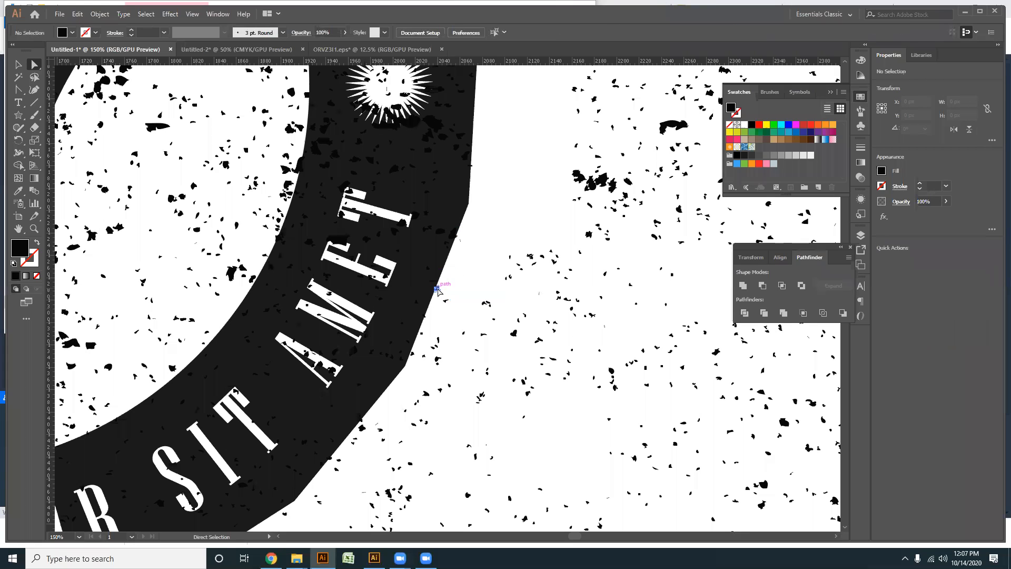
key(Delete)
drag(442, 385, 442, 383)
key(Delete)
- Delete the specks outside the ring's corner near the A of the lower AMET
drag(494, 260, 519, 209)
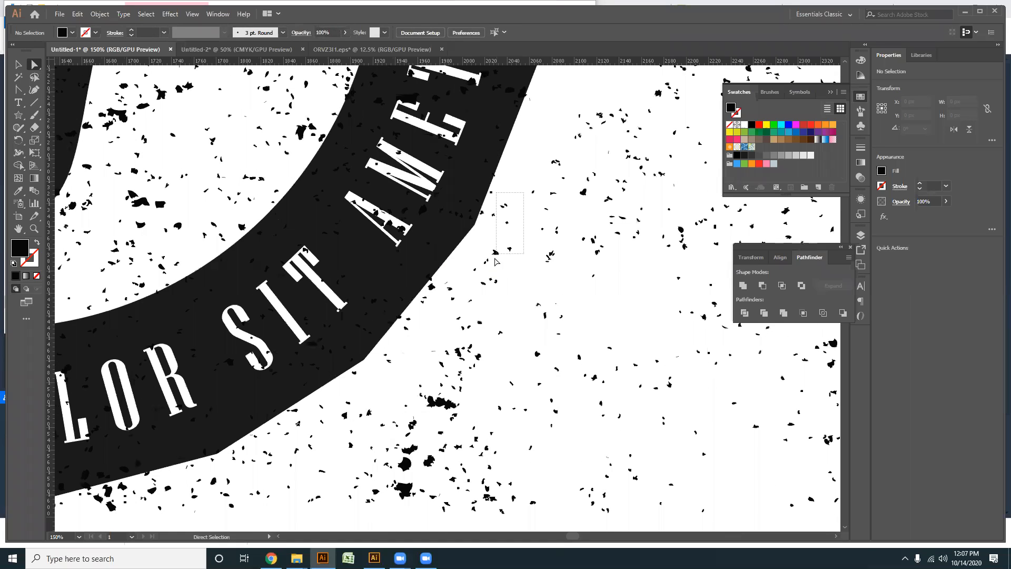
mouse_move(490, 264)
mouse_down()
mouse_move(464, 355)
mouse_move(503, 256)
mouse_move(484, 266)
mouse_up()
key(Delete)
click(482, 212)
key(Delete)
- Clear the speck clusters outside the ring beside and below the lower SIT
key(ctrl+minus)
key(Delete)
key(Delete)
key(Delete)
drag(464, 310, 465, 310)
key(Delete)
drag(443, 370, 444, 369)
key(Delete)
- Delete the band of specks outside the ring below the lower DOLOR
scroll(471, 363, left, 3)
scroll(471, 363, down, 1)
drag(545, 322, 546, 320)
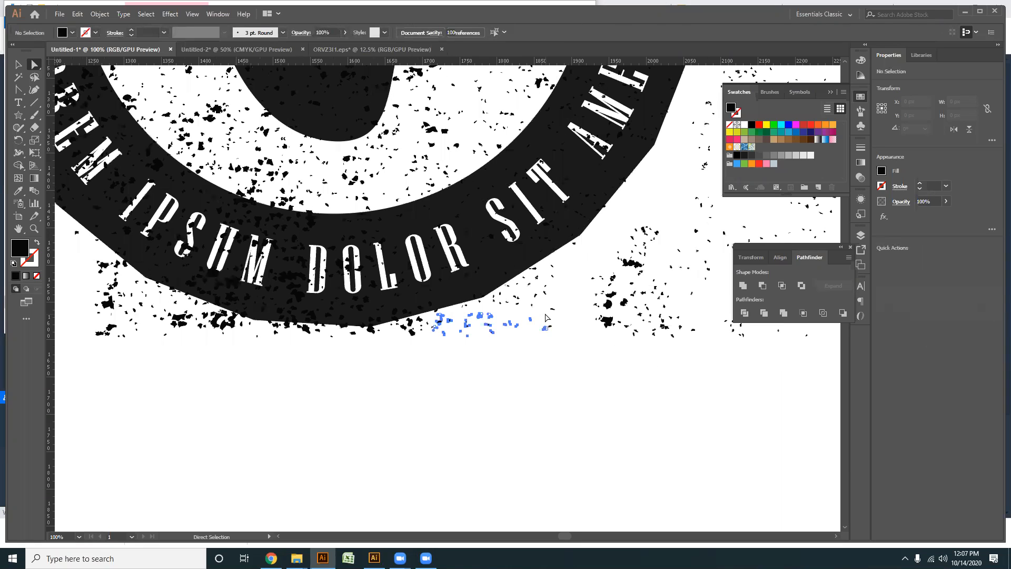
key(Delete)
drag(433, 329, 433, 328)
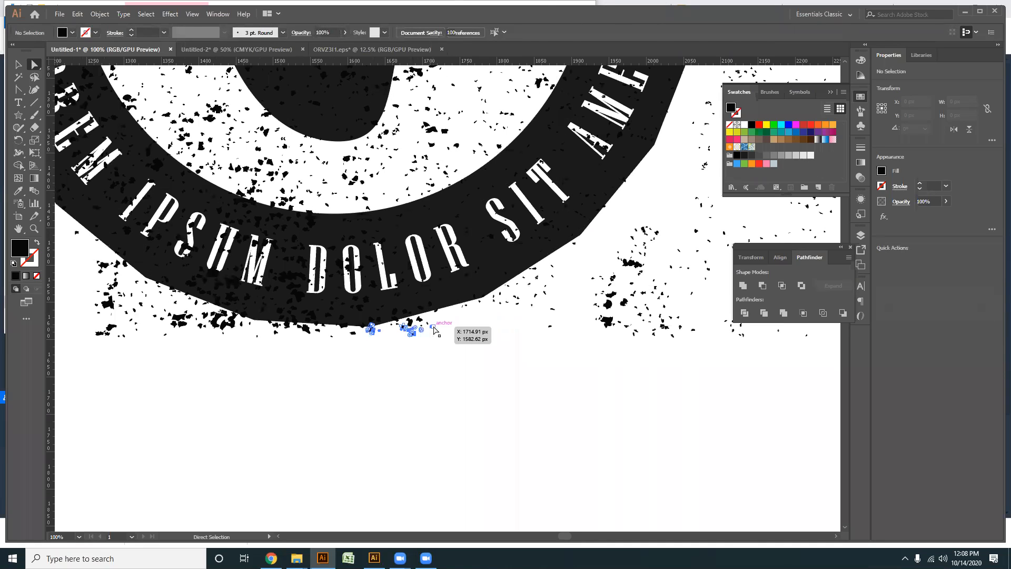
key(Delete)
- Remove the specks straddling and just below the ring's bottom edge under the lower DOLOR
scroll(406, 344, up, 2)
scroll(406, 343, up, 2)
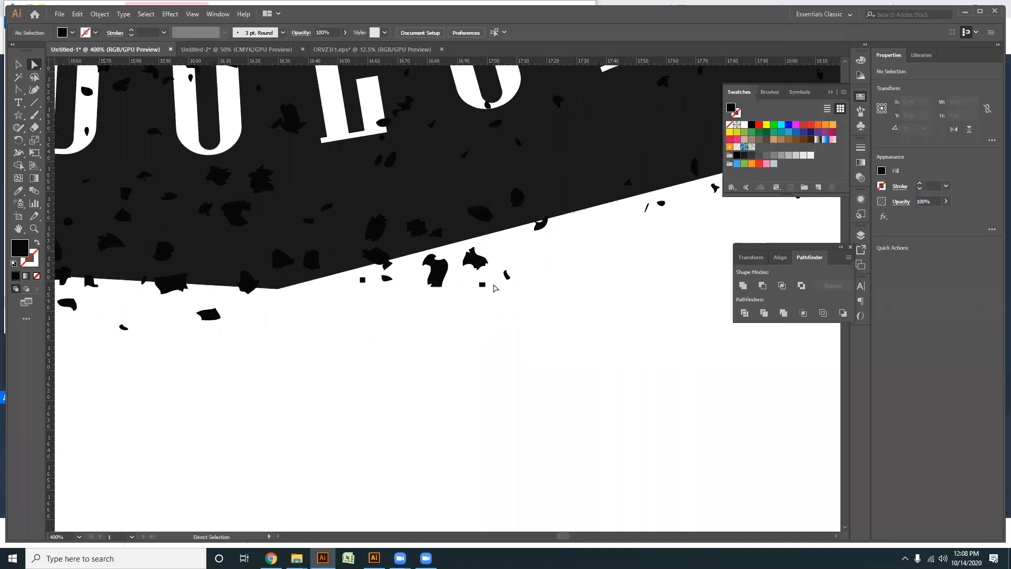
drag(385, 269, 357, 273)
key(Delete)
key(Delete)
drag(284, 348, 593, 354)
drag(569, 367, 386, 311)
- Delete the speck clusters below the ring under the gap between the lower IPSUM and DOLOR
key(Delete)
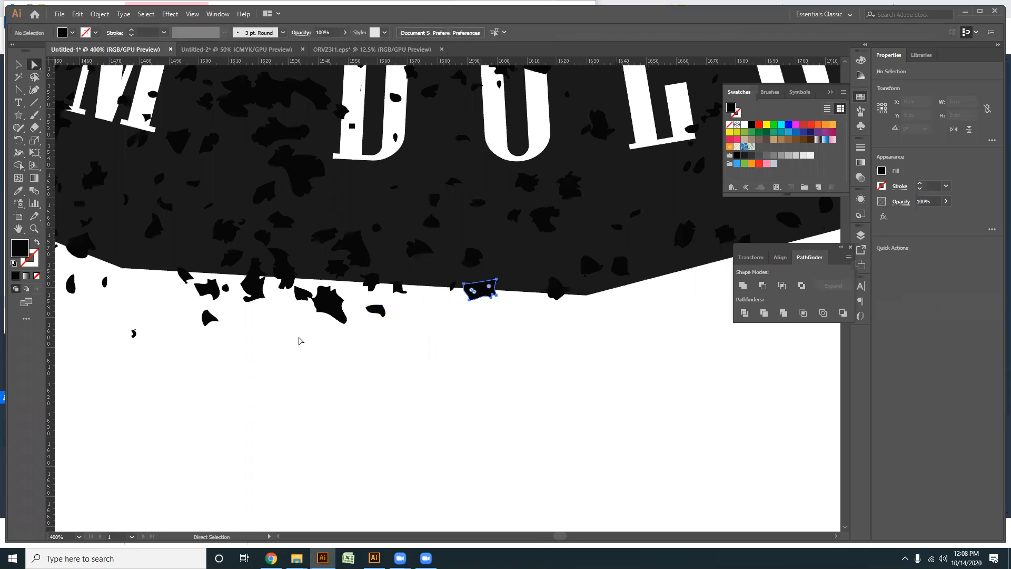
drag(170, 343, 422, 293)
key(Delete)
drag(192, 338, 415, 357)
drag(156, 389, 427, 300)
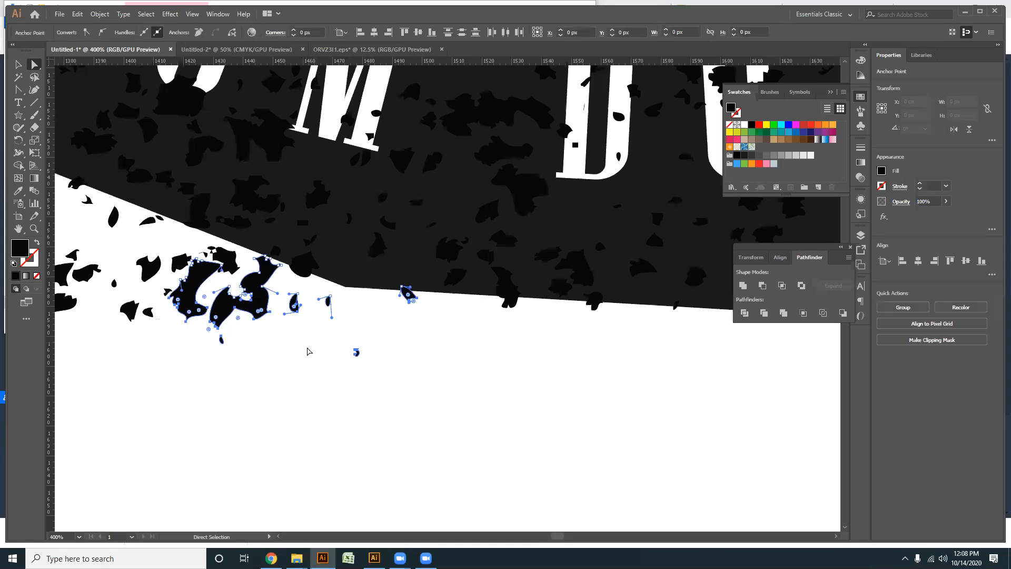
key(Delete)
- Clear the speck clusters outside the ring below the lower IPSUM
drag(219, 380, 577, 368)
drag(340, 369, 672, 262)
key(Delete)
drag(131, 396, 350, 196)
key(Delete)
drag(99, 146, 415, 157)
key(Delete)
- Remove the remaining specks along the ring's outer edge and corner below the lower IPSUM
key(Delete)
drag(382, 257, 500, 207)
key(Delete)
drag(607, 278, 514, 255)
key(Delete)
drag(432, 248, 553, 225)
key(Delete)
click(470, 190)
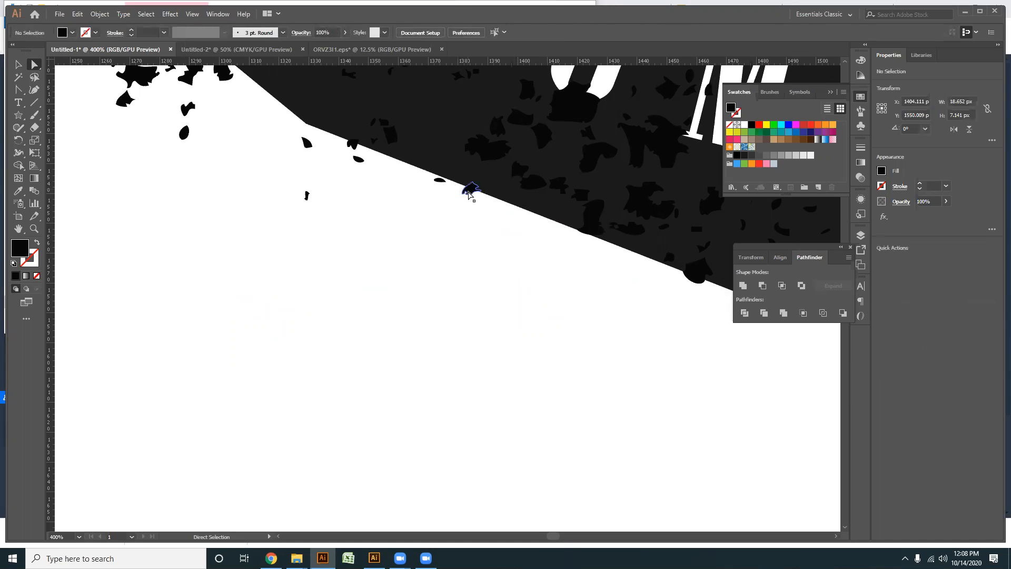
key(Delete)
drag(238, 218, 356, 148)
key(Delete)
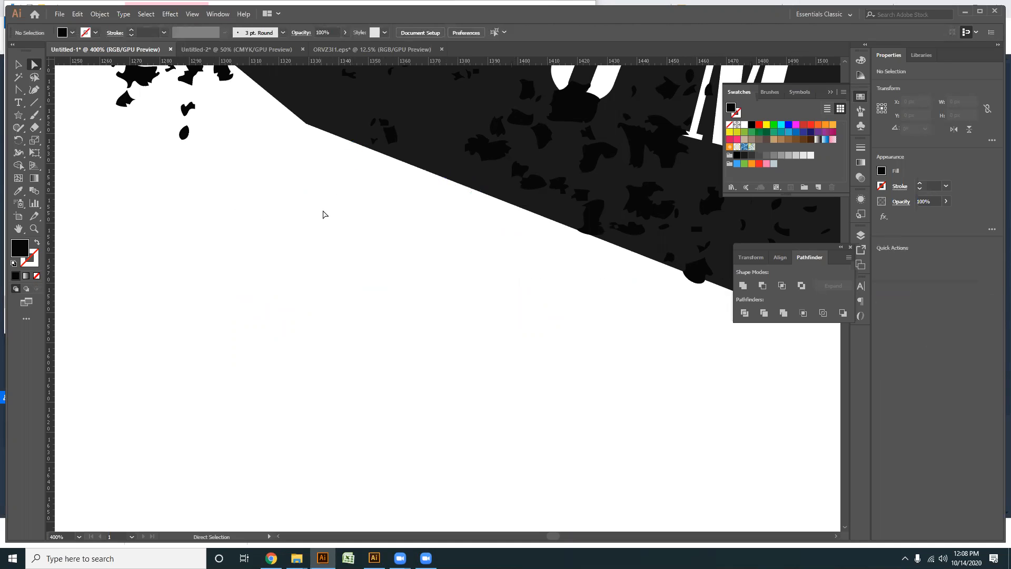
- Delete the specks outside the ring beside the I of the lower IPSUM
scroll(492, 366, up, 5)
scroll(492, 366, left, 5)
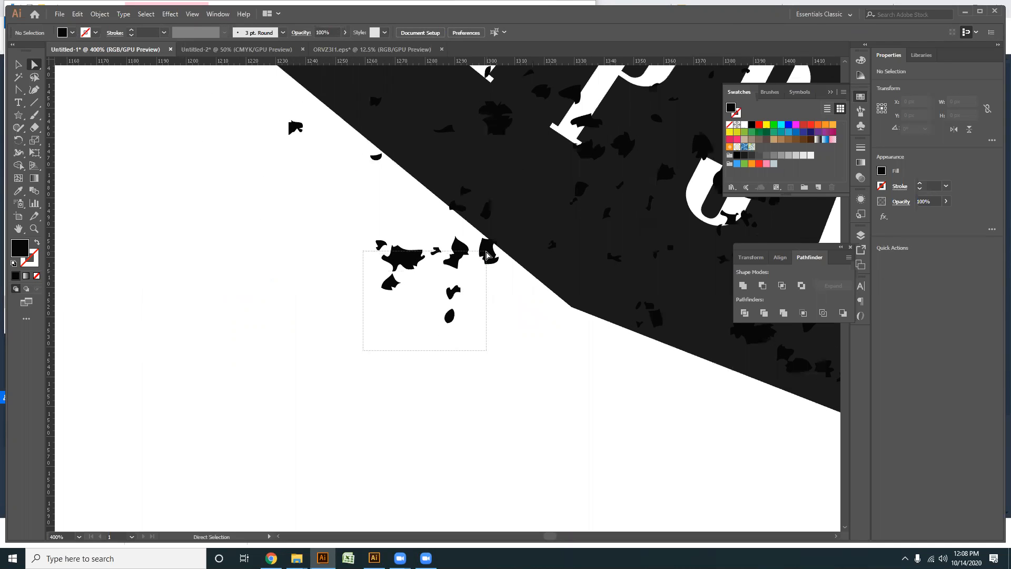
drag(487, 255, 487, 256)
key(Delete)
key(Delete)
click(296, 129)
- Clear the leftover specks outside the ring below the lower DOLOR and SIT
key(Delete)
key(Delete)
scroll(357, 241, down, 7)
mouse_move(732, 359)
mouse_down()
mouse_move(462, 402)
mouse_move(259, 294)
mouse_move(256, 272)
mouse_up()
key(Delete)
scroll(232, 304, up, 6)
drag(614, 387, 326, 240)
key(Delete)
drag(440, 397, 244, 293)
- Delete the specks outside the ring's edge below the R of the lower DOLOR
key(Delete)
drag(340, 295, 284, 278)
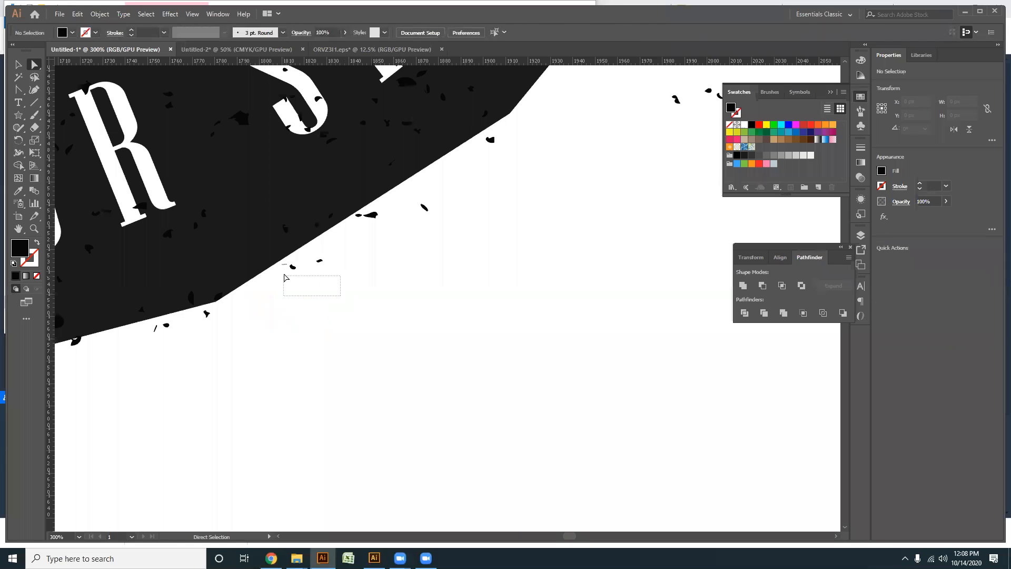
key(Delete)
scroll(281, 345, left, 5)
drag(325, 325, 327, 325)
key(Delete)
click(330, 308)
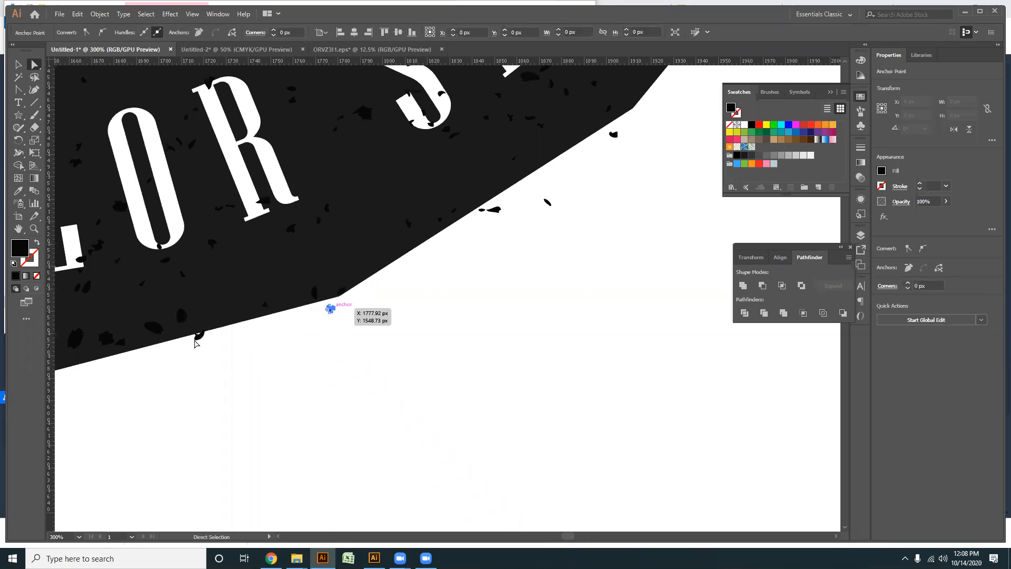
- Clear the specks outside the ring along the edge below the lower SIT
key(Delete)
drag(459, 338, 380, 412)
drag(495, 318, 402, 284)
key(Delete)
drag(485, 289, 457, 266)
key(Delete)
drag(526, 199, 552, 228)
key(Delete)
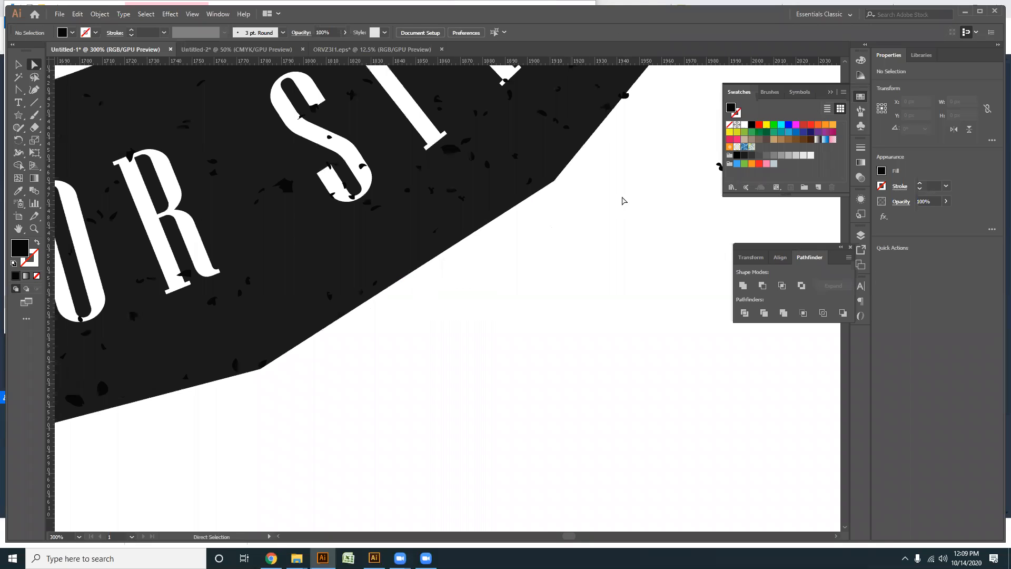
- Delete the small speck clusters in the white area beyond the T of the lower SIT
drag(623, 200, 329, 342)
drag(520, 388, 433, 295)
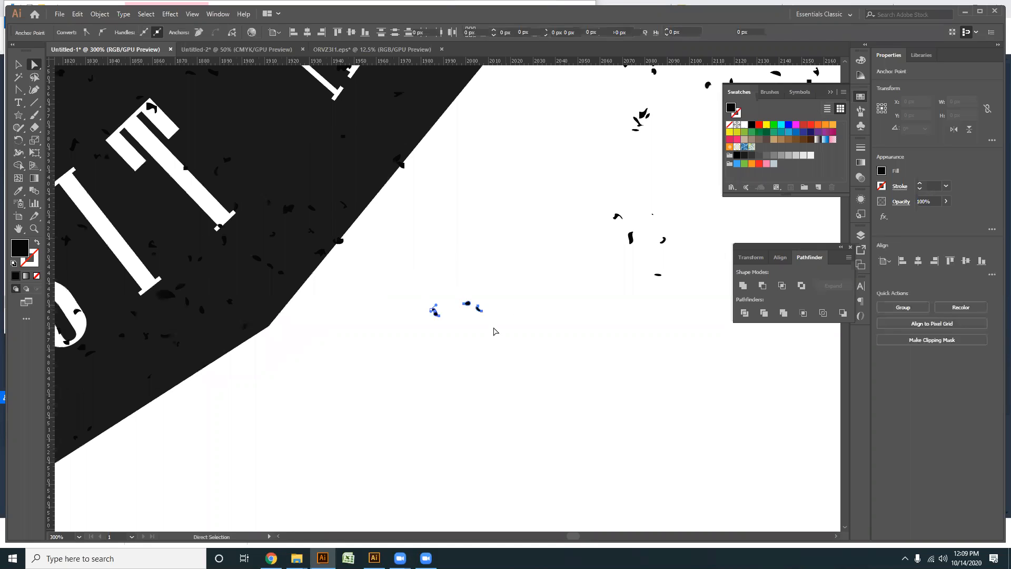
key(Delete)
key(Delete)
drag(690, 330, 596, 209)
key(Delete)
- Remove the large block of stray texture beside the lower AMET and the small cluster left near the ring's edge
scroll(531, 252, down, 2)
scroll(531, 253, down, 3)
drag(501, 278, 248, 352)
drag(445, 396, 248, 128)
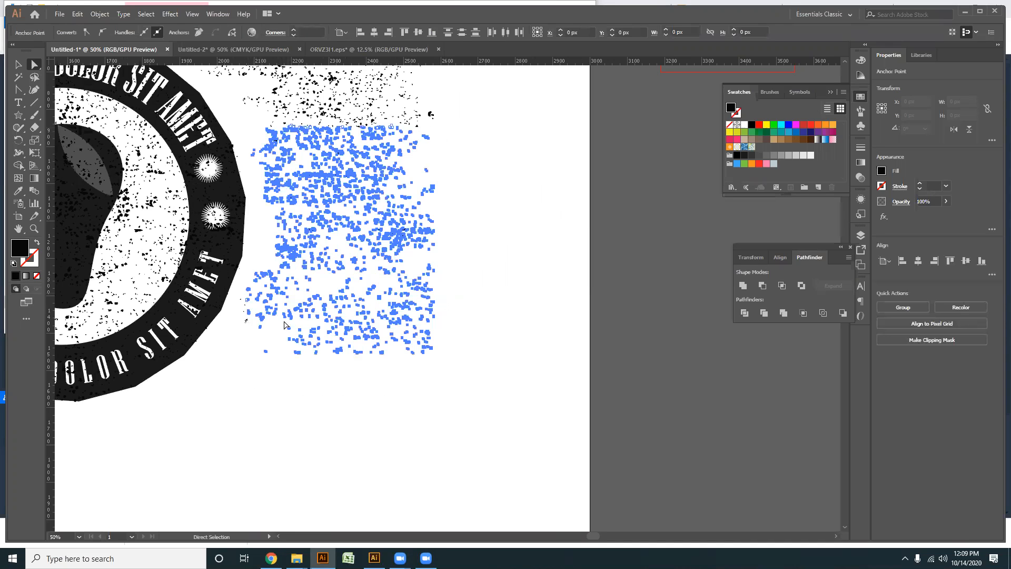
key(Delete)
drag(235, 298, 235, 299)
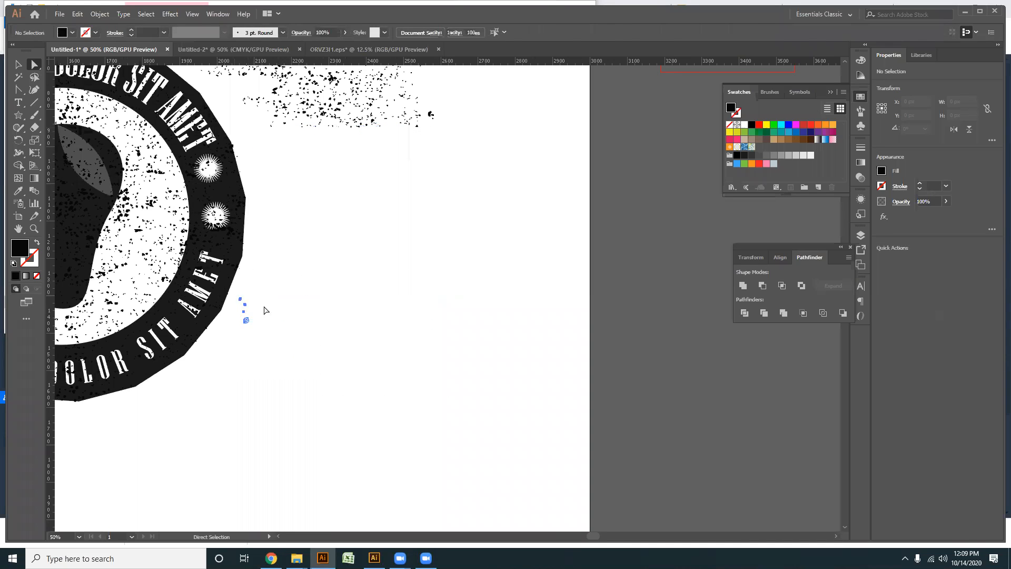
- Delete the remaining stray texture blocks outside the badge beyond the upper AMET
drag(391, 318, 432, 482)
drag(499, 298, 301, 133)
key(Delete)
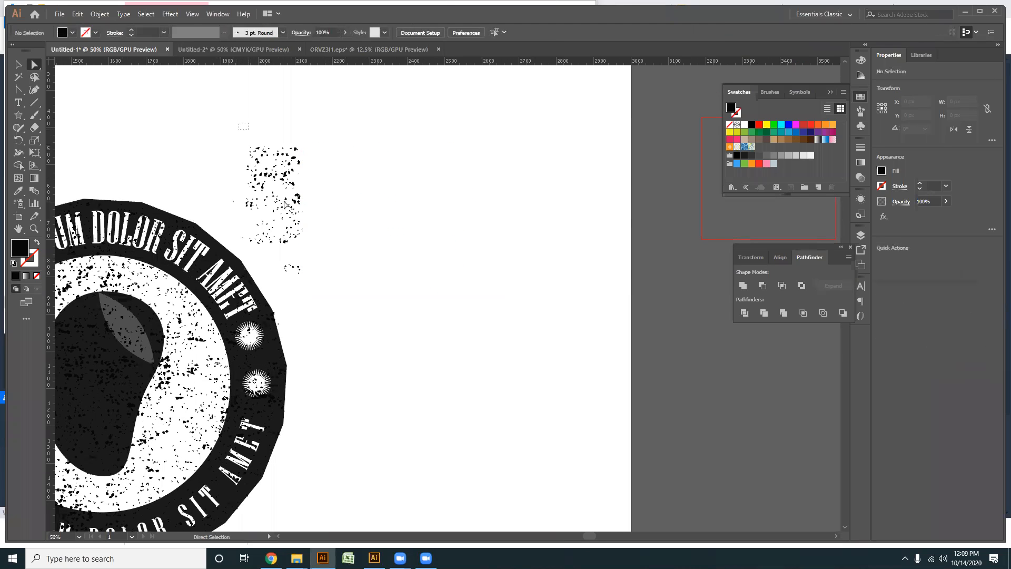
drag(308, 244, 308, 243)
key(Delete)
drag(328, 288, 243, 220)
key(Delete)
key(Delete)
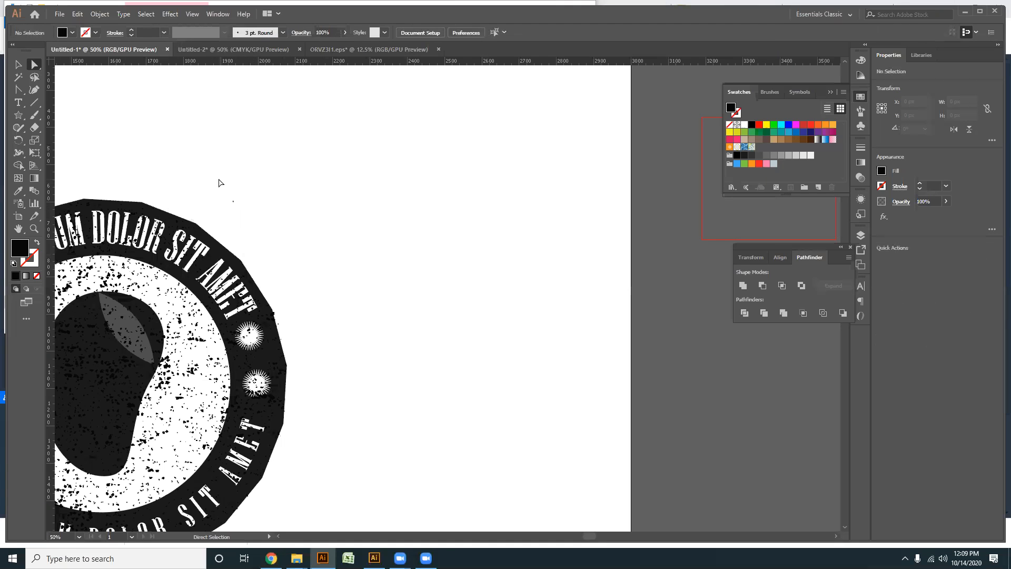
- Recolour the grunge texture group over the badge from the swatches with a medium-dark grey fill
scroll(370, 255, down, 1)
scroll(348, 287, down, 2)
drag(397, 292, 609, 238)
scroll(467, 388, up, 2)
drag(372, 446, 384, 493)
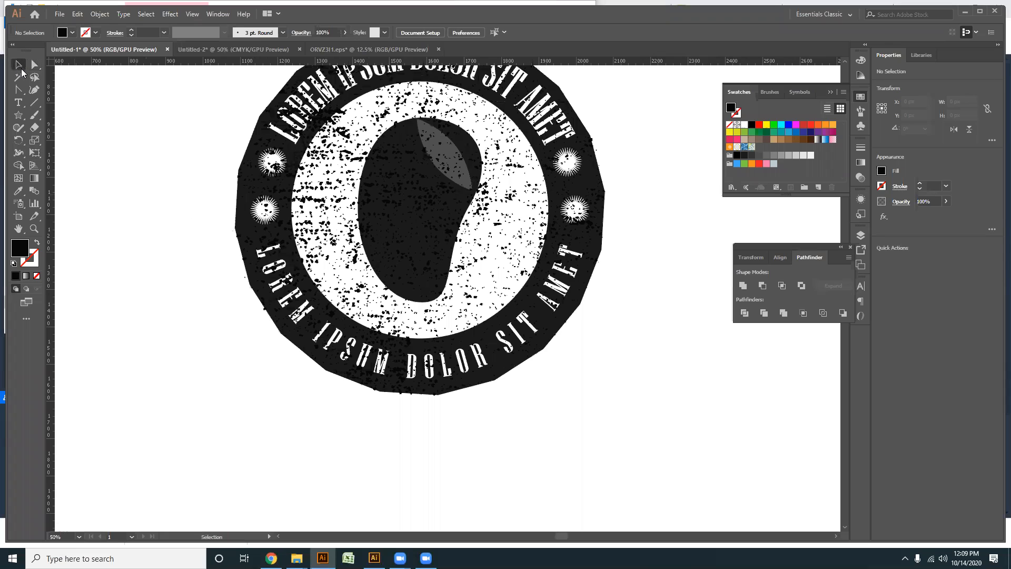
click(341, 208)
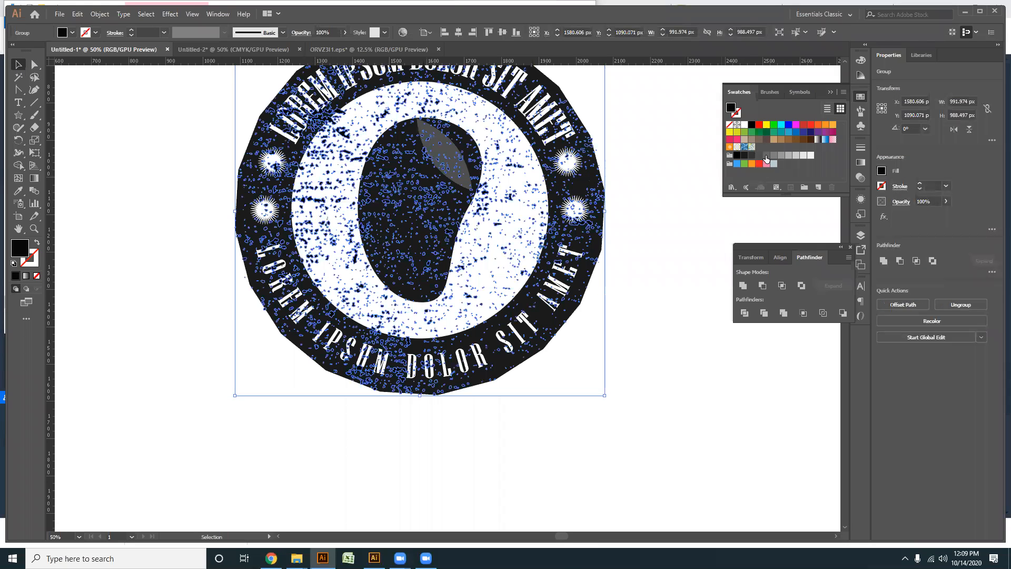
click(643, 315)
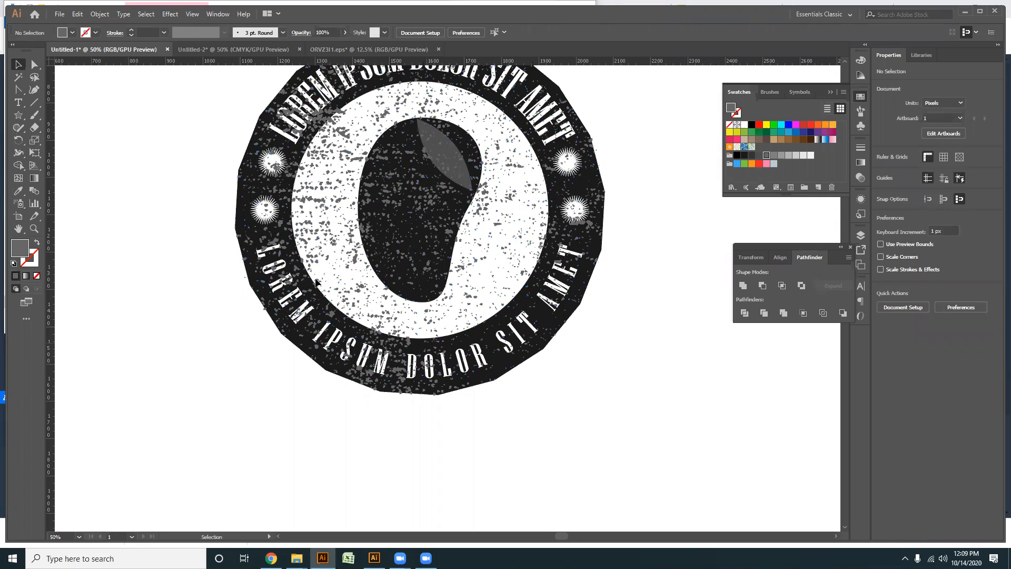
- Examine how the grey grunge texture looks across the badge, up close and as a whole
drag(582, 369, 550, 404)
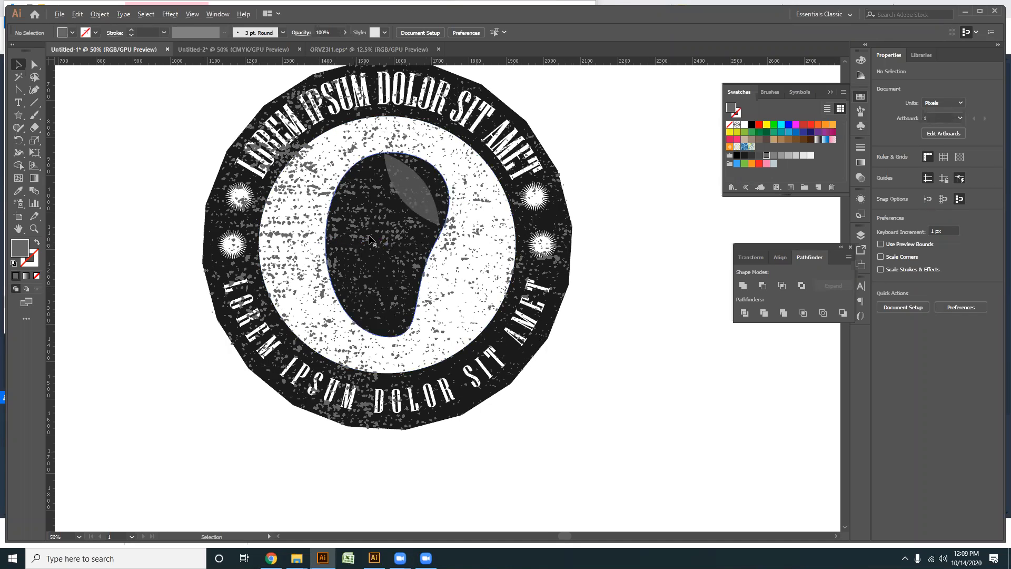
scroll(371, 240, up, 1)
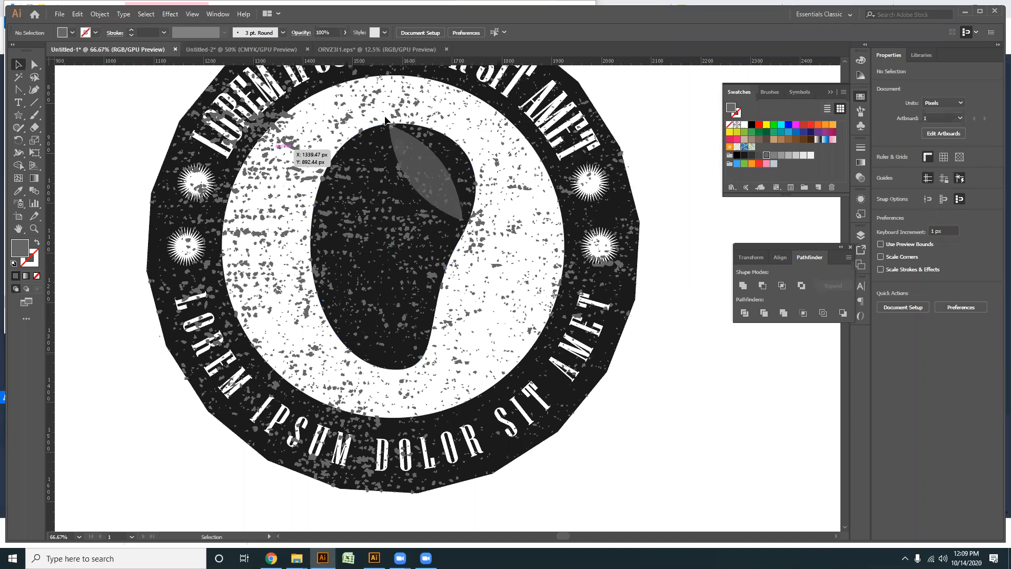
scroll(506, 252, down, 2)
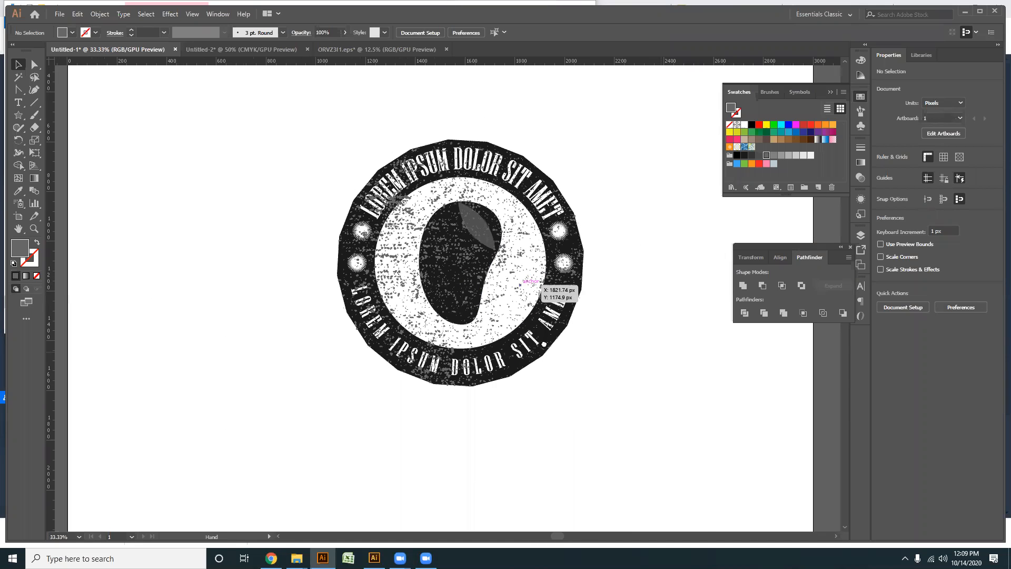
scroll(387, 389, up, 1)
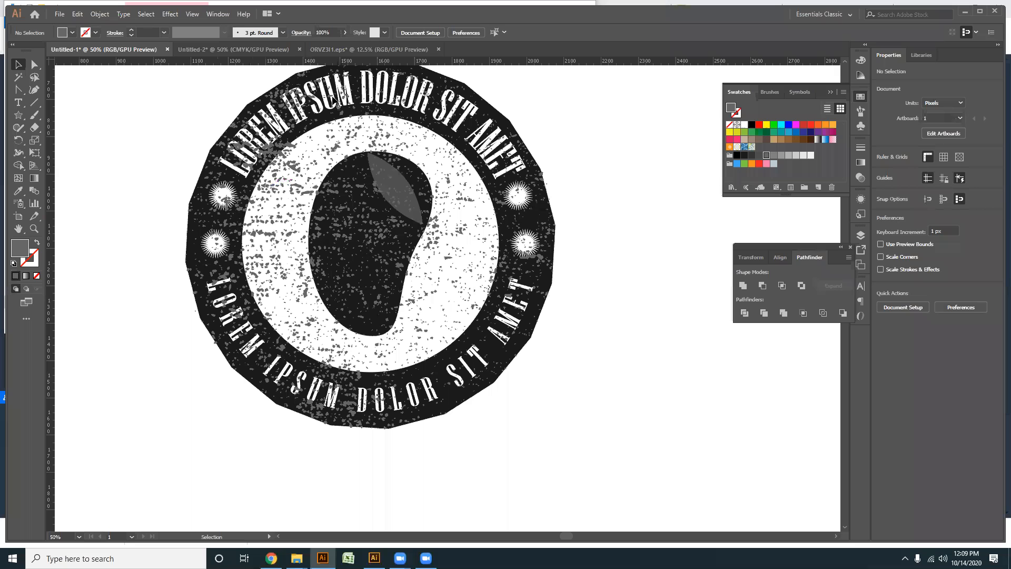
click(488, 279)
scroll(479, 272, down, 1)
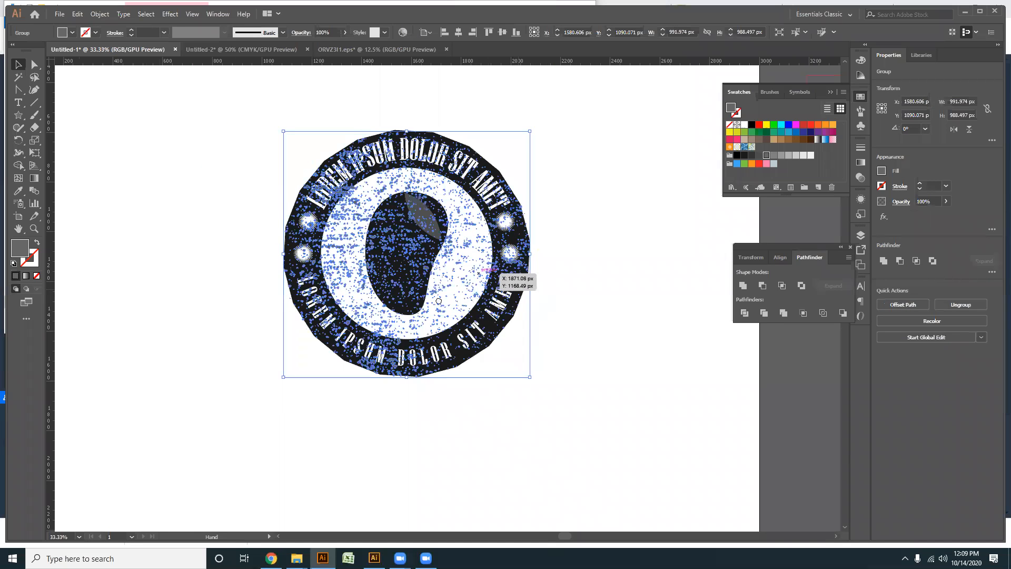
drag(438, 300, 371, 311)
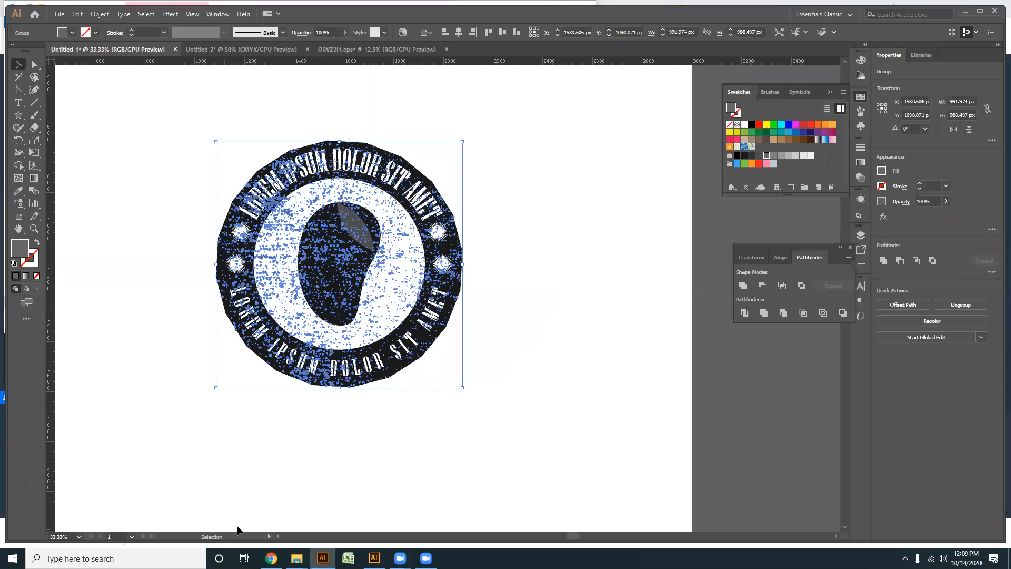
- Switch to Chrome and search Google for vintage logo in a new tab
click(271, 558)
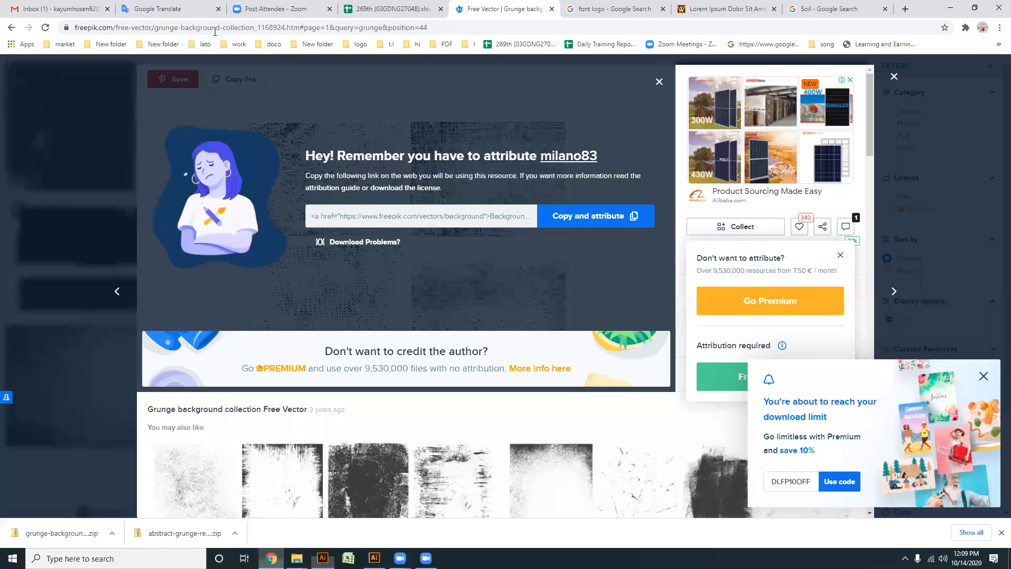
click(904, 10)
text(ve)
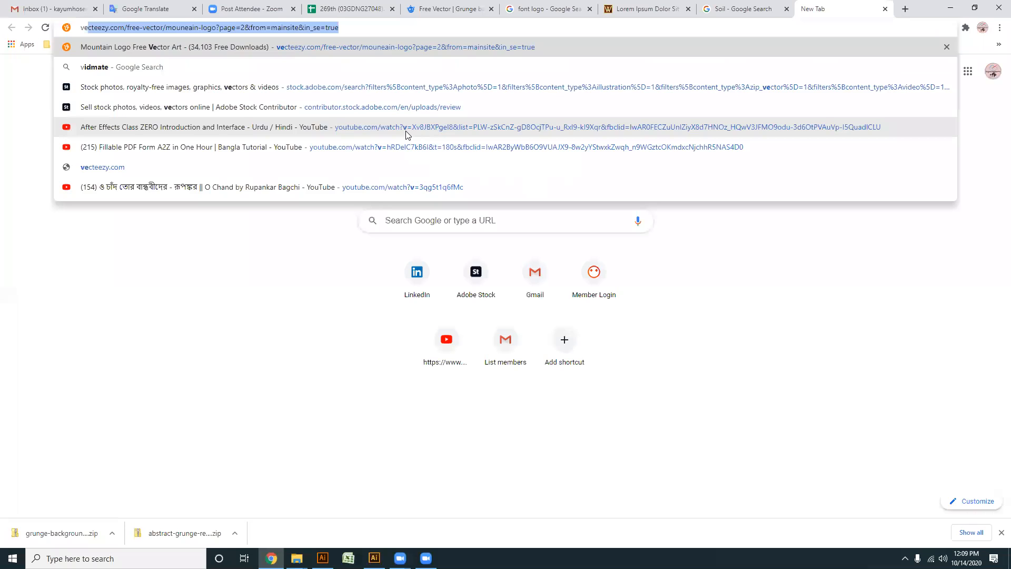
text(ntej logo)
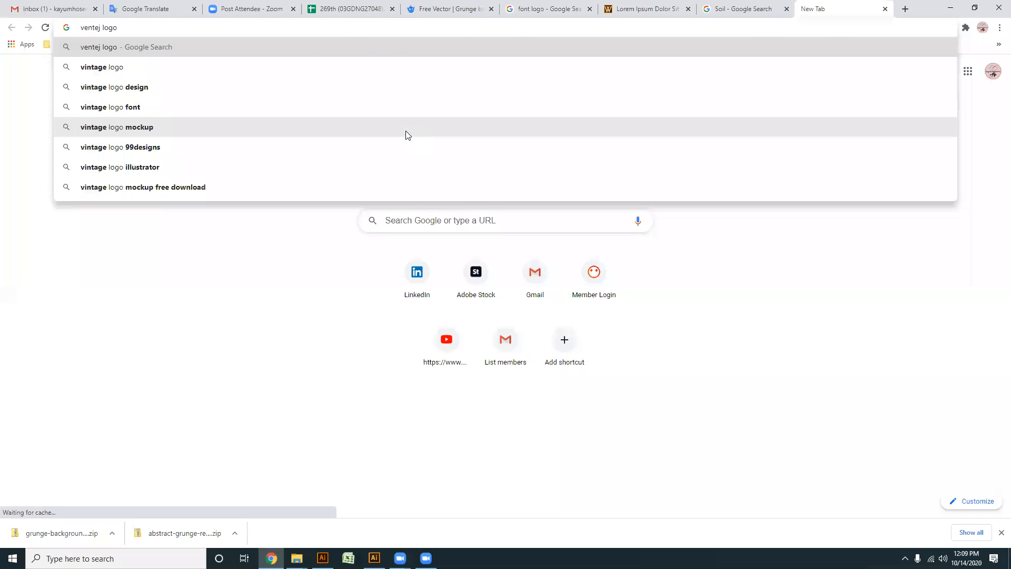
key(Return)
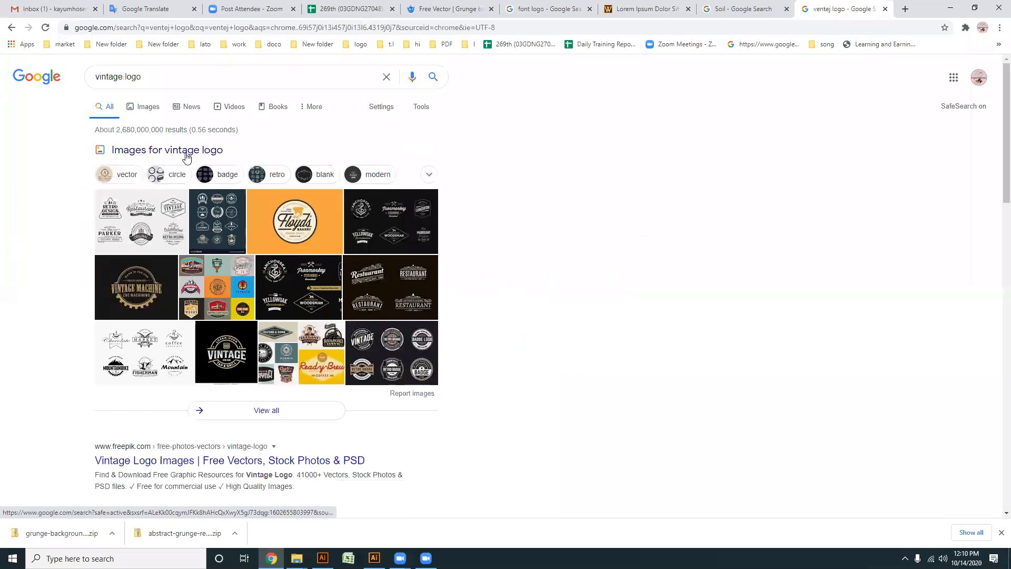
- Browse the vintage logo image results and open the Professional Retro Badge Logo Design example
click(145, 107)
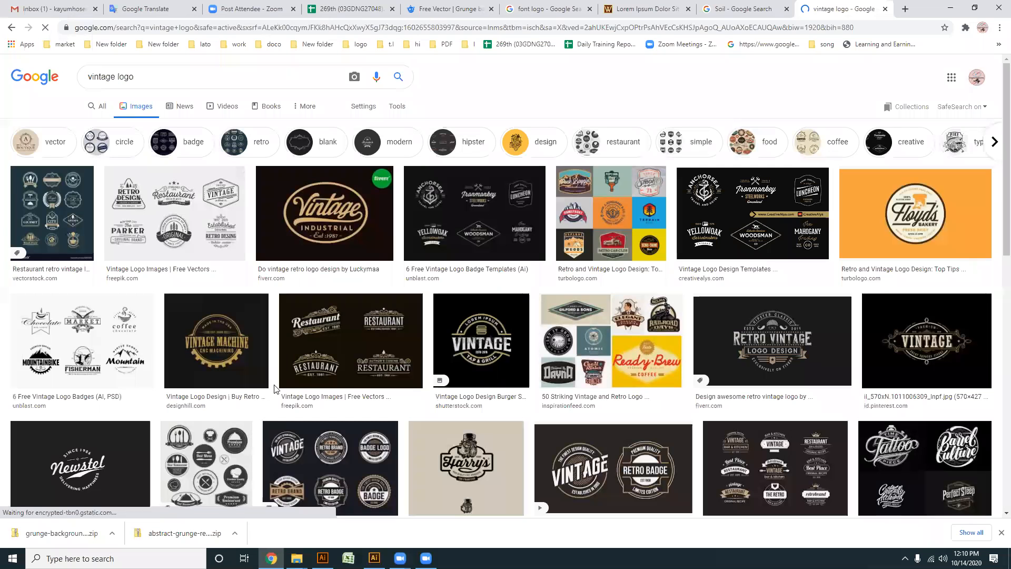
scroll(279, 392, down, 5)
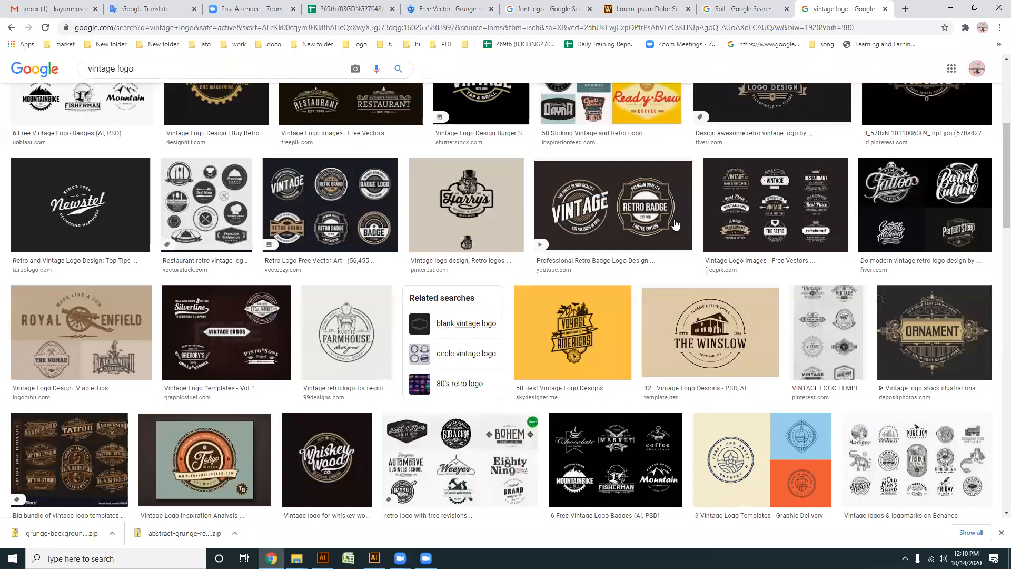
click(677, 215)
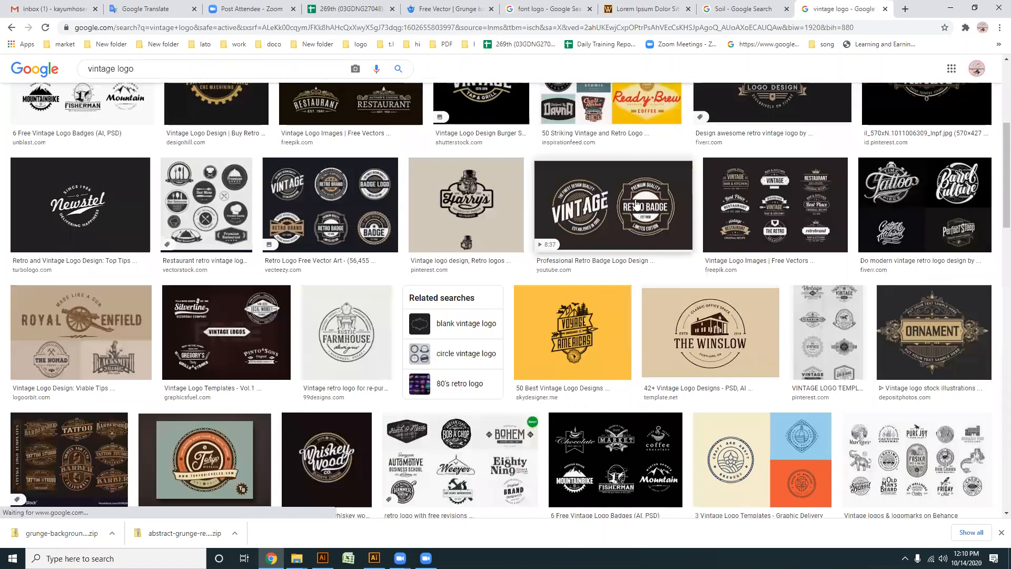
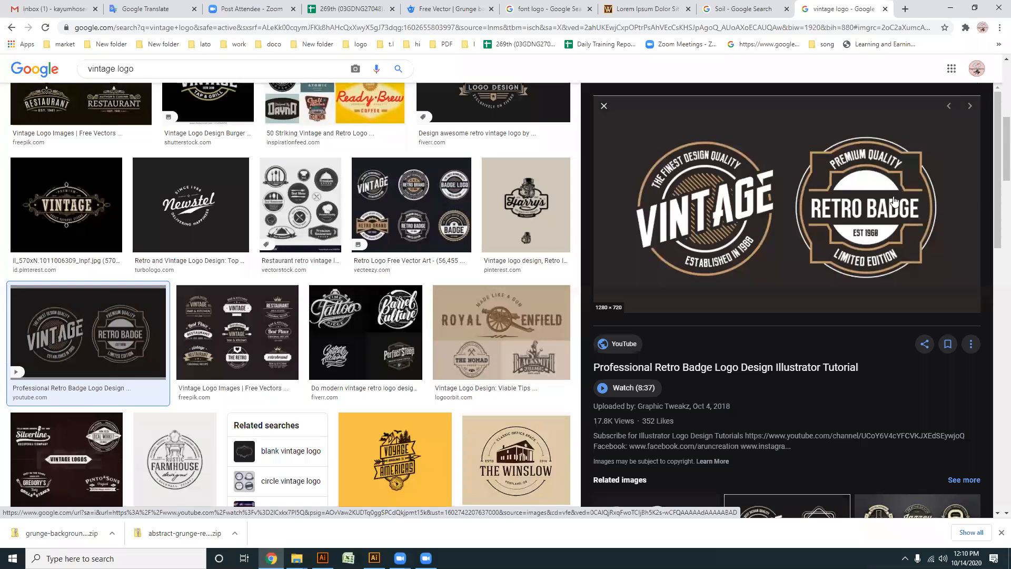
- Copy the Vintage and Retro Badge logo preview image and switch to Illustrator
right_click(874, 163)
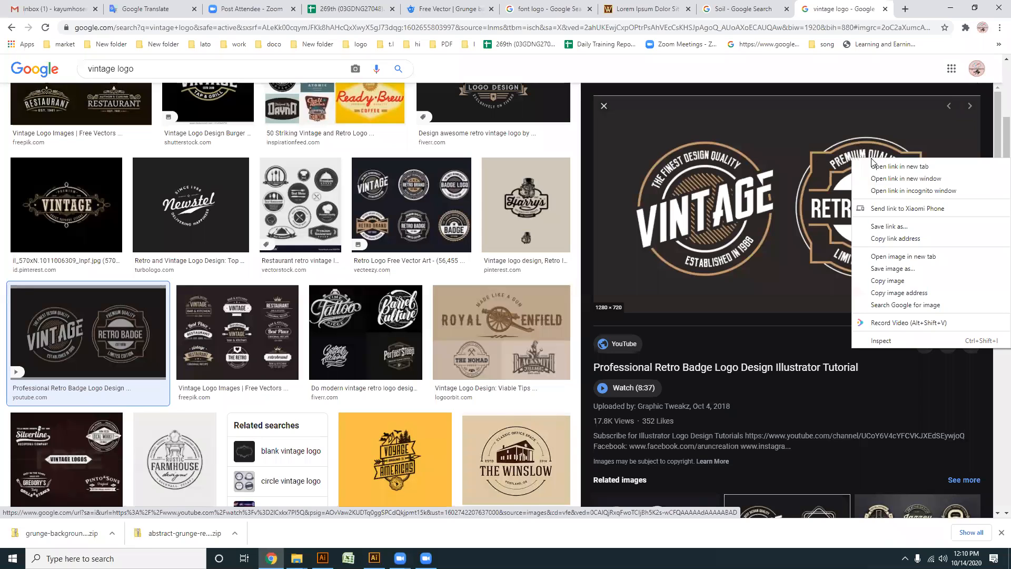
click(888, 281)
click(322, 558)
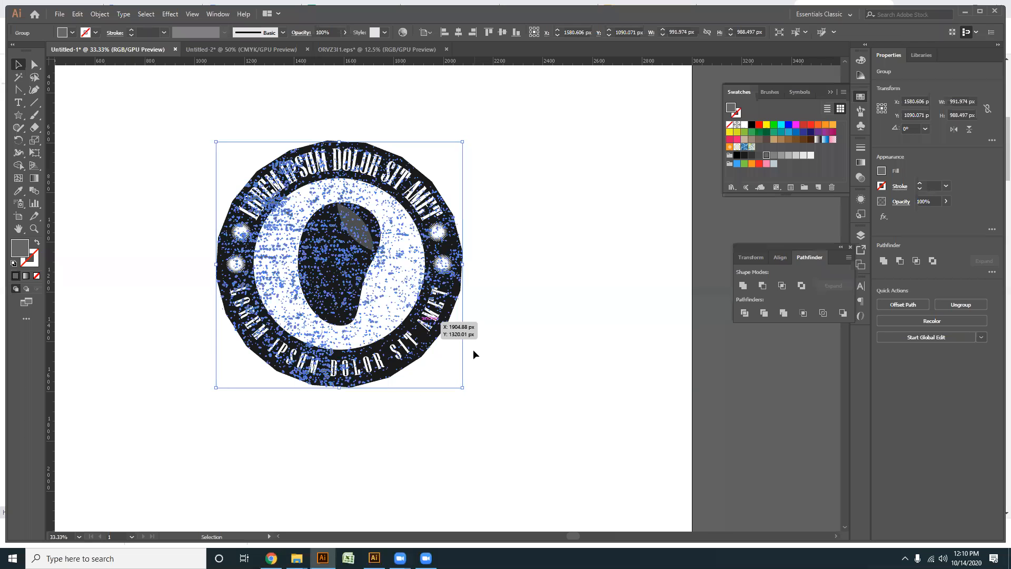
- Try to move the distressed badge off the artboard to the pasteboard on its left
key(ctrl+minus)
key(ctrl+minus)
drag(500, 262, 94, 330)
click(456, 292)
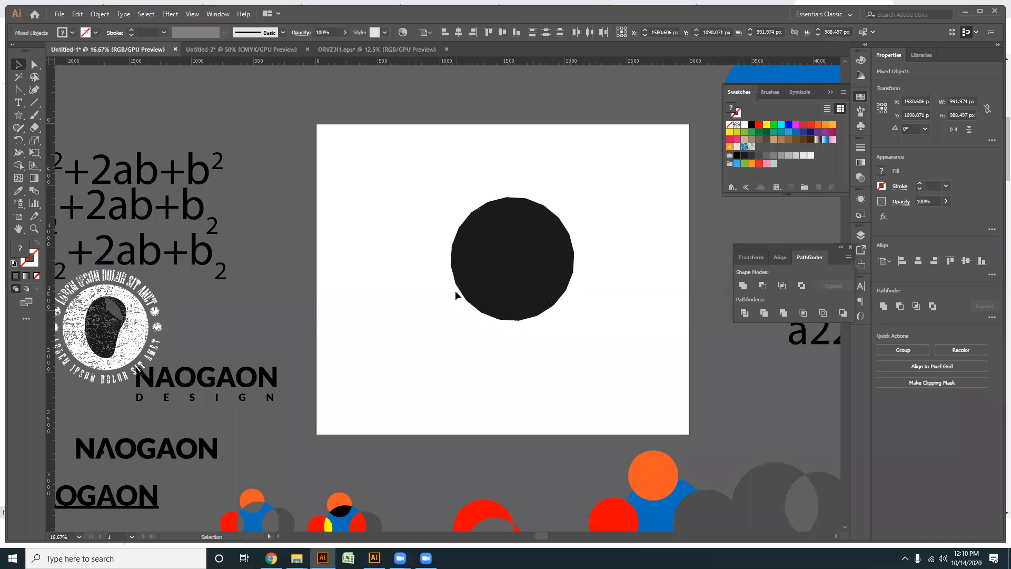
key(ctrl+z)
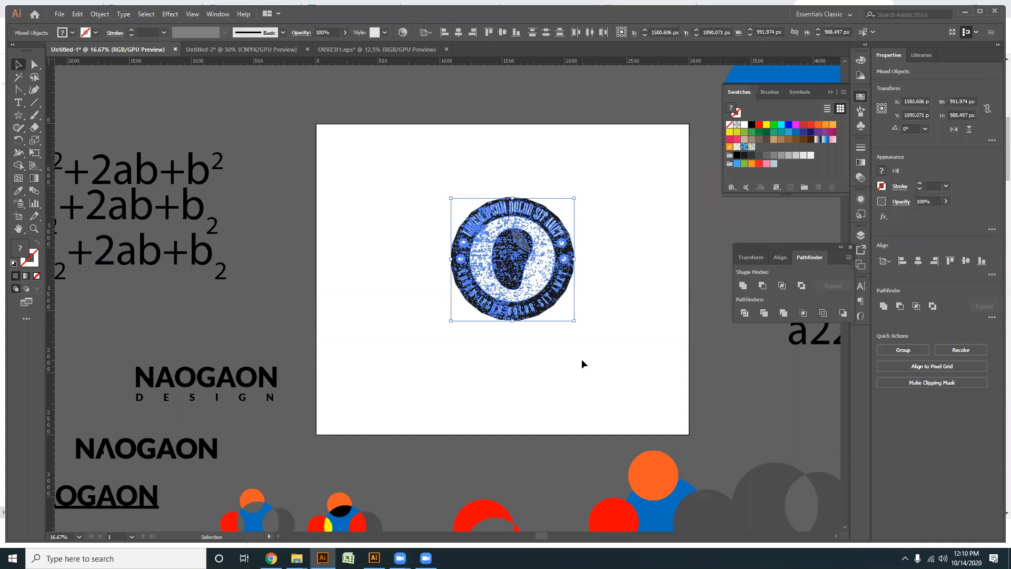
- Select the whole distressed badge with its dark backing and clear it off the artboard
drag(635, 377, 441, 227)
scroll(475, 233, down, 2)
drag(503, 253, 167, 310)
click(491, 291)
scroll(461, 276, up, 2)
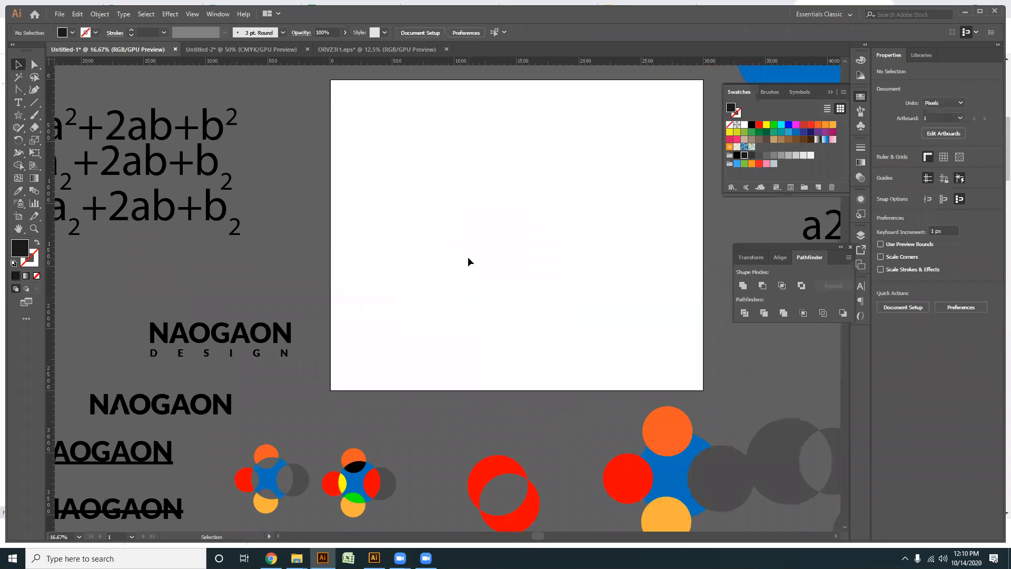
key(ctrl+f)
key(Delete)
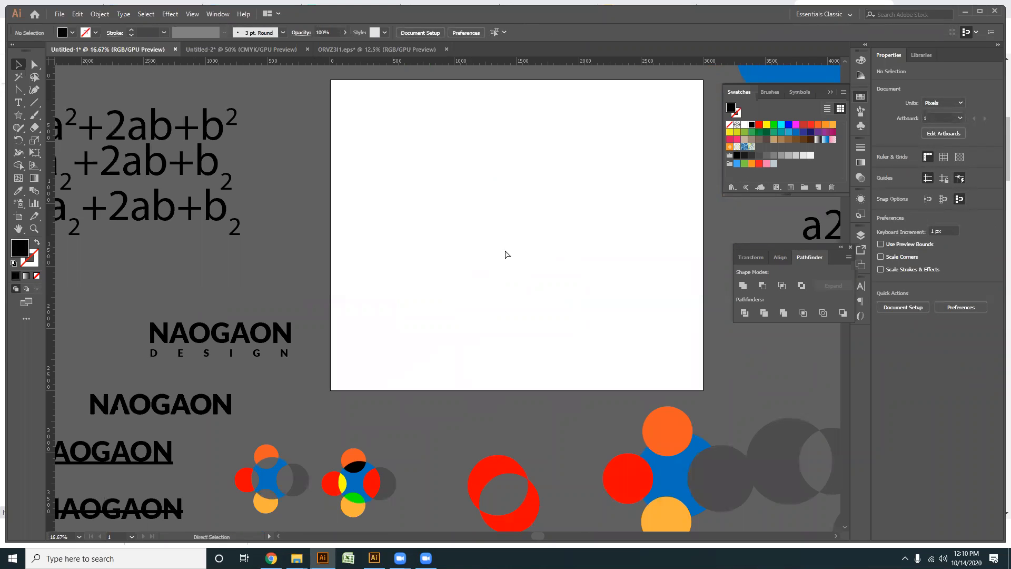
- Paste the copied retro badge image onto the empty artboard as a reference
key(ctrl+v)
scroll(474, 311, up, 5)
drag(515, 296, 369, 227)
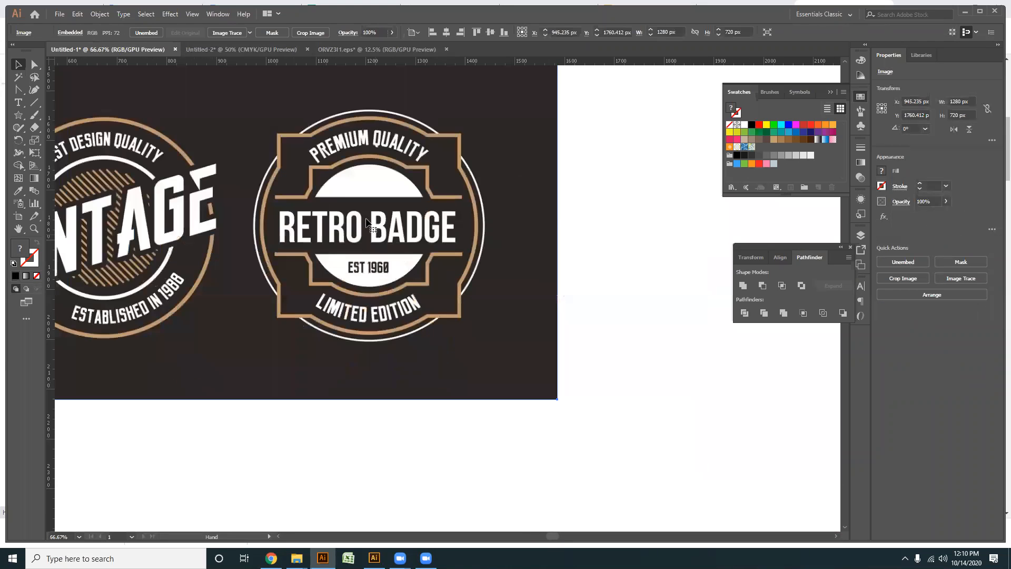
scroll(258, 193, down, 1)
drag(269, 196, 195, 220)
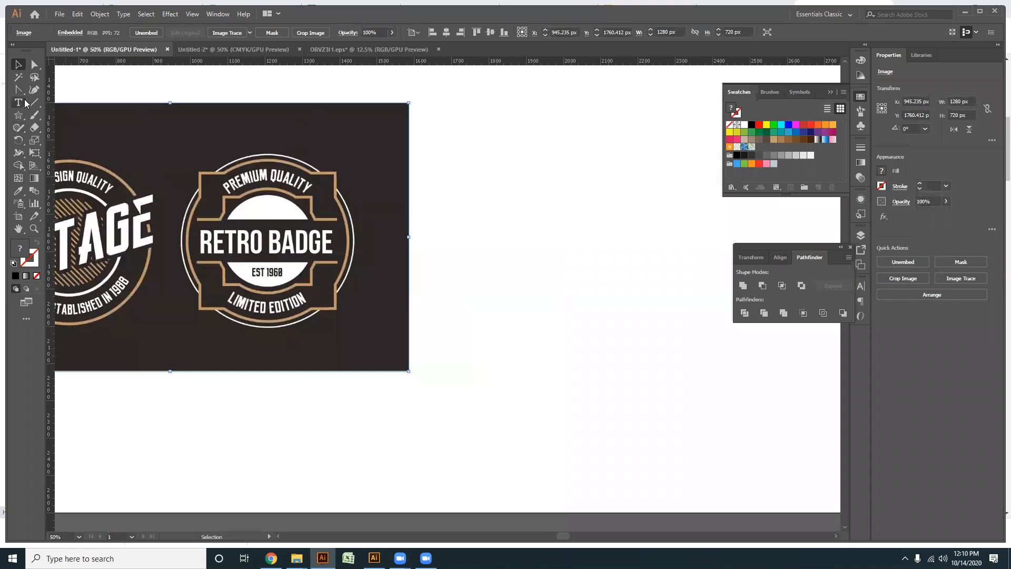
- Draw a circle about 602 px across beside the reference image and swap its black fill to a 1 pt outline
drag(22, 121, 58, 140)
drag(573, 196, 601, 310)
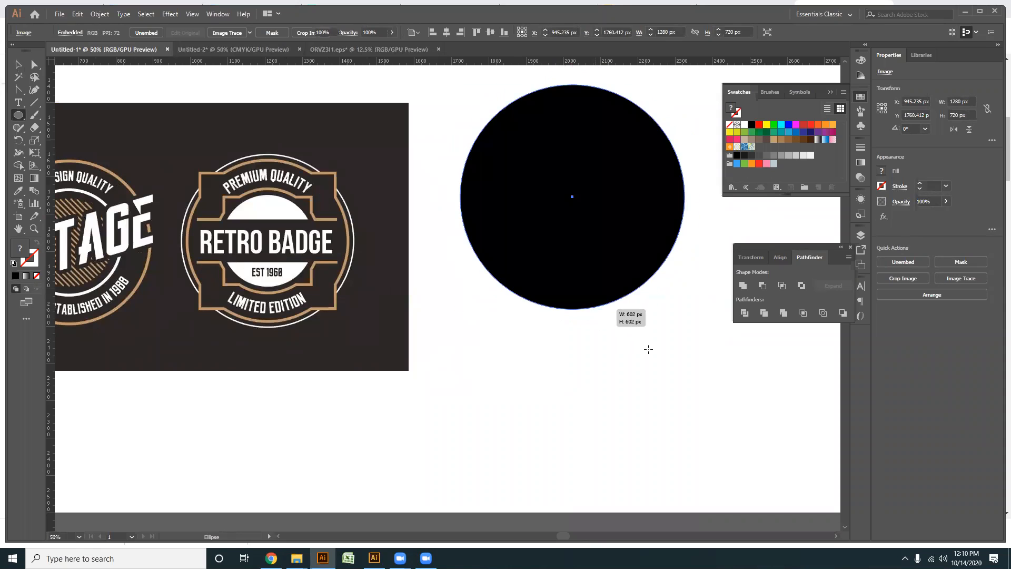
click(16, 65)
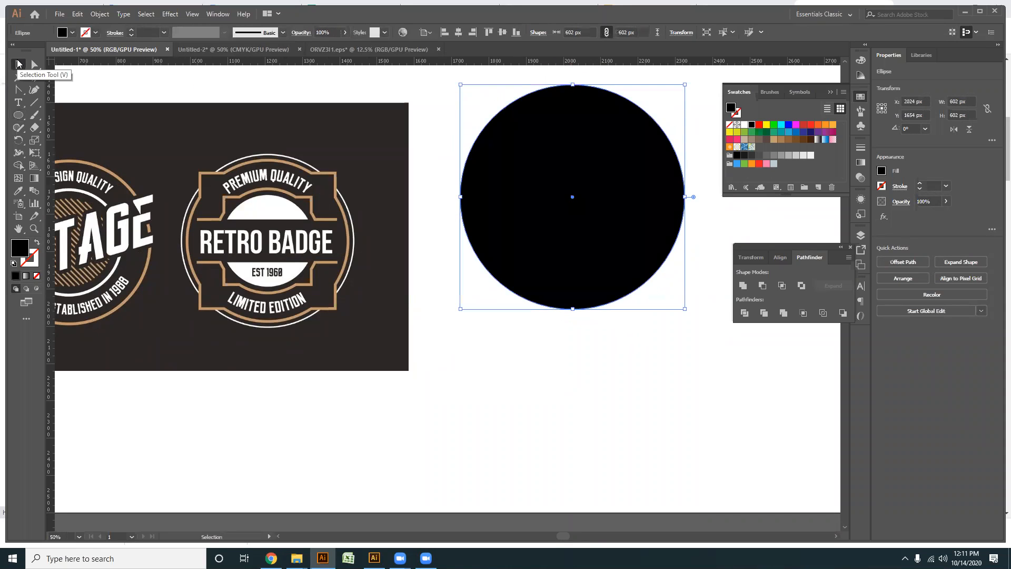
key(shift+x)
click(547, 361)
drag(505, 355, 432, 429)
drag(664, 445, 446, 206)
drag(695, 439, 385, 150)
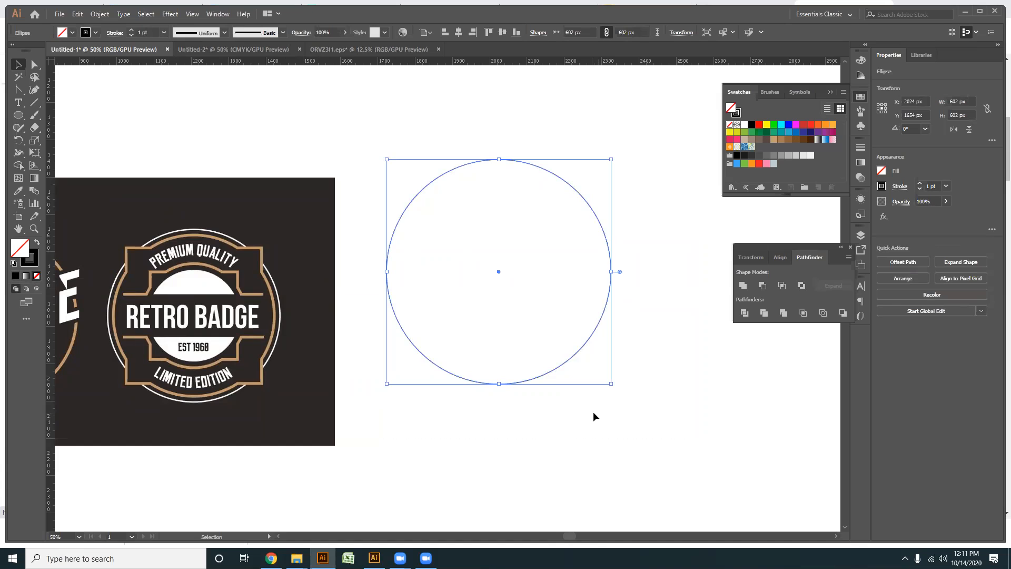
- Add a concentric copy of the circle inside it, scaled down to about 555 px across
key(a)
key(v)
drag(612, 386, 603, 375)
scroll(507, 213, up, 1)
click(508, 213)
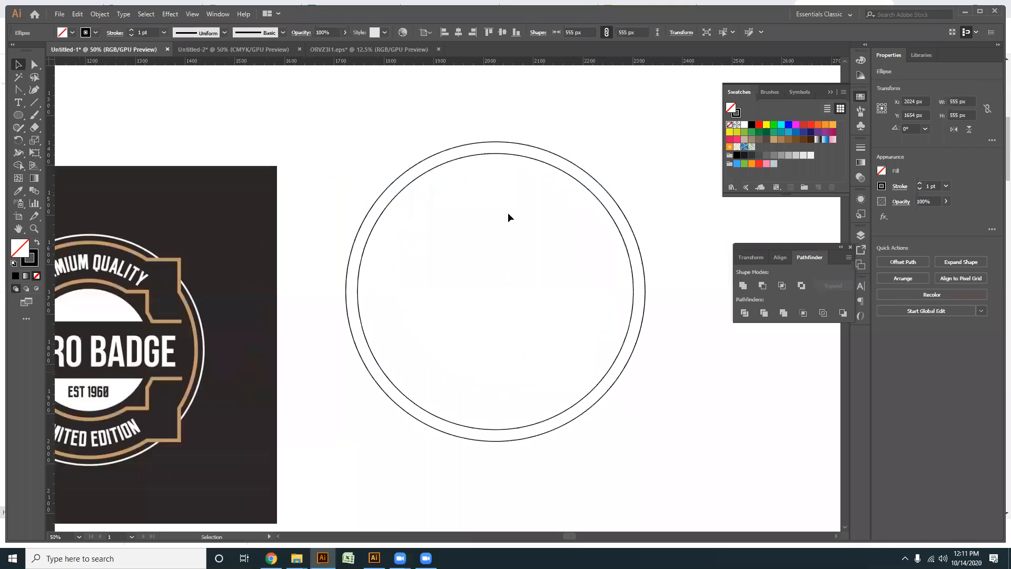
- Thicken the inner circle's stroke to 8 pt
click(481, 153)
scroll(153, 31, up, 6)
scroll(153, 31, up, 1)
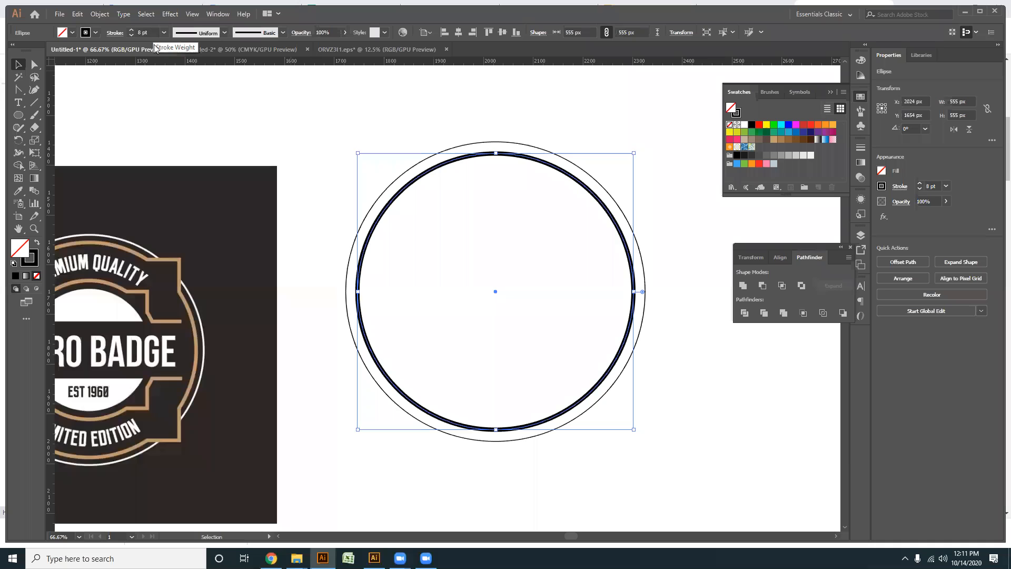
- Add three closely spaced anchor points on the upper-left arc of the thick inner circle
drag(350, 318, 424, 312)
click(18, 92)
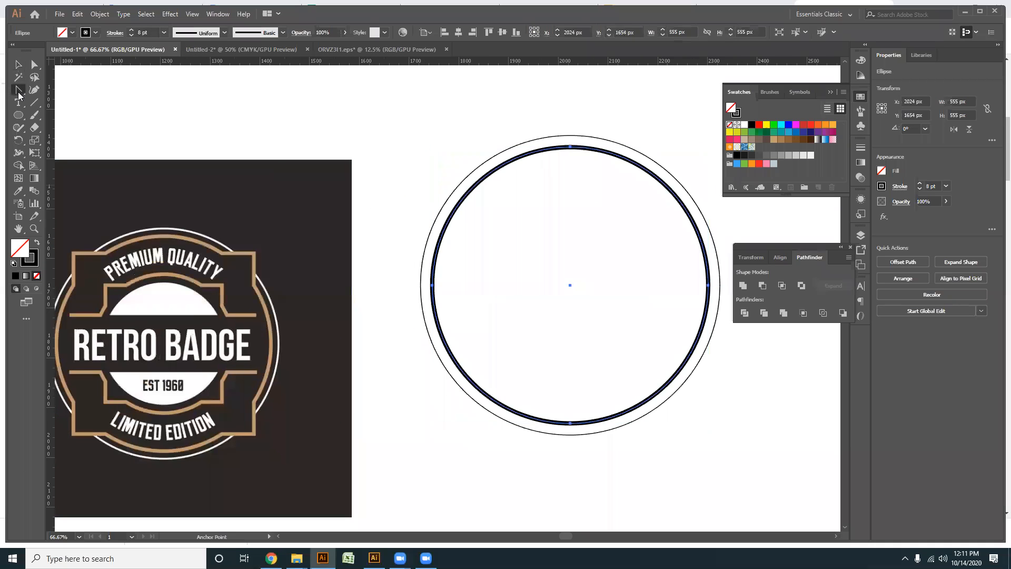
click(64, 102)
scroll(539, 188, up, 2)
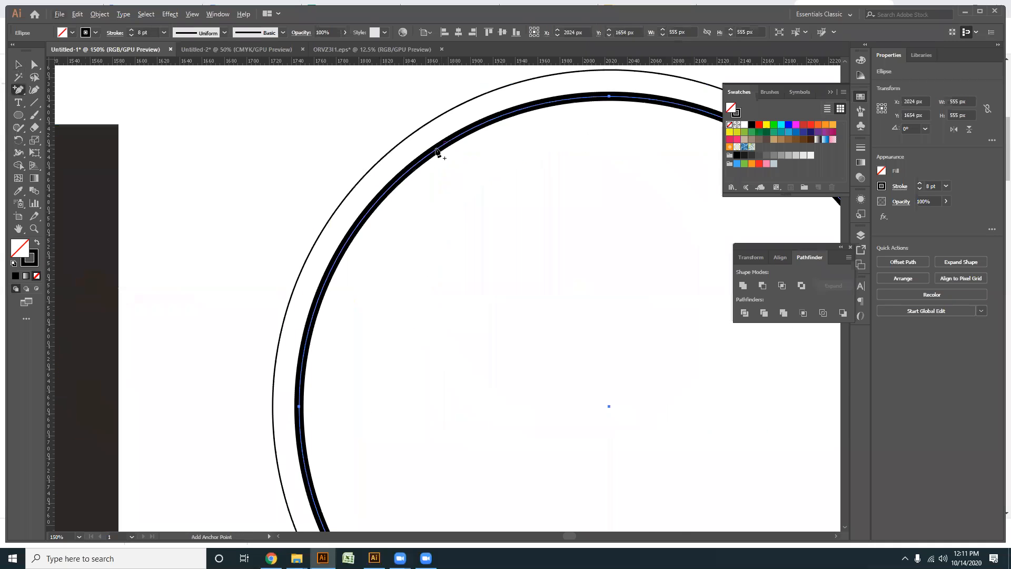
click(406, 173)
click(432, 153)
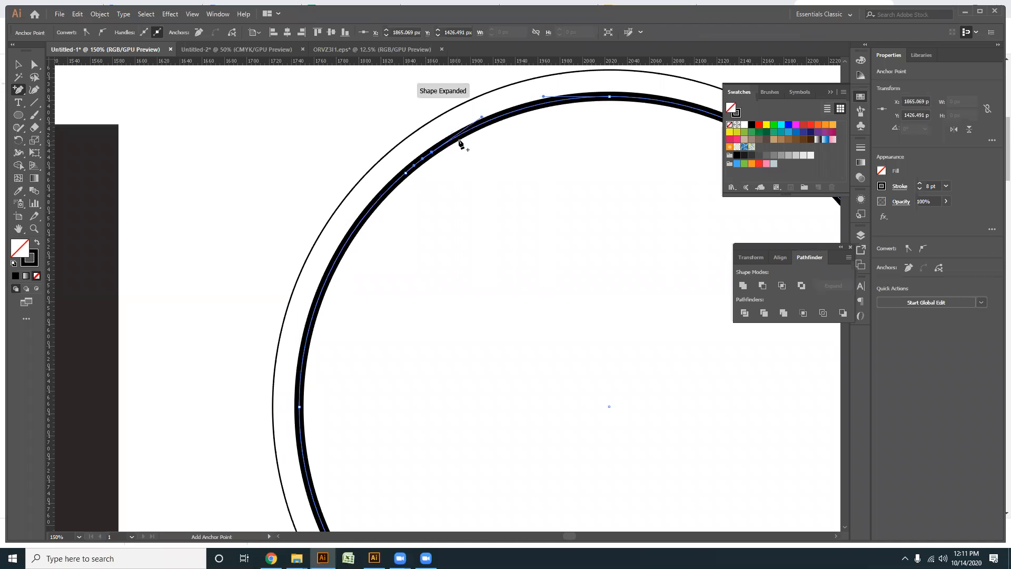
click(454, 141)
- Pull the middle upper-left anchor outward past the outer circle to about X 1843 px, Y 1400 px
click(34, 64)
scroll(492, 174, up, 2)
drag(426, 196, 401, 166)
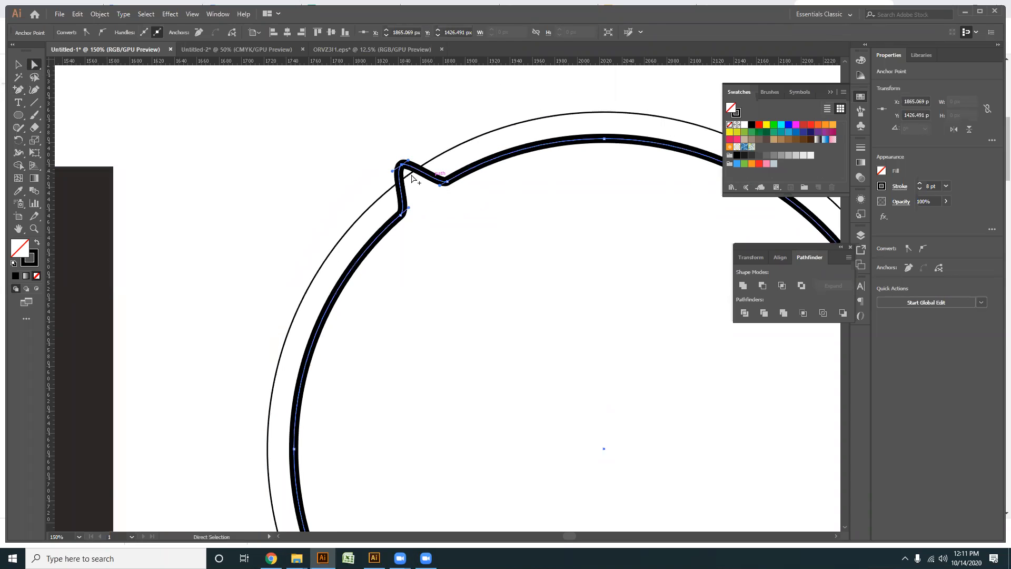
- Try to sharpen the upper-left peak by collapsing its direction handle onto the anchor
scroll(392, 155, up, 2)
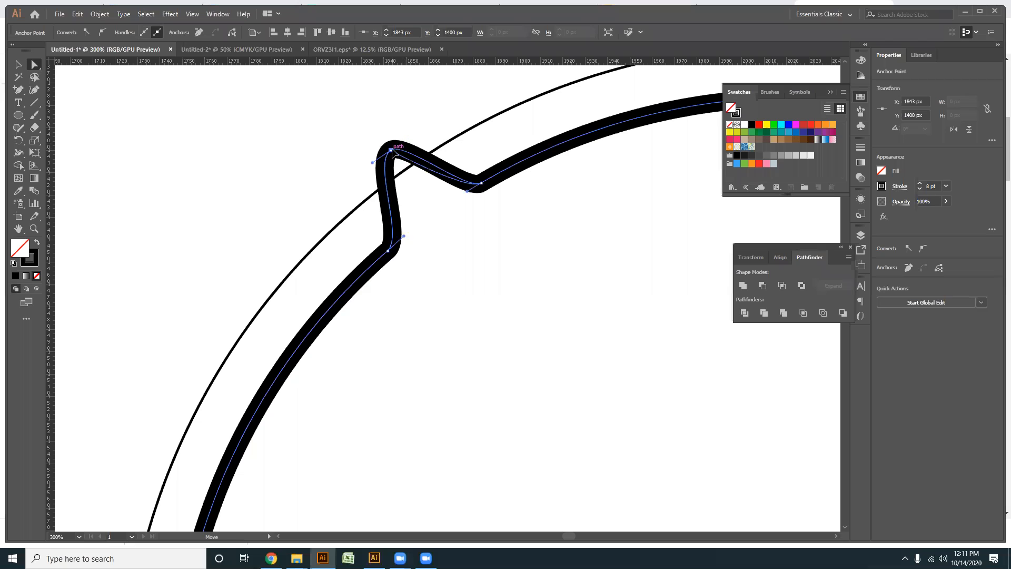
click(392, 153)
drag(373, 164, 391, 153)
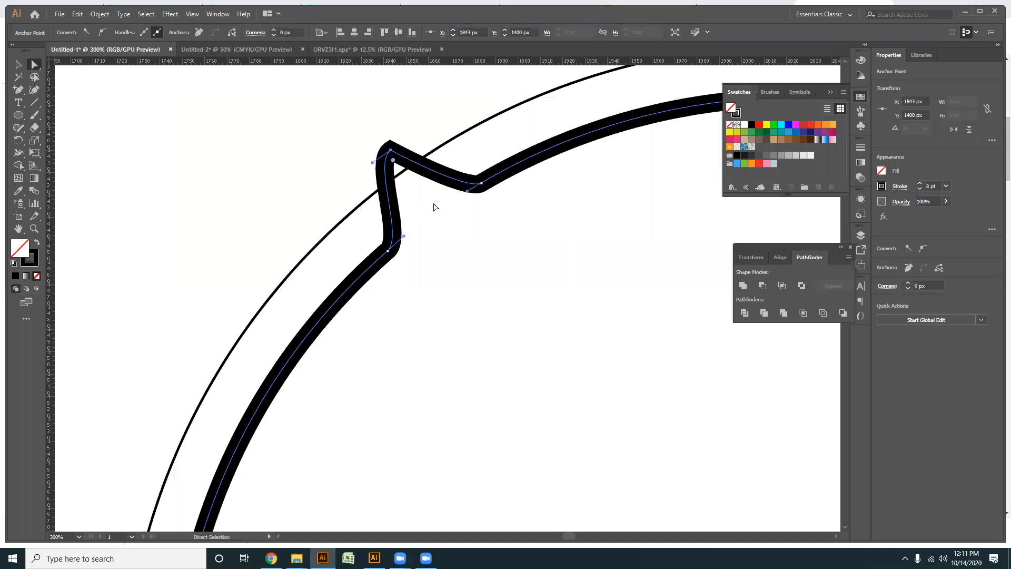
key(ctrl+z)
- Convert the upper-left peak to a sharp corner with the Anchor Point tool
drag(20, 95, 63, 129)
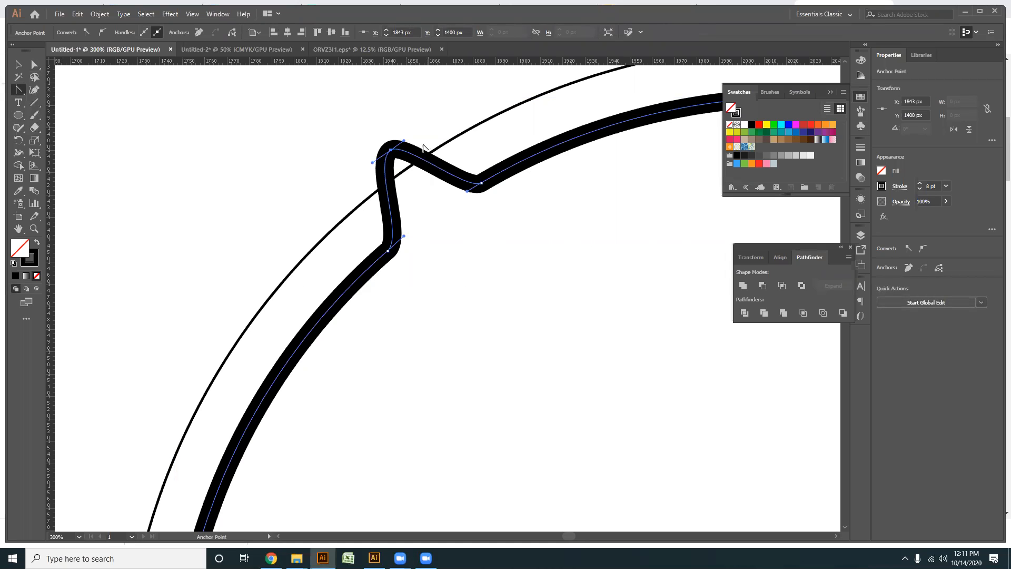
click(390, 151)
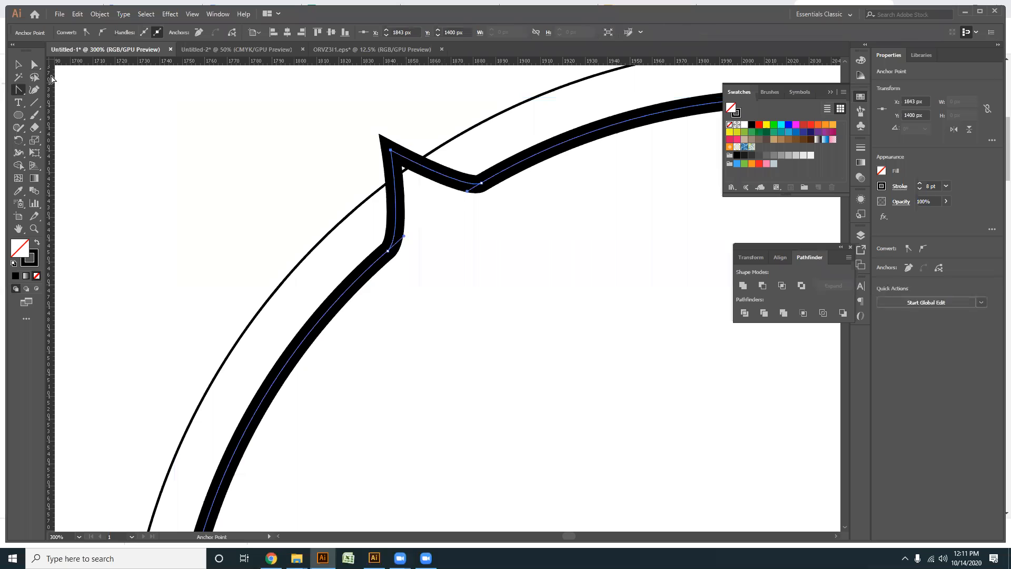
click(18, 64)
- Examine the sharpened upper-left peak up close and against the whole ring and reference badge
key(ctrl+0)
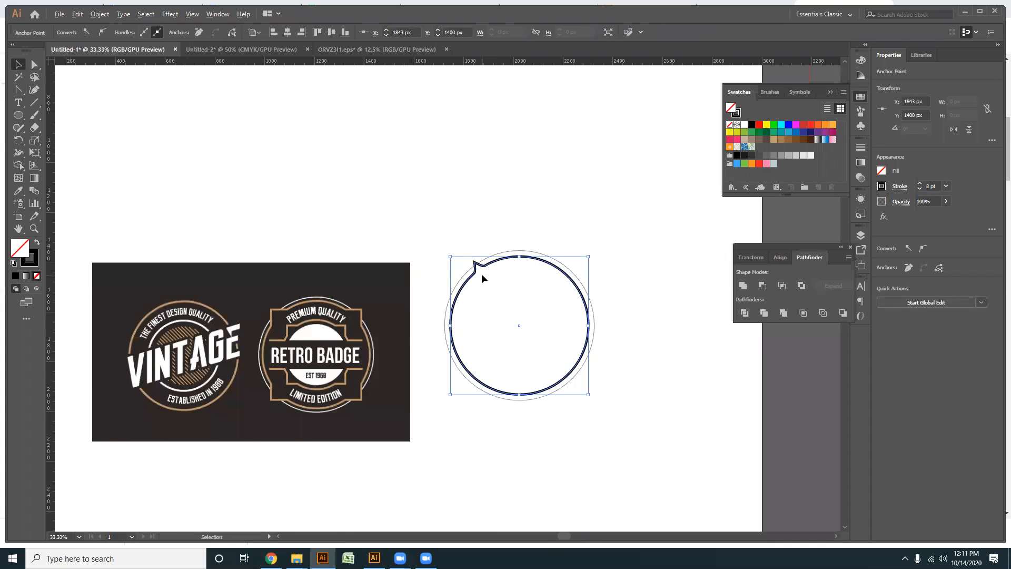
scroll(481, 273, up, 6)
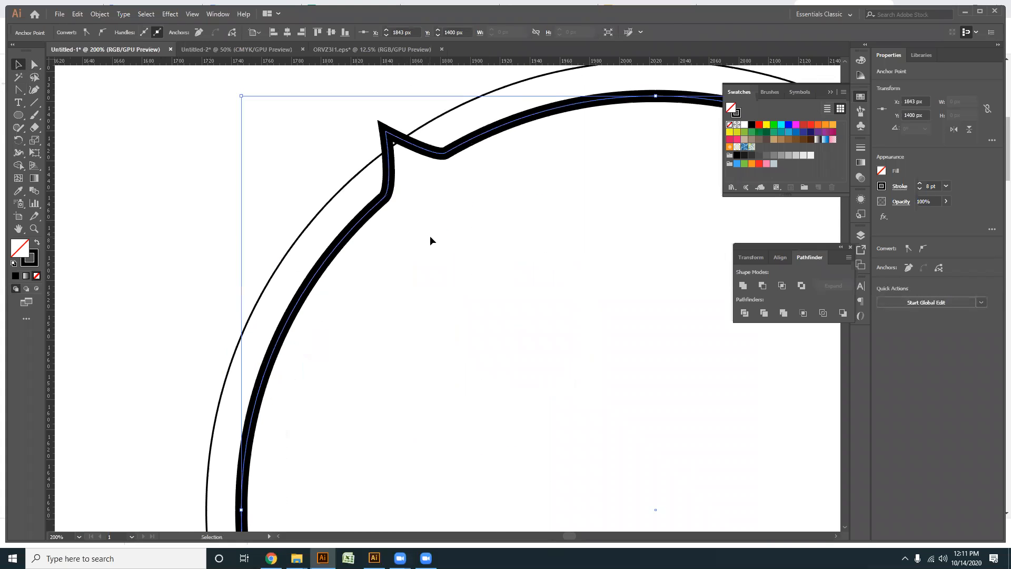
click(430, 241)
scroll(417, 211, down, 4)
scroll(465, 199, up, 4)
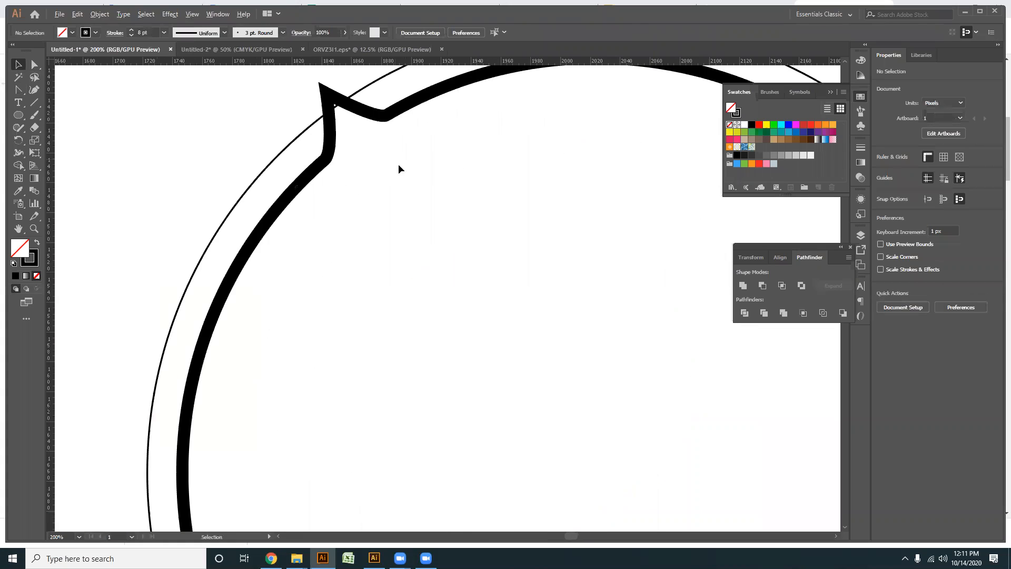
drag(414, 247, 440, 287)
click(34, 64)
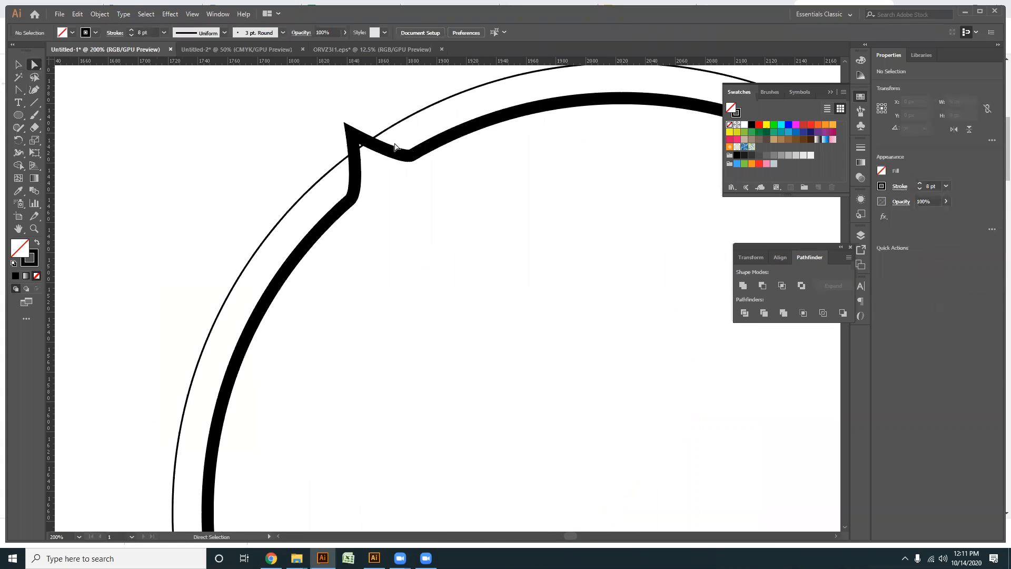
click(350, 132)
click(419, 228)
scroll(419, 228, down, 2)
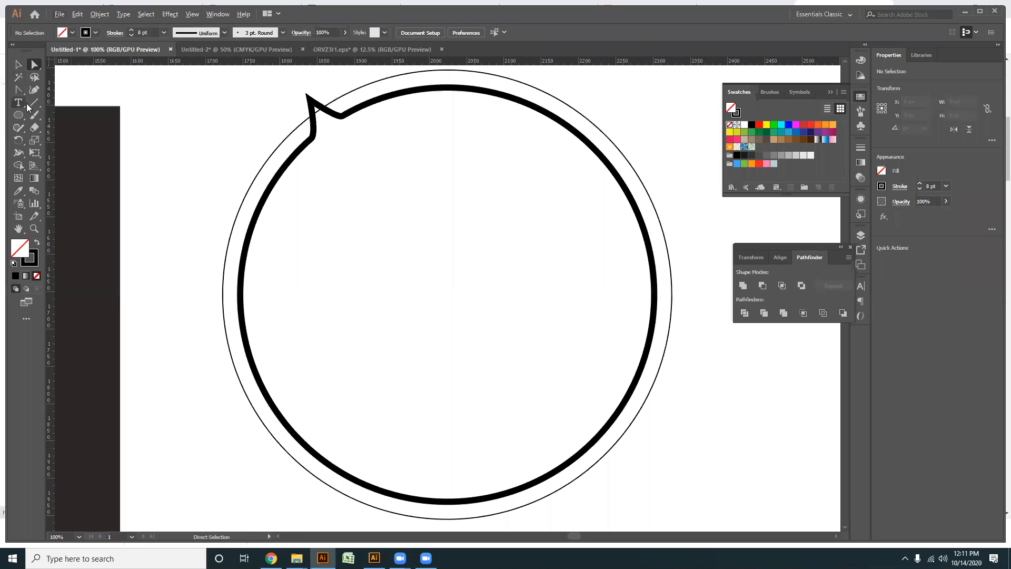
- Add three anchor points on the upper-right arc of the thick inner circle
click(19, 90)
click(68, 102)
scroll(552, 171, up, 3)
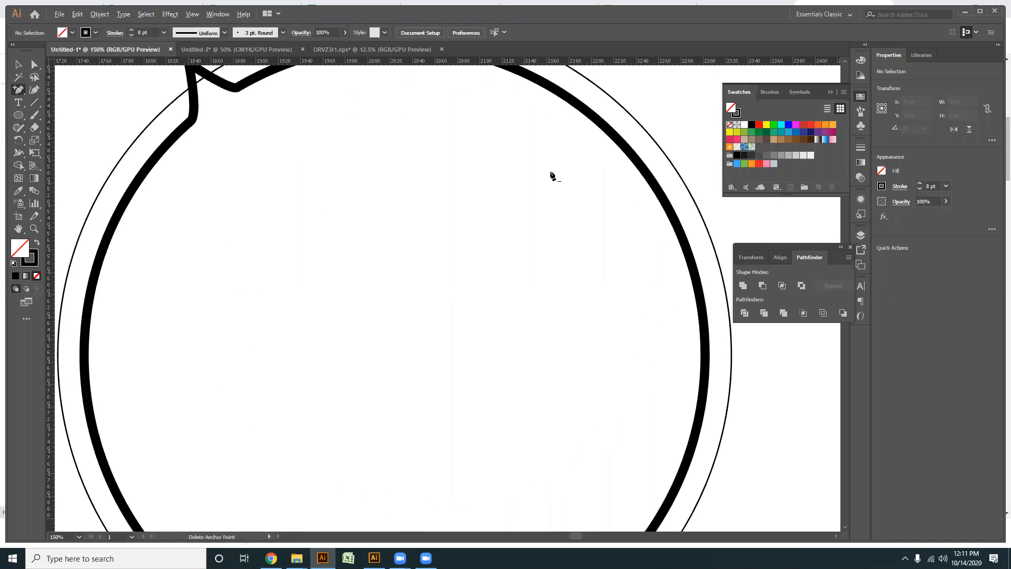
click(580, 160)
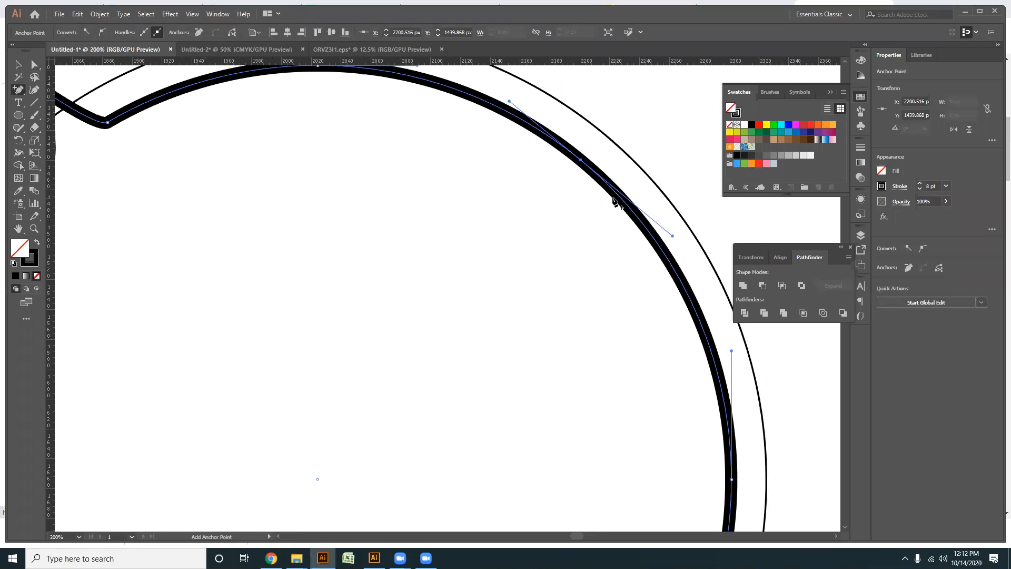
click(610, 188)
click(631, 210)
key(a)
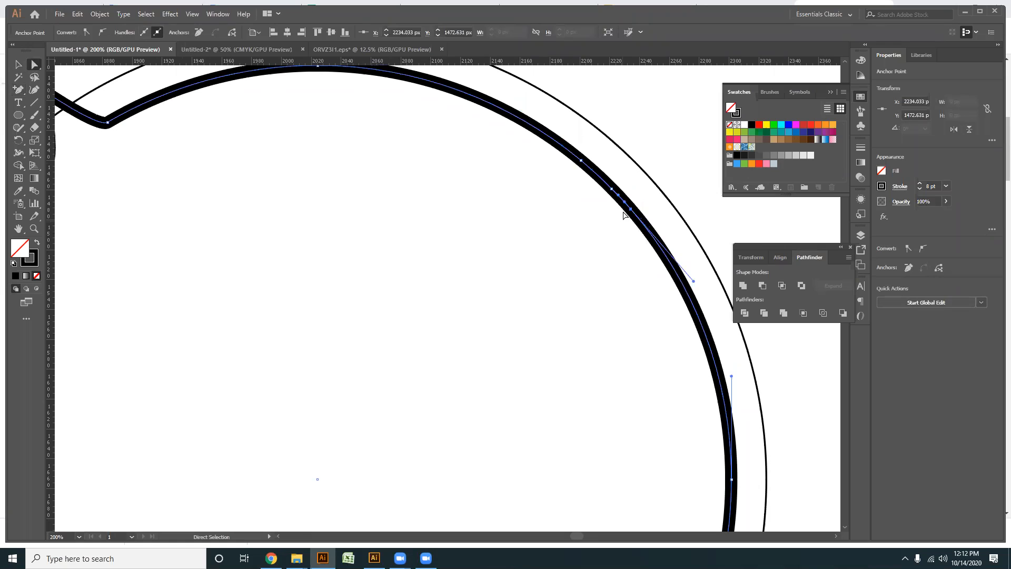
- Try to reposition the new anchor points on the upper-right arc
drag(629, 213, 637, 223)
key(ctrl+z)
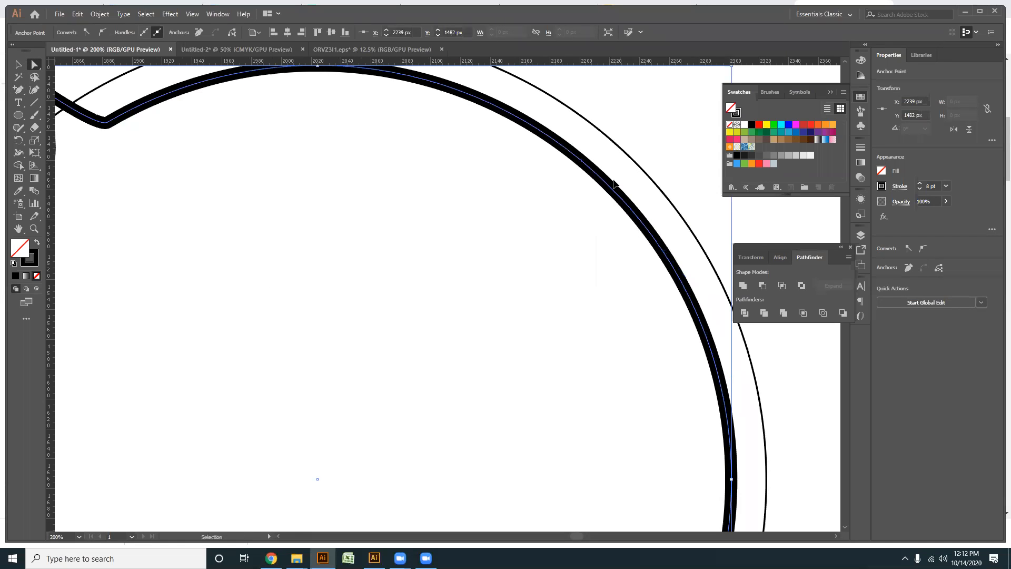
key(ctrl+z)
drag(613, 189, 617, 184)
key(ctrl+z)
- Re-add the lower upper-right anchor and pull the middle one past the outer circle to about X 2244 px, Y 1428 px
click(19, 90)
click(631, 211)
key(a)
click(611, 188)
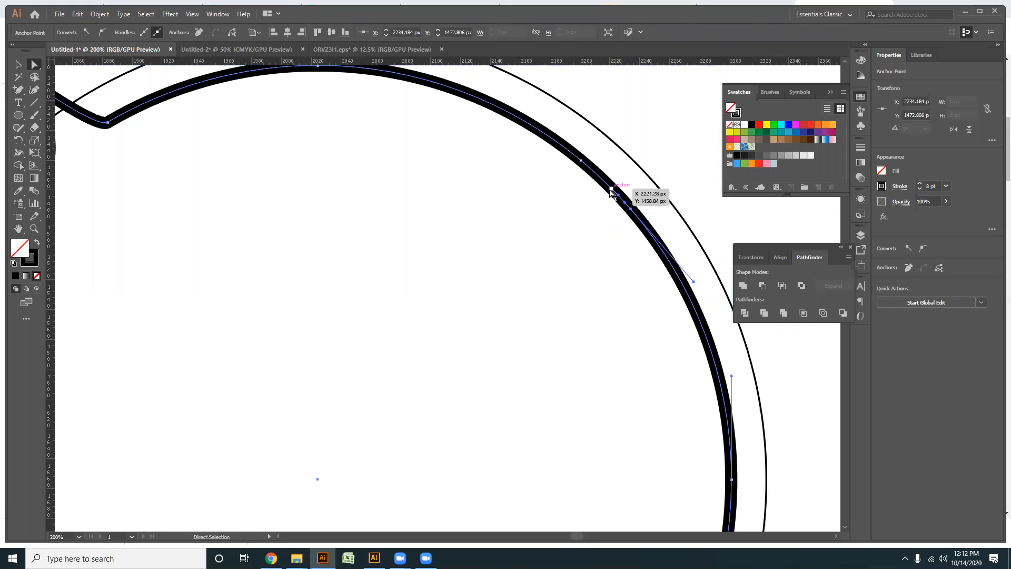
drag(611, 190, 645, 142)
- Convert the upper-right peak to a sharp corner with the Anchor Point tool
drag(19, 92, 58, 126)
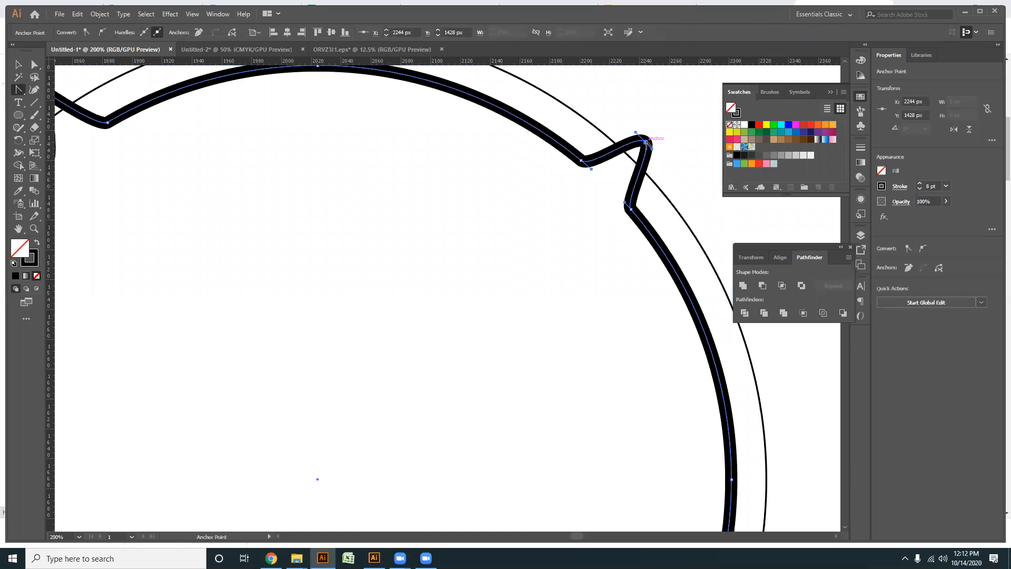
key(ctrl+minus)
key(ctrl+minus)
key(ctrl+minus)
key(ctrl+minus)
click(18, 65)
key(ctrl+plus)
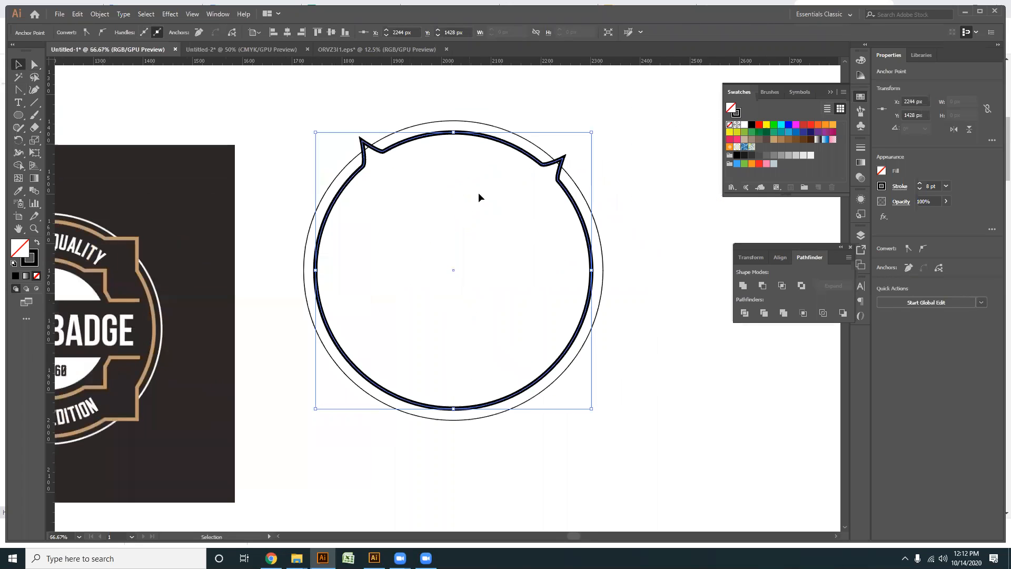
- Add three anchor points on the lower-left arc of the thick inner circle
drag(485, 320, 499, 309)
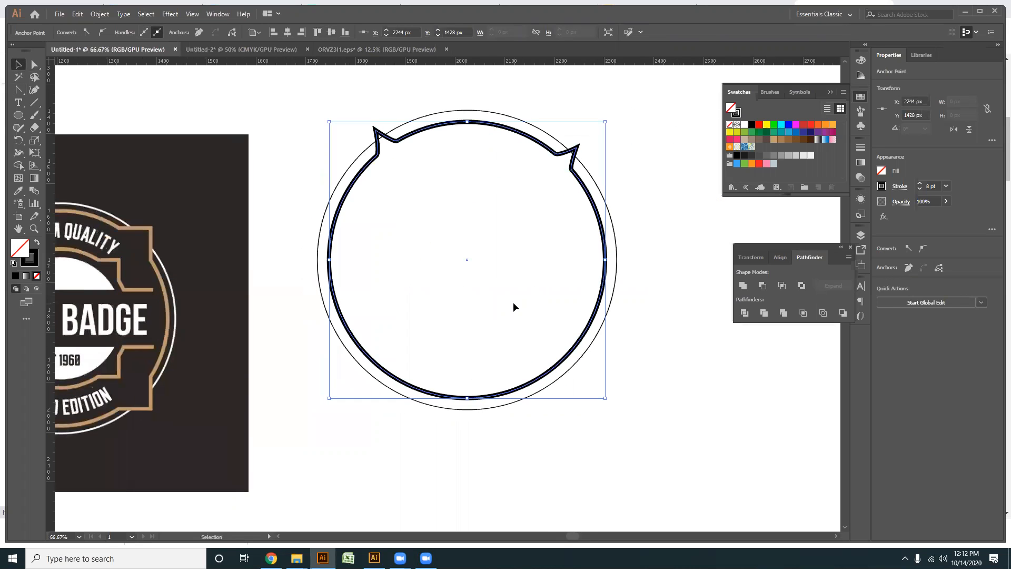
drag(19, 89, 66, 103)
alt+scroll(370, 364, up, 2)
click(377, 360)
click(348, 328)
click(324, 294)
- Add three anchor points on the lower-right arc and pull the middle one outward to about X 2289 px, Y 1836 px
drag(533, 379, 175, 398)
click(470, 354)
click(492, 326)
click(503, 306)
click(35, 65)
drag(492, 326, 530, 356)
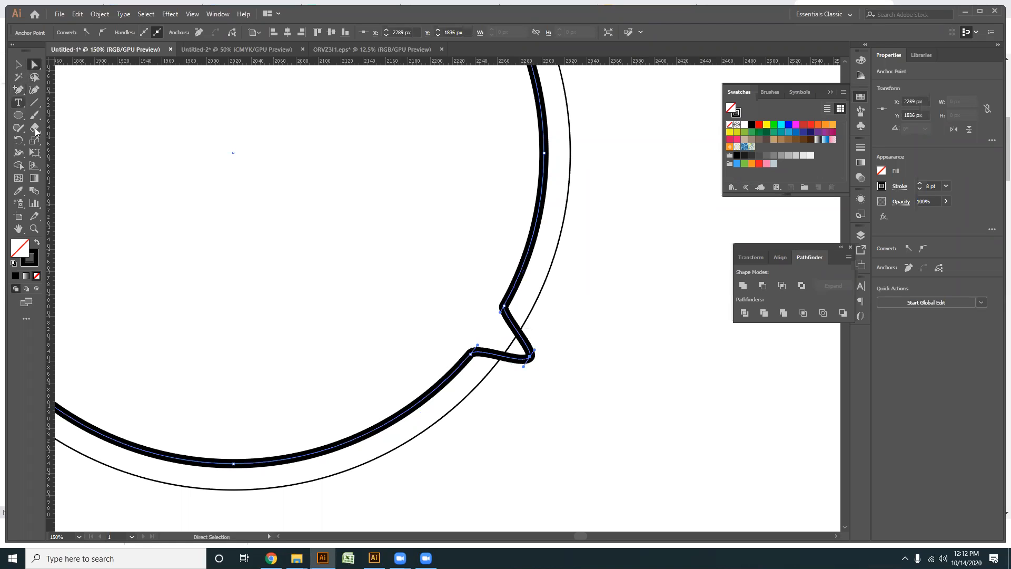
- Convert the lower-right peak of the thick ring to a sharp corner with the Anchor Point tool
key(c)
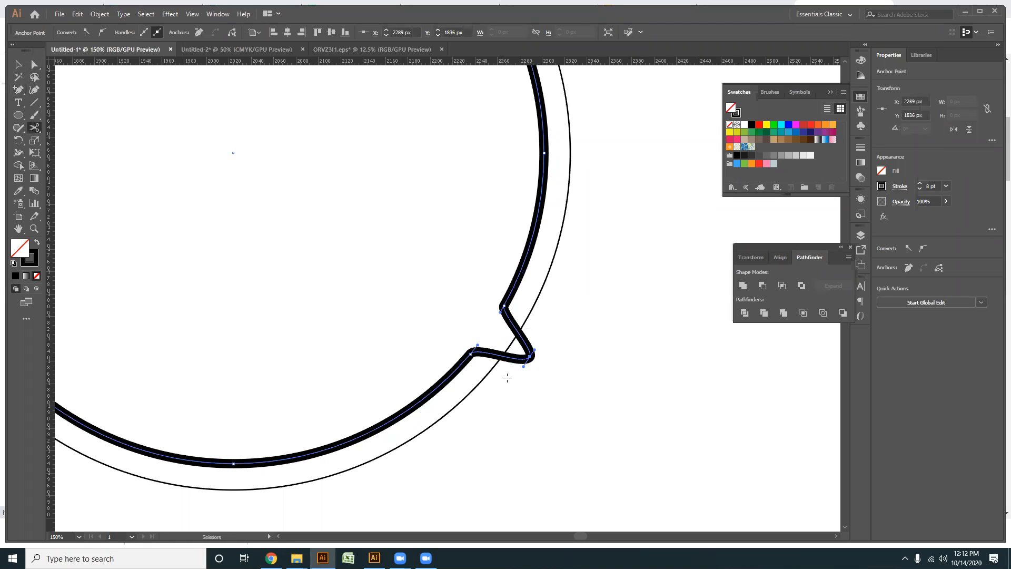
key(shift+c)
click(529, 358)
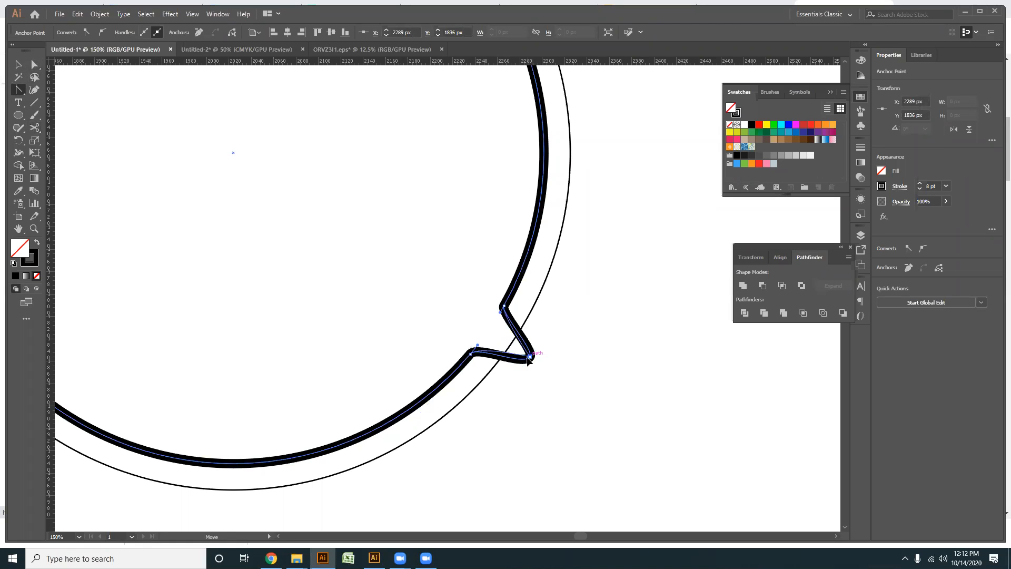
- Pull the middle lower-left anchor outward to about X 1783 px, Y 1864 px and convert that peak to a sharp corner
scroll(530, 357, down, 1)
drag(503, 410, 708, 382)
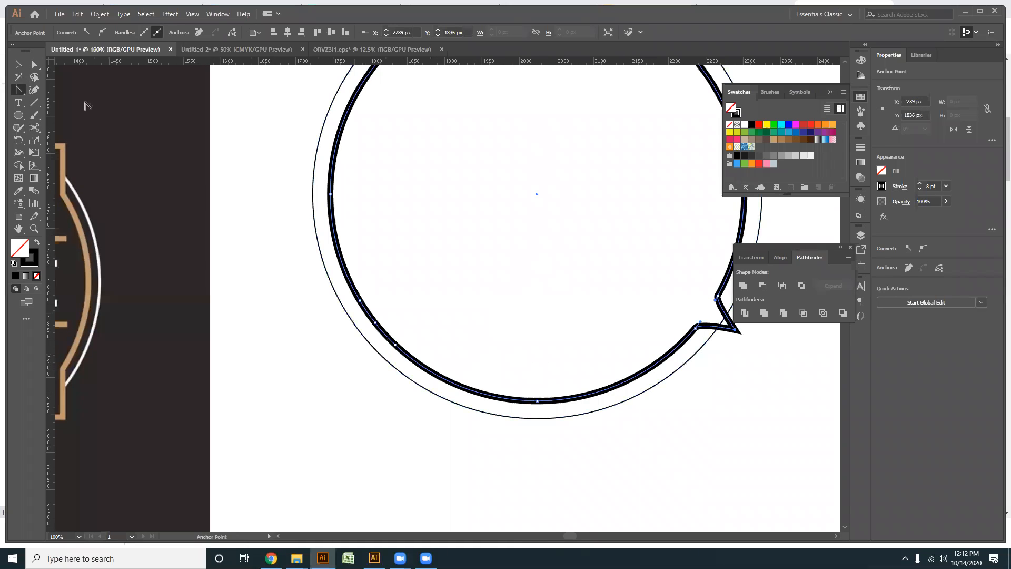
click(34, 65)
drag(375, 323, 358, 350)
key(shift+c)
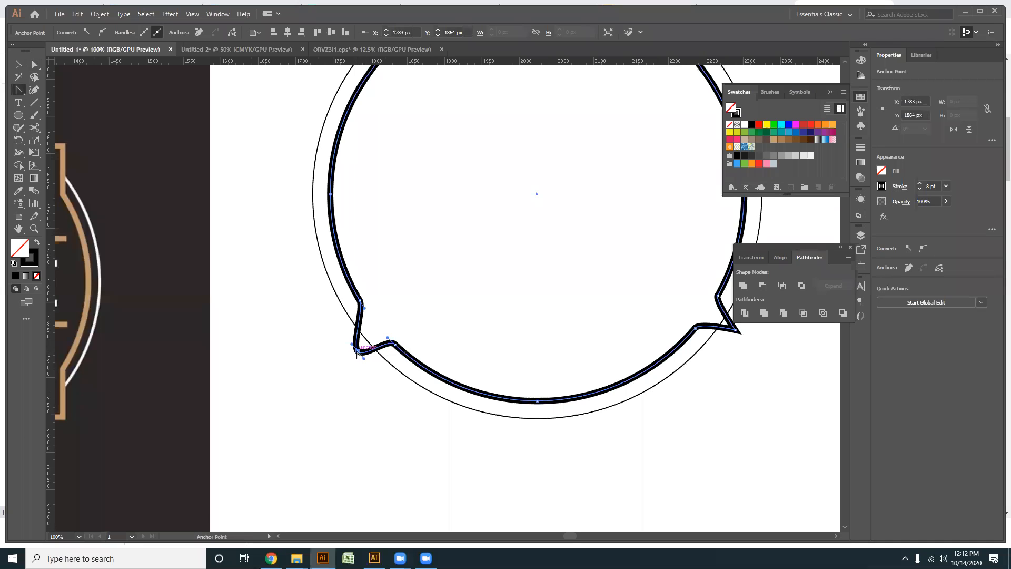
click(357, 351)
click(18, 64)
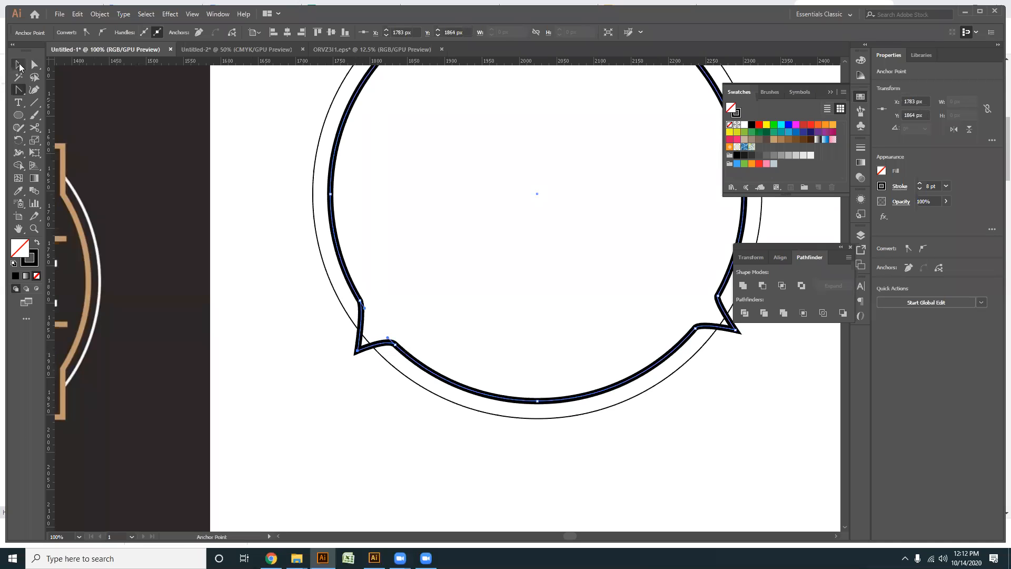
click(335, 494)
- Create a smaller concentric copy of the thick notched ring inside the original
key(ctrl+minus)
key(ctrl+minus)
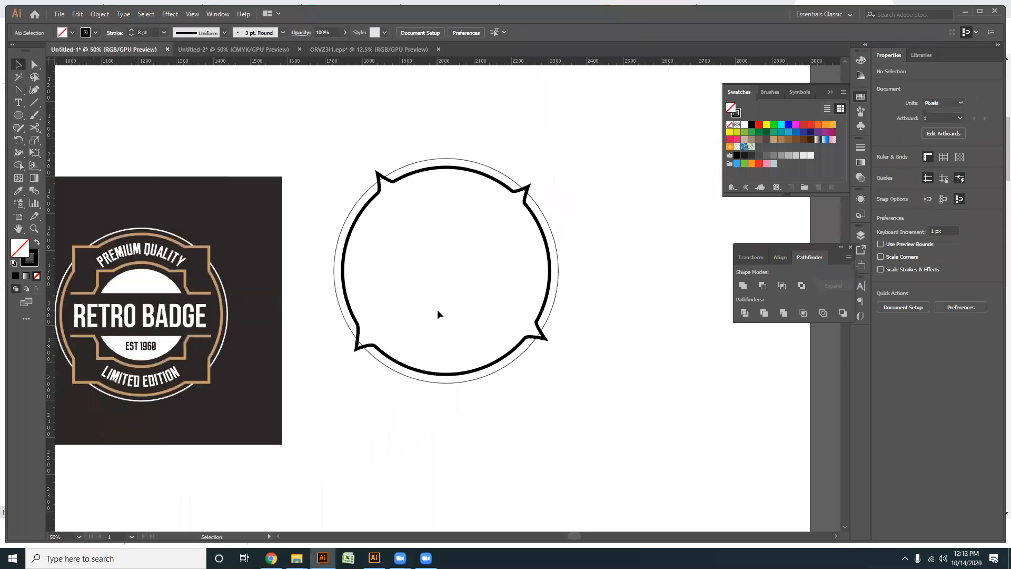
drag(426, 277, 445, 253)
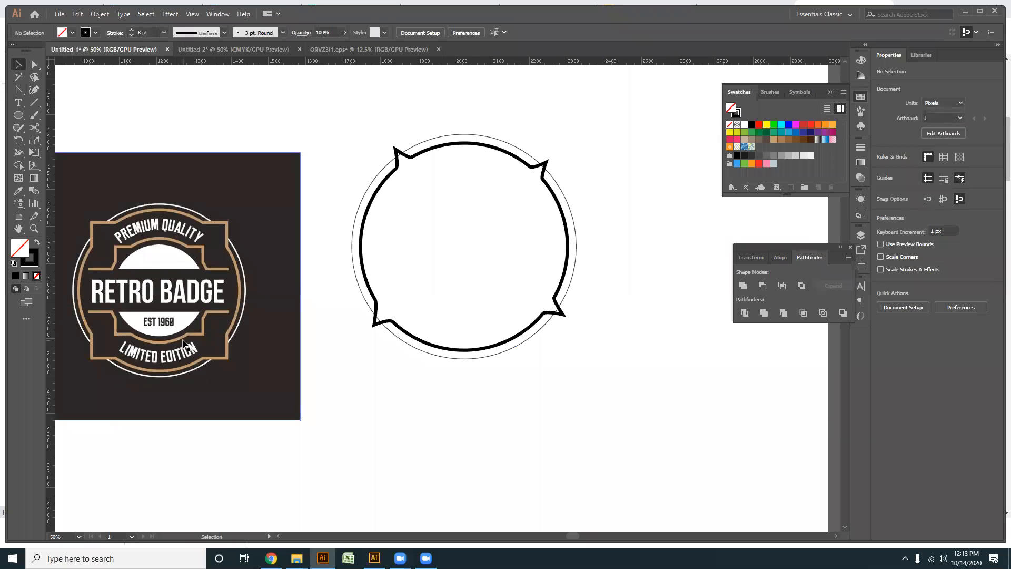
click(563, 317)
drag(570, 352, 572, 355)
click(538, 392)
scroll(520, 390, up, 1)
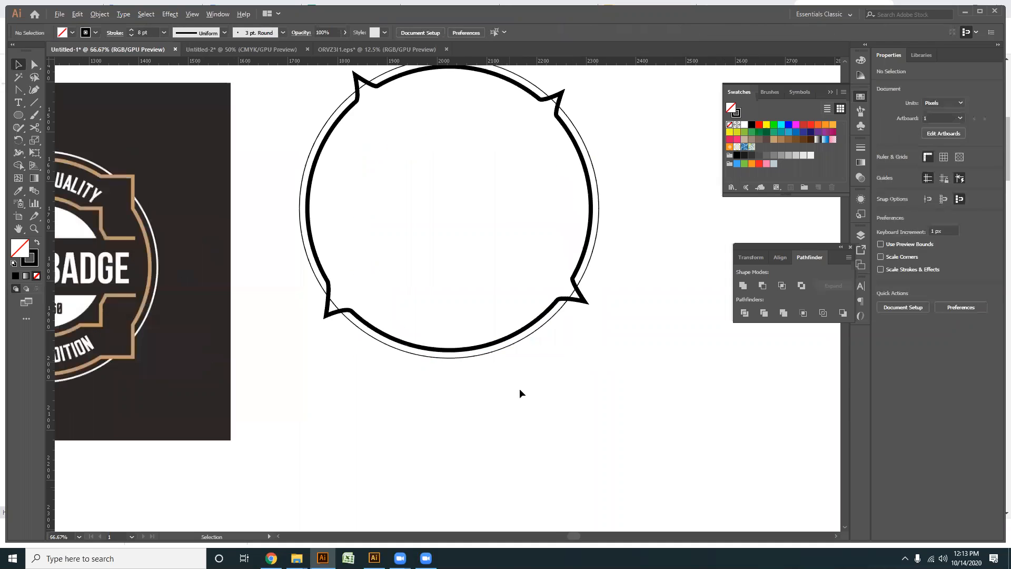
click(570, 326)
key(v)
drag(599, 376, 563, 337)
click(458, 233)
- Add two anchor points on the left arc and two on the right arc of the inner notched ring
scroll(458, 229, up, 2)
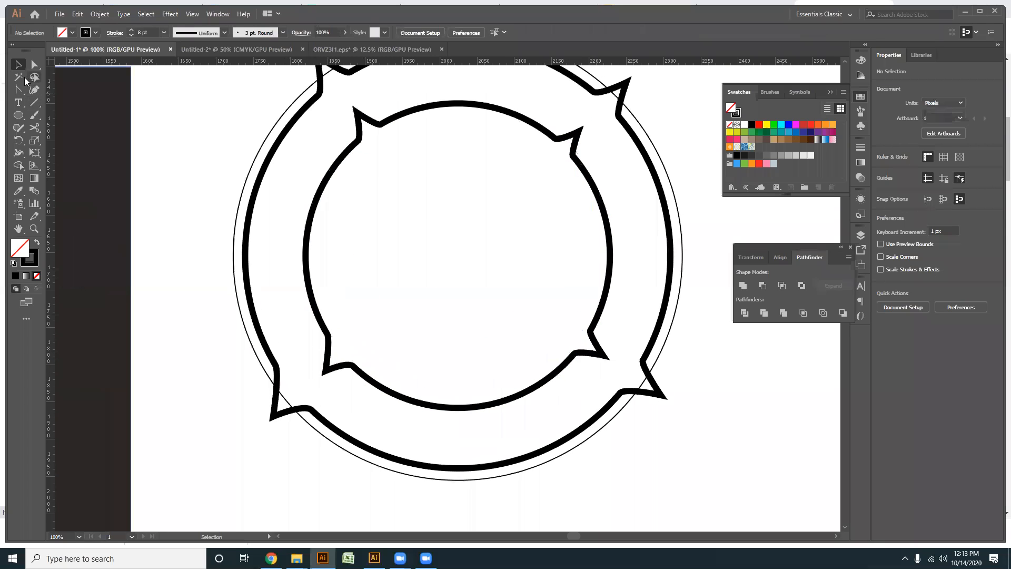
scroll(309, 208, down, 1)
drag(339, 230, 448, 234)
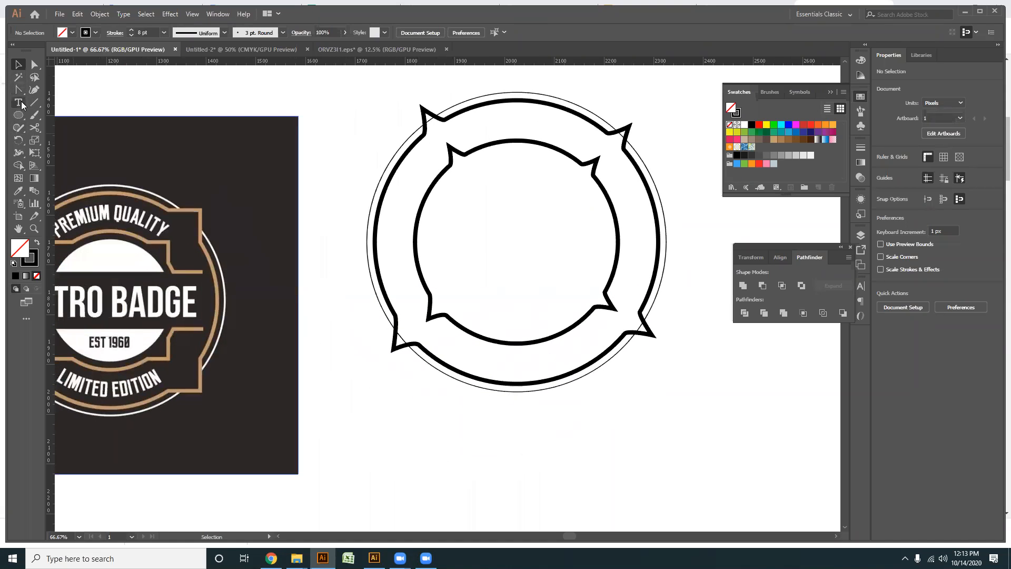
drag(19, 89, 59, 101)
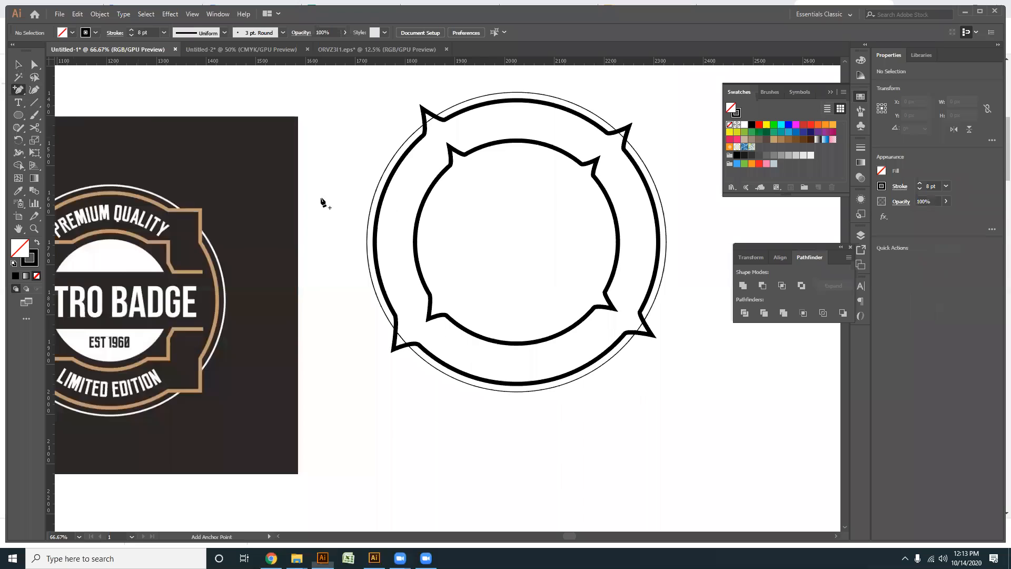
scroll(395, 206, up, 1)
click(440, 197)
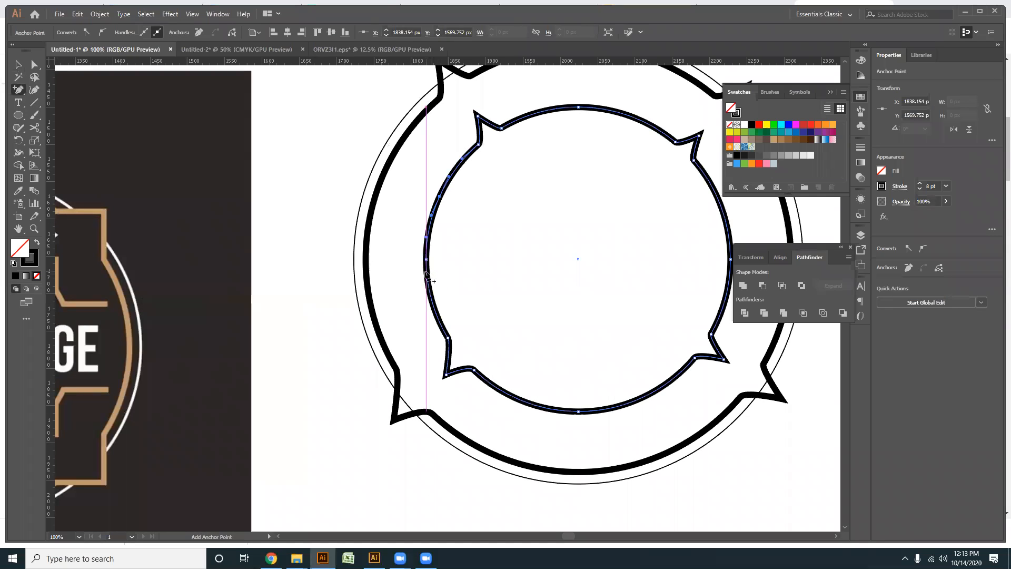
click(426, 273)
scroll(620, 339, right, 3)
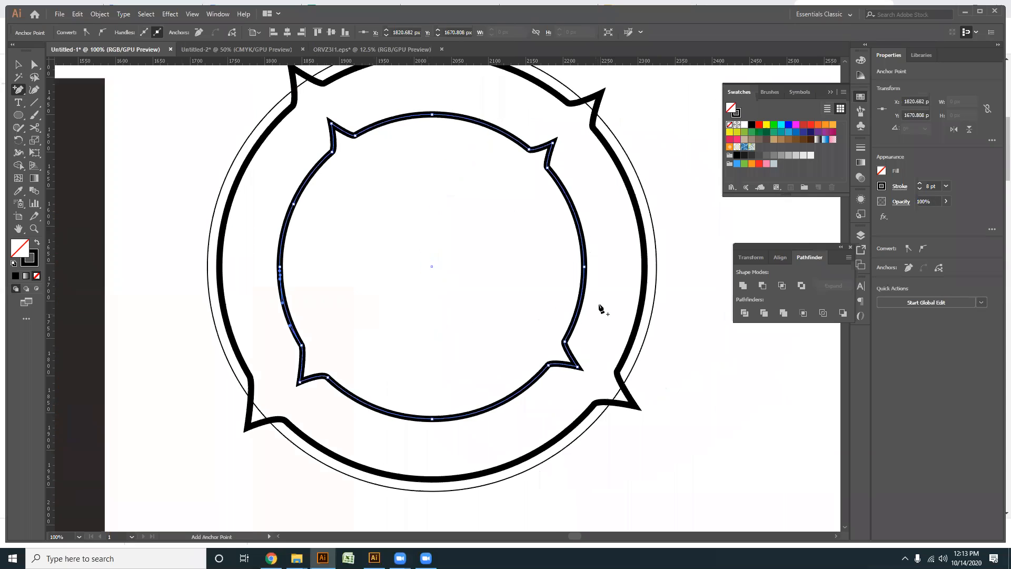
click(583, 289)
click(574, 213)
- Cut the inner ring with the Scissors tool at the four anchor points added on its left and right arcs
key(c)
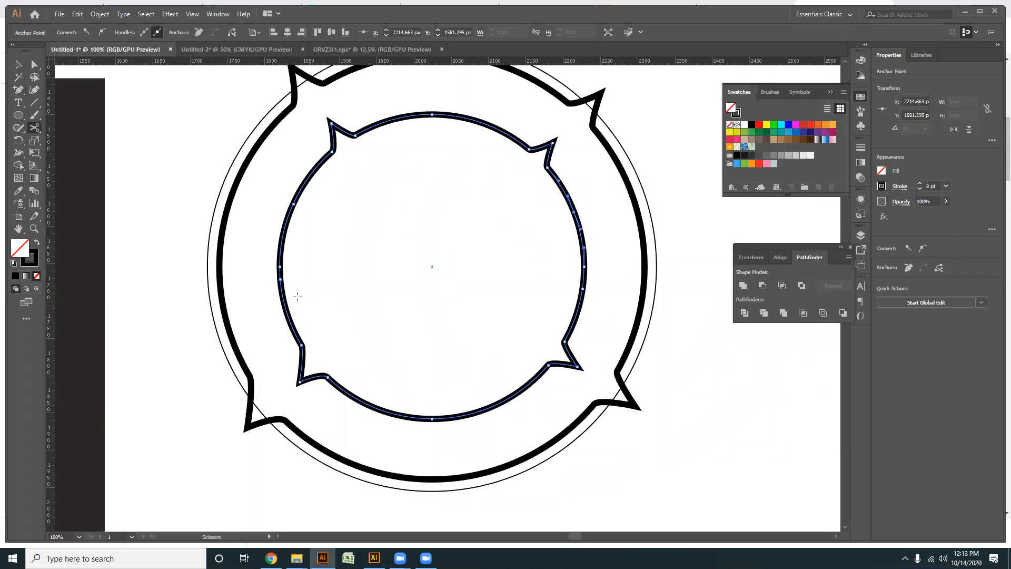
click(281, 280)
click(293, 204)
click(583, 282)
click(573, 213)
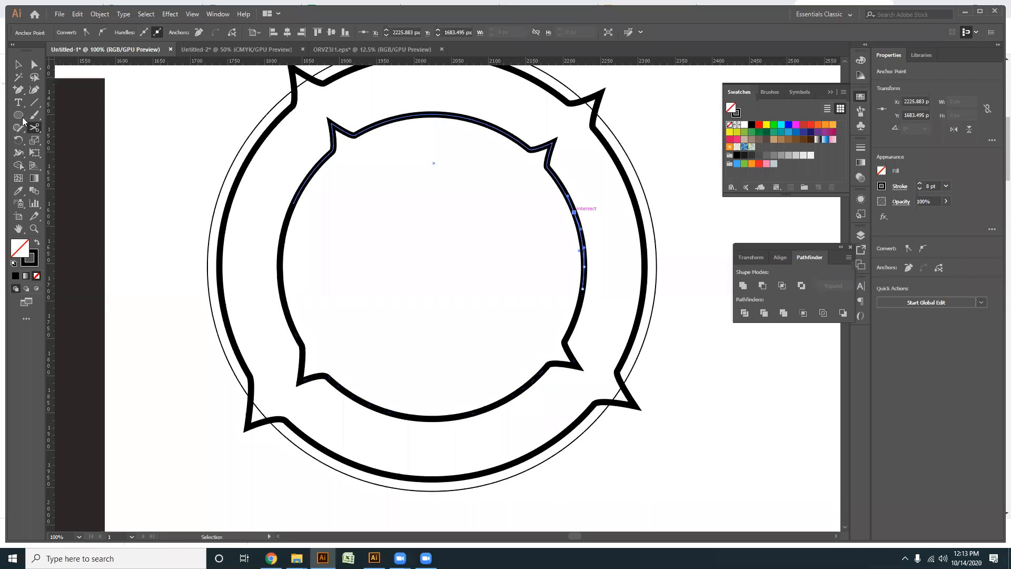
- Delete the cut right and left arc segments of the inner ring
key(Delete)
click(34, 64)
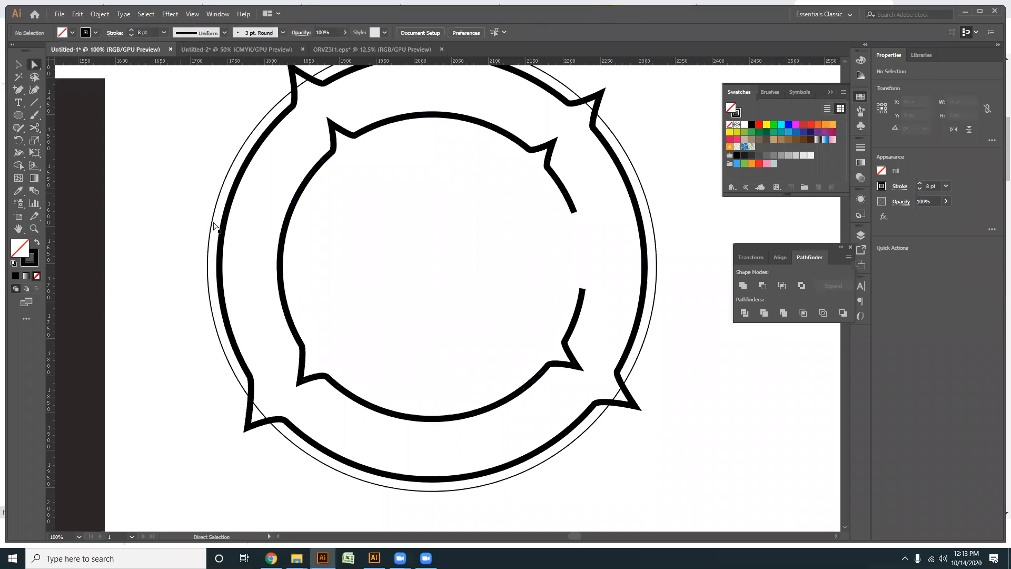
drag(309, 274, 270, 251)
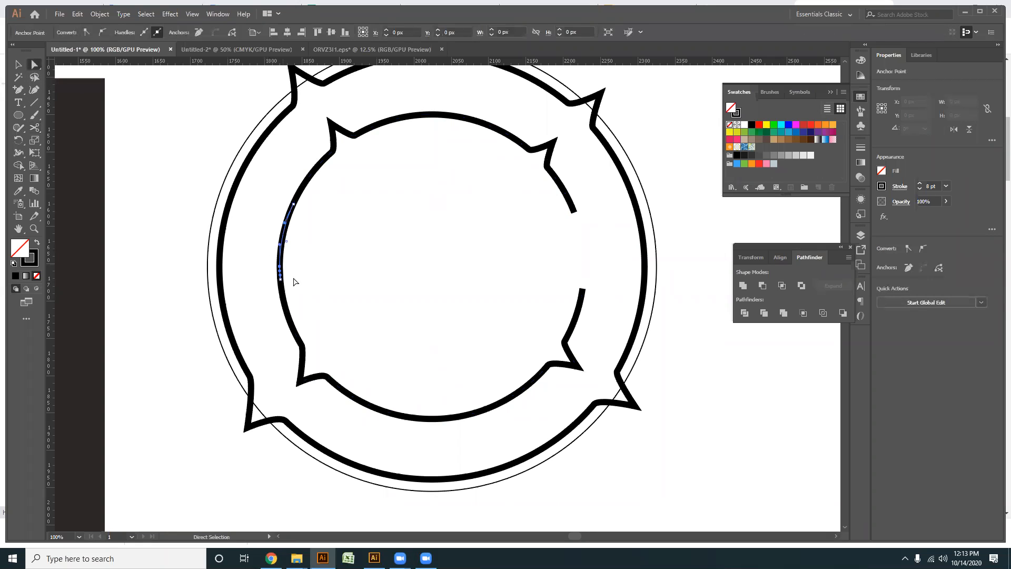
key(Delete)
- Extend the left ends of the upper and lower inner arcs horizontally outward to X 1785 px with the Pen tool
drag(19, 90, 43, 95)
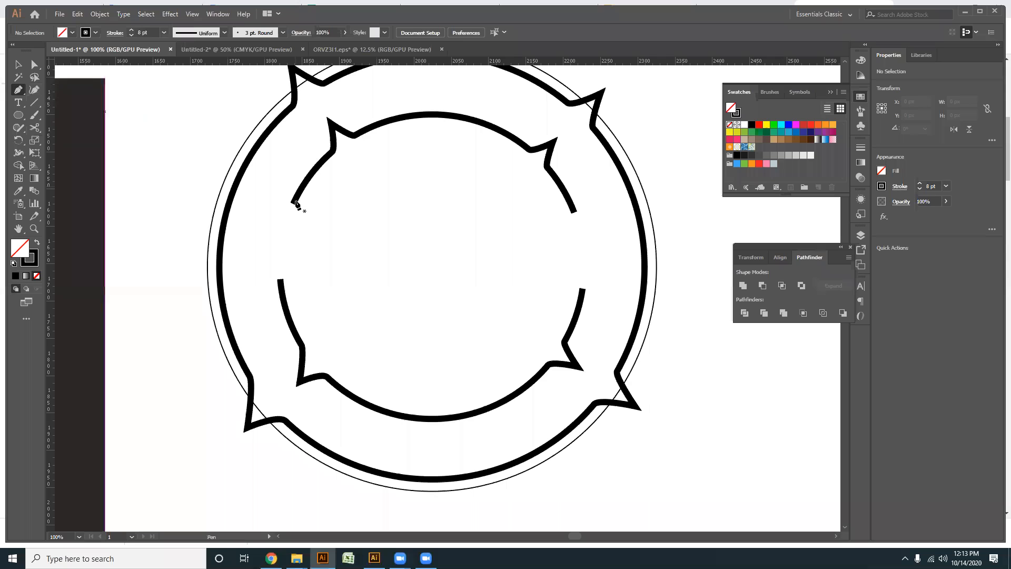
click(294, 202)
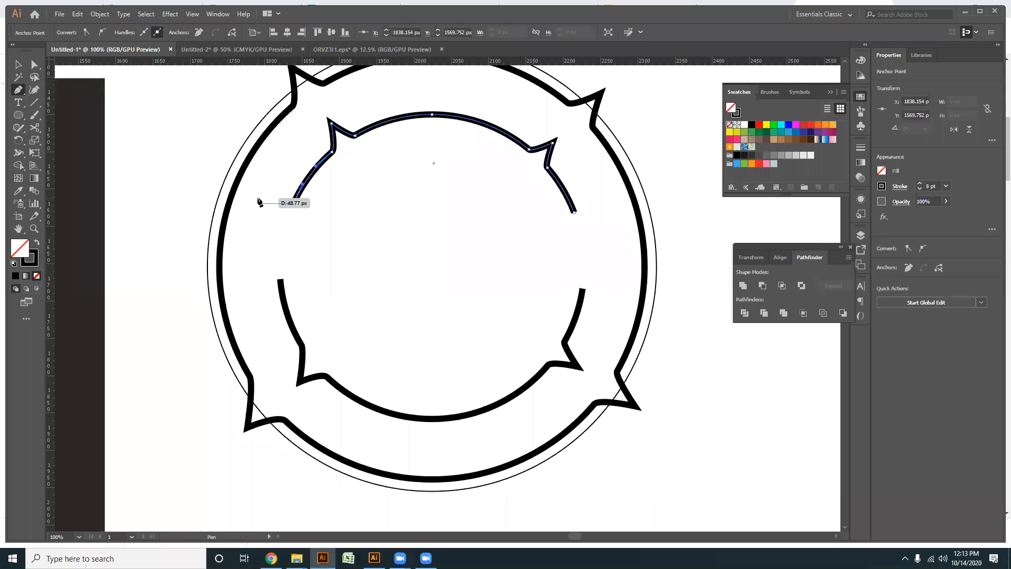
click(254, 203)
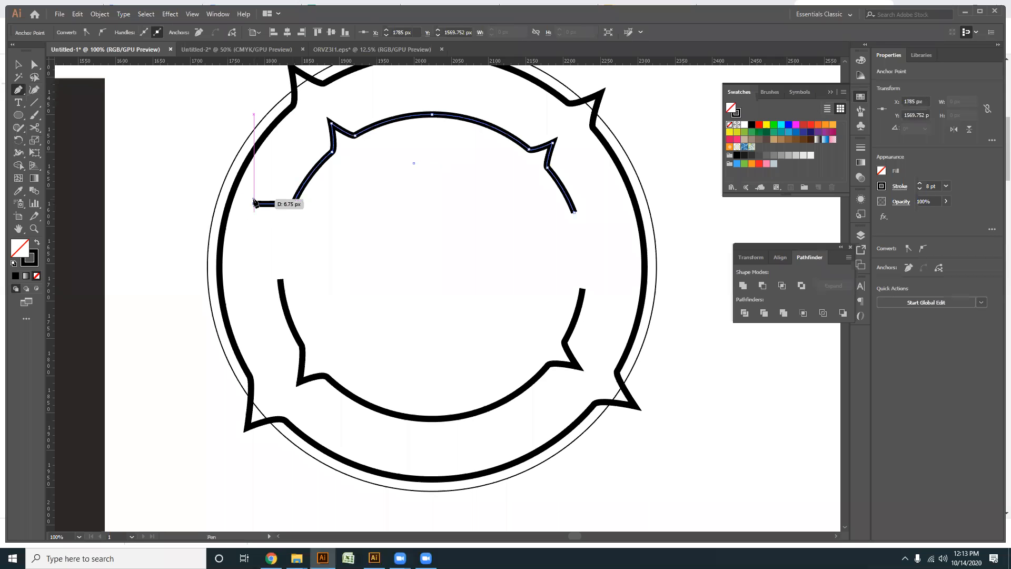
click(280, 279)
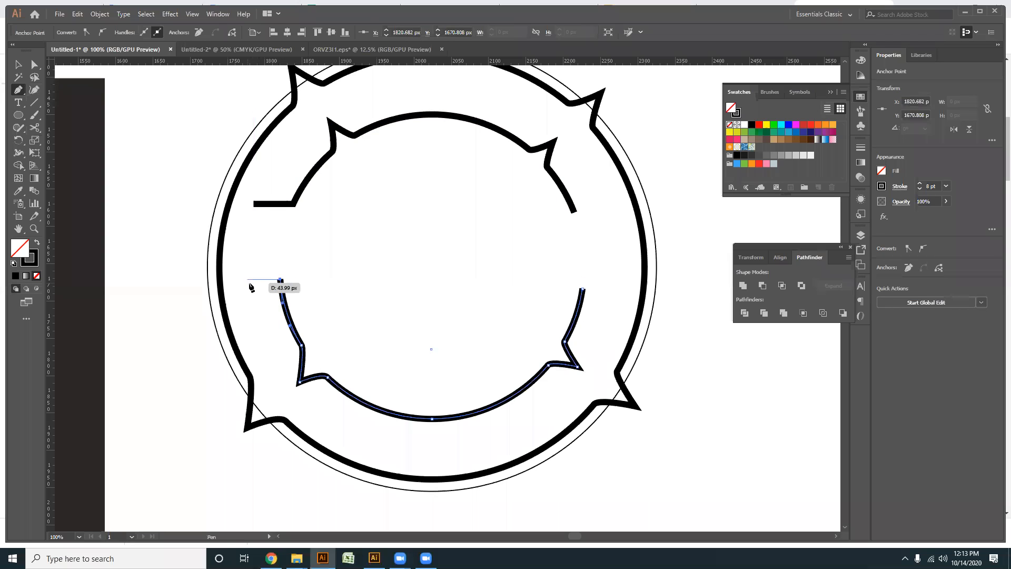
click(253, 280)
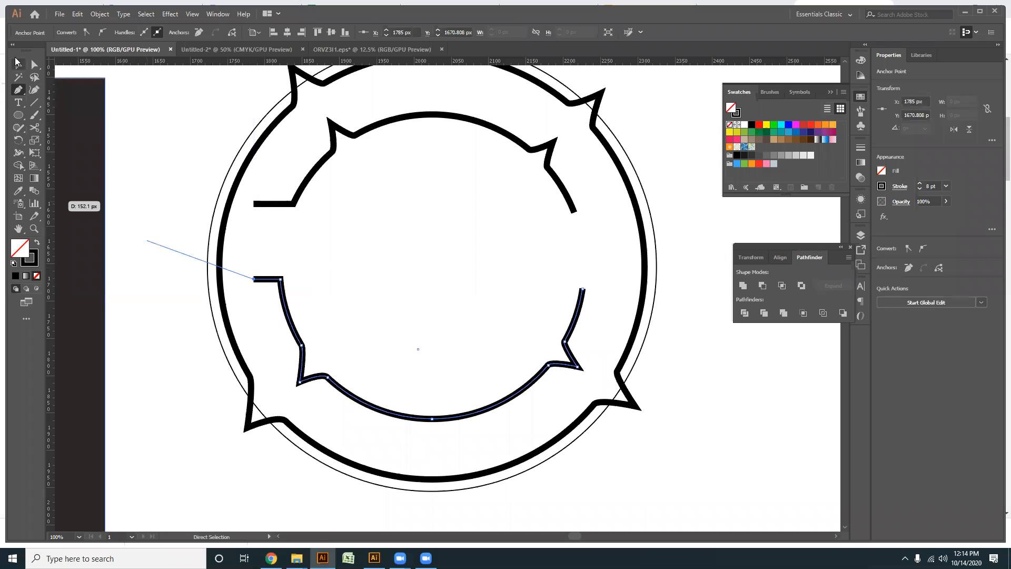
- Extend the right ends of the upper and lower inner arcs horizontally outward to X 2264 px and deselect the path
click(21, 95)
click(574, 211)
click(611, 212)
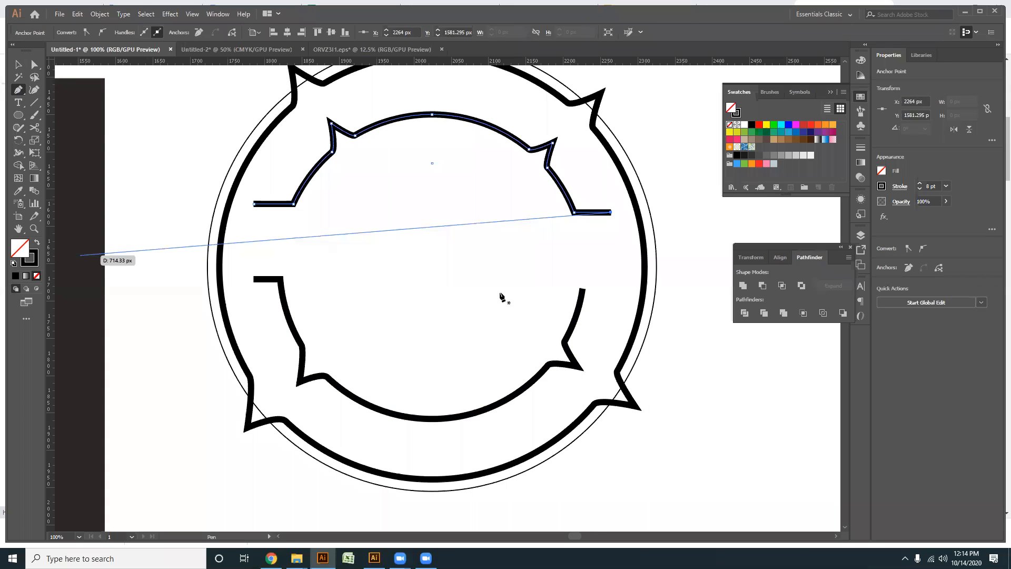
click(582, 289)
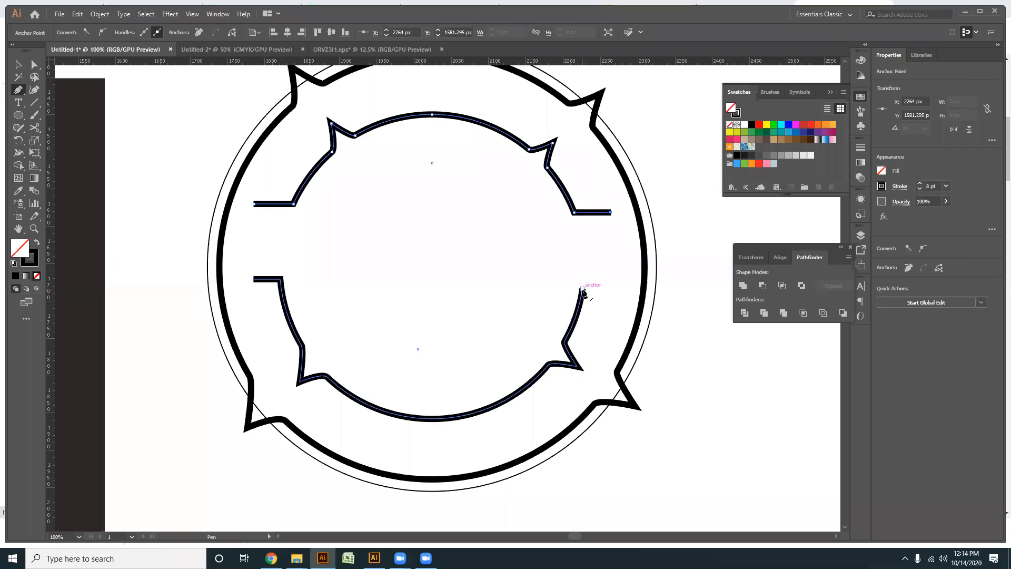
click(610, 289)
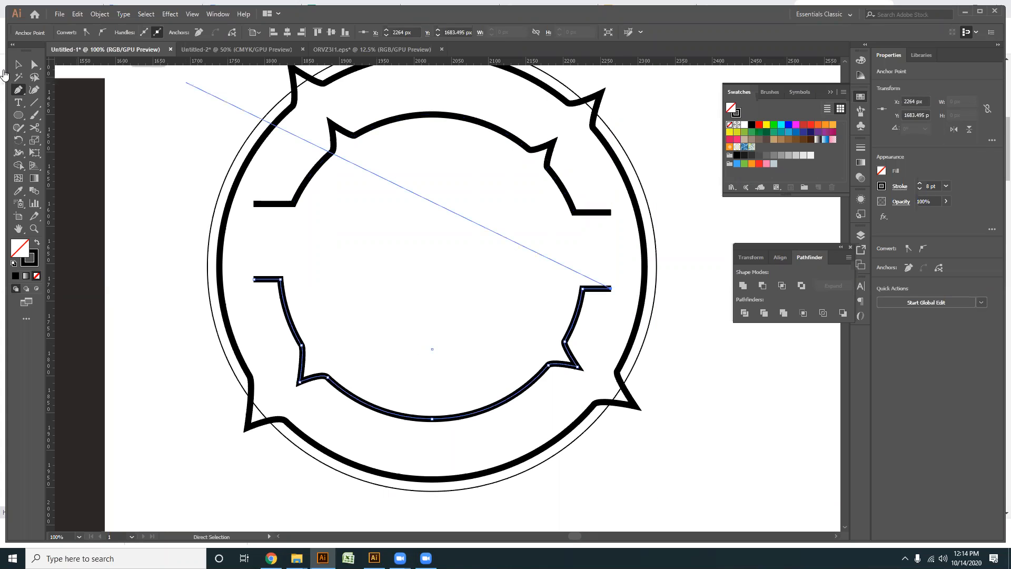
click(18, 64)
scroll(657, 248, down, 4)
click(662, 386)
- Create a concentric copy of the thin outer circle about 305 px wide and fill it with black
scroll(629, 334, up, 1)
drag(630, 328, 547, 353)
scroll(487, 329, up, 1)
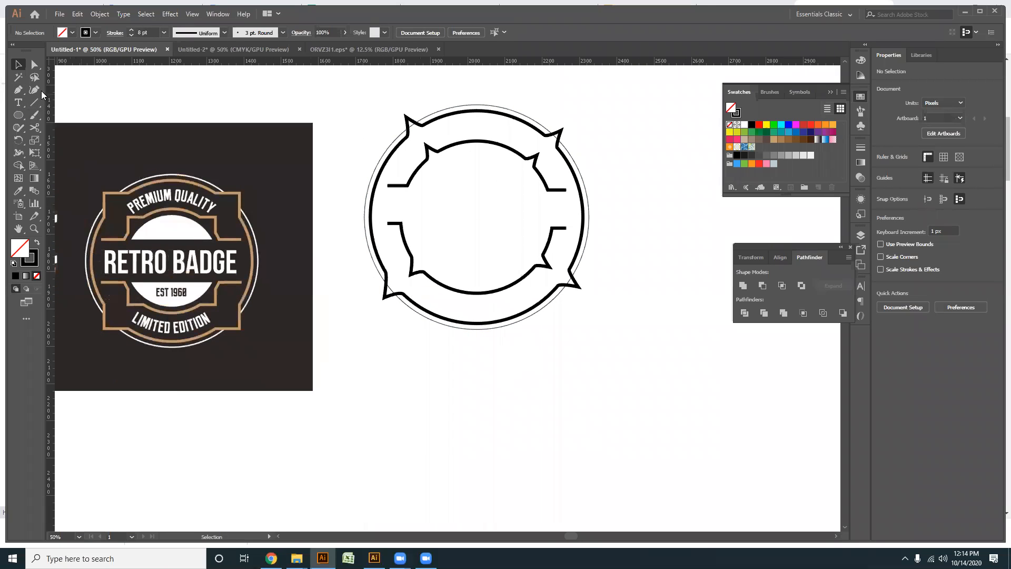
click(584, 253)
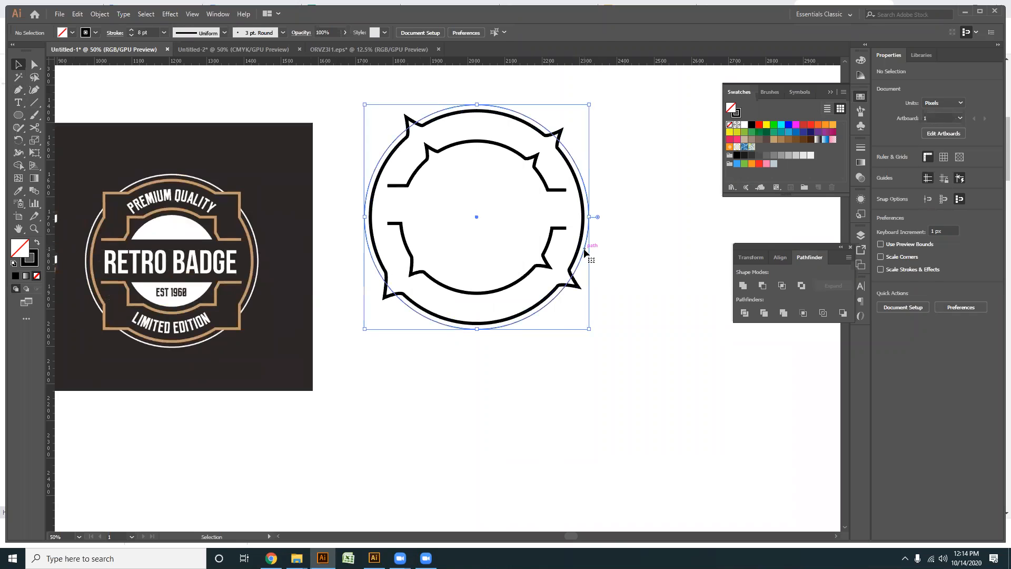
key(v)
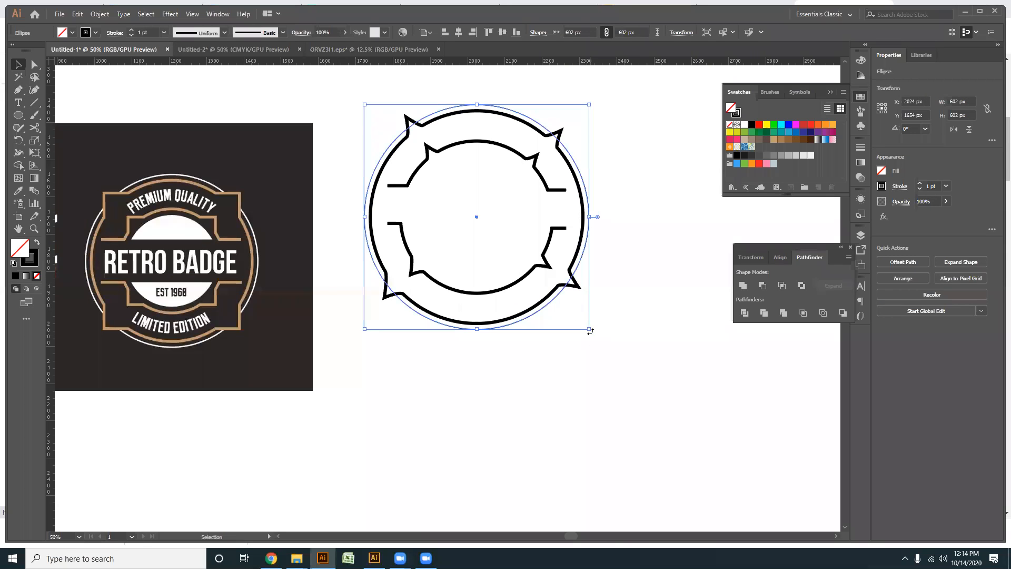
drag(591, 330, 541, 272)
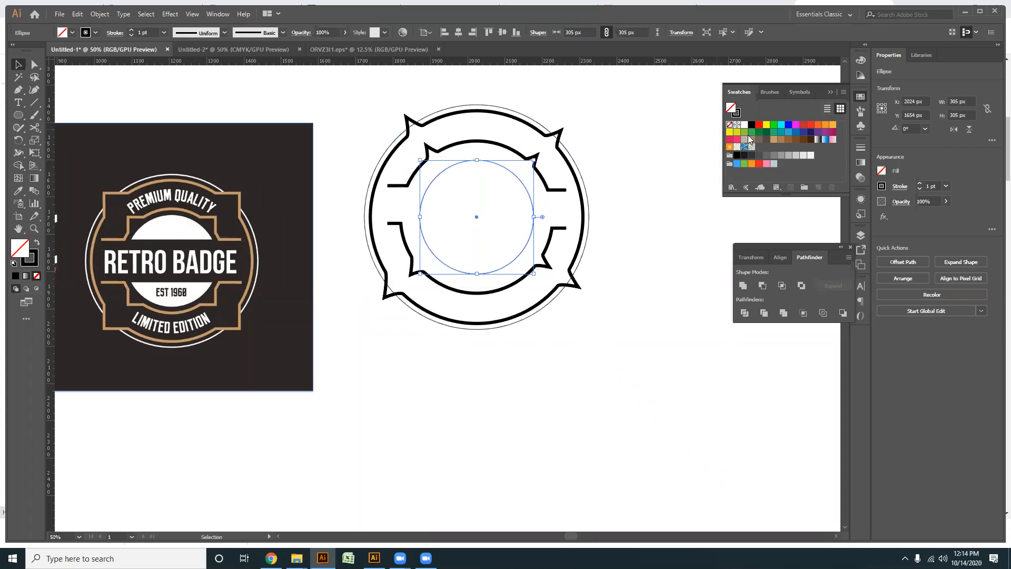
click(751, 125)
click(611, 277)
- Draw a black rectangle about 486 by 106 px across the filled circle, spanning the gap between the inner arcs
scroll(600, 280, up, 2)
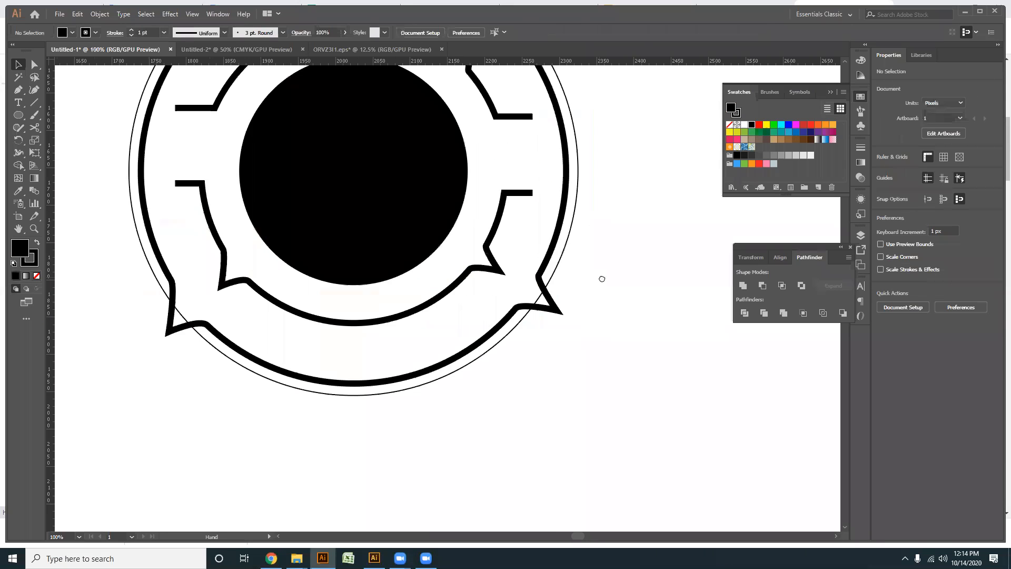
click(19, 116)
drag(18, 115, 71, 115)
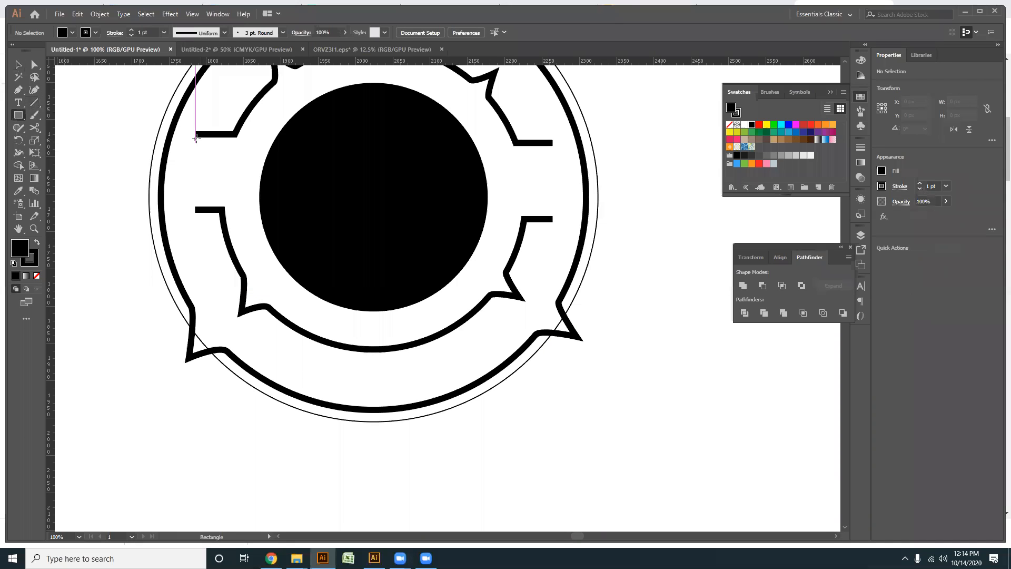
drag(194, 136, 557, 216)
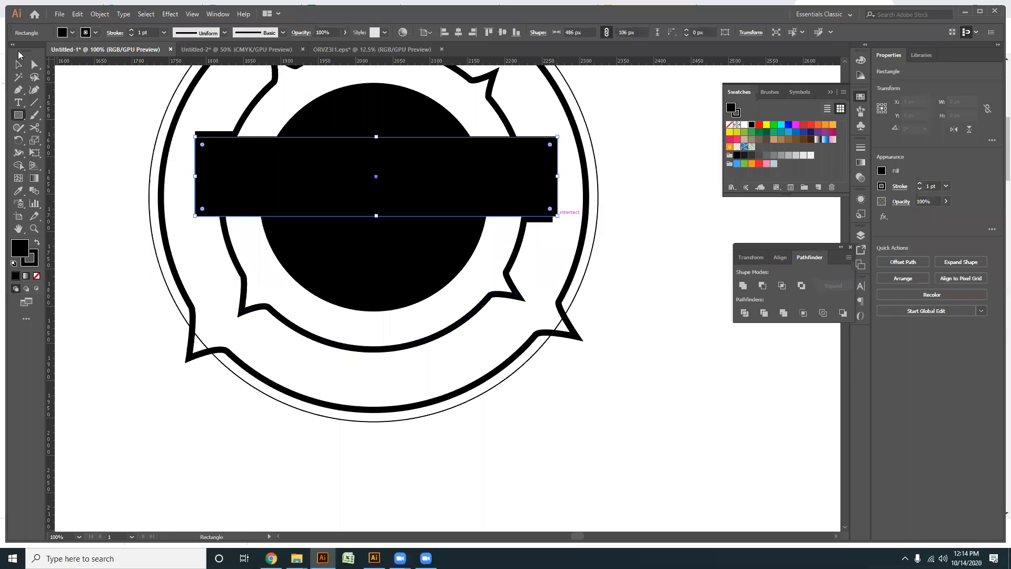
- Align the rectangle and black circle by their vertical centers and subtract the rectangle from the circle with Minus Front
click(18, 64)
shift+click(374, 107)
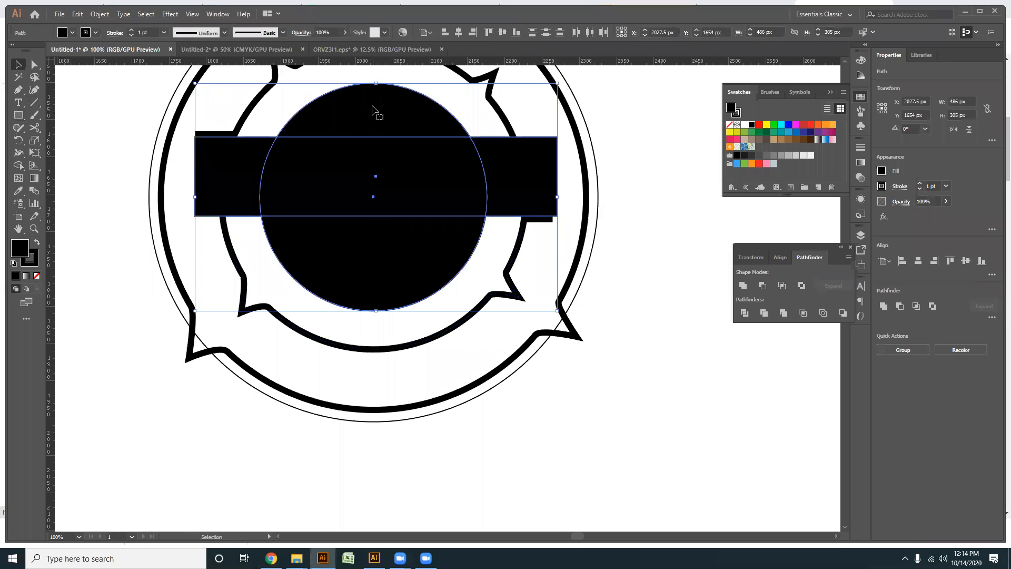
click(503, 32)
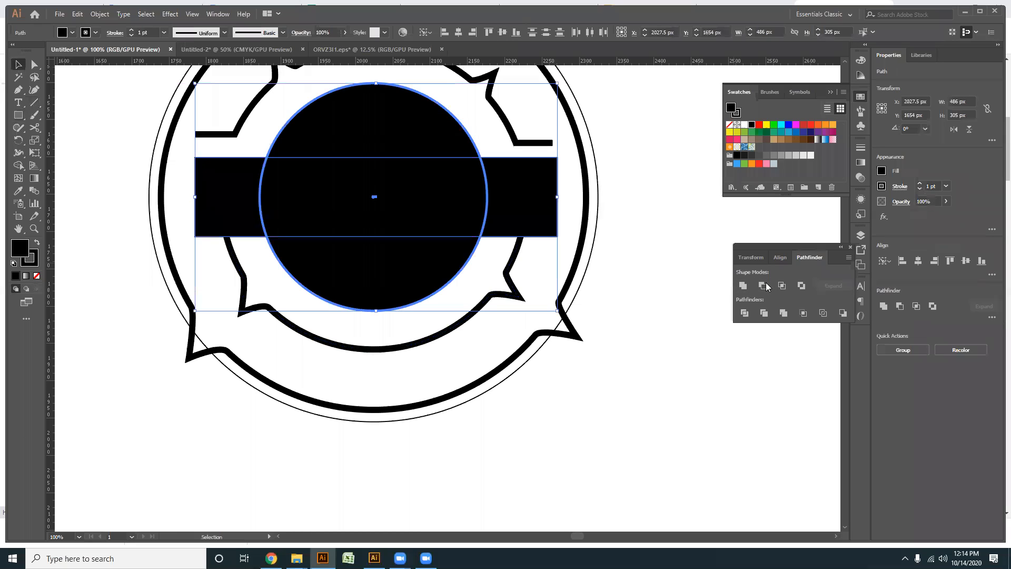
click(763, 285)
click(374, 224)
scroll(375, 226, down, 3)
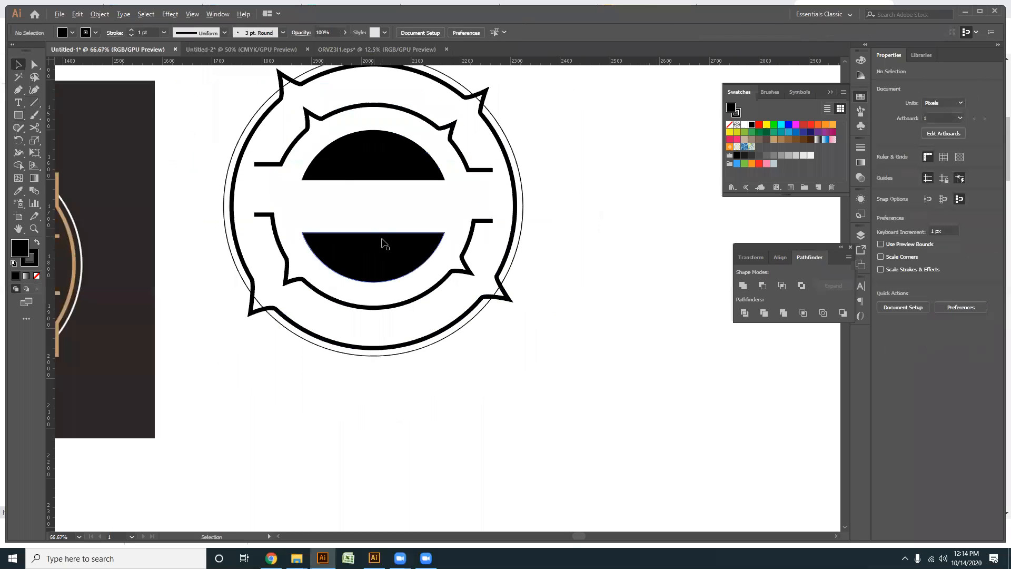
drag(332, 346, 454, 346)
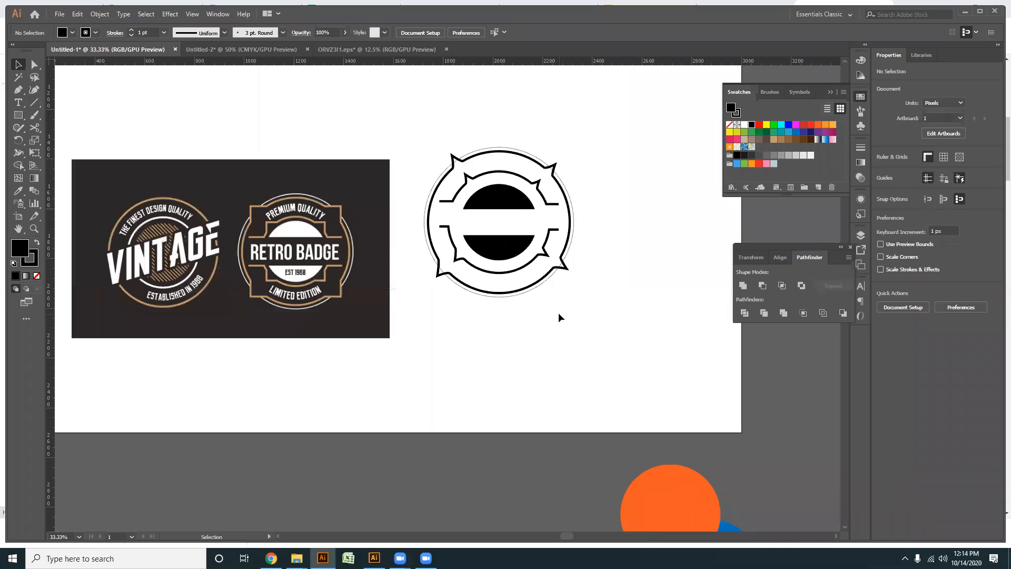
drag(594, 320, 427, 128)
click(593, 350)
scroll(538, 301, down, 2)
drag(533, 341, 546, 341)
click(374, 294)
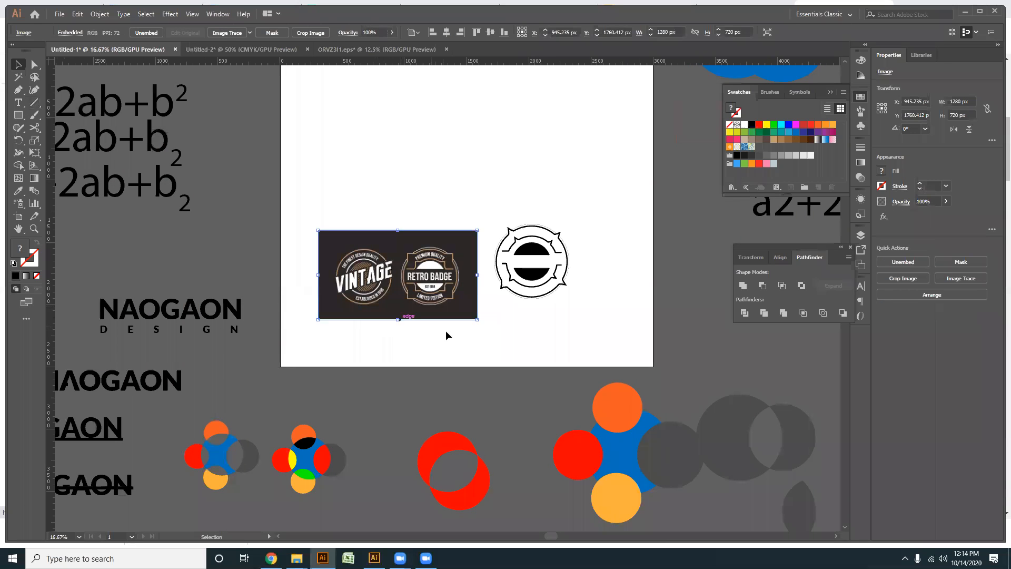
key(Delete)
drag(613, 202, 418, 192)
click(585, 320)
click(444, 273)
key(ctrl+z)
click(502, 342)
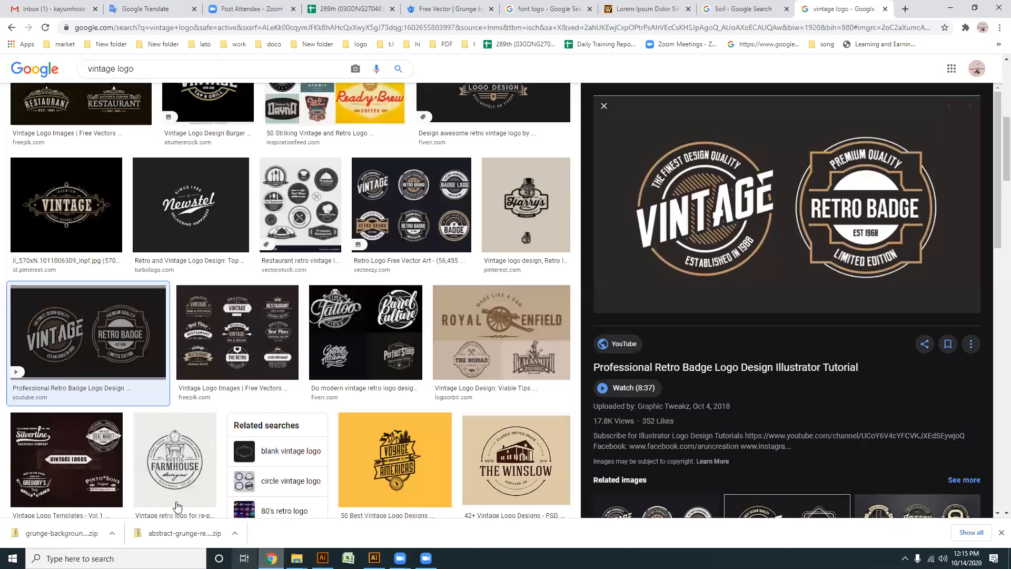
- Switch to Chrome, close the enlarged badge preview and examine the vintage logo image results for further design examples
click(270, 558)
scroll(611, 122, down, 3)
click(603, 107)
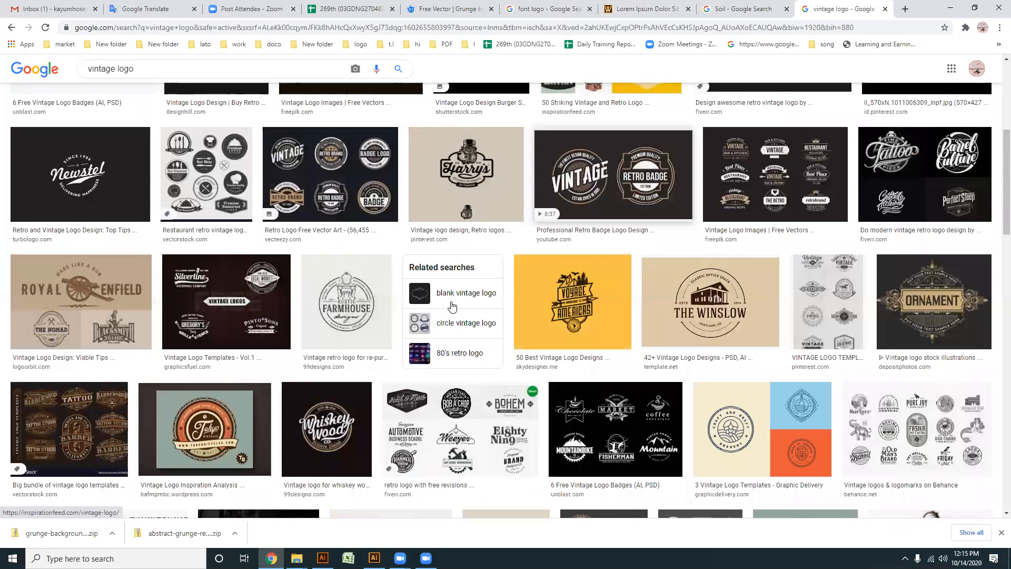
scroll(451, 306, down, 3)
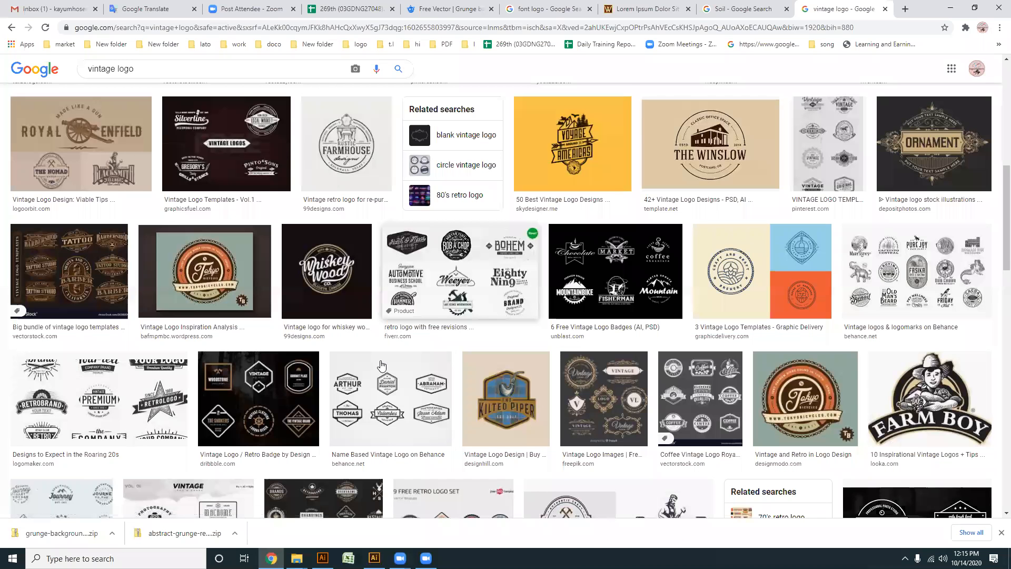
scroll(371, 374, down, 1)
scroll(371, 374, down, 2)
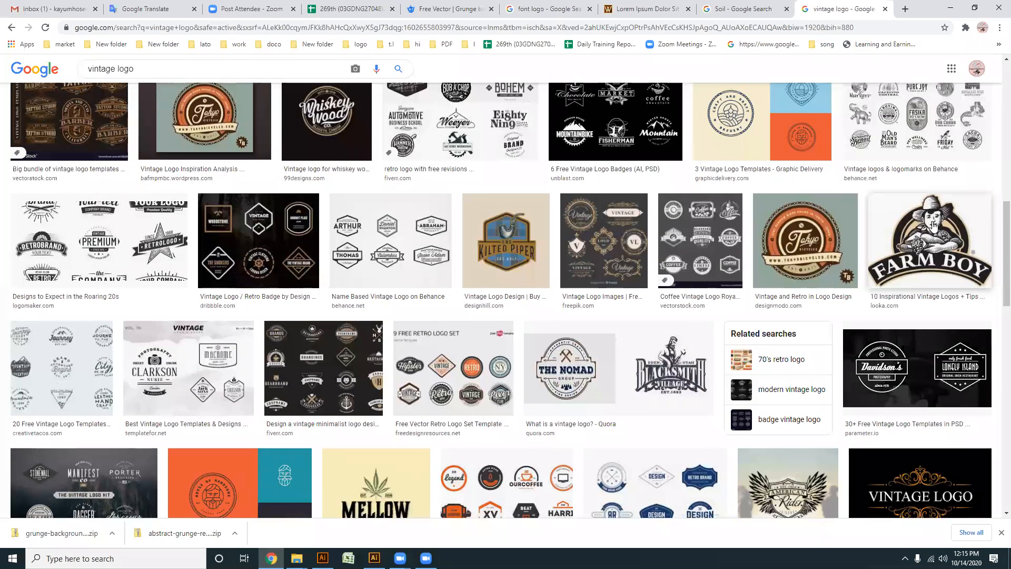
scroll(325, 299, down, 3)
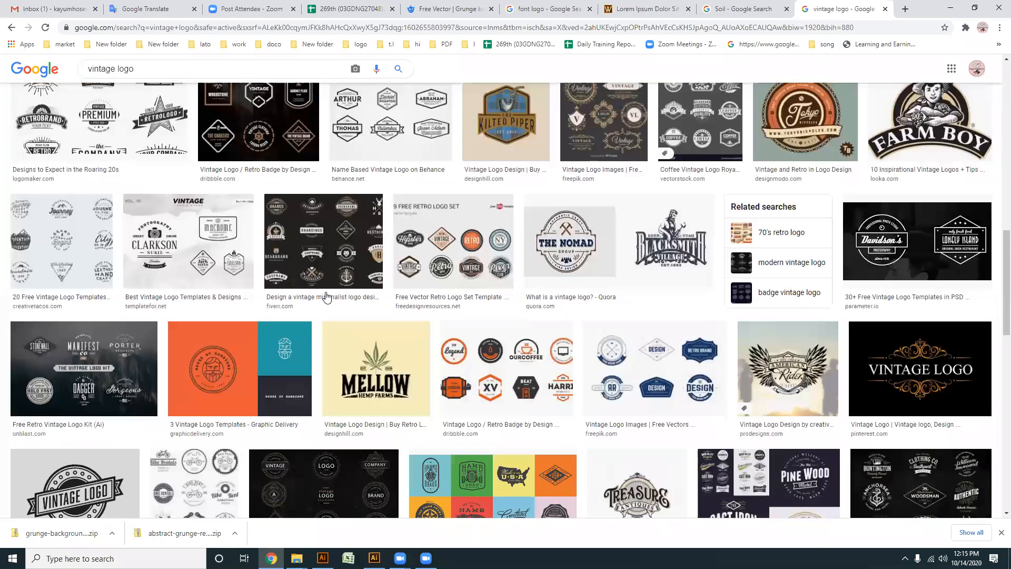
scroll(332, 301, down, 3)
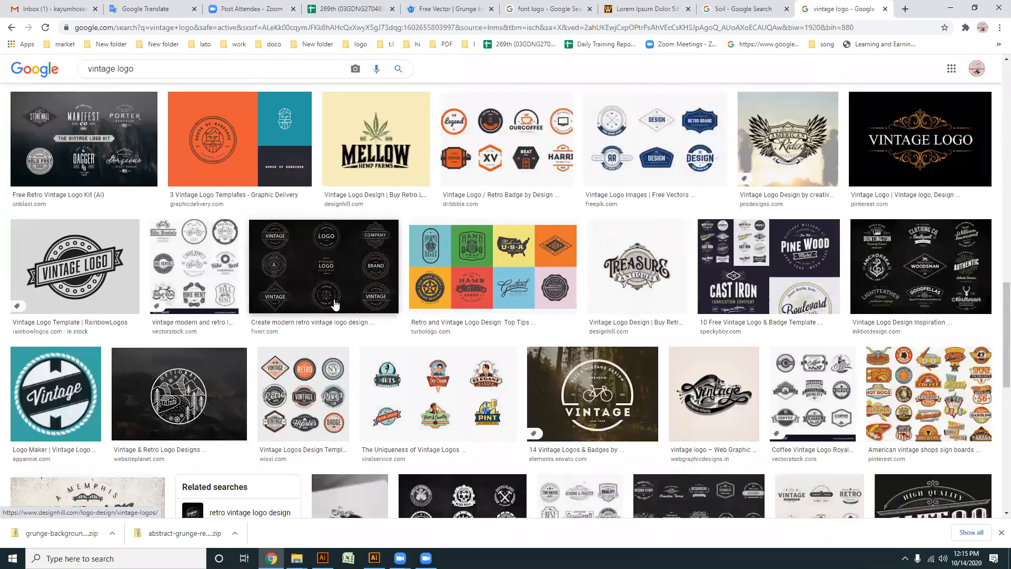
scroll(332, 300, down, 3)
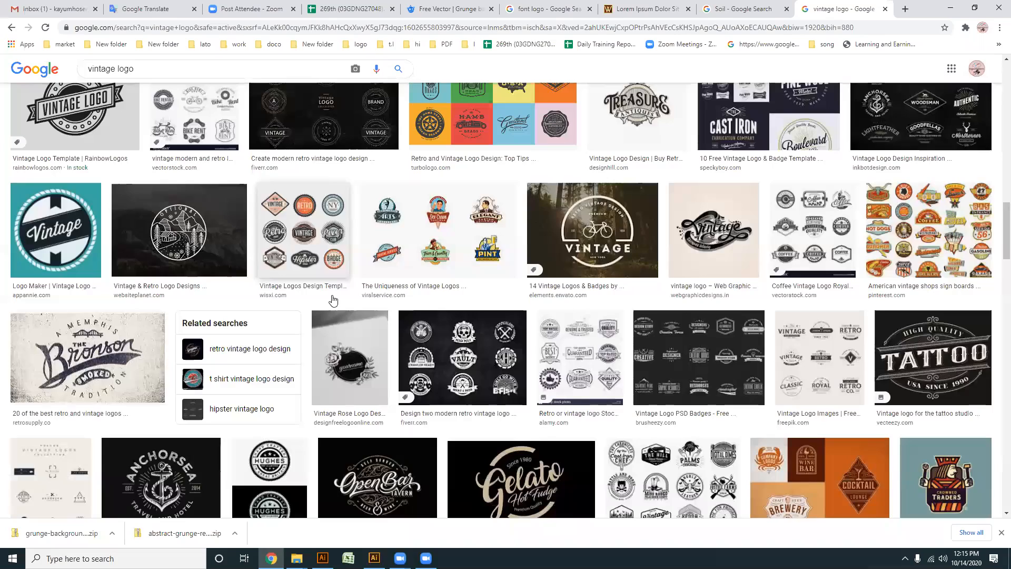
scroll(332, 299, down, 2)
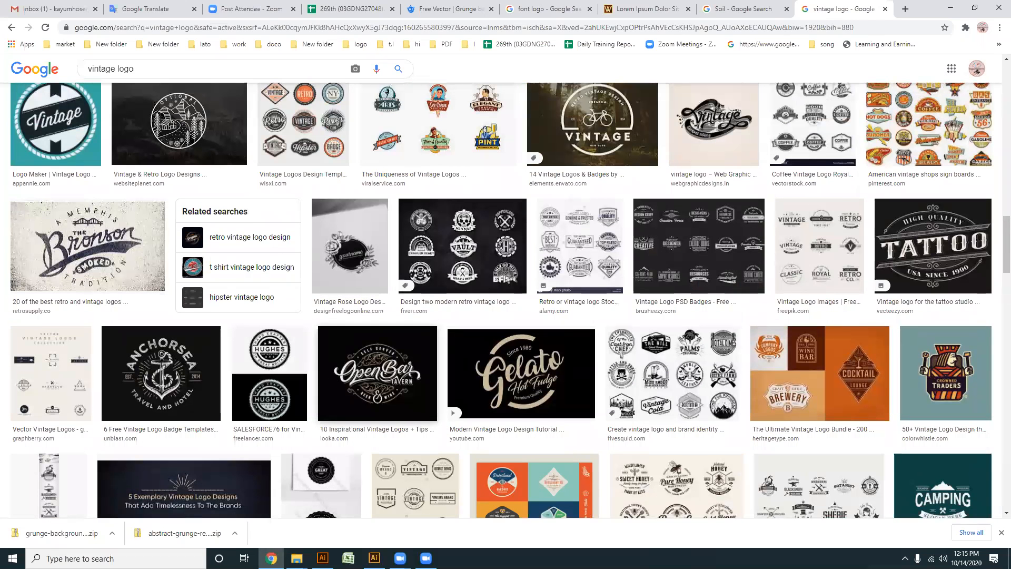
- Switch back to Illustrator and move the reference image and the badge together off the artboard, beyond its upper-left corner
key(alt+Tab)
drag(553, 334, 369, 233)
key(ctrl+minus)
drag(191, 118, 165, 149)
click(492, 300)
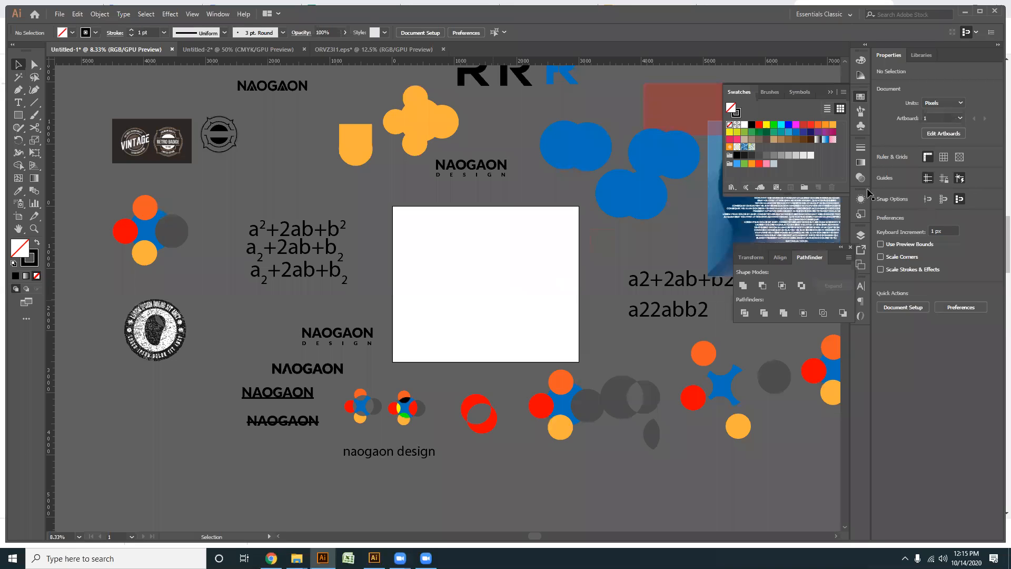
- Draw a closed four-sided Pen path about 624 by 502 px on the empty artboard, with a horizontal base and vertical right side
click(17, 89)
scroll(481, 322, up, 3)
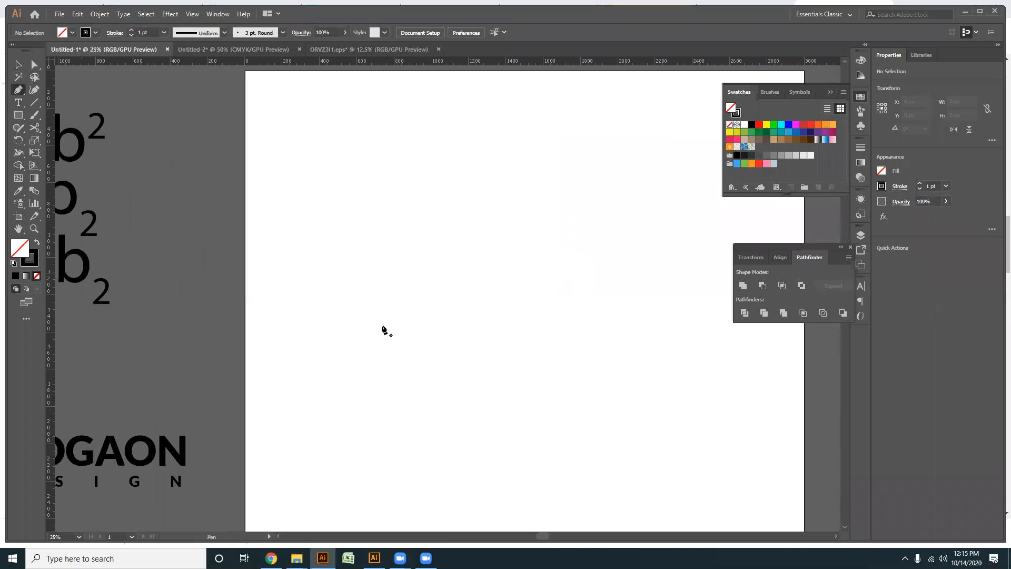
click(393, 349)
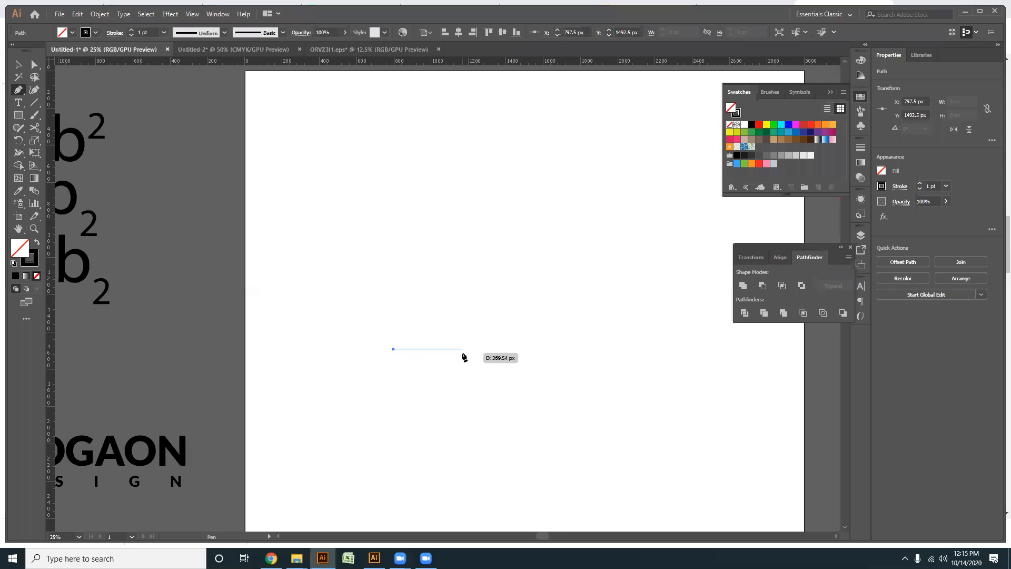
click(466, 349)
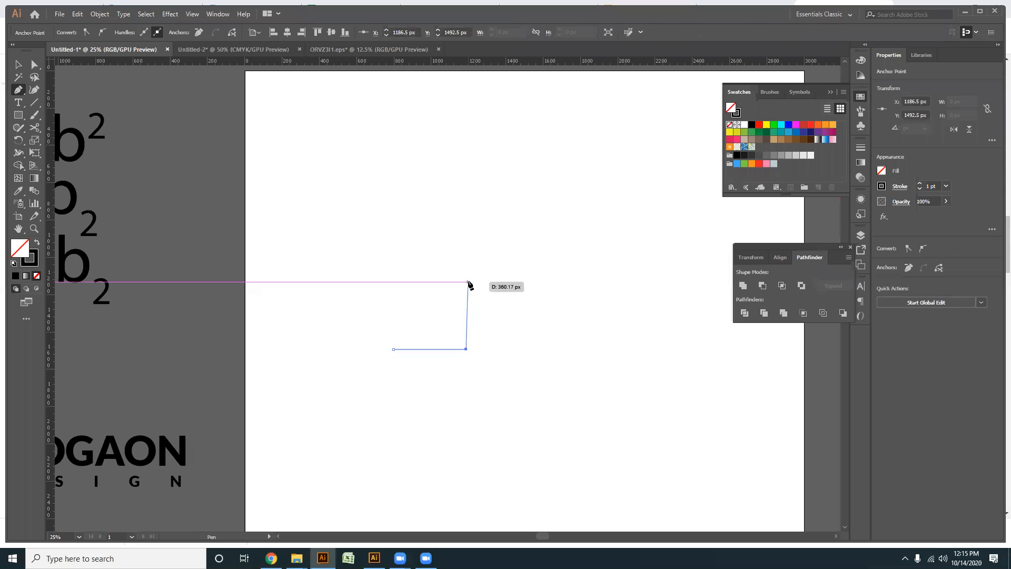
click(466, 298)
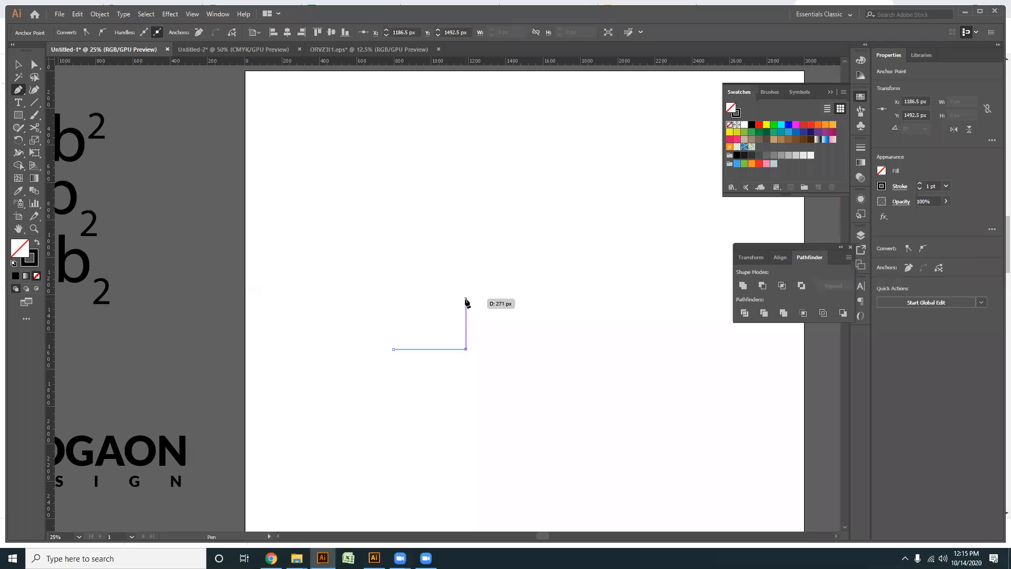
click(350, 257)
click(393, 349)
- Fill the four-sided shape with blue (0071BC) and deselect it
click(795, 132)
key(a)
scroll(454, 426, up, 1)
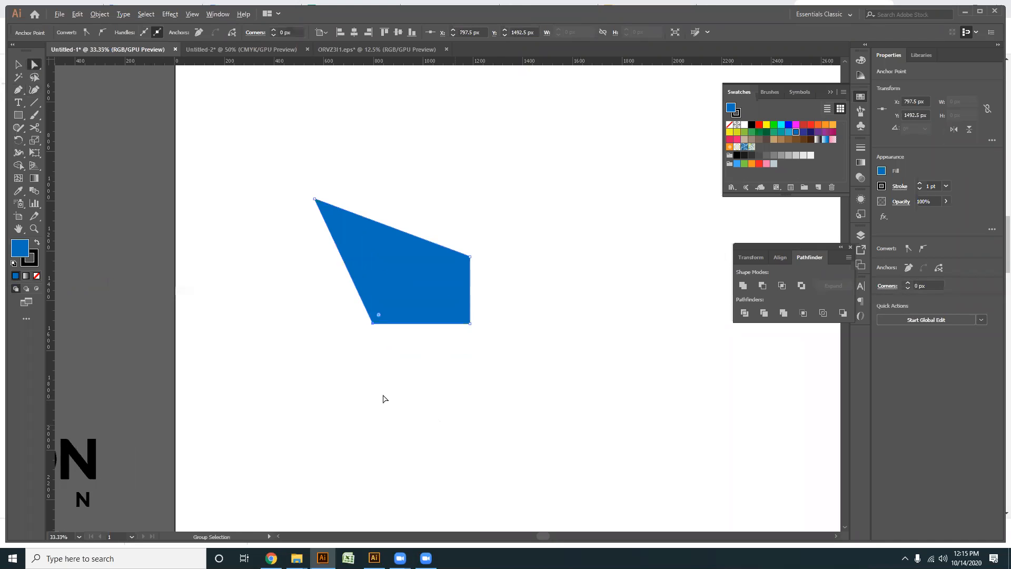
scroll(421, 399, left, 4)
click(437, 398)
scroll(527, 388, right, 2)
scroll(484, 381, up, 1)
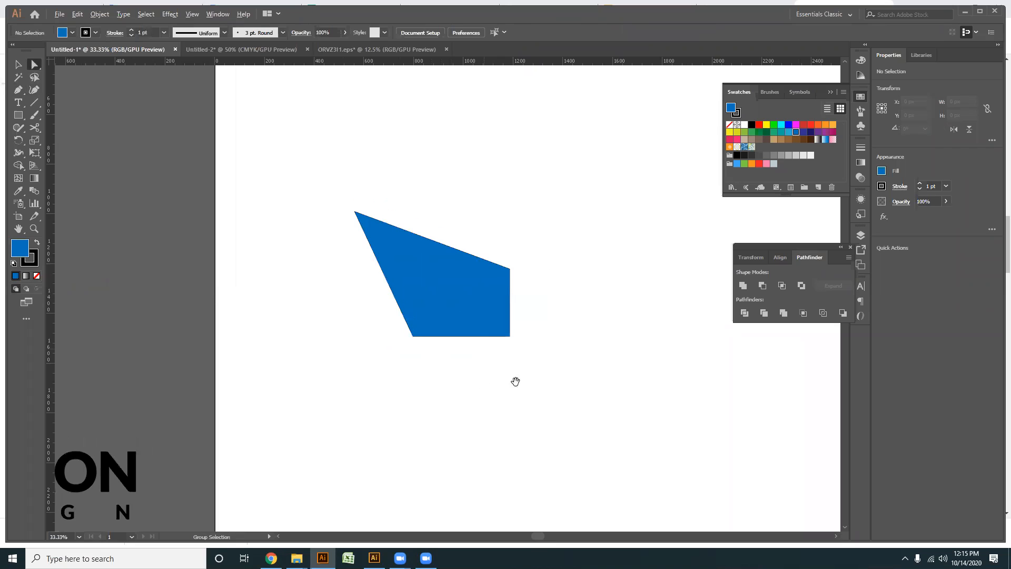
- Set the blue shape's stroke to None and deselect it
scroll(506, 380, up, 1)
click(18, 65)
click(405, 301)
click(30, 262)
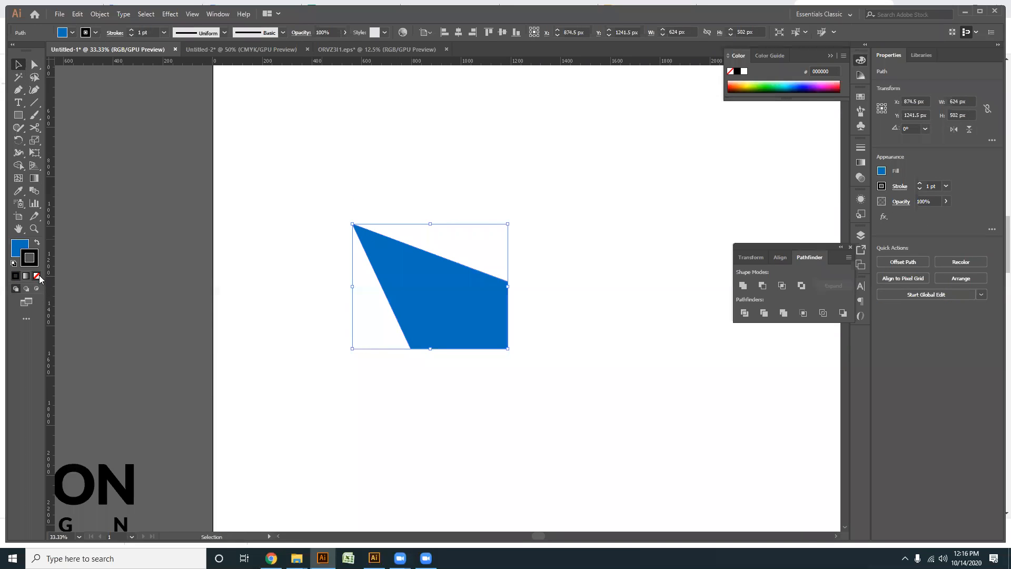
click(37, 276)
click(20, 247)
click(480, 469)
scroll(462, 415, up, 1)
drag(463, 411, 440, 409)
scroll(458, 360, down, 1)
scroll(449, 366, up, 1)
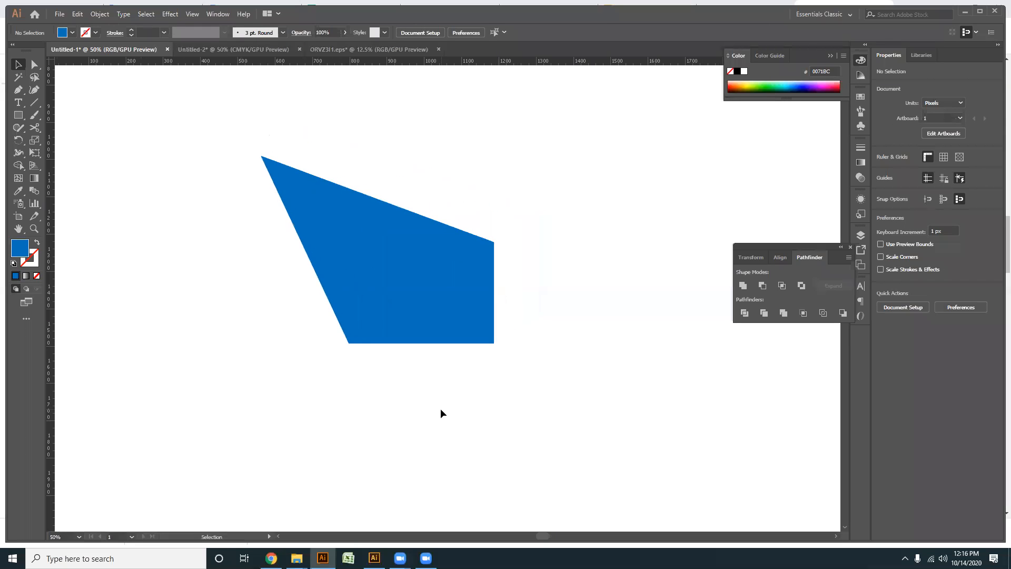
- Move the blue shape's upper-left corner point to about X 555 px, Y 1081 px and deselect the shape
drag(492, 428, 340, 272)
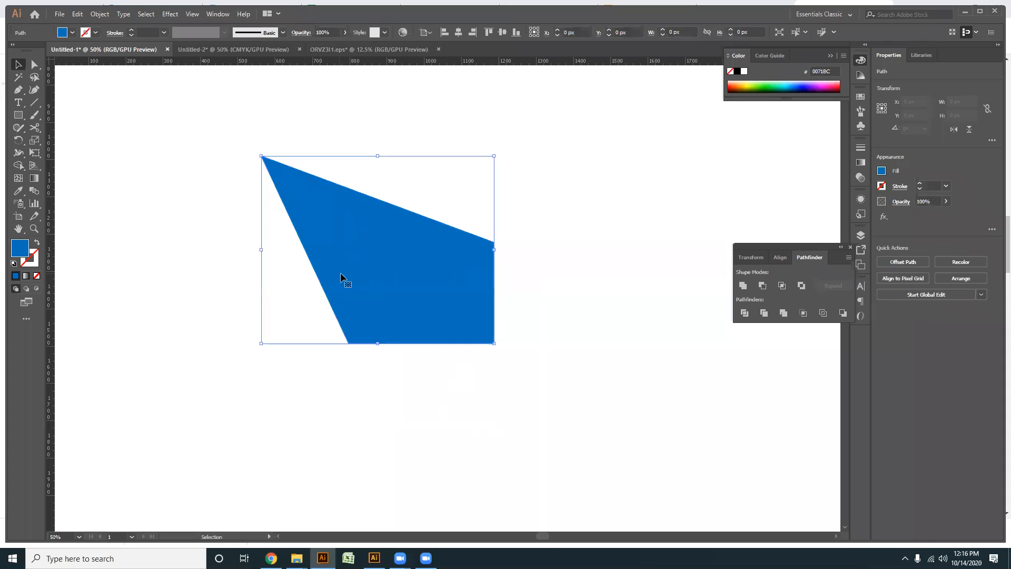
drag(222, 329, 238, 340)
click(34, 64)
drag(276, 171, 318, 289)
click(305, 358)
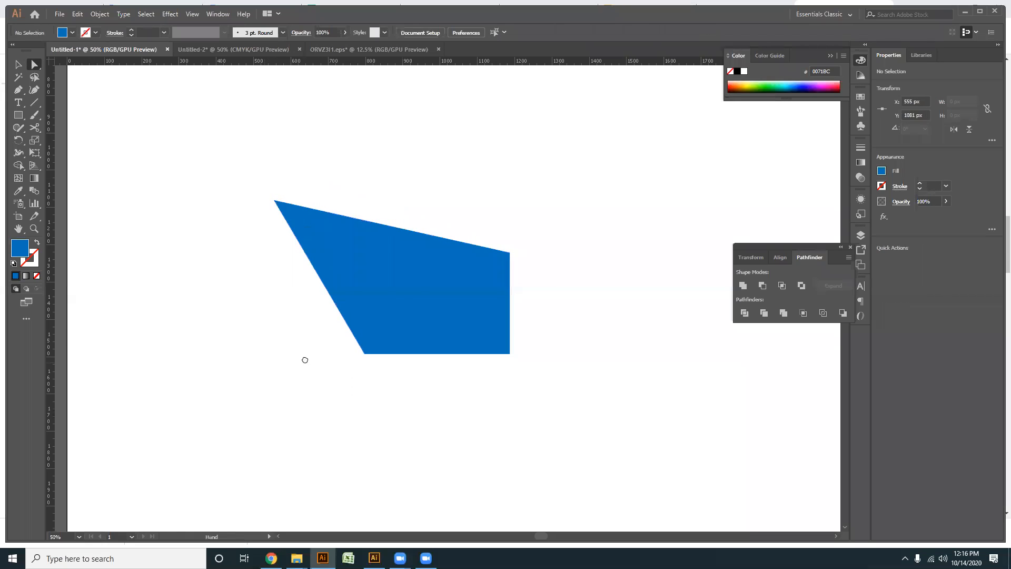
drag(294, 368, 337, 362)
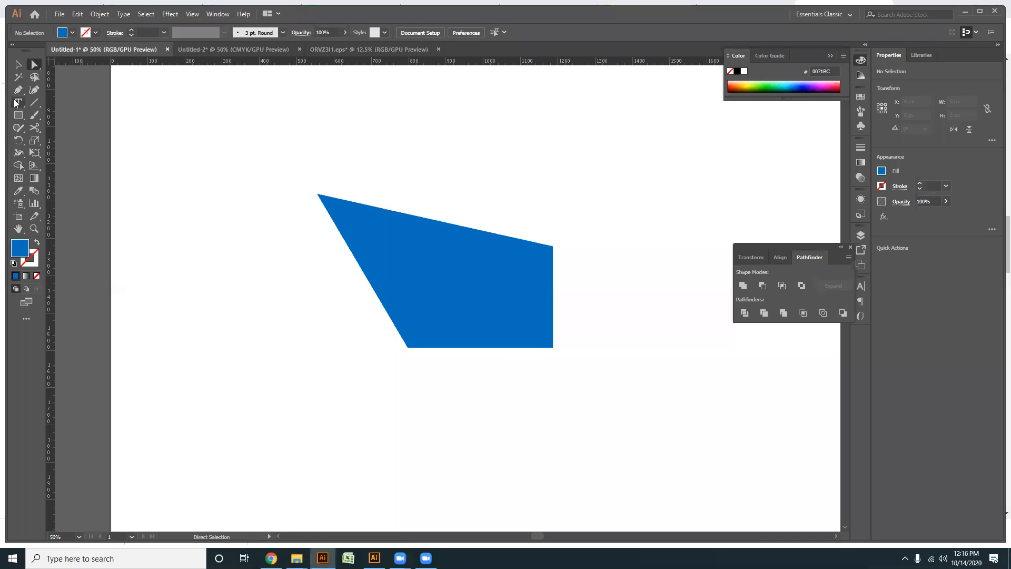
- Draw a line about 260 by 444 px along the shape's slanted left edge, reaching slightly past its lower corner, and deselect it
click(34, 102)
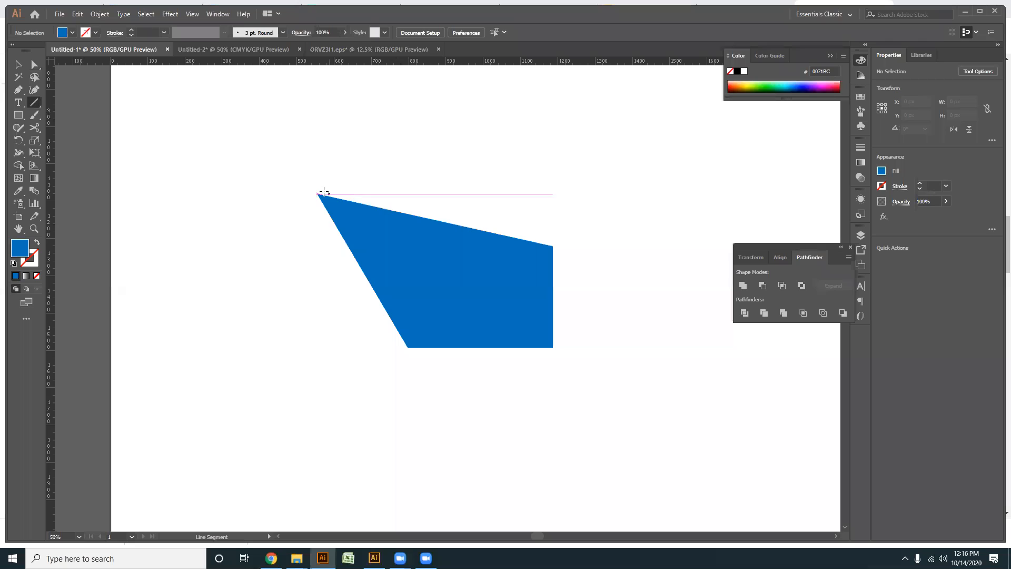
drag(318, 194, 414, 359)
key(v)
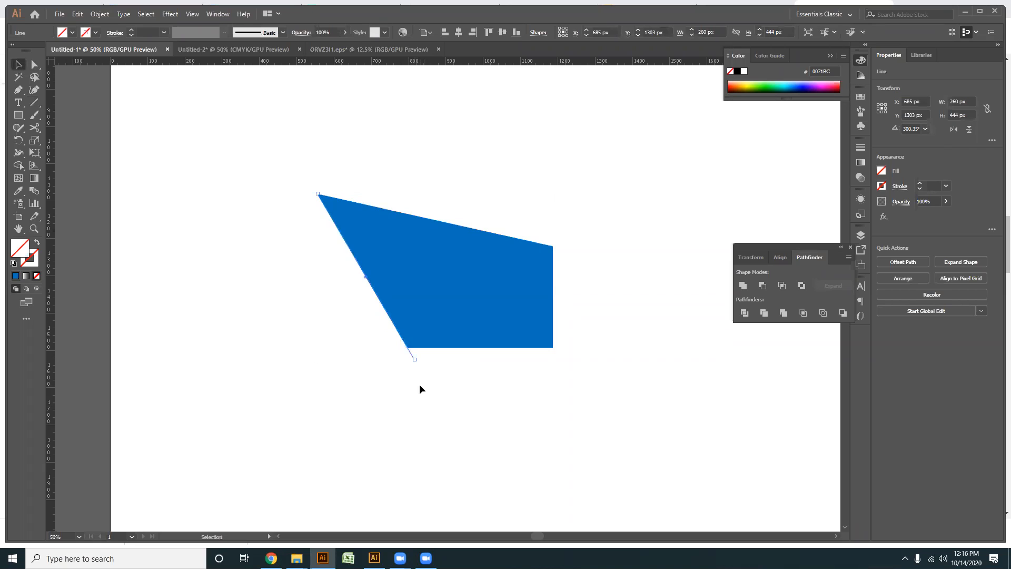
click(389, 390)
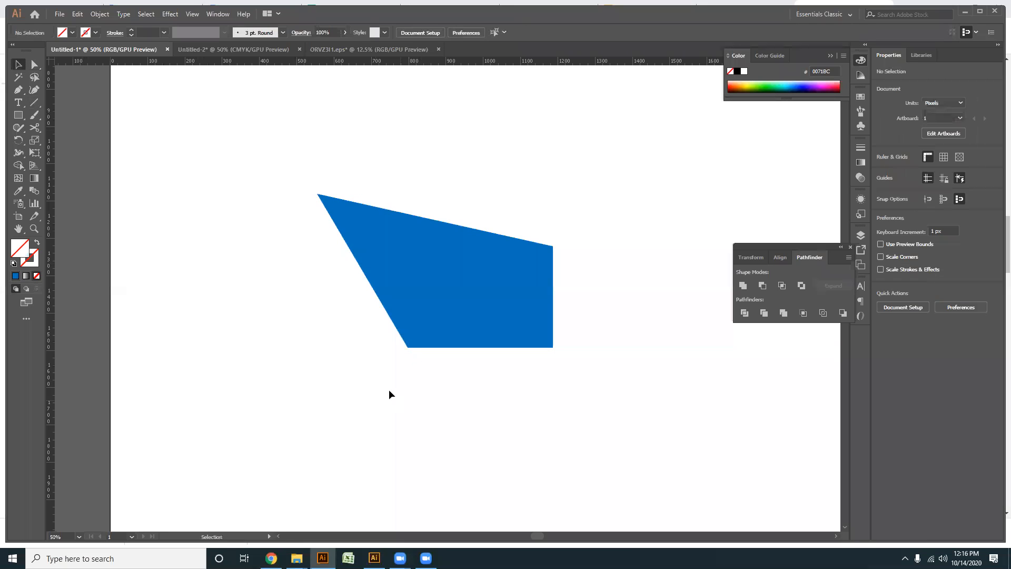
- Extend both ends of the slanted line along the same direction, bringing it to about 426 by 727 px, and deselect it
drag(422, 355, 423, 358)
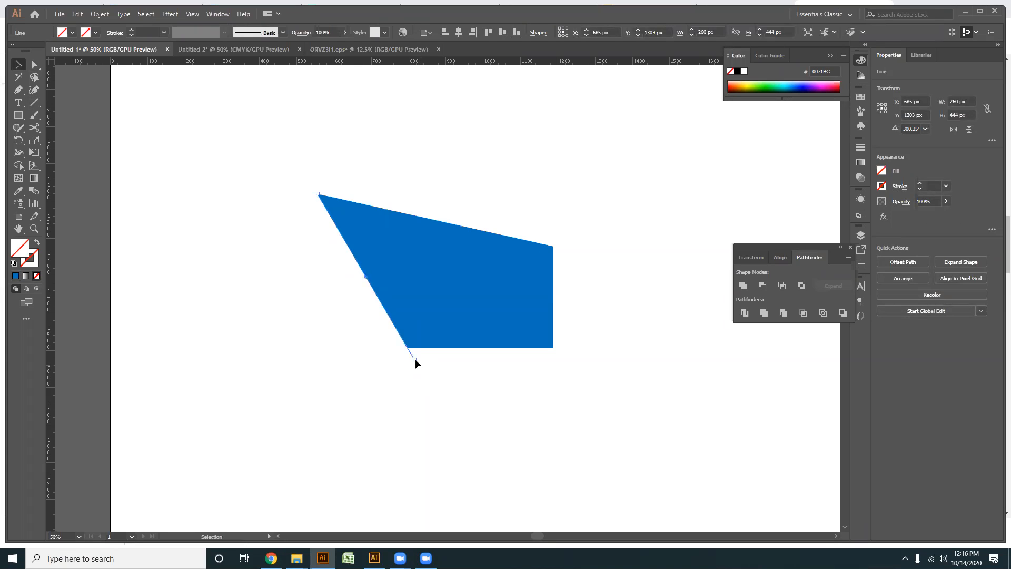
drag(462, 392, 416, 363)
click(35, 64)
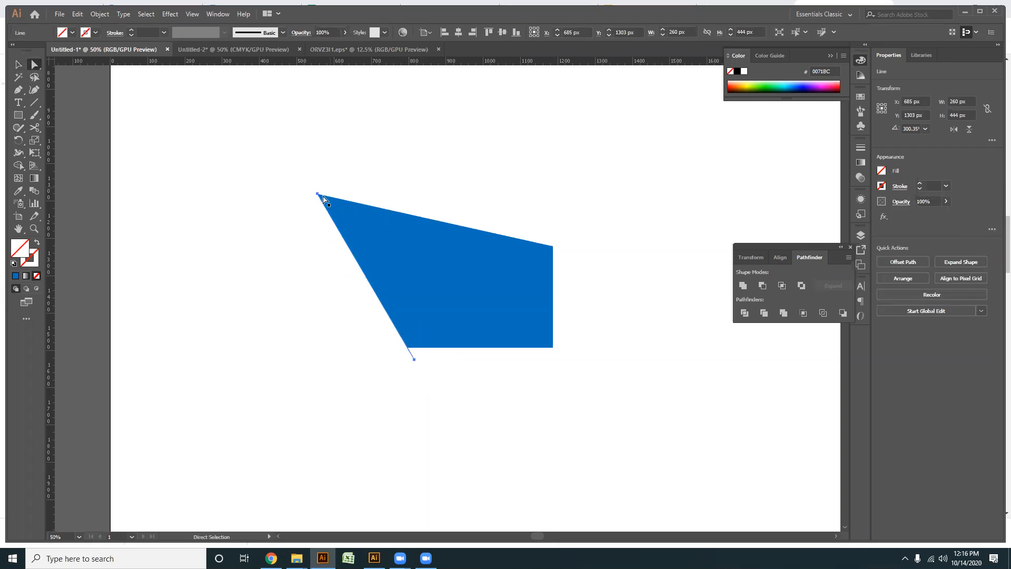
drag(318, 193, 287, 143)
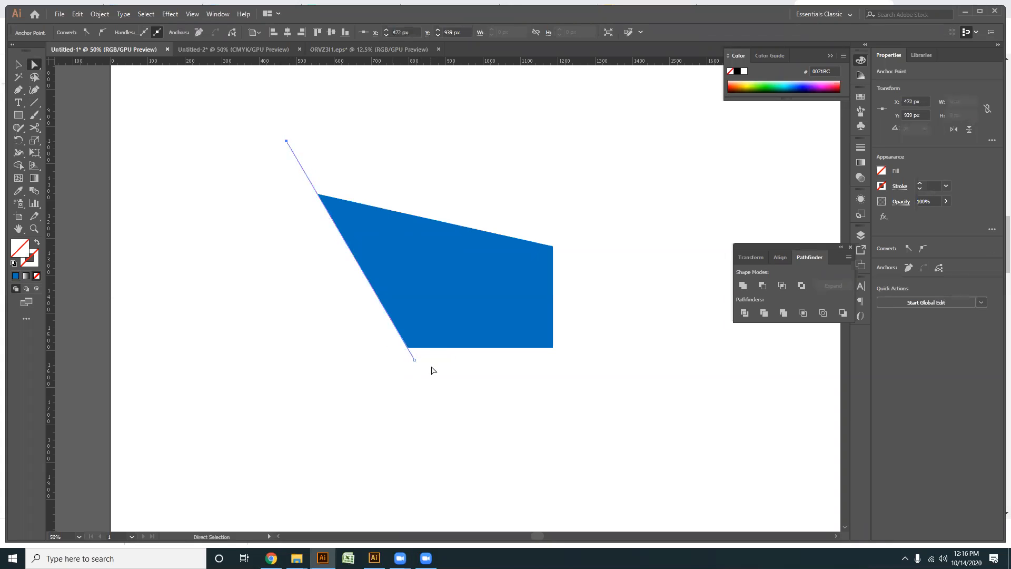
drag(415, 361, 445, 412)
click(340, 406)
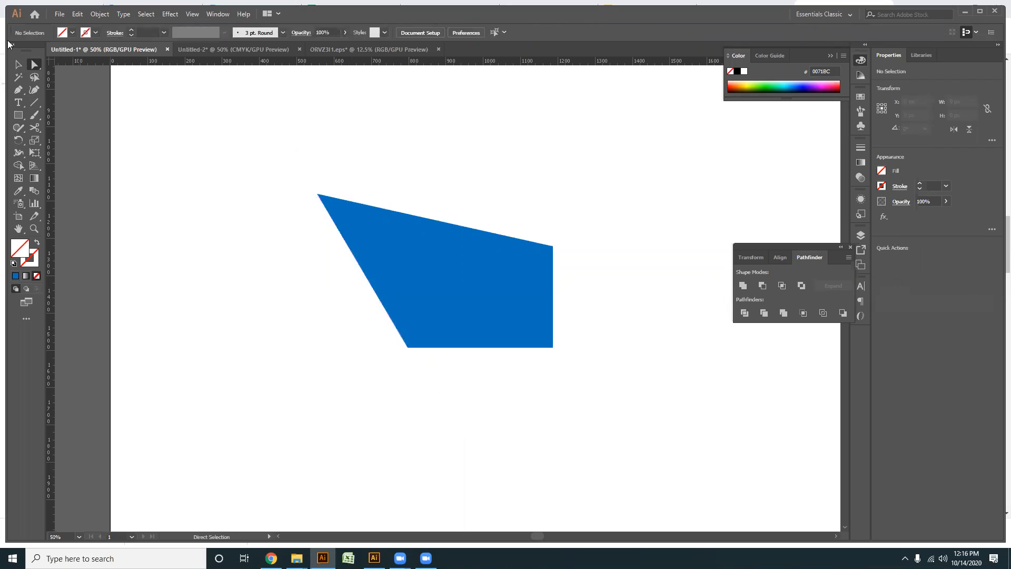
- Copy the slanted line parallel to the shape's left edge, offset by about 26 px leftward and 15 px downward
click(18, 66)
drag(359, 397, 409, 366)
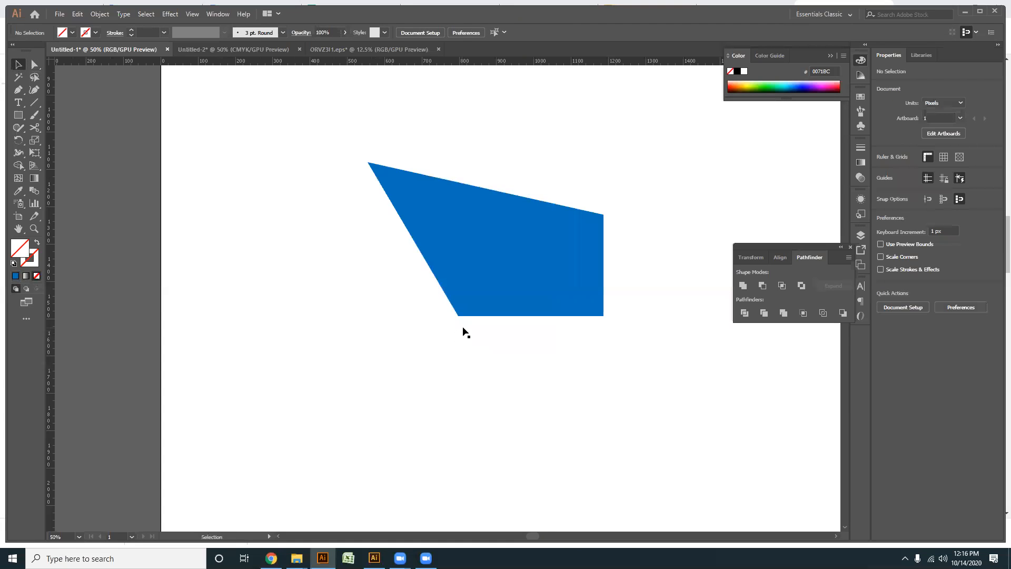
drag(463, 330, 455, 334)
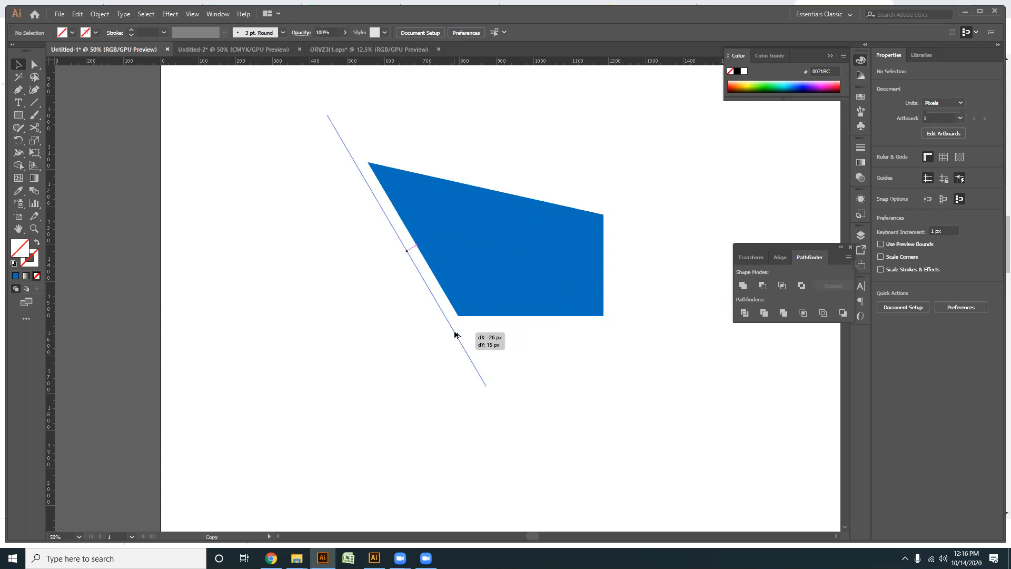
drag(455, 334, 456, 335)
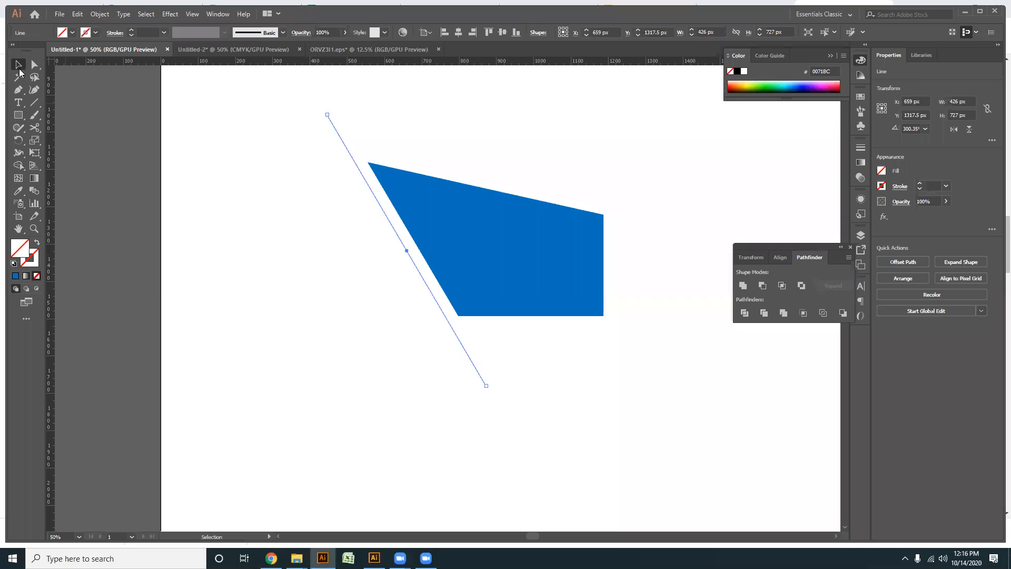
- Create vertically mirrored copies of the parallel slanted lines, crossing the originals near the blue shape's upper-left corner
right_click(438, 311)
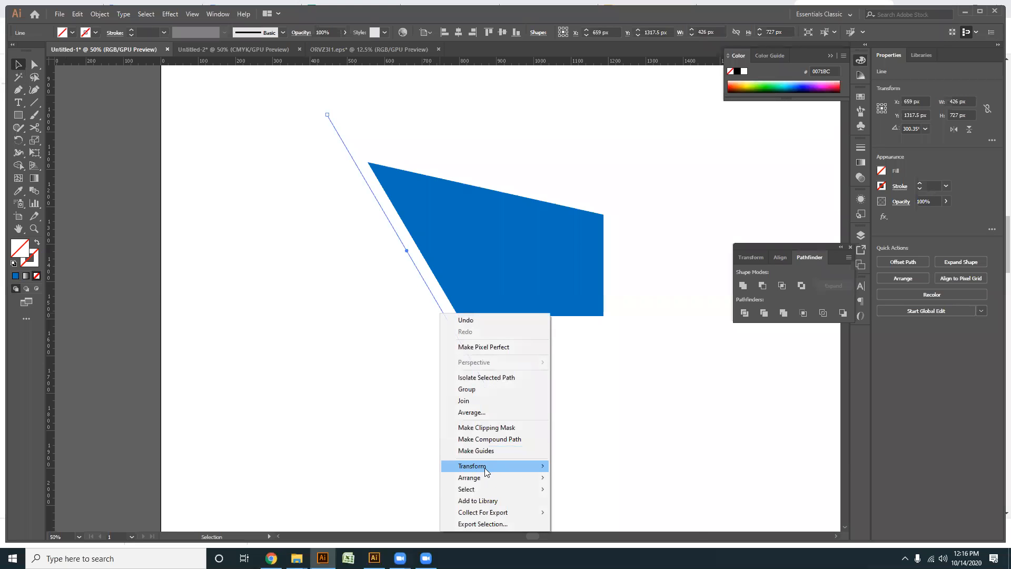
mouse_move(485, 466)
click(574, 505)
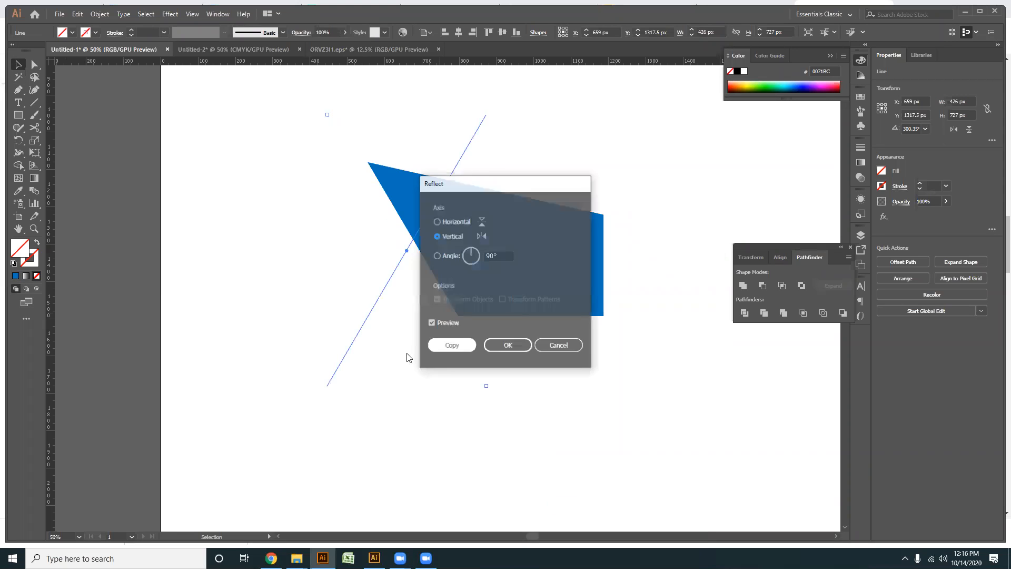
key(Return)
drag(393, 269, 321, 254)
scroll(325, 249, up, 1)
scroll(379, 311, down, 1)
drag(462, 390, 425, 385)
- Move the two slanted lines beside the blue shape left to about X 653 px
drag(399, 433, 546, 367)
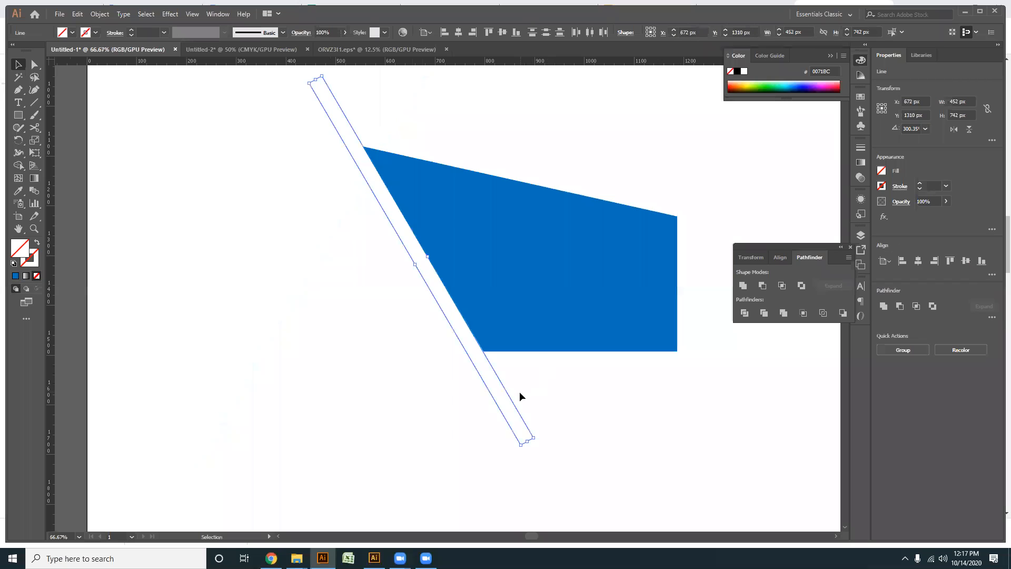
key(Left)
key(Left)
key(Left)
key(Left)
key(Left)
key(Left)
key(Left)
key(Left)
key(Left)
key(Left)
key(Left)
key(Left)
key(Left)
key(Left)
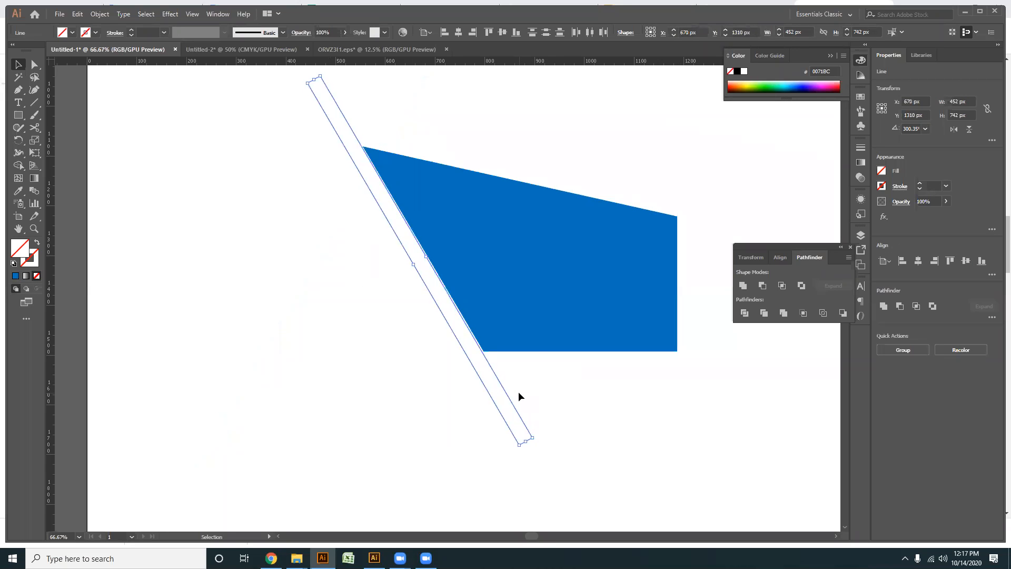
key(Left)
key(Left)
key(Left)
key(Left)
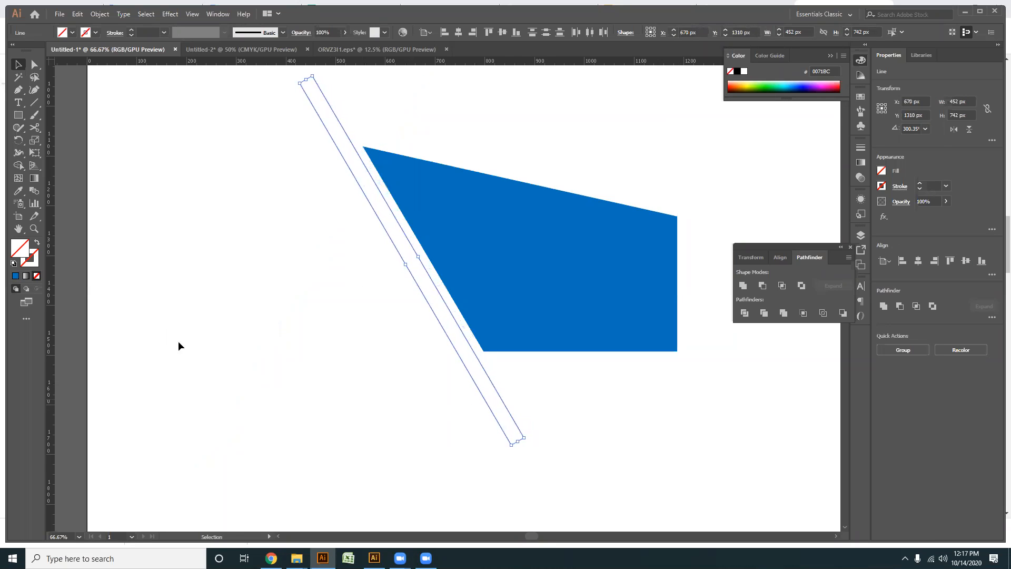
- Draw a horizontal line about 629 px long leftward from the blue shape's lower-left corner, and select all the construction lines
click(34, 102)
drag(484, 350, 171, 352)
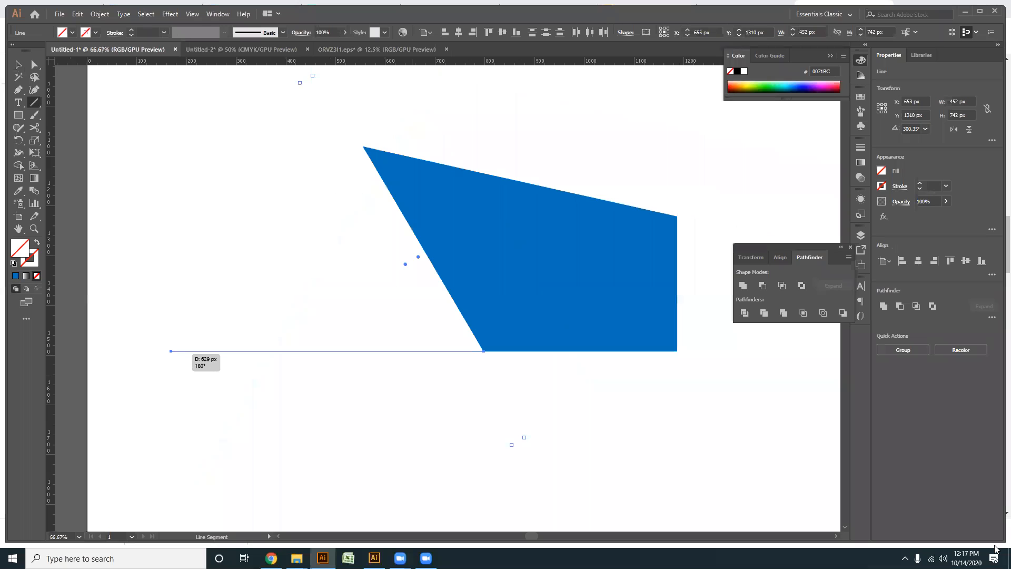
click(19, 65)
drag(219, 182, 348, 381)
drag(521, 379, 524, 372)
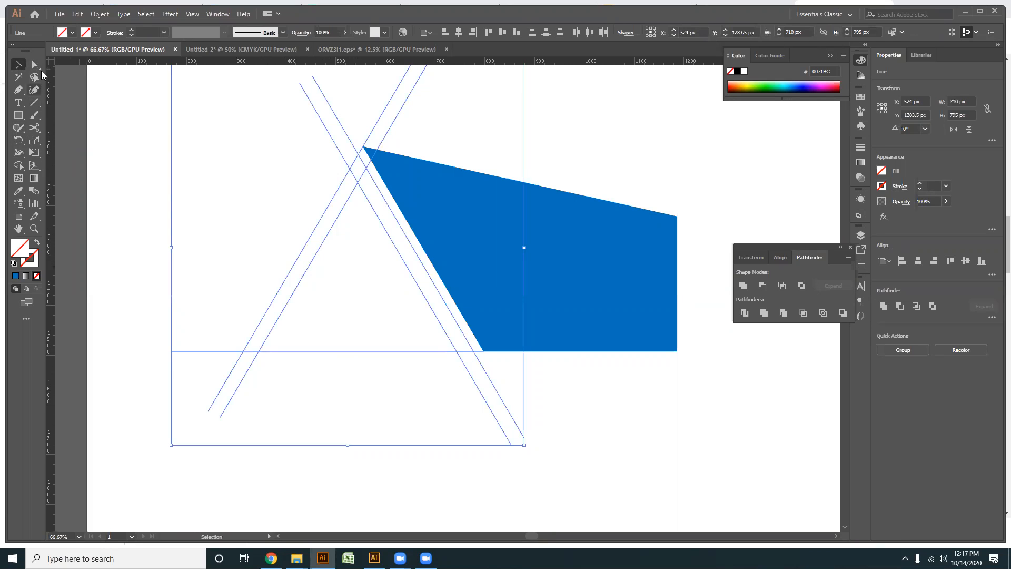
- Move the two slanted lines beside the blue shape right and slightly up, until they meet its slanted edge
drag(473, 415, 474, 412)
key(Right)
key(Right)
key(Right)
key(Right)
key(Right)
key(Right)
key(Right)
key(Right)
key(Right)
key(Right)
key(Right)
key(Right)
key(Right)
key(Right)
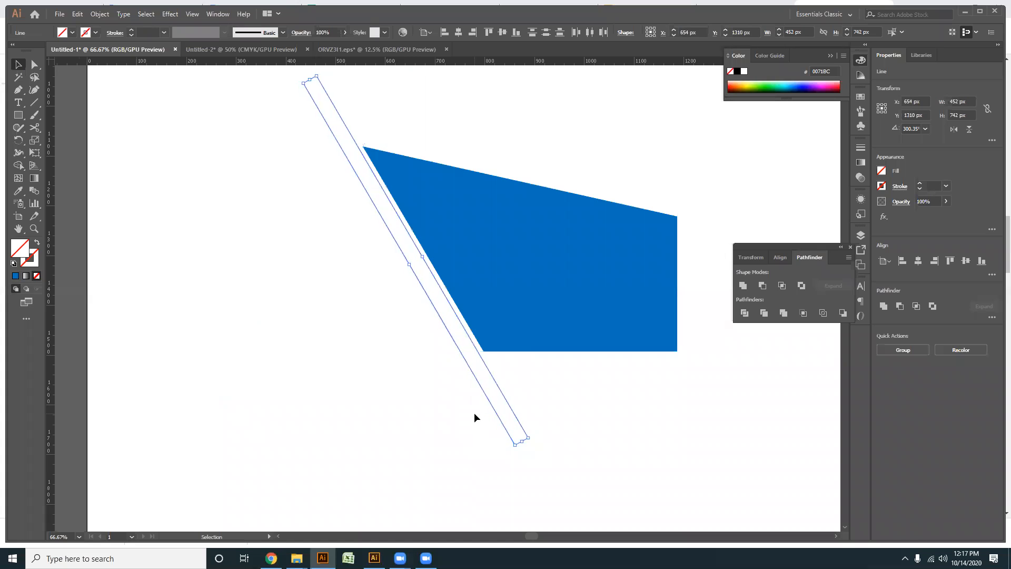
key(Right)
key(Right)
key(Right)
key(Right)
key(Up)
key(Up)
key(Up)
- Merge the bands between the parallel lines into an inverted-V roof with Shape Builder, filled olive 7F7D00
drag(232, 161, 306, 262)
drag(387, 413, 314, 293)
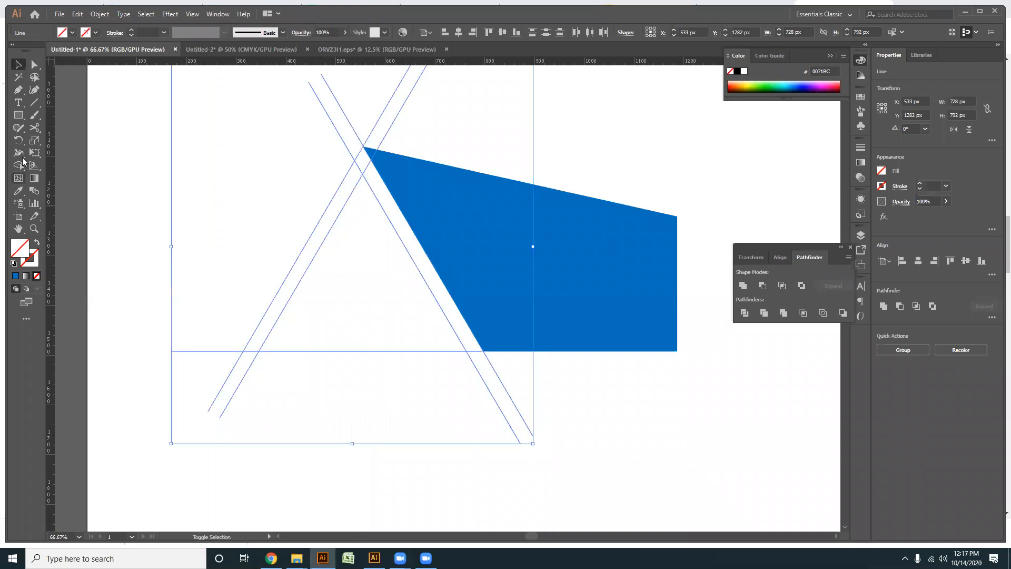
click(19, 165)
click(350, 186)
scroll(355, 169, up, 2)
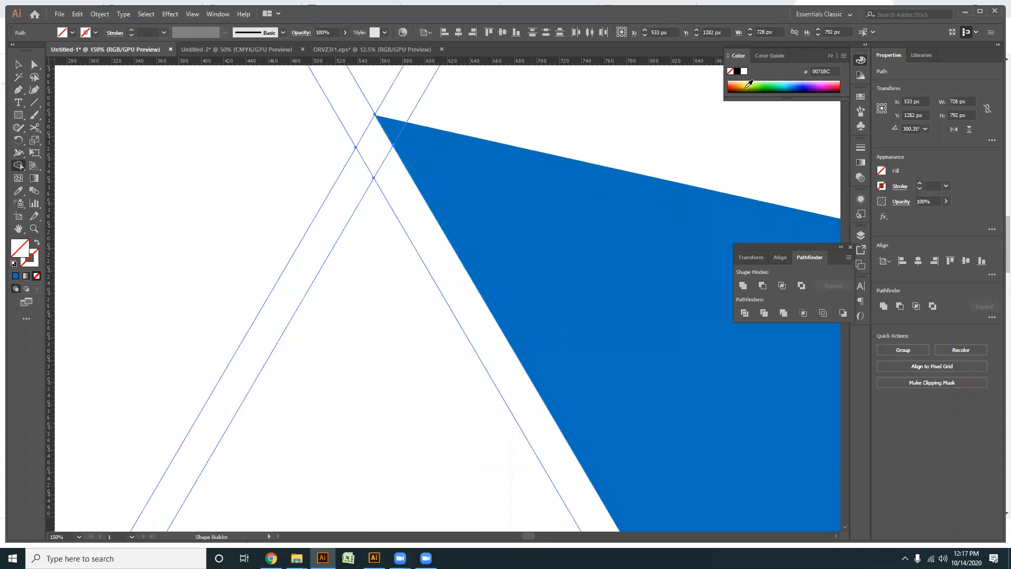
click(748, 84)
click(361, 179)
drag(361, 170, 375, 154)
click(405, 204)
- Delete the leftover line segments around the olive roof, below its legs and above its peak
scroll(400, 209, down, 3)
drag(303, 283, 270, 273)
click(34, 64)
click(377, 401)
drag(364, 402, 500, 346)
key(Delete)
drag(380, 374, 345, 308)
key(Delete)
drag(311, 139, 409, 158)
click(17, 76)
key(Delete)
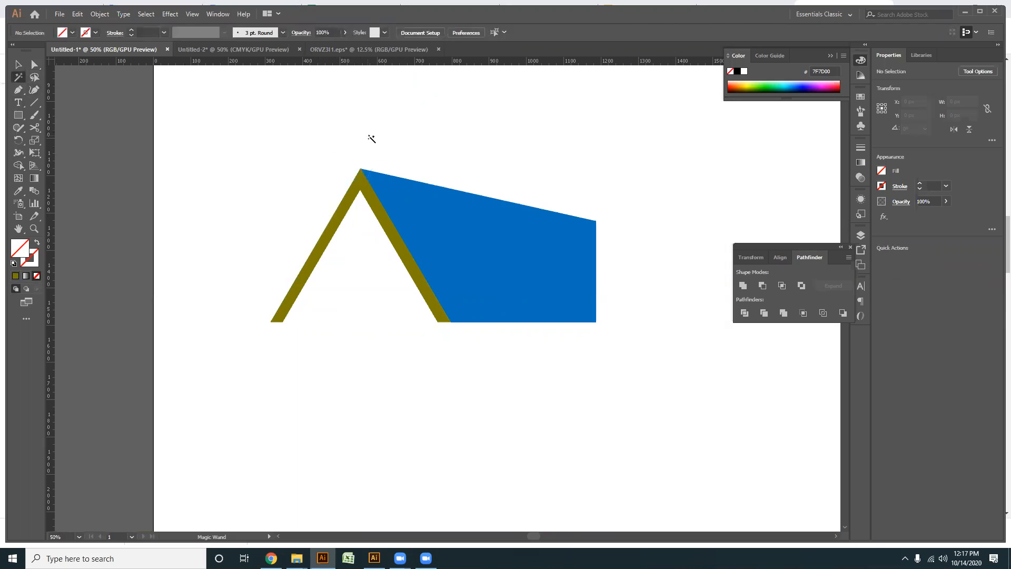
click(386, 136)
key(Delete)
- Move the olive roof left to about X 521 px, leaving a gap beside the blue shape
click(18, 64)
drag(373, 373, 290, 282)
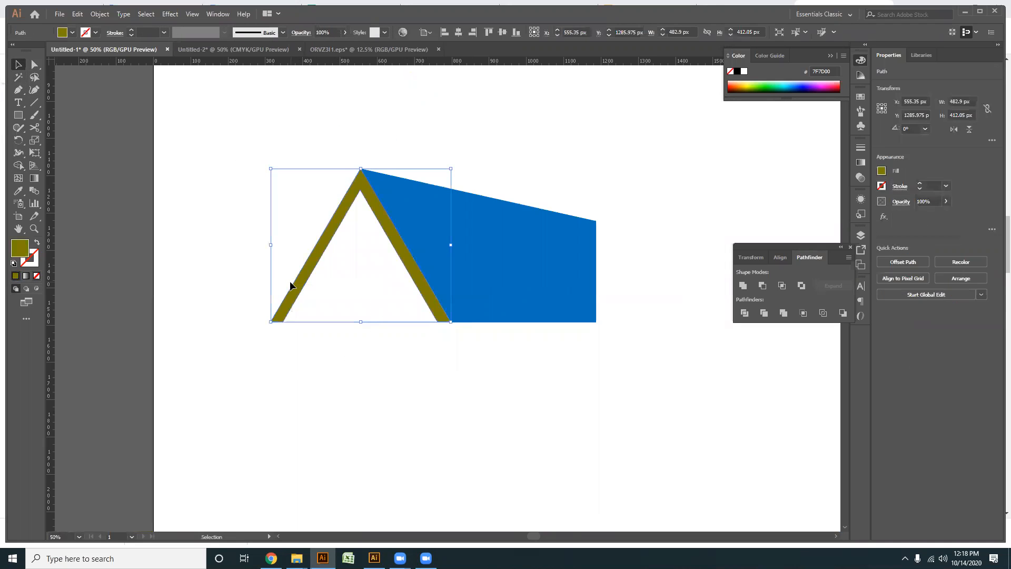
key(Left)
key(Left)
key(Left)
key(Left)
key(Left)
key(Left)
key(Left)
key(Left)
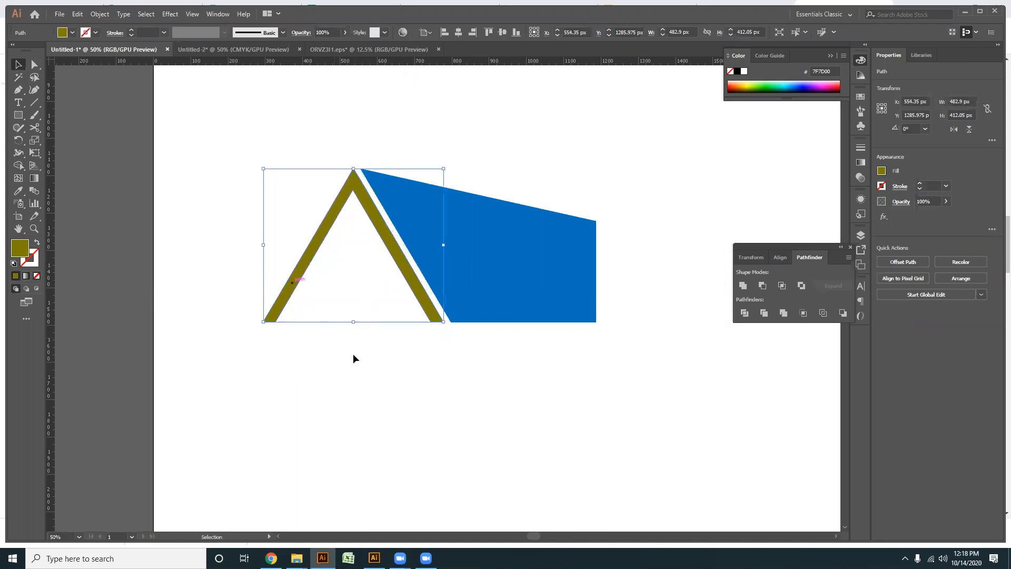
key(ctrl+a)
key(ctrl+minus)
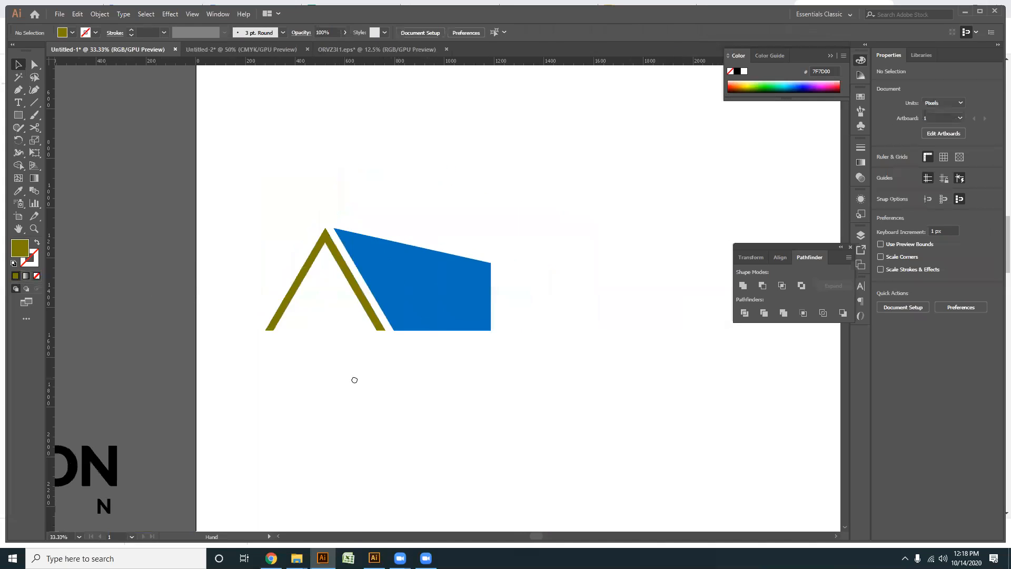
right_click(389, 316)
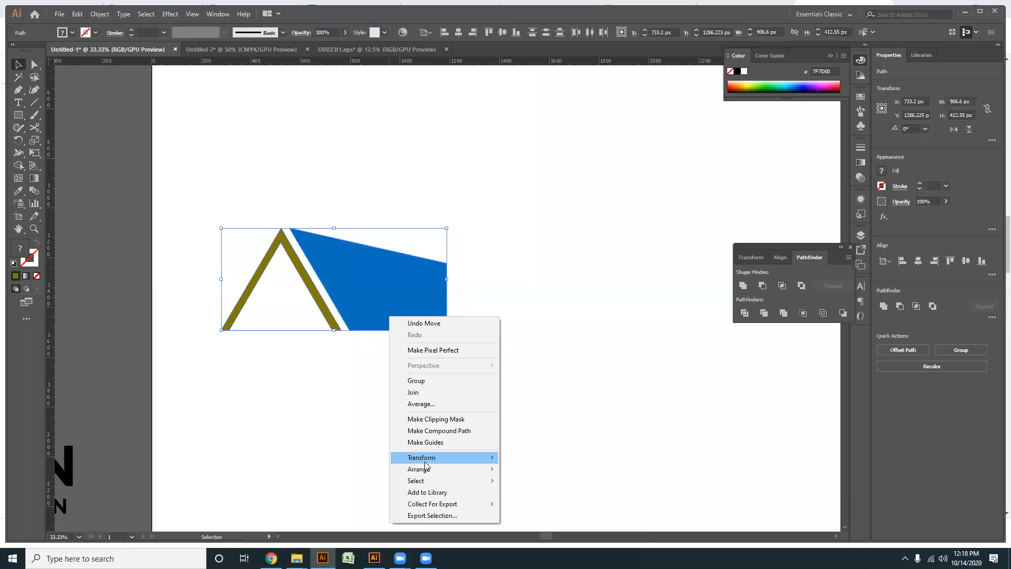
mouse_move(426, 460)
click(534, 497)
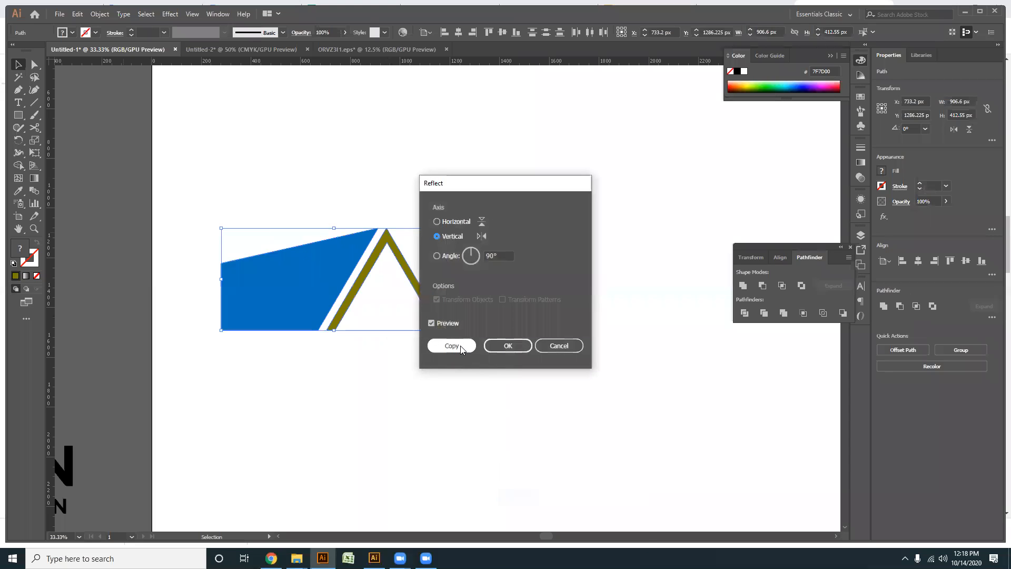
click(565, 347)
click(447, 419)
- Draw a square about 146 px wide below the roof and a vertical bar about 29 by 221 px across it
scroll(216, 336, up, 1)
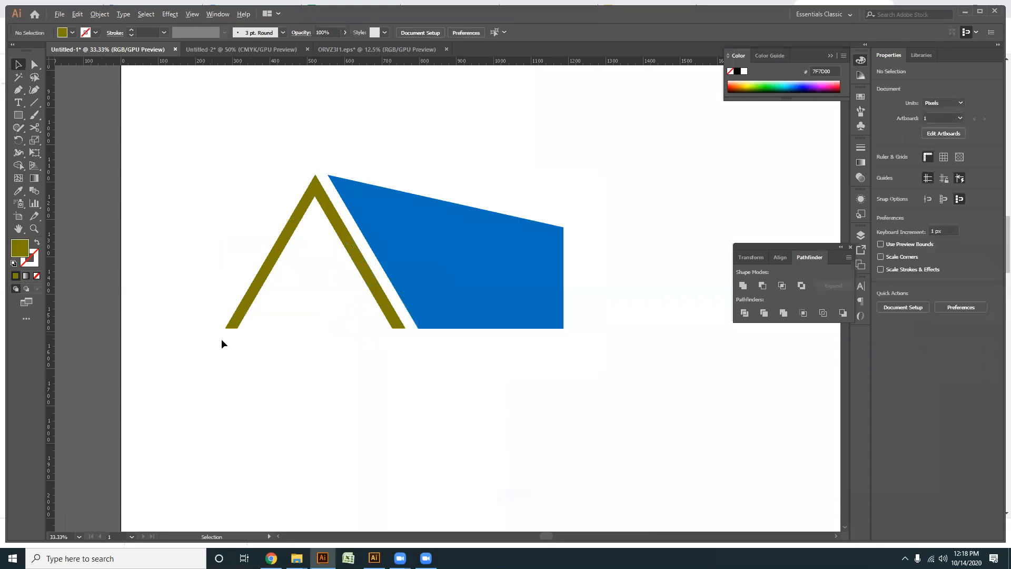
click(19, 115)
scroll(316, 307, down, 2)
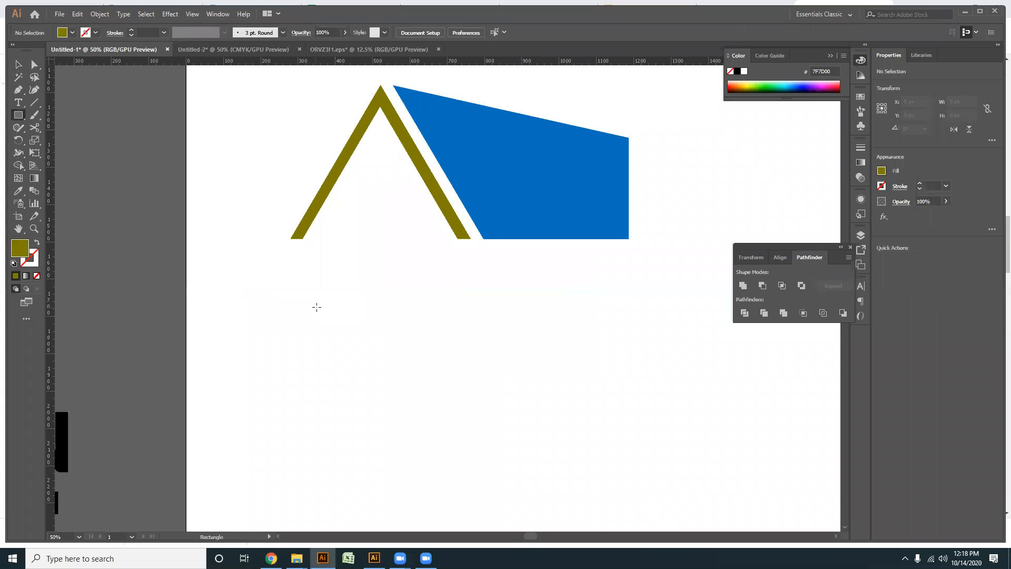
drag(317, 301, 372, 354)
scroll(324, 377, up, 2)
drag(354, 199, 377, 361)
- Narrow the vertical bar and centre it horizontally on the square
click(18, 67)
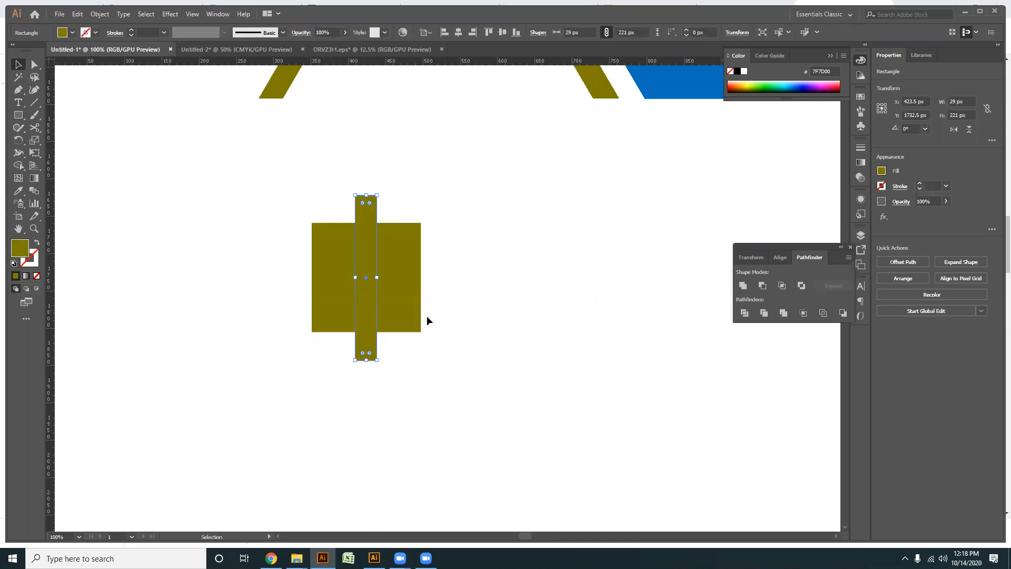
scroll(381, 304, up, 1)
drag(377, 262, 363, 263)
drag(435, 403, 244, 217)
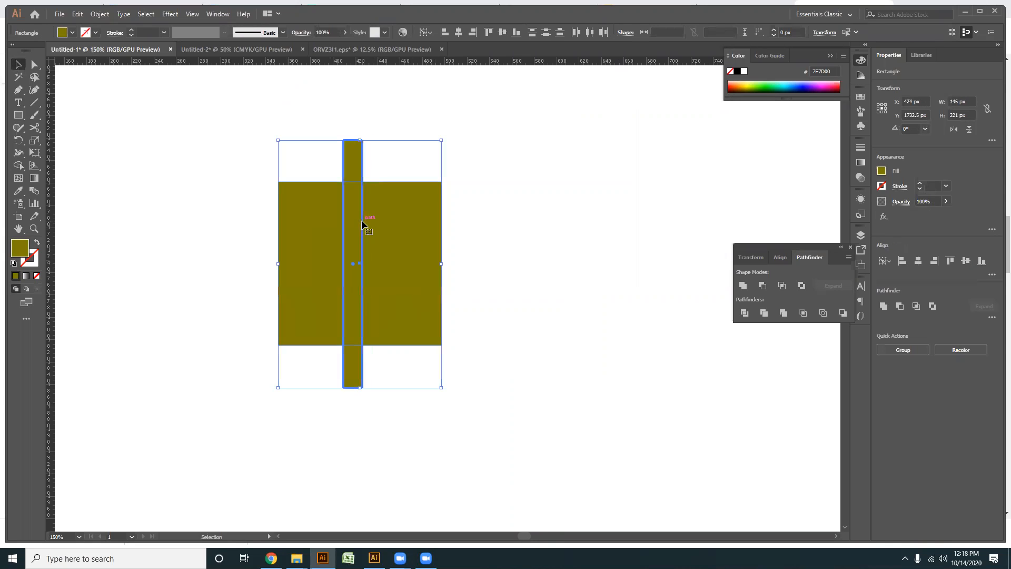
click(458, 33)
click(555, 179)
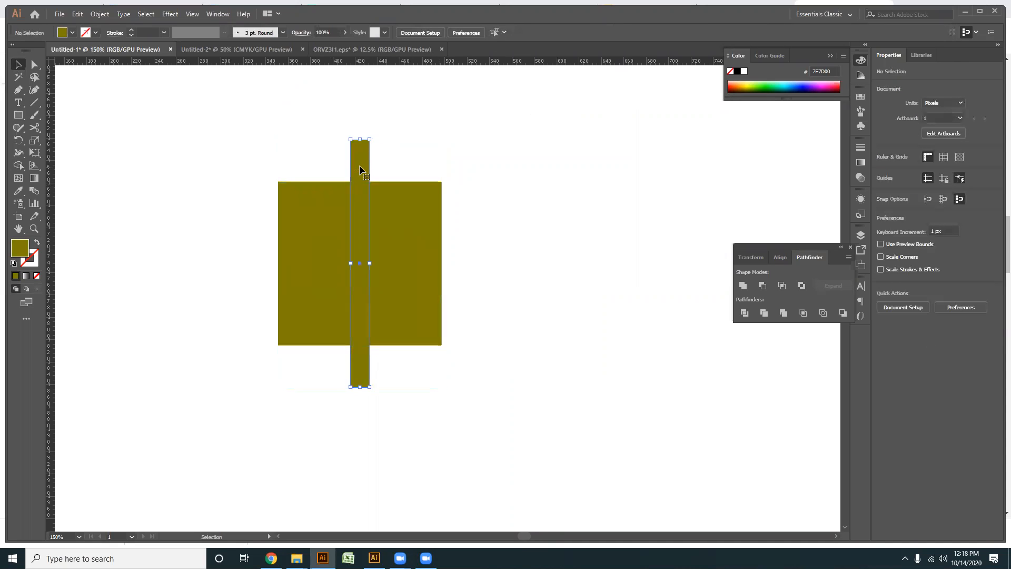
- Add a copy of the bar rotated 90° and subtract both bars from the square to form a four-pane window
click(359, 165)
drag(374, 136, 526, 300)
key(ctrl+a)
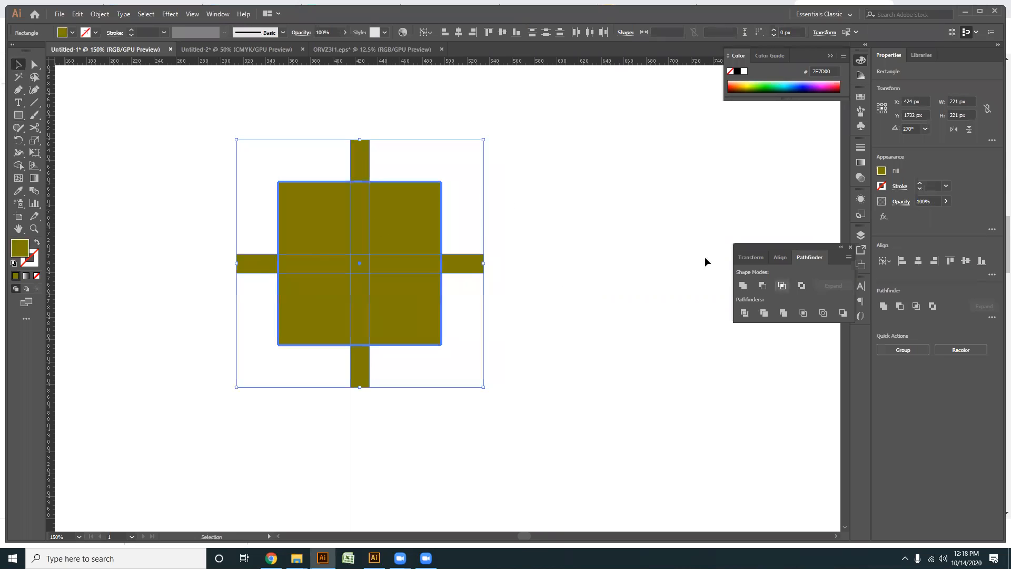
click(760, 284)
- Move the four-pane window between the legs of the olive roof and scale it down slightly
scroll(454, 350, down, 1)
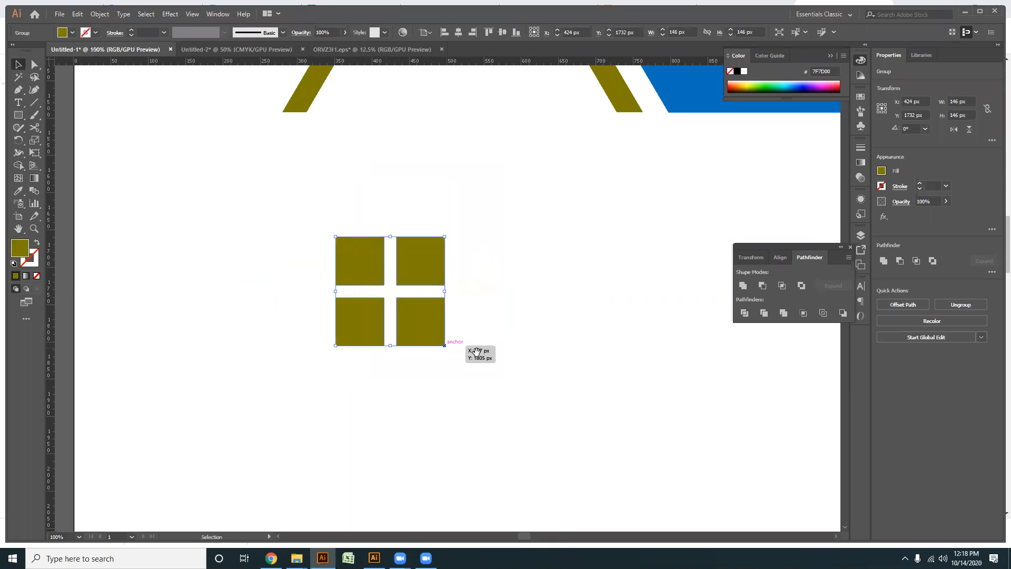
scroll(476, 351, down, 1)
drag(328, 389, 368, 239)
click(362, 288)
scroll(361, 289, up, 2)
drag(370, 347, 390, 415)
drag(430, 346, 365, 131)
click(373, 413)
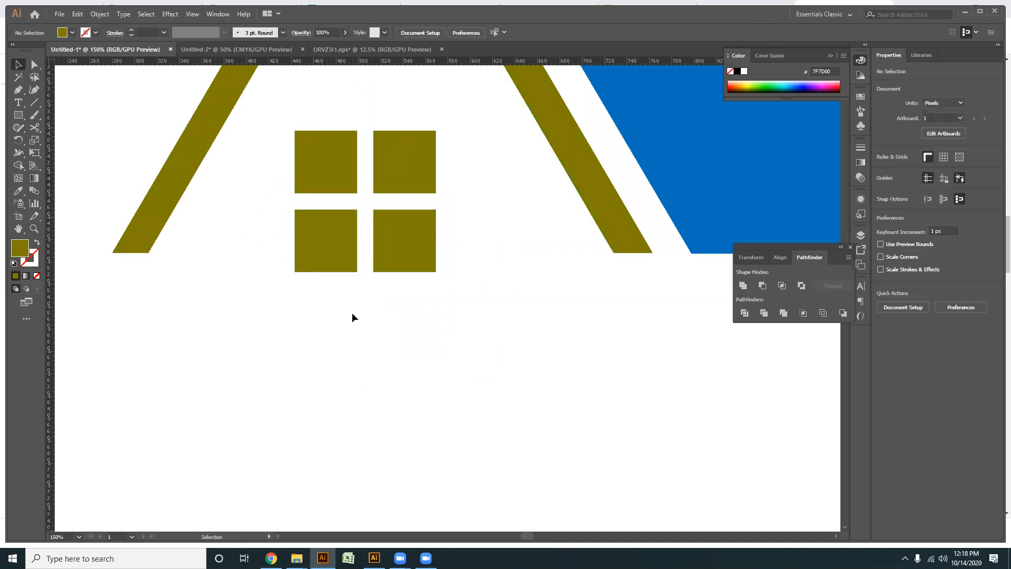
- Align the bottom edges of the window and the olive roof, and deselect them
scroll(352, 316, down, 1)
drag(231, 292, 412, 212)
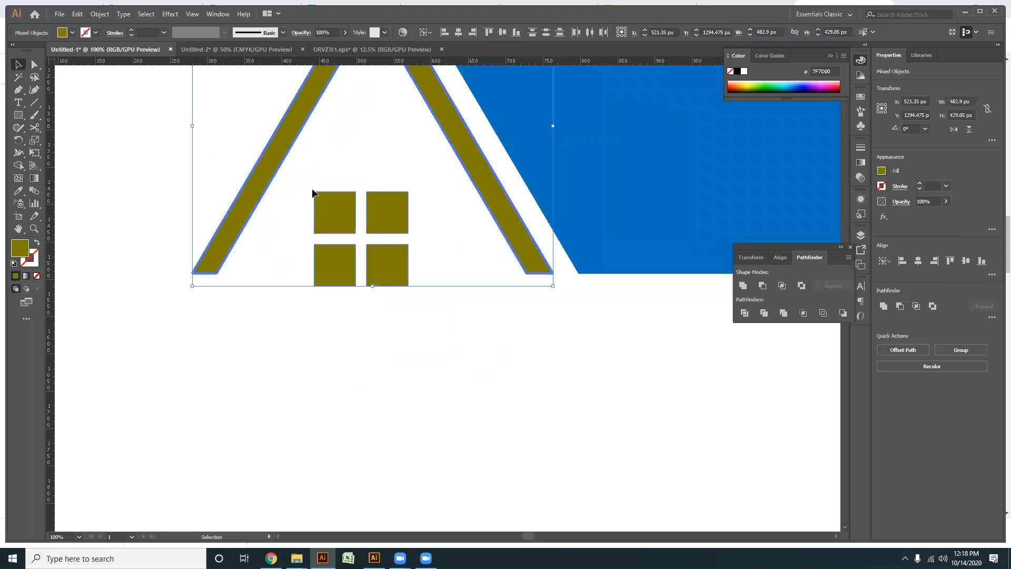
click(516, 33)
click(500, 379)
- Fill the roof and window with a dark grey swatch and deselect them
scroll(539, 302, down, 2)
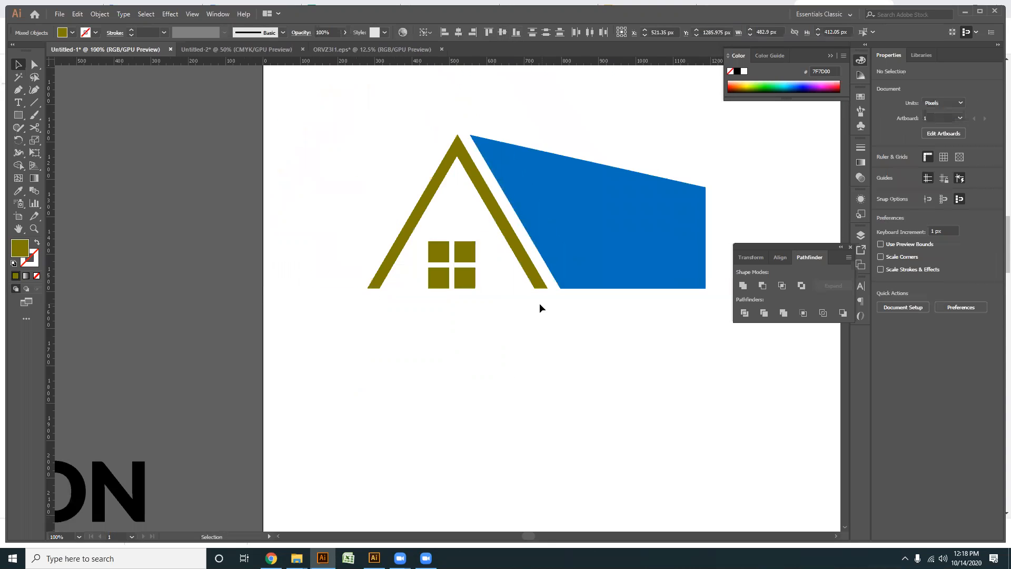
scroll(543, 305, right, 2)
drag(573, 338, 272, 172)
scroll(421, 258, right, 2)
drag(524, 372, 222, 176)
click(297, 255)
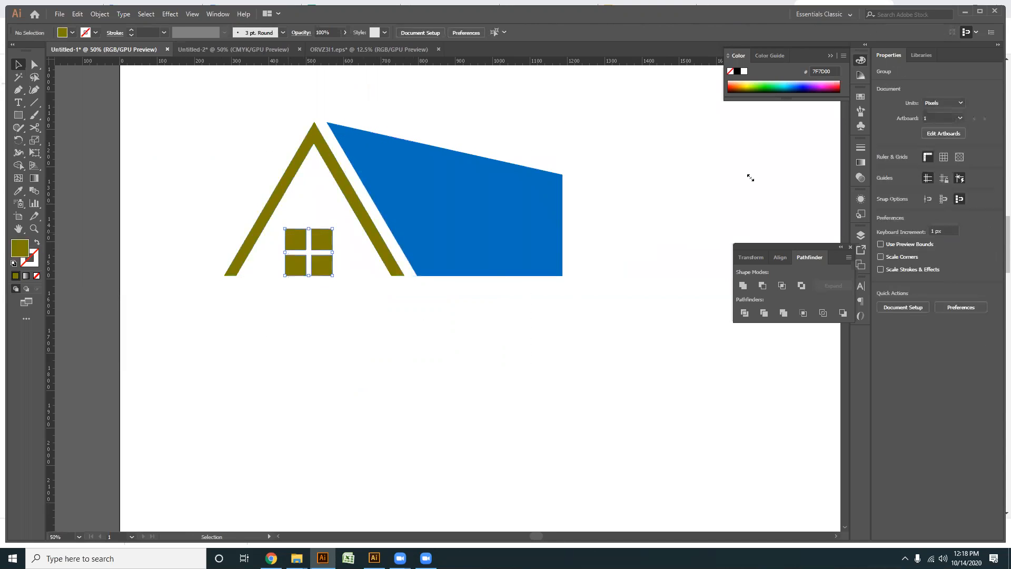
drag(343, 305, 247, 154)
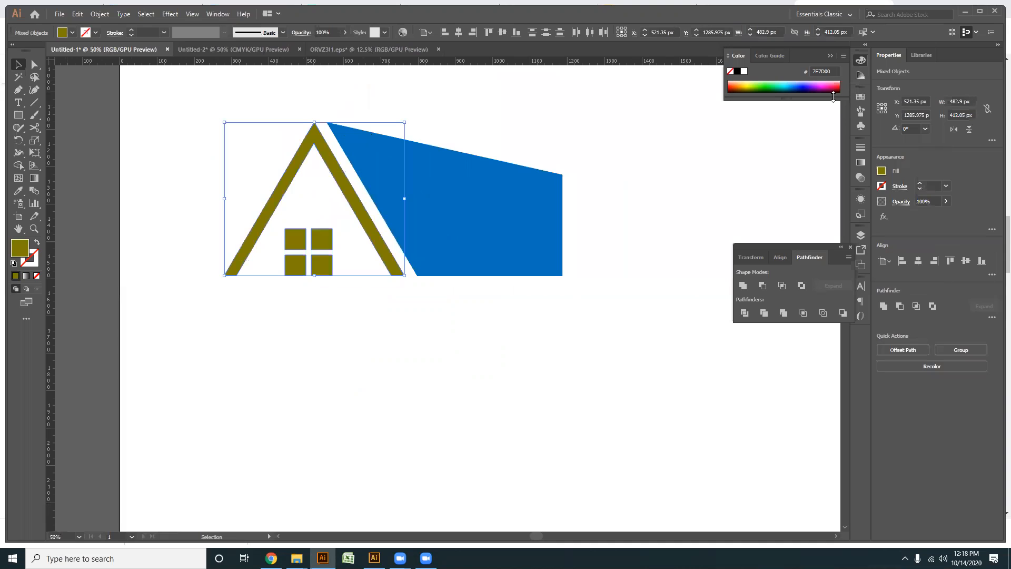
click(861, 97)
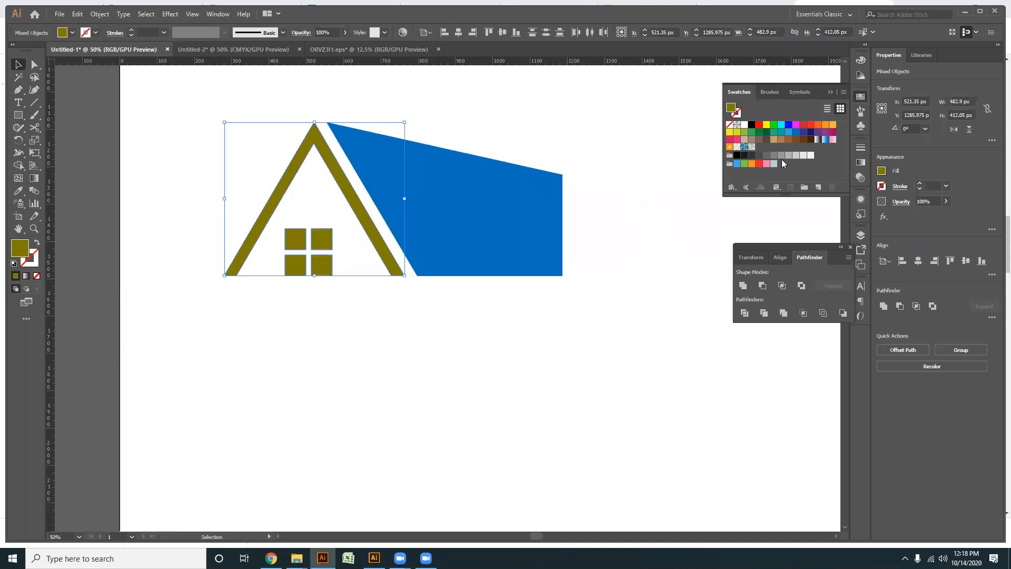
click(758, 155)
click(579, 325)
- Select the whole house with the blue shape and create a copy reflected across the vertical axis
drag(281, 336, 329, 332)
drag(373, 343, 290, 207)
drag(571, 370, 368, 179)
right_click(375, 176)
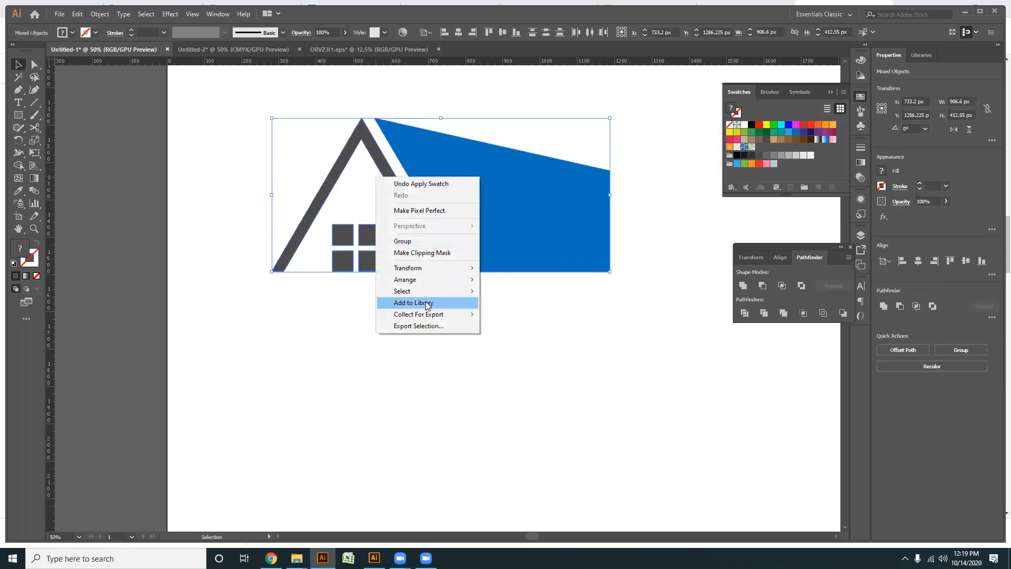
mouse_move(409, 268)
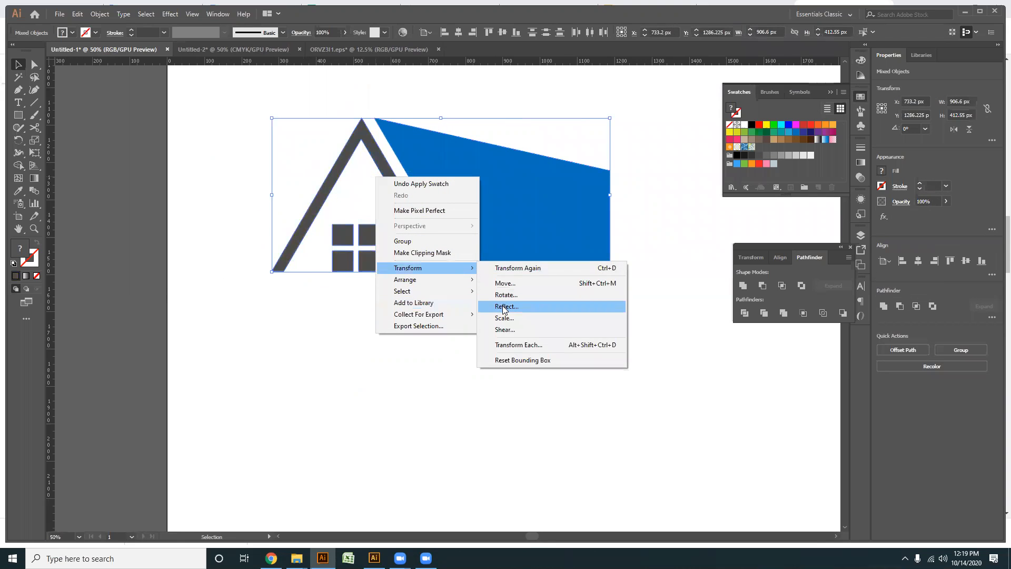
click(502, 305)
click(462, 347)
- Move the mirrored house to the original's right at about X 1647 px, Y 1287 px, with the blue shapes side by side
drag(400, 201, 630, 190)
key(space)
drag(599, 258, 411, 322)
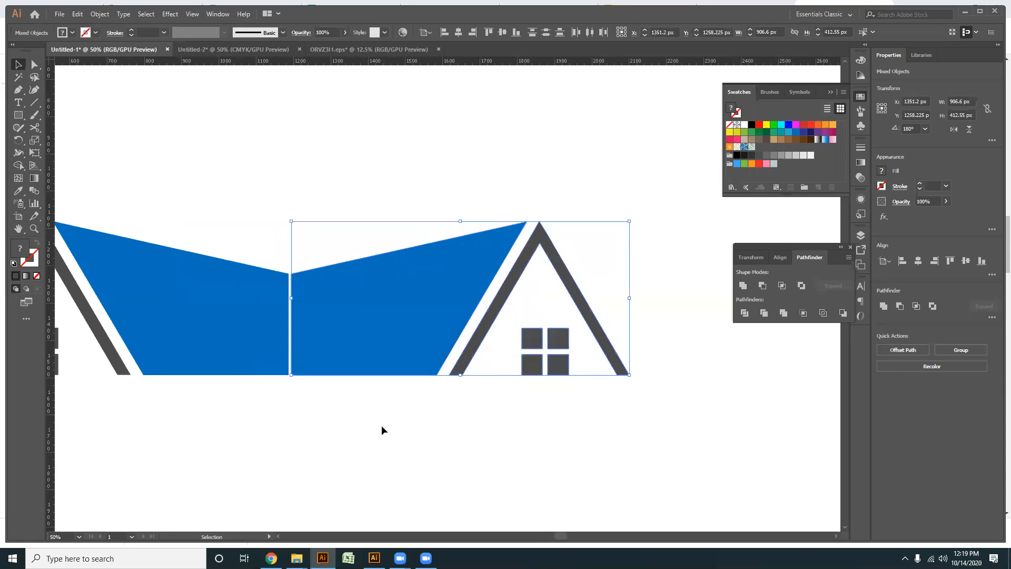
click(384, 411)
scroll(386, 411, down, 1)
drag(369, 412, 484, 348)
key(space)
drag(641, 421, 475, 262)
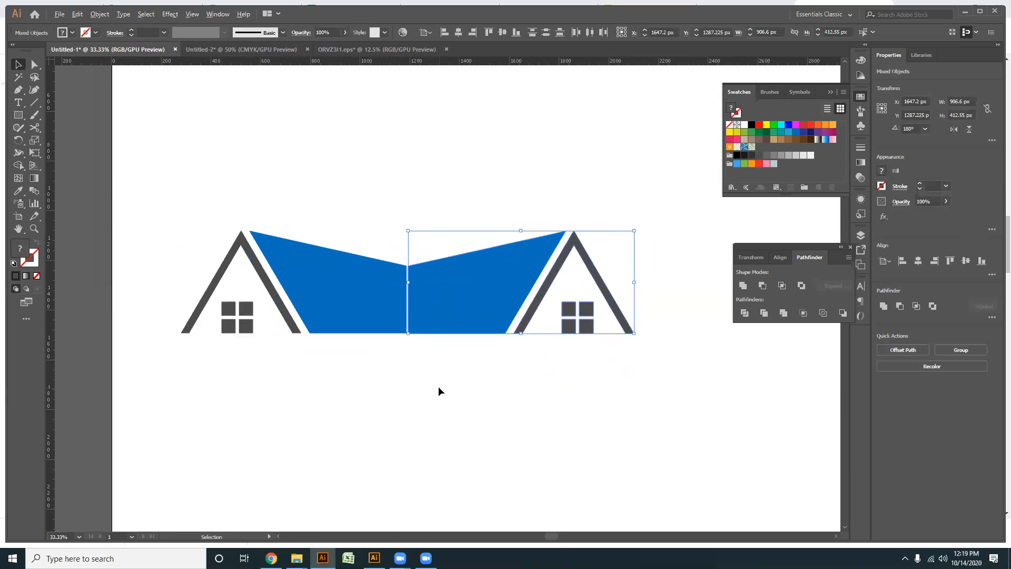
- Shift the mirrored house right to open a narrow vertical gap between the two blue shapes, and deselect it
scroll(438, 386, up, 1)
key(shift+Right)
key(shift+Right)
key(shift+Right)
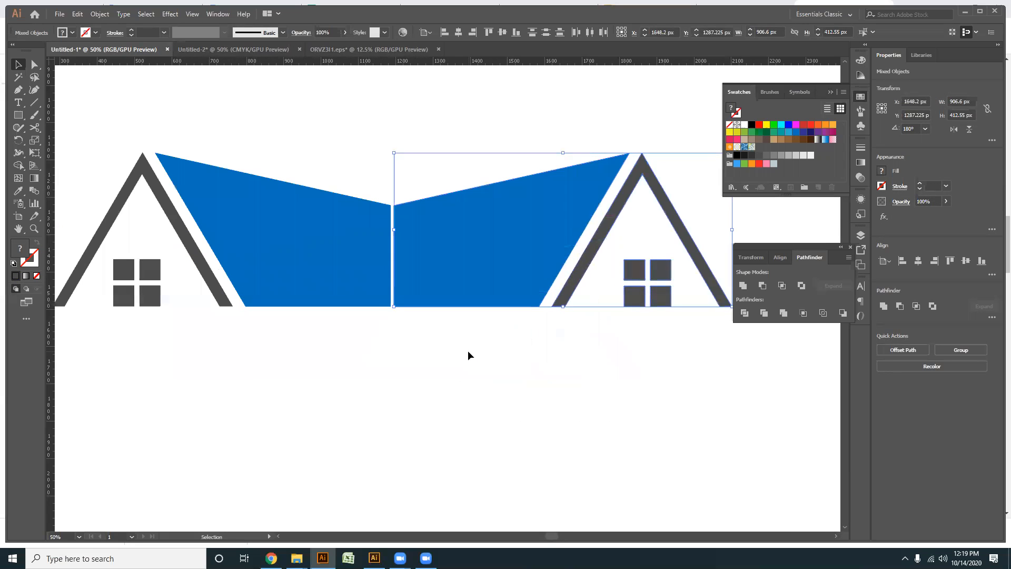
click(463, 342)
- Place a duplicate of the mirrored house above the gap between the two houses, and deselect it
scroll(463, 343, down, 1)
drag(564, 390, 424, 239)
click(433, 447)
scroll(417, 348, up, 2)
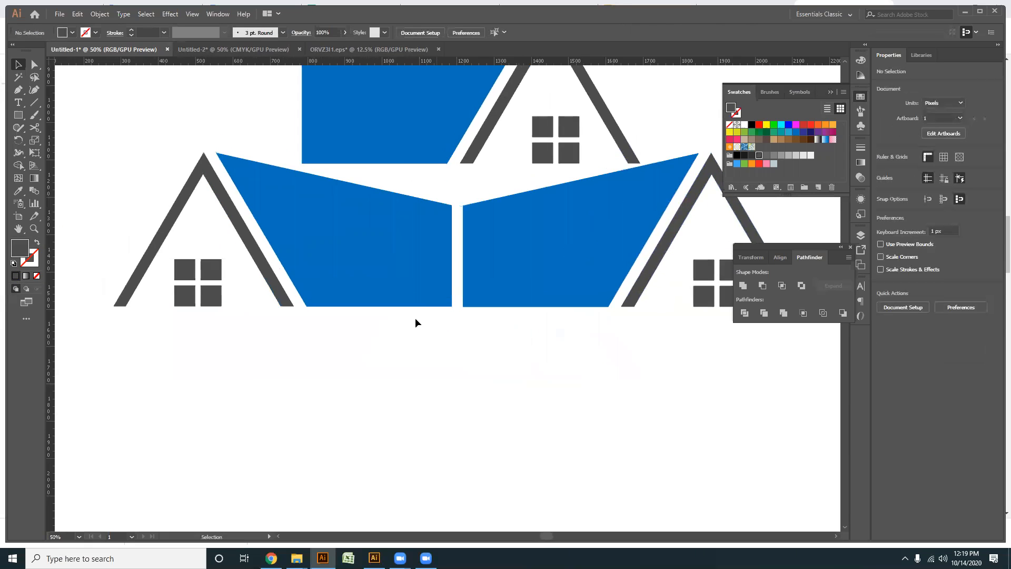
- Try to scale the upper house's roof and blue shape down to about 806 × 367 px, then undo the scaling and deselect
scroll(416, 295, down, 1)
scroll(431, 284, up, 1)
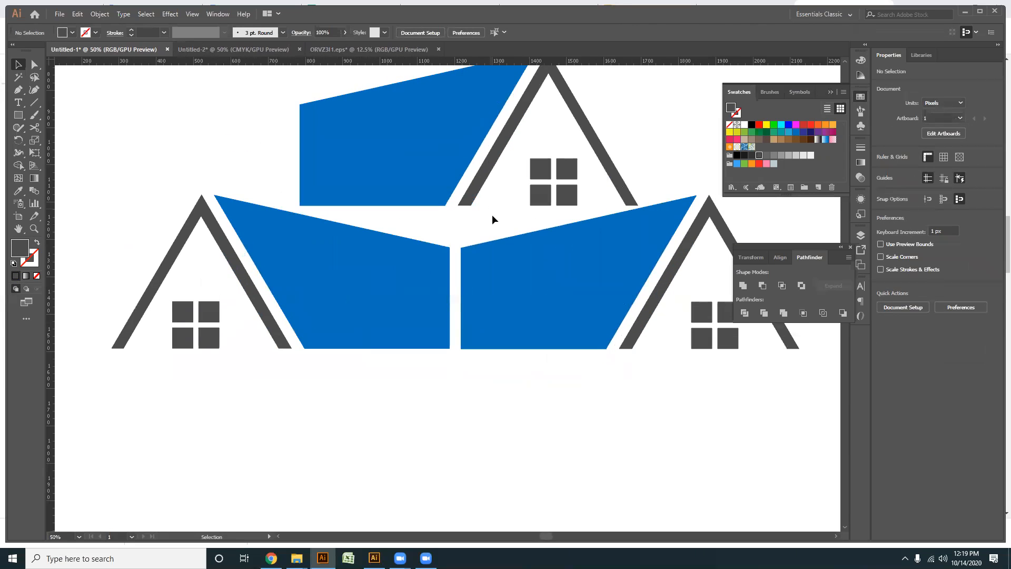
drag(431, 194, 472, 196)
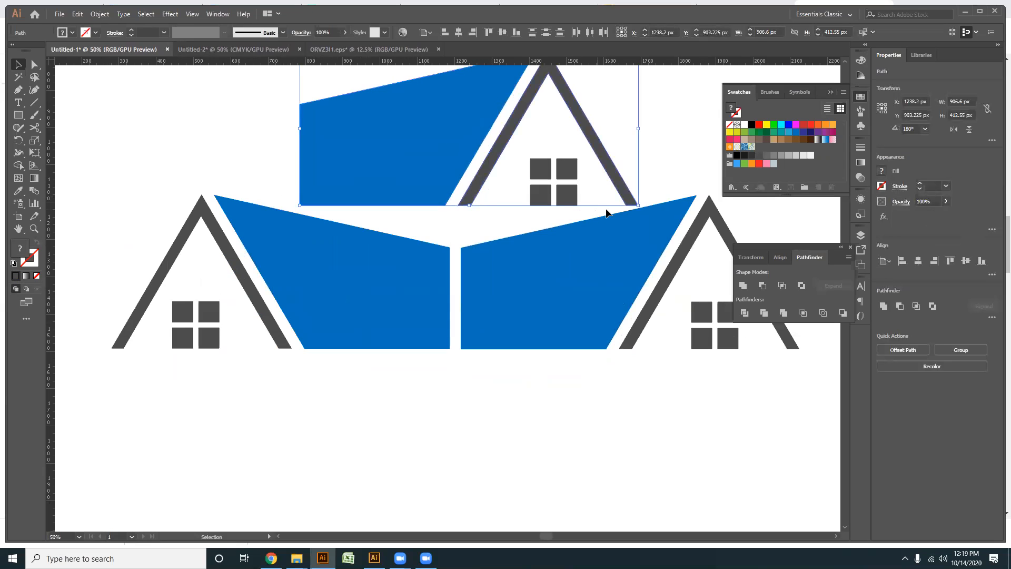
mouse_move(635, 208)
mouse_down()
mouse_move(652, 203)
mouse_move(619, 197)
mouse_up()
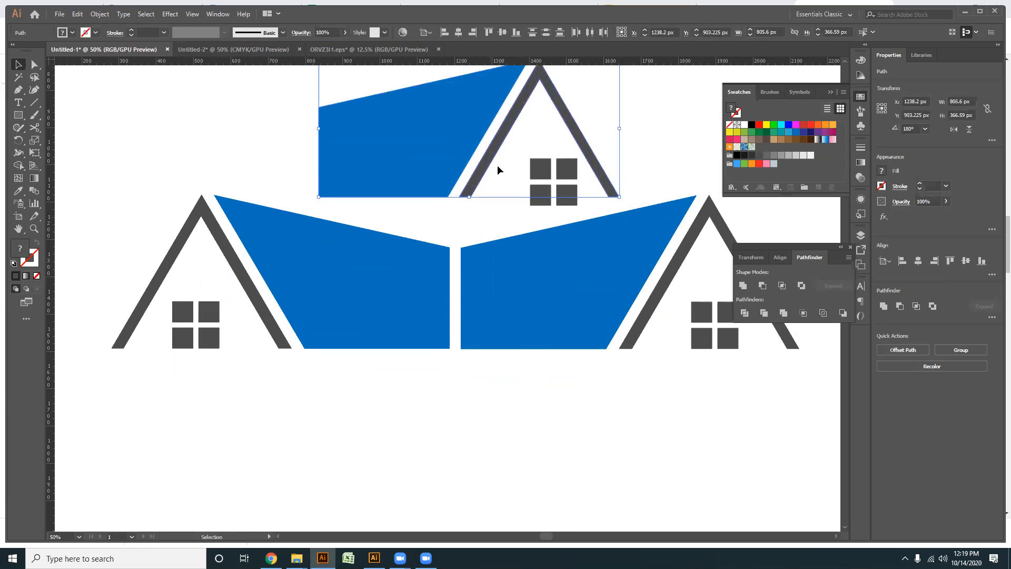
key(ctrl+z)
click(517, 369)
- Delete the upper duplicate house and the mirrored house, keeping only the original house with its blue shape
drag(467, 182, 447, 254)
drag(379, 100, 560, 294)
drag(542, 262, 543, 274)
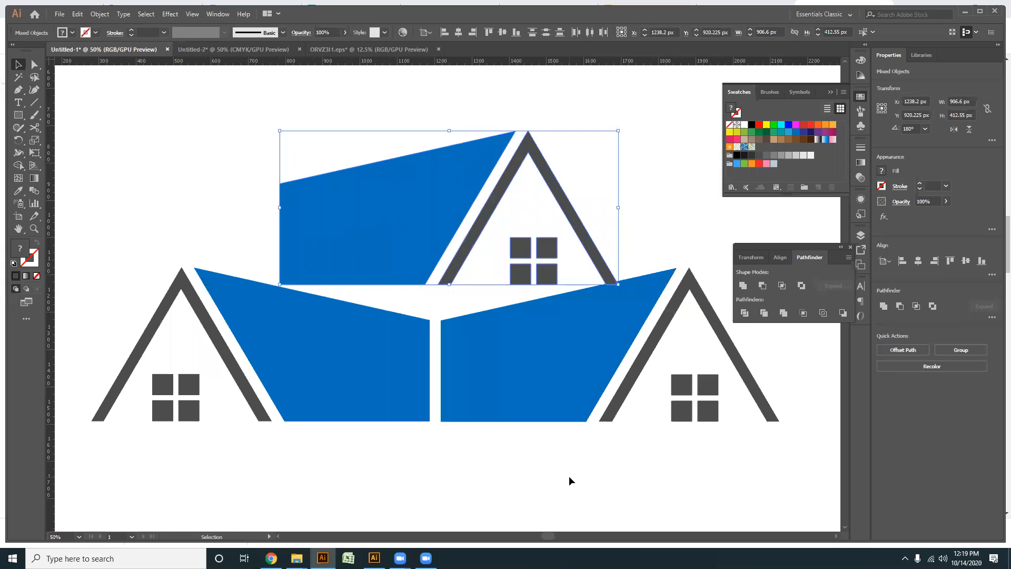
key(Delete)
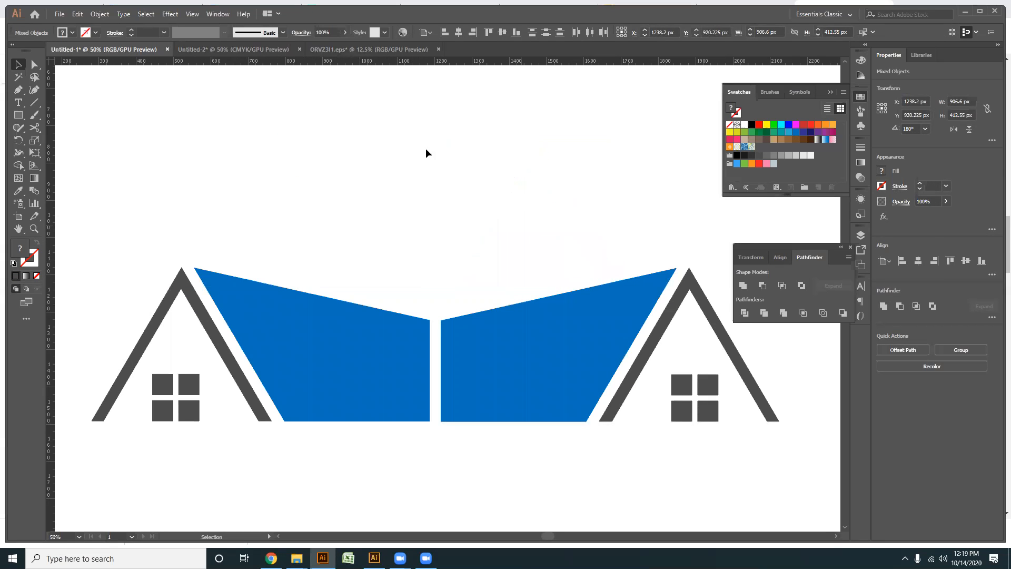
drag(693, 497, 426, 217)
key(Delete)
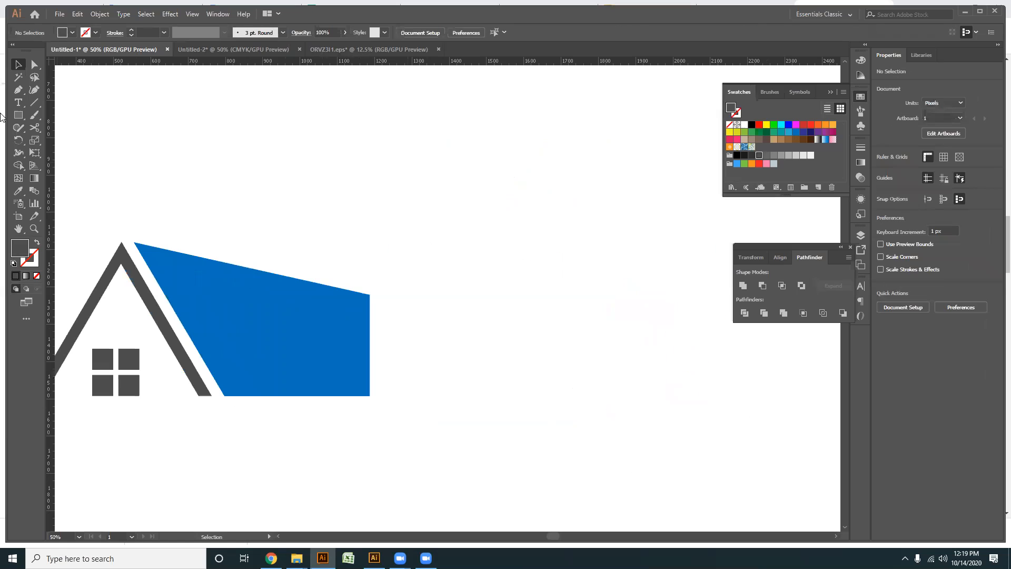
- Draw a closed four-sided shape with the Pen tool just right of the blue shape, roughly mirroring its outline
click(18, 90)
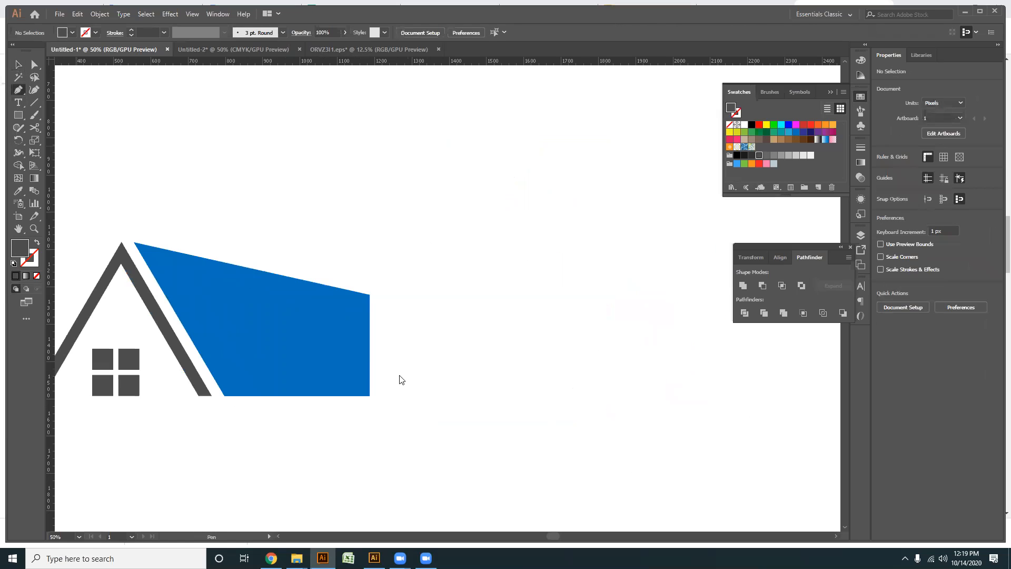
click(377, 395)
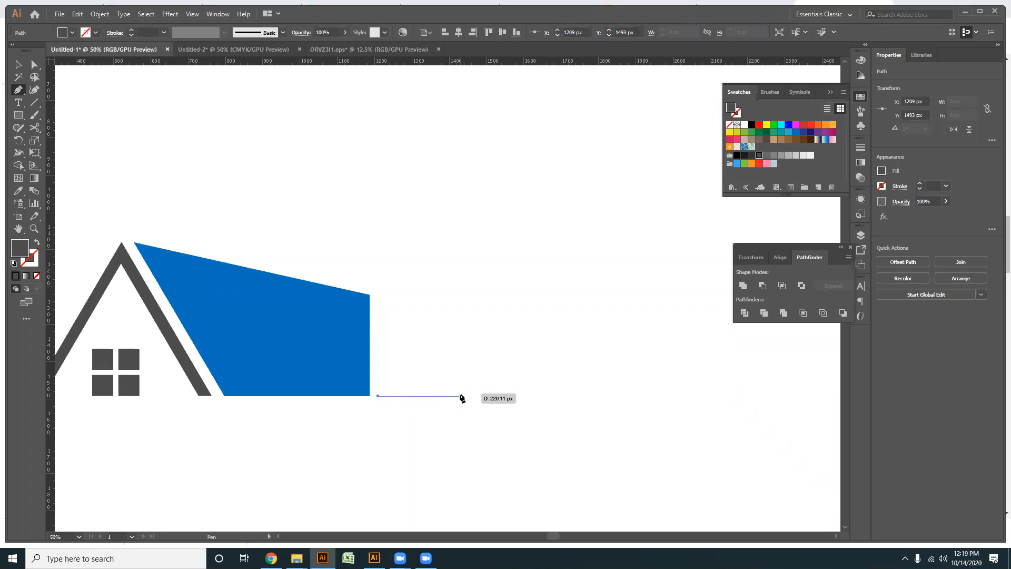
click(460, 396)
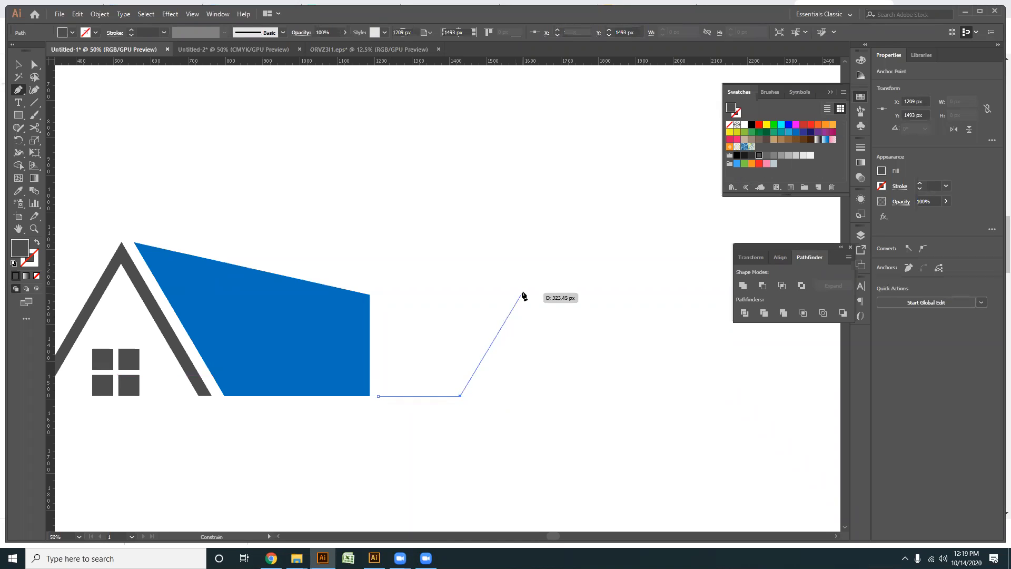
click(554, 266)
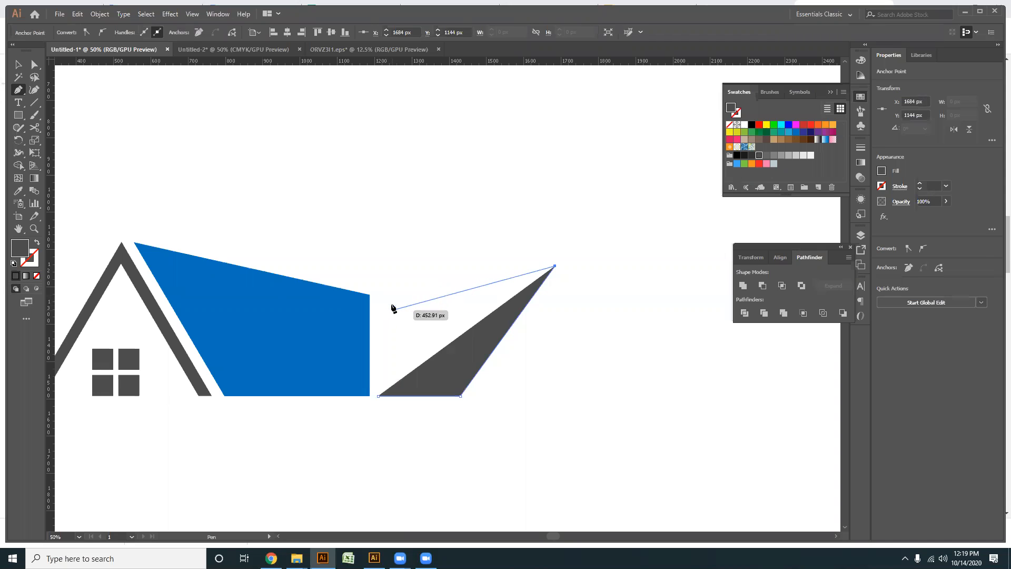
click(387, 298)
click(379, 396)
- Shift the pen-drawn shape's upper-left and lower-right anchor points to the right with Direct Selection, and deselect it
click(35, 70)
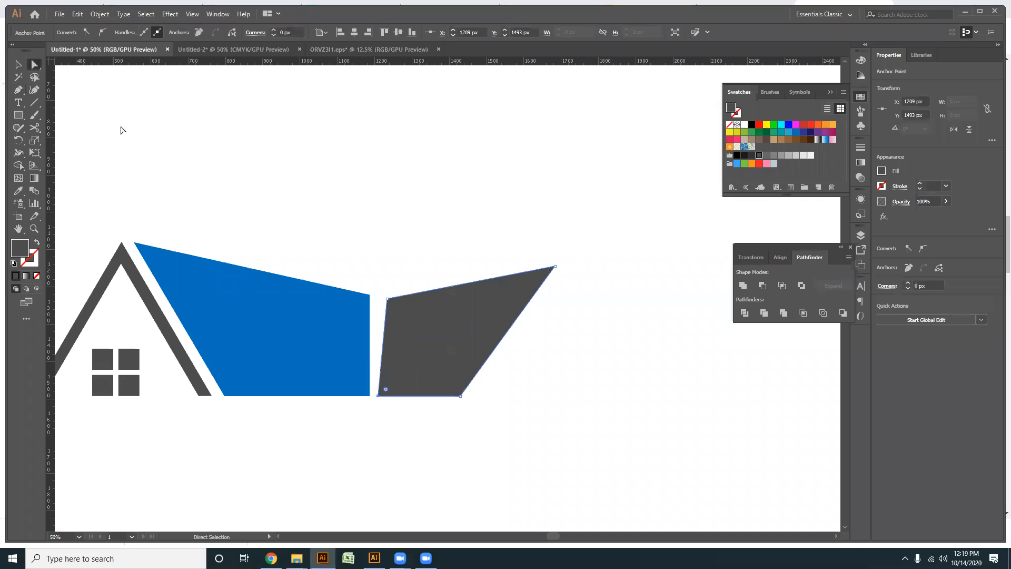
scroll(398, 310, up, 1)
drag(394, 298, 417, 300)
click(643, 384)
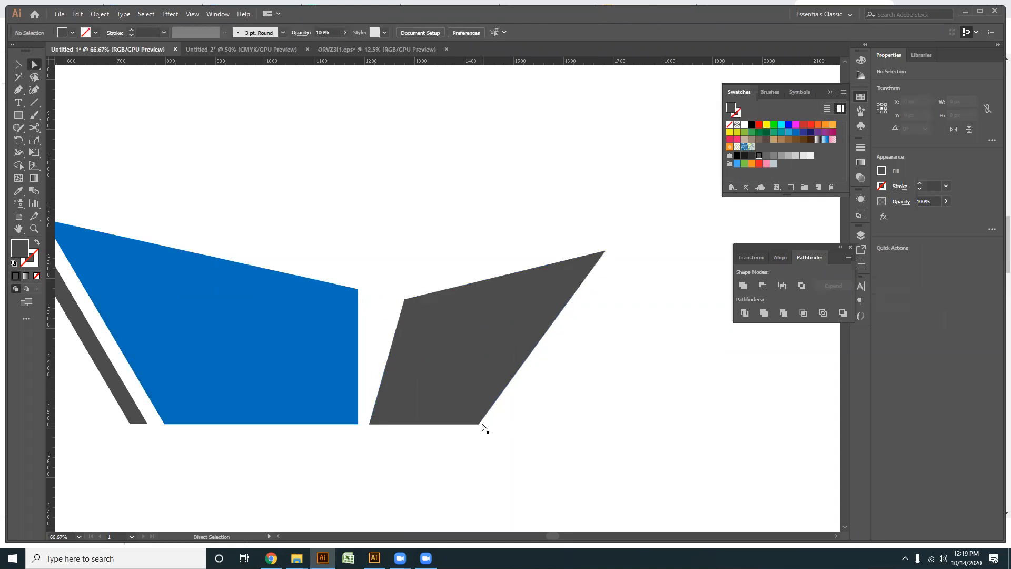
drag(478, 424, 495, 424)
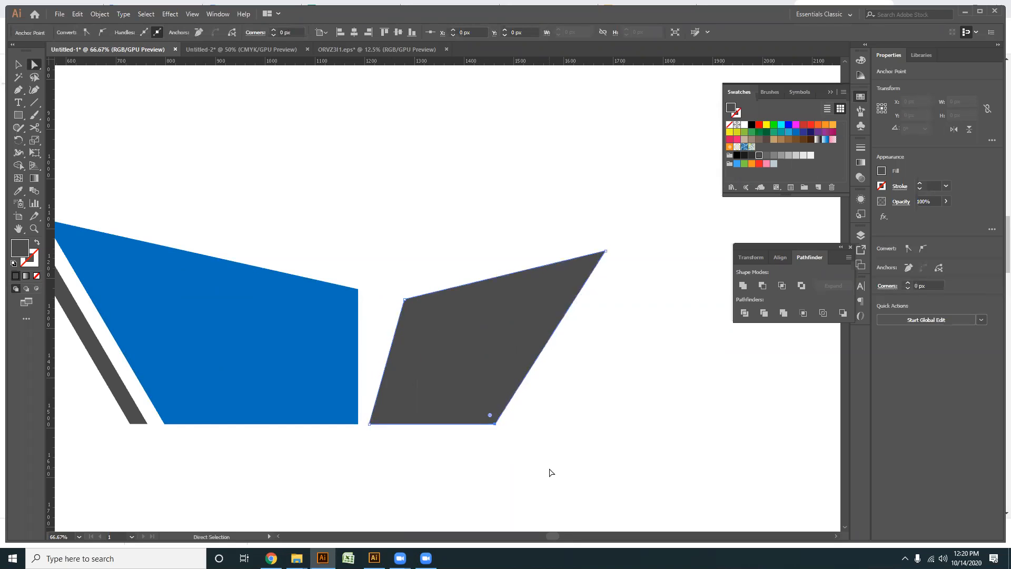
click(550, 473)
- Delete the pen-drawn dark shape
scroll(525, 444, down, 1)
click(503, 388)
key(Delete)
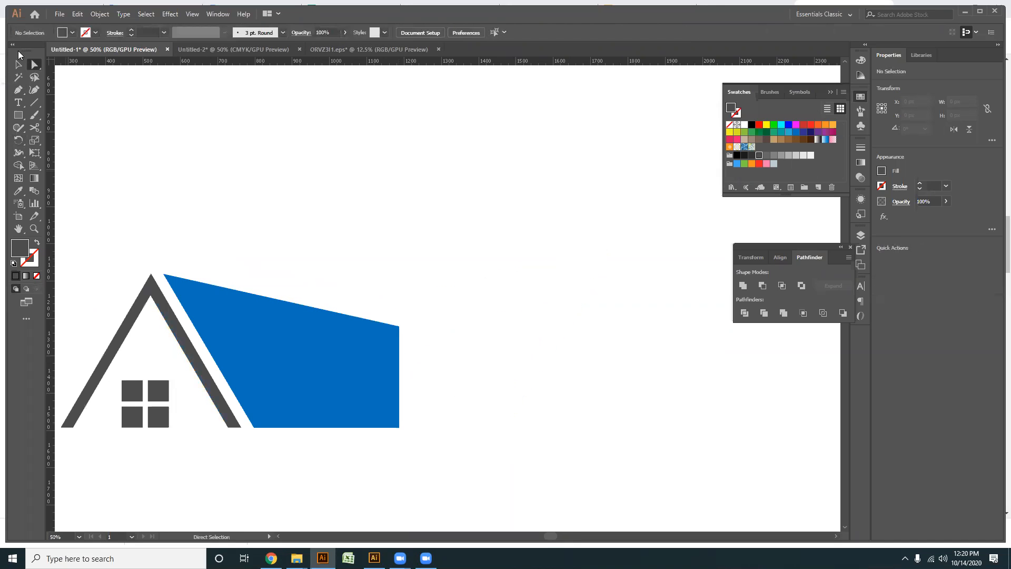
click(16, 68)
drag(401, 334, 416, 283)
drag(435, 441, 82, 275)
right_click(253, 268)
click(533, 362)
key(a)
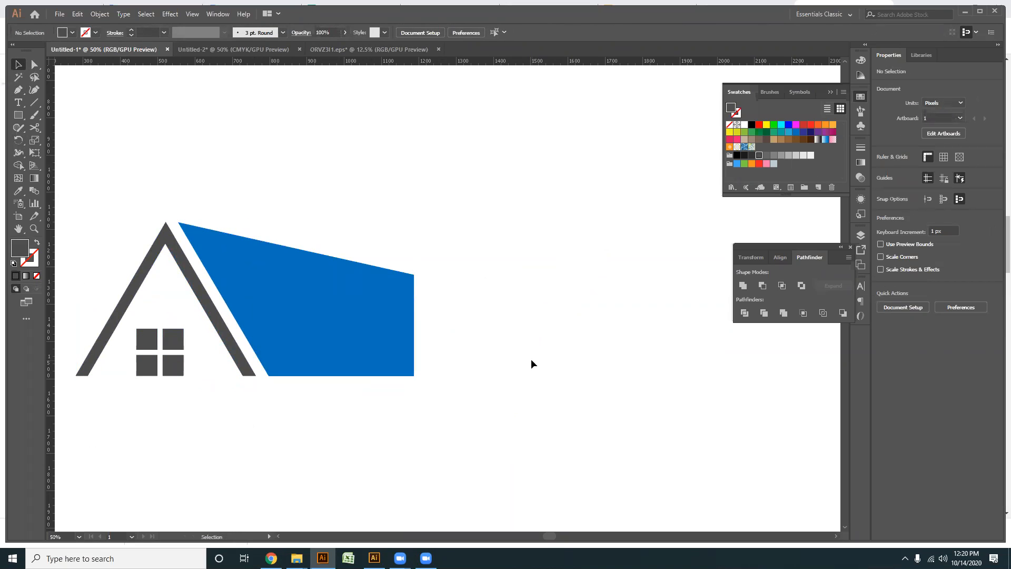
key(ctrl+s)
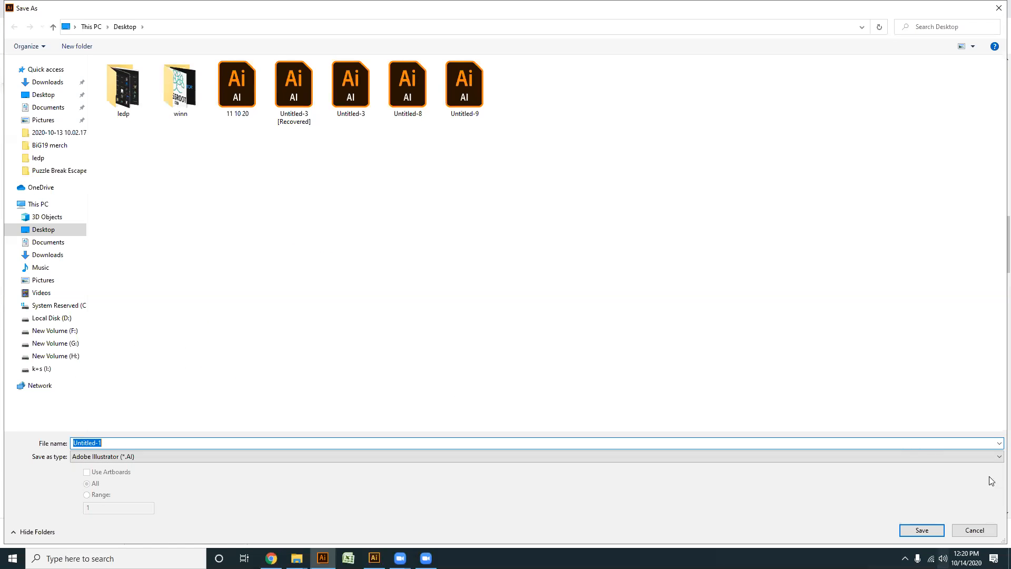
click(974, 531)
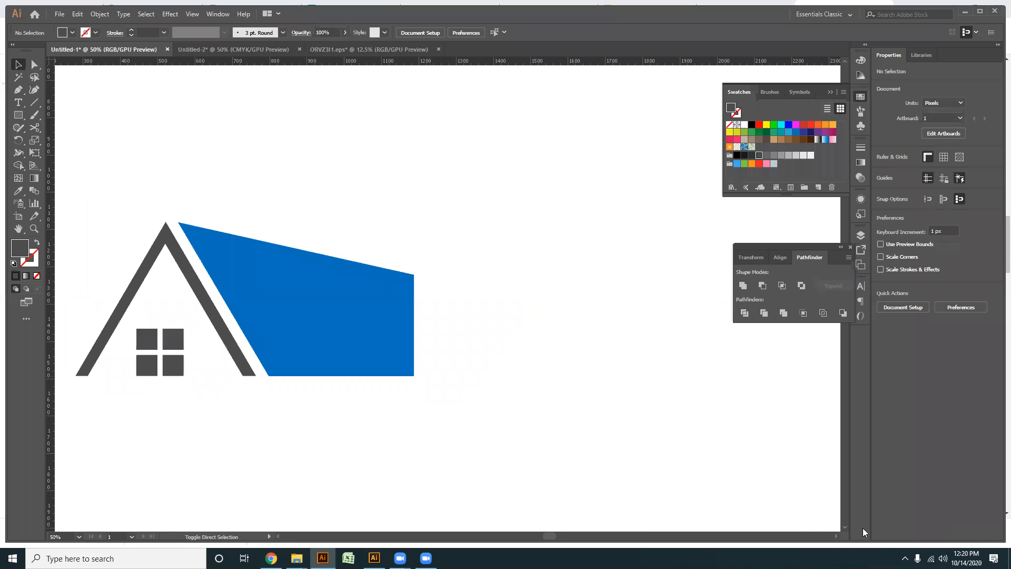
- Select the whole original house with its blue shape and create a copy reflected across the vertical axis
drag(408, 444, 105, 248)
right_click(225, 275)
mouse_move(280, 378)
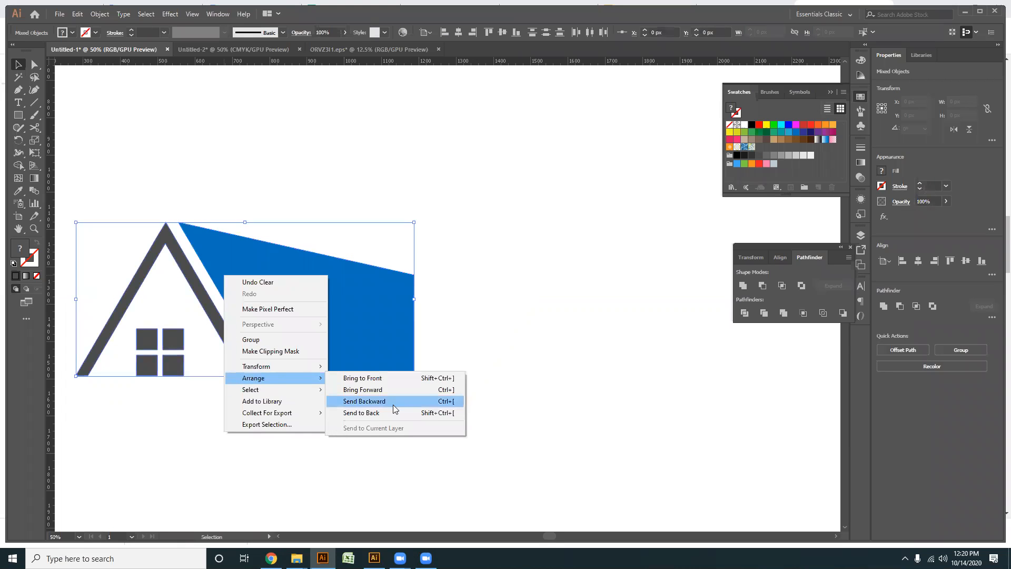
mouse_move(311, 366)
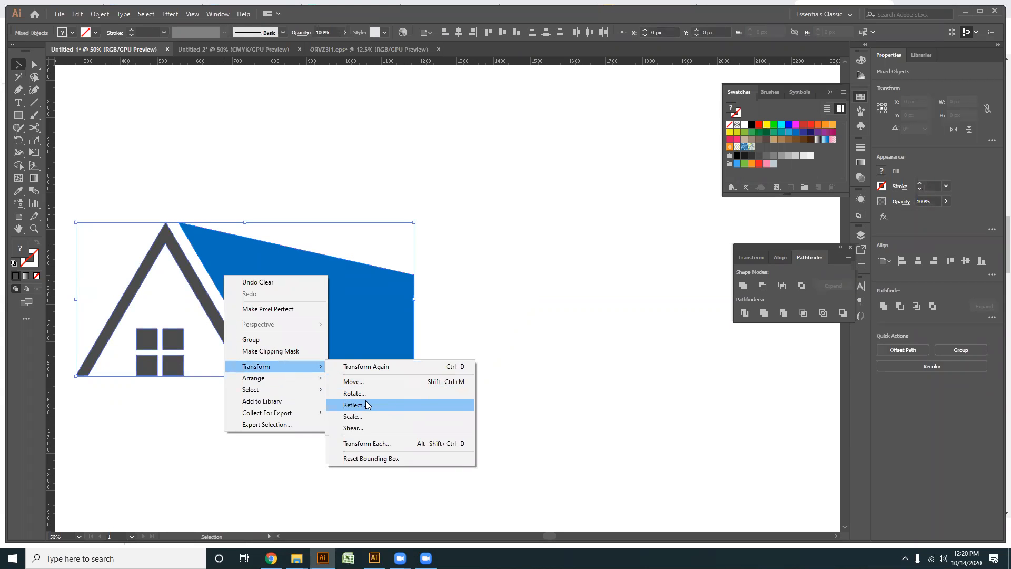
click(367, 404)
click(454, 346)
- Place the mirrored house at about X 1659 px, Y 1285 px, leaving a narrow vertical gap between the two blue shapes
drag(238, 312, 583, 311)
drag(686, 390, 592, 389)
drag(473, 458, 664, 320)
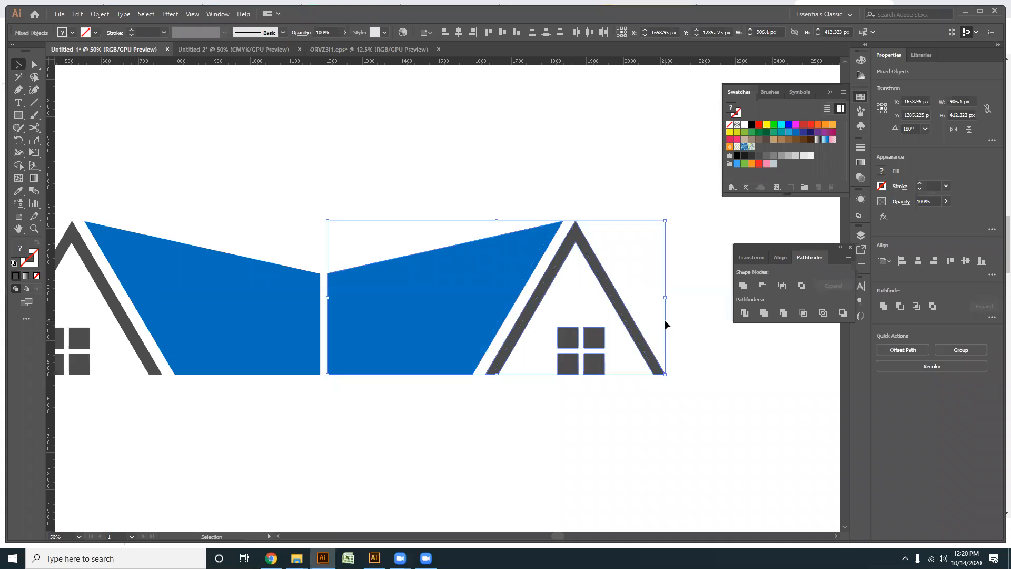
- Duplicate the mirrored house above the gap, scale the copy down to about 756 px wide, and deselect it
drag(472, 327, 329, 170)
drag(520, 217, 494, 205)
drag(356, 194, 353, 222)
click(379, 456)
drag(380, 457, 460, 437)
- Extend the upper blue shape's bottom corners down into the lower left blue shape, and lengthen the upper roof's left leg to the gap
click(34, 76)
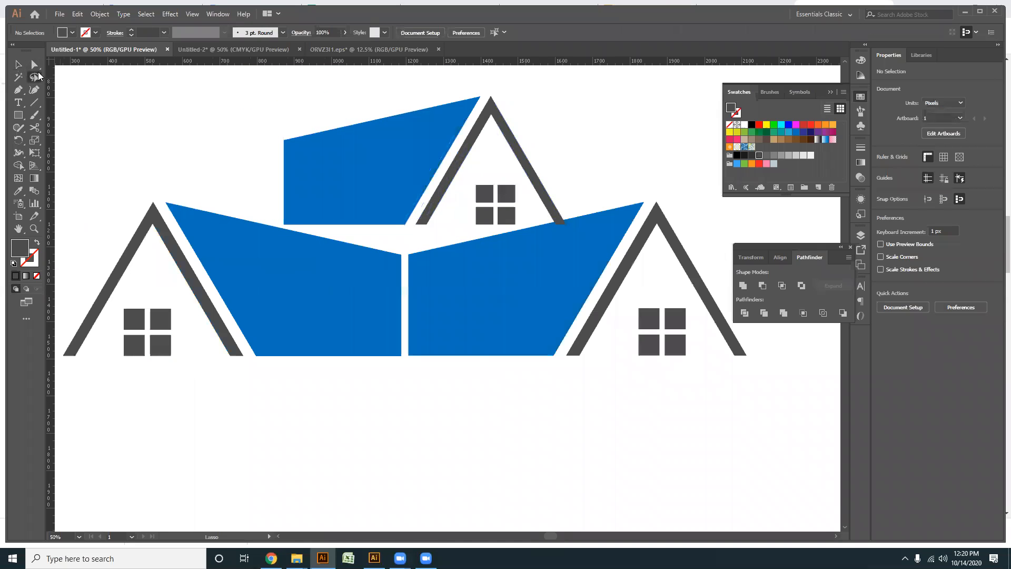
scroll(405, 236, up, 1)
click(34, 64)
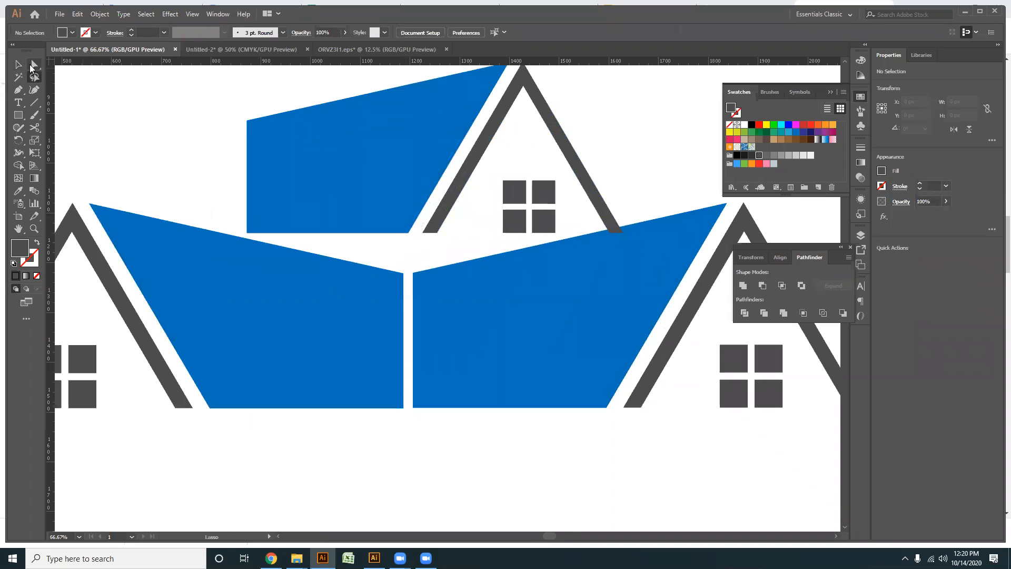
drag(408, 233, 378, 285)
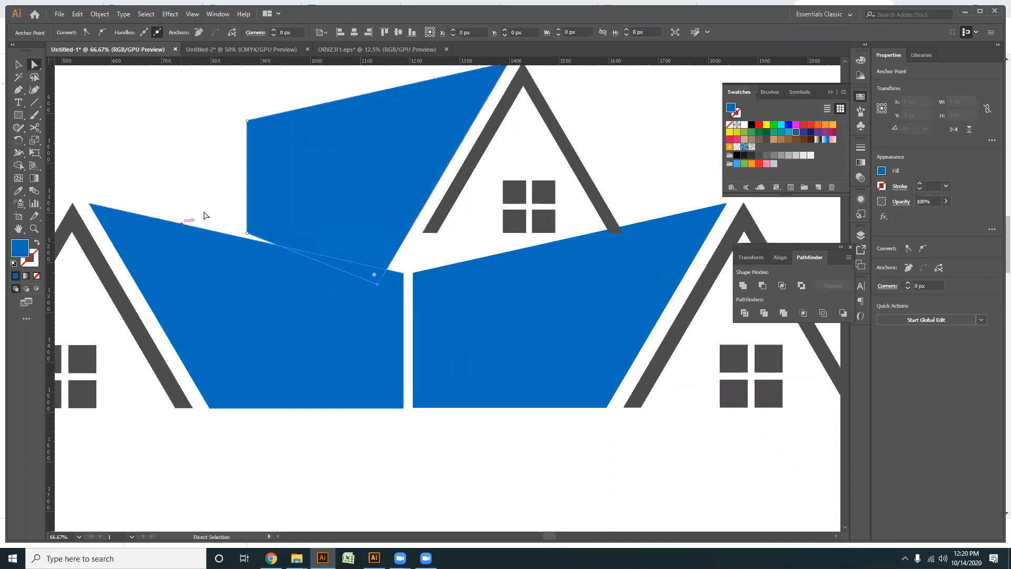
drag(247, 233, 248, 249)
drag(442, 237, 450, 232)
drag(425, 232, 405, 279)
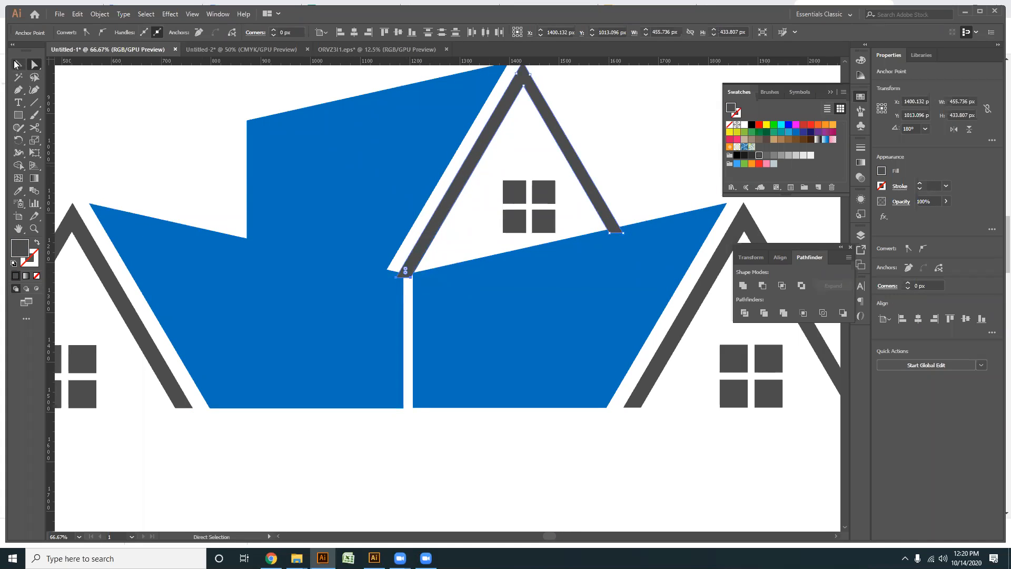
- Create an outward offset path with mitered joins around the two lower blue shapes, about 1424 × 499 px overall
key(v)
click(320, 327)
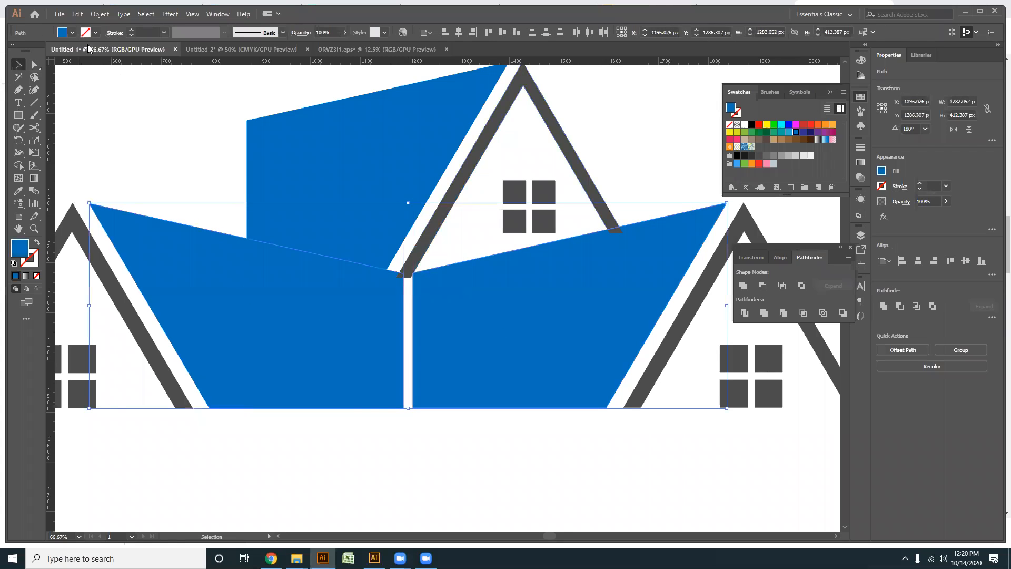
click(100, 14)
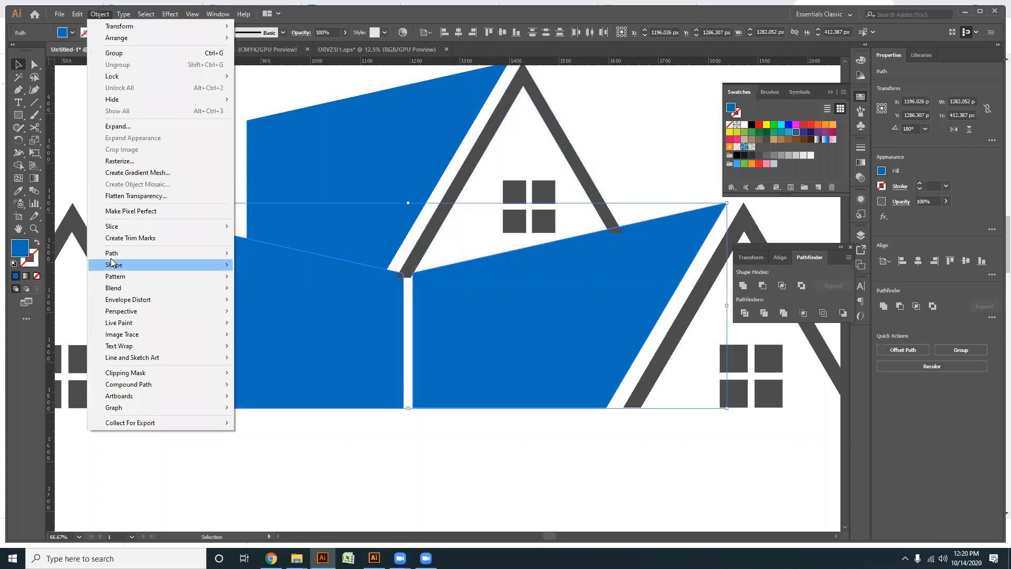
mouse_move(114, 256)
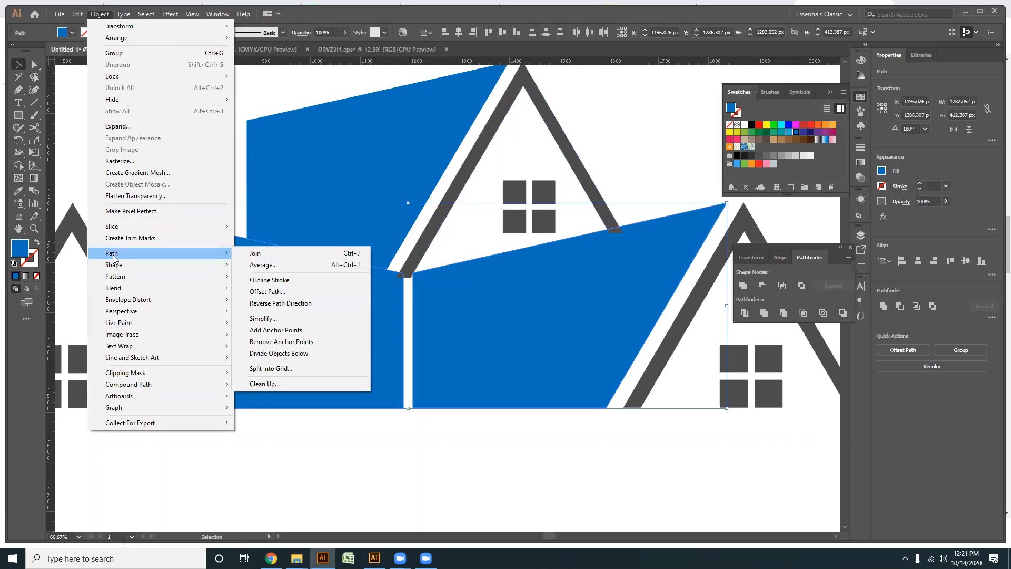
click(267, 292)
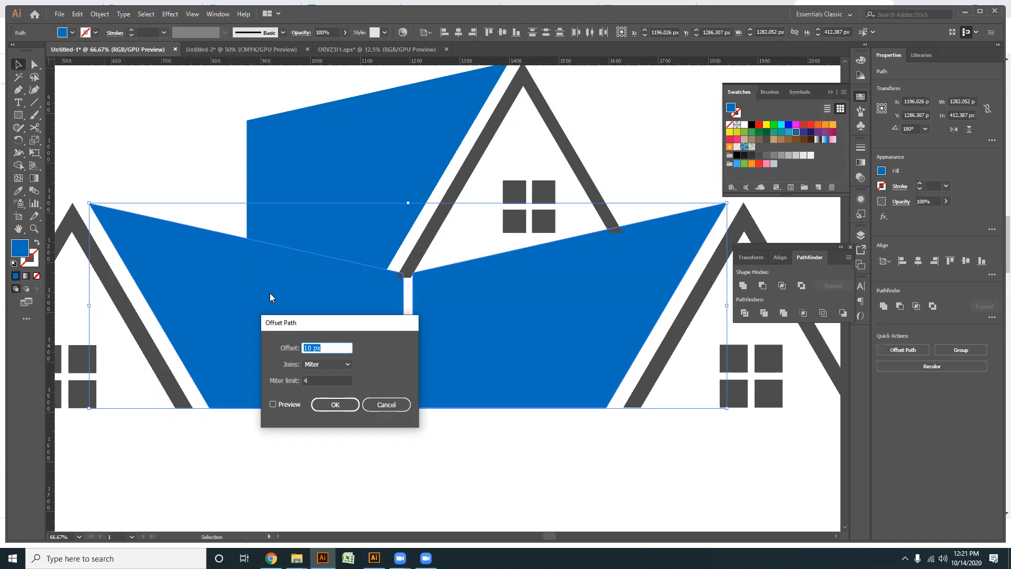
click(273, 404)
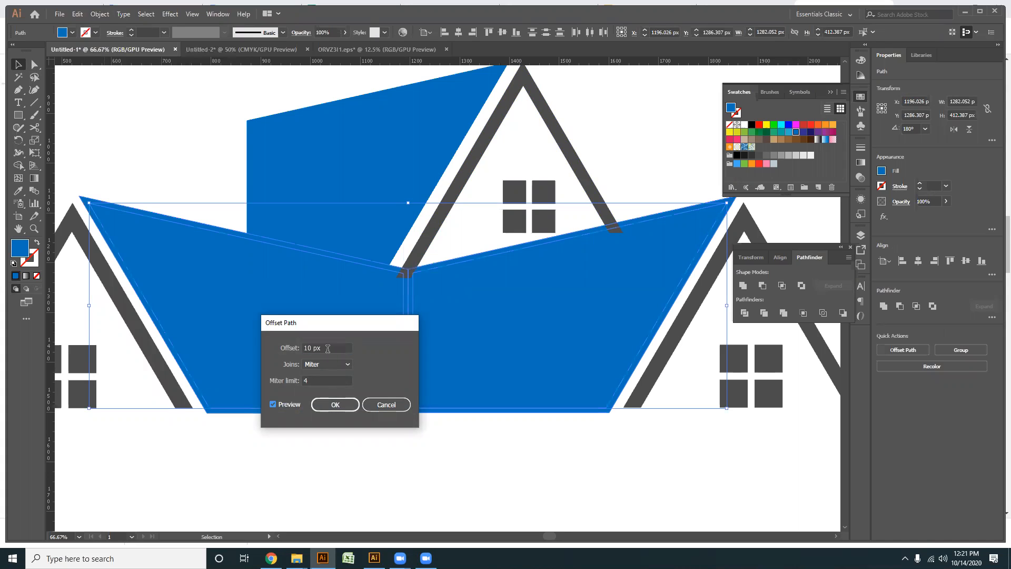
scroll(327, 348, up, 8)
scroll(327, 348, up, 12)
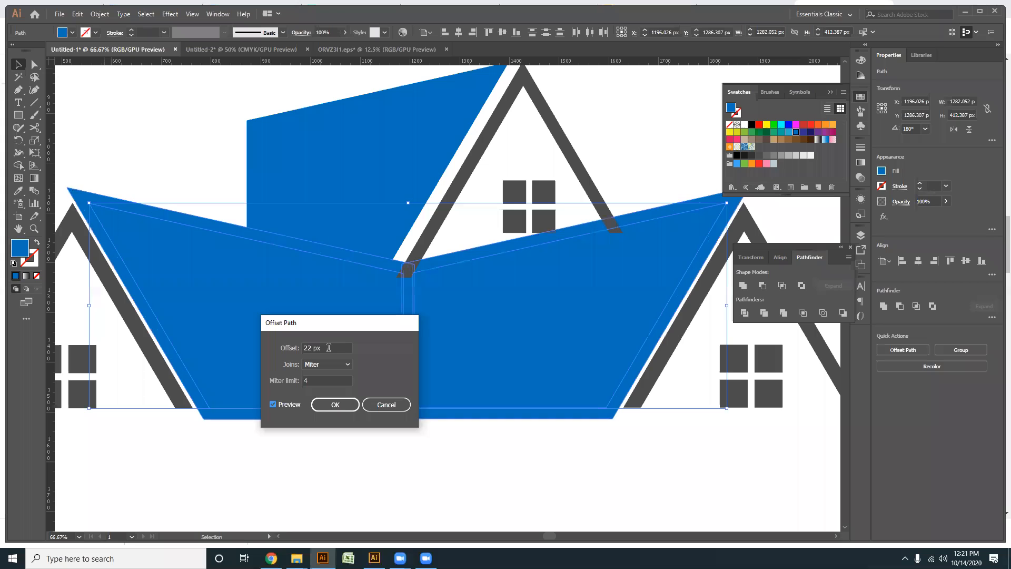
scroll(329, 349, up, 5)
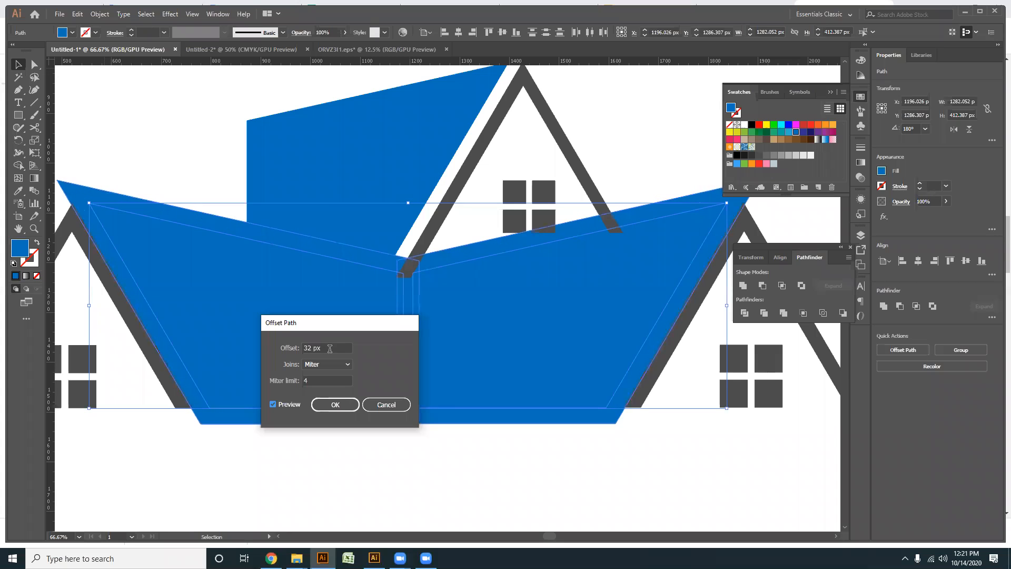
click(335, 404)
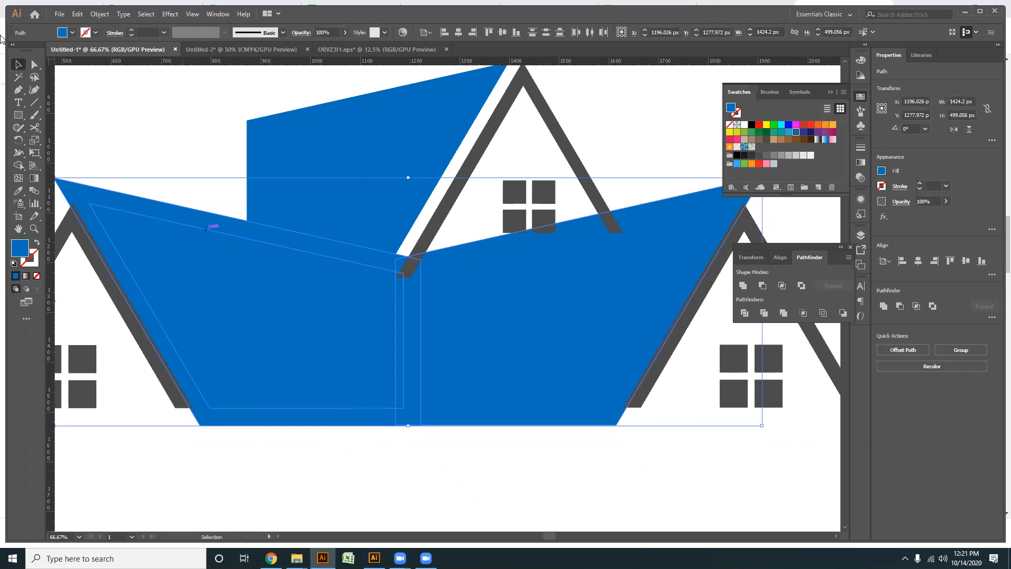
- Select the upper blue shape and its roof with the offset outlines, and cut away the lower left shape's offset area using Shape Builder
key(ctrl)
shift+click(392, 169)
shift+click(464, 182)
click(18, 165)
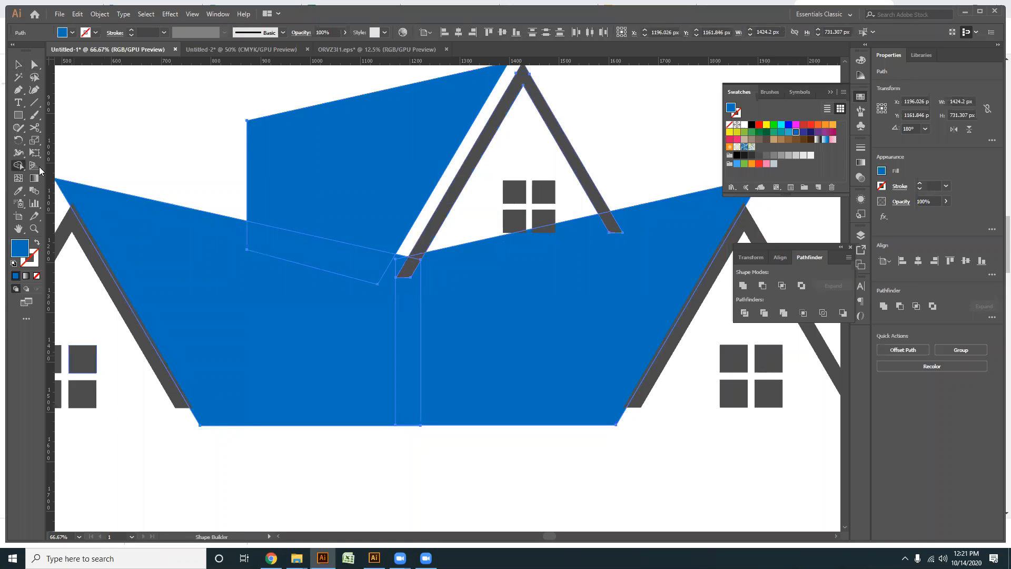
alt+click(346, 266)
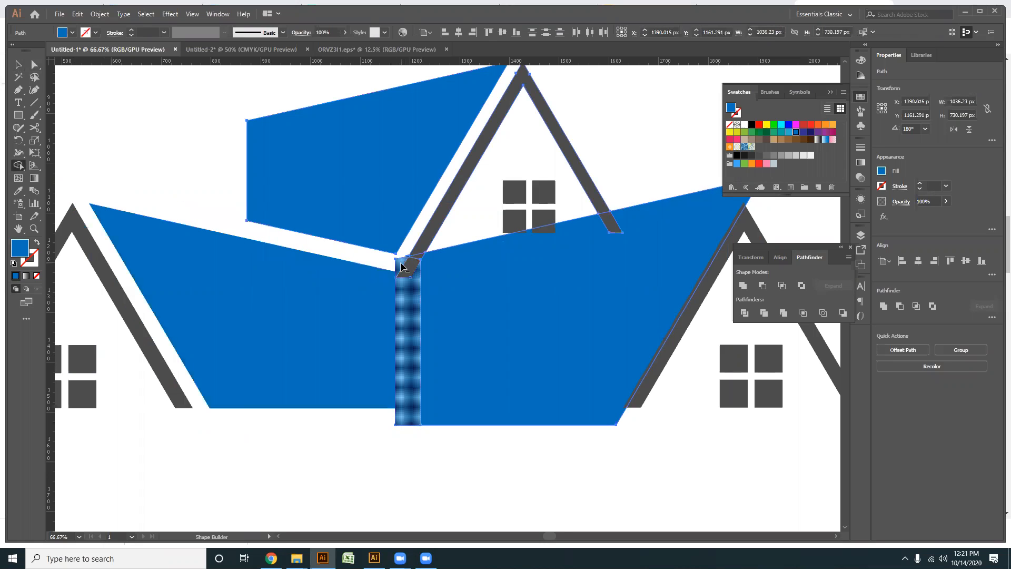
- Cut away the offset area around the lower right blue shape and the upper roof's two leg ends, and deselect
alt+click(429, 275)
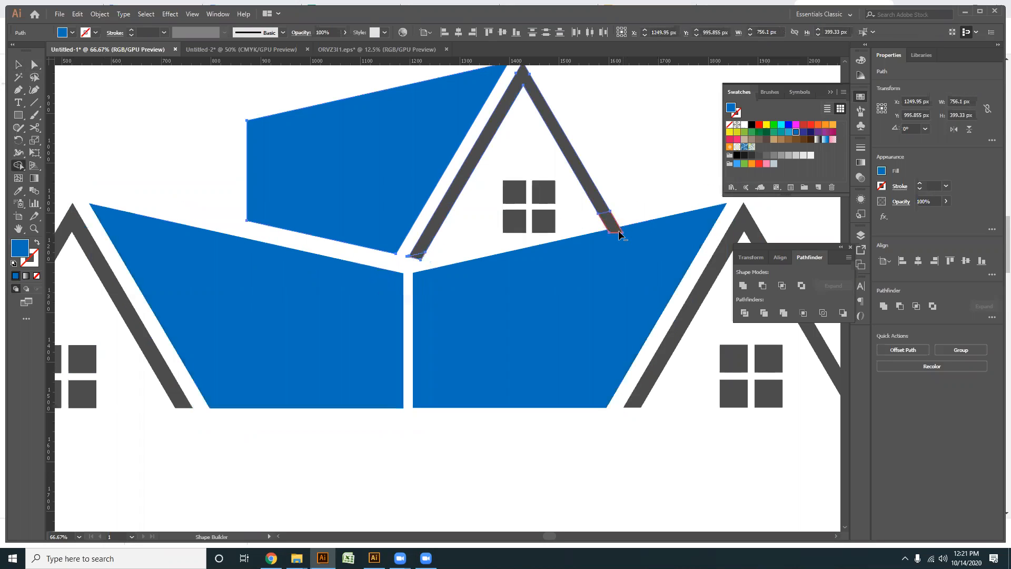
alt+click(619, 245)
alt+click(419, 258)
key(a)
click(20, 64)
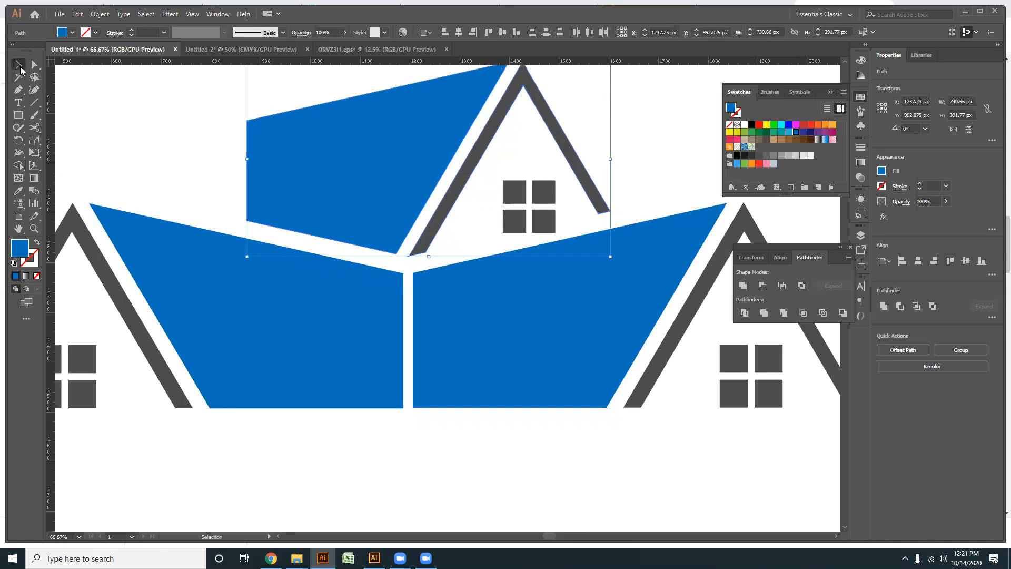
click(464, 433)
- Examine the assembled three-house logo and the gaps between its shapes
scroll(465, 433, down, 2)
scroll(427, 386, down, 2)
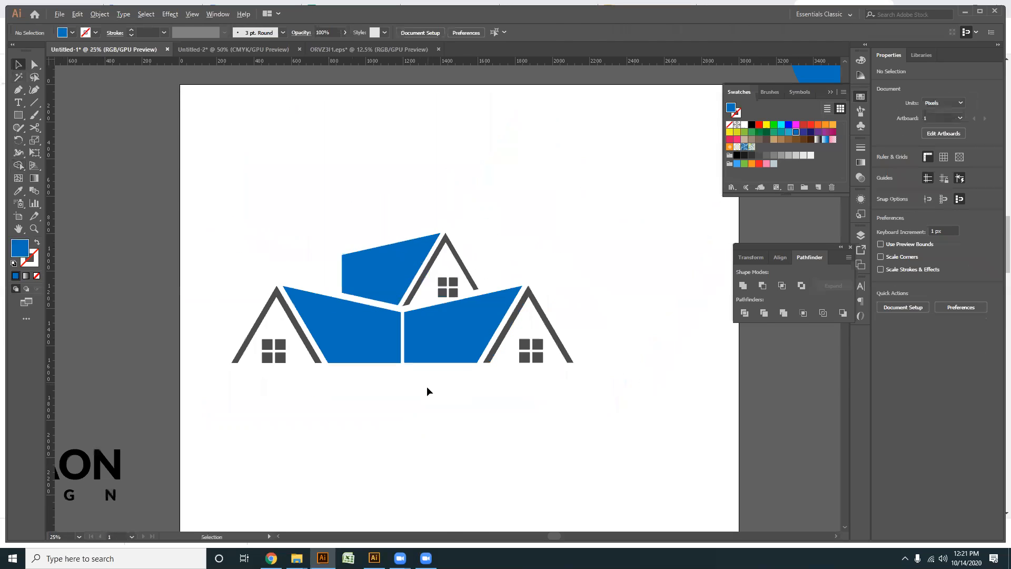
scroll(430, 399, up, 2)
drag(336, 162, 267, 135)
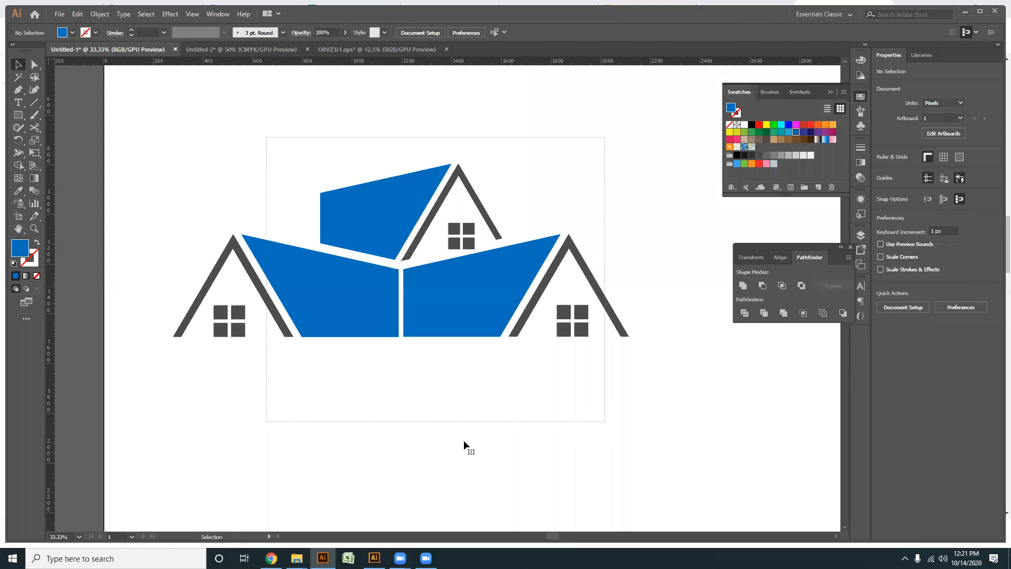
click(467, 440)
scroll(455, 335, down, 2)
scroll(457, 342, up, 2)
drag(418, 384, 430, 389)
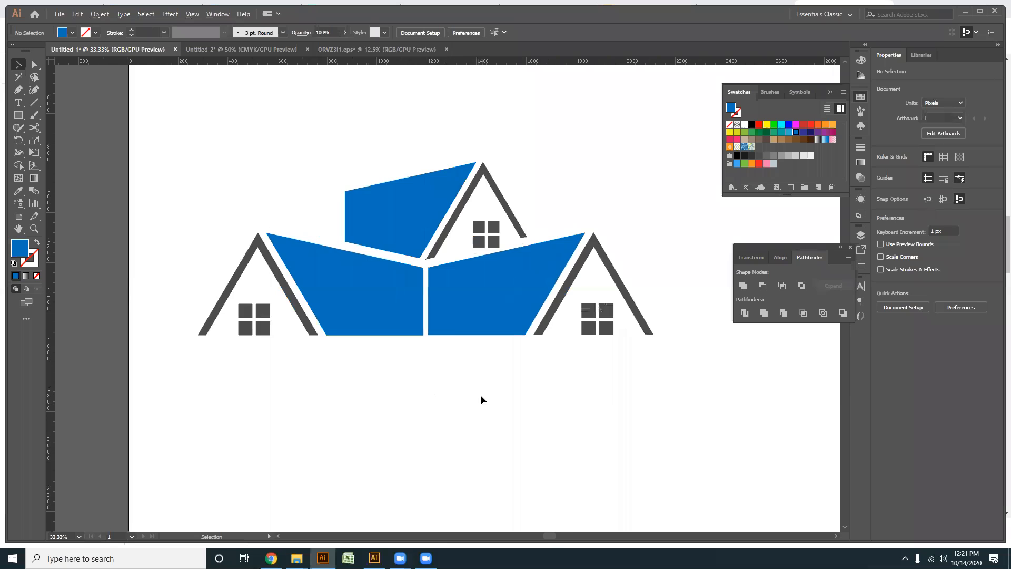
scroll(480, 395, down, 2)
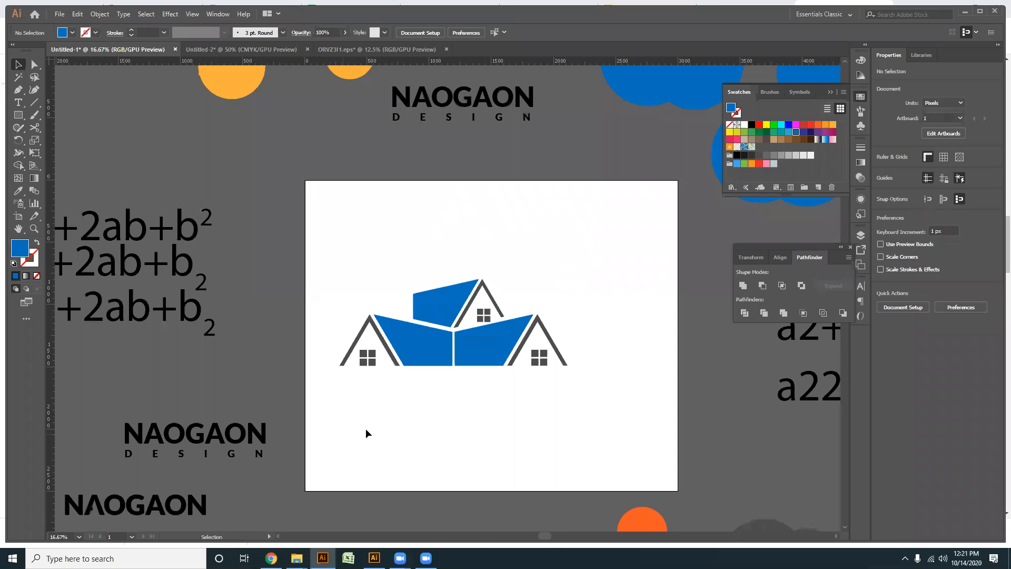
- Draw a triangular eave about 186 × 35 px with the Pen tool outward from the left house's outer roof foot
scroll(348, 406, up, 5)
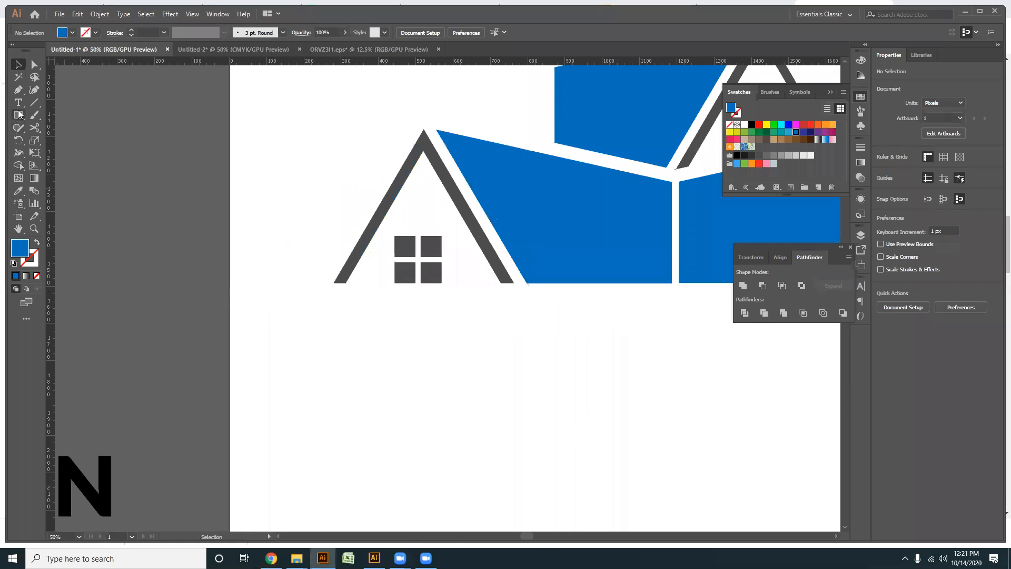
key(p)
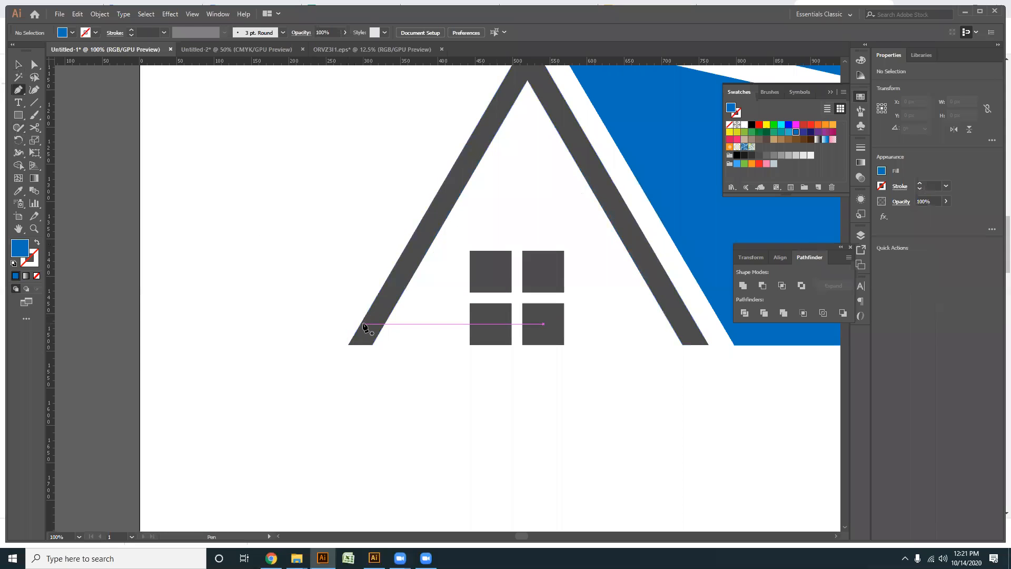
click(363, 318)
click(348, 345)
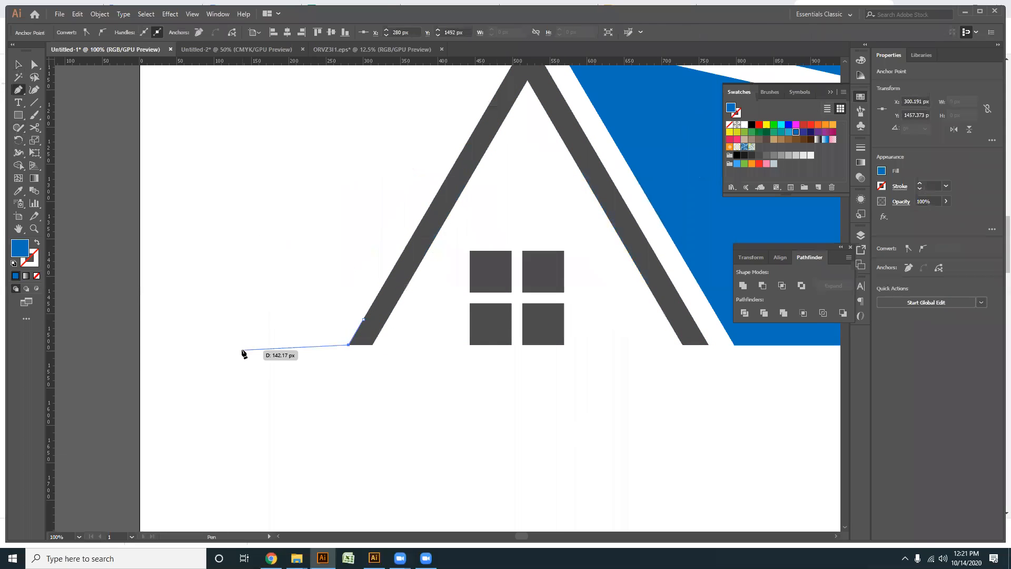
click(225, 346)
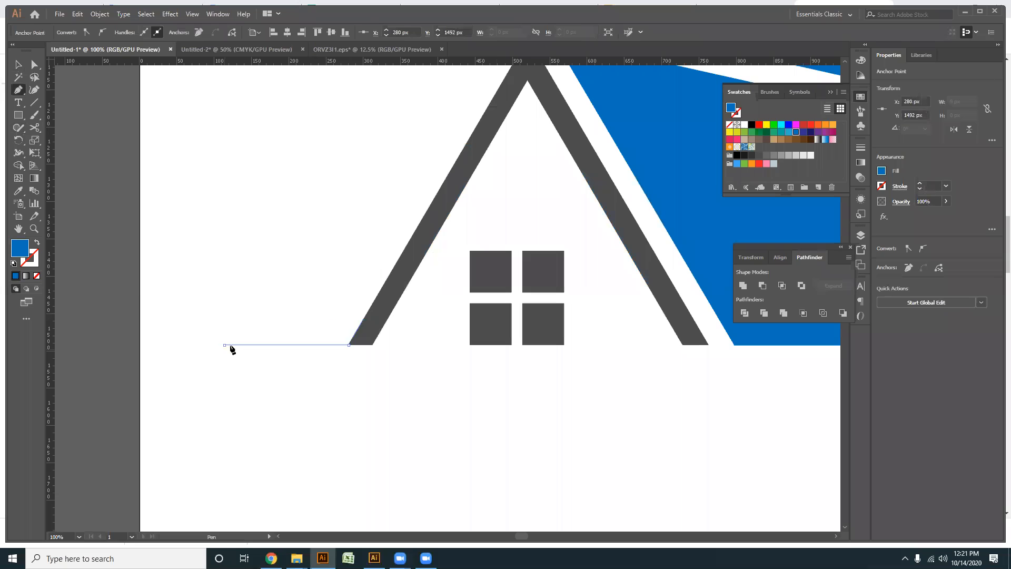
click(363, 320)
- Fill the eave triangle with the roof's dark grey using the Eyedropper, and deselect it
click(18, 64)
key(i)
click(444, 215)
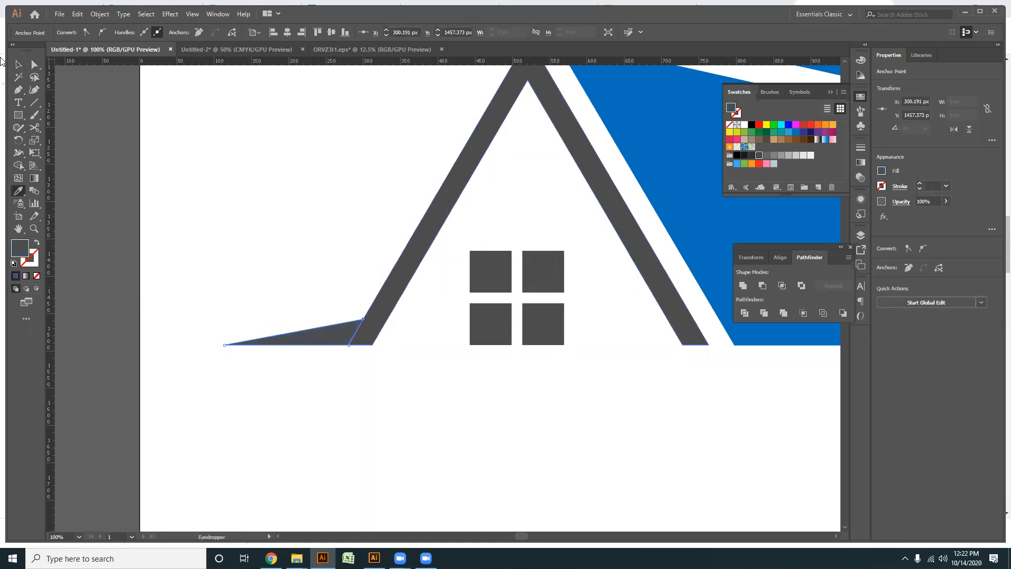
click(18, 64)
key(ctrl+minus)
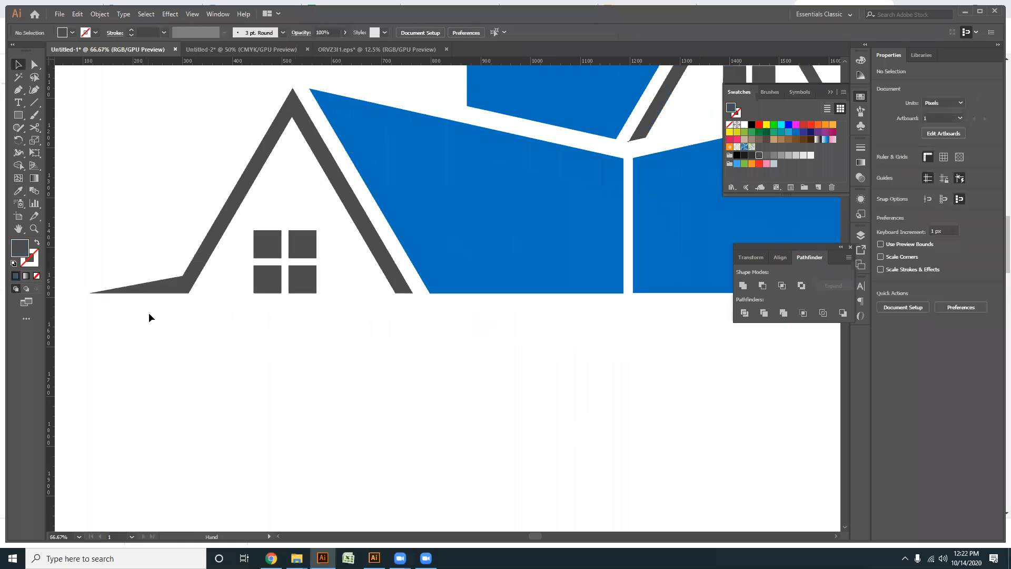
- Make a vertically reflected copy of the eave triangle and place it at the right house's outer roof foot
right_click(148, 289)
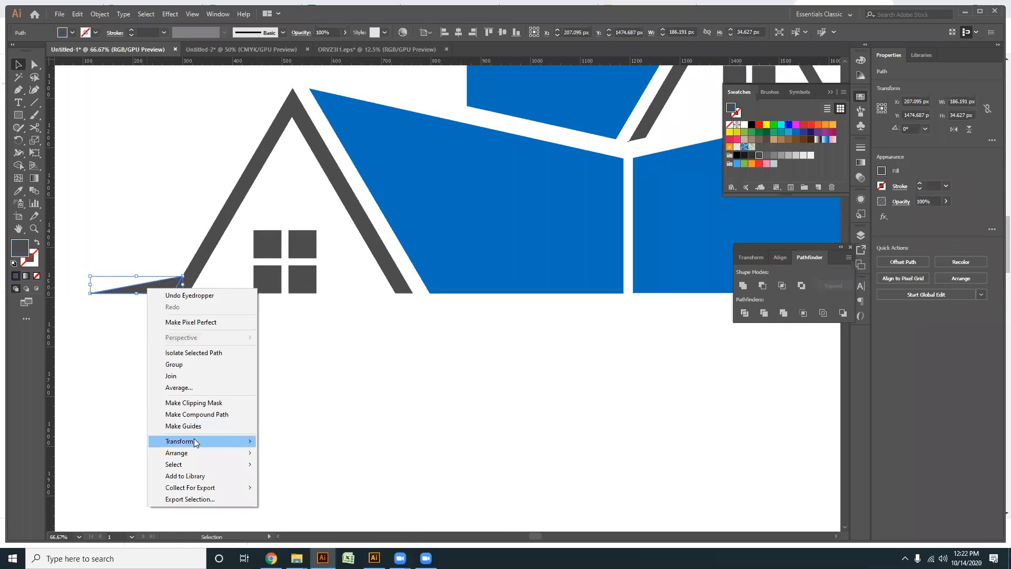
mouse_move(196, 442)
click(288, 480)
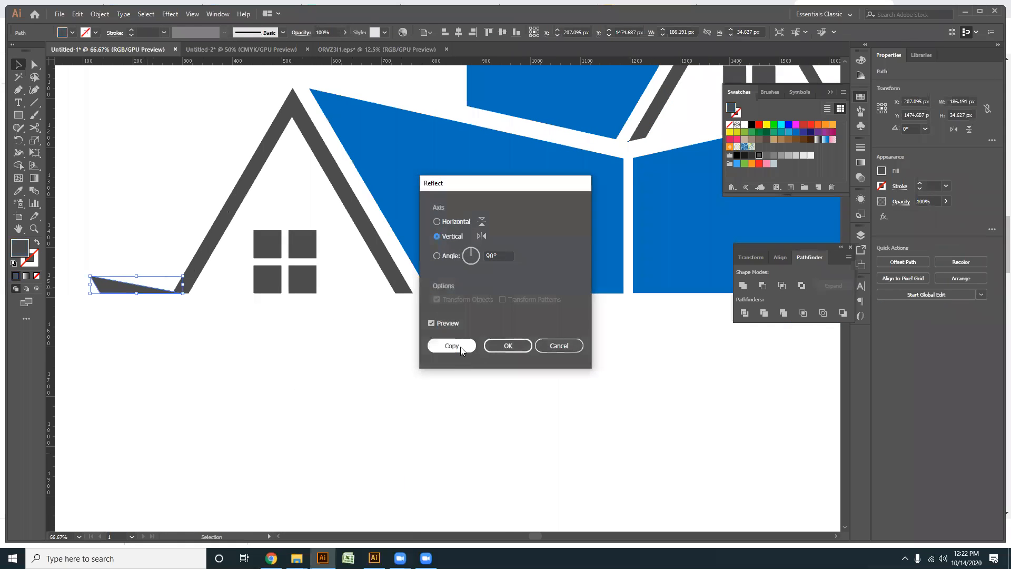
click(473, 349)
key(ctrl+minus)
key(ctrl+minus)
drag(124, 307, 617, 308)
click(603, 377)
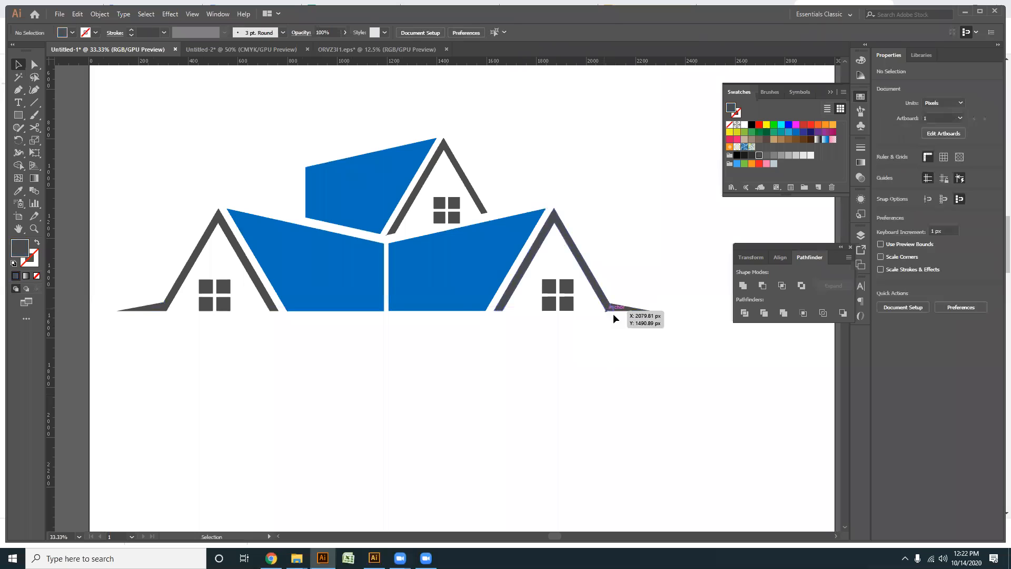
- Select both eave triangles and align their bottom edges
scroll(613, 314, up, 8)
drag(567, 271, 450, 277)
scroll(454, 311, up, 1)
click(456, 352)
scroll(448, 337, down, 8)
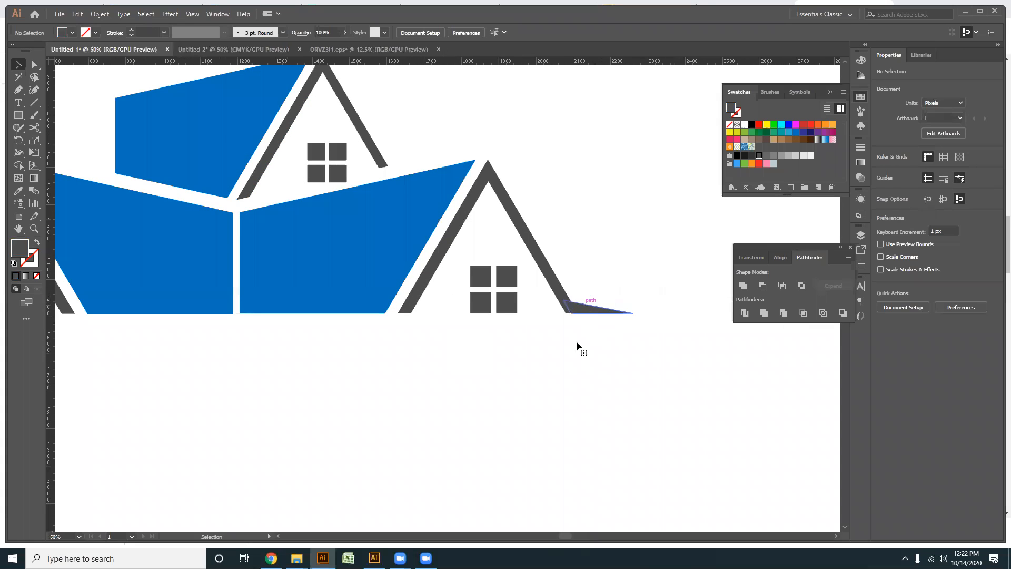
click(584, 307)
drag(367, 409, 722, 387)
shift+click(242, 290)
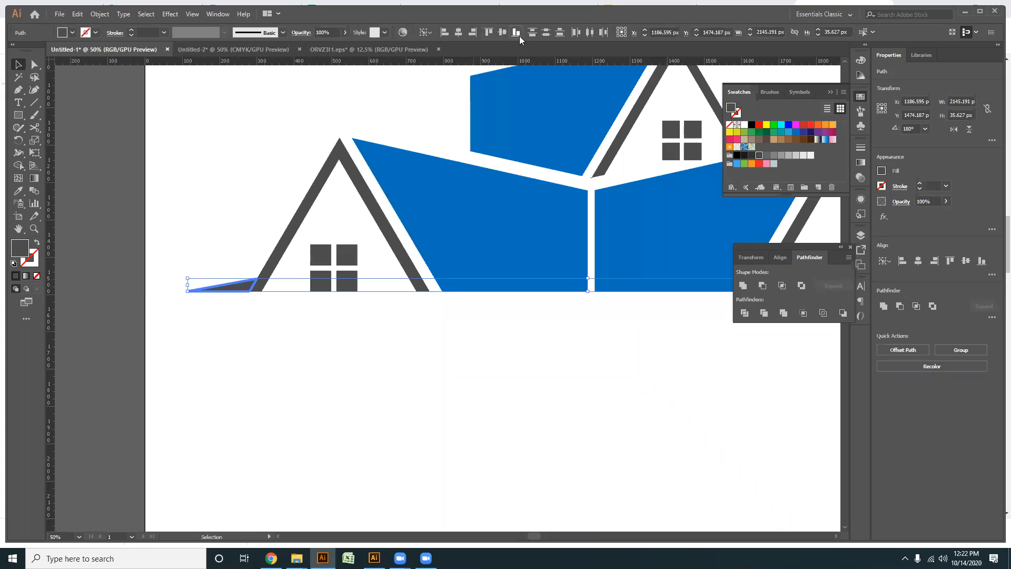
click(485, 428)
- Select the blue shapes and roofs of the two lower houses and group them
scroll(519, 395, down, 1)
drag(548, 388, 255, 385)
scroll(484, 353, up, 1)
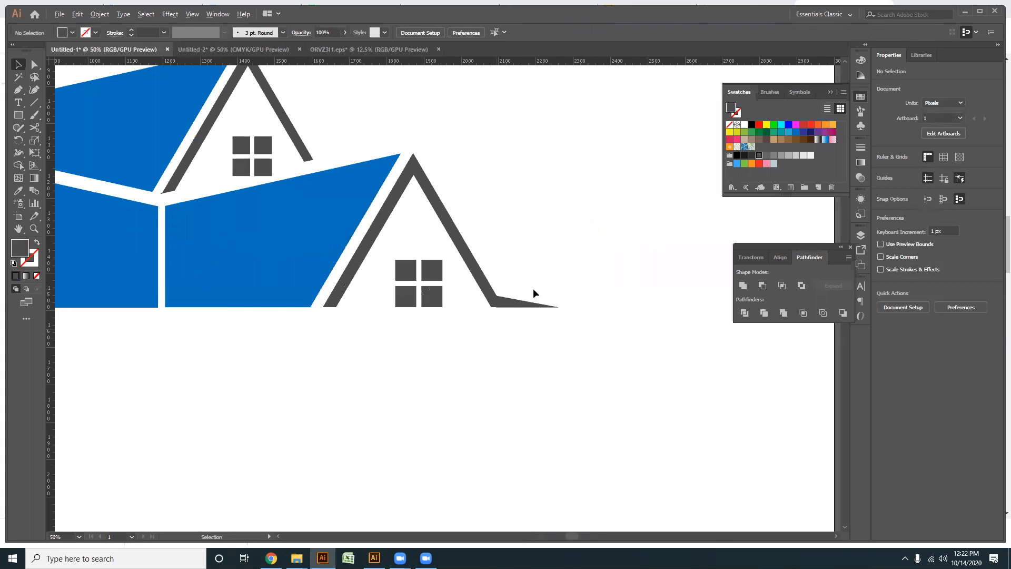
scroll(468, 304, up, 2)
scroll(460, 321, down, 2)
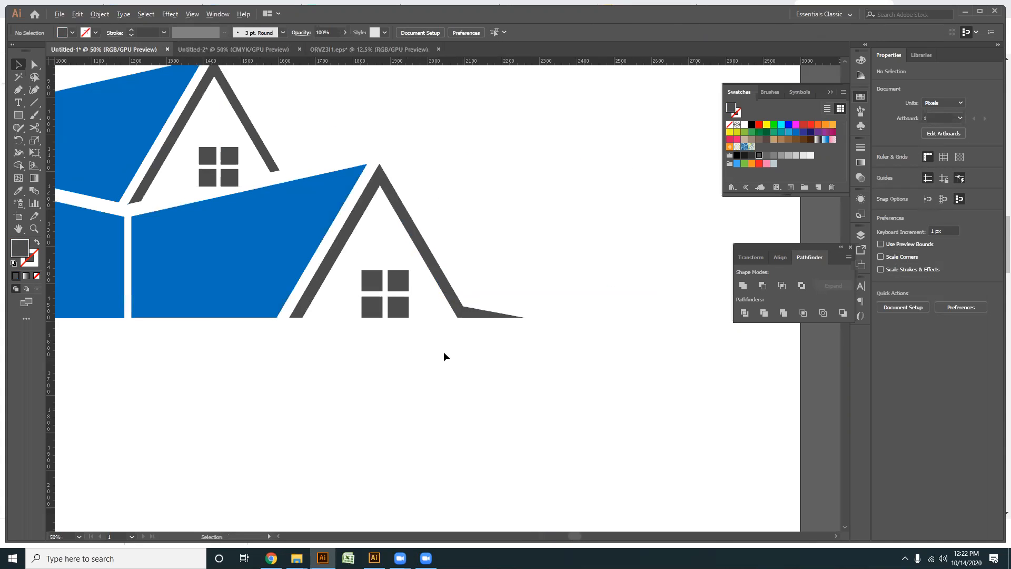
drag(401, 282, 544, 258)
drag(470, 276, 365, 339)
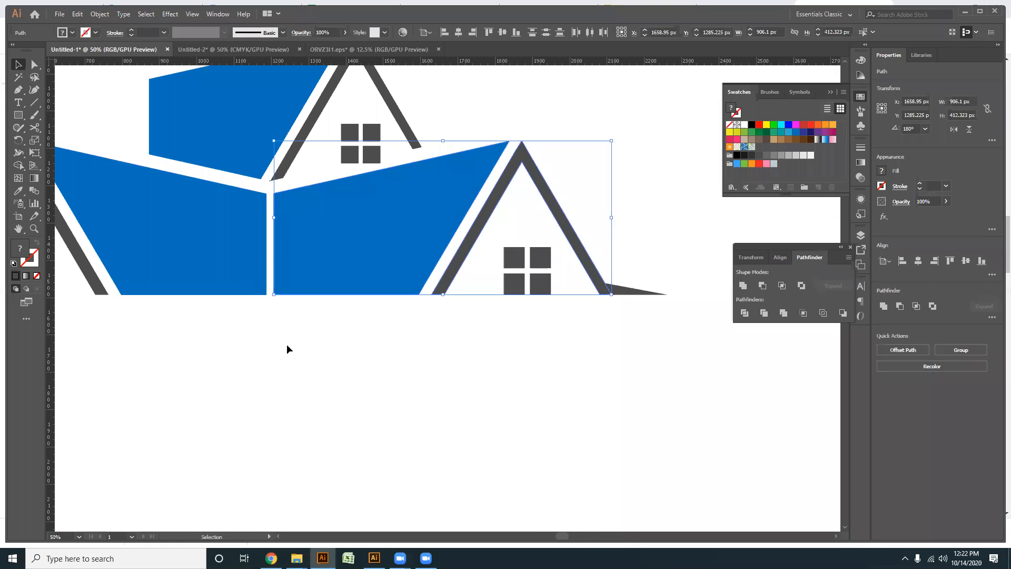
key(ctrl+g)
drag(197, 330, 107, 261)
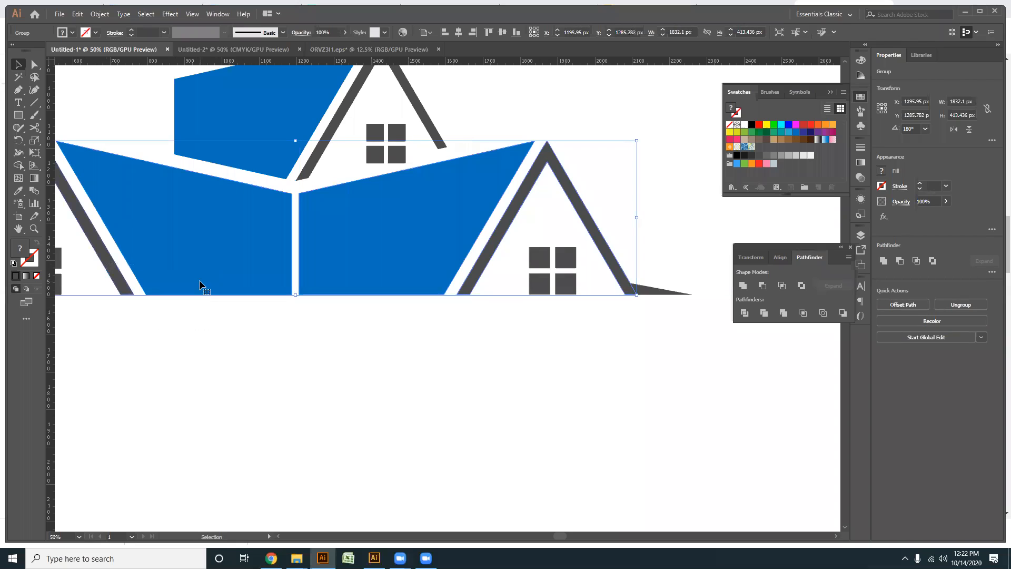
- Try bottom-aligning the grouped lower houses, undo it, and set the alignment reference to the selection
click(516, 32)
key(ctrl+z)
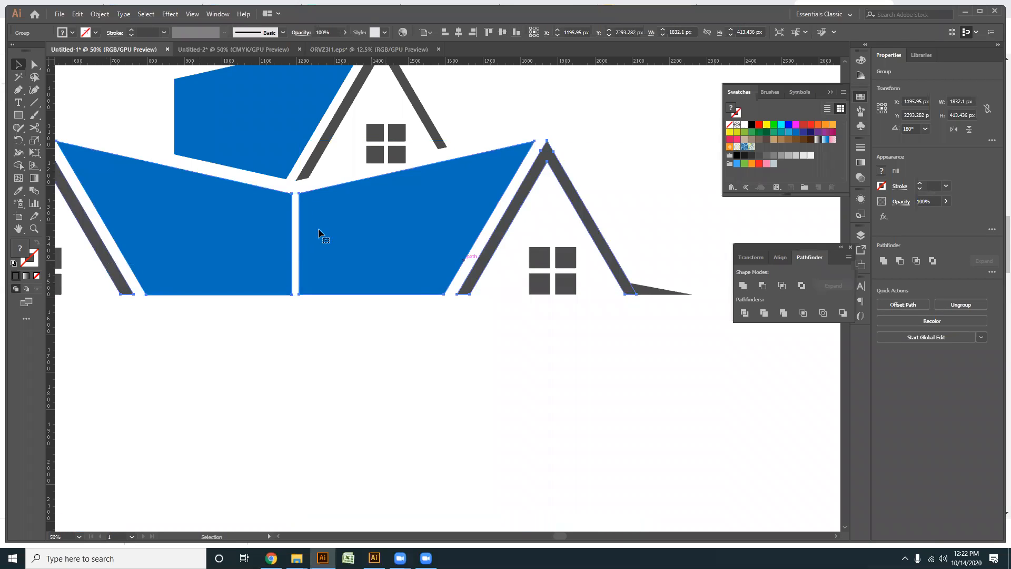
click(425, 34)
click(448, 43)
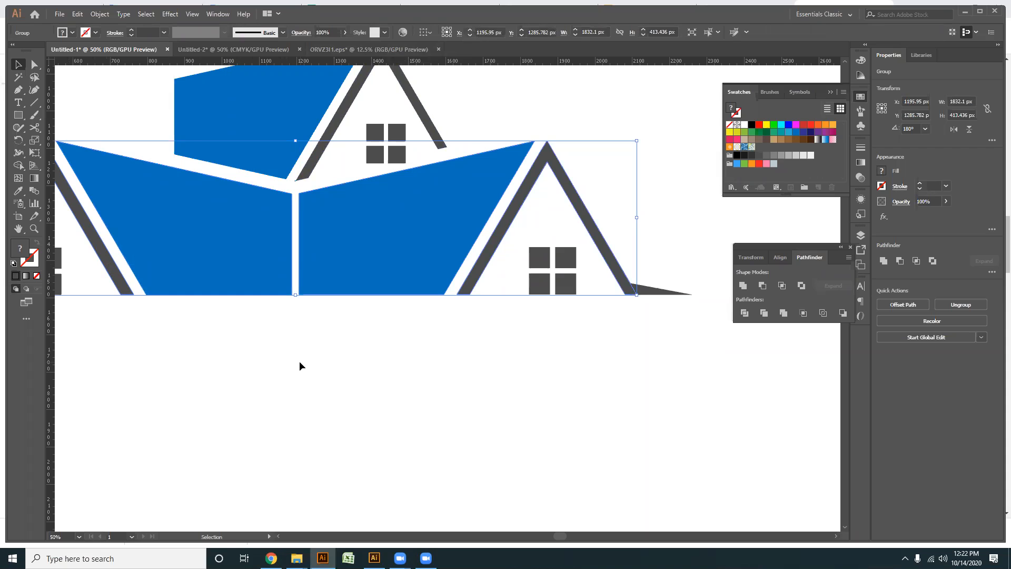
click(332, 377)
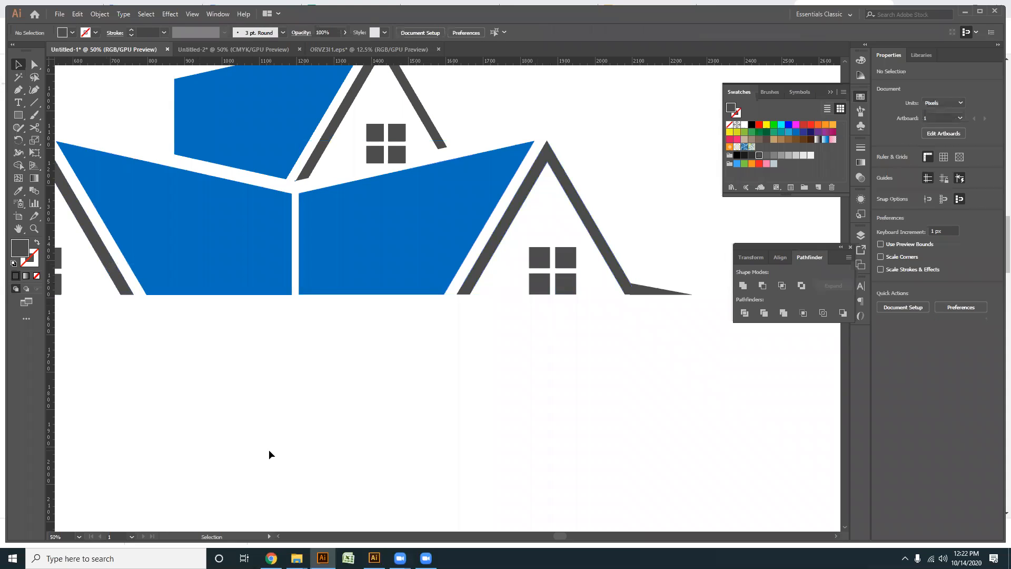
- Select all parts of the three-house logo and group them
scroll(487, 343, down, 2)
scroll(541, 339, up, 1)
scroll(494, 364, down, 1)
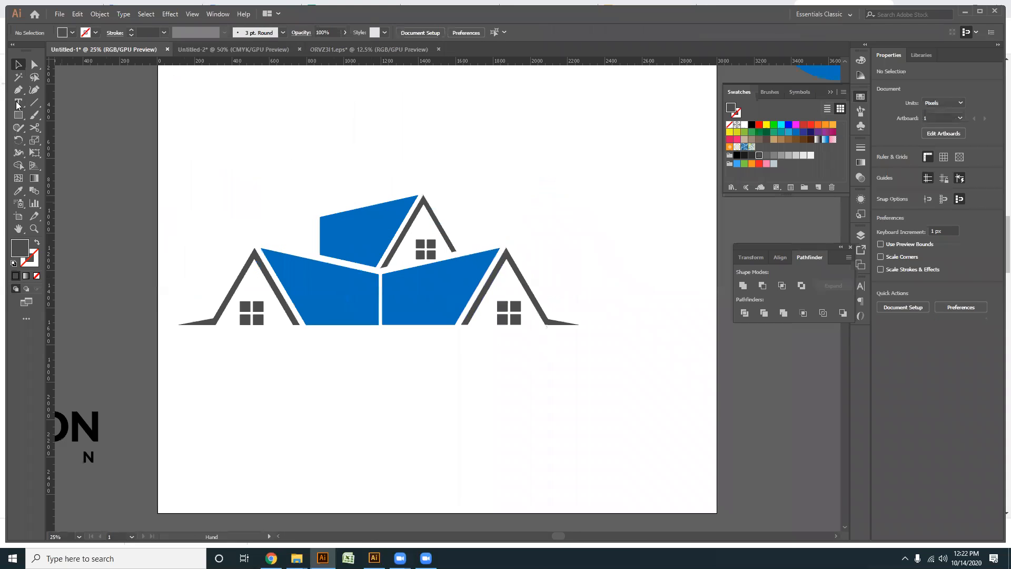
drag(637, 440, 200, 162)
key(a)
key(ctrl+g)
drag(575, 383, 244, 204)
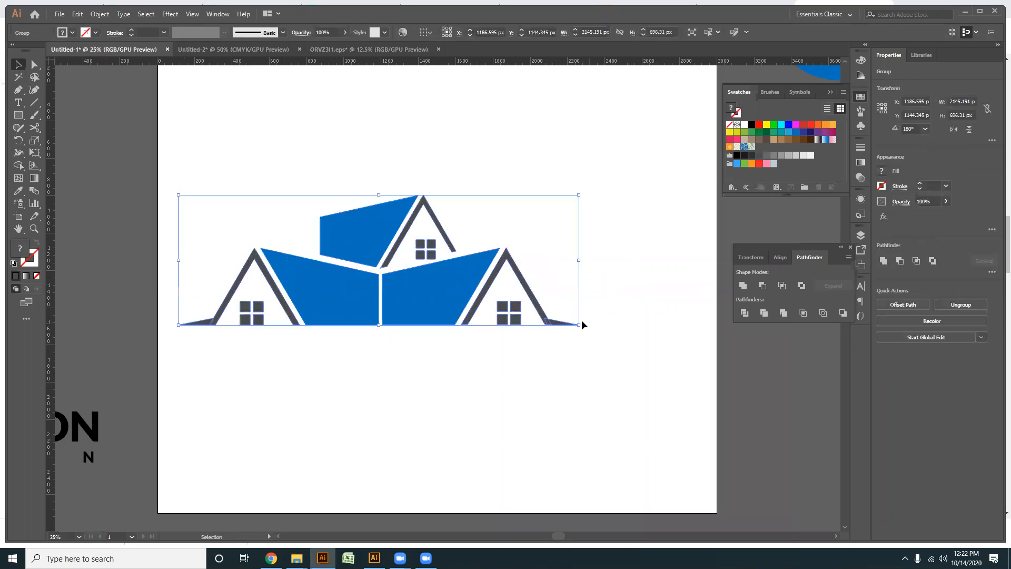
- Scale the grouped logo down to about half size and move it to the artboard's upper-left corner
drag(578, 325, 480, 294)
click(432, 364)
drag(378, 366, 333, 388)
click(337, 311)
drag(342, 295, 240, 119)
click(325, 256)
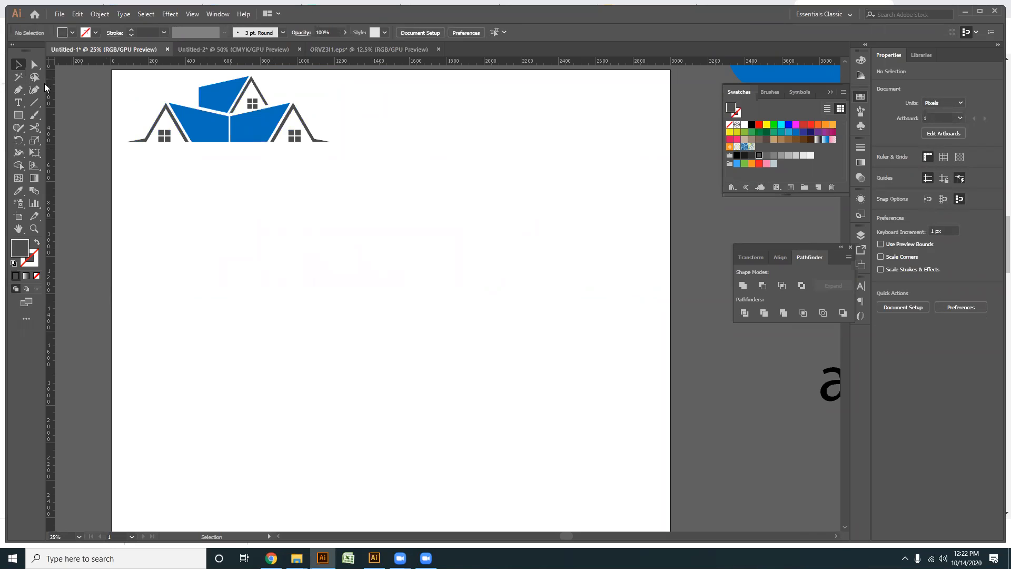
- Draw a closed roof silhouette with the Pen tool, about 685 px wide, with a triangular opening and a slanted right side
click(19, 116)
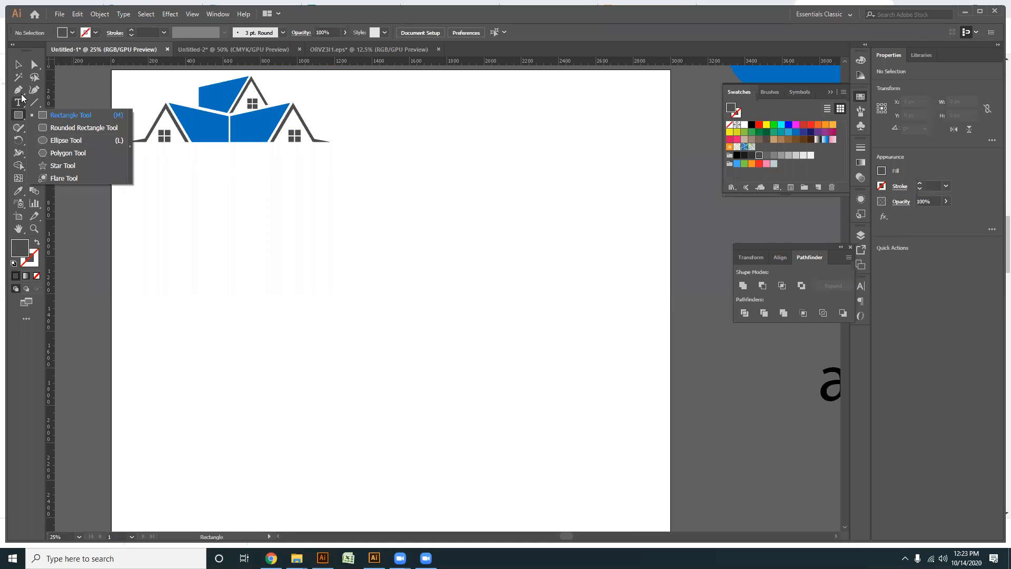
scroll(367, 293, up, 2)
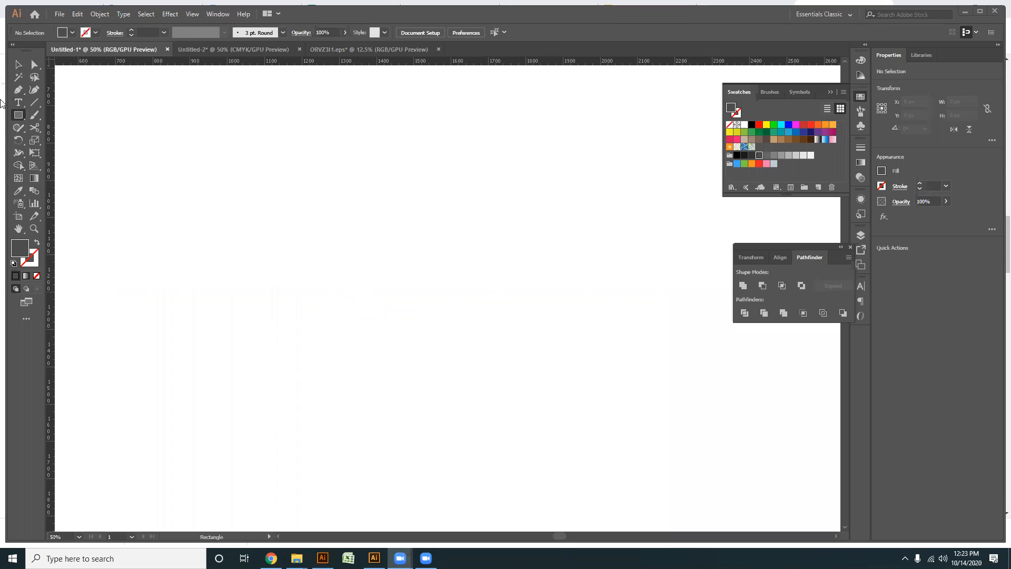
click(18, 89)
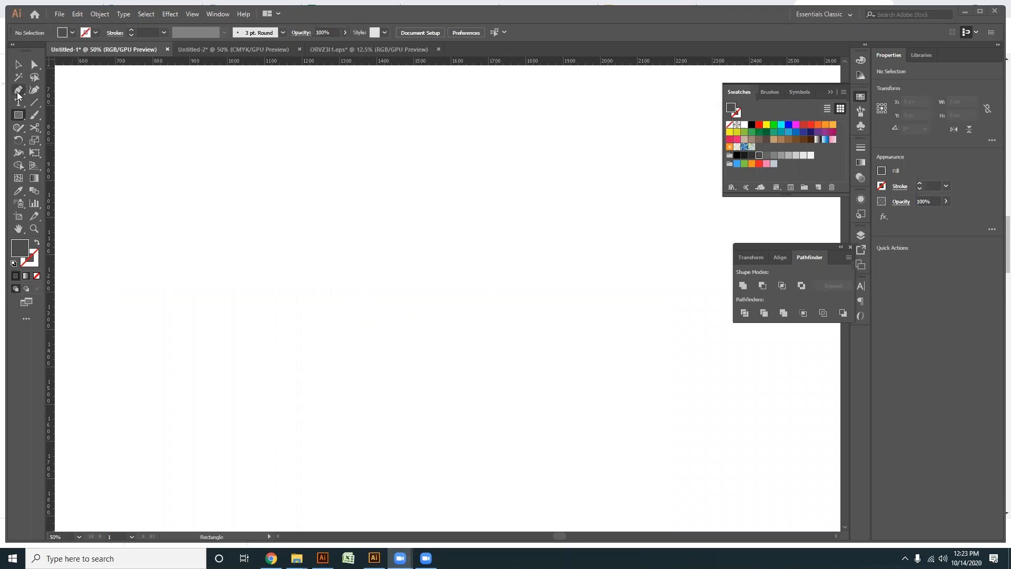
click(351, 254)
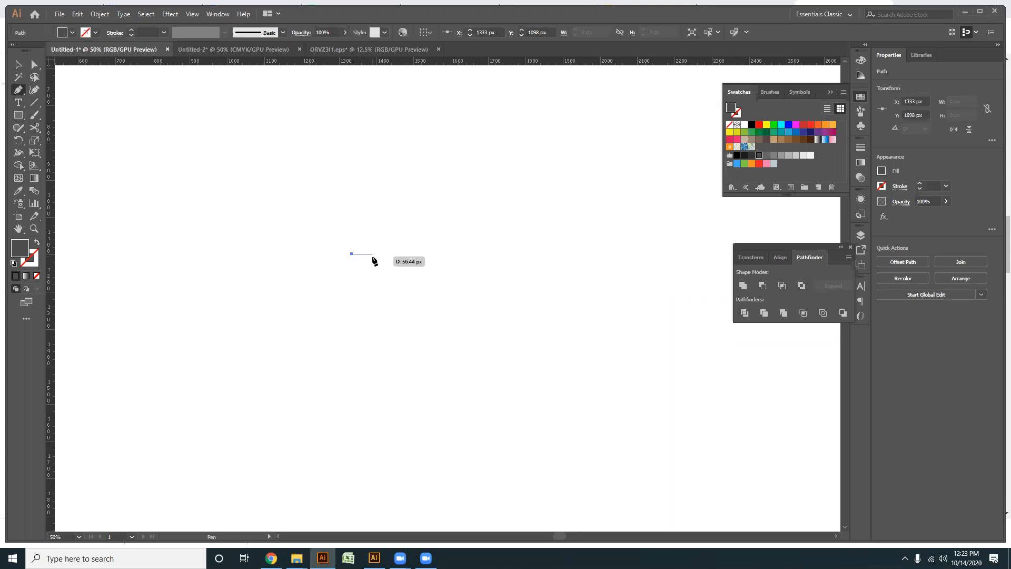
click(372, 254)
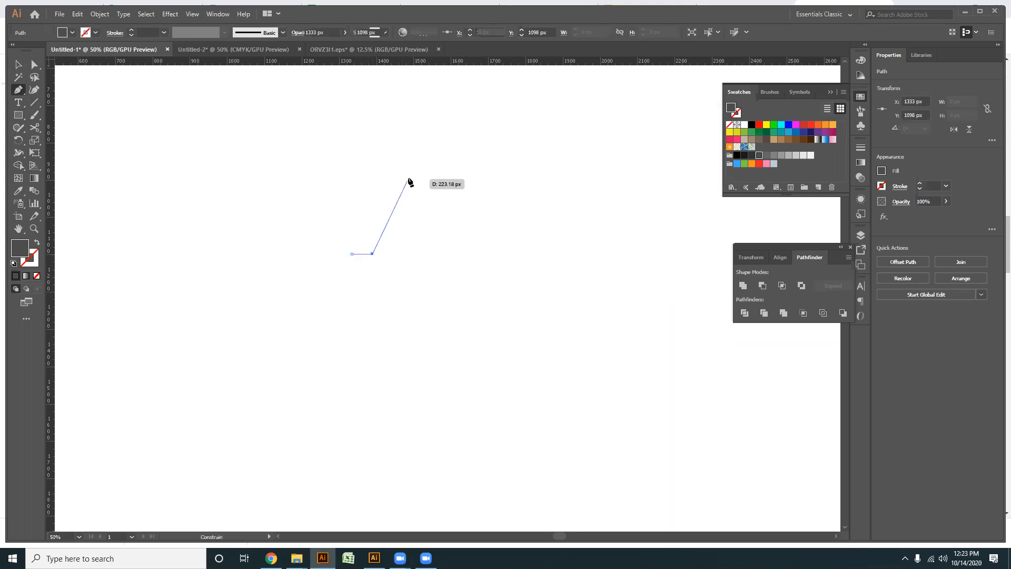
click(421, 146)
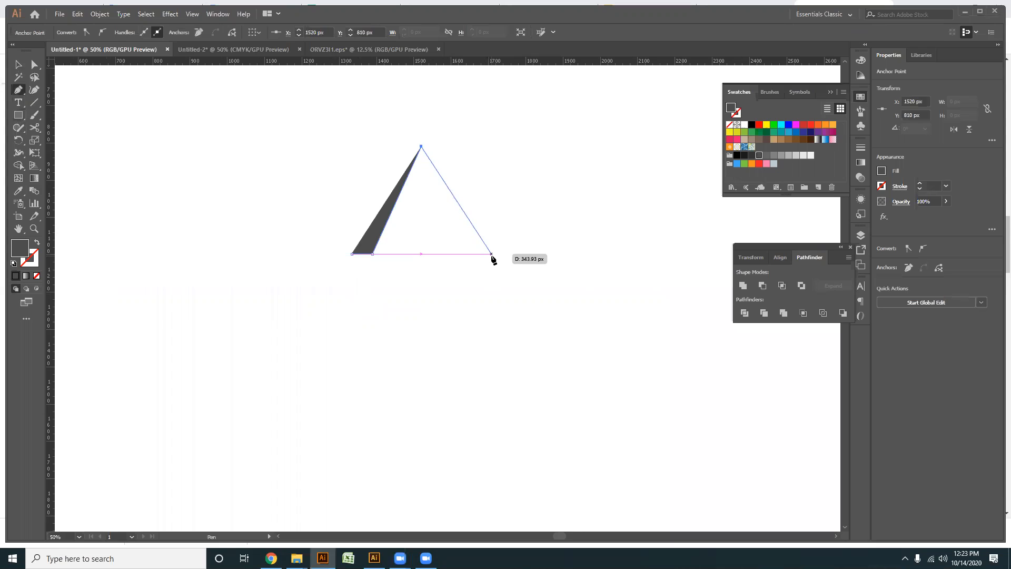
click(491, 254)
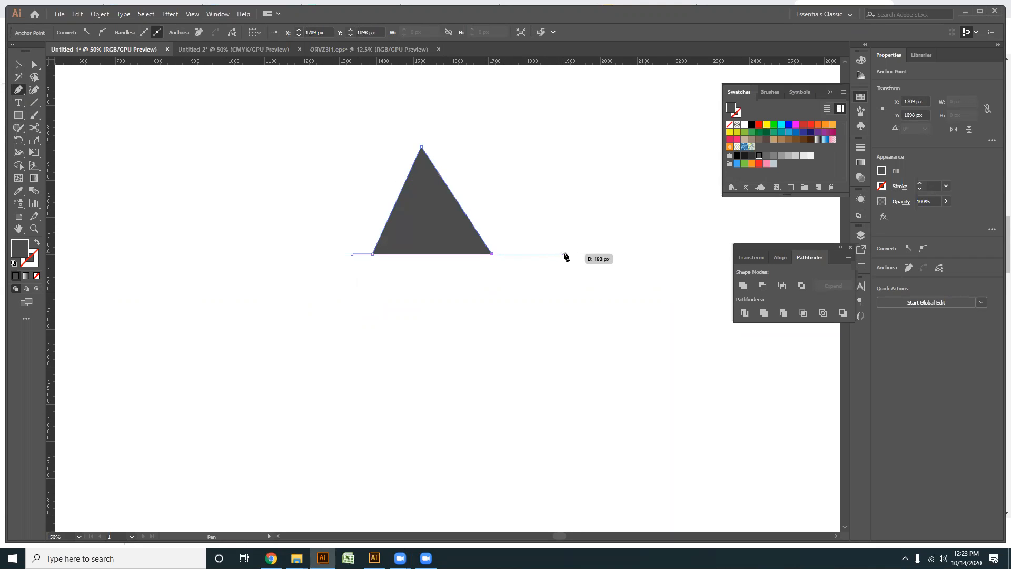
click(606, 254)
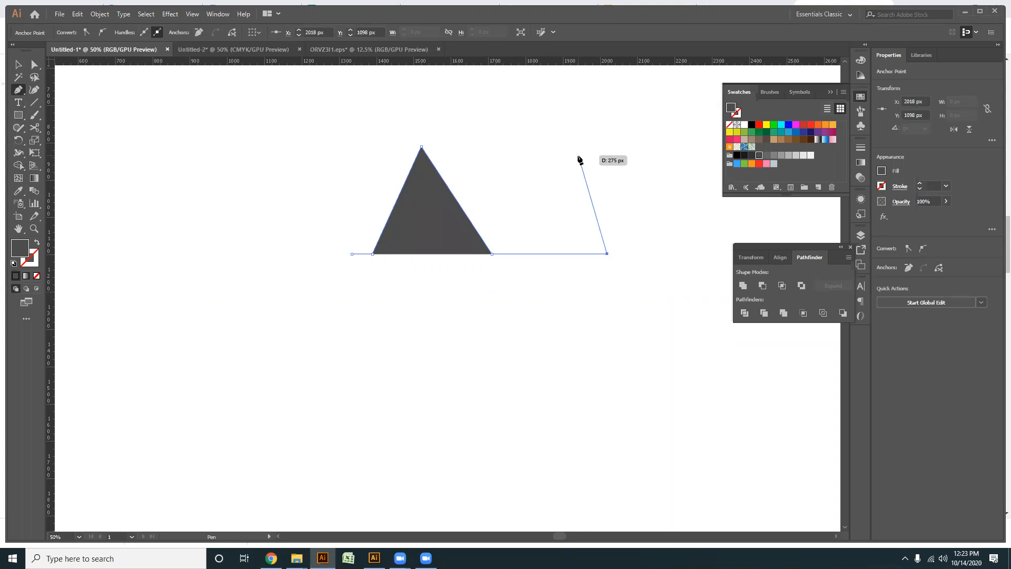
click(578, 156)
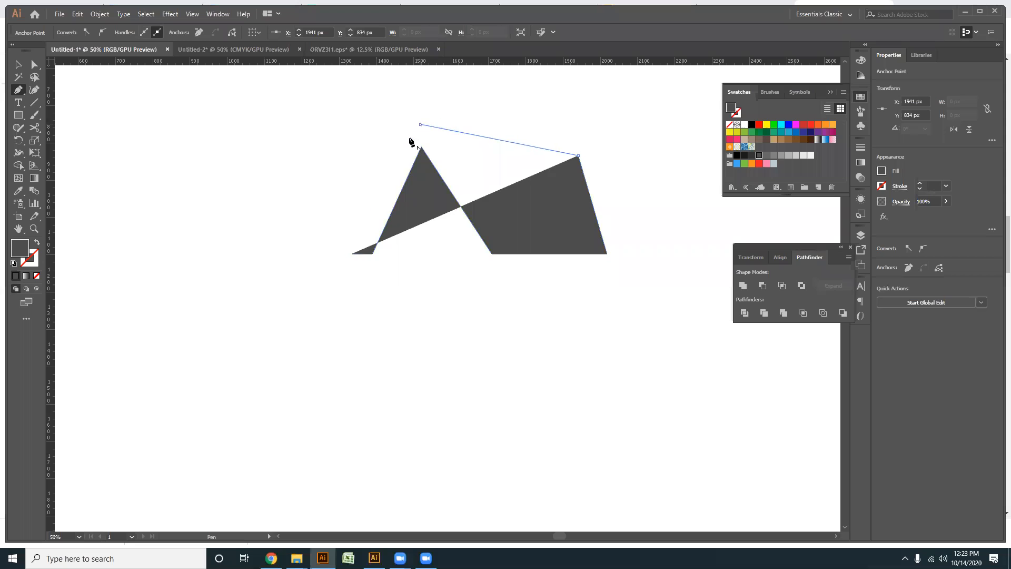
click(419, 124)
click(352, 255)
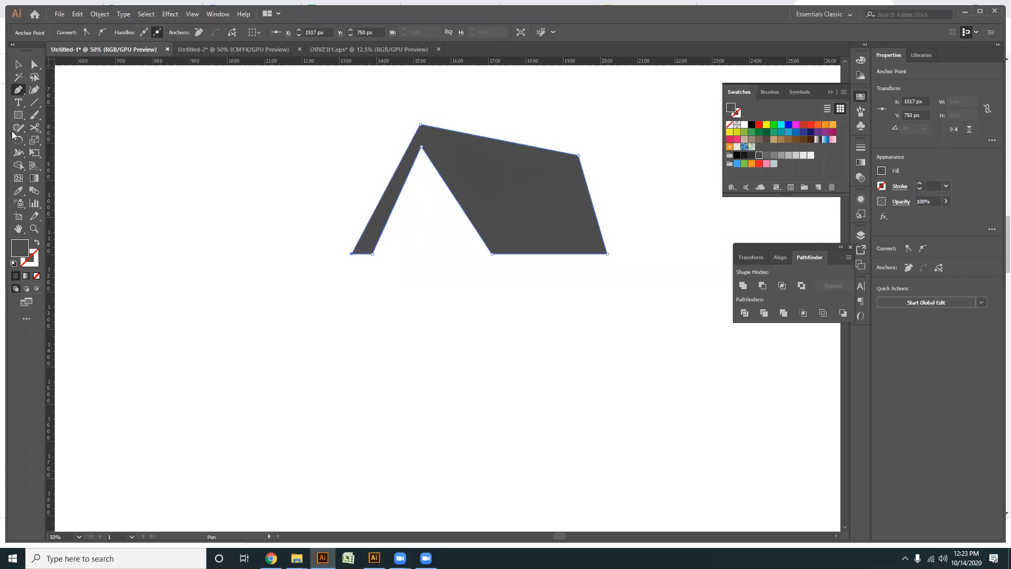
- Shift the inner peak of the roof's triangular opening slightly to the right, to about X 1530 px
click(34, 64)
scroll(474, 193, up, 2)
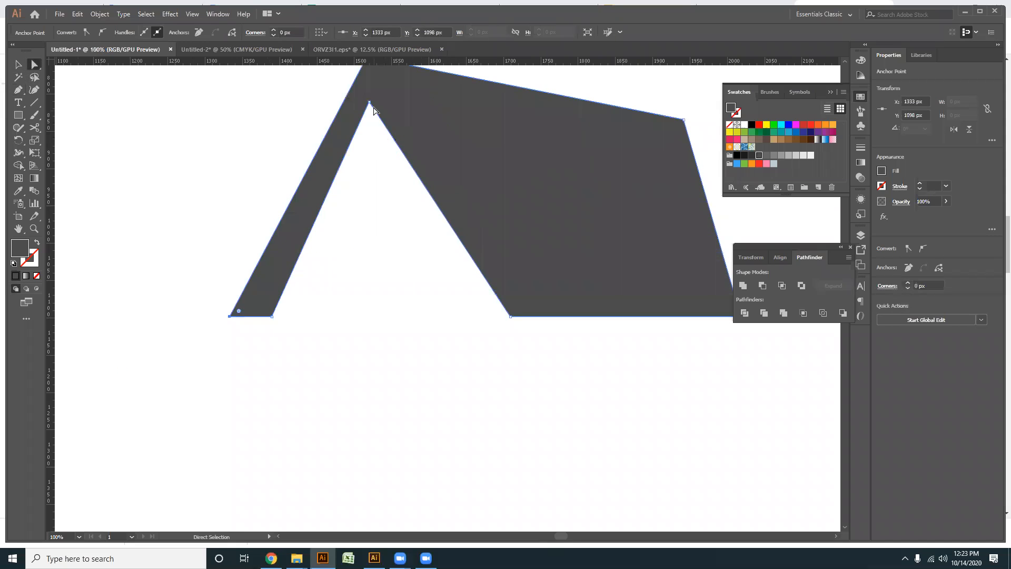
drag(372, 104, 379, 105)
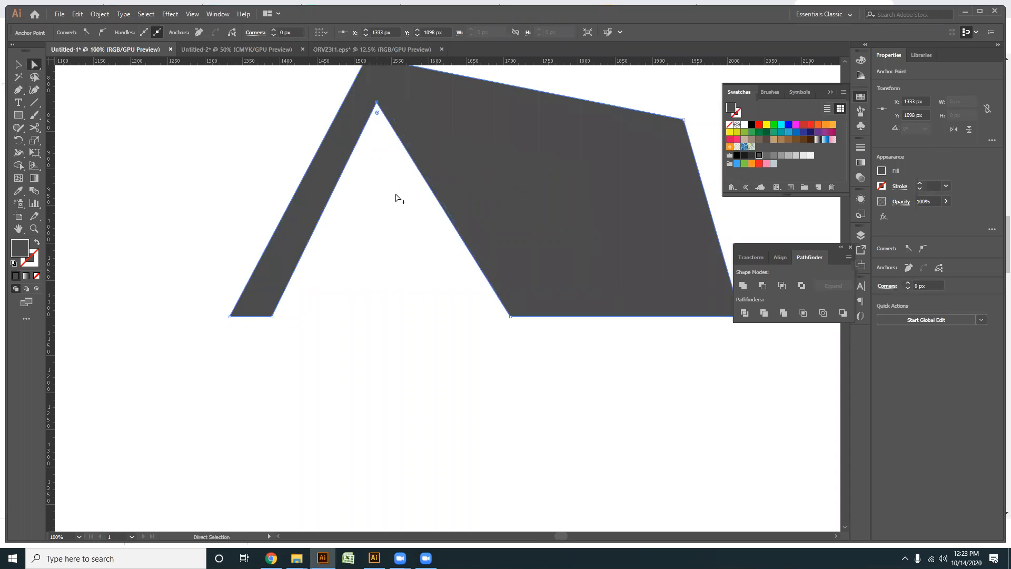
scroll(237, 253, down, 2)
scroll(426, 189, up, 1)
drag(471, 192, 472, 197)
click(448, 339)
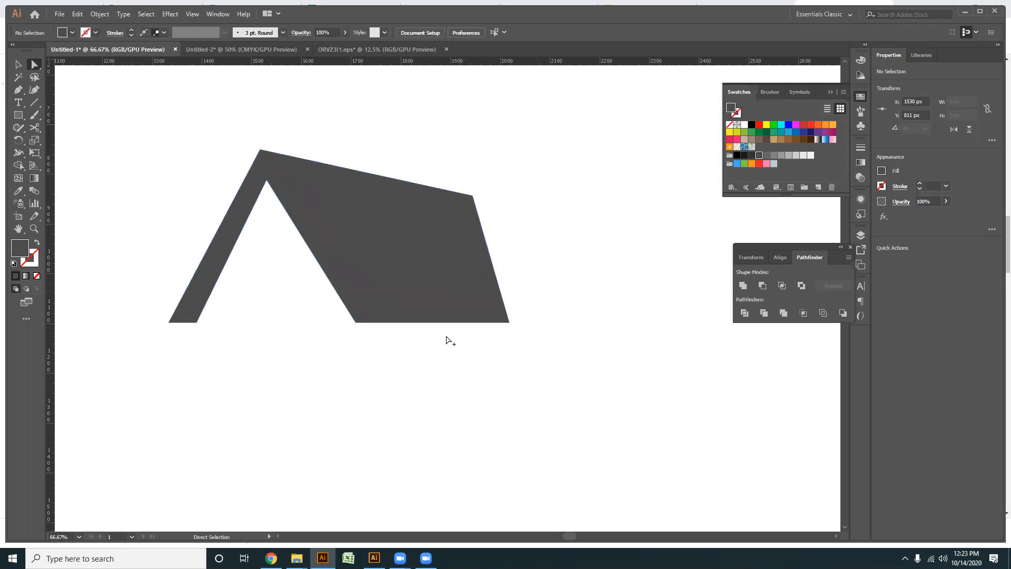
- Narrow the base of the roof's left leg by shifting its inner bottom anchor point slightly left
scroll(447, 338, down, 1)
scroll(273, 335, up, 2)
drag(251, 334, 313, 318)
click(316, 353)
scroll(317, 355, down, 2)
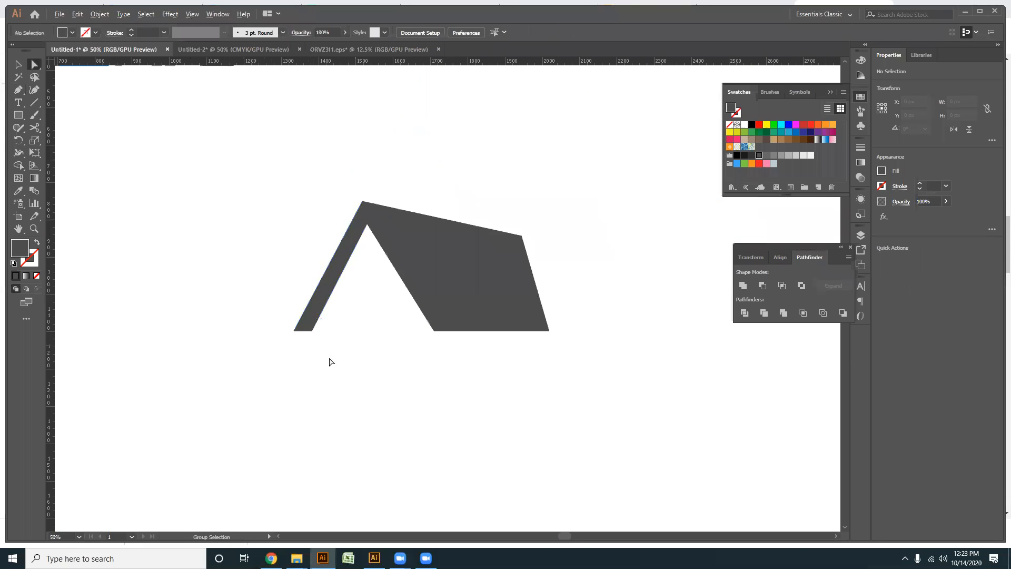
drag(326, 370, 0, 151)
scroll(269, 348, up, 2)
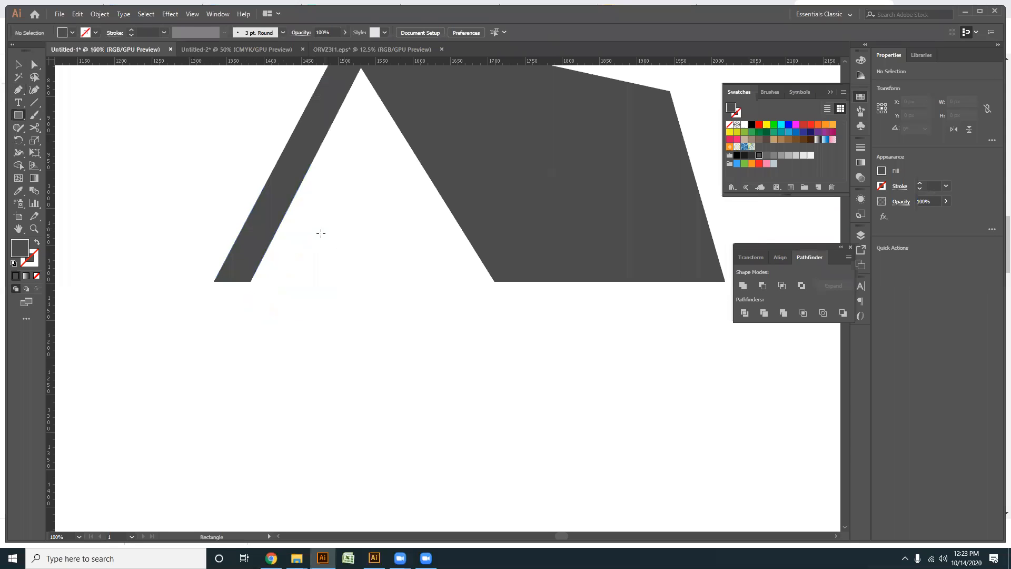
drag(316, 253, 341, 277)
key(v)
scroll(339, 337, up, 1)
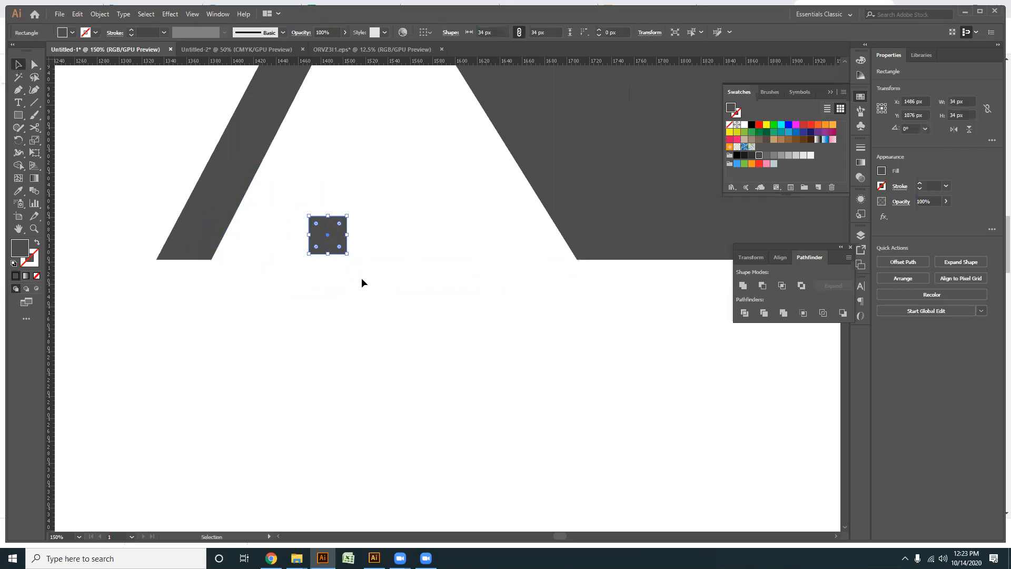
key(Delete)
- Build an arched window shape about 65 px wide from a rounded rectangle, dividing it and deleting the lower part for a flat base
drag(18, 114, 36, 128)
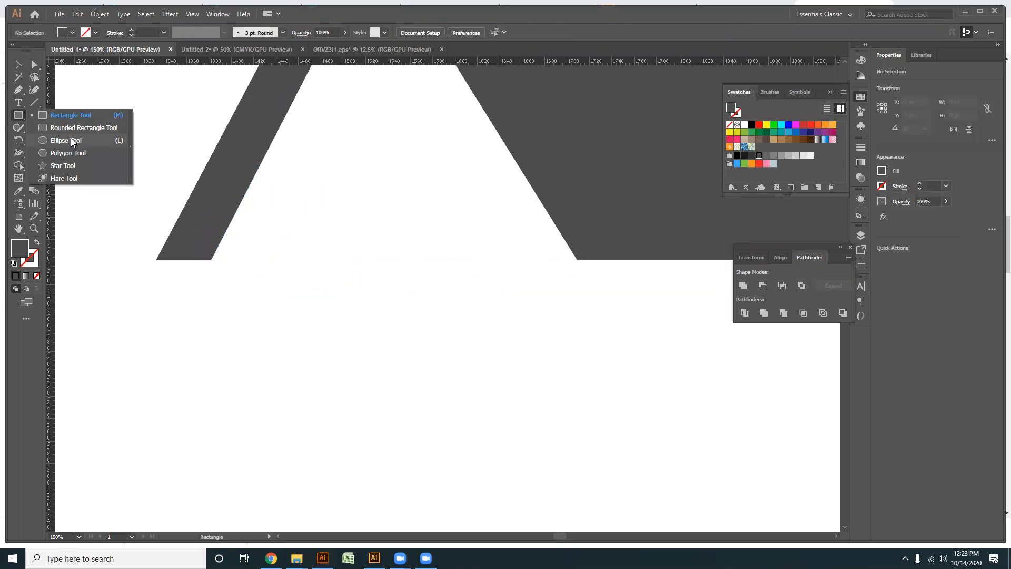
click(79, 127)
drag(366, 221, 439, 429)
mouse_move(317, 271)
mouse_down()
mouse_move(528, 311)
mouse_move(517, 323)
mouse_move(522, 343)
mouse_move(438, 256)
mouse_up()
click(35, 69)
click(742, 315)
click(625, 395)
drag(418, 349, 444, 420)
key(Delete)
- Draw a vertical 5 by 123 px bar through the arched shape and add a copy rotated to horizontal as a cross
right_click(21, 116)
click(63, 117)
drag(402, 195, 407, 331)
key(v)
drag(451, 397, 366, 324)
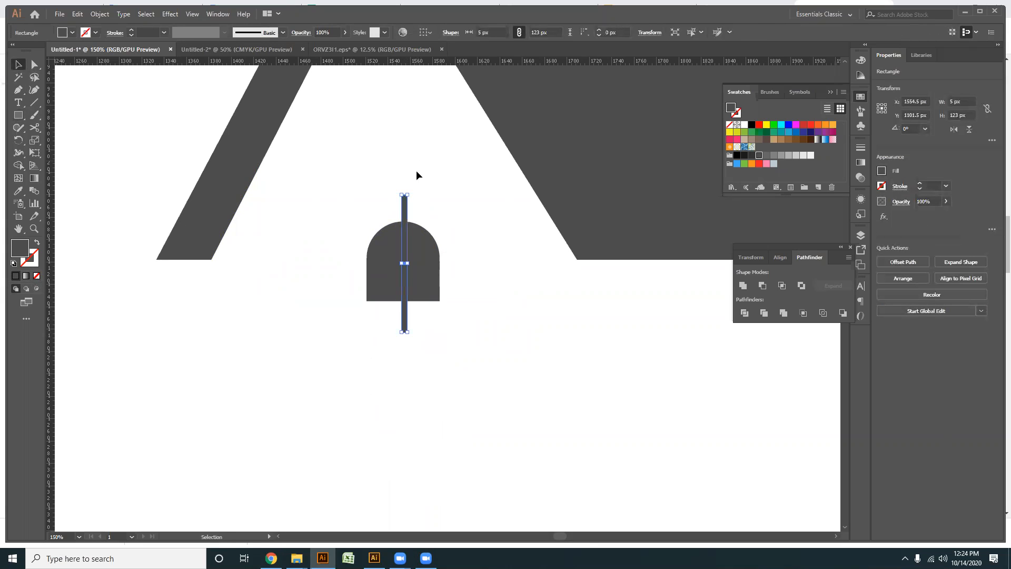
key(a)
drag(411, 195, 480, 266)
- Centre the arch and the crossed bars on each other and subtract the bars to form four window panes
drag(481, 363, 364, 236)
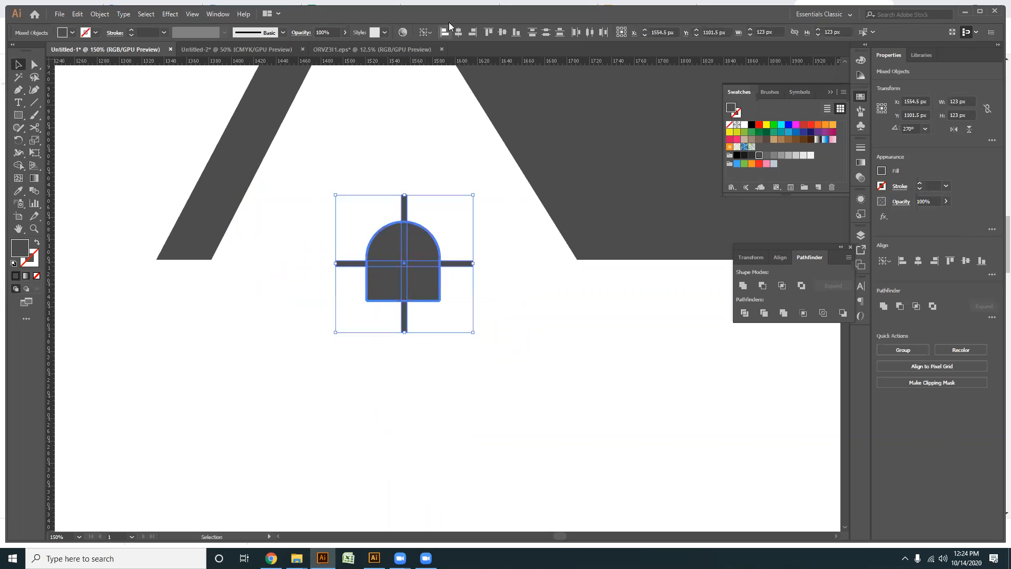
click(461, 32)
click(502, 32)
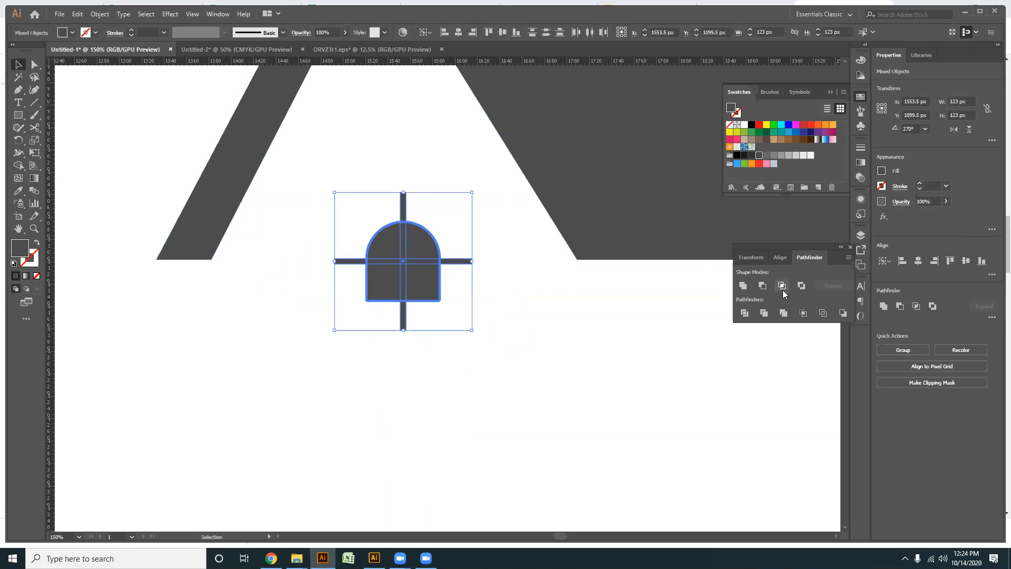
click(762, 285)
- Move the arched window into the triangular roof opening and bottom-align it with the roof shape as the key object
scroll(436, 355, up, 2)
drag(448, 315, 438, 272)
click(491, 381)
key(ctrl+minus)
drag(523, 342, 441, 240)
click(586, 213)
click(513, 35)
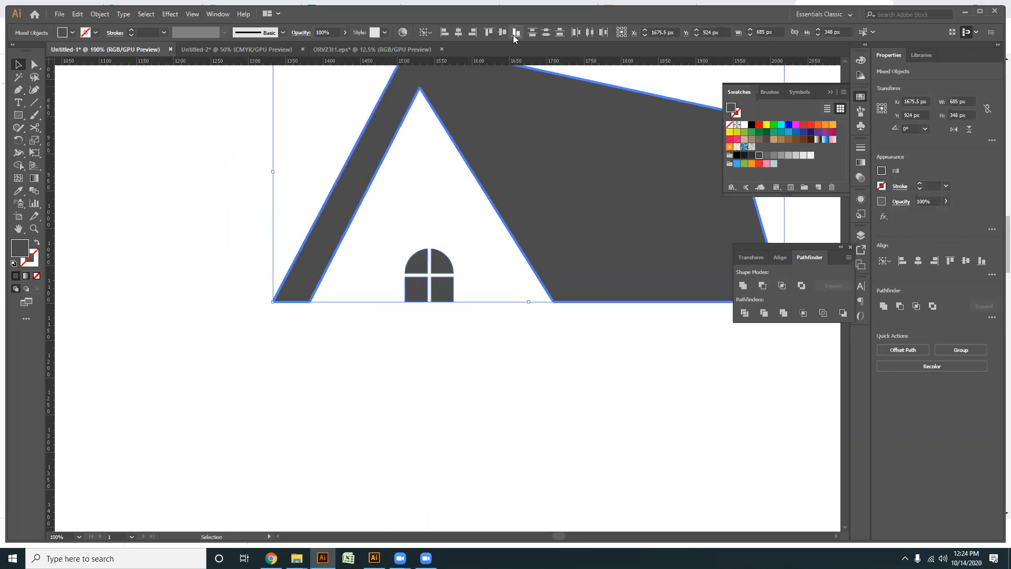
click(465, 365)
- Select the roof shape together with its arched window
key(ctrl+minus)
scroll(430, 390, right, 3)
drag(430, 390, 204, 194)
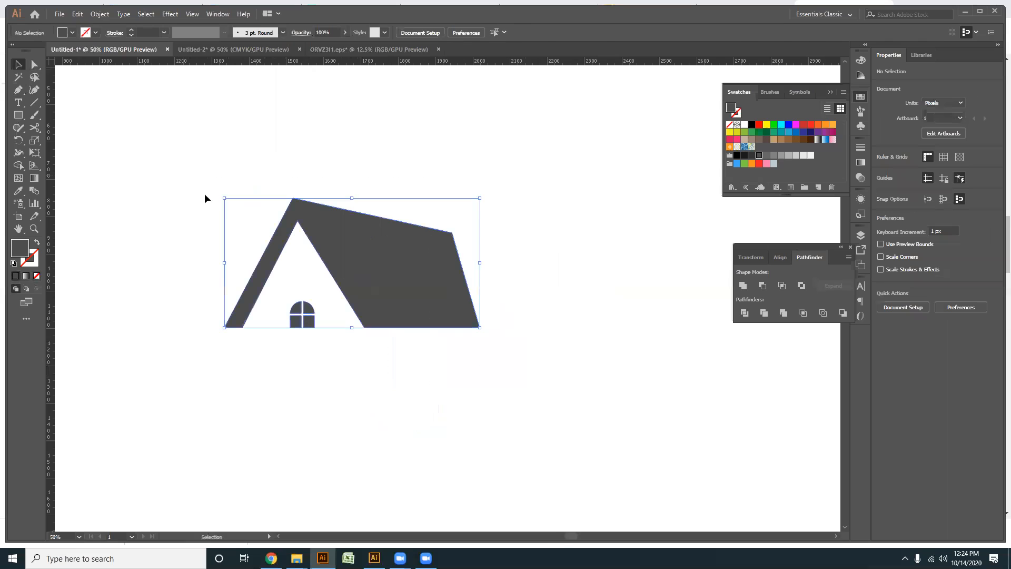
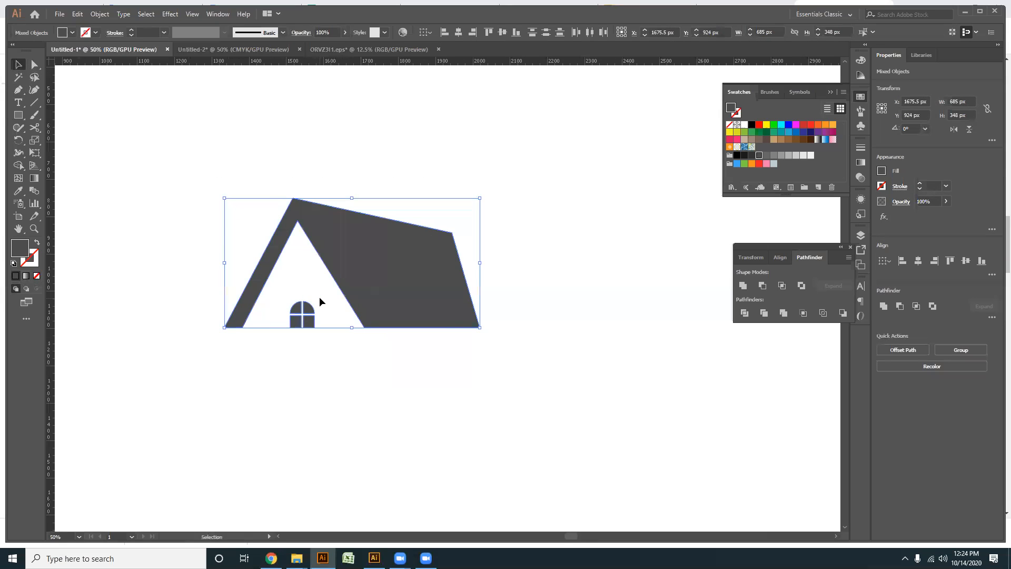
- Fill the roof shape and the arched window with the same medium-blue swatch
drag(530, 372, 342, 245)
click(796, 135)
drag(488, 372, 164, 197)
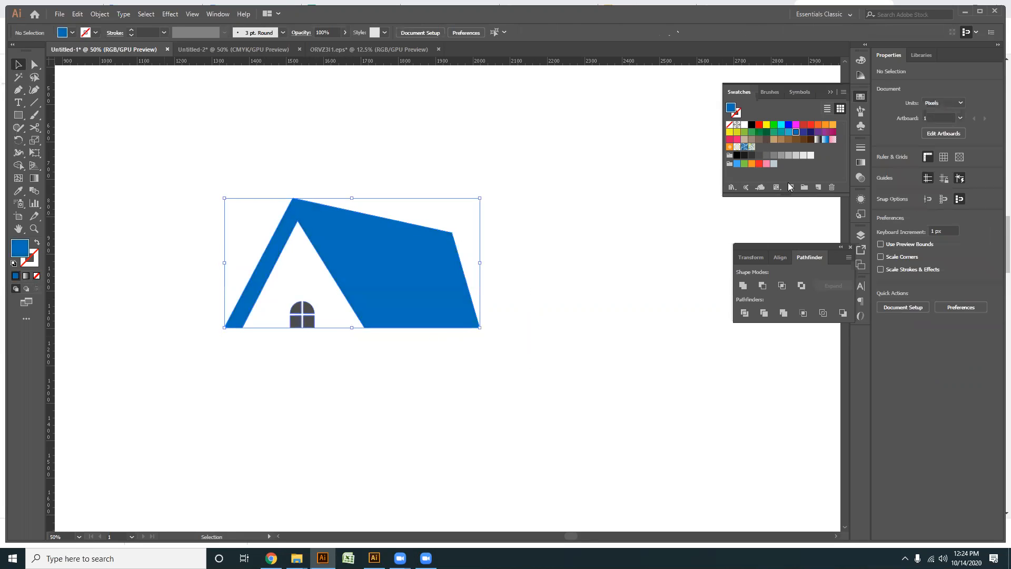
click(796, 132)
click(239, 362)
- Draw two straight guide lines from the peak of the triangular opening along its sloping inner edges
scroll(248, 365, up, 2)
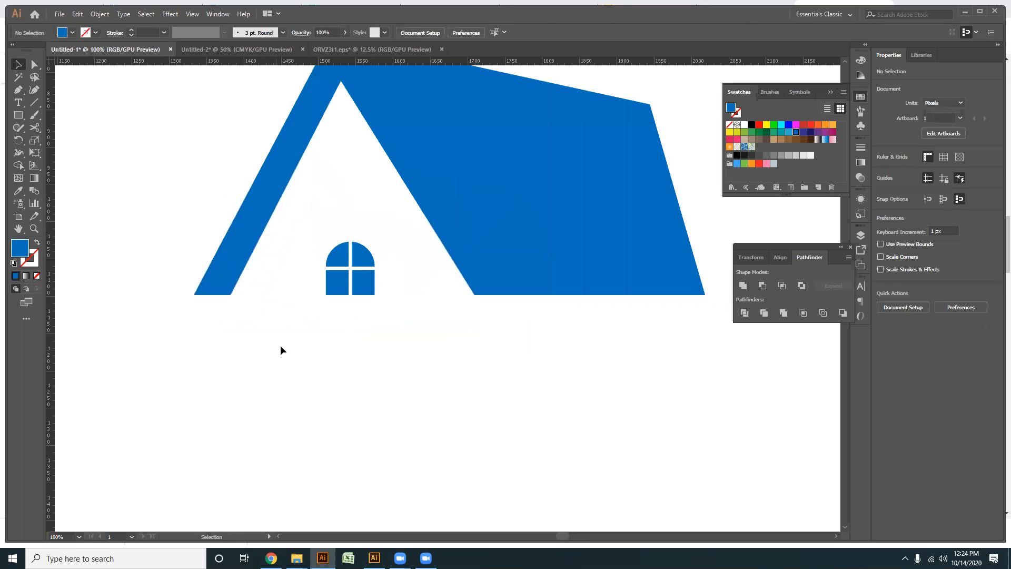
click(33, 103)
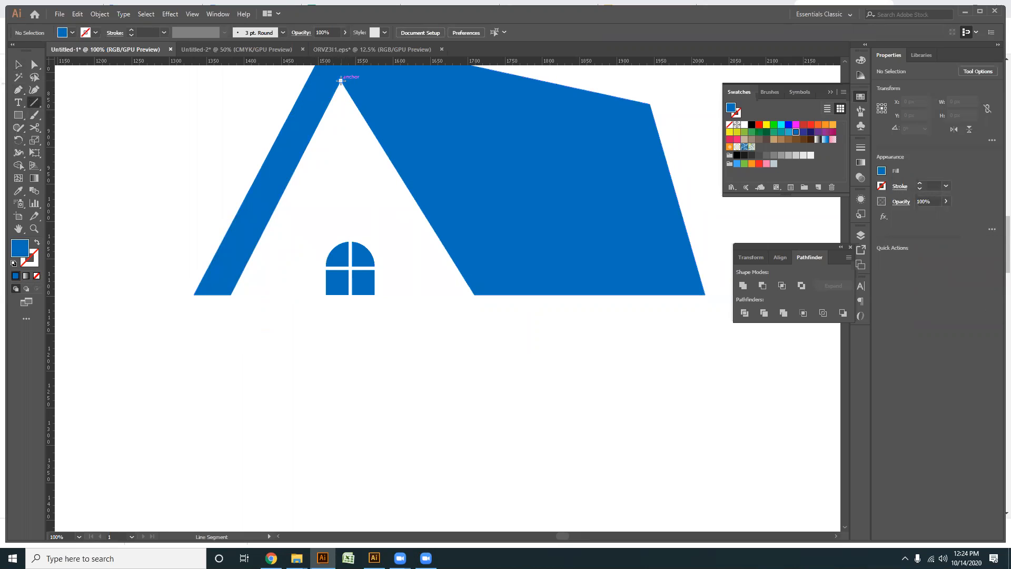
drag(340, 80, 213, 328)
key(v)
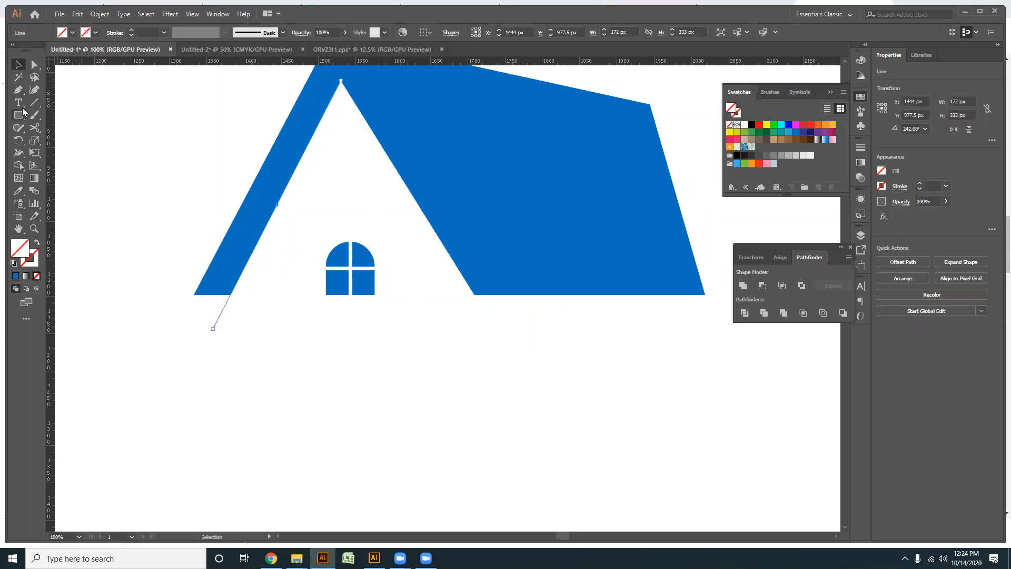
key(backslash)
drag(474, 295, 340, 80)
click(18, 65)
- Try to centre the arched window horizontally on the ungrouped guide lines, using one line as the key object
drag(247, 316, 256, 298)
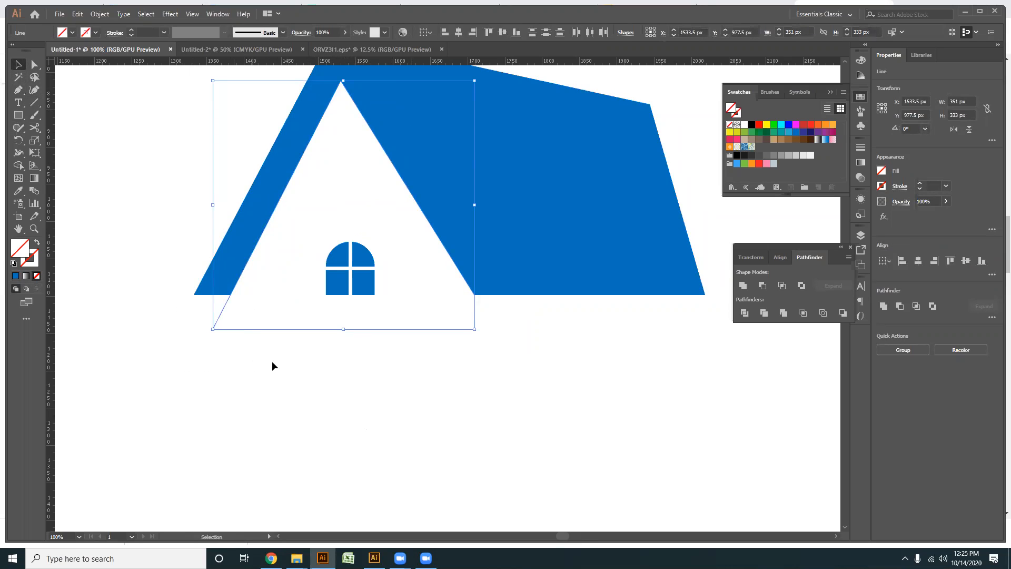
shift+click(361, 278)
shift+click(223, 304)
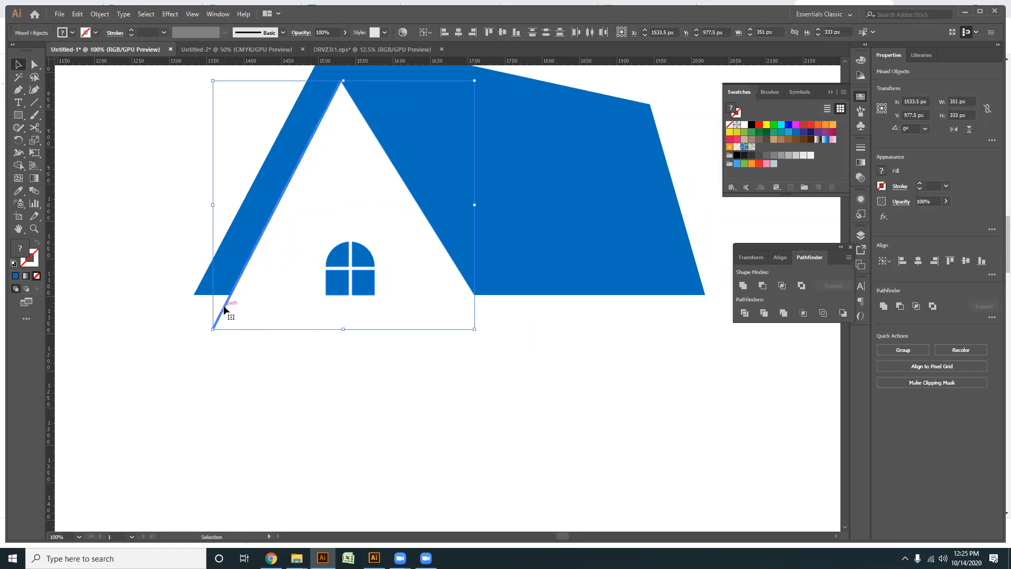
click(459, 33)
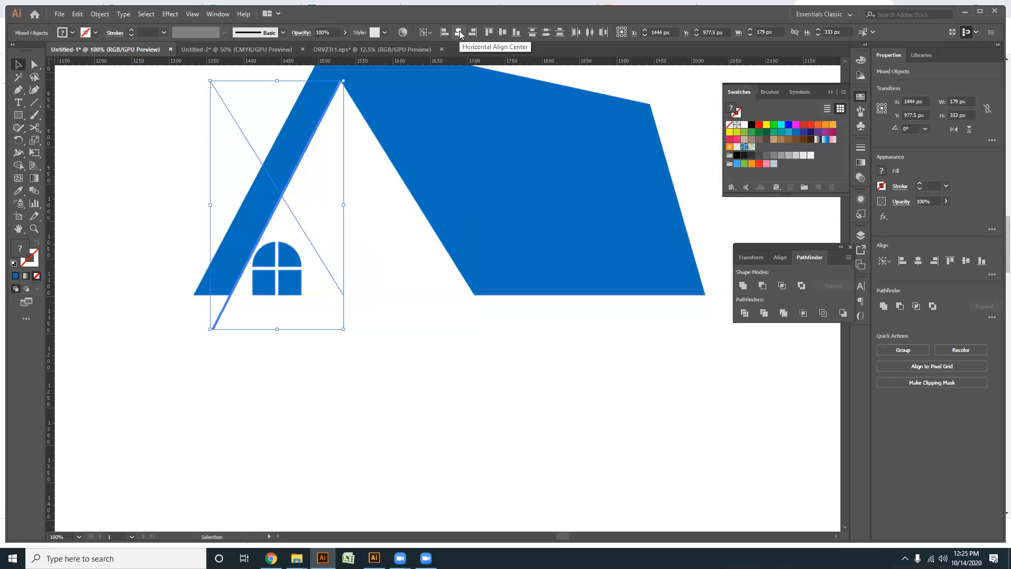
key(ctrl+z)
- Group the two guide lines and centre the arched window horizontally on that group as the key object
click(242, 387)
drag(246, 386, 192, 310)
shift+click(473, 297)
key(ctrl+g)
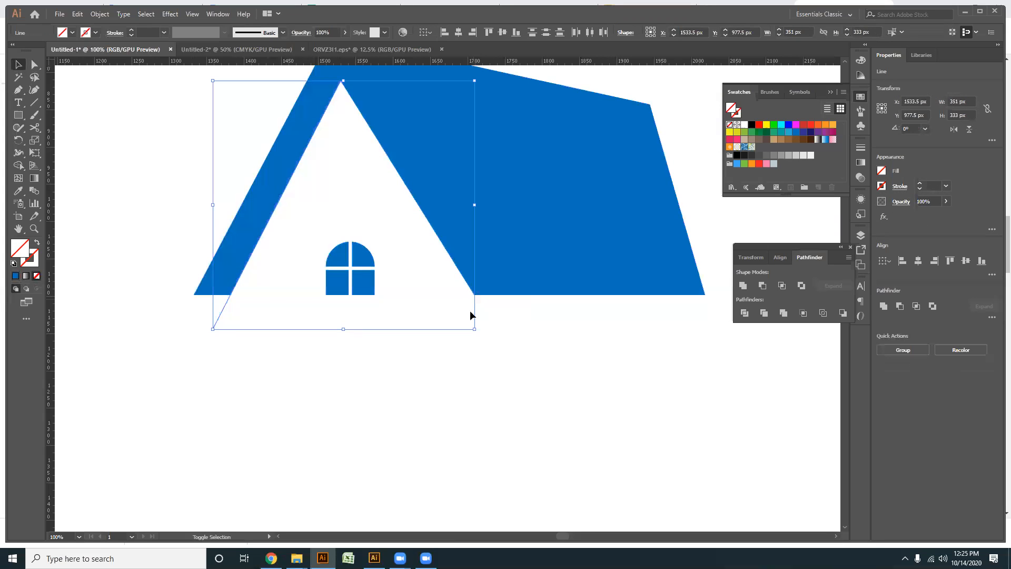
key(ctrl+shift+b)
key(v)
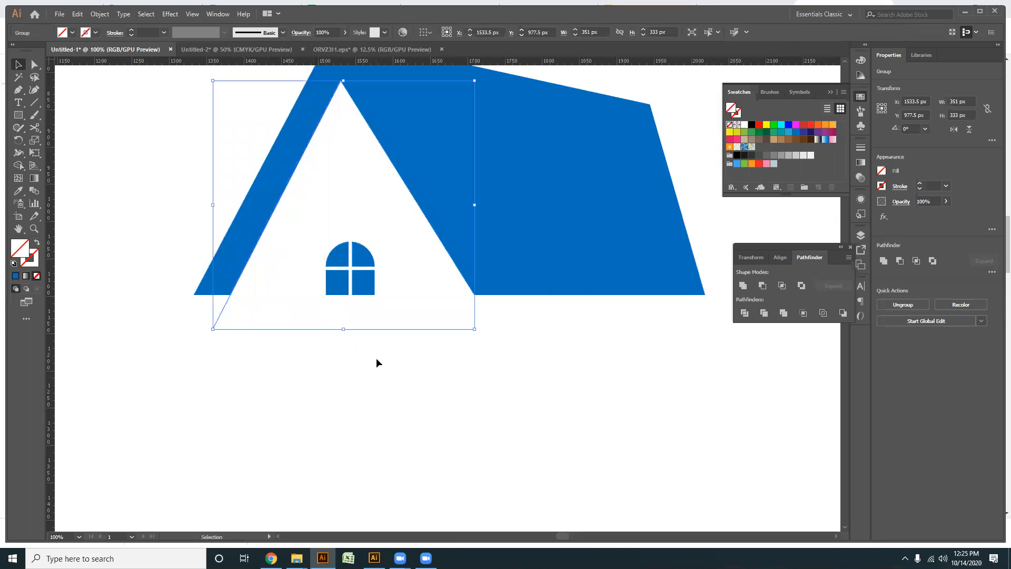
drag(389, 282, 324, 325)
click(225, 307)
click(459, 35)
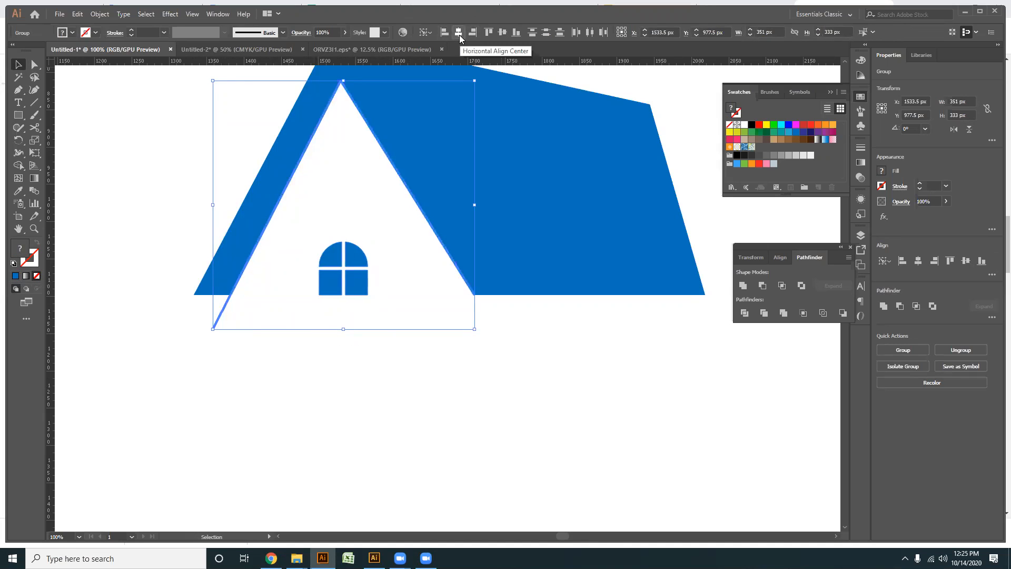
- Delete the grouped guide lines from the triangular opening
click(421, 369)
scroll(421, 369, down, 1)
drag(304, 340, 314, 343)
key(Delete)
drag(468, 399, 255, 209)
click(403, 358)
- Enlarge the arched window proportionally, keeping it centred and its base on the roof's baseline
scroll(390, 352, up, 2)
click(375, 210)
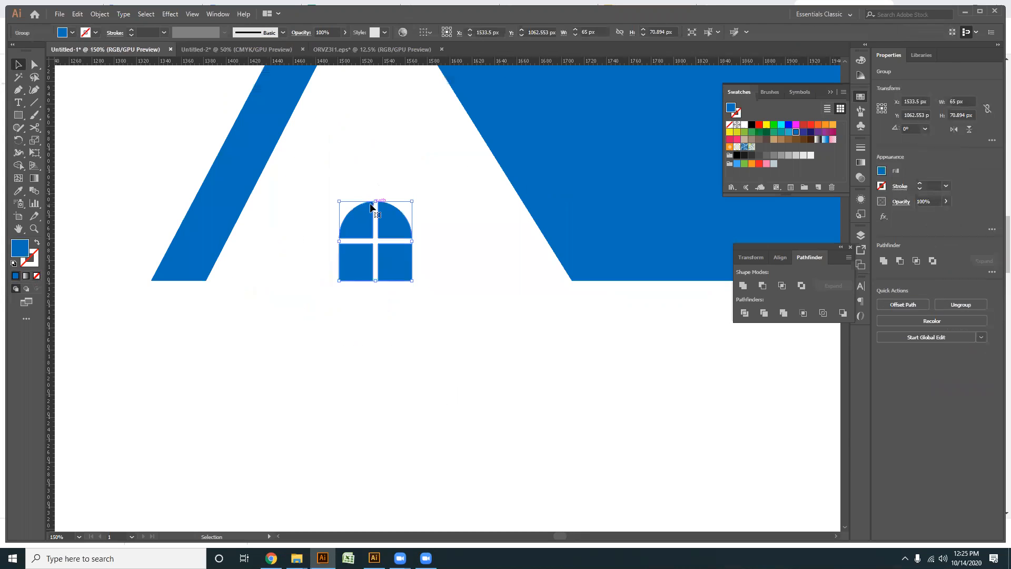
drag(376, 198, 376, 159)
click(352, 399)
- Create a vertically reflected copy of the roof and window, and place it beside the original with a narrow gap
scroll(392, 328, down, 3)
drag(400, 328, 366, 317)
drag(433, 355, 289, 185)
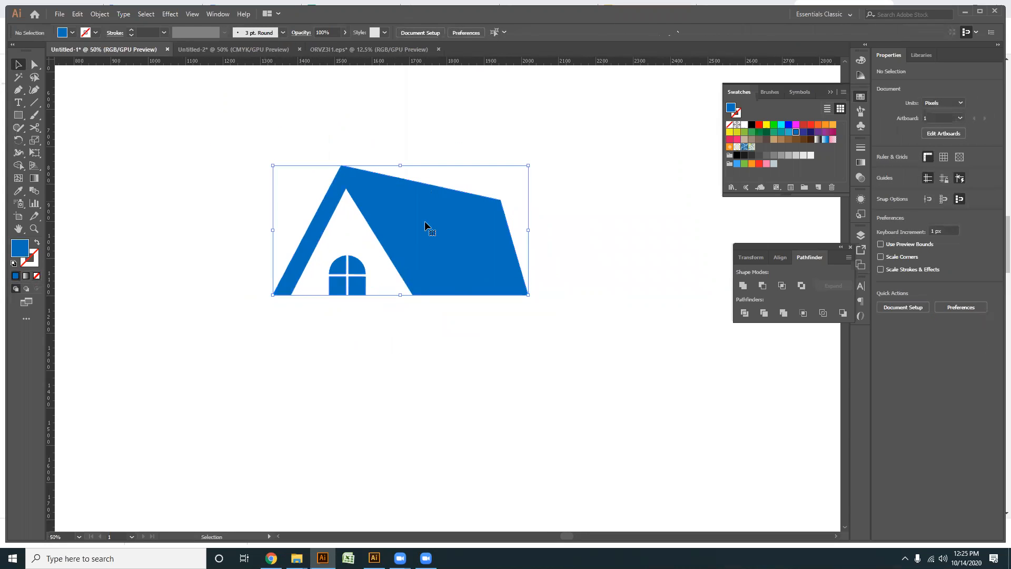
right_click(425, 222)
mouse_move(457, 313)
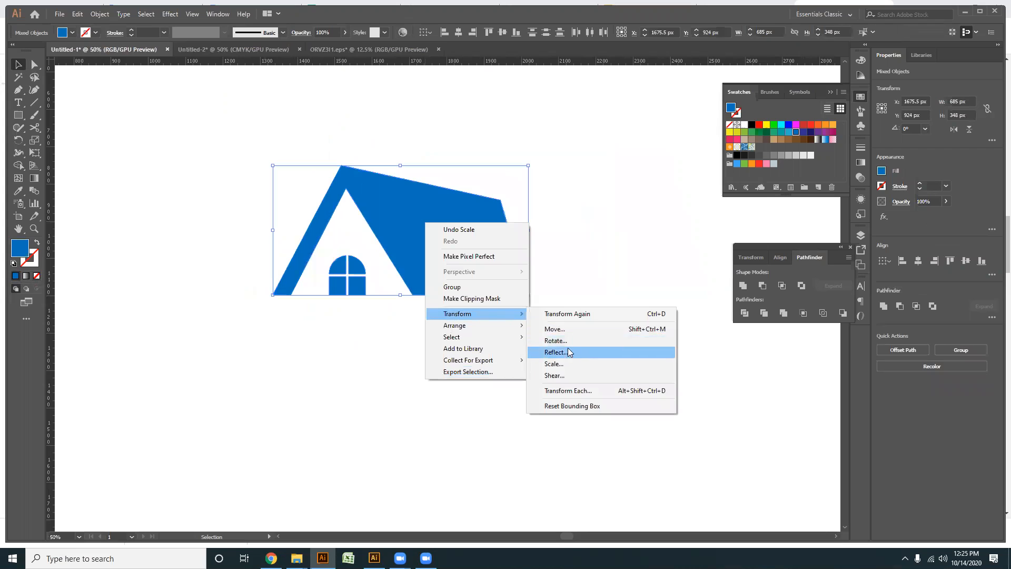
click(562, 352)
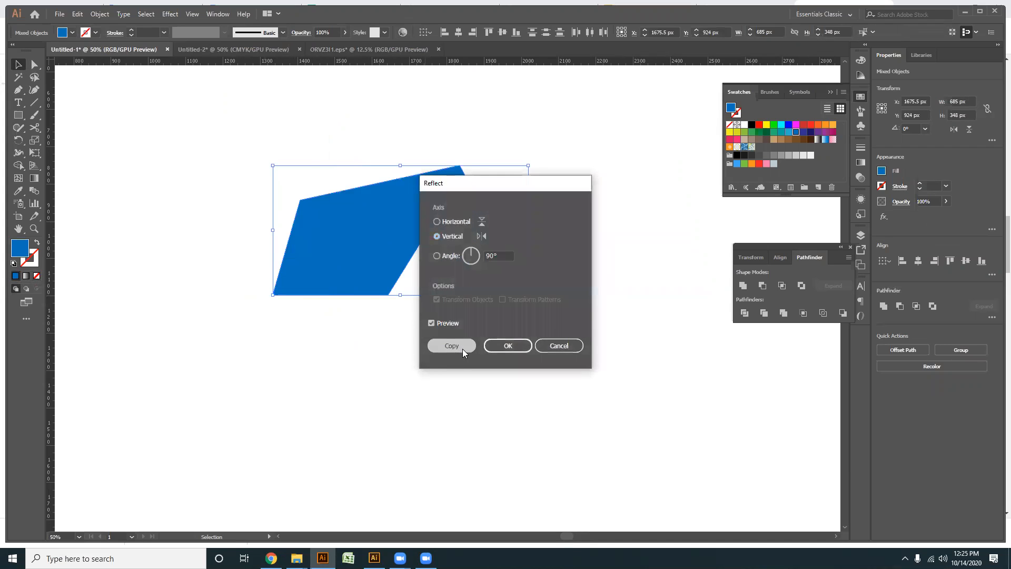
click(462, 349)
drag(437, 347, 392, 363)
drag(343, 265, 587, 273)
click(557, 399)
- Examine the facing roof corners and the narrow gap between the two mirrored houses
scroll(513, 359, down, 1)
scroll(512, 359, up, 1)
drag(524, 350, 370, 417)
scroll(427, 352, up, 1)
scroll(371, 333, up, 1)
click(34, 64)
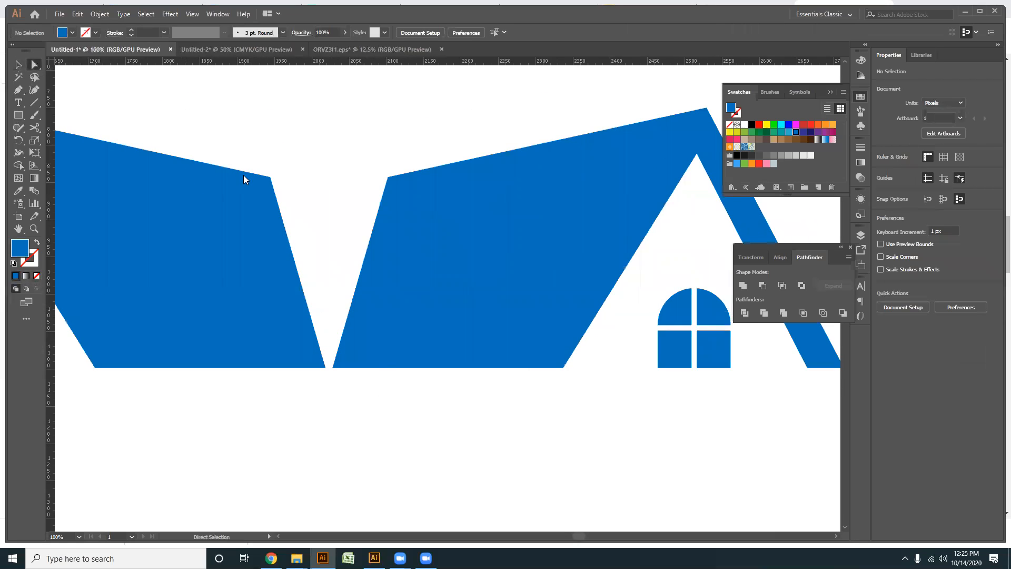
drag(273, 183, 343, 198)
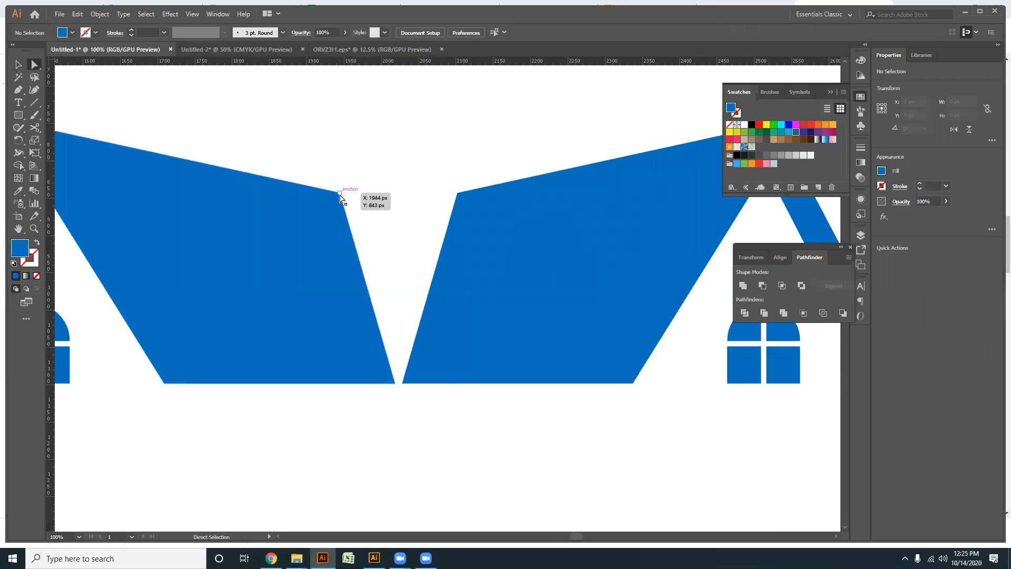
click(339, 195)
click(405, 406)
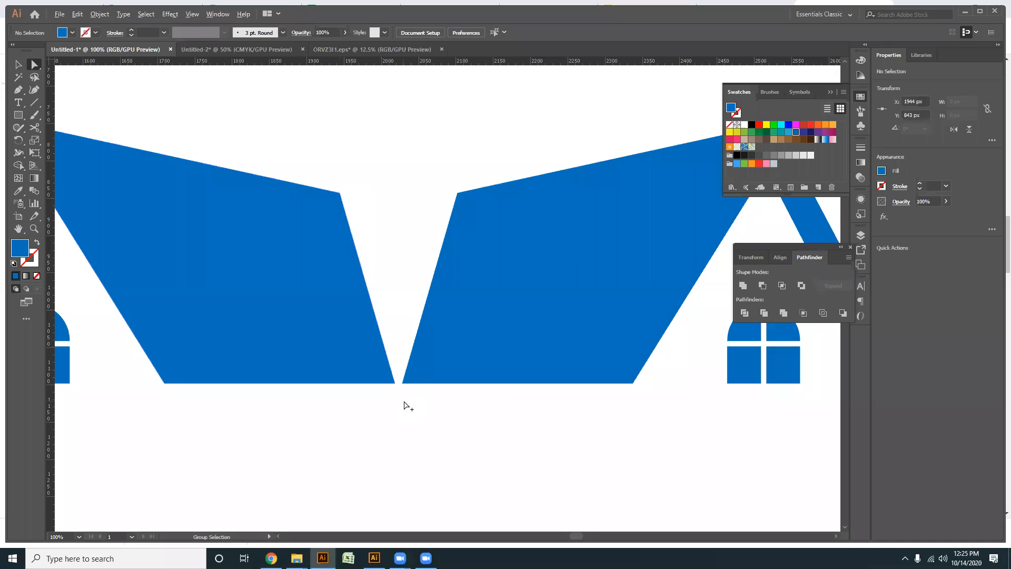
scroll(406, 405, down, 2)
drag(478, 496, 451, 473)
- Duplicate the mirrored house with its window and place the copy above the middle of the two lower houses
click(18, 65)
click(481, 299)
drag(480, 299, 348, 189)
click(541, 497)
- Move the top roof's lower anchor beside its triangular opening down onto the left house's roof, at X 1913, Y 857 px
scroll(442, 408, up, 1)
scroll(433, 400, down, 2)
scroll(432, 399, up, 2)
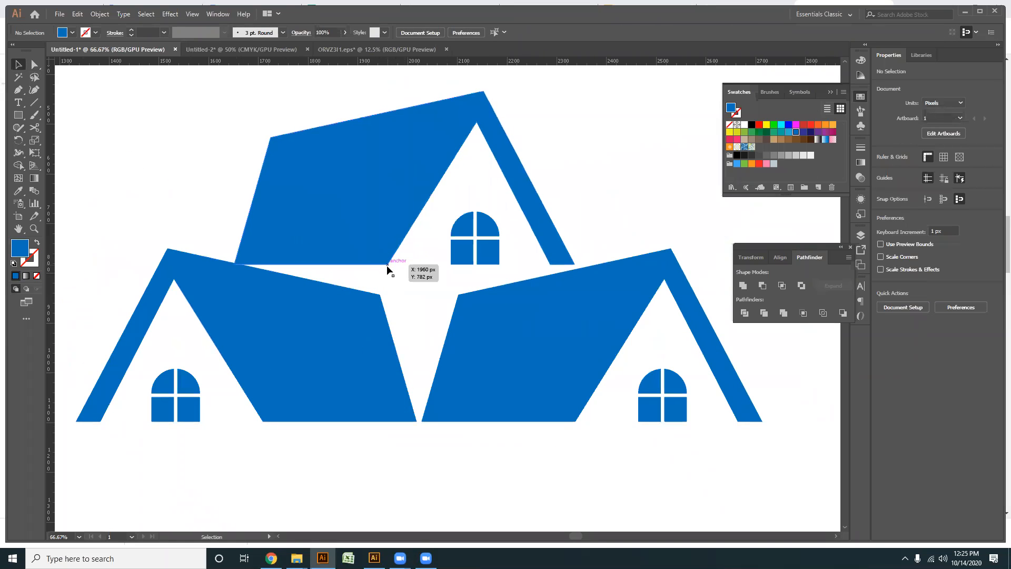
click(387, 266)
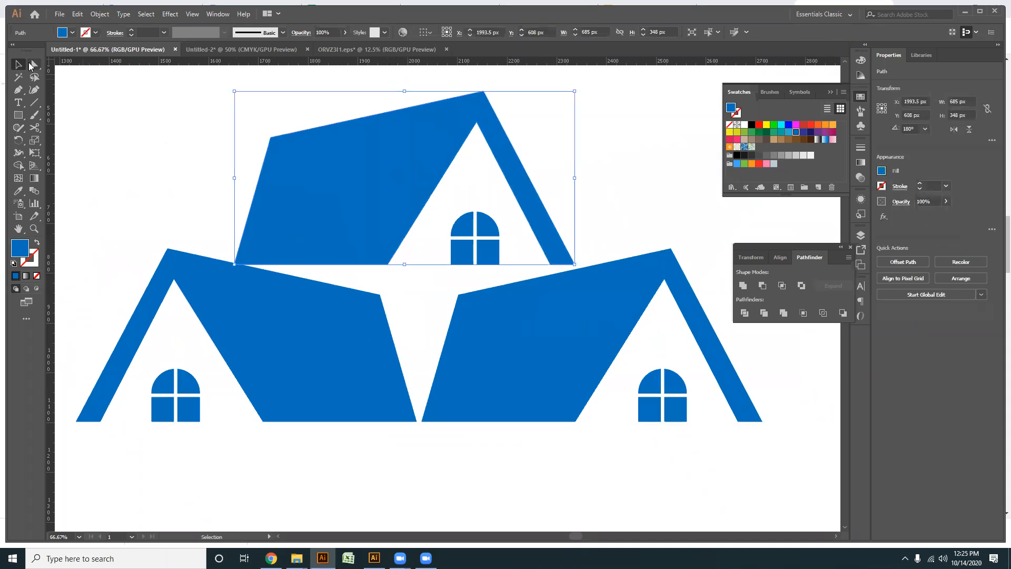
click(32, 64)
drag(389, 262, 365, 302)
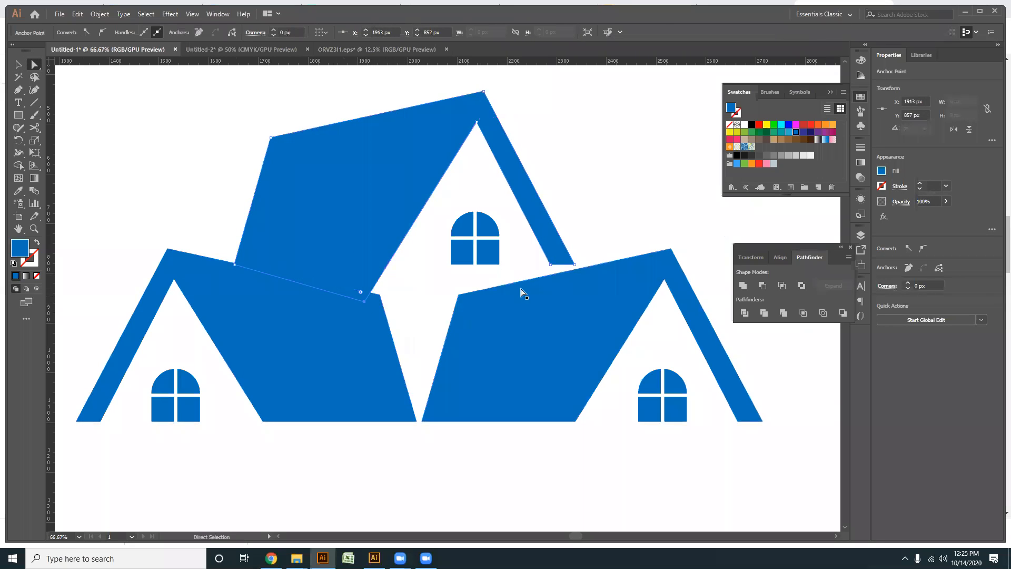
- Extend the two lower anchors of the top house's narrow roof leg down into the right house's roof
click(566, 273)
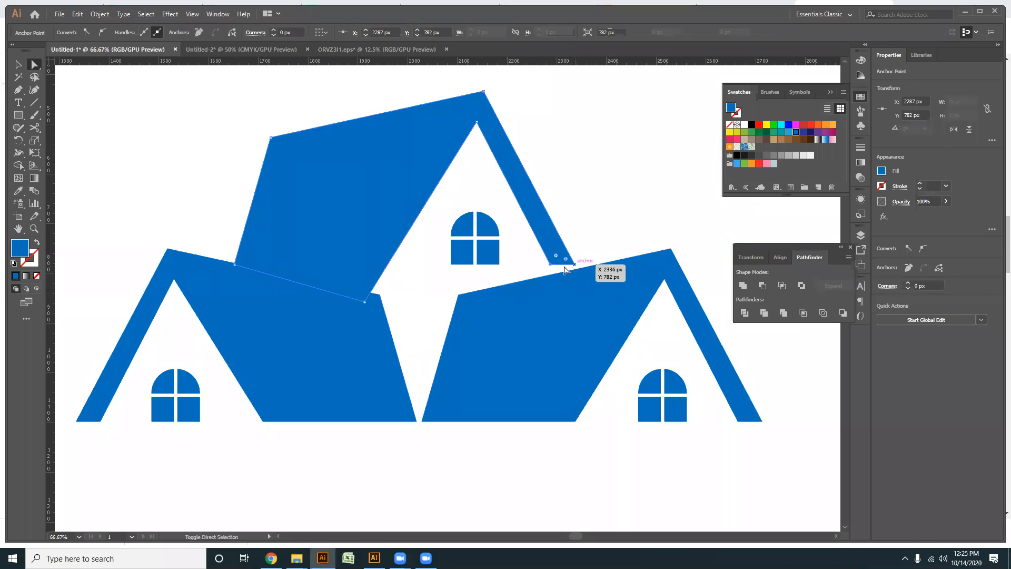
click(554, 267)
drag(551, 267, 580, 274)
click(574, 264)
click(18, 64)
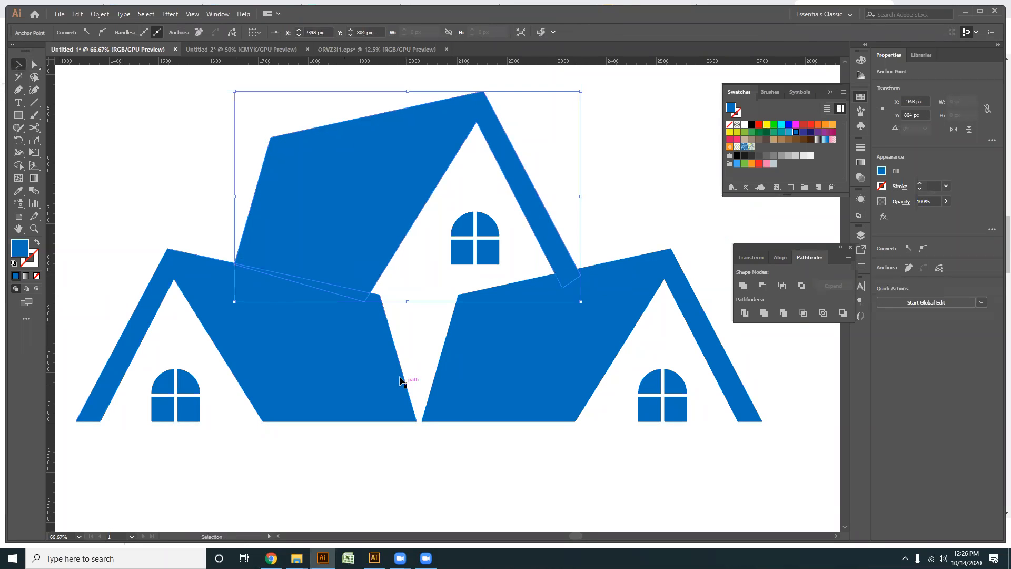
- Offset the paths of both lower roof shapes outward by 29 px with miter joins
click(382, 353)
drag(238, 434, 165, 389)
click(334, 390)
shift+click(492, 354)
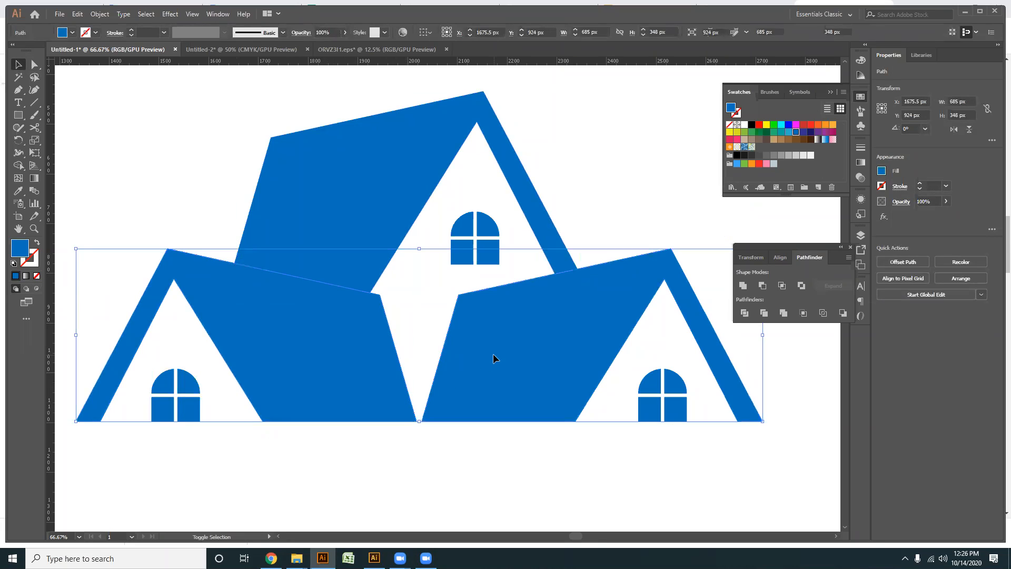
click(100, 14)
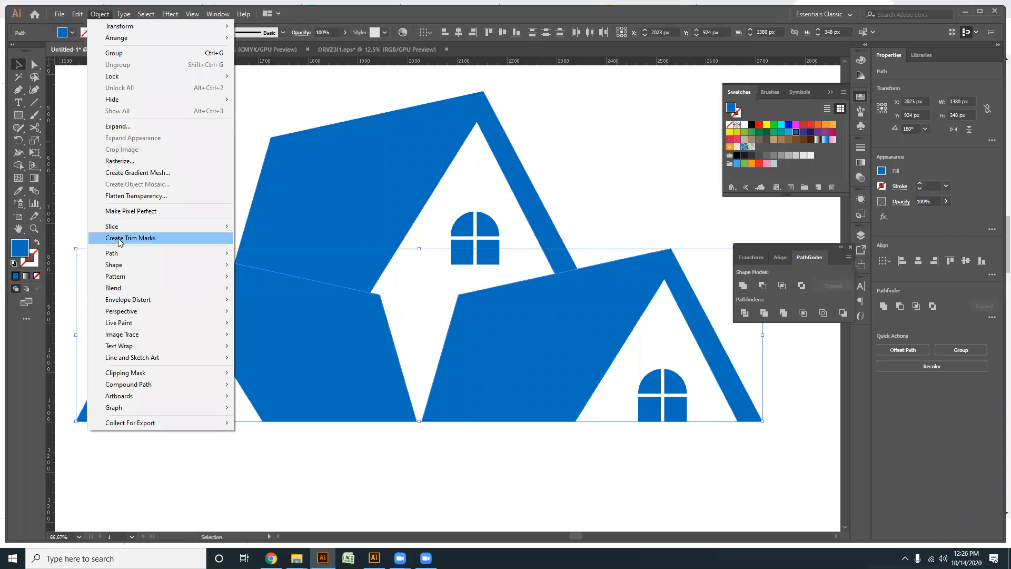
mouse_move(132, 253)
click(268, 292)
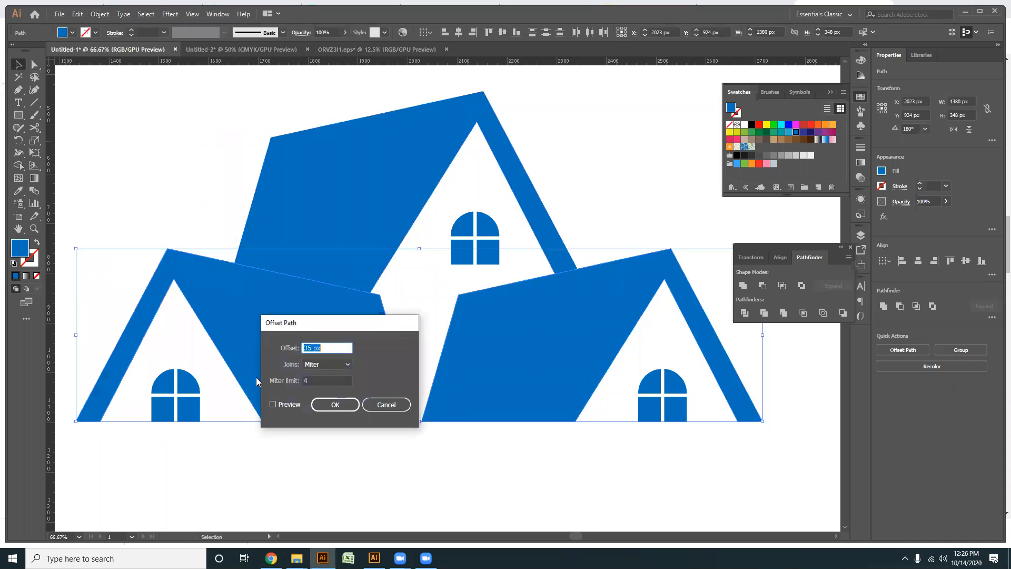
click(273, 404)
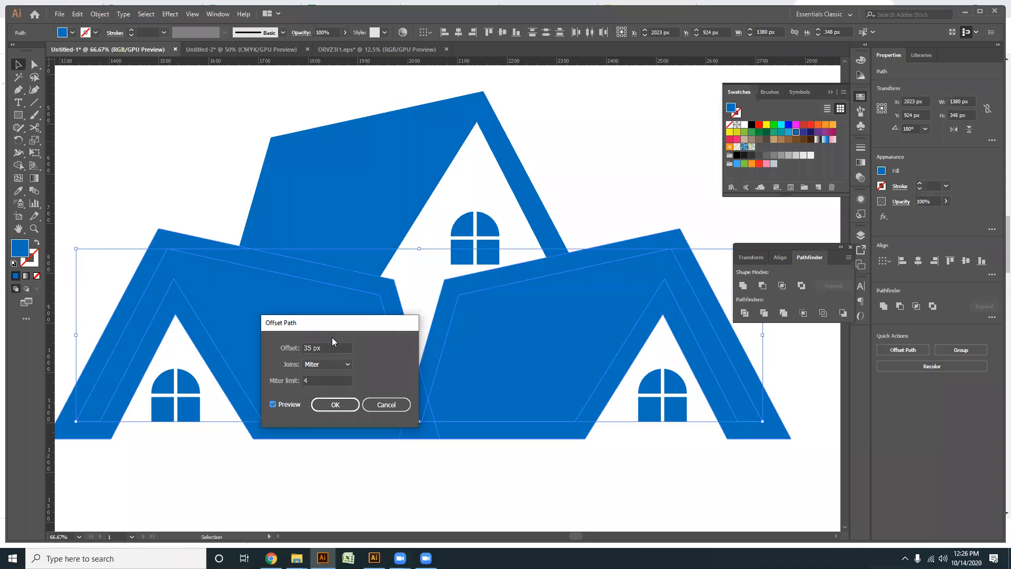
scroll(331, 345, down, 6)
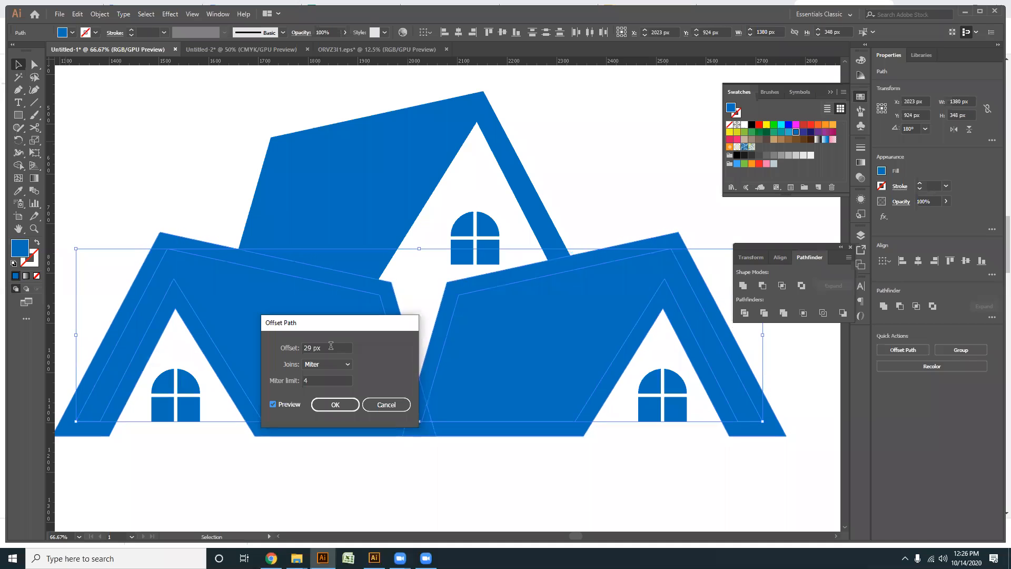
click(335, 405)
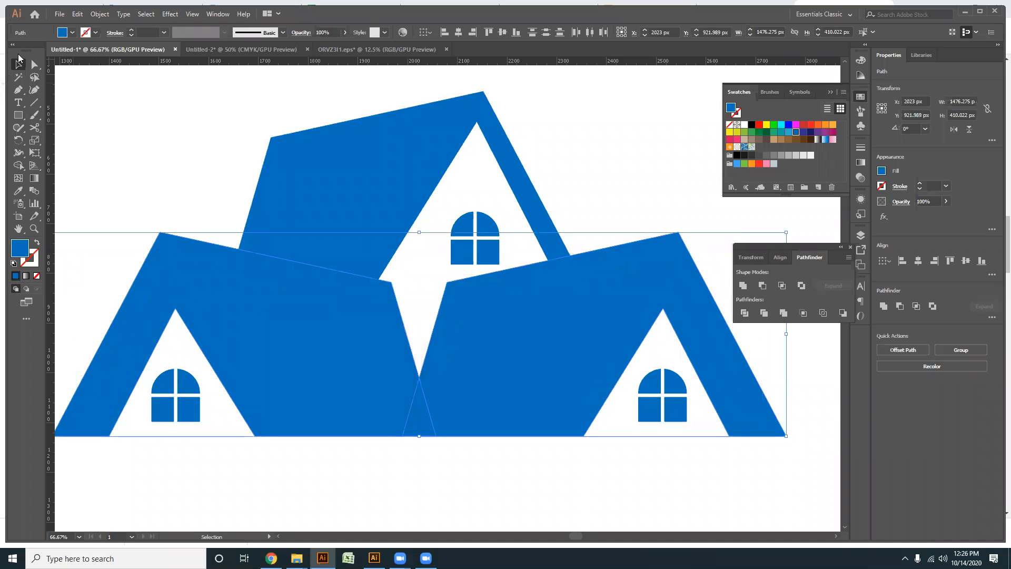
- Remove the offset shapes and their overlaps with the top roof using Shape Builder, leaving a gap above the lower roofs
click(33, 64)
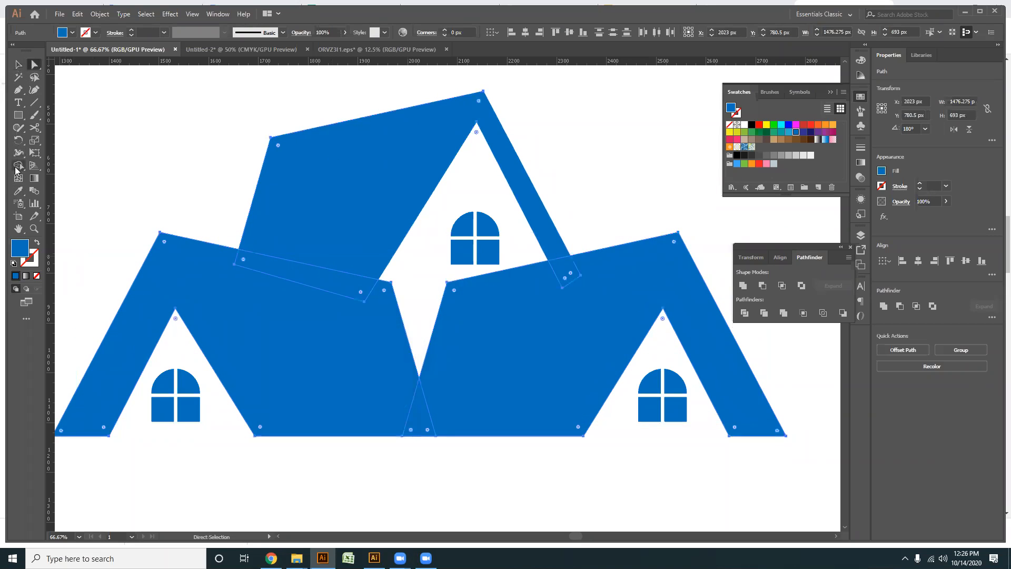
click(17, 165)
click(318, 318)
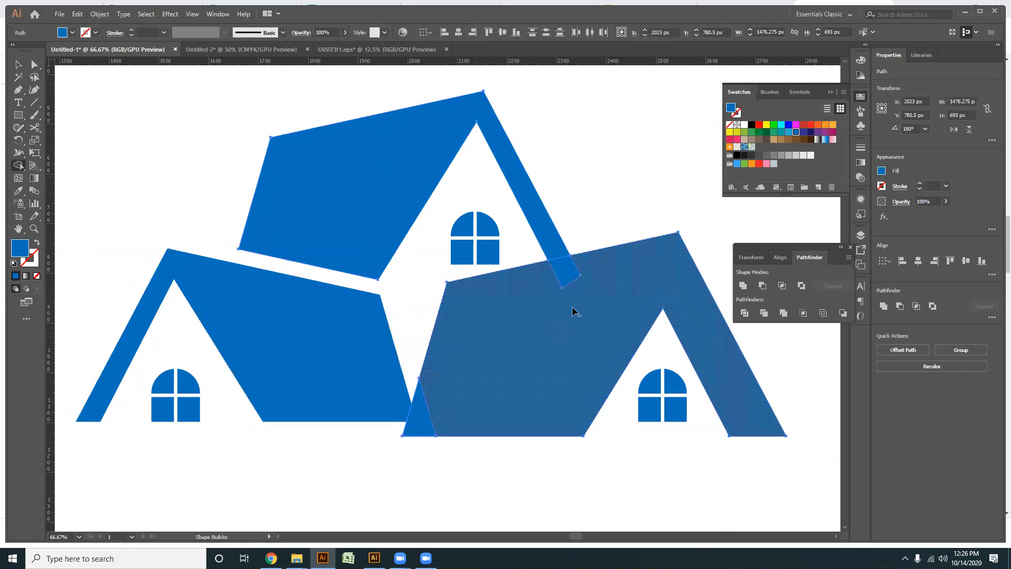
alt+click(561, 275)
- Delete the leftover small triangle between the two lower houses
click(34, 64)
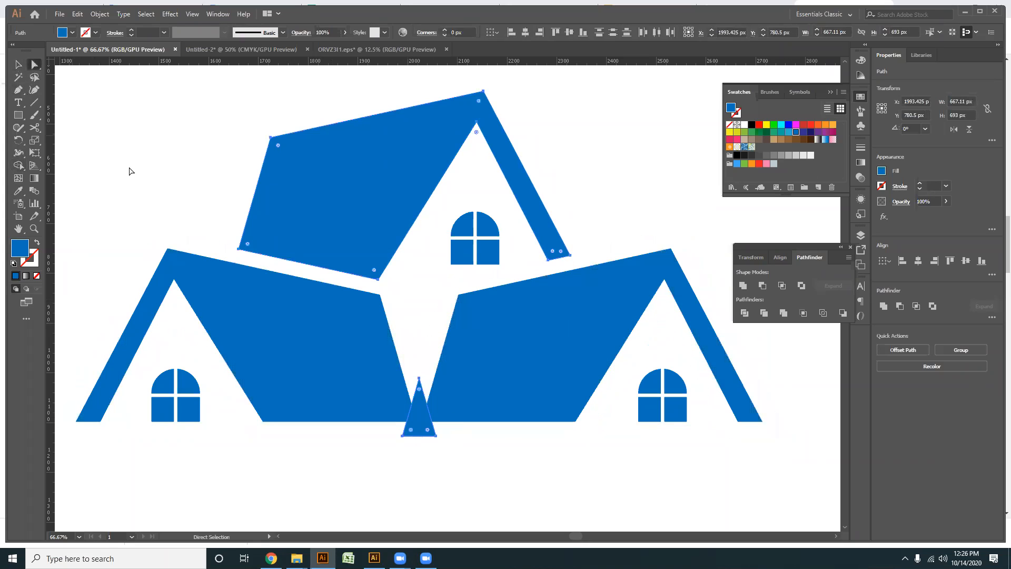
drag(427, 437, 421, 470)
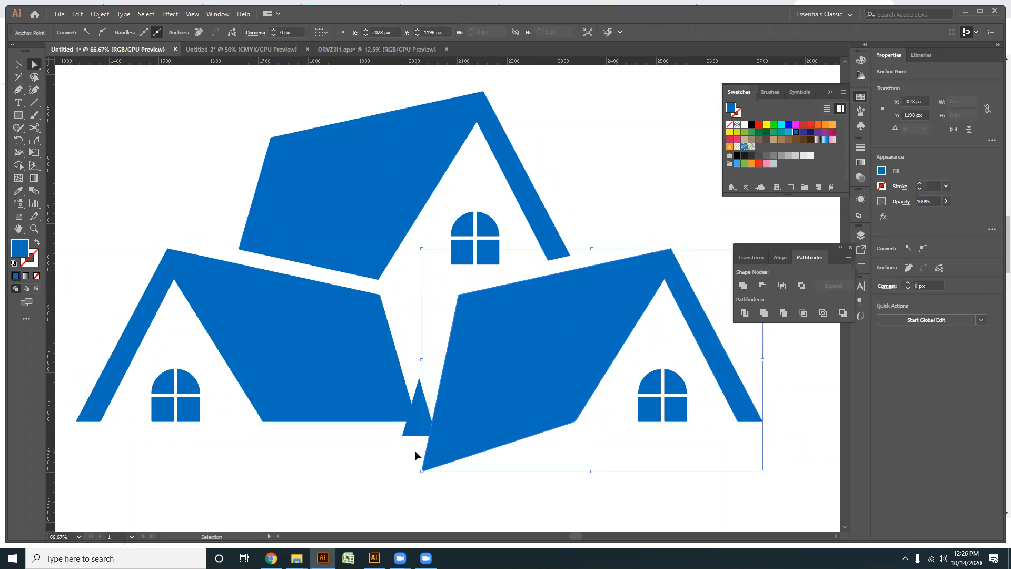
key(ctrl+z)
click(416, 452)
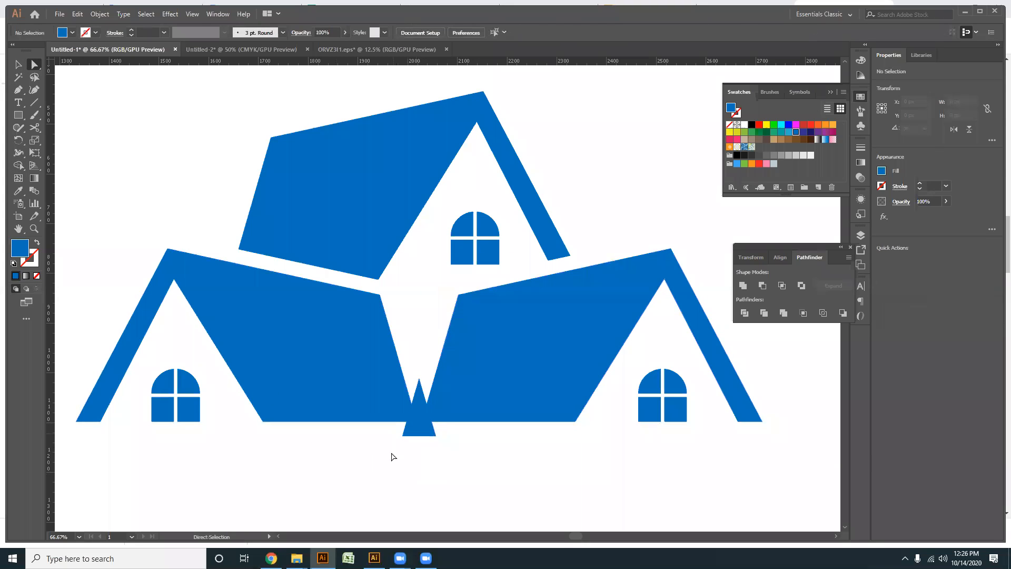
click(423, 430)
key(Delete)
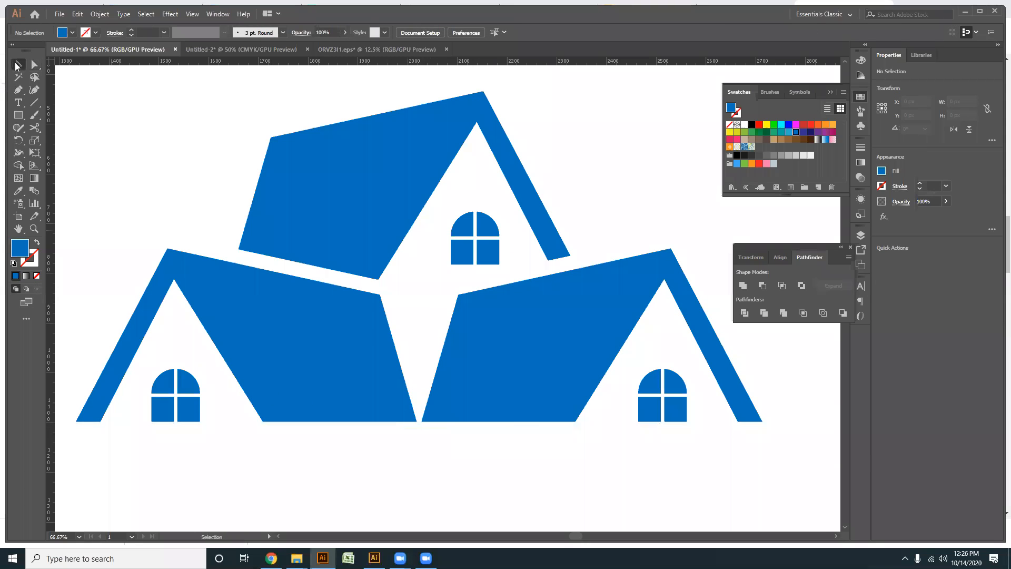
- Draw a circle about 1022 px in diameter with the Ellipse tool on the empty artboard below the house logo
key(ctrl+minus)
key(ctrl+minus)
key(ctrl+minus)
drag(425, 337, 275, 177)
click(337, 397)
click(18, 115)
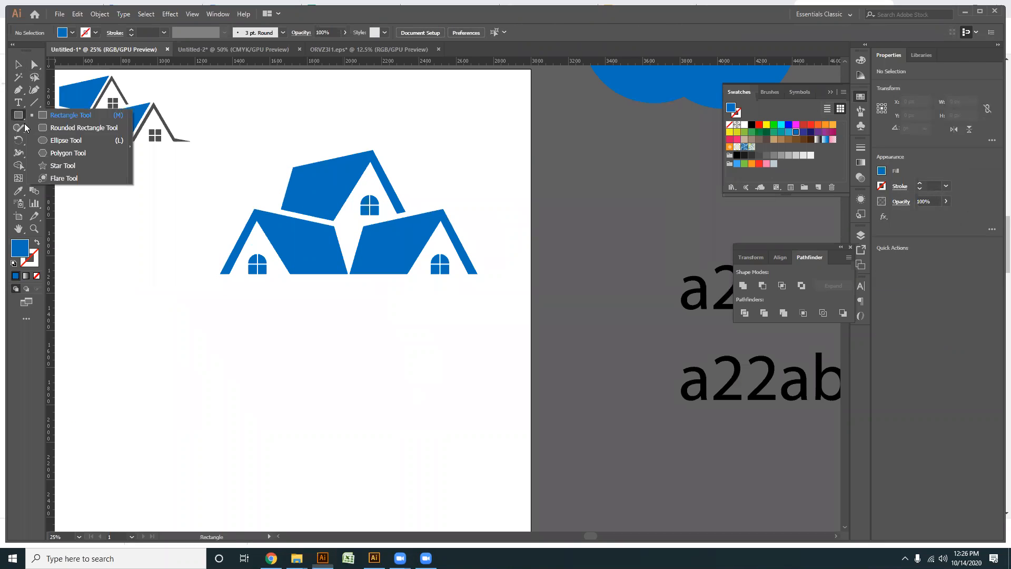
click(65, 140)
drag(192, 356, 353, 356)
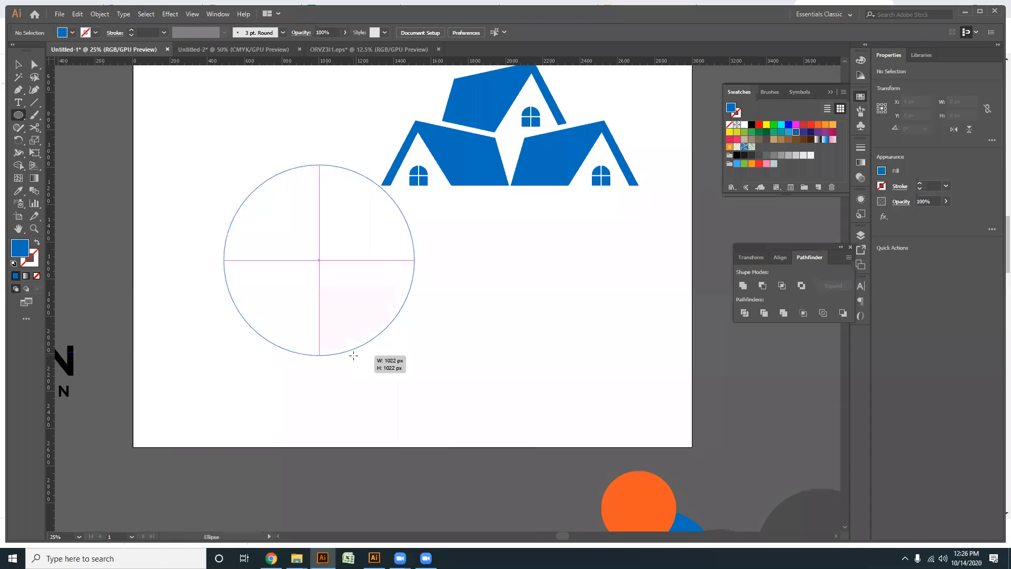
- Turn the circle's blue fill into a stroke with no fill and thicken the stroke to 52 pt
click(18, 65)
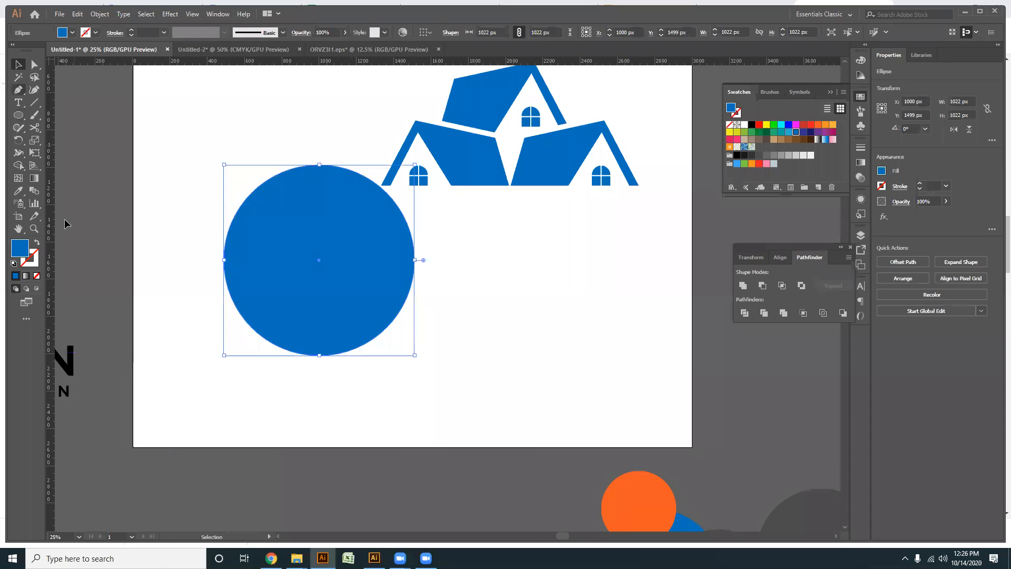
click(36, 242)
click(293, 384)
click(282, 348)
scroll(154, 32, up, 17)
scroll(154, 33, up, 9)
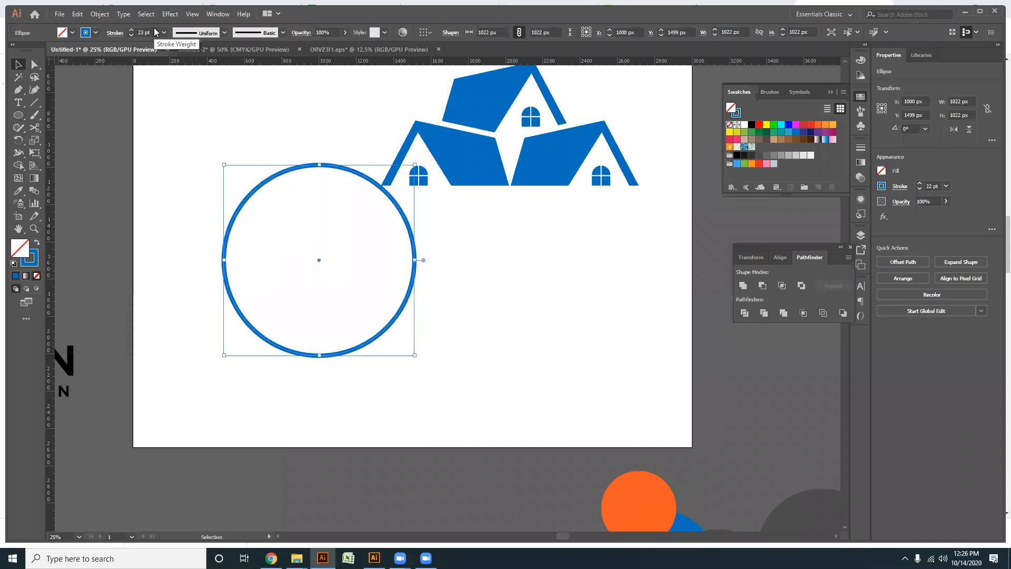
scroll(154, 36, up, 20)
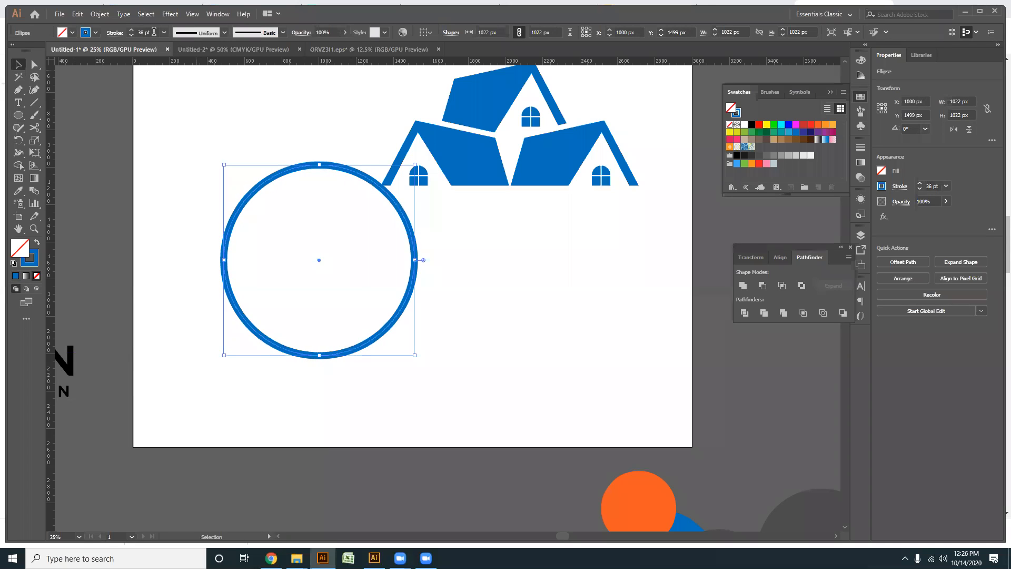
- Select all parts of the three blue houses and group them
click(480, 305)
drag(472, 282, 411, 344)
drag(518, 329, 238, 303)
key(ctrl+z)
click(393, 302)
drag(576, 262, 350, 146)
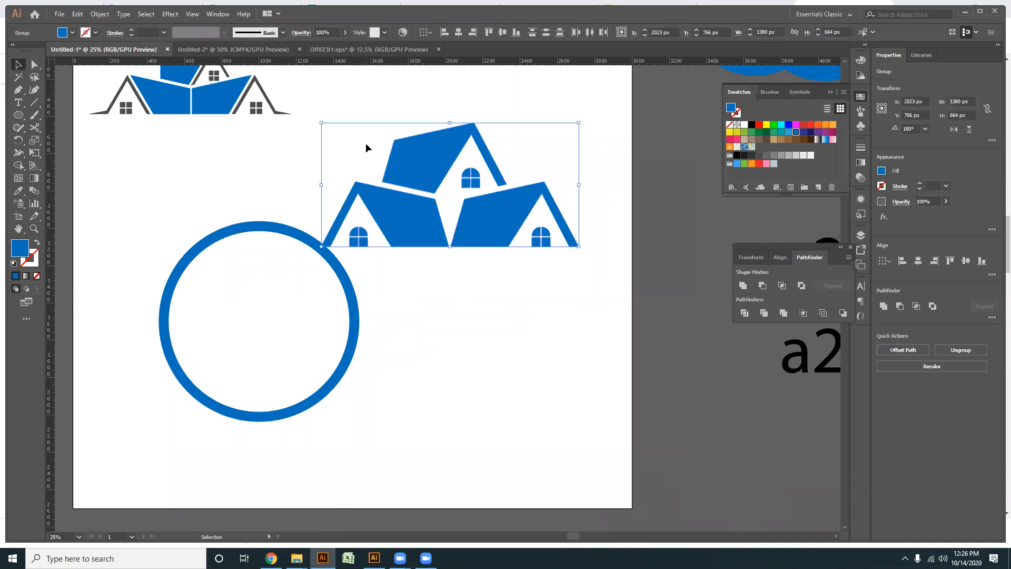
key(ctrl+g)
- Place the house group inside the ring, scaled to 812 px wide, and align both on their horizontal and vertical centres
drag(542, 395, 293, 332)
scroll(275, 353, up, 3)
drag(647, 367, 213, 227)
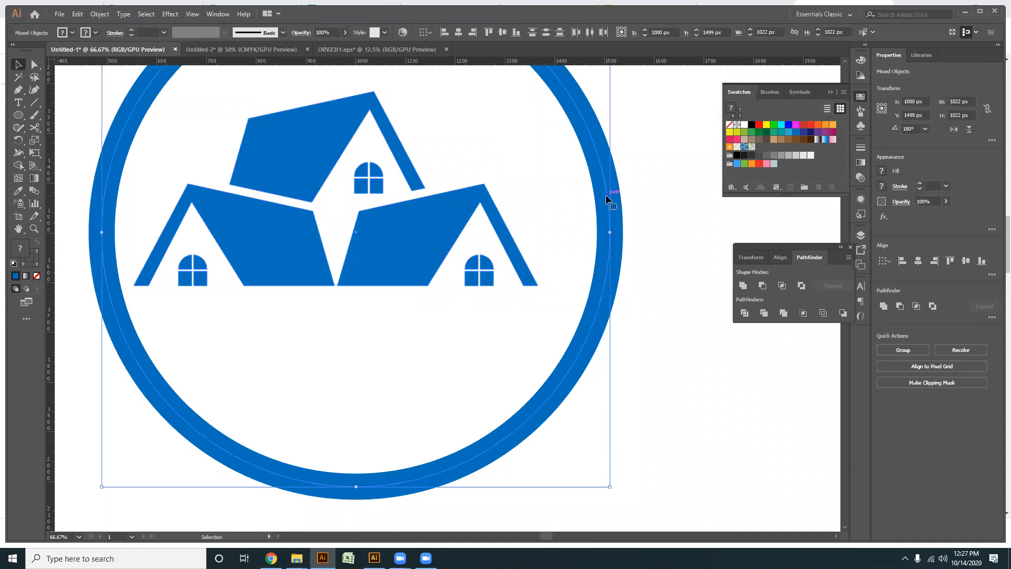
click(458, 32)
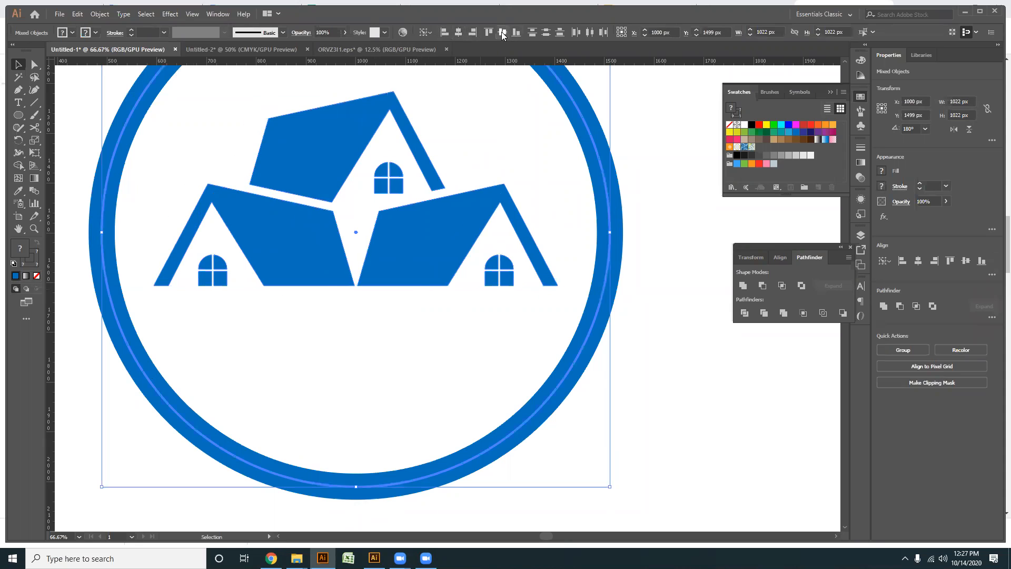
click(502, 32)
click(379, 374)
- Nudge the house group straight up into the upper half of the ring
click(274, 243)
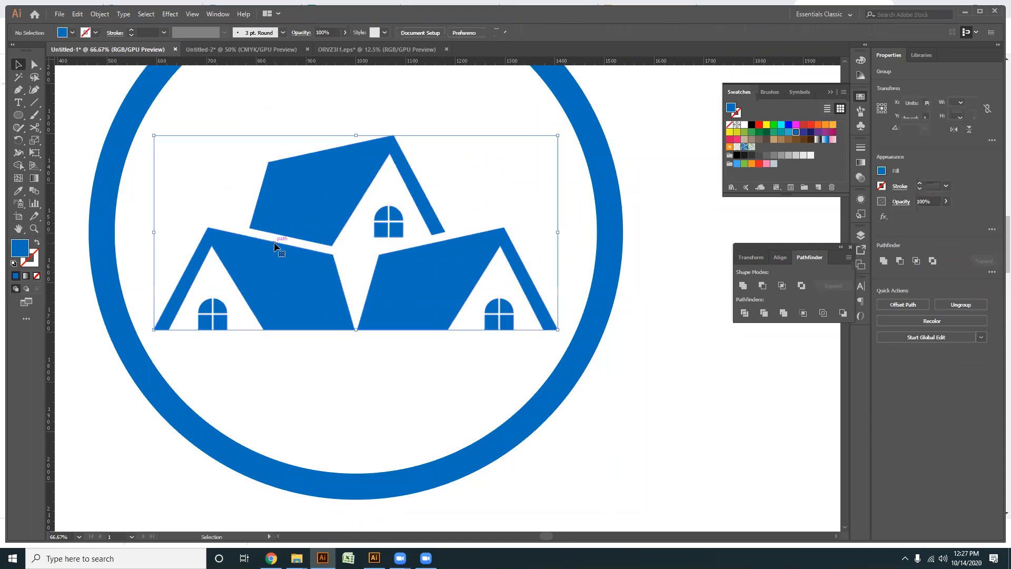
key(Up)
key(Up)
key(Up)
key(Up)
key(Up)
key(Up)
key(Up)
key(Up)
key(Up)
key(Up)
key(Up)
key(Up)
key(Up)
key(Up)
key(Up)
key(Up)
key(Up)
key(Up)
key(Up)
key(Up)
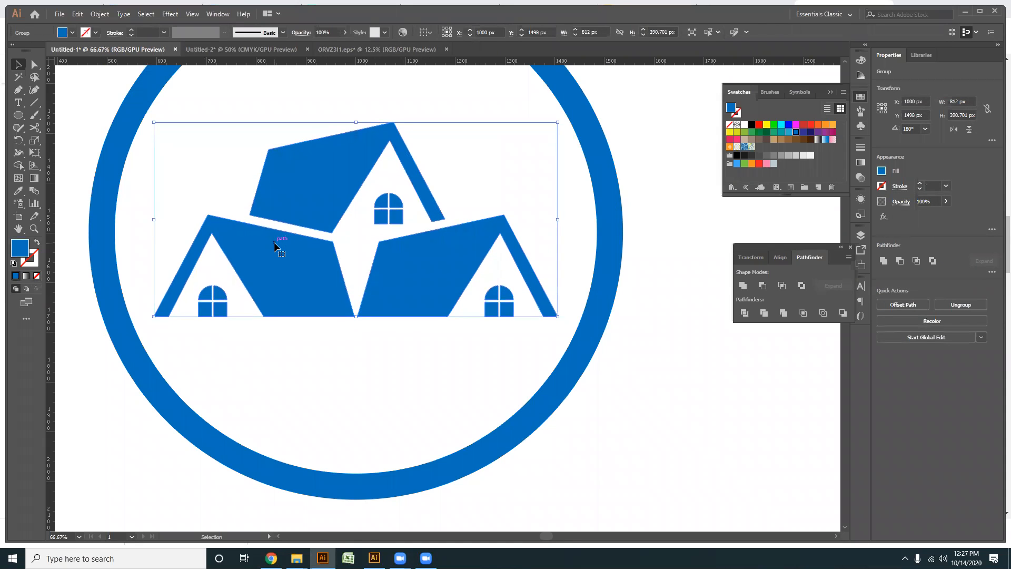
key(Up)
key(Up)
key(Up)
key(Up)
key(Up)
key(Up)
key(Up)
key(Up)
key(Up)
key(Up)
key(Up)
key(Up)
key(Up)
key(Up)
key(Up)
key(Up)
key(Up)
key(Up)
key(Up)
key(Up)
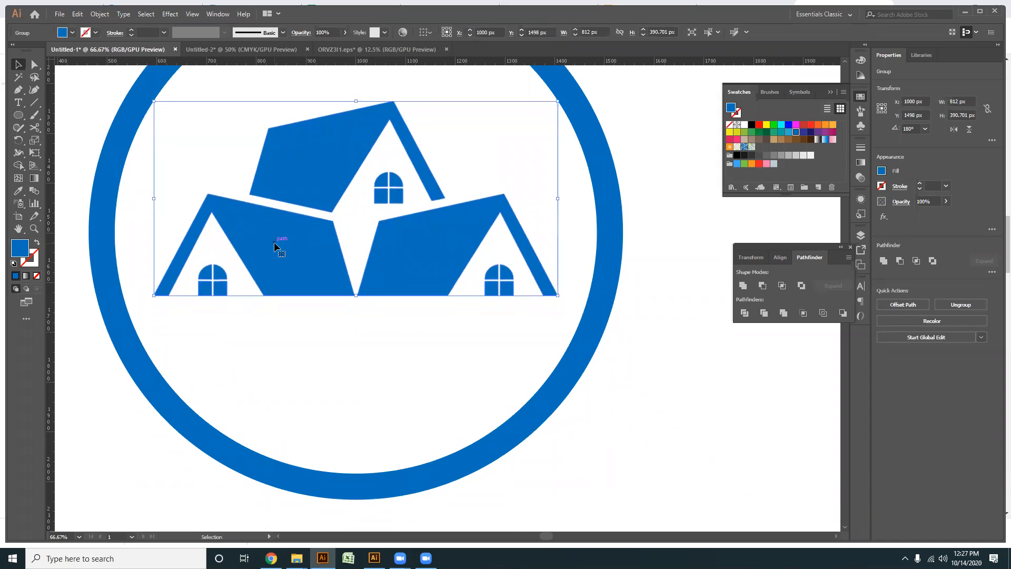
key(Up)
key(Up)
key(Up)
key(Up)
key(Up)
key(Up)
- Enlarge the house group proportionally from its centre to 934 px wide and nudge it further up
drag(557, 278, 582, 291)
key(Up)
key(Up)
key(Up)
key(Up)
key(Up)
key(Up)
key(Up)
key(Up)
key(Up)
key(Up)
key(Up)
key(Up)
key(Up)
key(Up)
key(Up)
key(Up)
key(Up)
key(Up)
key(Up)
key(Up)
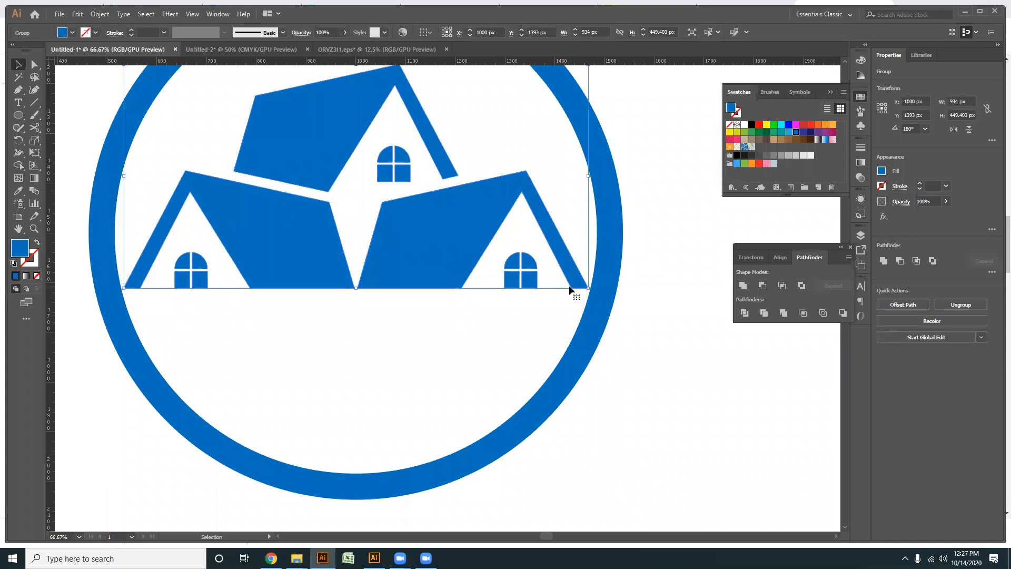
click(429, 321)
- Extend the two lower anchors of the left house's outer roof leg into the ring, moving them -33 px and 65.3 px
scroll(428, 322, down, 2)
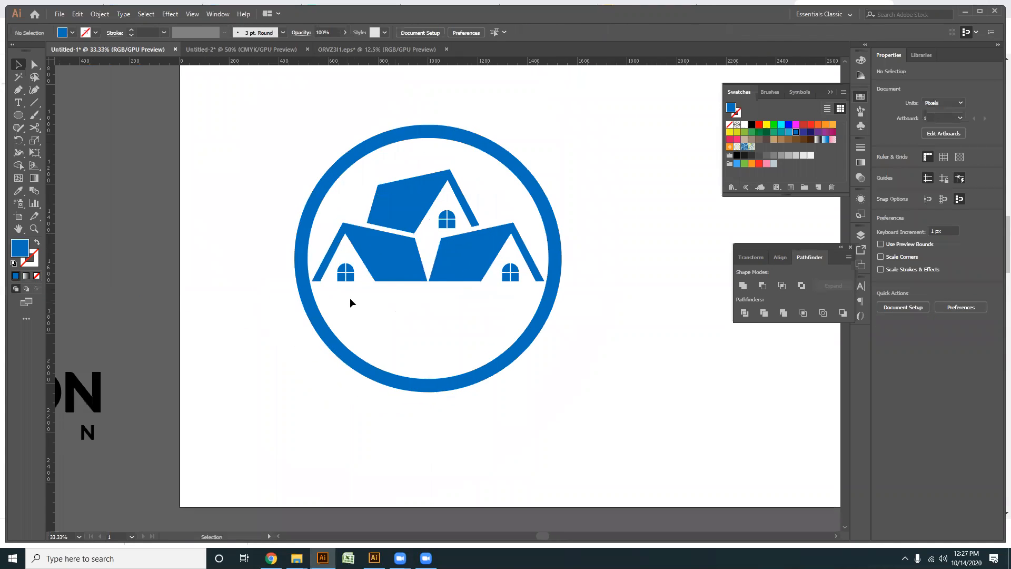
scroll(349, 300, up, 2)
click(36, 63)
scroll(282, 266, up, 1)
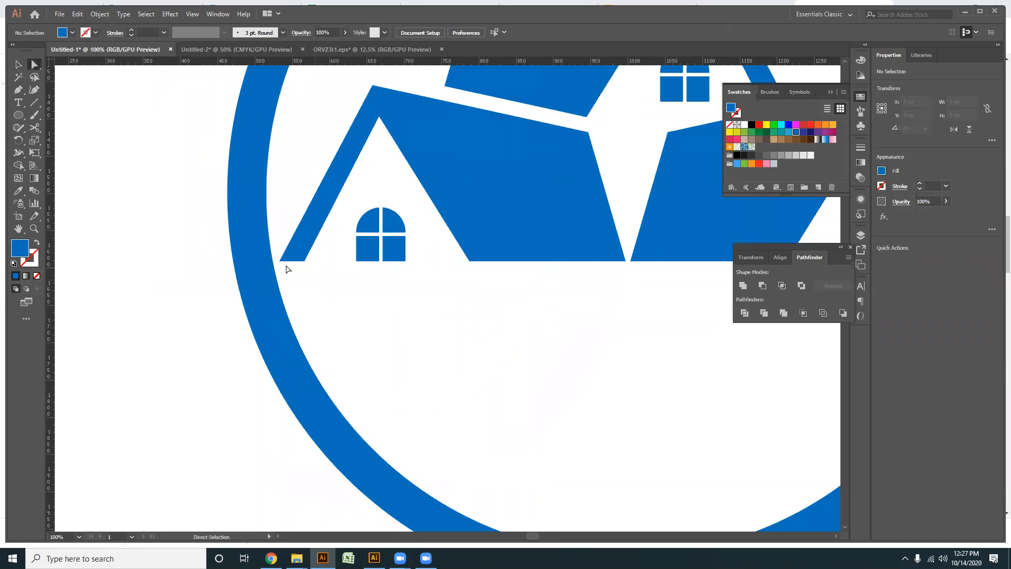
drag(281, 255, 270, 292)
key(ctrl+z)
click(294, 282)
click(304, 262)
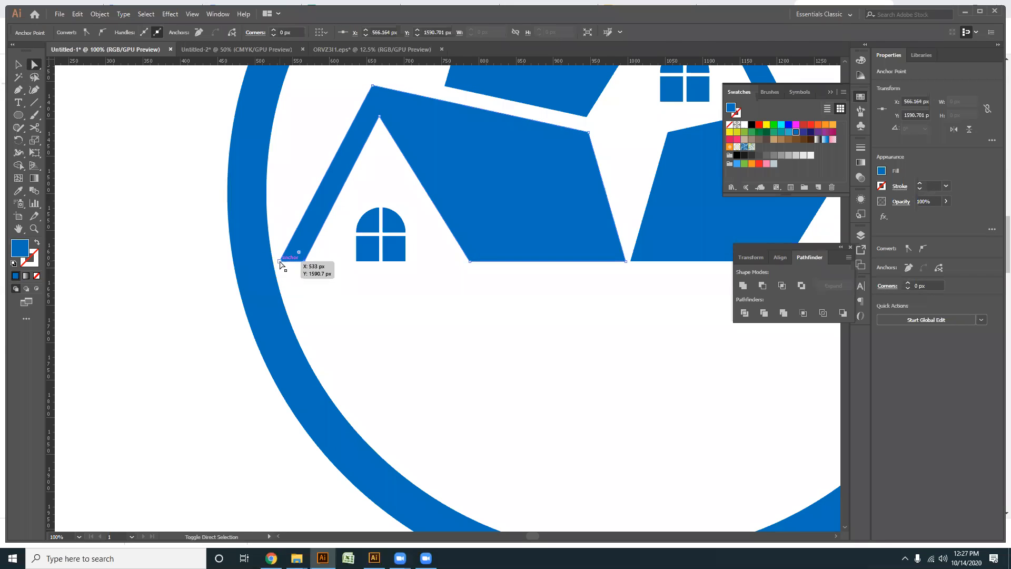
drag(294, 262, 271, 309)
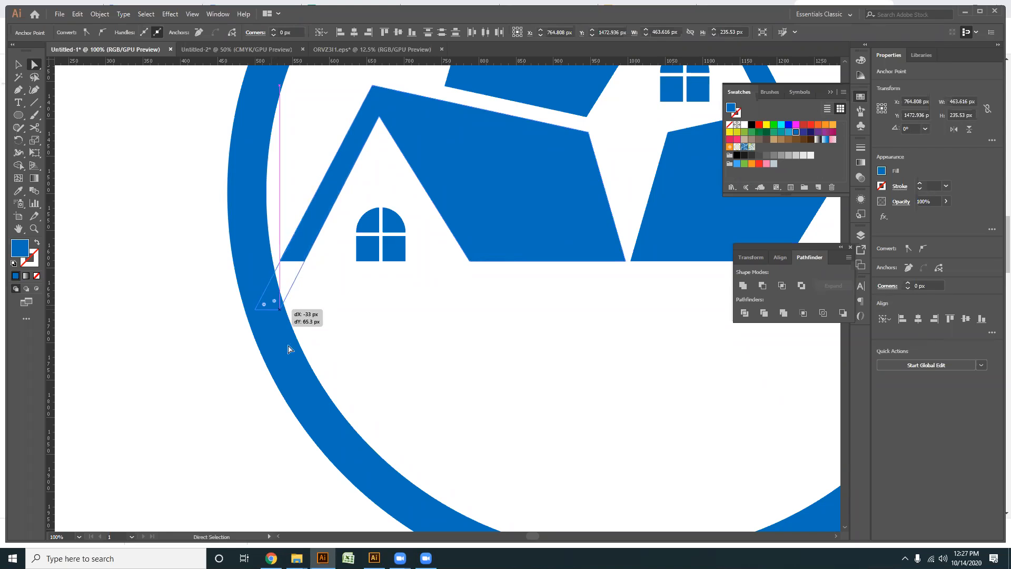
- Extend the two lower anchors of the right house's outer roof leg down and outward into the ring
scroll(327, 316, down, 2)
drag(349, 323, 236, 316)
scroll(524, 282, up, 1)
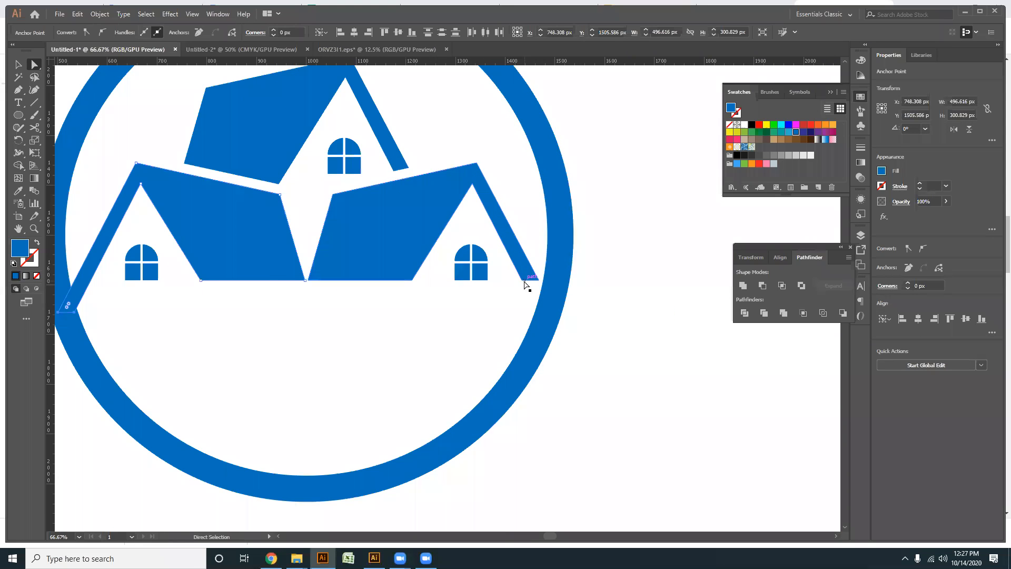
click(533, 281)
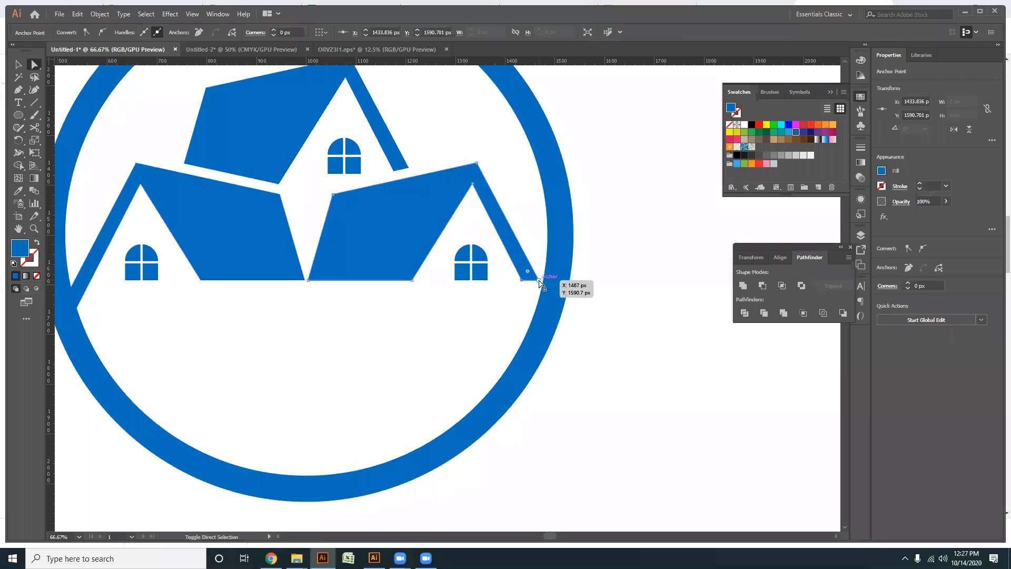
drag(533, 282, 548, 315)
click(548, 354)
scroll(546, 354, down, 1)
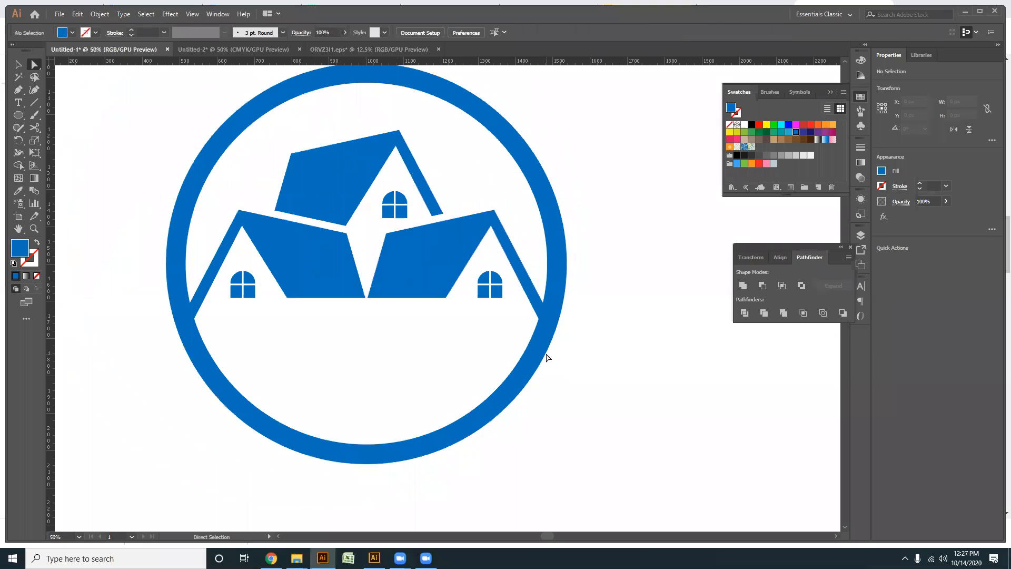
click(18, 92)
scroll(270, 254, down, 1)
key(v)
click(332, 278)
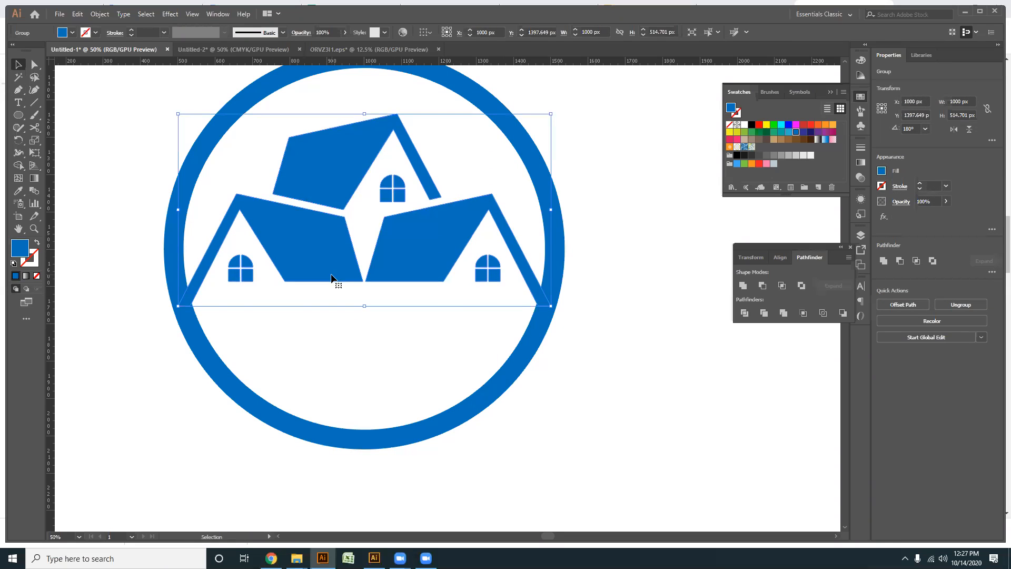
click(350, 374)
scroll(349, 375, down, 4)
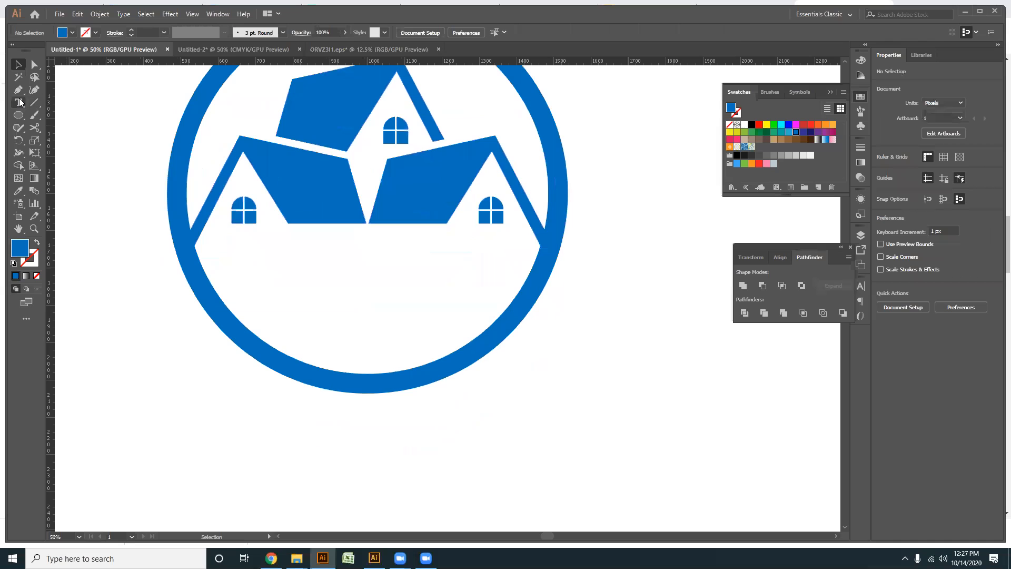
- Expand the ring's stroke into a filled shape
click(282, 298)
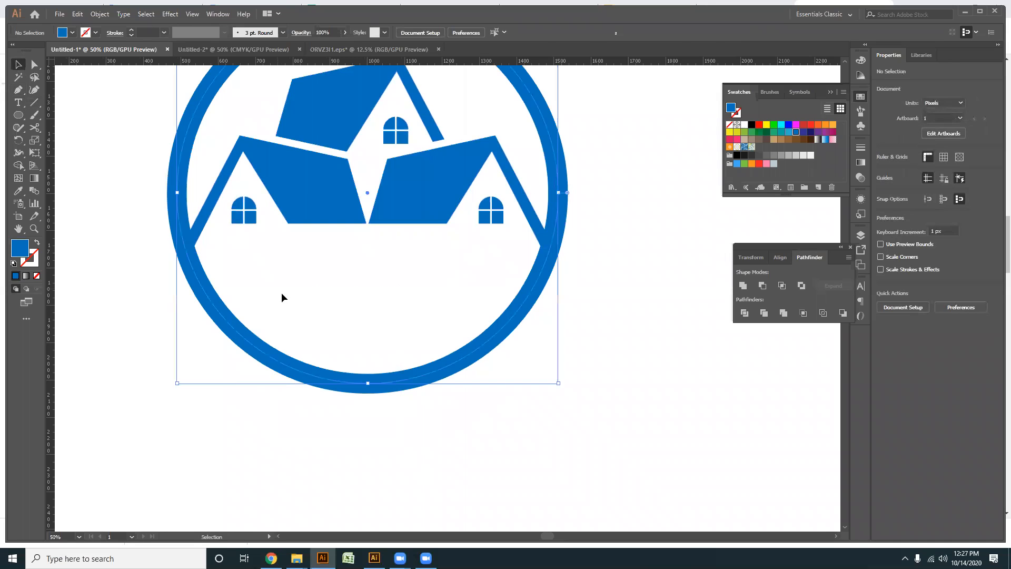
click(99, 14)
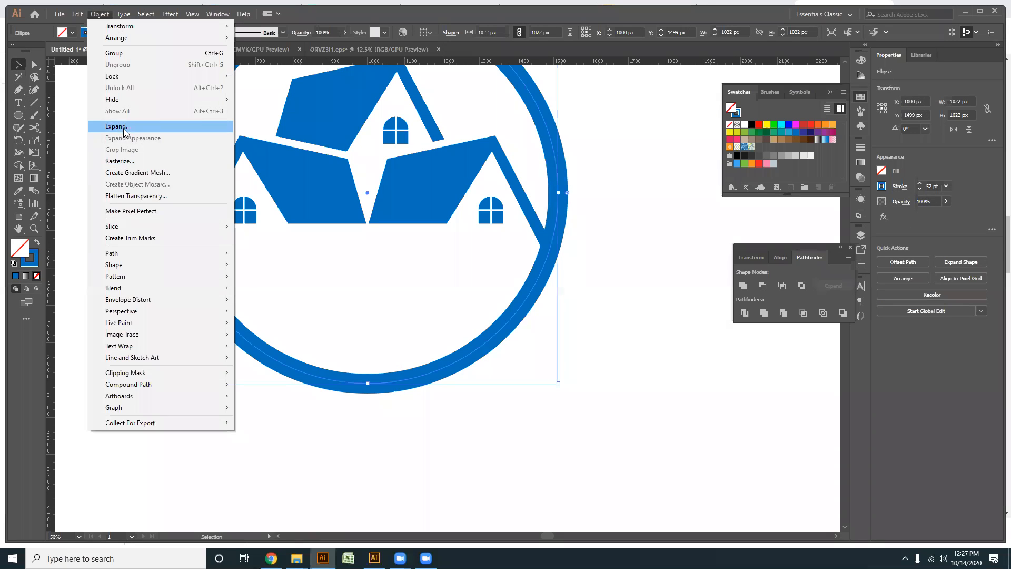
click(125, 127)
click(476, 340)
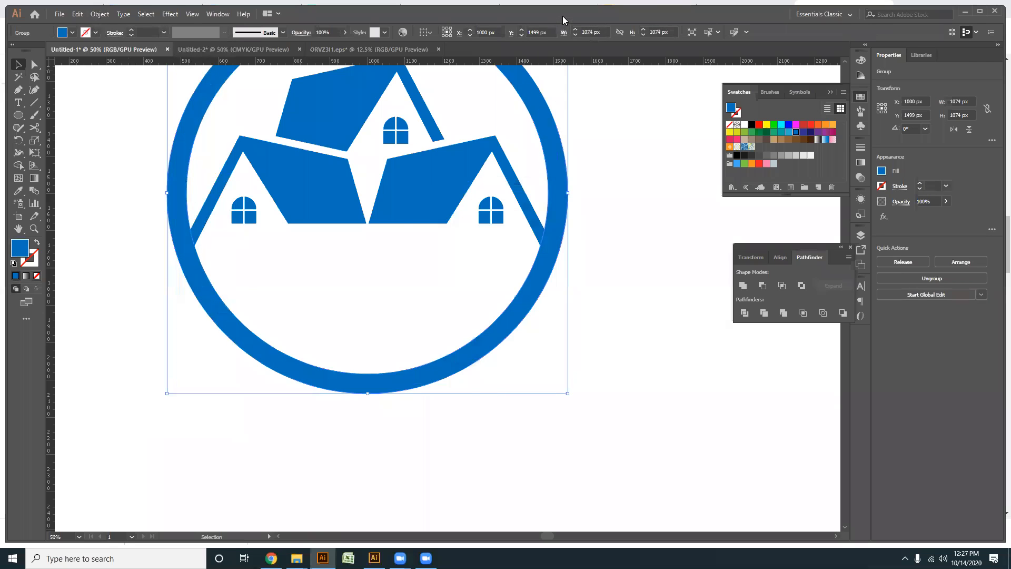
- Draw a closed blue Pen shape filling the ring's lower part, with a straight horizontal top edge just below the houses
double_click(563, 20)
click(11, 82)
click(179, 249)
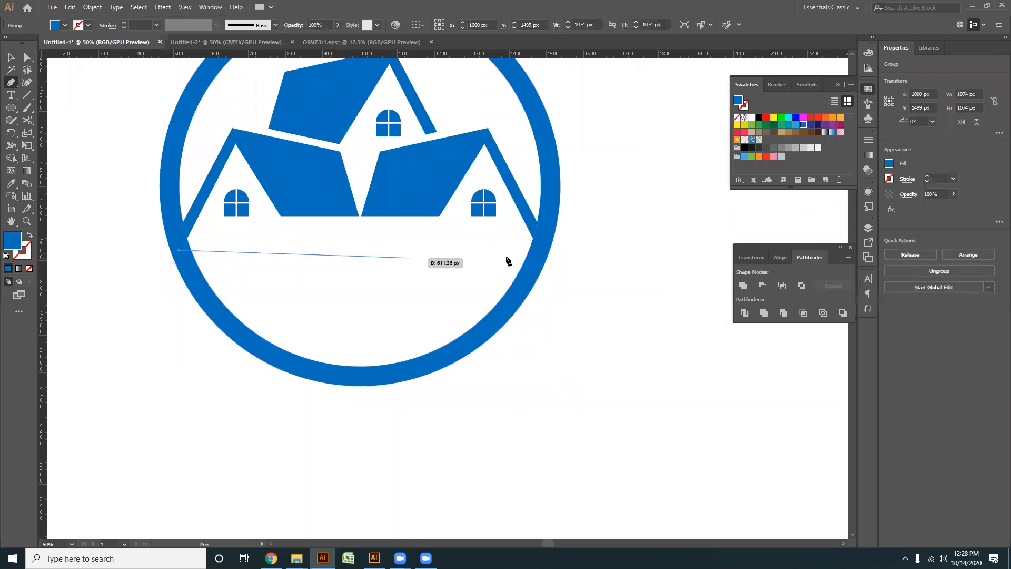
click(540, 249)
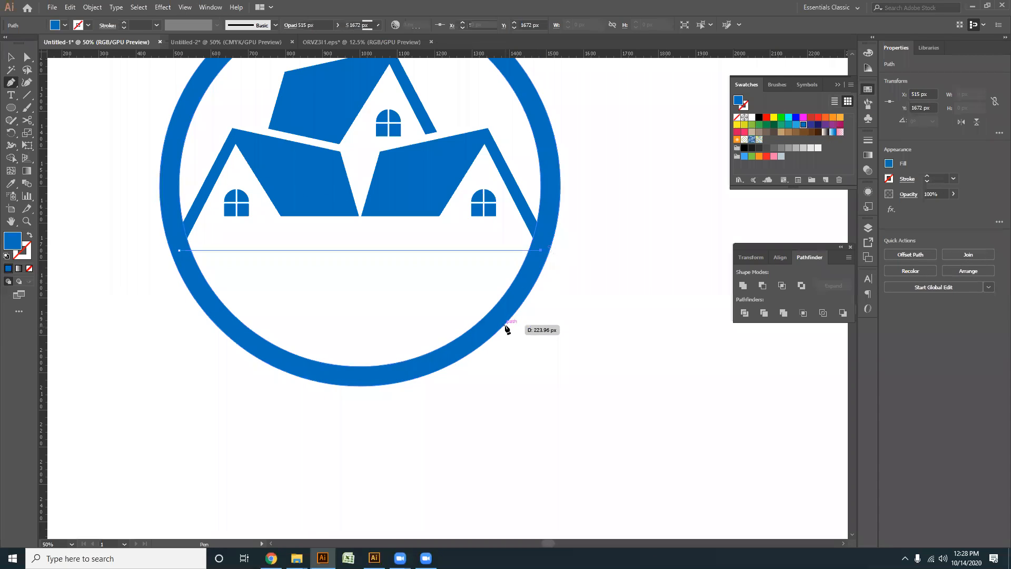
click(502, 315)
click(414, 371)
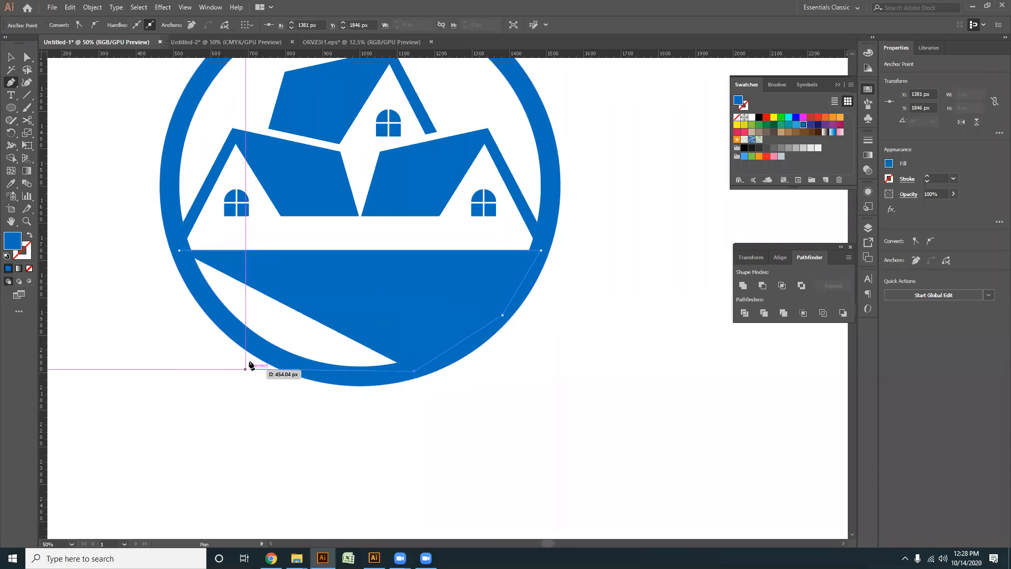
drag(261, 352, 207, 323)
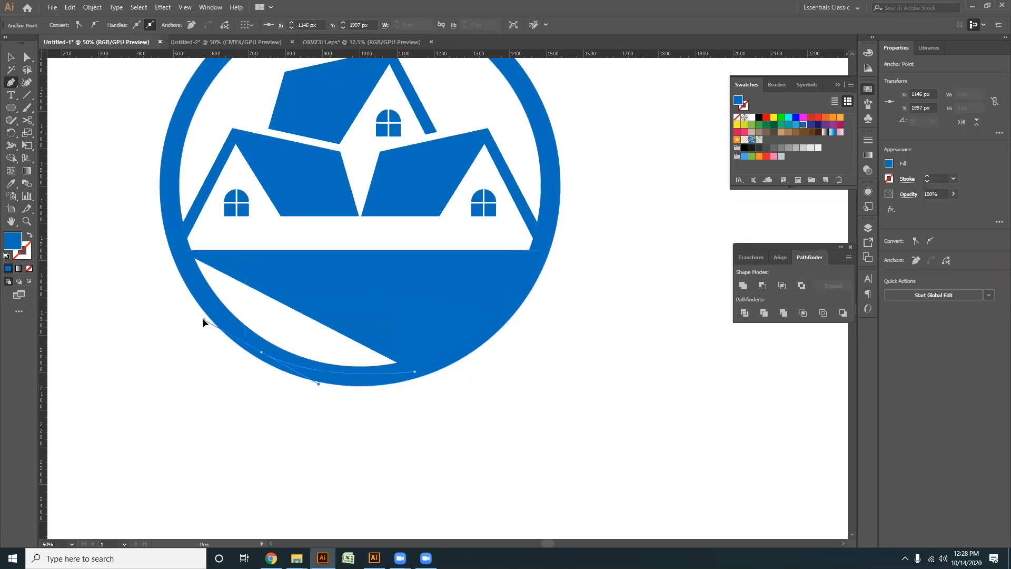
click(179, 249)
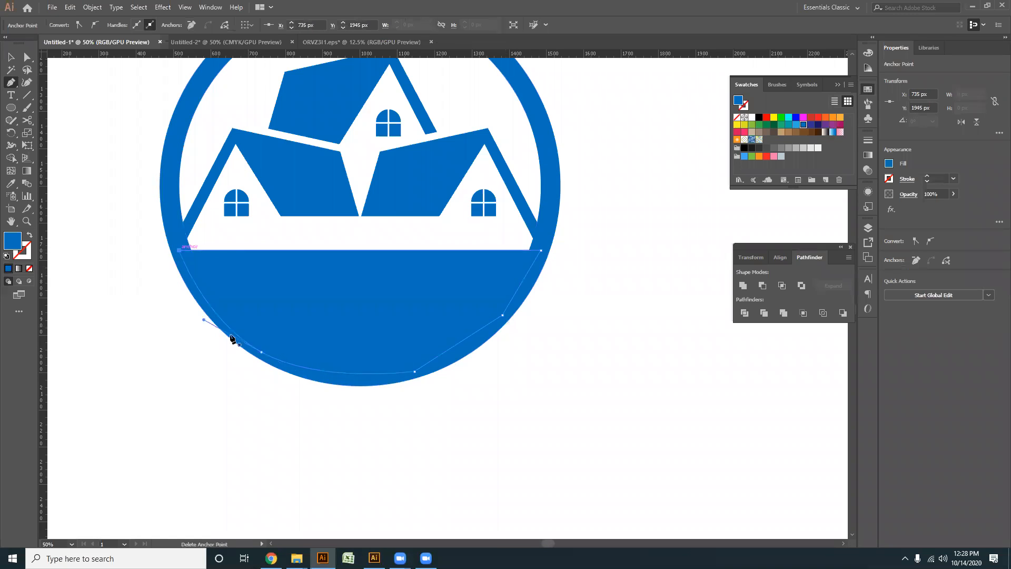
- Unite the lower fill shape with the ring into a single shape
click(11, 56)
drag(519, 436, 347, 326)
click(743, 285)
click(628, 337)
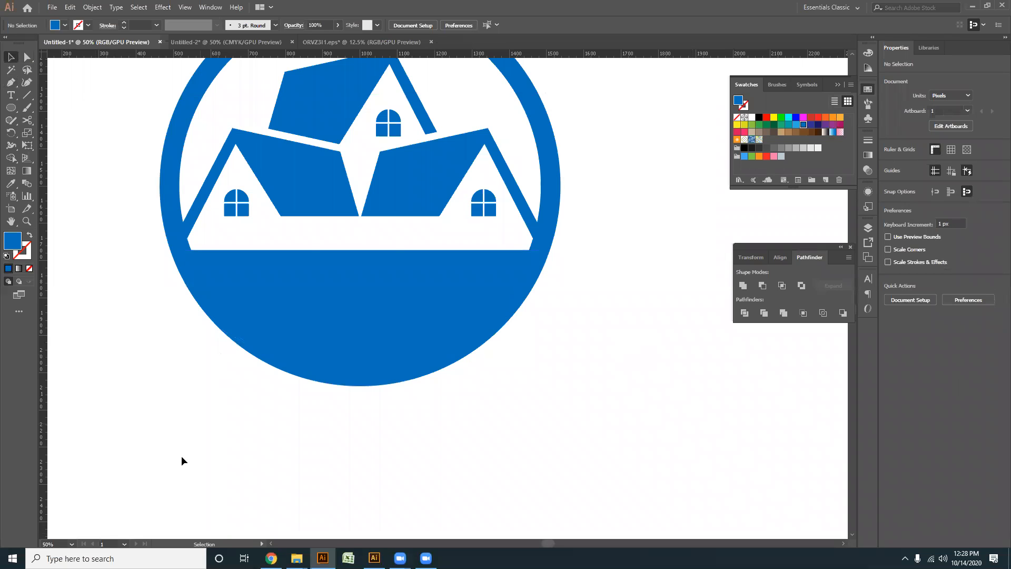
- Switch to Freepik in Chrome, close the open grunge resource and search all resources for "rod"
click(270, 558)
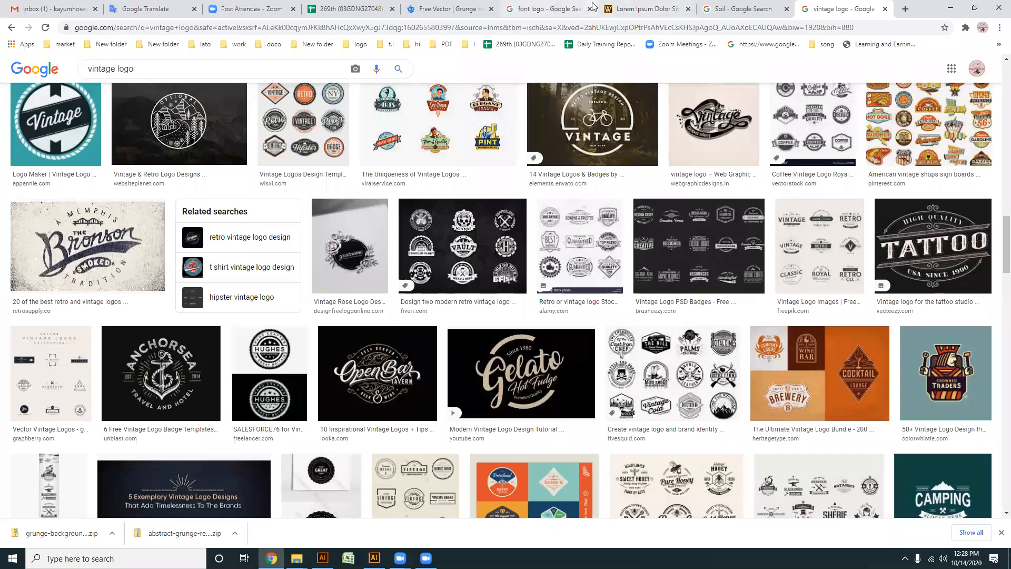
click(433, 9)
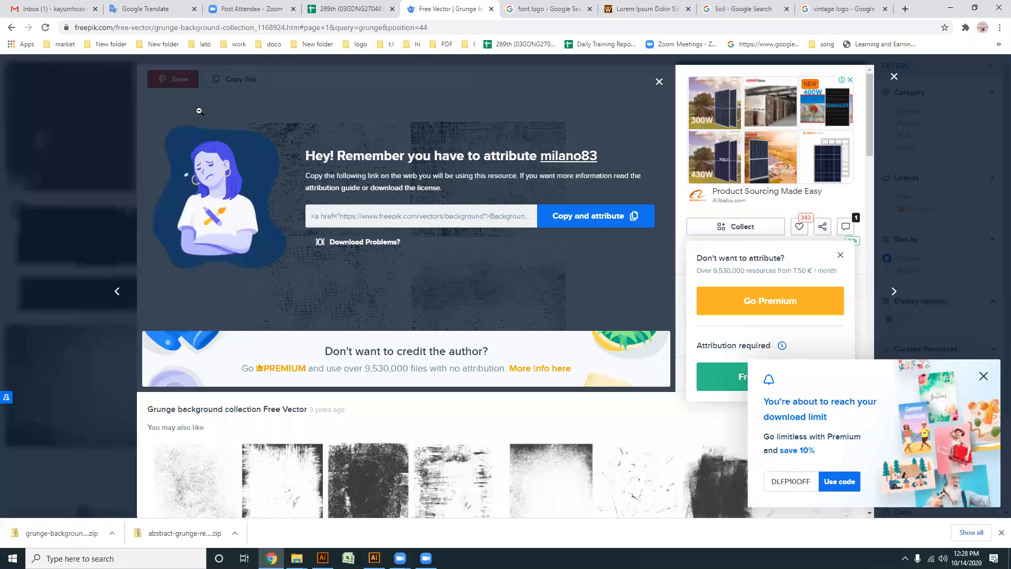
click(893, 76)
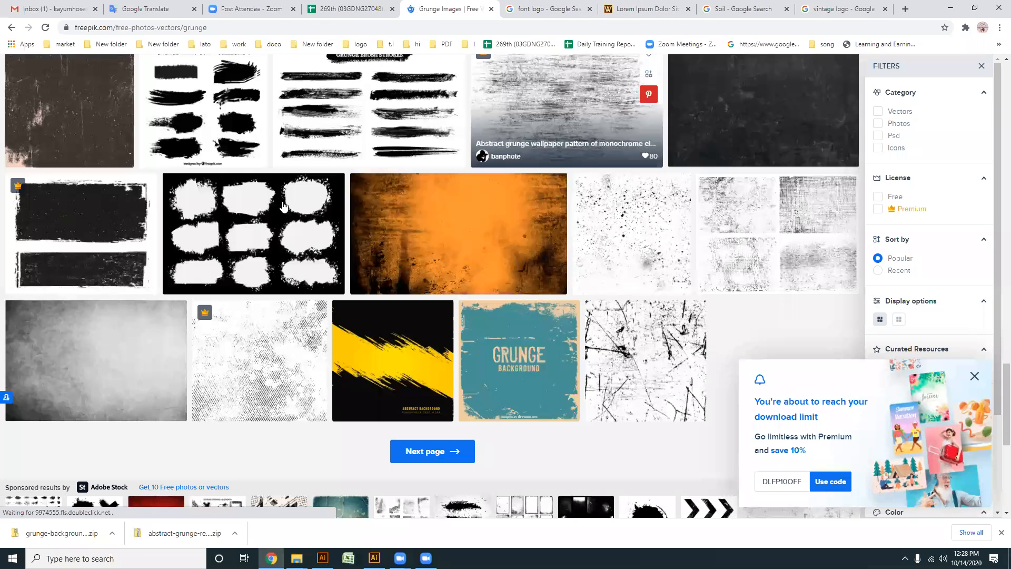
scroll(274, 208, up, 10)
drag(227, 71, 108, 70)
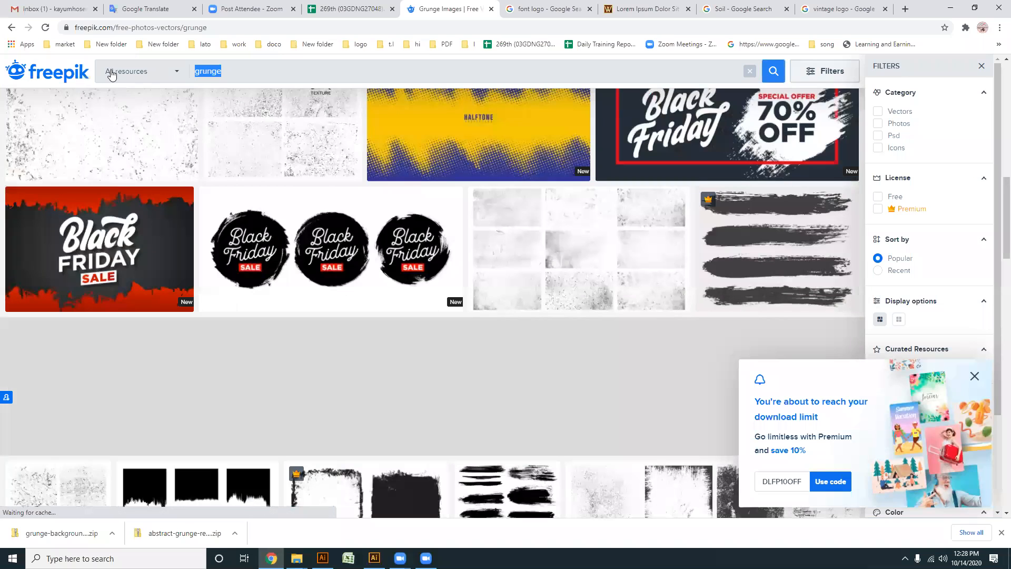
text(rod)
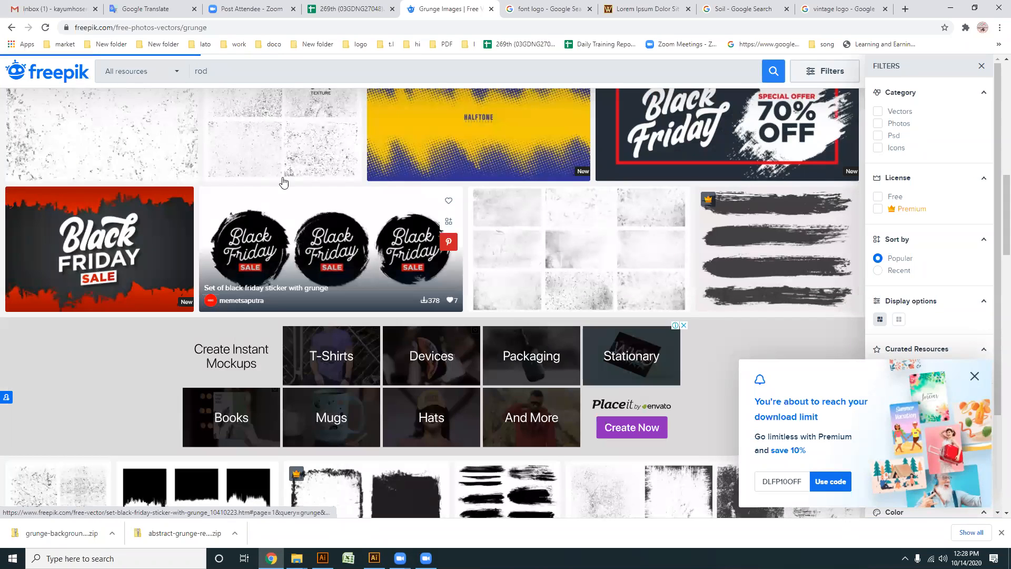
- Submit the Freepik search for "rod", correct the search term to "road" and search again
key(Return)
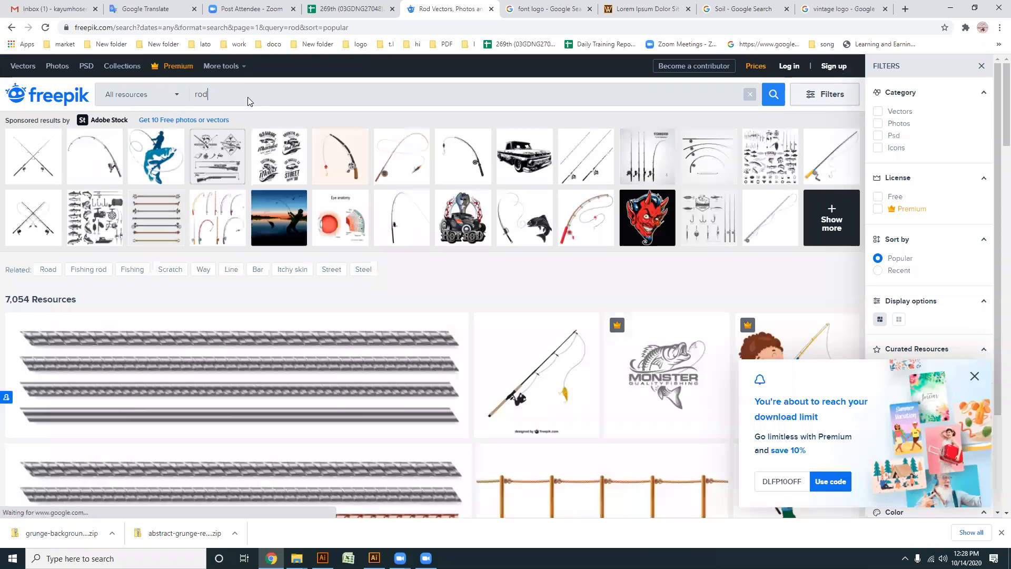
click(203, 93)
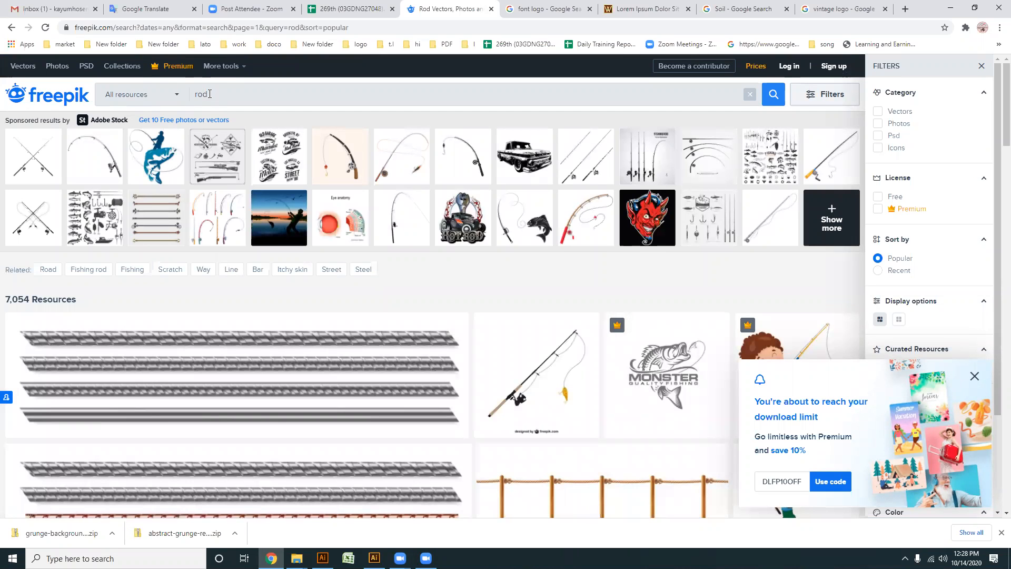
text(a)
key(Return)
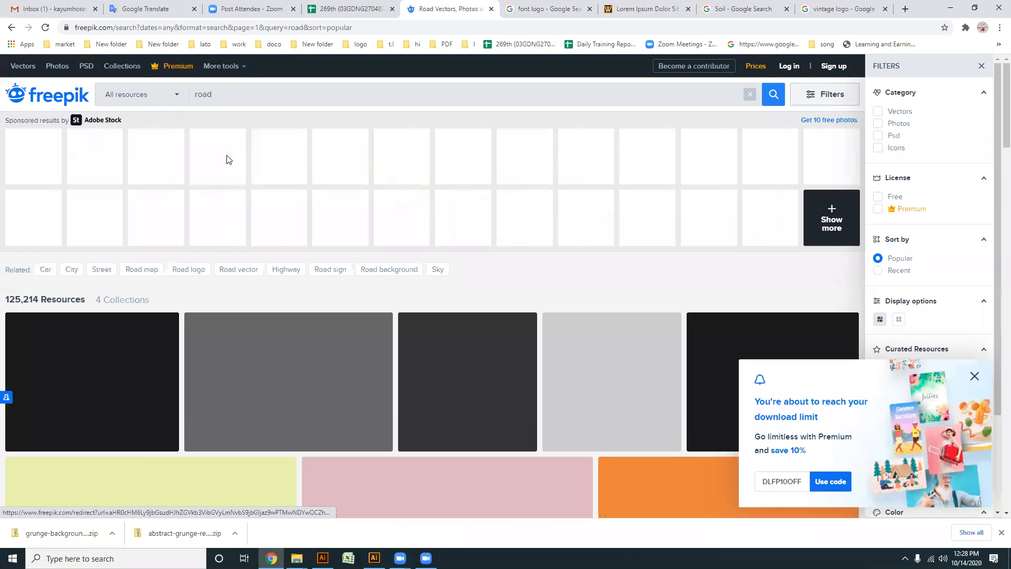
- Dismiss the download-limit offer and examine the first page of road results for curved road shapes
scroll(287, 256, down, 4)
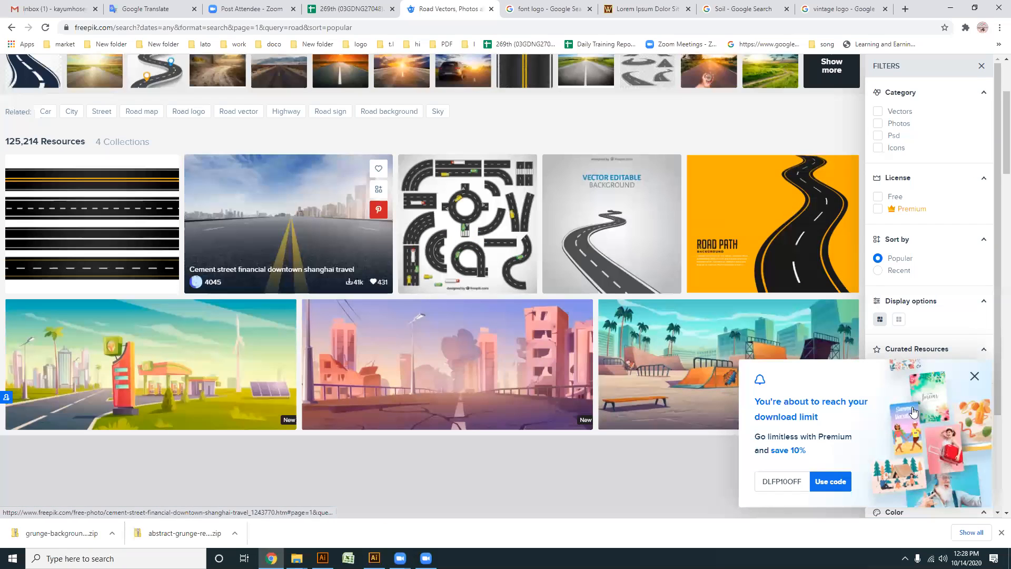
click(976, 377)
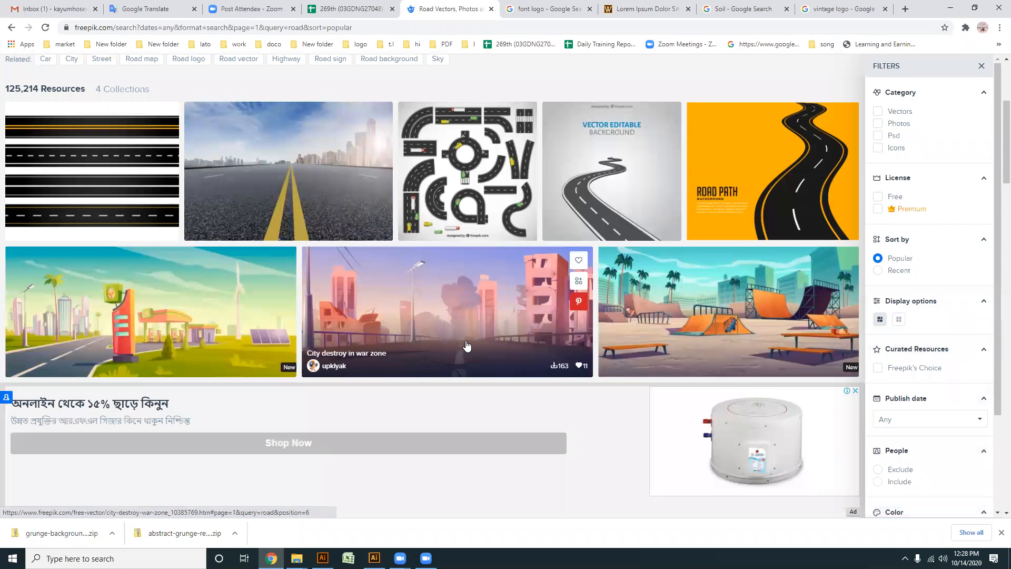
scroll(466, 345, down, 2)
scroll(467, 345, down, 5)
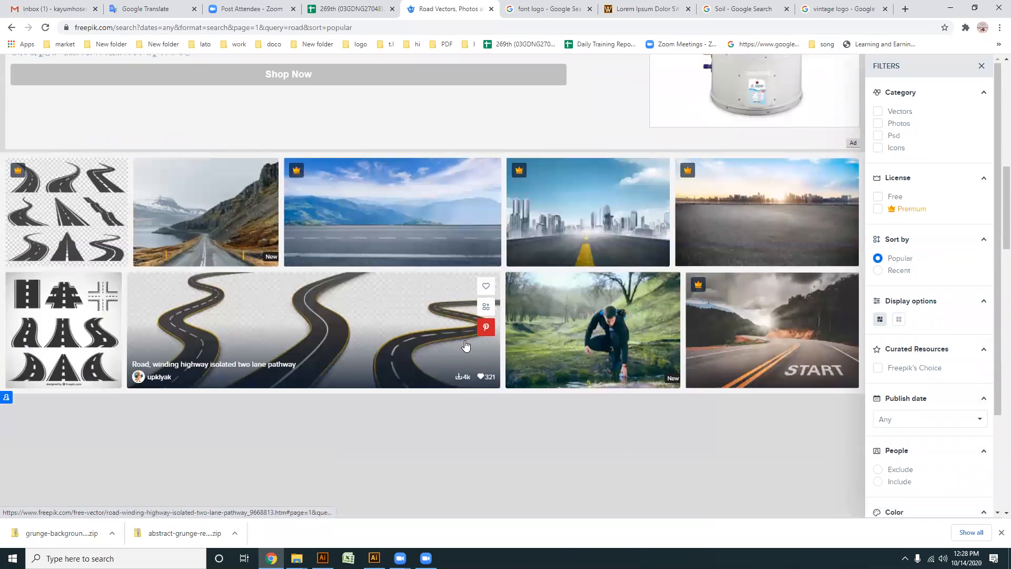
scroll(426, 365, down, 2)
scroll(259, 363, down, 2)
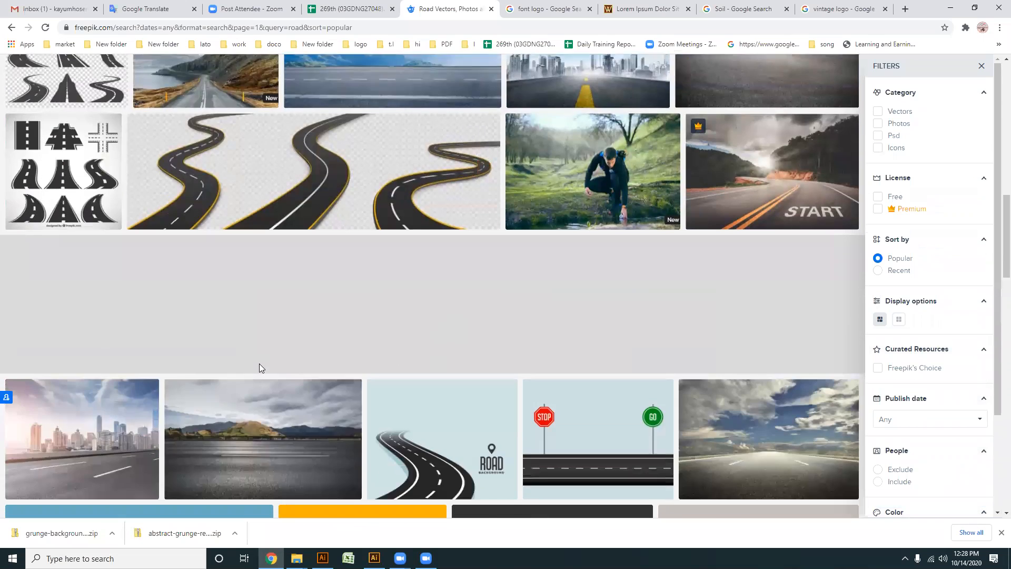
scroll(76, 261, up, 1)
scroll(93, 240, down, 9)
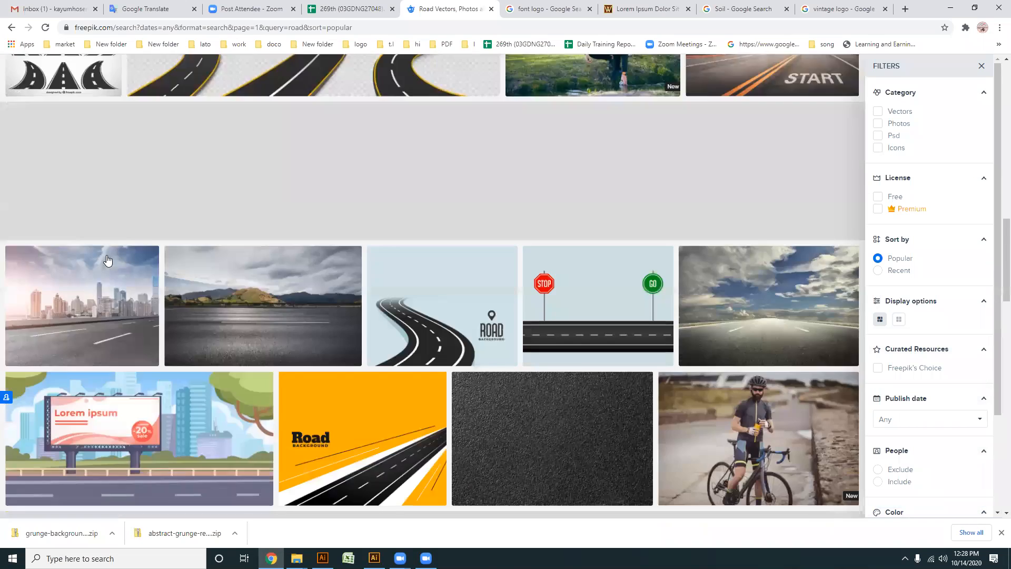
scroll(134, 259, down, 7)
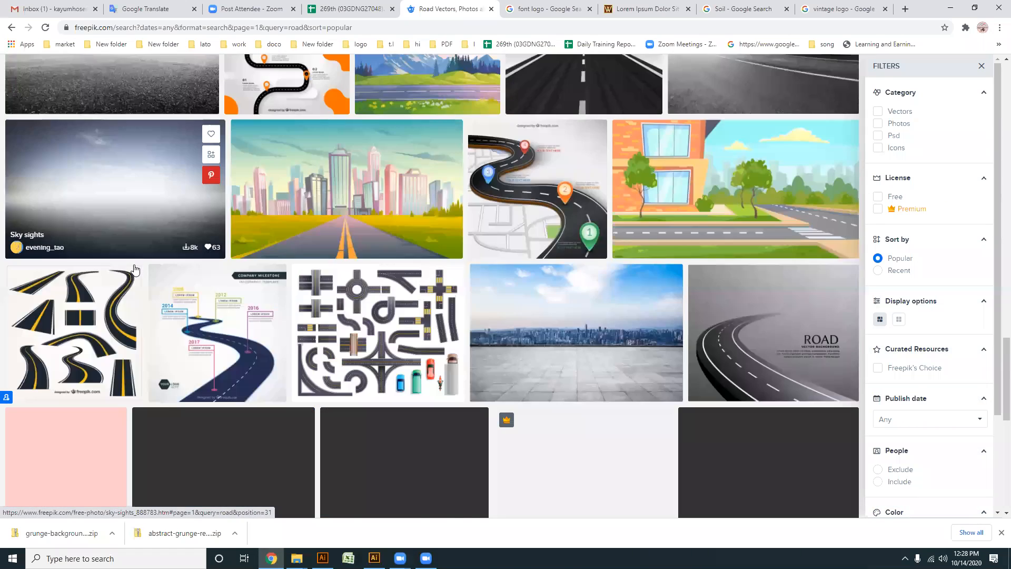
scroll(135, 269, down, 4)
scroll(135, 269, down, 1)
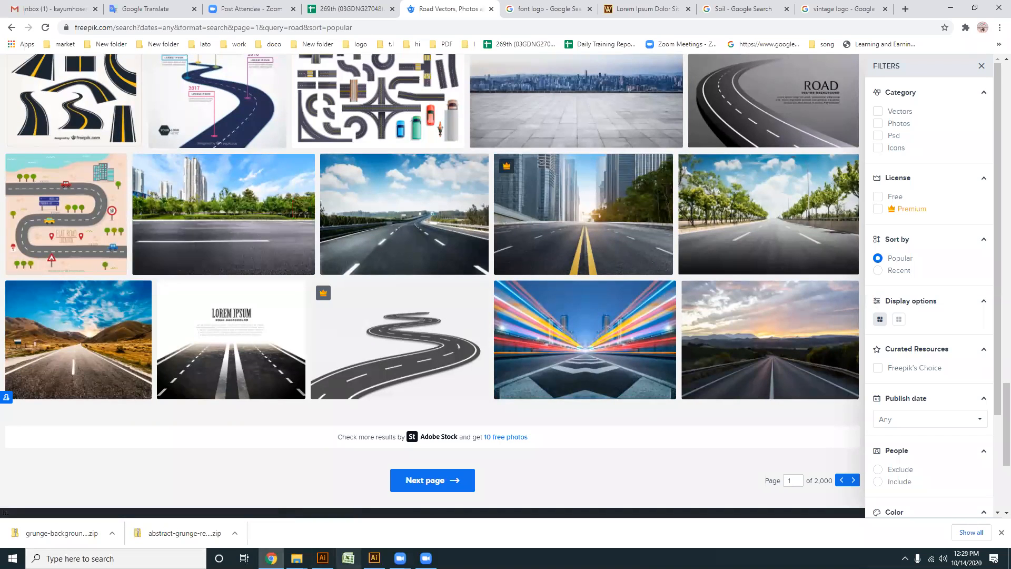
- Switch to Illustrator and draw a curved Pen path about 360 by 487 px from below the houses down past the ring's lower edge
click(323, 558)
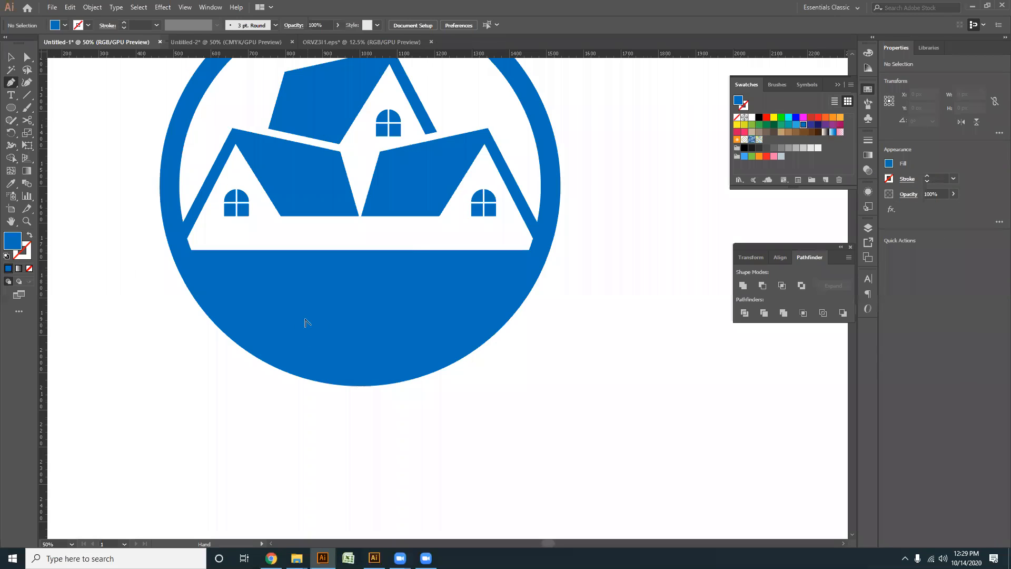
scroll(305, 319, up, 1)
drag(264, 234, 280, 203)
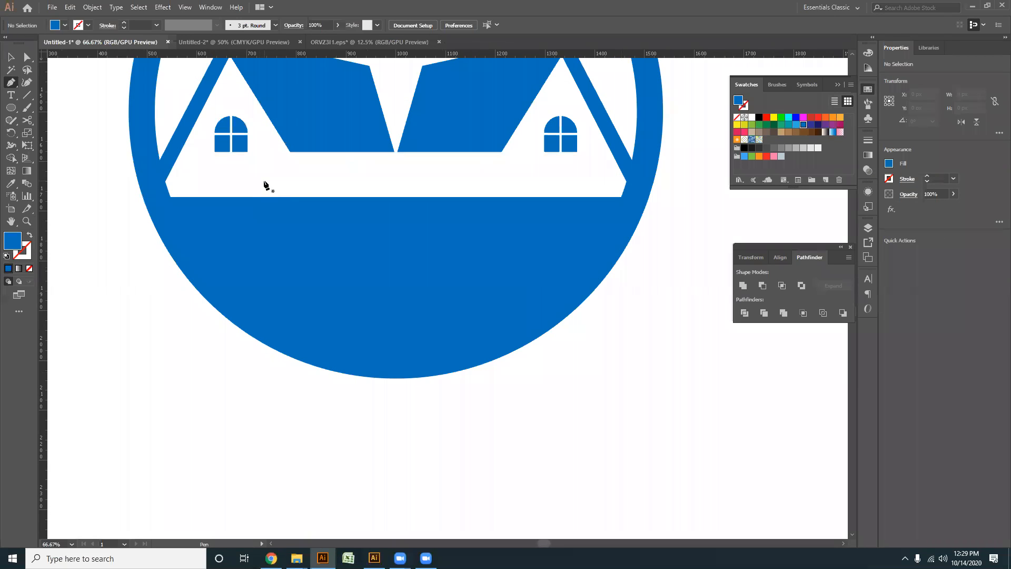
click(265, 175)
scroll(472, 316, down, 1)
drag(471, 329, 397, 465)
key(ctrl+z)
key(ctrl+z)
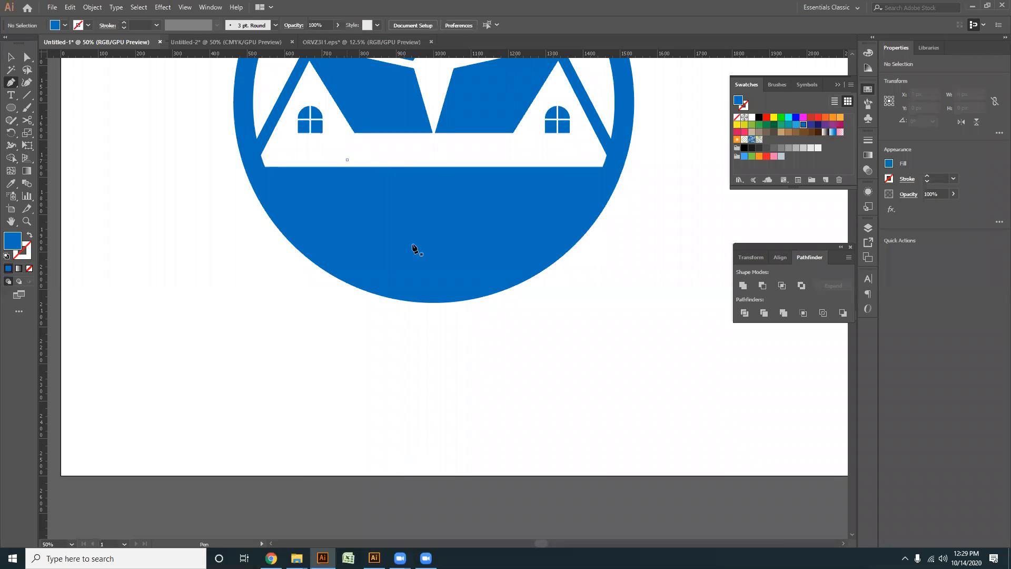
drag(461, 332, 438, 457)
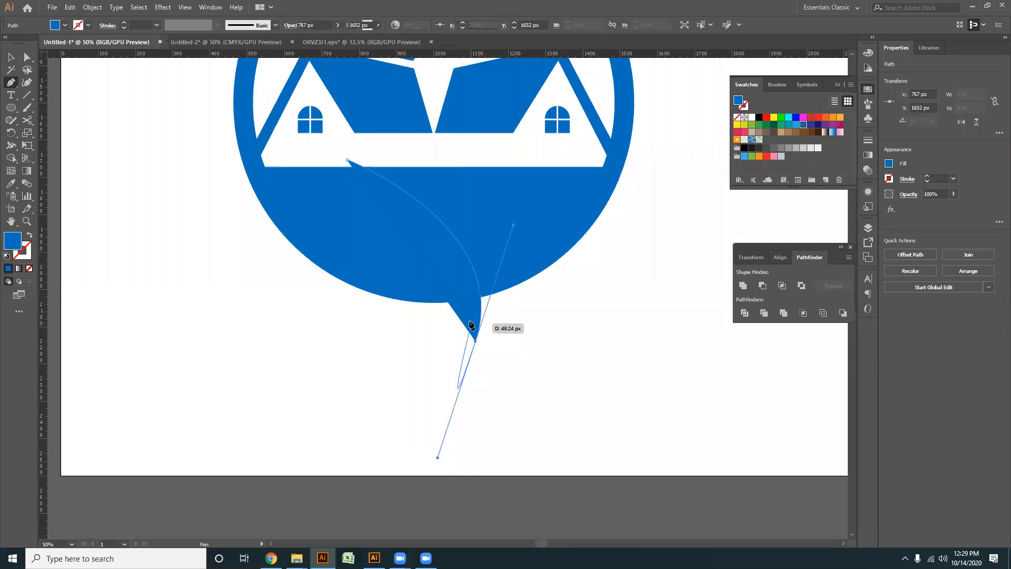
click(476, 341)
click(10, 57)
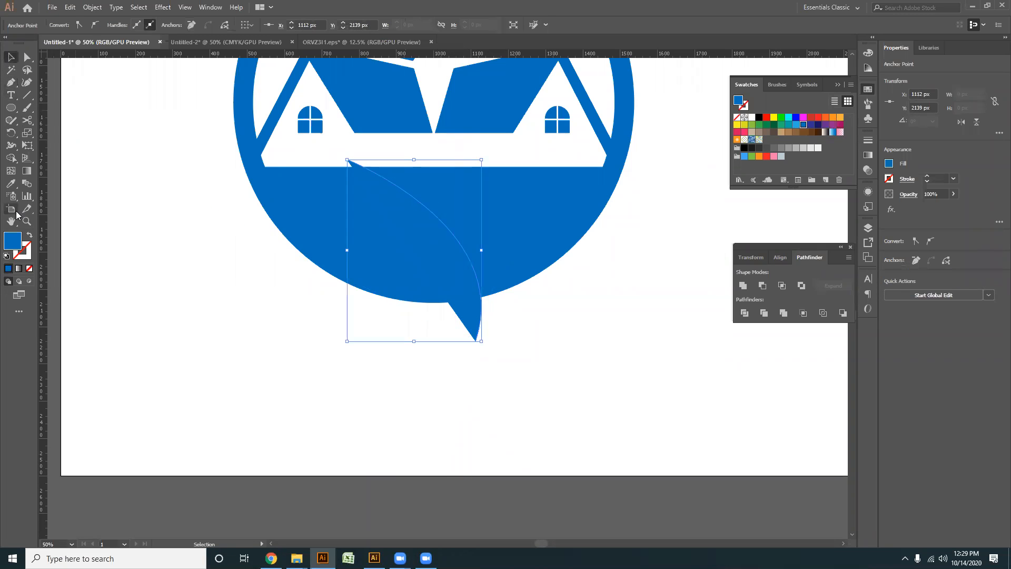
- Swap the curve's fill for a stroke, colour the stroke black and raise its weight to 136 pt
click(30, 235)
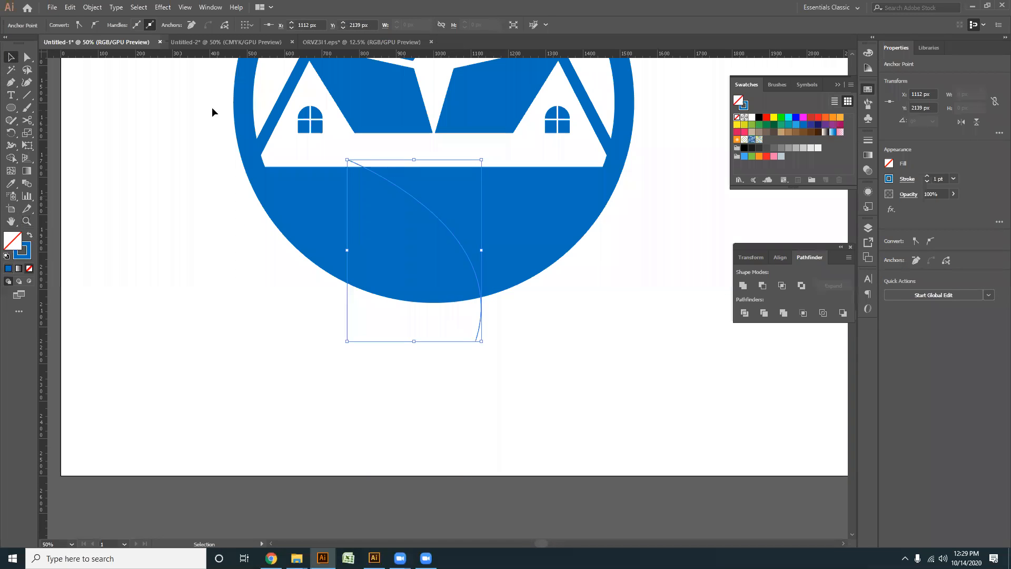
click(148, 187)
click(476, 338)
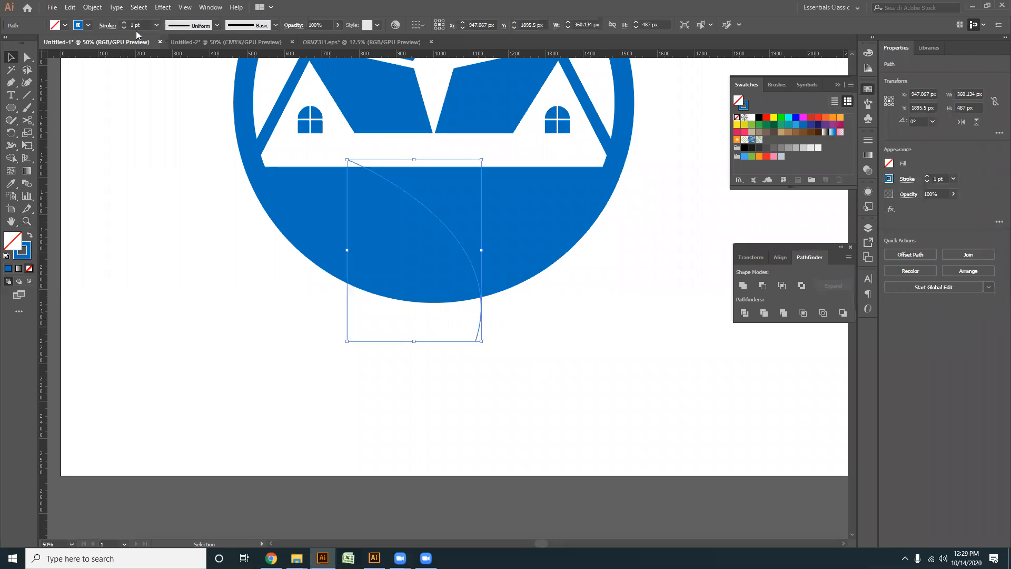
scroll(141, 25, up, 5)
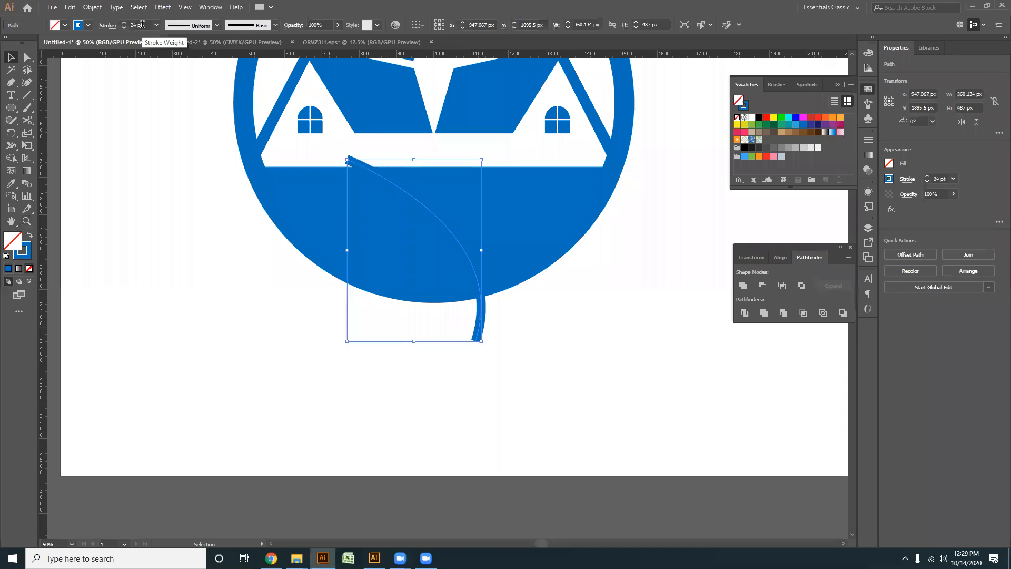
scroll(145, 42, up, 2)
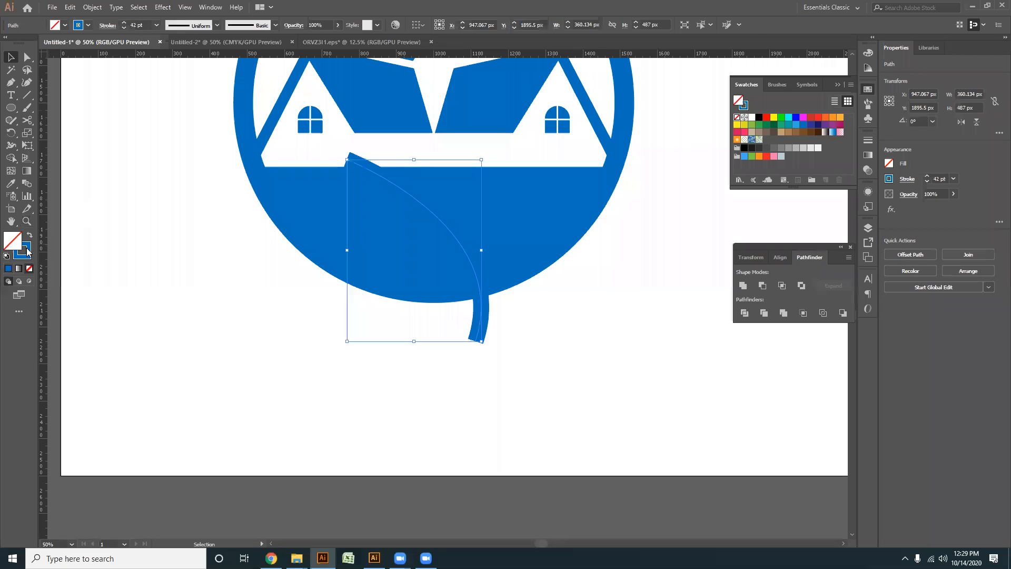
click(28, 252)
click(744, 64)
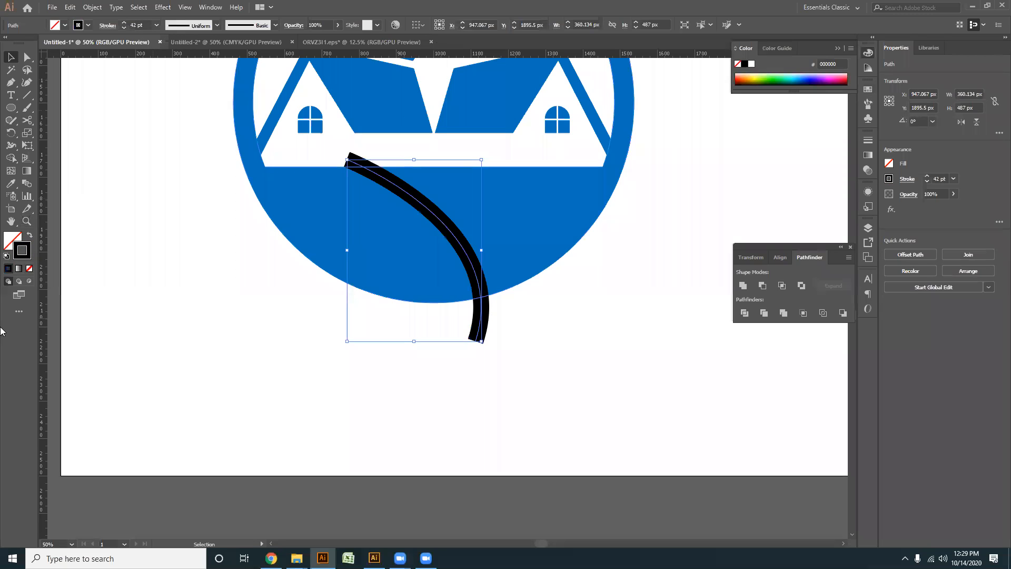
scroll(147, 26, up, 20)
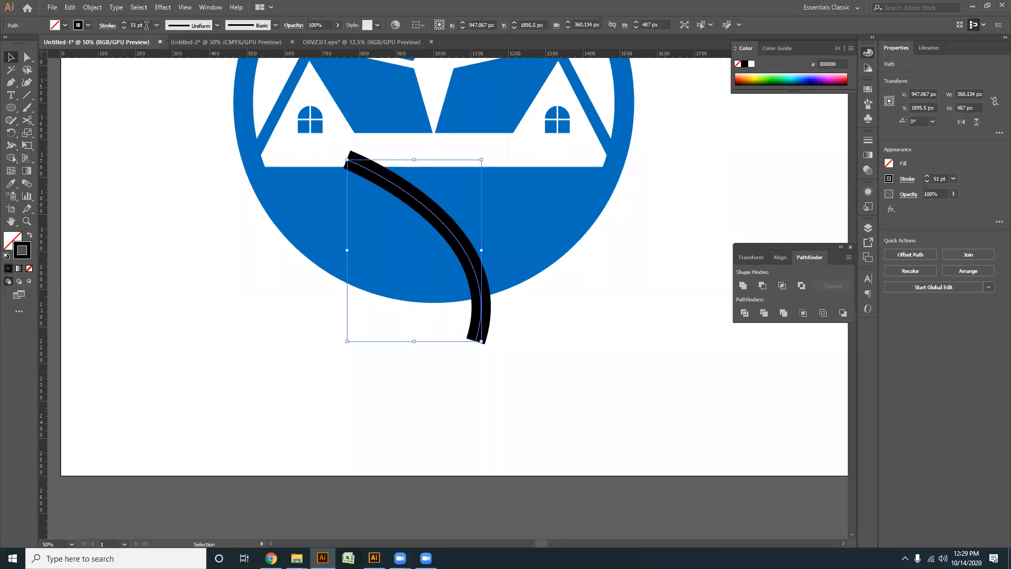
scroll(146, 25, up, 20)
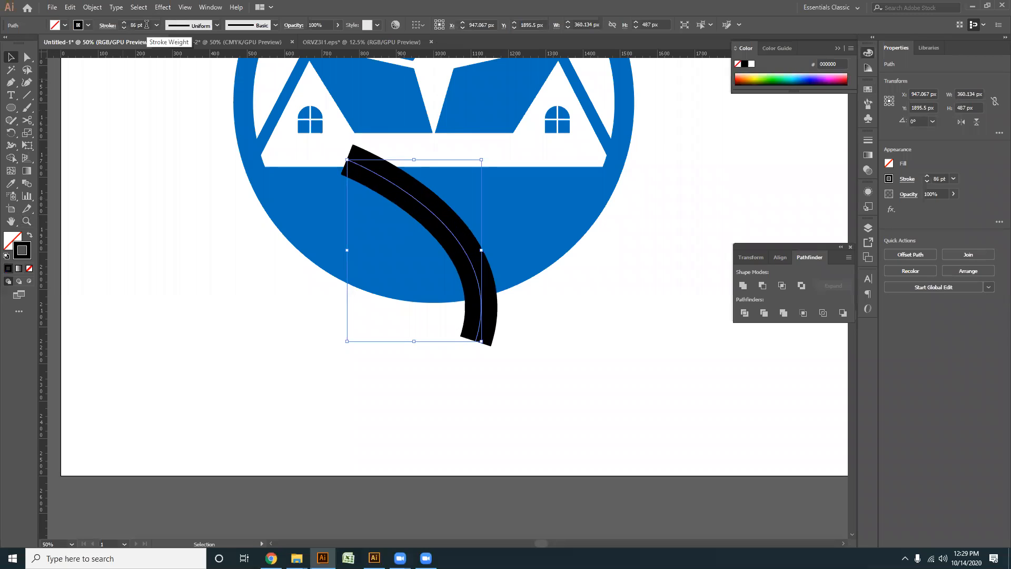
scroll(146, 24, up, 19)
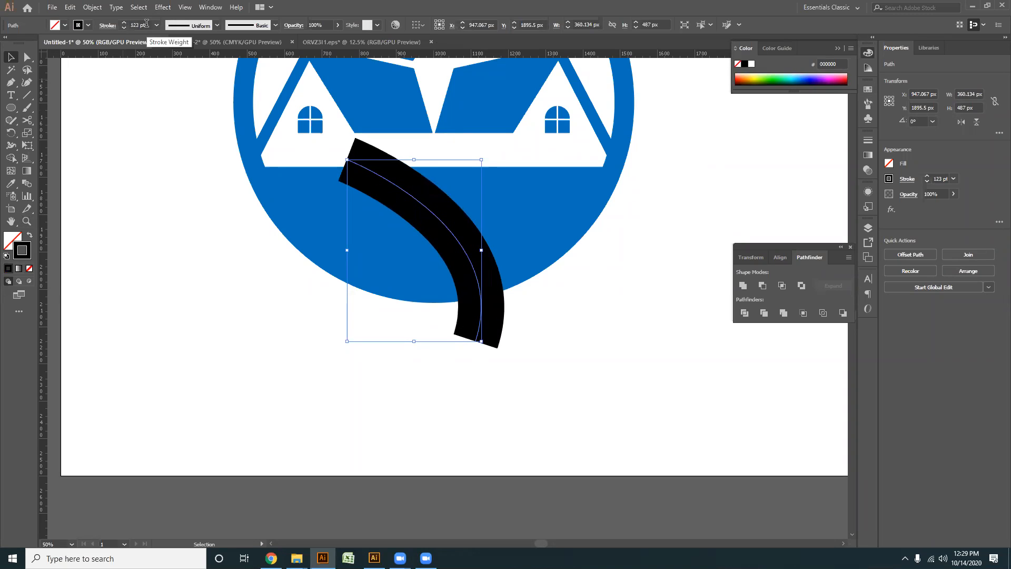
drag(498, 447, 508, 452)
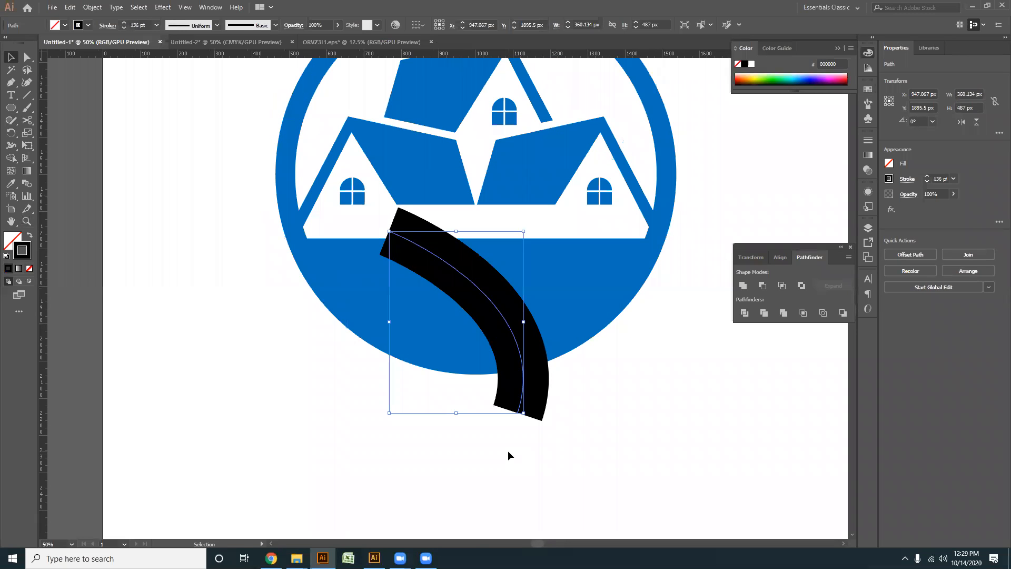
click(507, 453)
- Apply the straight tapered width profile to the curve and flip it so the narrow end meets the houses
click(455, 269)
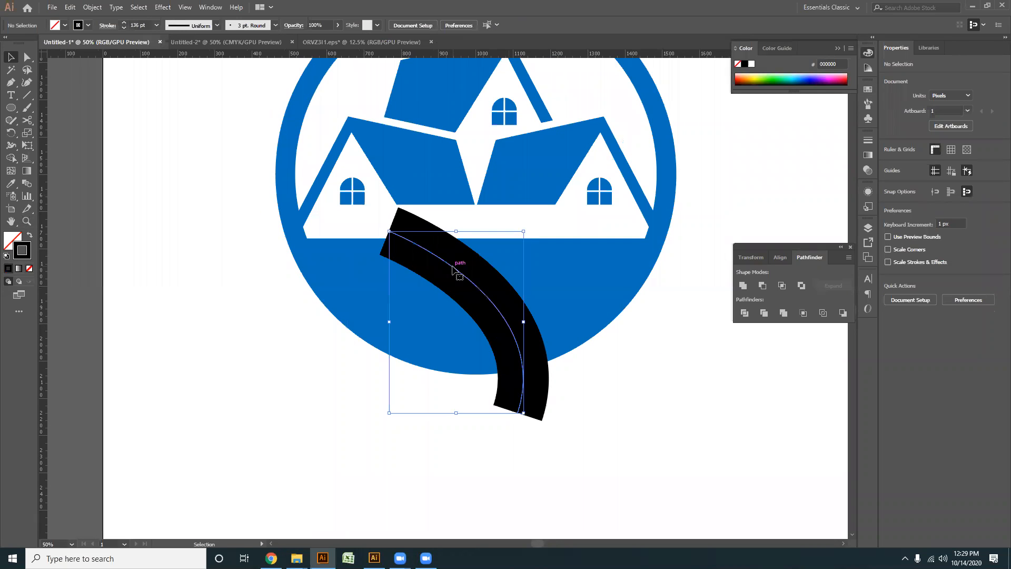
click(217, 25)
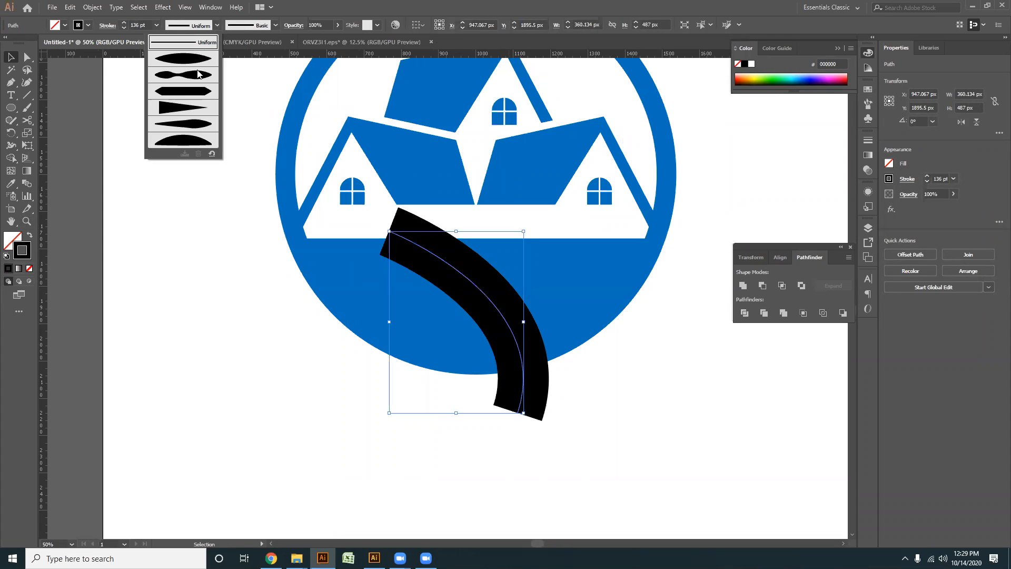
click(179, 108)
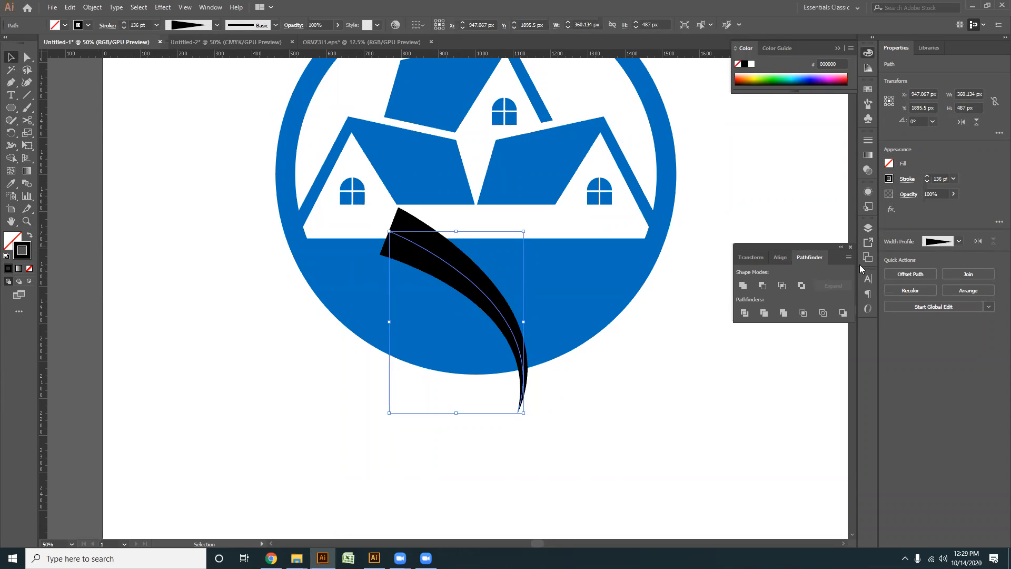
click(978, 242)
click(506, 460)
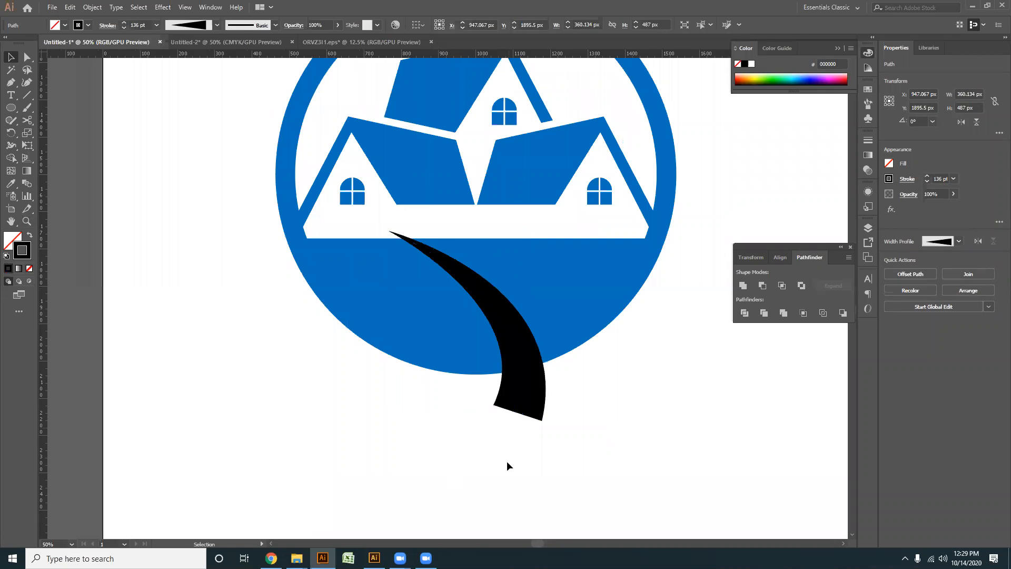
- Widen the tapered road curve by setting its stroke weight to 500 pt
scroll(469, 456, up, 1)
drag(468, 452, 500, 461)
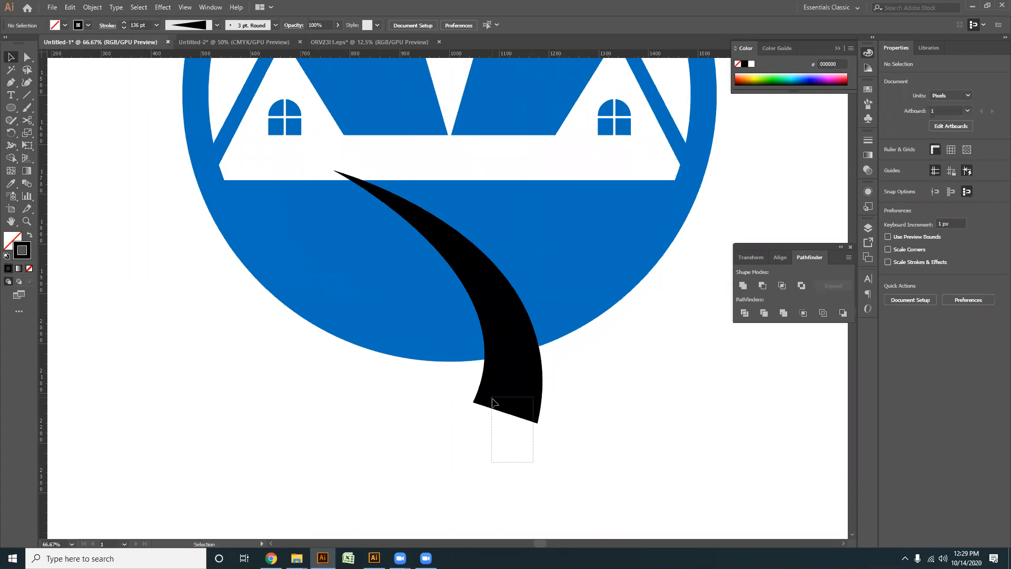
drag(491, 399, 491, 397)
click(139, 25)
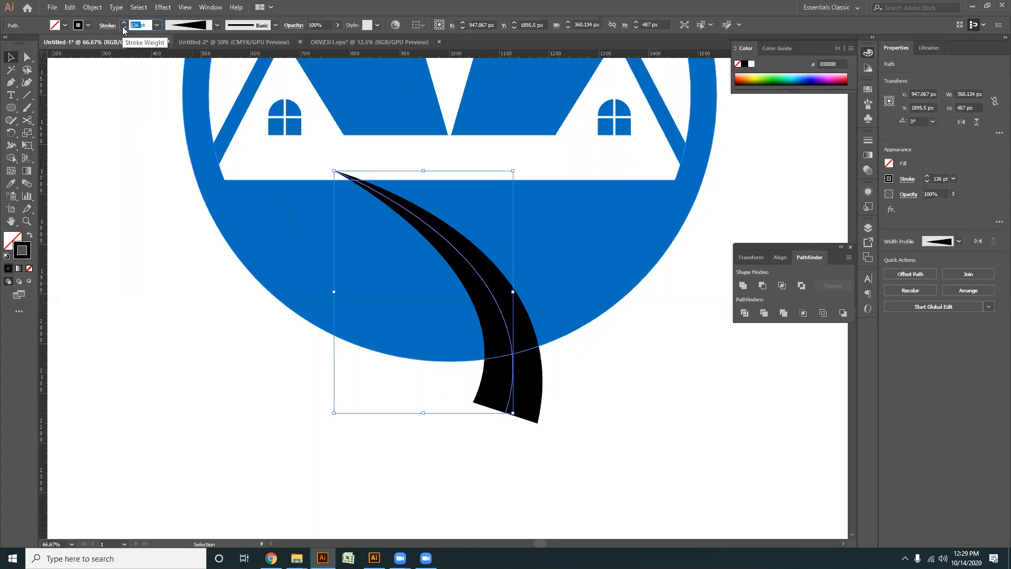
key(Return)
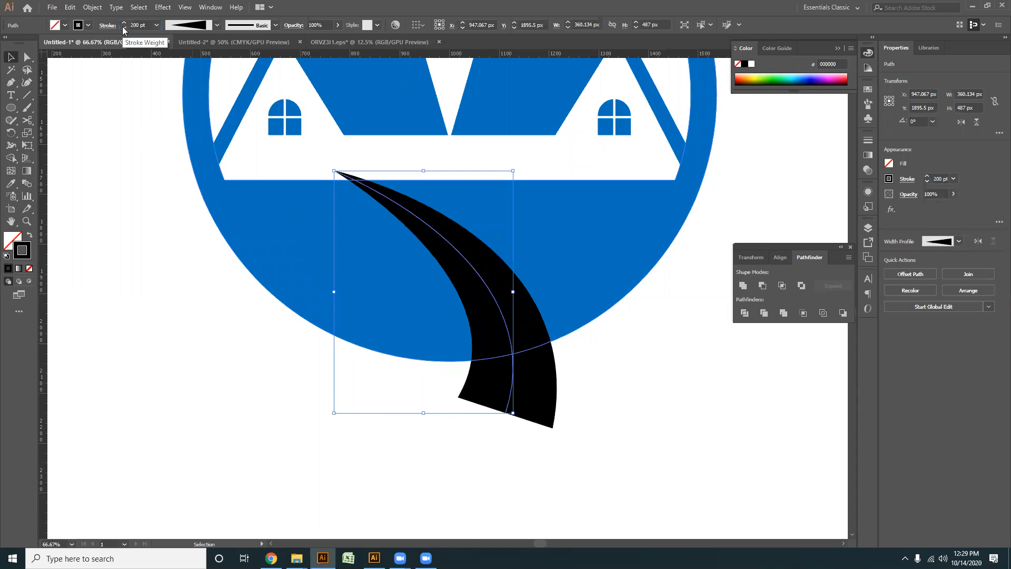
click(138, 25)
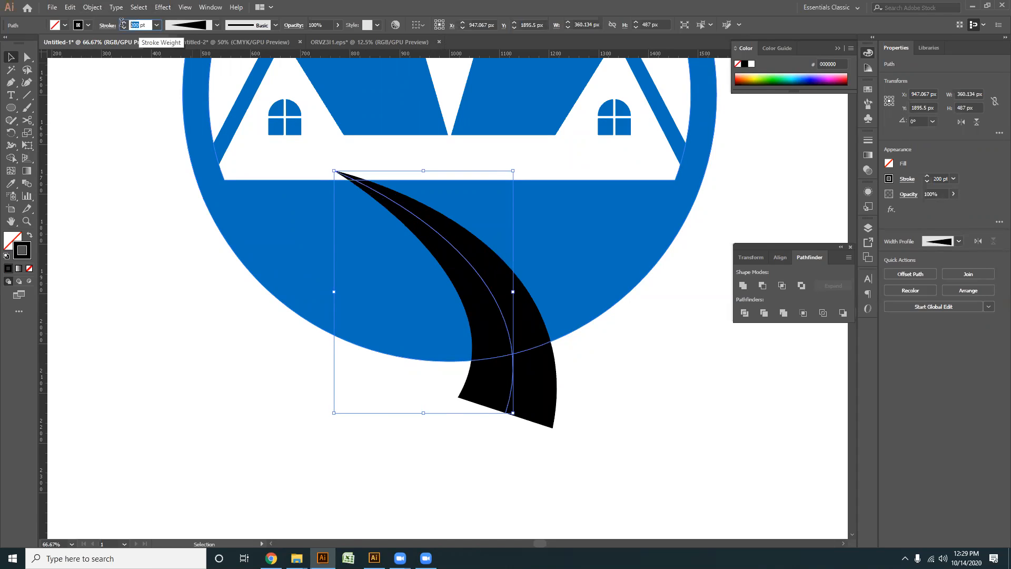
key(Return)
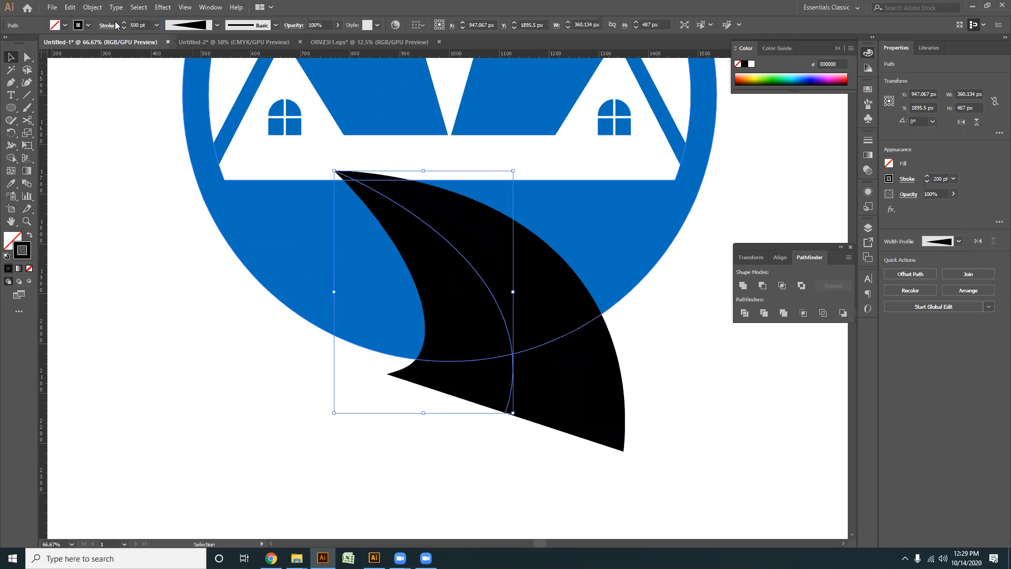
- Expand the appearance of the black road stroke into a filled shape and deselect it
drag(554, 474, 463, 378)
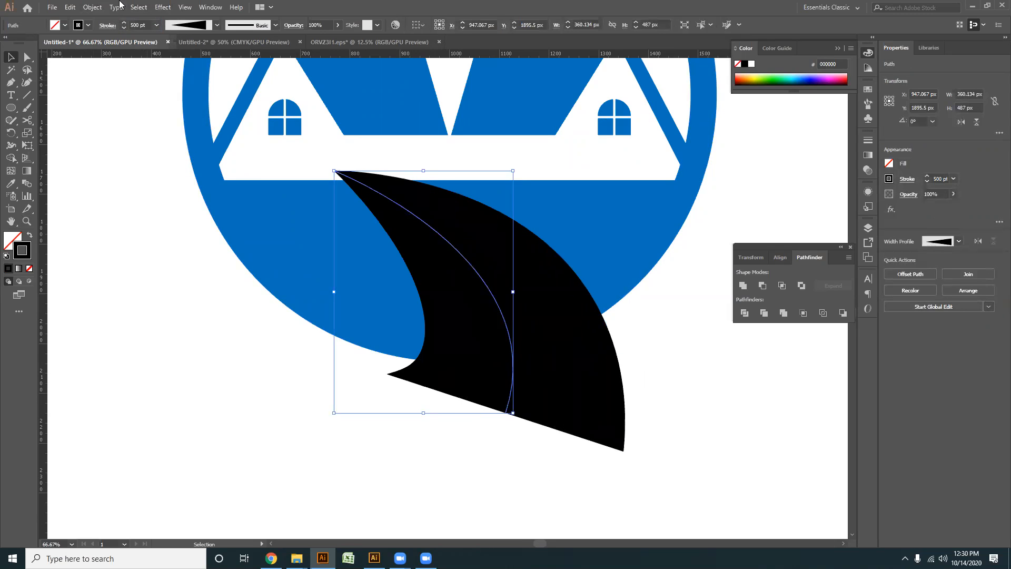
click(94, 7)
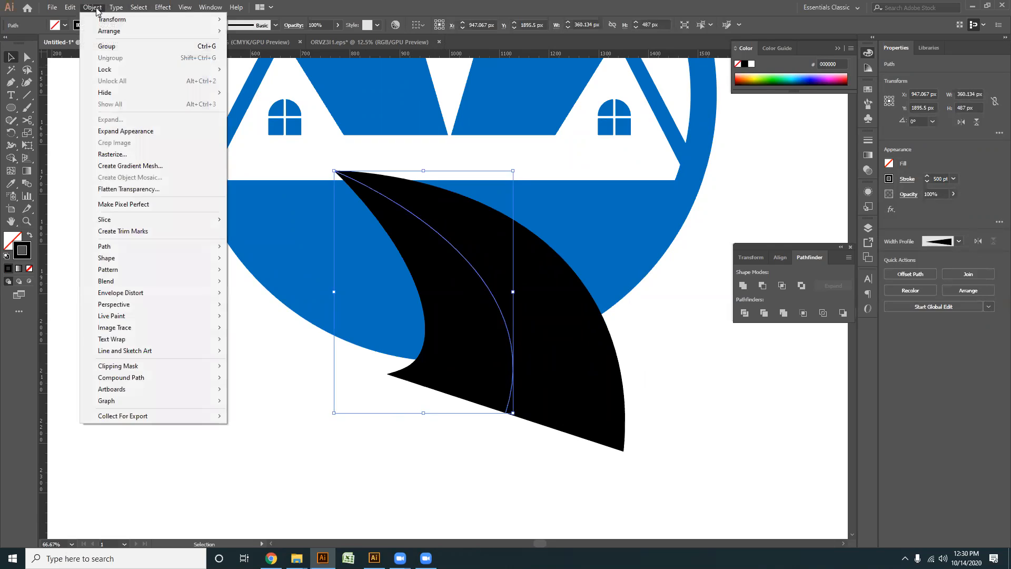
click(122, 135)
click(507, 503)
key(a)
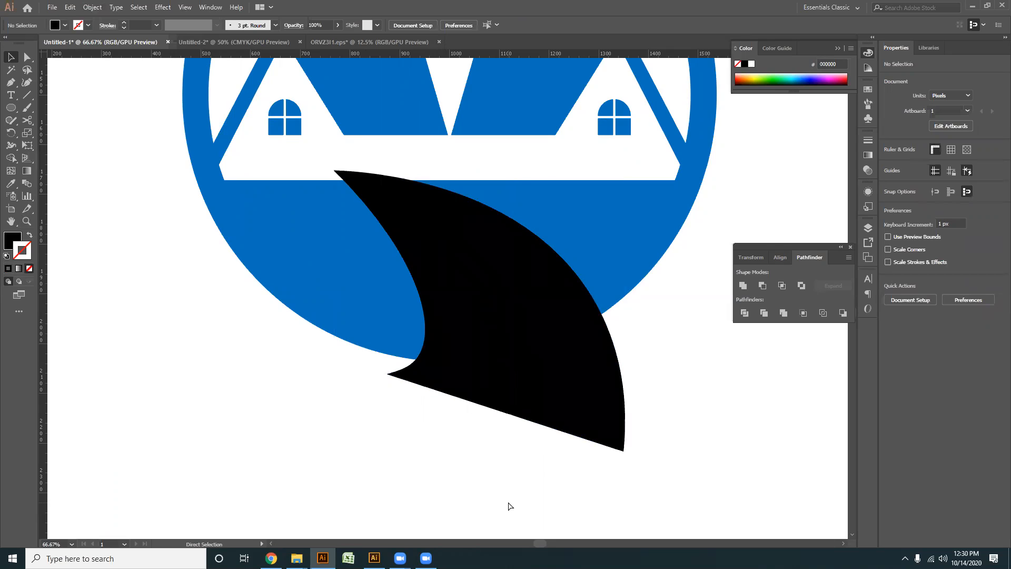
- Paste the copied road curve in place in front, colour its stroke white and set the weight to 18 pt
key(ctrl+f)
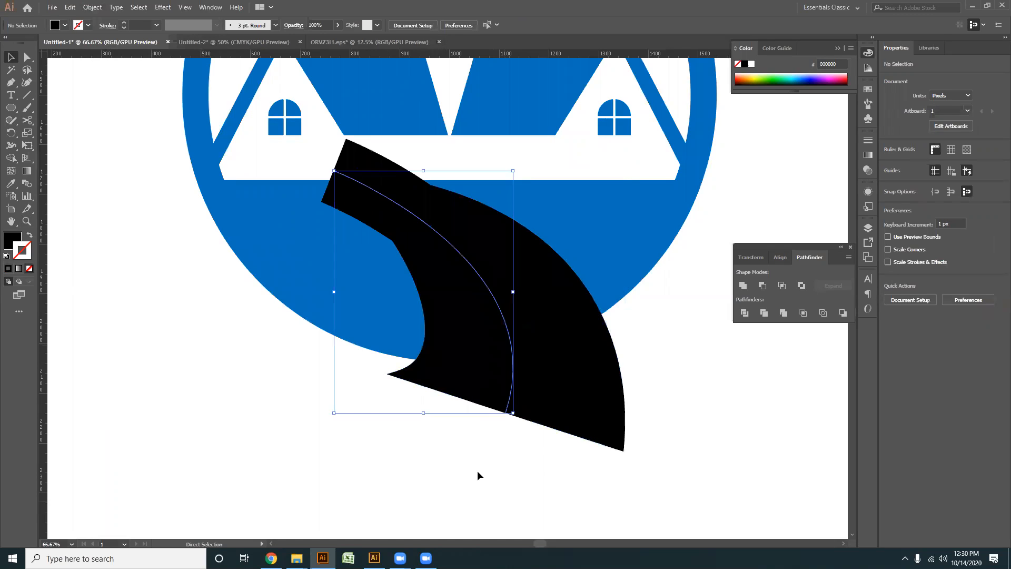
double_click(138, 25)
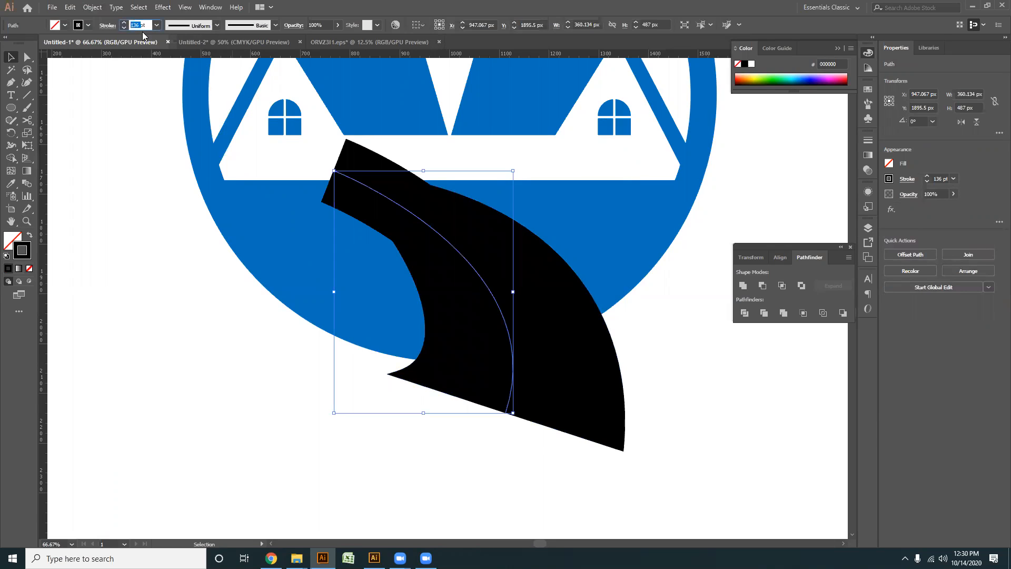
key(Return)
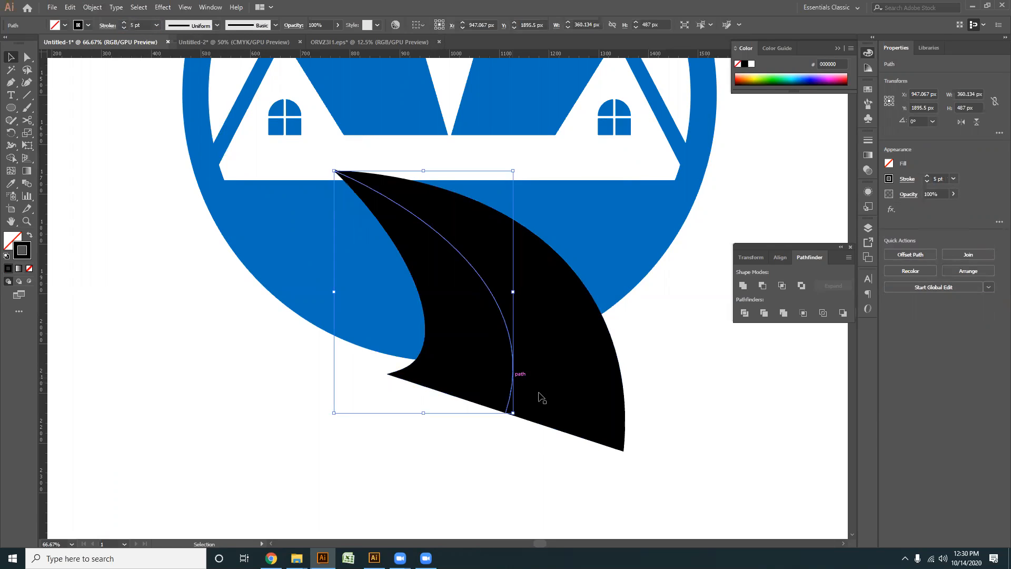
click(751, 64)
scroll(142, 25, up, 13)
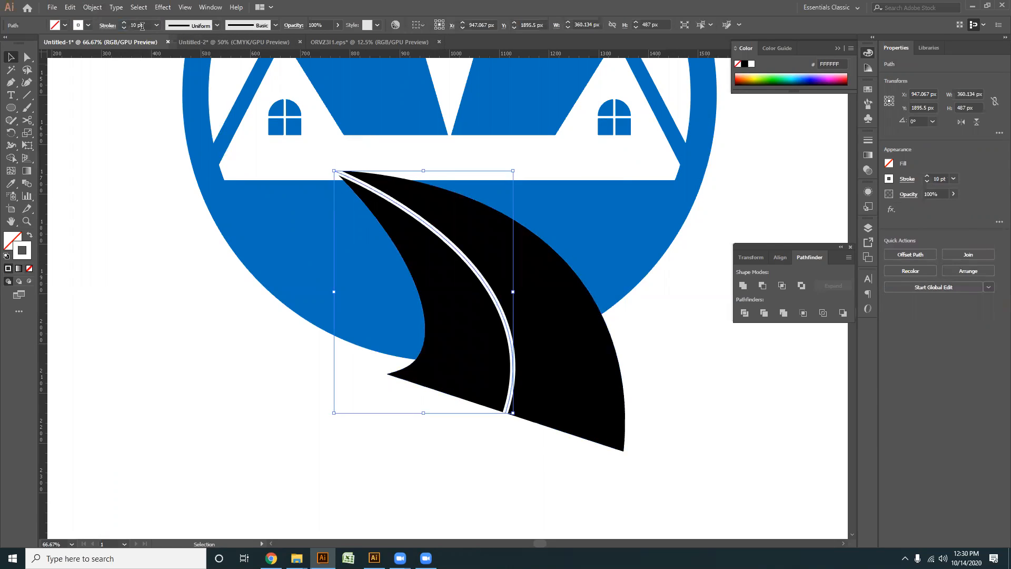
- Apply the straight tapered width profile to the white curve and flip it so the narrow end points at the houses
click(217, 26)
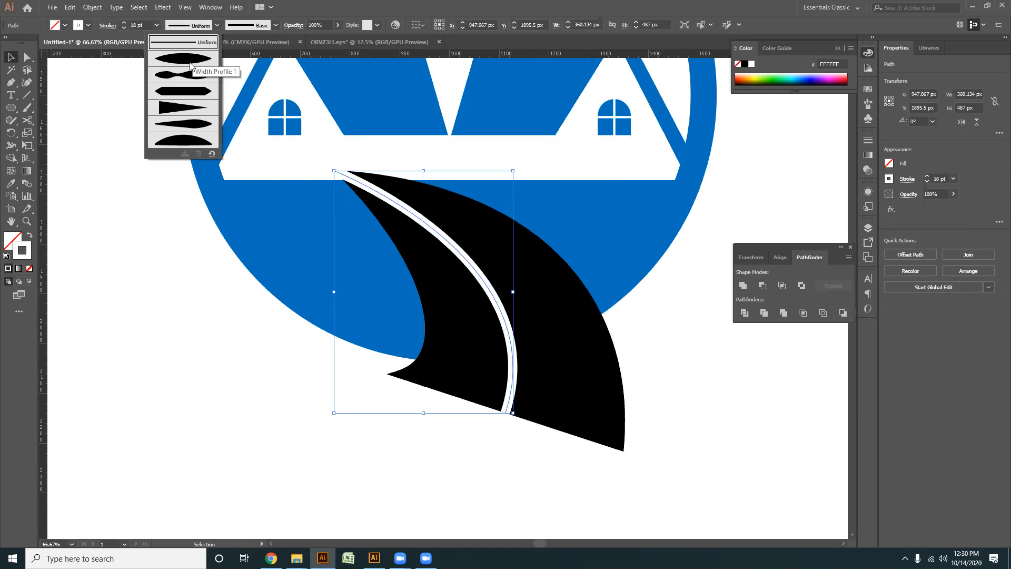
click(179, 109)
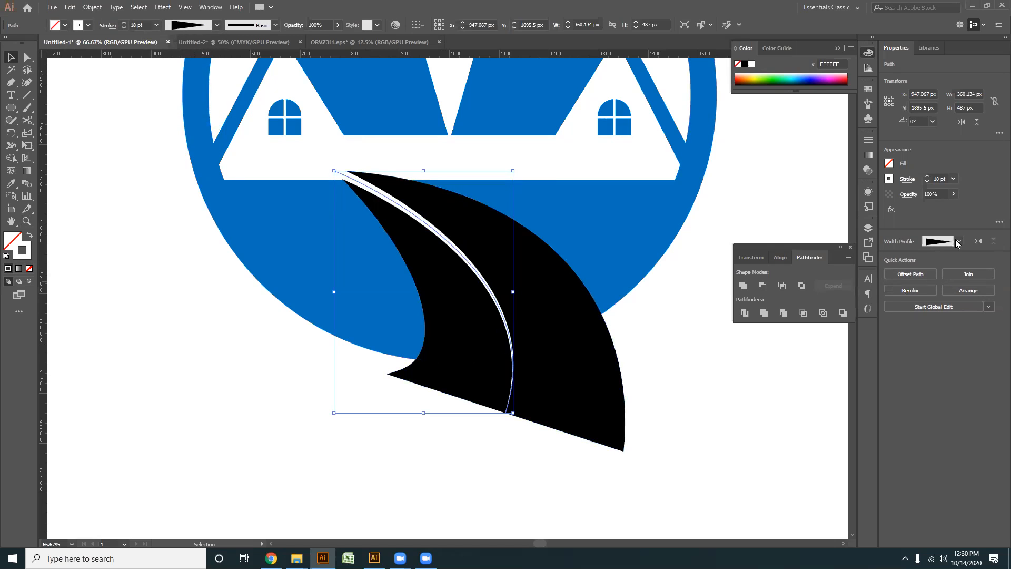
click(978, 242)
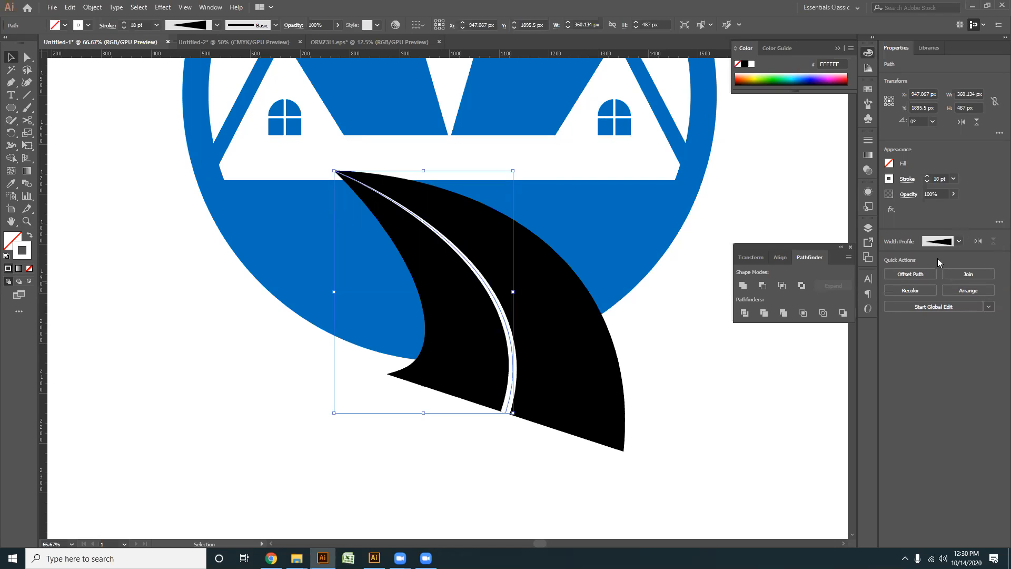
- Turn on the dashed line option for the white centre stroke and deselect it
click(868, 155)
click(744, 136)
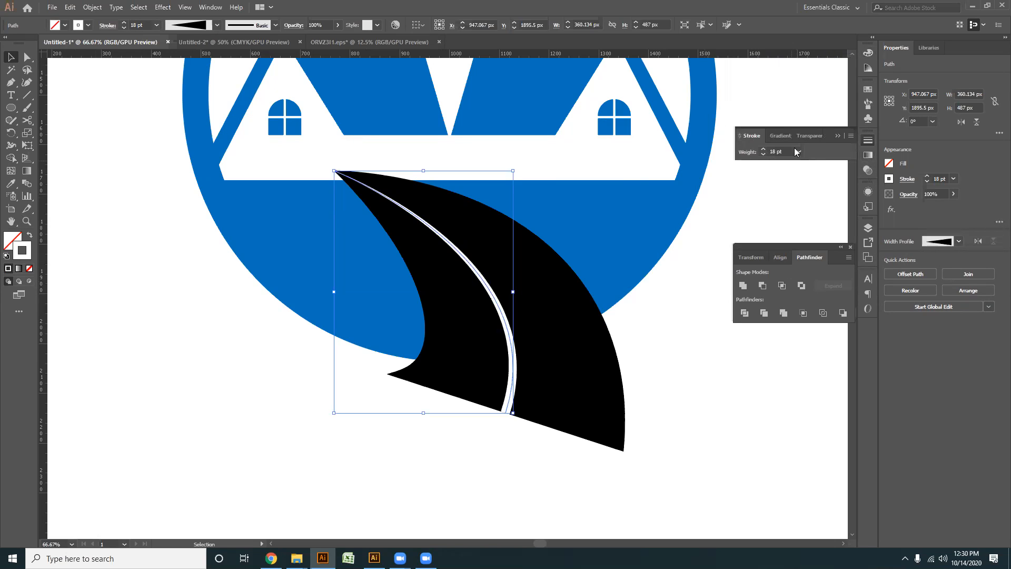
click(851, 137)
click(880, 135)
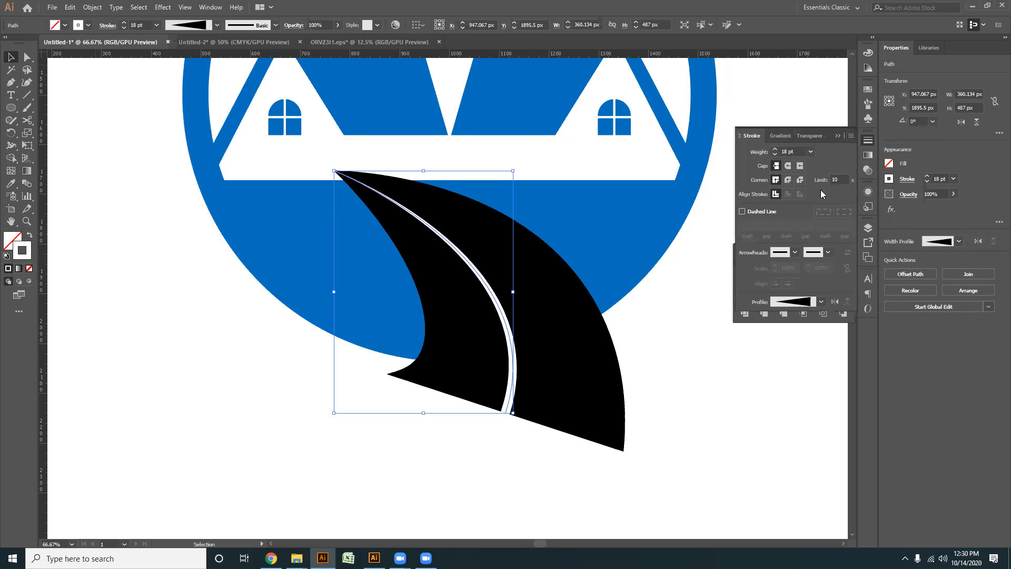
click(741, 211)
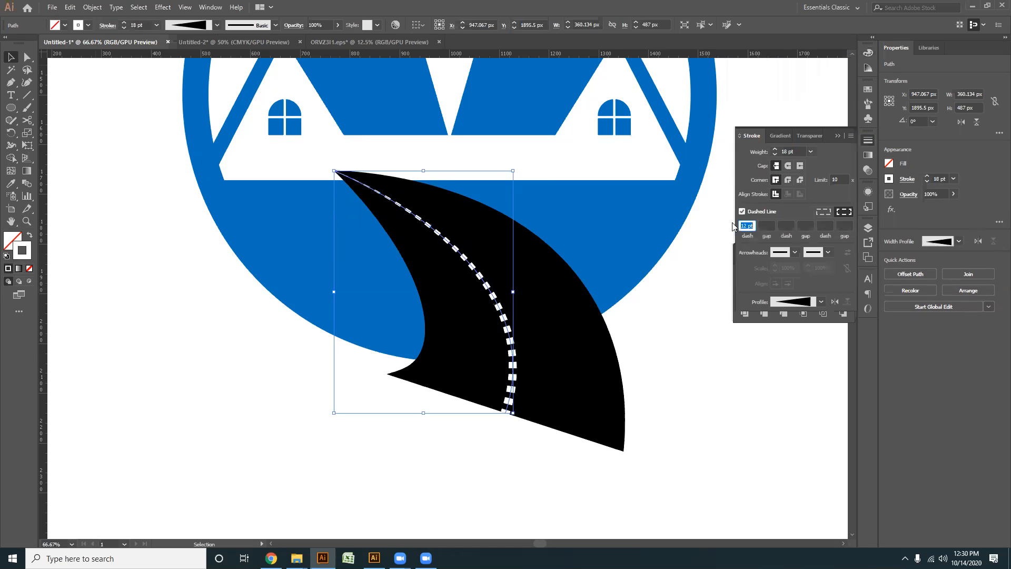
click(561, 476)
- Lengthen the dashes of the white centre line to 28 pt
drag(561, 476, 458, 421)
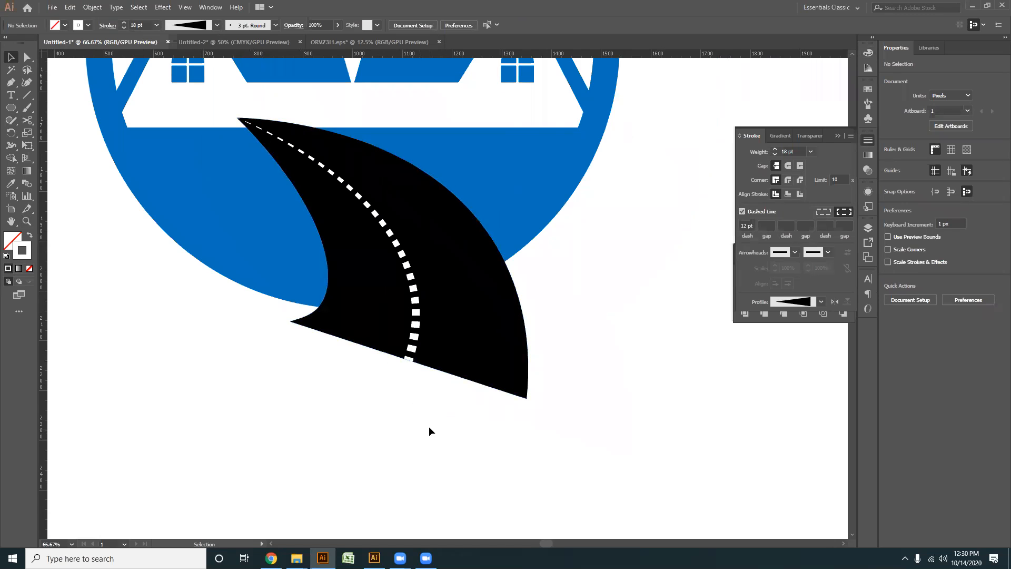
scroll(336, 391, up, 1)
scroll(343, 384, down, 1)
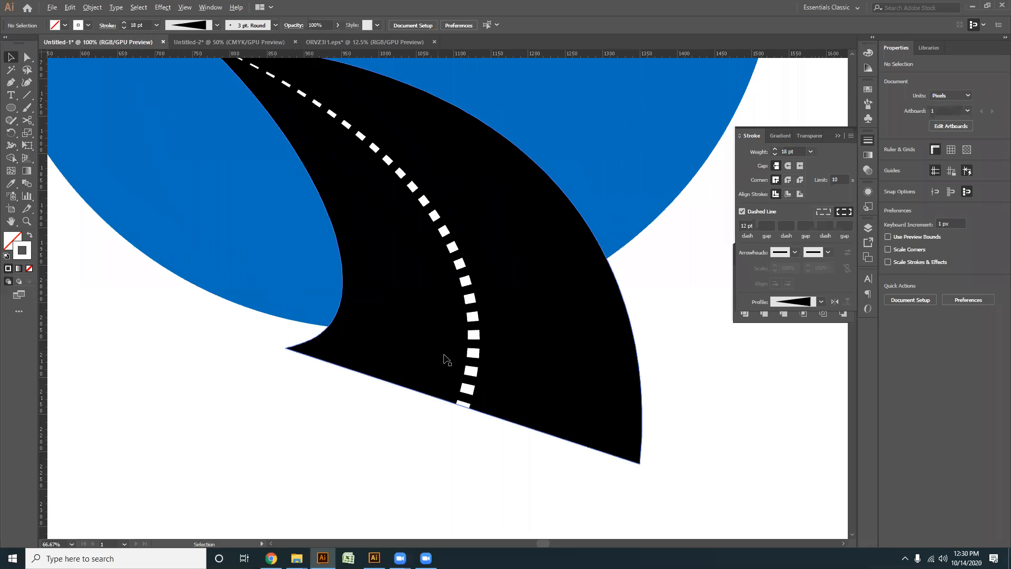
click(478, 343)
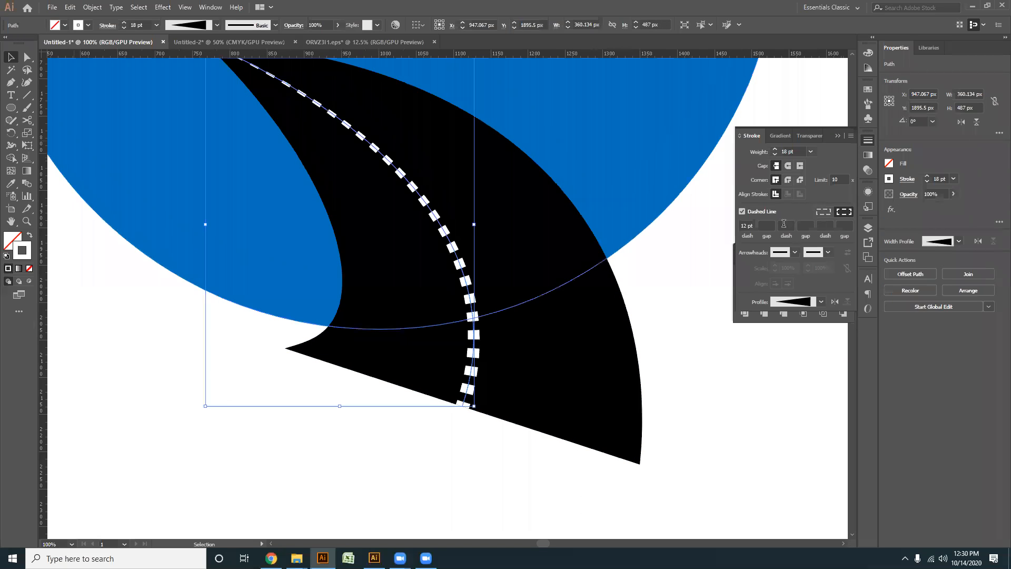
scroll(751, 223, down, 10)
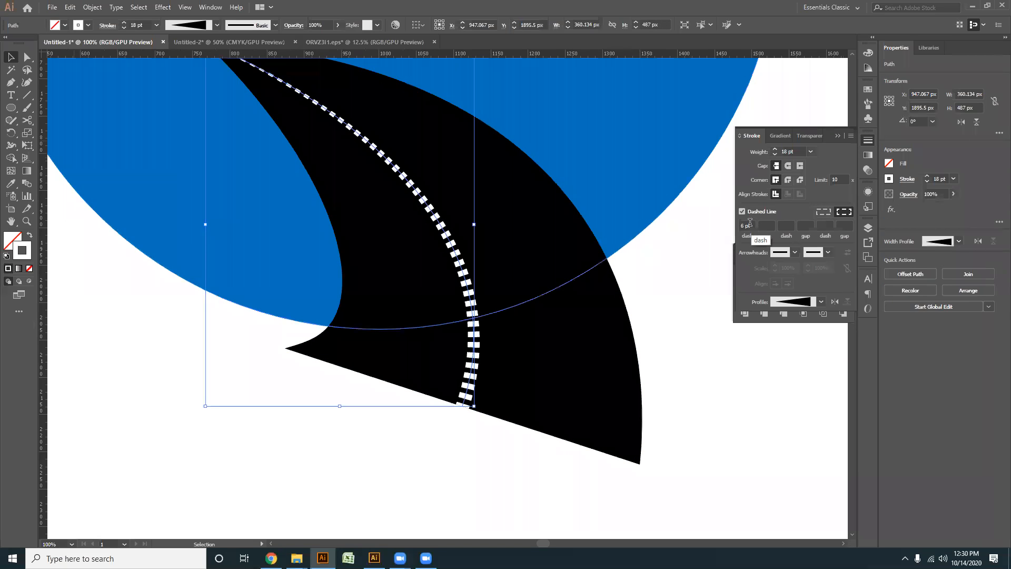
scroll(750, 222, up, 4)
scroll(750, 223, up, 19)
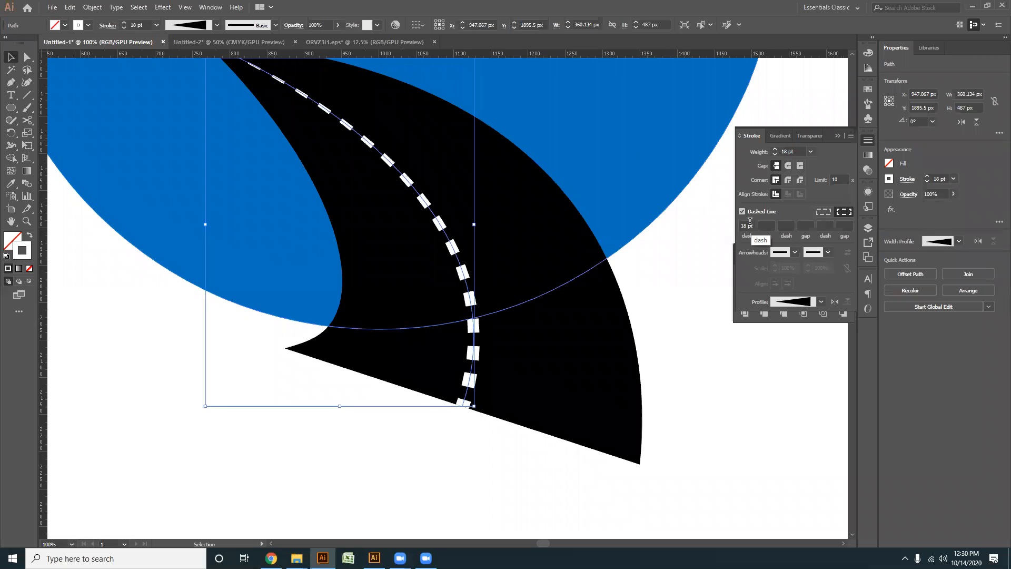
scroll(750, 222, up, 2)
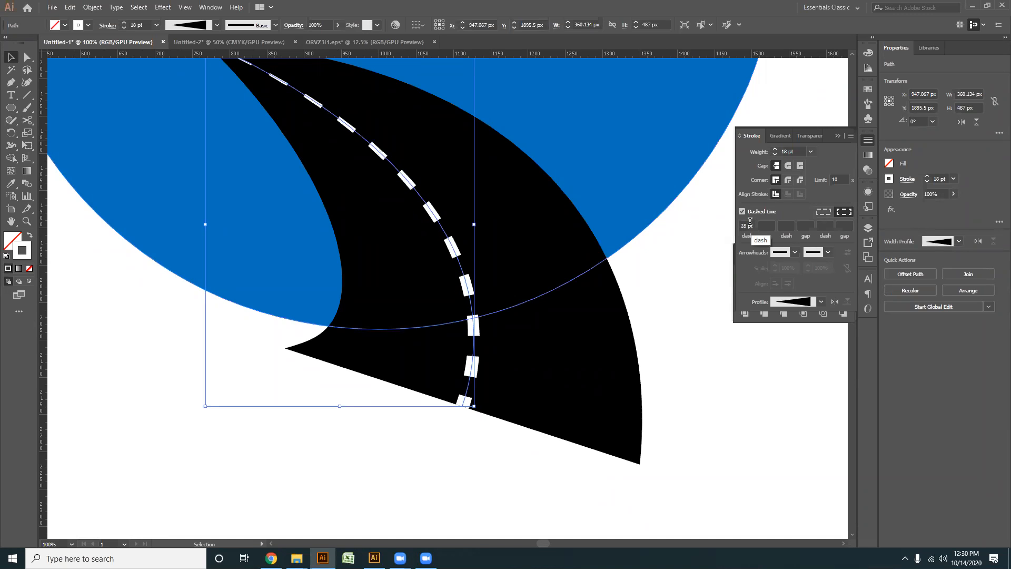
- Expand the appearance of the dashed white centre line into filled shapes and deselect it
click(92, 7)
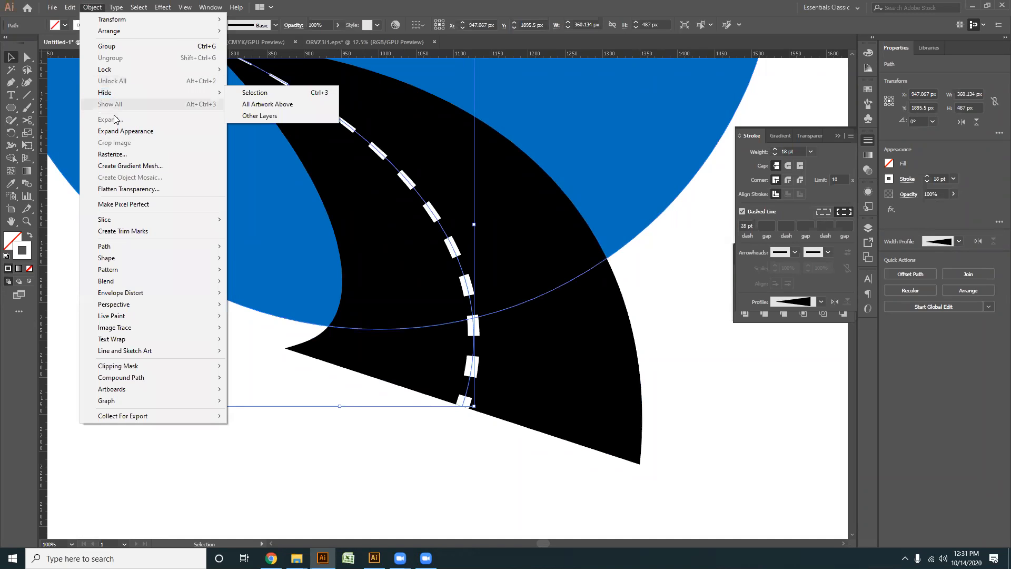
click(120, 132)
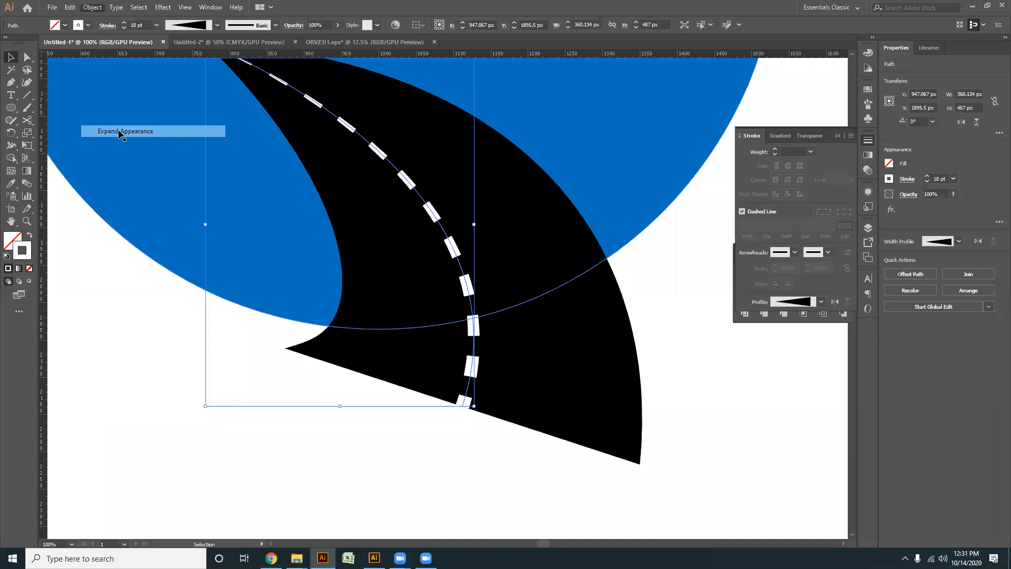
click(537, 487)
- Create an inward offset copy of the black road shape at -10 px with mitered joins, then deselect it
scroll(520, 450, down, 1)
drag(519, 449, 465, 415)
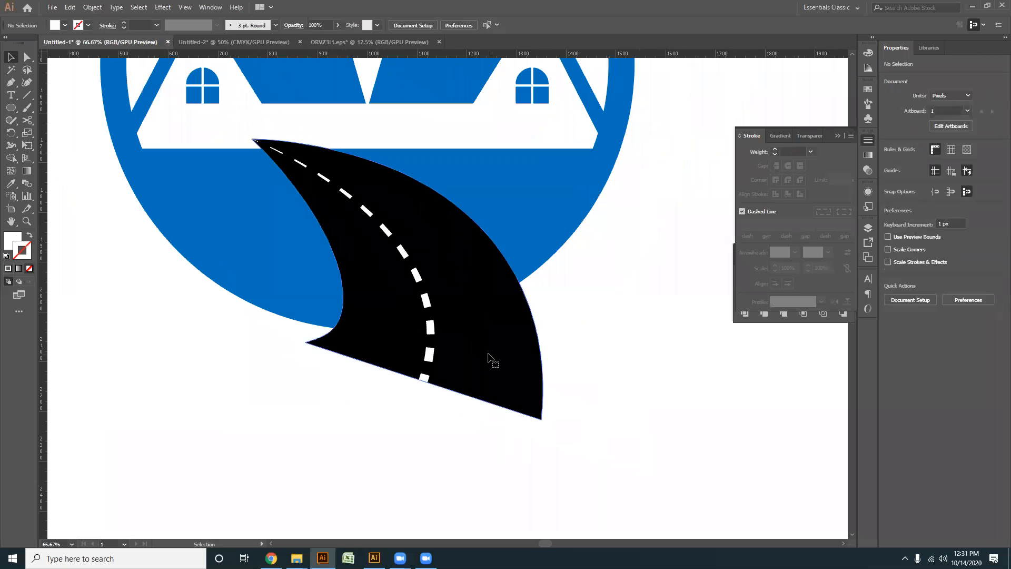
click(491, 359)
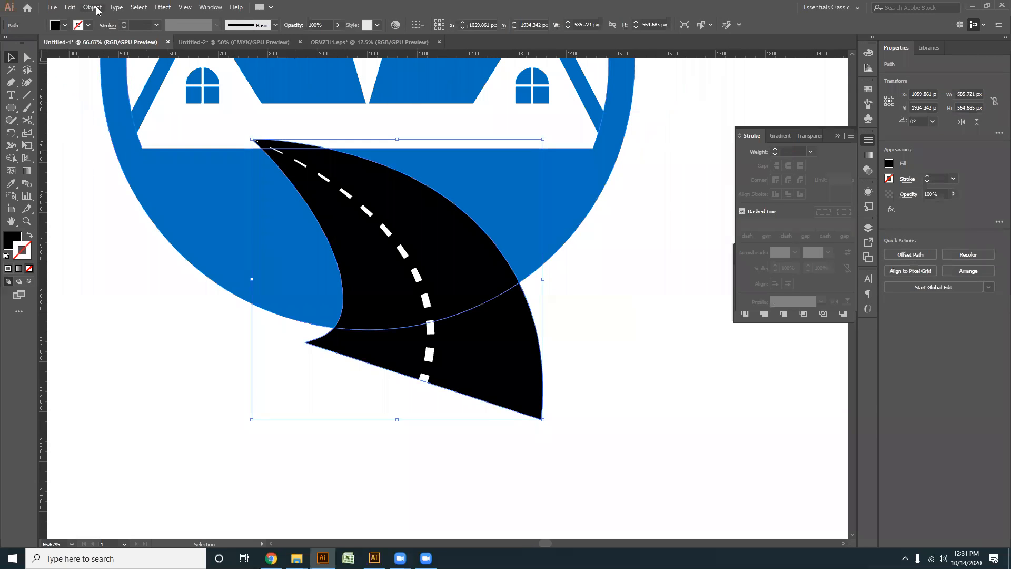
click(92, 7)
mouse_move(117, 255)
click(295, 285)
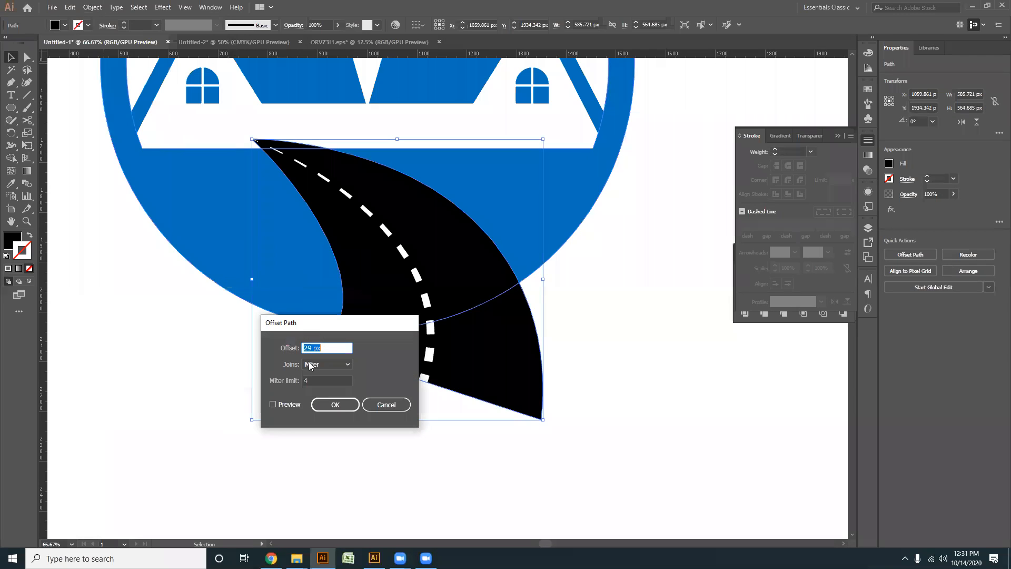
click(273, 404)
scroll(324, 347, down, 1)
scroll(324, 347, down, 20)
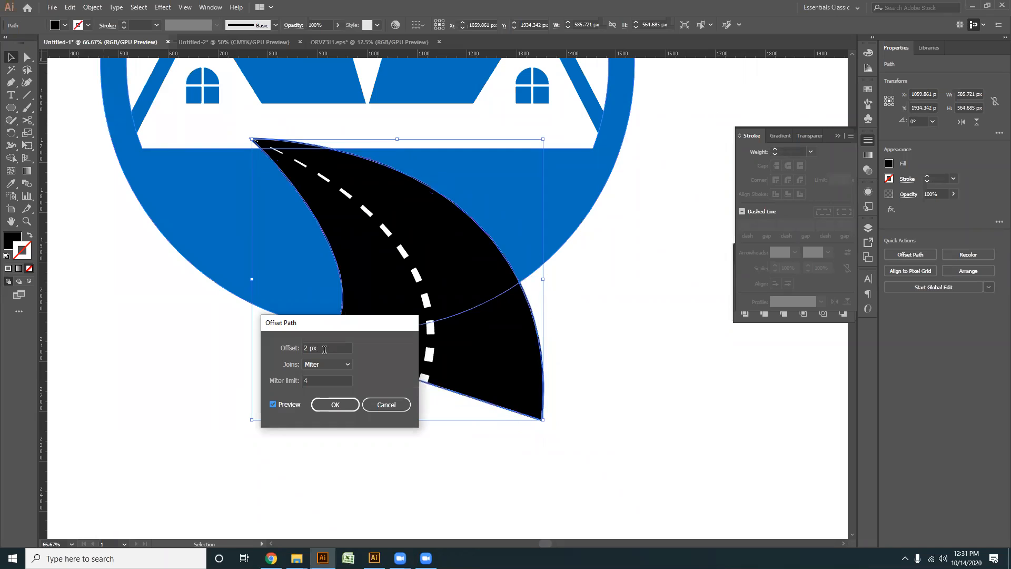
scroll(325, 348, down, 4)
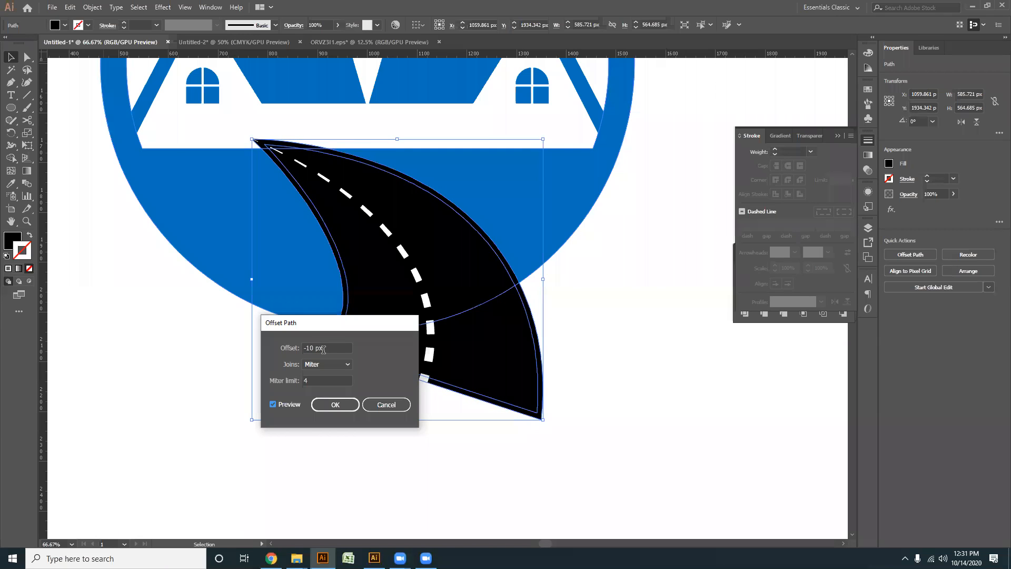
click(335, 404)
click(414, 487)
- Offset the inner road copy inward by another -10 px with mitered joins
click(516, 369)
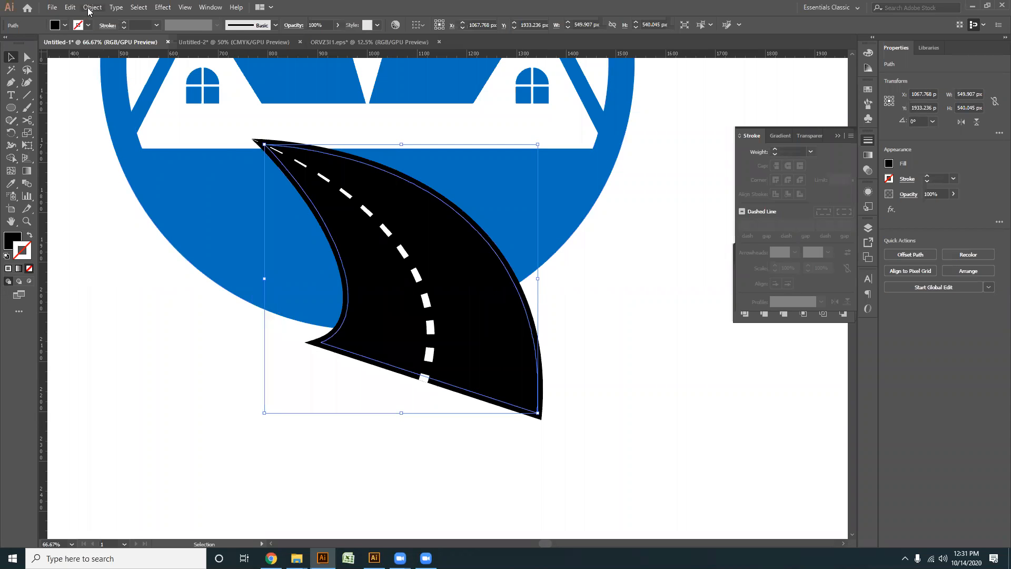
click(89, 8)
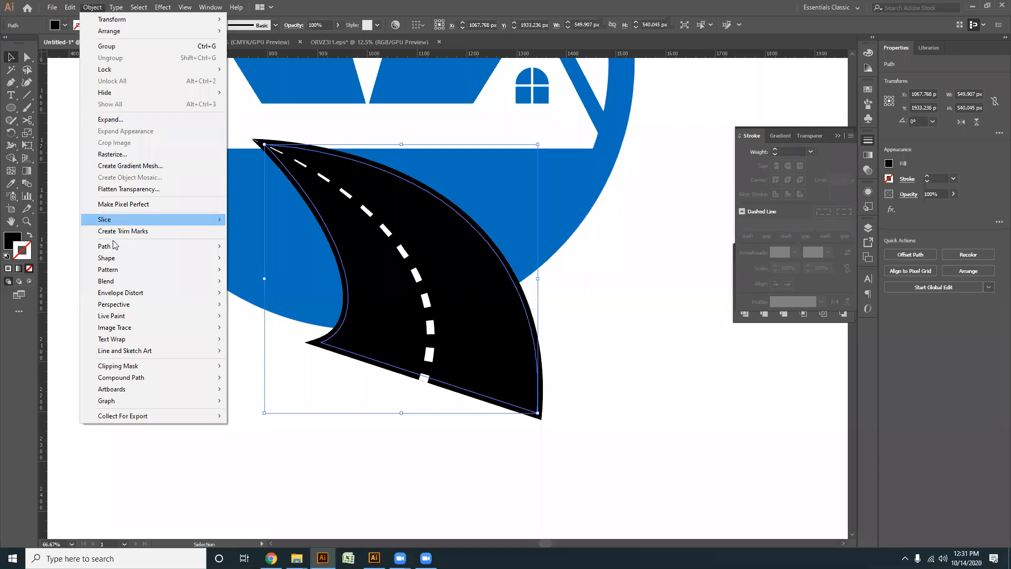
mouse_move(115, 246)
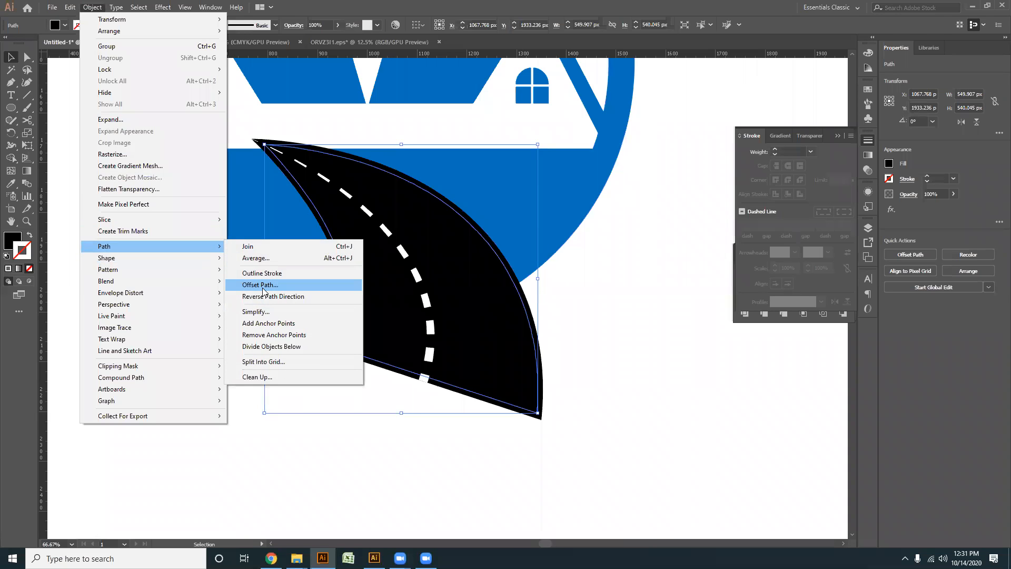
click(263, 286)
click(272, 404)
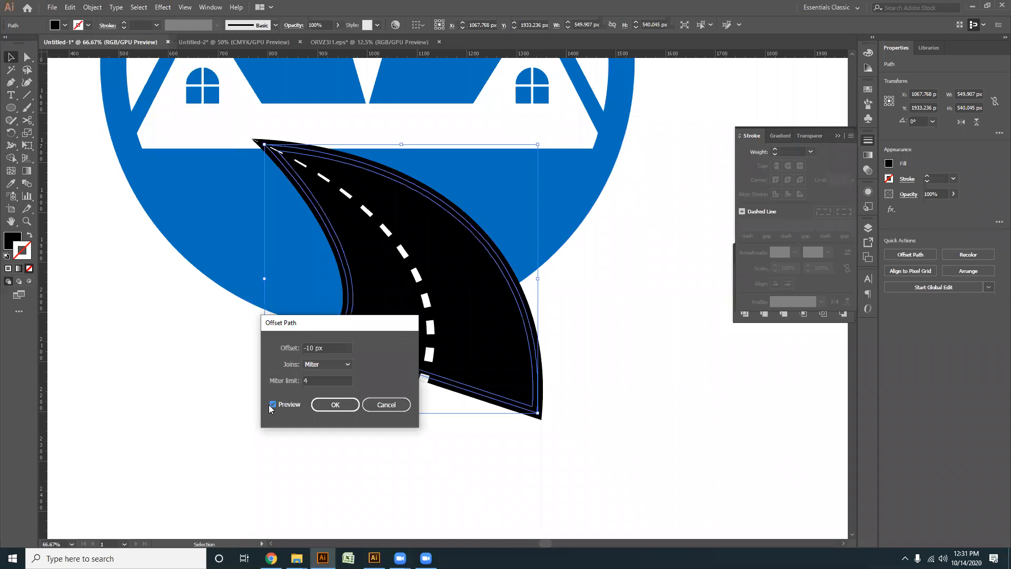
click(335, 404)
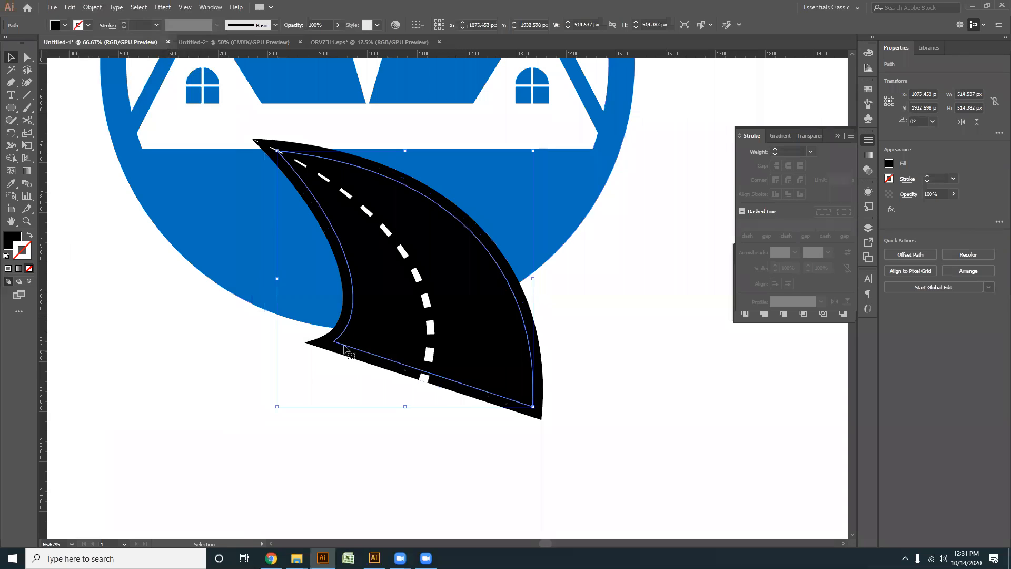
- Subtract the innermost offset shape from the middle one with Minus Front to form a thin band, then deselect it
shift+click(343, 322)
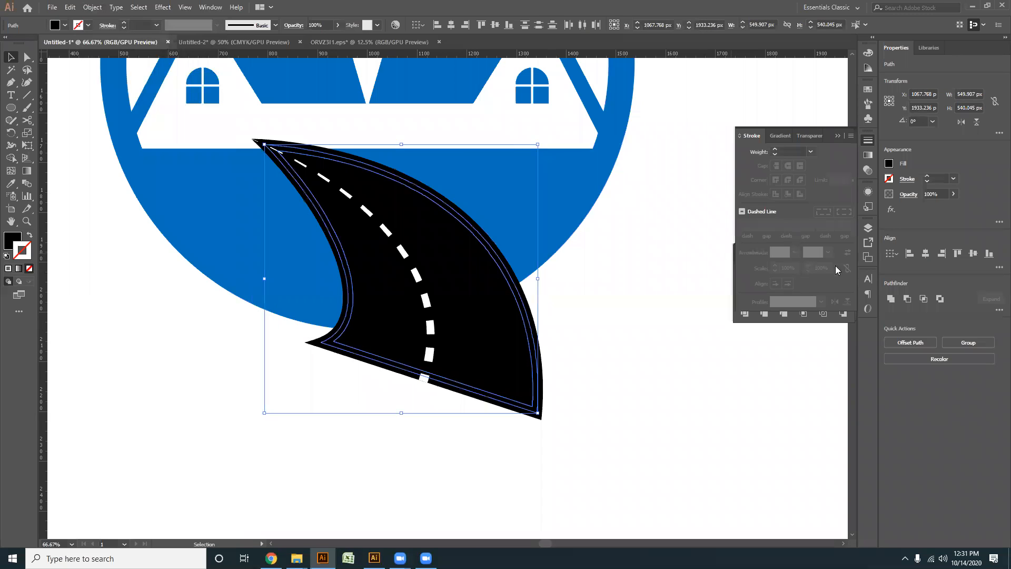
click(906, 298)
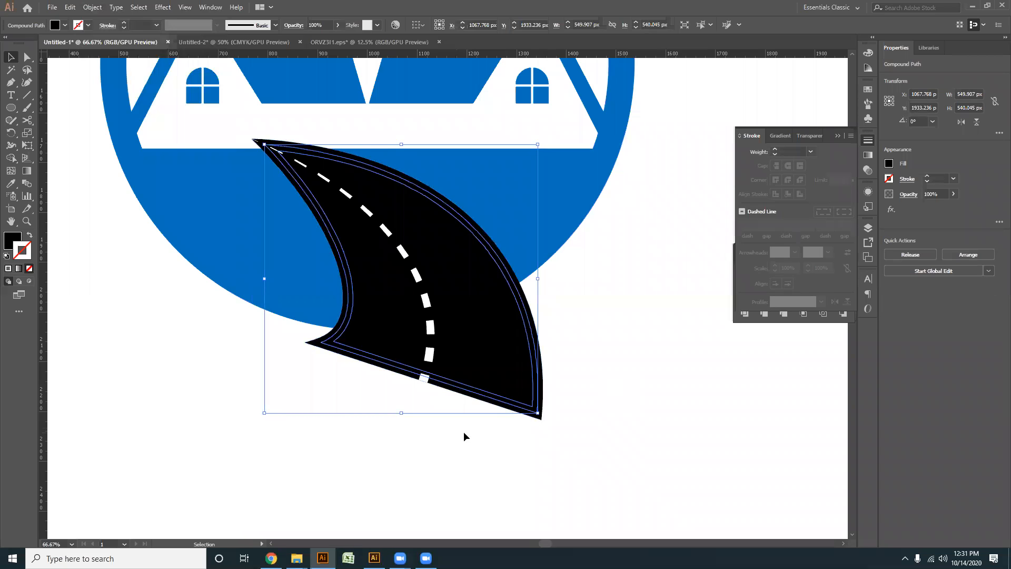
scroll(464, 432, up, 1)
drag(426, 387, 453, 412)
click(633, 352)
- Separate the thin band from the black road with the Shape Builder and delete it to leave a gap inside the road's edge
click(582, 399)
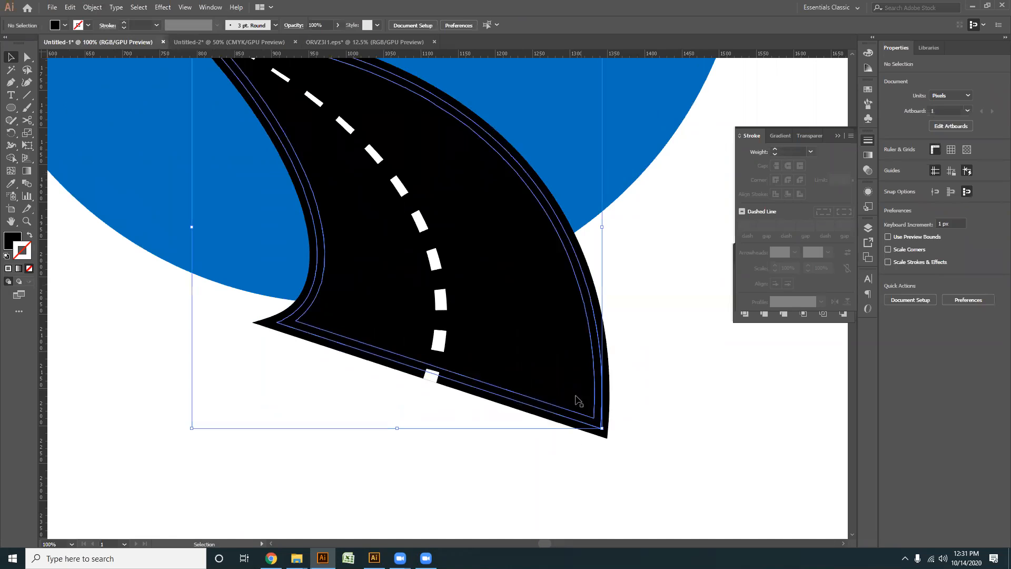
shift+click(540, 291)
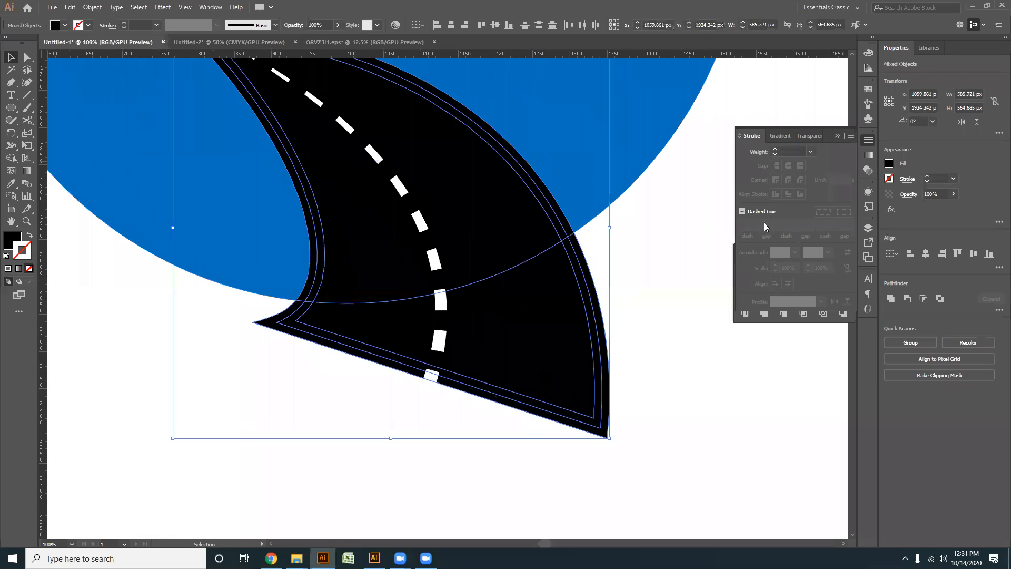
click(11, 158)
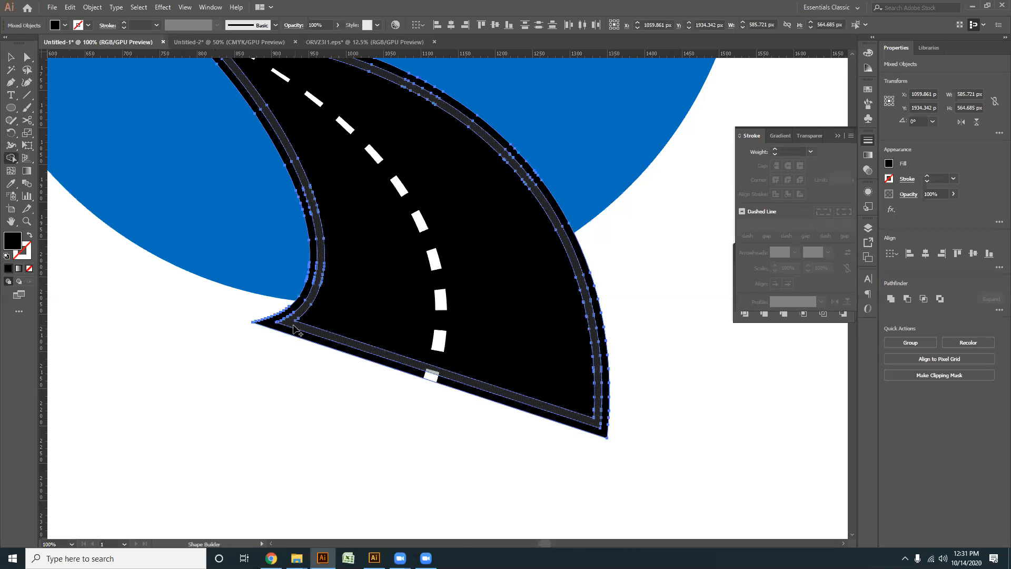
click(27, 58)
click(311, 363)
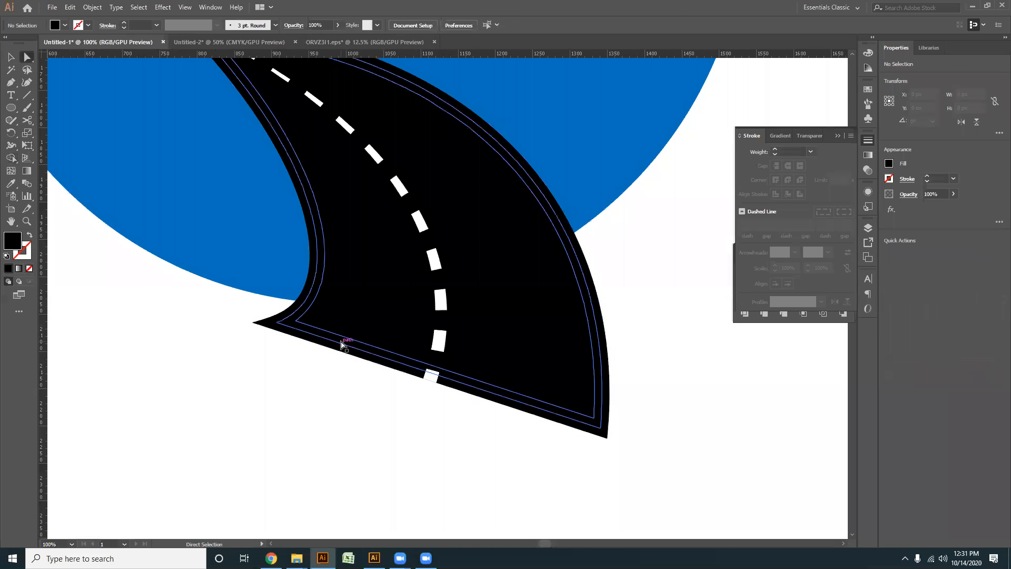
click(343, 345)
key(Delete)
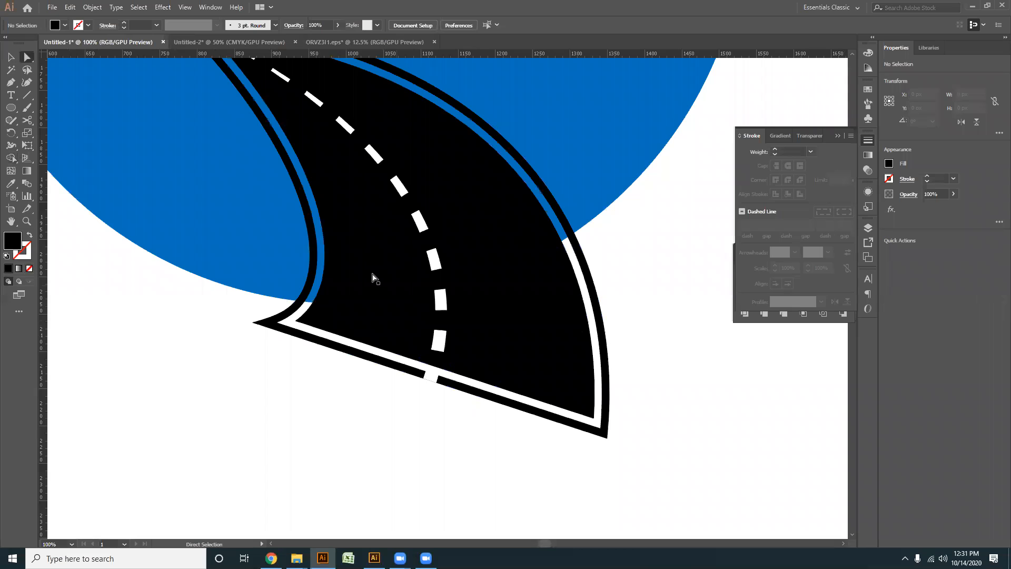
- Cut the centre-line dashes out of the black road with Minus Front, then deselect it
key(ctrl+minus)
key(v)
click(392, 218)
shift+click(388, 305)
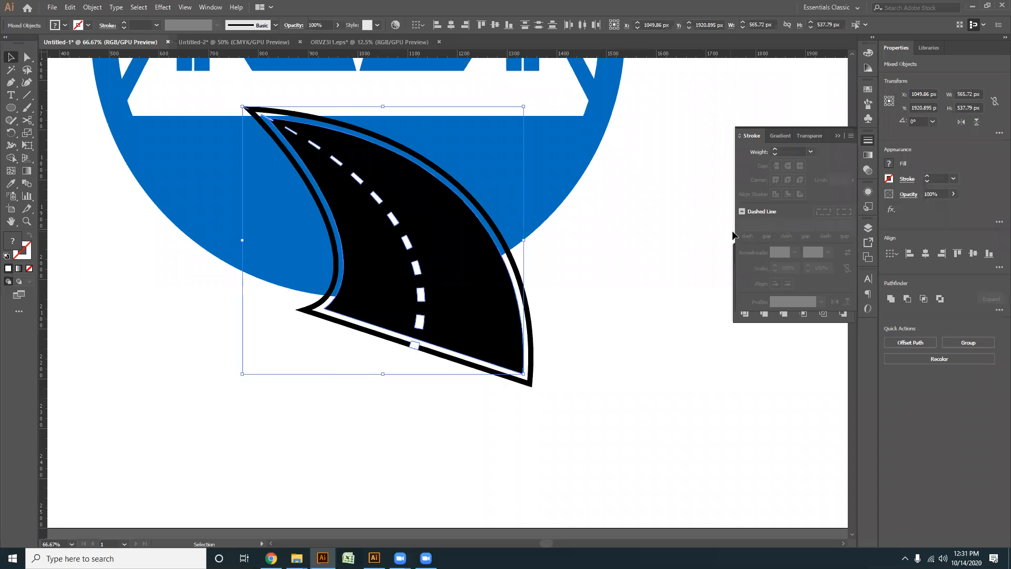
click(906, 299)
click(238, 333)
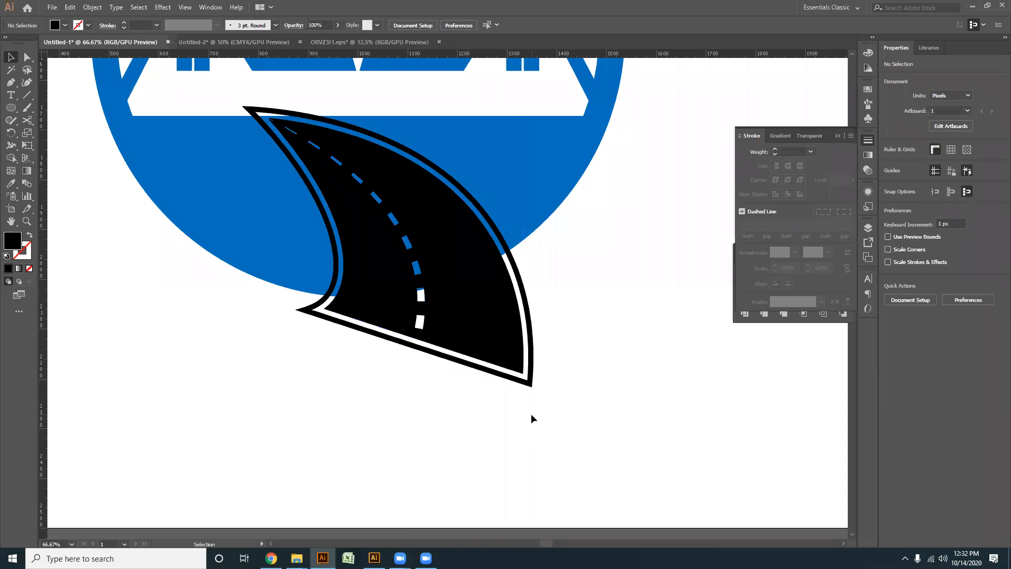
- Scale the road with its outer border proportionally to about 609 × 587 px so its narrow end overlaps the white house base
scroll(289, 162, up, 5)
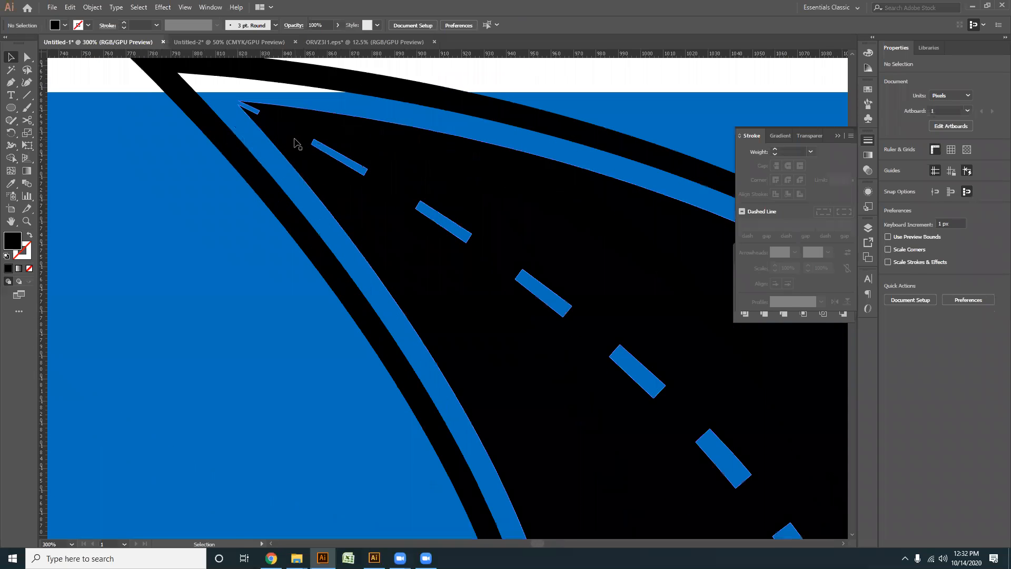
click(295, 144)
scroll(295, 144, down, 5)
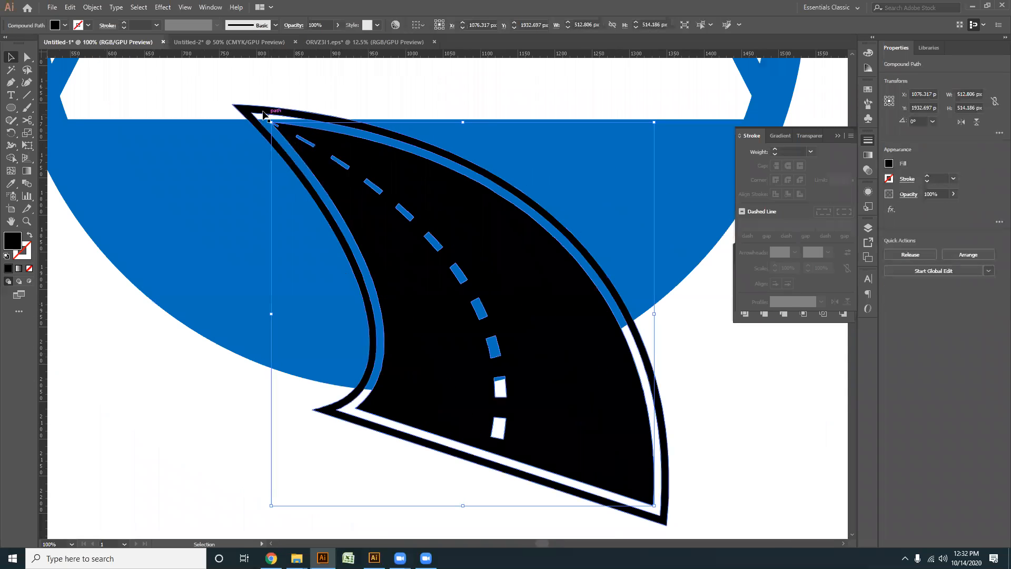
shift+click(251, 109)
drag(289, 176, 330, 228)
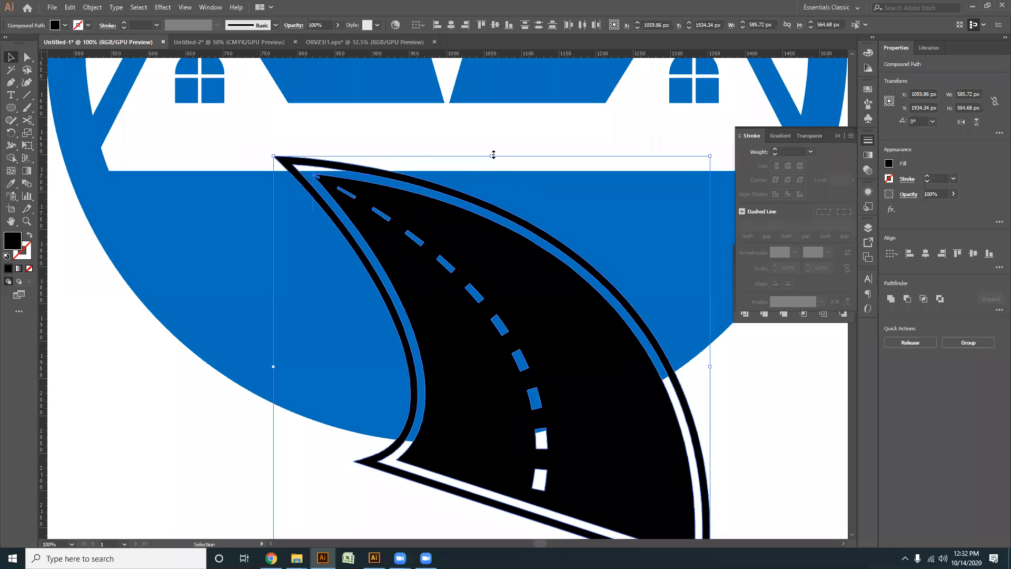
drag(490, 155, 473, 140)
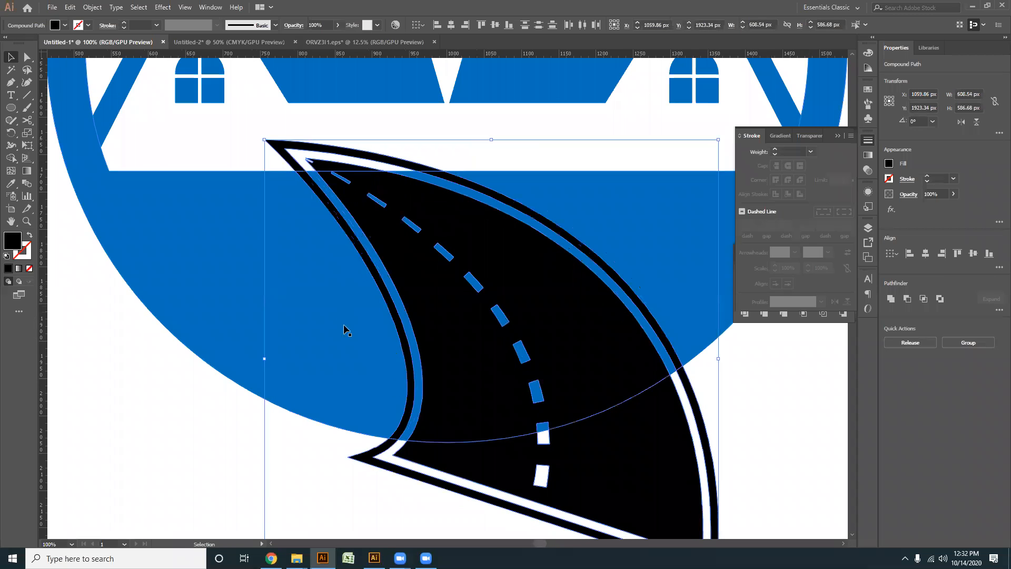
- Cut the road out of the blue lower part of the ring with Minus Front and clear the selection
key(a)
drag(242, 453, 527, 357)
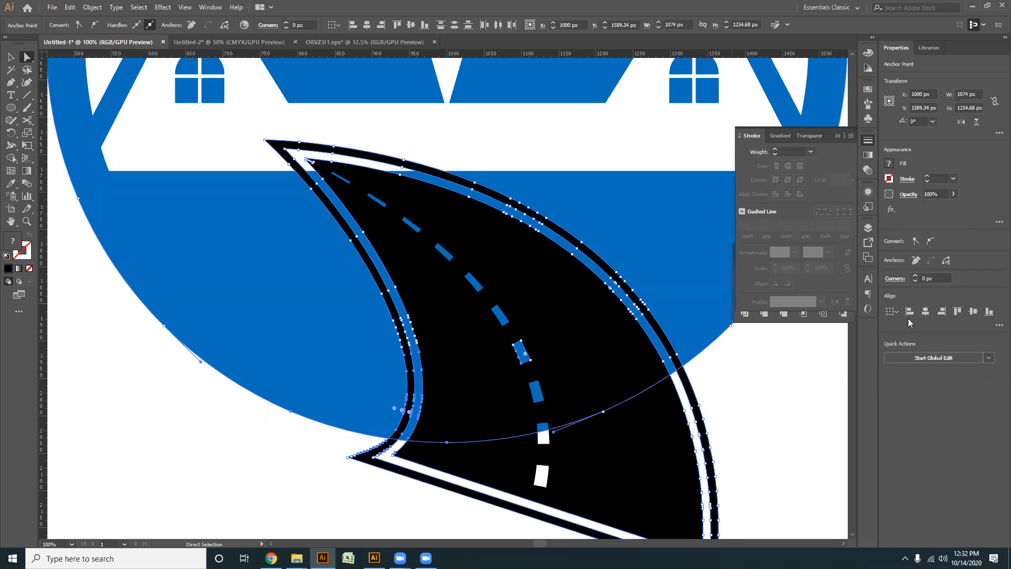
click(808, 319)
click(762, 285)
scroll(557, 379, down, 2)
click(612, 434)
scroll(613, 429, down, 2)
drag(627, 418, 427, 388)
scroll(442, 381, up, 1)
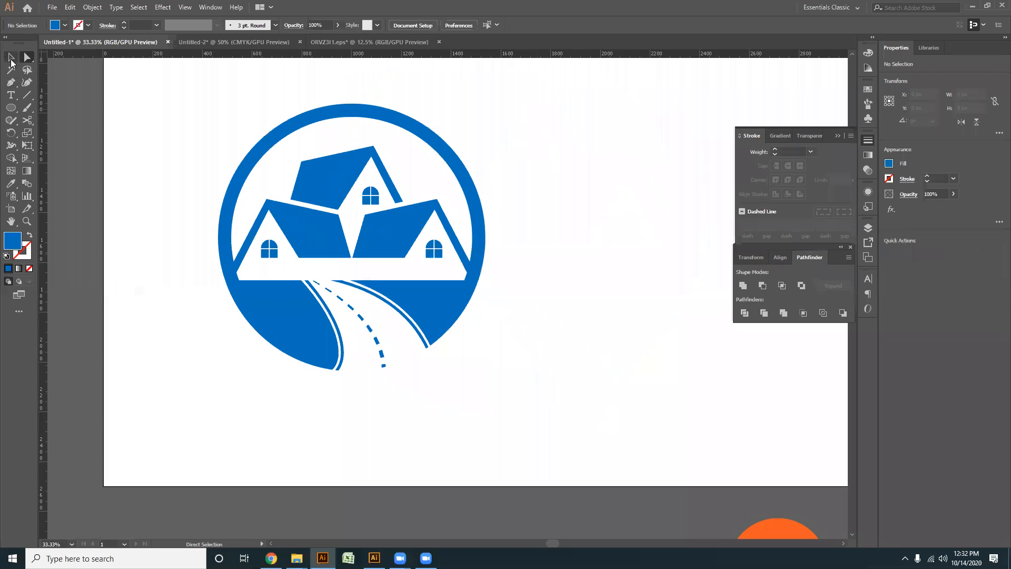
- Select the whole ring logo, move it up and to the right on the artboard, and deselect it
click(11, 57)
scroll(377, 276, down, 1)
drag(483, 335, 238, 199)
drag(314, 260, 352, 232)
scroll(332, 276, up, 3)
click(138, 288)
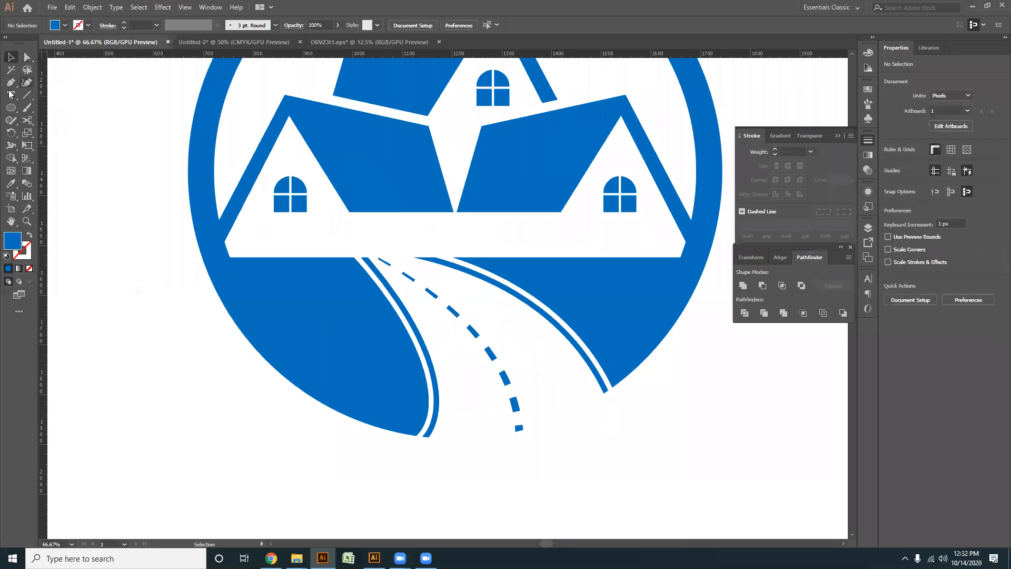
- Start a Pen tool path just below the peak of the left house's white gable
scroll(244, 115, up, 2)
click(289, 123)
click(264, 177)
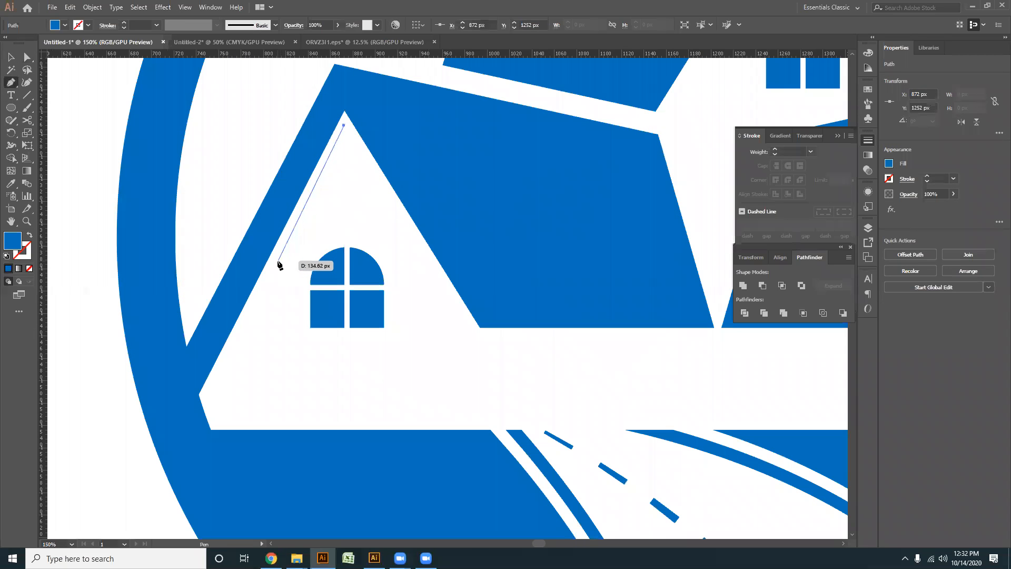
click(278, 261)
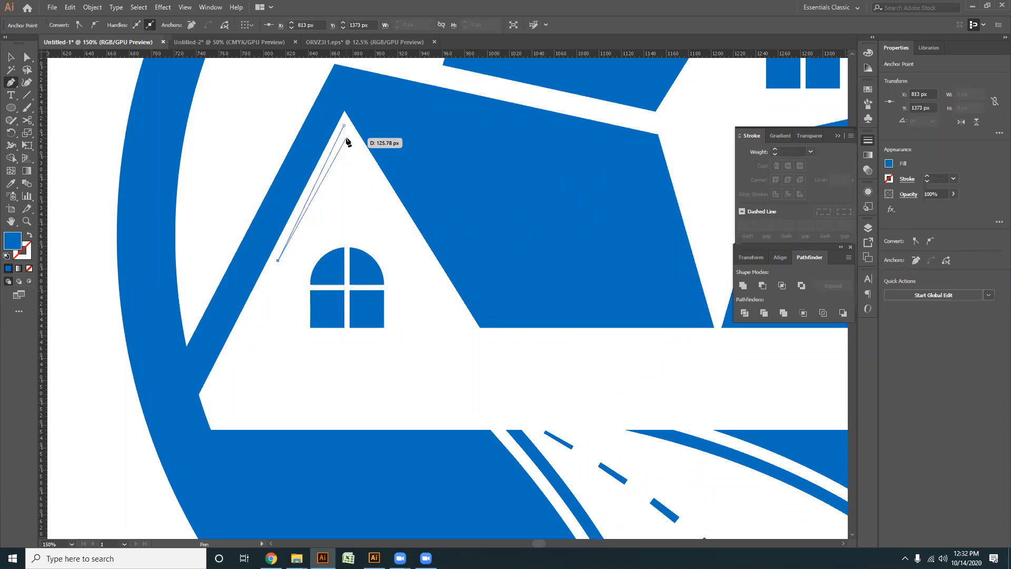
click(346, 138)
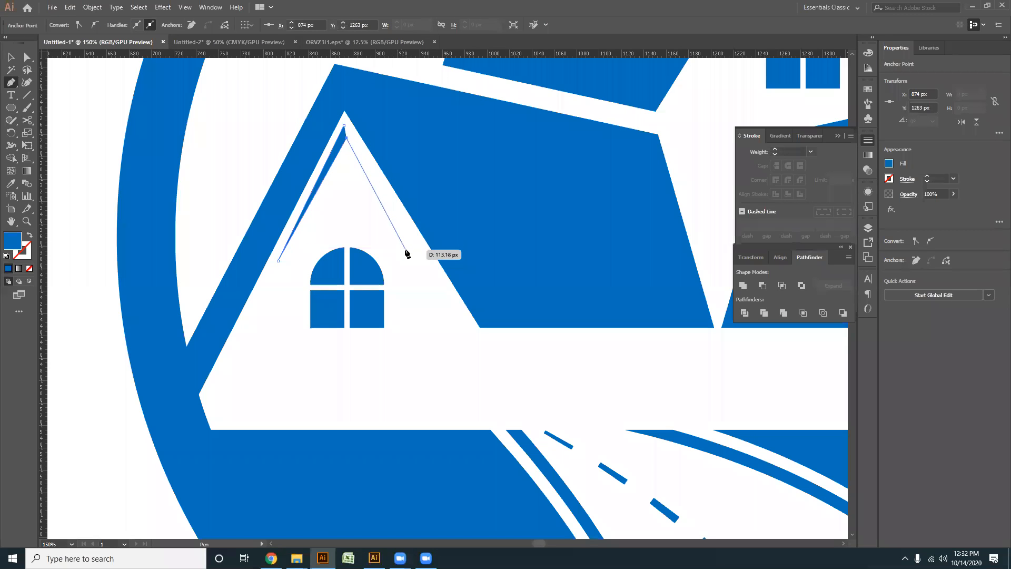
click(411, 252)
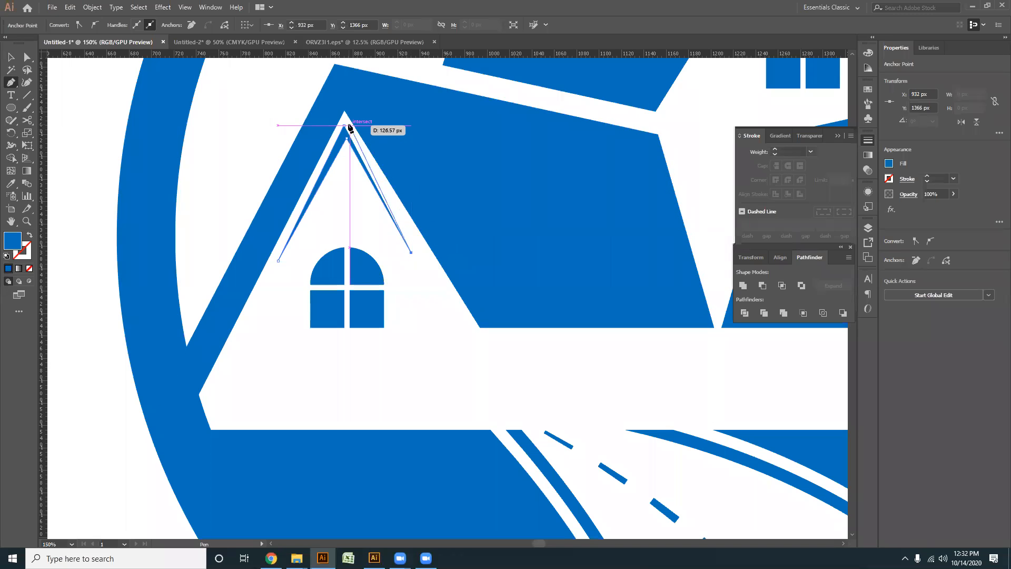
key(ctrl+z)
key(ctrl+z)
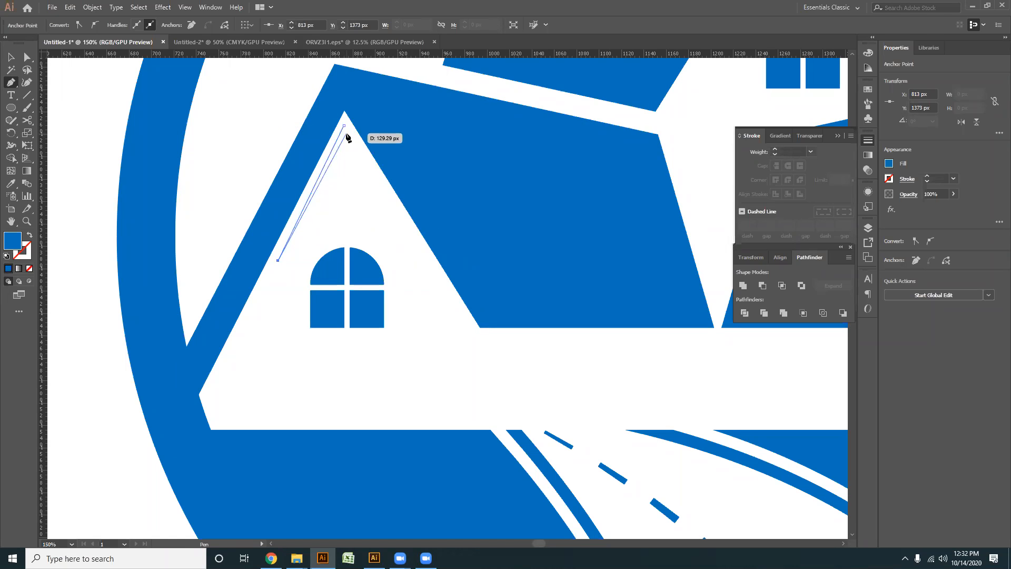
click(345, 132)
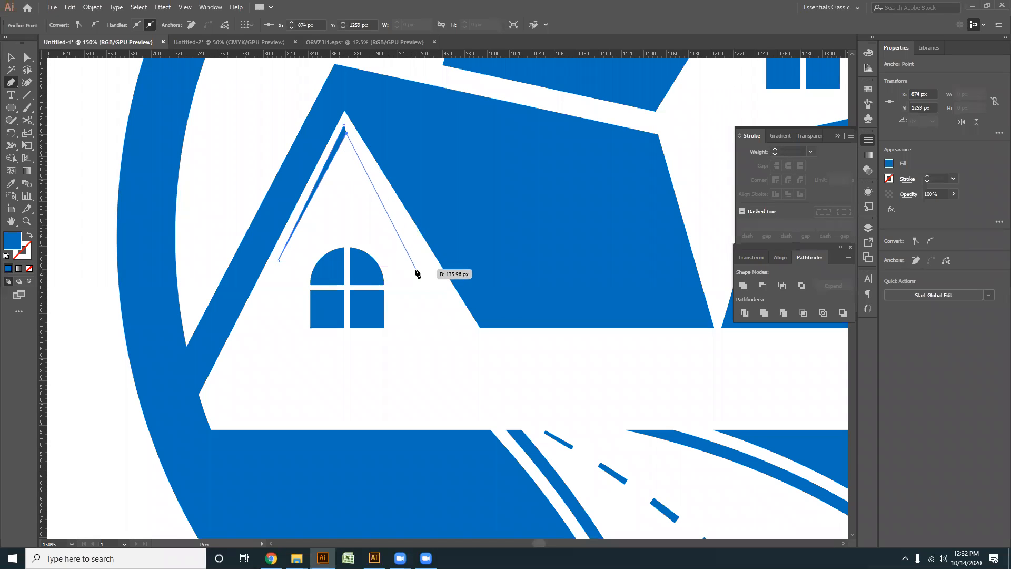
key(ctrl+z)
key(ctrl+z)
key(ctrl+z)
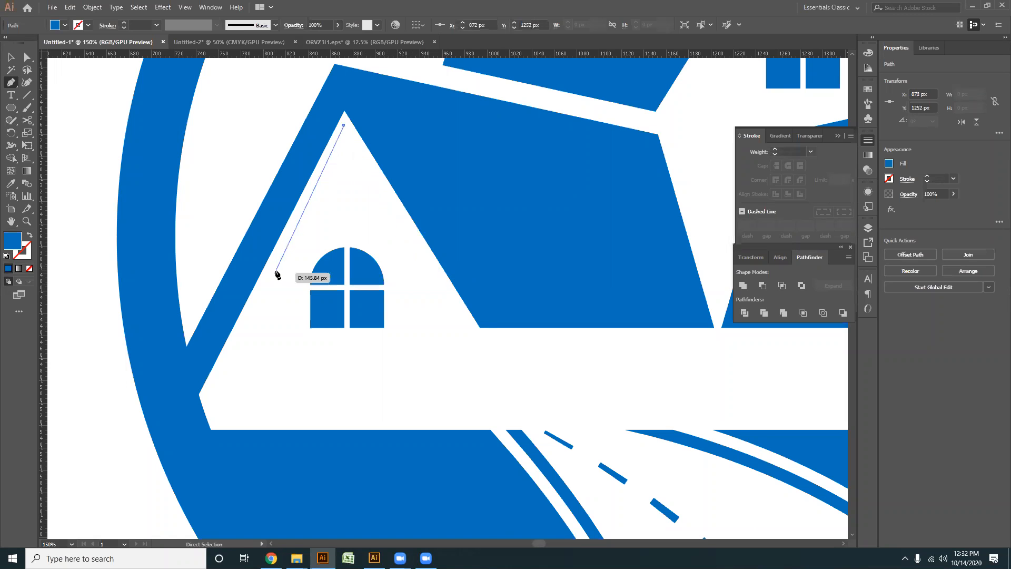
- Complete the path as a closed, thin inverted-V trim with tapering ends inside the left house's gable
click(277, 261)
click(344, 137)
click(409, 272)
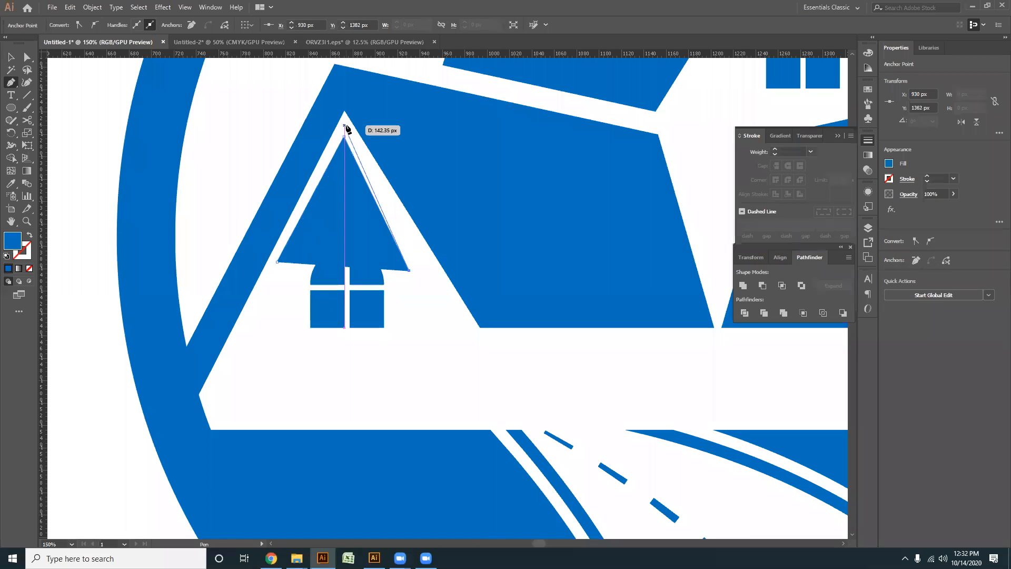
click(344, 124)
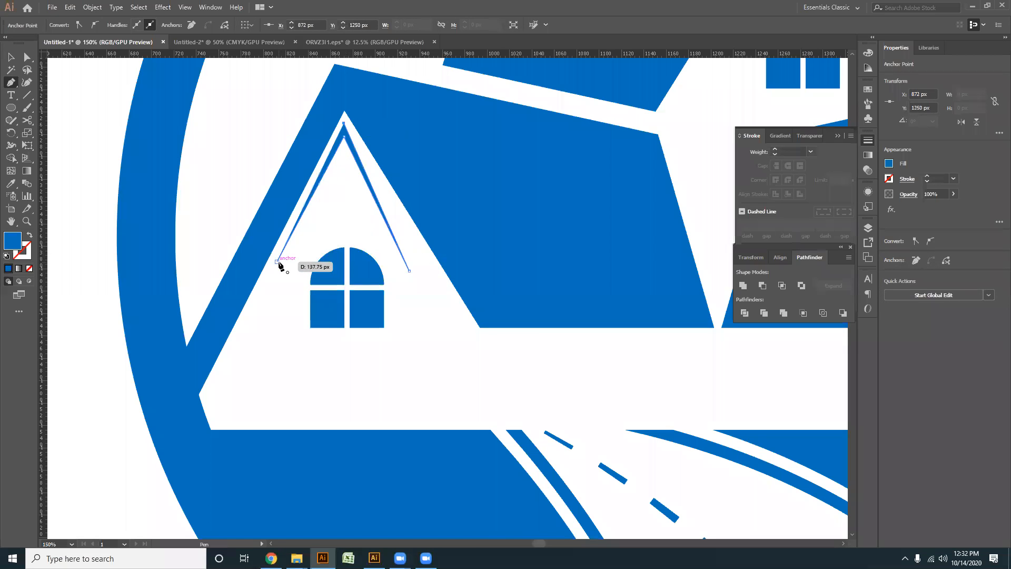
key(v)
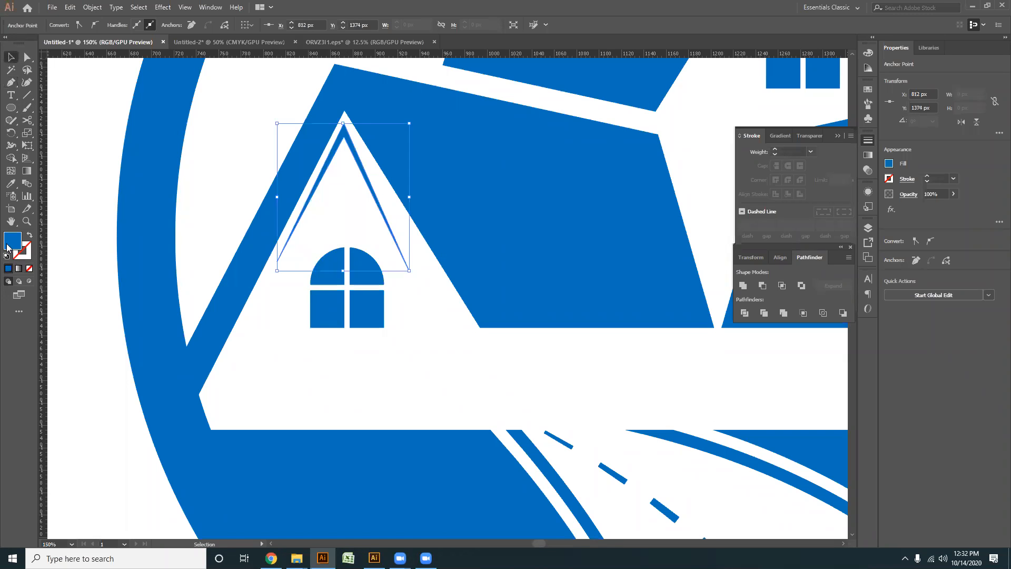
- Fill the inverted-V trim with grey #959899
double_click(12, 247)
drag(415, 249, 365, 268)
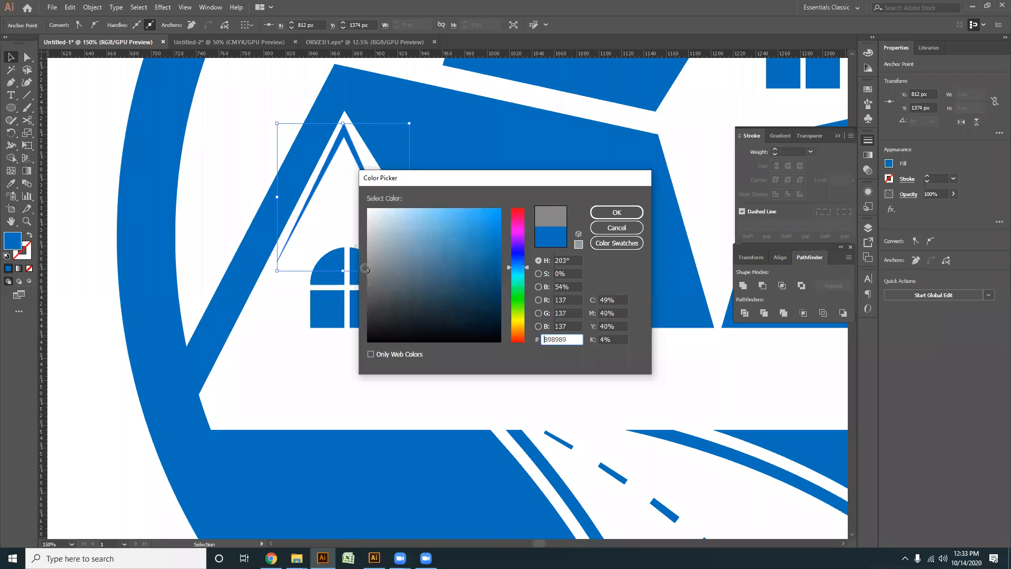
click(617, 213)
scroll(338, 217, down, 2)
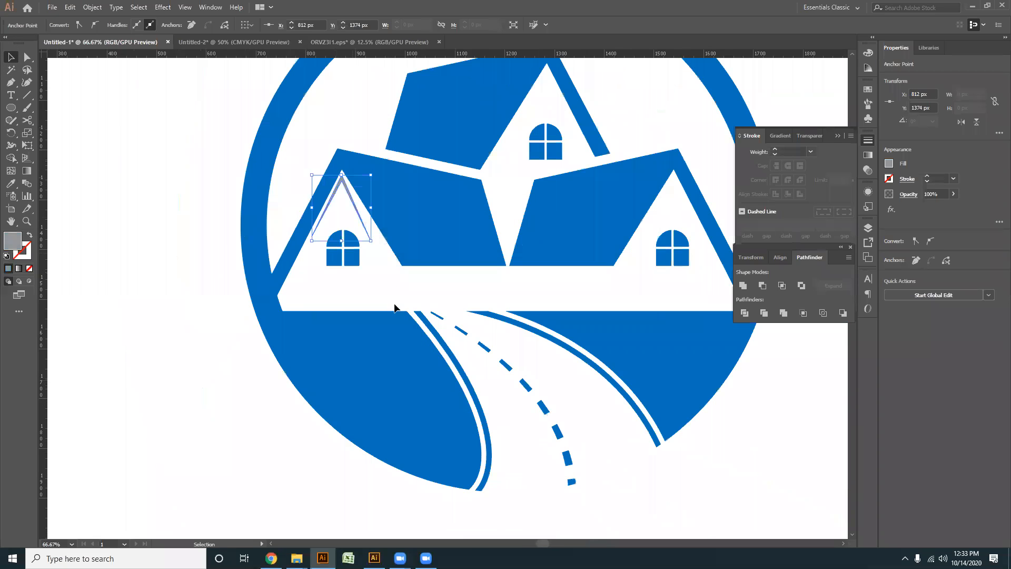
- Copy the grey inverted-V trim onto the gables of the other two houses and deselect it
drag(395, 307, 271, 301)
click(275, 270)
drag(226, 194, 557, 200)
drag(510, 267, 345, 151)
scroll(496, 255, up, 1)
click(472, 191)
scroll(472, 193, down, 4)
drag(486, 255, 435, 289)
- Group the complete ring logo, scale it down, and place it near the artboard's upper edge beside the earlier house logo
drag(519, 416, 214, 151)
key(ctrl+g)
drag(528, 391, 208, 206)
drag(474, 373, 436, 336)
click(472, 355)
drag(472, 354, 491, 420)
drag(390, 331, 448, 153)
click(413, 268)
scroll(414, 269, down, 2)
drag(432, 270, 433, 220)
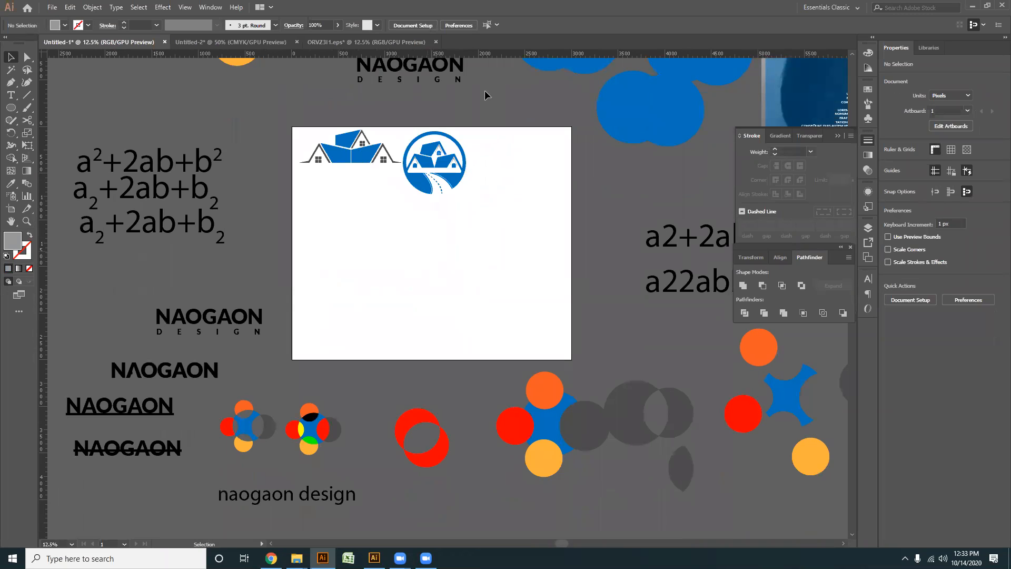
- Draw a vertical line about 1098 px long on the empty lower part of the artboard and give it an 18 pt stroke
click(10, 82)
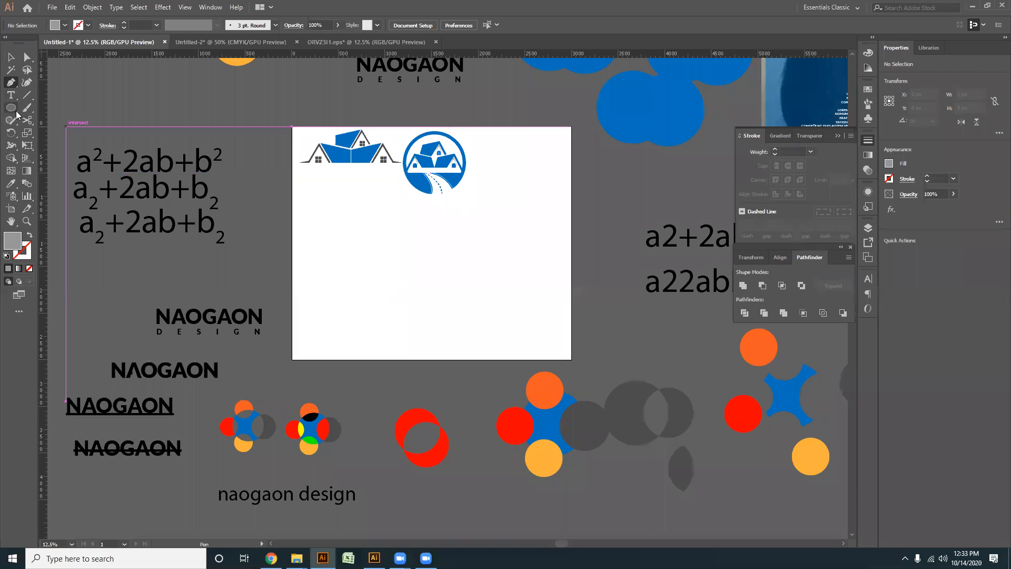
click(27, 95)
scroll(377, 304, up, 1)
drag(378, 197, 378, 402)
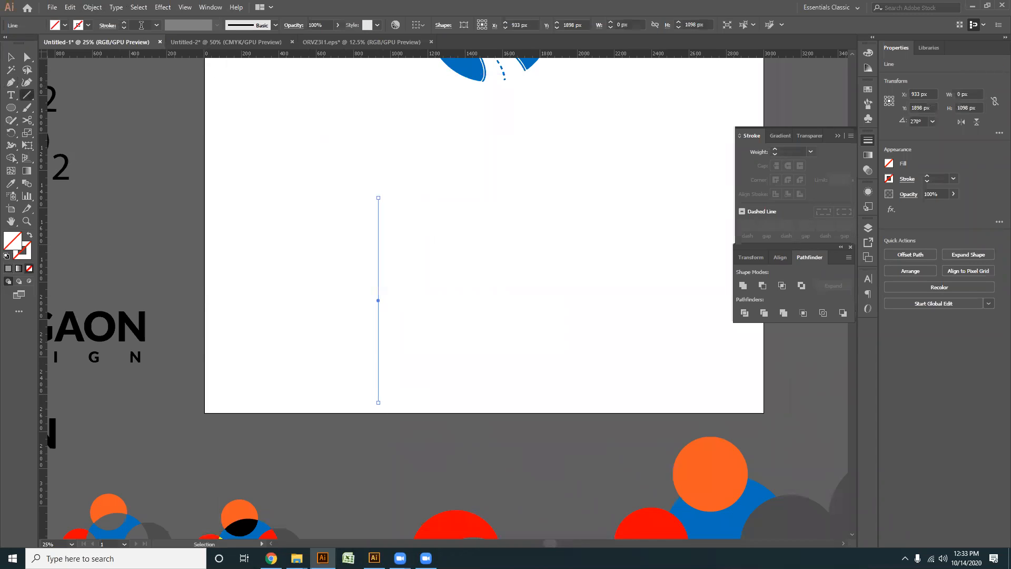
scroll(141, 25, up, 13)
scroll(141, 31, up, 5)
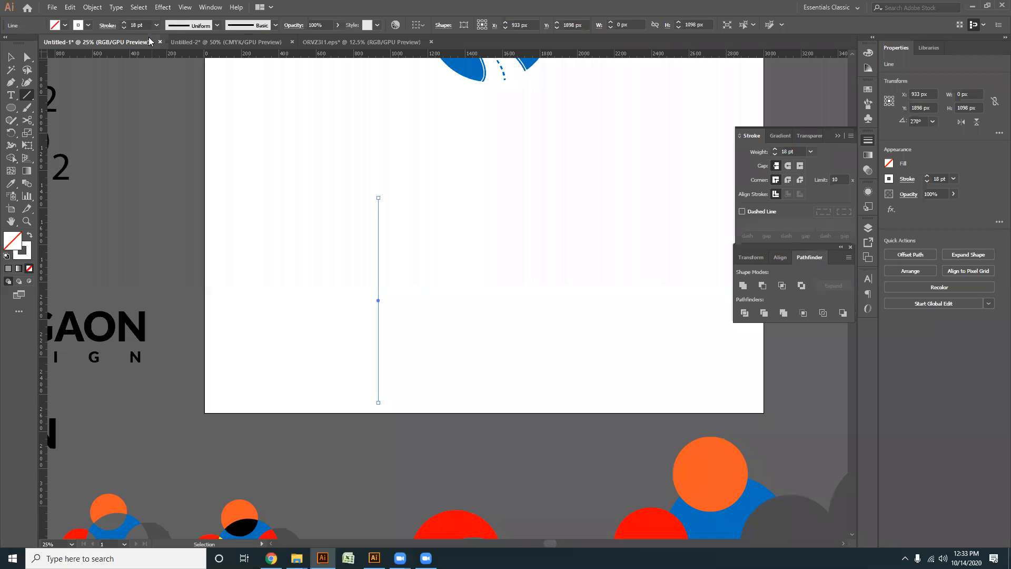
- Colour the vertical line's stroke near-black #070707 and set its weight to 37 pt
double_click(21, 256)
drag(421, 289, 369, 339)
click(604, 216)
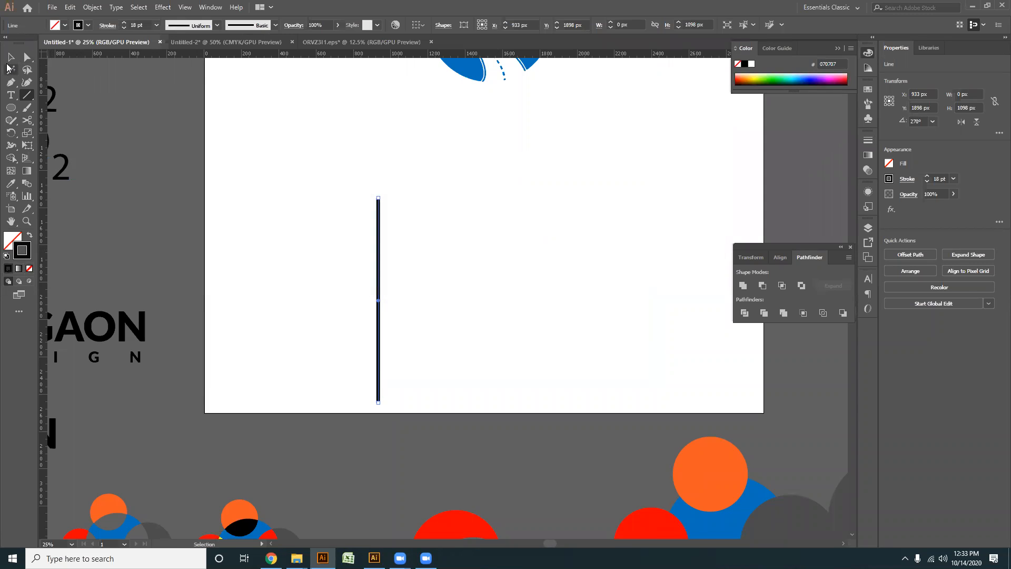
click(11, 58)
scroll(139, 26, up, 19)
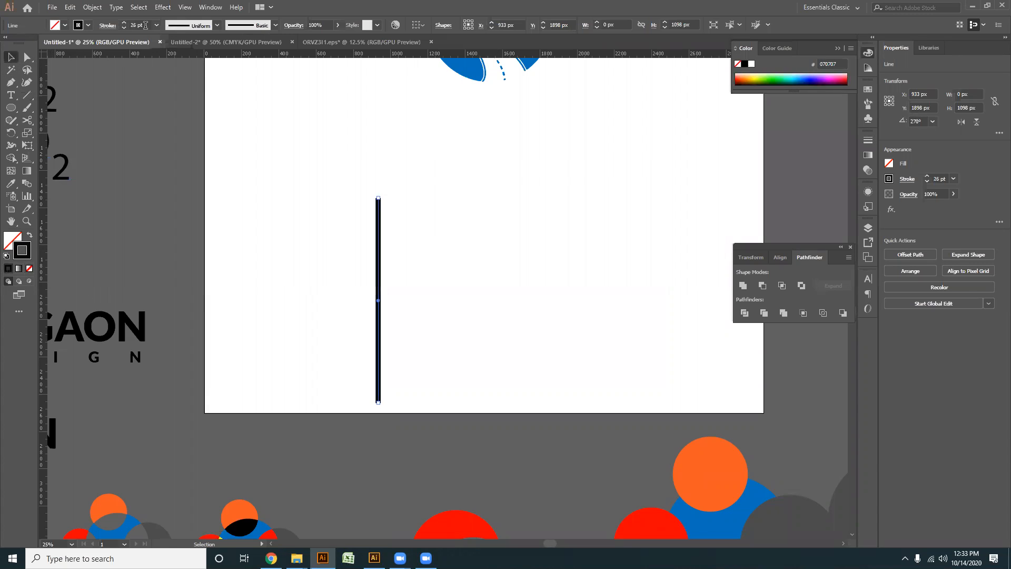
click(490, 348)
click(378, 320)
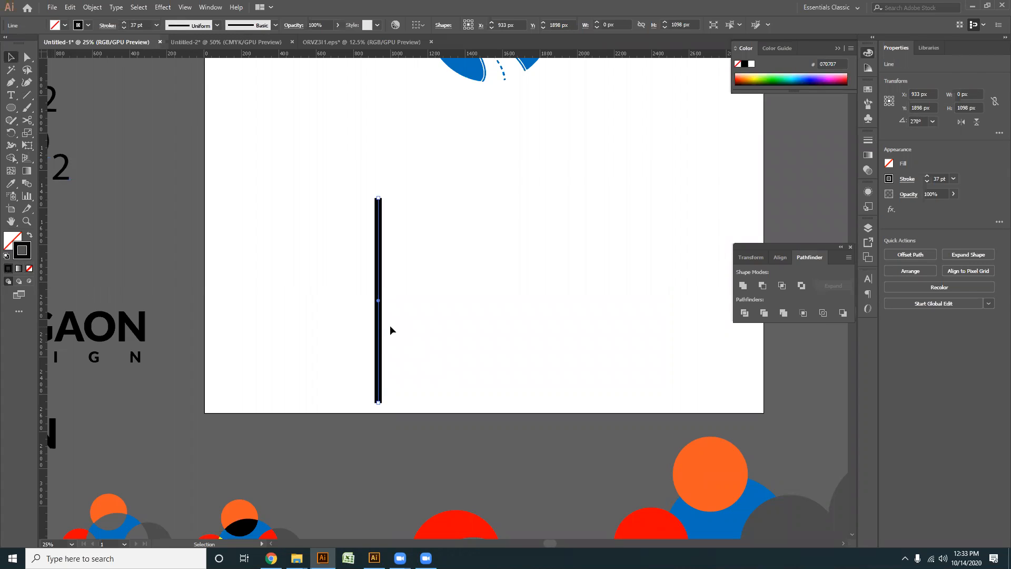
- Copy the line about 145 px to its right and repeat the duplication three times to make five evenly spaced lines
alt+drag(378, 331, 404, 325)
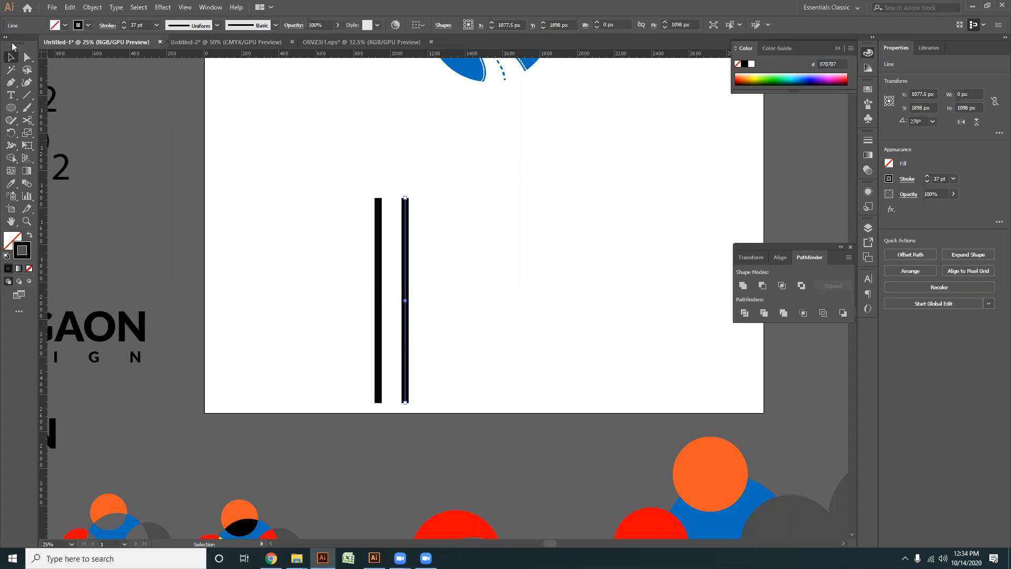
key(ctrl+d)
key(ctrl+d)
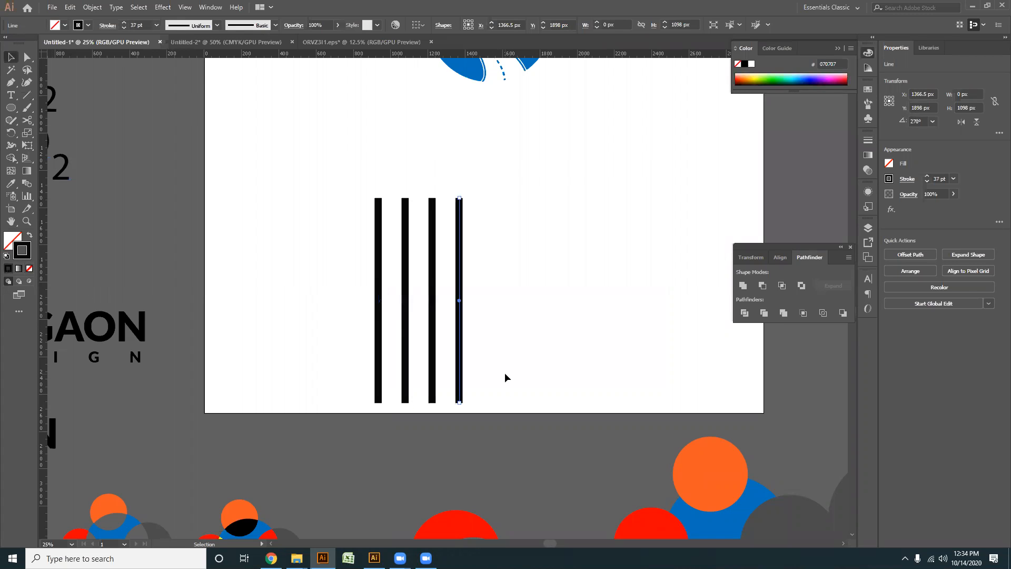
key(ctrl+d)
- Select all five vertical lines and set their stroke weight to 68 pt
drag(559, 383, 299, 200)
click(377, 313)
mouse_move(572, 324)
mouse_down()
mouse_move(499, 318)
mouse_move(221, 220)
mouse_up()
scroll(142, 25, up, 10)
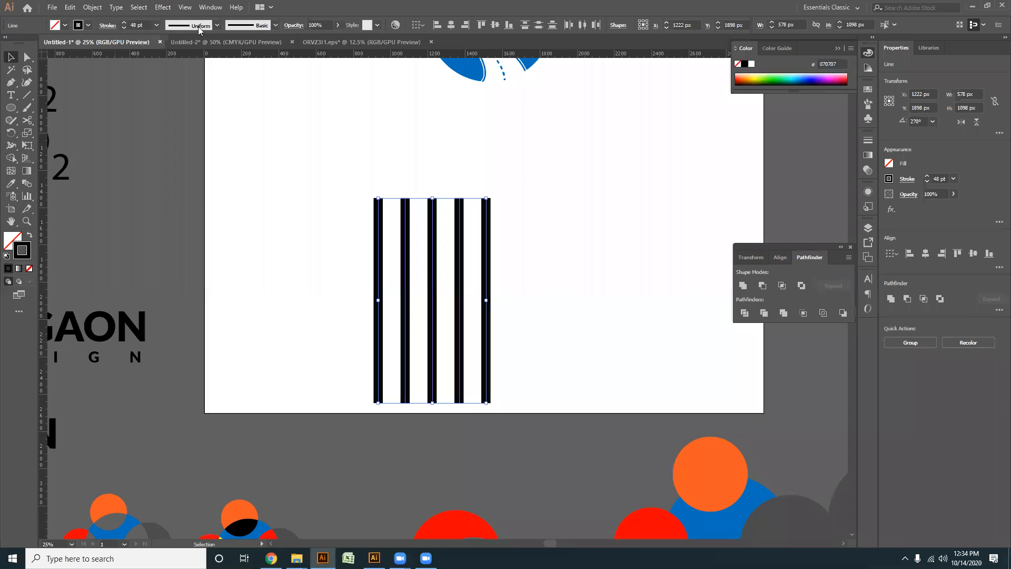
scroll(143, 23, up, 20)
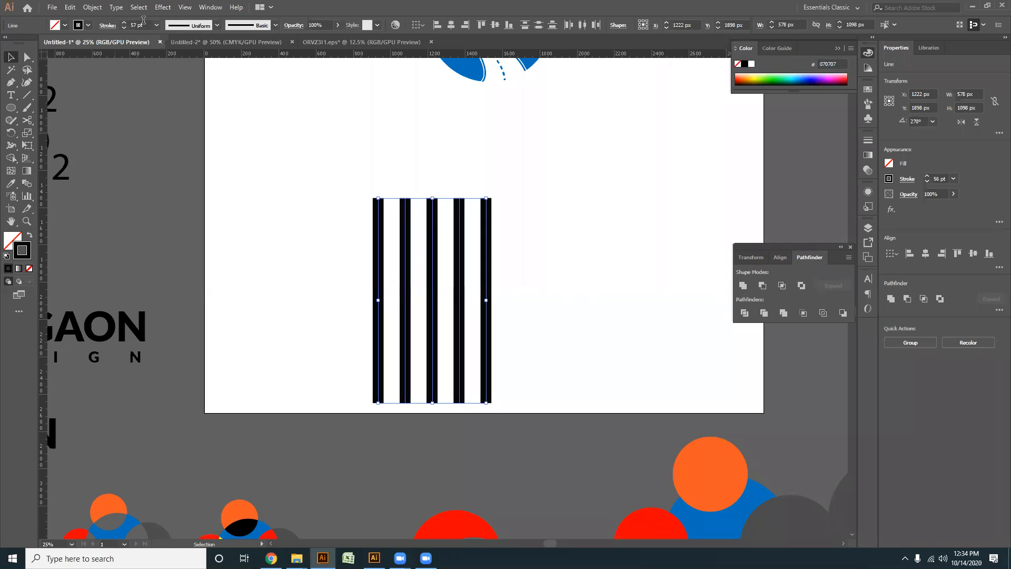
scroll(143, 24, up, 10)
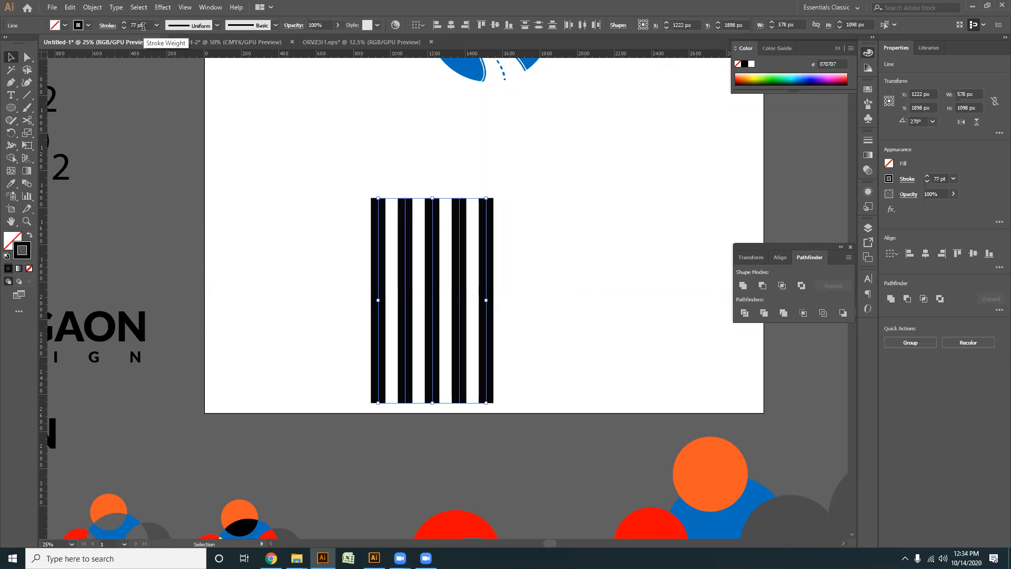
scroll(145, 31, down, 12)
- Expand the five stroked lines into filled shapes
click(93, 7)
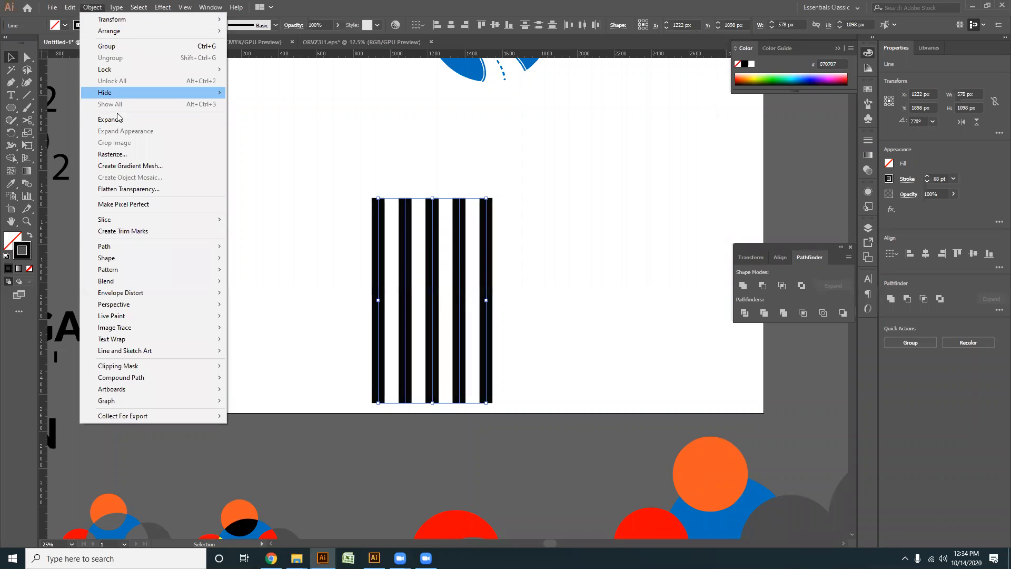
click(119, 119)
click(468, 338)
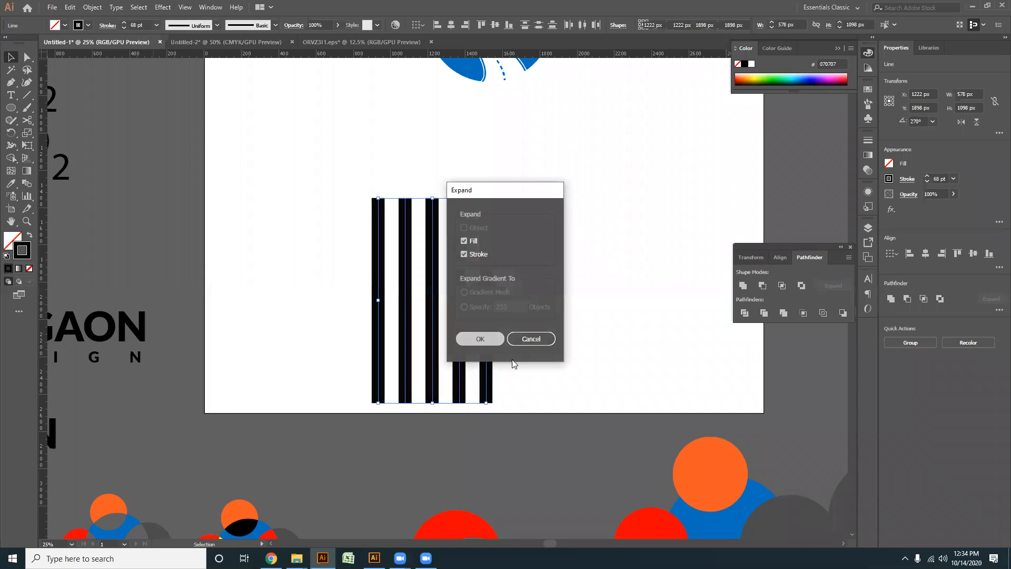
- Create a three-sided polygon with a radius of 434.2055 px beside the upper end of the stripes
click(558, 375)
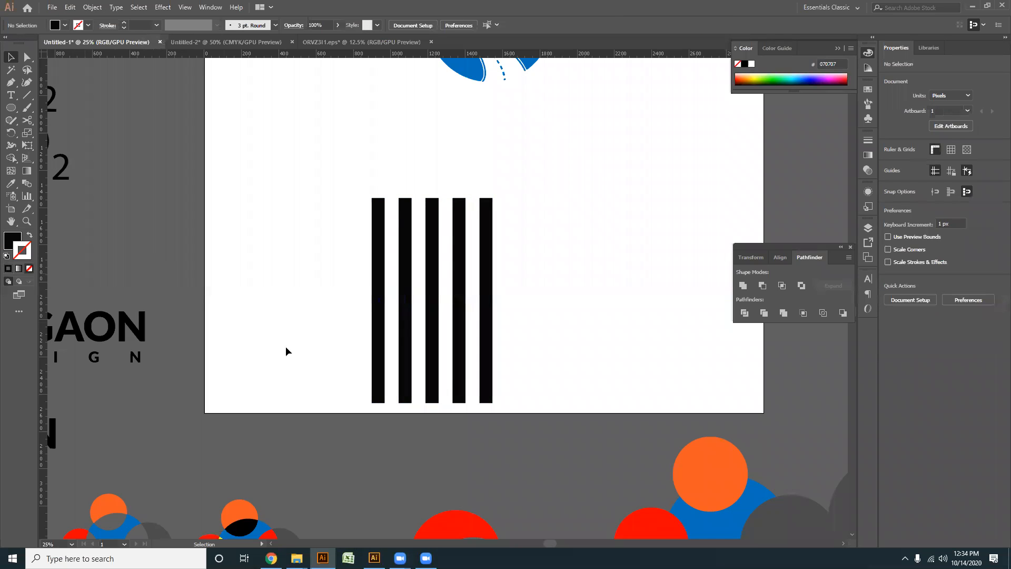
drag(578, 297, 552, 295)
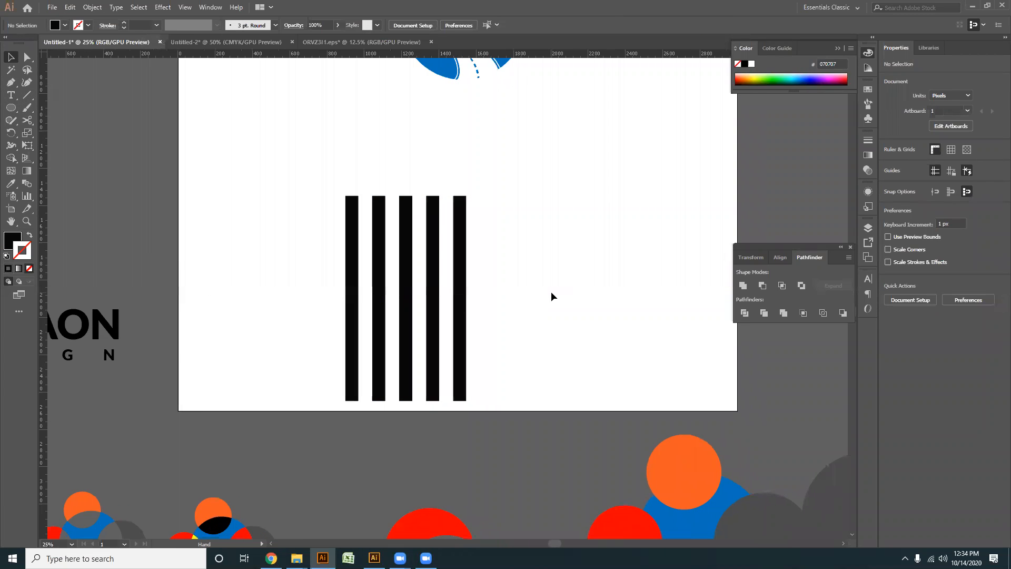
click(10, 82)
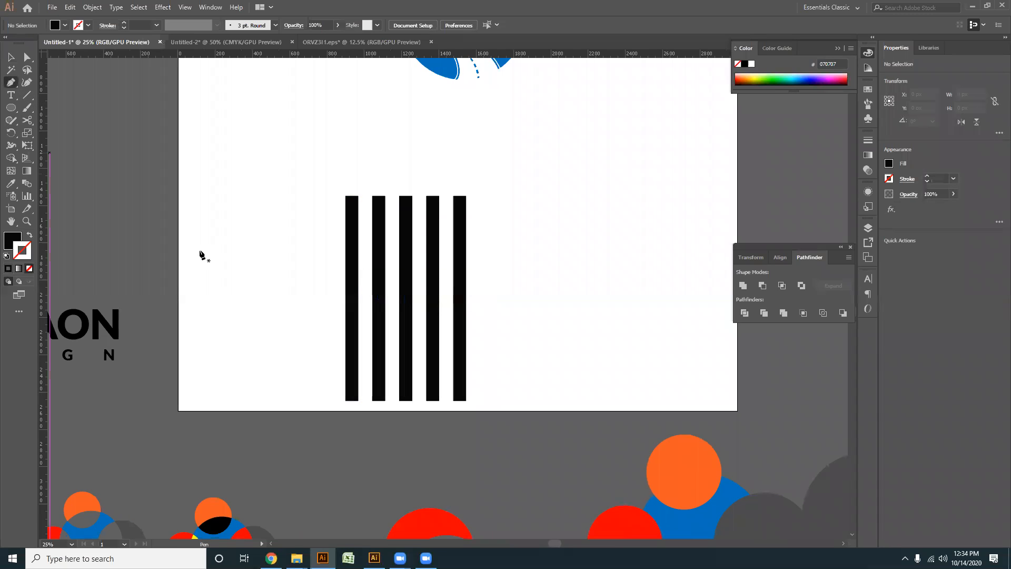
click(10, 107)
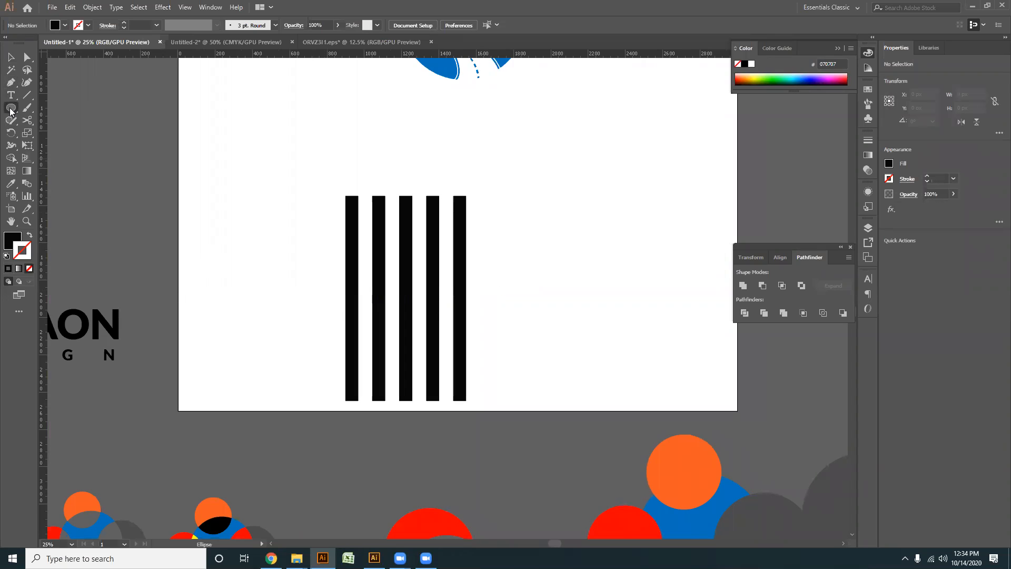
click(61, 146)
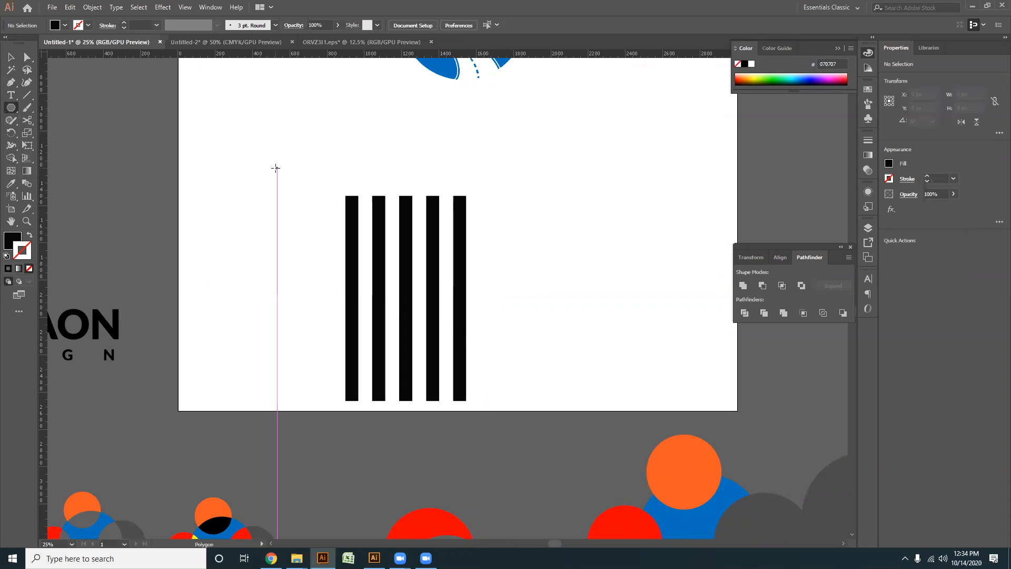
click(276, 168)
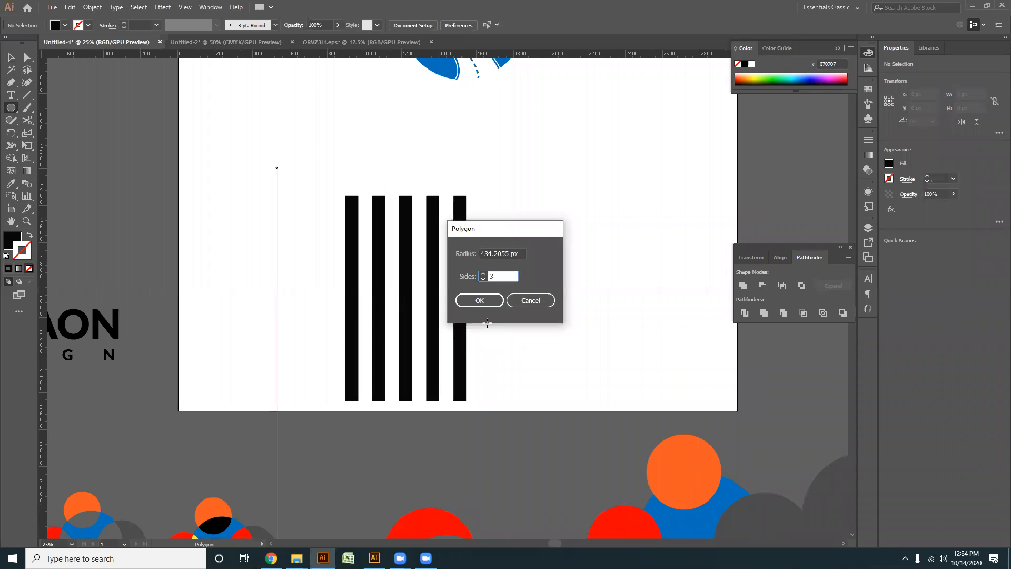
text(3)
click(479, 300)
click(10, 56)
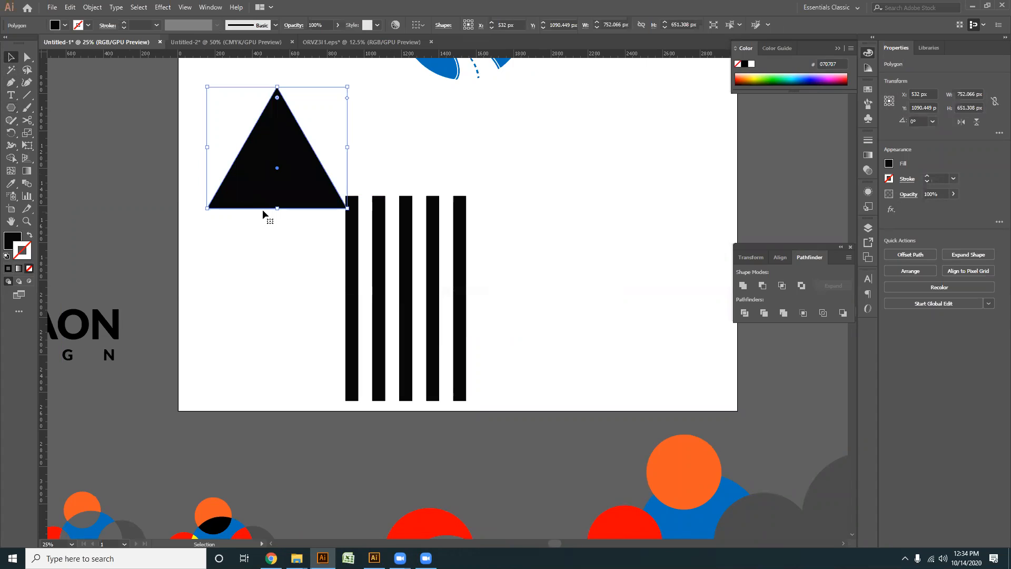
- Flatten the triangle, place it over the upper part of the stripes and enlarge it to about 1070 by 522 px
drag(277, 209, 278, 126)
drag(355, 203, 440, 215)
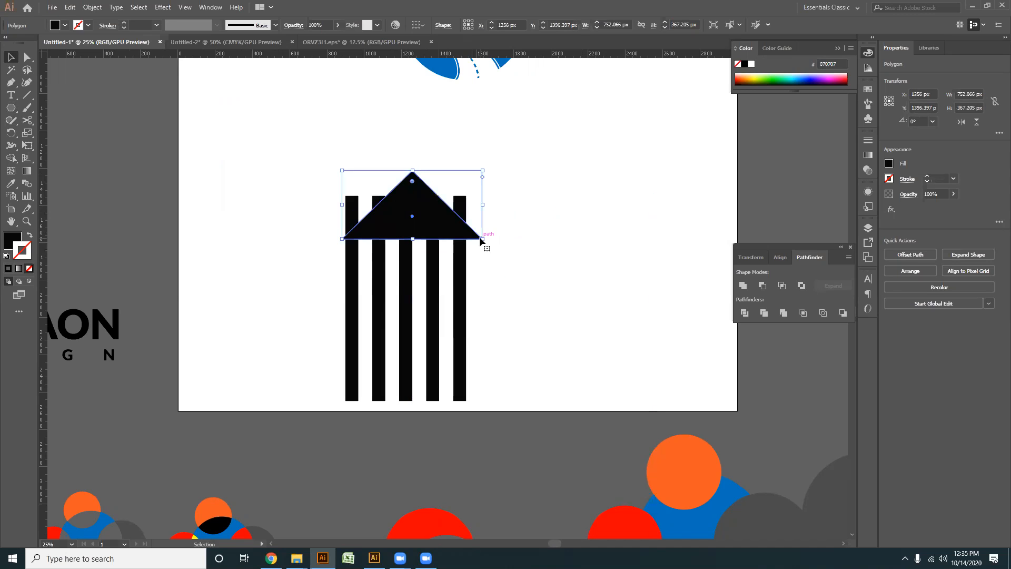
drag(483, 239, 513, 268)
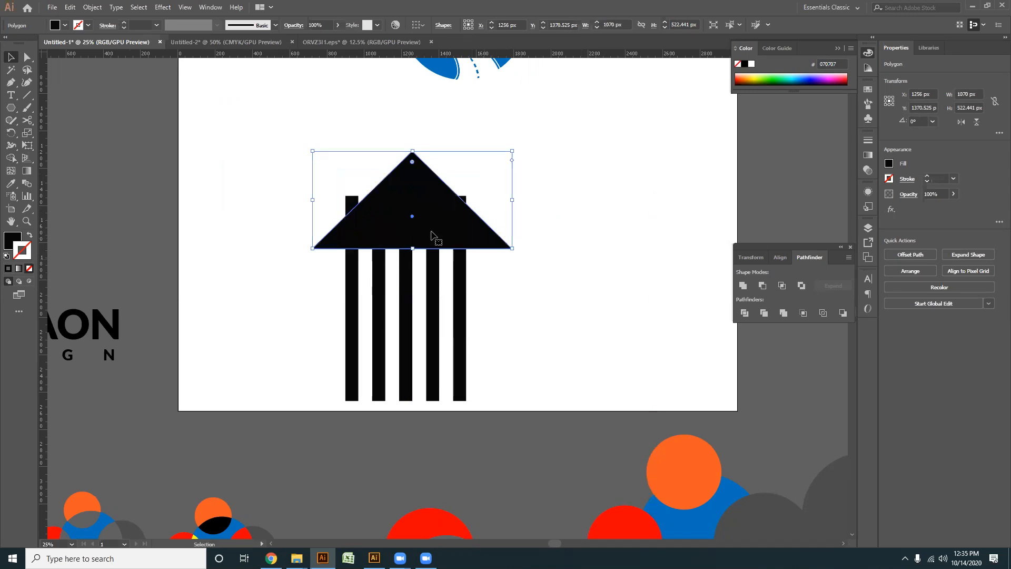
drag(428, 232, 421, 273)
- Select the triangle together with the five stripes and centre-align them horizontally
click(555, 320)
drag(554, 328, 309, 188)
scroll(433, 255, up, 2)
click(507, 338)
drag(511, 309, 515, 328)
scroll(587, 384, down, 2)
drag(585, 382, 178, 132)
click(581, 276)
drag(171, 93, 477, 96)
click(477, 99)
drag(506, 354, 152, 143)
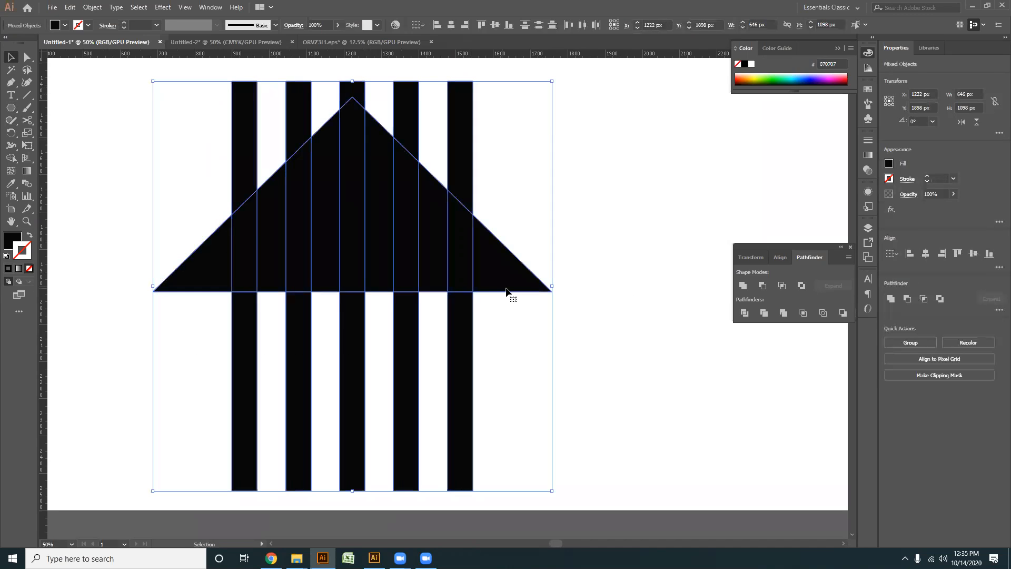
click(451, 25)
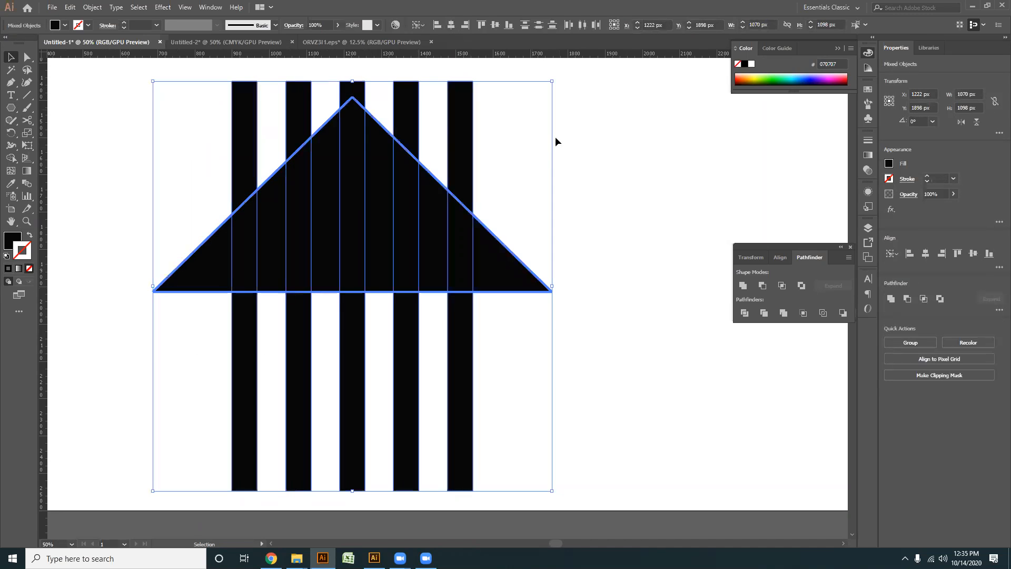
- Split the overlapping stripes and triangle with Shape Builder and delete the triangle pieces outside the stripes
click(10, 159)
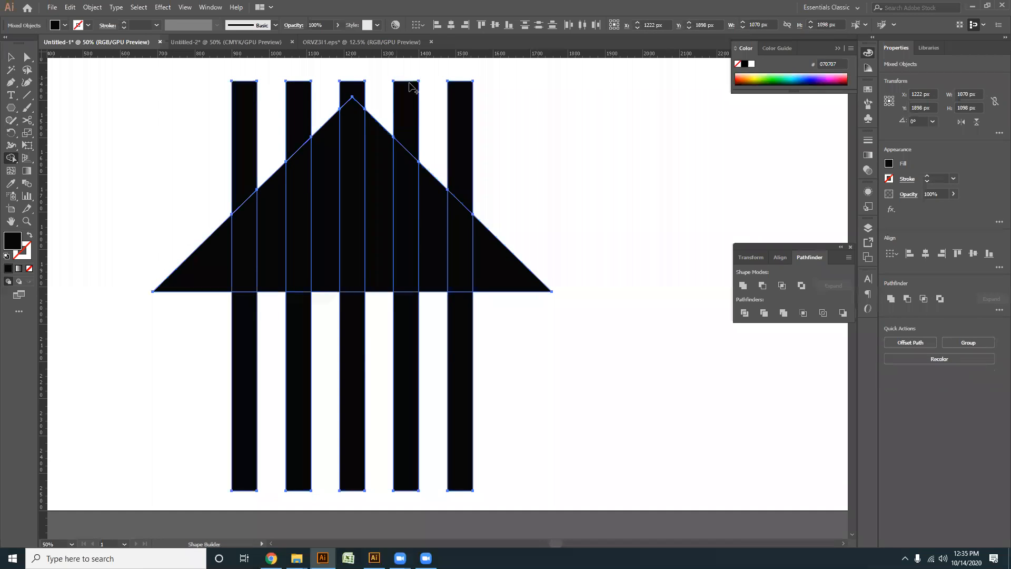
key(a)
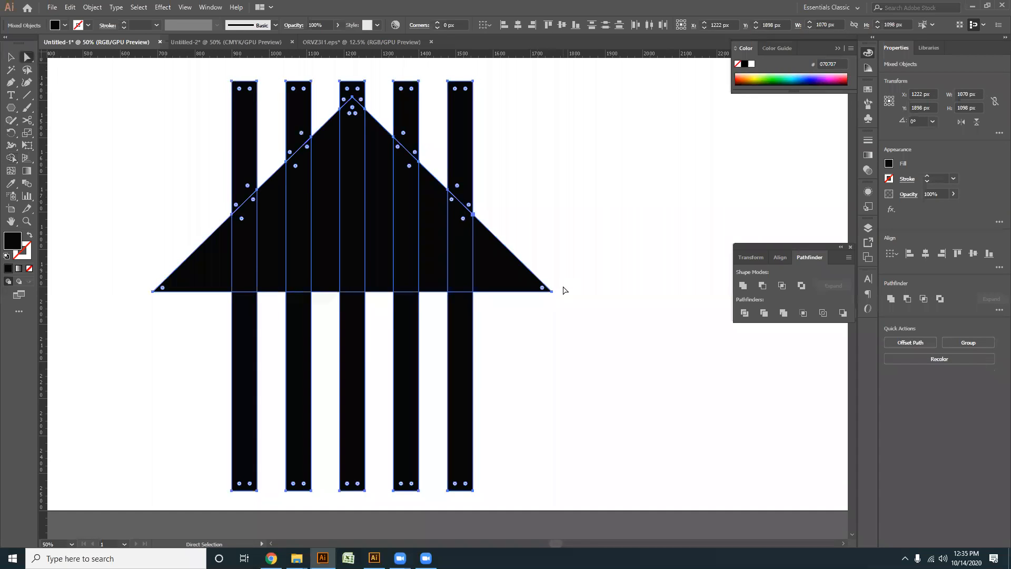
click(497, 274)
key(Delete)
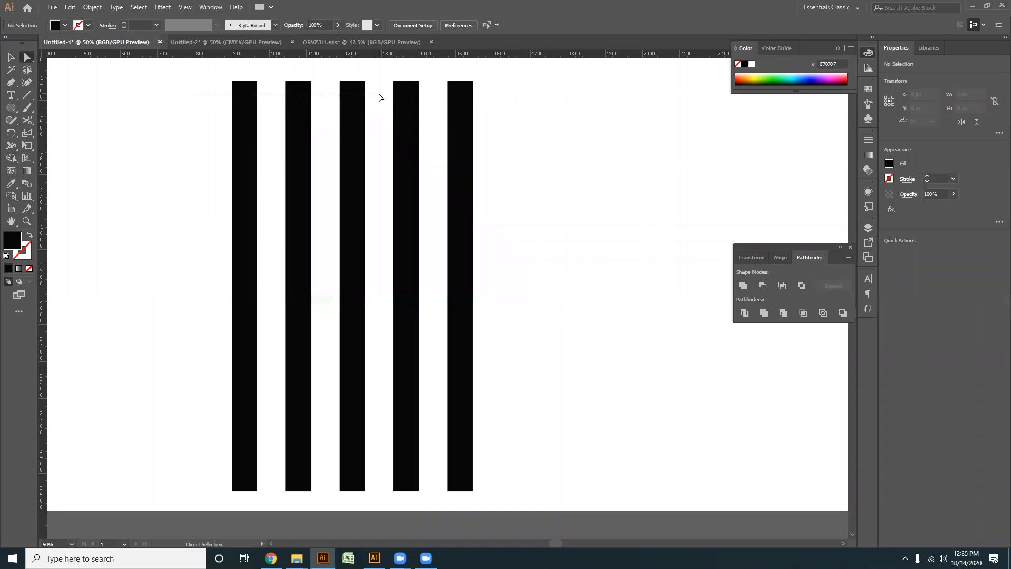
- Delete the stripe ends above the former triangle edges so the five bars form a peaked, slanted top
drag(531, 120, 410, 100)
key(Delete)
drag(331, 79, 371, 91)
key(Delete)
drag(221, 78, 302, 102)
key(Delete)
key(Delete)
click(12, 60)
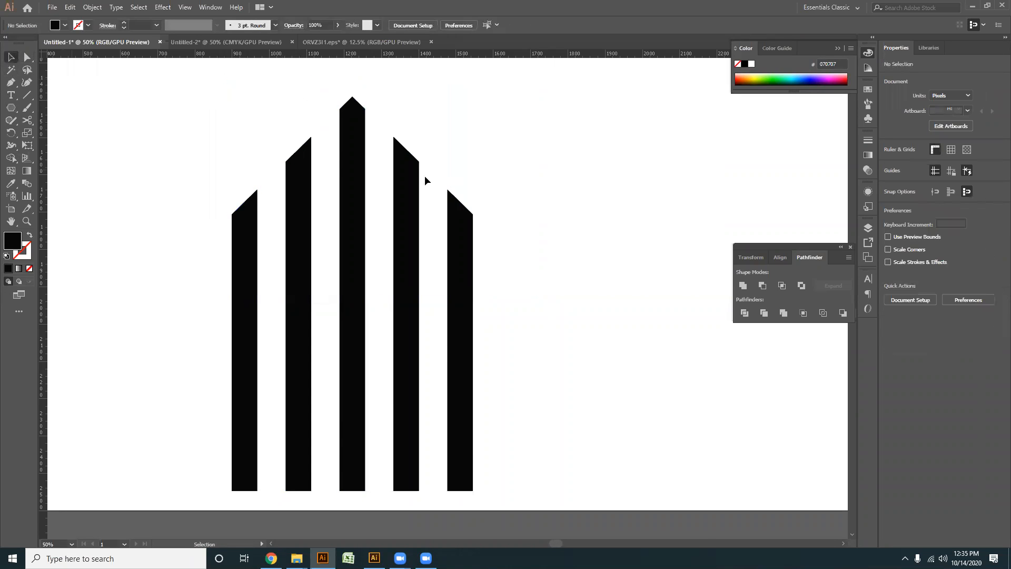
- Move the peaked five-bar shape up and to the left on the artboard, beneath the house logos
scroll(425, 176, down, 3)
scroll(494, 250, up, 1)
drag(479, 269, 185, 169)
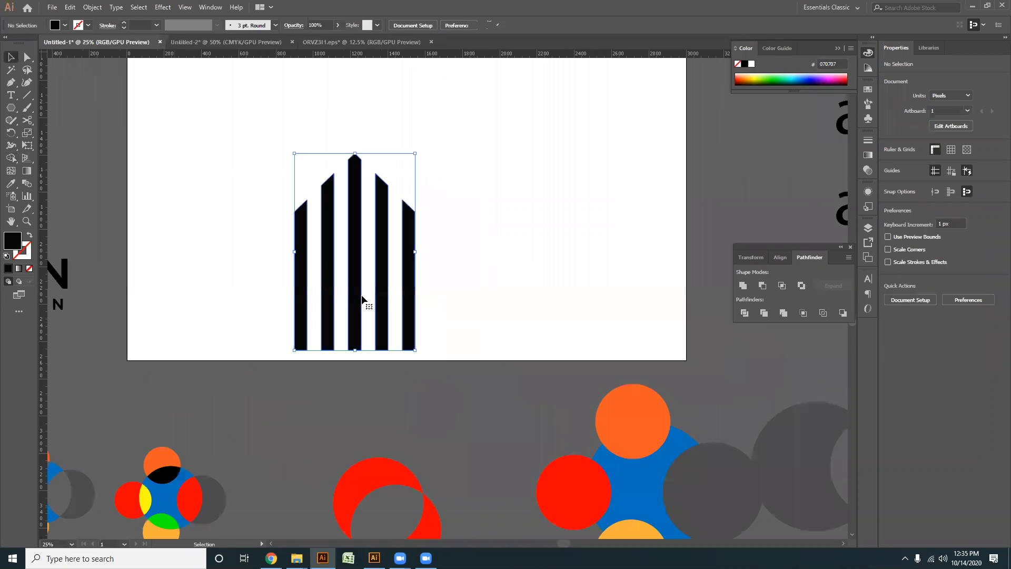
drag(362, 300, 287, 216)
click(433, 309)
scroll(335, 289, down, 2)
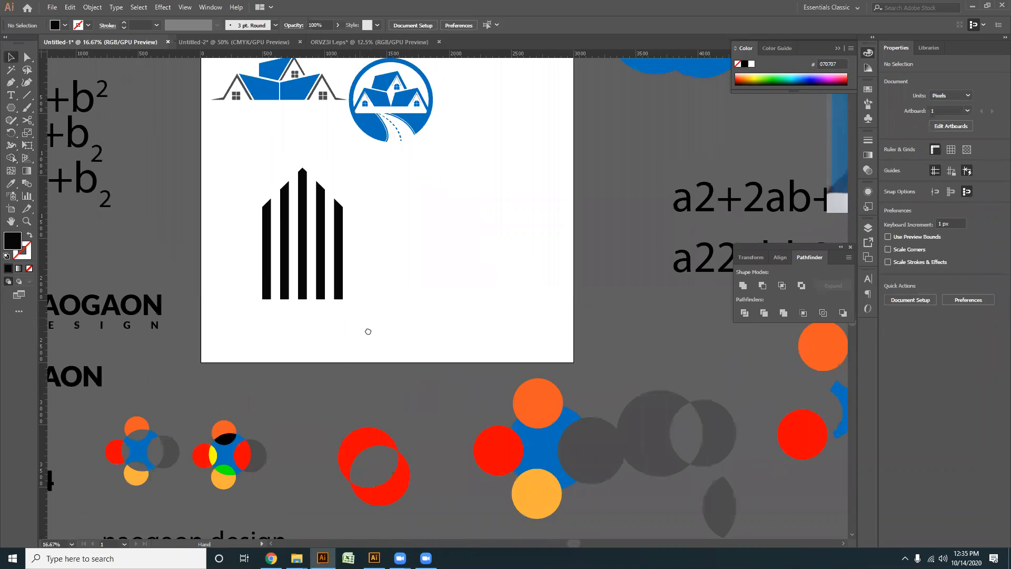
- Scale the five-bar icon down to about 220 by 360 px and place it near the artboard's left edge below the first logo
scroll(368, 331, up, 2)
click(294, 241)
drag(348, 305, 310, 241)
click(317, 292)
scroll(284, 283, up, 1)
scroll(284, 282, up, 1)
drag(367, 324, 381, 372)
click(329, 278)
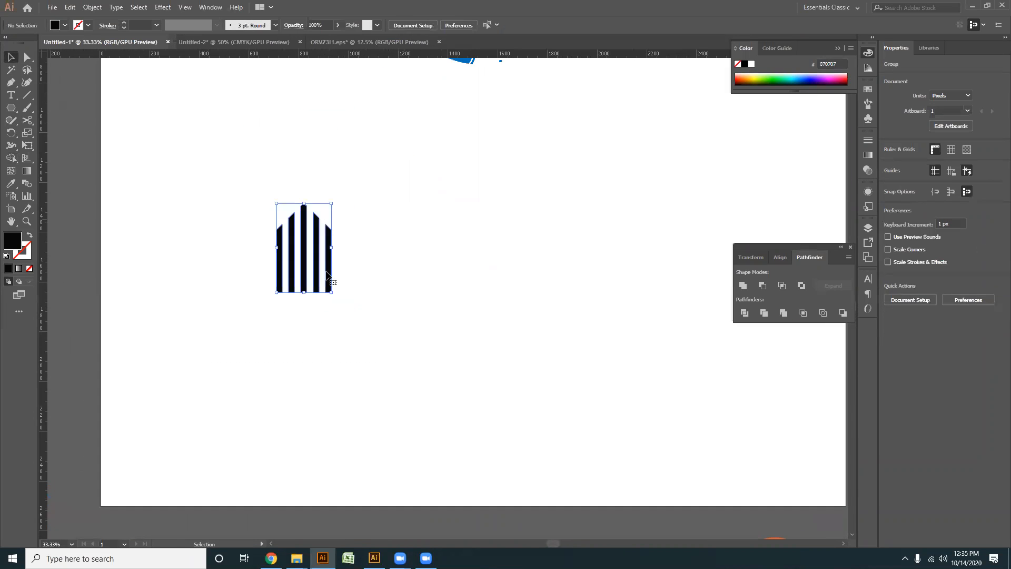
drag(306, 265, 175, 116)
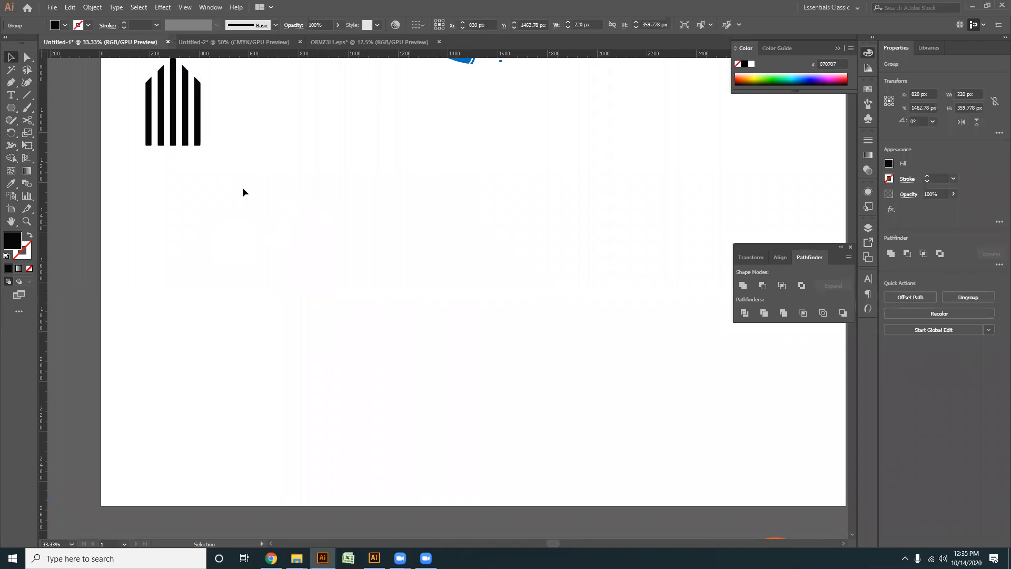
click(243, 190)
scroll(159, 276, down, 1)
click(11, 83)
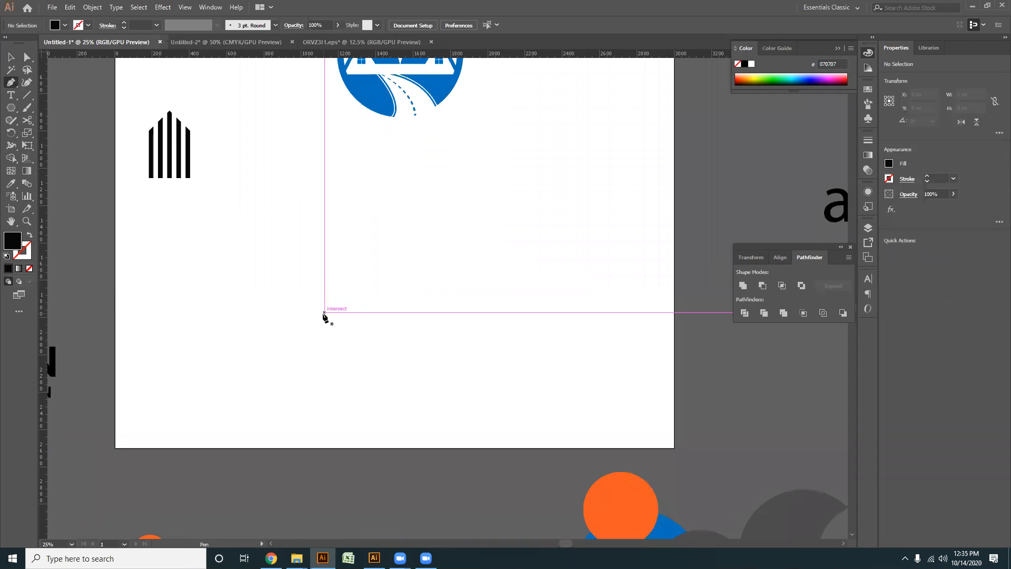
click(270, 338)
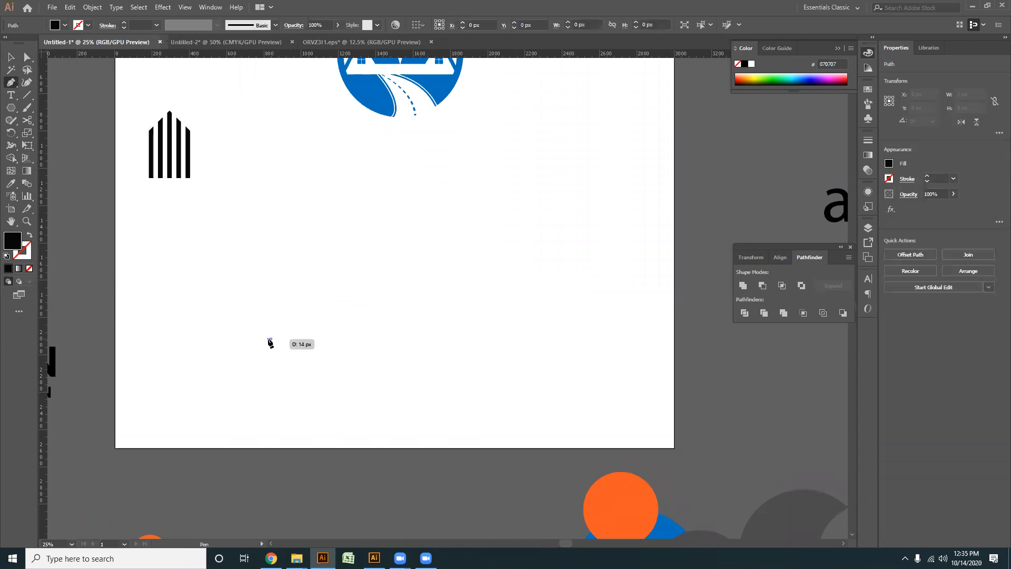
shift+click(285, 223)
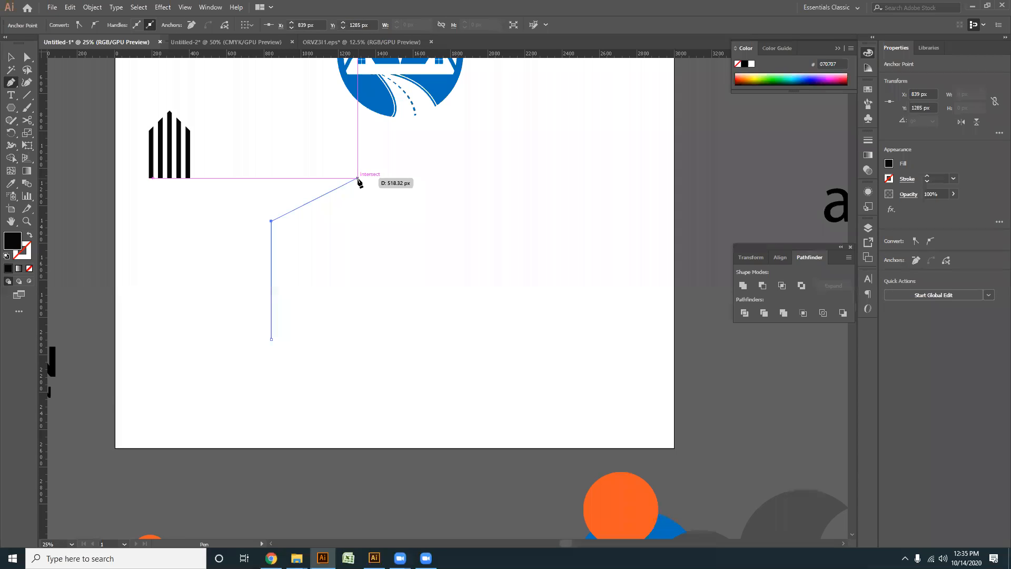
click(357, 178)
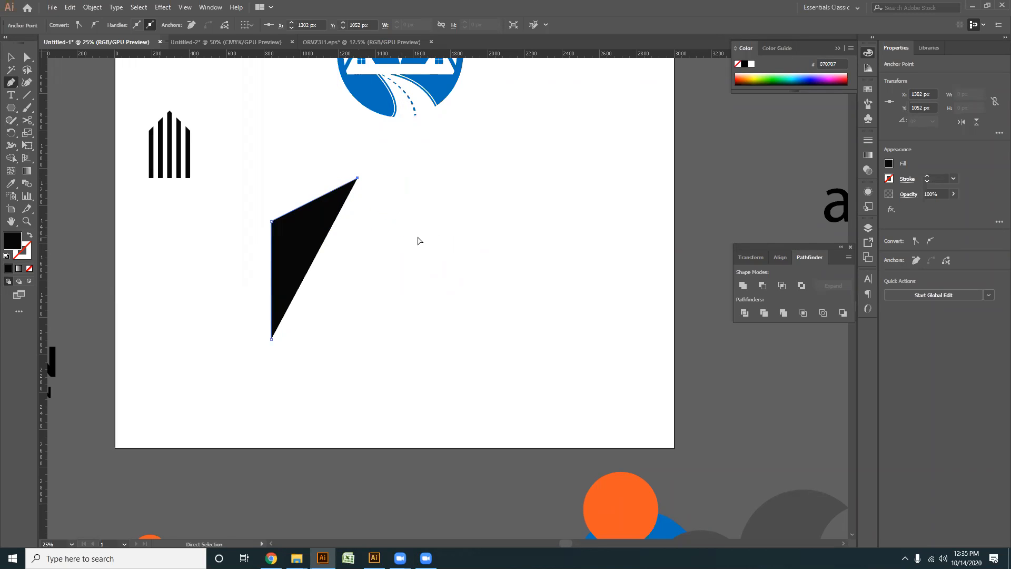
key(ctrl+z)
key(ctrl+z)
key(ctrl+z)
- Place a horizontal eave guide and draw an open house outline about 789 by 802 px with the Pen tool, its eaves on the guide
click(10, 56)
drag(514, 100, 498, 232)
key(p)
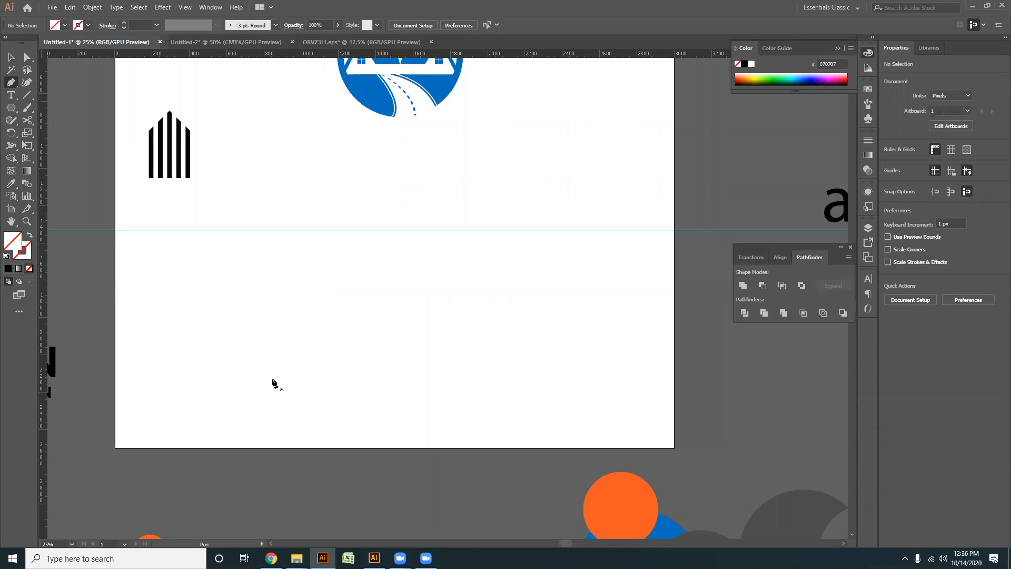
click(316, 328)
click(316, 229)
click(388, 177)
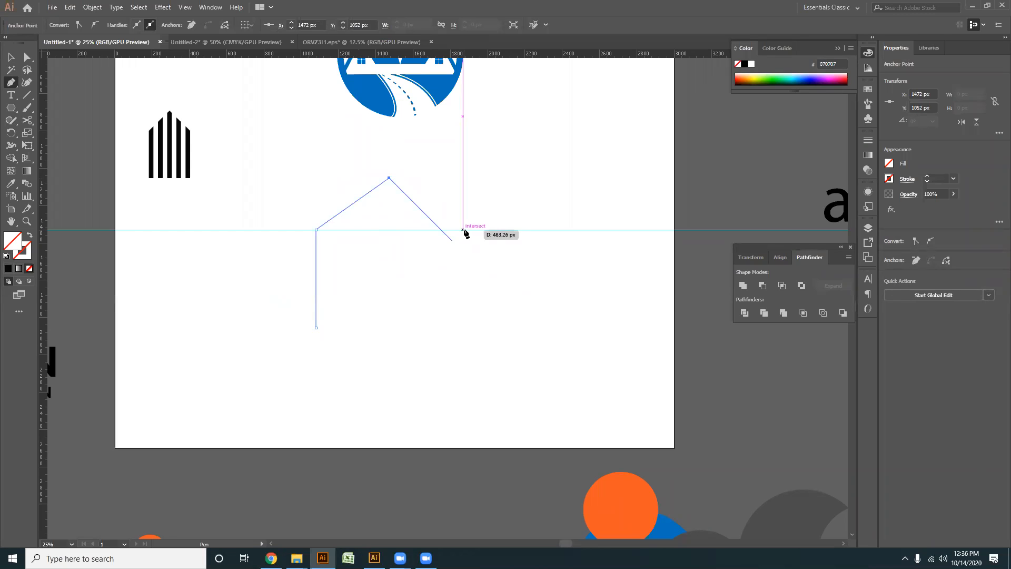
click(463, 230)
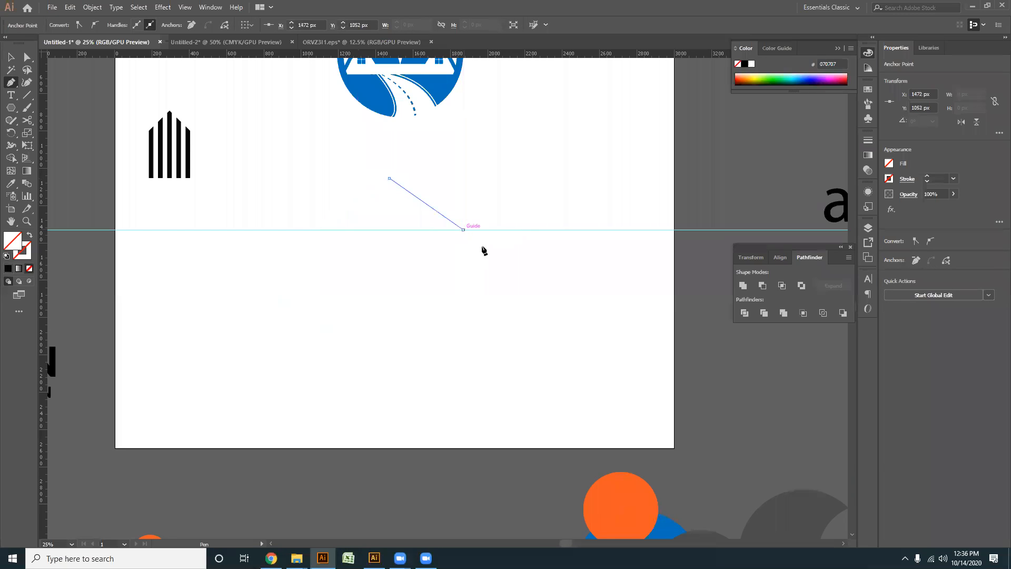
click(462, 328)
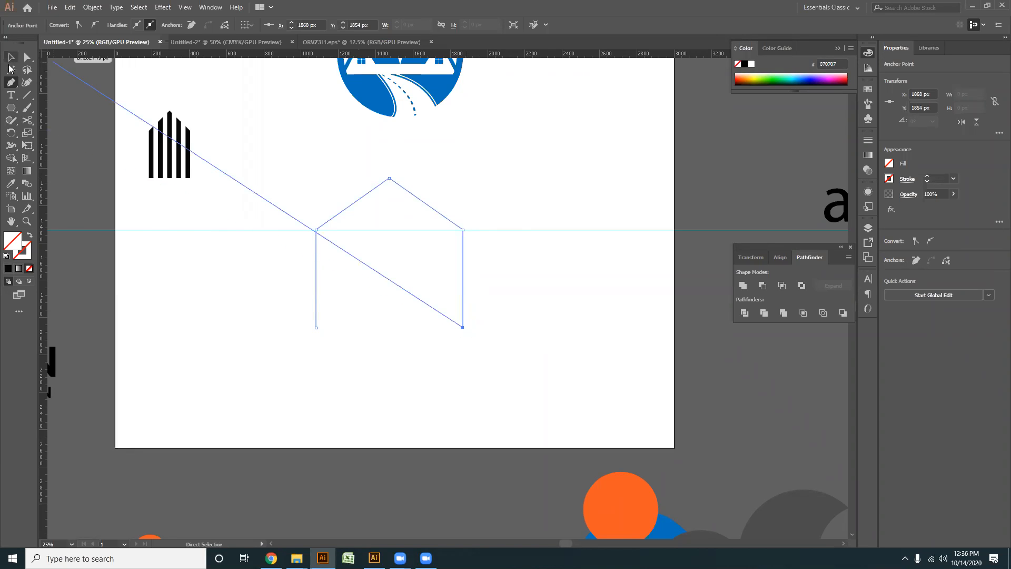
click(13, 57)
- Give the house outline a black stroke with a weight of 50 pt
drag(414, 368, 287, 279)
scroll(137, 24, up, 20)
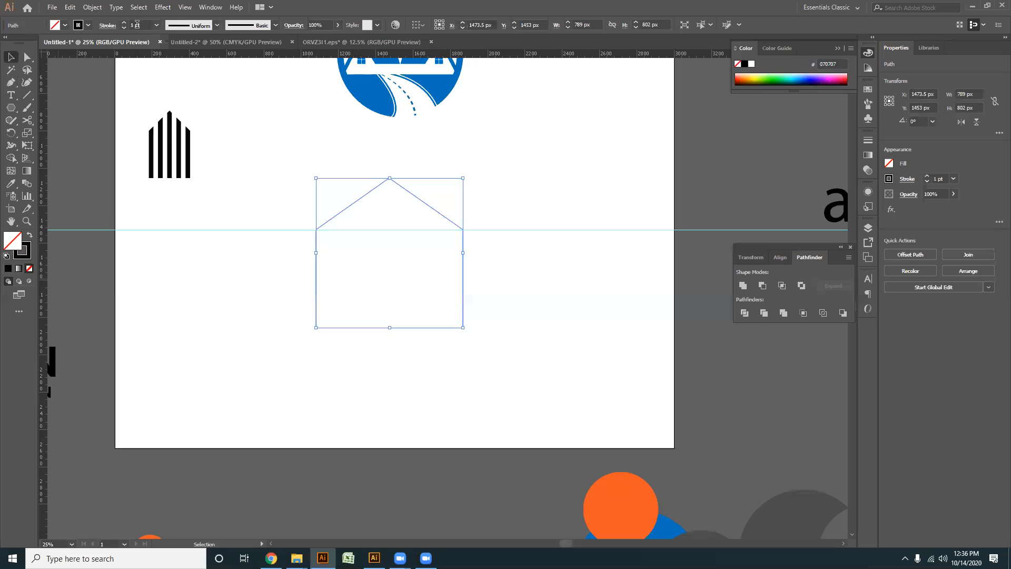
scroll(132, 23, up, 20)
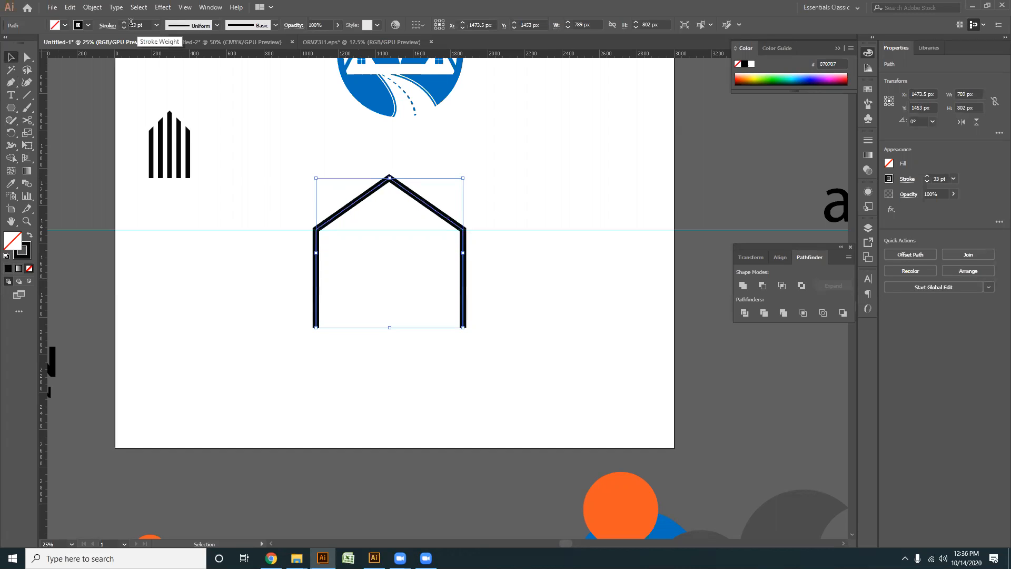
click(534, 252)
- Delete the horizontal guide crossing the house outline's eaves
scroll(532, 247, down, 1)
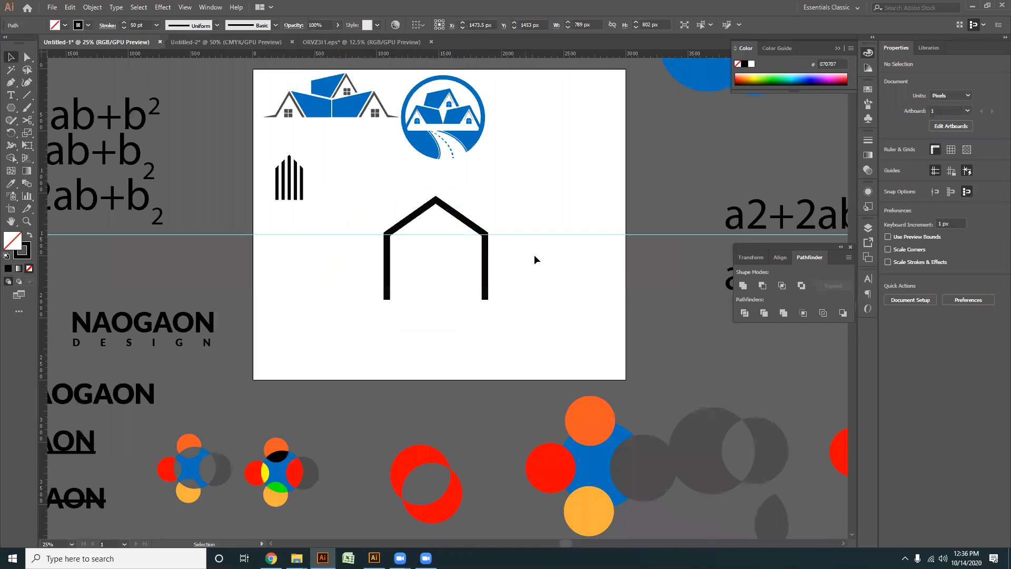
drag(536, 238, 503, 306)
drag(543, 380, 543, 381)
key(Delete)
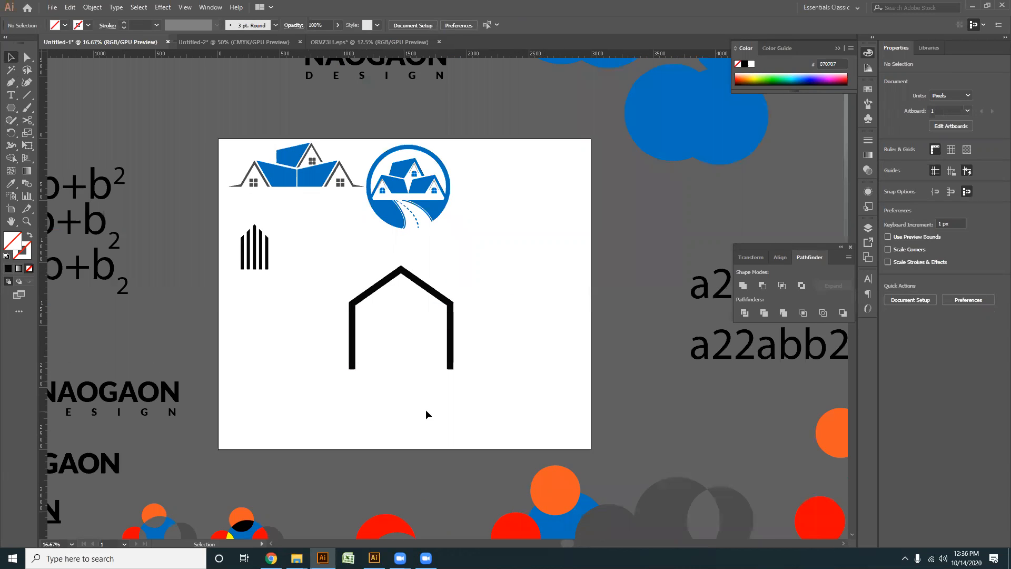
- Scale the house outline down while keeping its 50 pt stroke weight
scroll(394, 389, up, 2)
drag(564, 449, 388, 260)
drag(507, 371, 482, 351)
click(470, 364)
scroll(449, 365, up, 2)
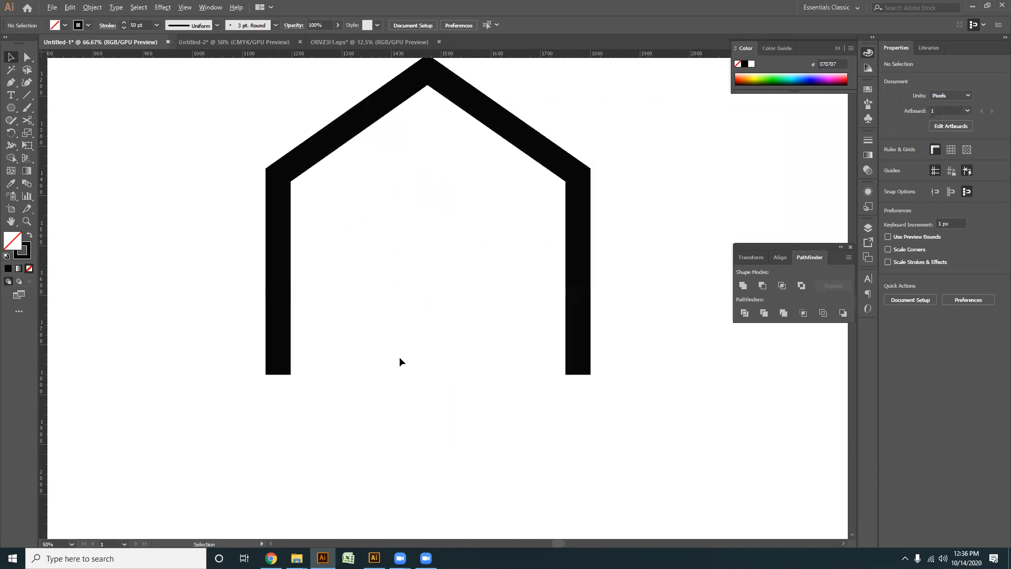
drag(382, 305, 387, 282)
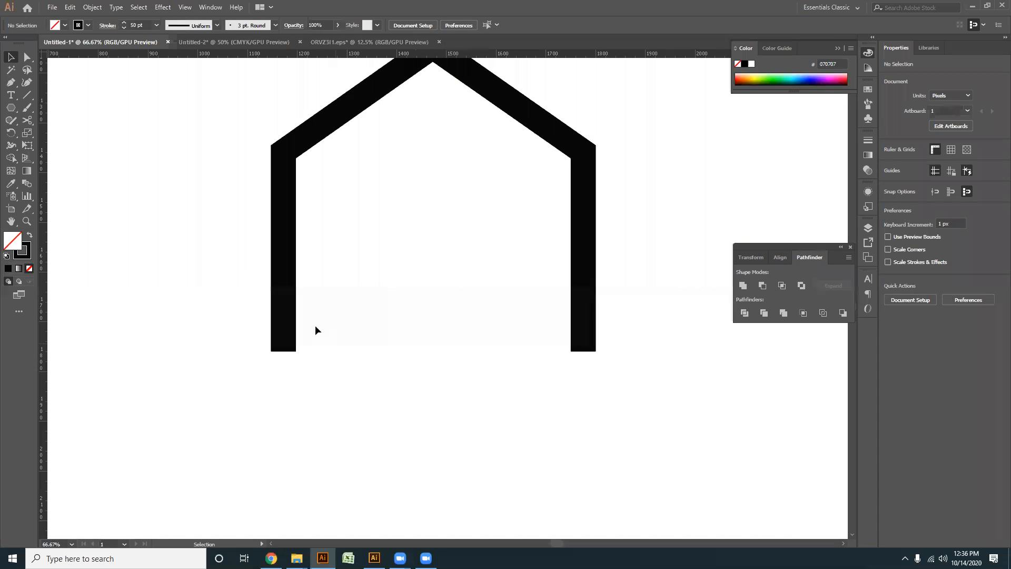
- Draw a vertical line about 410 px tall with a 50 pt stroke just inside the house's left wall
click(288, 318)
click(27, 95)
mouse_move(338, 143)
mouse_down()
mouse_move(349, 351)
mouse_move(364, 354)
mouse_up()
- Copy the inner vertical line about 95 px to its right and repeat the duplication twice to make four bars
click(9, 57)
drag(337, 281, 385, 276)
key(ctrl+d)
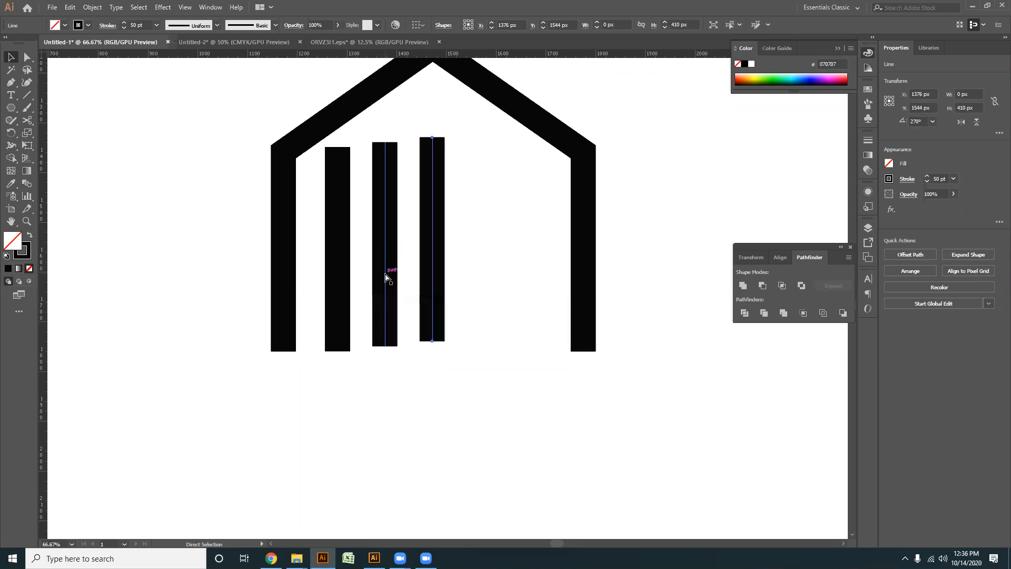
key(ctrl+d)
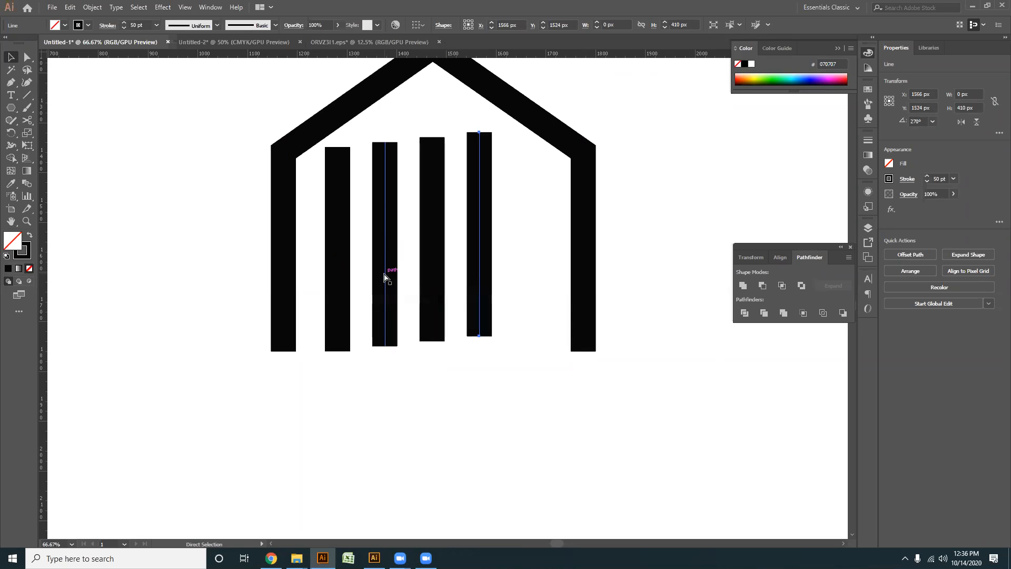
- Duplicate the vertical bar once more to make five, and align all five bars' lower ends with each other
key(ctrl+d)
drag(553, 387, 339, 288)
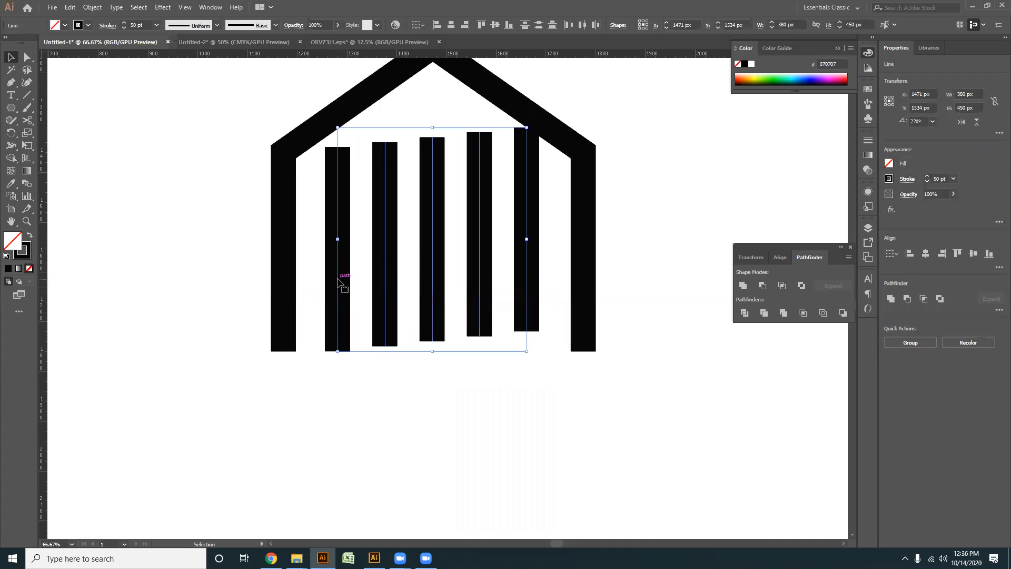
click(508, 25)
click(542, 341)
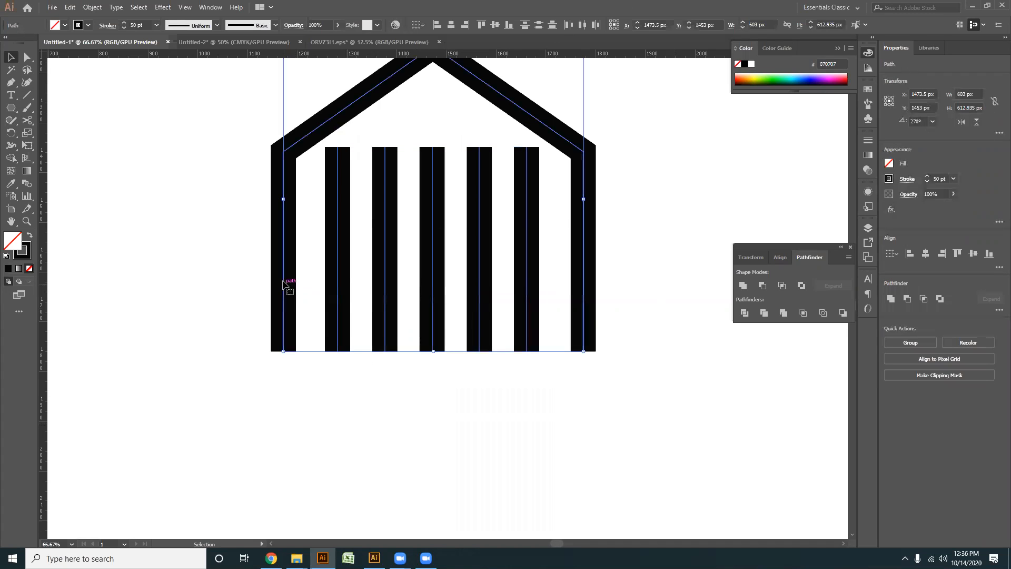
drag(621, 259, 583, 319)
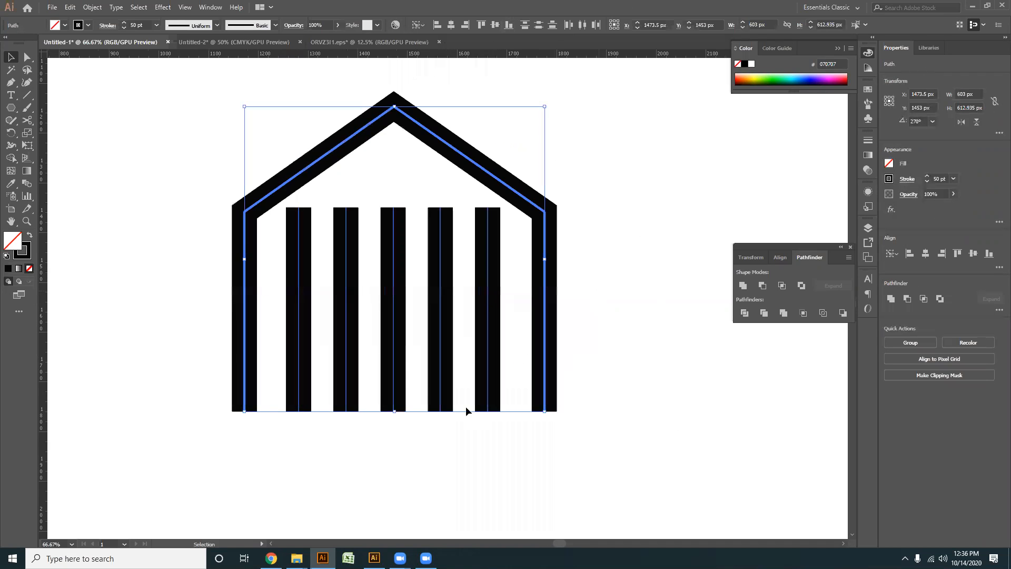
click(439, 448)
- Stretch the five inner bars upward past the roof, to about 776 px tall, keeping their lower ends in place
drag(446, 444, 316, 327)
drag(537, 461, 318, 324)
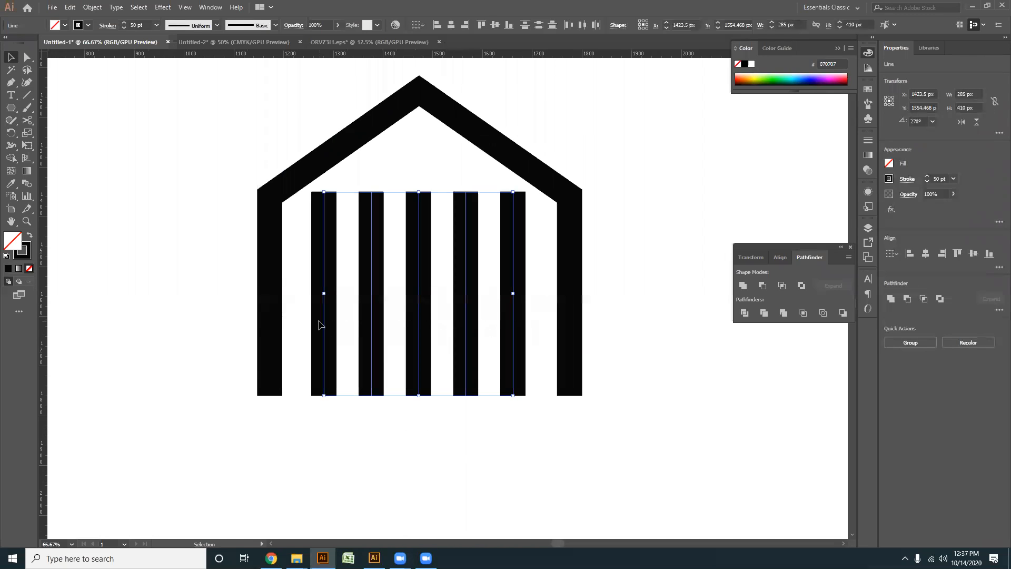
drag(427, 191, 418, 83)
click(228, 89)
drag(228, 88, 615, 295)
click(584, 240)
scroll(579, 236, down, 2)
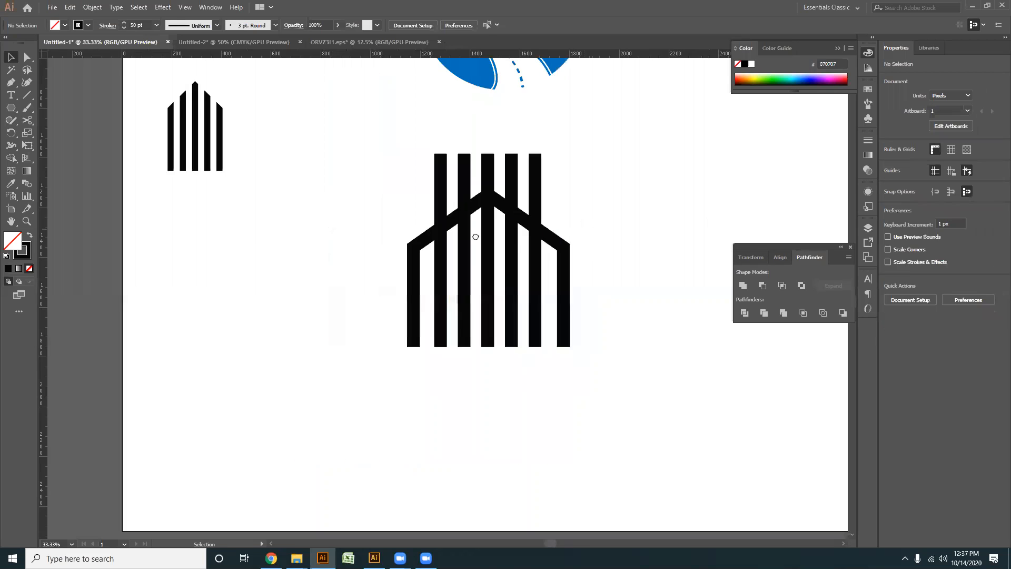
- Place a spare copy of the rightmost bar well clear of the house, and expand the fill and stroke of the house and five bars
drag(476, 236, 341, 255)
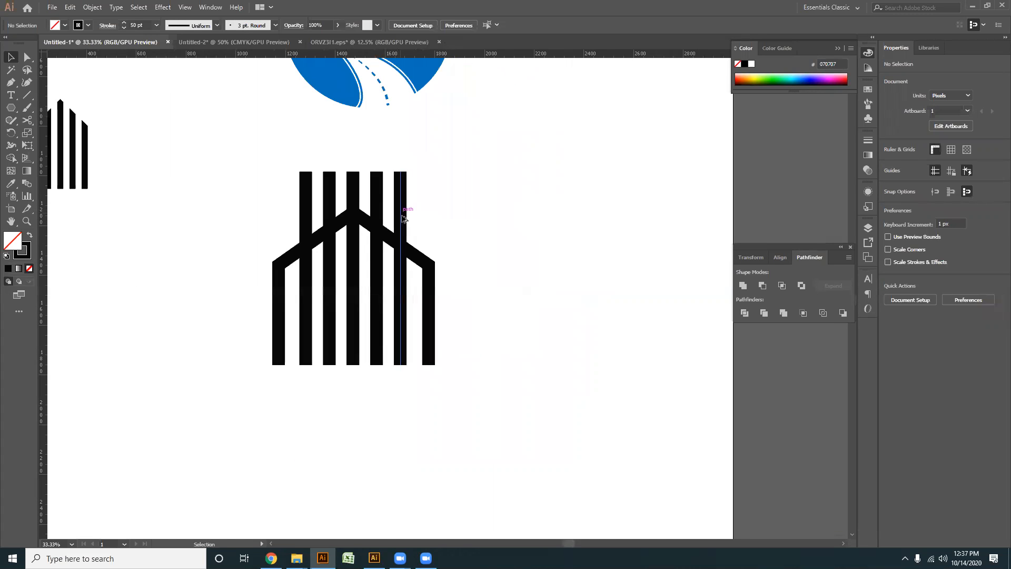
drag(234, 166, 473, 351)
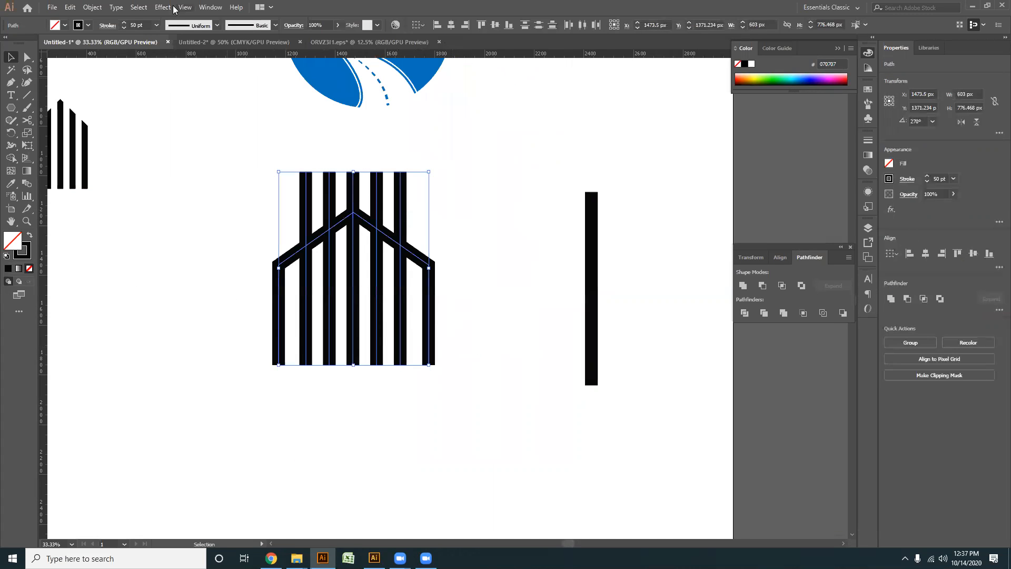
click(93, 8)
click(113, 117)
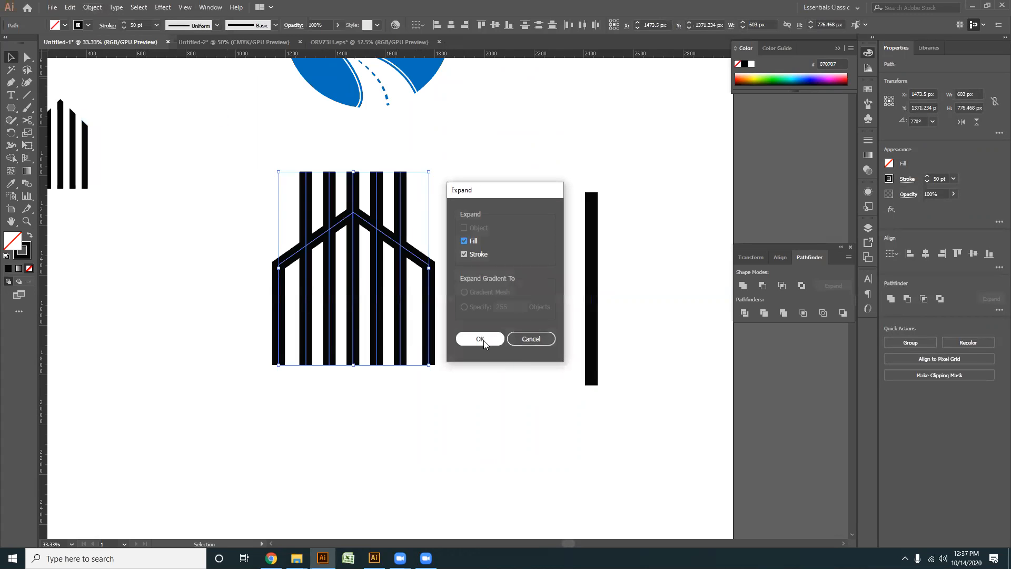
click(480, 339)
- Offset the expanded house outline's path outward by about 23 px with miter joins
click(467, 232)
click(463, 246)
click(88, 7)
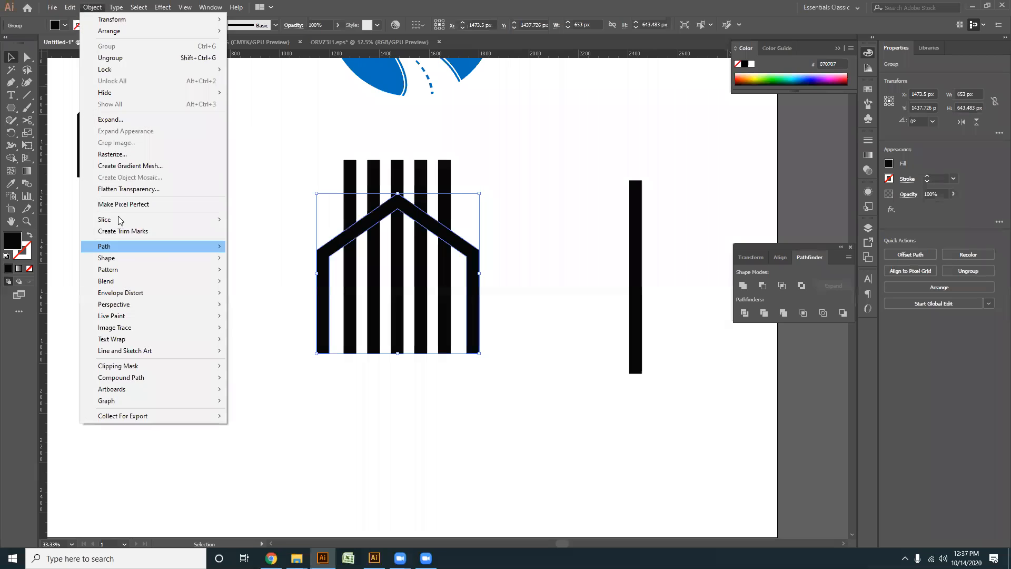
mouse_move(117, 249)
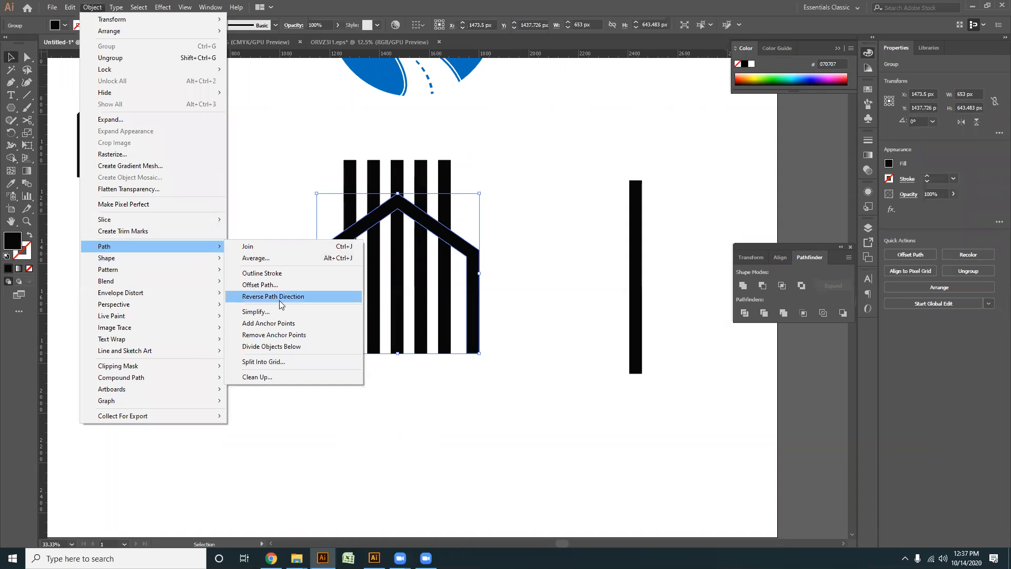
click(260, 285)
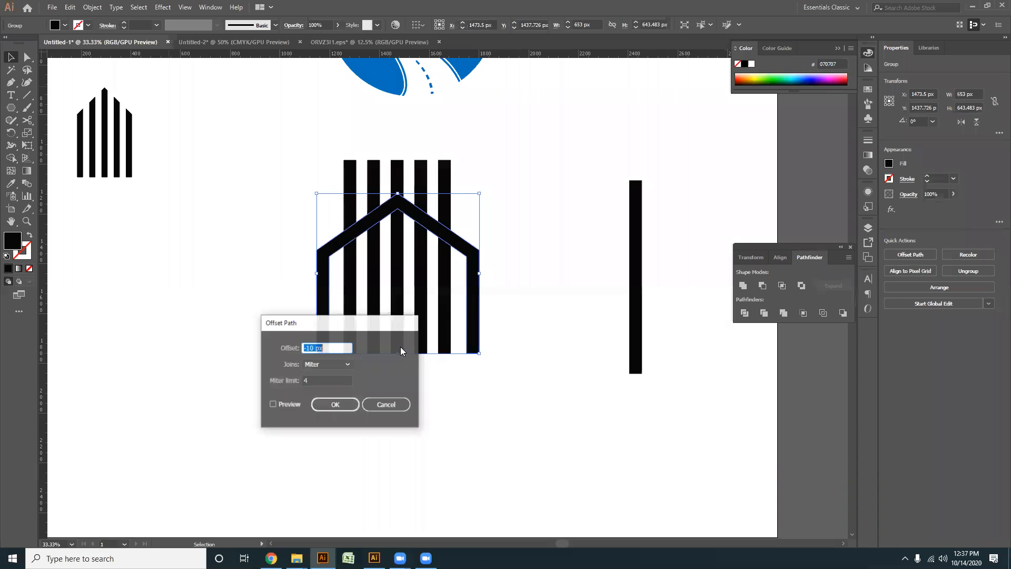
click(273, 403)
scroll(327, 348, up, 4)
scroll(327, 348, up, 20)
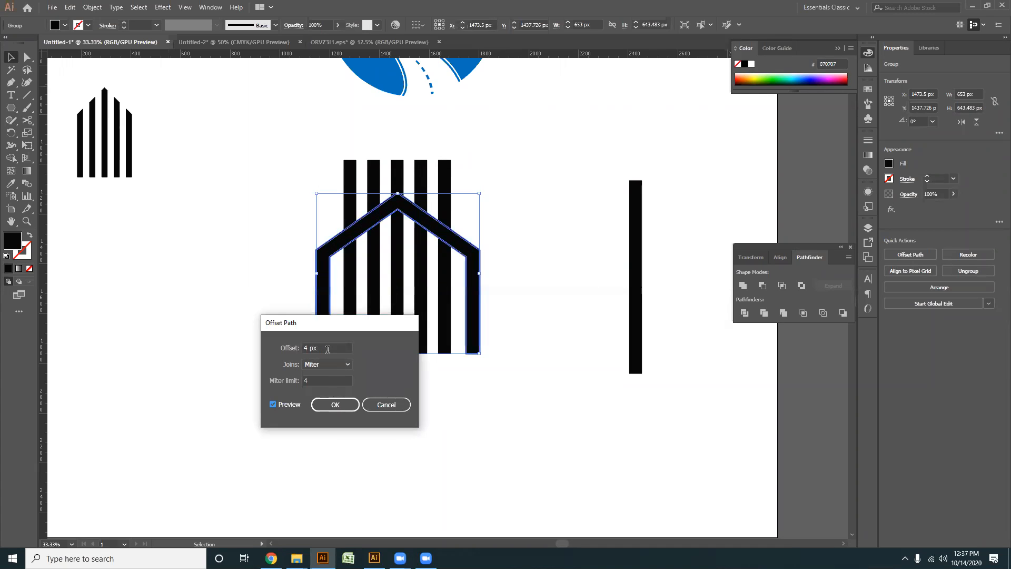
scroll(327, 348, up, 7)
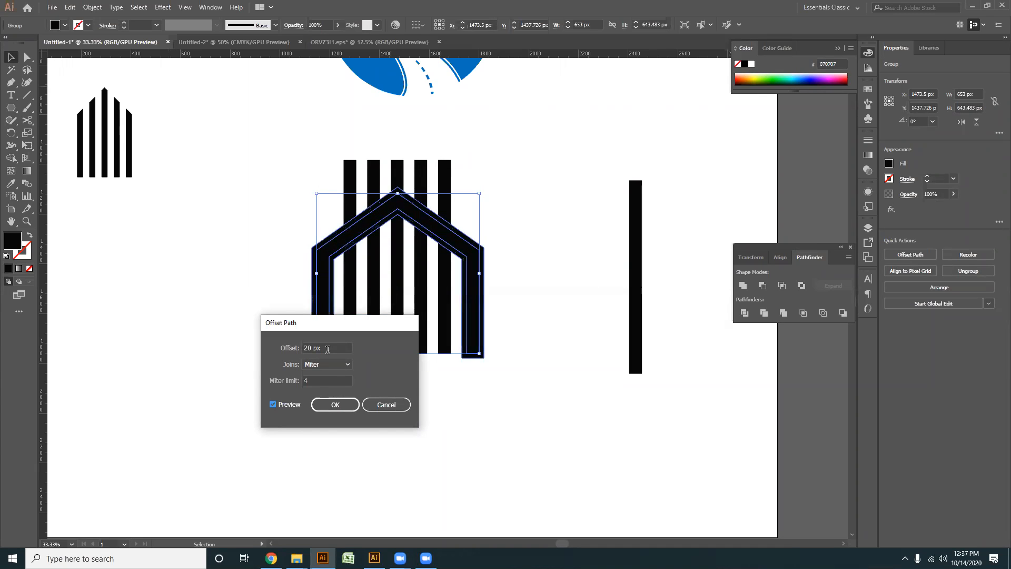
click(336, 409)
- Cut the five bars along the offset outline with Shape Builder, and delete the offset shape and the bar pieces above it
drag(323, 157, 489, 166)
click(11, 158)
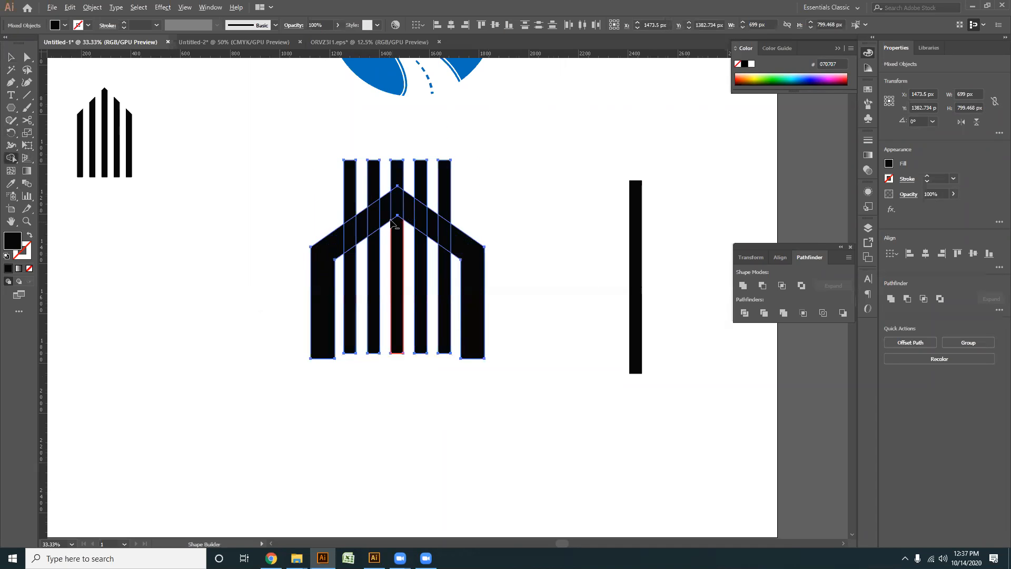
key(ctrl+=)
mouse_move(292, 255)
mouse_down()
mouse_move(416, 190)
mouse_move(526, 266)
mouse_move(508, 218)
mouse_up()
mouse_move(276, 115)
mouse_down()
mouse_move(563, 141)
mouse_move(467, 173)
mouse_up()
click(10, 59)
scroll(498, 109, down, 2)
click(467, 173)
scroll(346, 232, up, 1)
drag(406, 245, 405, 252)
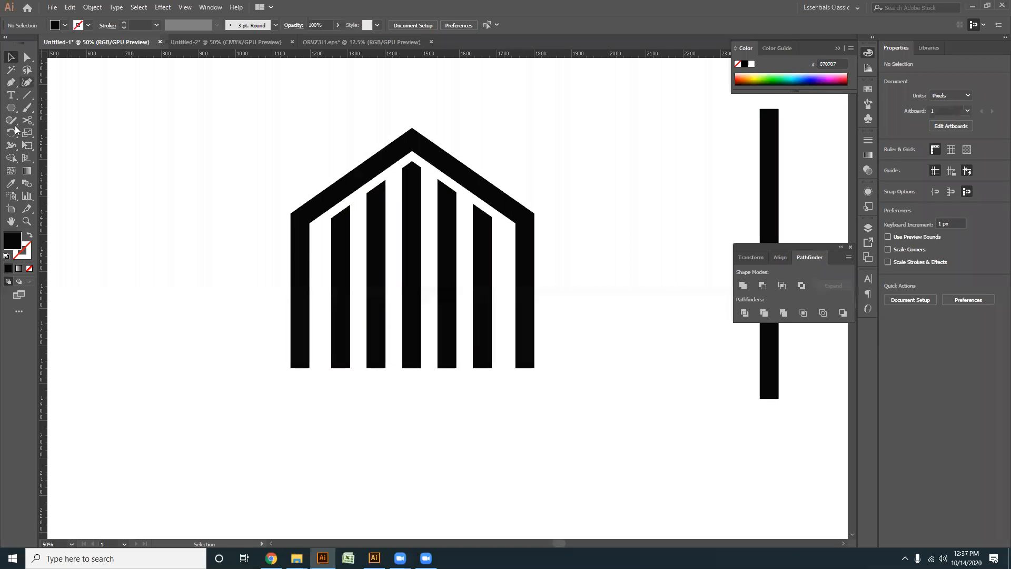
- Draw a rounded rectangle about 414 by 844 px with fully rounded ends over the house, and give it the spare bar's 50 pt stroke
click(13, 110)
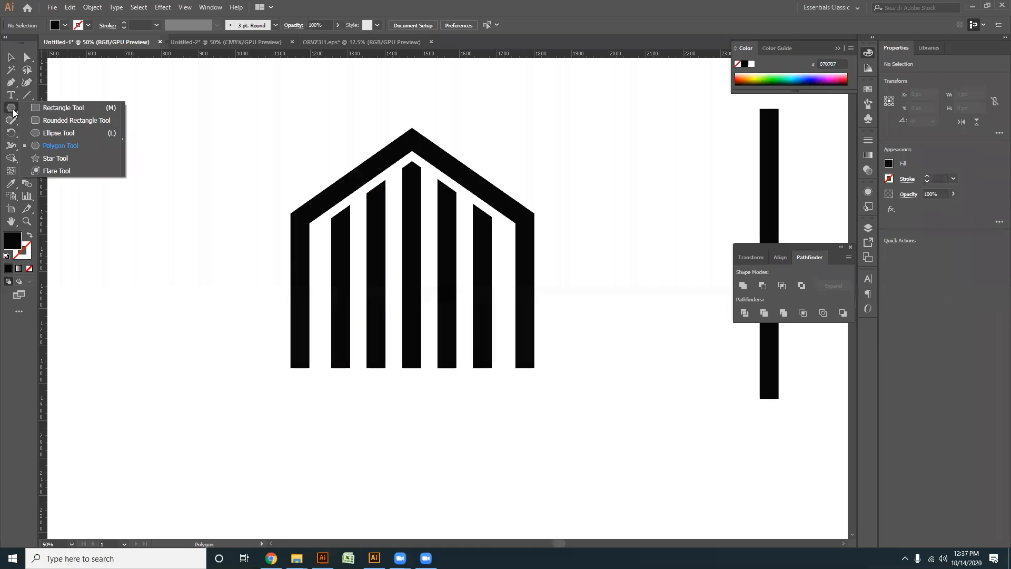
click(61, 120)
scroll(408, 161, down, 1)
drag(381, 145, 473, 347)
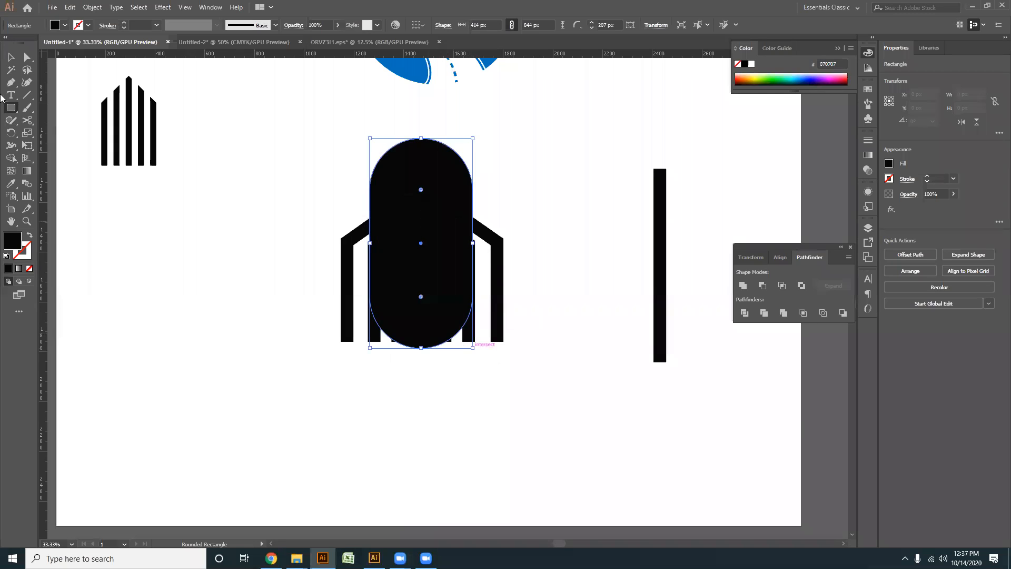
key(v)
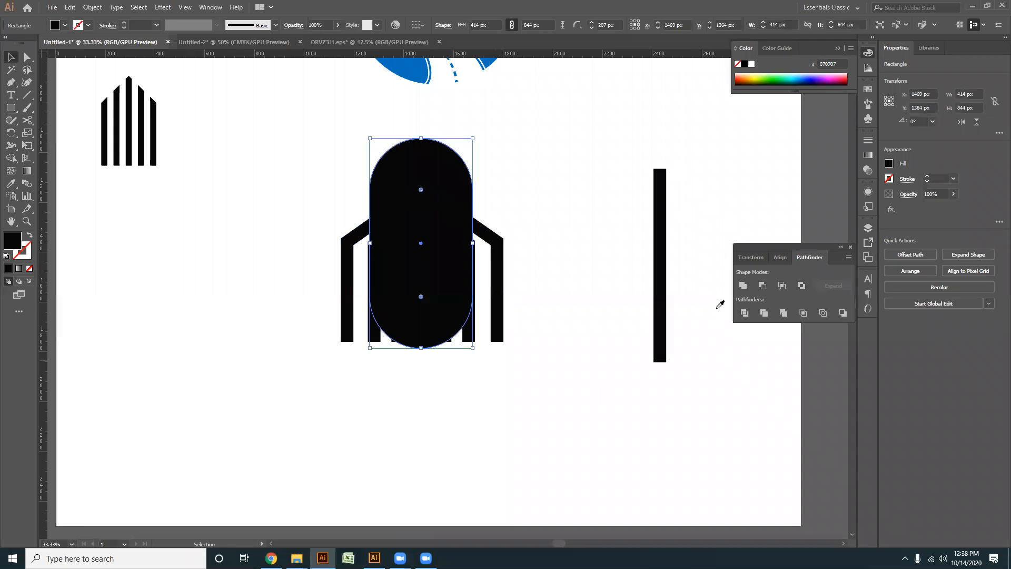
key(i)
click(661, 284)
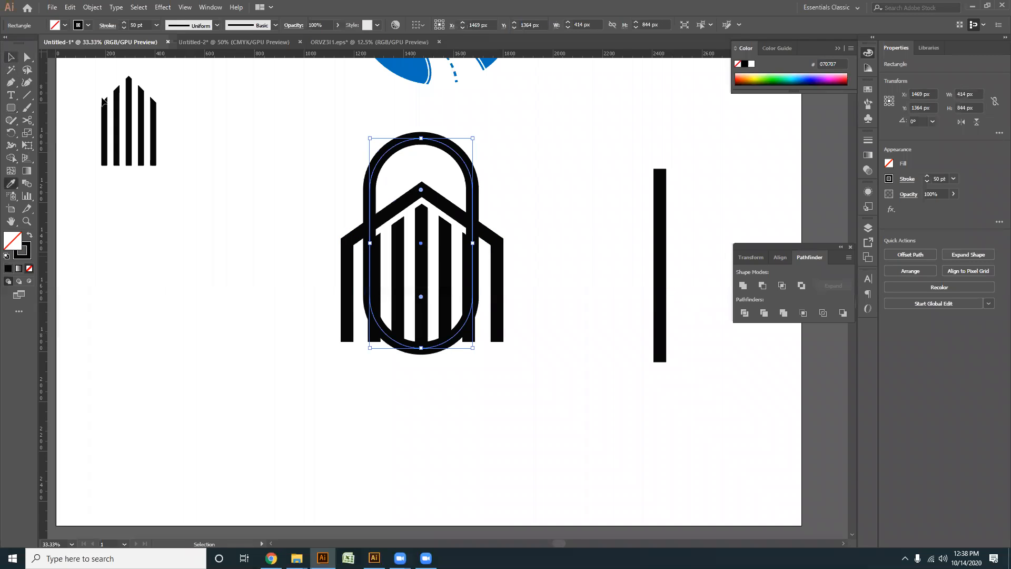
key(v)
- Expand the fill and stroke of the rounded rectangle over the house
scroll(497, 255, up, 2)
scroll(496, 255, left, 2)
click(90, 8)
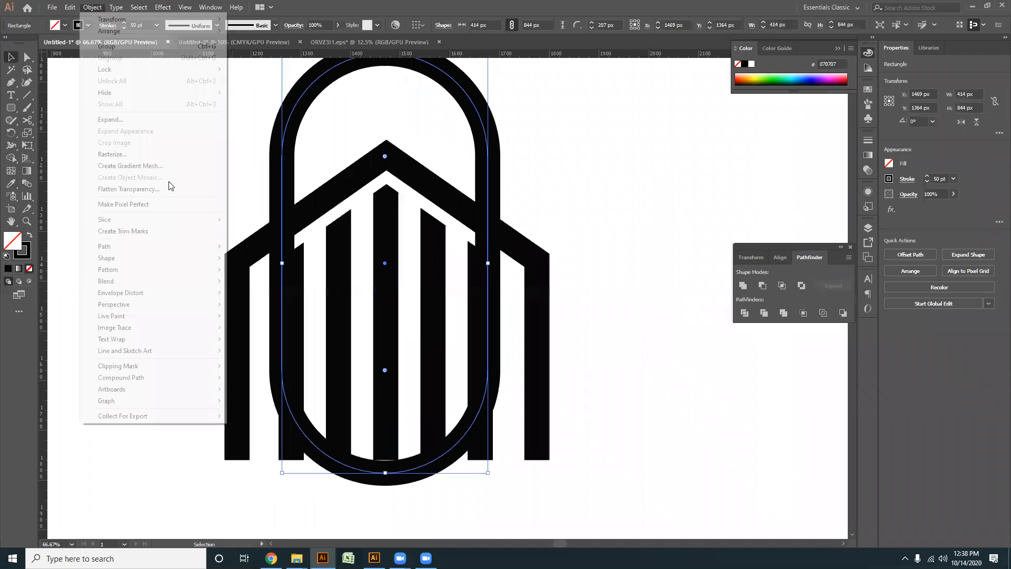
click(114, 126)
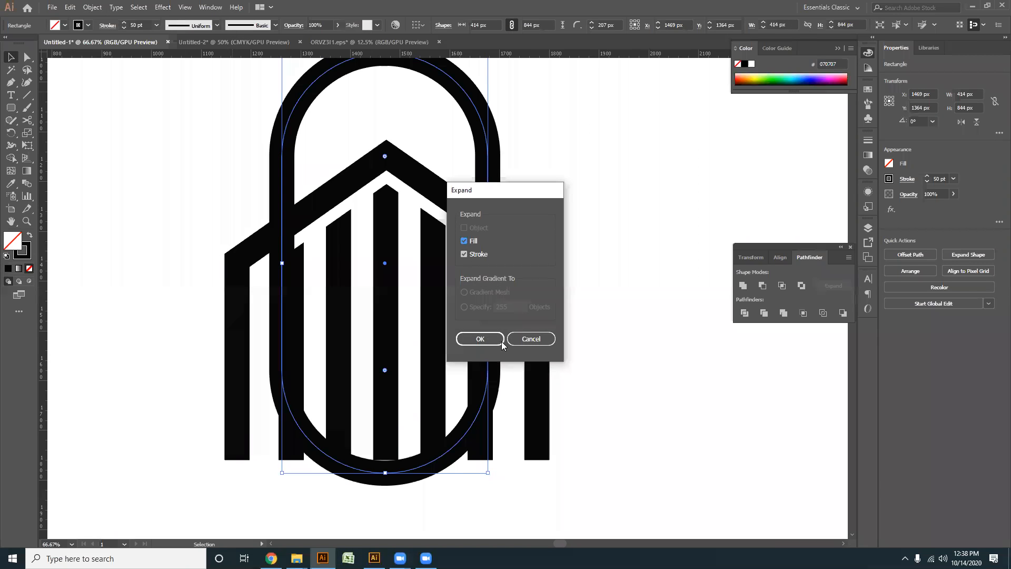
click(490, 337)
- Remove the rounded rectangle's portions below the roof with Shape Builder, leaving only a padlock-style arch above the house
shift+click(523, 247)
click(12, 160)
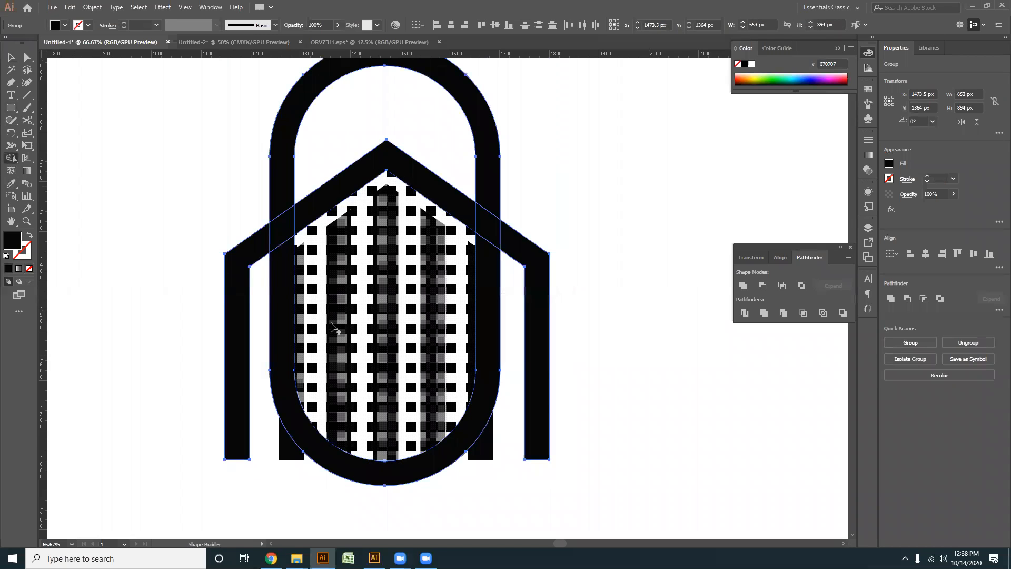
alt+click(288, 289)
click(11, 58)
scroll(506, 143, down, 2)
drag(530, 203, 516, 258)
click(516, 258)
- Select the three middle bars under the roof
scroll(450, 238, up, 1)
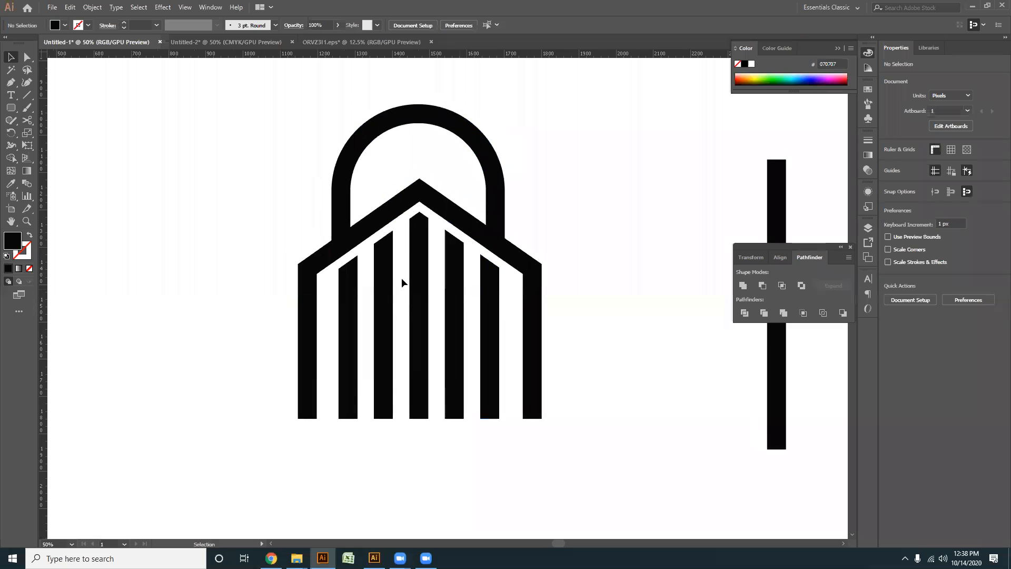
drag(447, 279, 458, 287)
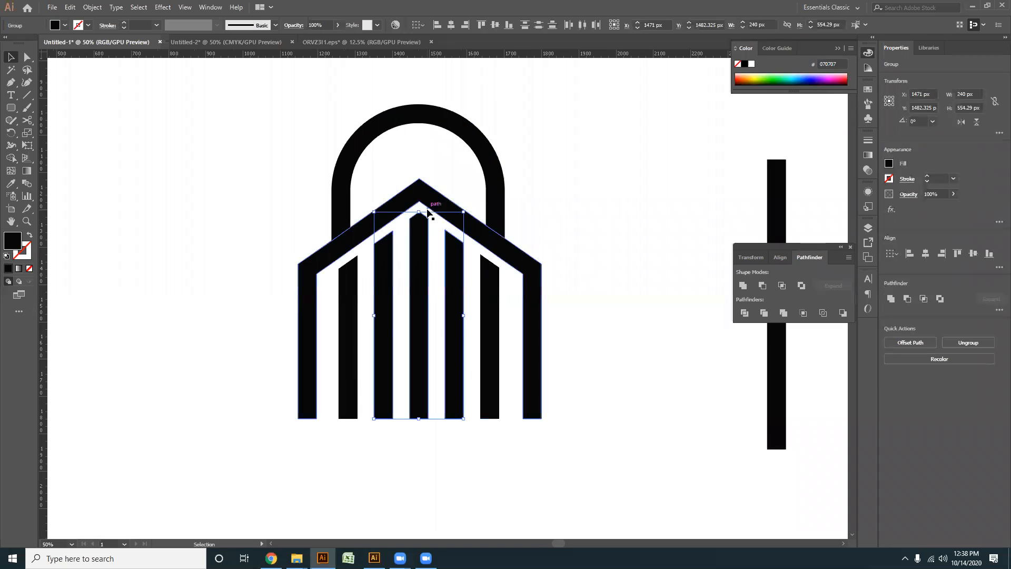
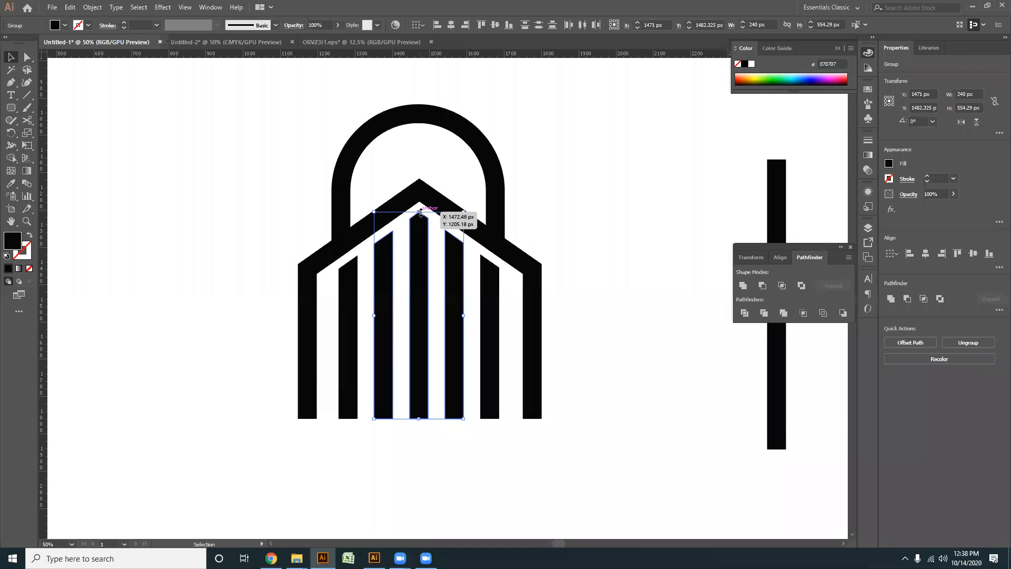
key(Up)
key(Up)
key(Up)
key(Up)
key(Up)
key(Up)
key(Up)
key(Up)
key(Up)
key(Up)
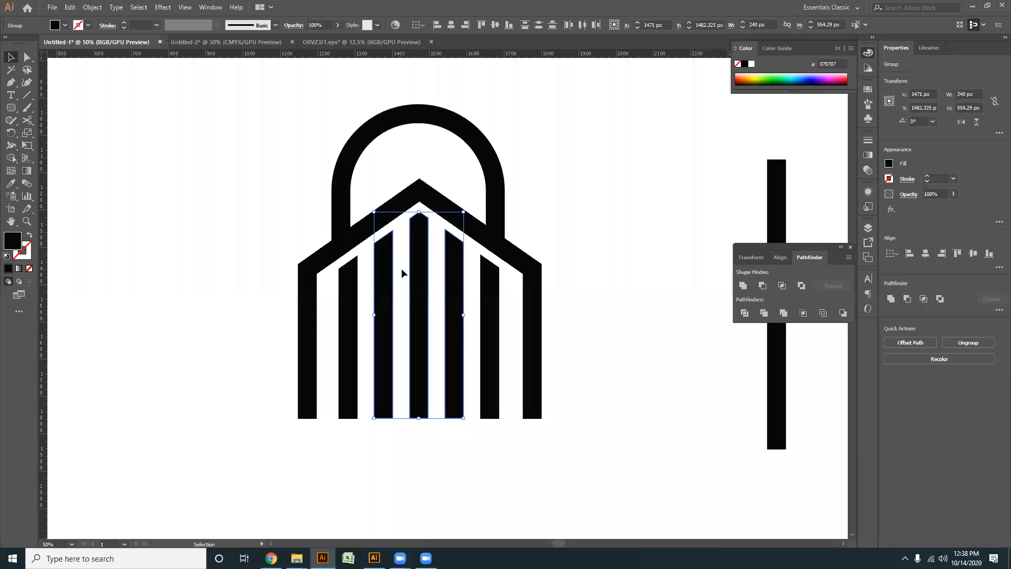
key(a)
key(ctrl+z)
key(ctrl+z)
key(ctrl+z)
key(ctrl+z)
key(ctrl+z)
key(ctrl+z)
key(ctrl+z)
key(ctrl+z)
key(ctrl+z)
key(ctrl+z)
key(ctrl+z)
key(ctrl+z)
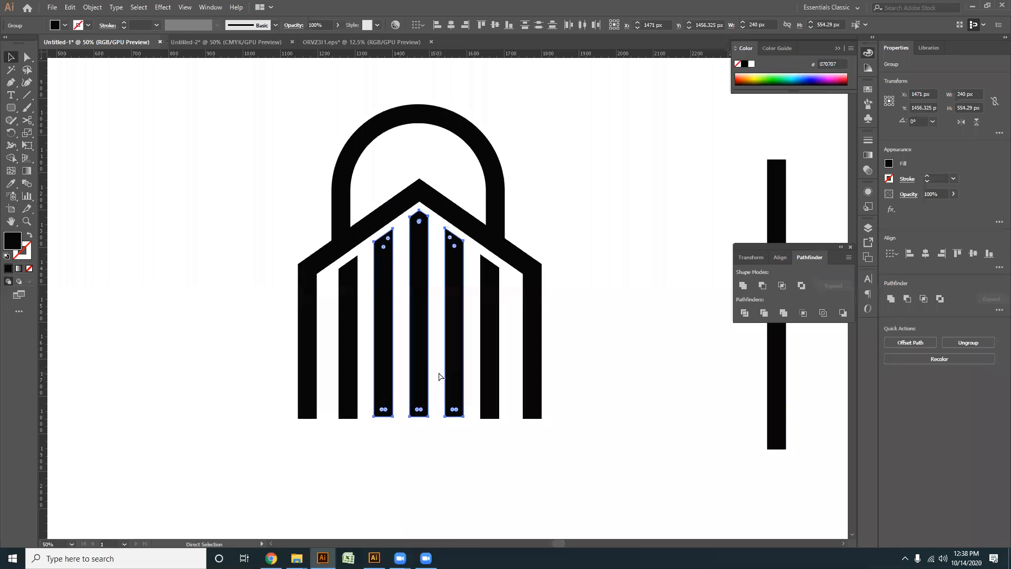
drag(541, 458, 316, 350)
click(371, 319)
drag(451, 312, 448, 219)
scroll(456, 263, up, 2)
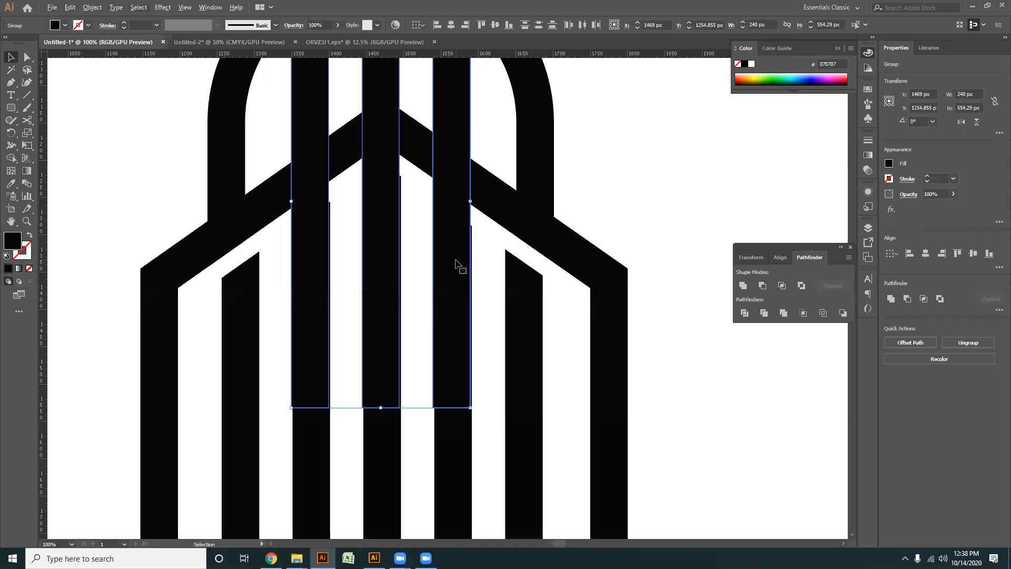
key(ctrl+z)
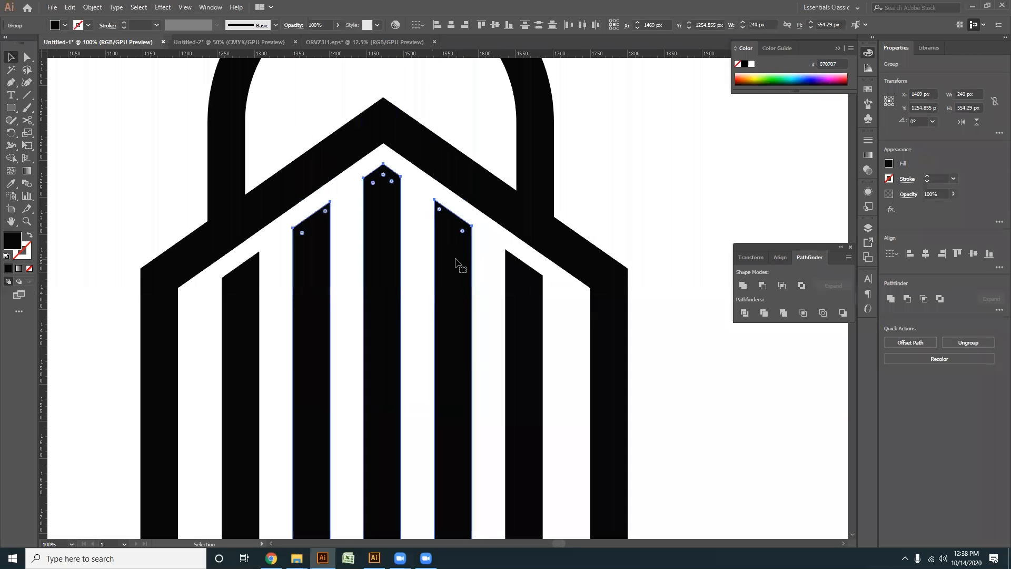
- Stretch a copy of the three centre bars upward through the roof outline until its points rise above the arch
drag(447, 169, 464, 247)
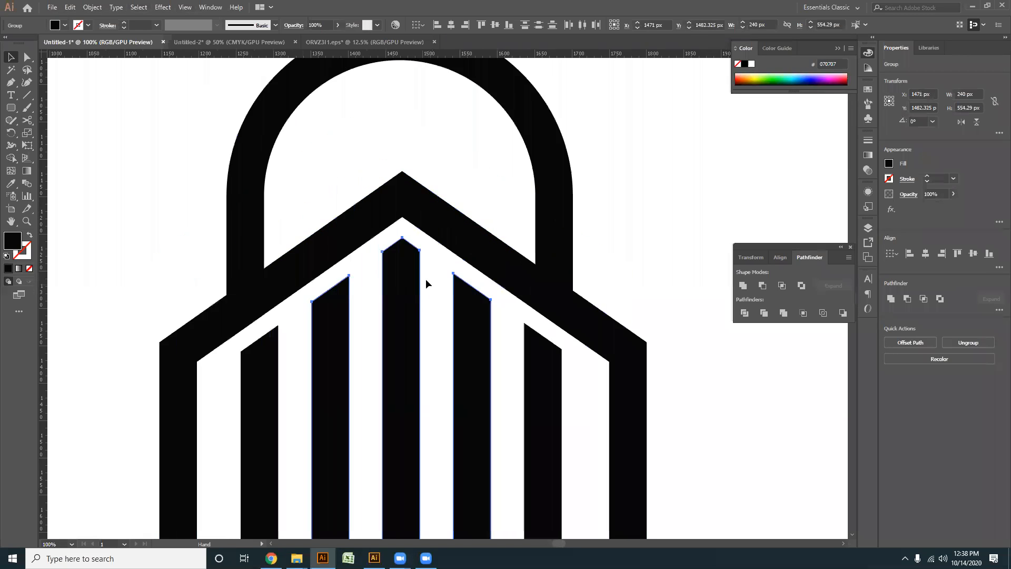
scroll(401, 244, down, 1)
drag(401, 244, 388, 87)
- Remove the portions of the stretched bars below the roof outline with Shape Builder, keeping the original bars underneath
shift+click(477, 358)
click(11, 158)
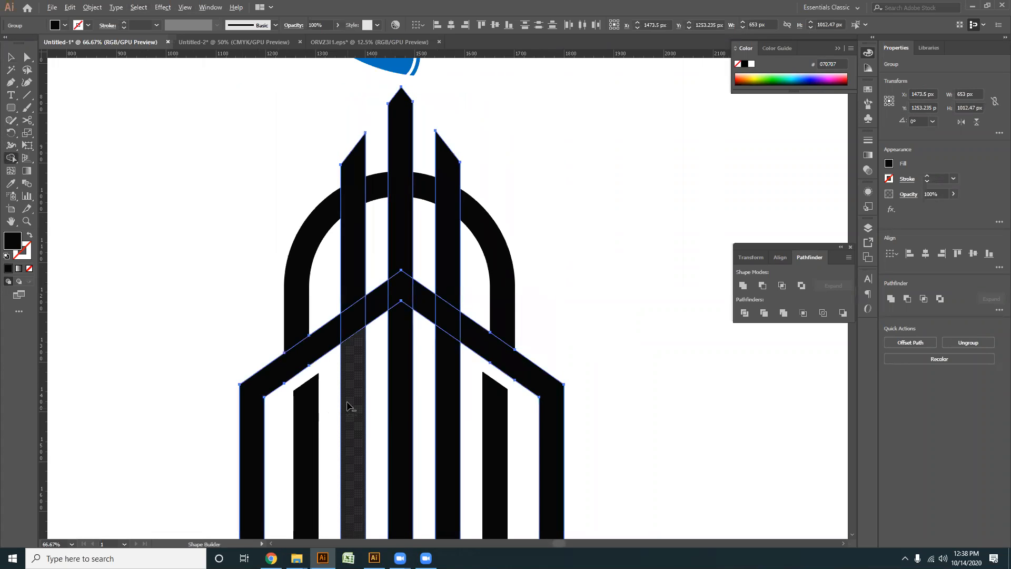
drag(352, 405, 450, 442)
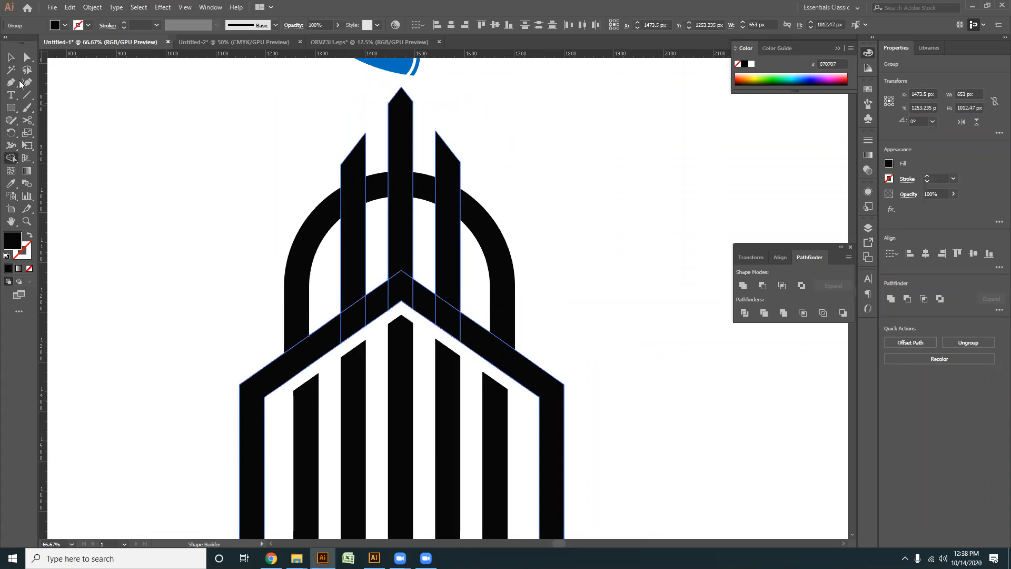
click(11, 58)
- Create an offset path of the arch with a 17 px offset, miter joins and a miter limit of 4
drag(530, 192, 516, 207)
click(465, 259)
click(464, 251)
click(93, 7)
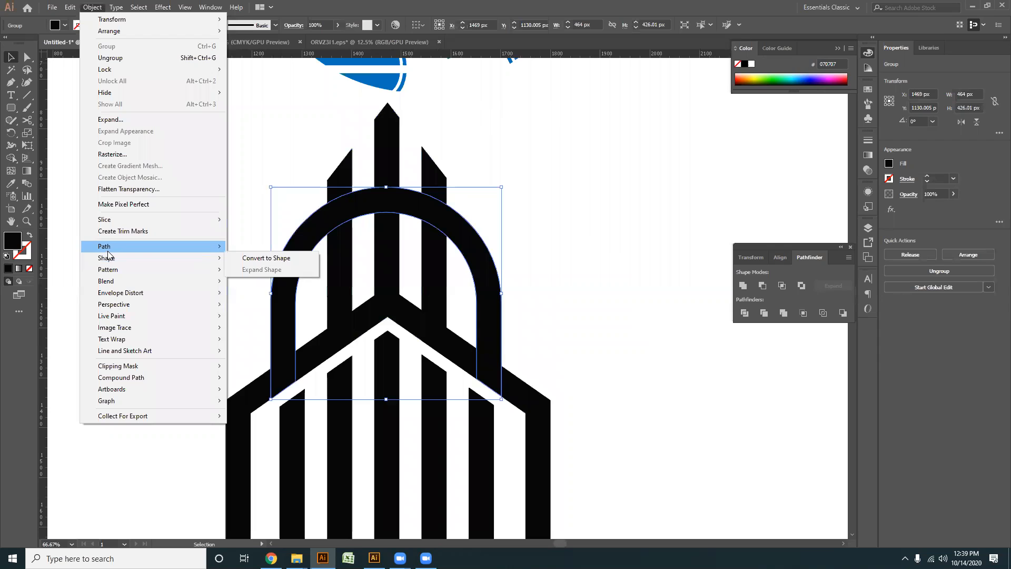
mouse_move(113, 246)
click(261, 285)
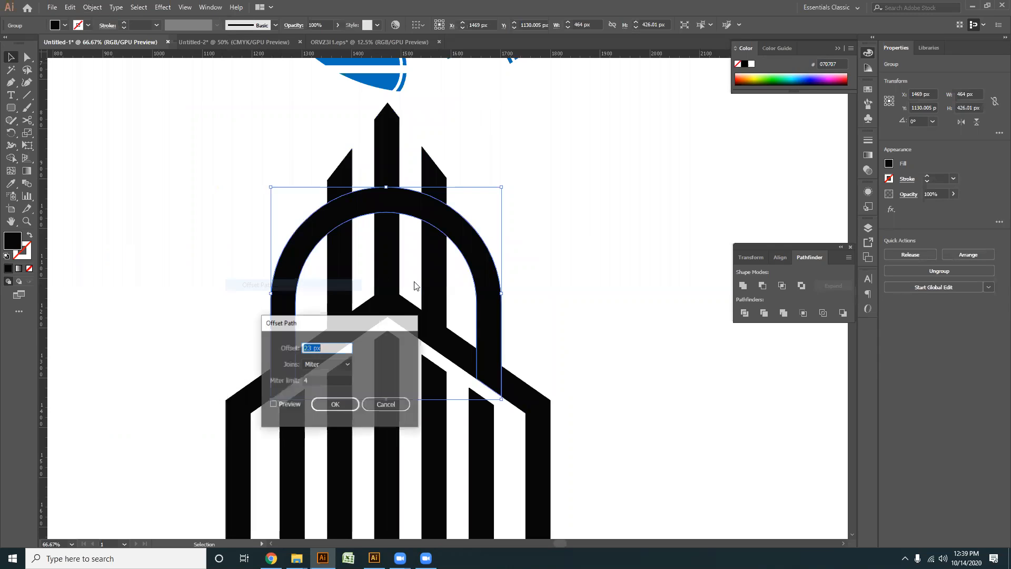
click(274, 405)
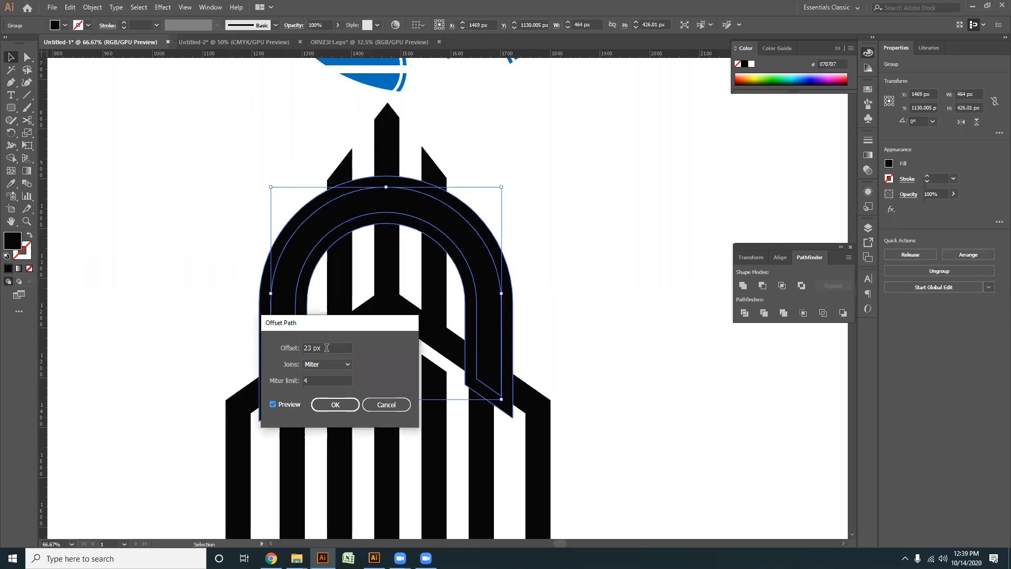
scroll(326, 347, down, 6)
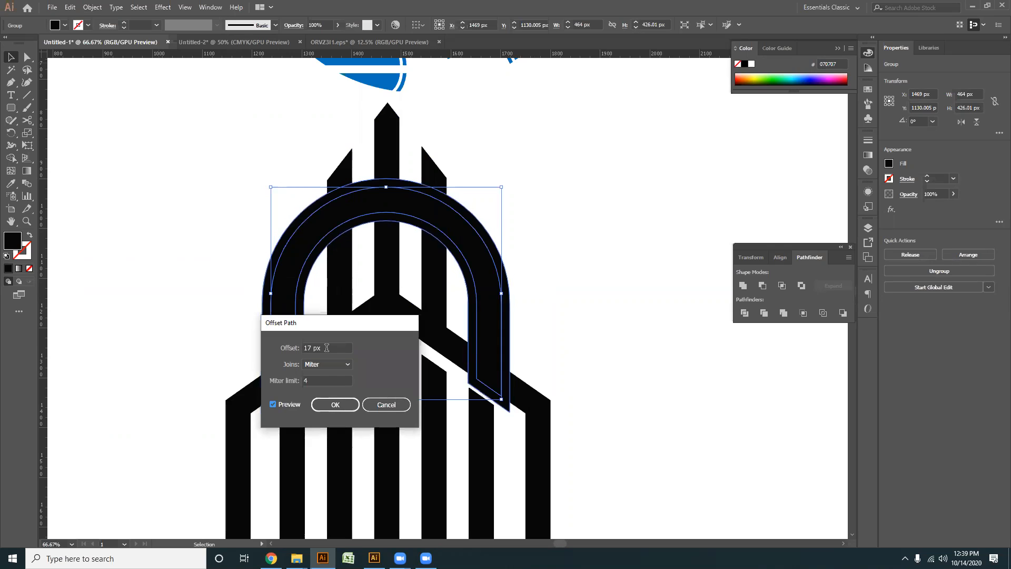
click(334, 409)
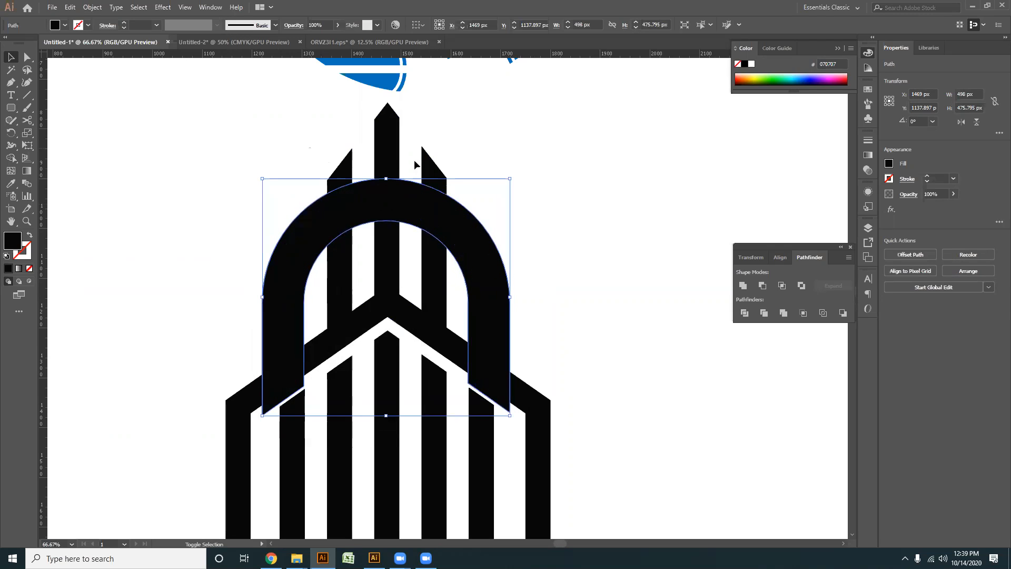
- Cut the offset arch band out of the tall bars with Shape Builder and remove the bar tips above the arch
drag(468, 163, 468, 163)
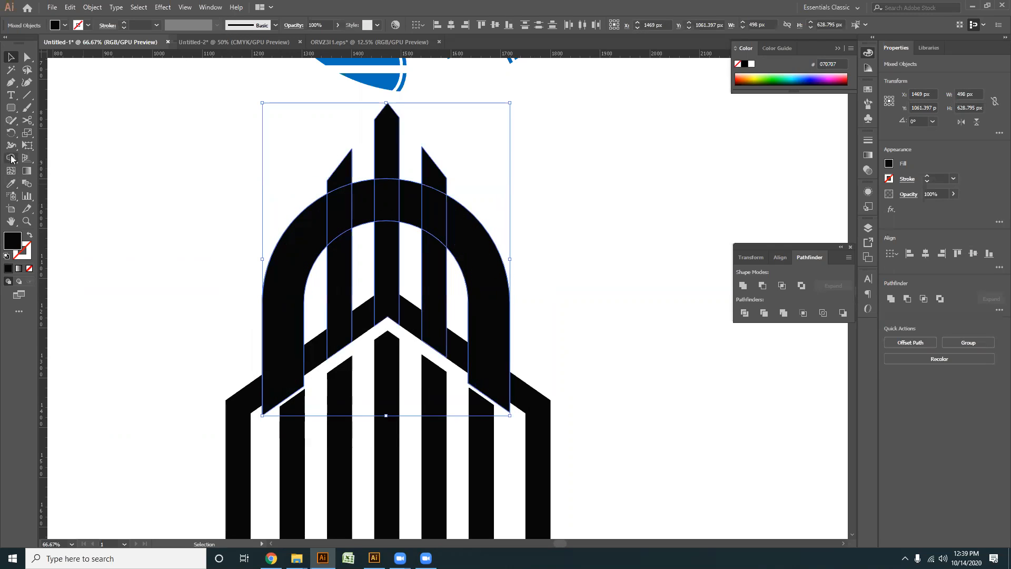
click(11, 160)
mouse_move(320, 255)
mouse_down()
mouse_move(319, 222)
mouse_move(447, 216)
mouse_up()
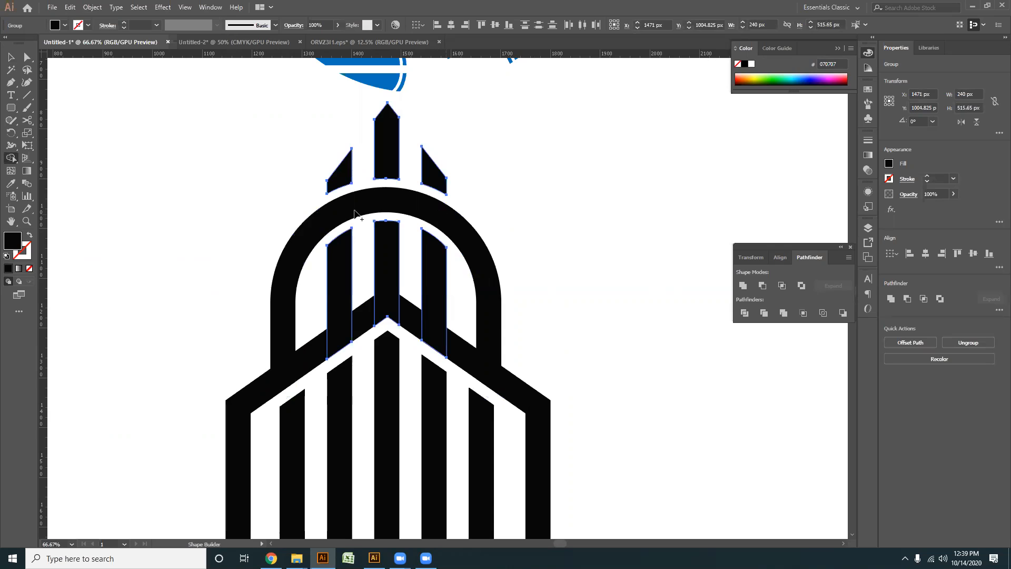
drag(311, 174, 459, 164)
click(12, 57)
click(529, 175)
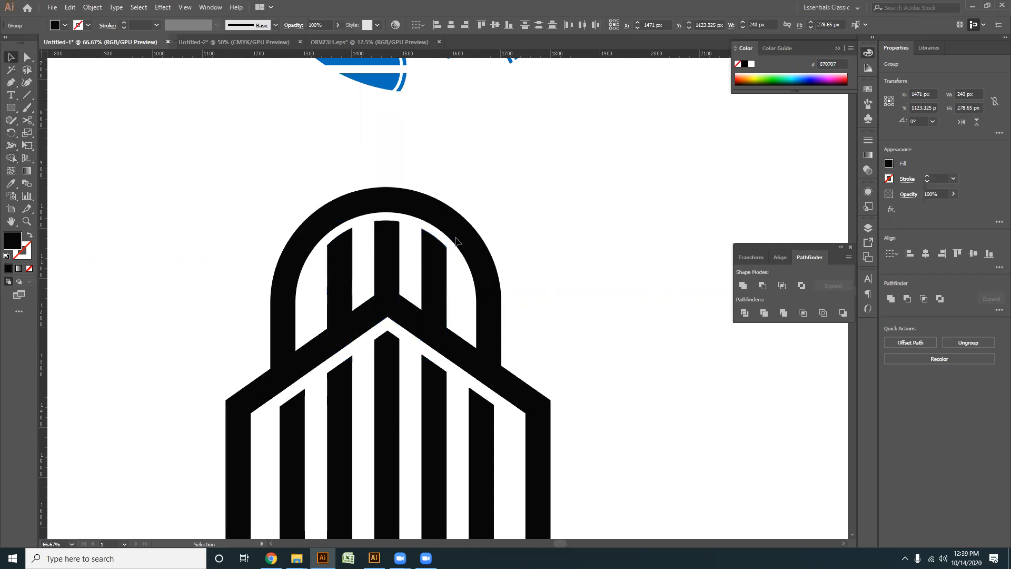
- Move the whole building down and to the left, into the open space on the artboard
scroll(487, 217, down, 3)
drag(513, 428, 327, 238)
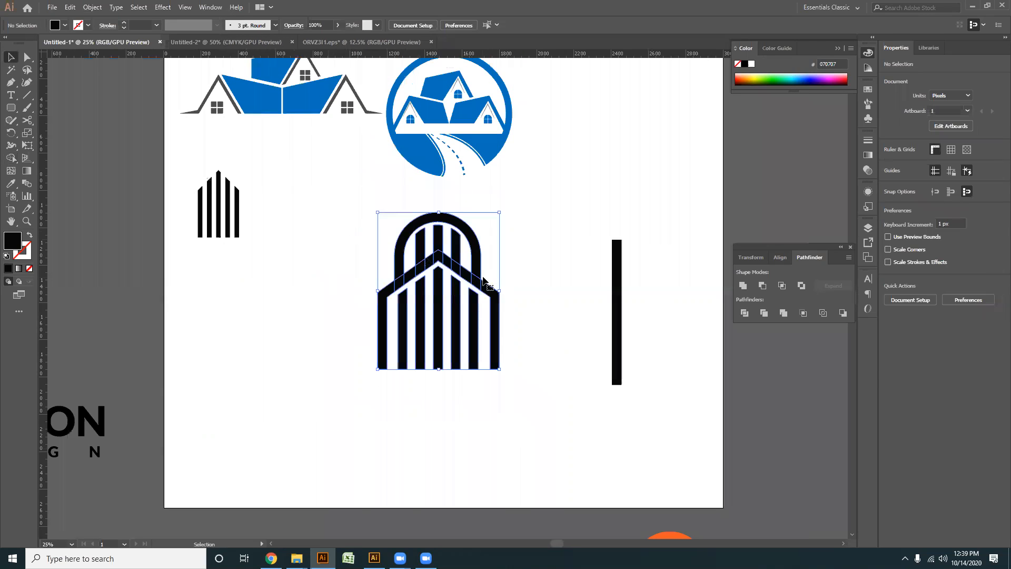
drag(544, 390, 345, 234)
drag(466, 318, 372, 382)
click(372, 379)
- Draw a fully rounded rectangle about 139 × 461 px, centred on the building and rising above the arch
scroll(373, 379, up, 2)
drag(362, 319, 404, 346)
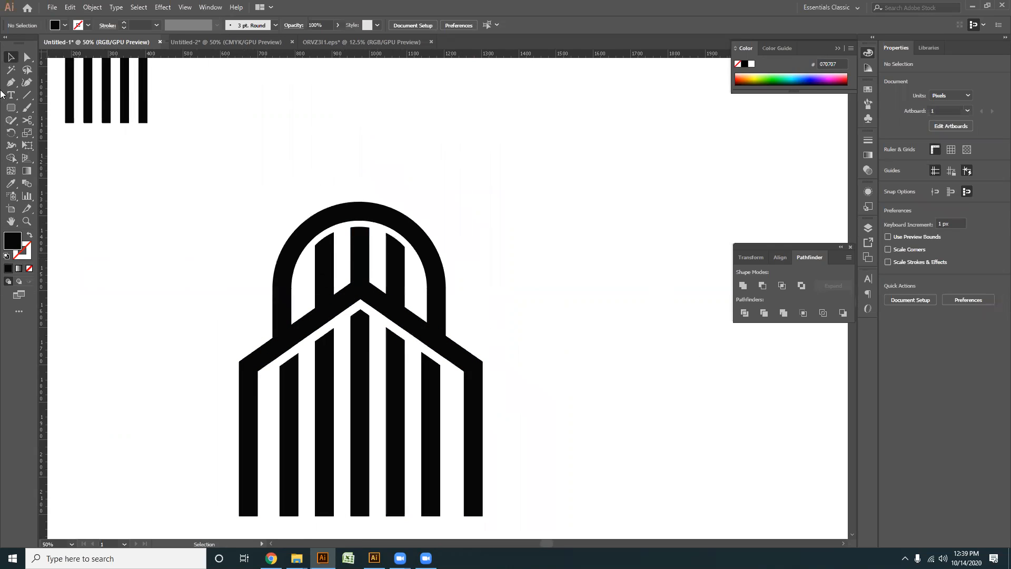
click(13, 108)
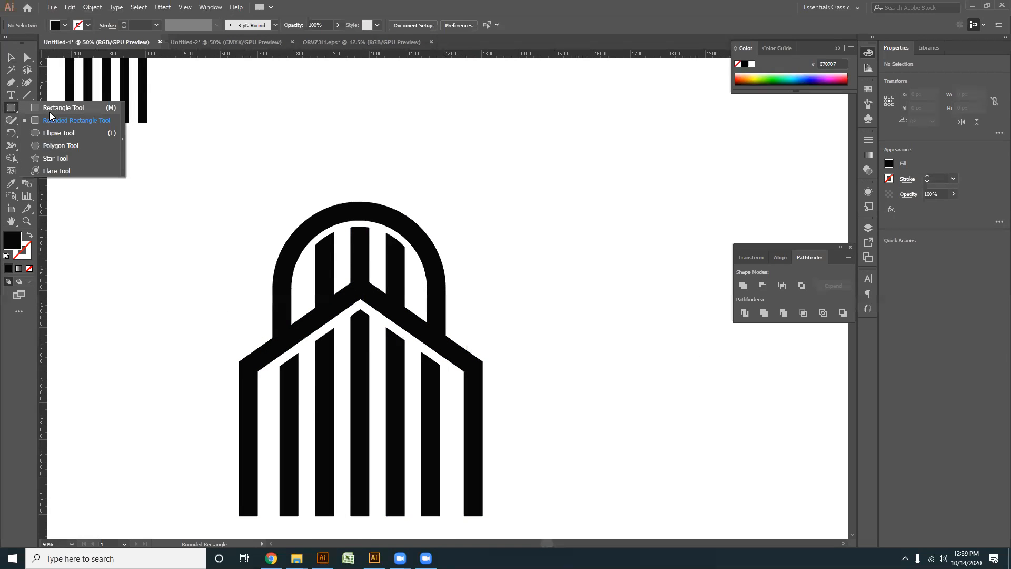
click(54, 121)
mouse_move(328, 140)
mouse_down()
mouse_move(379, 219)
mouse_move(368, 282)
mouse_move(388, 308)
mouse_up()
key(v)
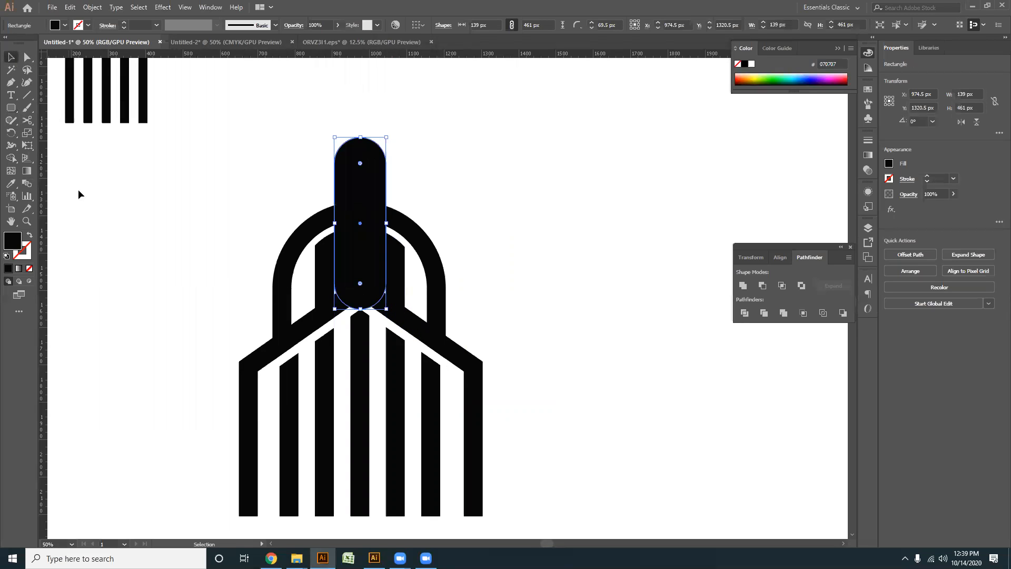
- Copy the separate vertical bar's unfilled 50 pt black stroke style to the rounded rectangle with the Eyedropper
alt+scroll(274, 279, down, 2)
key(i)
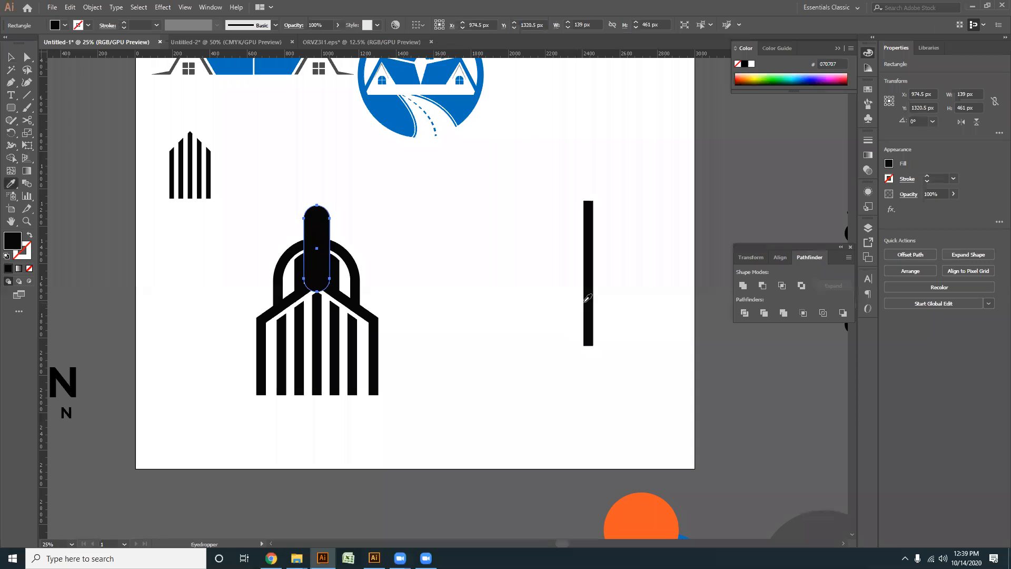
click(585, 295)
click(11, 57)
- Expand the fill and stroke of the rounded rectangle into an outlined shape
alt+scroll(387, 227, up, 2)
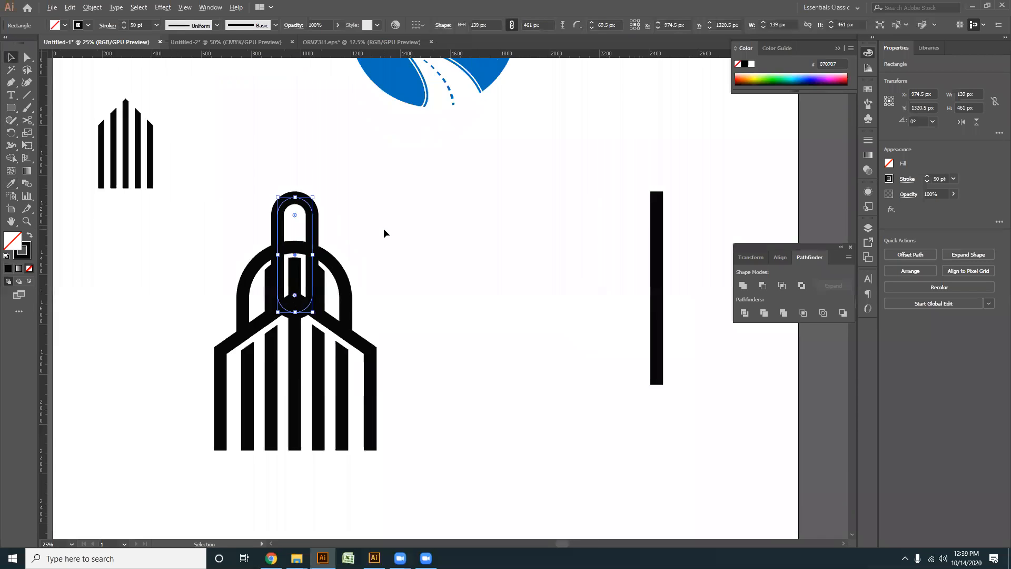
click(90, 8)
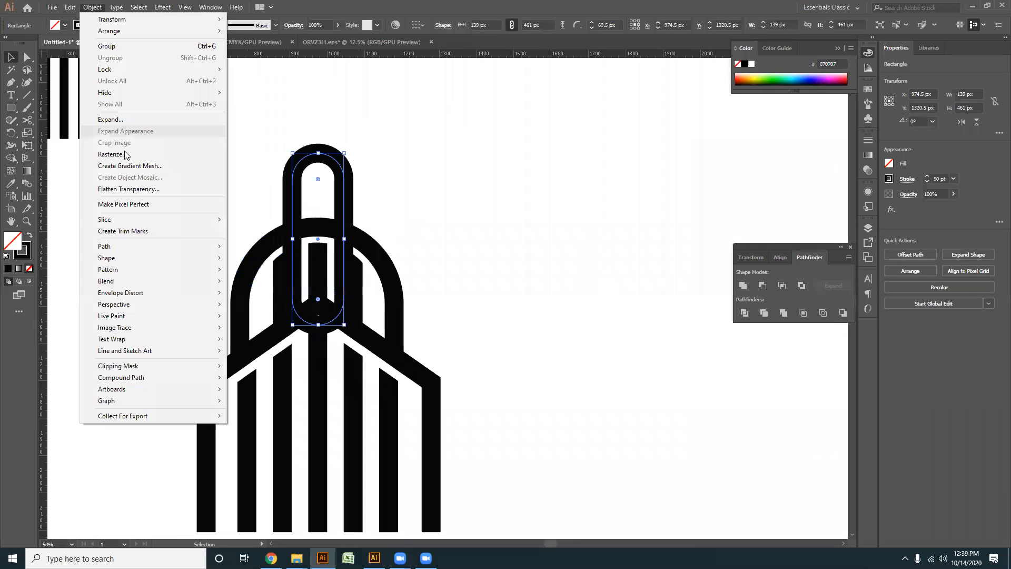
click(120, 119)
click(480, 338)
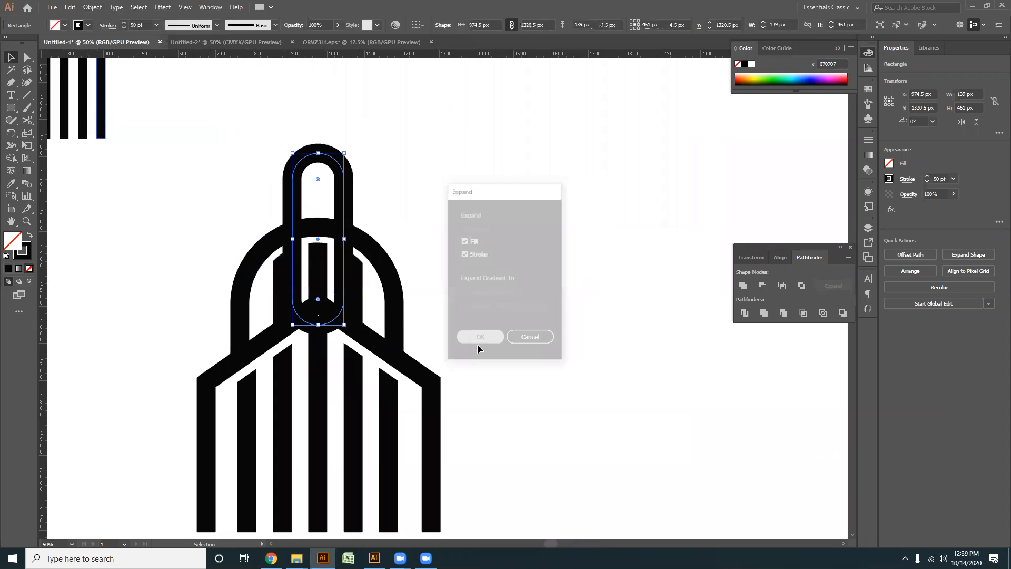
- Remove the part of the rounded outline that lies inside the large arch with Shape Builder
click(11, 159)
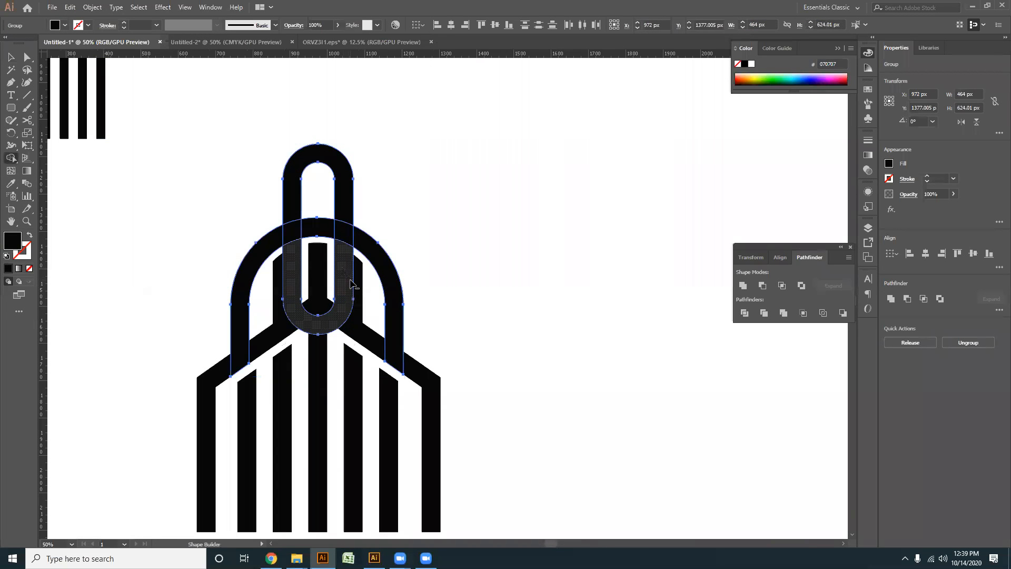
alt+click(351, 284)
click(18, 61)
- Draw a vertical line about 121 px long, rising from the top centre of the small upper arch
click(27, 95)
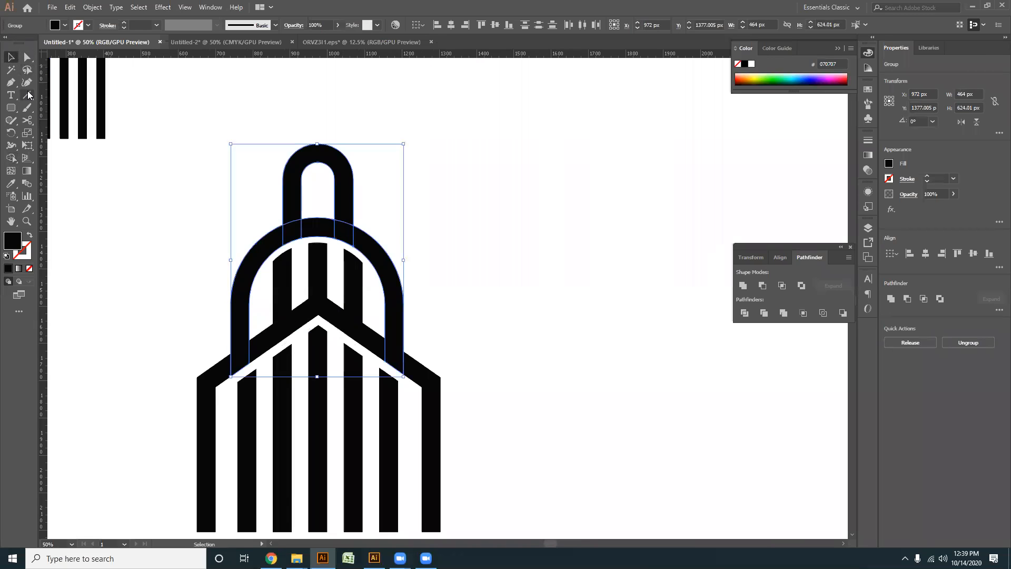
scroll(318, 156, up, 2)
mouse_move(345, 79)
mouse_down()
mouse_move(353, 176)
mouse_move(337, 168)
mouse_move(345, 169)
mouse_up()
click(12, 57)
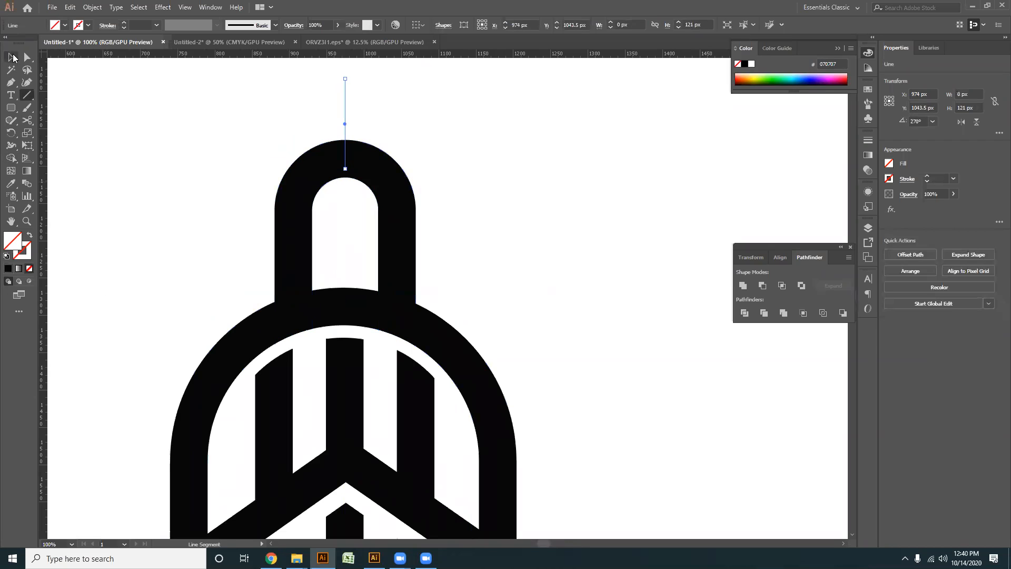
- Copy the separate bar's 50 pt black stroke to the spire line with the Eyedropper
scroll(297, 179, down, 3)
drag(340, 219, 284, 238)
key(i)
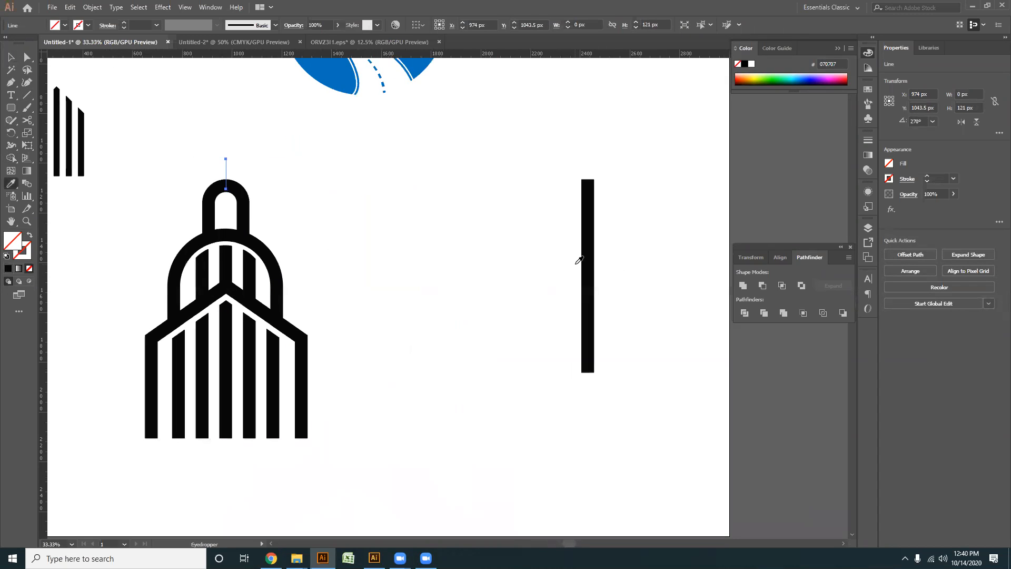
click(591, 253)
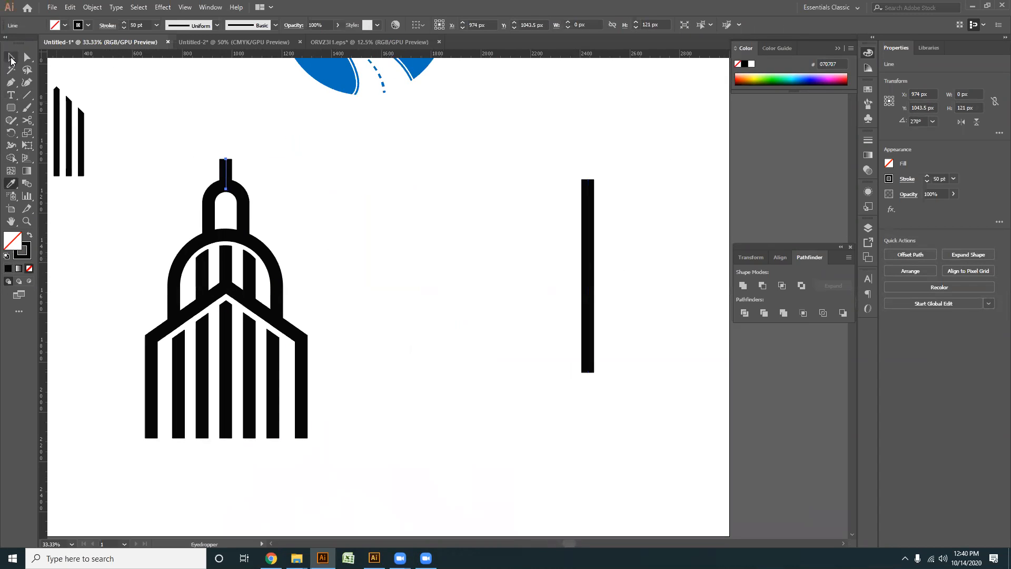
click(12, 57)
- Apply the tapered width profile with pointed ends to the spire line
scroll(293, 169, up, 5)
mouse_move(265, 154)
mouse_down()
mouse_move(333, 201)
mouse_move(355, 195)
mouse_up()
click(218, 25)
click(188, 117)
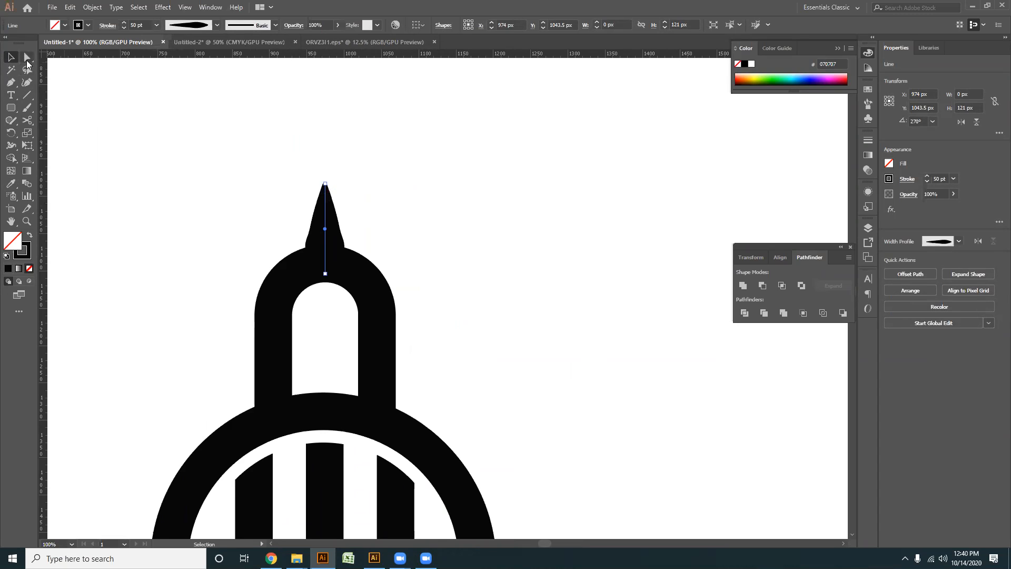
- Raise the upper end of the spire line so that it is about 166 px long
click(27, 60)
drag(325, 184, 324, 149)
click(12, 57)
- Set the spire's stroke weight to 36 pt and raise the spire so its base tapers onto the small arch
drag(265, 140, 411, 186)
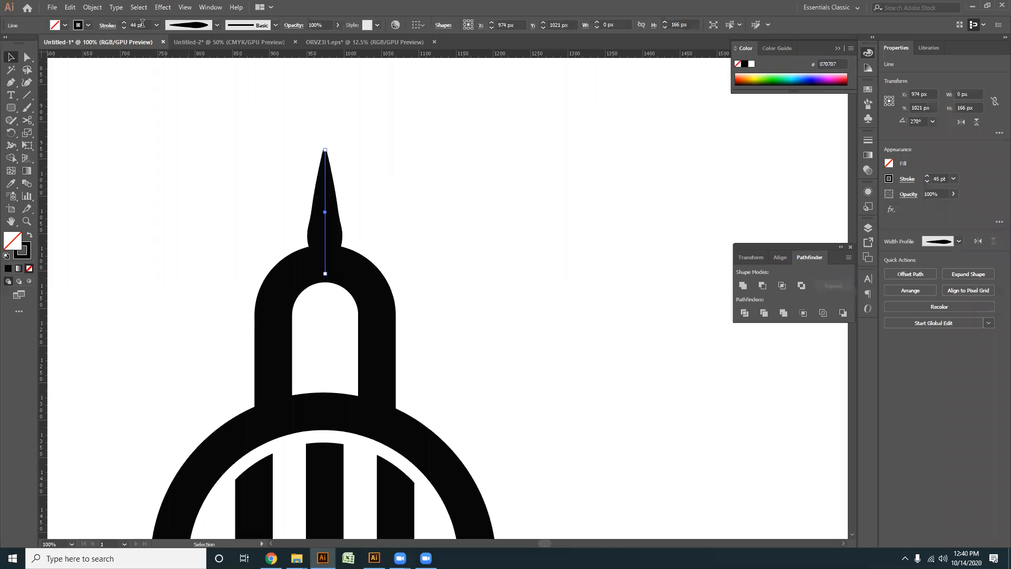
scroll(142, 24, down, 5)
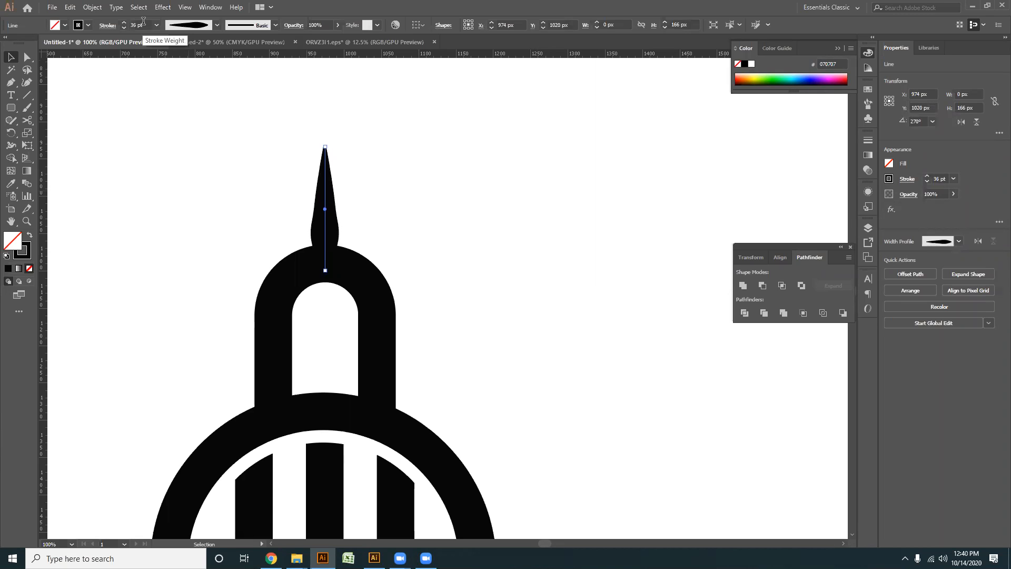
drag(320, 149, 320, 145)
- Expand the appearance of the tapered spire line into a filled shape
drag(171, 109, 392, 179)
click(92, 7)
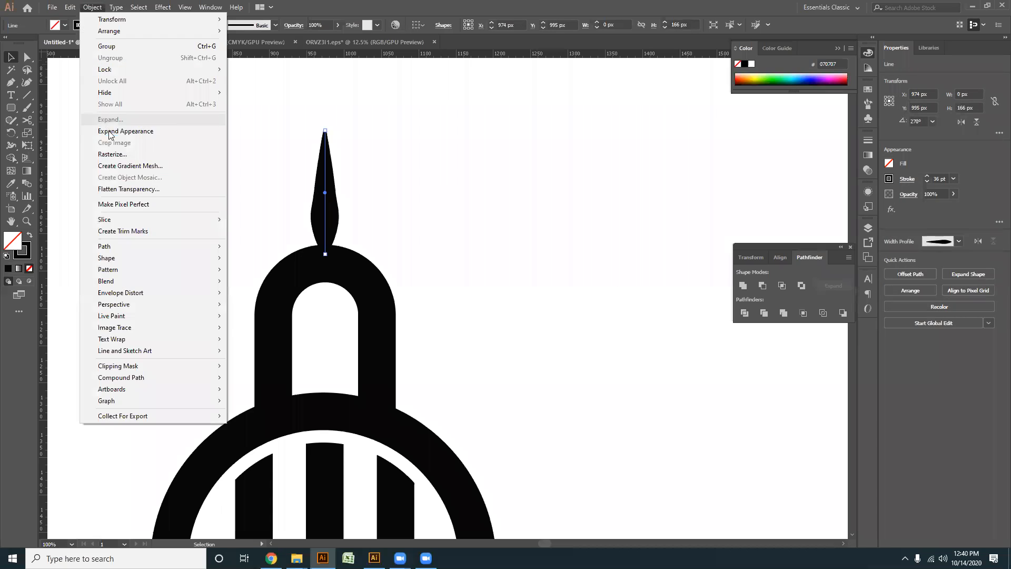
click(111, 132)
click(410, 200)
- Fill the whole building, including the spire, with the medium blue swatch
key(ctrl+minus)
key(ctrl+minus)
key(ctrl+minus)
key(ctrl+minus)
key(ctrl+minus)
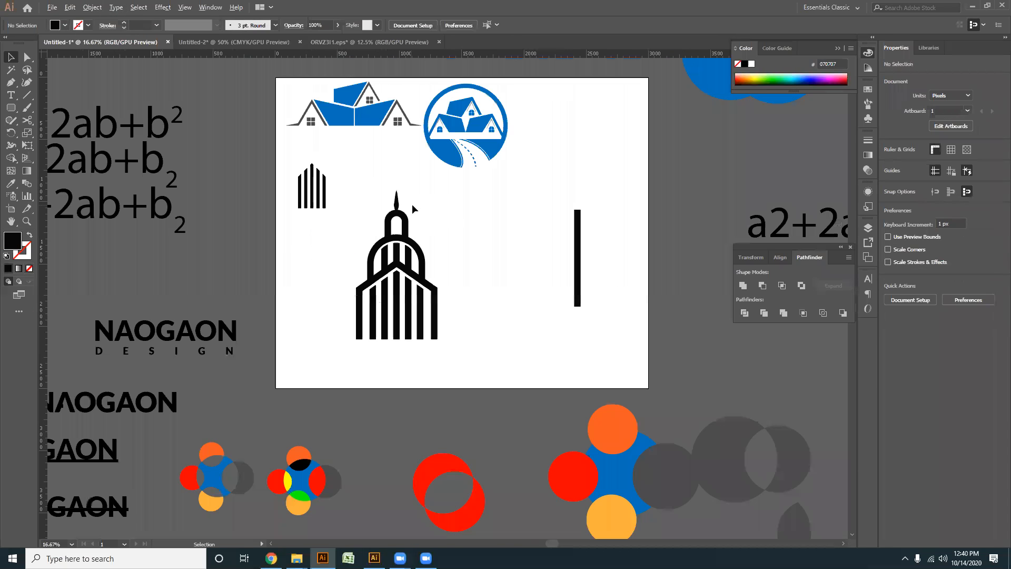
drag(482, 374, 349, 201)
click(869, 90)
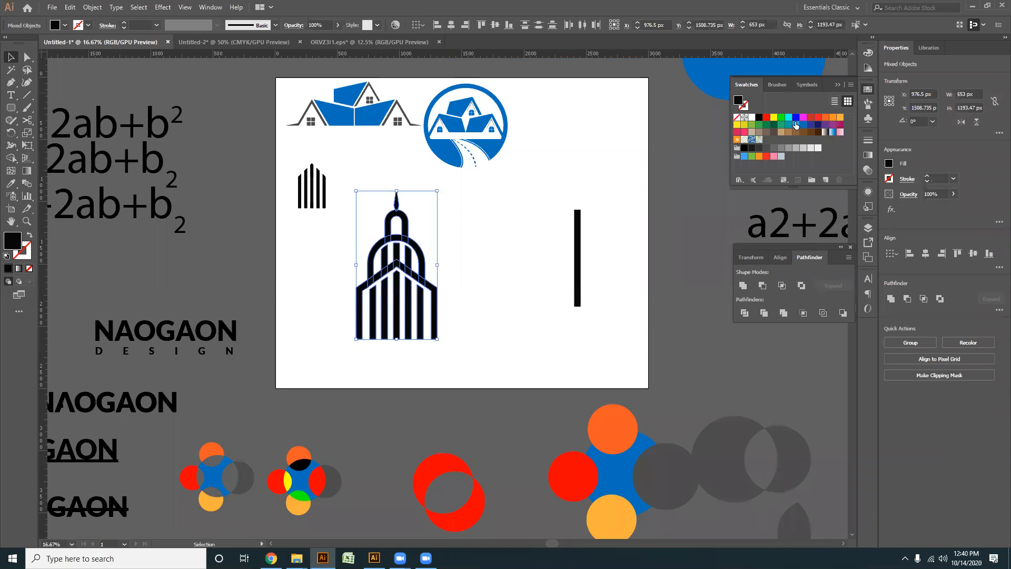
click(803, 126)
- Select all parts of the blue building and group them
drag(482, 363, 349, 191)
drag(515, 361, 345, 195)
key(a)
key(ctrl+g)
key(v)
- Scale the grouped building down proportionally to about two thirds of its size
drag(438, 339, 424, 314)
click(428, 343)
scroll(426, 343, up, 1)
drag(418, 364, 370, 430)
click(306, 266)
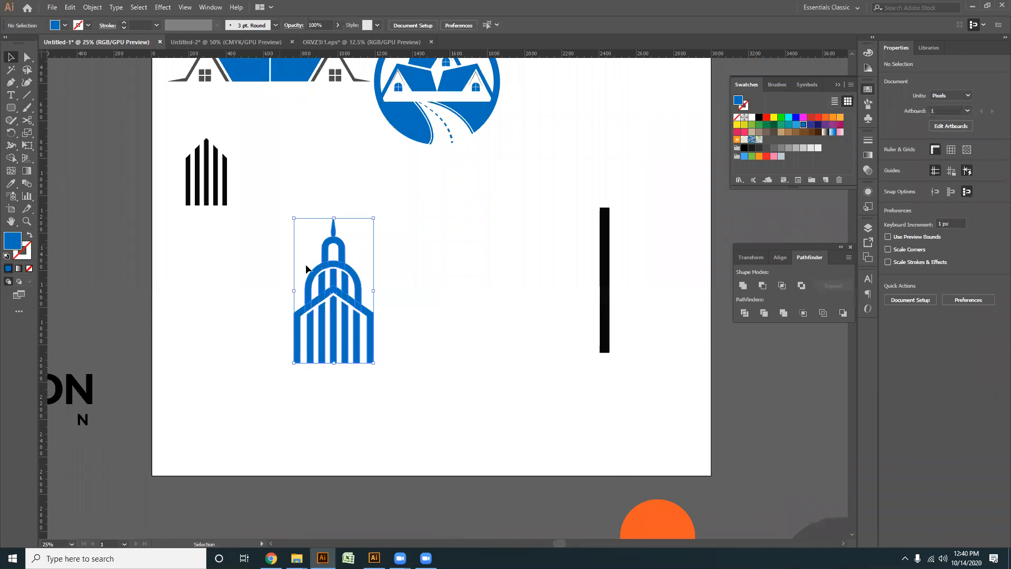
- Move the blue tower building up beside the circular house-and-road logo and delete the leftover black bar
drag(416, 301, 399, 374)
drag(334, 352, 552, 155)
click(464, 375)
scroll(397, 390, up, 1)
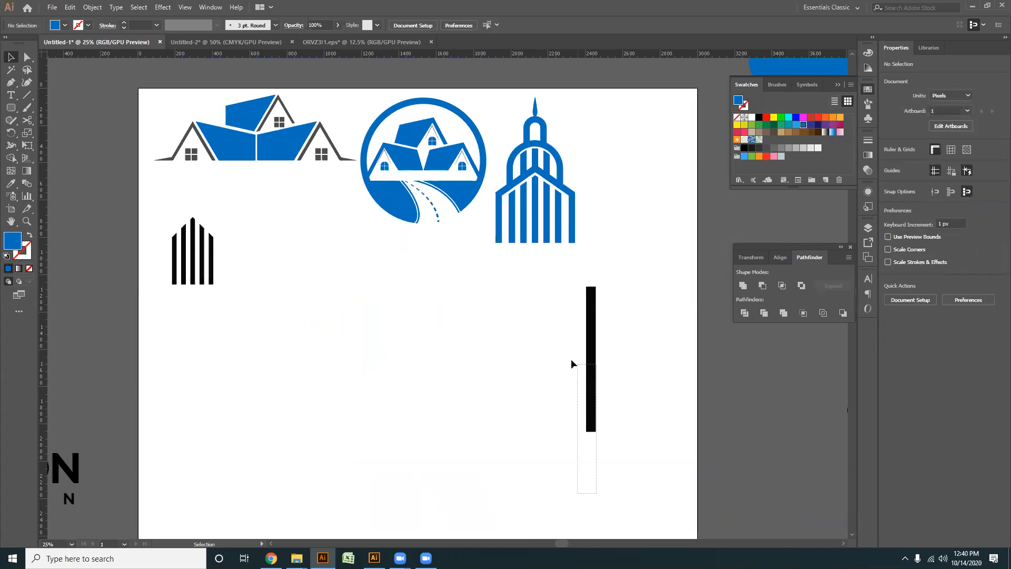
drag(571, 364, 570, 363)
key(Delete)
- Move the black five-bar building shape down to the empty area of the artboard
drag(294, 358, 164, 223)
drag(193, 257, 285, 381)
click(302, 443)
scroll(296, 444, up, 3)
drag(282, 431, 300, 427)
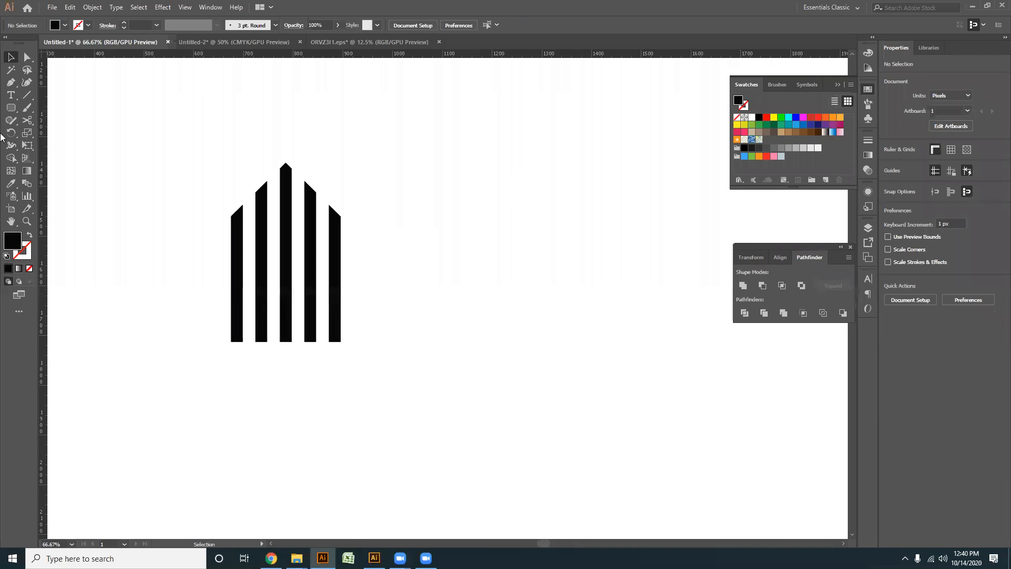
drag(12, 111, 52, 104)
drag(191, 97, 374, 341)
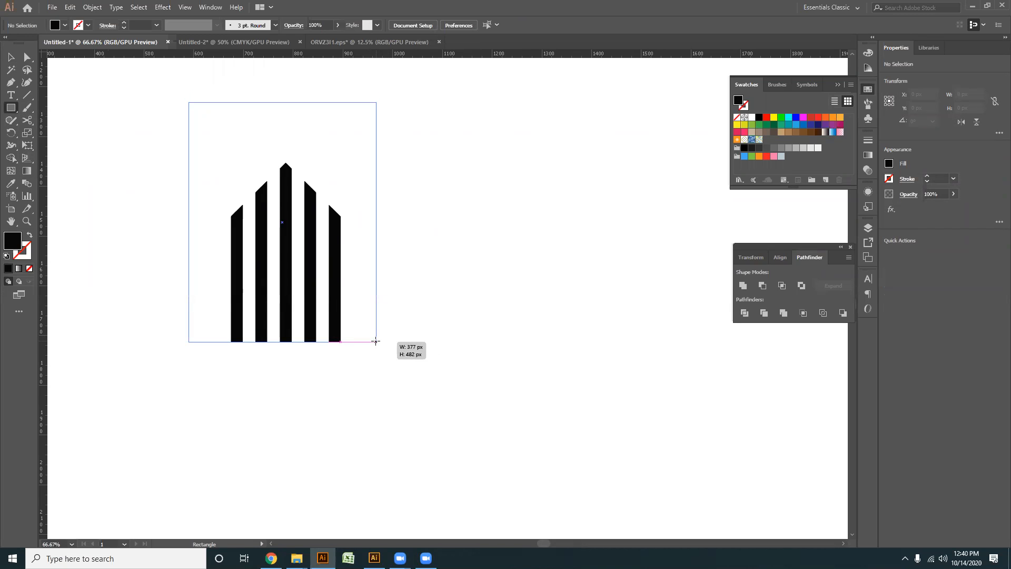
drag(375, 342, 375, 342)
key(ctrl+z)
key(v)
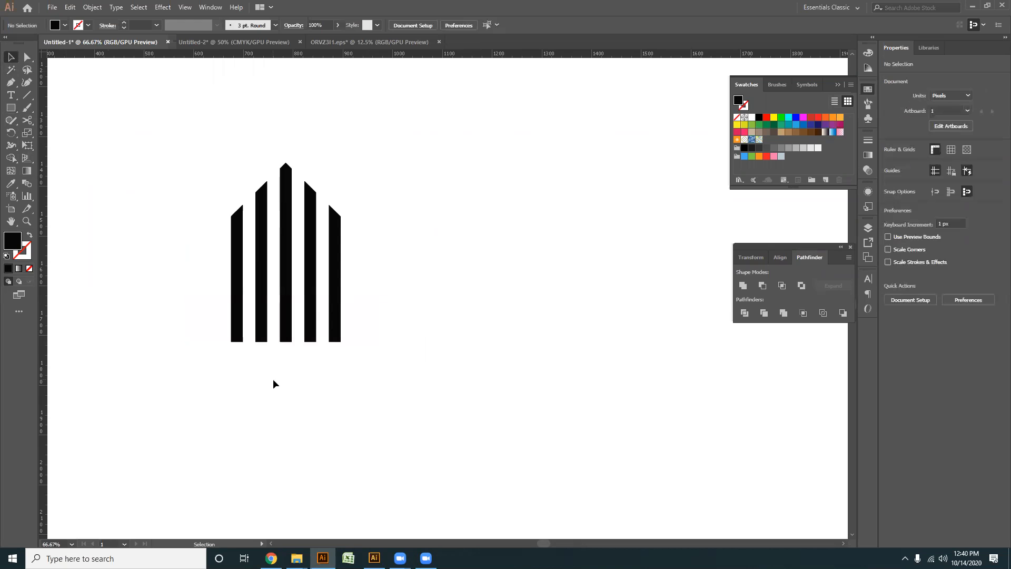
- Place a copy of the tall middle bar on its own to the right of the five-bar shape
click(234, 316)
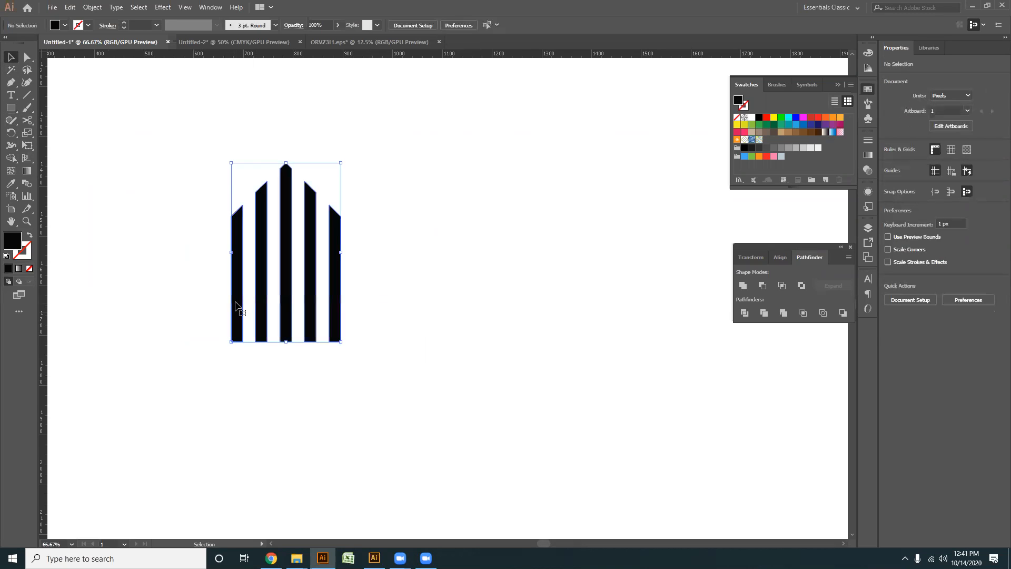
right_click(236, 300)
click(287, 390)
click(293, 384)
mouse_move(288, 242)
alt+mouse_down()
mouse_move(340, 327)
mouse_move(487, 247)
alt+mouse_up()
drag(358, 375, 159, 185)
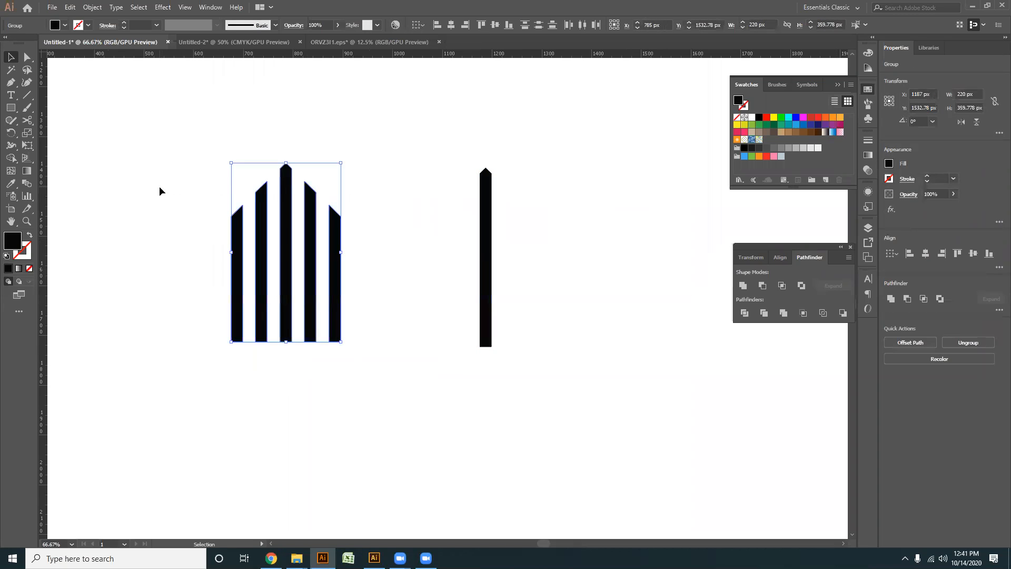
- Rotate the copied bar to horizontal and lay it across the bottom ends of the five bars
drag(555, 445, 458, 218)
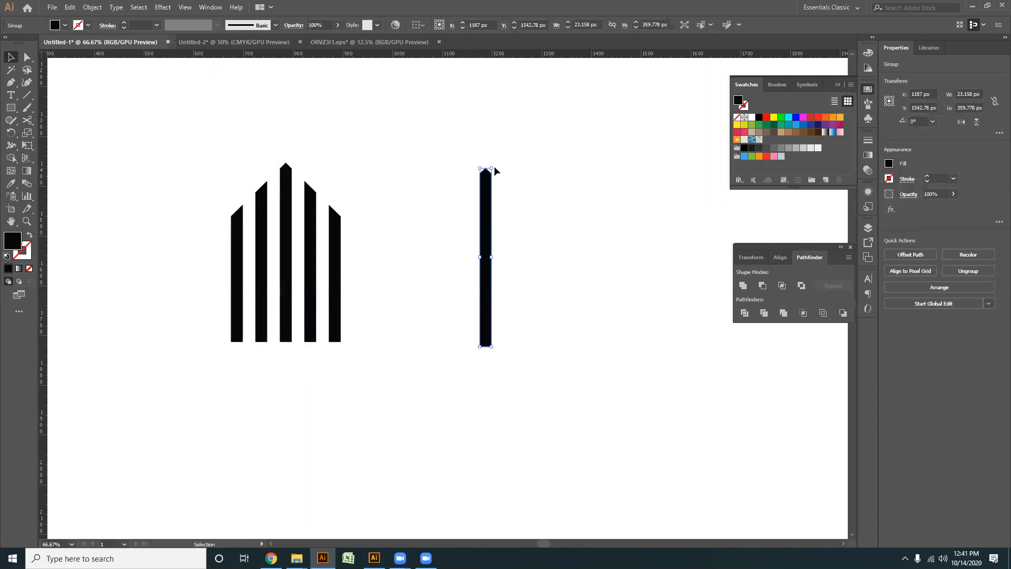
drag(492, 166, 629, 260)
drag(479, 256, 265, 335)
scroll(309, 381, left, 3)
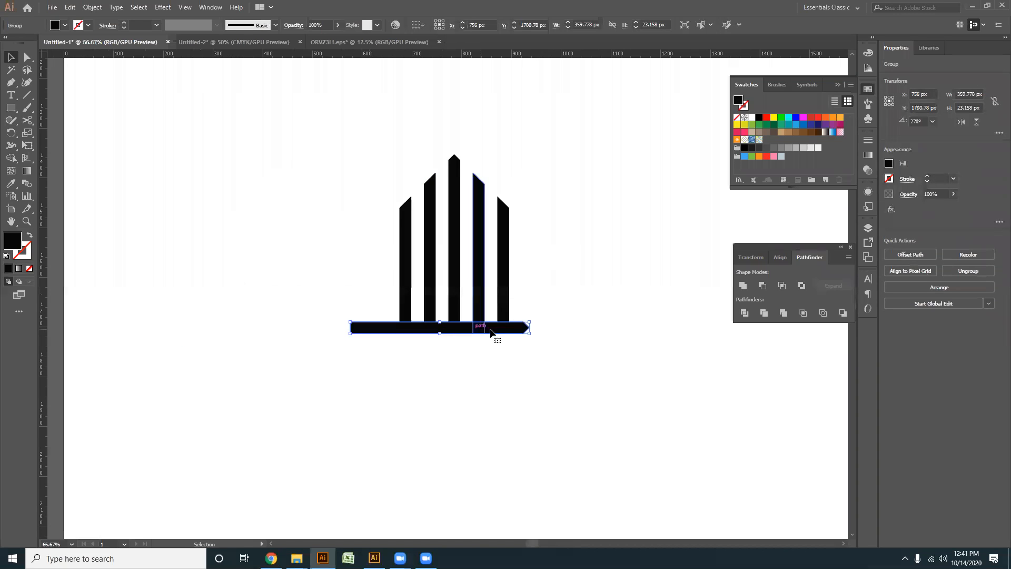
- Shift the horizontal bar to the right along the base and add another vertical bar beside the five bars
drag(528, 327, 263, 438)
drag(258, 361, 357, 267)
drag(386, 387, 208, 341)
drag(178, 224, 504, 246)
scroll(327, 329, up, 2)
click(358, 325)
click(367, 230)
click(384, 337)
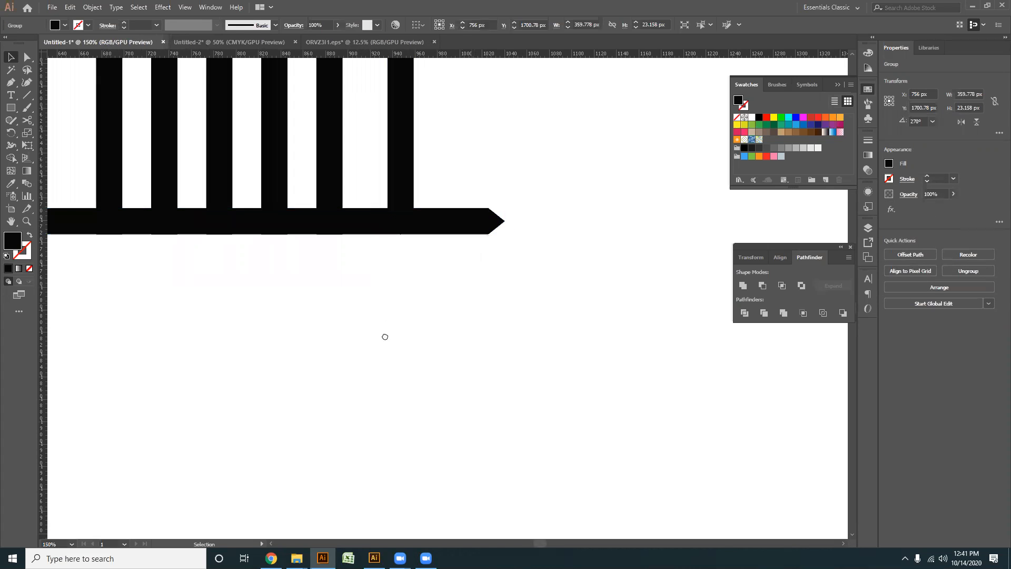
drag(384, 336, 299, 377)
- Delete the extra vertical and horizontal bars around the five-bar shape
drag(320, 212, 400, 213)
key(Delete)
key(ctrl+minus)
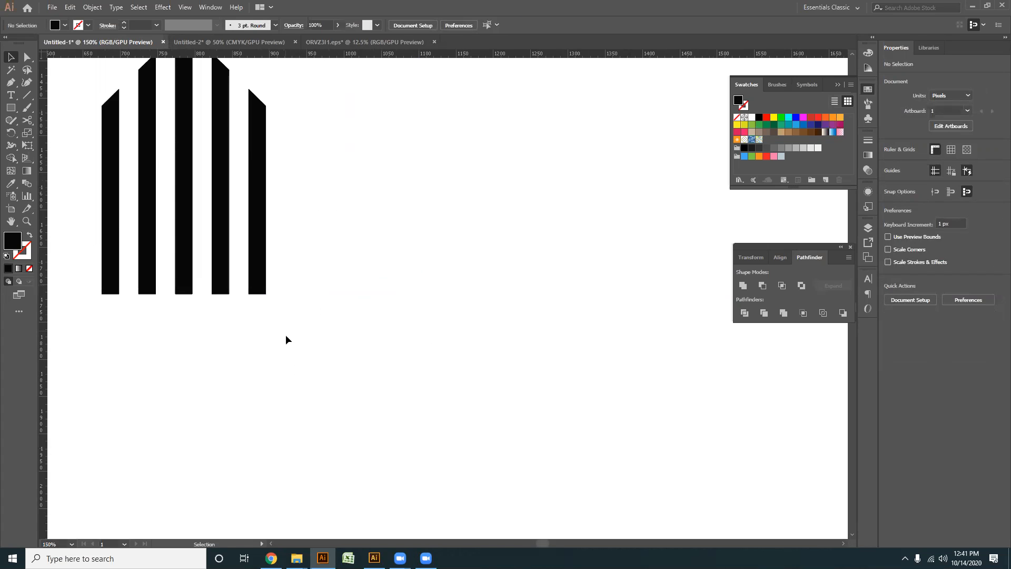
key(ctrl+minus)
drag(157, 194, 252, 271)
key(Delete)
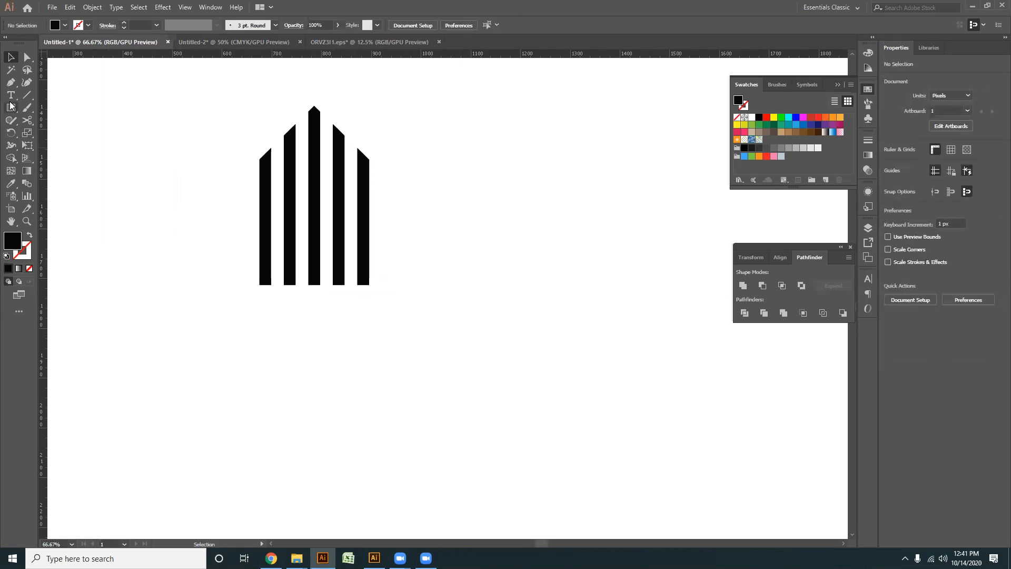
- Draw a square about 384 px wide around the five bars with no fill and a 15 pt black outline
drag(313, 185, 410, 282)
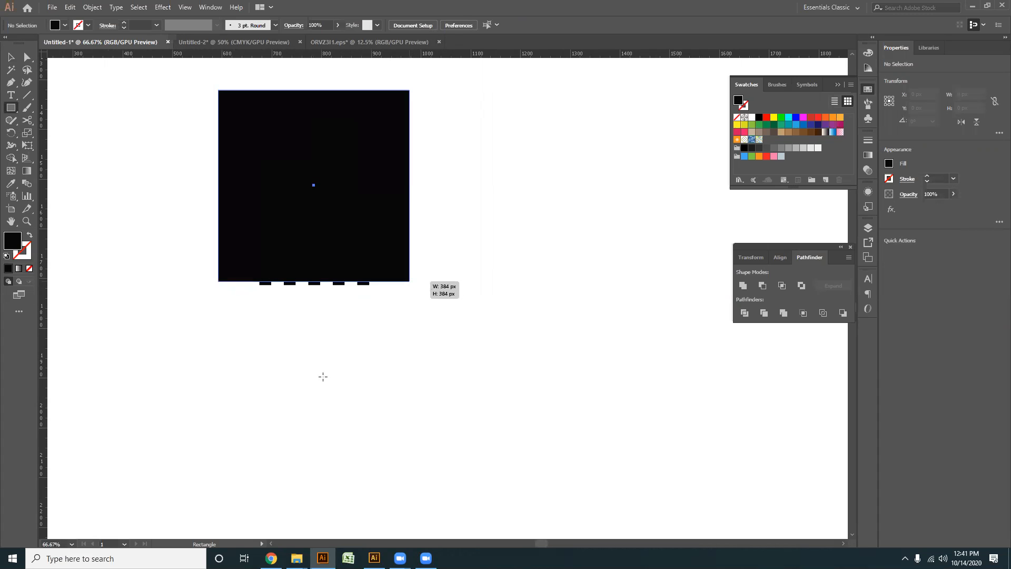
key(shift+x)
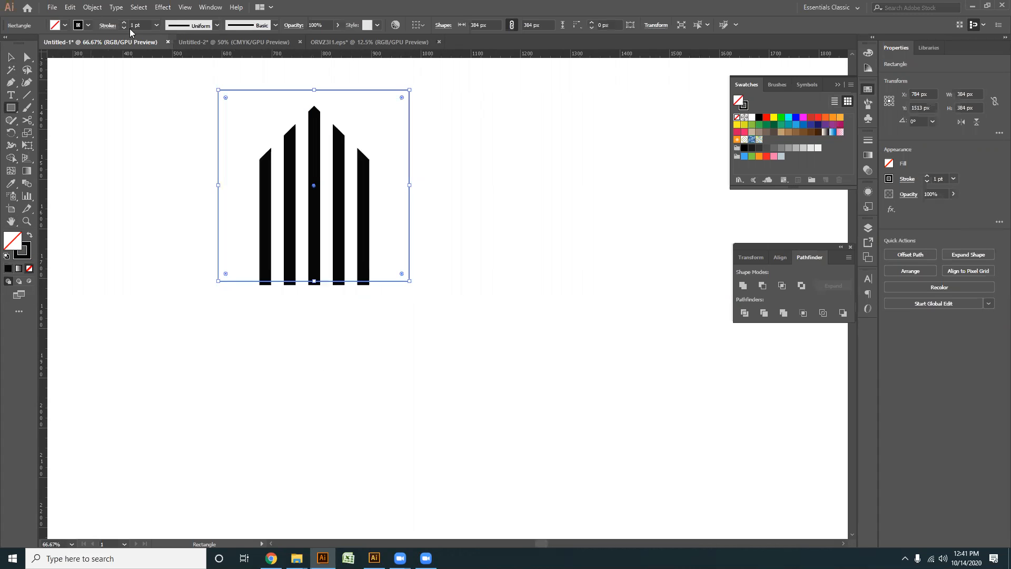
scroll(143, 22, up, 10)
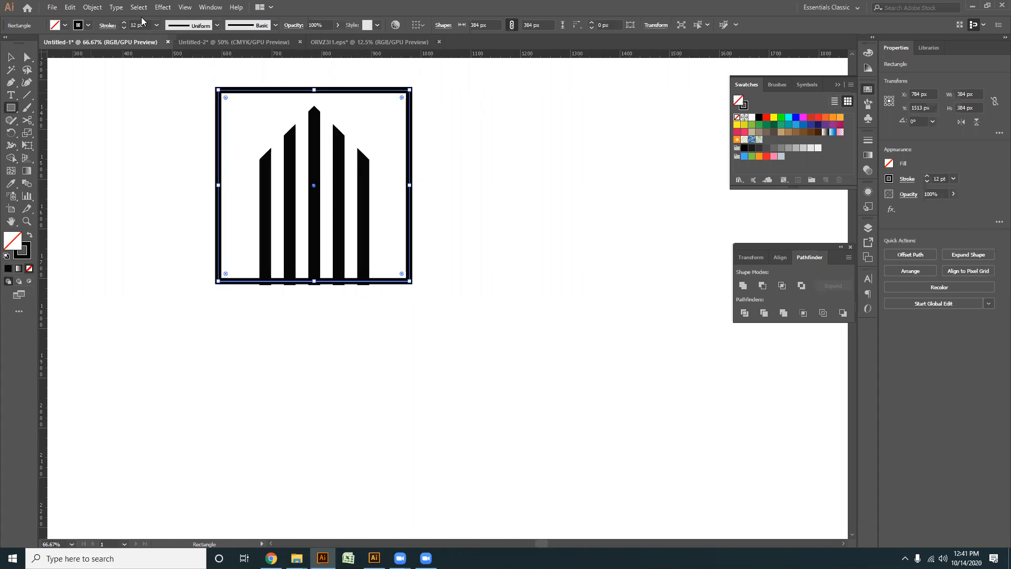
scroll(139, 23, up, 3)
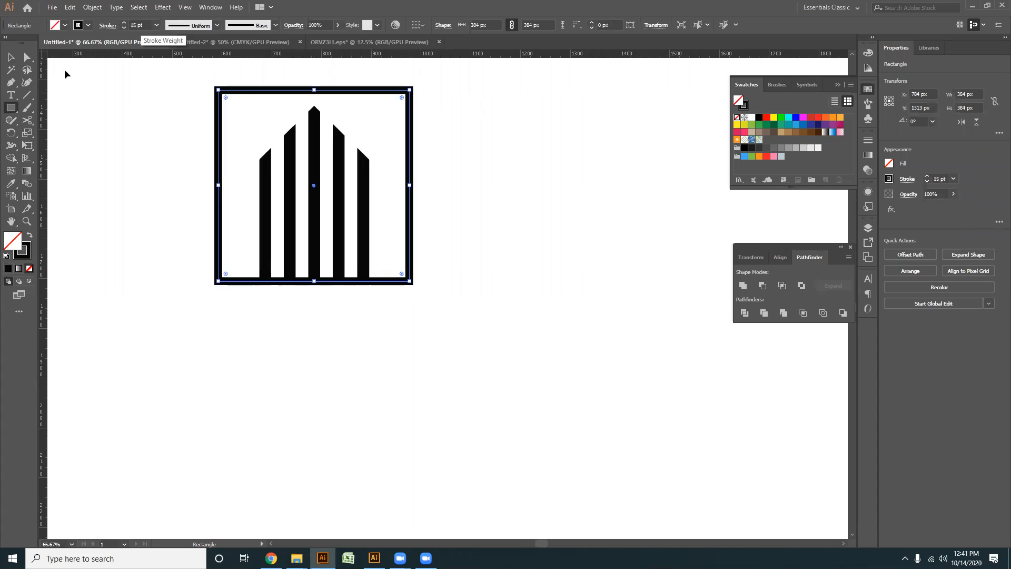
- Expand the square frame's outline into a filled shape
click(89, 8)
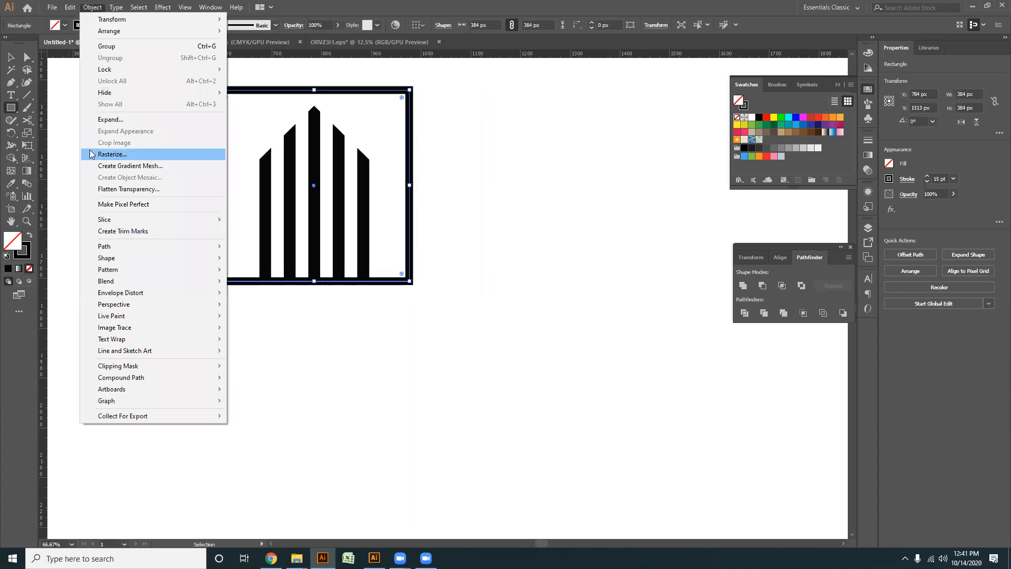
click(115, 123)
click(476, 336)
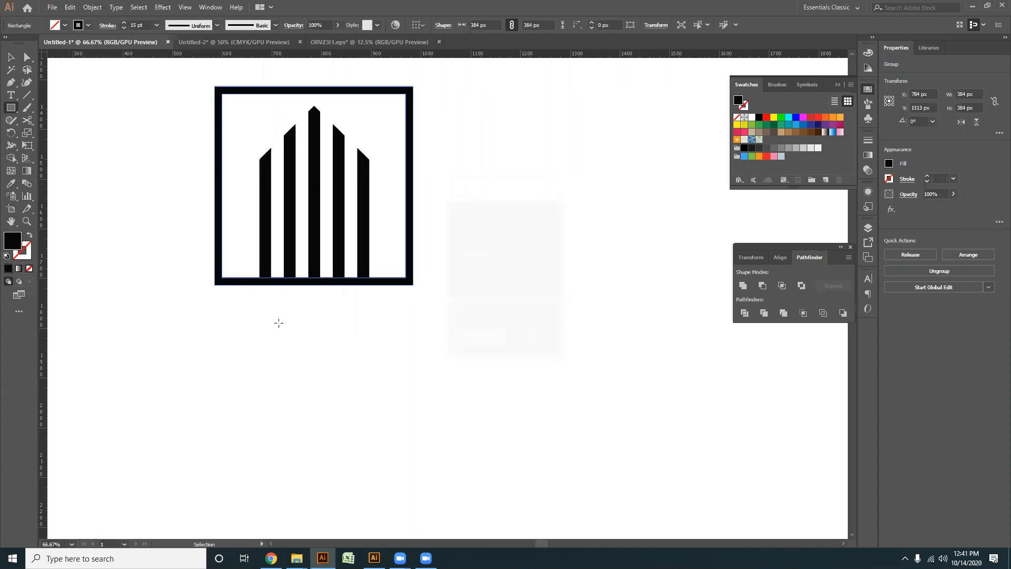
- Ungroup the five vertical bars inside the square frame
scroll(277, 323, up, 1)
drag(267, 272, 269, 273)
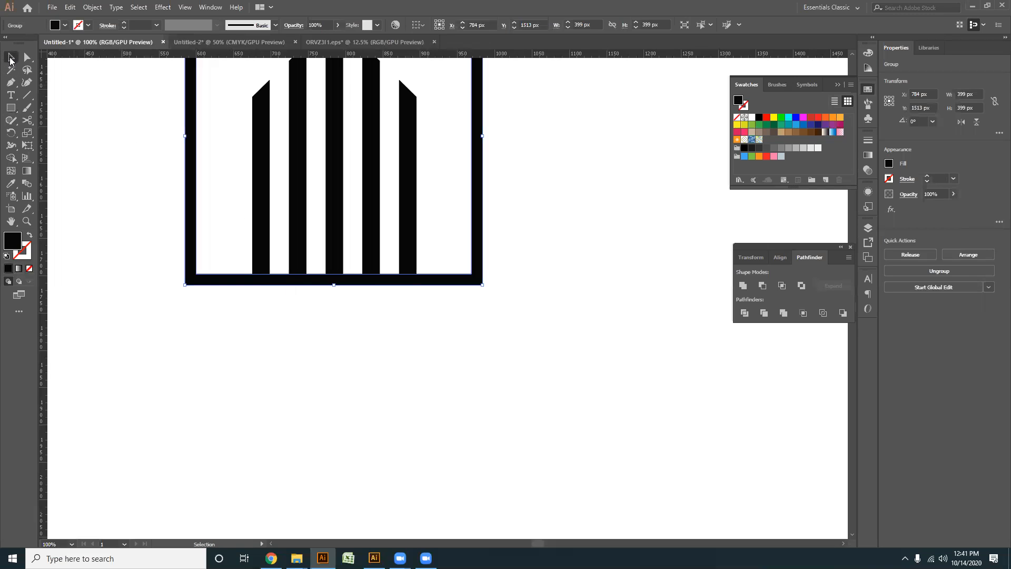
drag(213, 185, 435, 213)
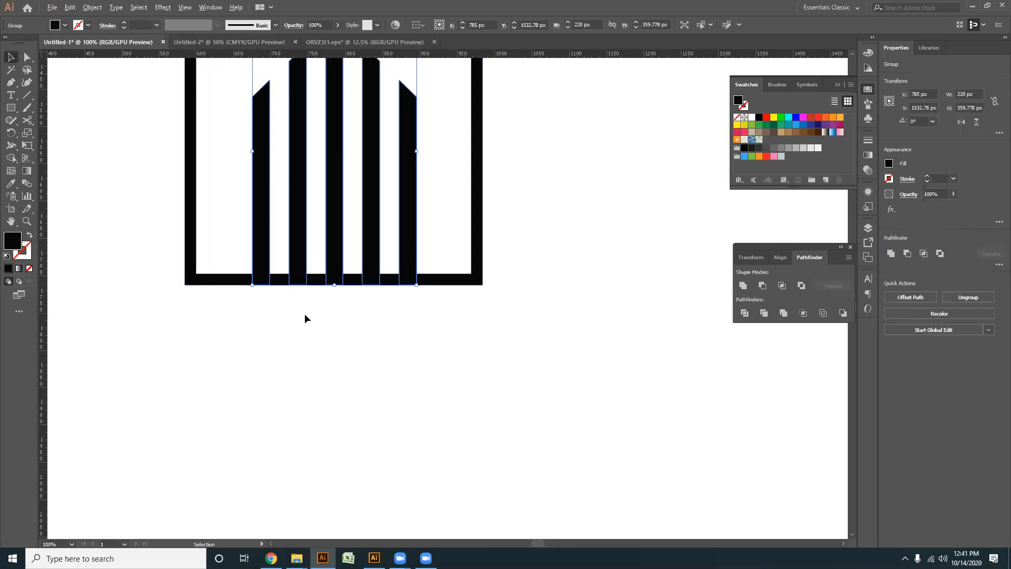
scroll(298, 300, left, 2)
scroll(299, 298, up, 3)
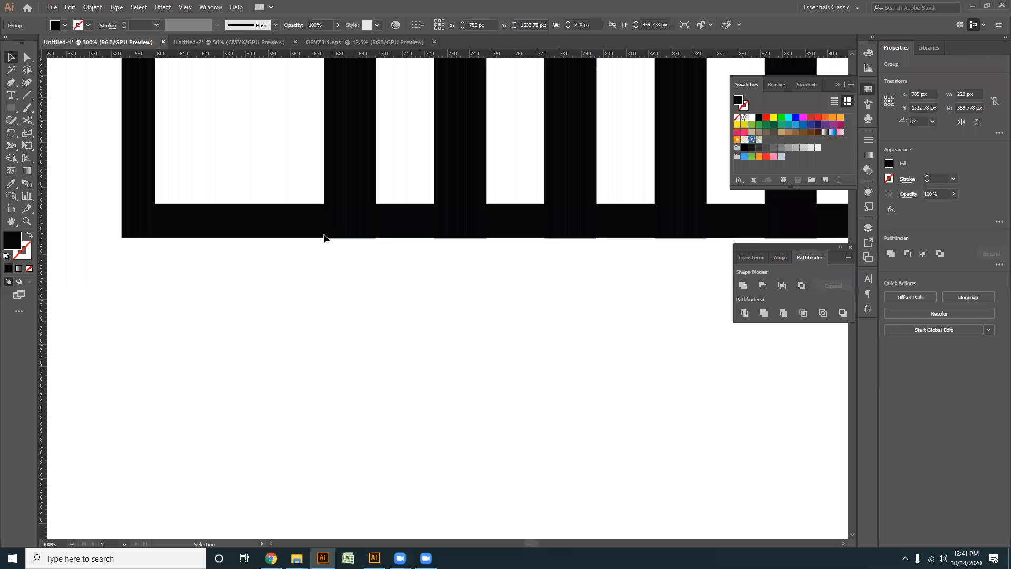
scroll(345, 237, down, 1)
right_click(421, 163)
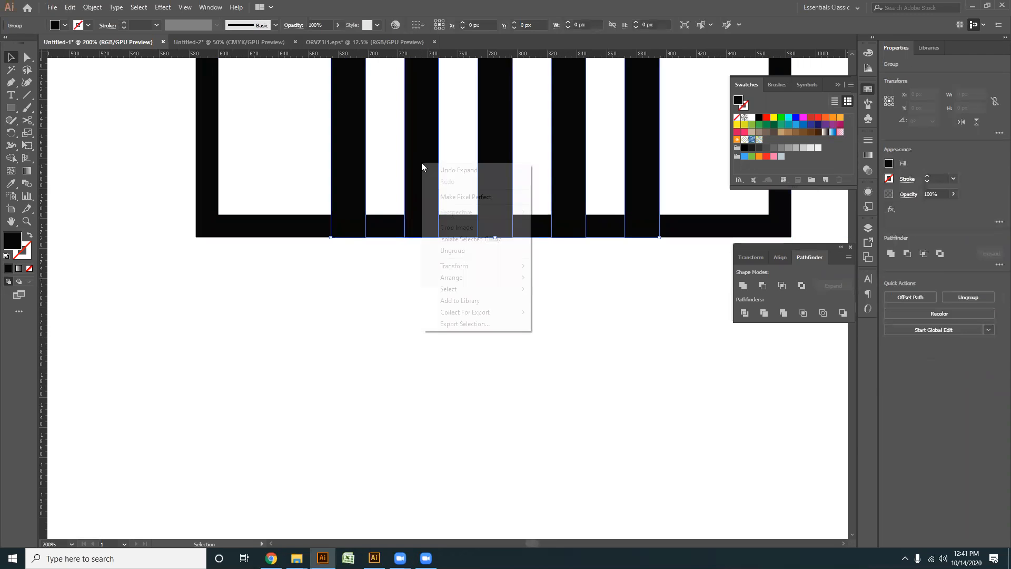
click(454, 251)
click(355, 267)
- Remove the frame's bottom section between the two outermost bars with the Shape Builder tool
click(199, 231)
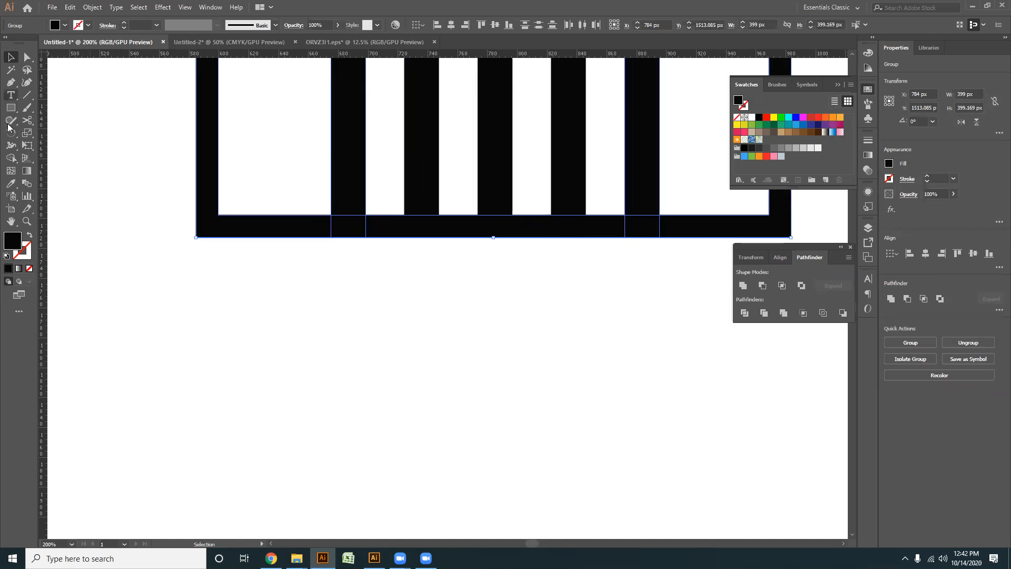
click(12, 159)
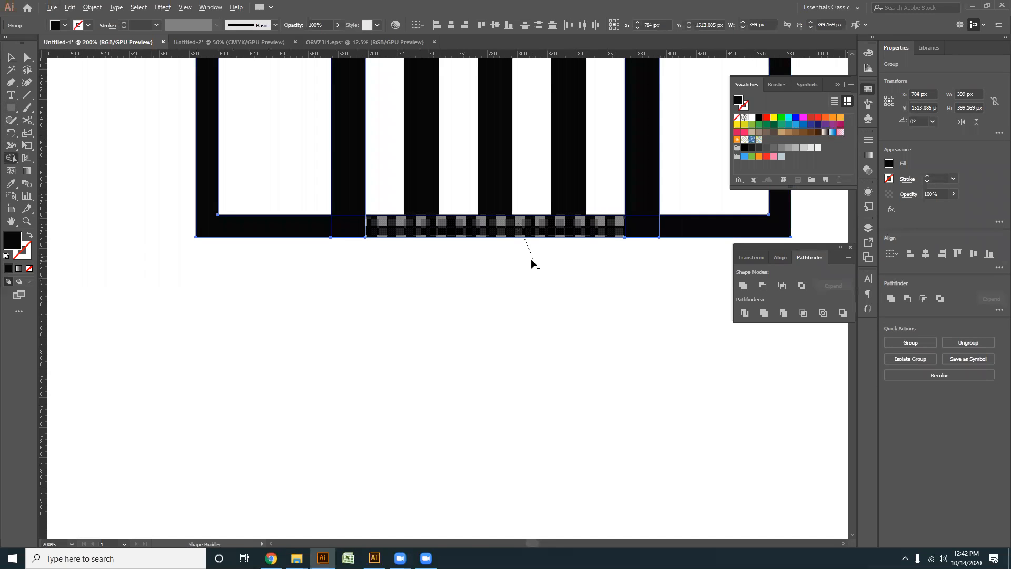
drag(530, 258, 532, 260)
click(11, 57)
click(332, 359)
key(ctrl+0)
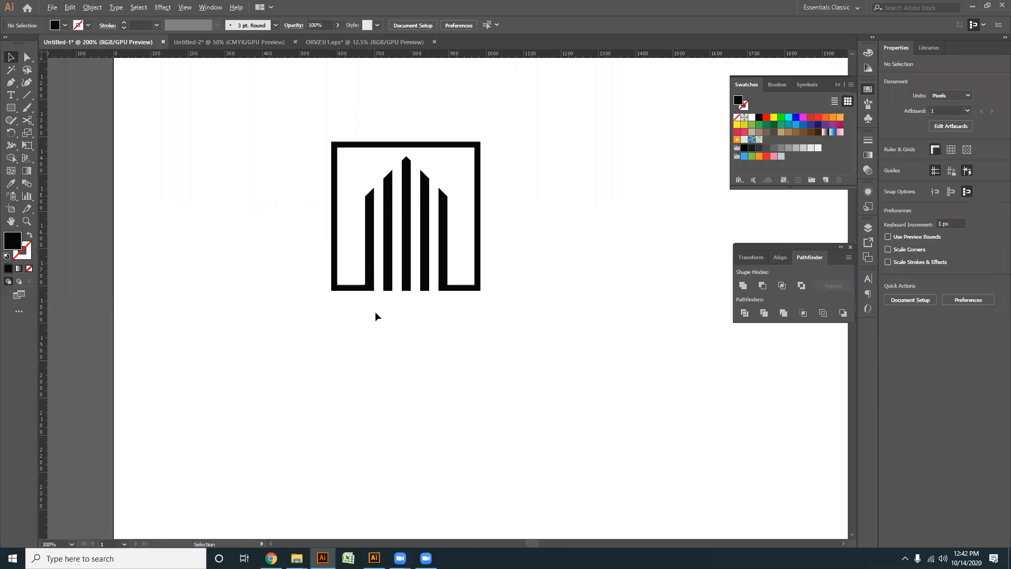
- Fill the framed five-bar building with the medium blue swatch and group all its parts
drag(427, 371, 146, 118)
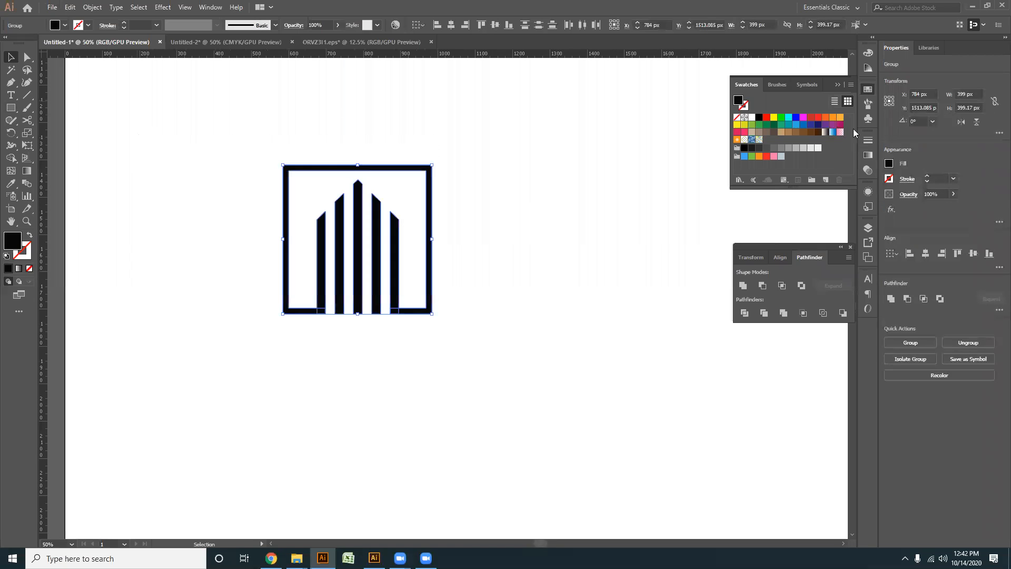
click(804, 125)
key(a)
drag(548, 333, 227, 168)
key(ctrl+g)
- Move the blue framed building to the artboard's left side, just below the house roof logo
click(405, 371)
scroll(395, 340, down, 2)
drag(395, 340, 382, 355)
click(356, 300)
drag(363, 304, 271, 165)
click(340, 291)
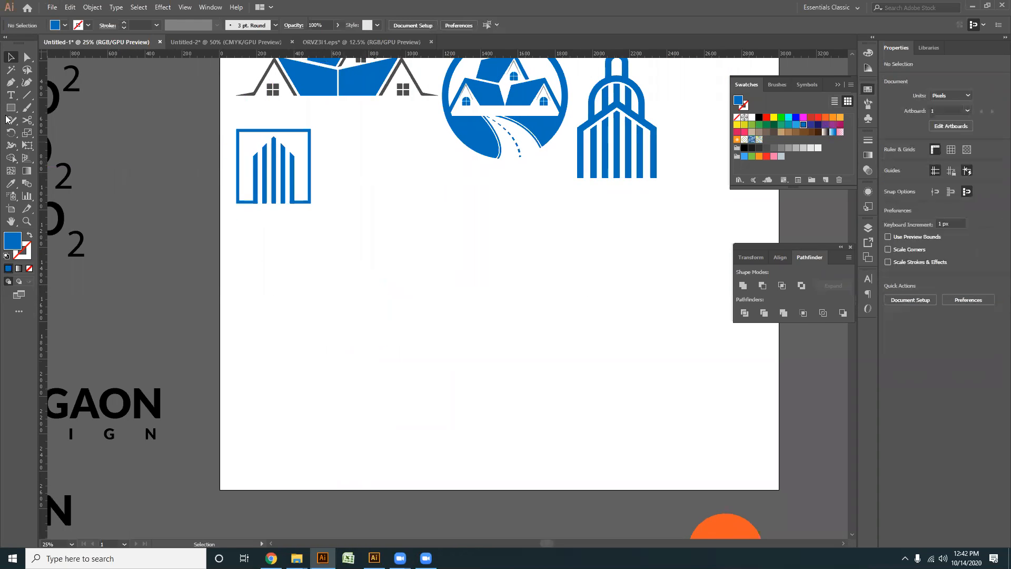
- Start a stepped building outline with the Pen tool, going about 162 px down, 53 px right and 454 px up
click(11, 82)
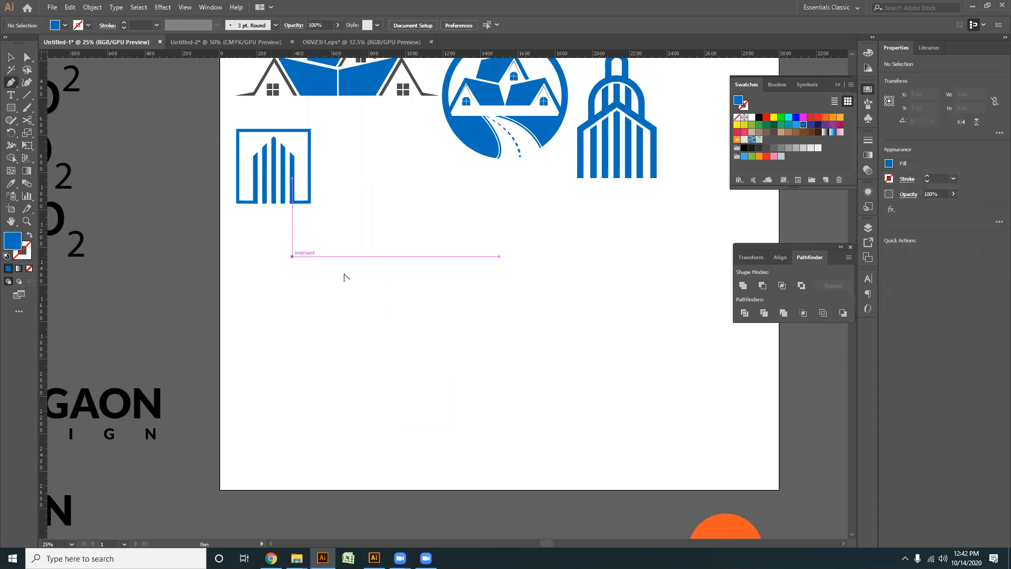
scroll(337, 263, up, 2)
drag(332, 248, 311, 214)
click(324, 220)
click(325, 281)
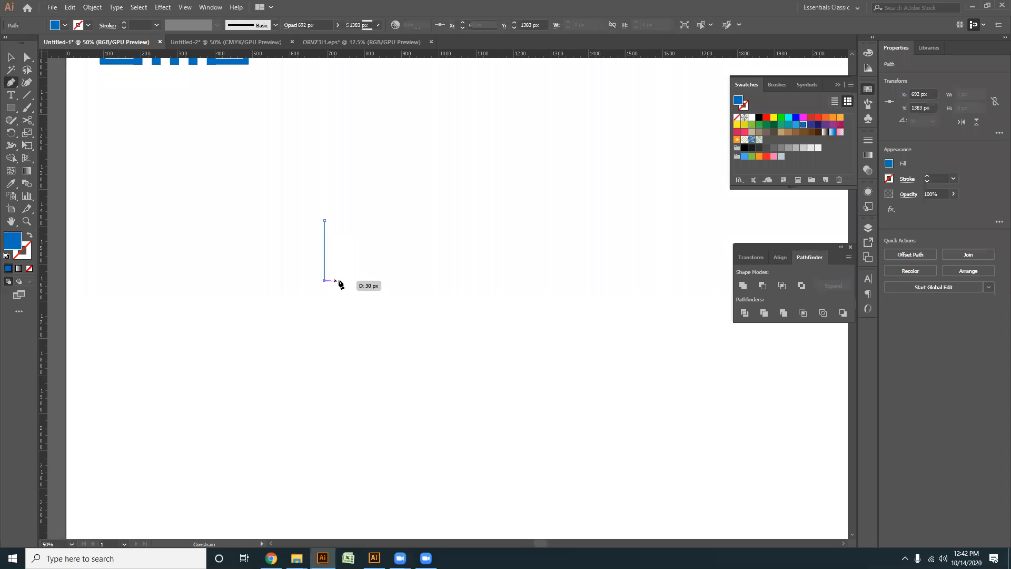
click(344, 281)
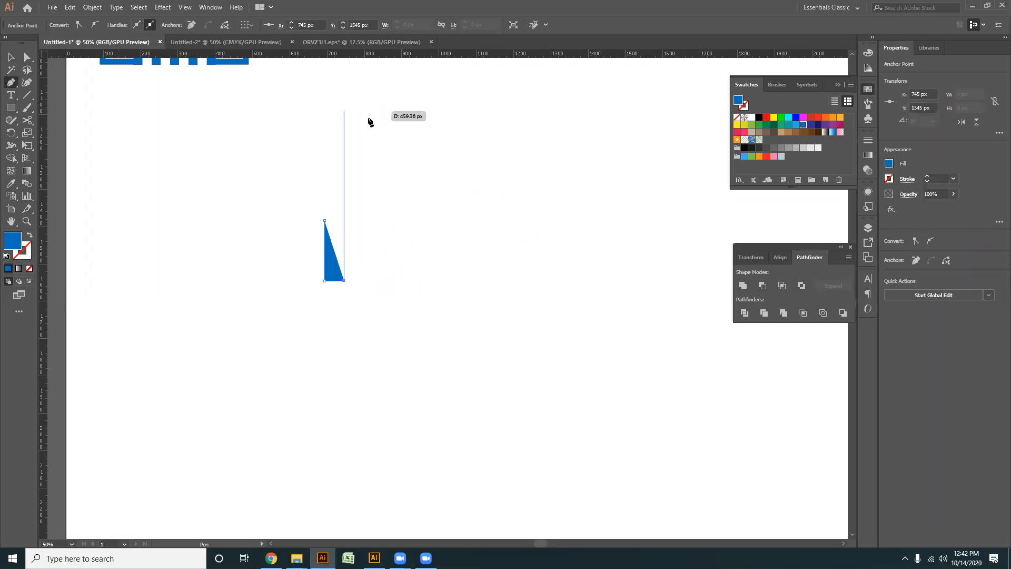
click(343, 111)
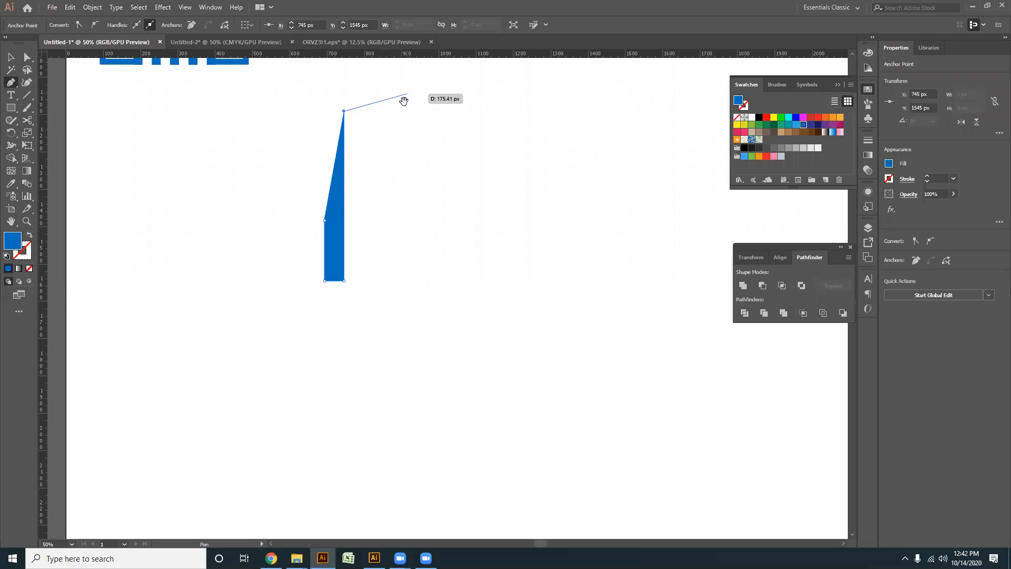
- Continue the outline with a rising roof slope, a 541 px drop, 64 px right and 109 px up, and swap its fill to the stroke
scroll(395, 140, up, 3)
scroll(395, 139, right, 1)
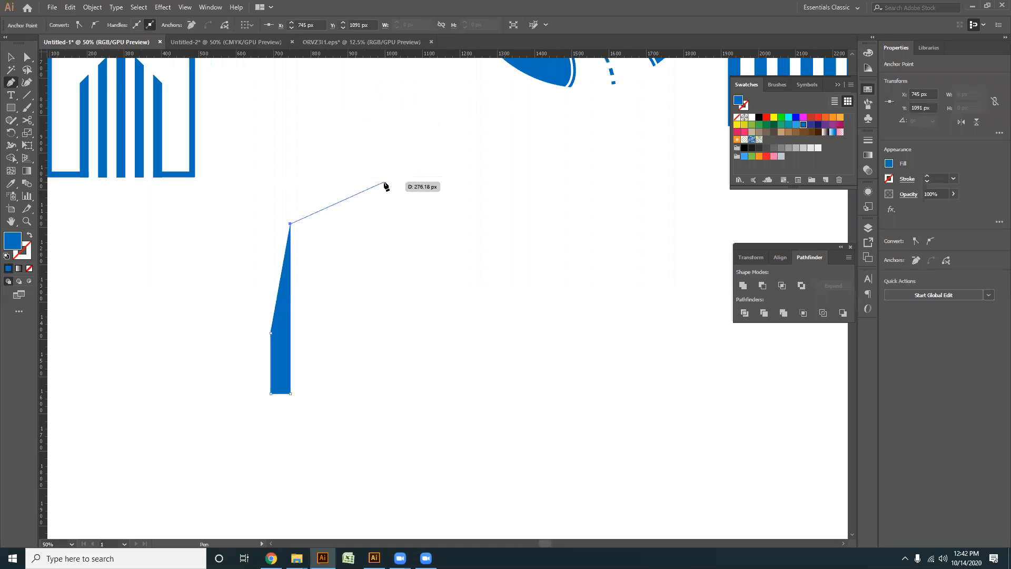
click(372, 192)
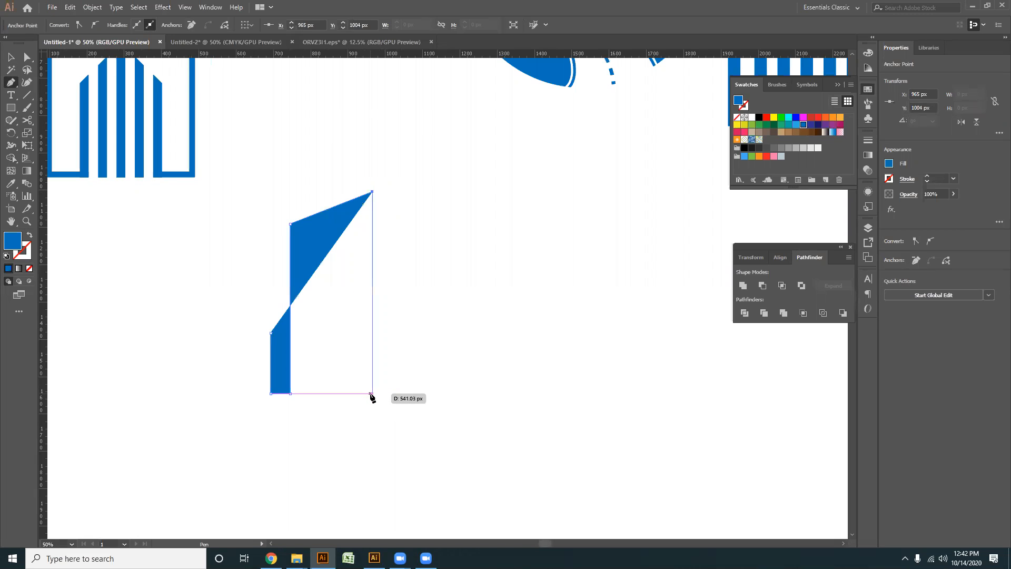
click(372, 393)
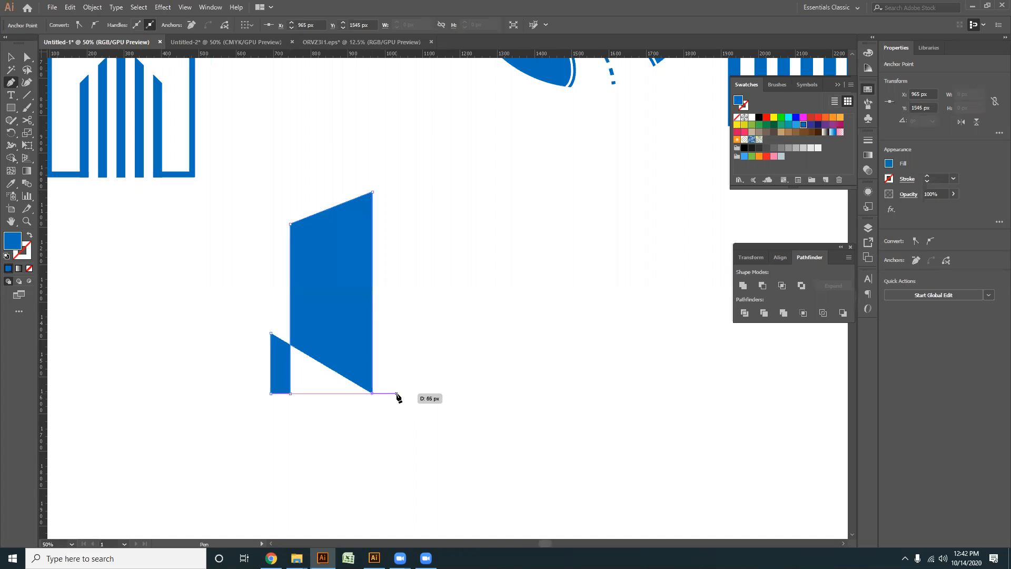
click(396, 393)
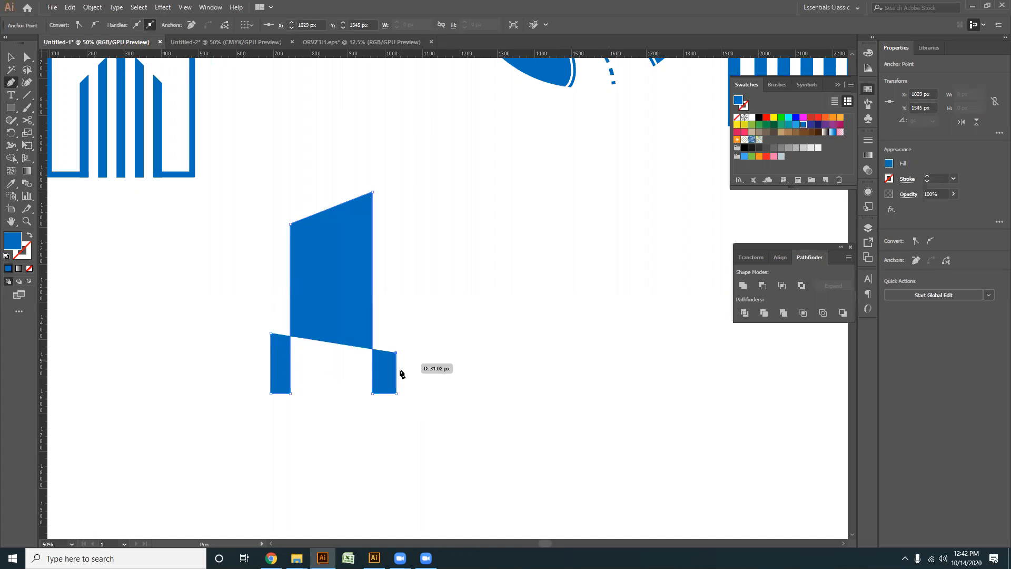
click(396, 352)
key(shift+x)
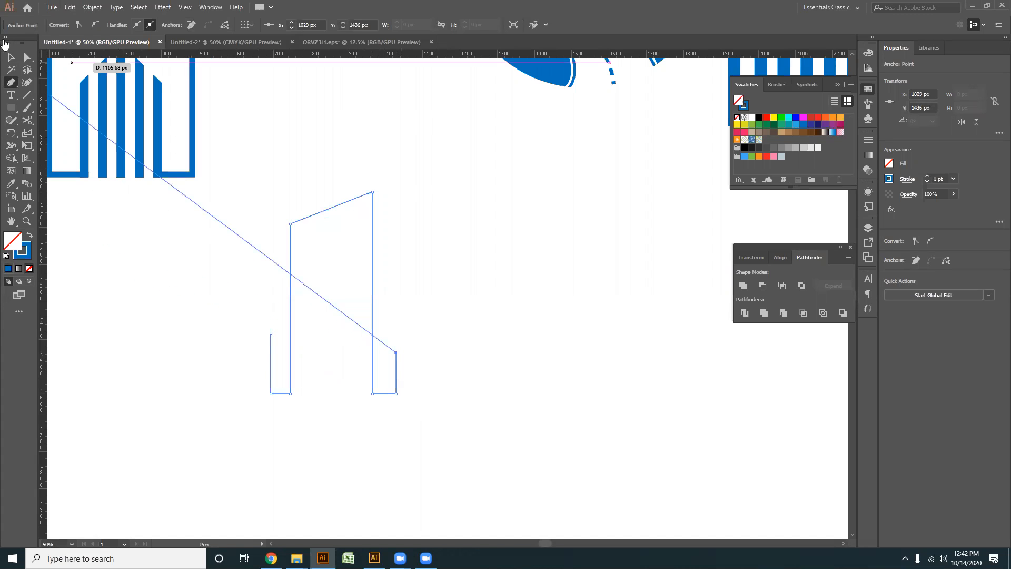
- Set the stepped building outline's stroke weight to 15 pt
click(13, 59)
drag(461, 296, 306, 282)
scroll(144, 24, up, 14)
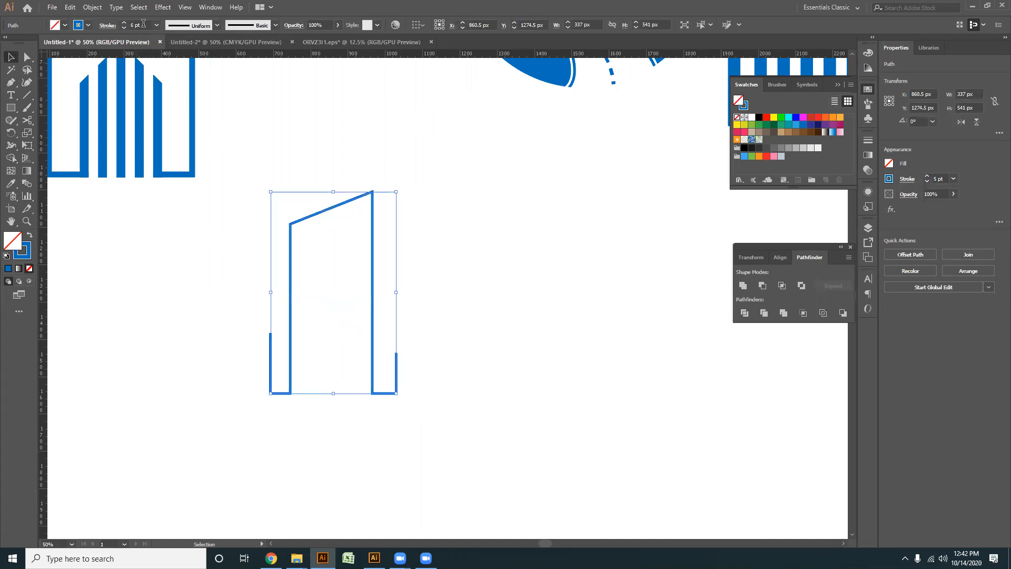
- Raise the open top end of the outline's left leg so that leg becomes taller
click(27, 57)
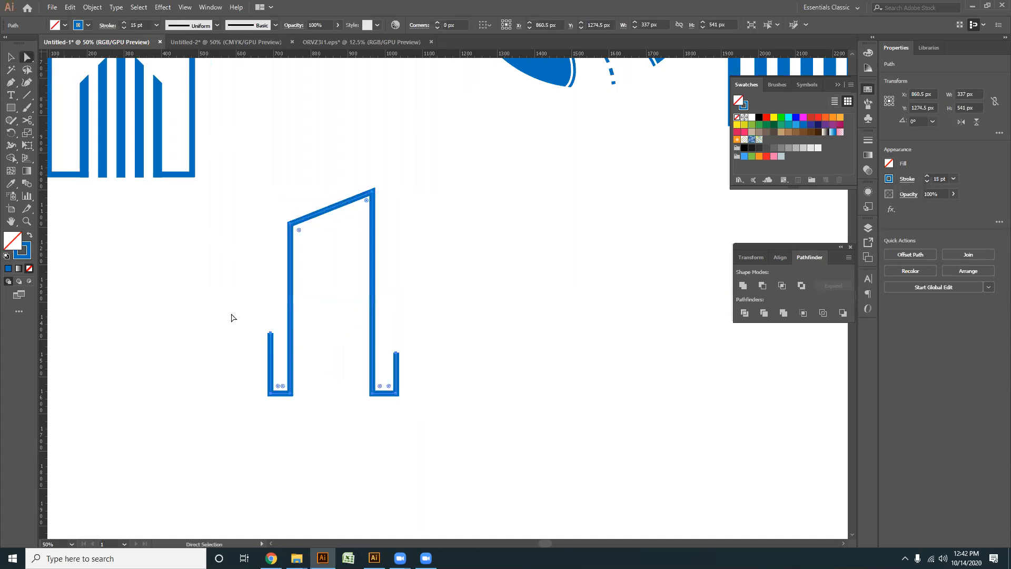
key(ctrl+plus)
key(ctrl+plus)
click(270, 333)
drag(268, 311, 271, 238)
click(79, 204)
key(space)
drag(79, 203, 1, 138)
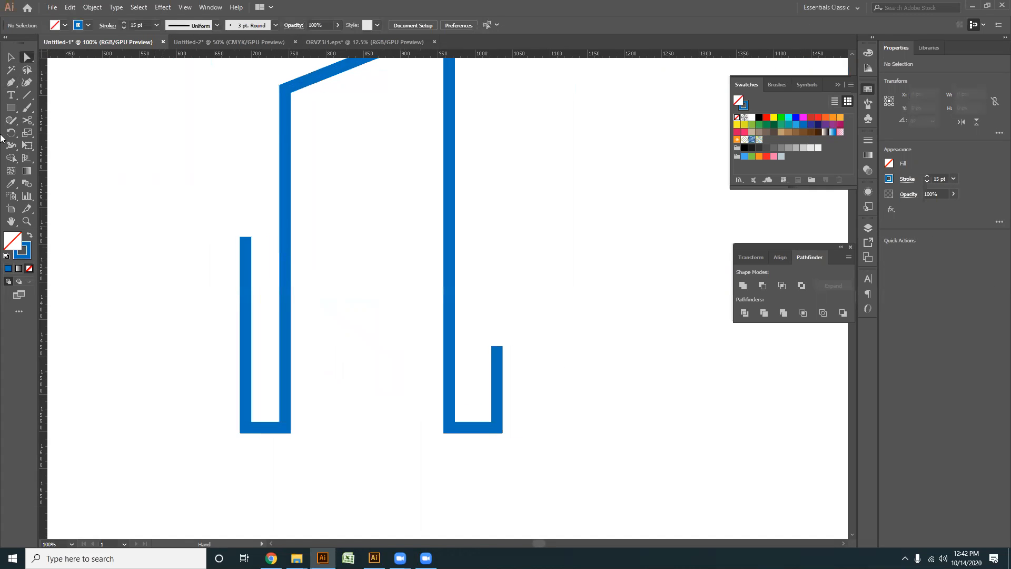
- Draw a line about 394 px wide sloping down across all the legs, and extend both outer leg tops above it
click(30, 97)
drag(219, 219, 515, 353)
click(27, 58)
scroll(237, 234, up, 1)
click(251, 257)
drag(252, 242, 255, 189)
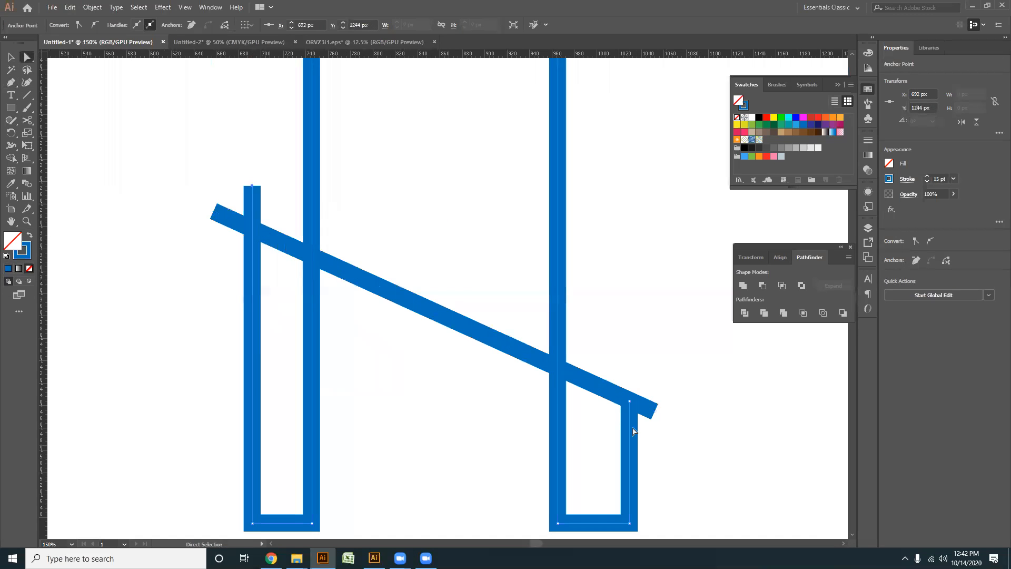
drag(629, 403, 628, 362)
click(697, 406)
- Place a spare copy of the slanted line to the right of the building
drag(536, 411, 486, 388)
drag(418, 402, 131, 189)
scroll(329, 339, down, 1)
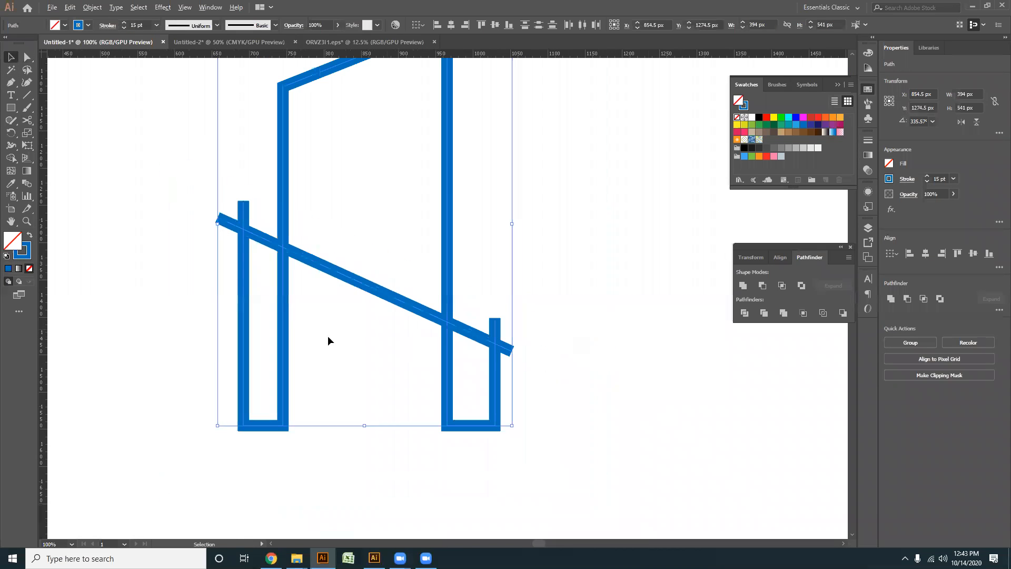
click(355, 290)
alt+drag(358, 281, 680, 286)
- Expand the fill and stroke of the building outline and the slanted line crossing it
drag(575, 379, 545, 383)
drag(412, 461, 137, 202)
click(89, 9)
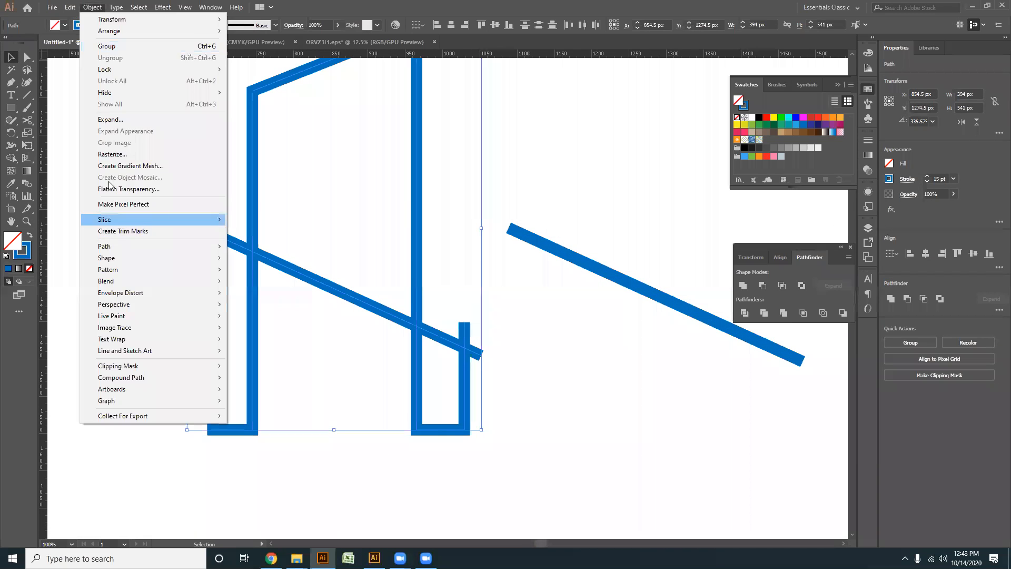
click(112, 120)
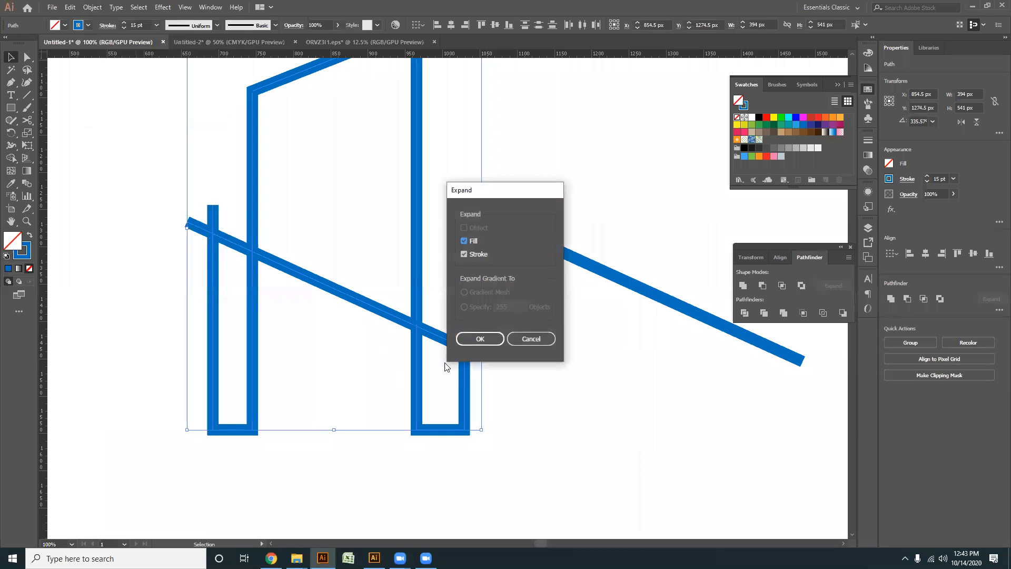
click(476, 341)
- Remove the overhanging ends of the slanted bar and both outer legs with the Shape Builder
click(10, 158)
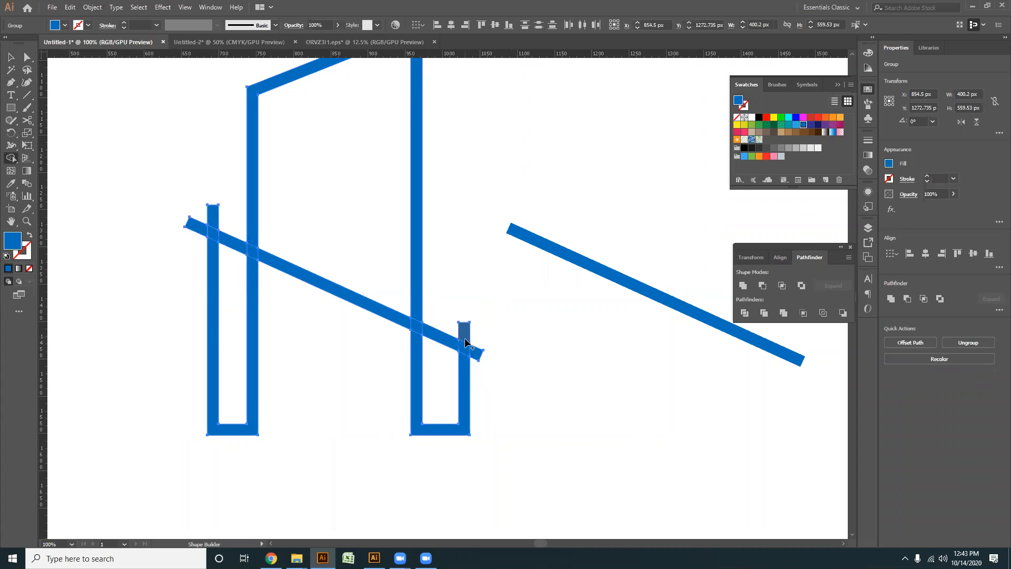
click(27, 57)
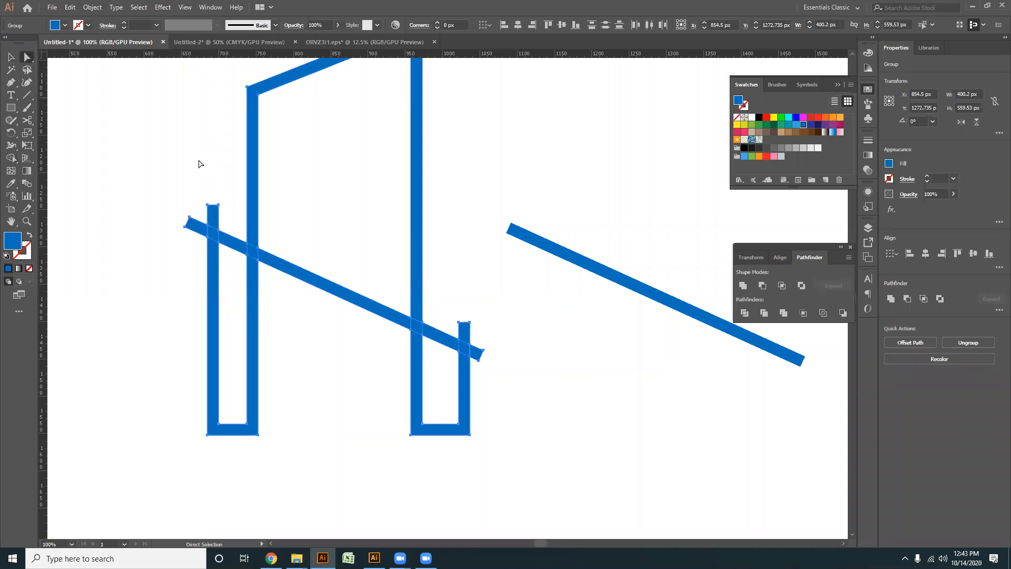
click(521, 375)
drag(611, 494, 173, 263)
drag(140, 213, 477, 460)
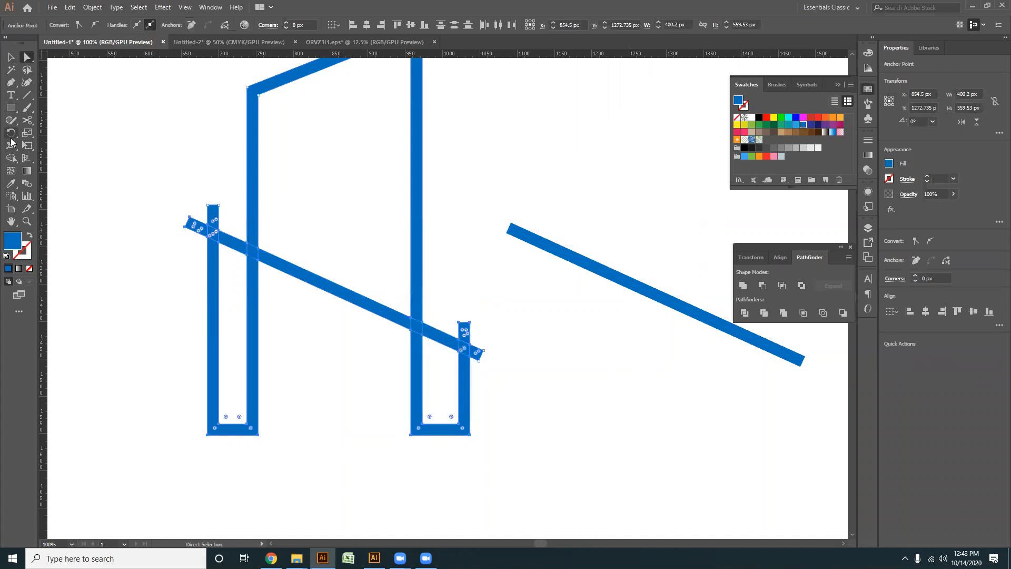
click(12, 158)
alt+click(213, 213)
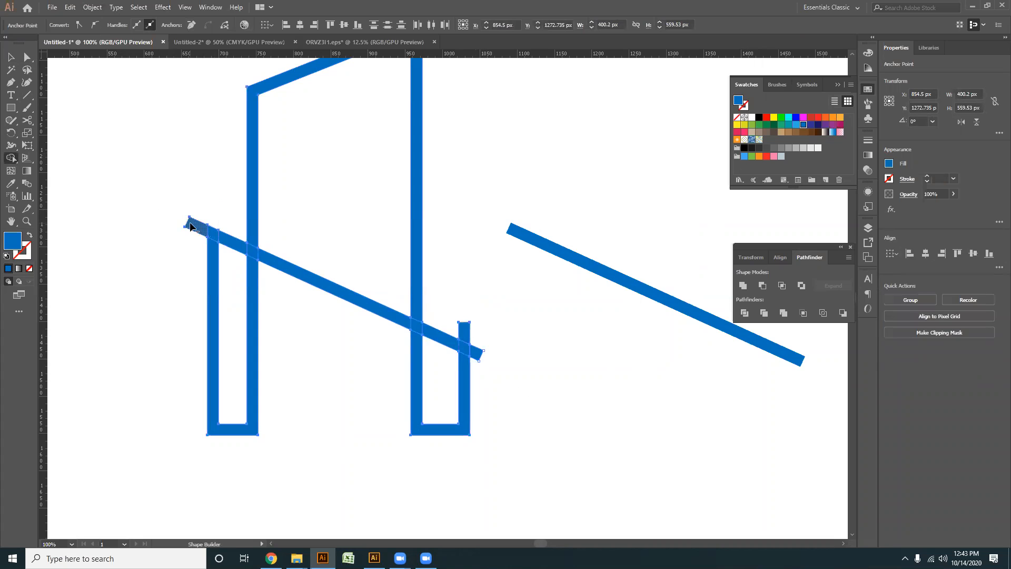
alt+click(476, 356)
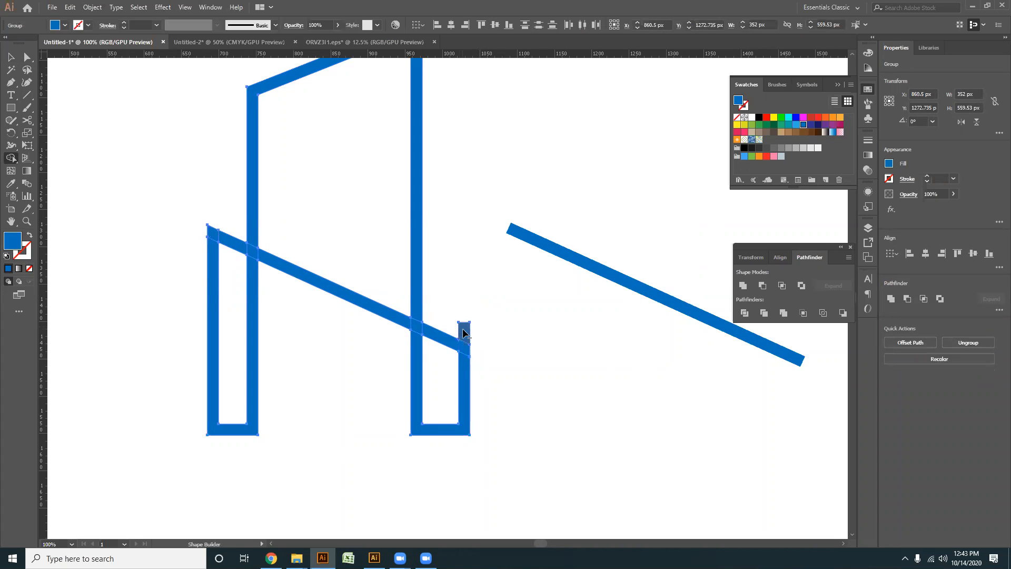
- Offset the building's slanted bar by 11 px with miter joins
click(8, 59)
click(300, 353)
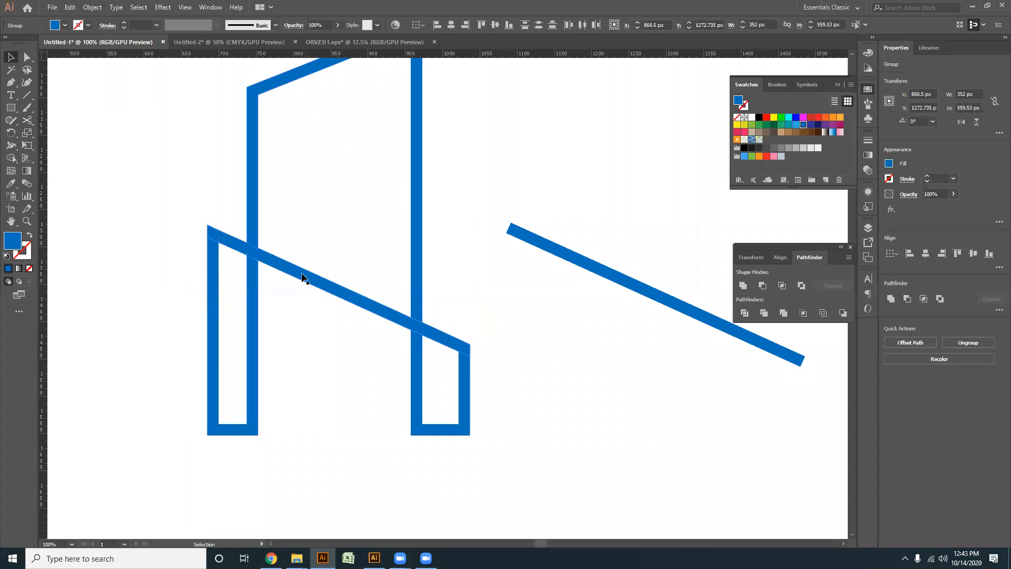
click(305, 275)
click(92, 8)
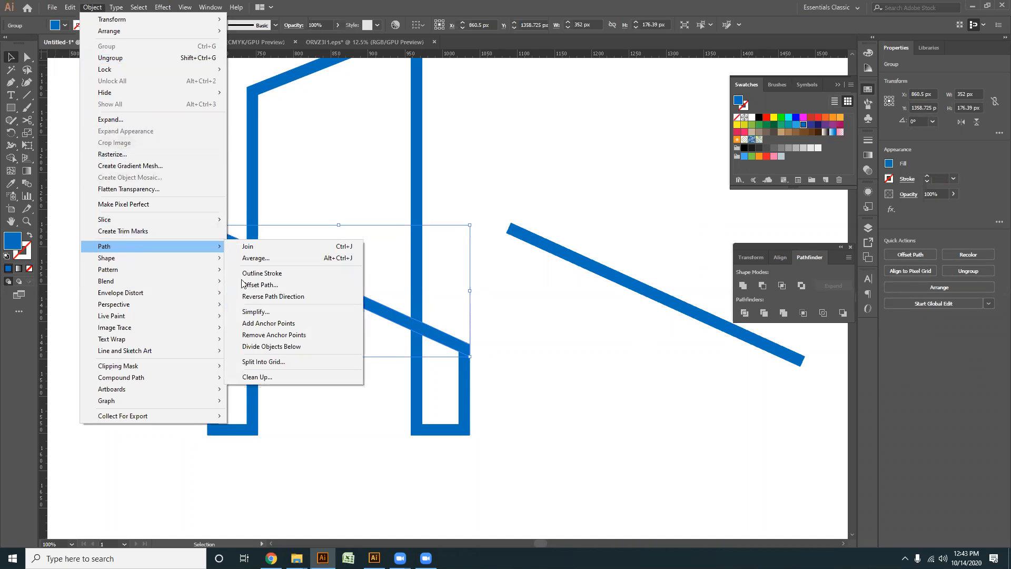
click(268, 285)
click(296, 405)
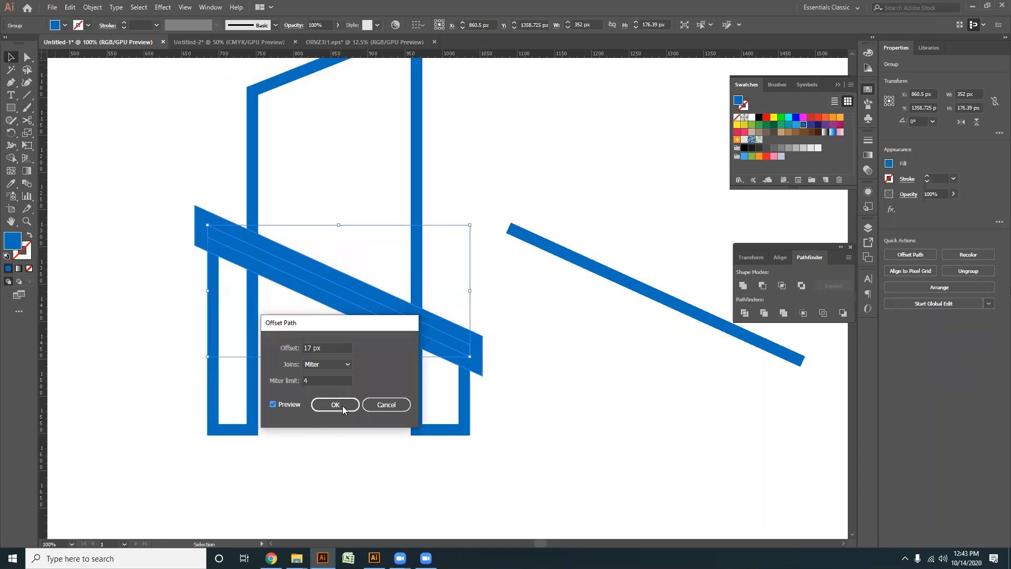
scroll(335, 346, down, 8)
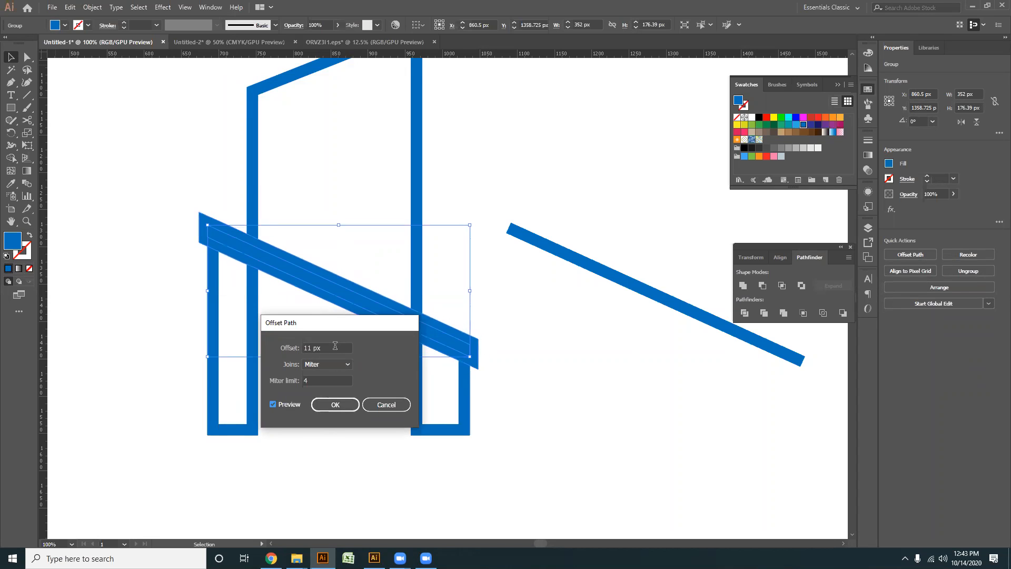
click(336, 404)
click(29, 62)
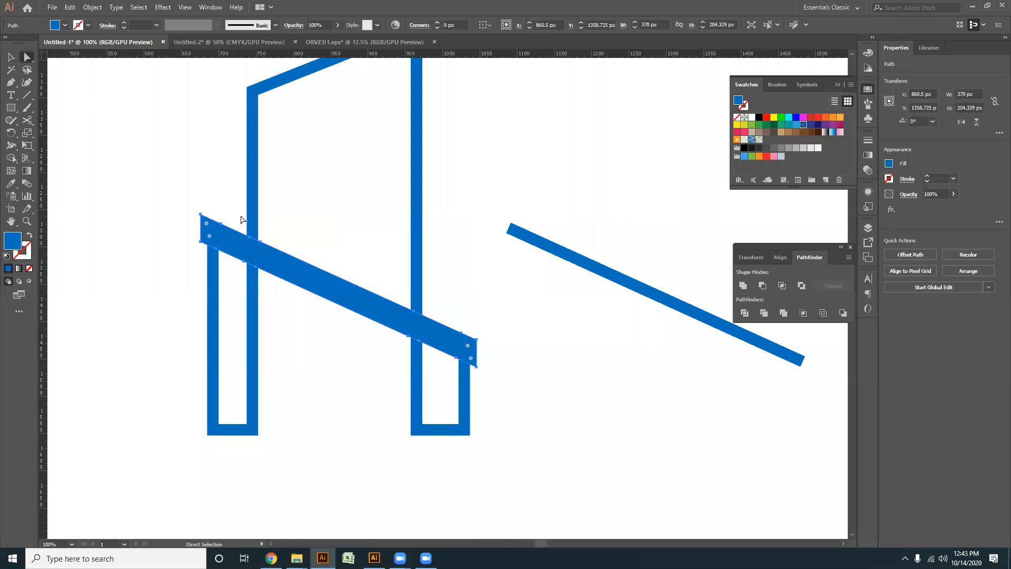
shift+click(251, 214)
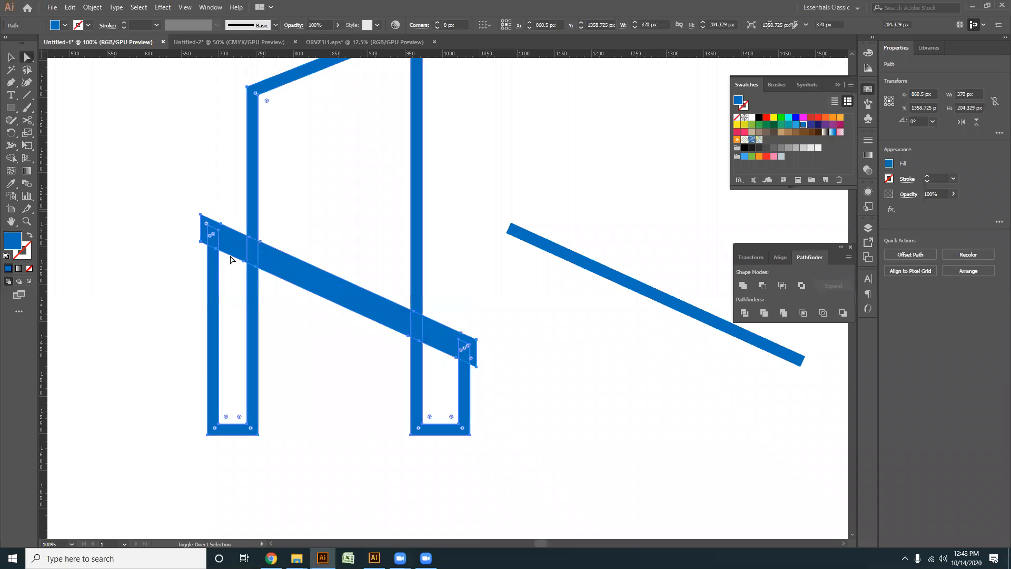
click(12, 159)
mouse_move(241, 252)
mouse_down()
mouse_move(400, 326)
mouse_move(383, 320)
mouse_move(354, 334)
mouse_up()
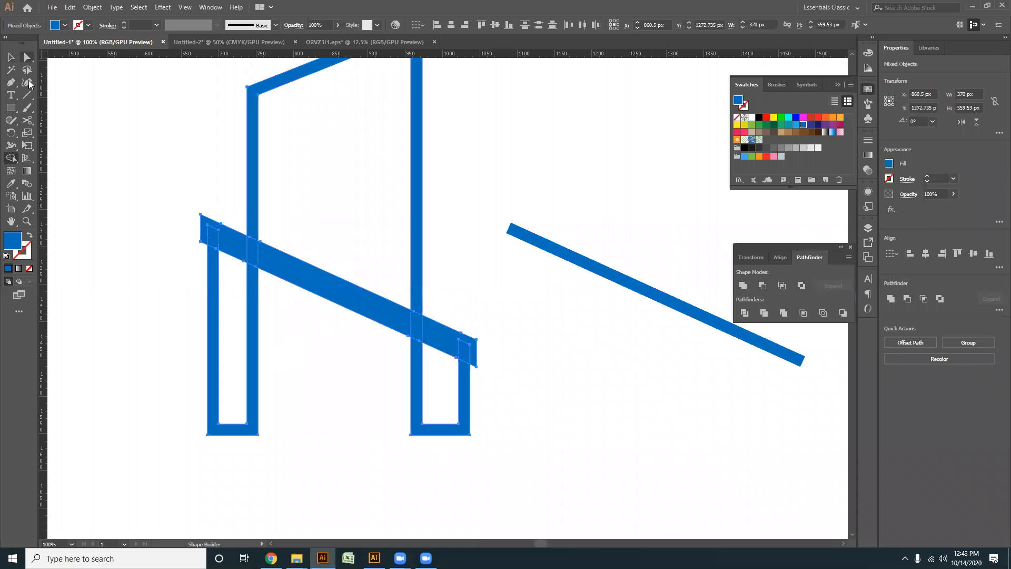
- Cut gaps in the two inner legs beneath the slanted bar with the Shape Builder, and delete the wider offset bar
click(28, 57)
click(287, 332)
key(ctrl+equal)
drag(384, 358, 124, 132)
click(11, 157)
scroll(233, 242, up, 1)
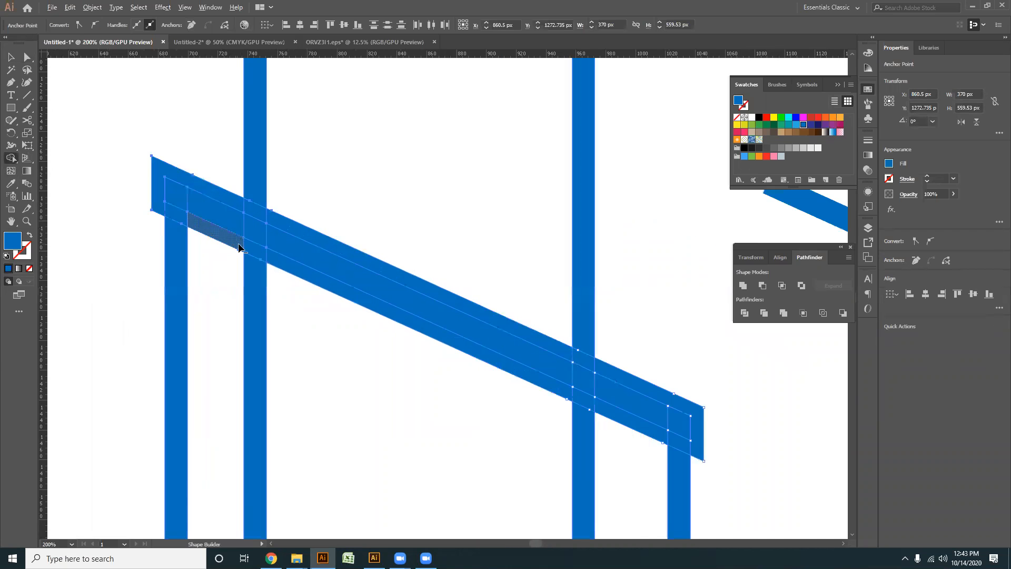
alt+click(238, 248)
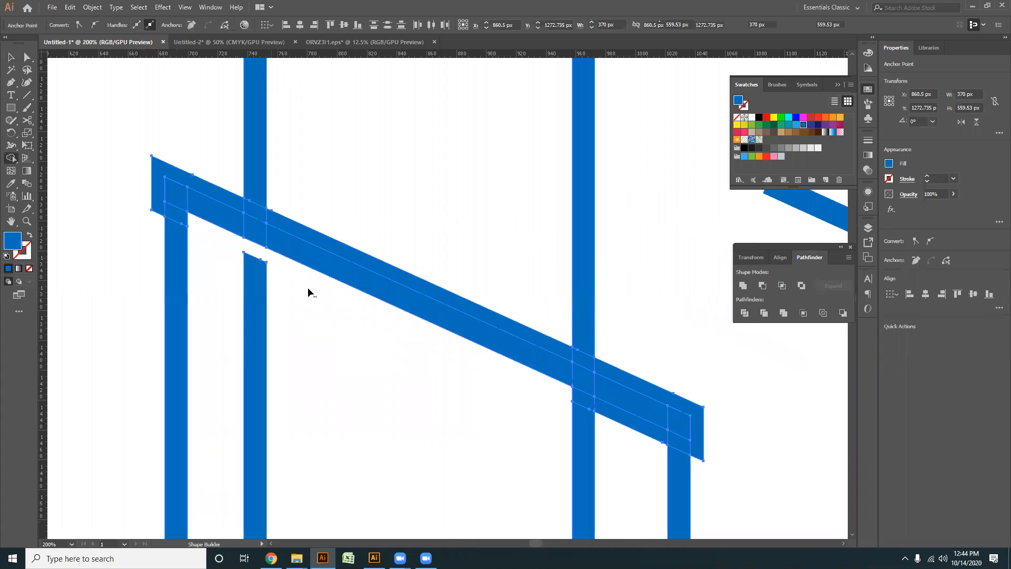
alt+click(580, 399)
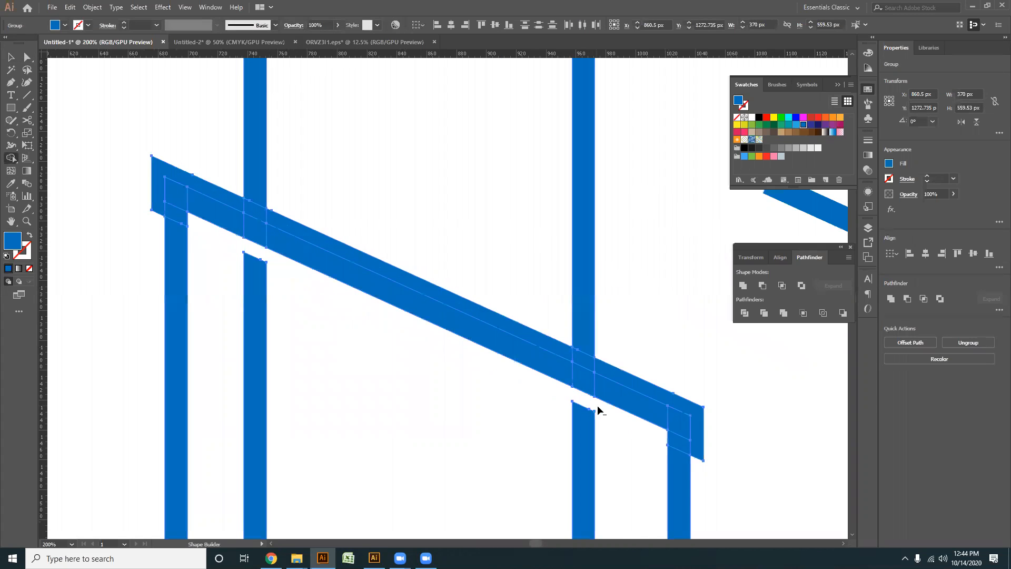
click(386, 209)
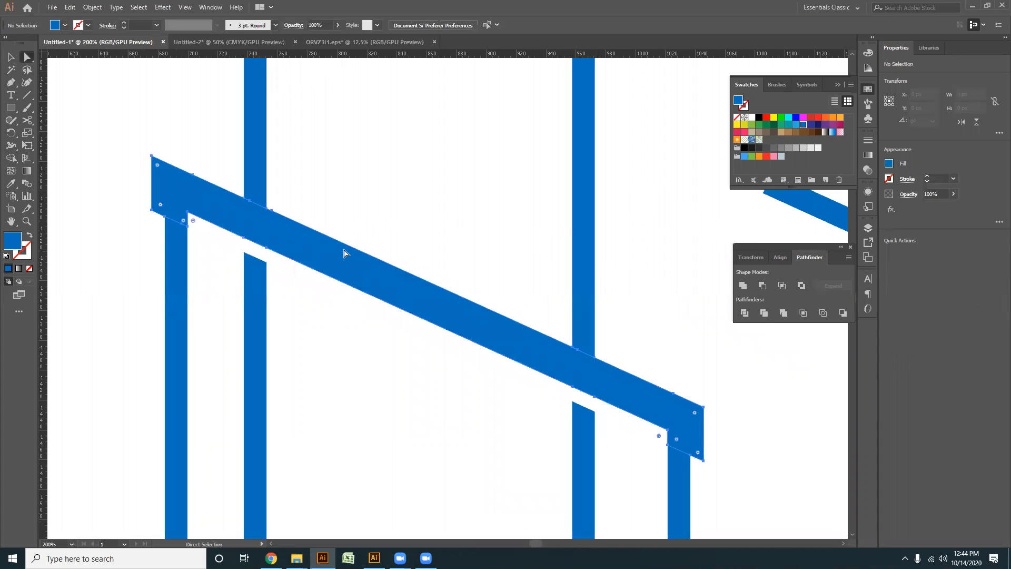
key(Delete)
- Draw a rectangle about 76 by 581 px through the building's middle and give it the spare slanted line's stroke style
scroll(328, 259, down, 2)
click(11, 107)
scroll(285, 205, down, 1)
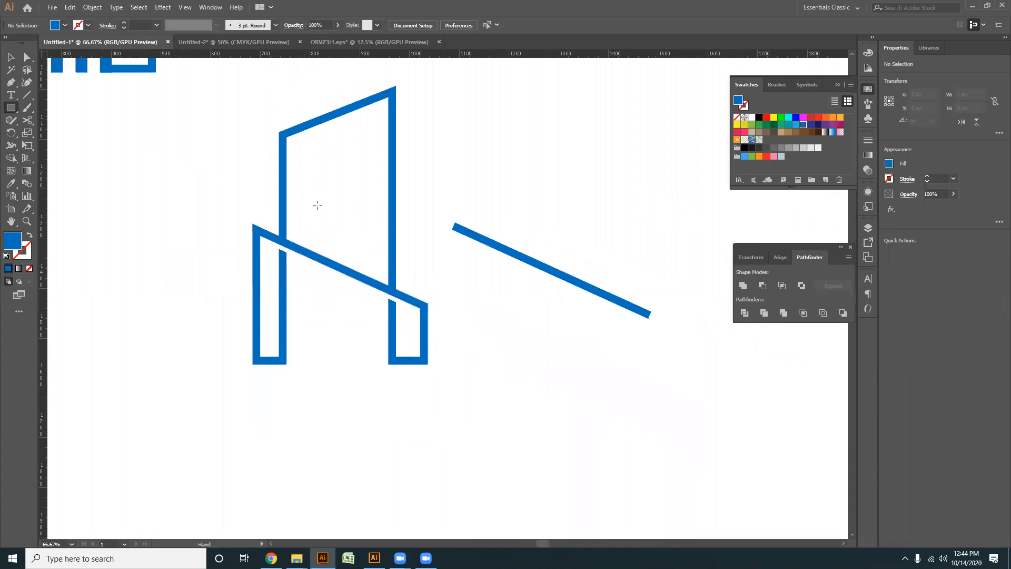
drag(324, 84, 356, 369)
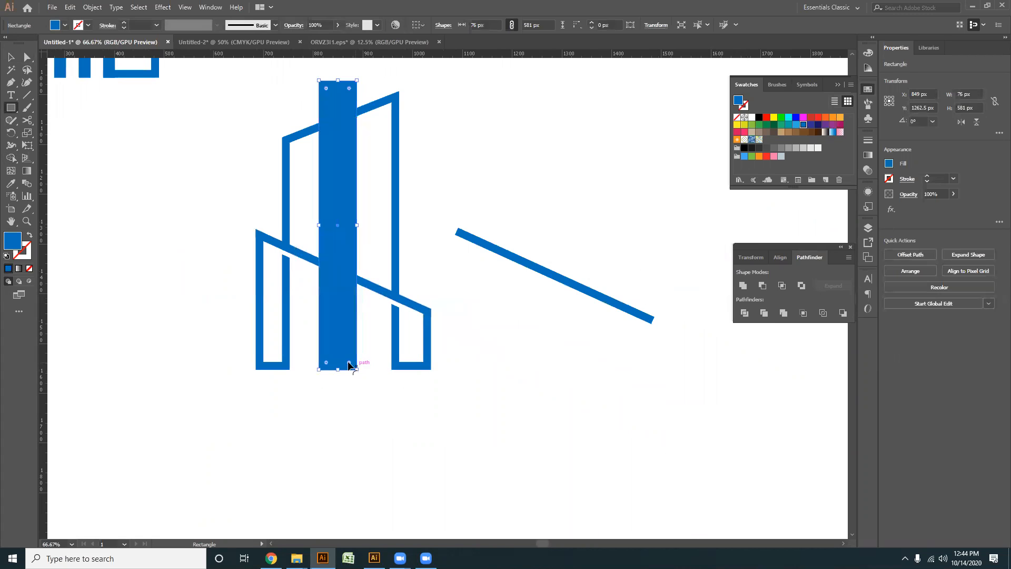
key(i)
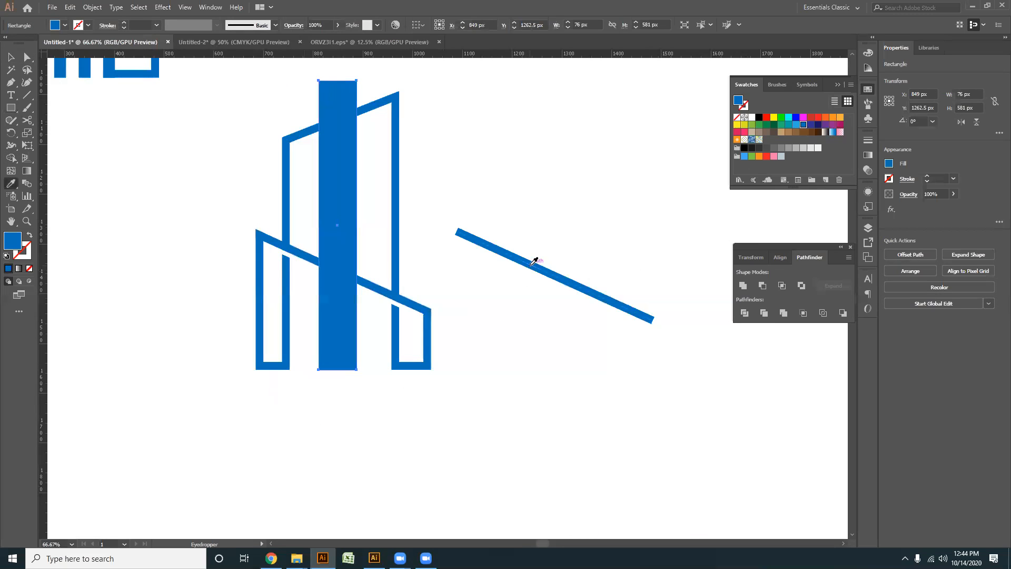
click(531, 263)
- Expand the fill and stroke of the tall middle rectangle
click(12, 58)
drag(432, 410, 349, 340)
drag(459, 392, 393, 292)
key(ctrl+shift+g)
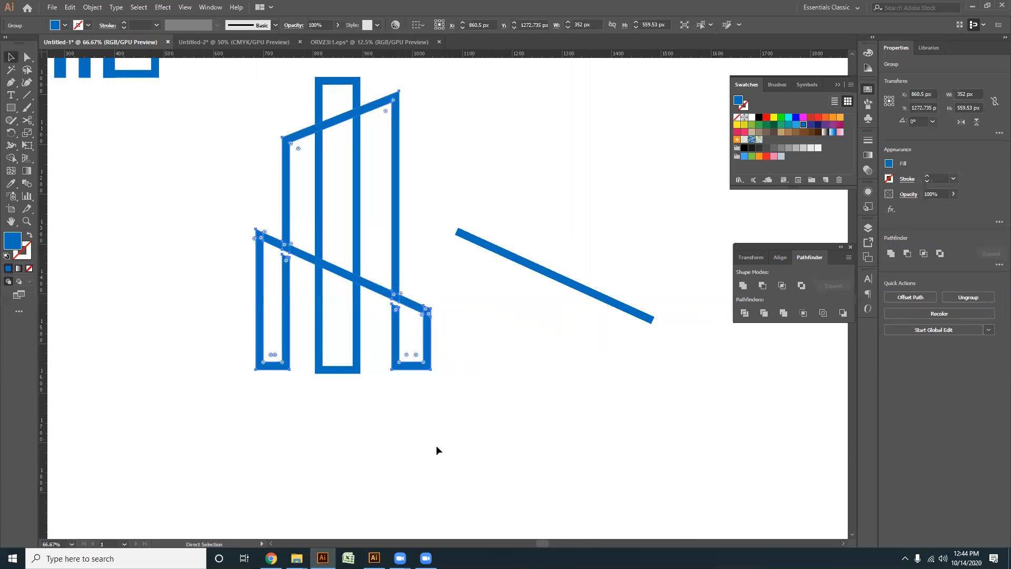
drag(449, 437, 243, 264)
drag(347, 432, 328, 342)
click(94, 7)
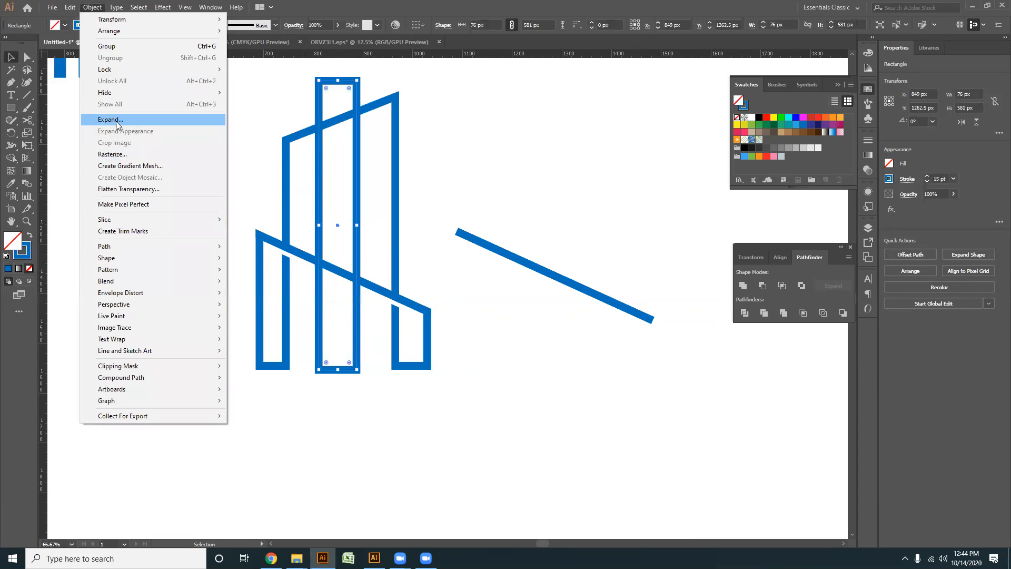
click(113, 123)
click(473, 345)
- Align the bottom edges of the middle rectangle and the building outline
click(405, 339)
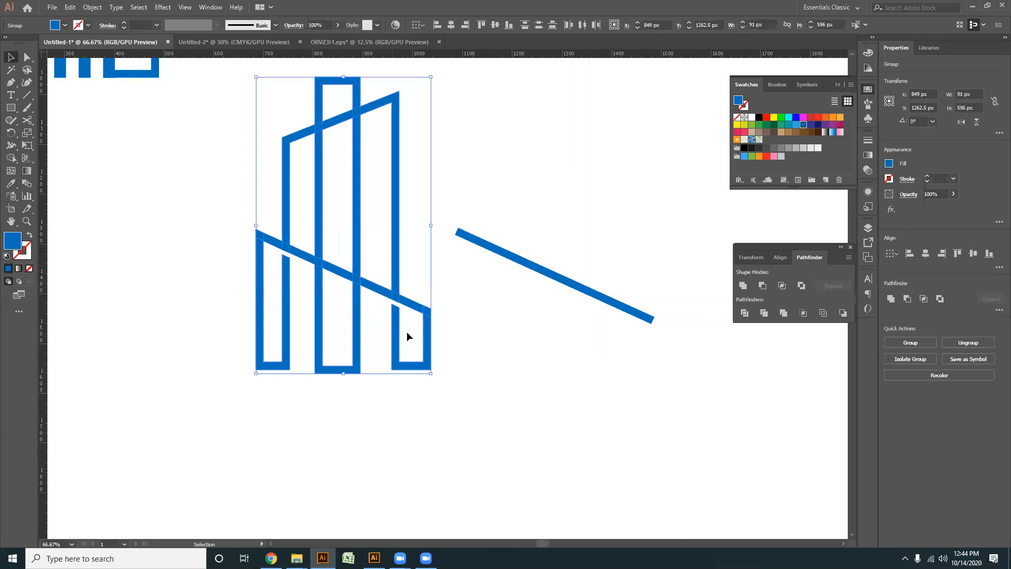
click(509, 25)
click(360, 385)
- Delete the spare slanted line beside the building
scroll(366, 384, down, 2)
drag(452, 393, 418, 404)
drag(485, 402, 410, 287)
key(Delete)
- Move the finished slanted-bar building up beside the framed five-bar logo
drag(415, 441, 225, 238)
click(340, 350)
drag(337, 351, 338, 239)
click(362, 374)
scroll(368, 363, down, 1)
drag(374, 346, 328, 336)
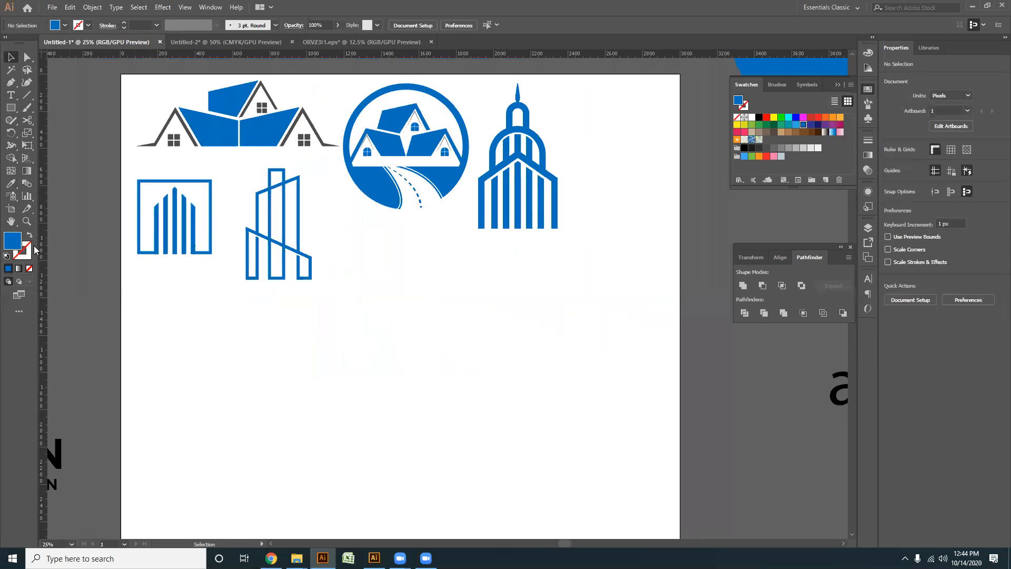
- Draw a blue rounded rectangle about 328 by 933 px with 85 px corners in the empty area below the logos
click(12, 108)
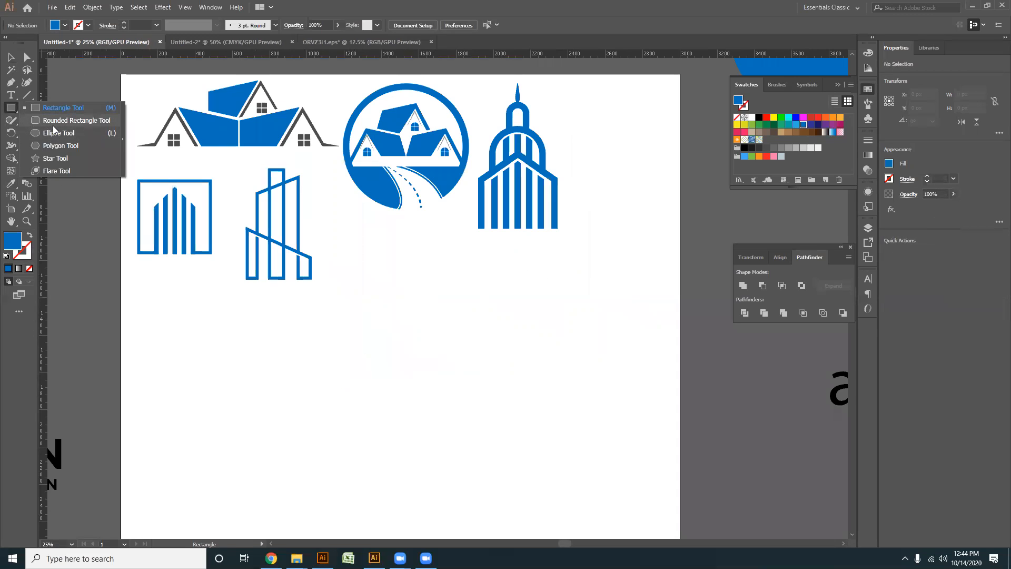
click(54, 121)
scroll(344, 354, down, 2)
mouse_move(408, 256)
mouse_down()
mouse_move(466, 431)
mouse_move(445, 406)
mouse_up()
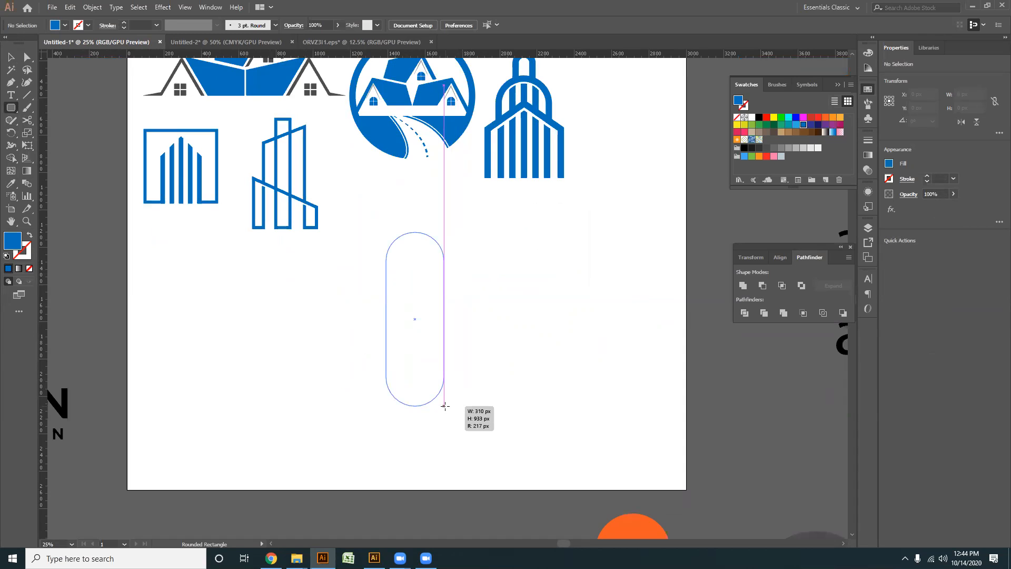
drag(445, 406, 447, 406)
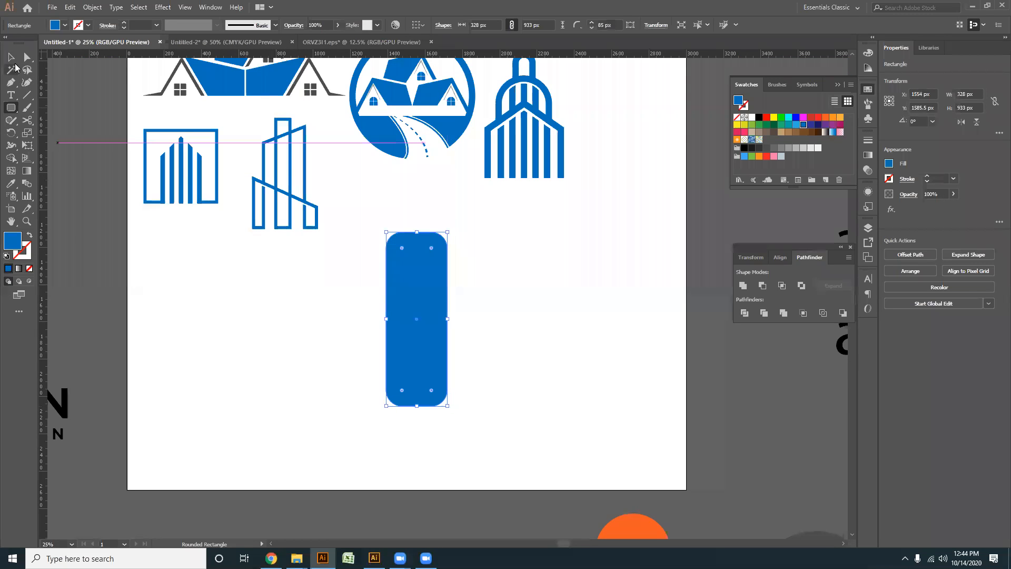
- Duplicate the rounded rectangle about 34 px lower and fill the copy with black
click(12, 56)
scroll(465, 327, up, 1)
drag(407, 260, 408, 269)
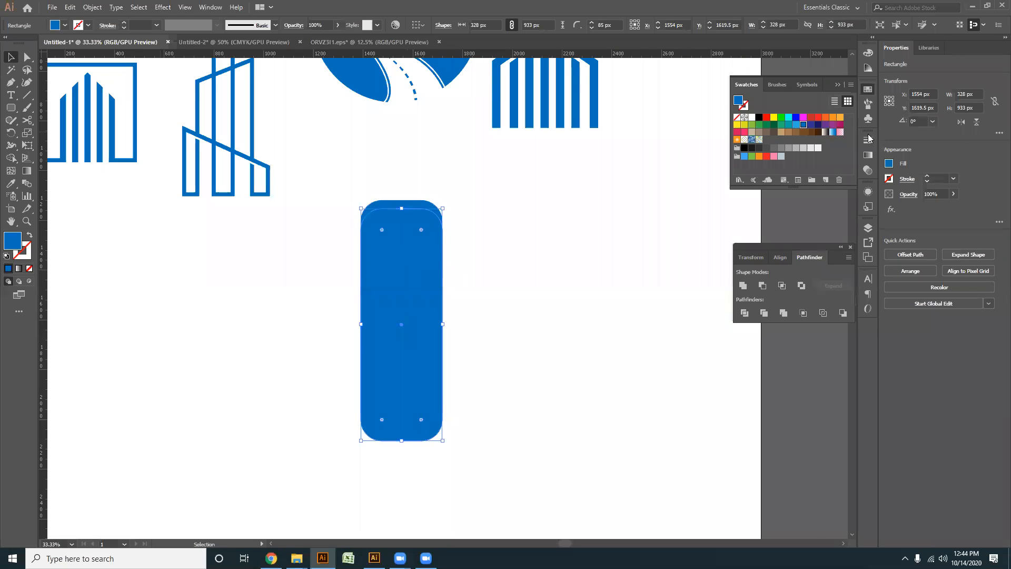
click(758, 117)
scroll(416, 274, up, 2)
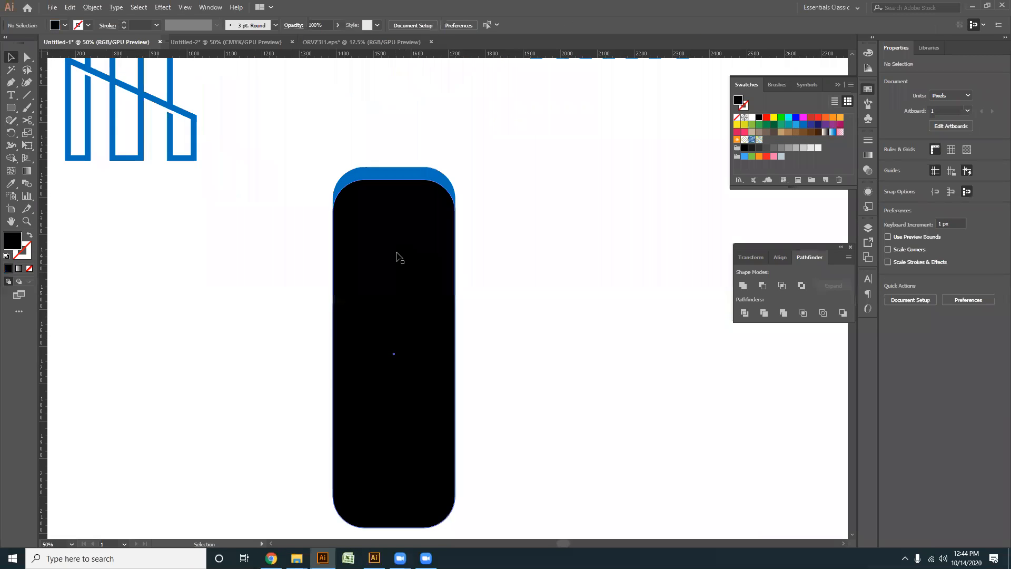
- Subtract the black rounded rectangle from the blue one with Minus Front to leave a thin arch
drag(397, 250, 397, 248)
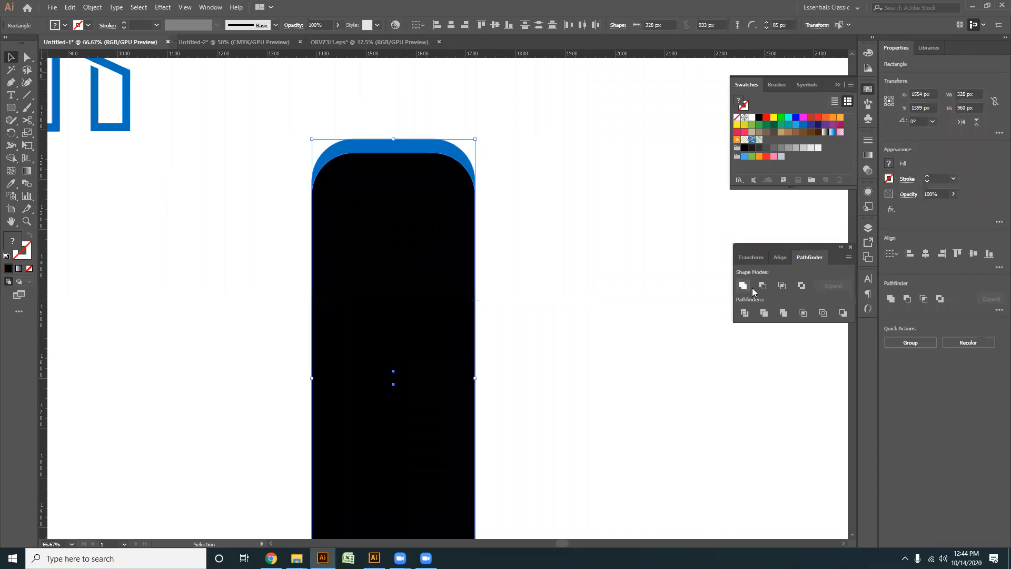
click(762, 284)
click(573, 316)
key(ctrl+minus)
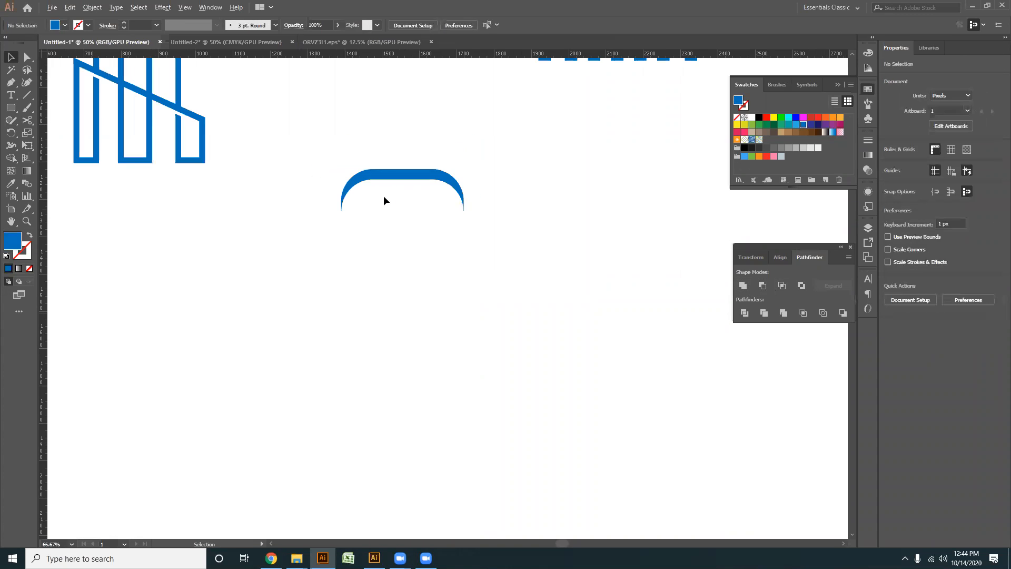
- Copy the arch straight down and repeat the copy to build a column of nine evenly spaced arches
drag(398, 175, 400, 203)
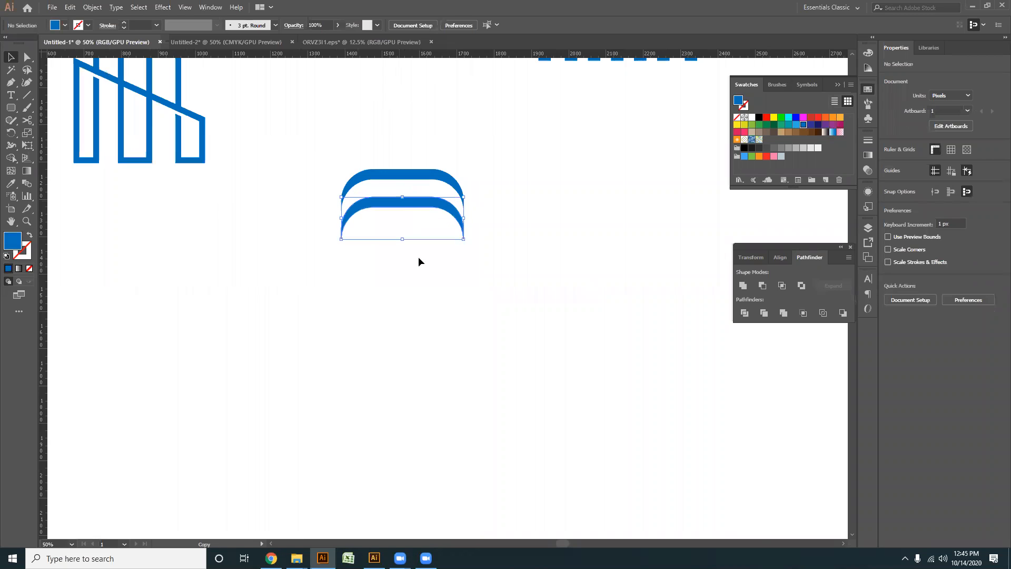
key(ctrl+d)
key(ctrl+d)
key(ctrl+d)
key(ctrl+d)
key(ctrl+d)
key(ctrl+d)
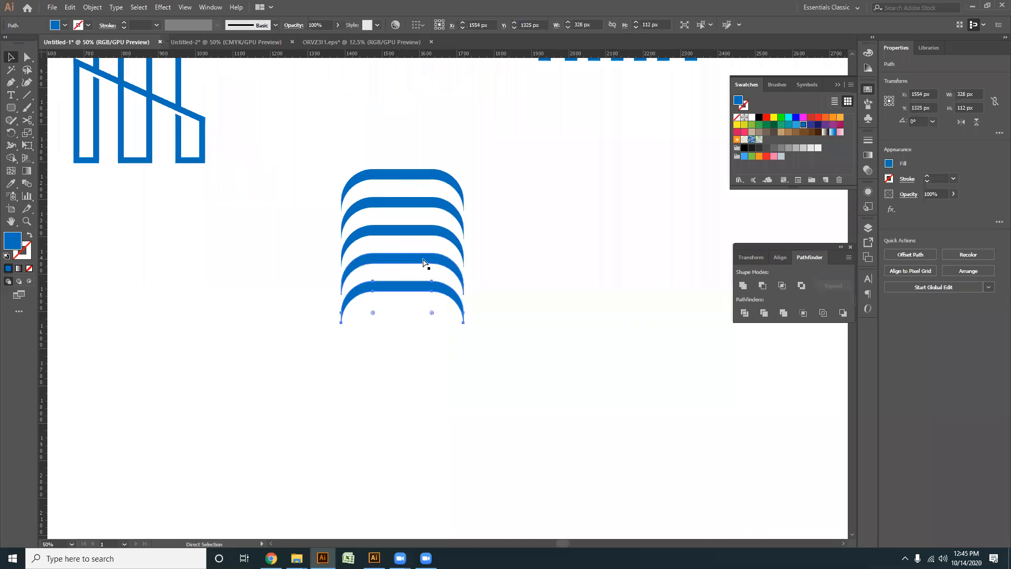
key(ctrl+d)
click(535, 446)
- Duplicate the whole column of arches to the right so that it partly overlaps the original
drag(500, 448, 458, 425)
drag(473, 430, 276, 152)
drag(366, 182, 461, 188)
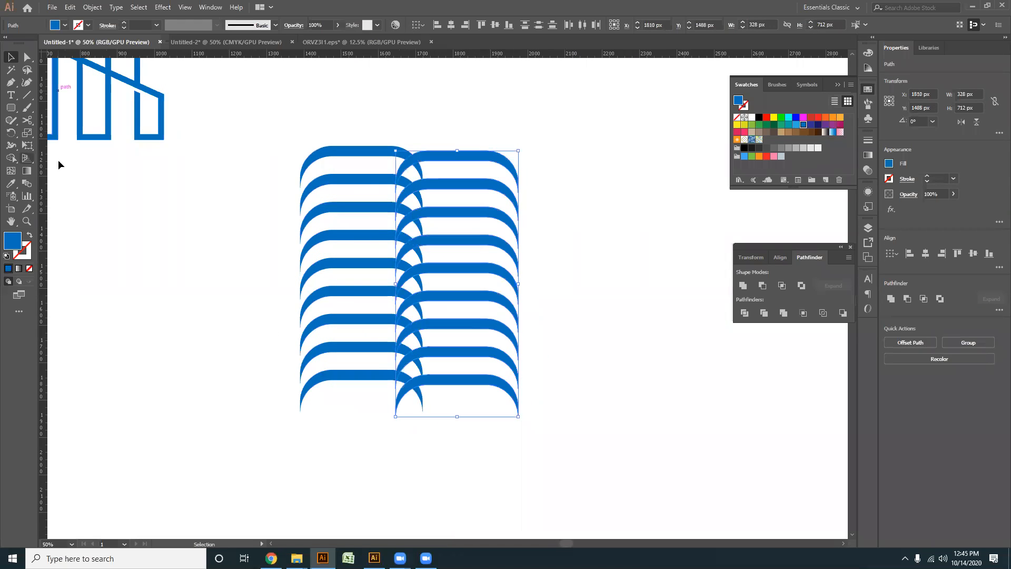
- Split the duplicated column with a vertical line about 801 px long using Divide and delete the left-hand pieces
click(27, 94)
drag(440, 128, 439, 428)
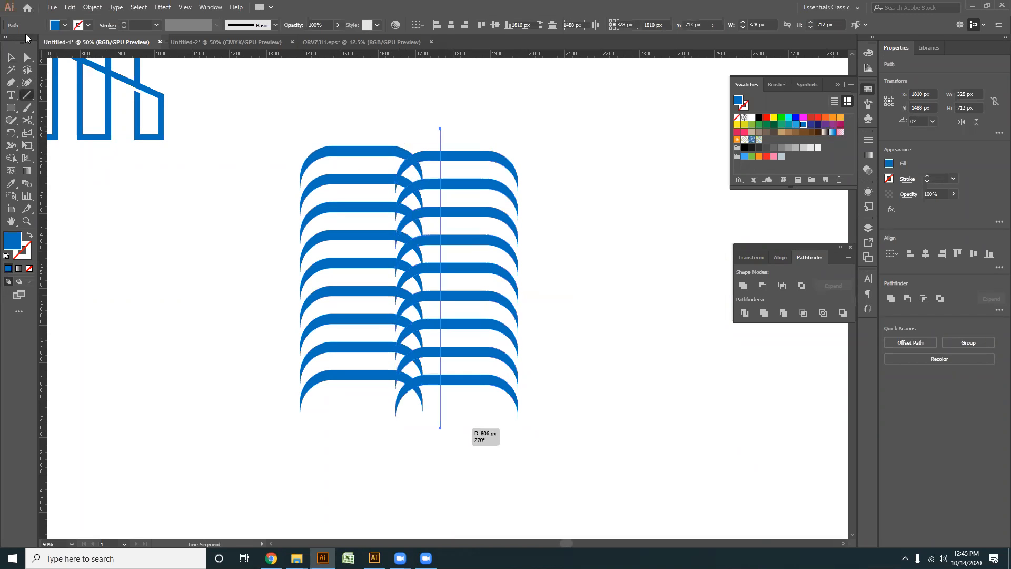
click(27, 57)
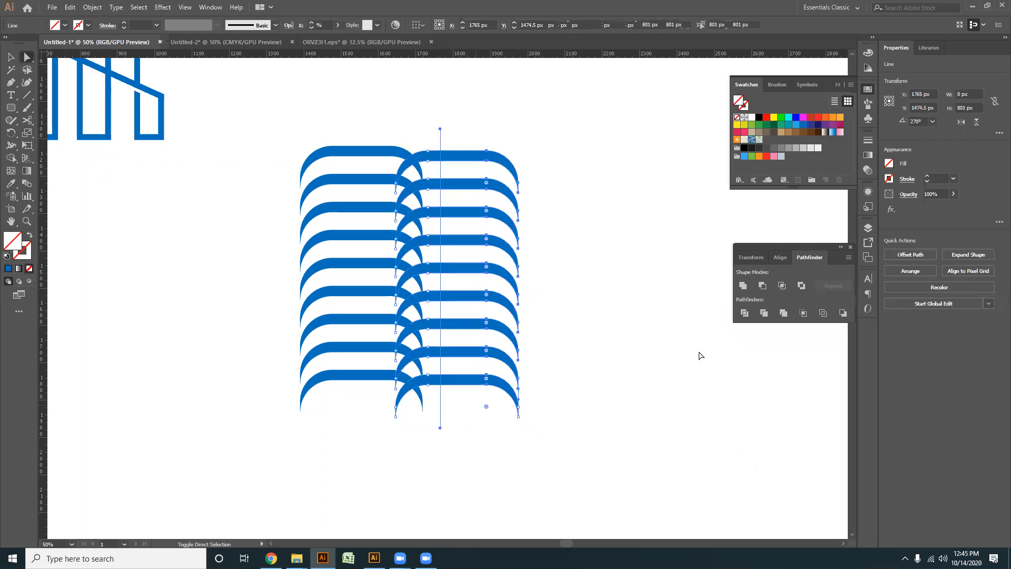
click(744, 313)
click(429, 139)
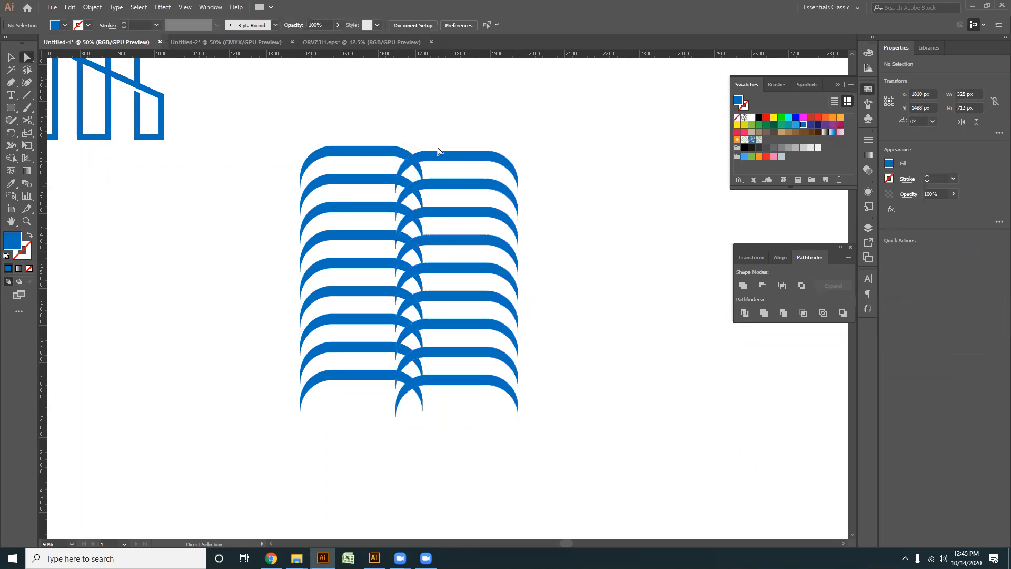
drag(429, 284, 429, 395)
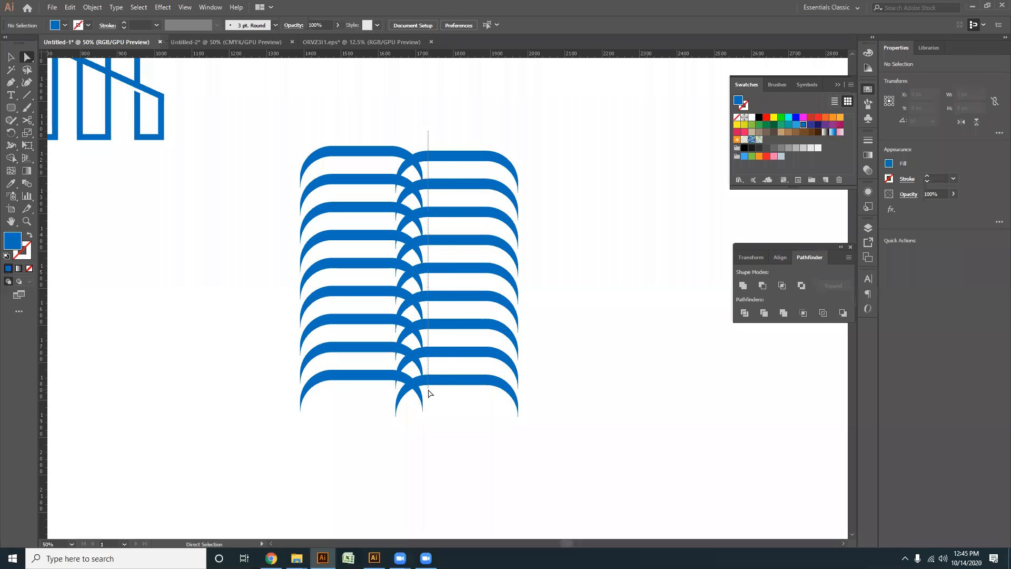
key(Delete)
key(Delete)
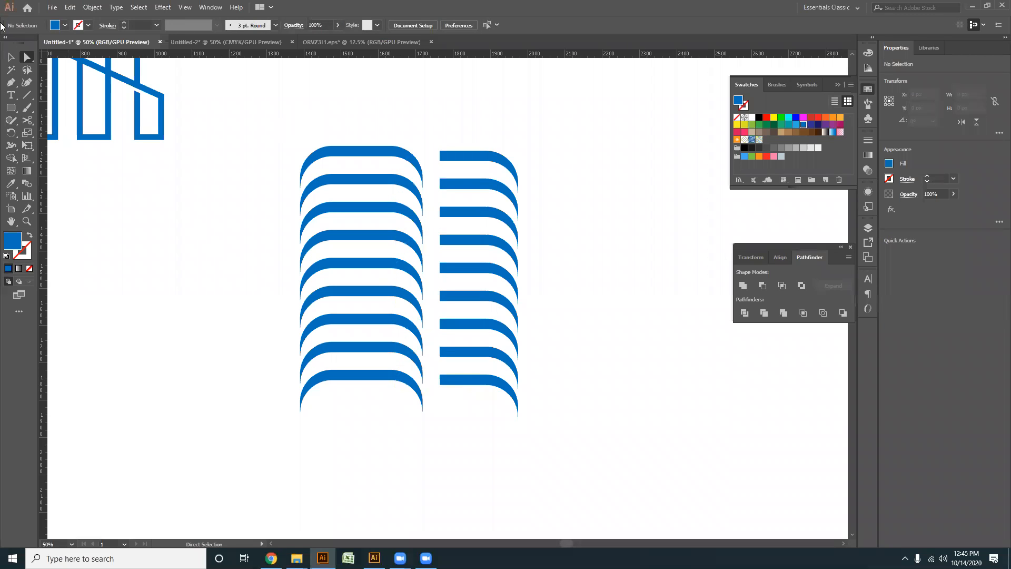
- Scale the column of half arches down to about 157 by 535 px beside the full column
click(11, 57)
drag(557, 447, 469, 218)
click(513, 444)
scroll(514, 444, up, 1)
drag(489, 424, 495, 444)
drag(523, 462, 428, 144)
drag(474, 399, 459, 405)
- Group the full arches and bottom-align the small column of half arches with them
key(a)
scroll(448, 454, down, 1)
drag(356, 465, 398, 459)
drag(398, 459, 575, 437)
key(ctrl+g)
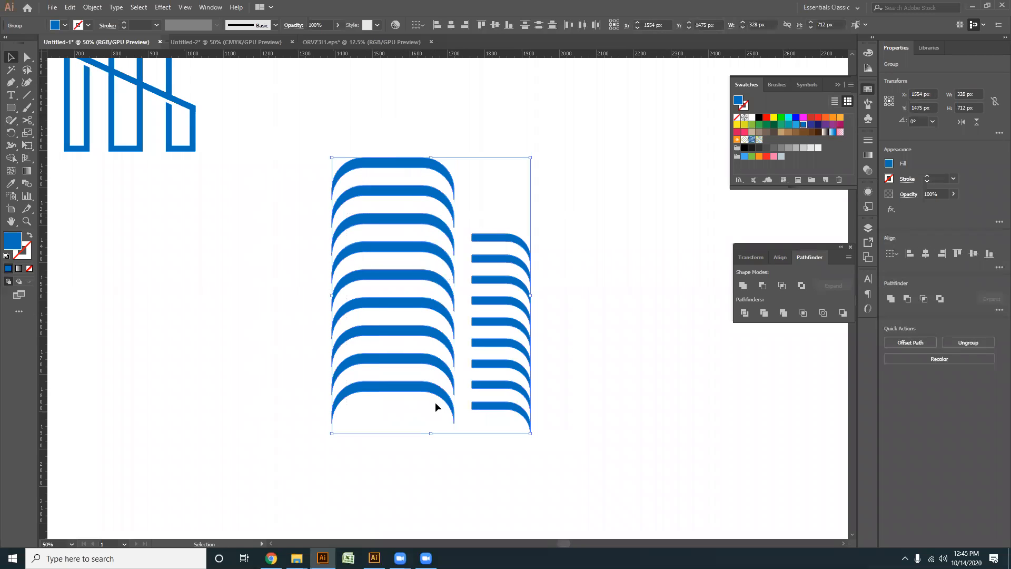
click(430, 390)
click(510, 30)
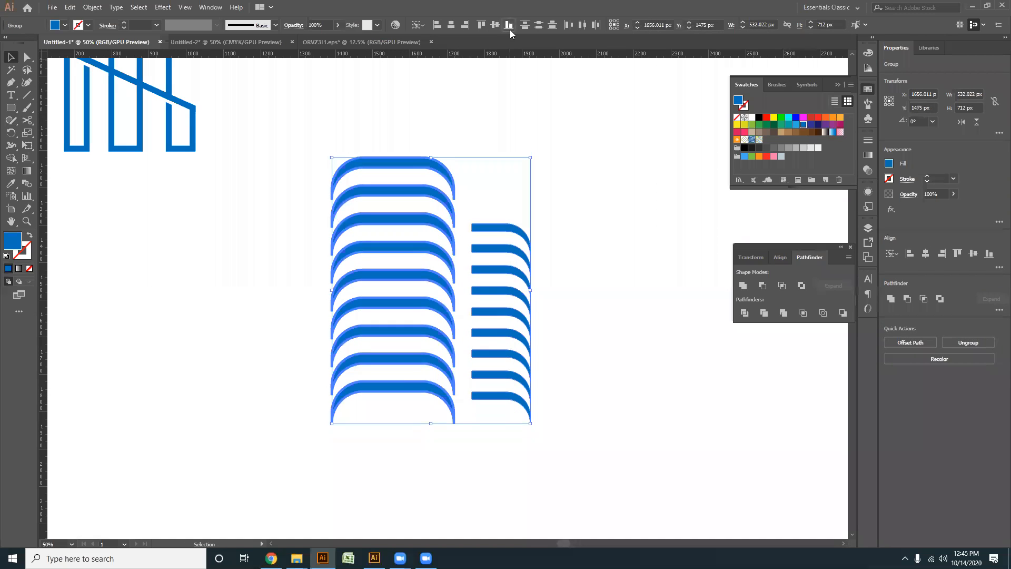
click(553, 456)
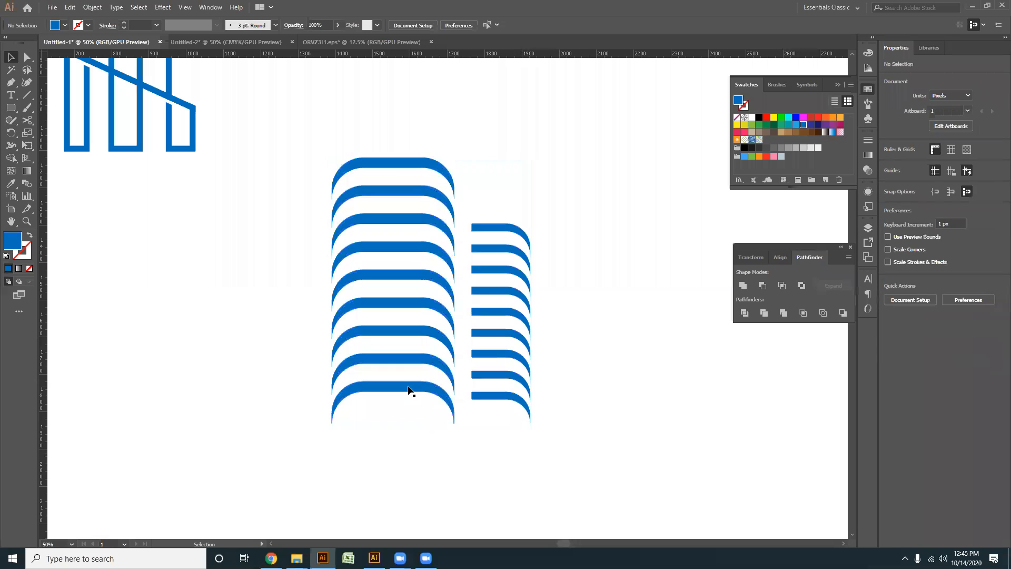
- Cut a narrow gap near the straight end of the top half arch with two vertical lines and Divide
click(26, 96)
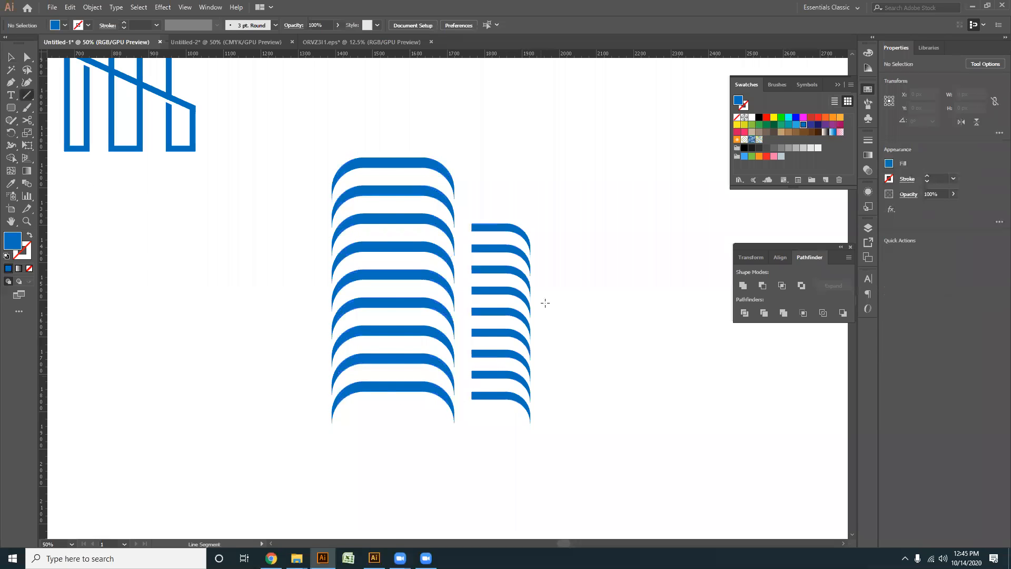
scroll(542, 300, up, 4)
drag(353, 116, 352, 185)
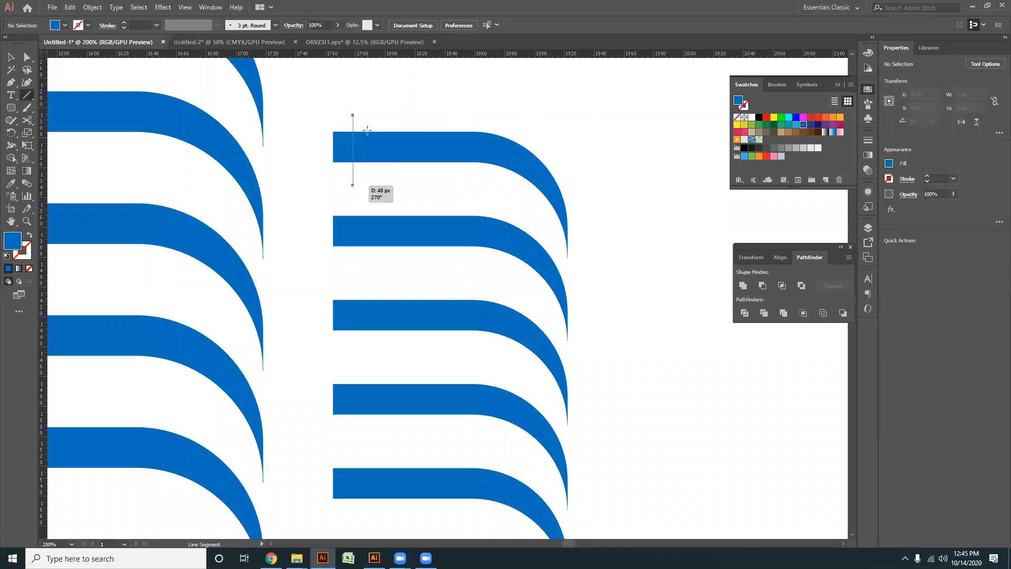
drag(366, 115, 366, 185)
click(27, 58)
drag(343, 104, 381, 174)
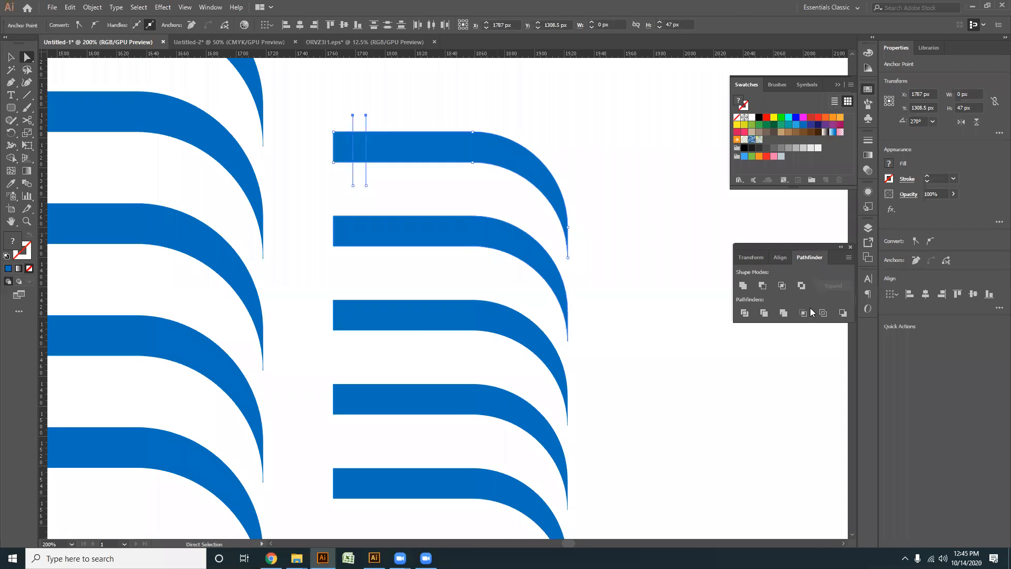
click(744, 313)
click(358, 152)
key(Delete)
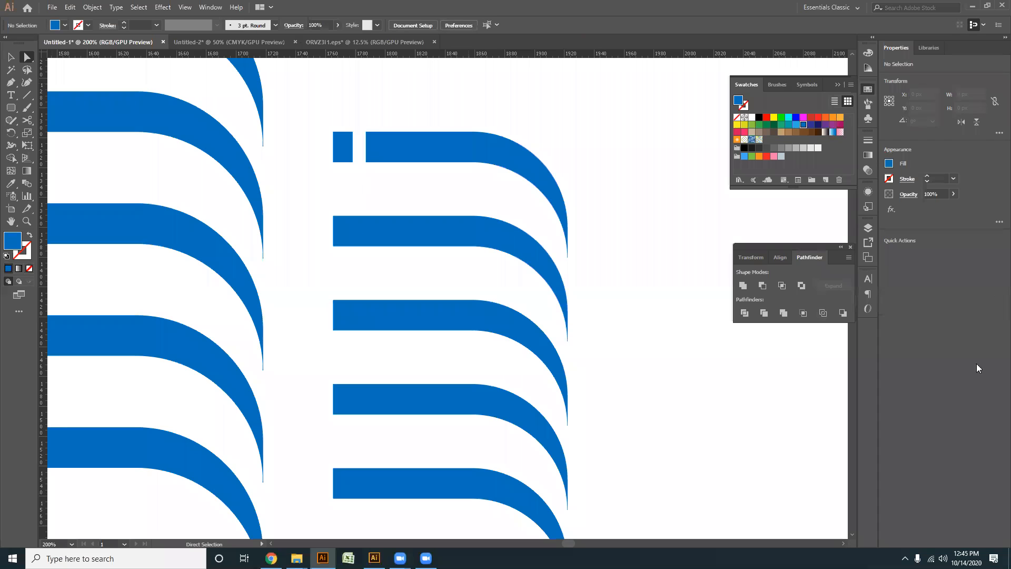
- Cut a narrow gap in the second half arch, just before its curve, using two vertical lines and Divide
click(27, 95)
drag(430, 203, 430, 258)
mouse_move(447, 203)
mouse_down()
mouse_move(447, 258)
mouse_move(553, 287)
mouse_up()
click(26, 57)
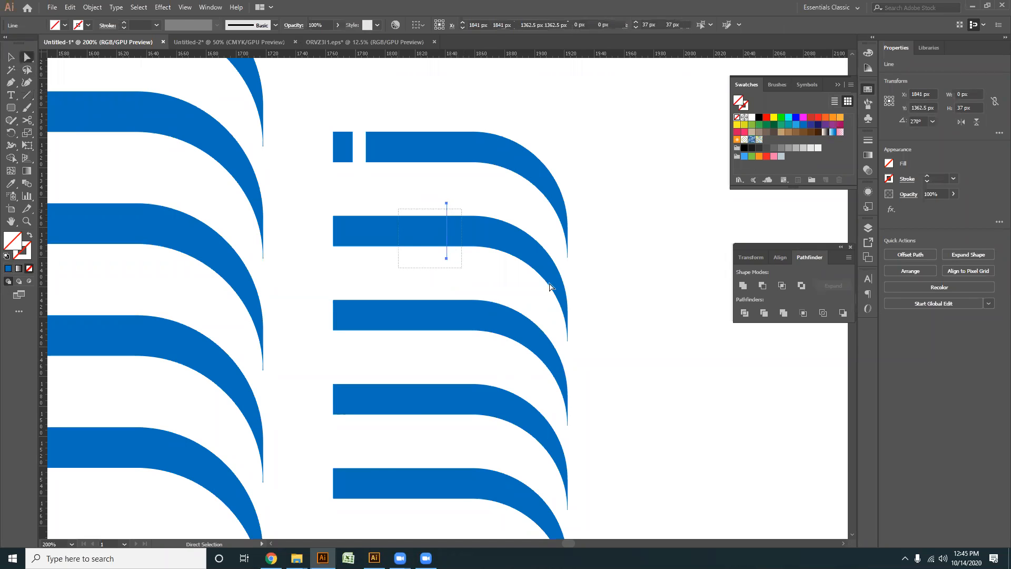
click(744, 314)
click(441, 232)
key(Delete)
- Cut a narrow gap near the straight end of the fourth half arch using two vertical lines and Divide
drag(395, 295, 400, 224)
click(26, 96)
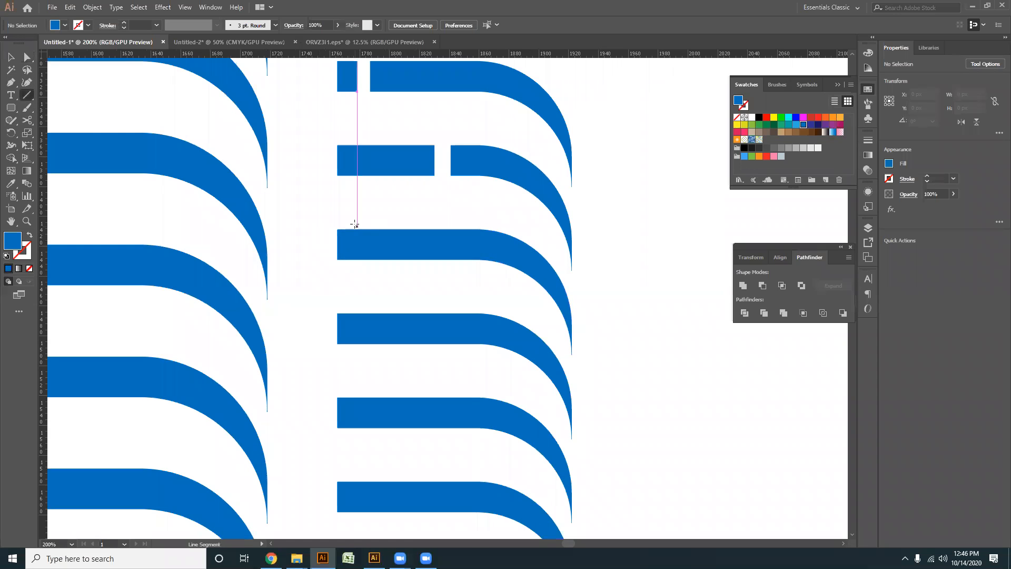
mouse_move(351, 303)
mouse_down()
mouse_move(351, 371)
mouse_move(366, 360)
mouse_move(333, 315)
mouse_up()
click(27, 57)
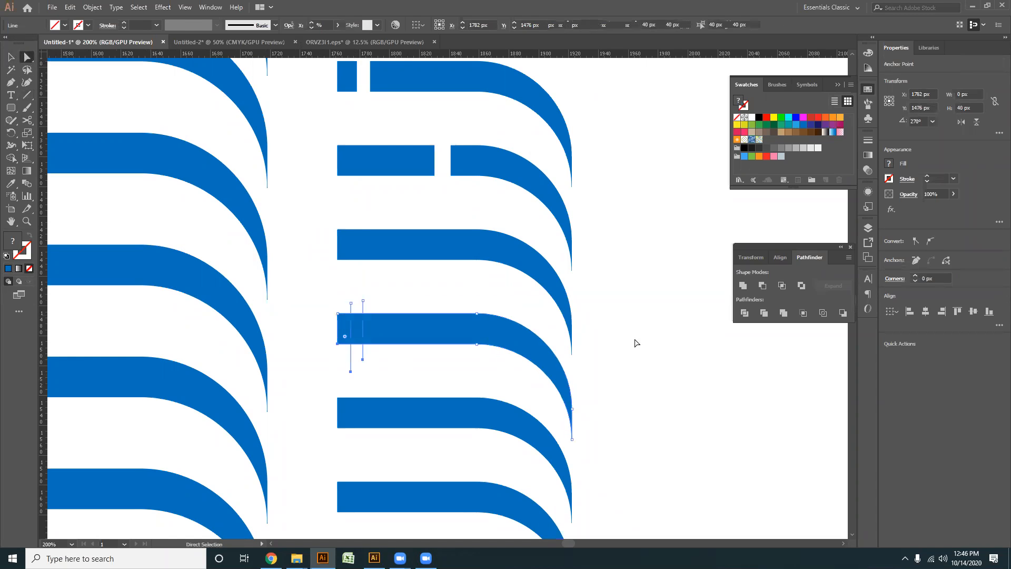
click(711, 384)
click(355, 326)
key(Delete)
- Cut a narrow gap just before the curve of the fifth half arch using two vertical lines and Divide
drag(343, 327, 365, 221)
click(27, 98)
drag(472, 283, 472, 349)
drag(482, 283, 482, 343)
click(27, 58)
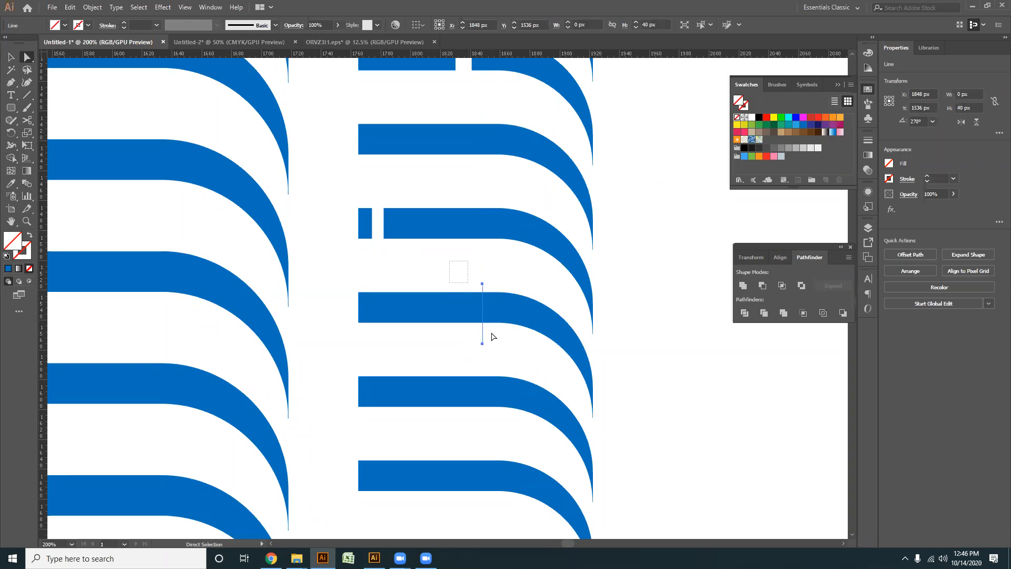
drag(491, 332, 494, 338)
click(746, 314)
click(670, 382)
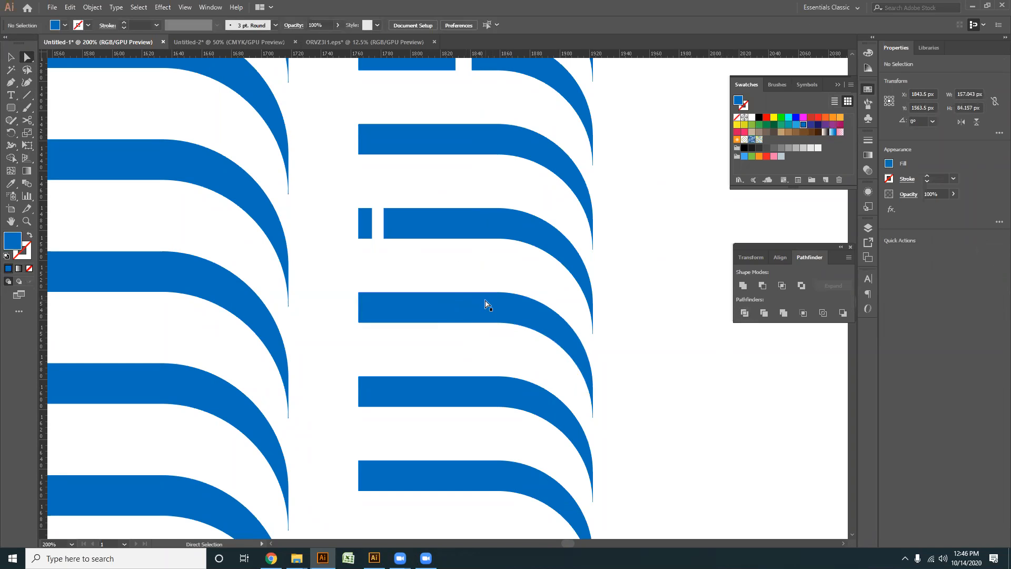
click(477, 300)
key(Delete)
- Cut a narrow gap near the straight end of the seventh half arch using two vertical lines and Divide
drag(440, 306, 430, 265)
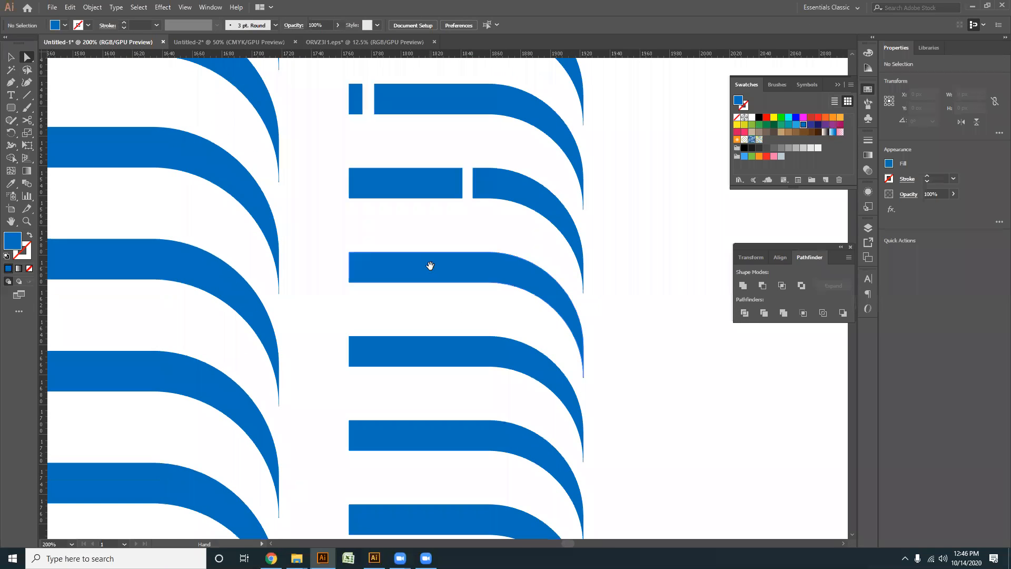
click(25, 97)
scroll(376, 282, down, 1)
mouse_move(415, 301)
mouse_down()
mouse_move(457, 283)
mouse_move(425, 324)
mouse_move(425, 343)
mouse_move(392, 313)
mouse_up()
key(a)
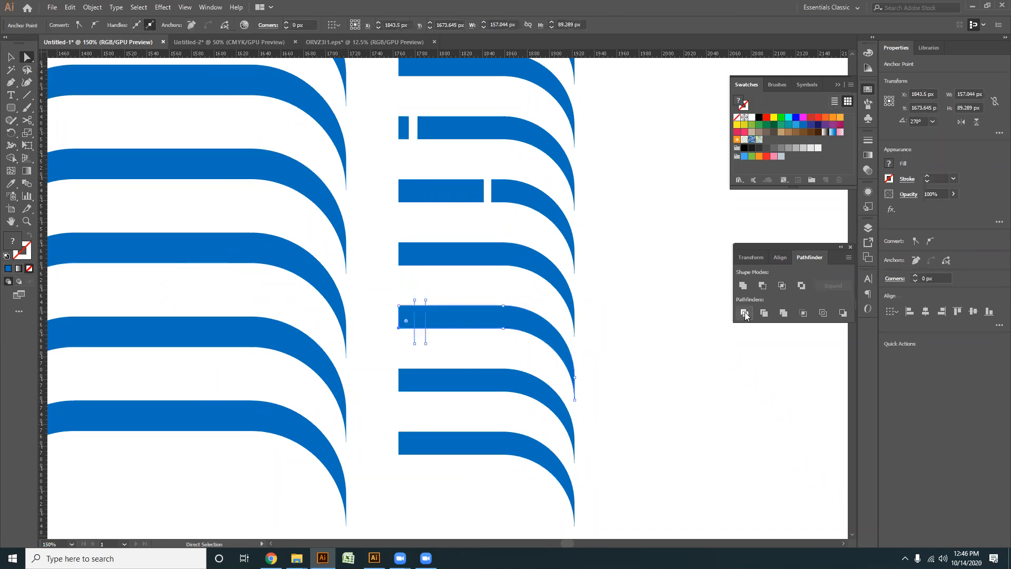
click(745, 313)
click(420, 334)
key(Delete)
- Cut a narrow gap in the middle of the lowest half arch's straight part using two vertical lines and Divide
click(28, 98)
mouse_move(463, 420)
mouse_down()
mouse_move(464, 467)
mouse_move(473, 470)
mouse_move(433, 424)
mouse_up()
click(27, 57)
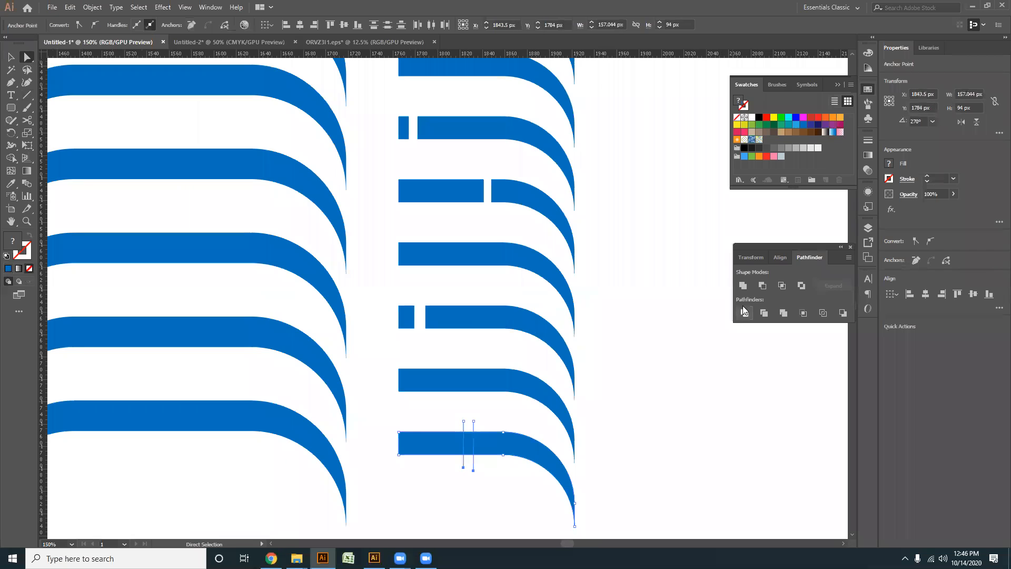
click(744, 313)
click(469, 460)
click(469, 446)
key(Delete)
key(ctrl+minus)
key(ctrl+minus)
key(ctrl+minus)
- Reflect a copy of the gapped half-arch column left to right and place it on the other side of the full arches
click(10, 56)
drag(549, 472, 450, 211)
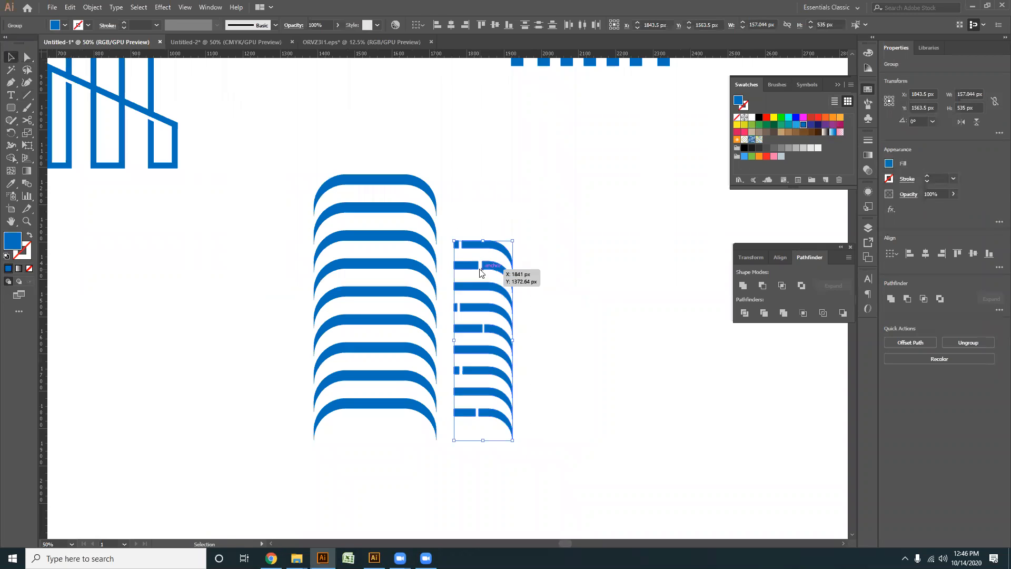
right_click(480, 270)
mouse_move(521, 359)
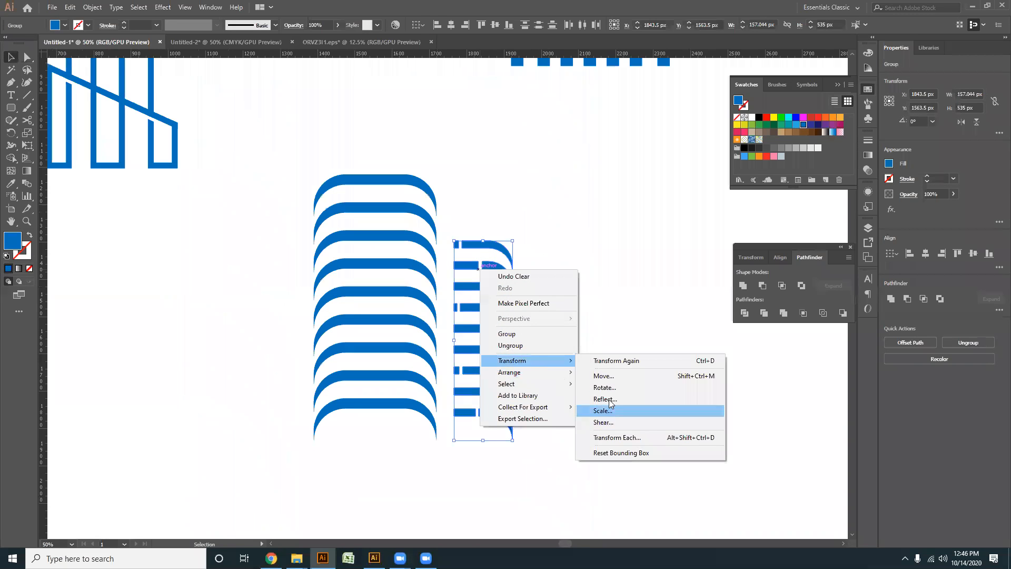
click(606, 399)
click(463, 346)
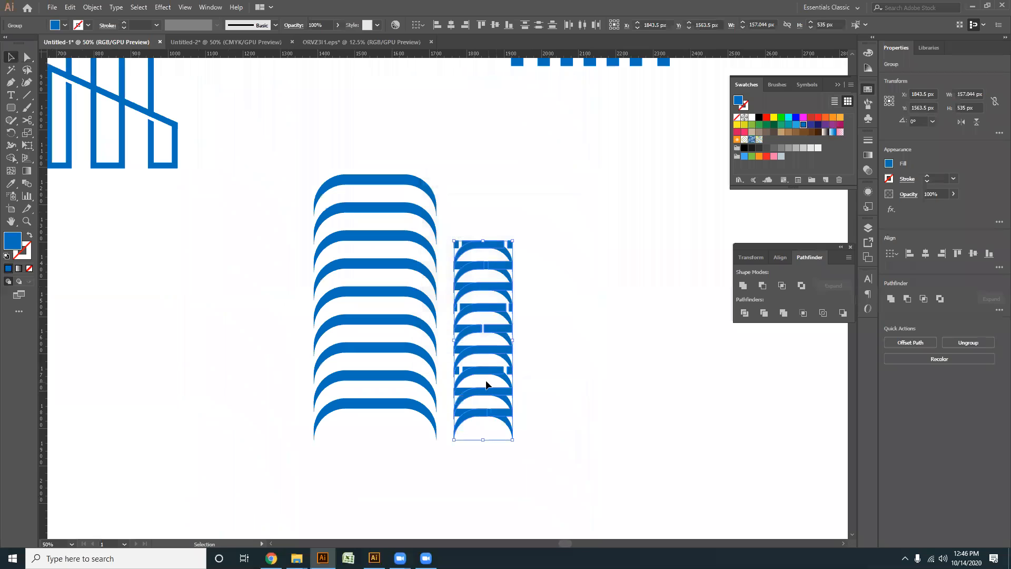
drag(482, 374, 265, 376)
- Bottom-align the mirrored half-arch column with the original half-arch column
drag(517, 464, 494, 271)
shift+click(268, 245)
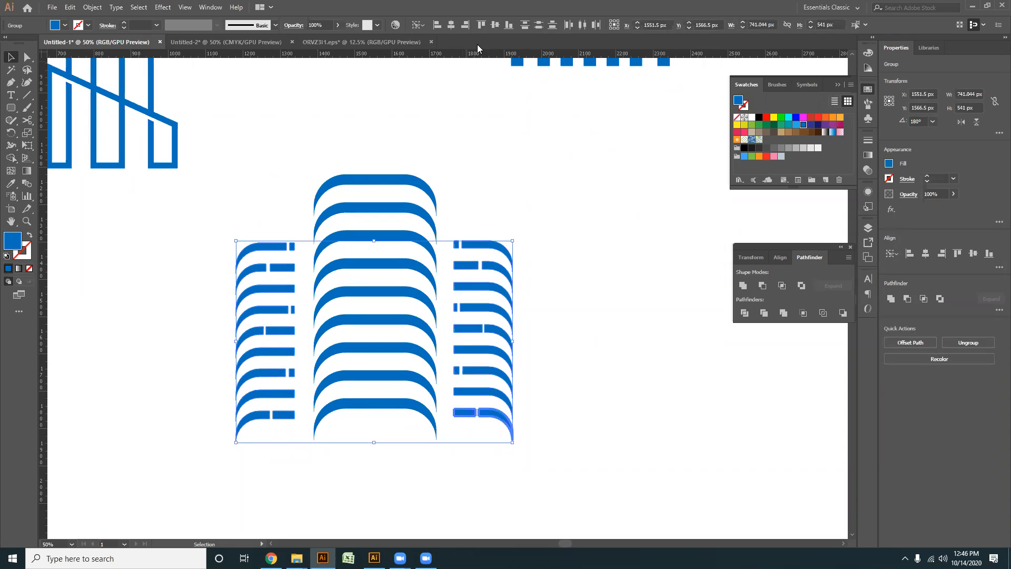
key(a)
drag(622, 453, 451, 216)
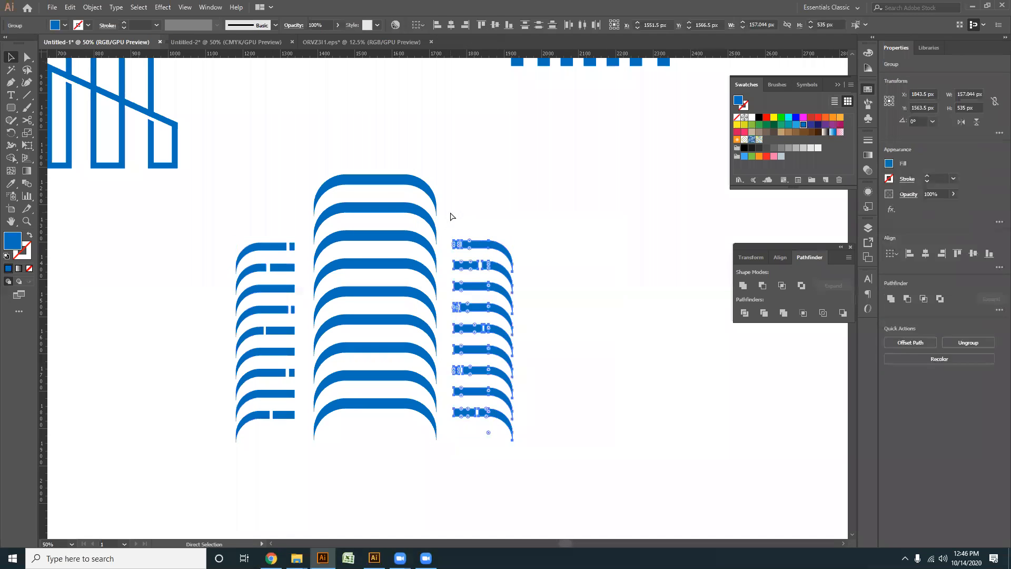
key(v)
click(486, 267)
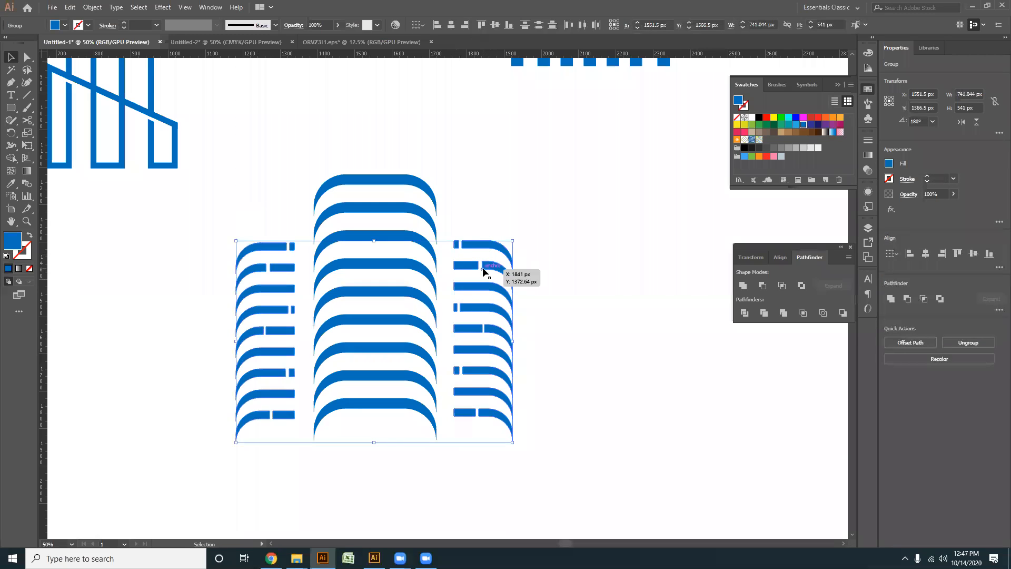
click(508, 29)
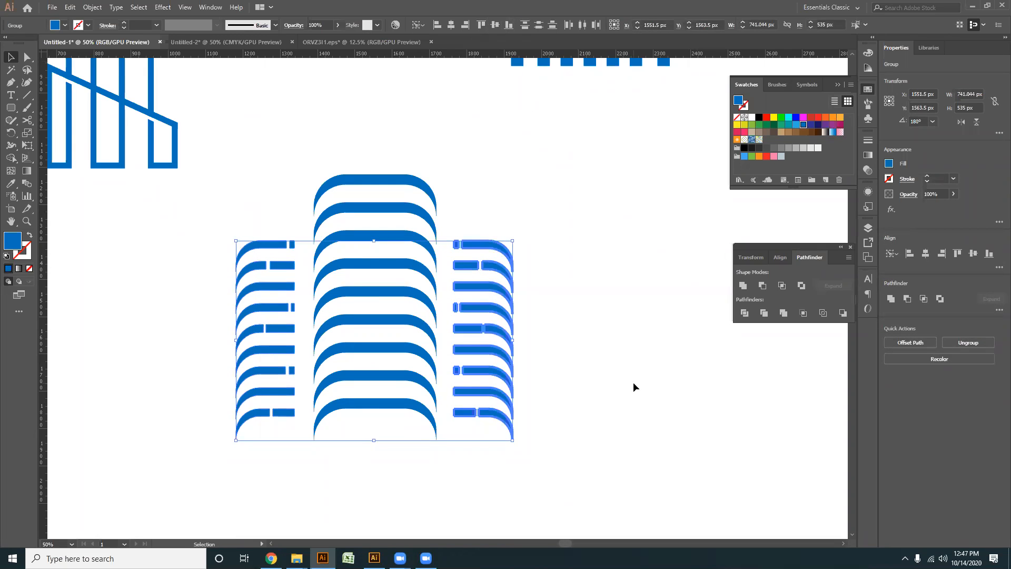
click(633, 383)
- Cut a narrow gap near the middle of the top full arch using two vertical lines and Divide
scroll(431, 463, down, 1)
scroll(373, 457, up, 1)
scroll(373, 456, up, 1)
drag(405, 467, 402, 451)
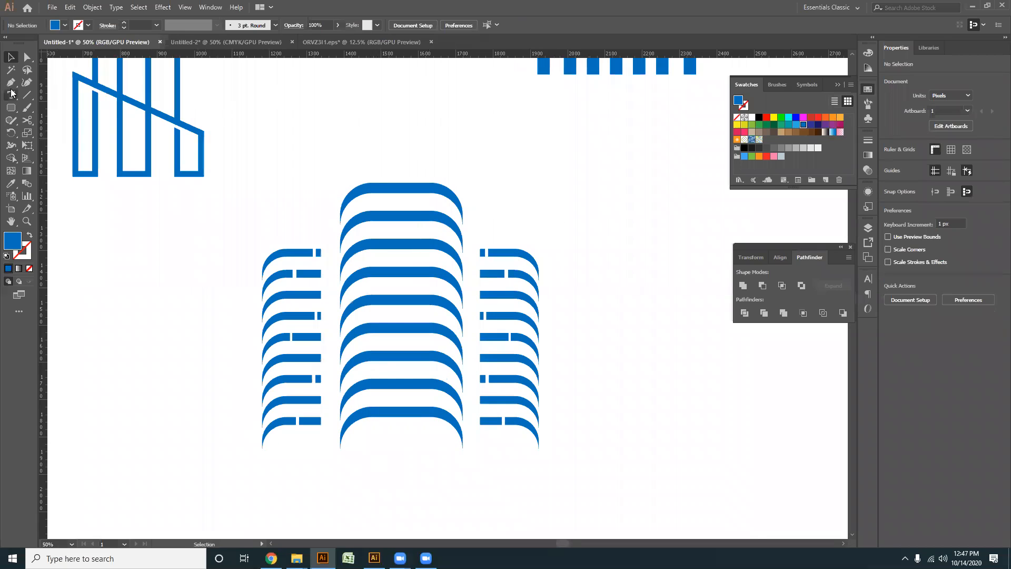
click(27, 95)
scroll(416, 160, up, 2)
drag(412, 190, 411, 246)
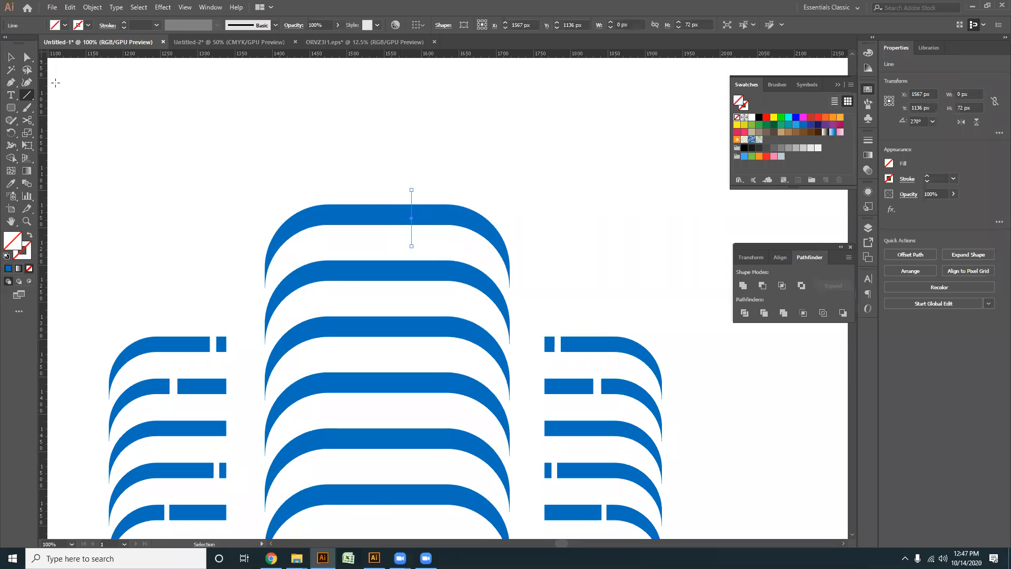
key(a)
drag(381, 157, 423, 248)
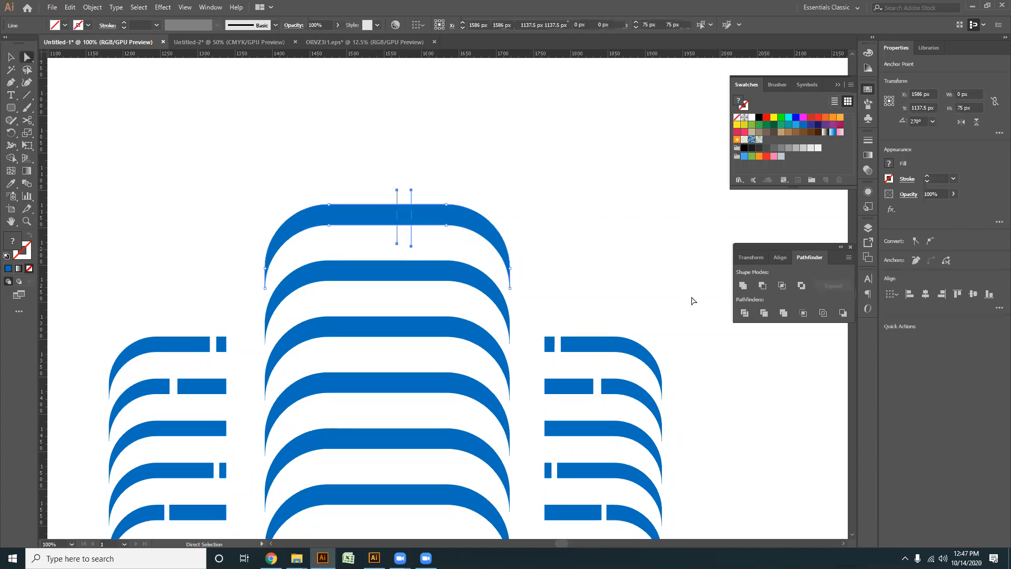
click(744, 312)
click(591, 257)
drag(402, 200, 397, 138)
key(Delete)
- Cut a narrow gap slightly left of centre in the third full arch using two vertical lines and Divide
key(backslash)
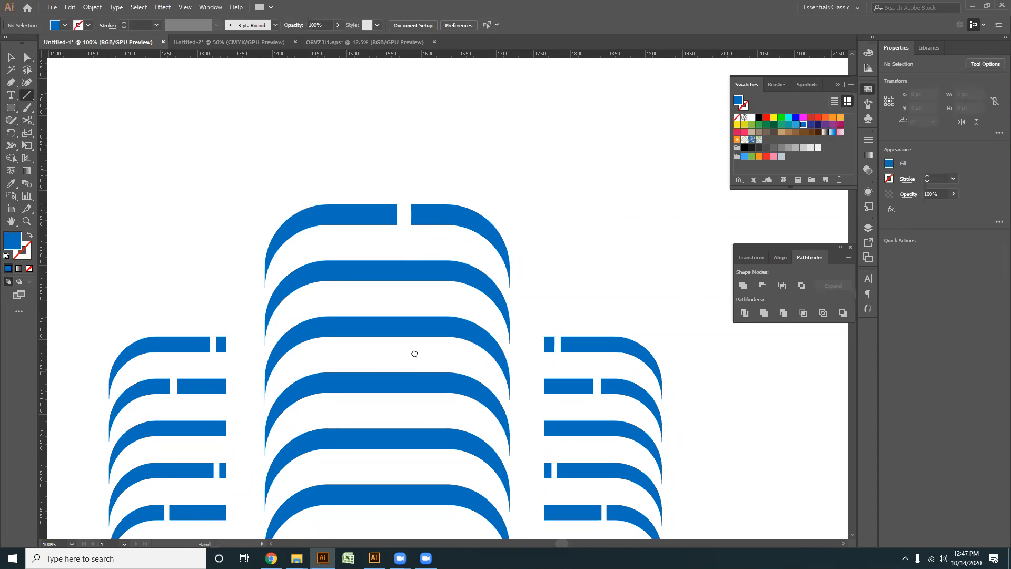
drag(415, 354, 444, 208)
mouse_move(394, 166)
mouse_down()
mouse_move(394, 202)
mouse_move(410, 197)
mouse_move(363, 162)
mouse_up()
click(27, 57)
click(745, 314)
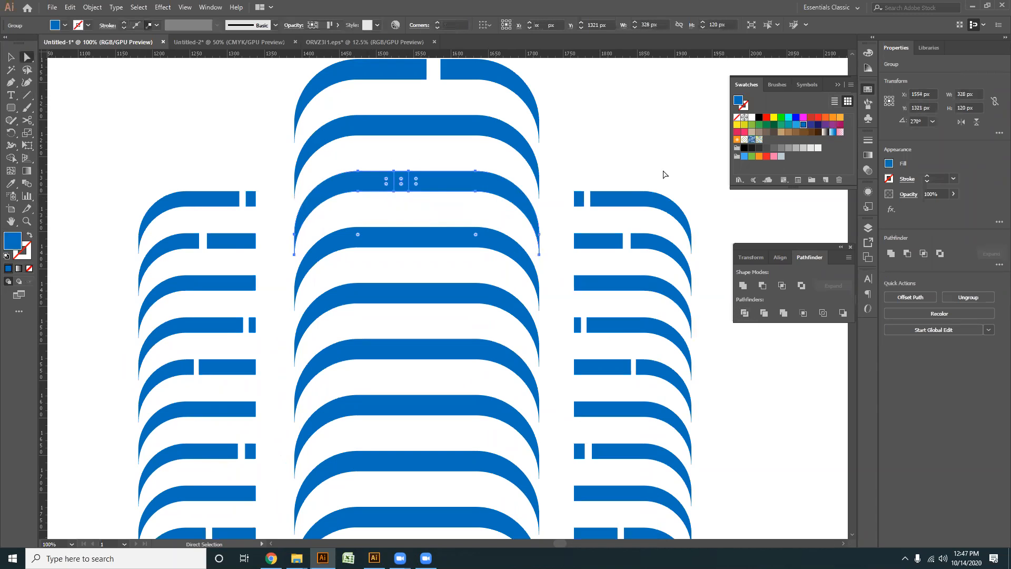
click(403, 180)
key(Delete)
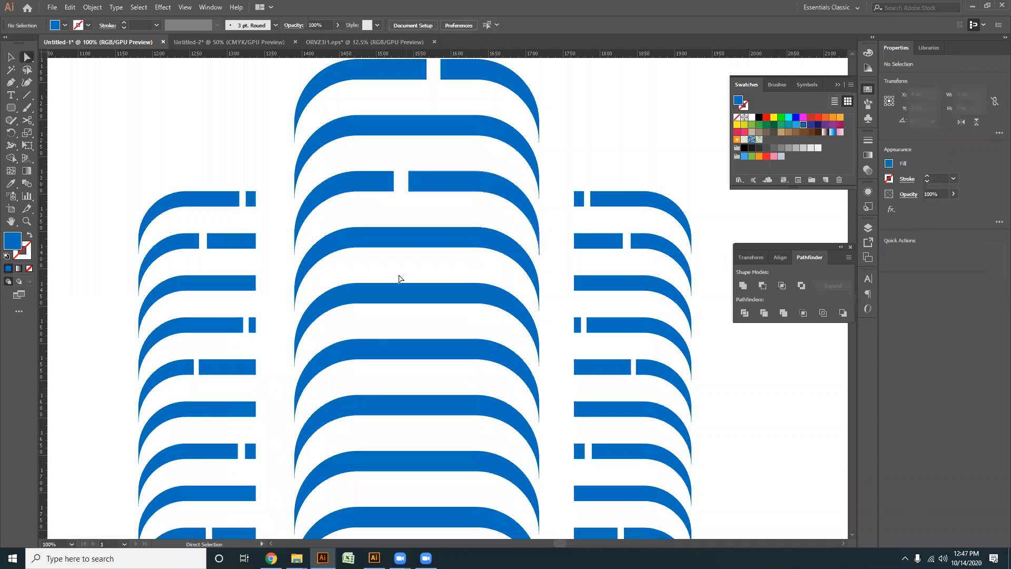
- Cut a narrow gap right of centre in the fifth full arch using two vertical lines and Divide
click(27, 94)
scroll(375, 255, down, 1)
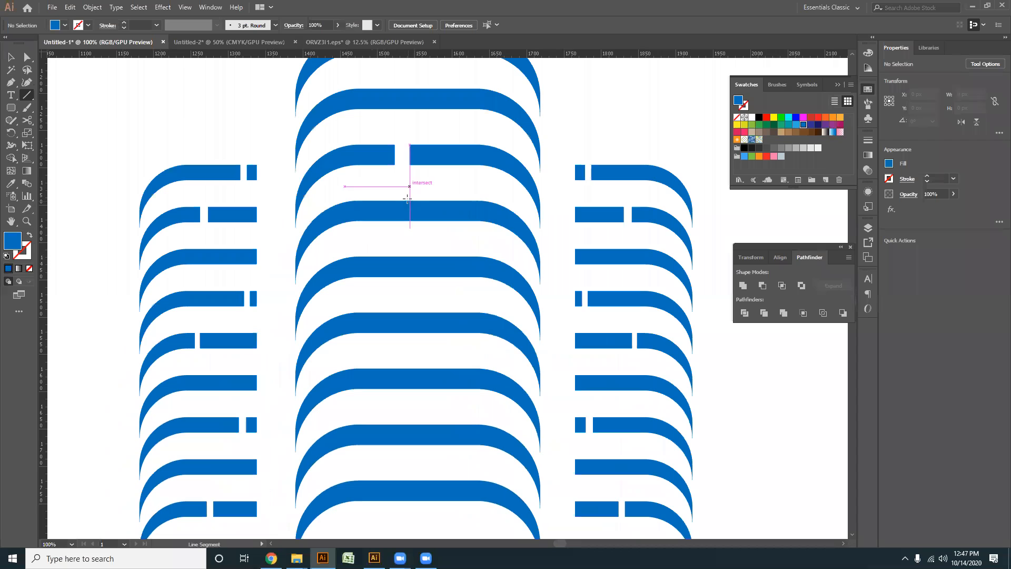
drag(442, 255, 455, 290)
key(a)
drag(413, 249, 482, 295)
click(744, 312)
click(462, 299)
click(453, 271)
key(Delete)
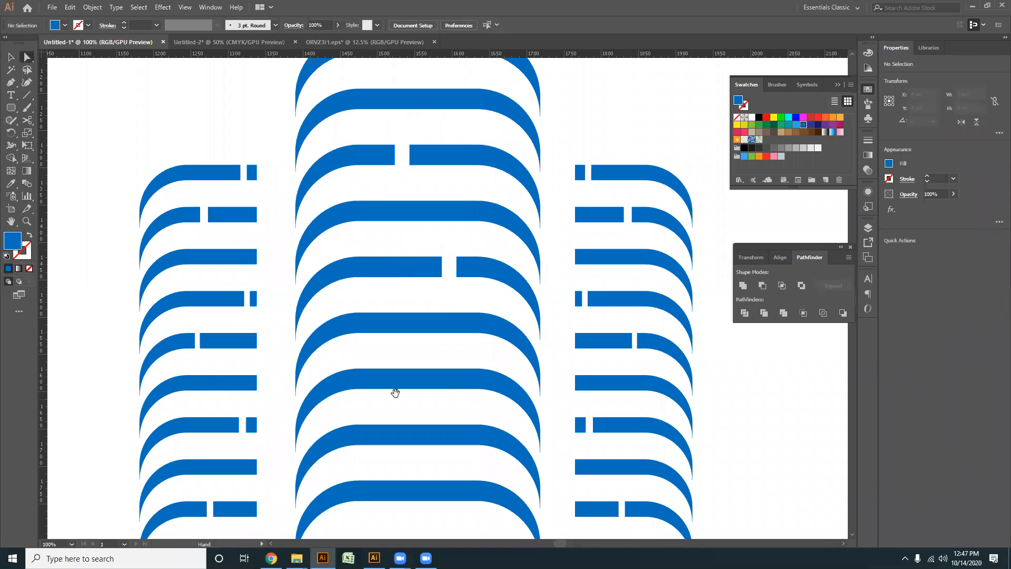
- Cut a narrow gap left of centre in the seventh full arch using two vertical lines and Divide
mouse_move(395, 392)
mouse_down()
mouse_move(408, 269)
mouse_move(395, 238)
mouse_move(408, 276)
mouse_up()
key(backslash)
click(27, 57)
drag(377, 225, 436, 285)
click(744, 313)
click(368, 271)
click(403, 255)
key(Delete)
- Move the finished three-column arch building up beneath the other logos and group all its parts
scroll(410, 383, down, 3)
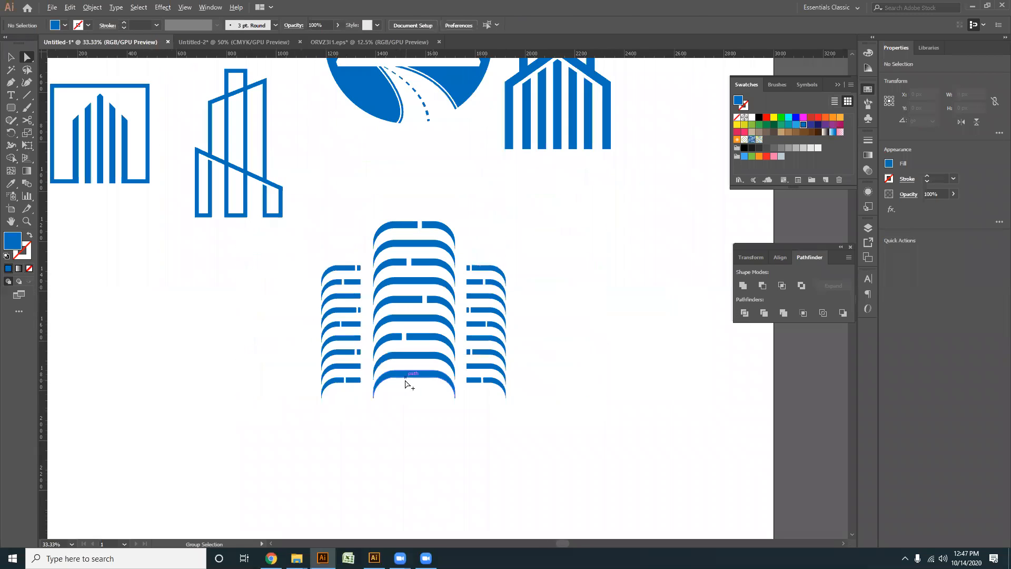
click(11, 57)
scroll(373, 358, down, 1)
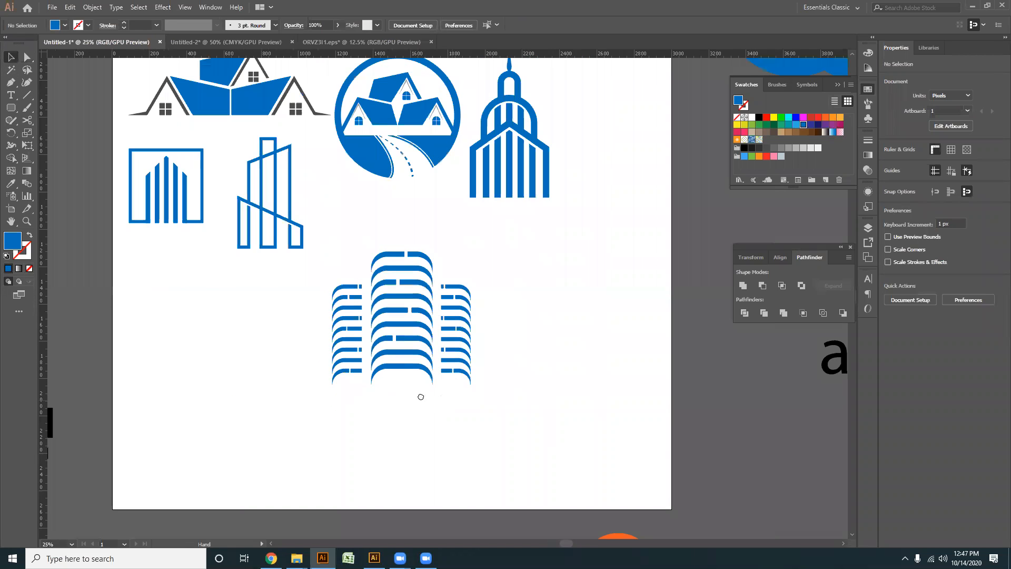
drag(420, 395, 371, 394)
drag(476, 404, 245, 252)
drag(303, 316, 309, 278)
drag(488, 398, 279, 217)
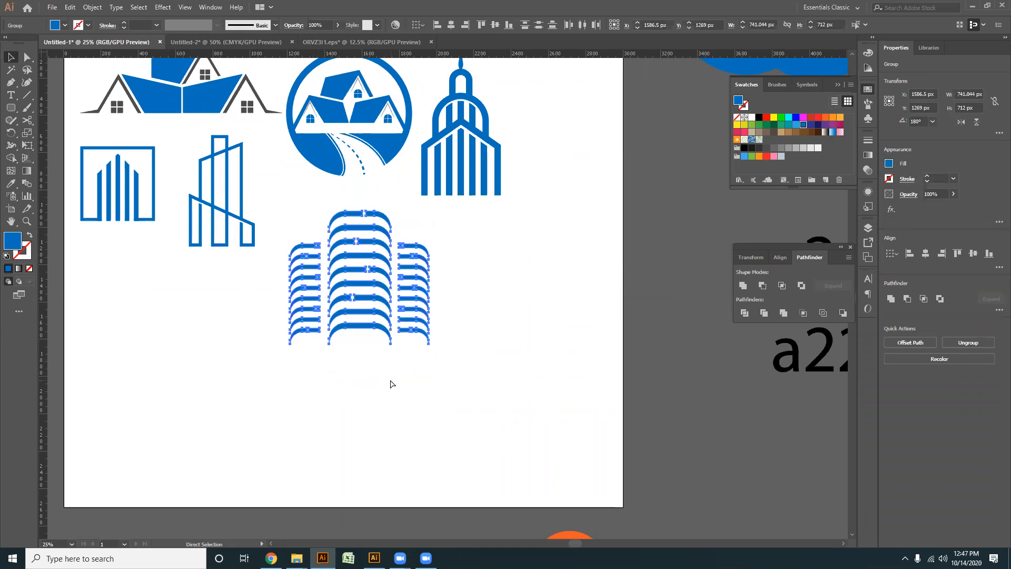
click(433, 355)
scroll(433, 356, down, 1)
drag(435, 355, 438, 370)
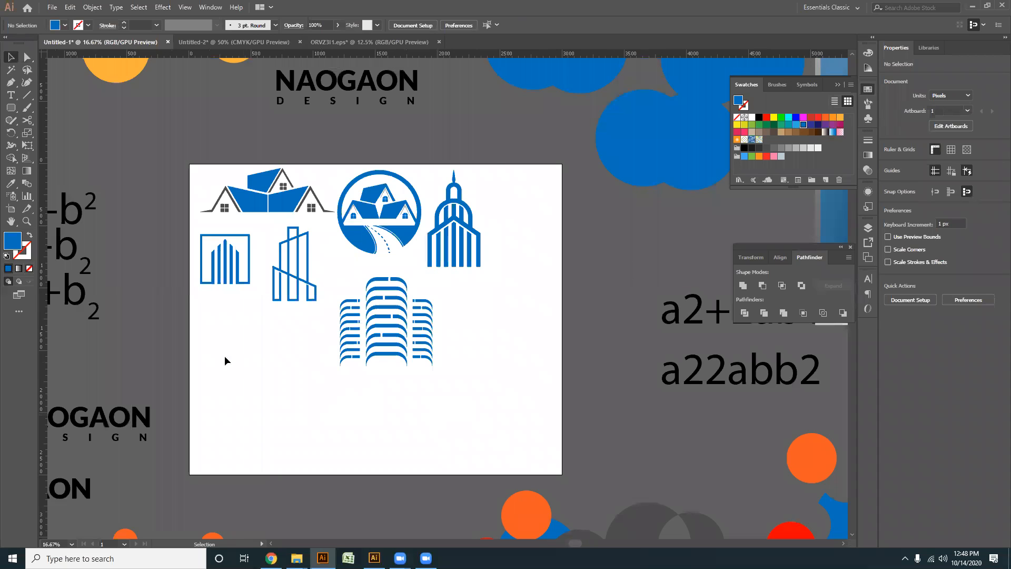
scroll(320, 361, up, 1)
scroll(358, 383, up, 1)
drag(443, 414, 375, 255)
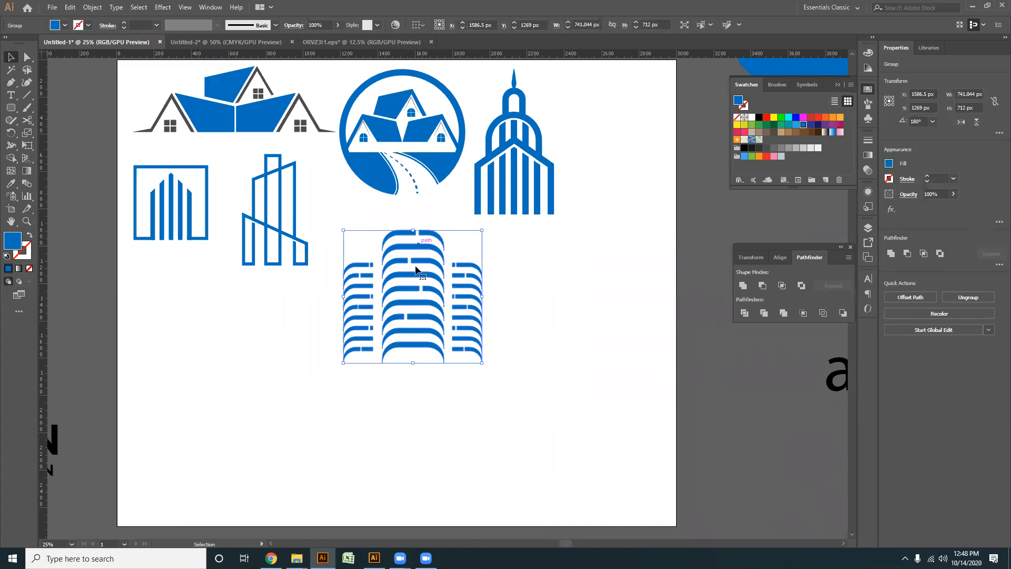
click(278, 342)
- Draw an upright blue rounded rectangle about 317 px wide in the empty area beside the arch building
drag(278, 343, 375, 308)
click(11, 108)
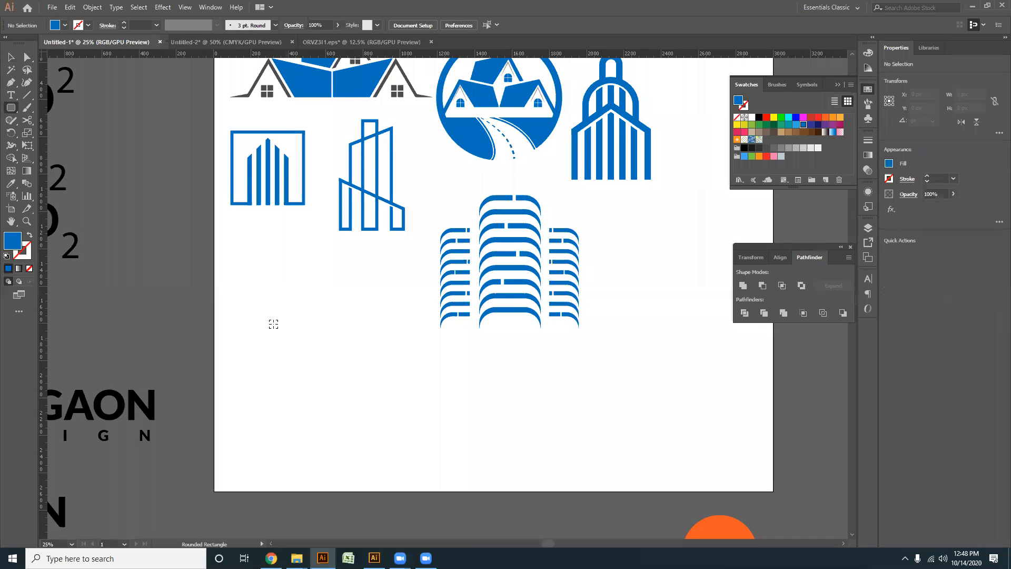
scroll(273, 324, up, 1)
drag(274, 324, 334, 268)
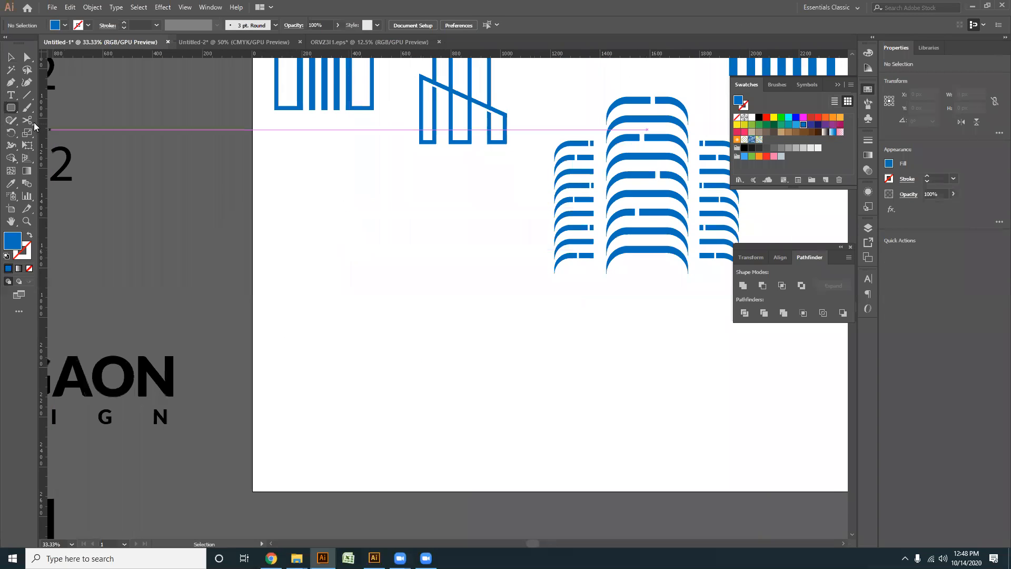
drag(11, 108, 50, 118)
drag(373, 203, 452, 403)
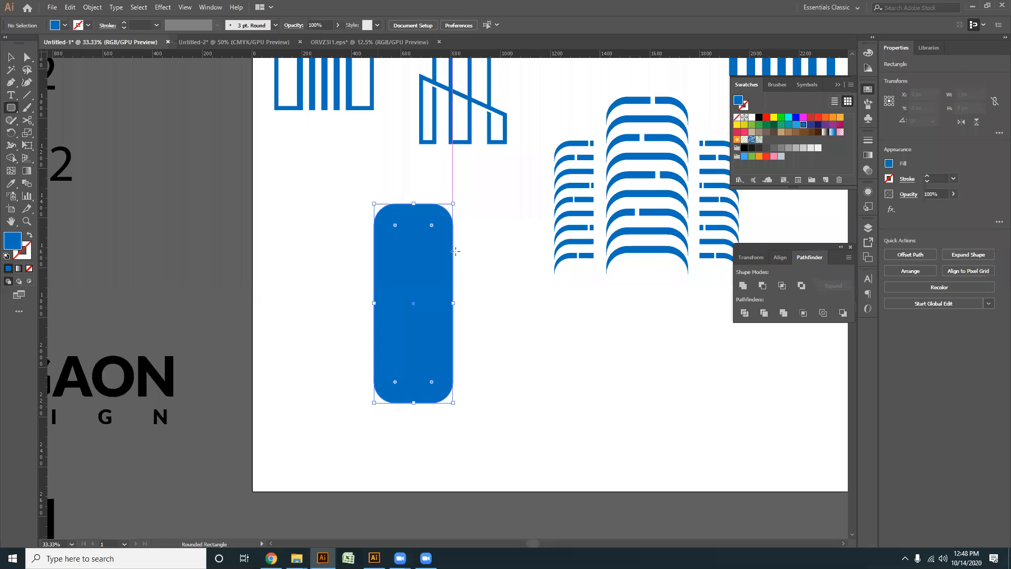
click(12, 56)
click(332, 297)
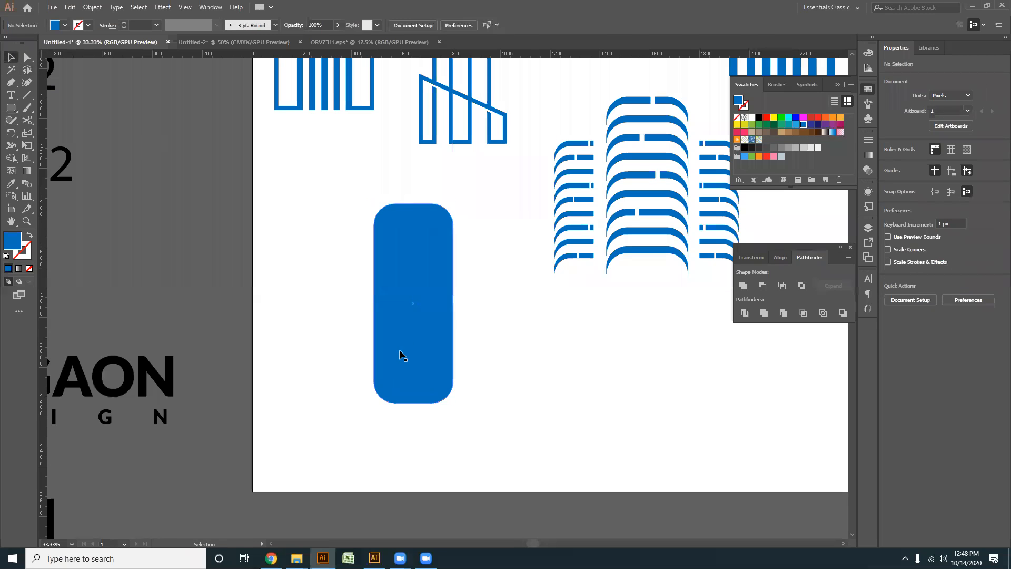
- Copy the rounded rectangle 28 px downward, fill the copy black, and subtract it from the original to leave an arch
ctrl+click(402, 354)
drag(419, 328, 425, 335)
drag(432, 245, 432, 257)
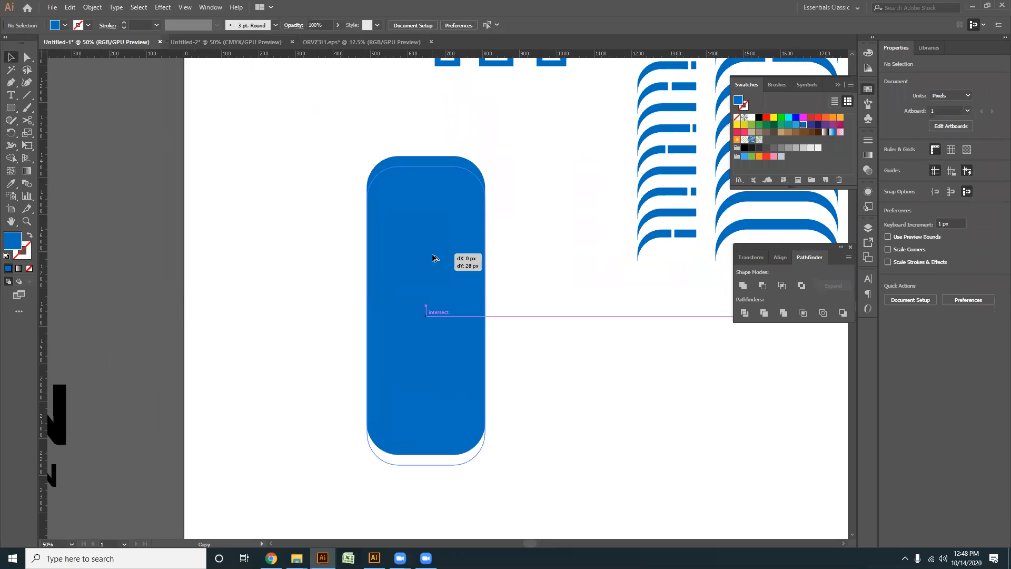
drag(433, 258, 433, 257)
click(759, 117)
drag(573, 312, 426, 194)
click(761, 285)
- Duplicate the arch downward and repeat the copy to form a stack of six evenly spaced arches
click(409, 247)
key(ctrl+d)
key(ctrl+d)
key(ctrl+d)
key(ctrl+d)
key(ctrl+d)
key(ctrl+d)
key(ctrl+d)
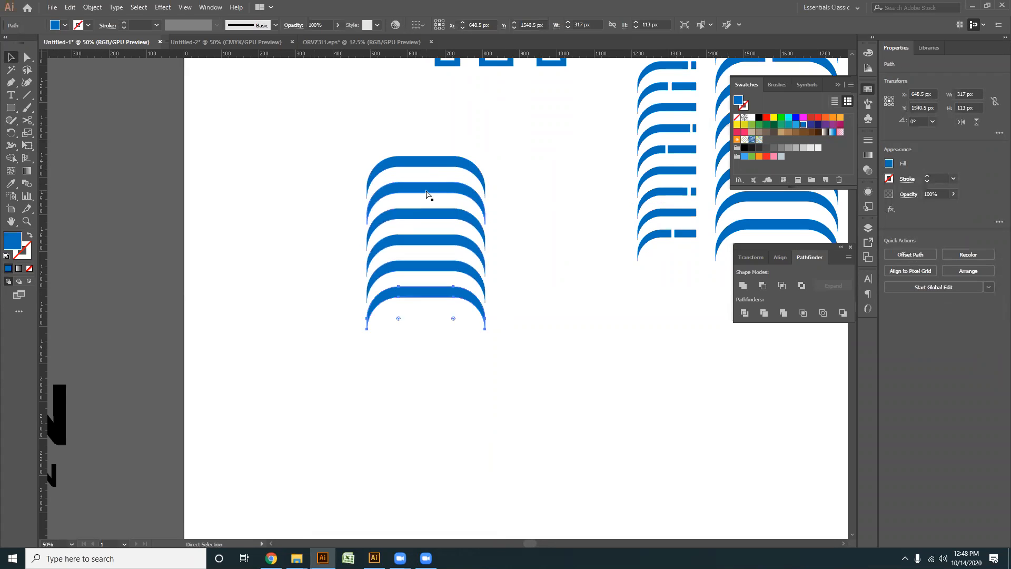
- Delete the practice stack of six arches
click(341, 307)
scroll(370, 319, down, 1)
drag(469, 400, 253, 325)
scroll(419, 415, down, 1)
key(Delete)
scroll(374, 378, down, 3)
drag(308, 385, 370, 350)
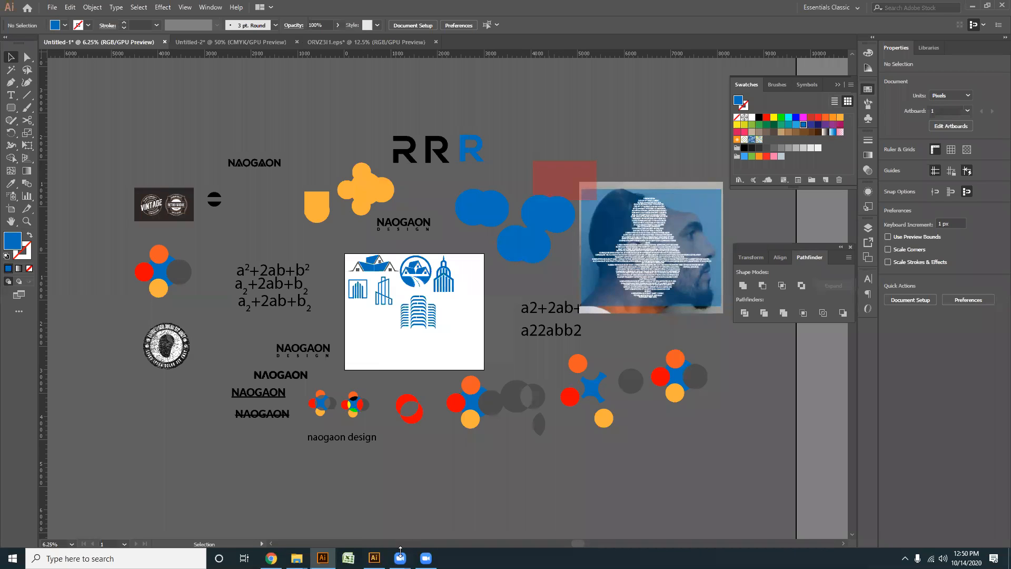
- Switch to Chrome and look through the 269th (03GDNG27048) student attendance spreadsheet
click(400, 551)
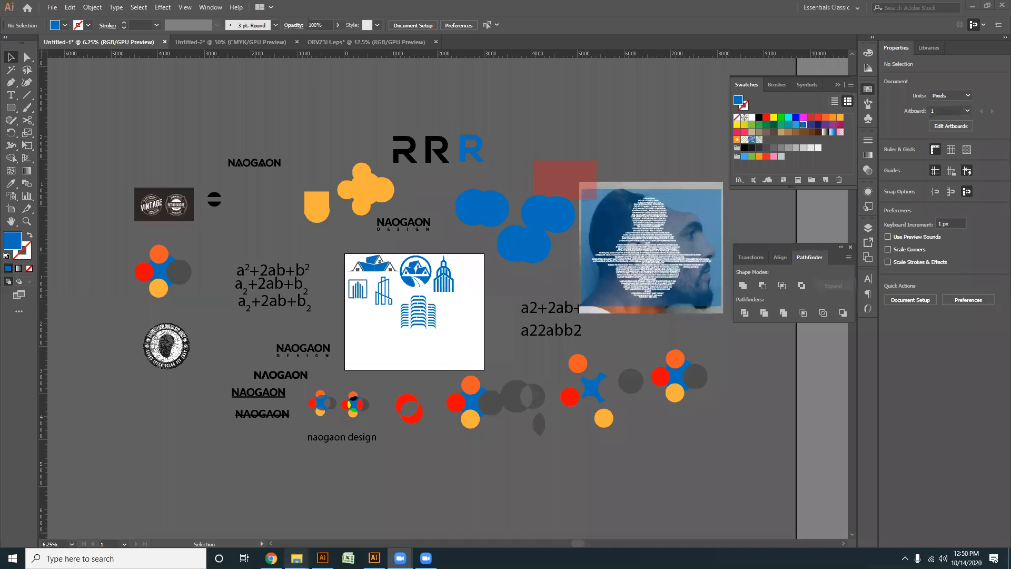
mouse_move(271, 558)
click(271, 508)
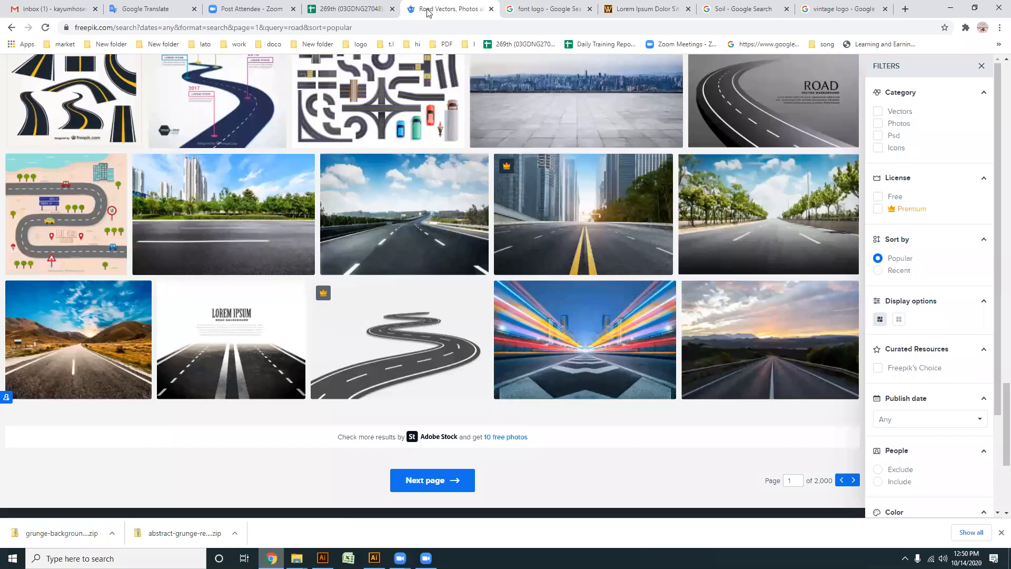
click(350, 8)
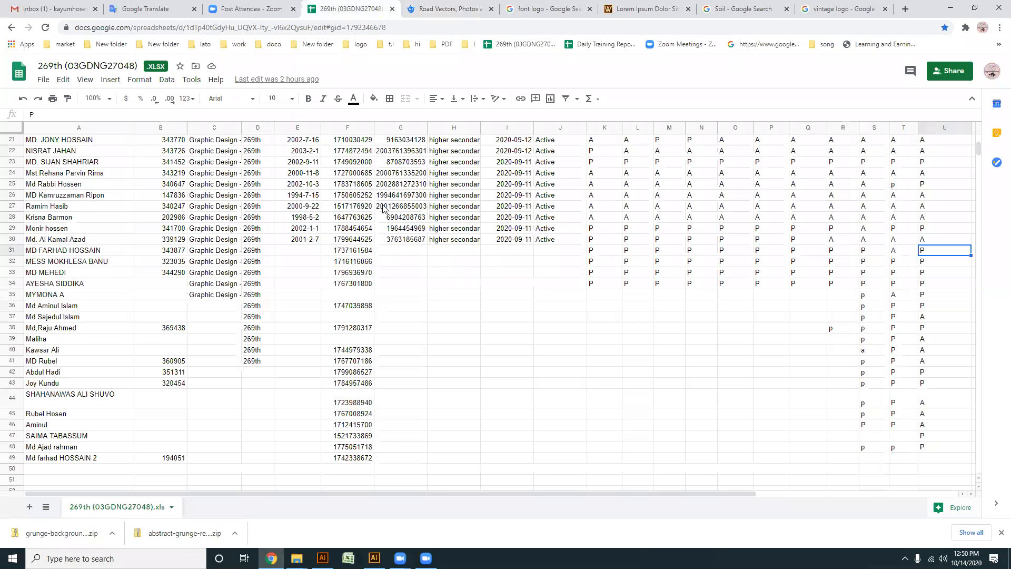
scroll(702, 343, up, 5)
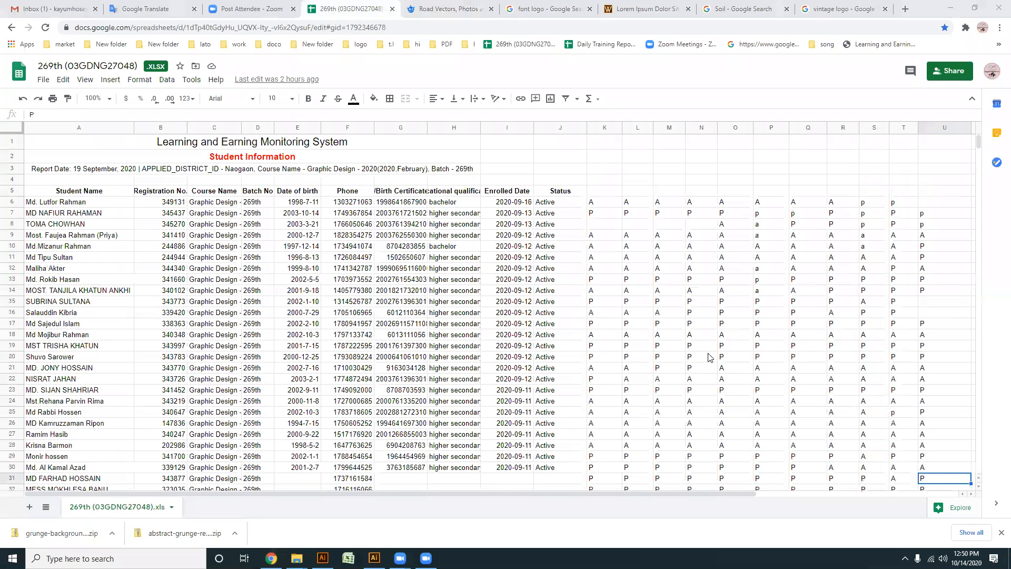
- Open the newest Designhill contest alert in the Gmail inbox
click(74, 8)
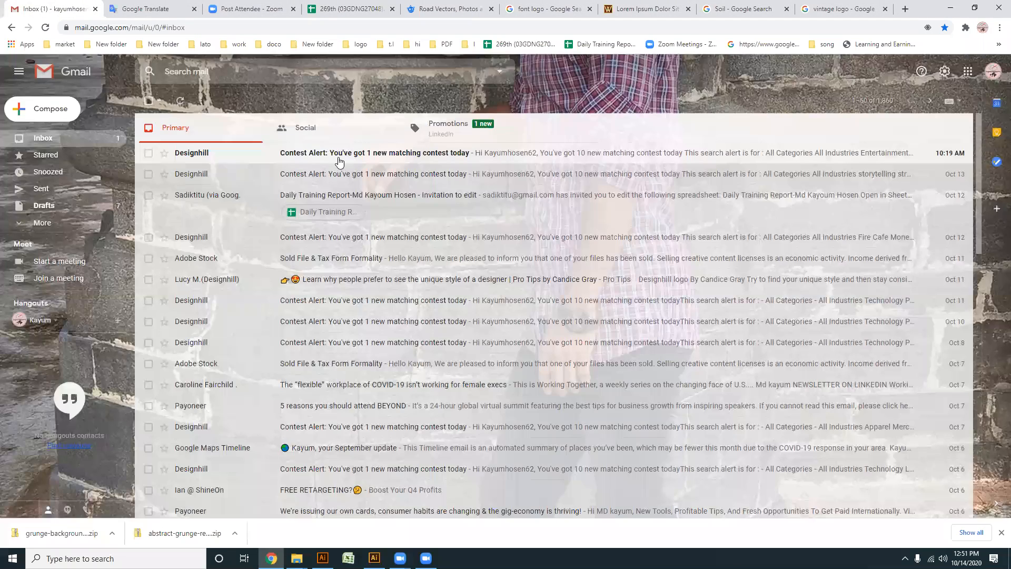
click(343, 163)
- Mark the student in row 44 of the attendance spreadsheet with p in column U
click(359, 8)
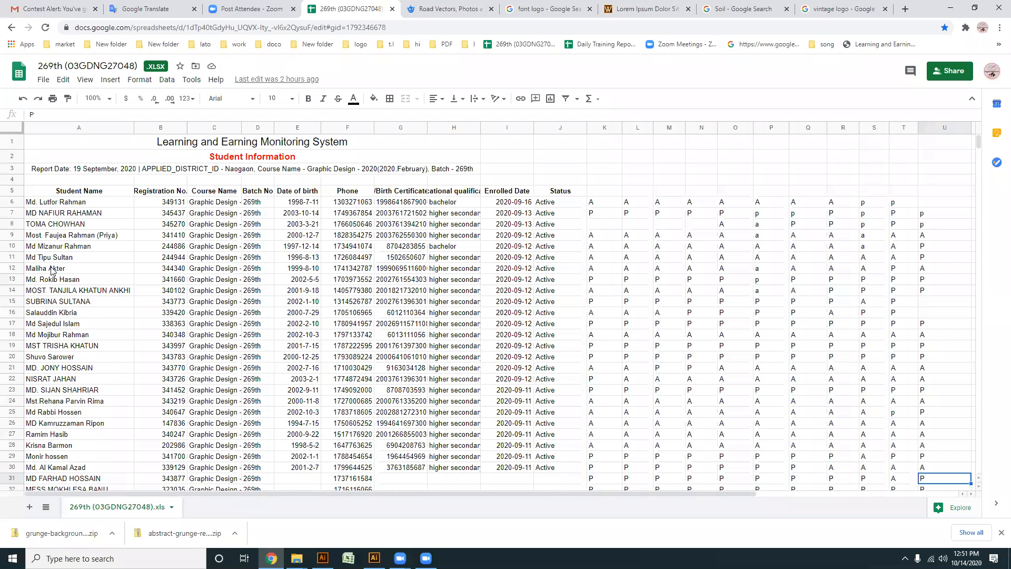
scroll(86, 322, down, 4)
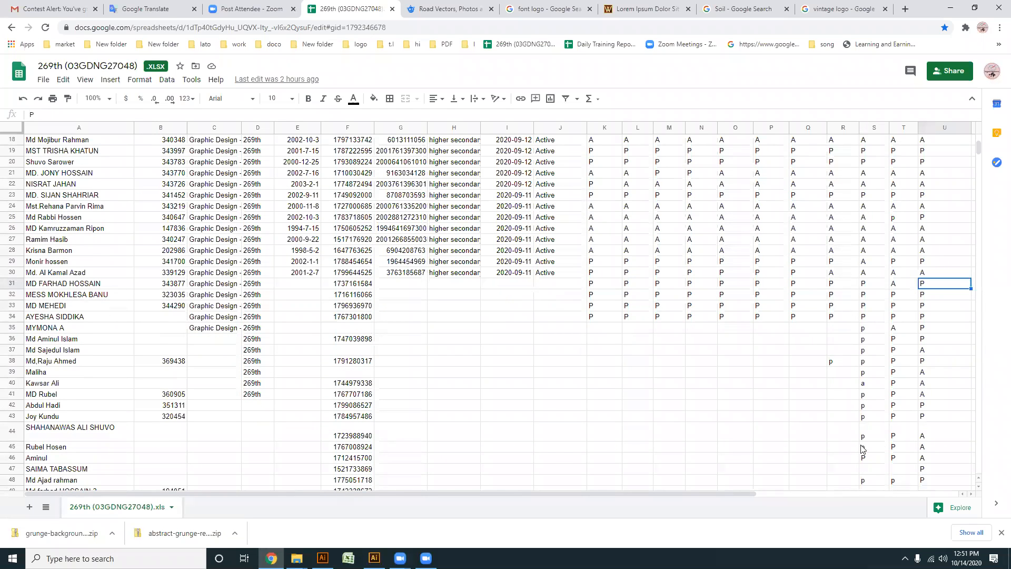
click(929, 439)
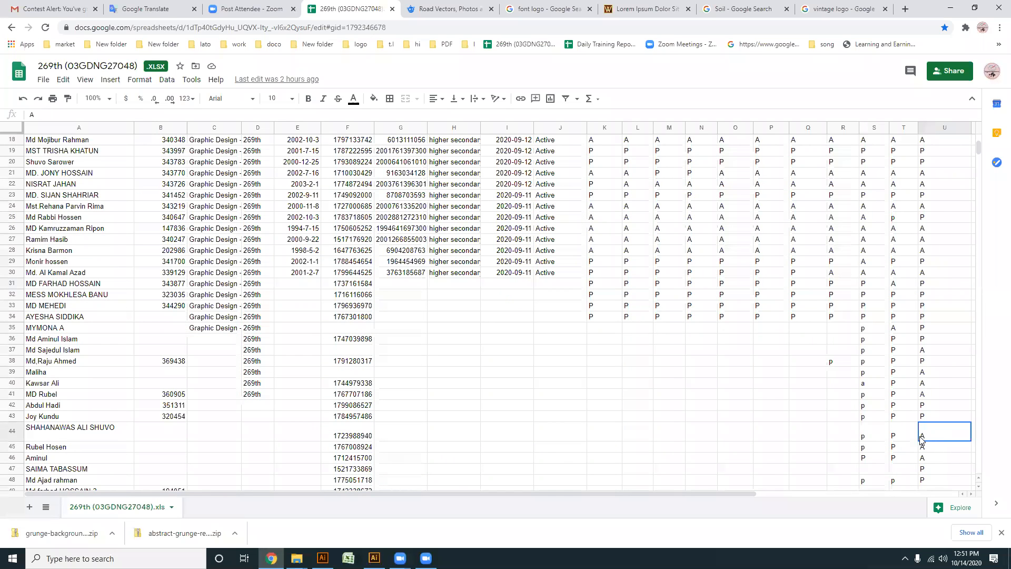
double_click(926, 436)
key(BackSpace)
text(p)
click(926, 435)
- Mark the student in row 6 with p in column U and check the rest of the attendance list
scroll(70, 323, up, 5)
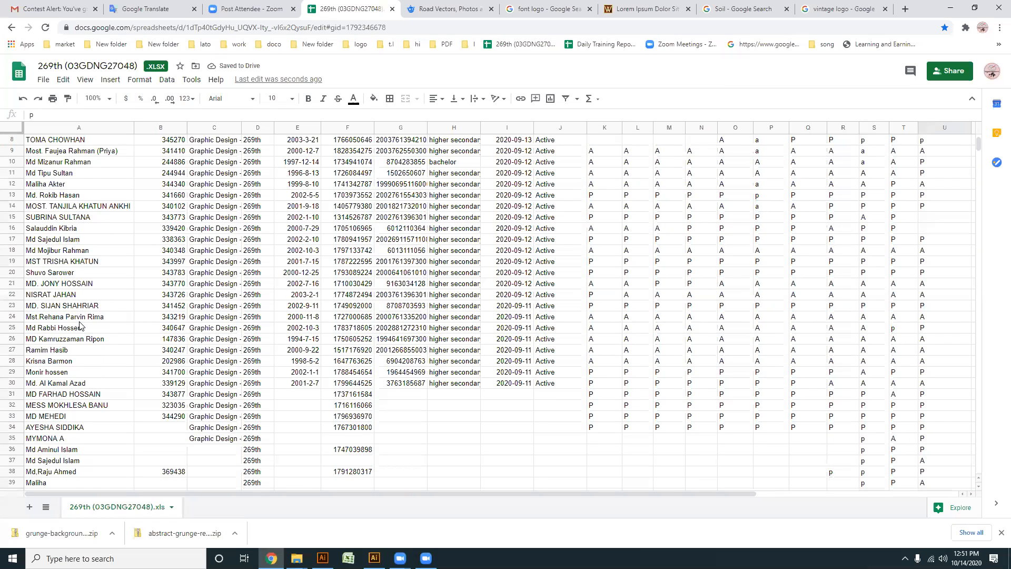
scroll(57, 274, up, 2)
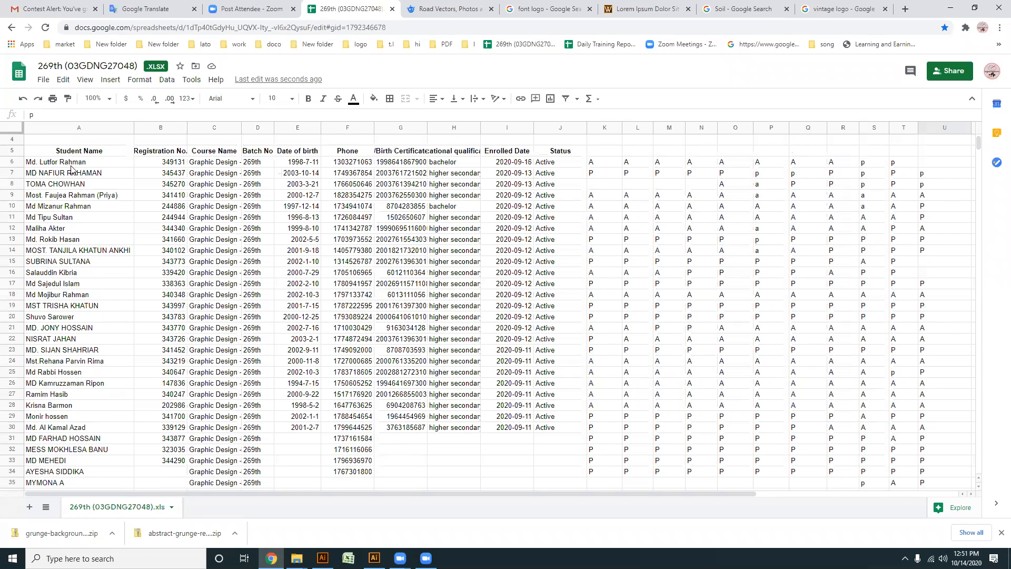
click(932, 164)
text(p)
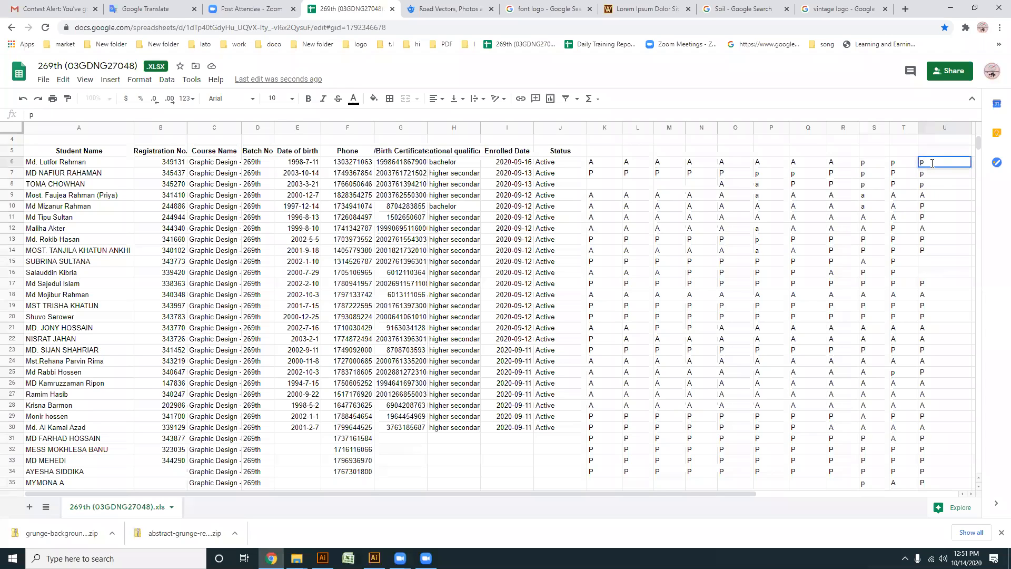
key(Return)
scroll(811, 253, down, 7)
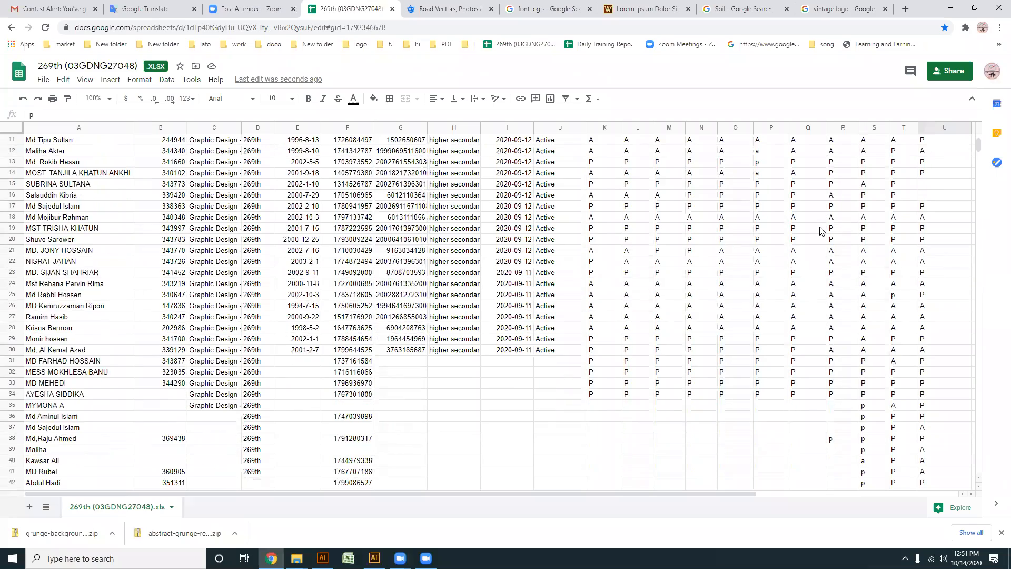
scroll(798, 283, up, 2)
scroll(788, 298, down, 3)
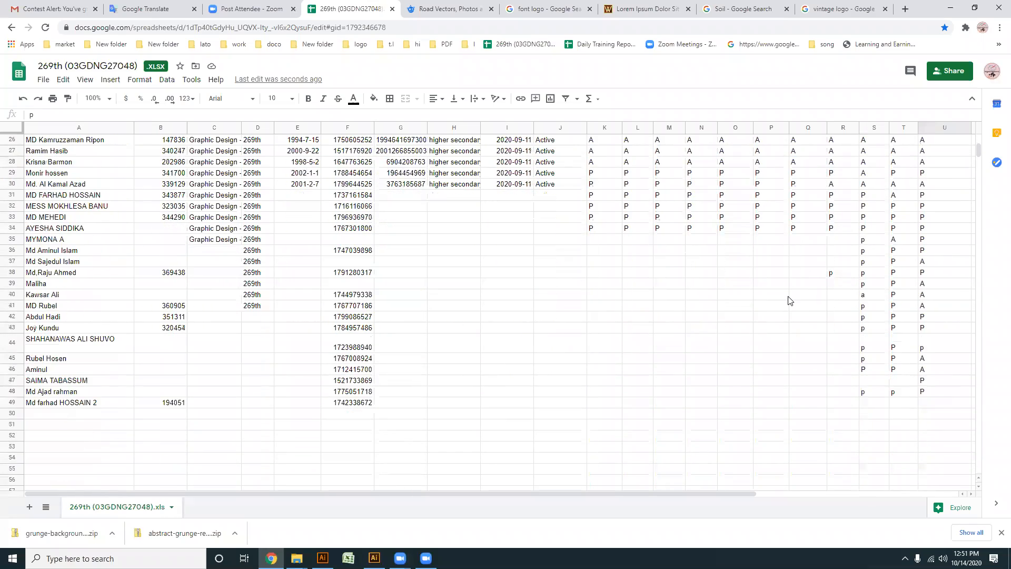
- Return to Illustrator and move all the building logos off the artboard to the pasteboard below the round badge
click(949, 10)
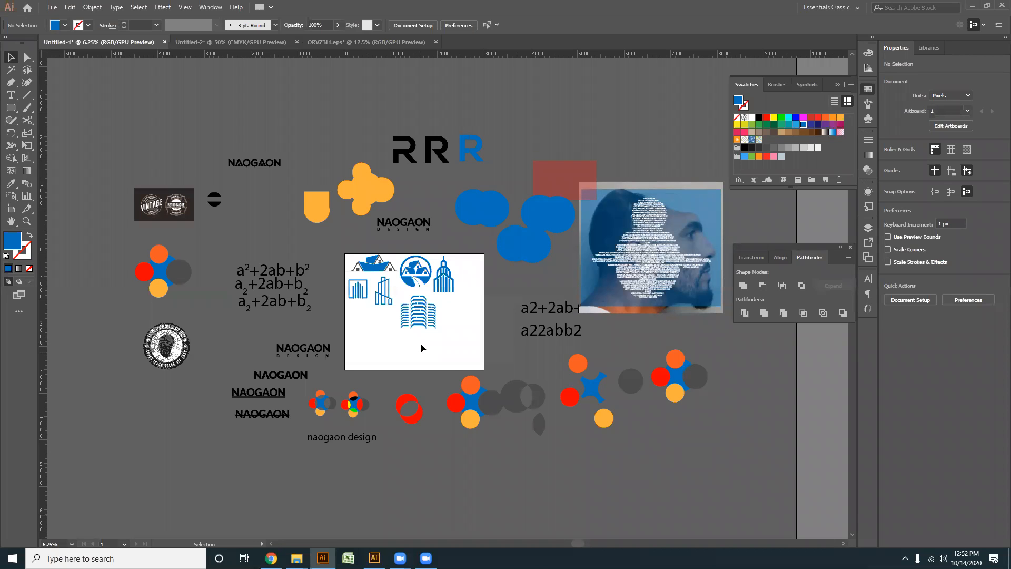
scroll(420, 343, up, 2)
drag(470, 348, 103, 373)
scroll(407, 209, down, 1)
click(70, 295)
- Draw a horizontal line about 1355 px long across the upper part of the empty artboard
click(26, 95)
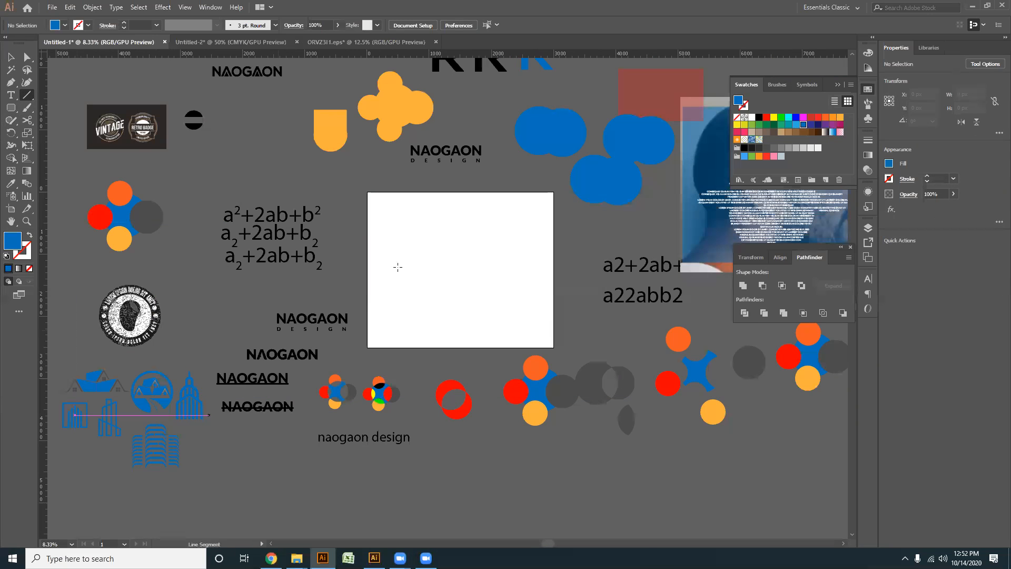
scroll(438, 279, up, 2)
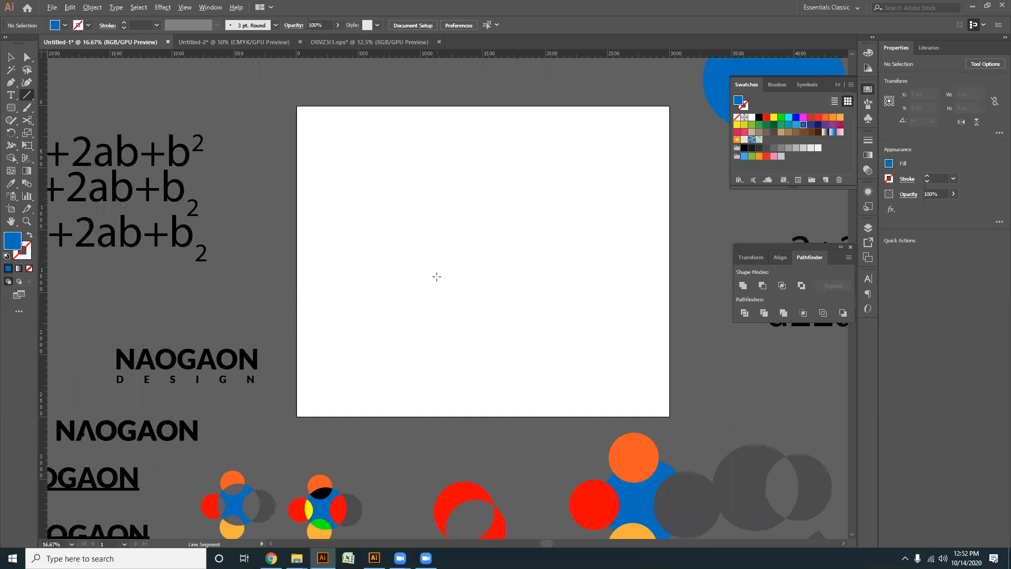
drag(435, 275, 413, 269)
drag(343, 212, 512, 212)
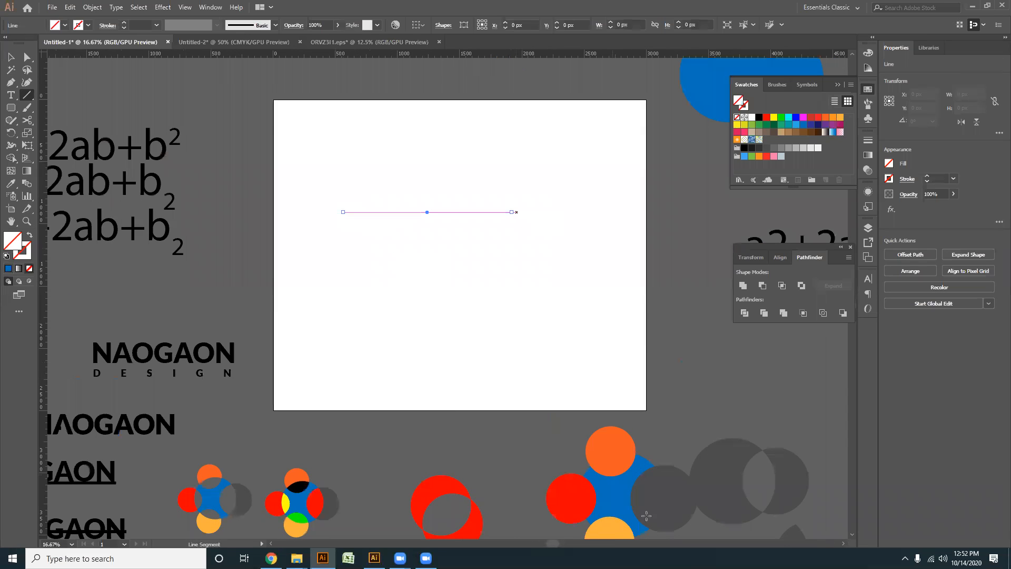
click(11, 57)
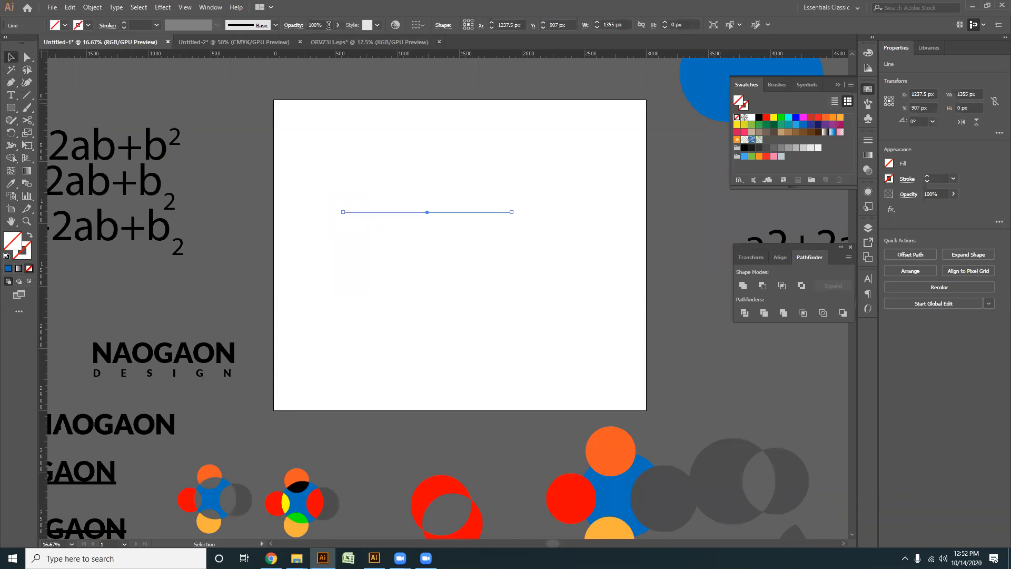
- Give the horizontal line a blue stroke and raise its weight to about 119 pt
scroll(147, 24, up, 15)
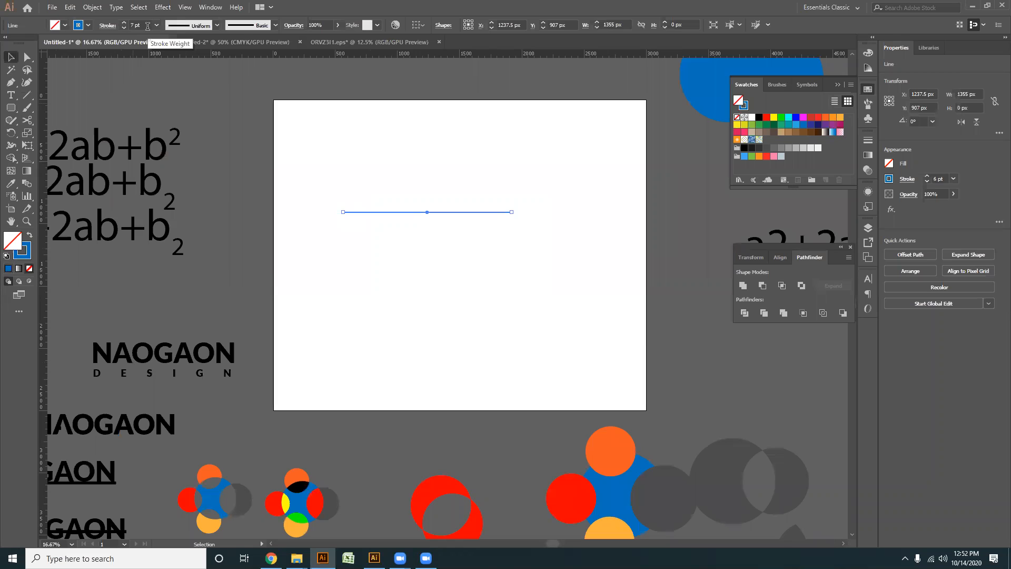
scroll(147, 23, up, 15)
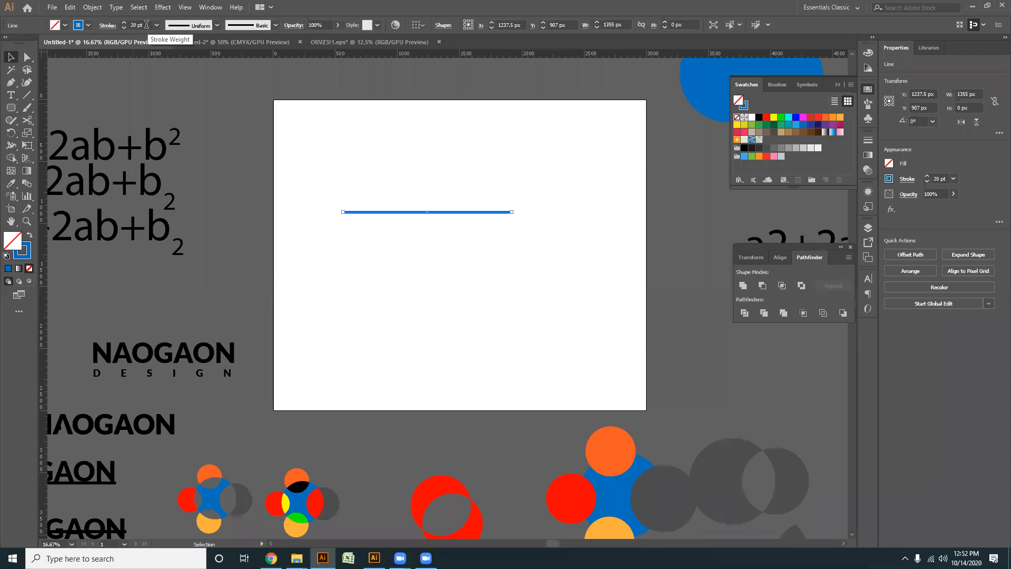
scroll(146, 25, up, 9)
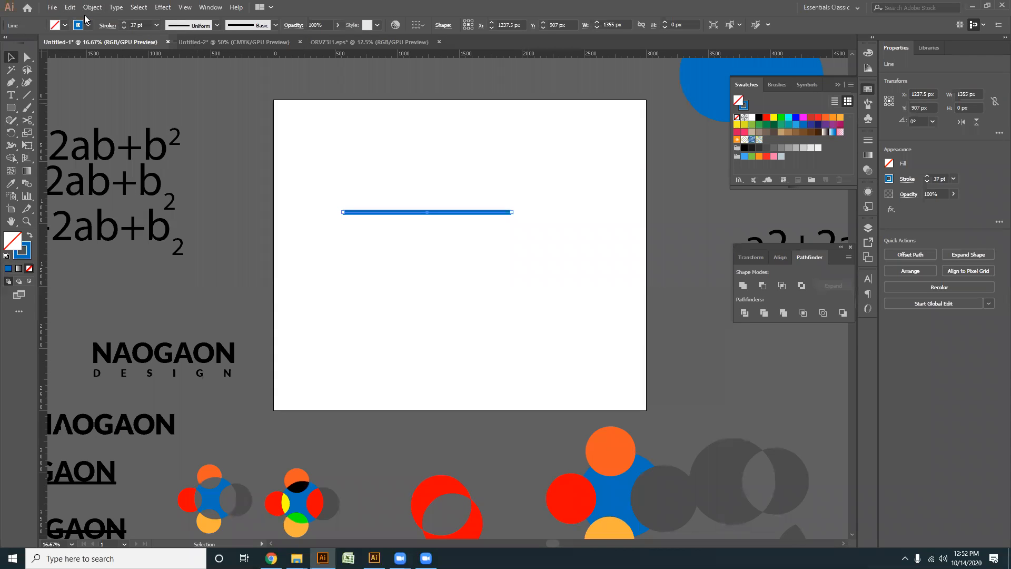
scroll(144, 25, up, 20)
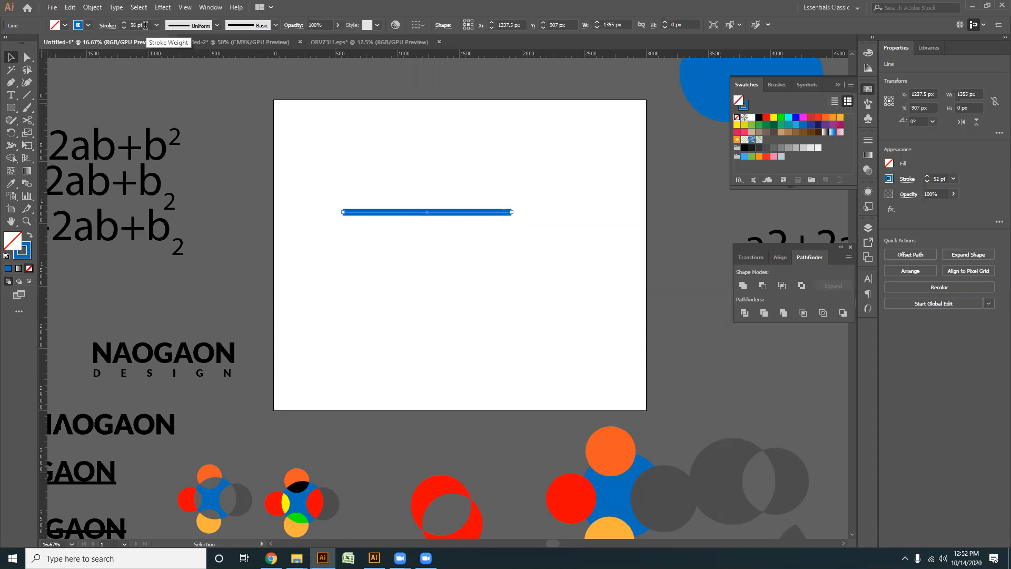
scroll(145, 25, up, 20)
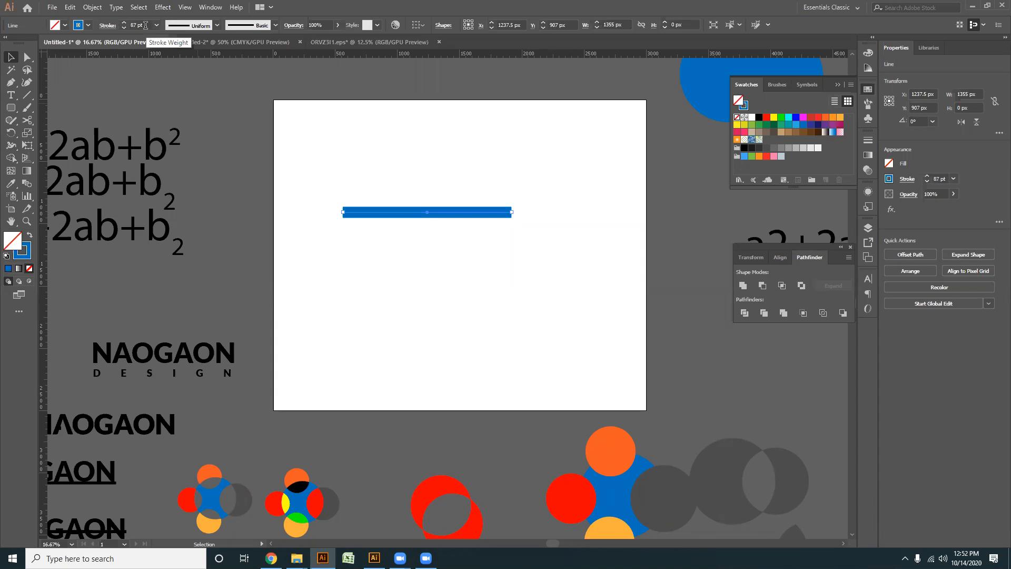
scroll(145, 25, up, 15)
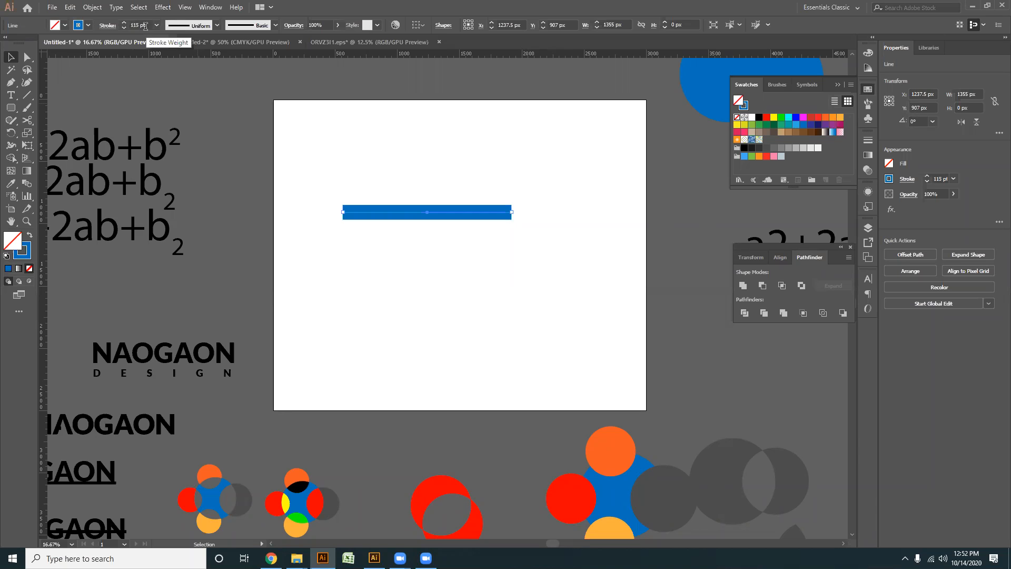
- Place a second thick blue line below the first and apply Width Profile 1 to it
click(9, 58)
mouse_move(424, 217)
mouse_down()
mouse_move(419, 160)
mouse_move(412, 207)
mouse_move(418, 199)
mouse_up()
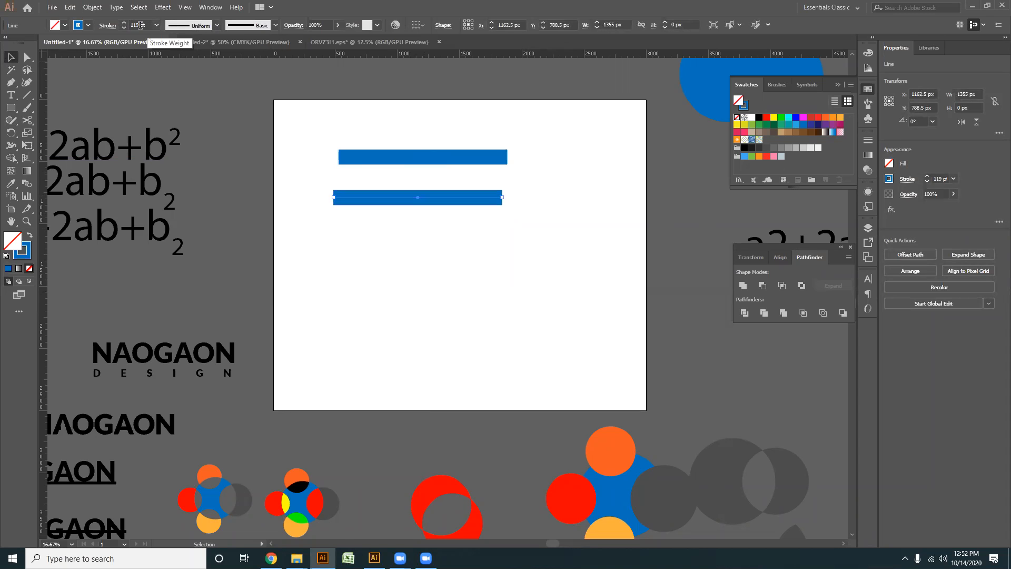
click(217, 27)
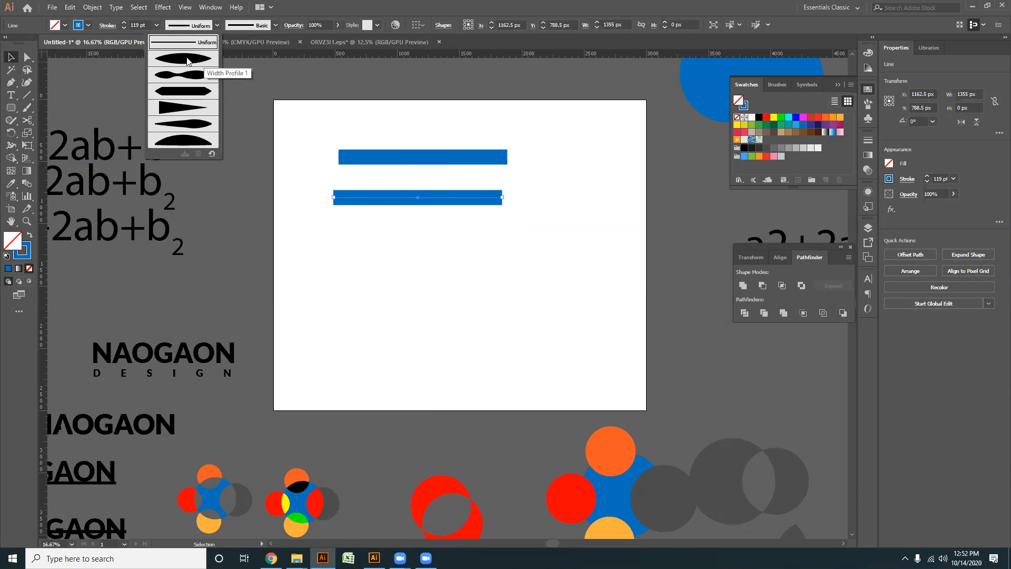
click(190, 61)
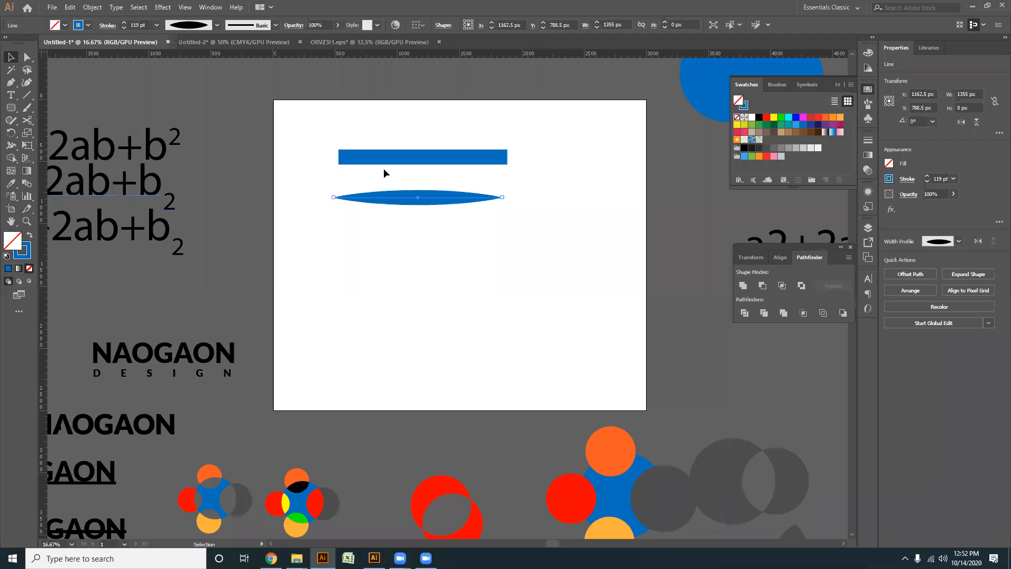
- Copy the lens-shaped line downward twice, giving the first copy the double-bulge width profile and the second the triangular taper
drag(419, 198, 420, 228)
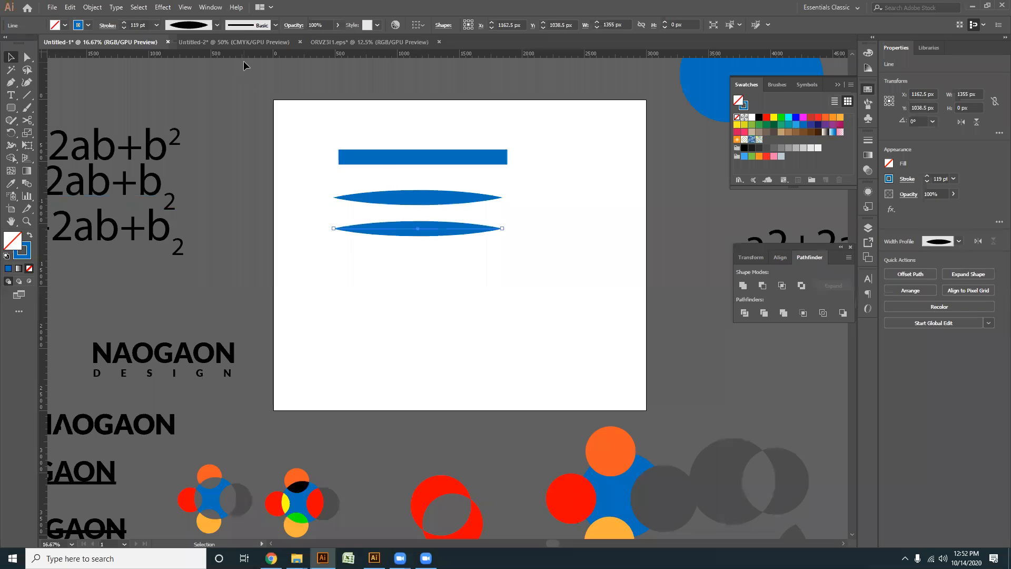
click(217, 26)
click(191, 83)
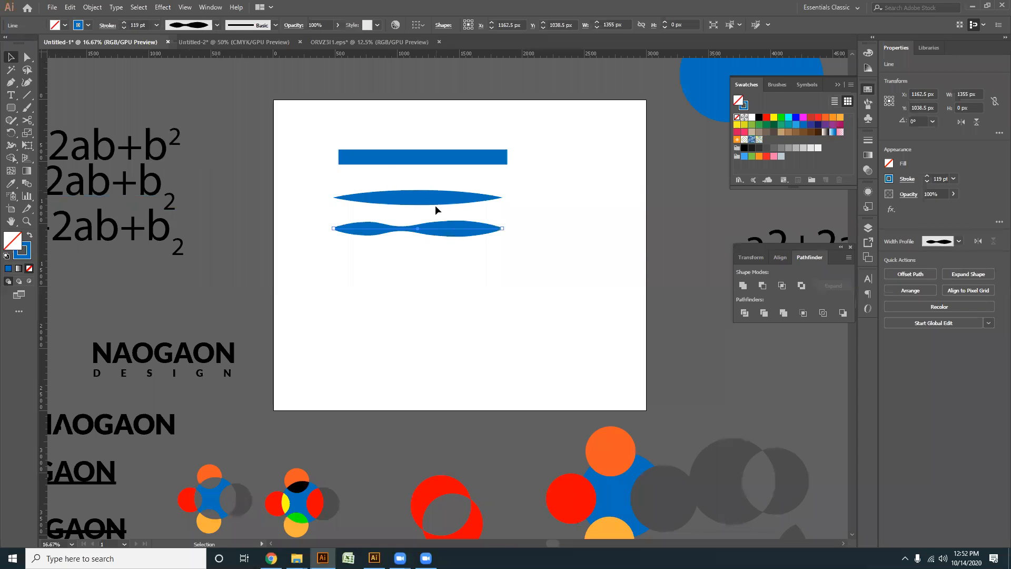
drag(447, 230, 444, 255)
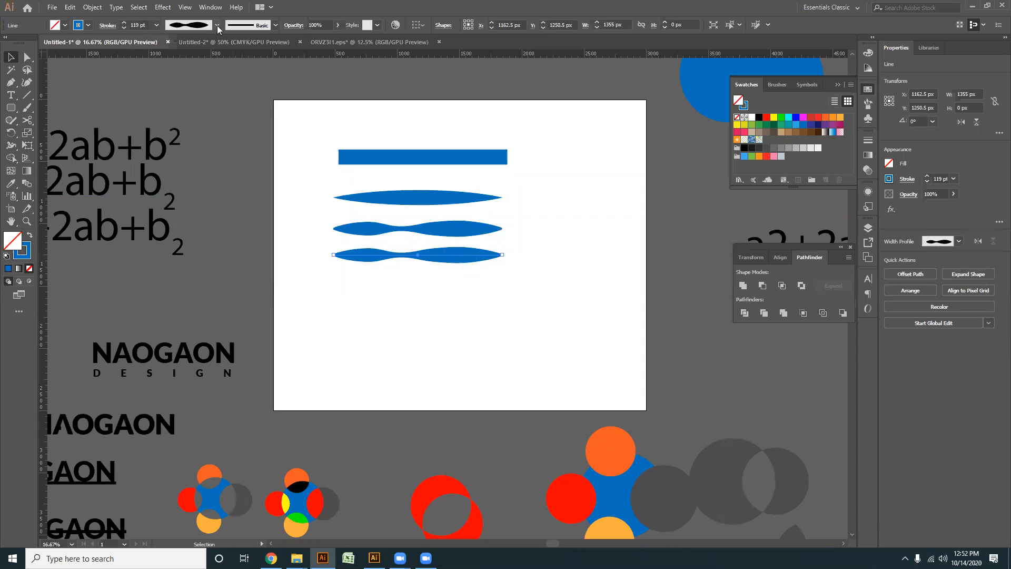
click(217, 26)
click(189, 106)
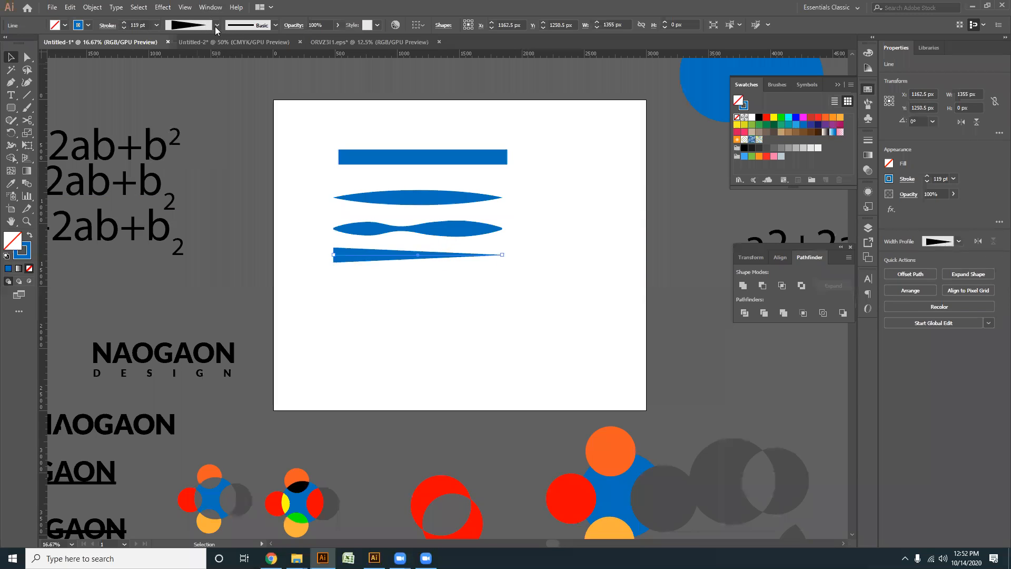
- Add two more copies below, one with the hexagonal pointed-end width profile and one with the off-centre teardrop profile, placed close together
drag(400, 256, 400, 290)
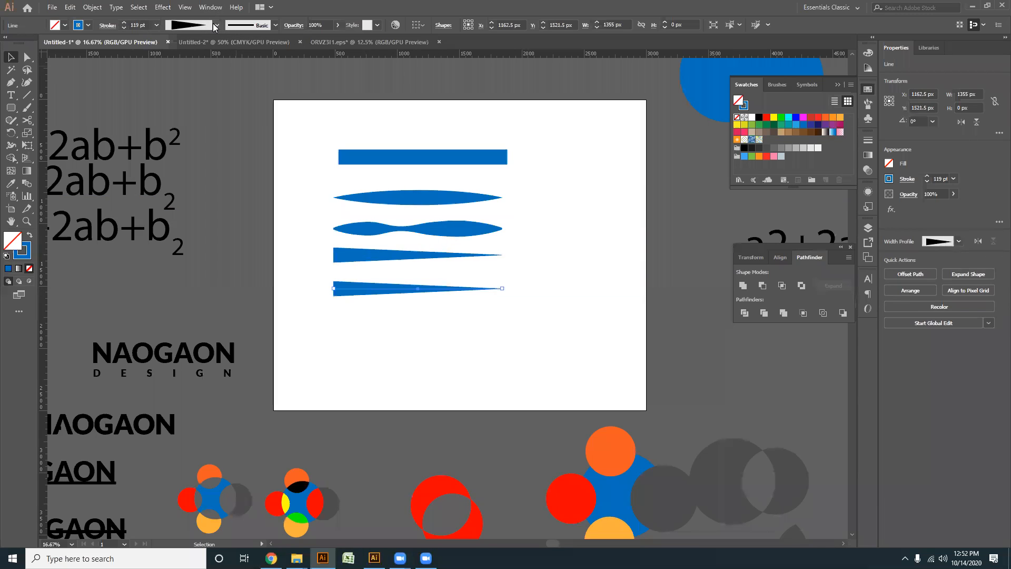
click(215, 26)
click(185, 86)
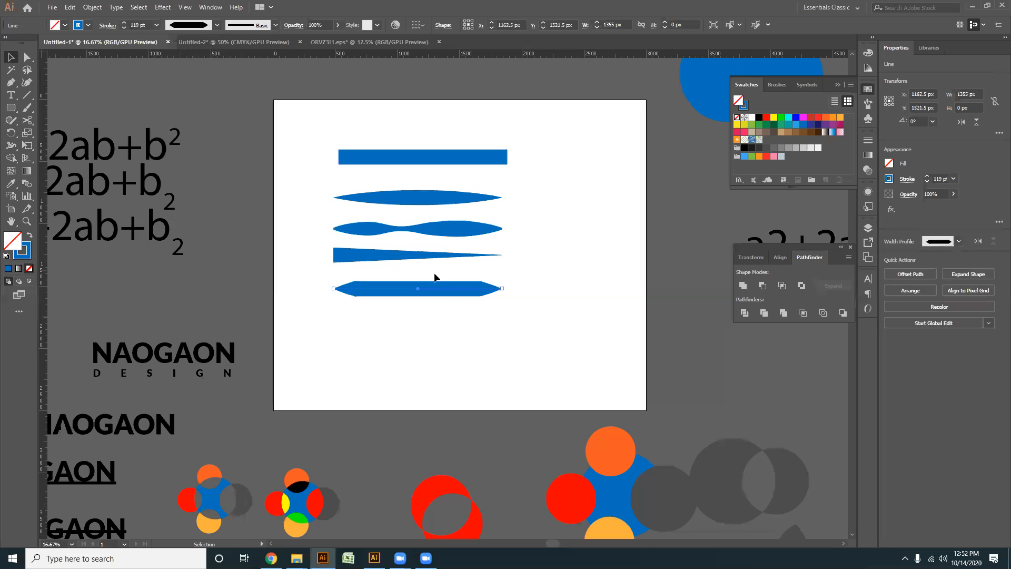
drag(435, 294, 441, 333)
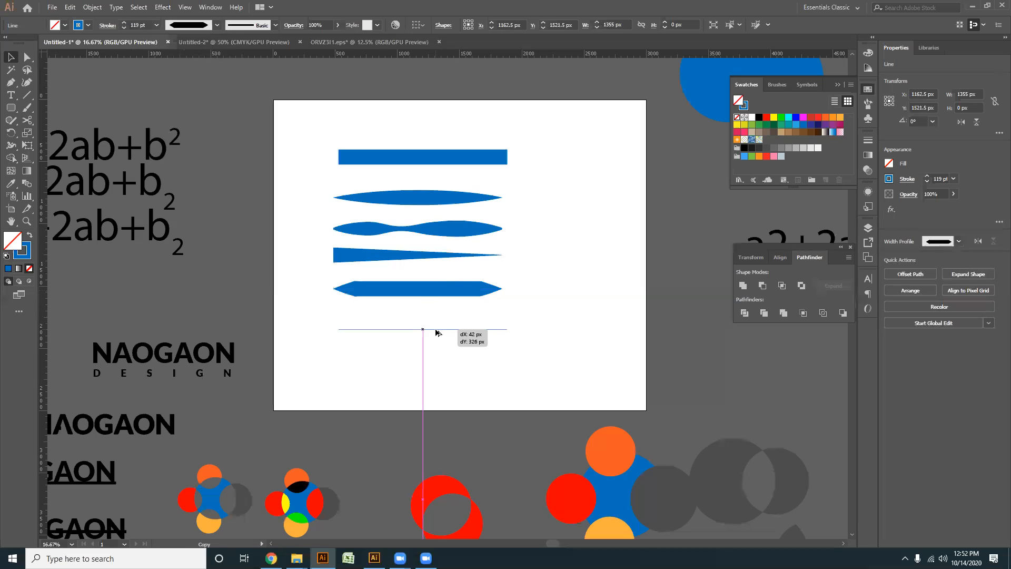
click(217, 27)
click(194, 129)
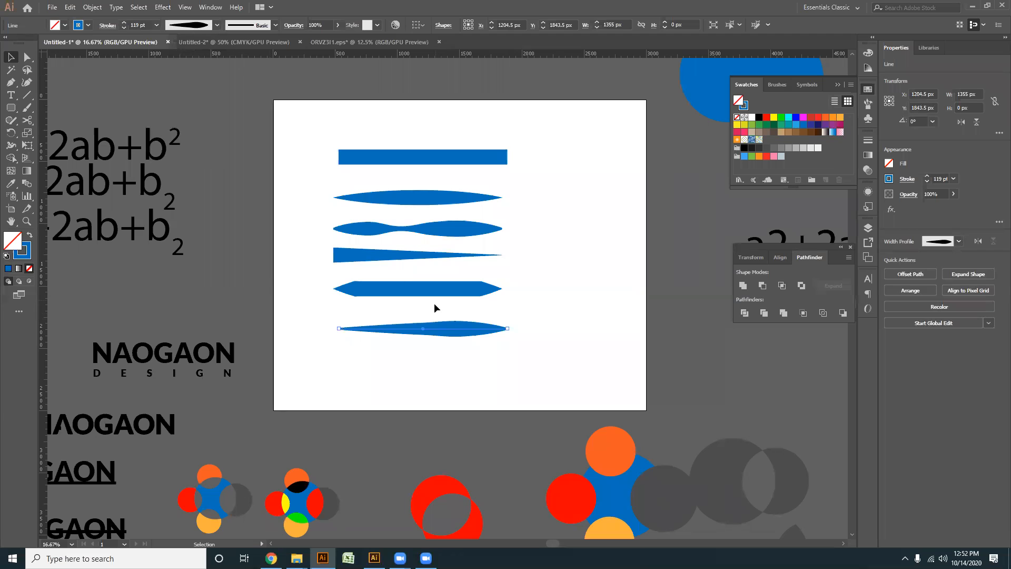
drag(444, 327, 437, 307)
- Copy the teardrop line downward and apply the half-arch width profile to the copy
drag(437, 307, 440, 342)
click(216, 25)
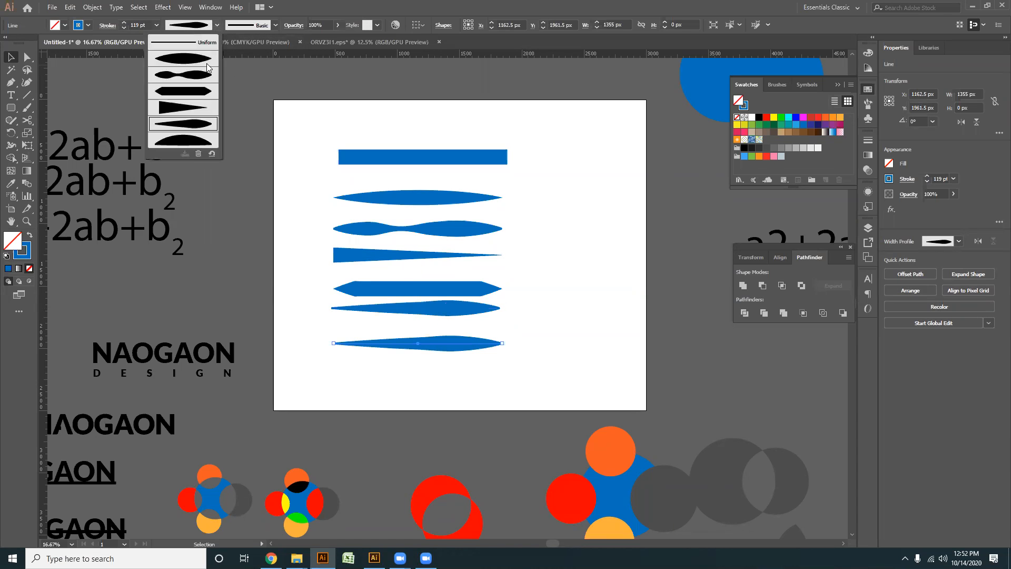
click(197, 152)
click(480, 373)
- Select all seven blue sample lines and move them off the artboard onto the pasteboard below
drag(418, 381, 376, 394)
drag(439, 393, 301, 136)
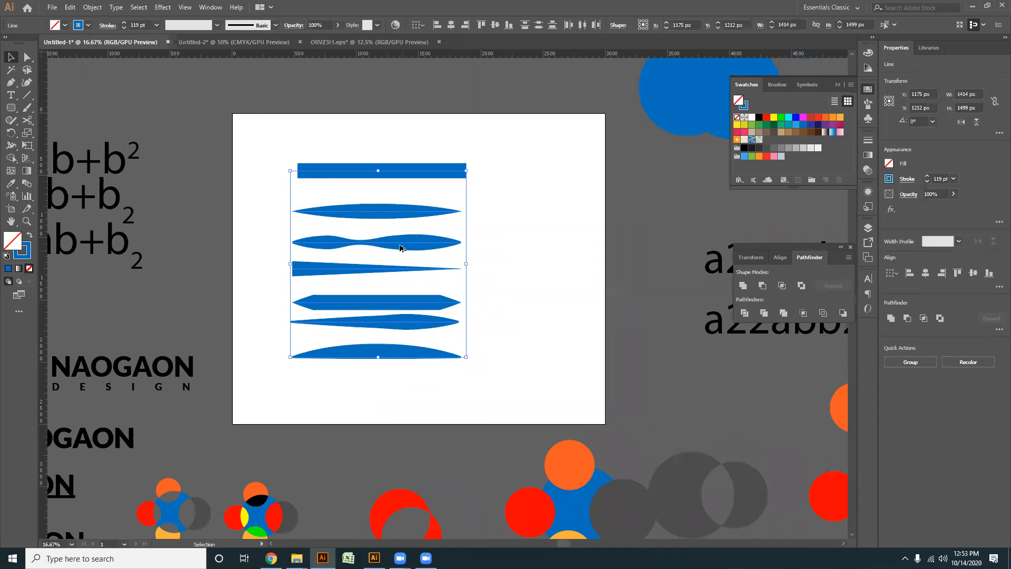
scroll(400, 246, down, 3)
mouse_move(438, 244)
mouse_down()
mouse_move(458, 252)
mouse_move(472, 414)
mouse_up()
click(475, 260)
- Draw a vertical line about 1289 px long in the middle of the cleared artboard
scroll(473, 261, up, 2)
scroll(473, 261, up, 1)
click(27, 96)
drag(430, 143, 430, 303)
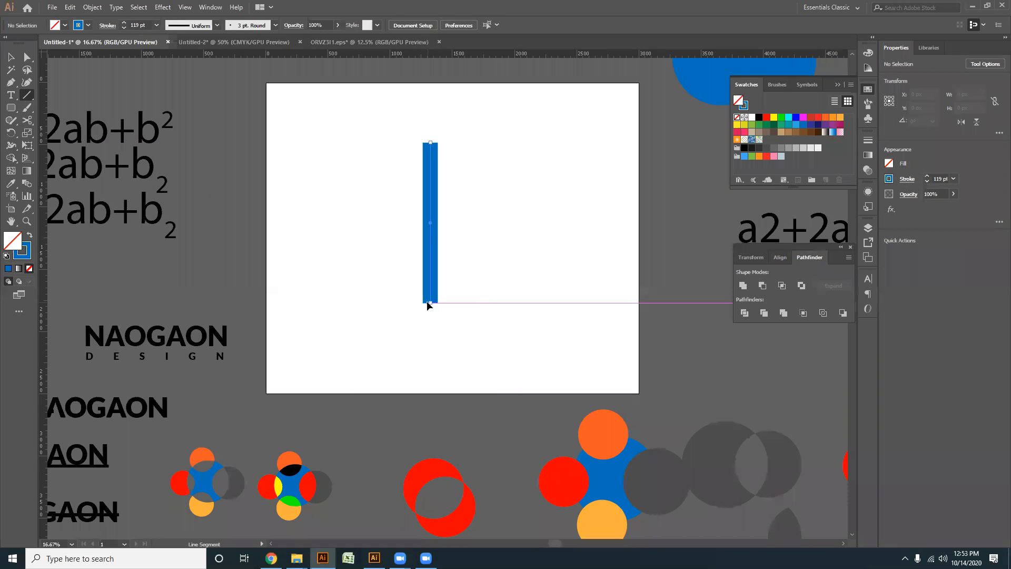
- Set the vertical line's stroke weight to 100 pt
scroll(141, 25, up, 7)
scroll(141, 25, down, 18)
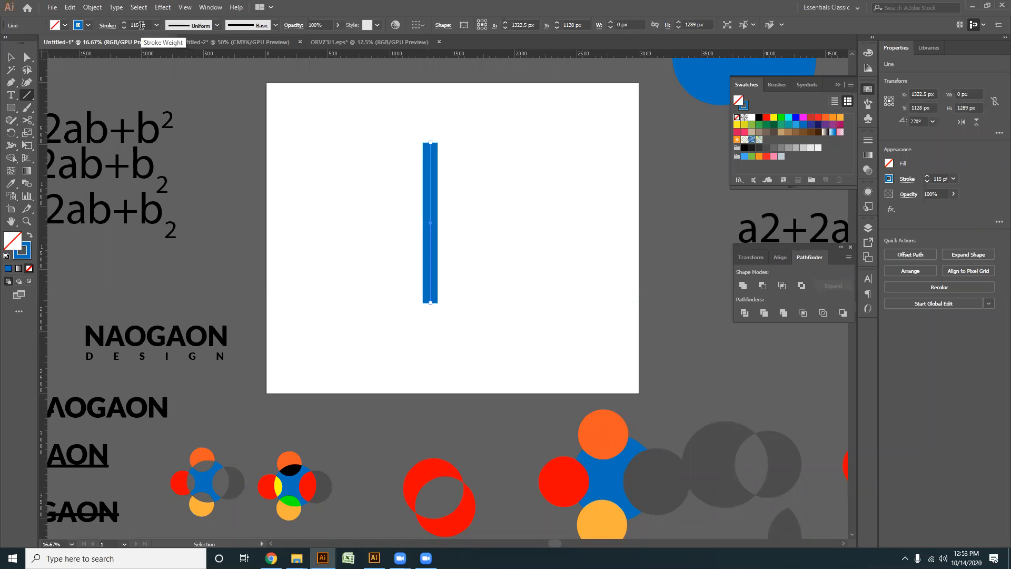
scroll(141, 25, down, 6)
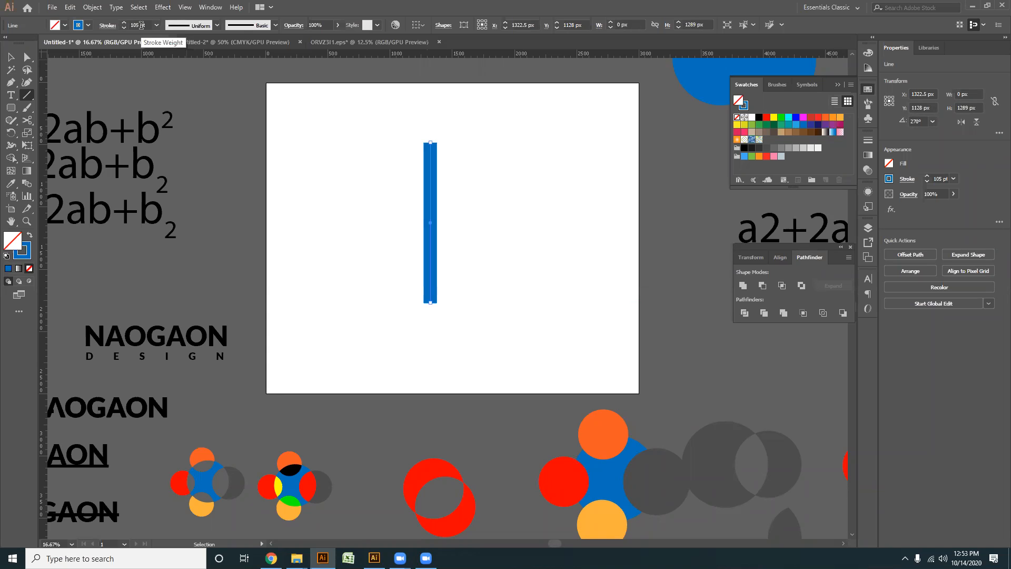
scroll(141, 25, down, 2)
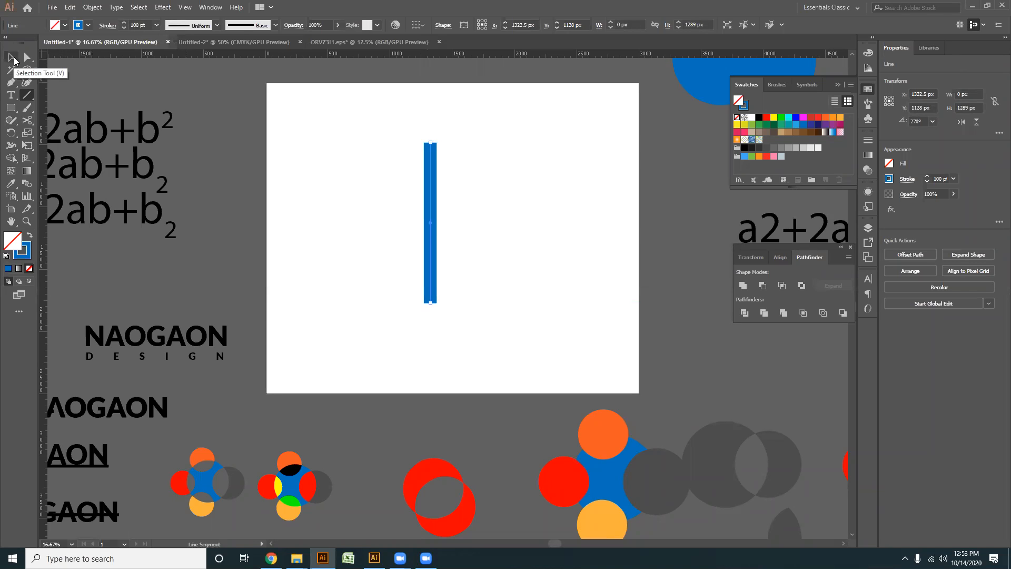
- Shorten the vertical line to about 648 px by moving its lower anchor point up and its upper anchor point down
click(27, 58)
scroll(452, 275, up, 2)
drag(419, 338, 436, 254)
drag(480, 213, 467, 303)
scroll(425, 242, up, 4)
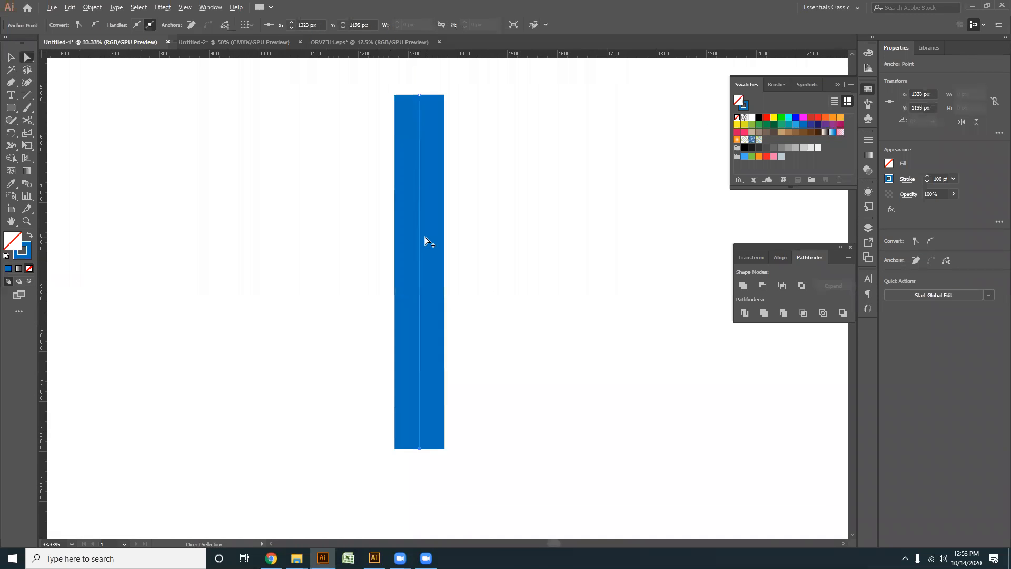
drag(424, 247, 418, 353)
scroll(408, 269, down, 3)
drag(407, 187, 407, 211)
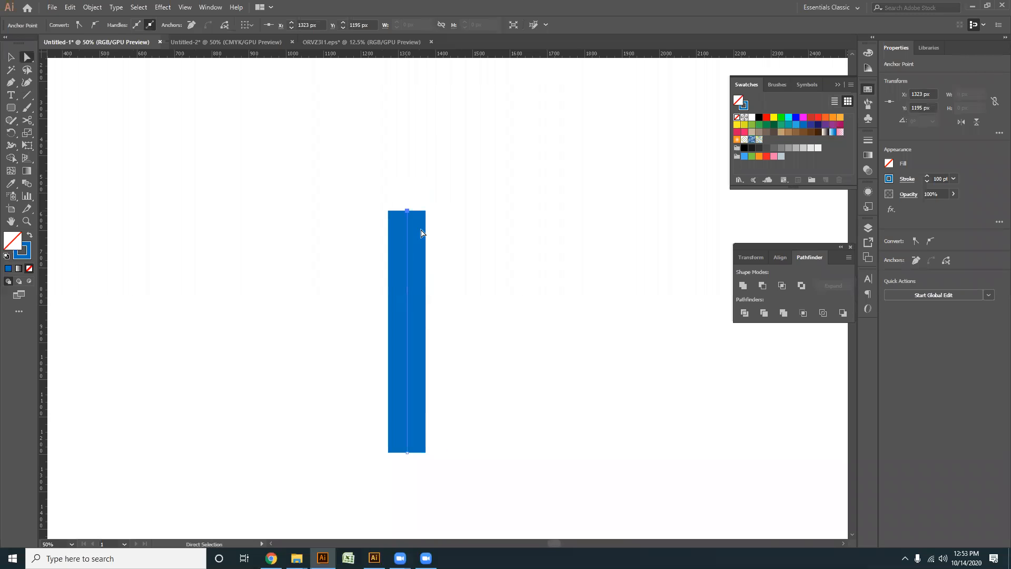
click(486, 318)
drag(472, 372, 457, 268)
- Select the shortened vertical line and set its fill to black
click(16, 57)
drag(499, 423, 236, 198)
drag(485, 369, 492, 397)
drag(504, 401, 243, 145)
drag(545, 439, 216, 175)
click(751, 117)
click(759, 117)
click(482, 328)
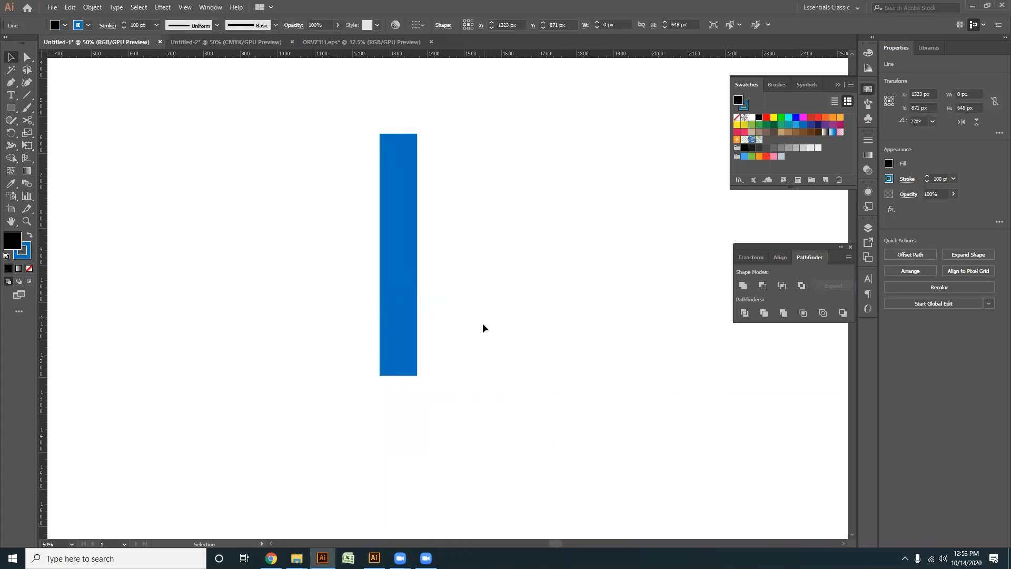
- Swap the line's fill and stroke colours to make the stroke black, and remove the fill
key(ctrl+z)
click(30, 235)
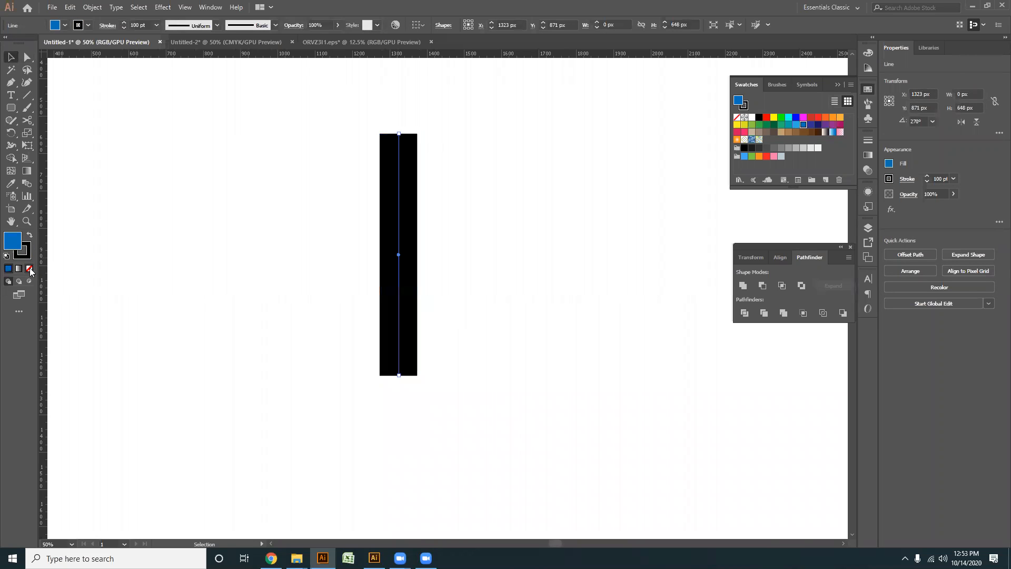
click(30, 270)
click(441, 400)
click(390, 270)
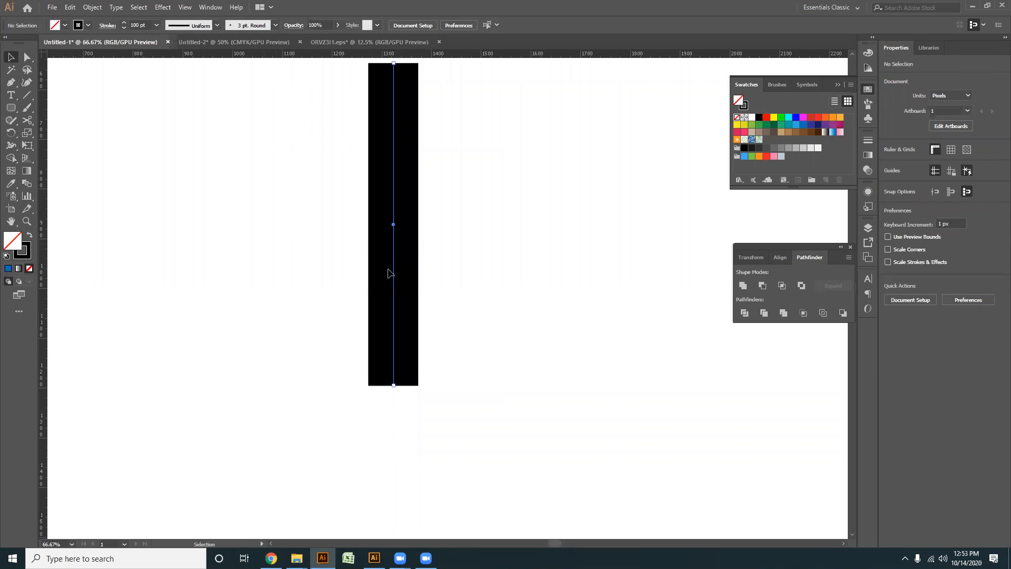
- Duplicate the black vertical line in place and set the copy's stroke weight to 90 pt
scroll(427, 285, up, 3)
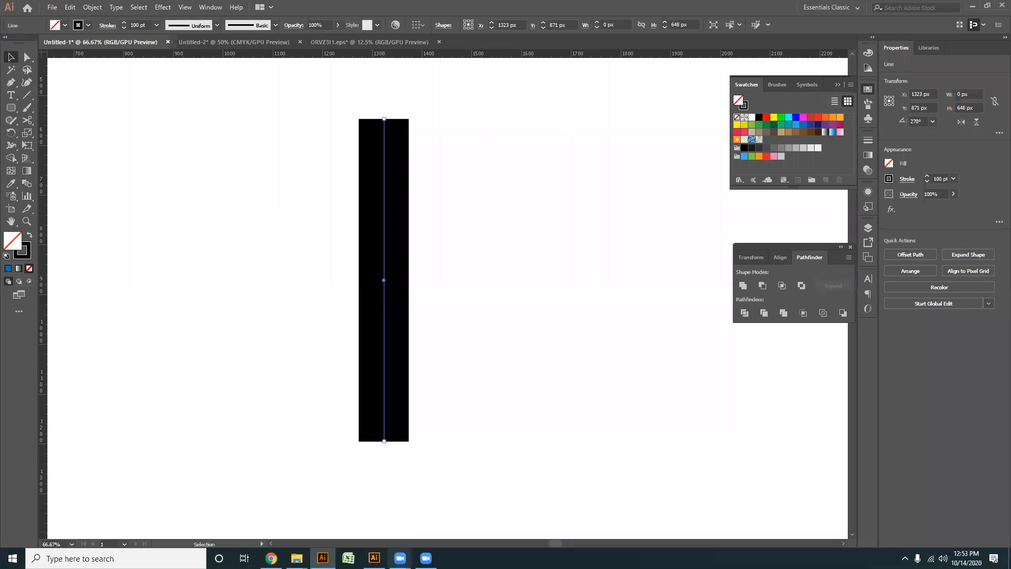
click(517, 354)
key(ctrl+a)
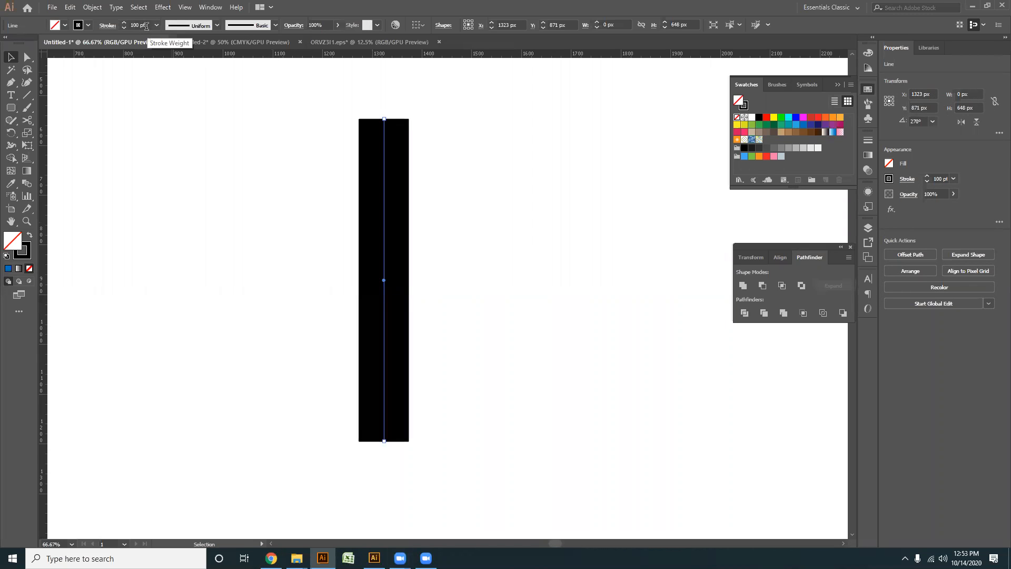
double_click(134, 24)
text(90)
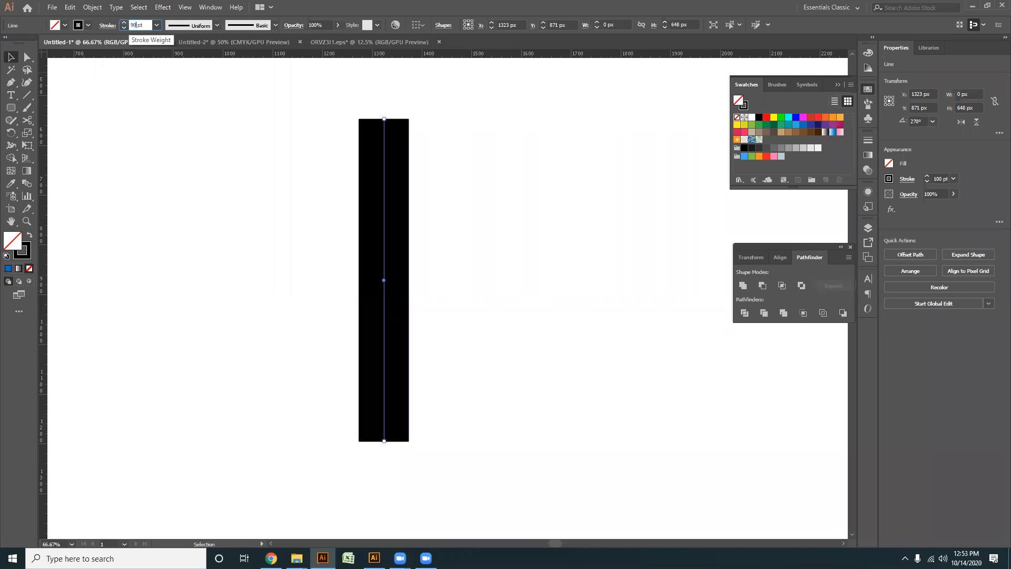
key(Return)
- Change the 90 pt copy's stroke colour to white (FFFFFF)
double_click(25, 256)
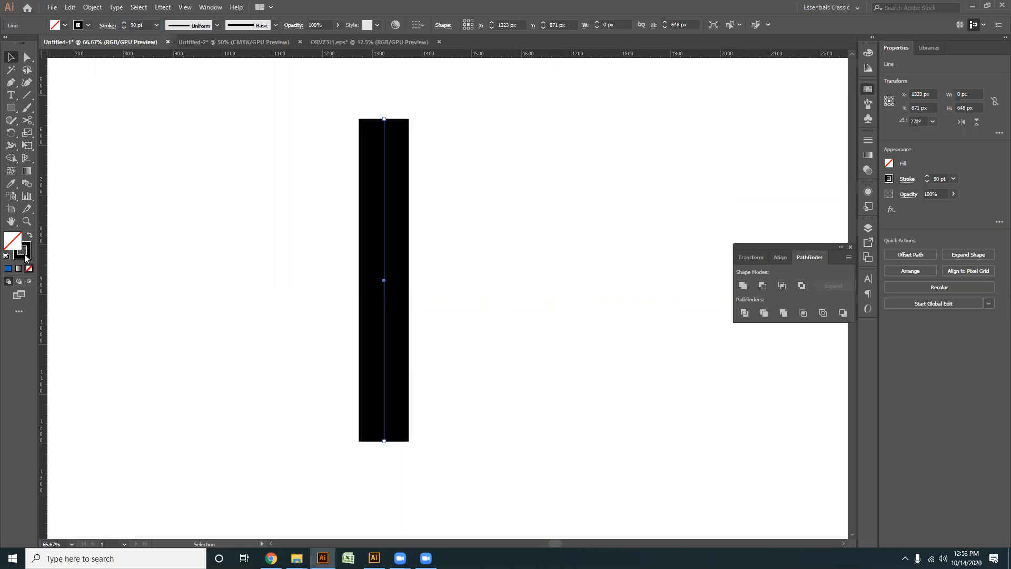
text(ffffff)
click(617, 212)
click(241, 223)
- Duplicate the white line in place and set the new copy's stroke weight to 80 pt
click(385, 257)
key(a)
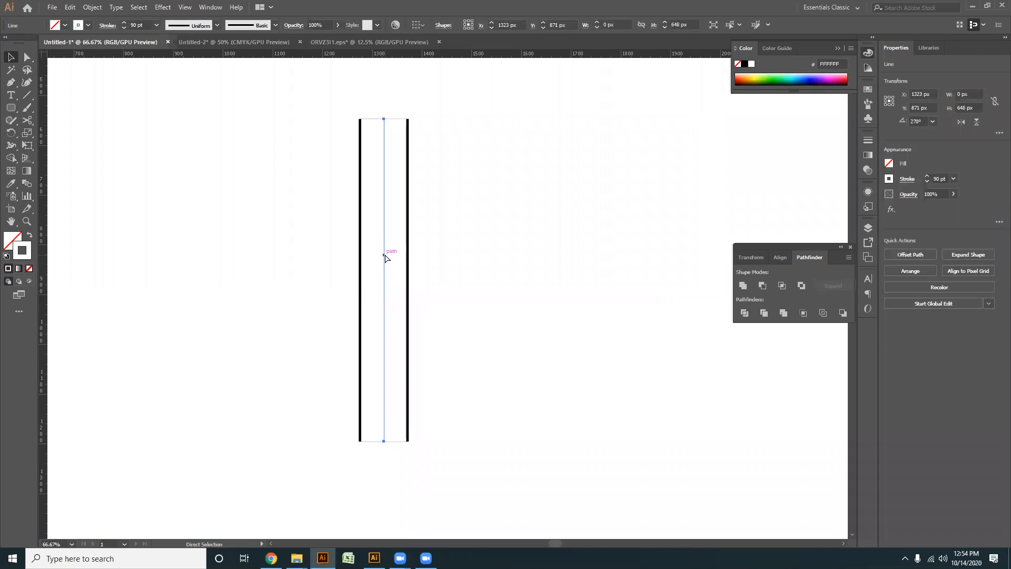
key(v)
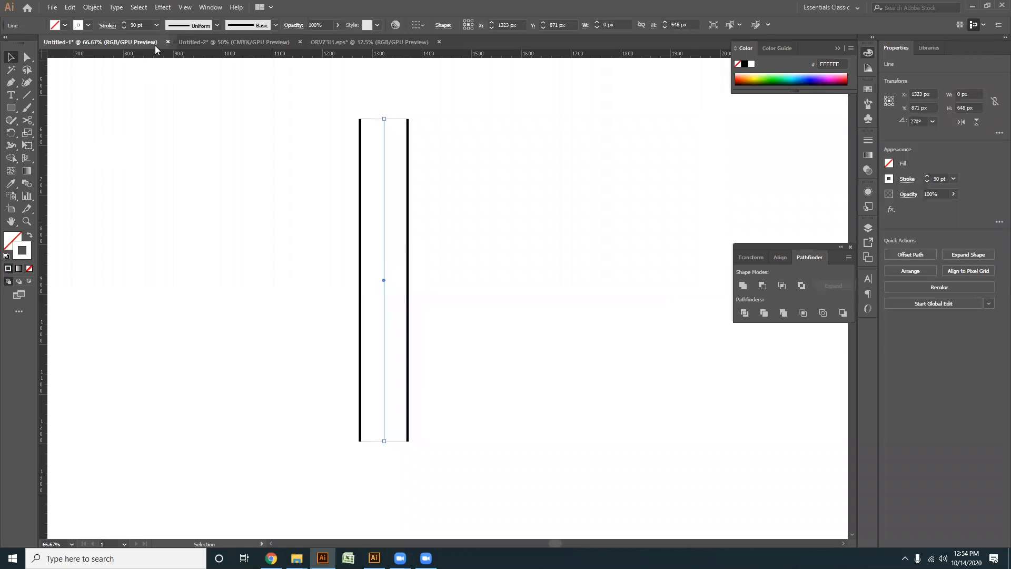
double_click(132, 25)
text(80)
key(Return)
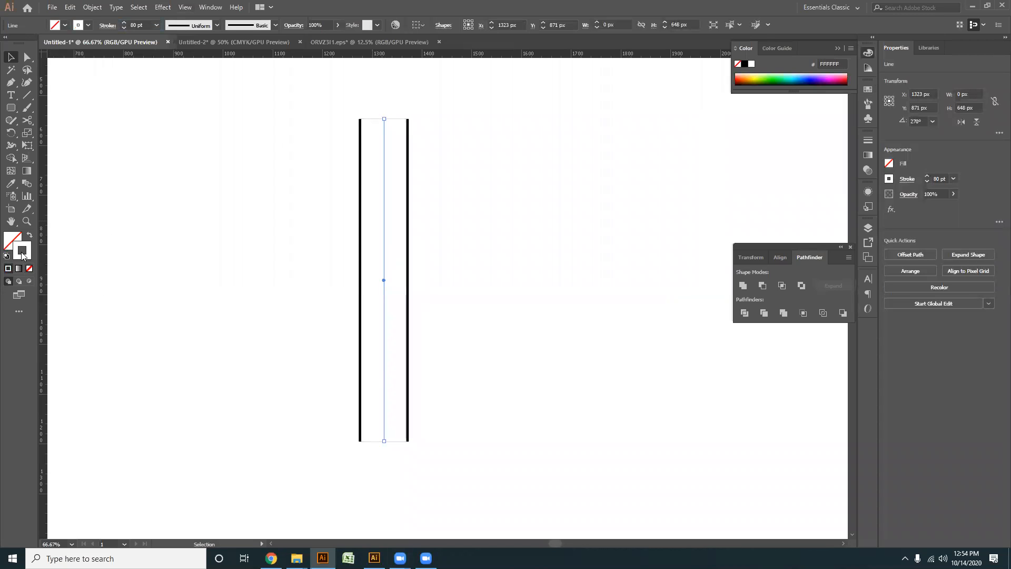
- Change the 80 pt line's stroke colour to near-black (070707) and deselect it
double_click(22, 255)
drag(368, 300, 370, 338)
click(616, 212)
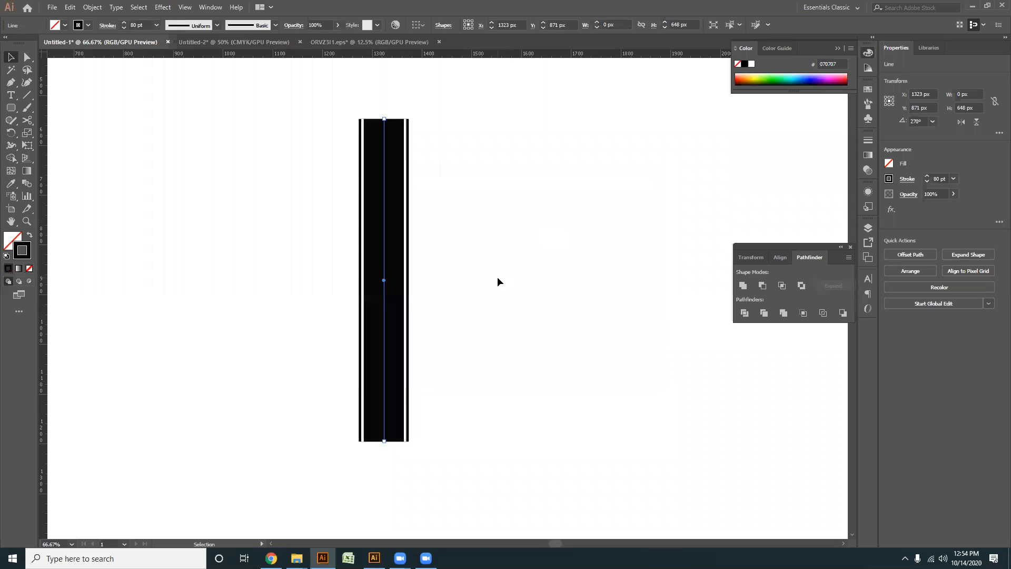
click(497, 278)
scroll(404, 293, up, 1)
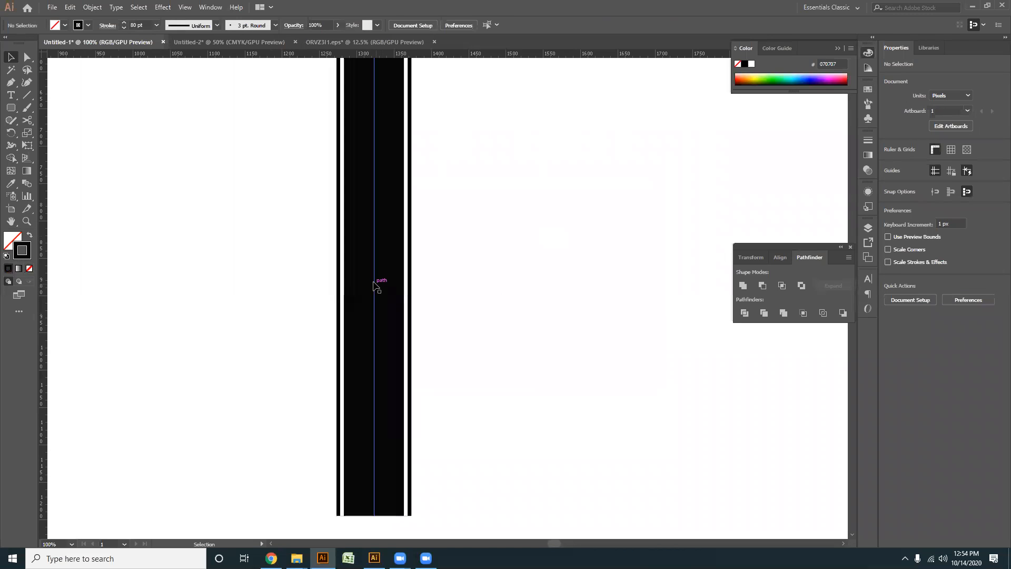
- Apply a dashed stroke to the 80 pt line and shorten its dash length for finer, evenly spaced dashes
click(374, 285)
scroll(375, 285, down, 1)
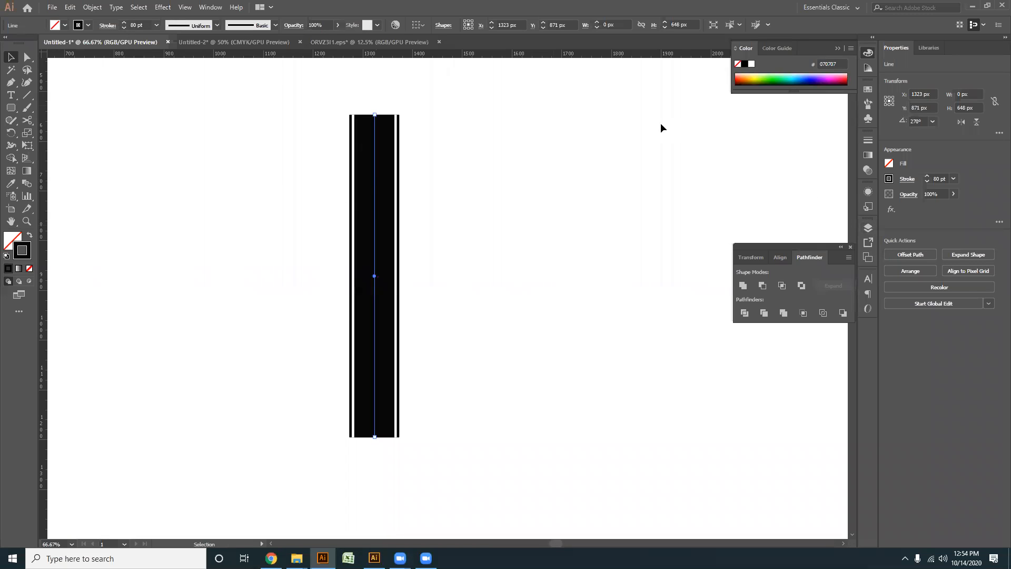
click(207, 7)
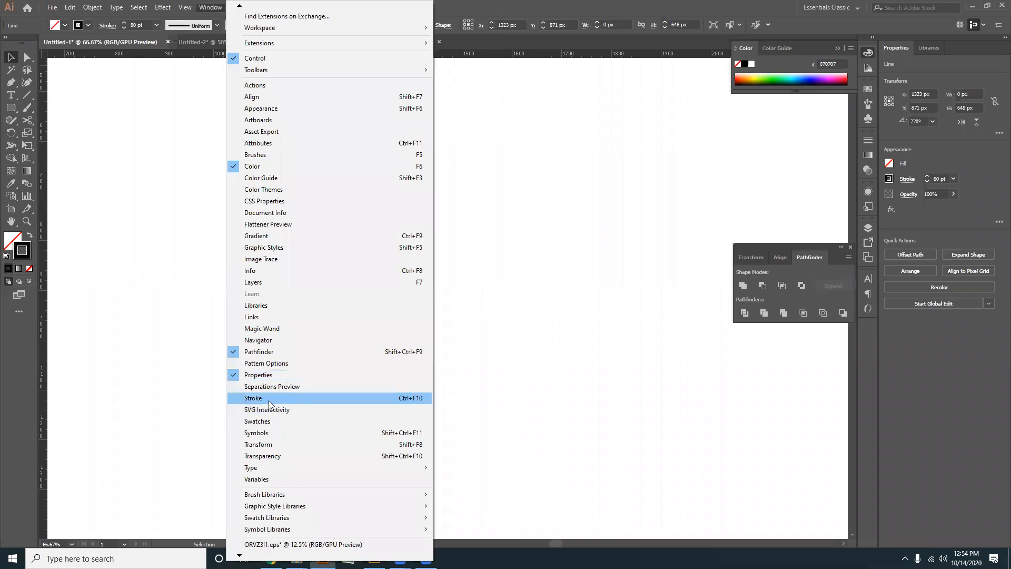
click(269, 400)
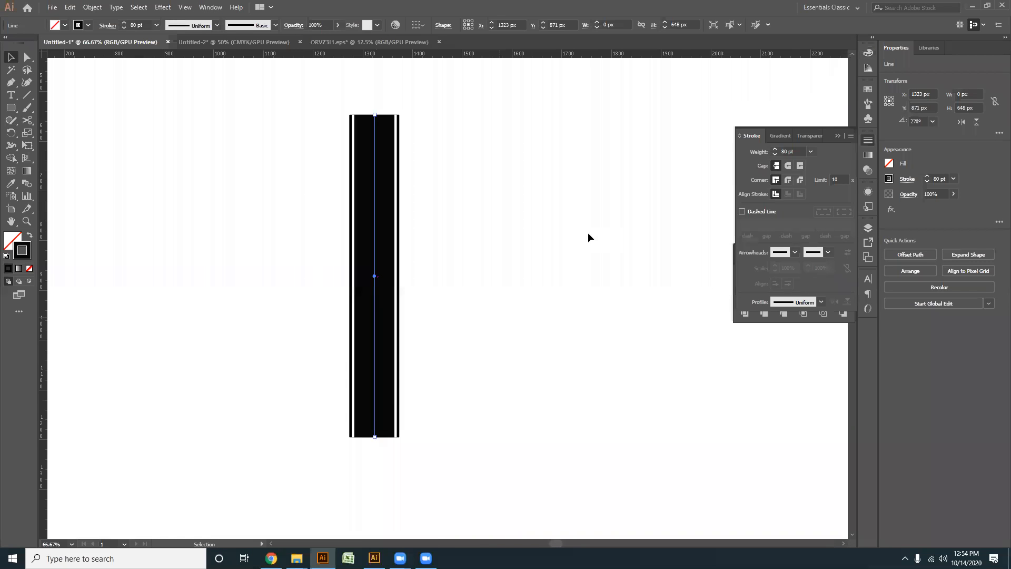
click(742, 211)
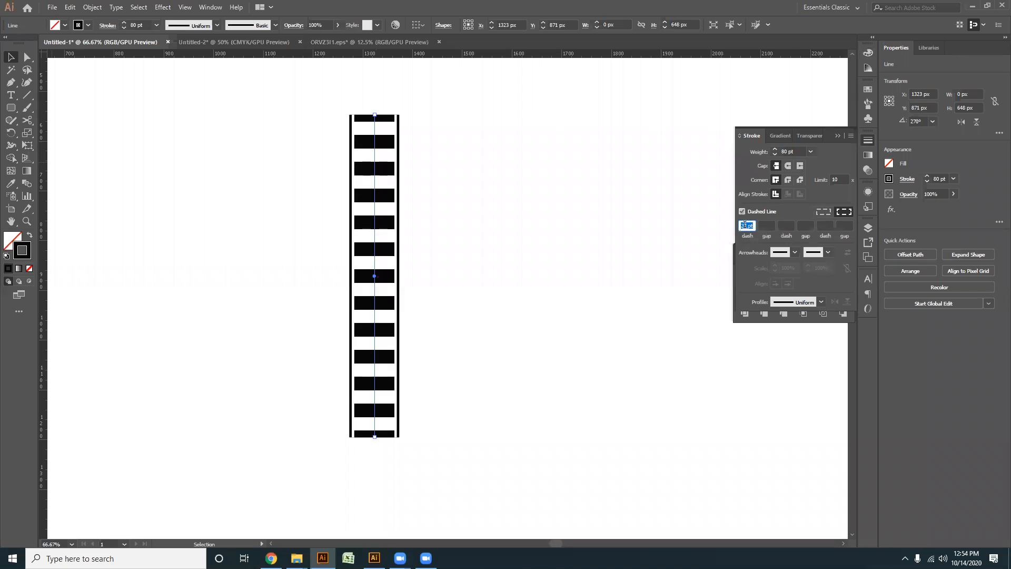
scroll(744, 224, down, 14)
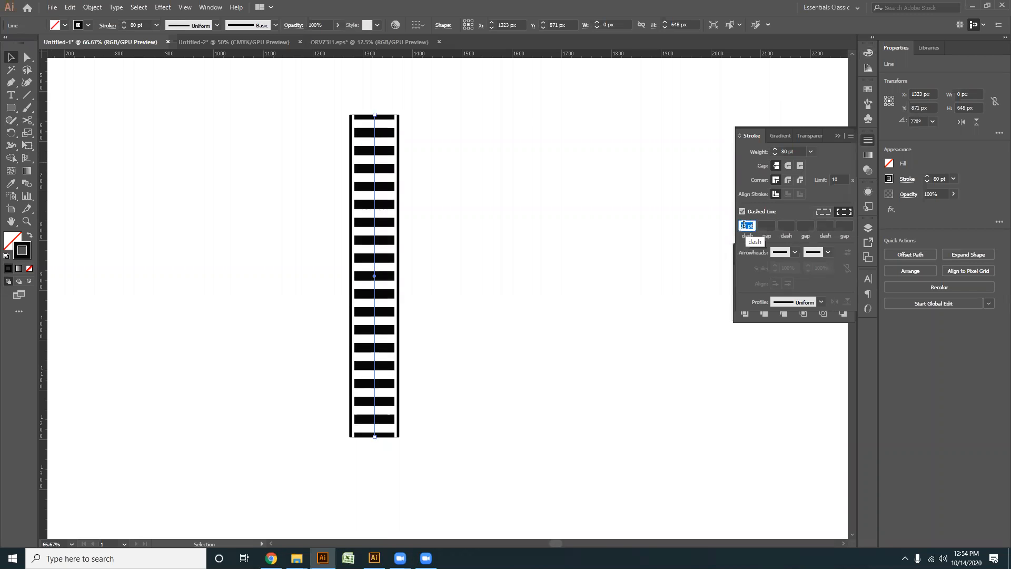
- Duplicate the dashed line in place as a solid line and set the copy's stroke weight to 70 pt
click(511, 236)
key(ctrl+z)
key(ctrl+z)
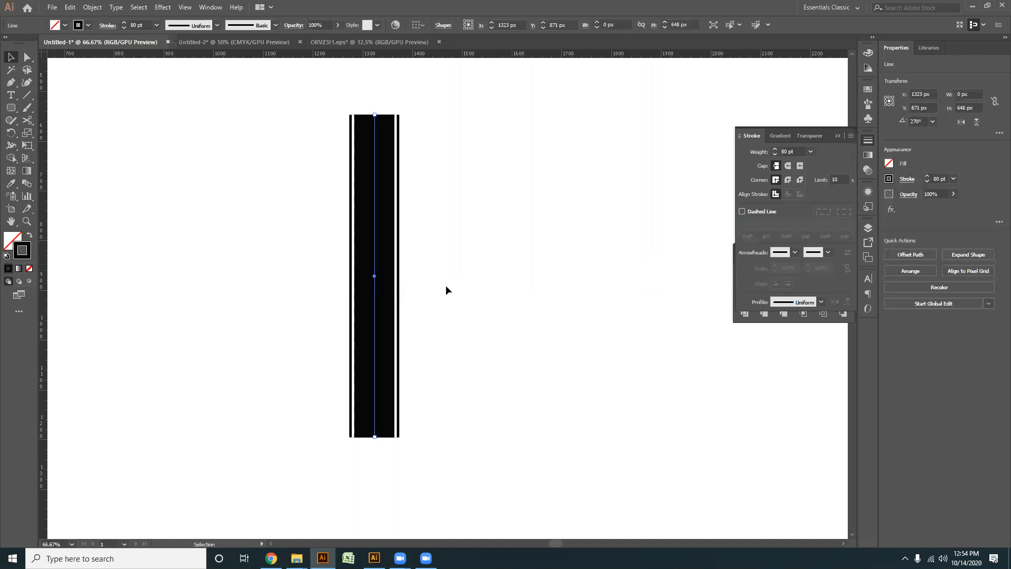
click(131, 23)
text(70)
key(Return)
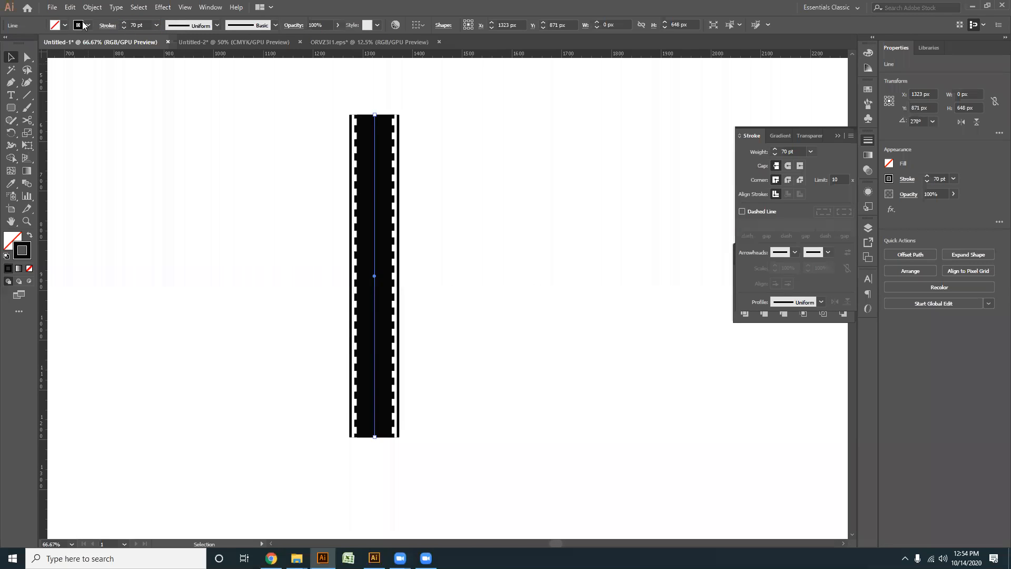
- Change the 70 pt line's stroke colour to a near-white tone
double_click(21, 252)
click(370, 211)
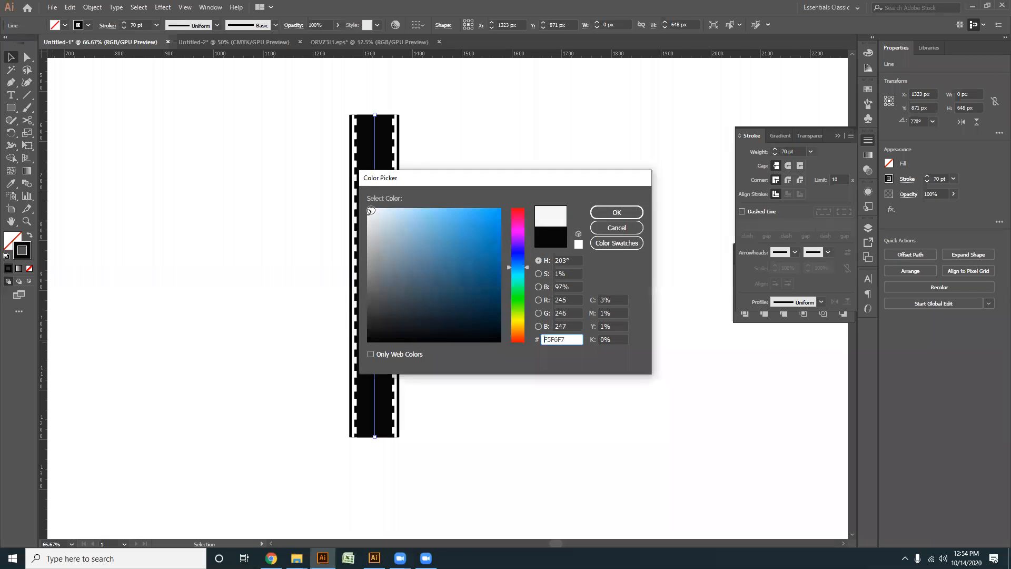
click(634, 212)
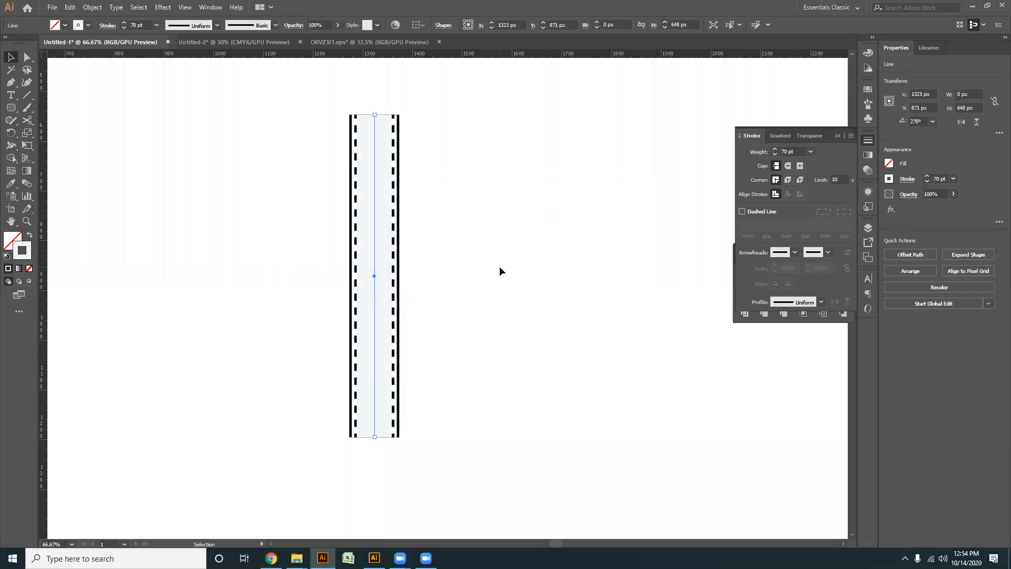
- Duplicate the near-white line in place and set the copy's stroke weight to 60 pt
key(a)
key(v)
double_click(136, 23)
text(60)
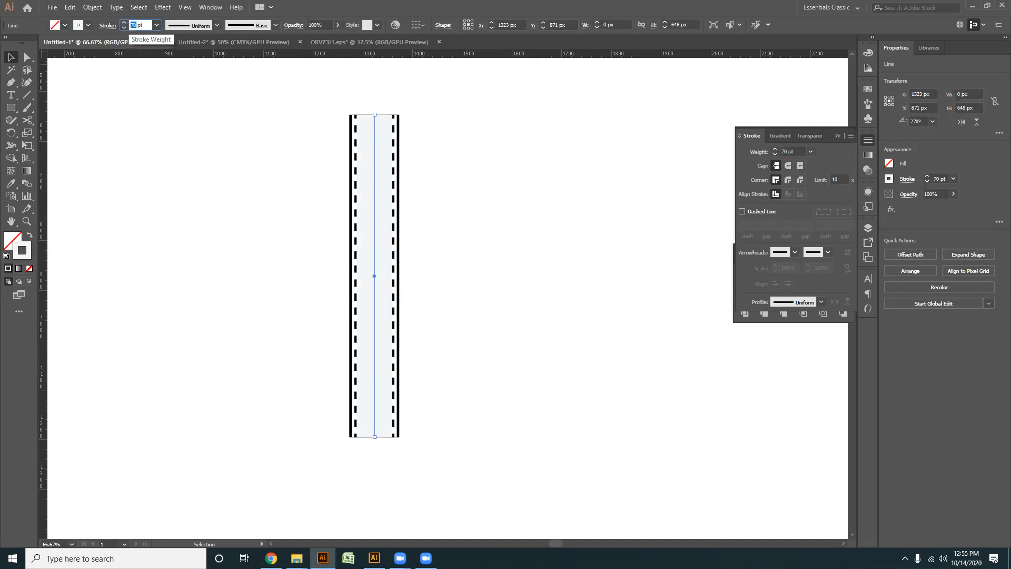
- Change the 60 pt line's stroke colour to near-black (070707)
double_click(19, 256)
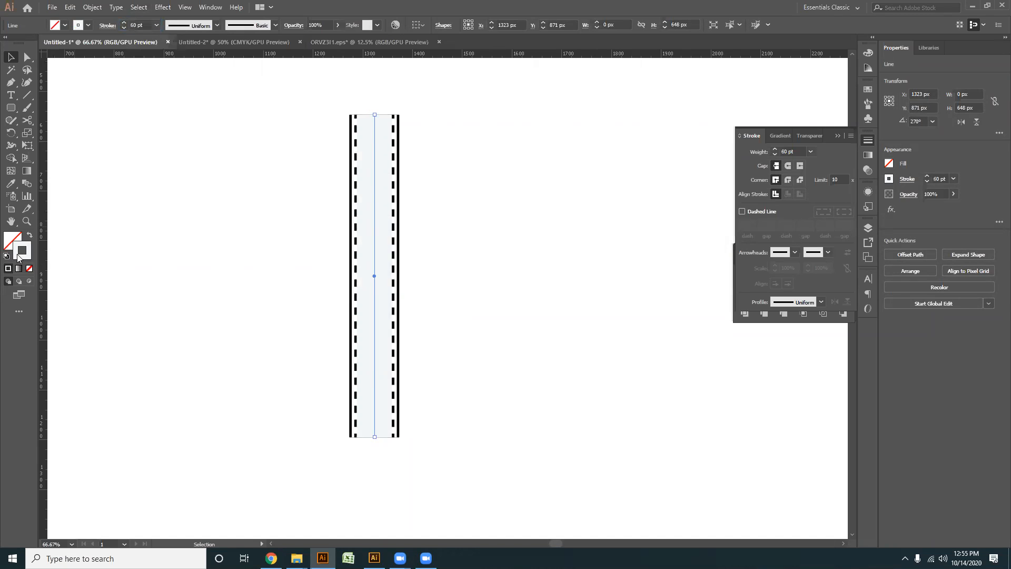
drag(373, 253, 373, 338)
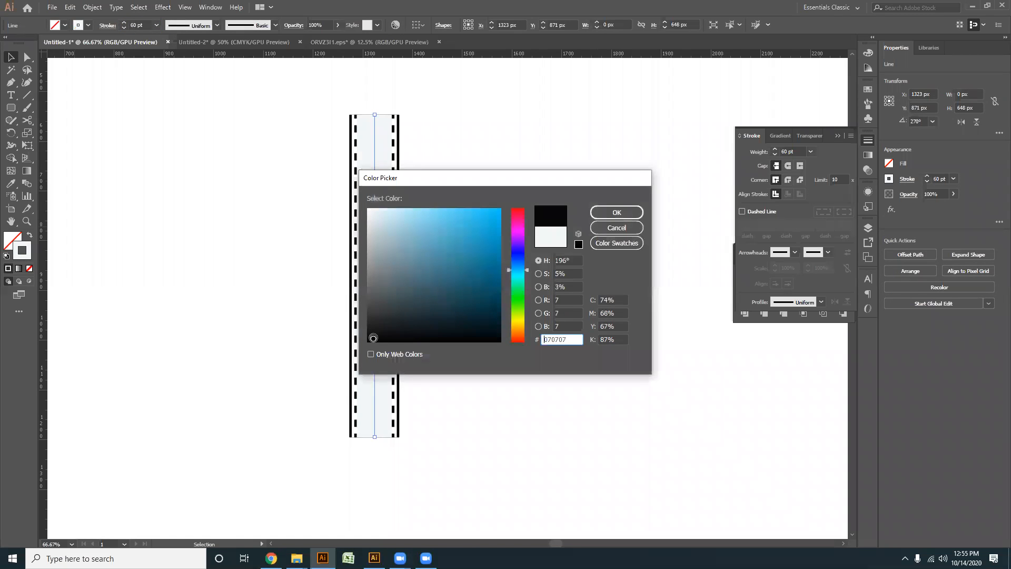
click(609, 216)
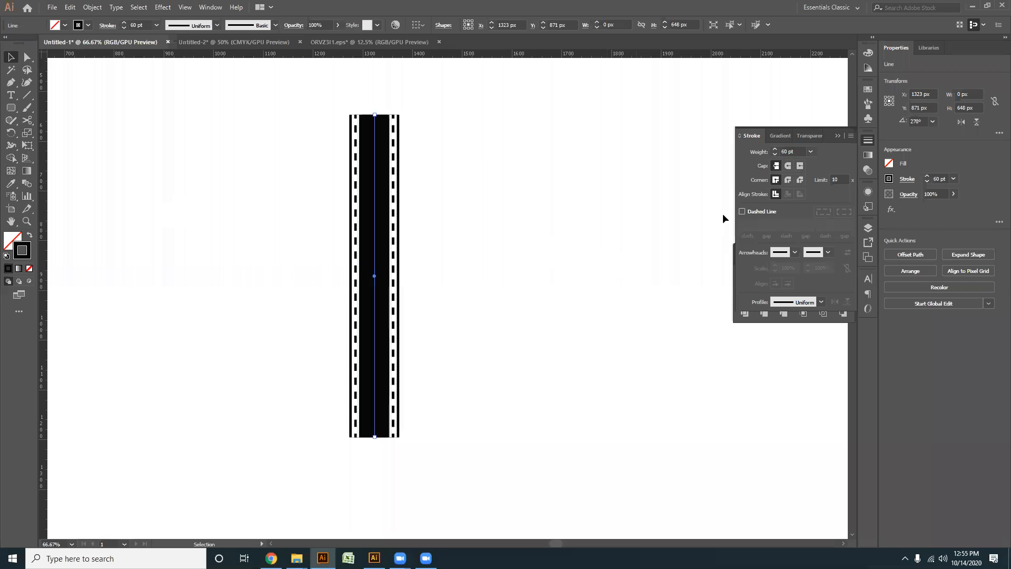
- Make the 60 pt line dashed with a 48 pt dash and a 17 pt gap to form the film frames
click(742, 211)
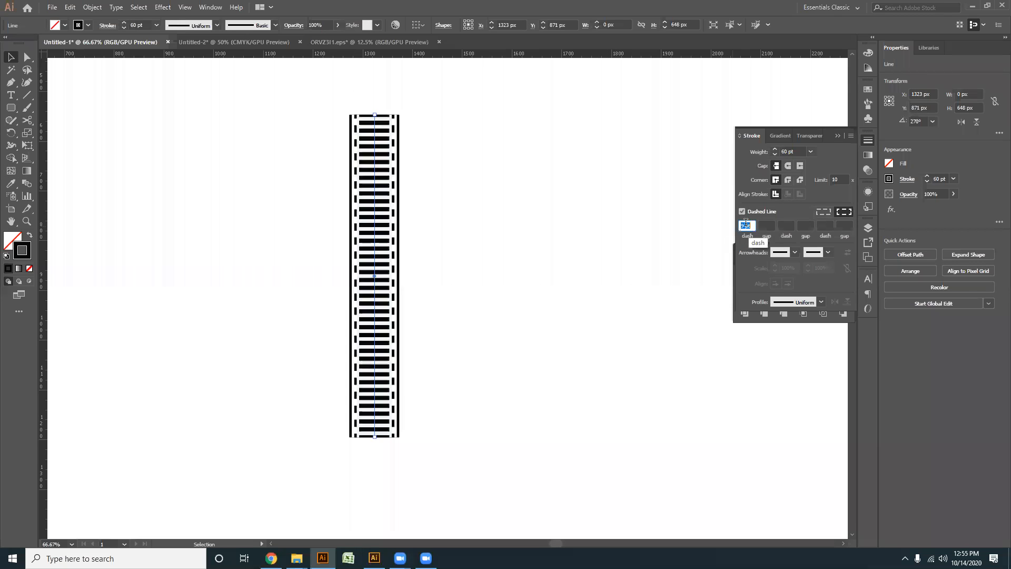
scroll(746, 223, up, 20)
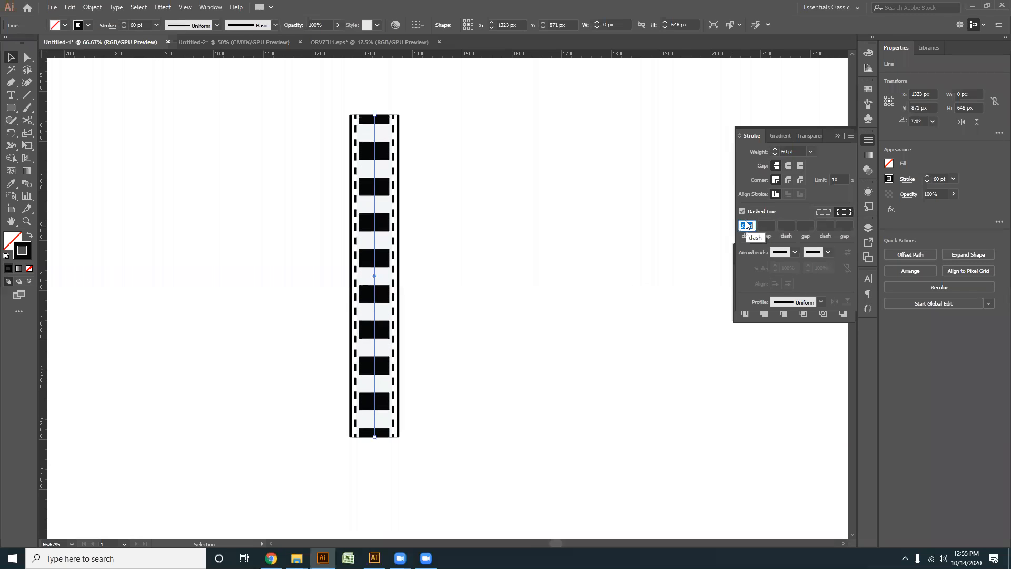
scroll(746, 225, up, 6)
scroll(751, 221, up, 1)
scroll(764, 225, up, 1)
scroll(764, 223, up, 6)
scroll(764, 223, up, 8)
scroll(763, 224, up, 2)
click(457, 372)
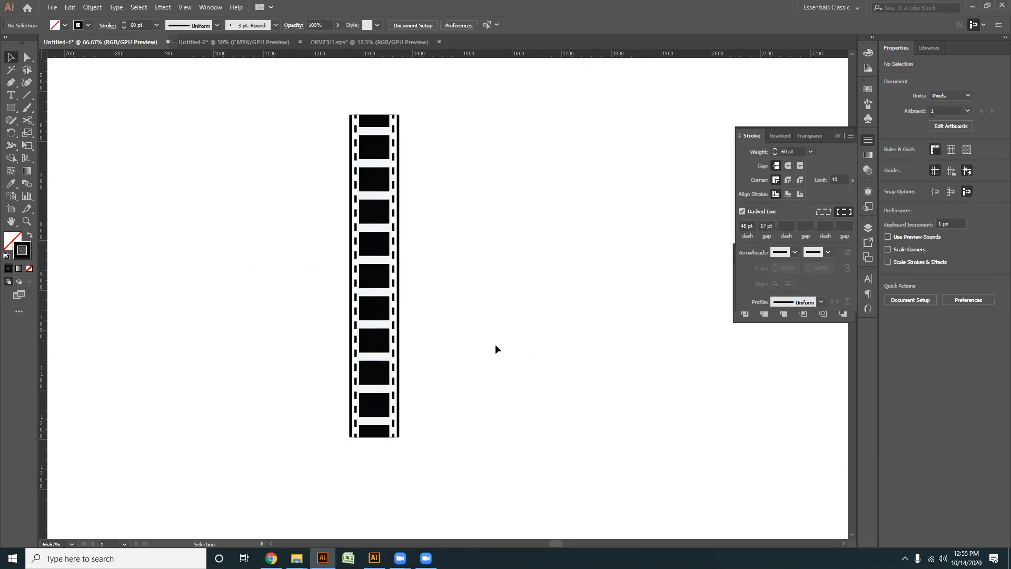
- Select all stacked lines of the film strip and move them left to about X 897 px
drag(445, 326, 362, 306)
scroll(321, 185, down, 2)
click(304, 196)
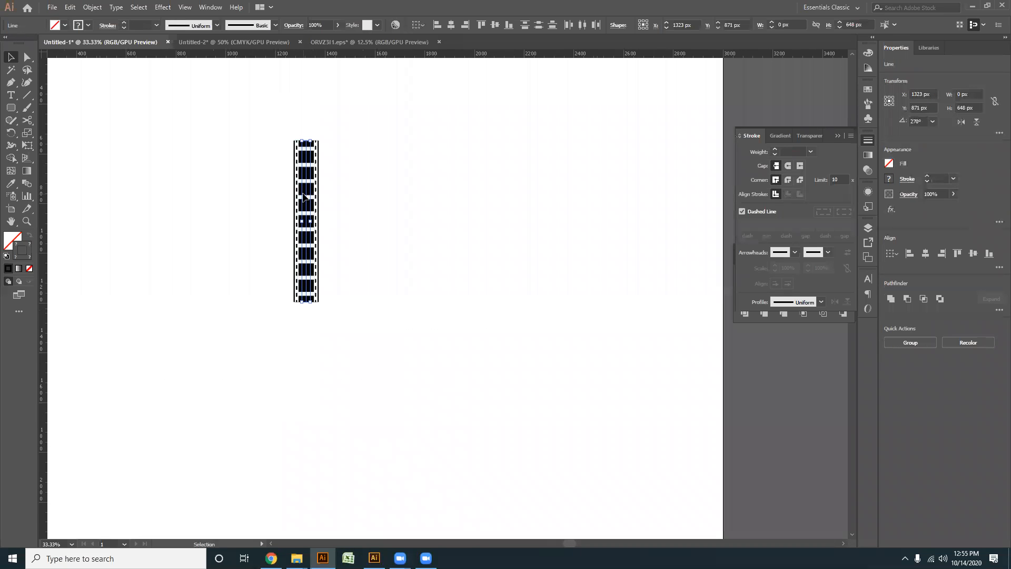
drag(305, 196, 199, 192)
click(290, 333)
drag(289, 337, 136, 207)
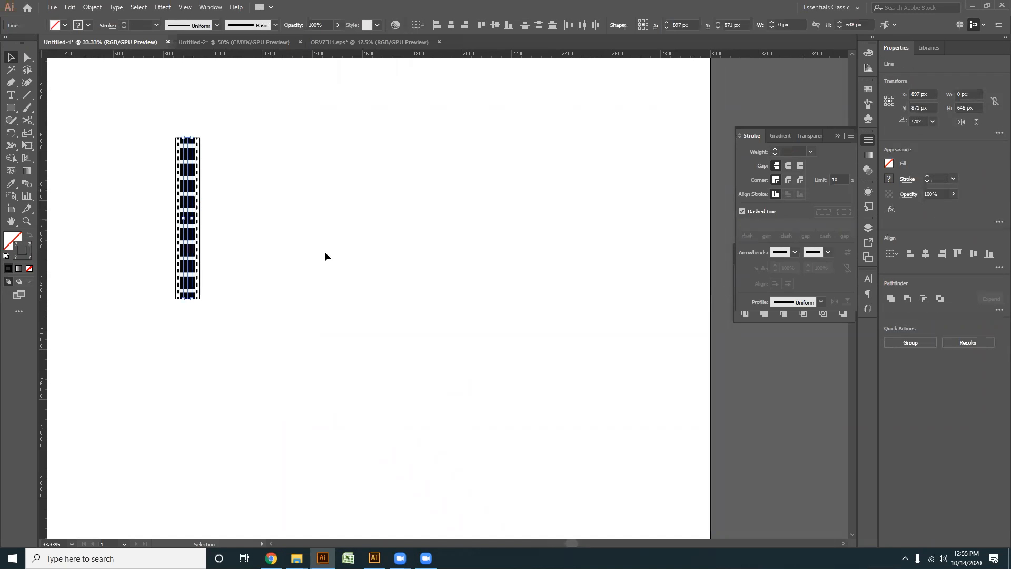
- Draw a horizontal line about 1120 px long to the right of the film strip
click(511, 236)
key(backslash)
drag(358, 155, 636, 154)
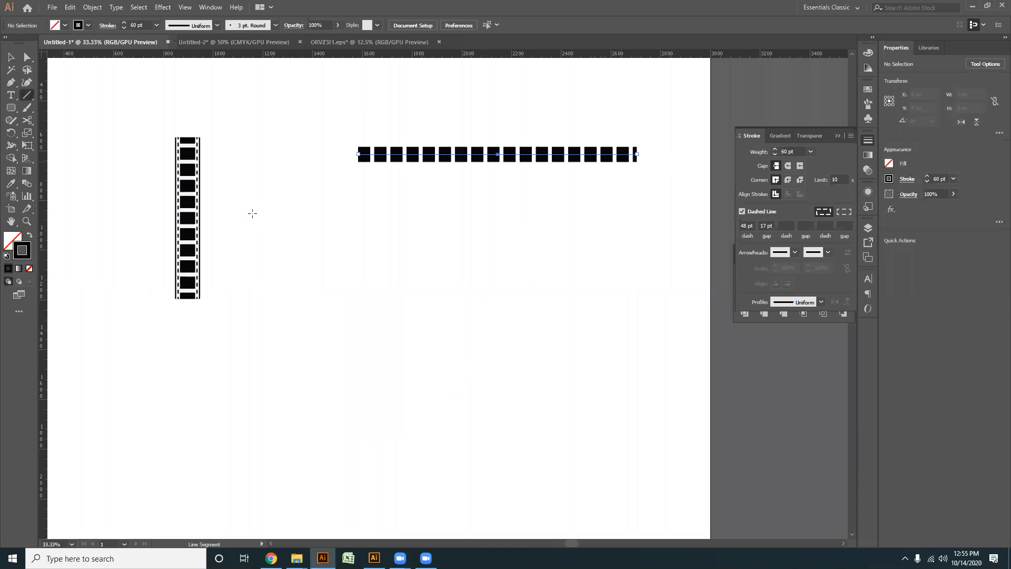
- Turn off the horizontal line's dashes and give it round caps
click(11, 57)
drag(378, 275, 595, 115)
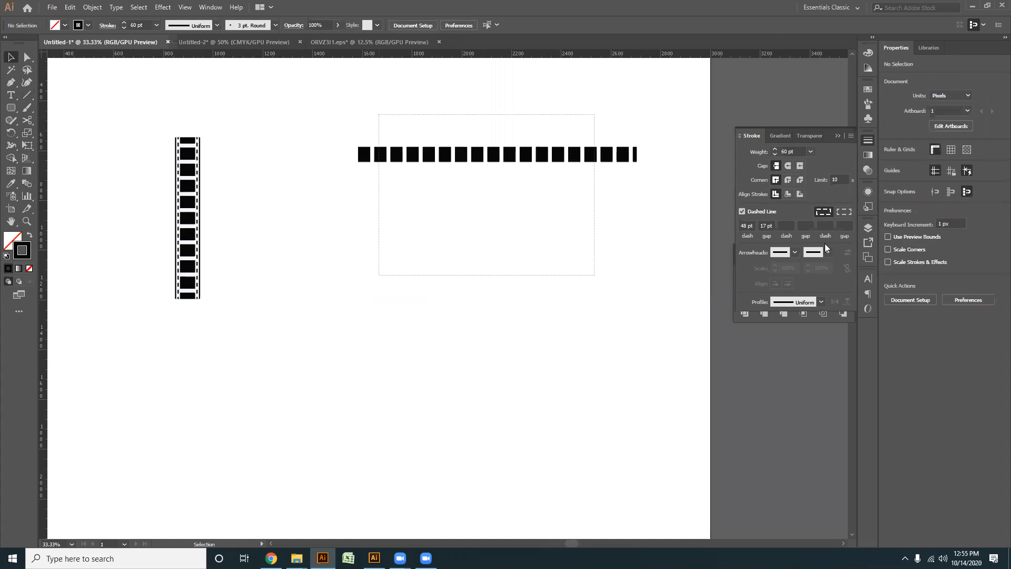
click(742, 212)
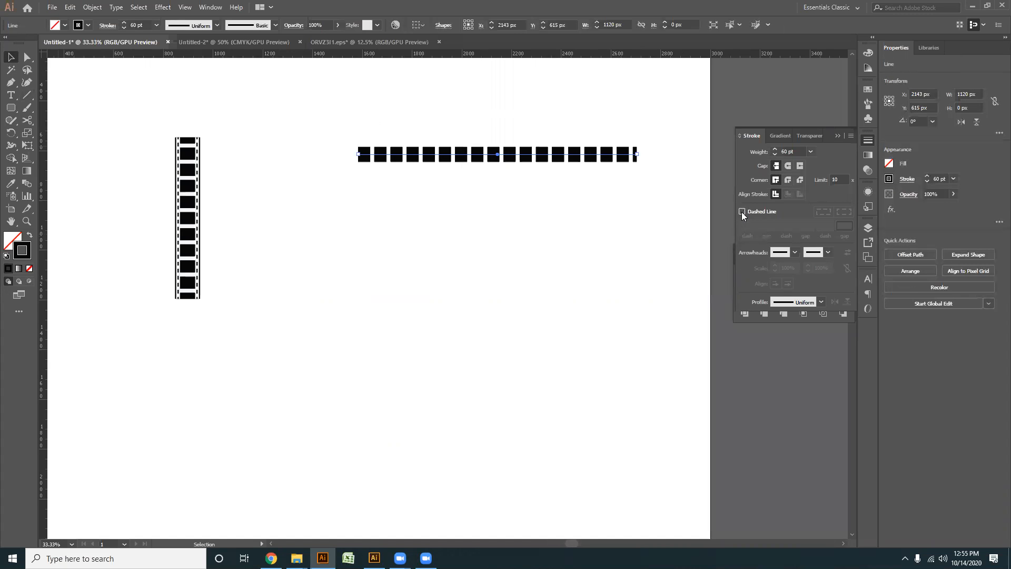
click(742, 212)
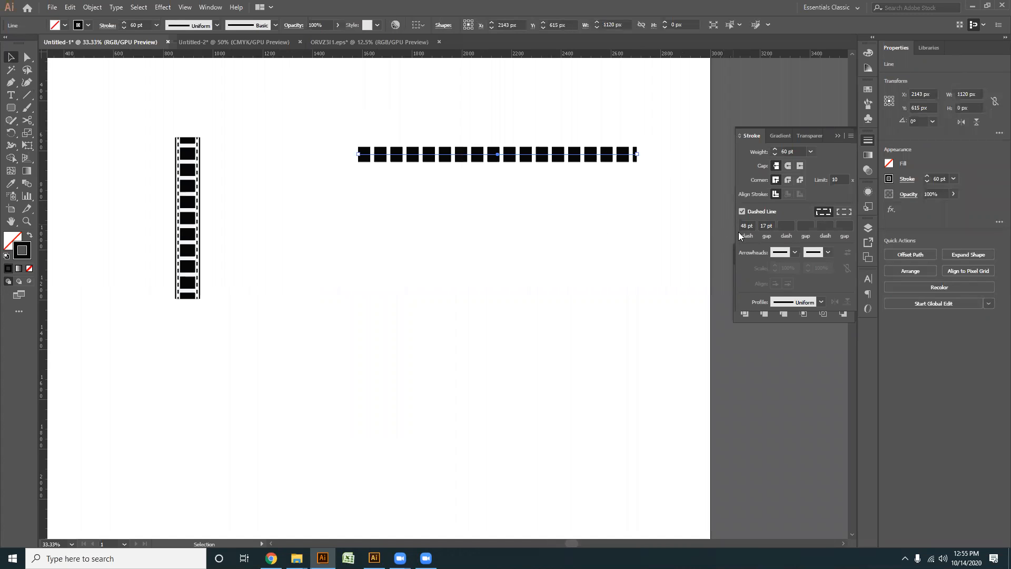
click(742, 211)
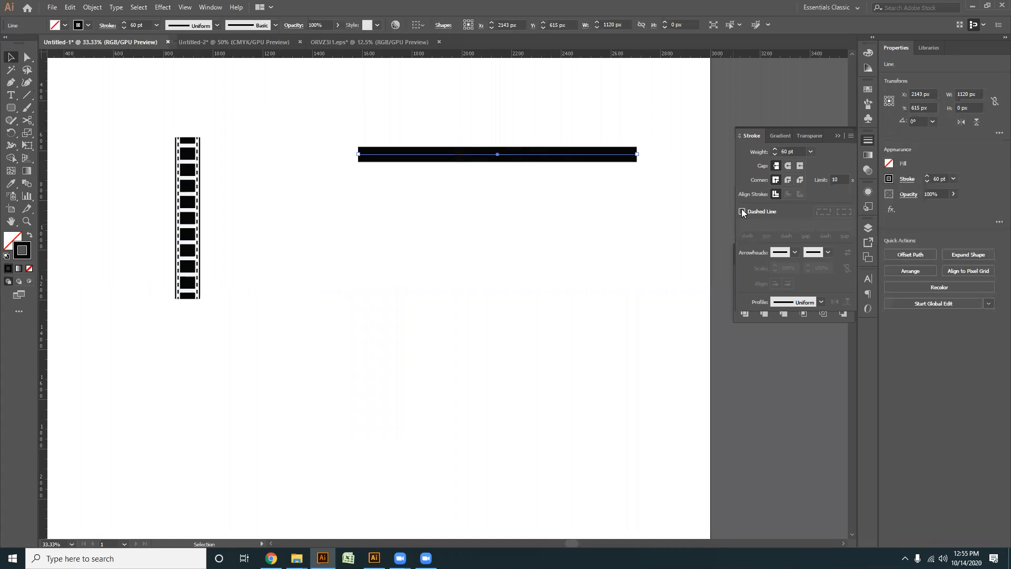
click(789, 166)
click(607, 296)
- Duplicate the round-capped line below the original and give the copy butt caps
click(509, 158)
drag(509, 157, 500, 228)
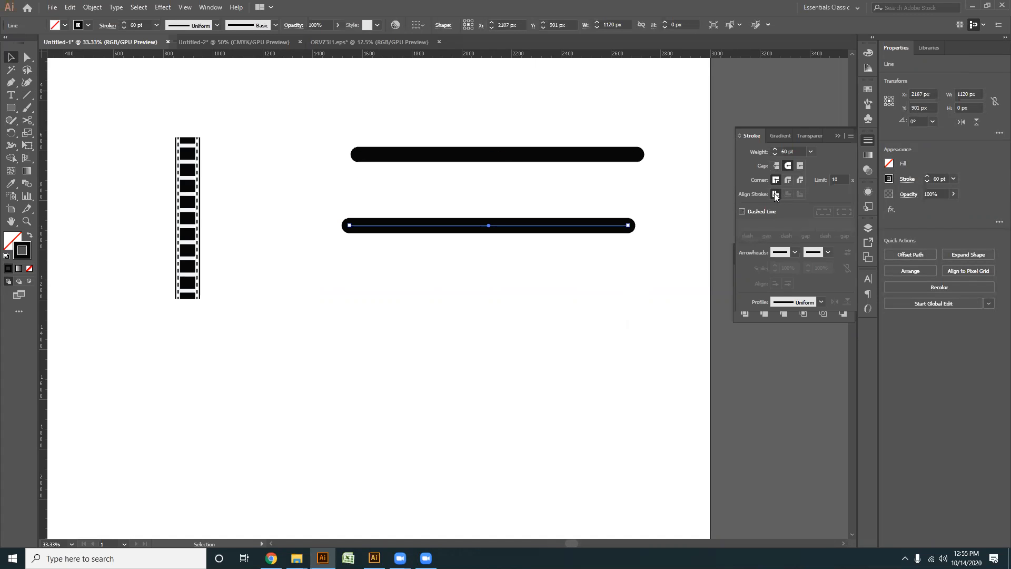
click(777, 165)
click(494, 330)
- Duplicate the round-capped line below the butt-capped one and select all three horizontal lines
scroll(369, 240, left, 3)
scroll(447, 245, right, 4)
scroll(448, 245, up, 2)
click(451, 179)
drag(457, 182, 429, 298)
click(473, 346)
drag(474, 336, 472, 340)
drag(570, 367, 379, 153)
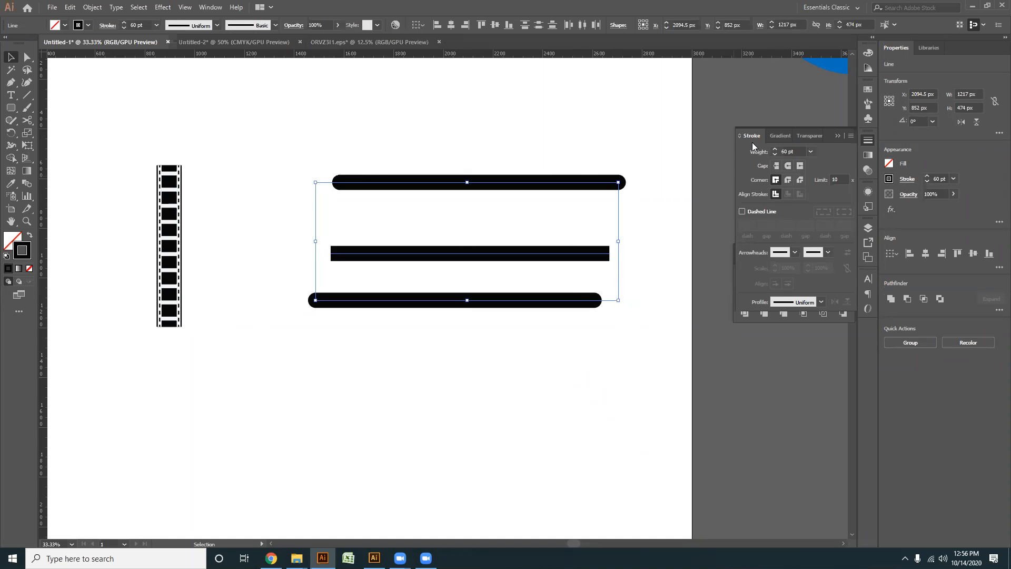
- Draw a stroked square of about 772 px below the three horizontal lines
click(10, 108)
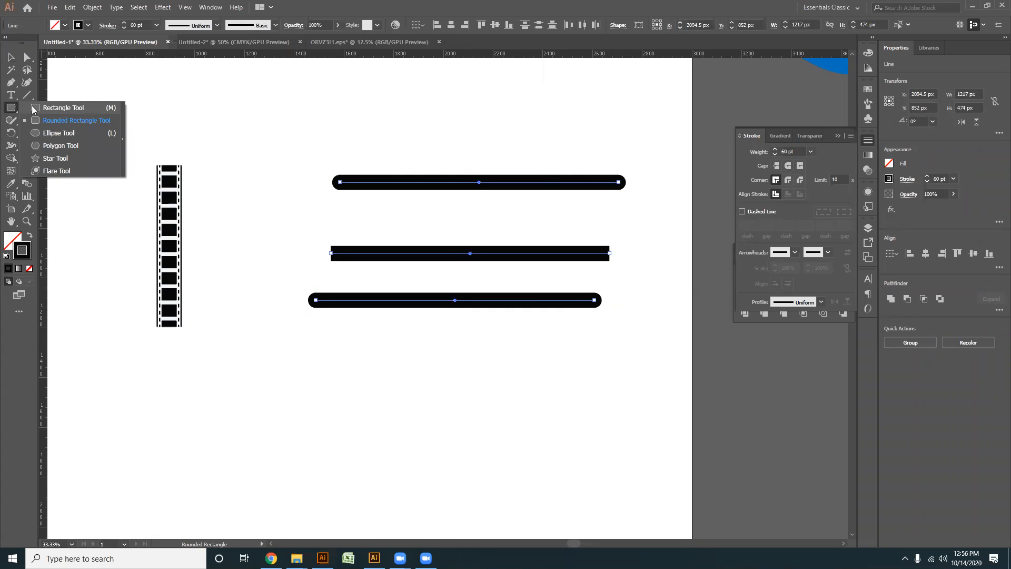
click(34, 109)
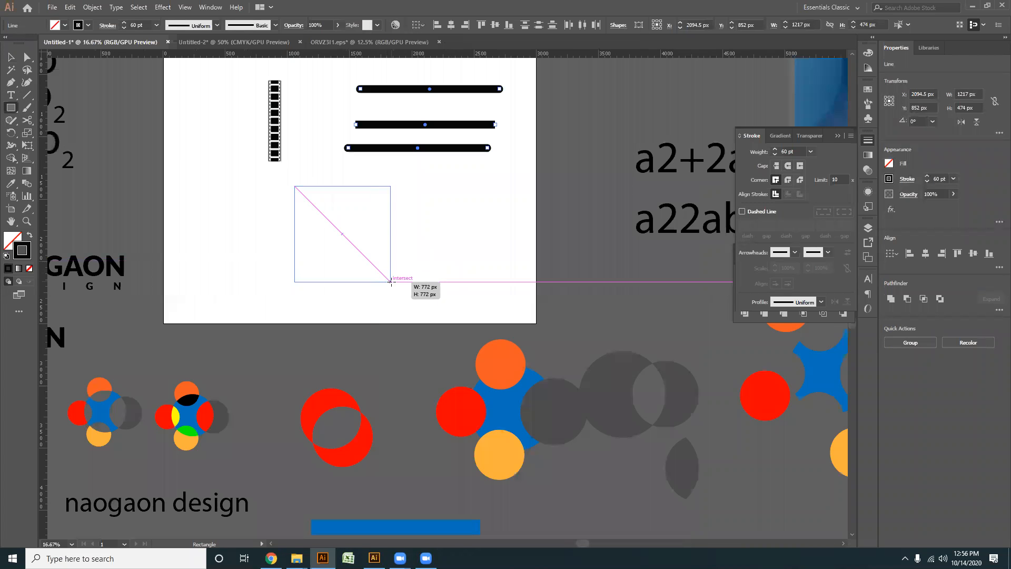
drag(293, 186, 388, 279)
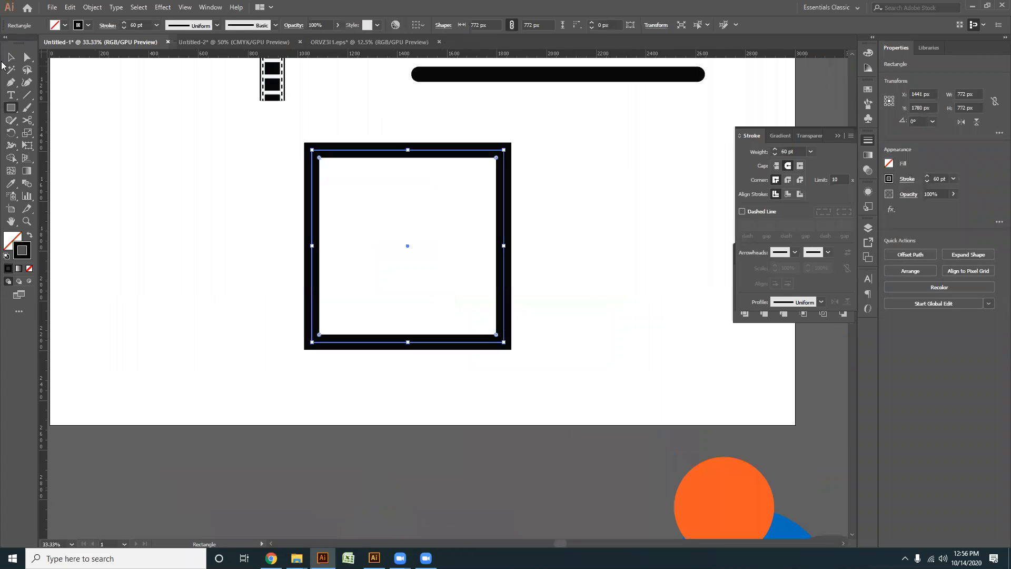
key(a)
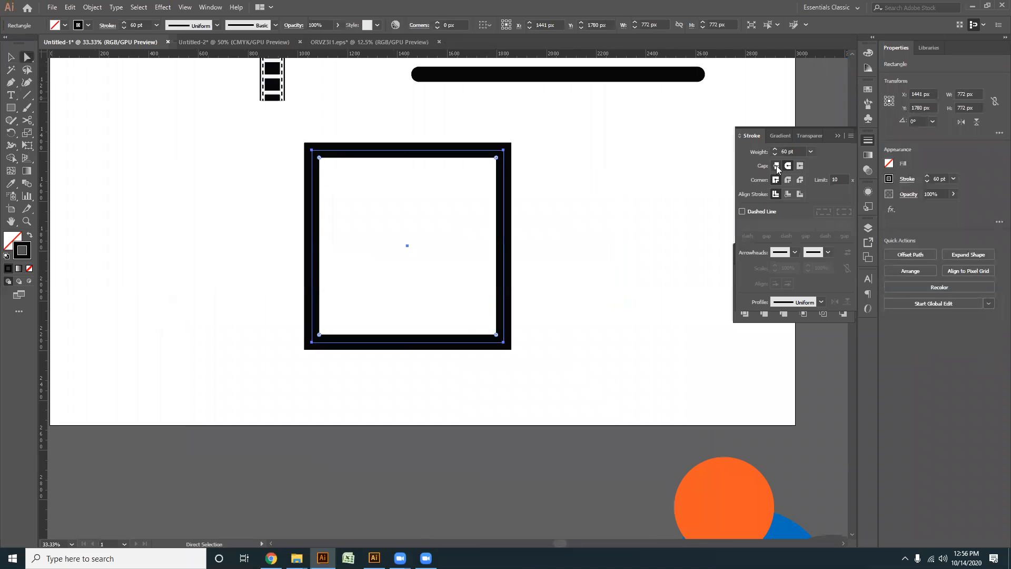
- Give the square projecting caps and compare center, inside and outside stroke alignment, ending with the stroke aligned outside
click(800, 166)
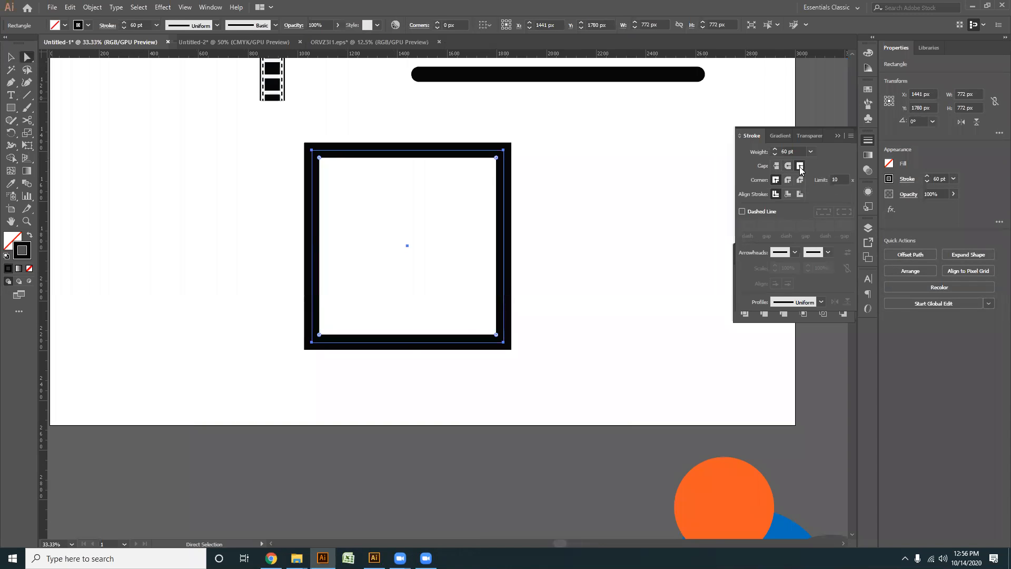
click(799, 194)
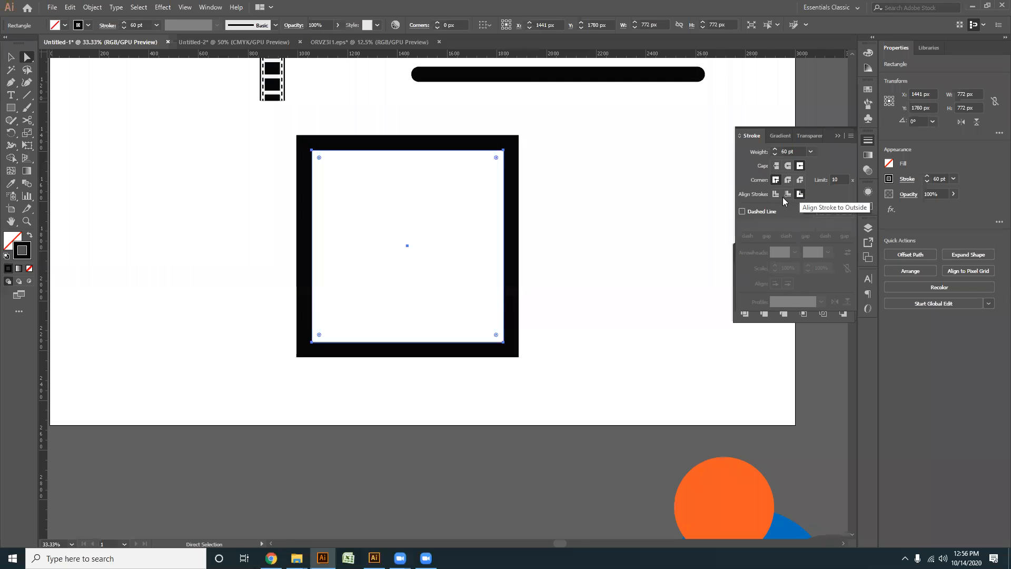
click(789, 195)
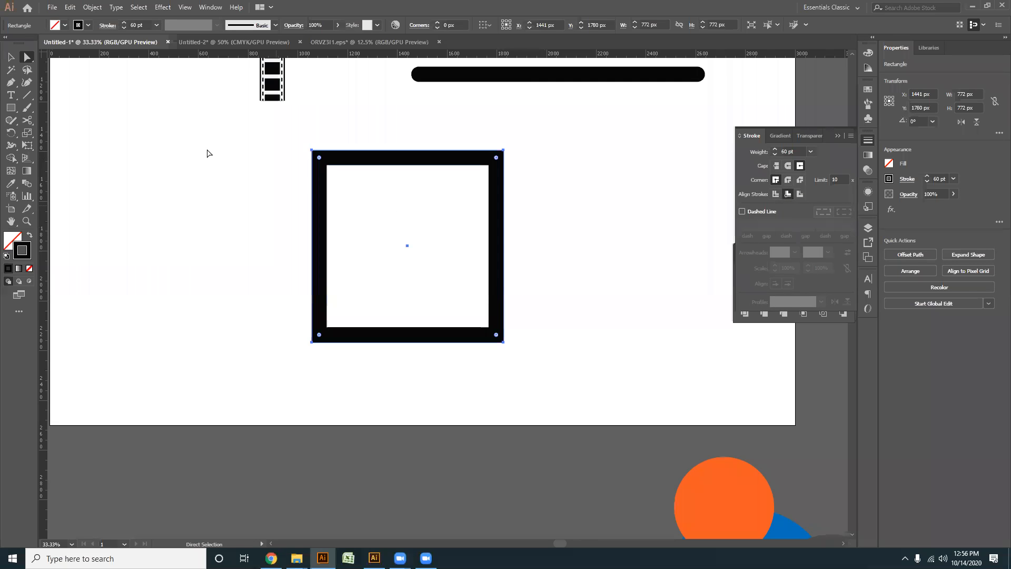
click(775, 194)
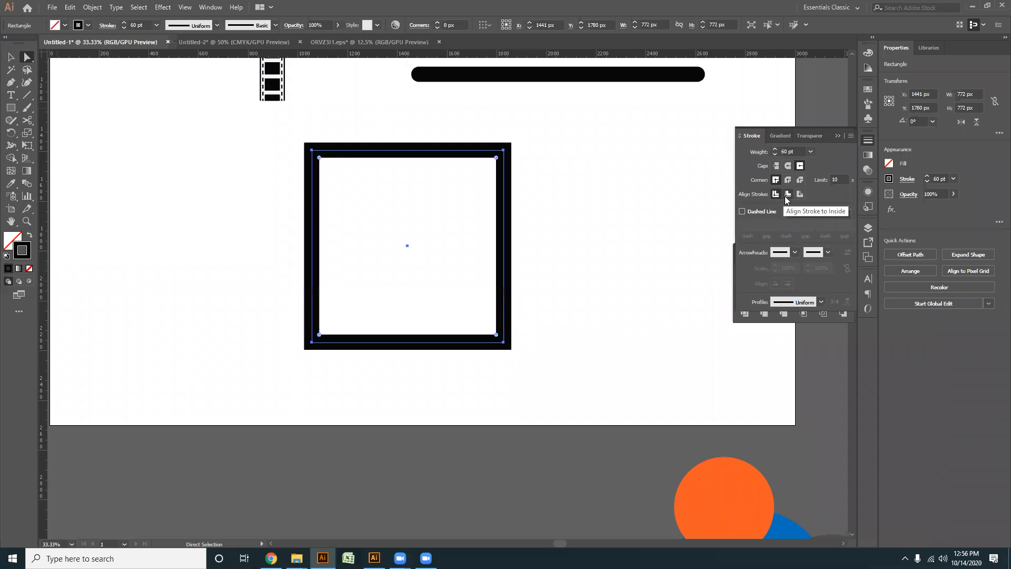
click(788, 195)
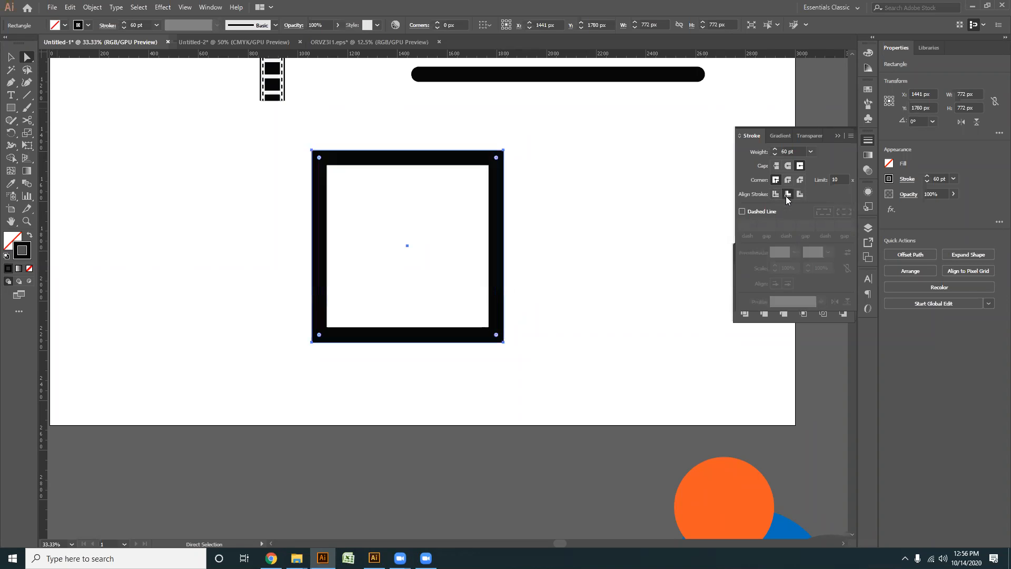
click(800, 195)
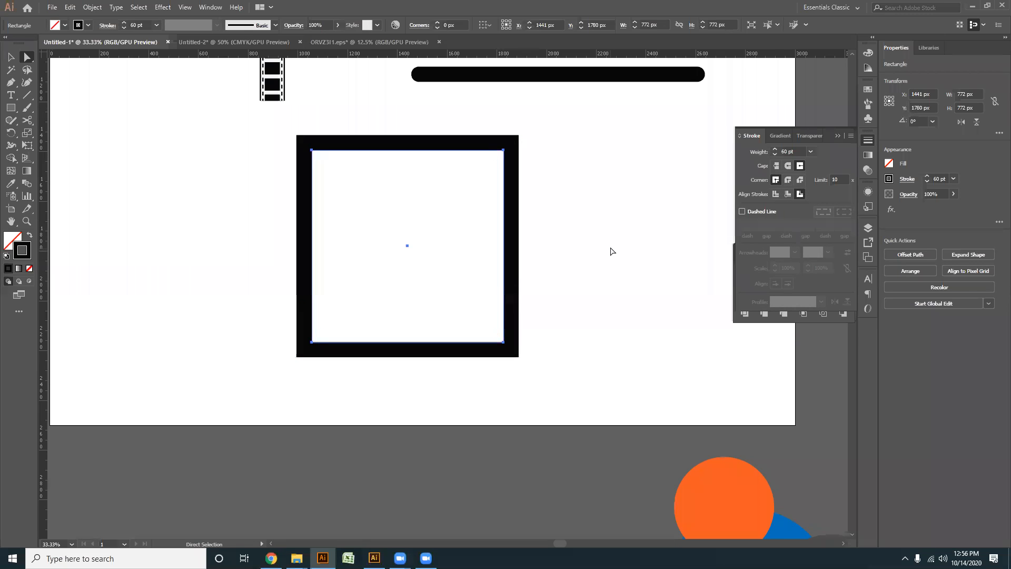
- Delete the square and the three horizontal lines from the artboard
drag(614, 342, 264, 140)
scroll(424, 207, down, 1)
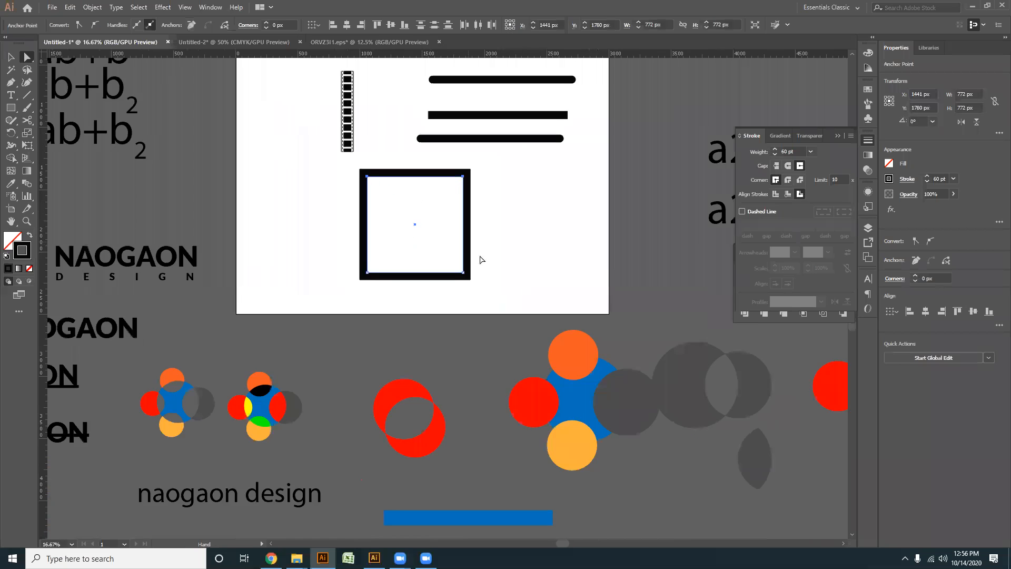
drag(482, 260, 486, 270)
scroll(486, 274, up, 2)
drag(434, 238, 469, 289)
click(9, 59)
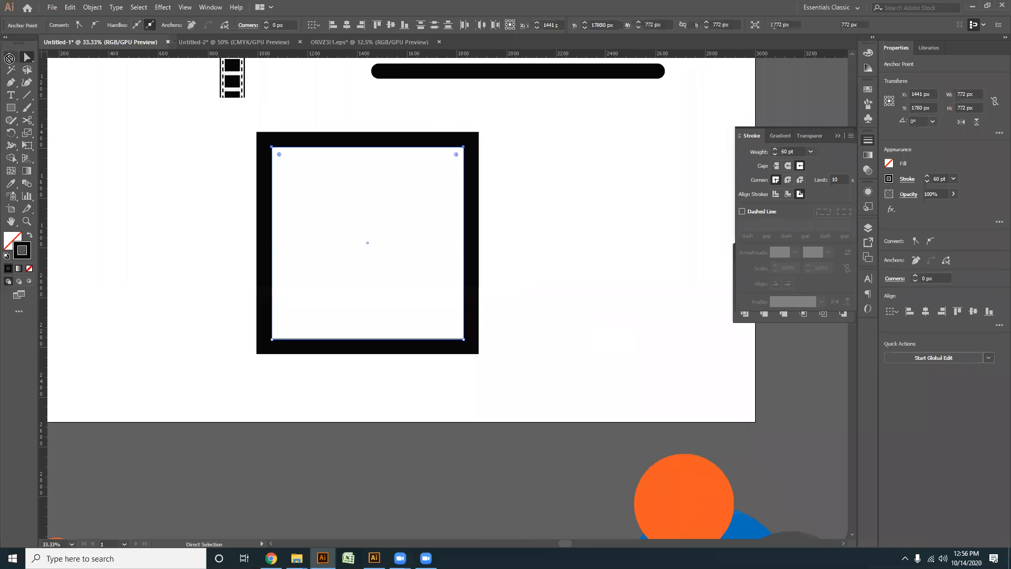
scroll(404, 195, down, 2)
drag(488, 221, 292, 248)
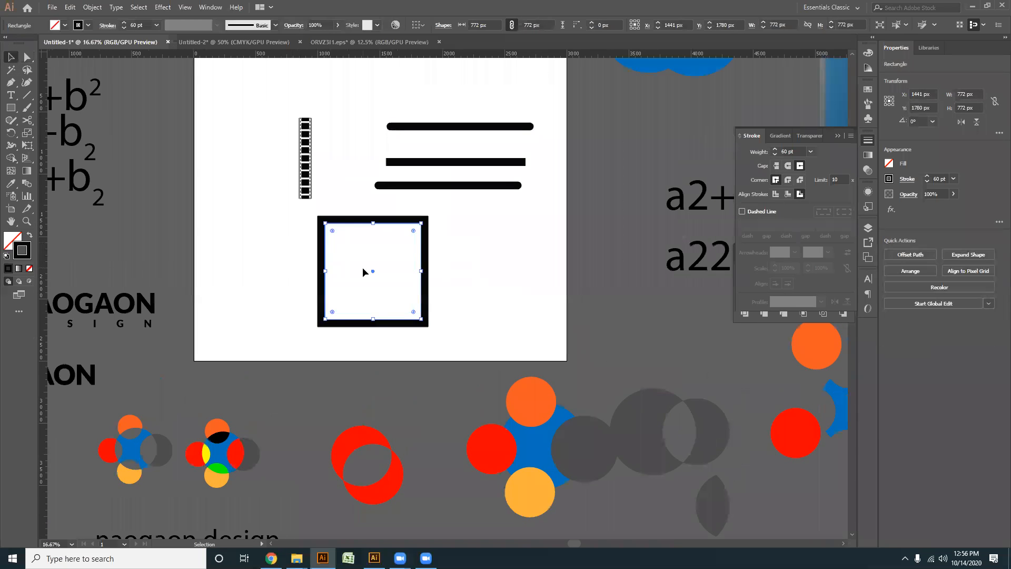
key(Delete)
drag(500, 252, 359, 72)
key(Delete)
- Enlarge the whole film strip on the artboard to a height of about 1100 px
scroll(252, 223, up, 1)
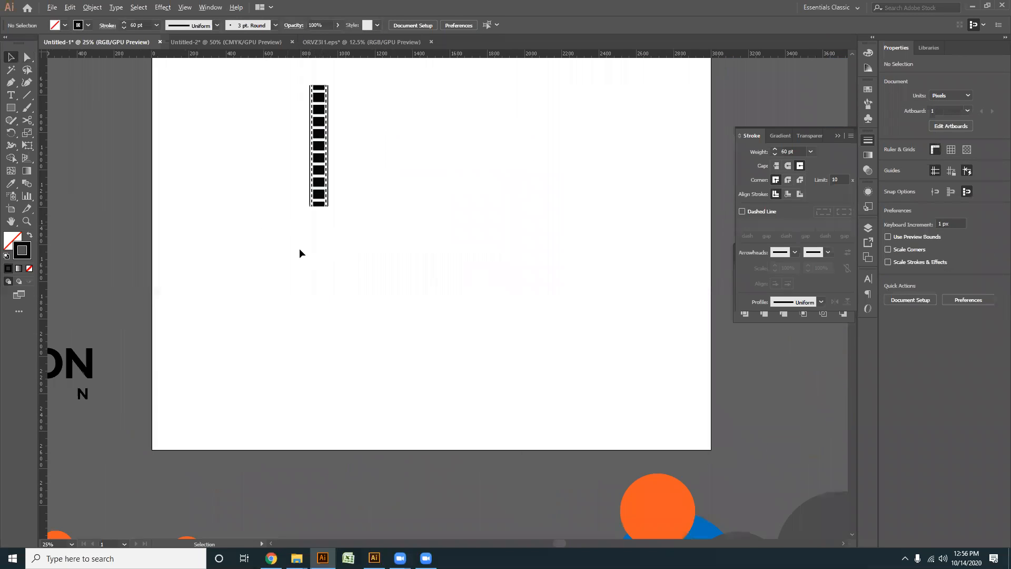
drag(424, 311, 284, 83)
drag(346, 230, 381, 265)
click(411, 267)
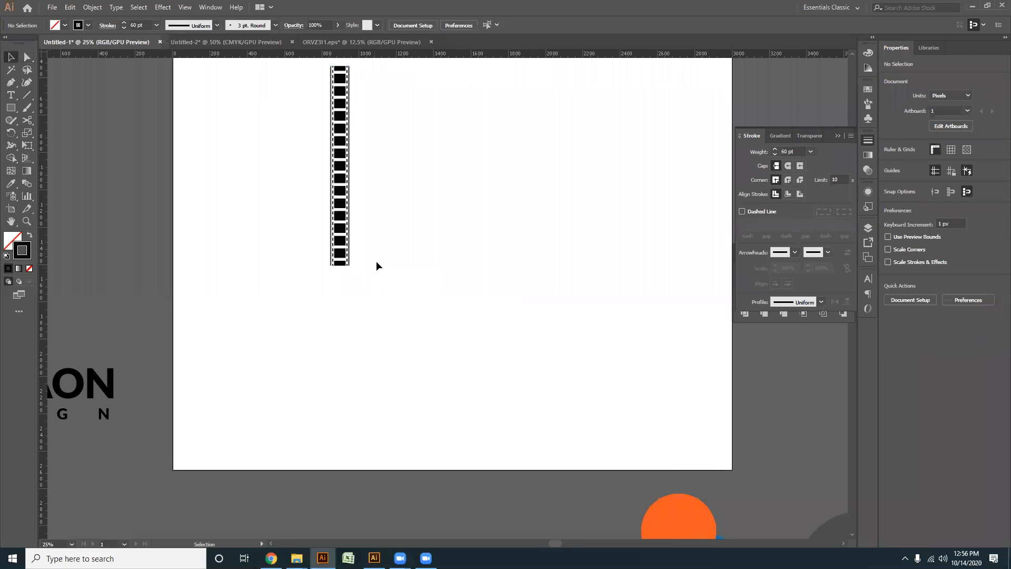
- Move the enlarged film strip off the artboard onto the pasteboard to its right
scroll(376, 265, down, 2)
scroll(316, 259, right, 2)
click(271, 213)
drag(271, 210, 505, 200)
- Pull the film strip's stacked solid and dashed strokes apart so the five lines stand side by side beside the artboard
scroll(508, 256, up, 2)
drag(508, 256, 341, 378)
click(375, 295)
drag(419, 195, 491, 185)
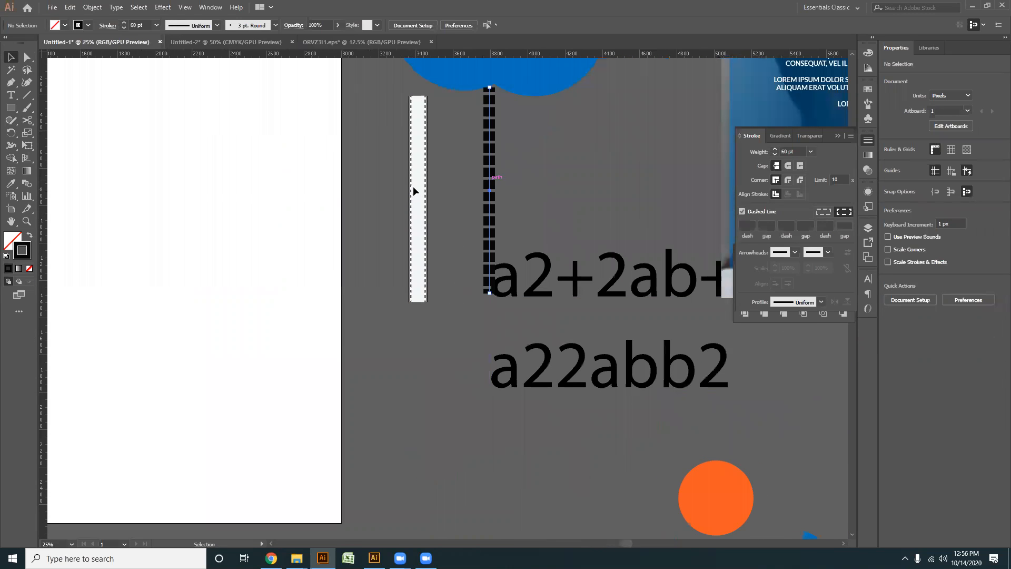
drag(419, 191, 366, 184)
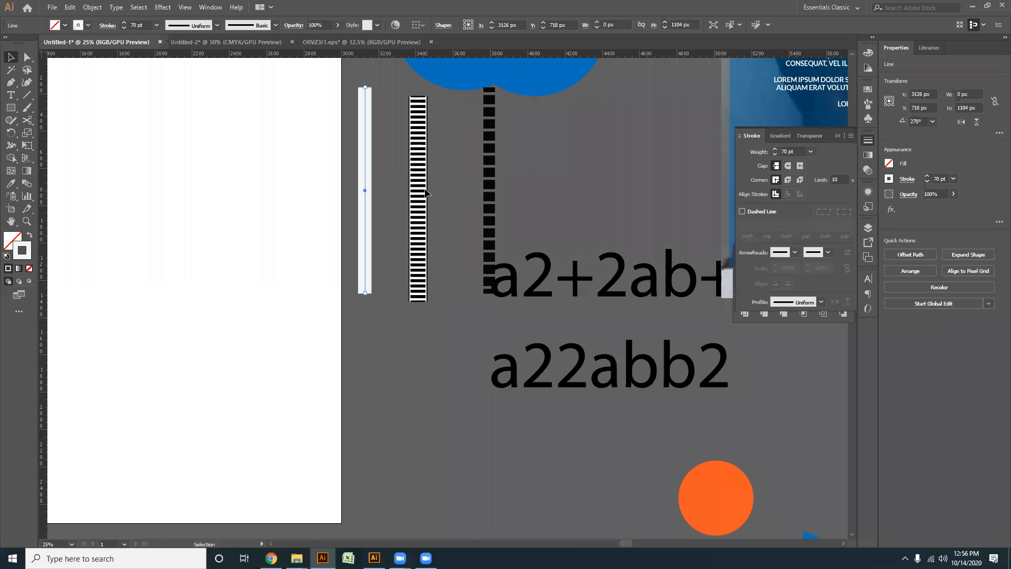
mouse_move(425, 193)
mouse_down()
mouse_move(440, 200)
mouse_move(479, 189)
mouse_move(440, 204)
mouse_up()
drag(422, 185, 407, 202)
click(434, 387)
scroll(434, 355, down, 2)
scroll(434, 355, up, 1)
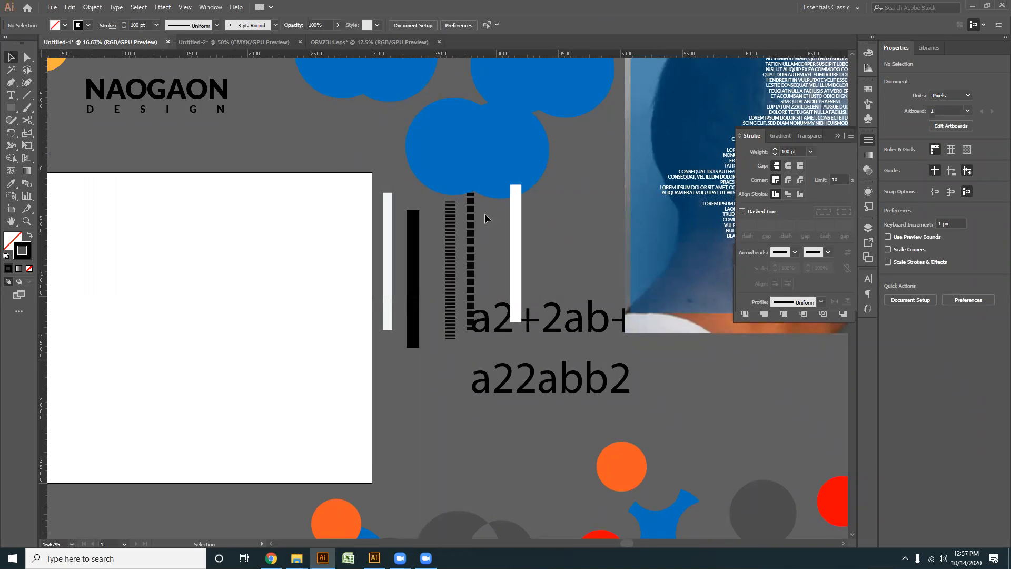
- Draw a rectangle of about 2828 by 2321 px just inside the artboard's edges
scroll(289, 285, down, 1)
key(space)
drag(352, 222, 440, 154)
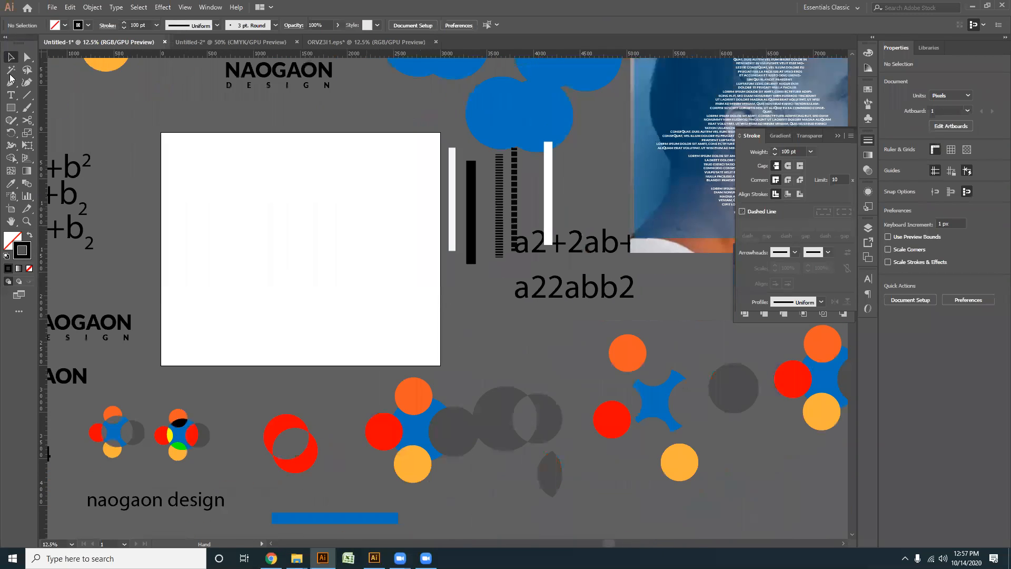
click(11, 108)
mouse_move(169, 143)
mouse_down()
mouse_move(375, 334)
mouse_move(432, 357)
mouse_up()
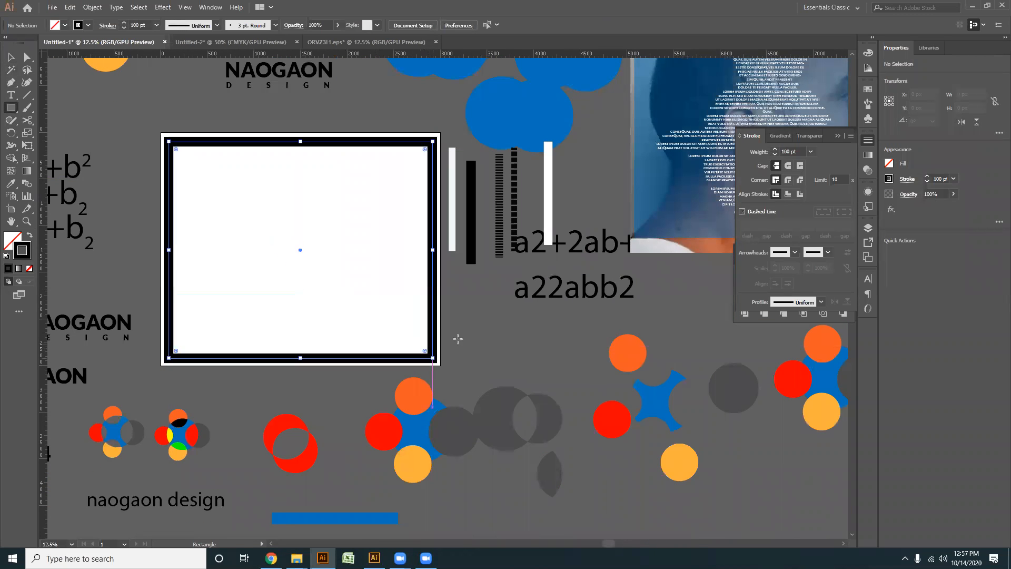
- Turn on a dashed line for the large rectangle's stroke with a dash length of 6 pt
click(742, 212)
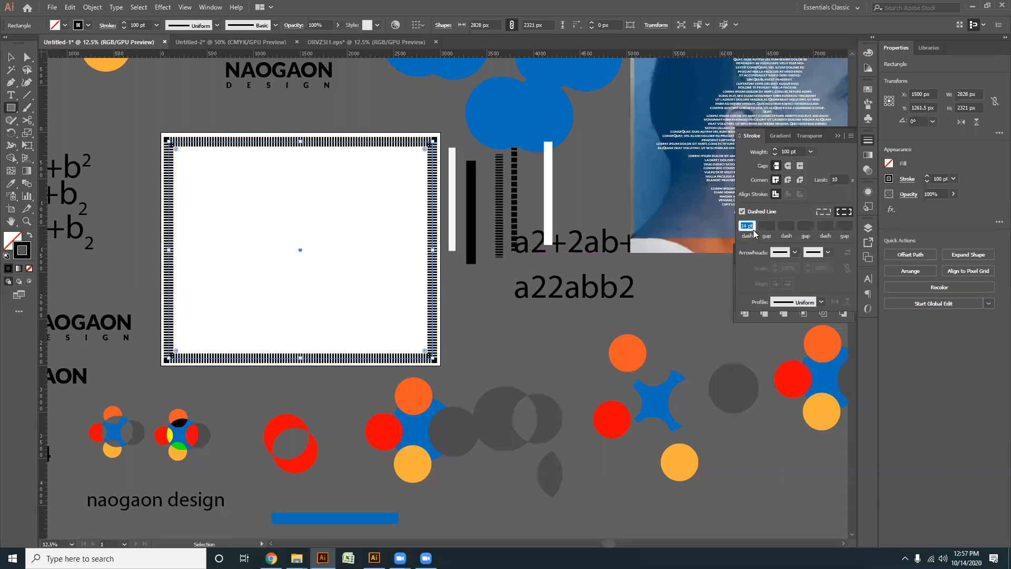
scroll(746, 225, down, 6)
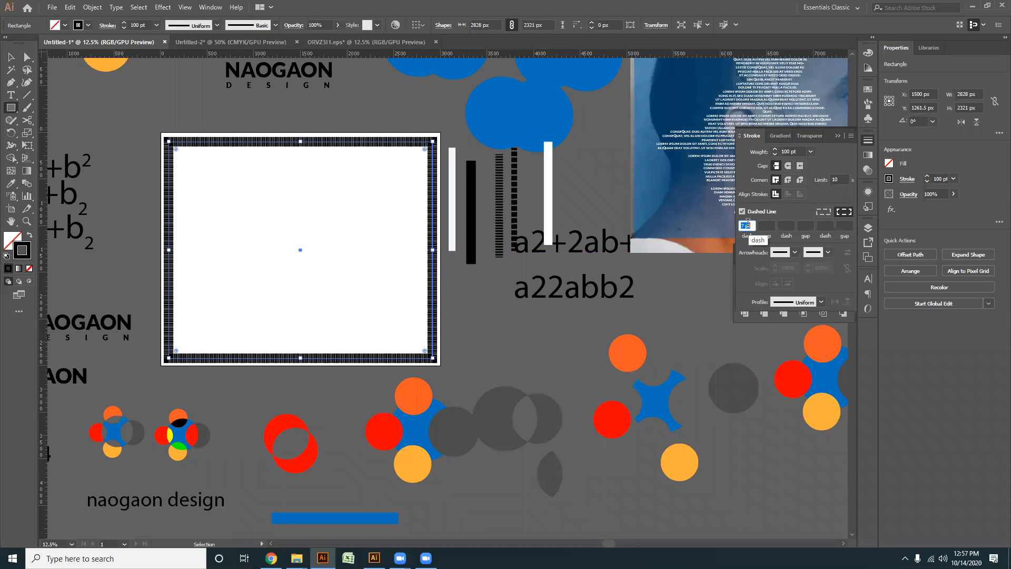
click(10, 56)
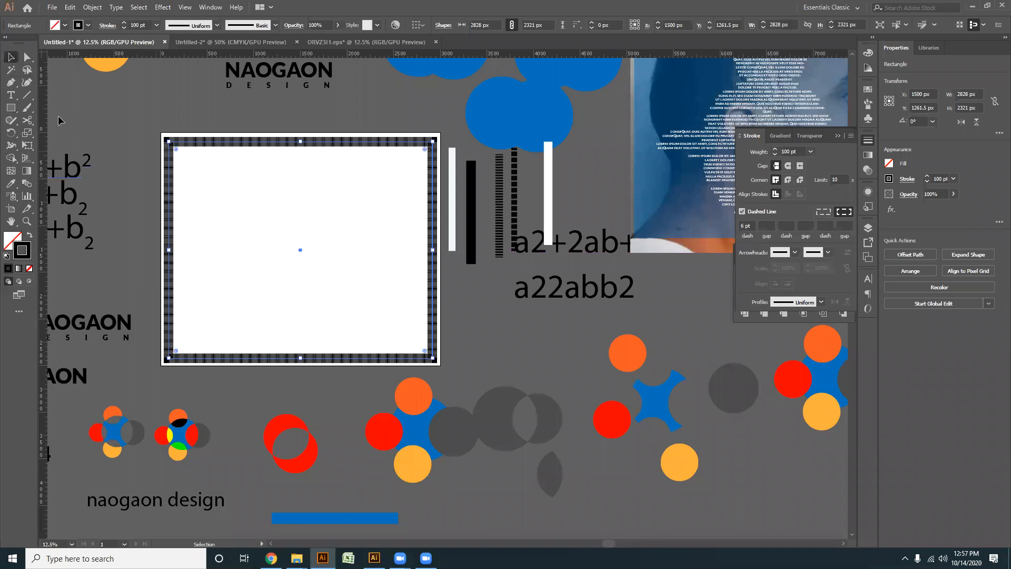
scroll(281, 261, up, 1)
scroll(321, 219, up, 2)
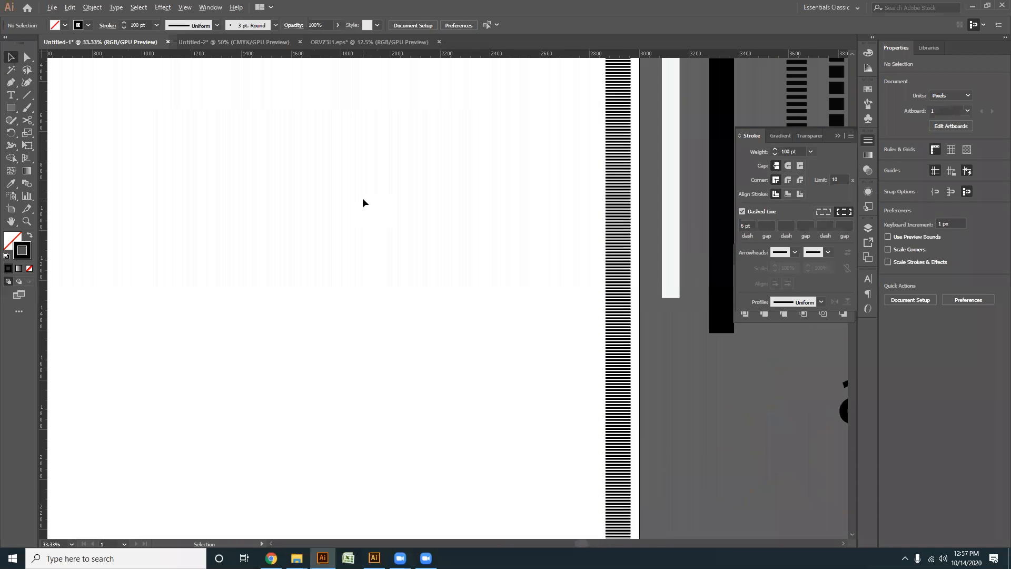
scroll(347, 193, down, 3)
scroll(291, 190, up, 1)
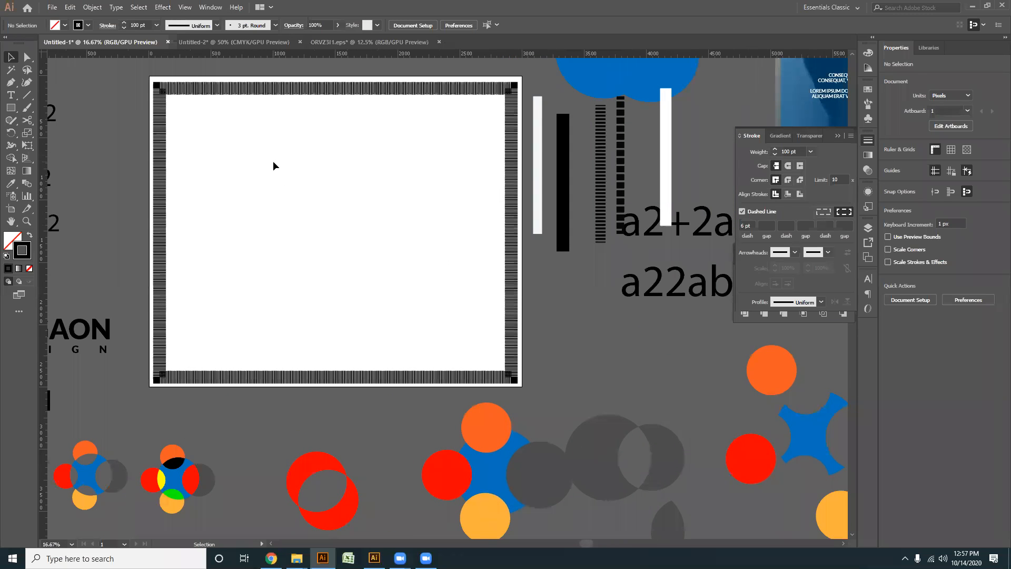
scroll(265, 156, down, 1)
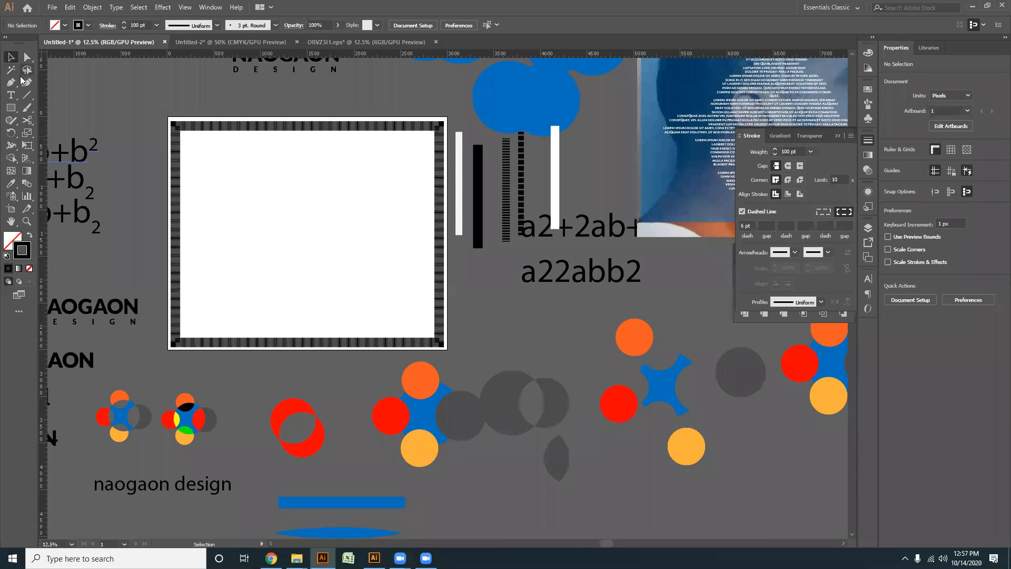
click(28, 121)
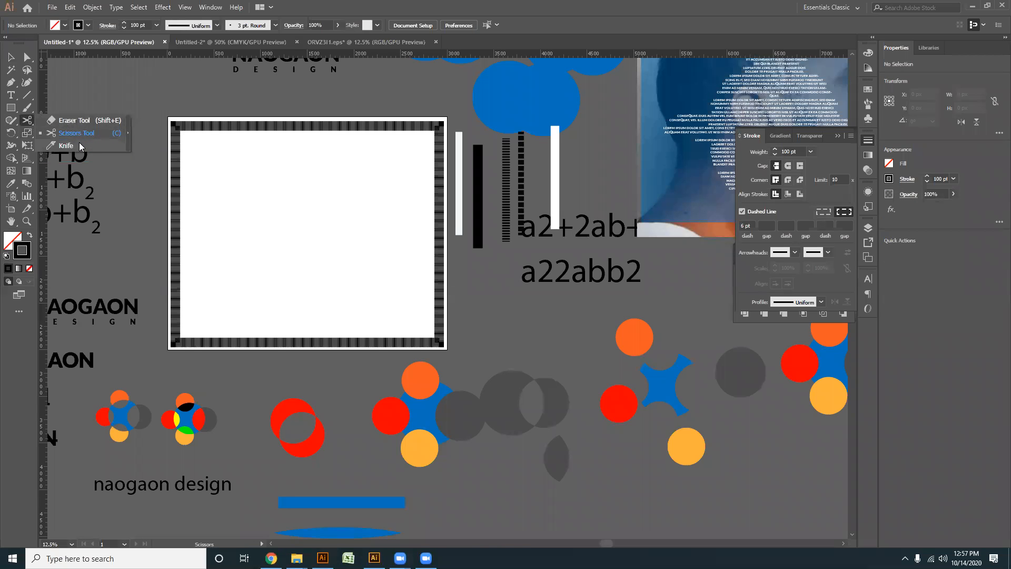
click(28, 138)
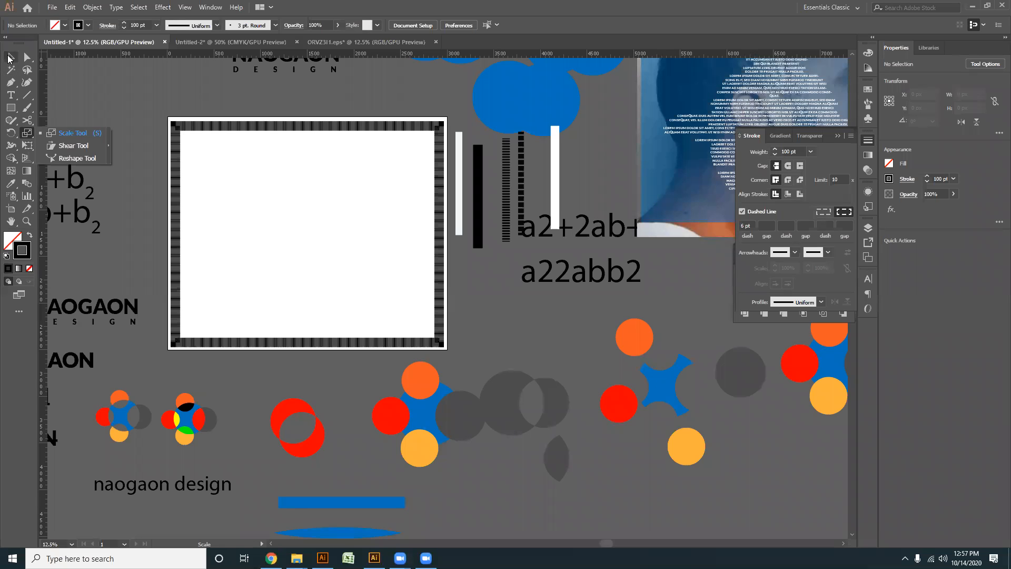
click(73, 133)
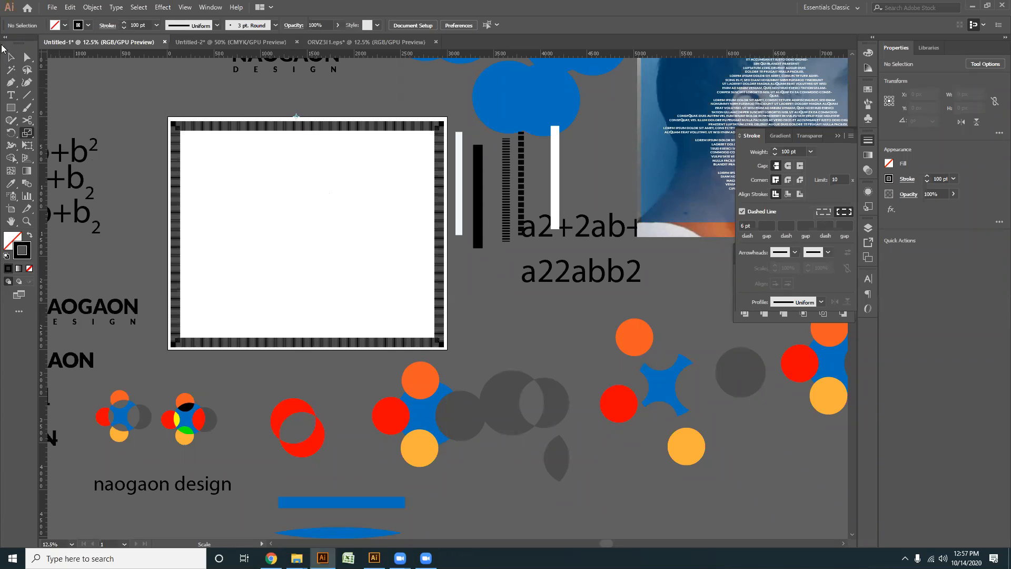
key(v)
- Delete the dashed rectangle from the artboard
click(306, 216)
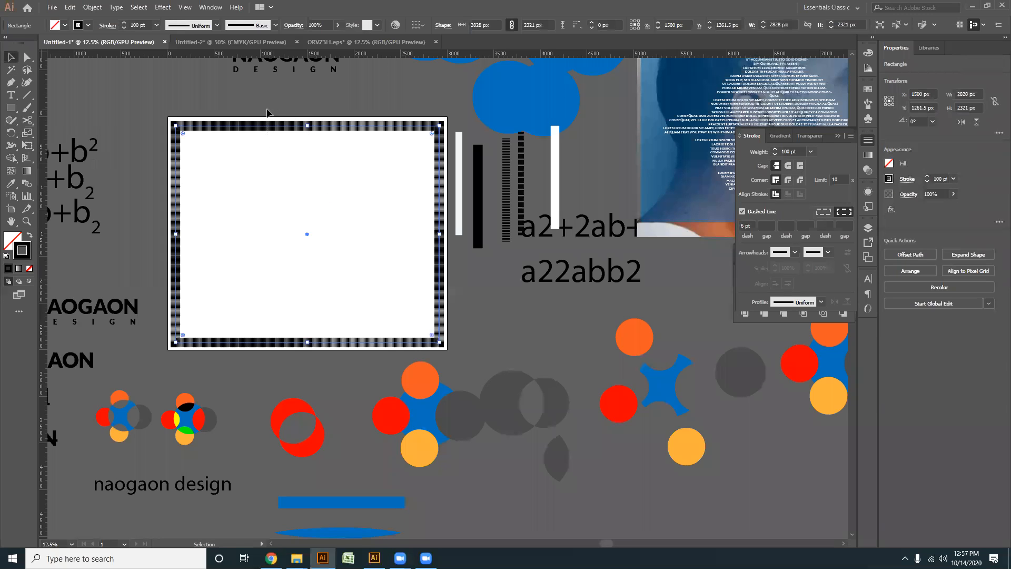
key(Delete)
scroll(363, 247, down, 1)
scroll(374, 212, down, 4)
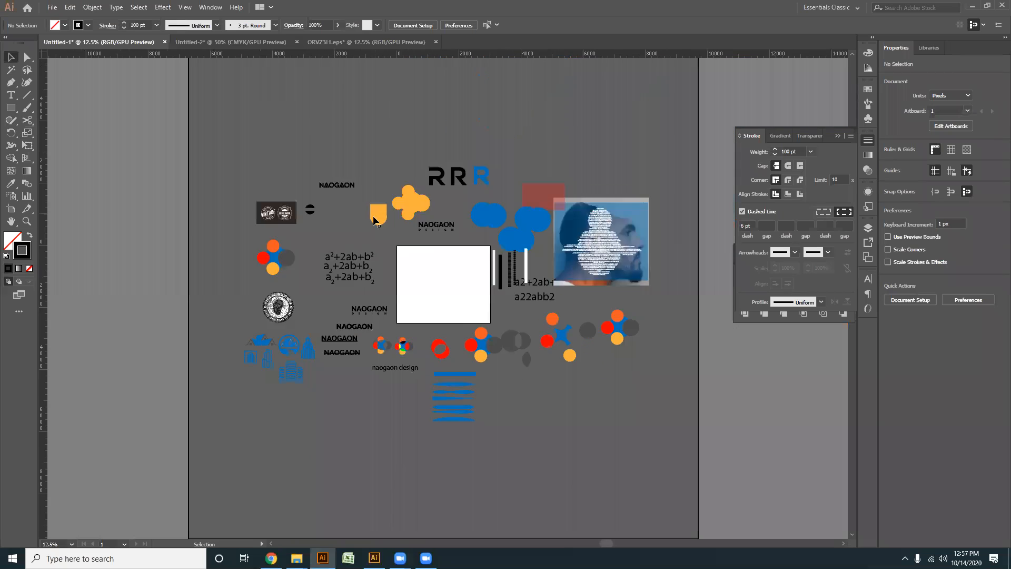
- Move the group of blue house and building logos onto the artboard and select the round stamp logo
scroll(447, 377, up, 1)
scroll(313, 409, up, 1)
drag(327, 356, 395, 318)
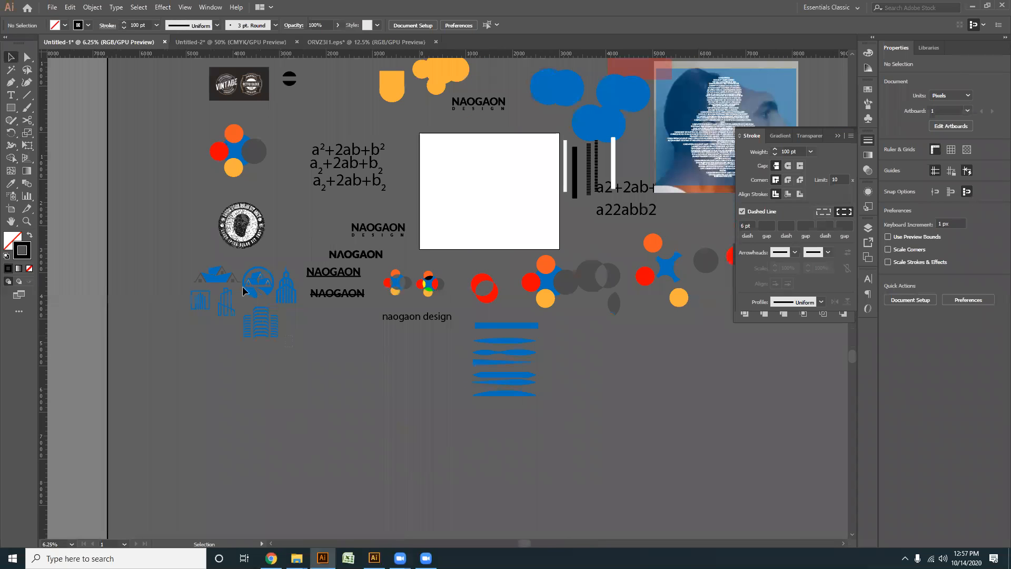
drag(191, 270, 449, 168)
drag(218, 204, 239, 319)
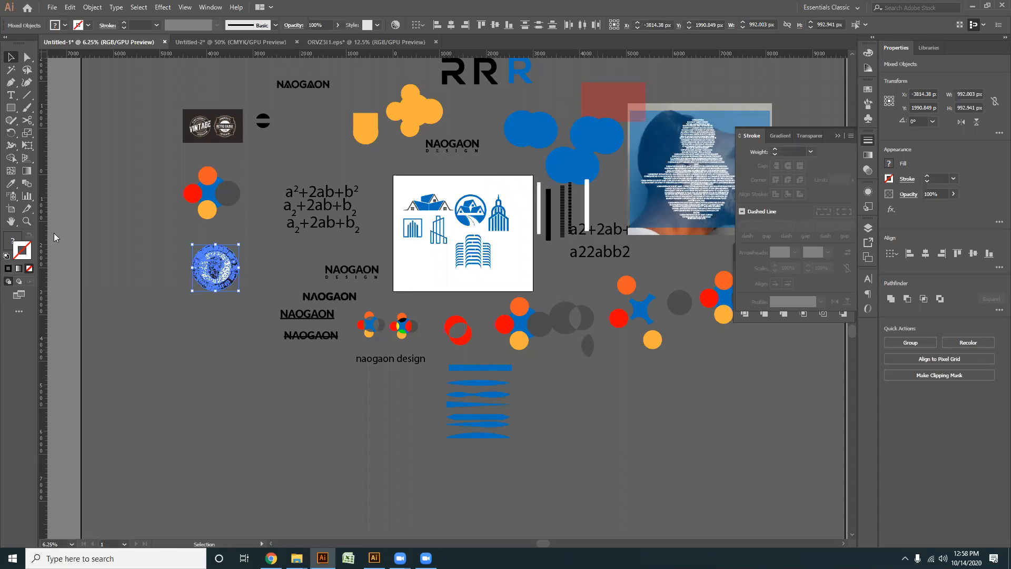
- Switch to the attendance spreadsheet in the browser, set cell U45 to p and save the sheet
key(alt+Tab)
click(169, 306)
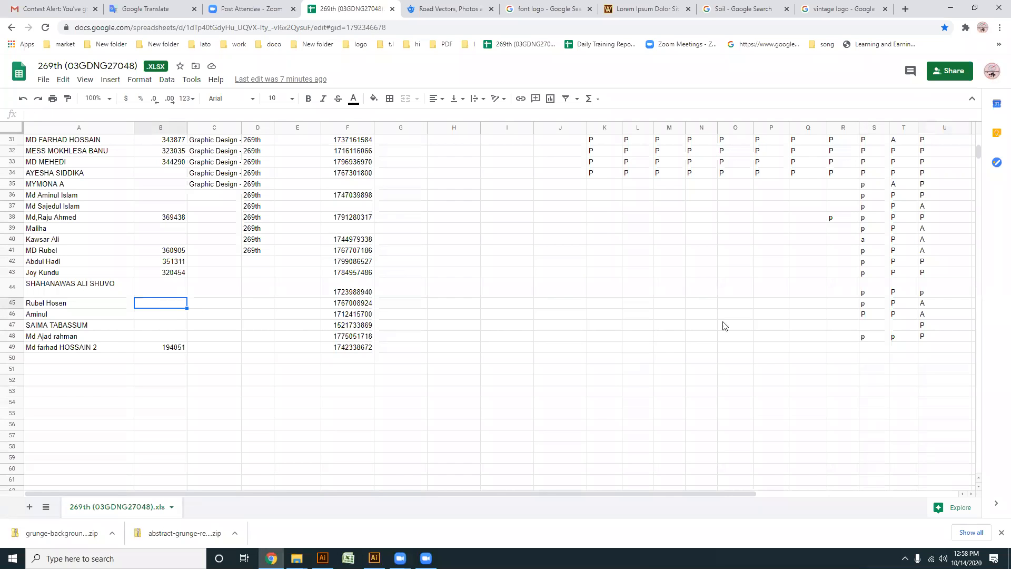
click(940, 308)
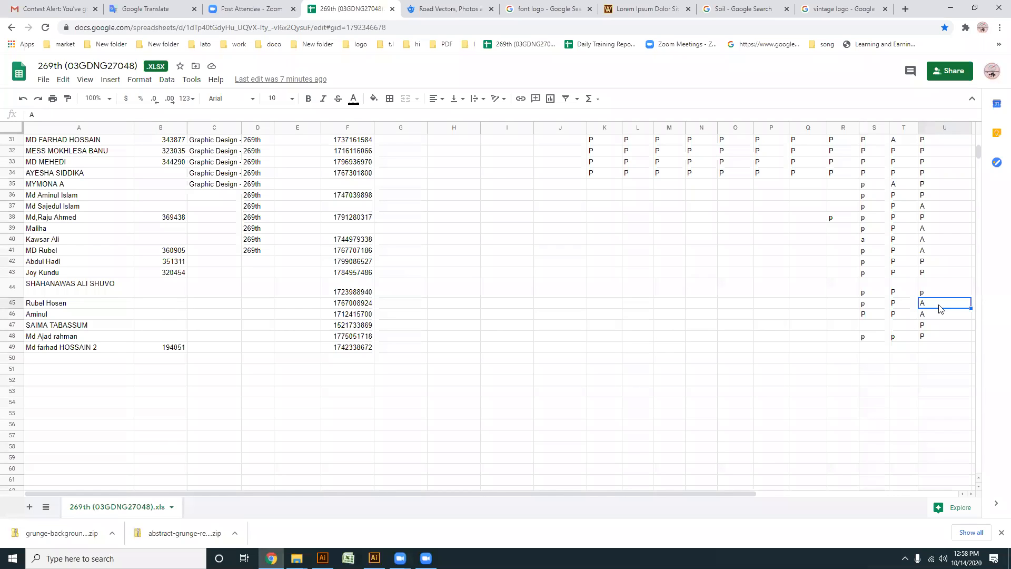
mouse_move(940, 309)
mouse_down()
mouse_move(915, 308)
mouse_move(929, 306)
mouse_up()
text(p)
key(ctrl+s)
- Search Google Images for fox in the browser tab with the font logo results
click(640, 9)
click(542, 9)
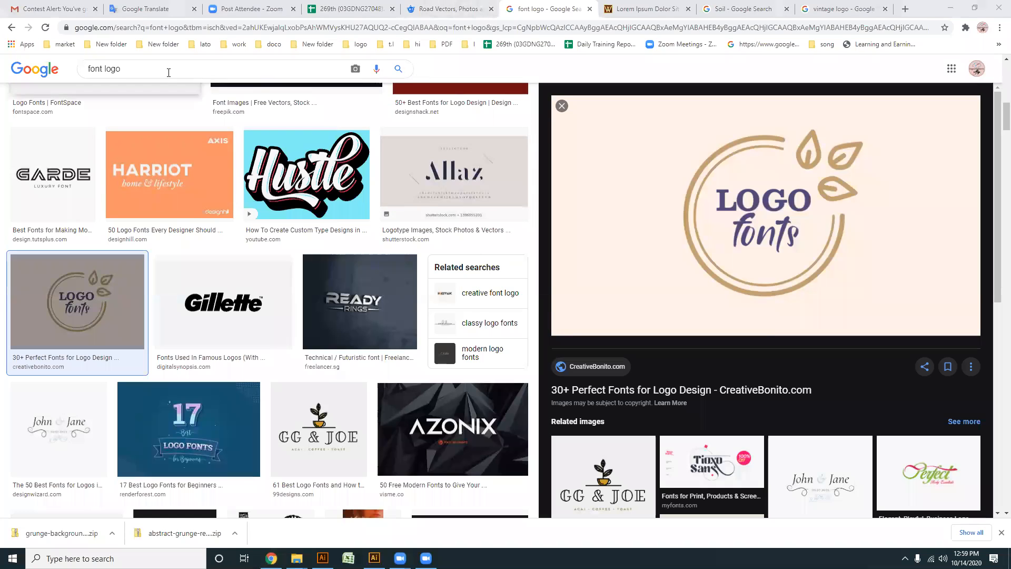
drag(133, 69, 75, 70)
text(fox)
key(Return)
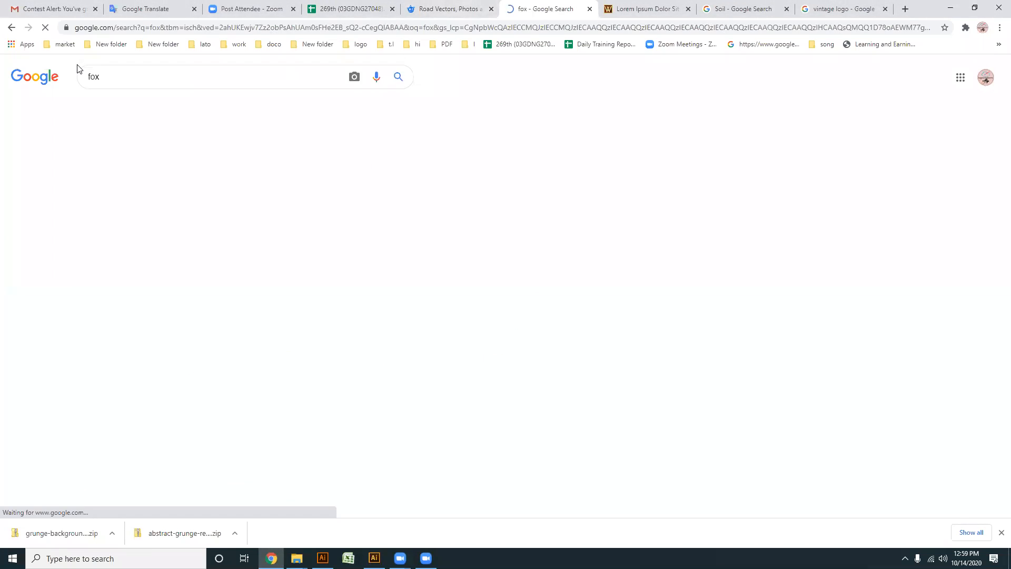
- Browse the fox image results, enlarging the fox face close-up and the walking fox on a white background, and close the preview
scroll(524, 287, down, 1)
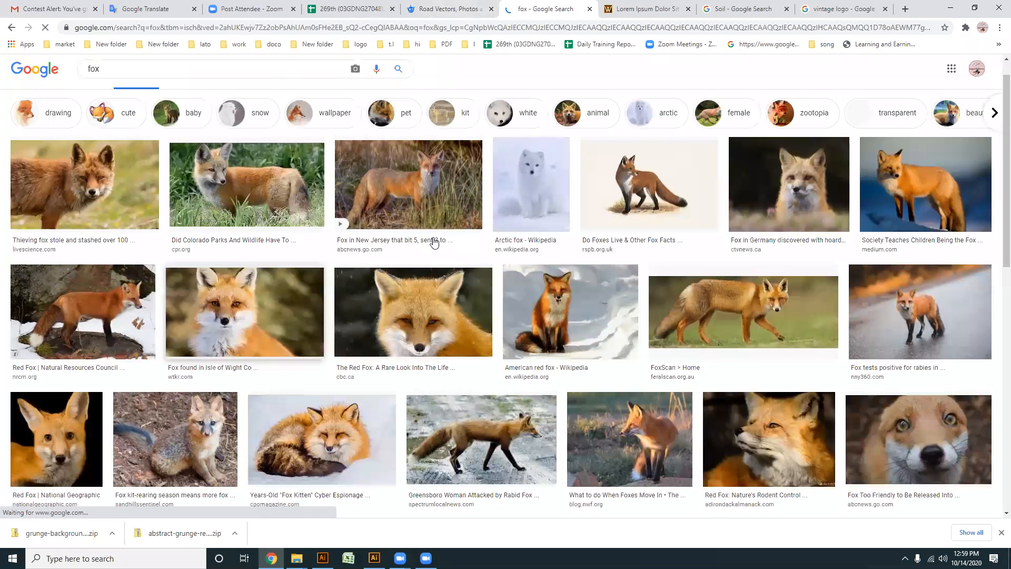
click(439, 368)
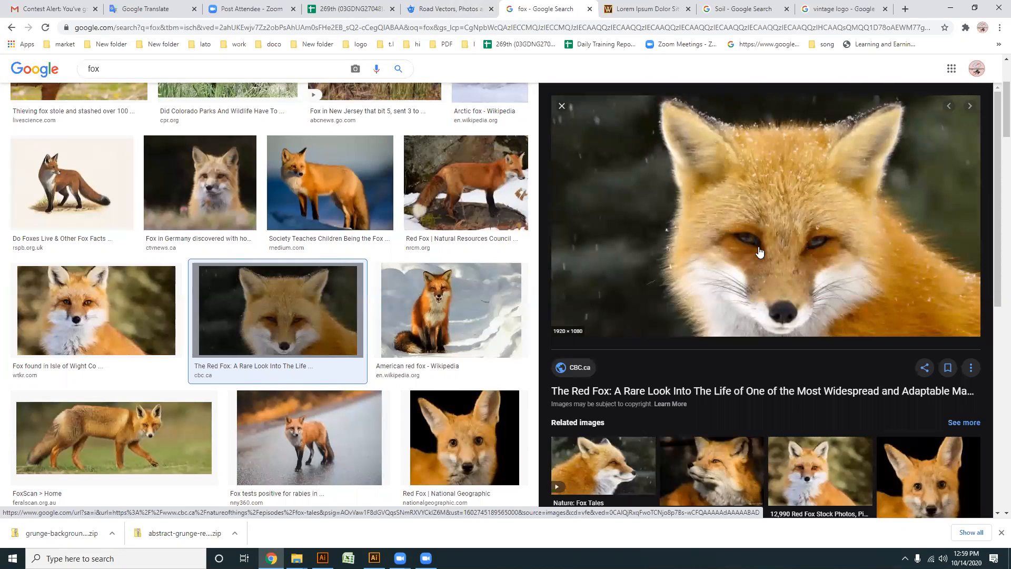
scroll(442, 353, down, 4)
scroll(261, 293, down, 4)
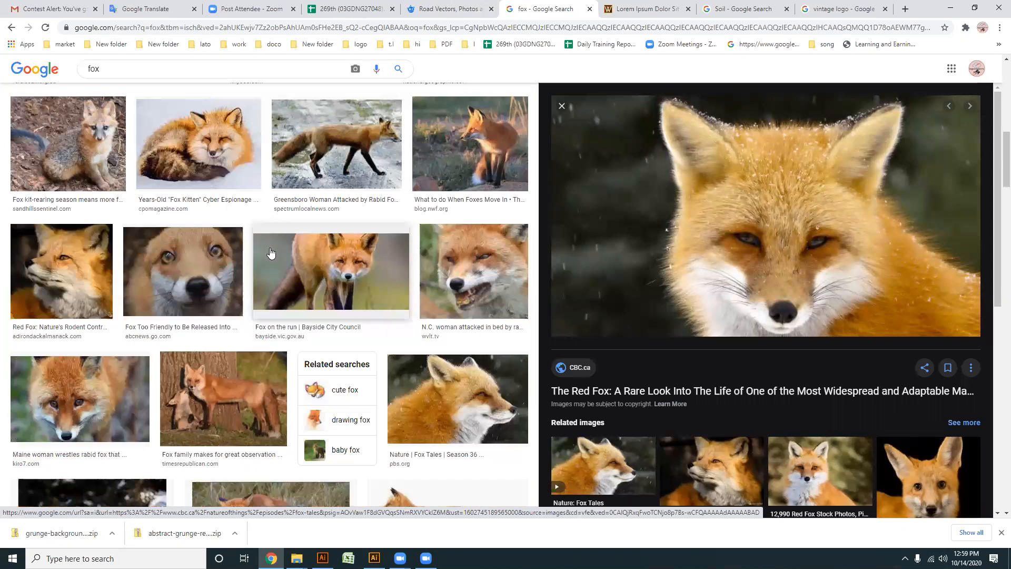
scroll(333, 331, down, 2)
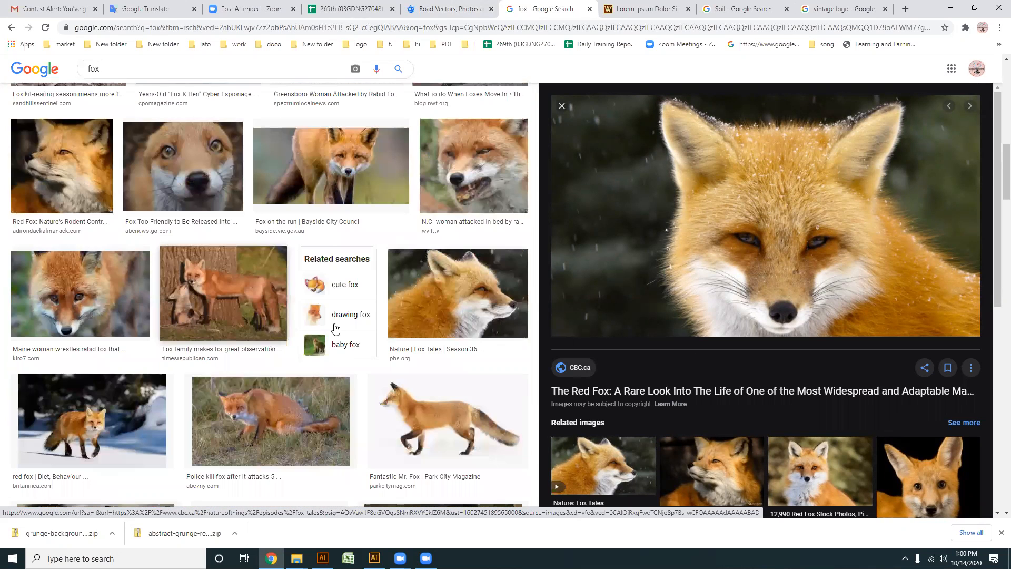
scroll(369, 316, down, 2)
click(415, 300)
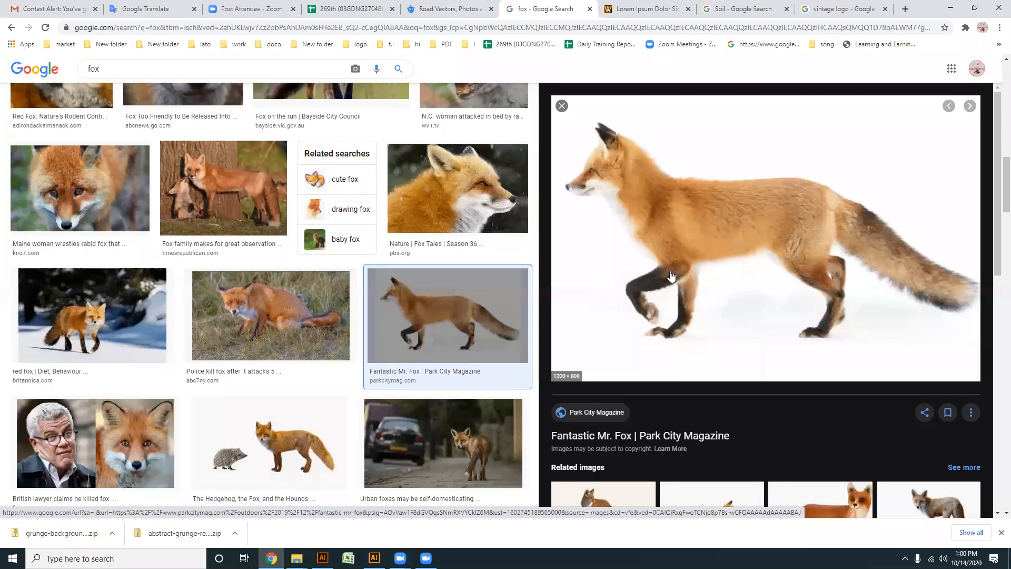
click(557, 106)
- Look through the open browser pages, review the attendance spreadsheet, and return to the logo artboard in Illustrator
click(261, 8)
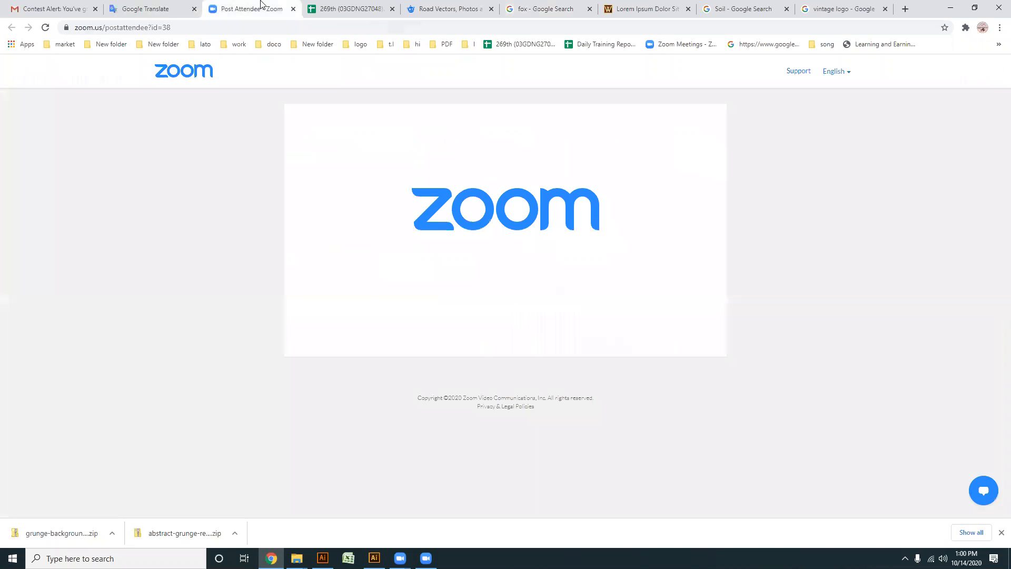
click(341, 9)
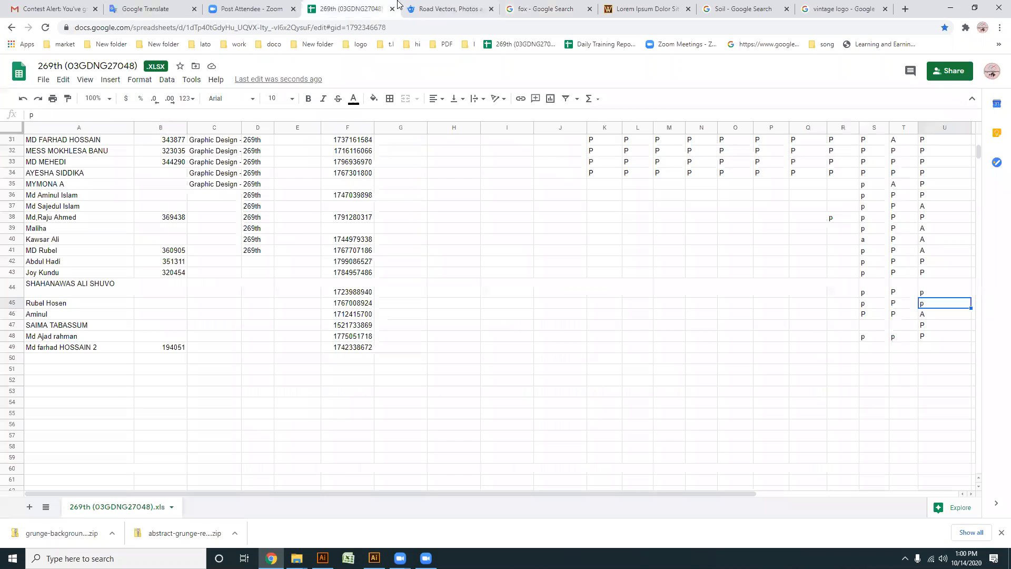
click(458, 8)
click(532, 8)
click(348, 9)
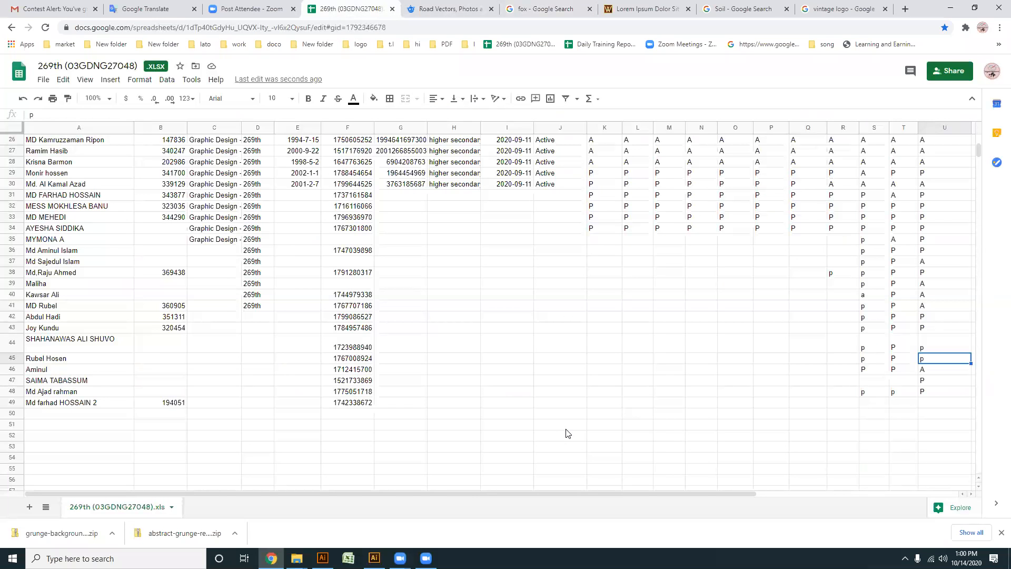
click(952, 6)
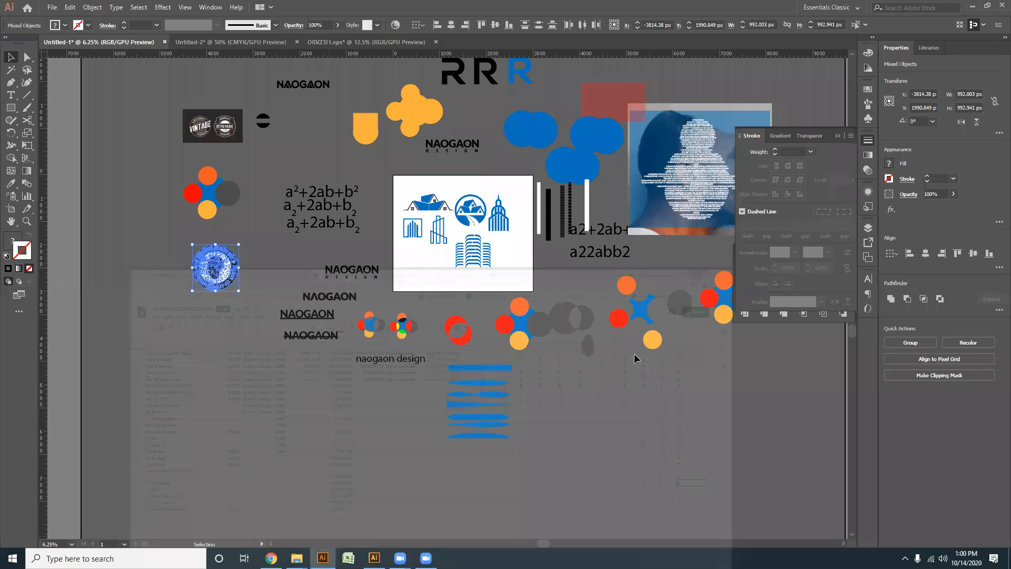